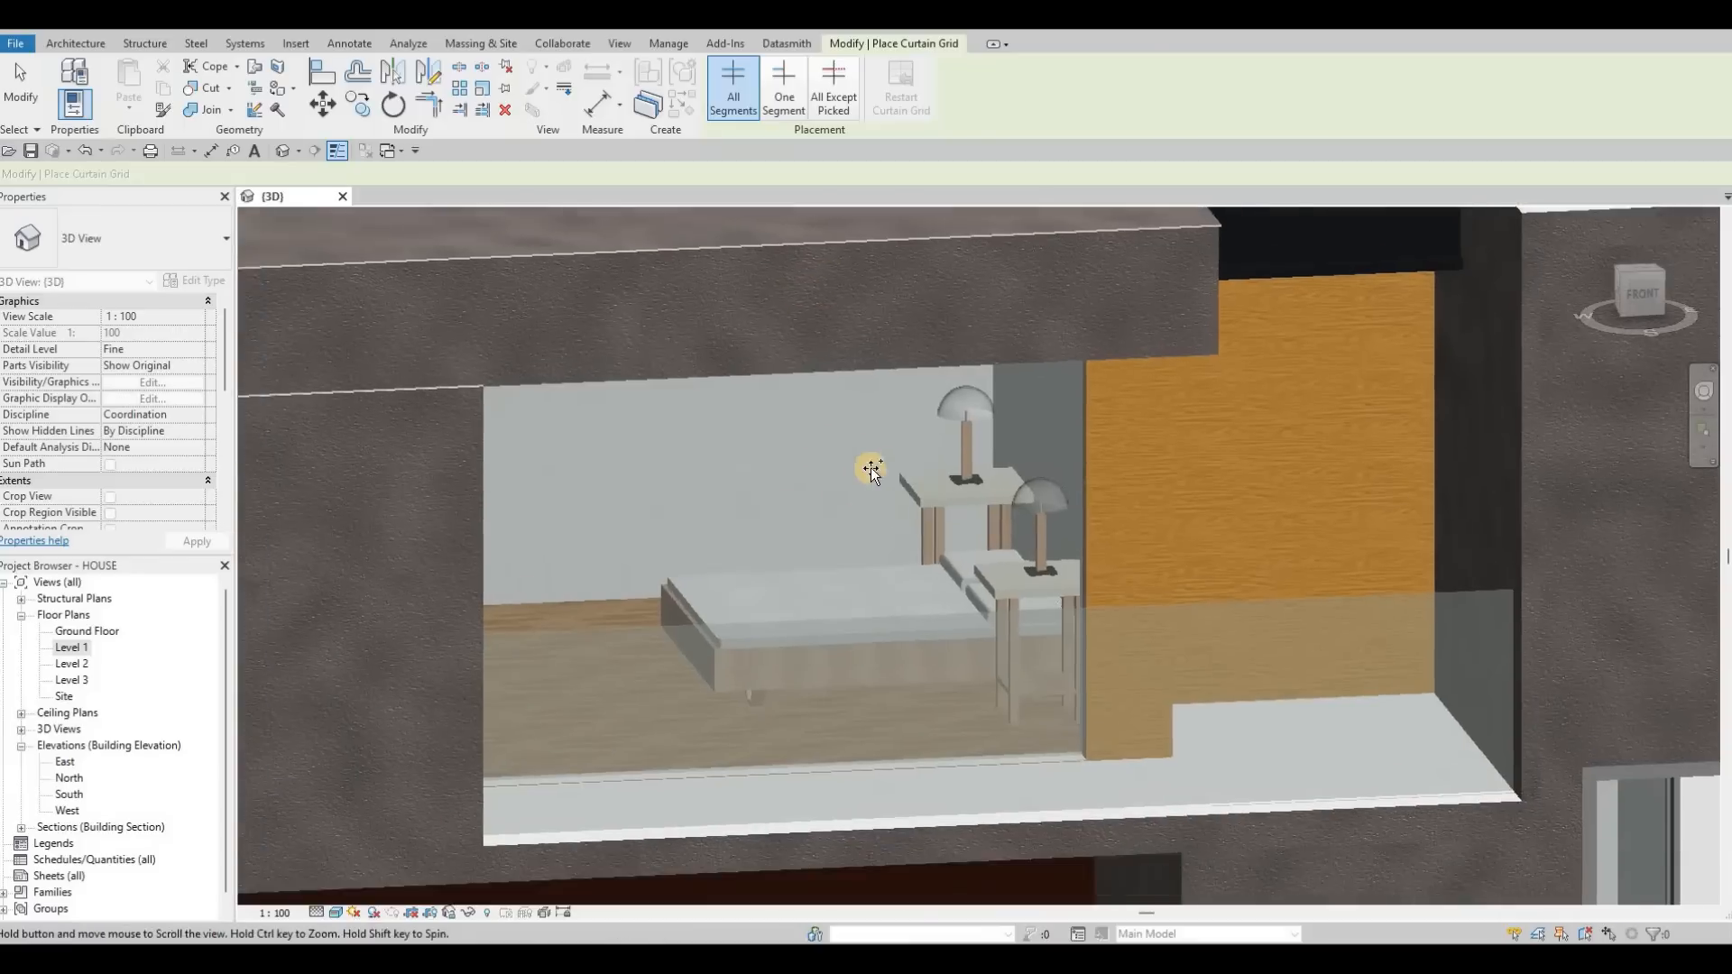
Divide the front bedroom's balcony glazing with three vertical curtain grid lines, making the three right-hand panels about 933 mm wide each.
{"action": "scroll", "coordinate": [870, 467], "scroll_direction": "down", "scroll_amount": 1}
{"action": "middle_click_drag", "start_coordinate": [631, 256], "coordinate": [703, 408]}
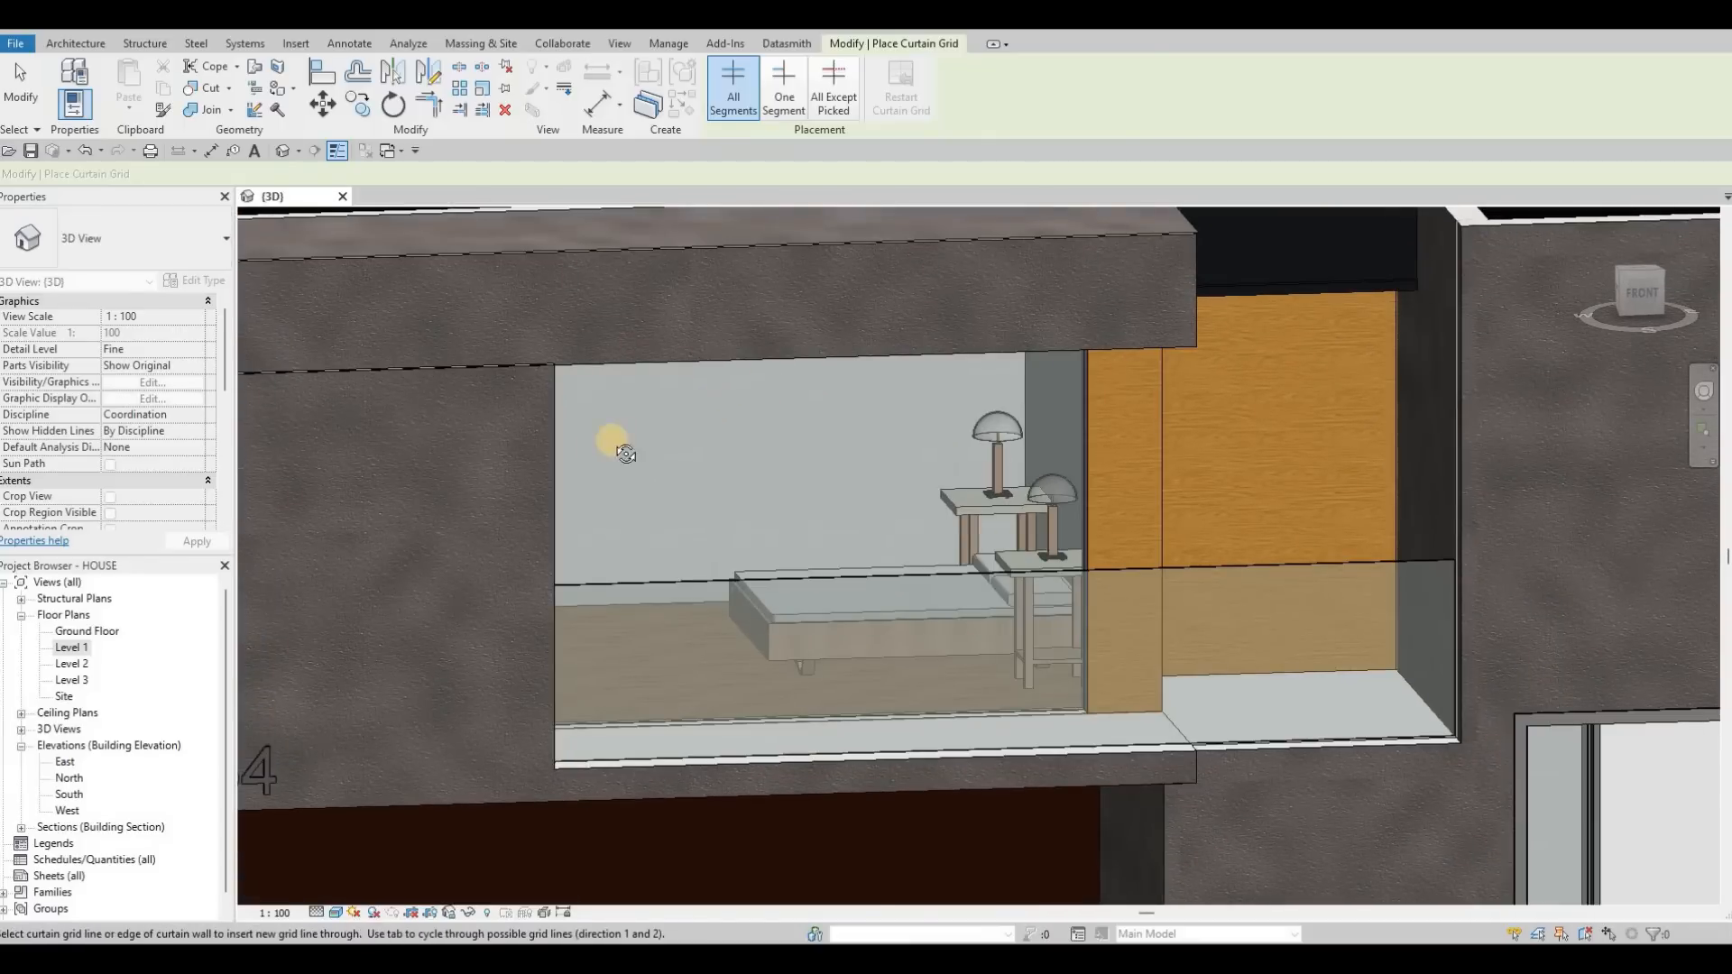
{"action": "middle_click_drag", "start_coordinate": [612, 440], "coordinate": [577, 440], "text": "shift"}
{"action": "middle_click_drag", "start_coordinate": [754, 140], "coordinate": [1042, 261], "text": "shift"}
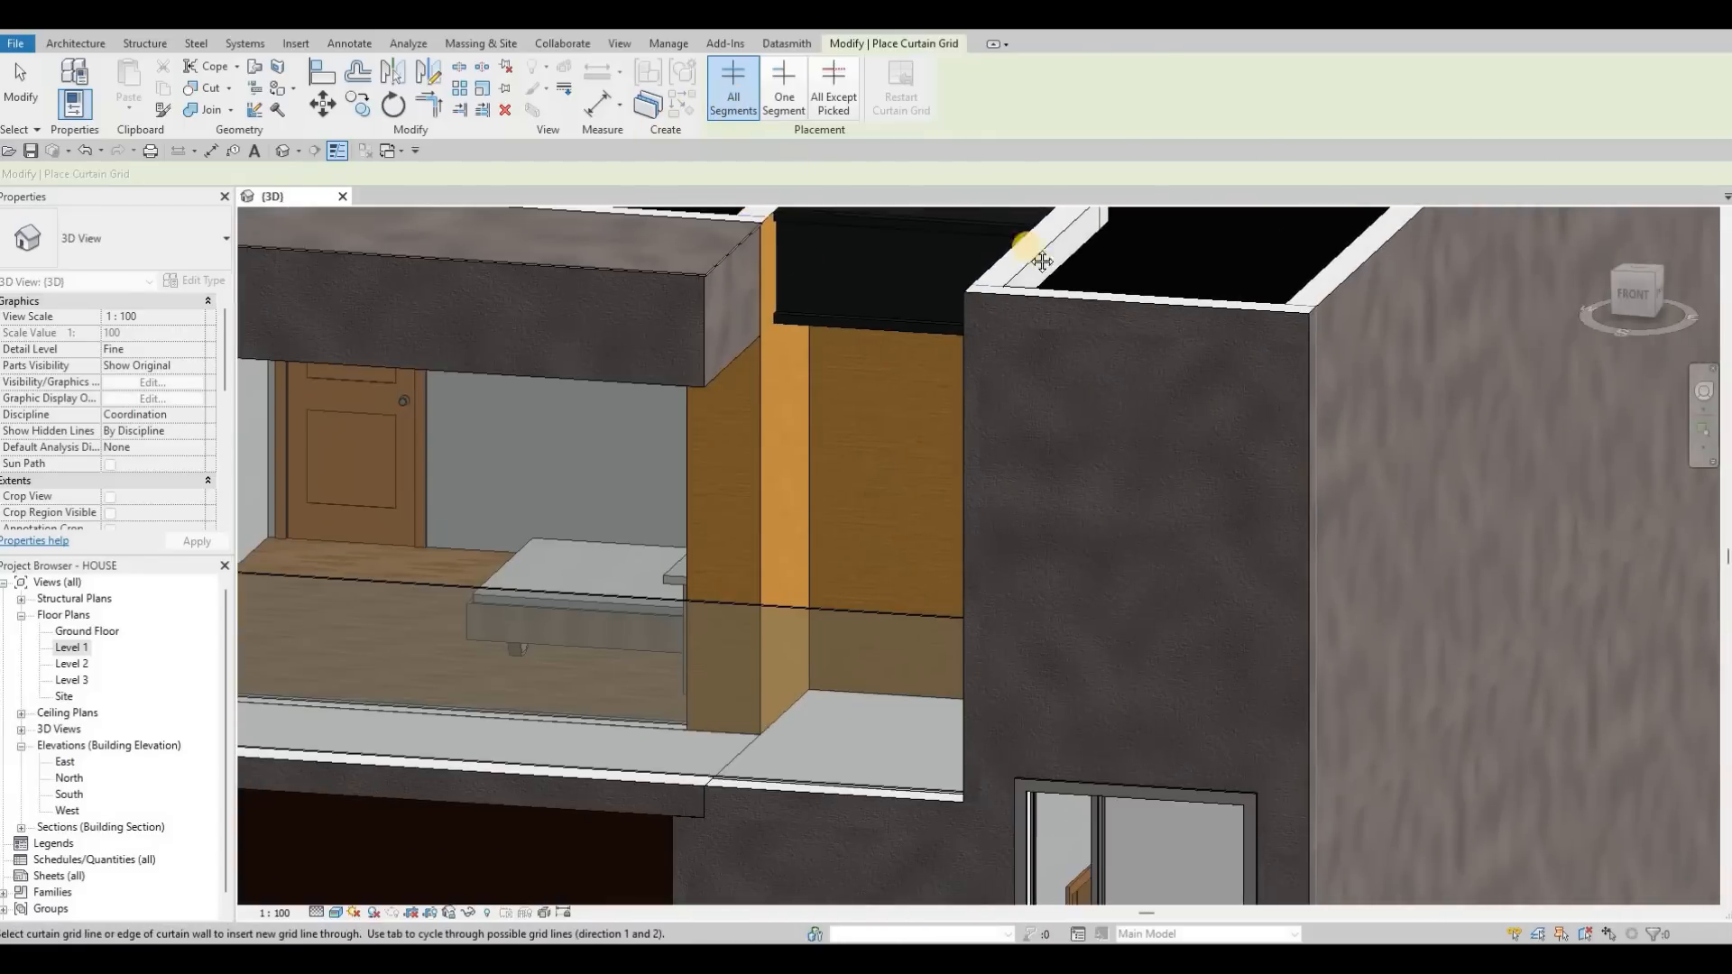
{"action": "middle_click_drag", "start_coordinate": [489, 511], "coordinate": [762, 468]}
{"action": "scroll", "coordinate": [763, 468], "scroll_direction": "down", "scroll_amount": 1}
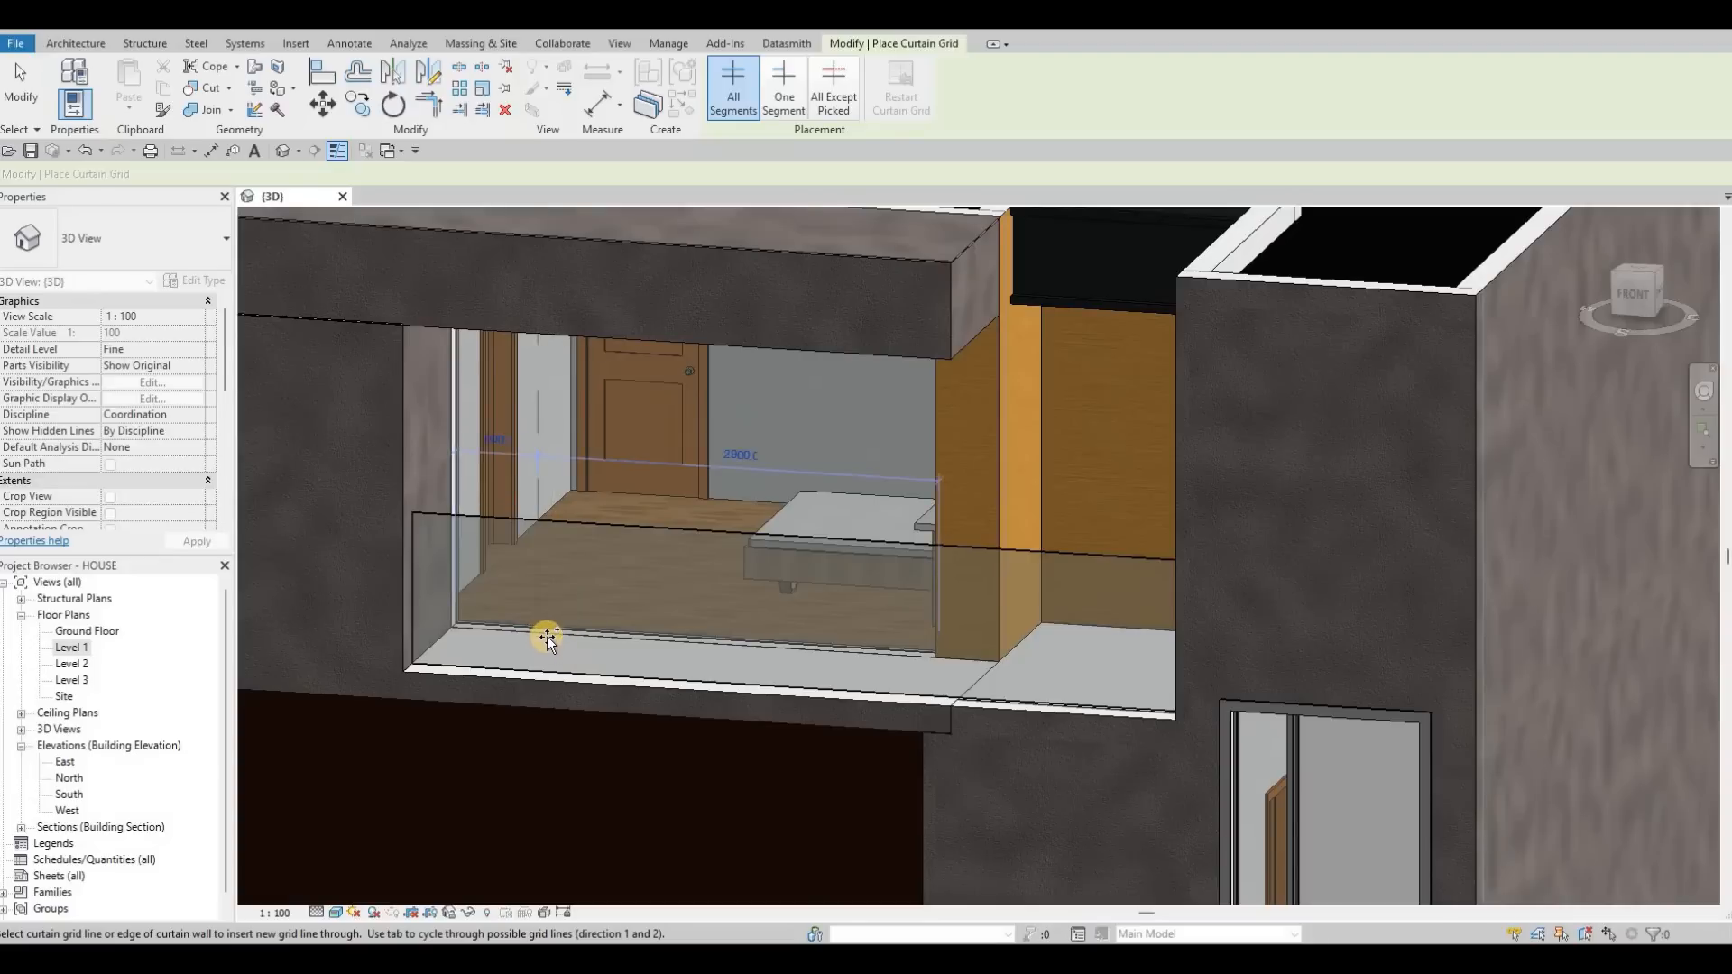
{"action": "left_click", "coordinate": [722, 654]}
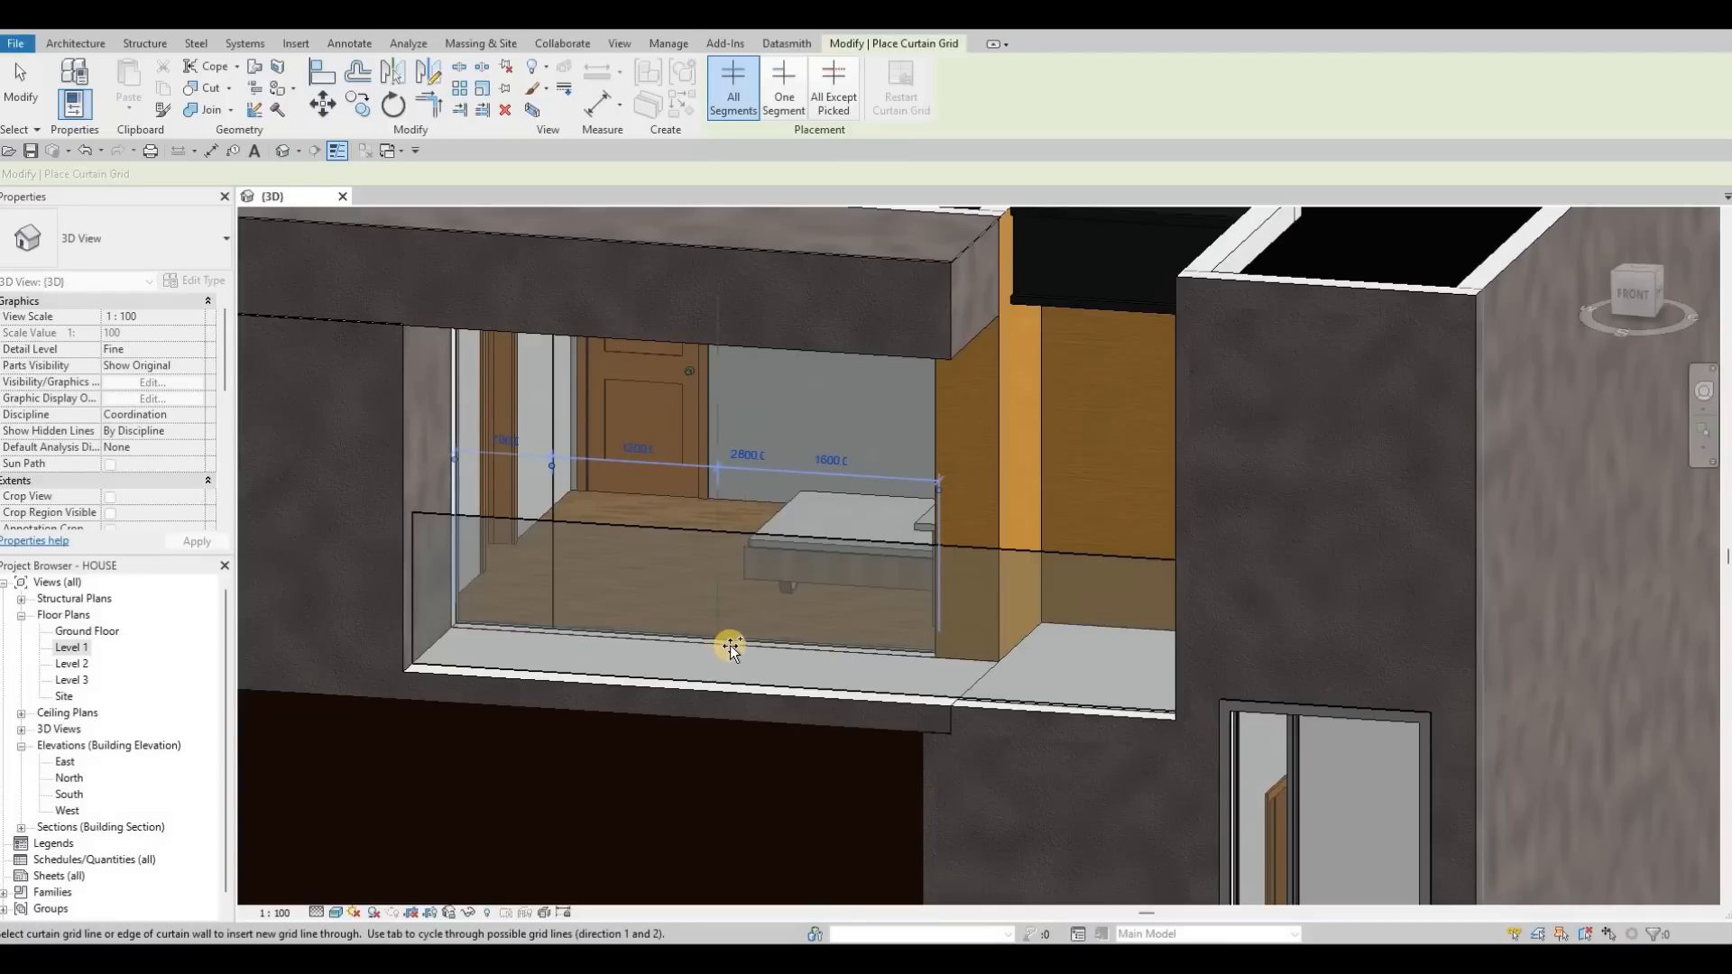
{"action": "left_click", "coordinate": [675, 637]}
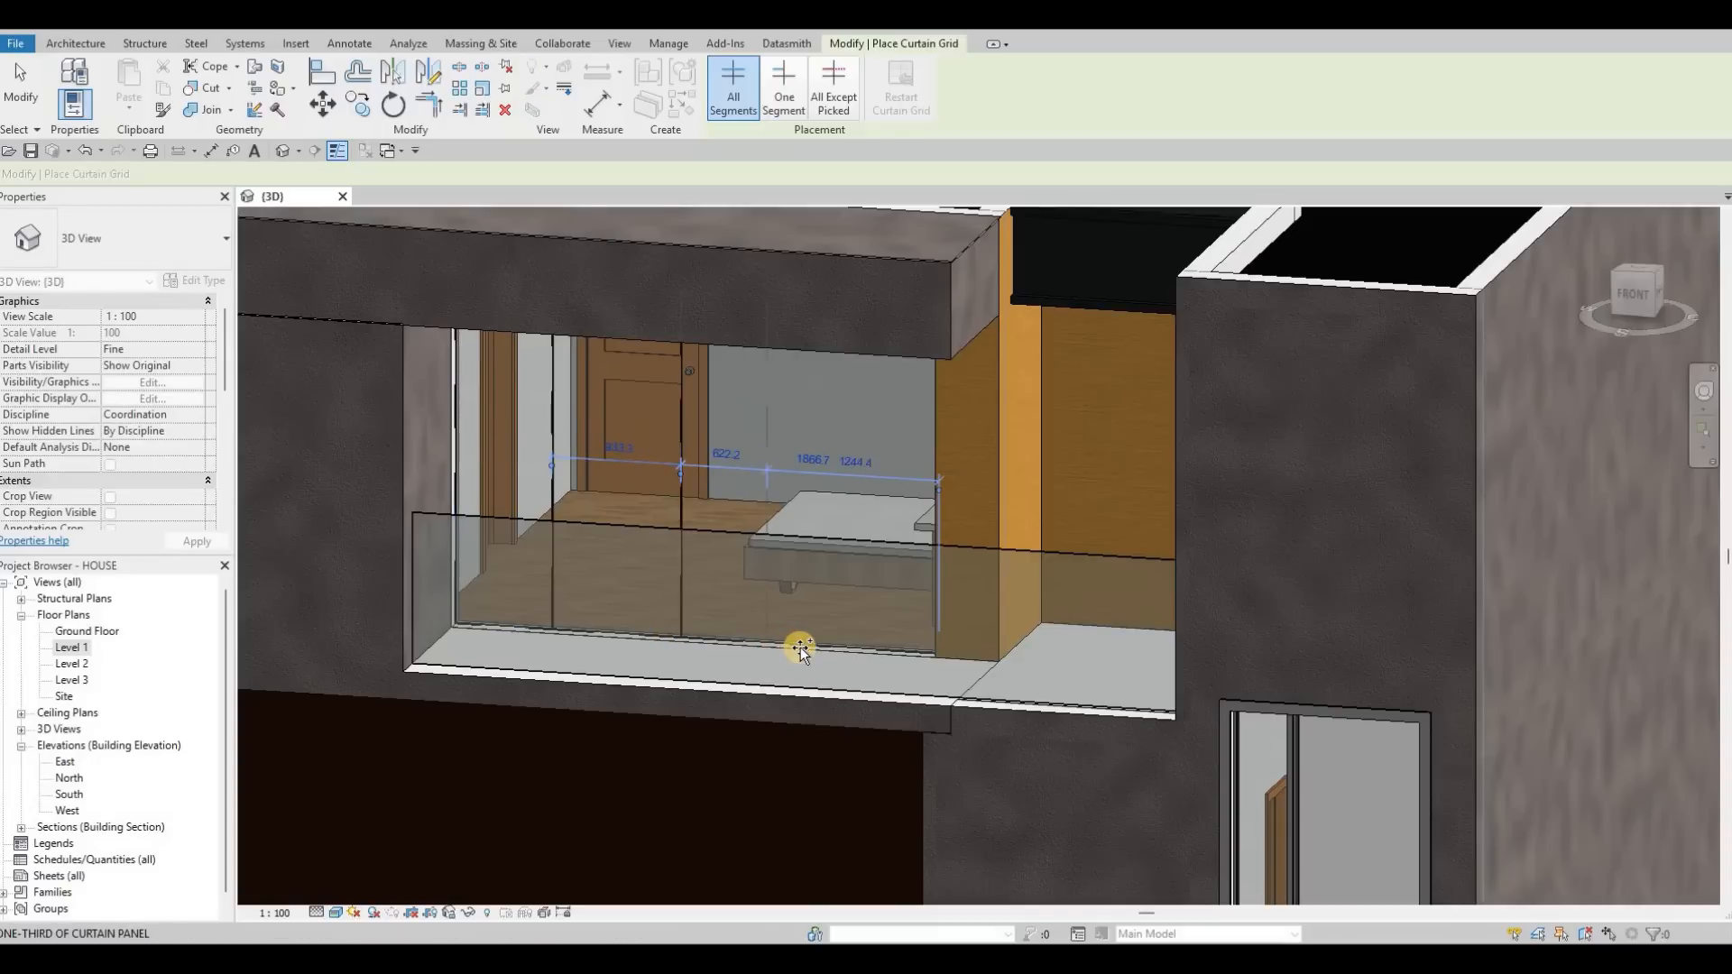
{"action": "left_click", "coordinate": [778, 520]}
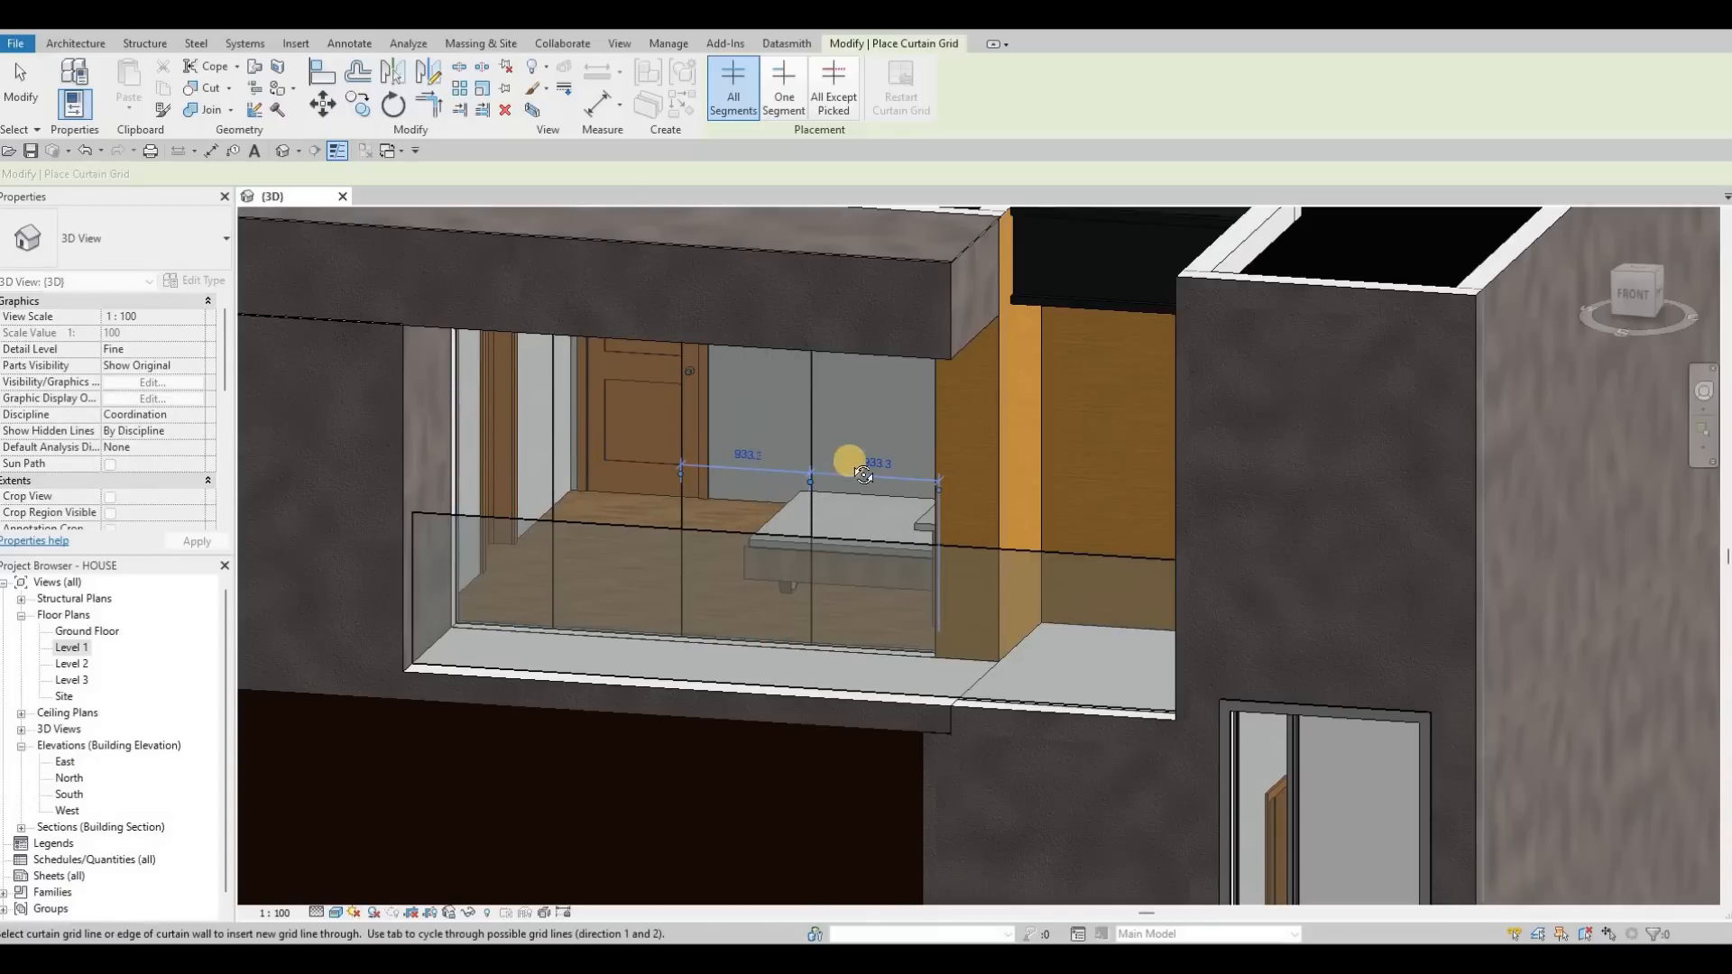
Add a horizontal curtain grid line across the upper part of the front bedroom's balcony glazing.
{"action": "middle_click_drag", "start_coordinate": [830, 425], "coordinate": [473, 352], "text": "shift"}
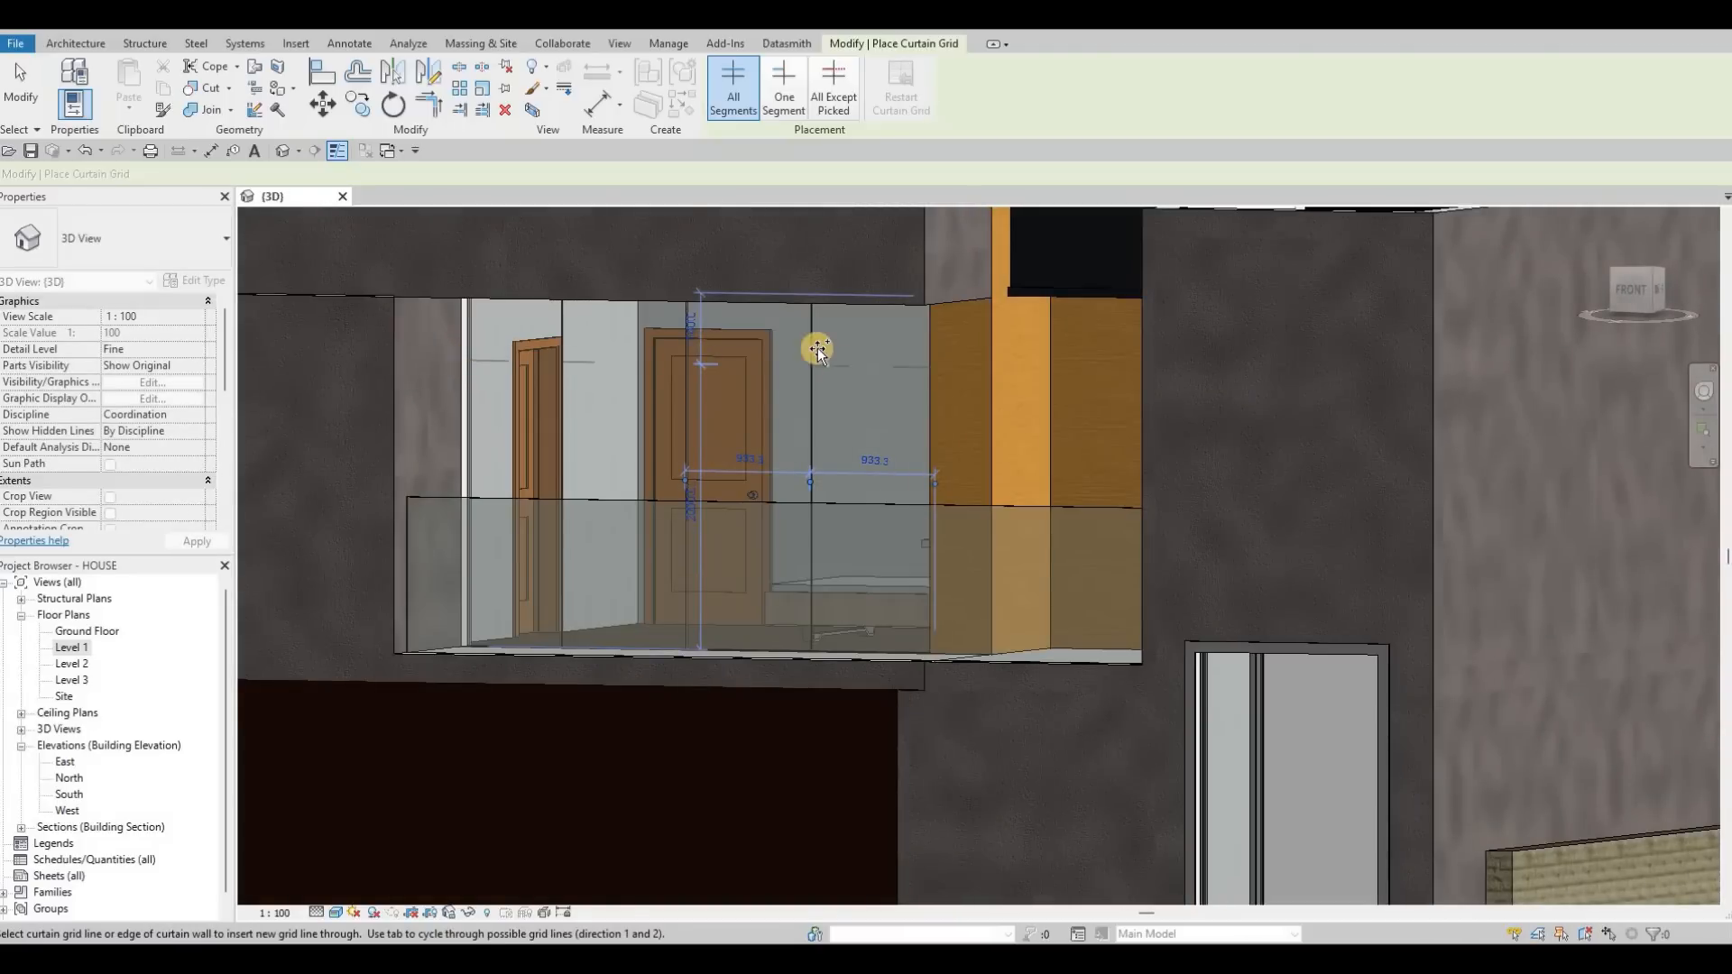
{"action": "scroll", "coordinate": [859, 383], "scroll_direction": "up", "scroll_amount": 5}
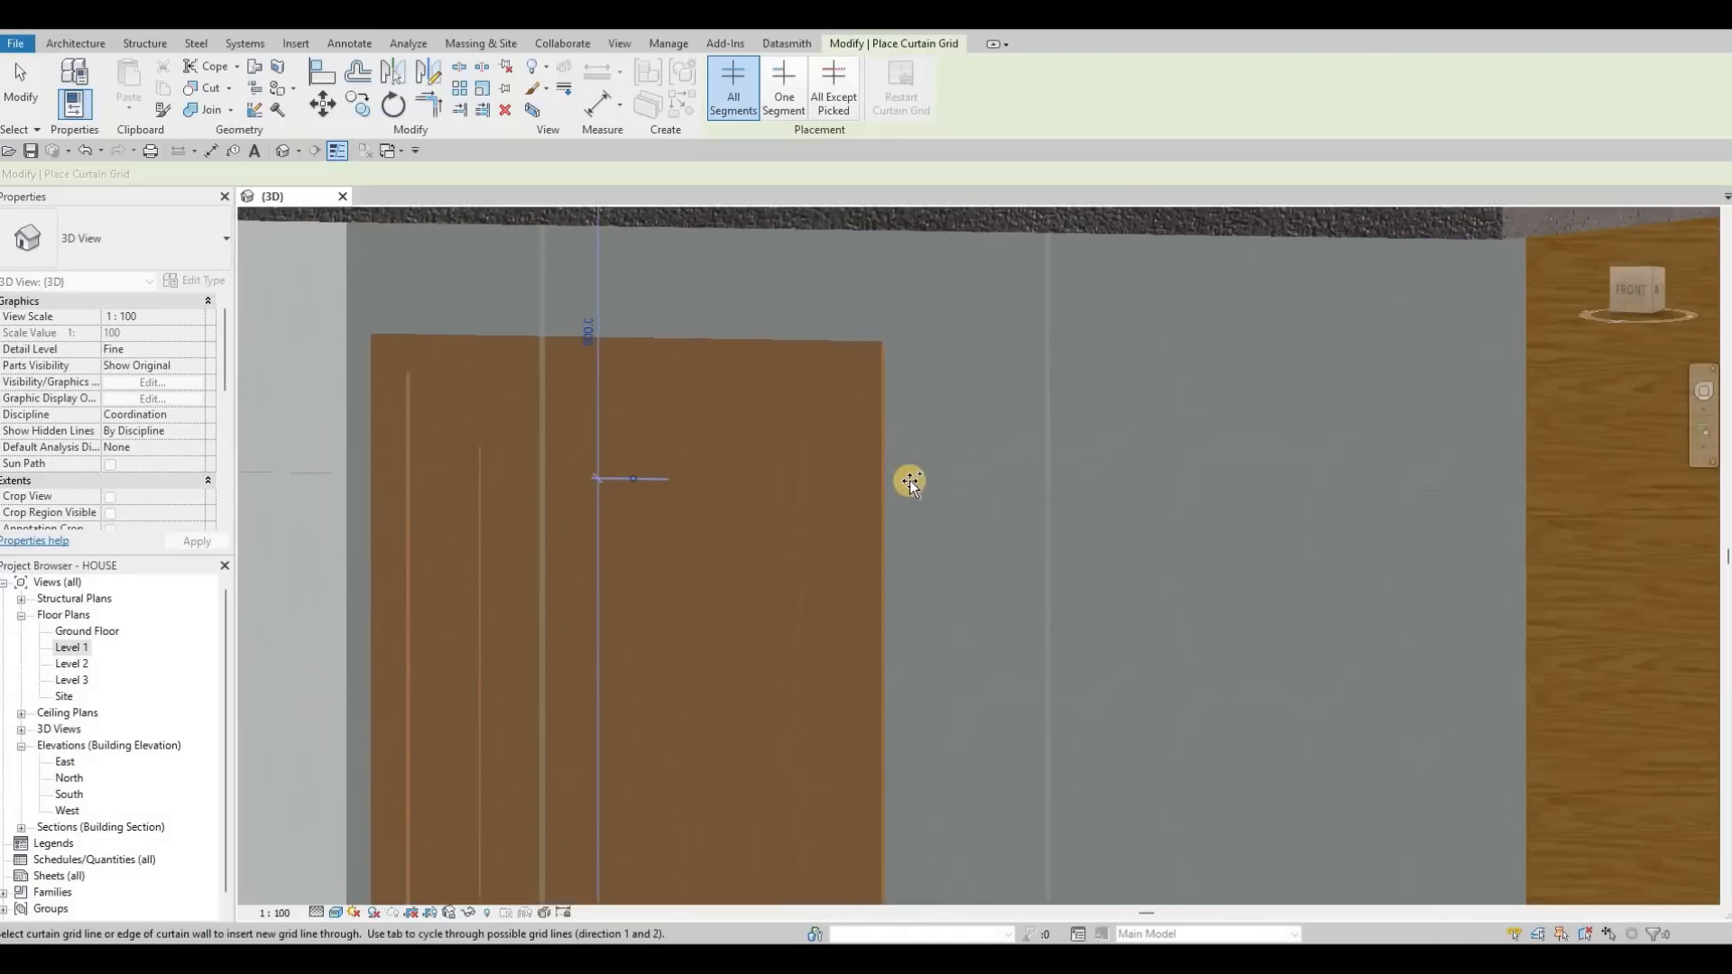
{"action": "scroll", "coordinate": [938, 556], "scroll_direction": "down", "scroll_amount": 1}
{"action": "key", "text": "Escape"}
{"action": "scroll", "coordinate": [938, 555], "scroll_direction": "down", "scroll_amount": 3}
{"action": "middle_click_drag", "start_coordinate": [961, 701], "coordinate": [677, 571], "text": "shift"}
{"action": "middle_click_drag", "start_coordinate": [861, 555], "coordinate": [885, 572], "text": "shift"}
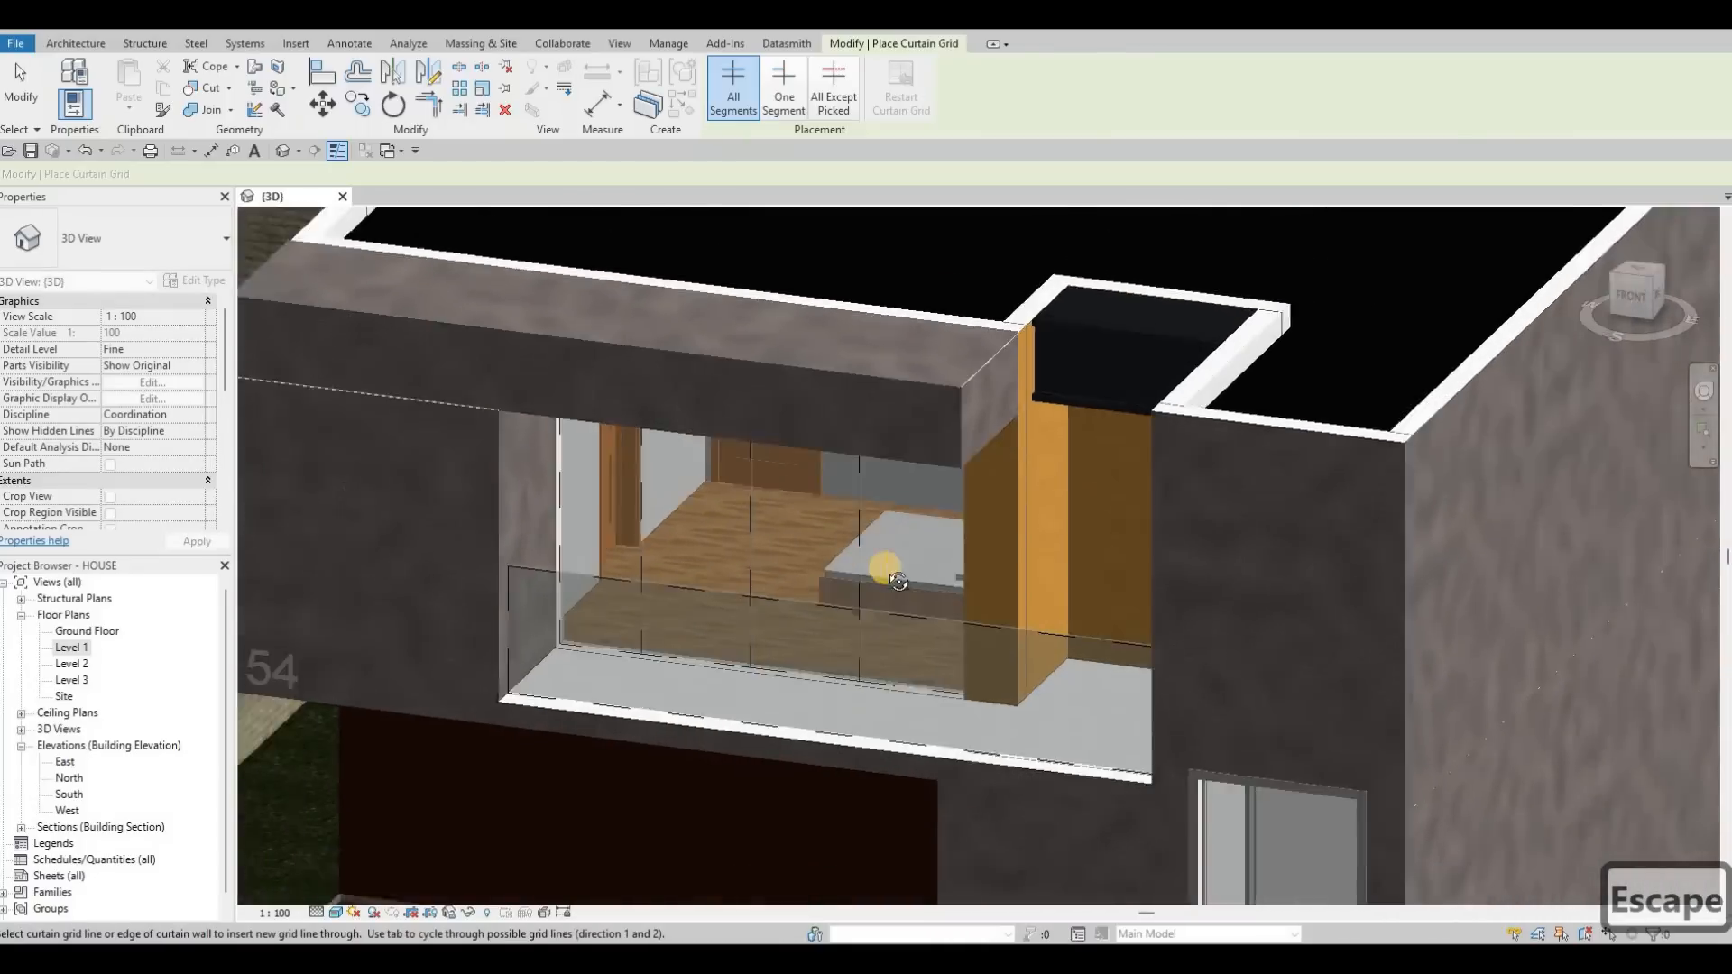
{"action": "scroll", "coordinate": [798, 505], "scroll_direction": "down", "scroll_amount": 2}
{"action": "middle_click_drag", "start_coordinate": [797, 505], "coordinate": [715, 436], "text": "shift"}
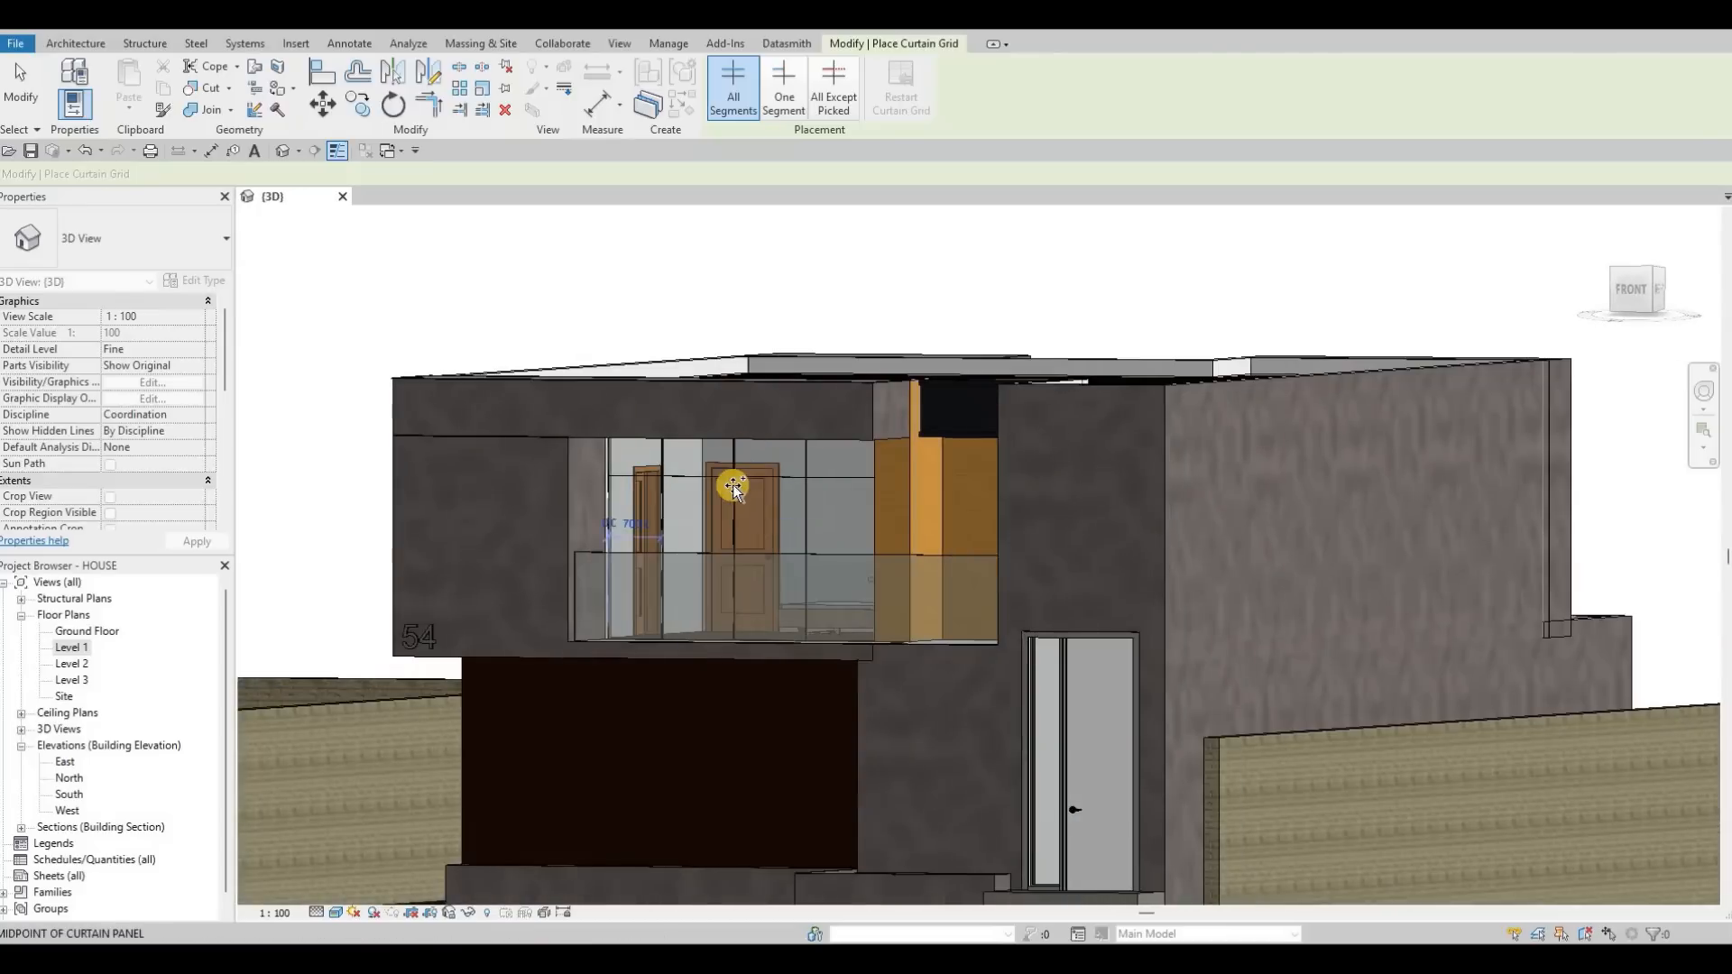
{"action": "scroll", "coordinate": [721, 469], "scroll_direction": "up", "scroll_amount": 4}
{"action": "scroll", "coordinate": [717, 474], "scroll_direction": "down", "scroll_amount": 3}
{"action": "scroll", "coordinate": [712, 487], "scroll_direction": "up", "scroll_amount": 2}
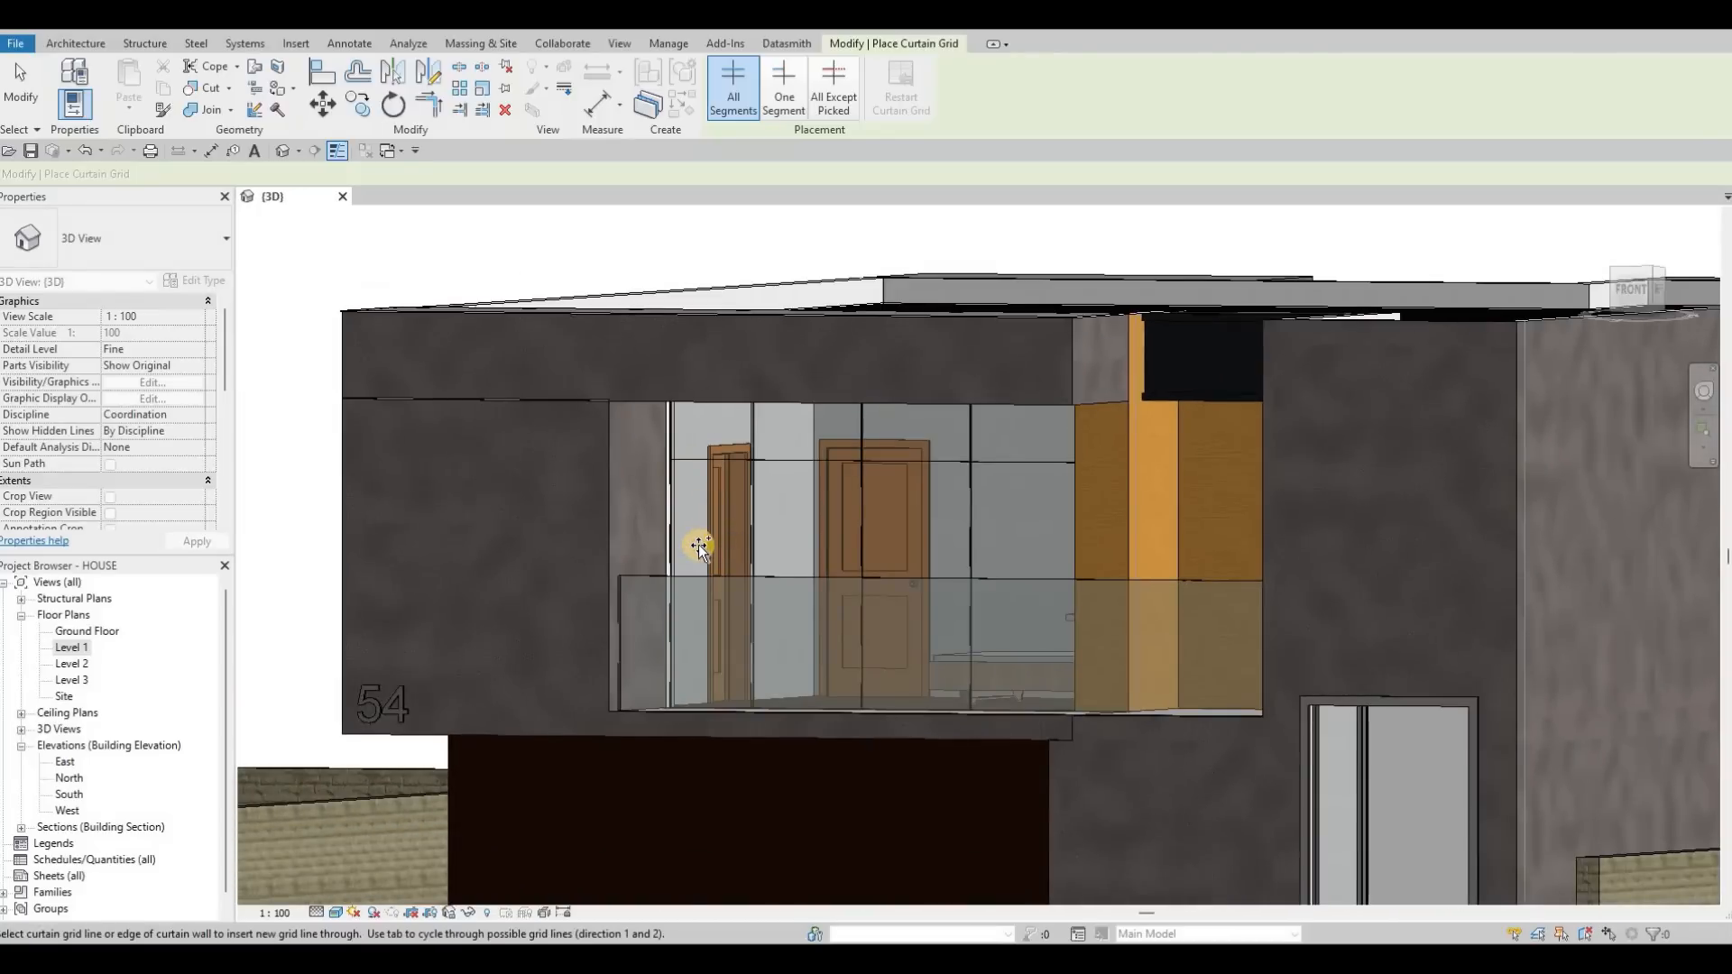
Divide the kitchen window on the side wall with vertical curtain grid lines, the first 900 mm from its left edge.
{"action": "scroll", "coordinate": [898, 618], "scroll_direction": "down", "scroll_amount": 3}
{"action": "middle_click_drag", "start_coordinate": [1118, 429], "coordinate": [696, 665], "text": "shift"}
{"action": "scroll", "coordinate": [708, 569], "scroll_direction": "up", "scroll_amount": 3}
{"action": "scroll", "coordinate": [758, 680], "scroll_direction": "up", "scroll_amount": 3}
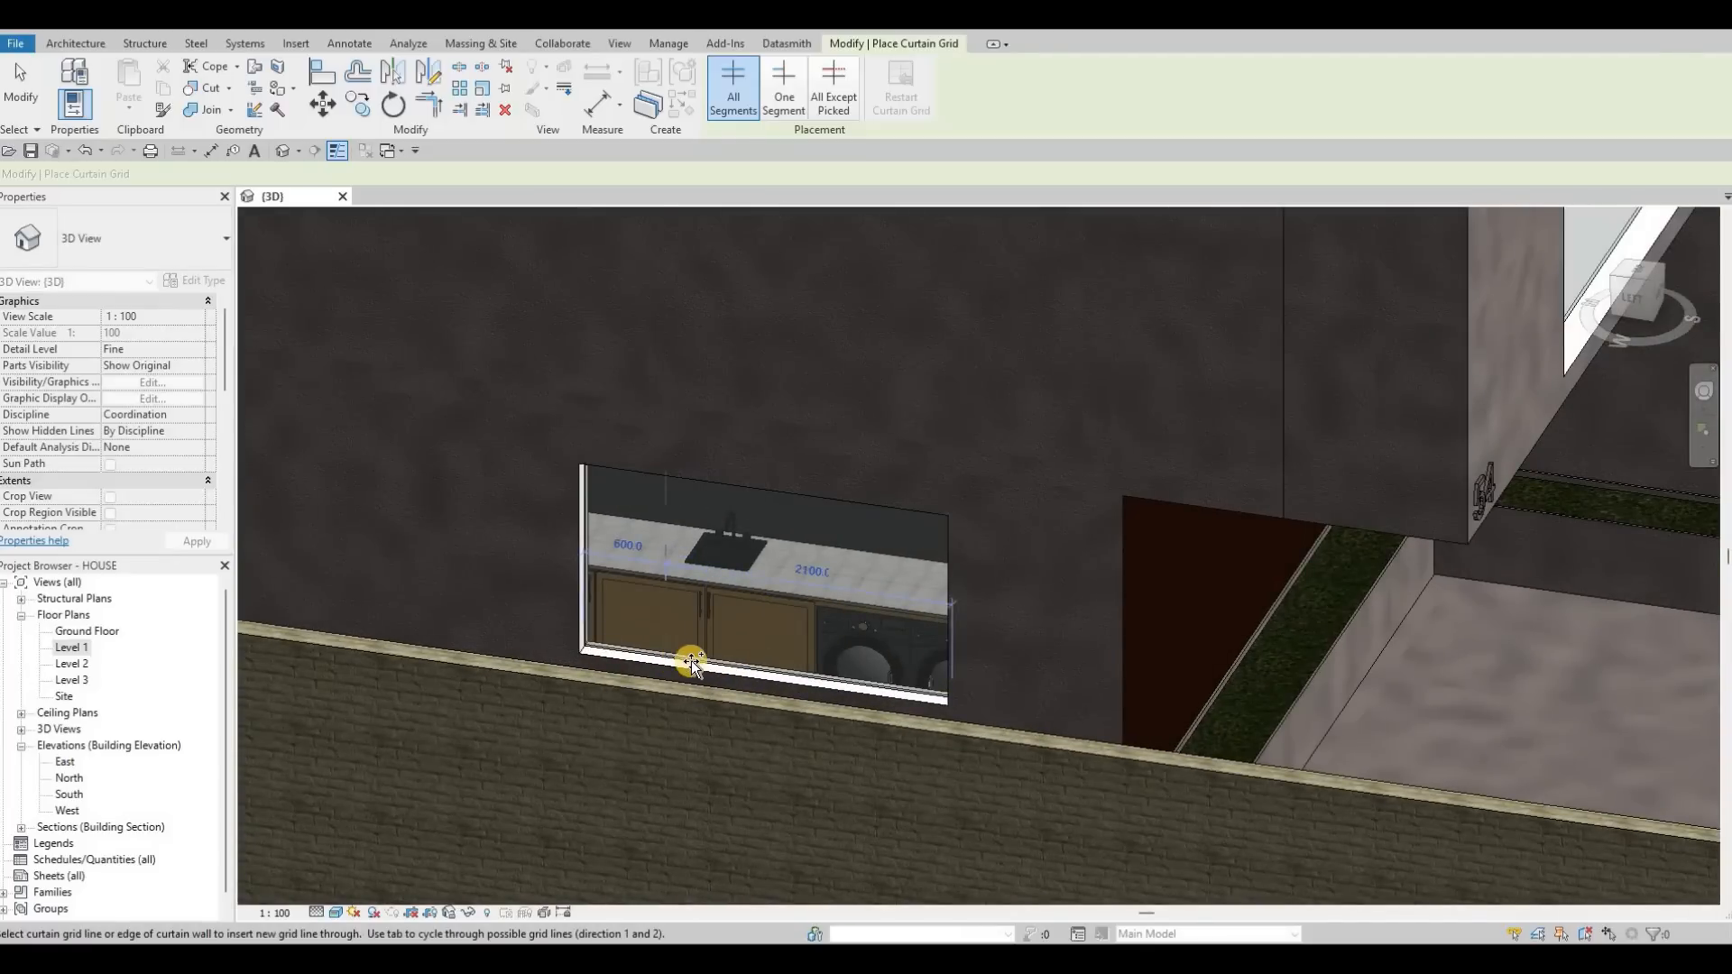
{"action": "left_click", "coordinate": [819, 685]}
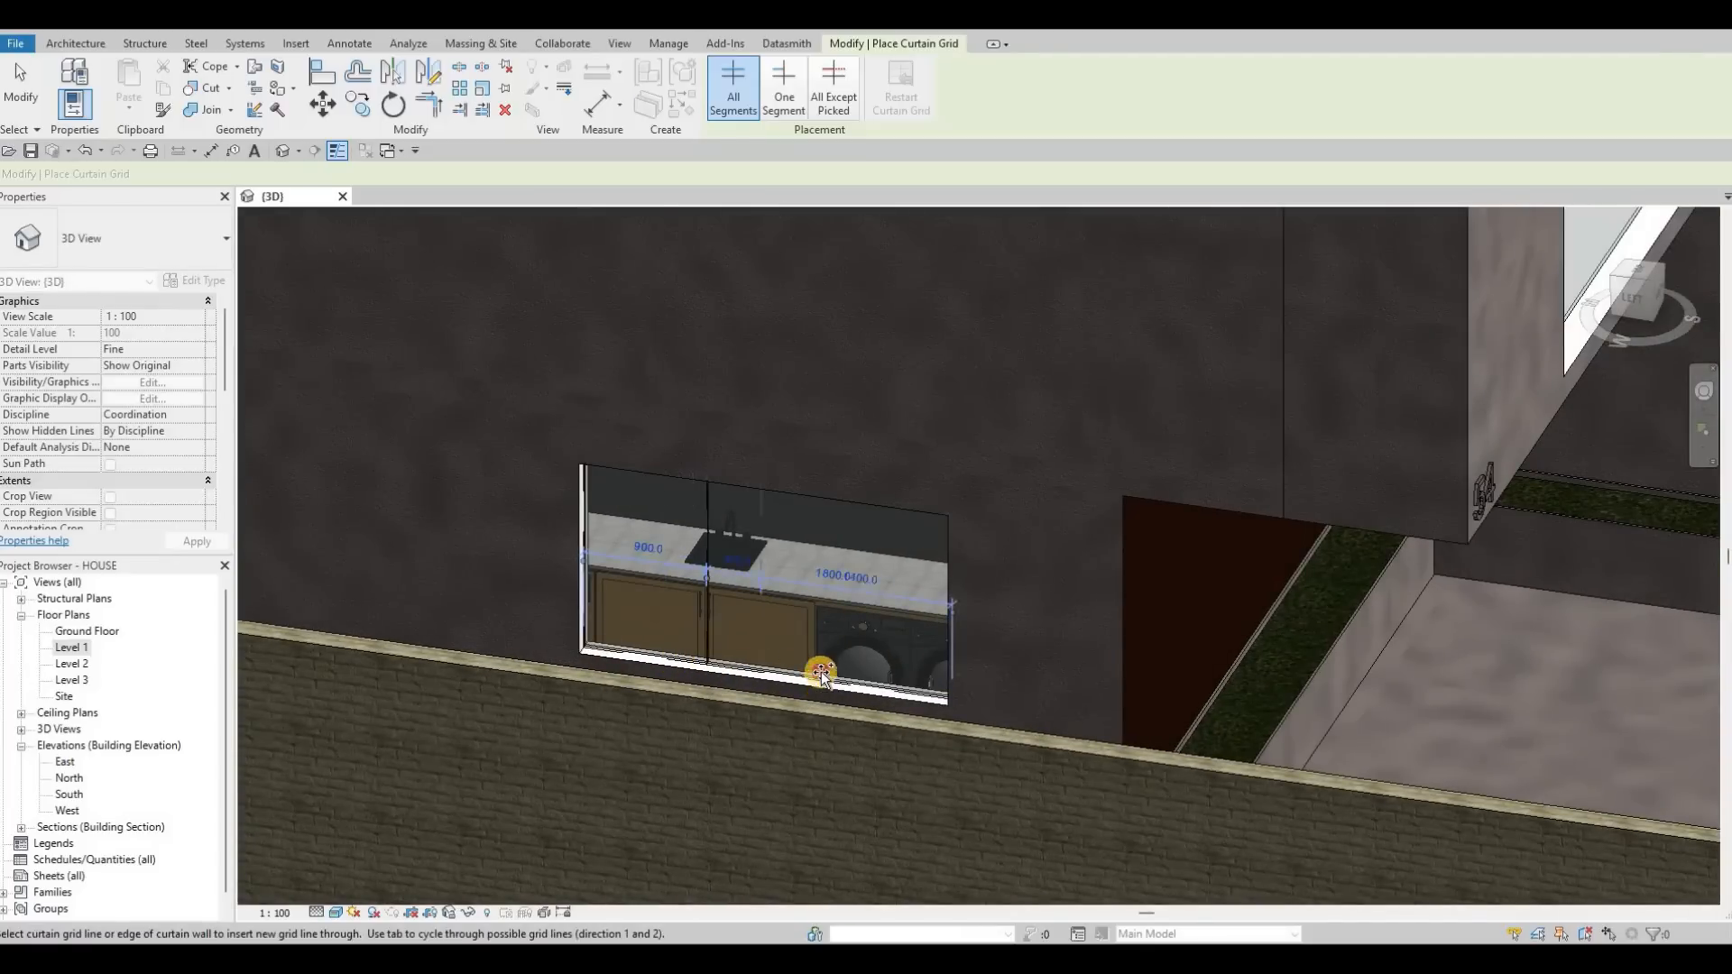
Divide the right rear bedroom's glazing with two vertical grid lines 1100 mm apart and a horizontal grid line near its top.
{"action": "middle_click_drag", "start_coordinate": [903, 582], "coordinate": [929, 476], "text": "shift"}
{"action": "scroll", "coordinate": [913, 476], "scroll_direction": "up", "scroll_amount": 2}
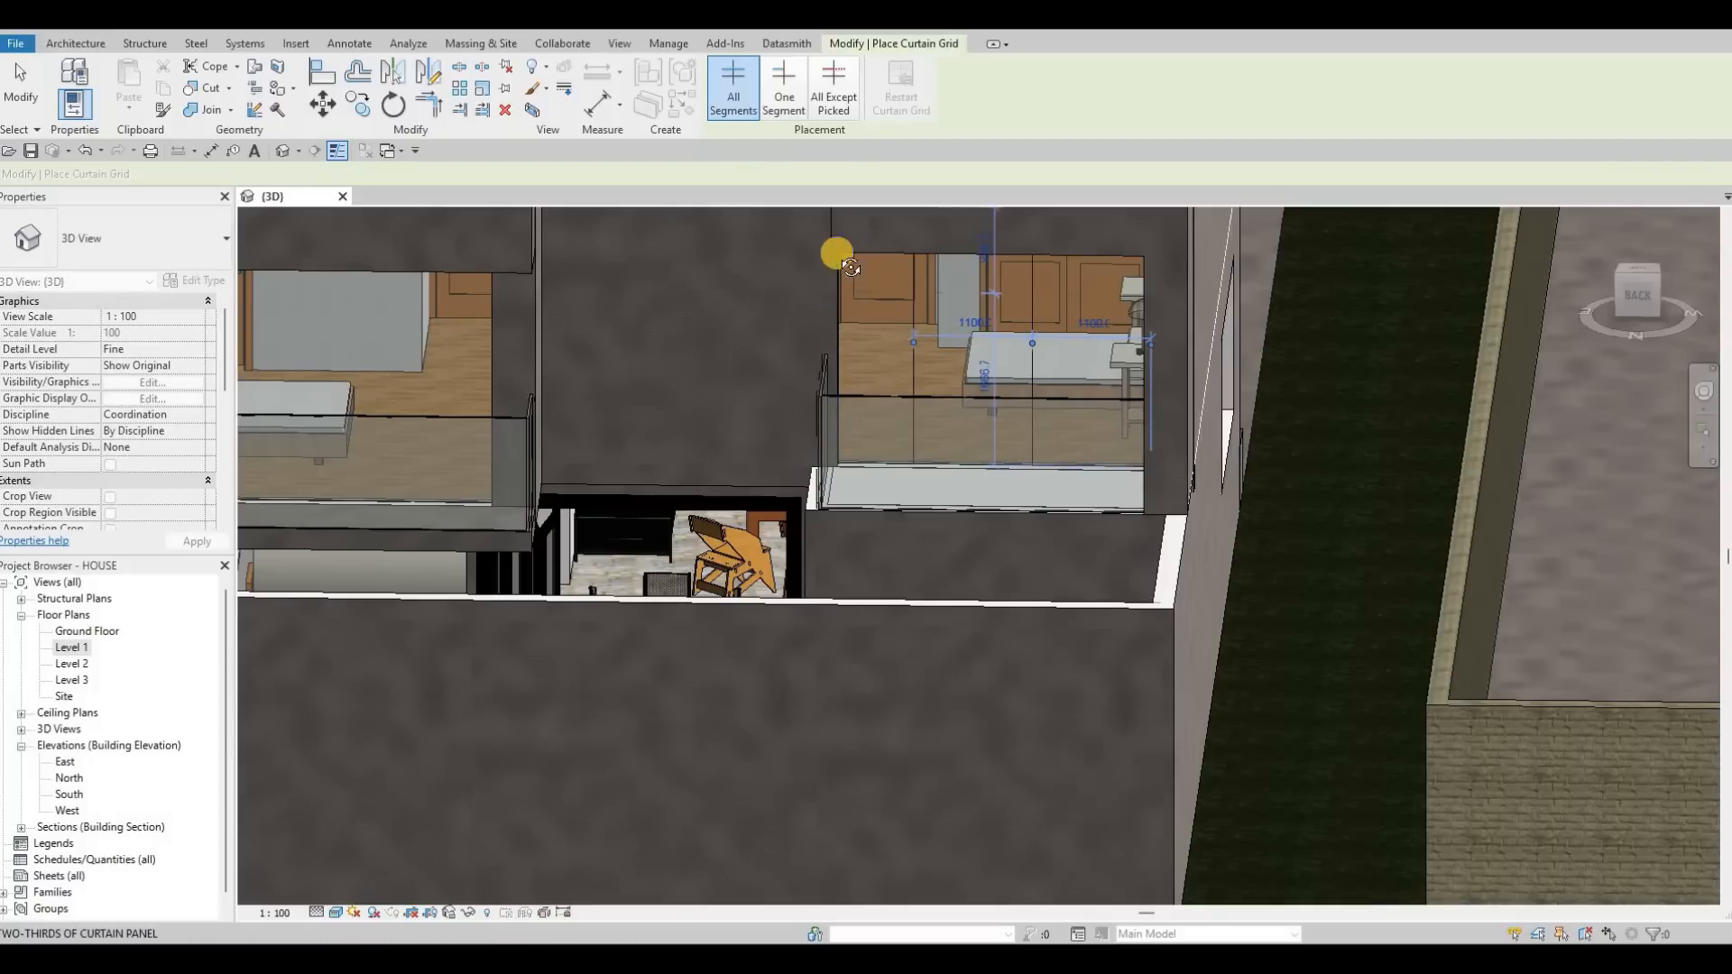
{"action": "middle_click_drag", "start_coordinate": [836, 253], "coordinate": [836, 268], "text": "shift"}
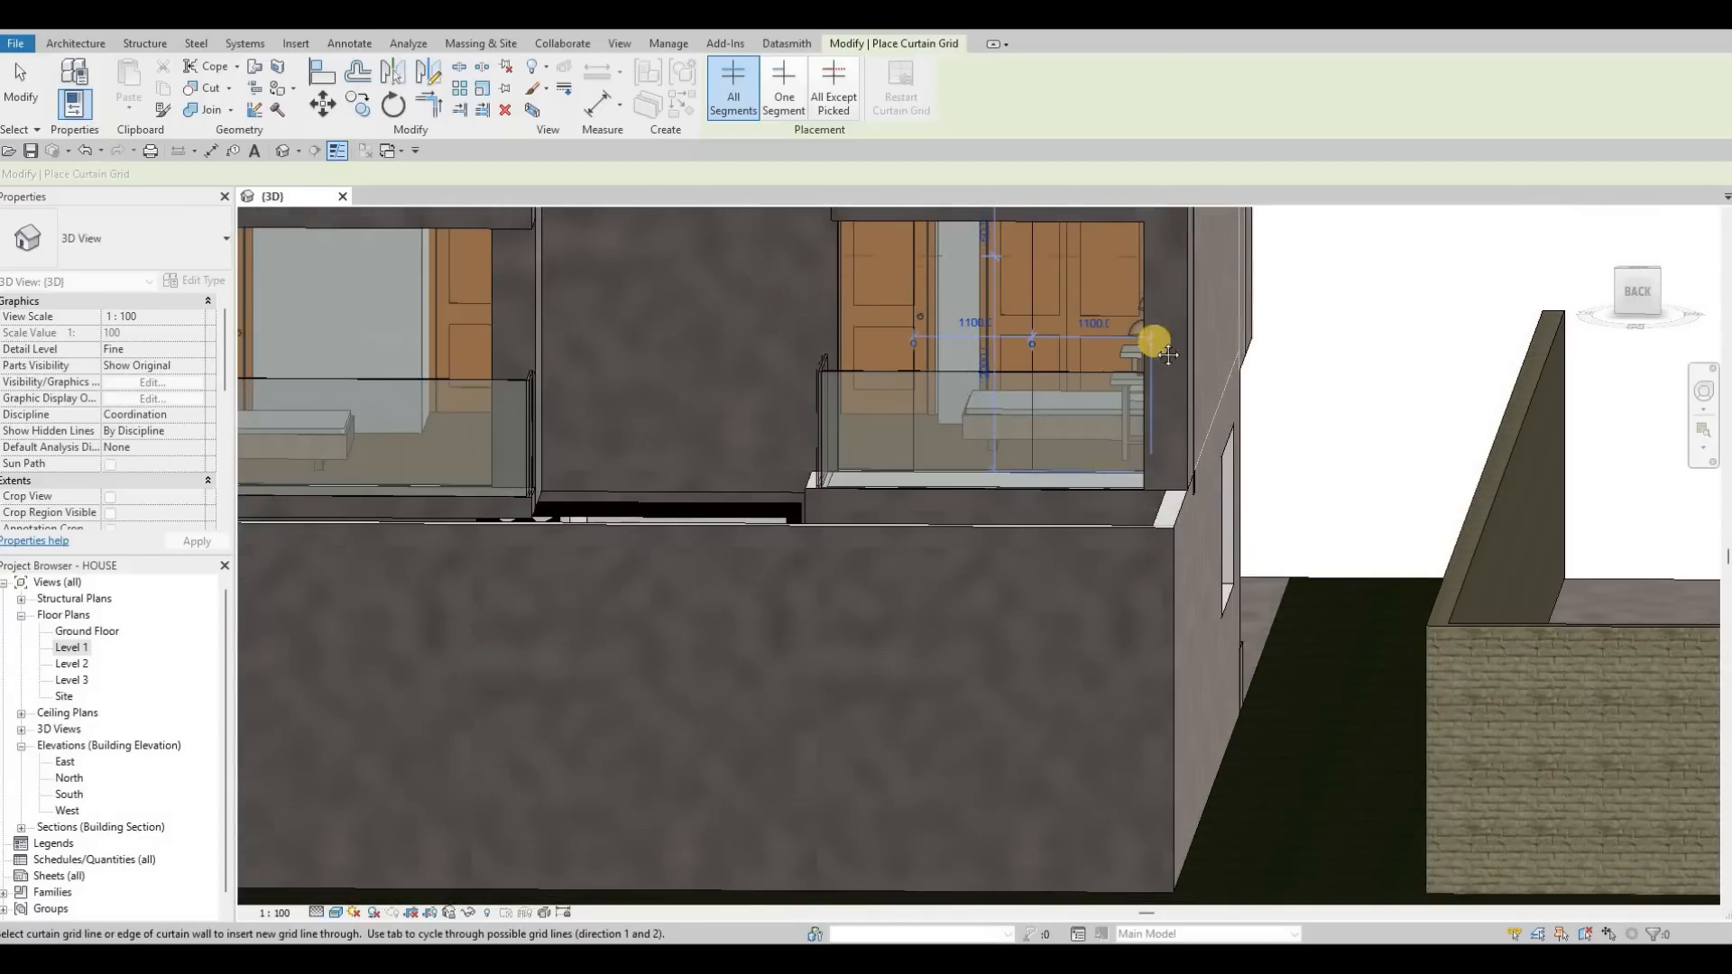
{"action": "middle_click_drag", "start_coordinate": [499, 273], "coordinate": [889, 323]}
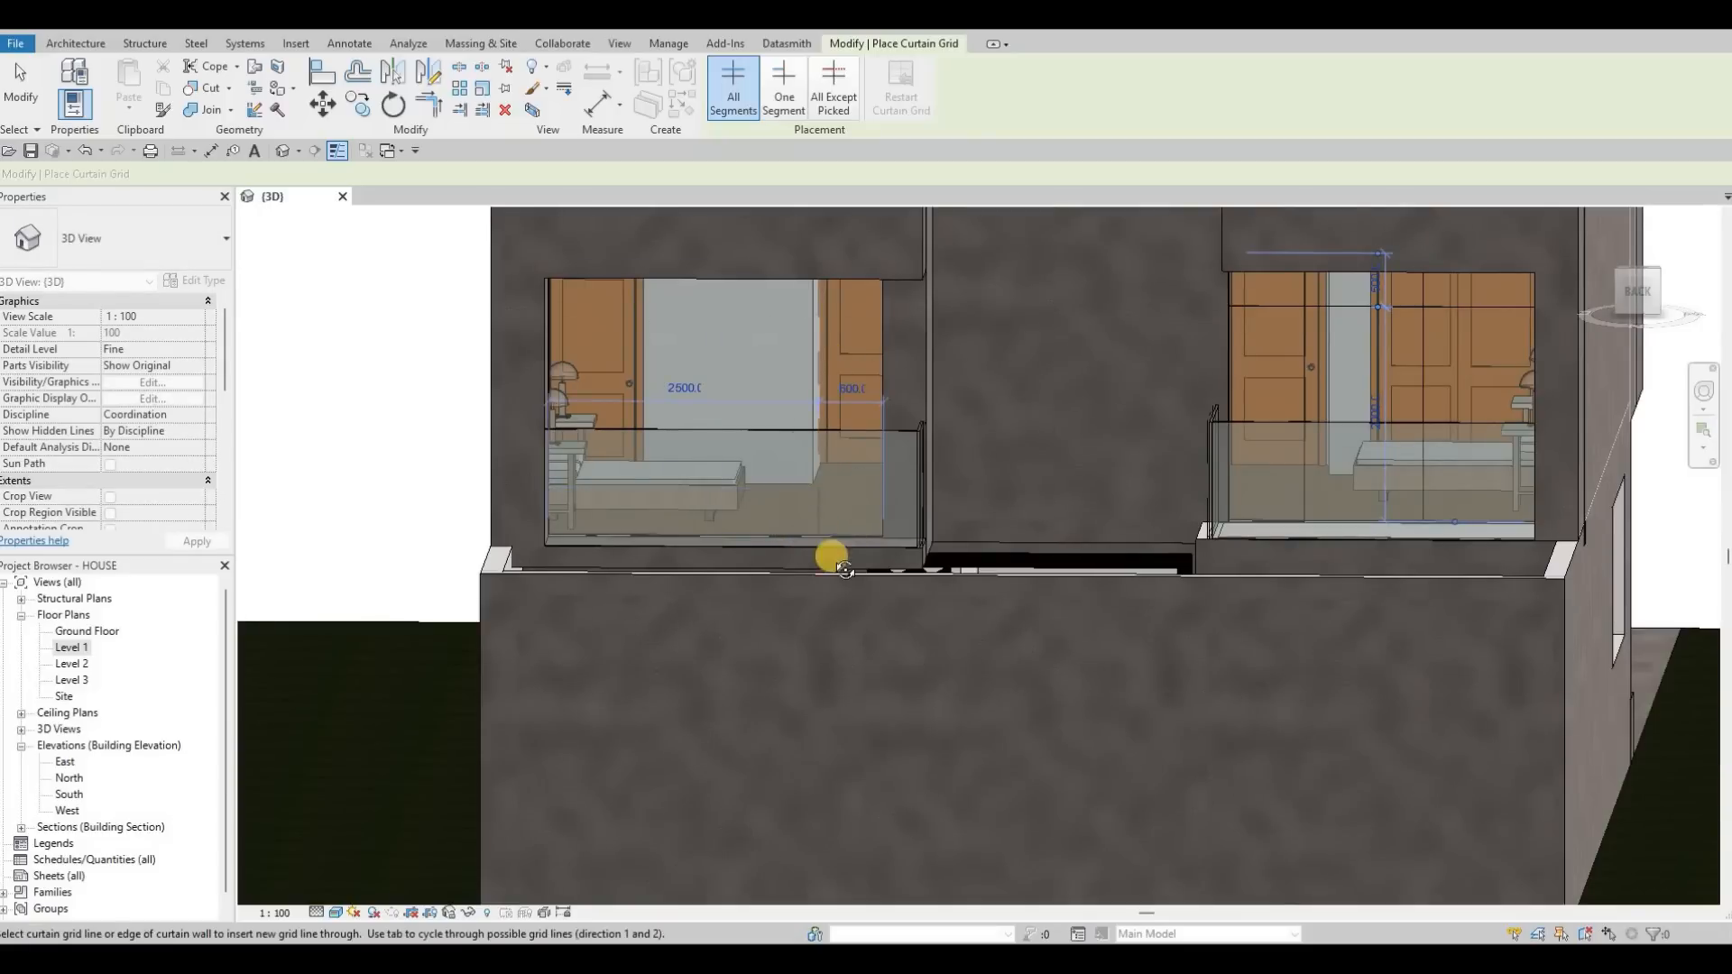
Divide the left rear bedroom's glazing with vertical grid lines 800 mm apart and a horizontal grid line 500 mm below its top.
{"action": "middle_click_drag", "start_coordinate": [821, 556], "coordinate": [751, 495], "text": "shift"}
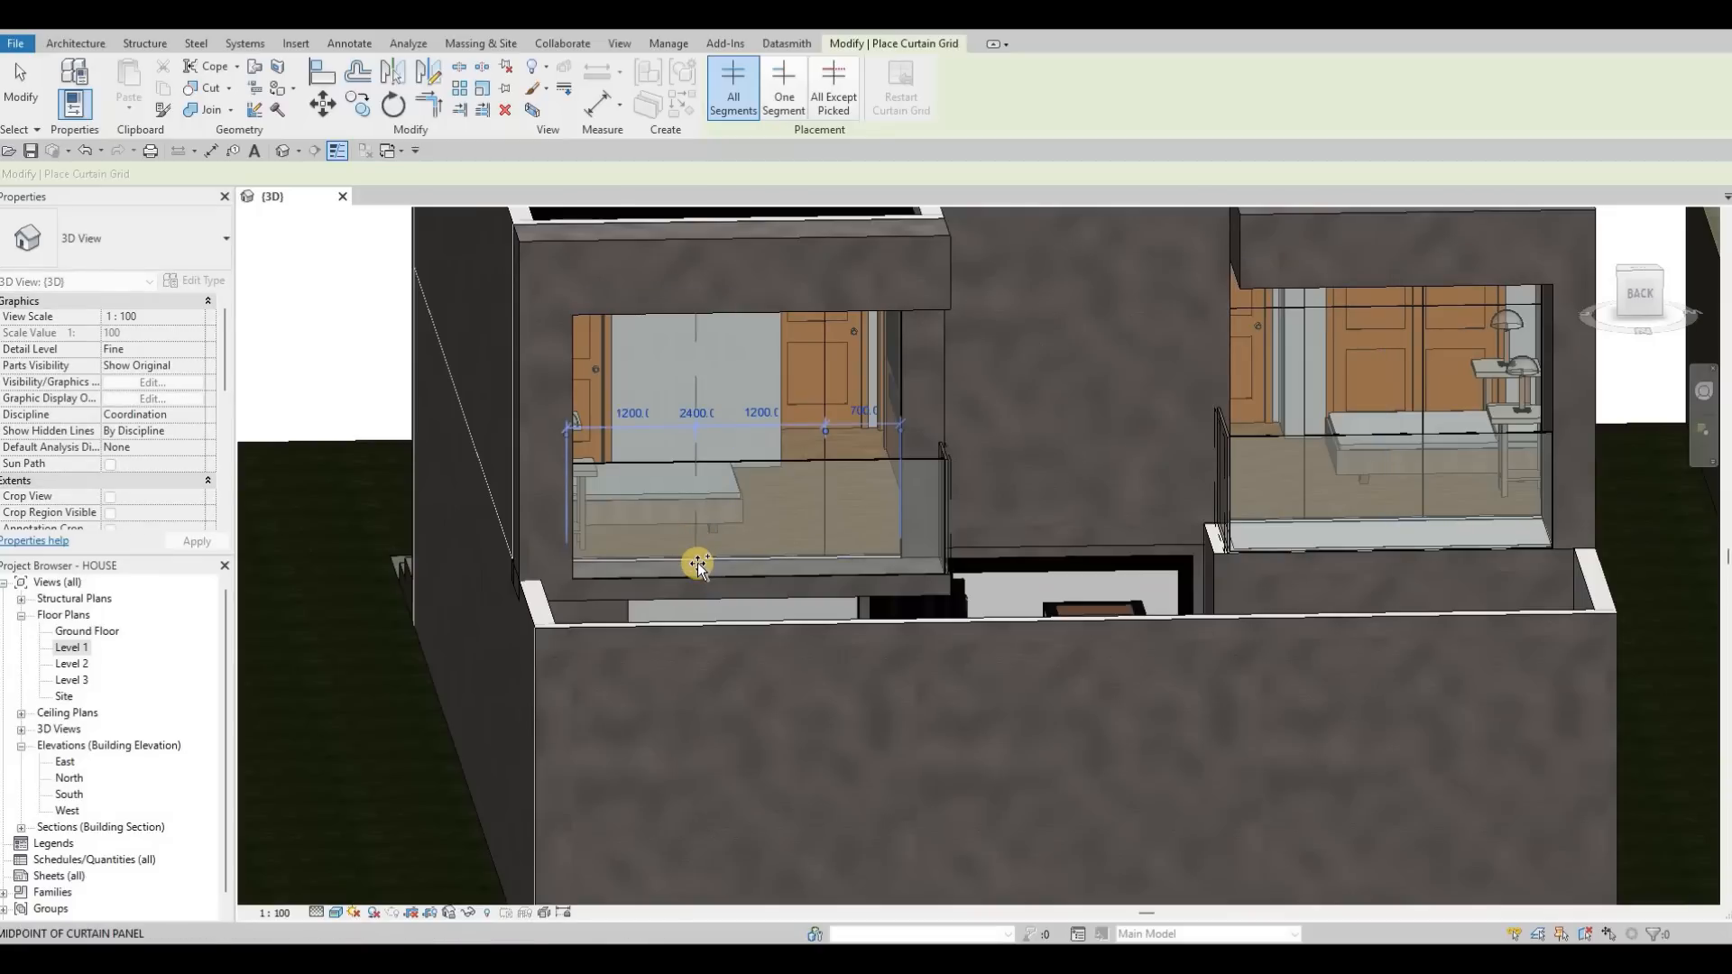
{"action": "left_click", "coordinate": [727, 528]}
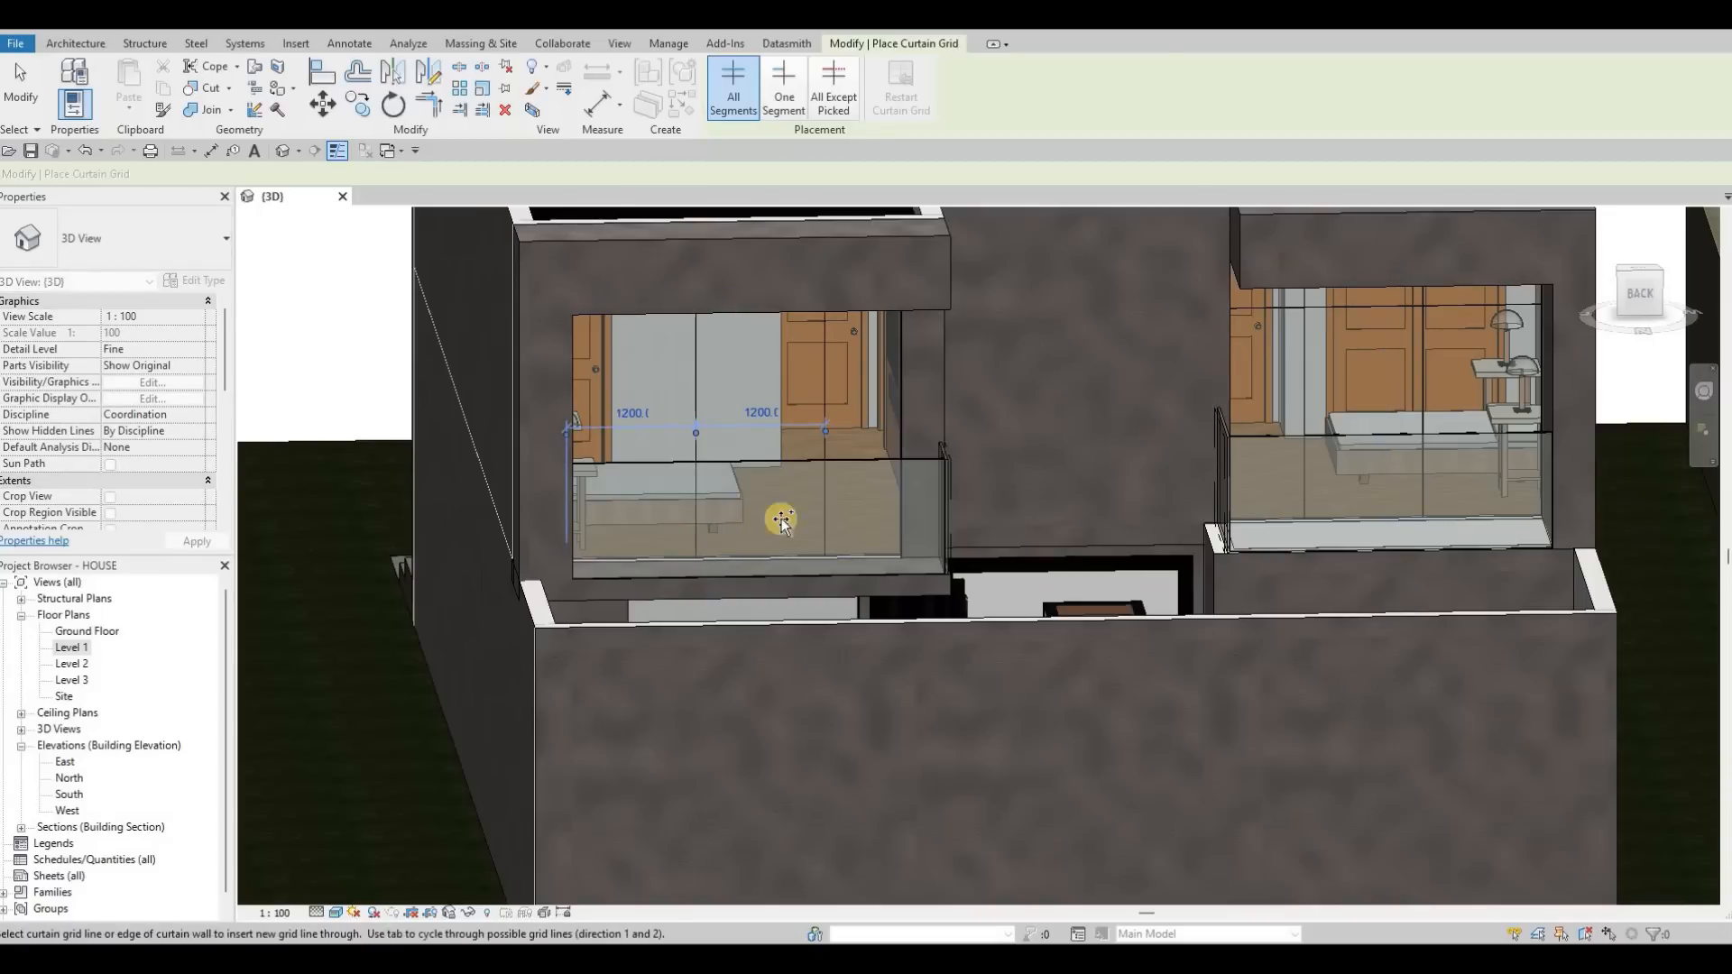
{"action": "key", "text": "ctrl+z"}
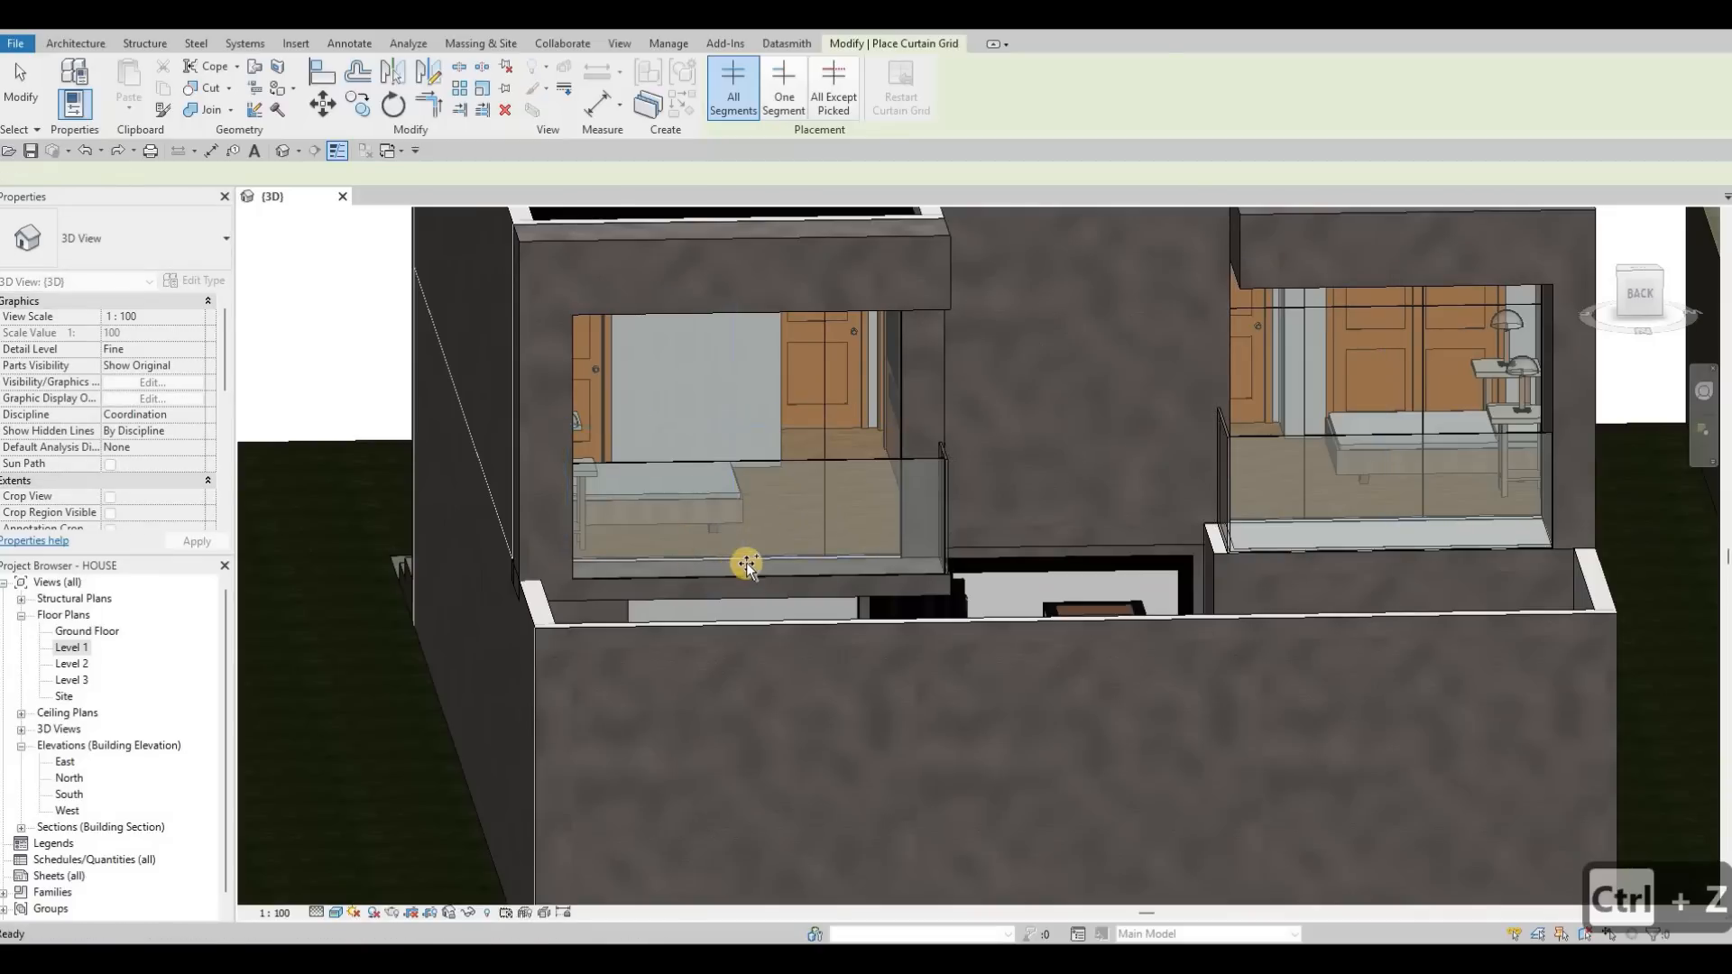
{"action": "left_click", "coordinate": [666, 560]}
{"action": "key", "text": "ctrl+z"}
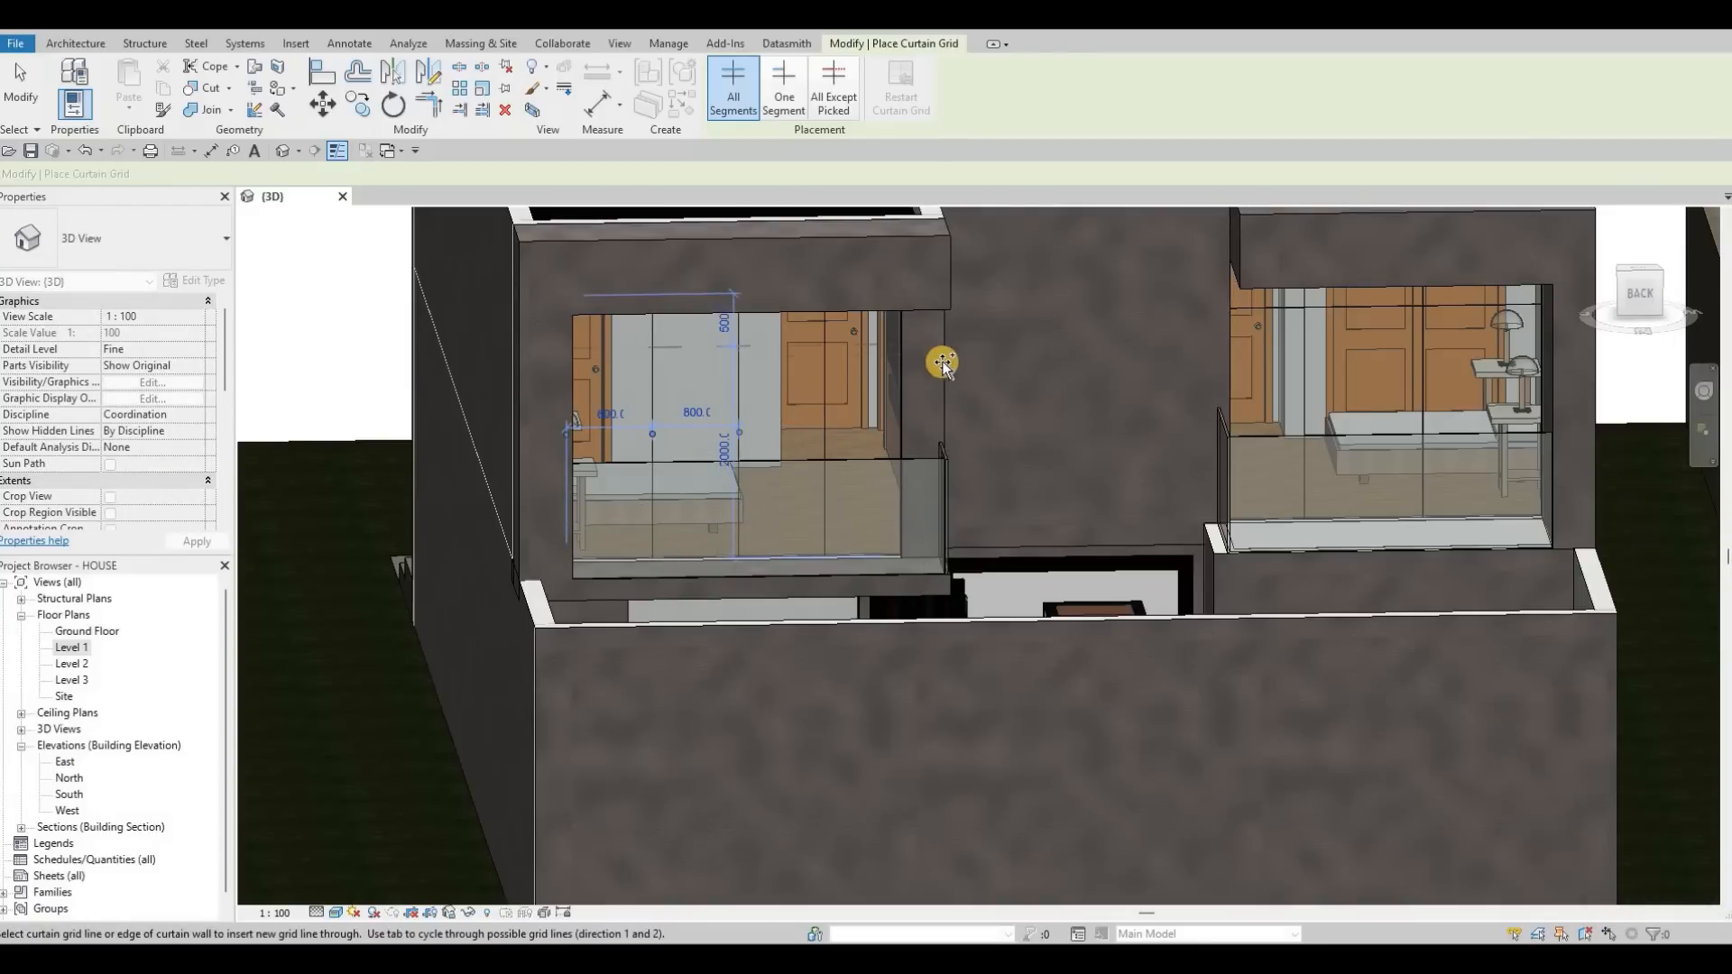
{"action": "scroll", "coordinate": [992, 402], "scroll_direction": "down", "scroll_amount": 3}
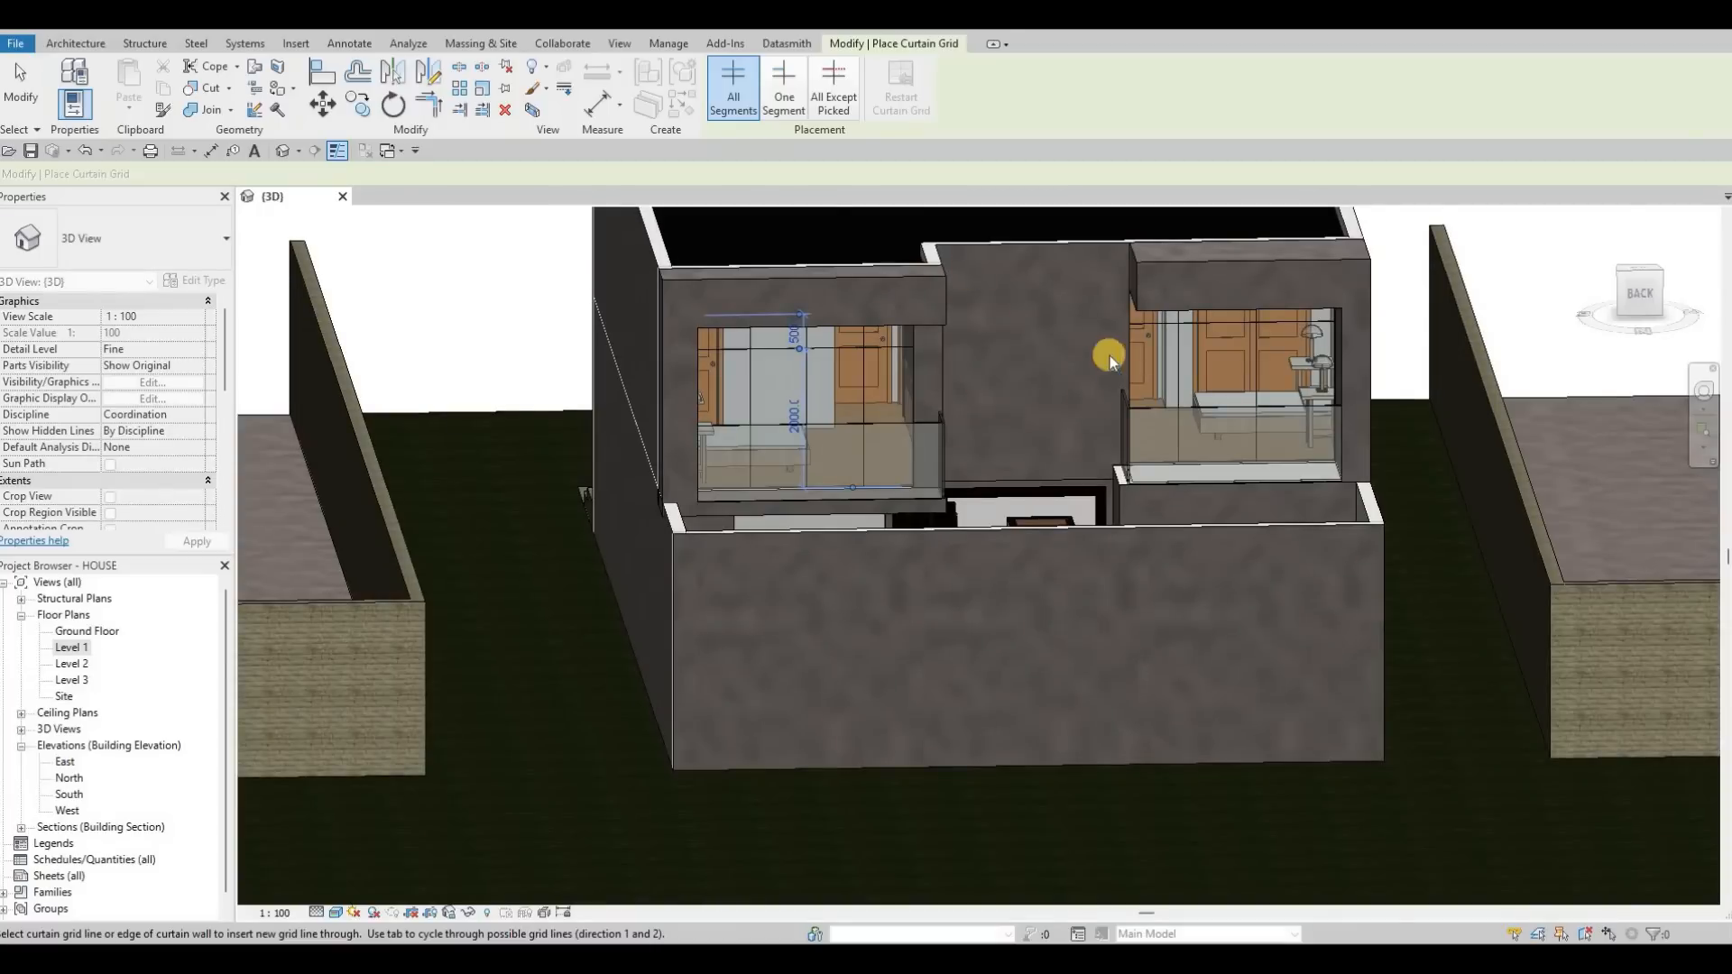
{"action": "key", "text": "Escape"}
{"action": "key", "text": "Escape"}
{"action": "key", "text": "Escape"}
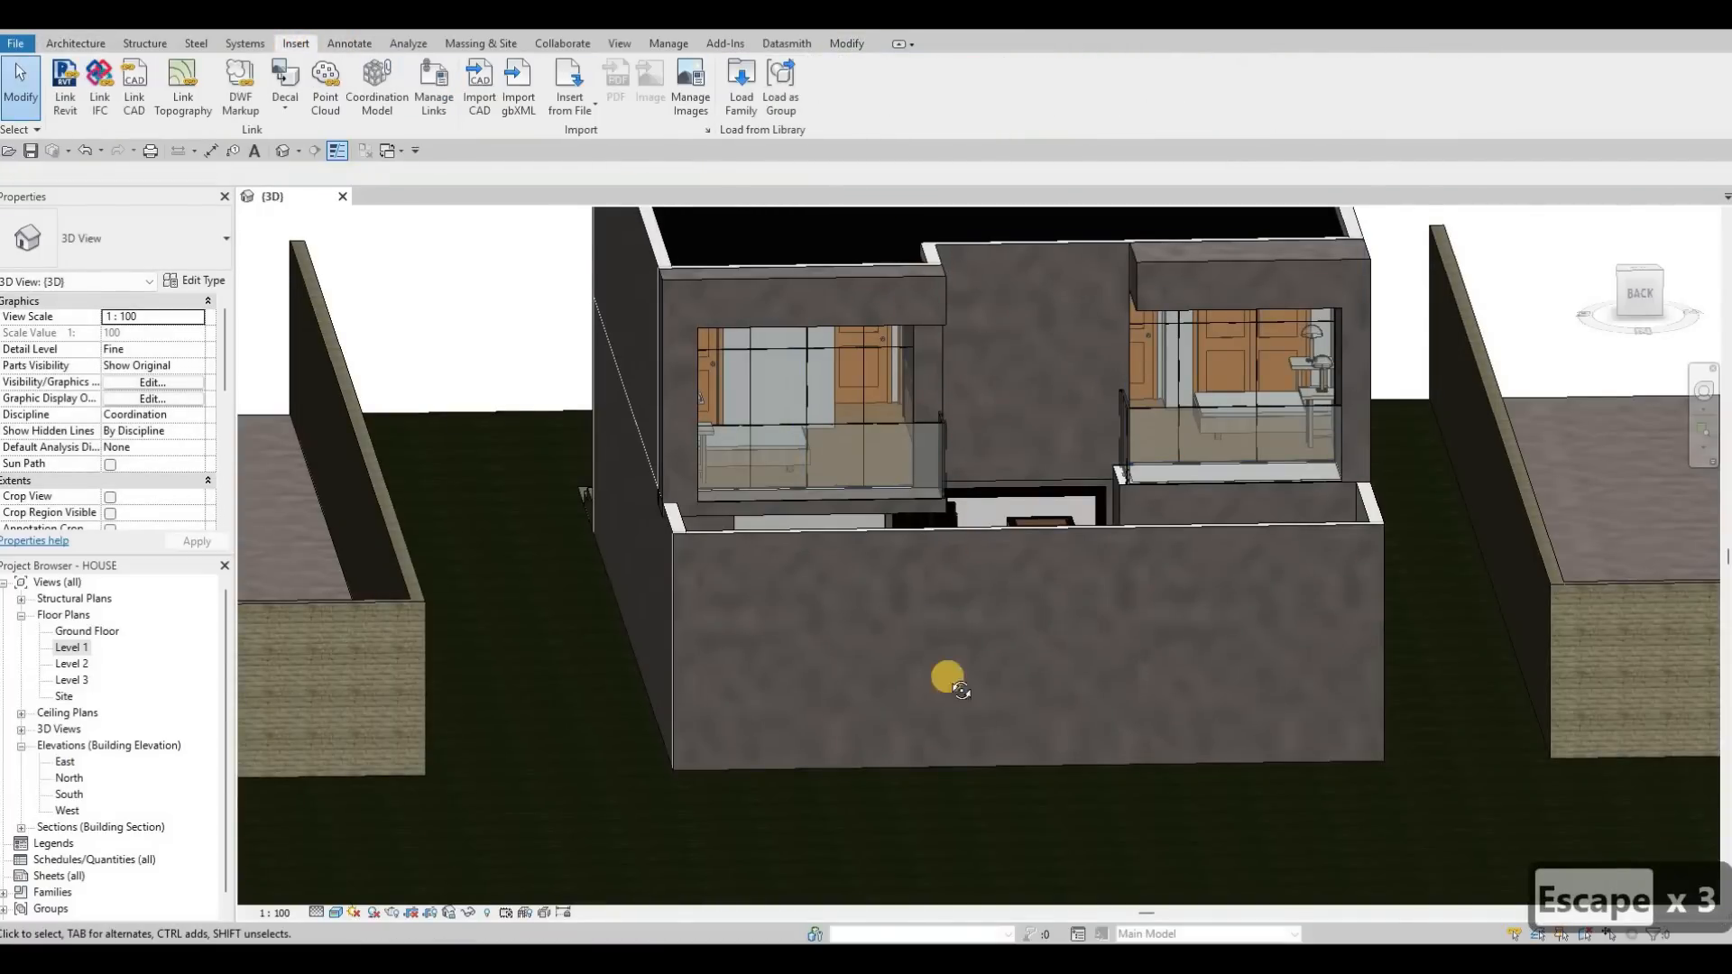
{"action": "key", "text": "Escape"}
Divide the rear ground-floor window into three equal panels of about 713 mm with two vertical curtain grid lines.
{"action": "middle_click_drag", "start_coordinate": [890, 522], "coordinate": [977, 402], "text": "shift"}
{"action": "scroll", "coordinate": [880, 442], "scroll_direction": "up", "scroll_amount": 1}
{"action": "scroll", "coordinate": [977, 401], "scroll_direction": "down", "scroll_amount": 1}
{"action": "left_click", "coordinate": [83, 44]}
{"action": "key", "text": "Escape"}
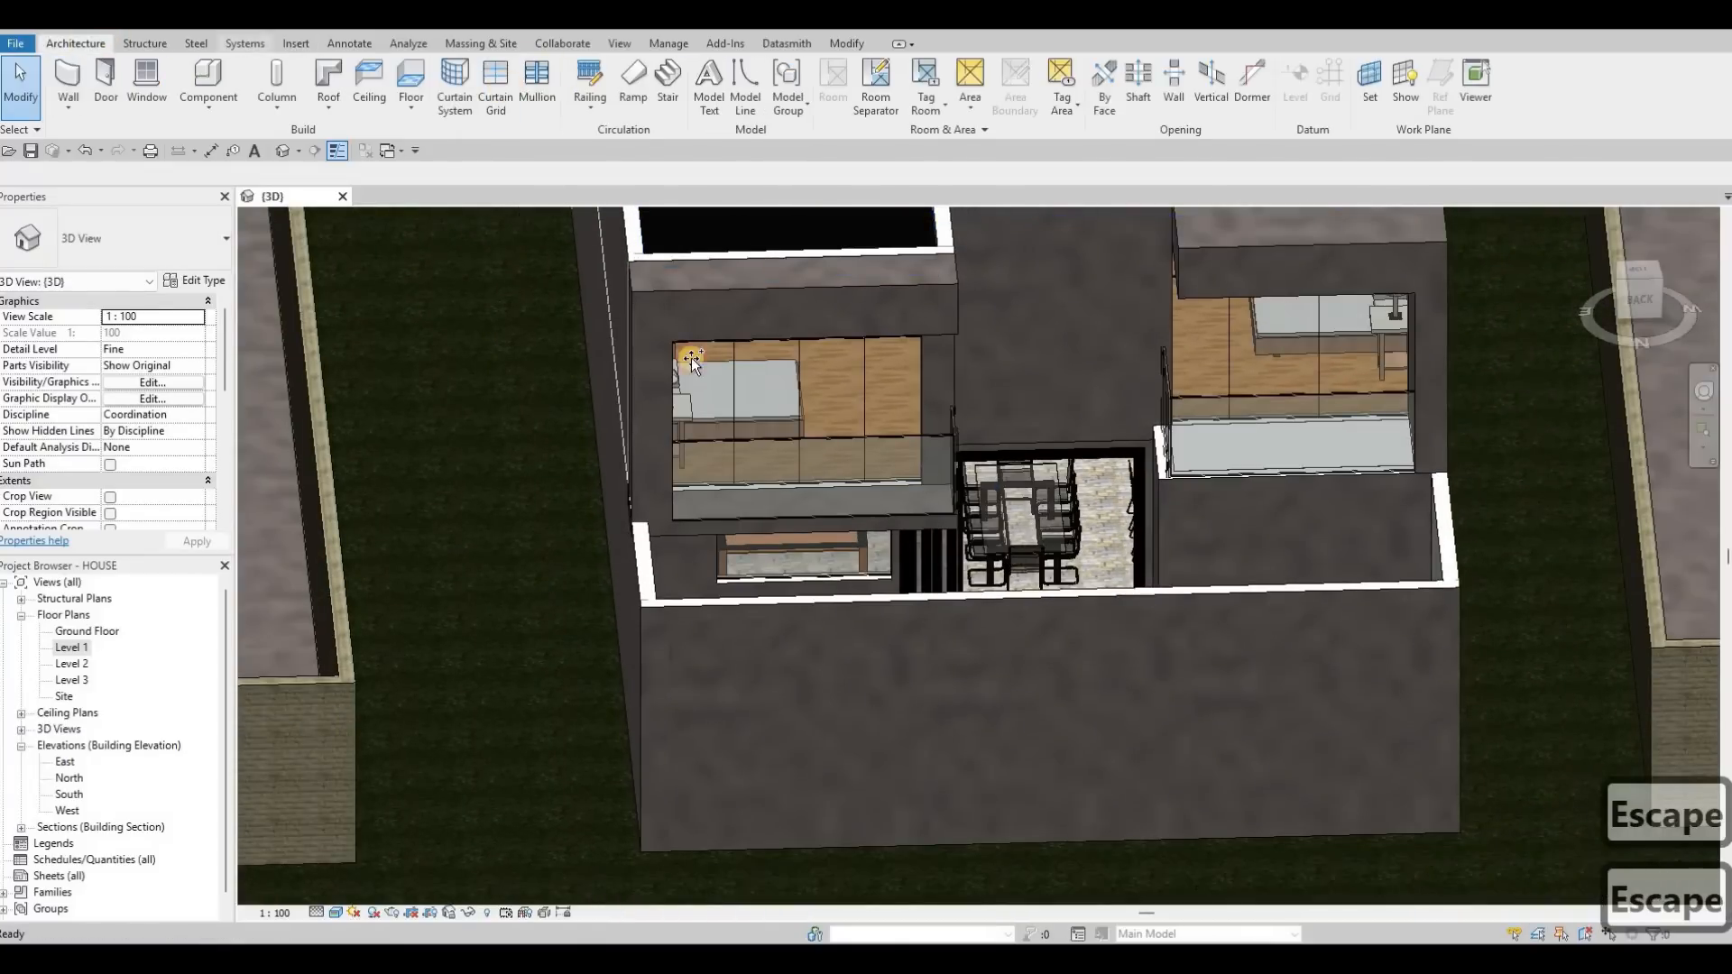
{"action": "key", "text": "c"}
{"action": "key", "text": "g"}
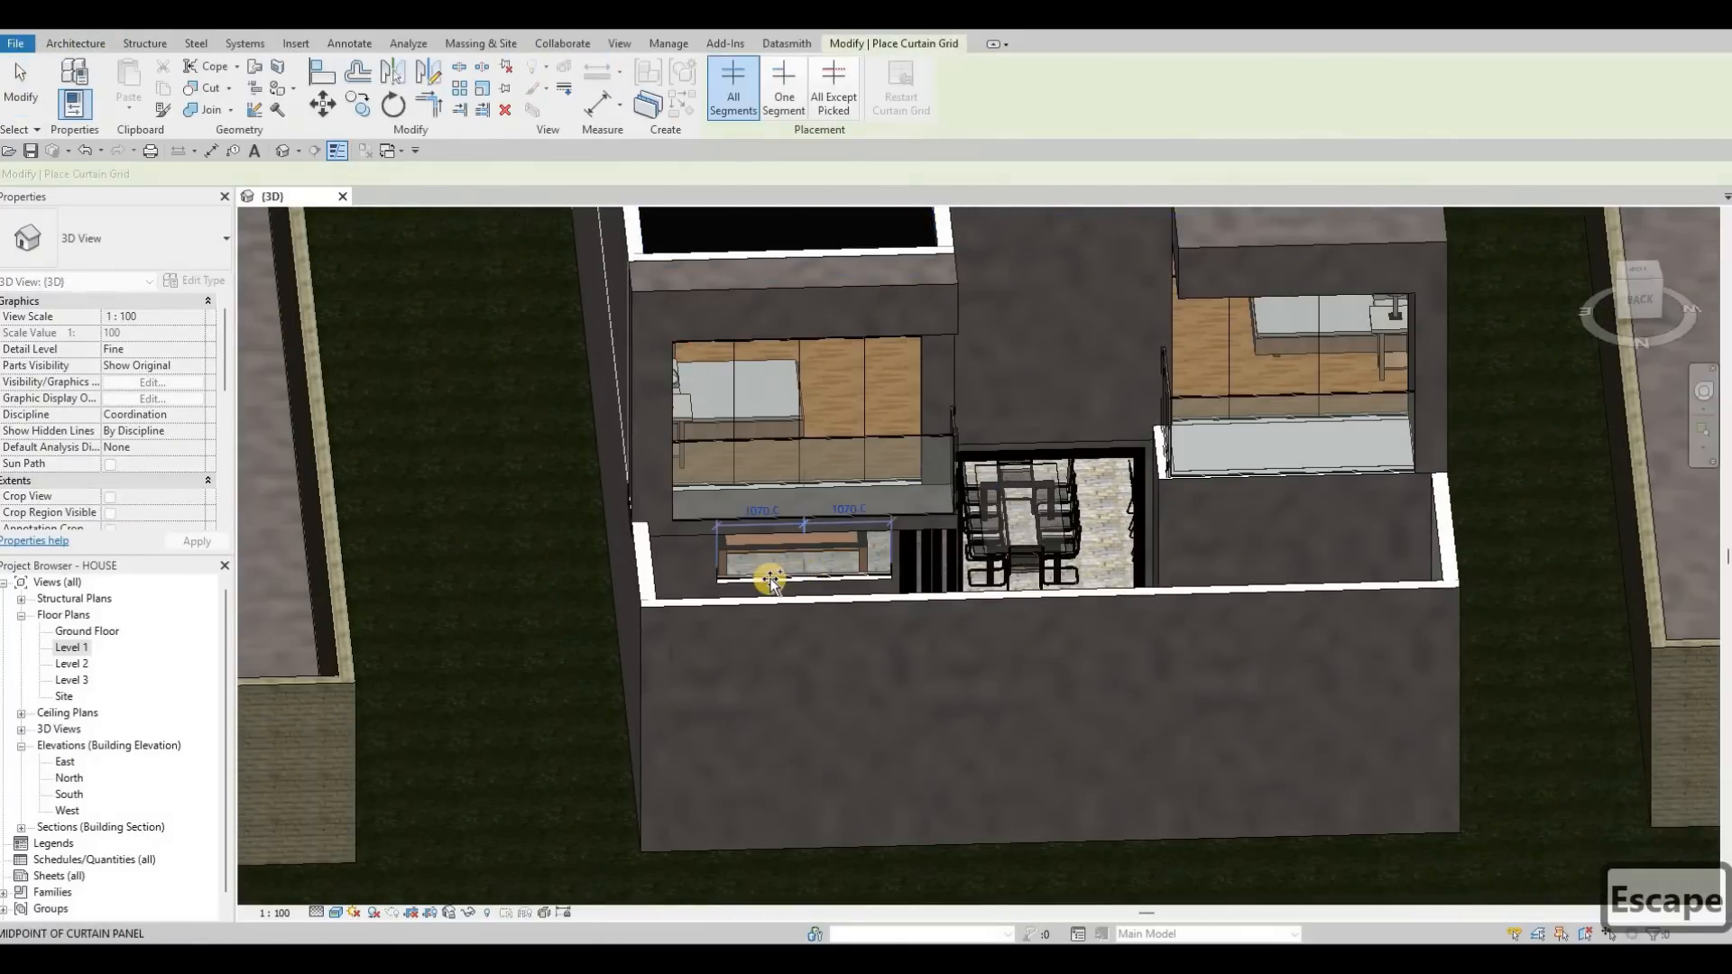
{"action": "left_click", "coordinate": [831, 584]}
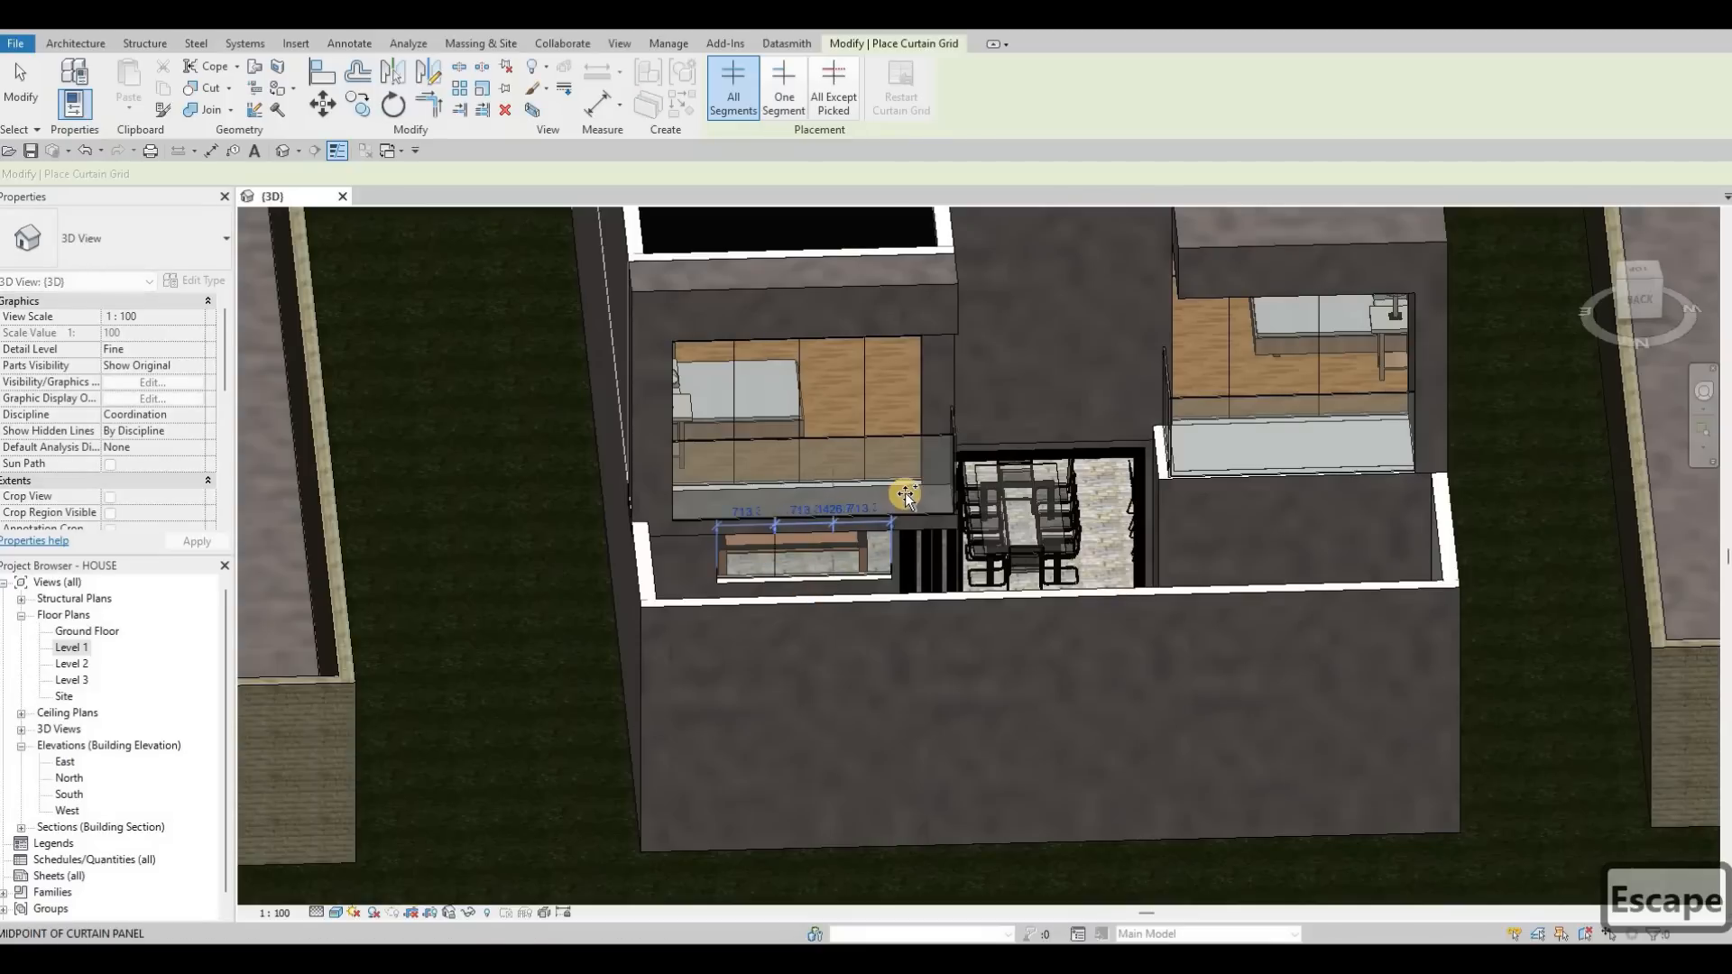
{"action": "middle_click_drag", "start_coordinate": [769, 488], "coordinate": [311, 51], "text": "shift"}
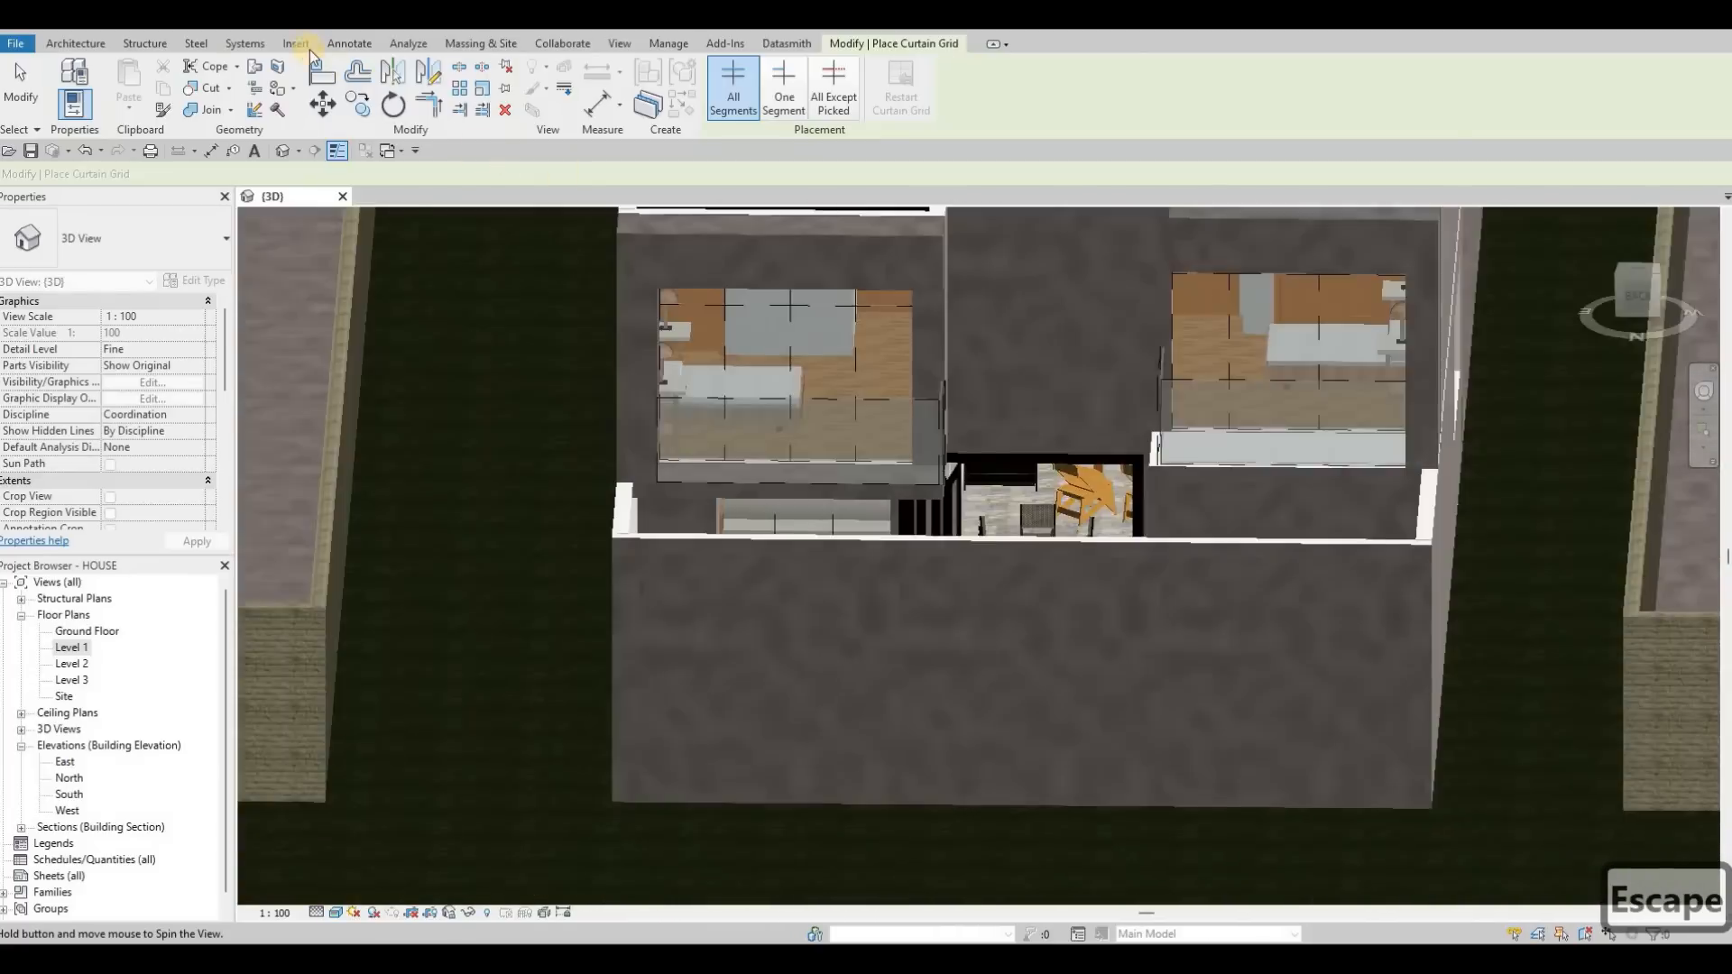
{"action": "key", "text": "Escape"}
{"action": "scroll", "coordinate": [721, 118], "scroll_direction": "down", "scroll_amount": 4}
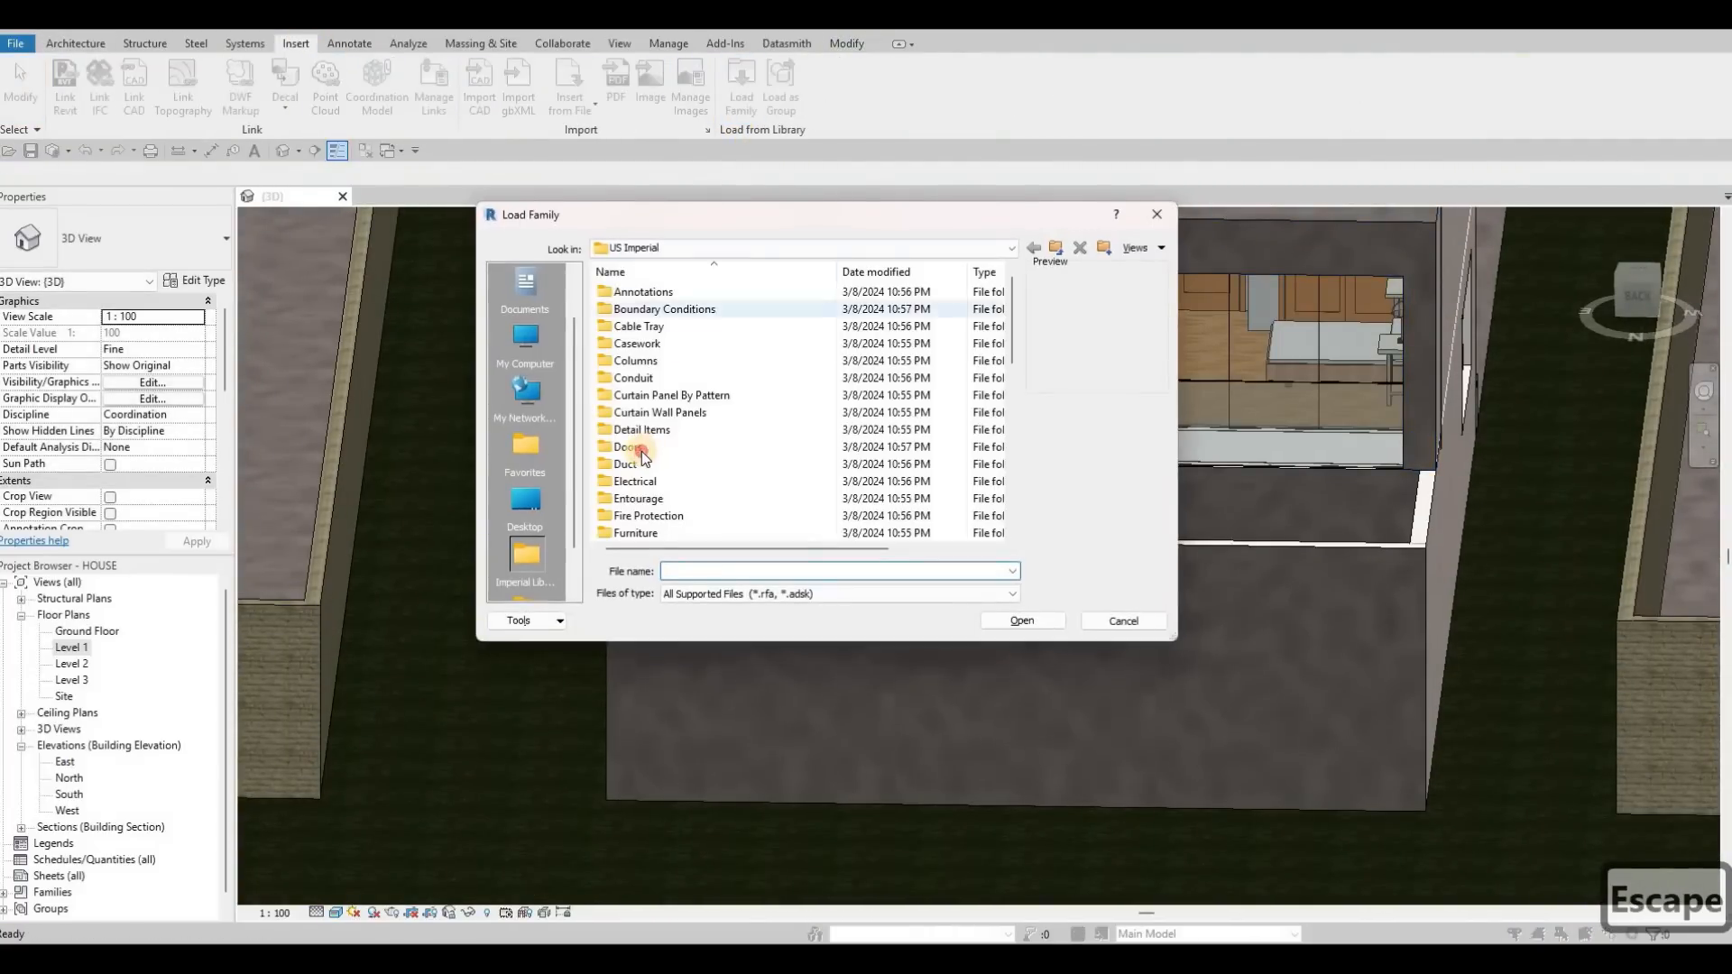
{"action": "left_click", "coordinate": [647, 447]}
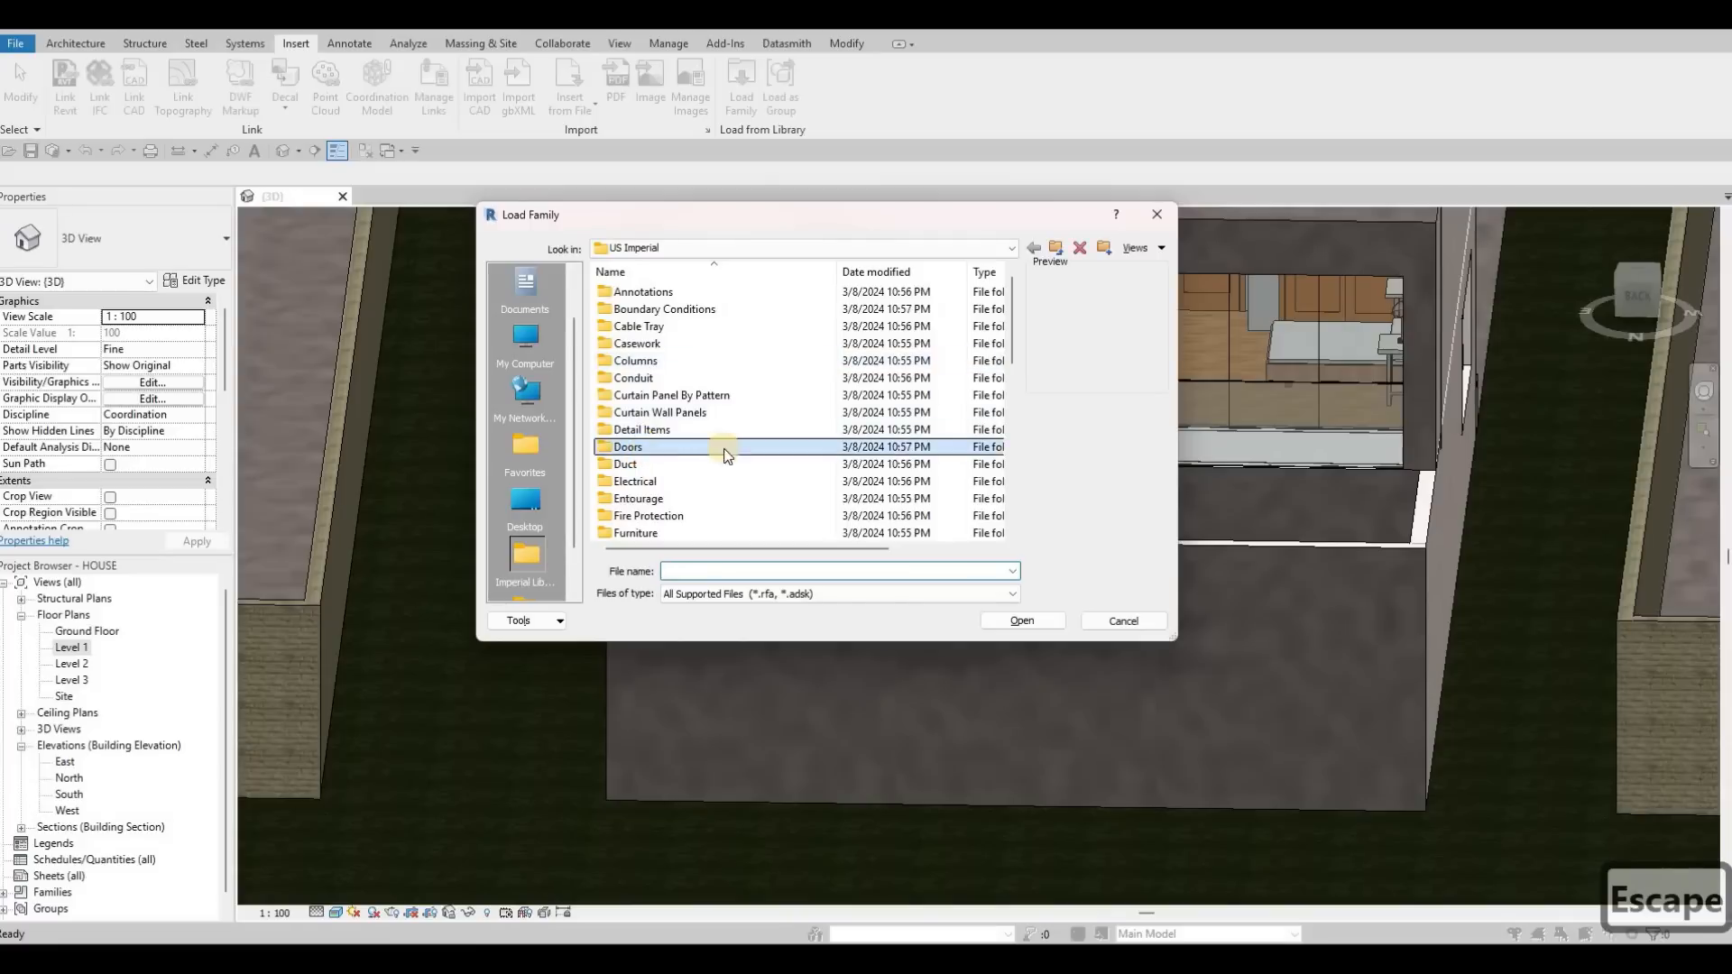
{"action": "double_click", "coordinate": [668, 446]}
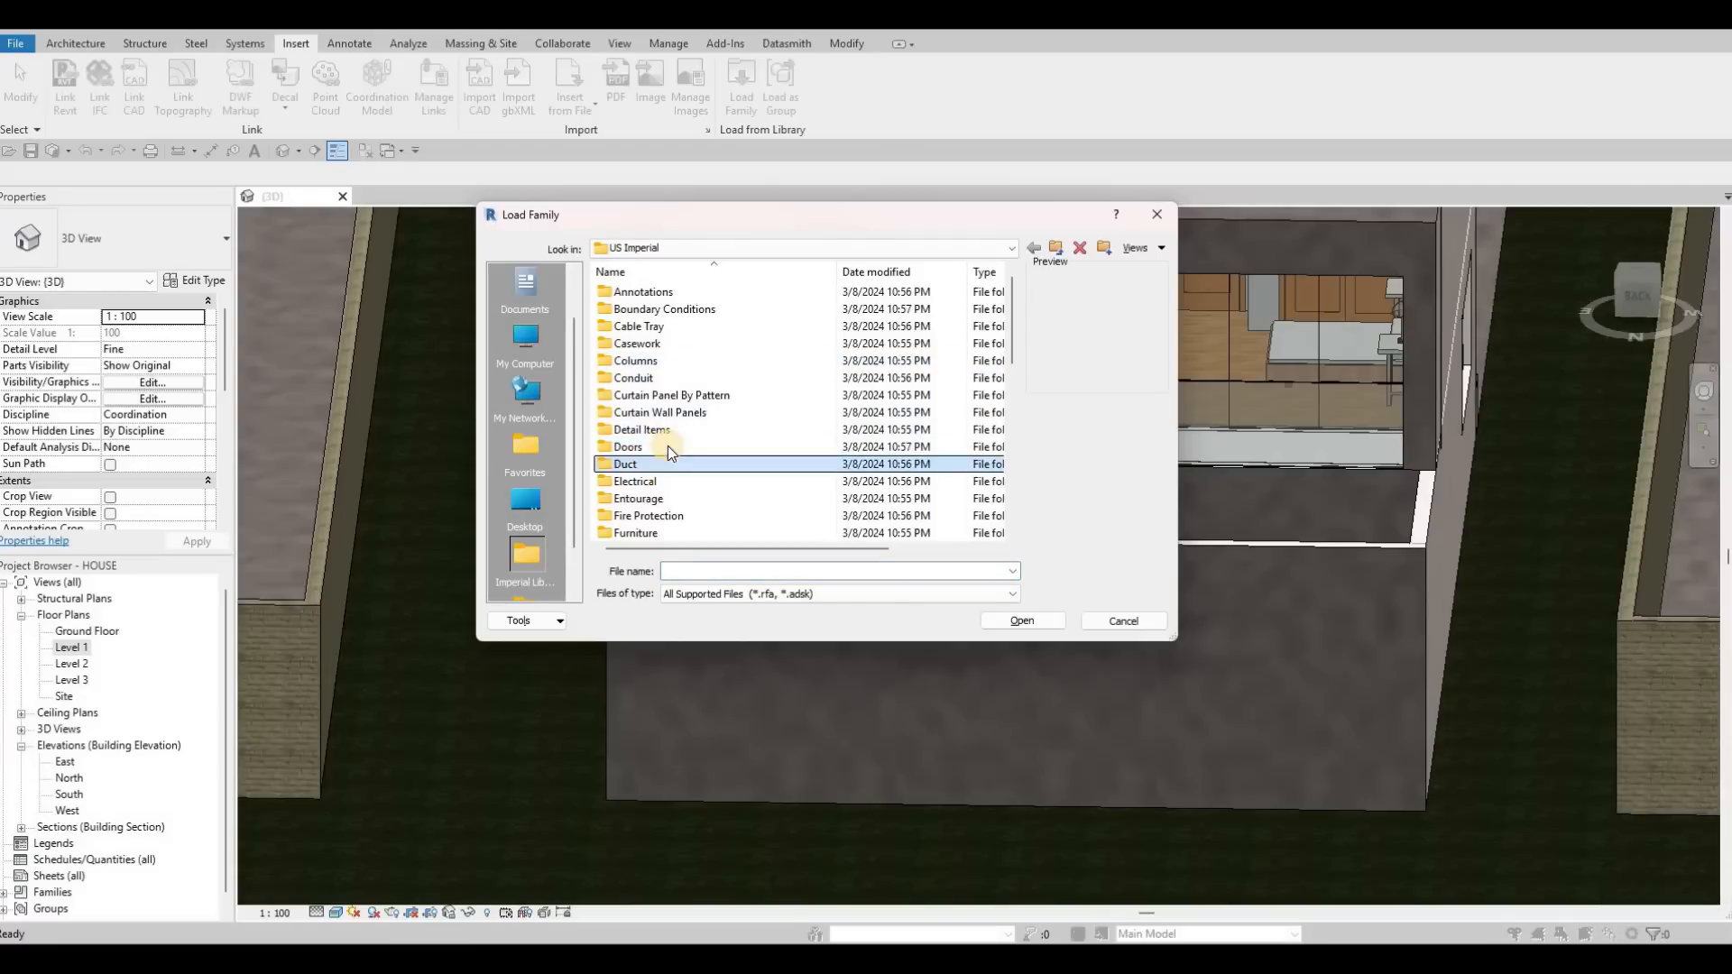
{"action": "left_click", "coordinate": [1033, 247]}
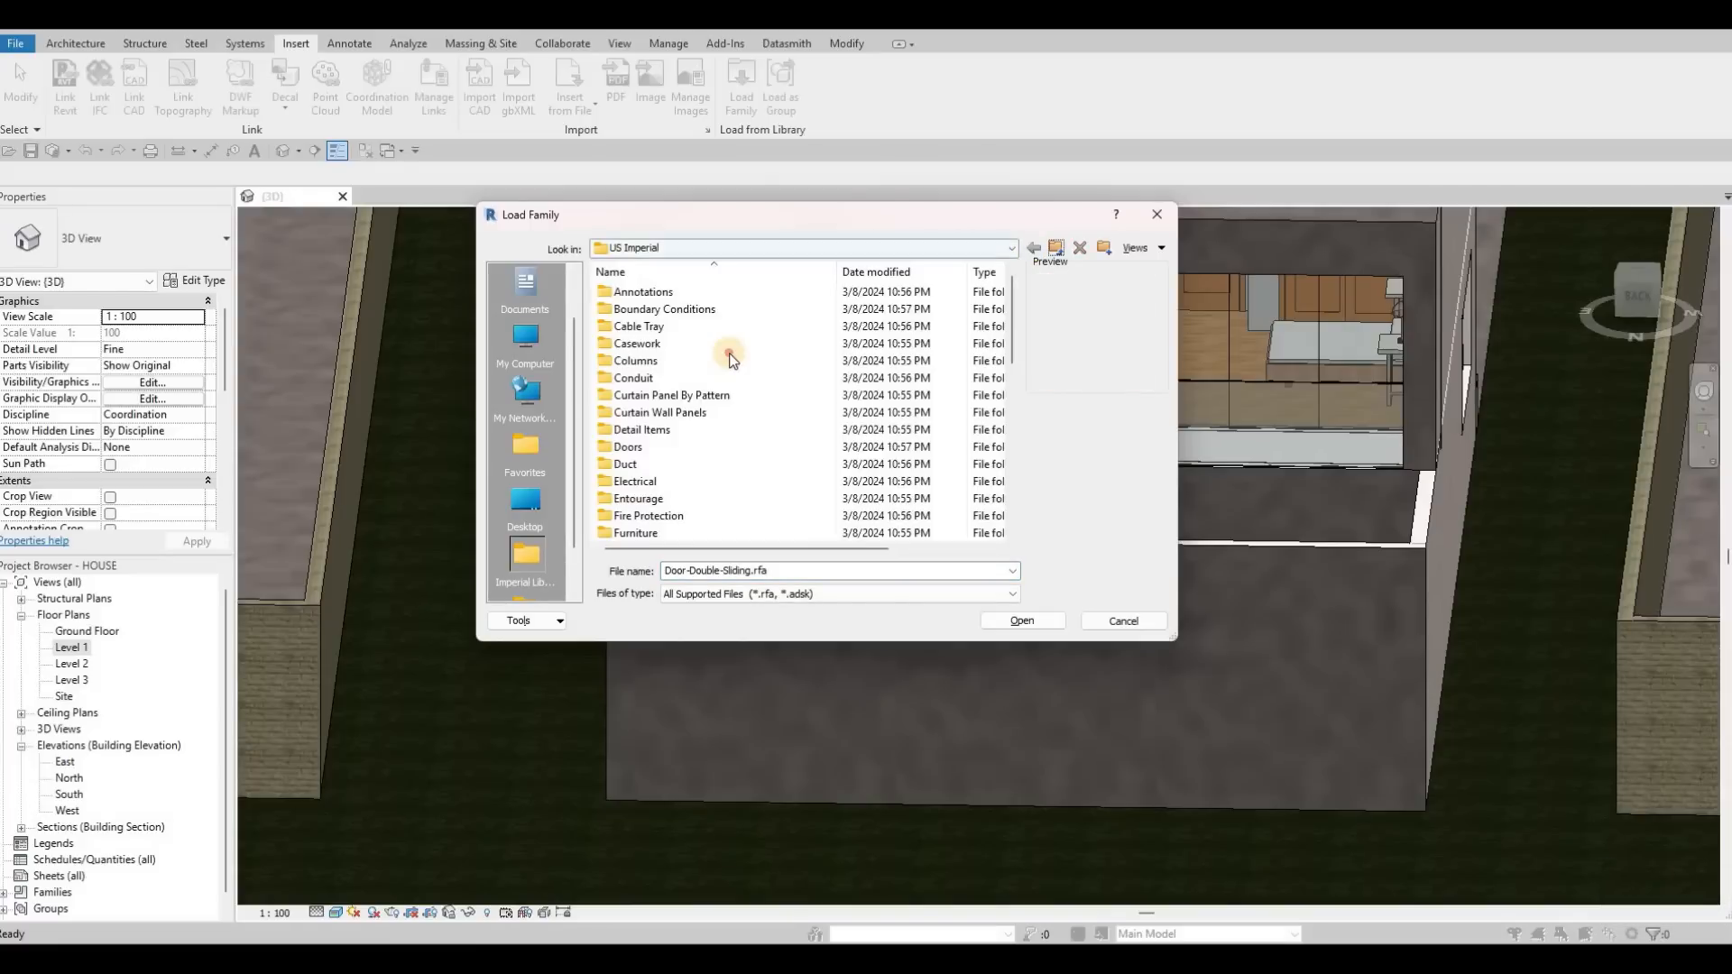
Load the M_Door-Curtain-Wall-Single-Glass family from the Doors folder of the US Metric library.
{"action": "left_click", "coordinate": [722, 248]}
{"action": "left_click", "coordinate": [673, 321]}
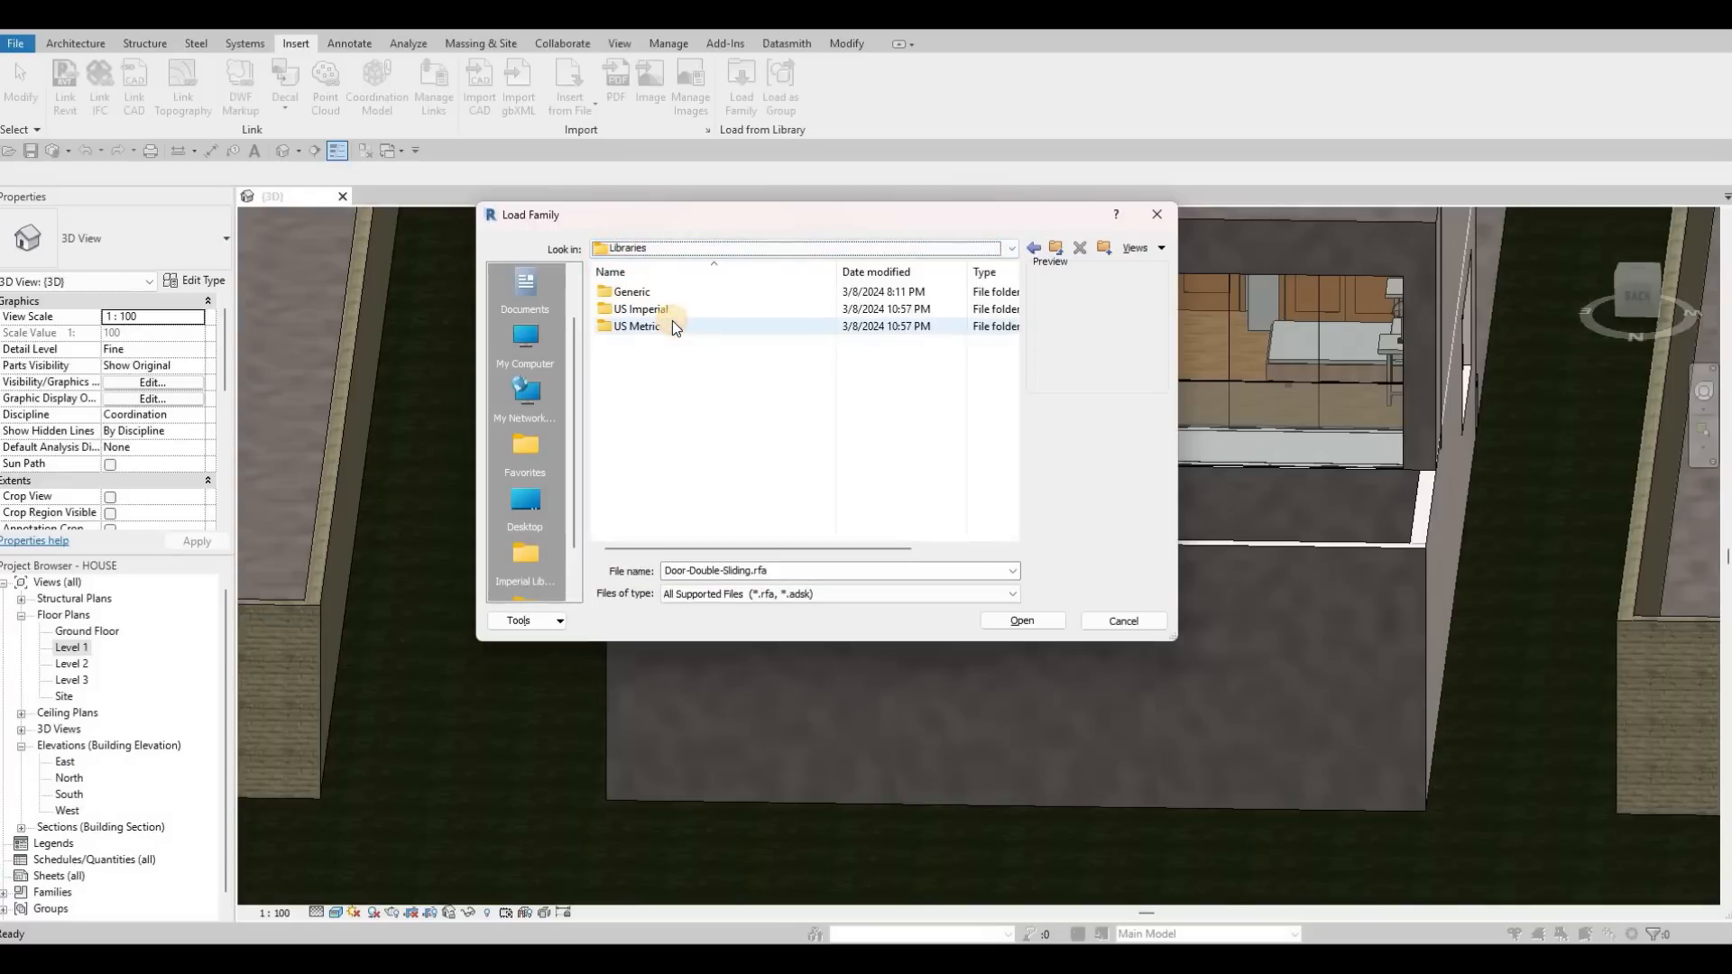
{"action": "double_click", "coordinate": [673, 325]}
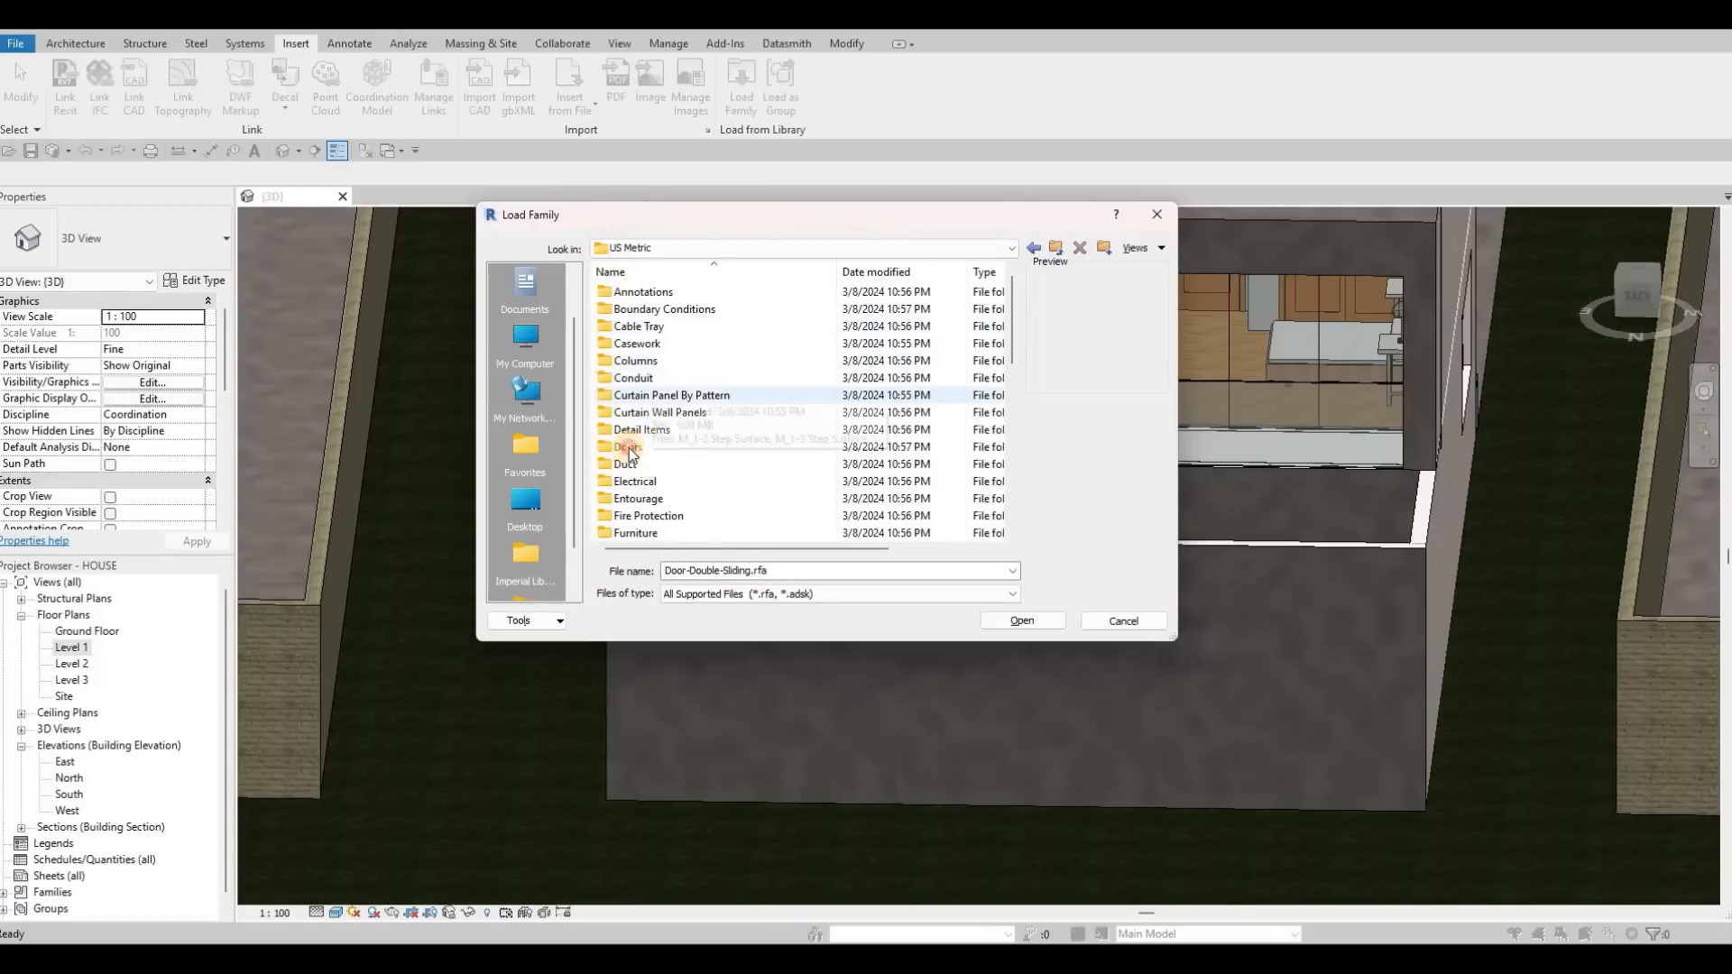
{"action": "double_click", "coordinate": [628, 448]}
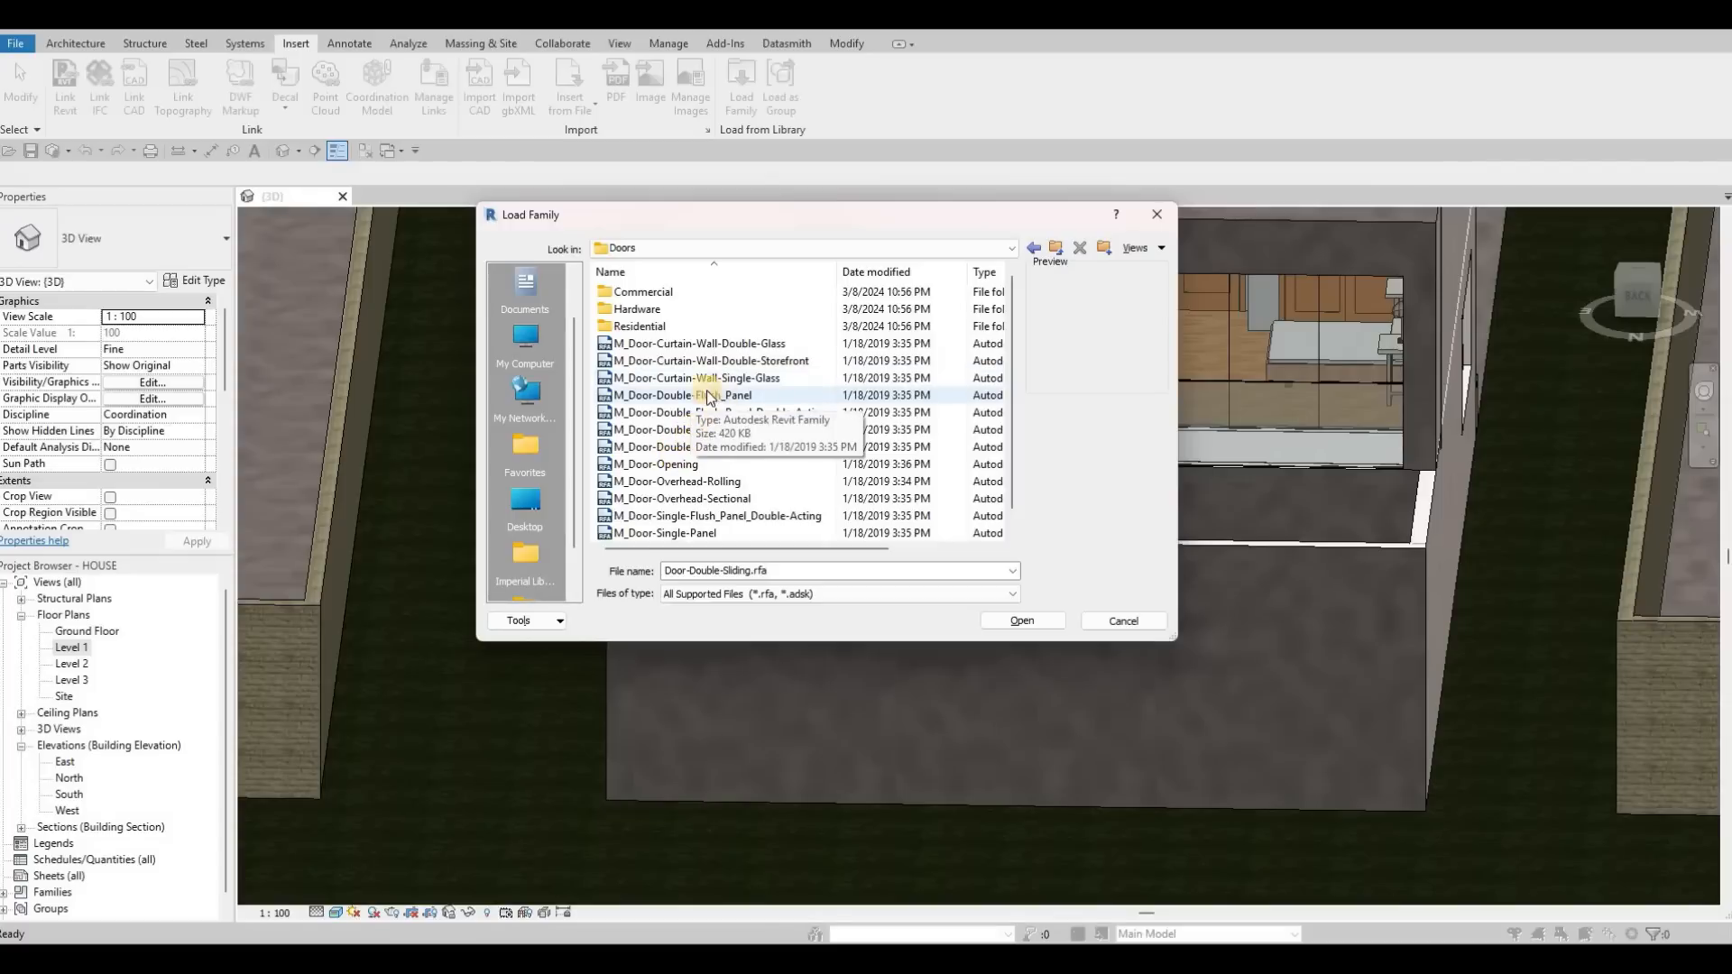
{"action": "left_click", "coordinate": [695, 378]}
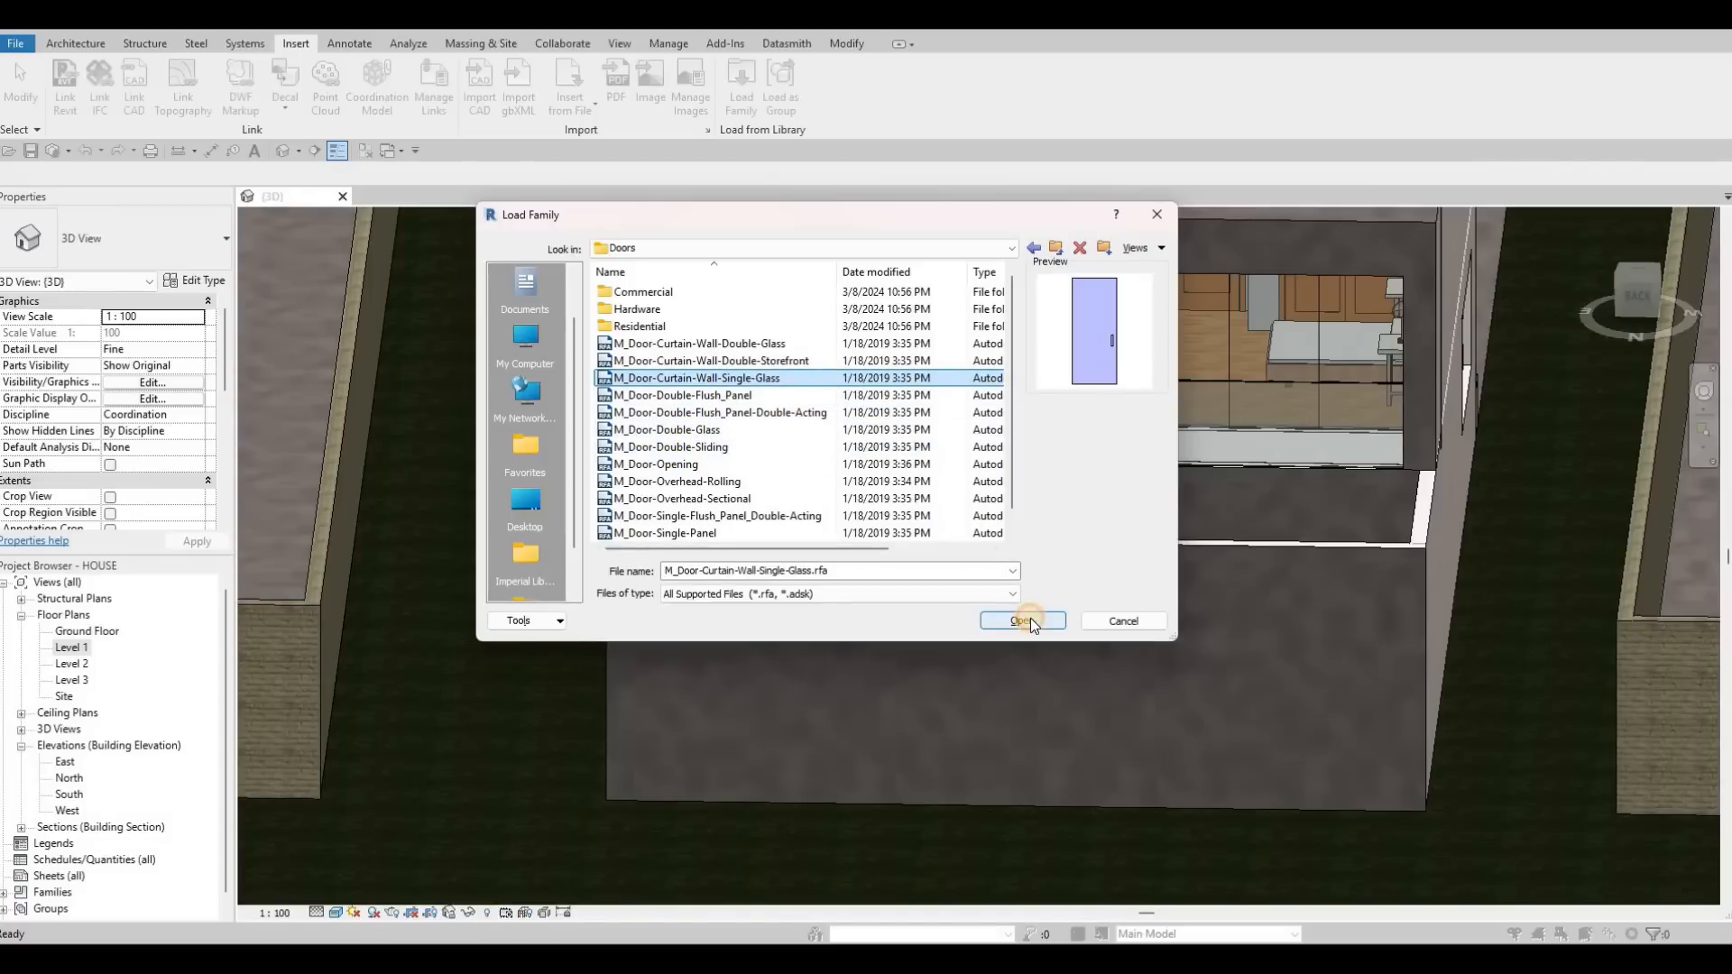
{"action": "left_click", "coordinate": [1025, 622]}
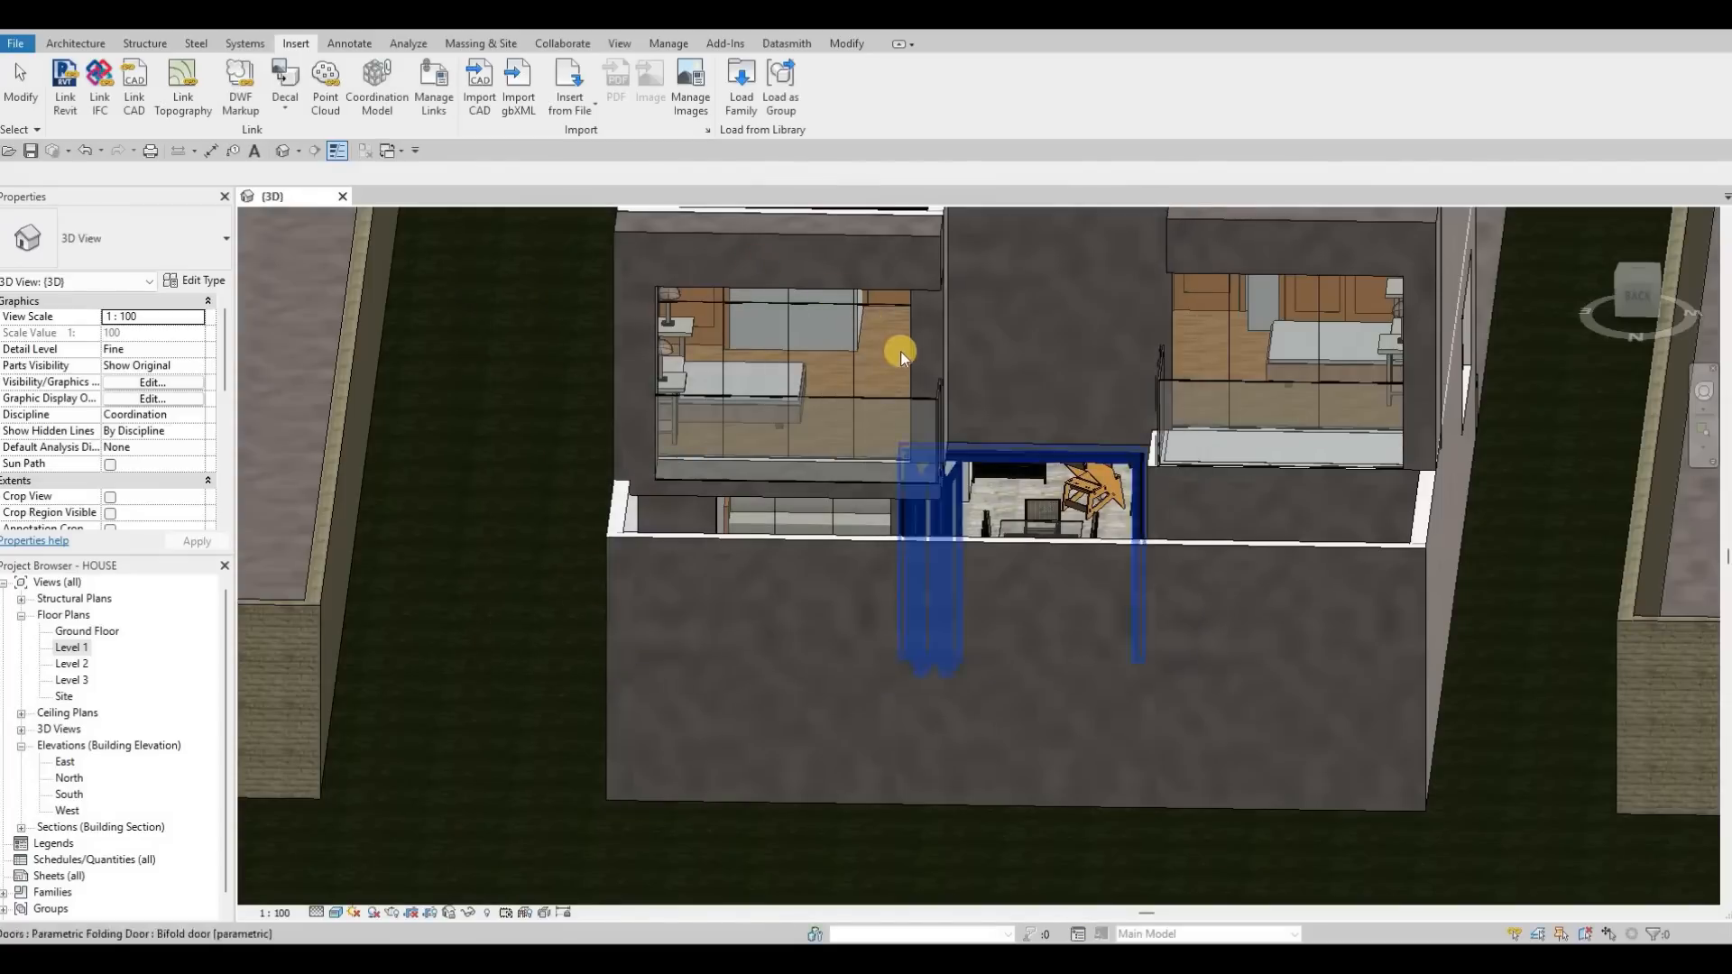
Change the rightmost glazed panel of the left rear bedroom's curtain wall to the M_Door-Curtain-Wall-Single-Glass type.
{"action": "scroll", "coordinate": [920, 397], "scroll_direction": "up", "scroll_amount": 3}
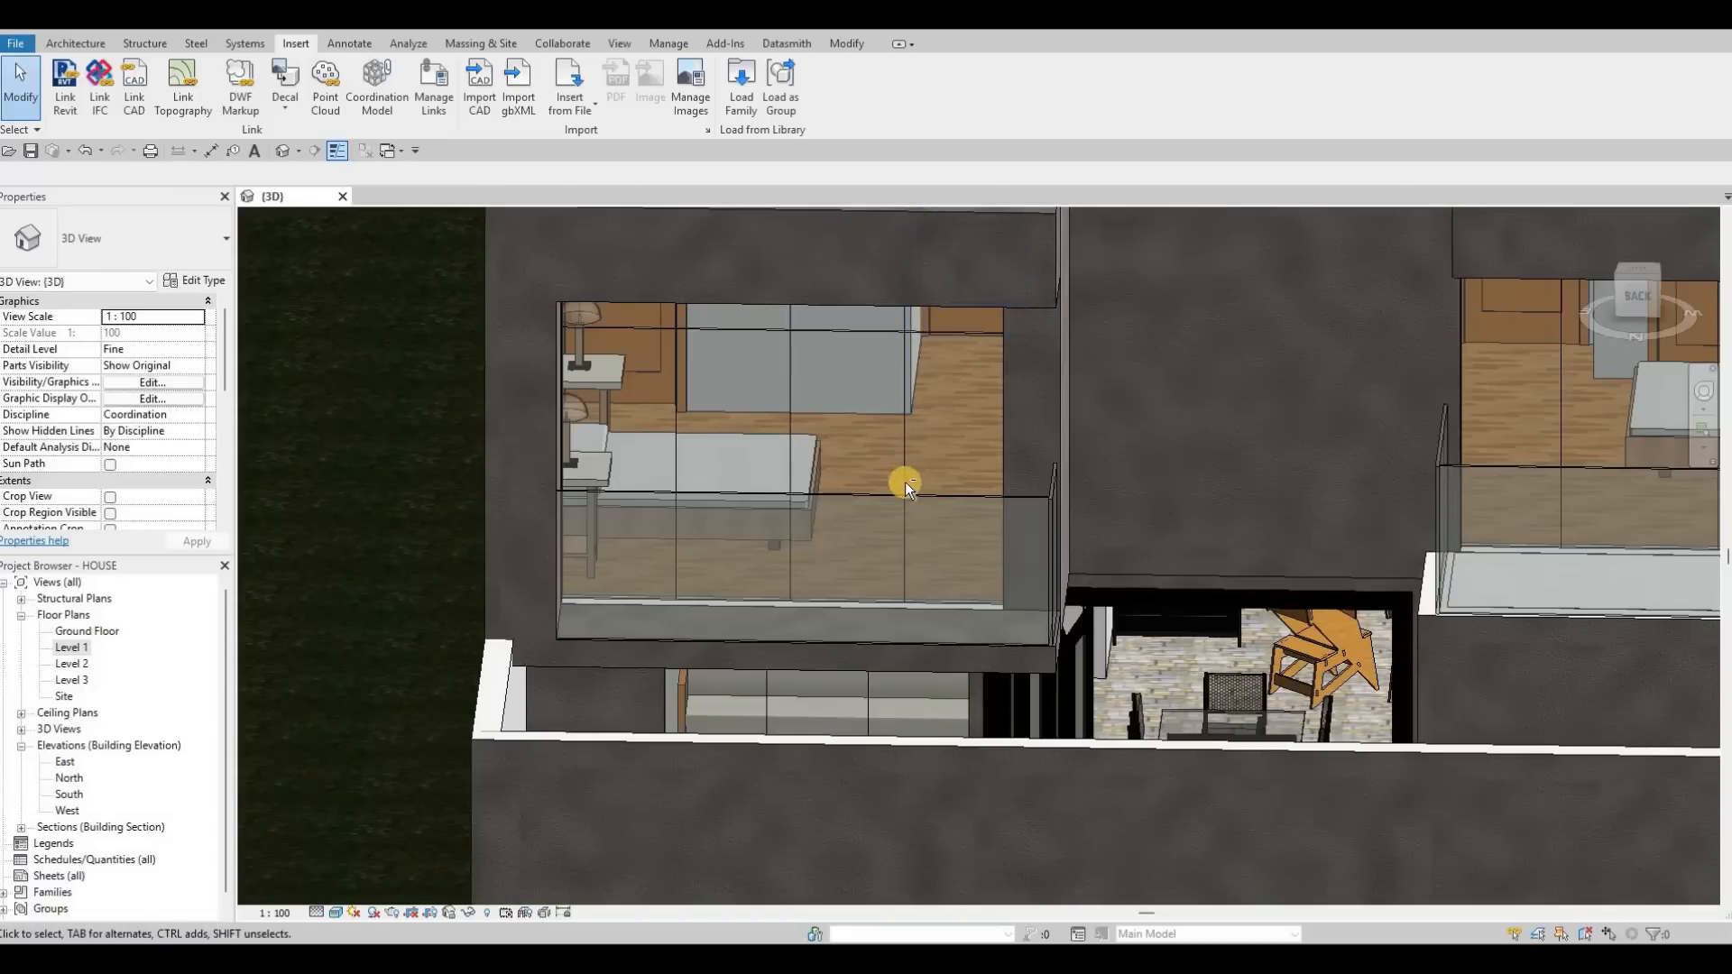
{"action": "scroll", "coordinate": [978, 556], "scroll_direction": "down", "scroll_amount": 3}
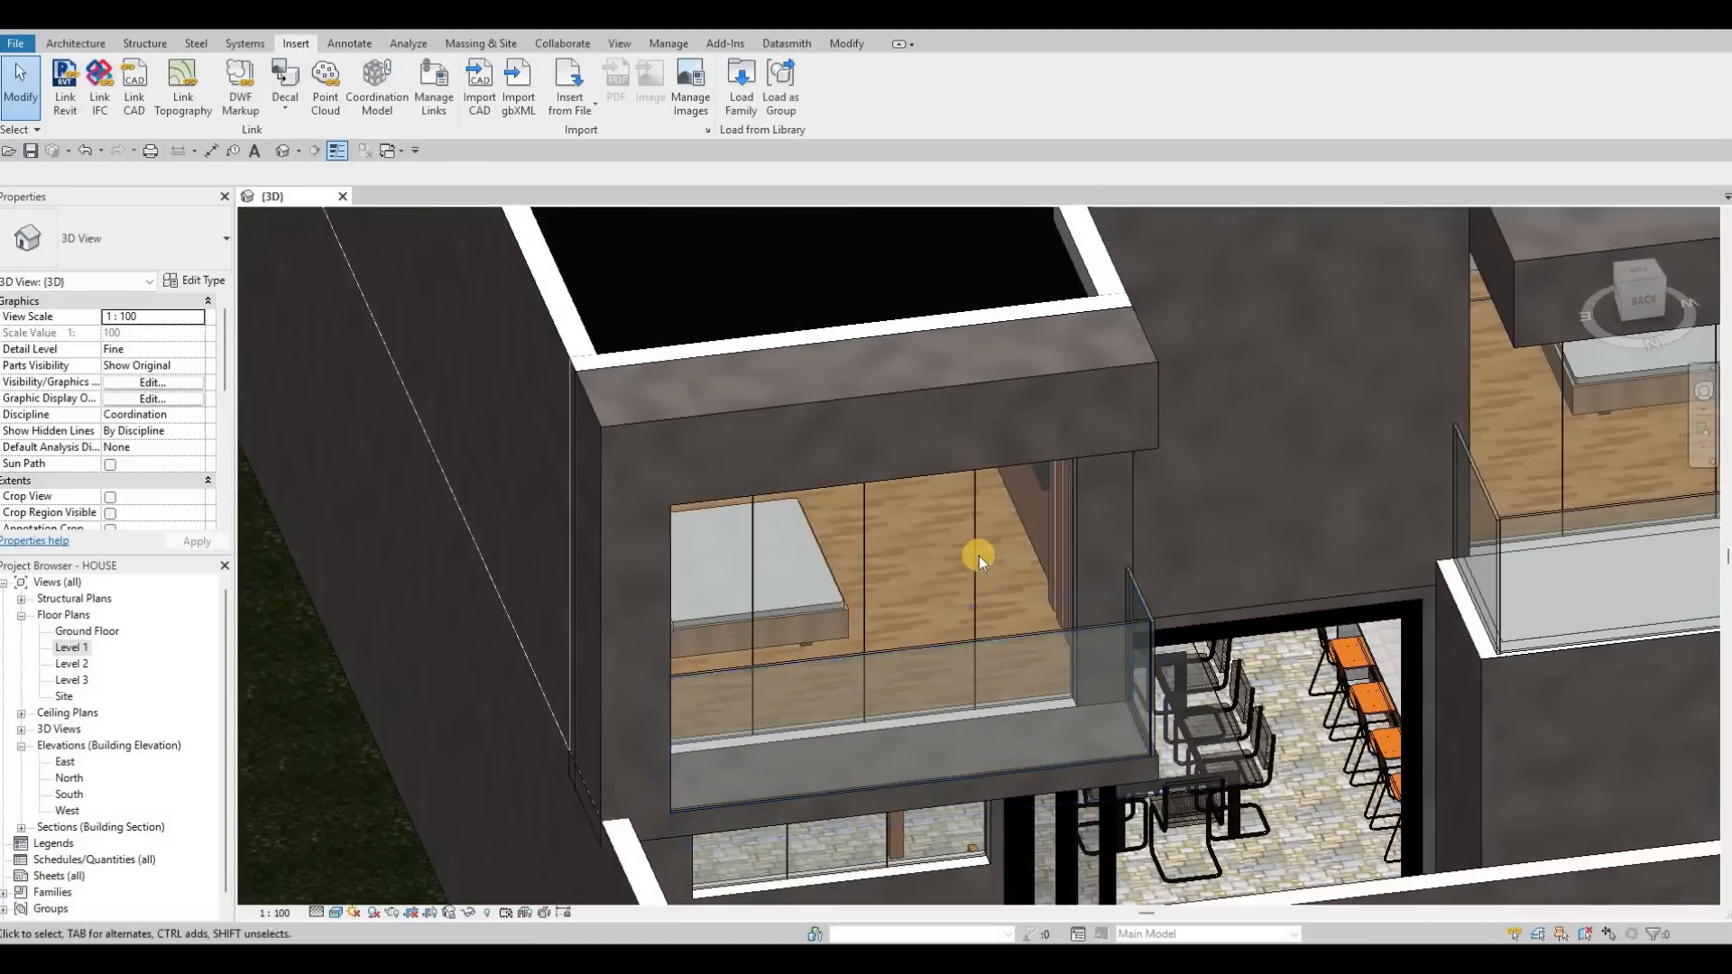
{"action": "key", "text": "Tab"}
{"action": "key", "text": "Tab"}
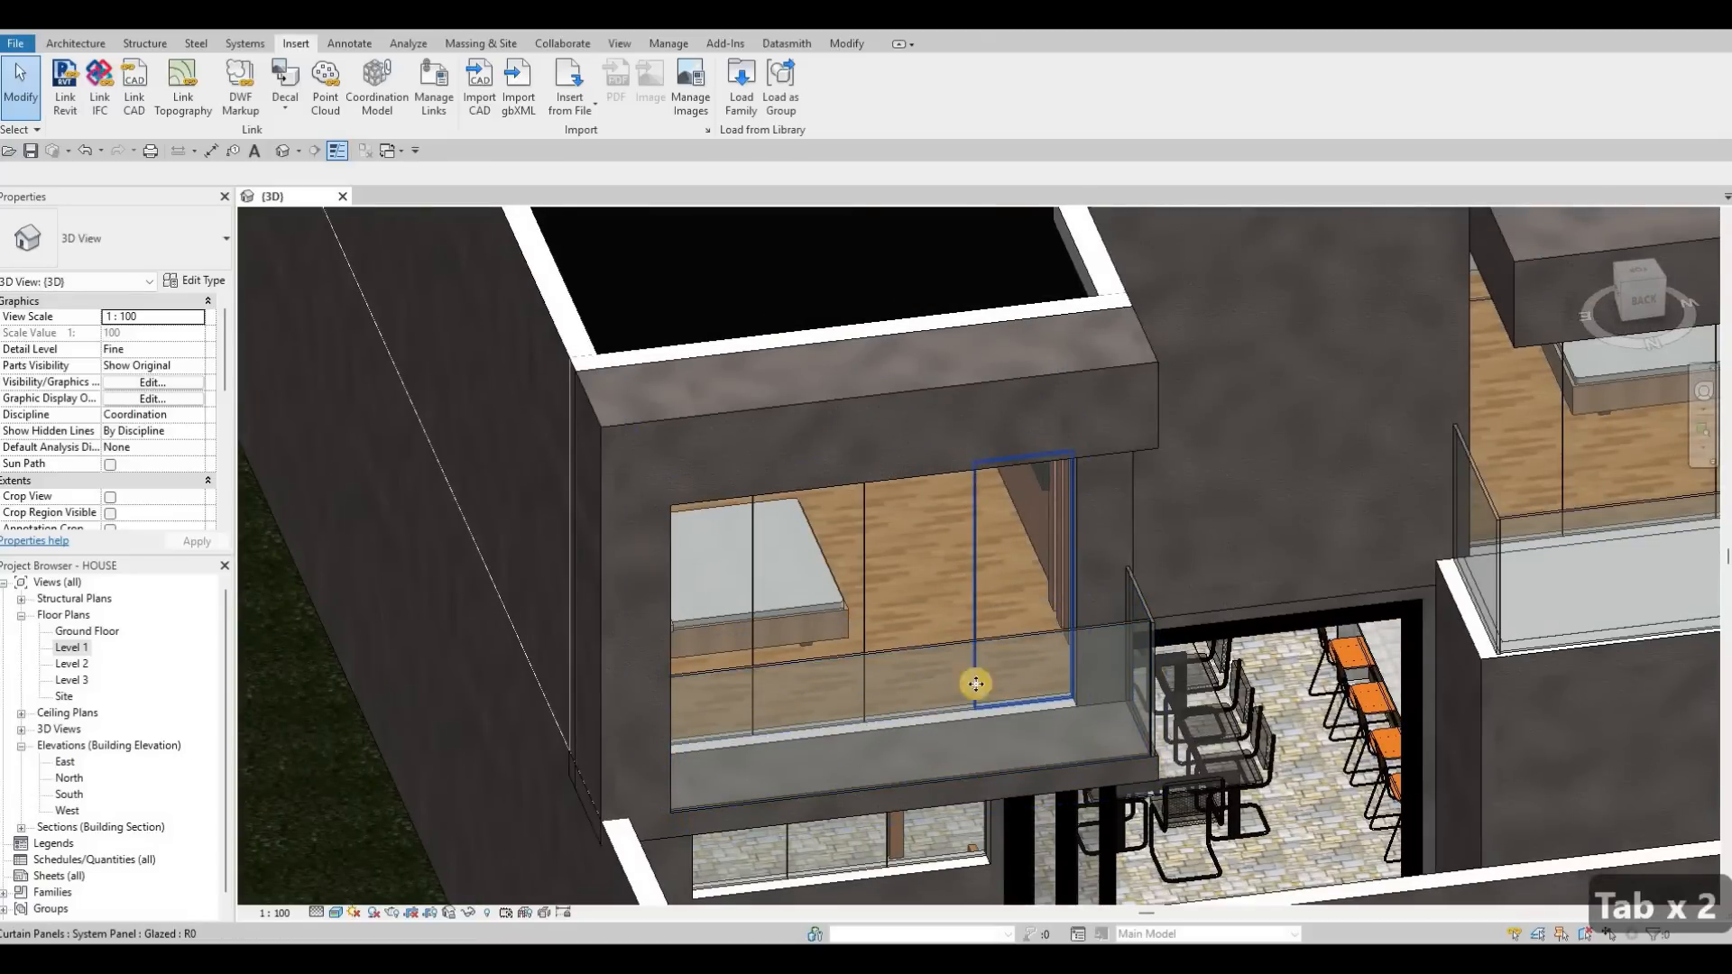
{"action": "left_click", "coordinate": [983, 649]}
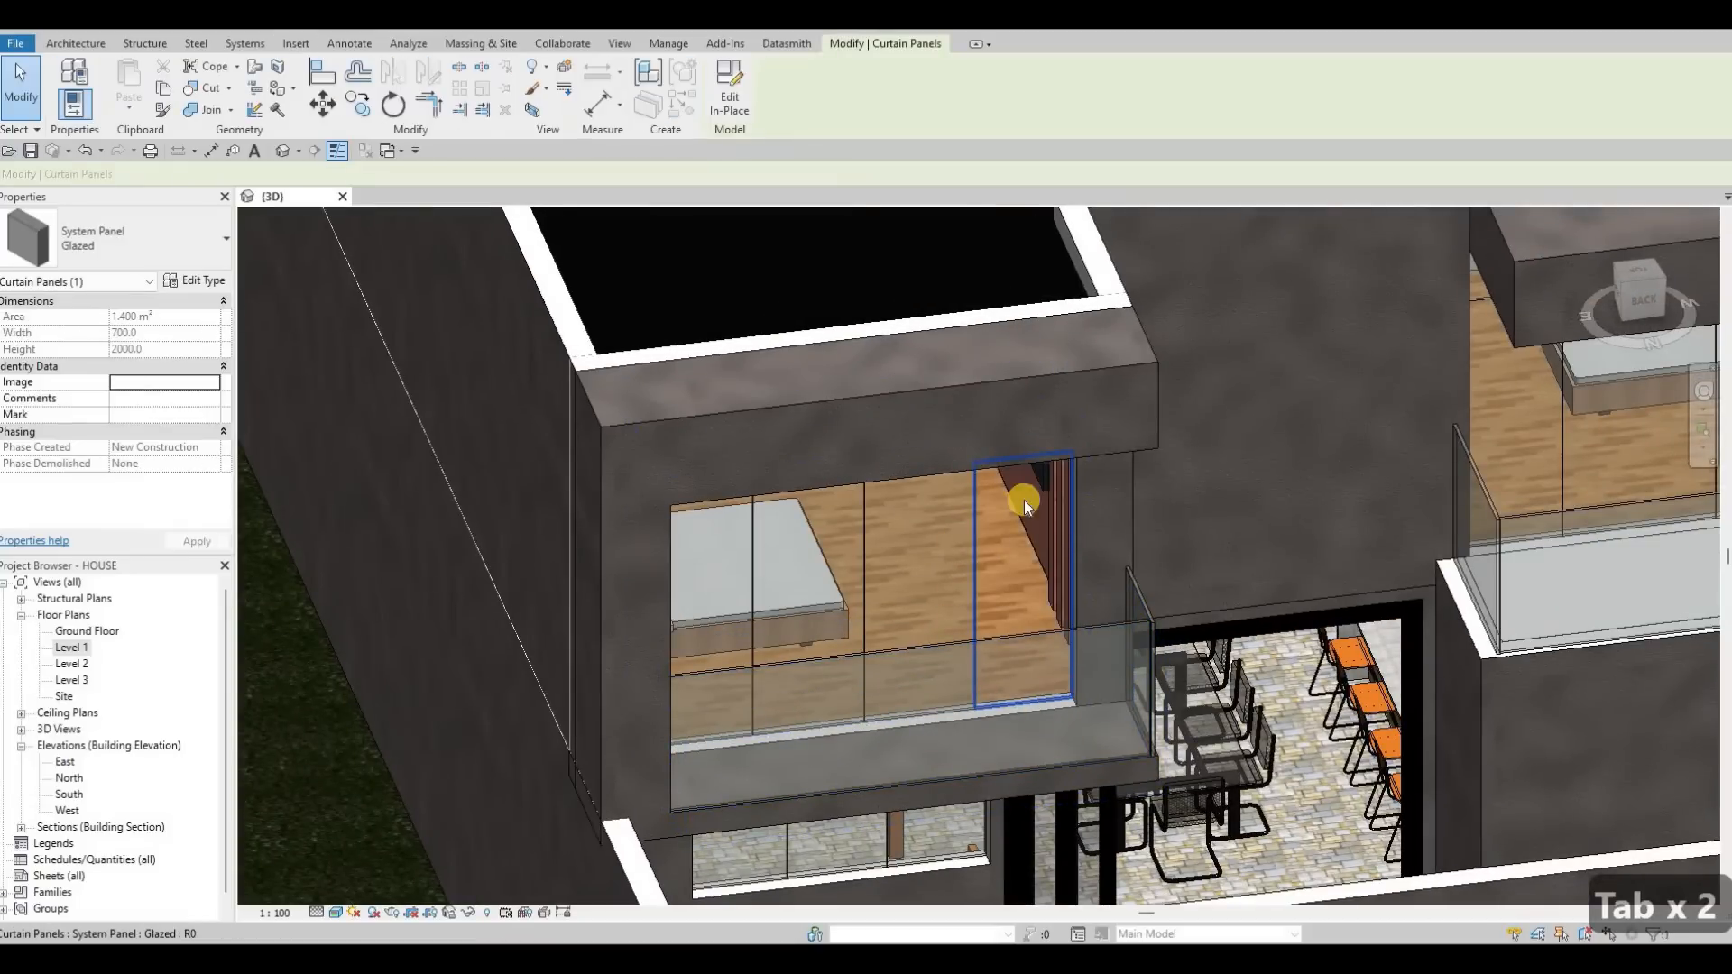
{"action": "left_click", "coordinate": [121, 260]}
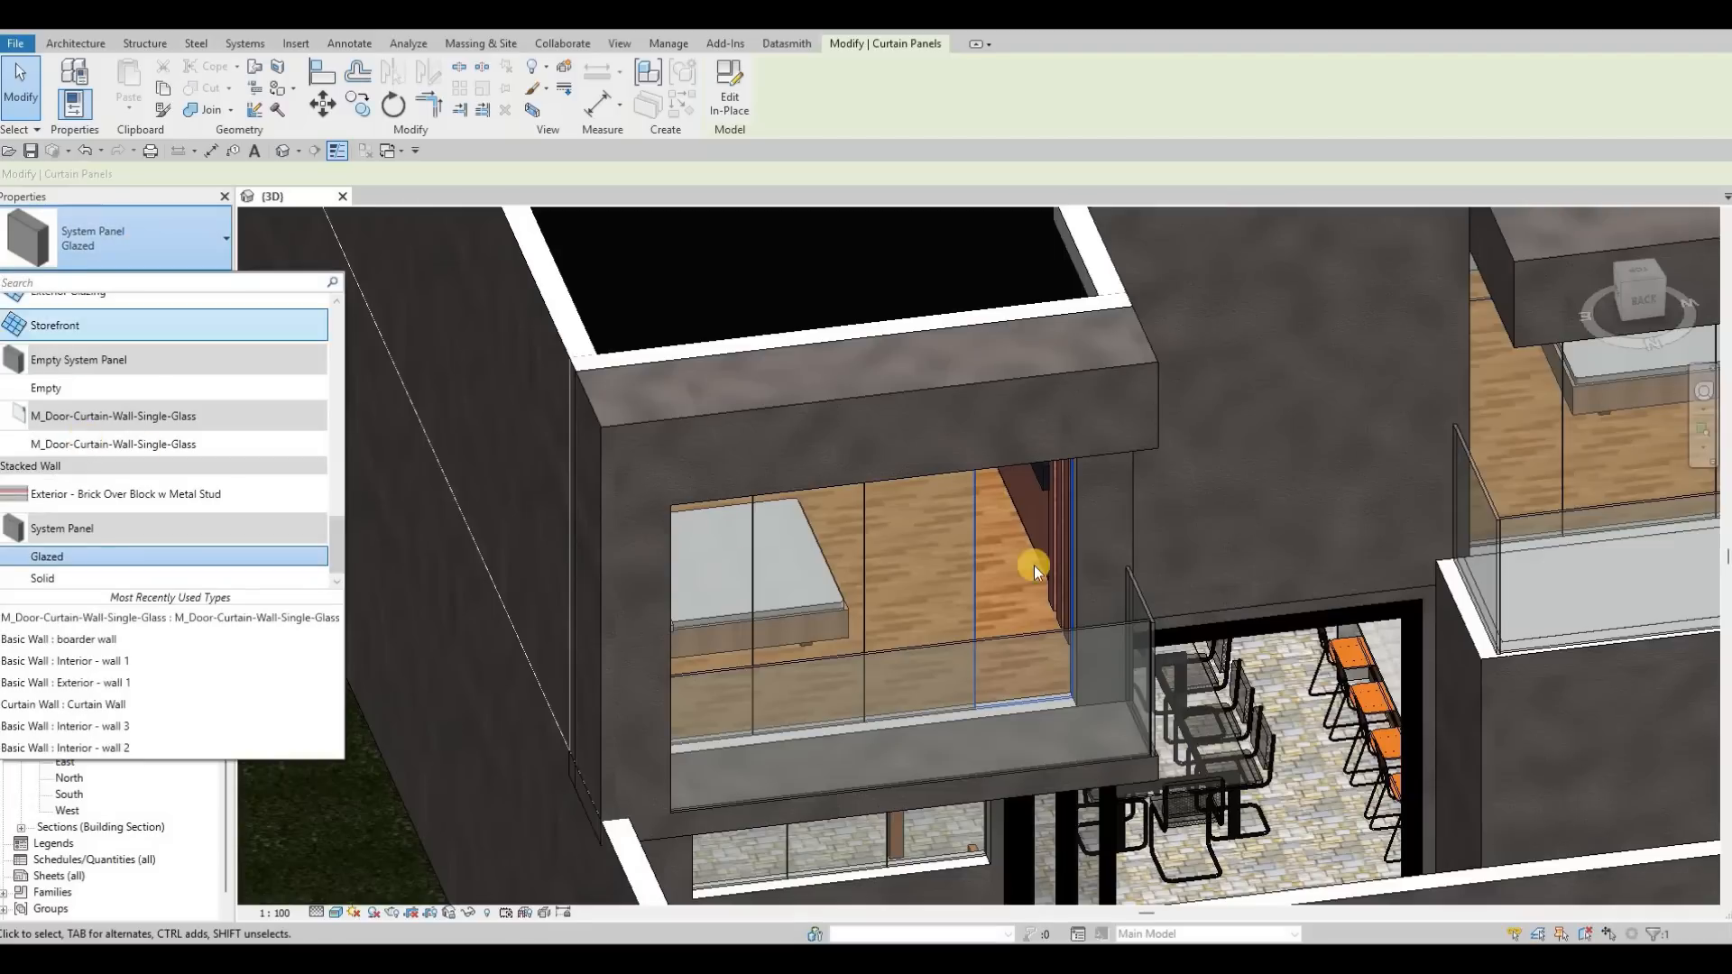
{"action": "key", "text": "Escape"}
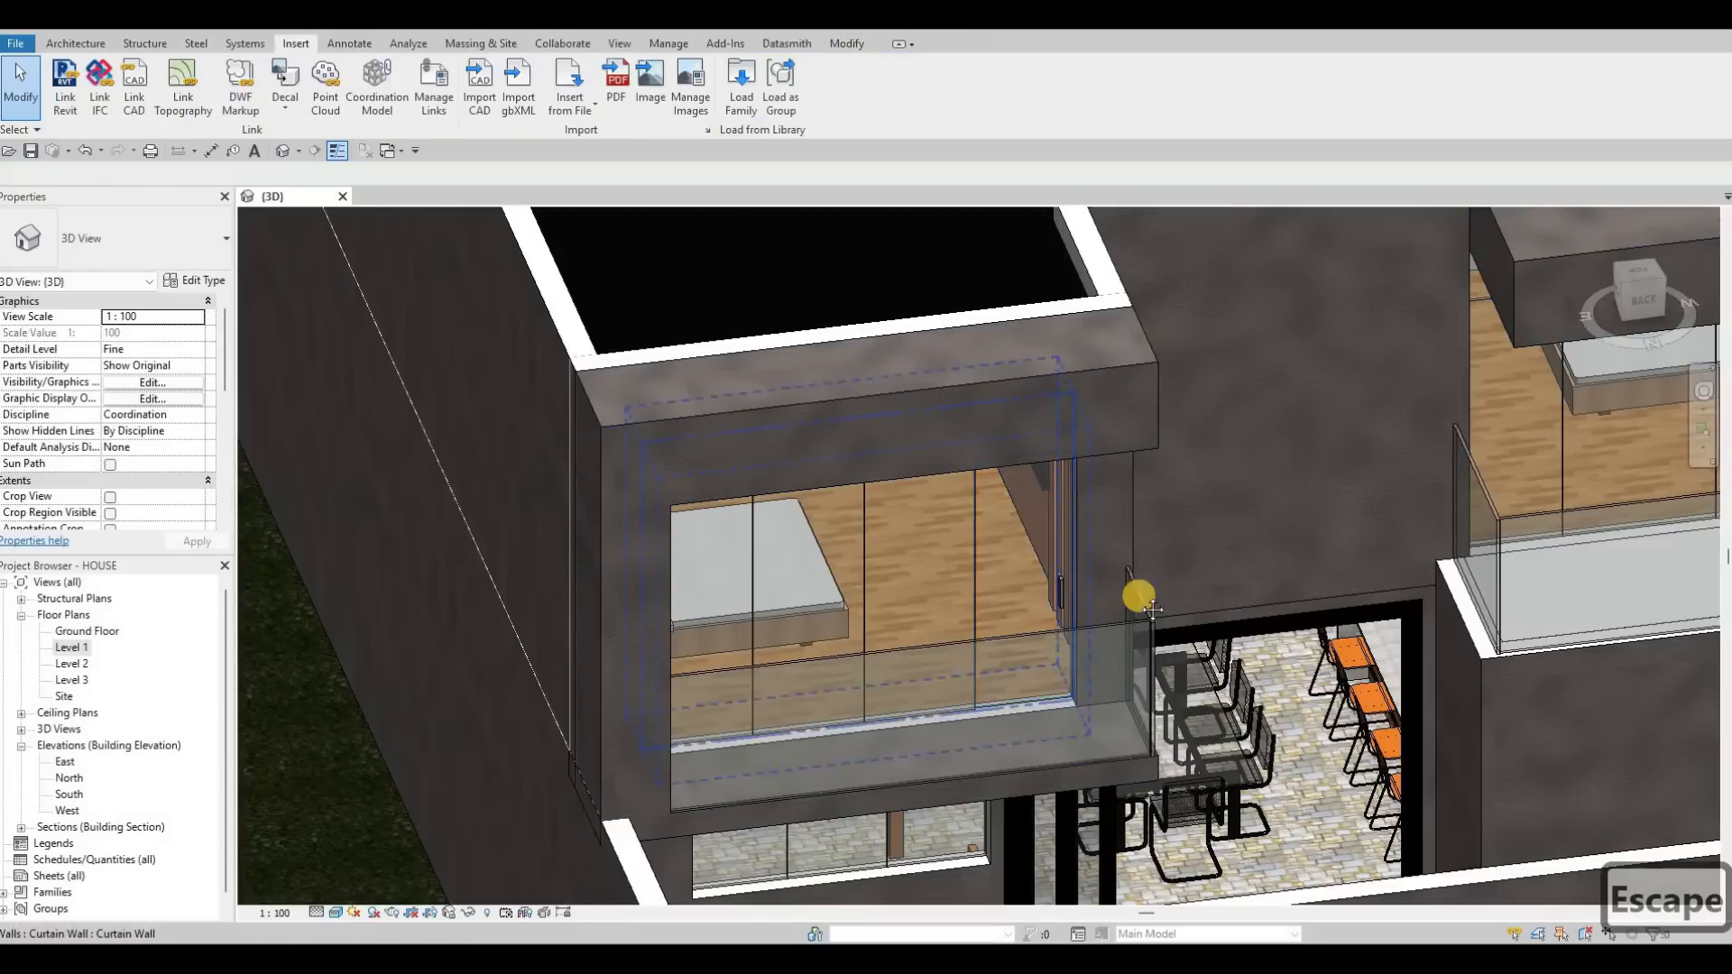
Change the leftmost glazed panel of the right rear bedroom's curtain wall to the M_Door-Curtain-Wall-Single-Glass type.
{"action": "middle_click_drag", "start_coordinate": [1104, 617], "coordinate": [1496, 420], "text": "shift"}
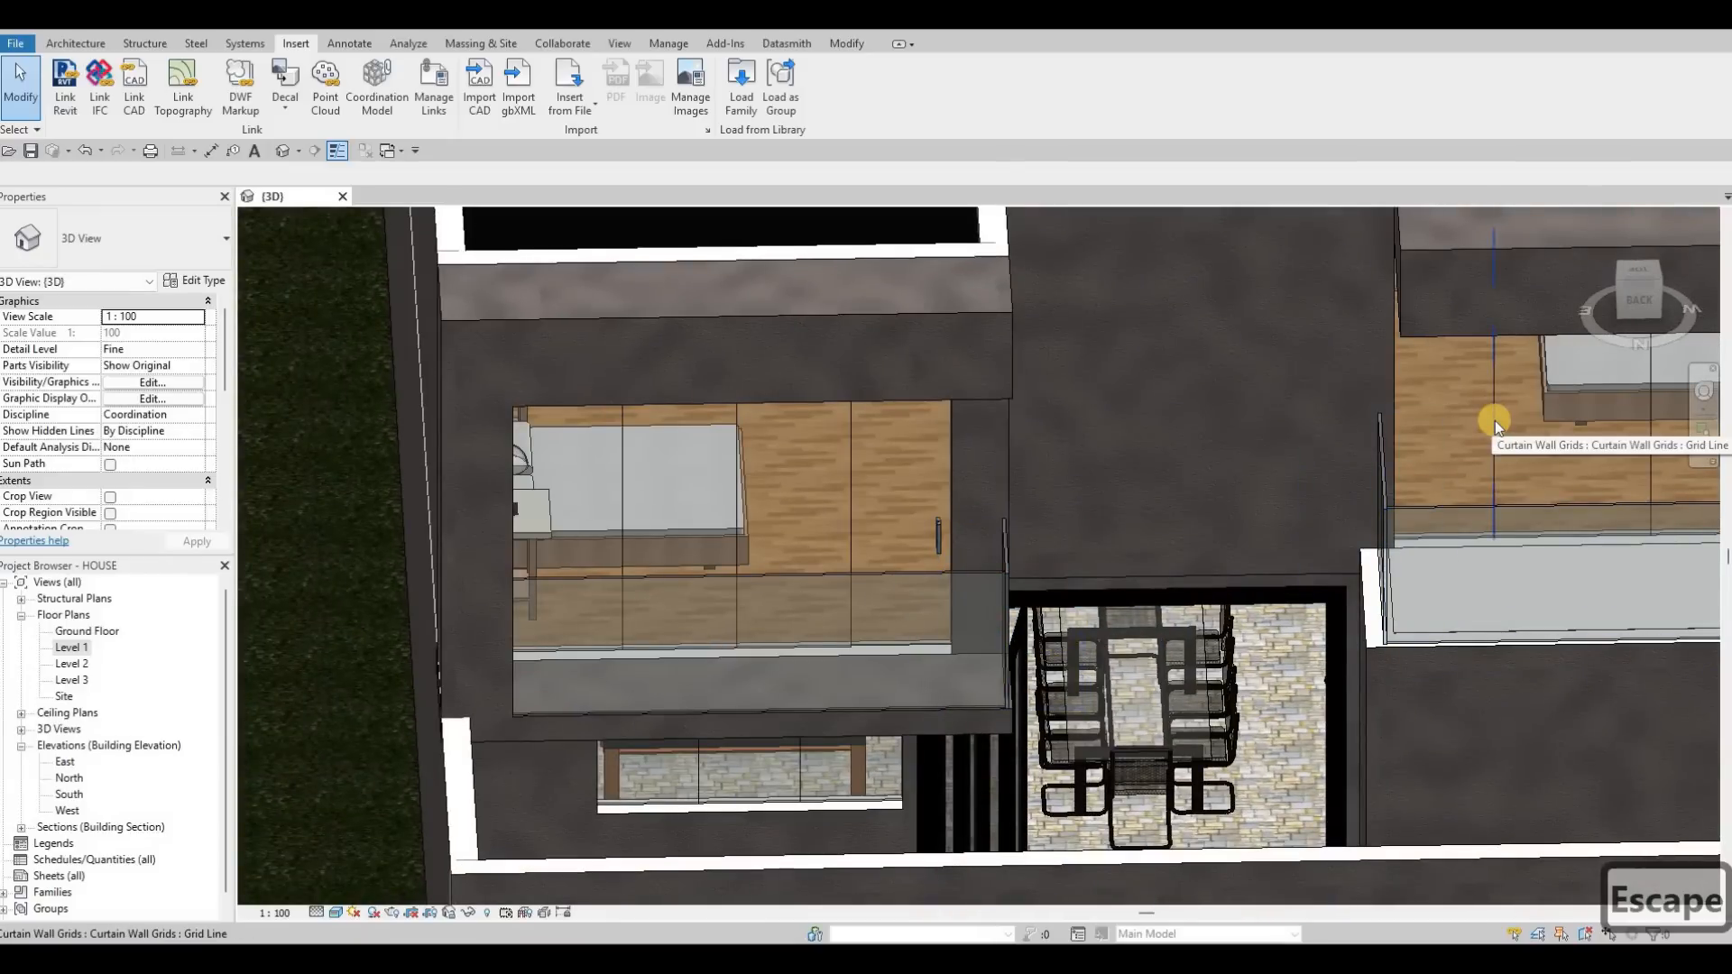
{"action": "key", "text": "Tab"}
{"action": "key", "text": "Tab"}
{"action": "key", "text": "Tab"}
{"action": "left_click", "coordinate": [1444, 313]}
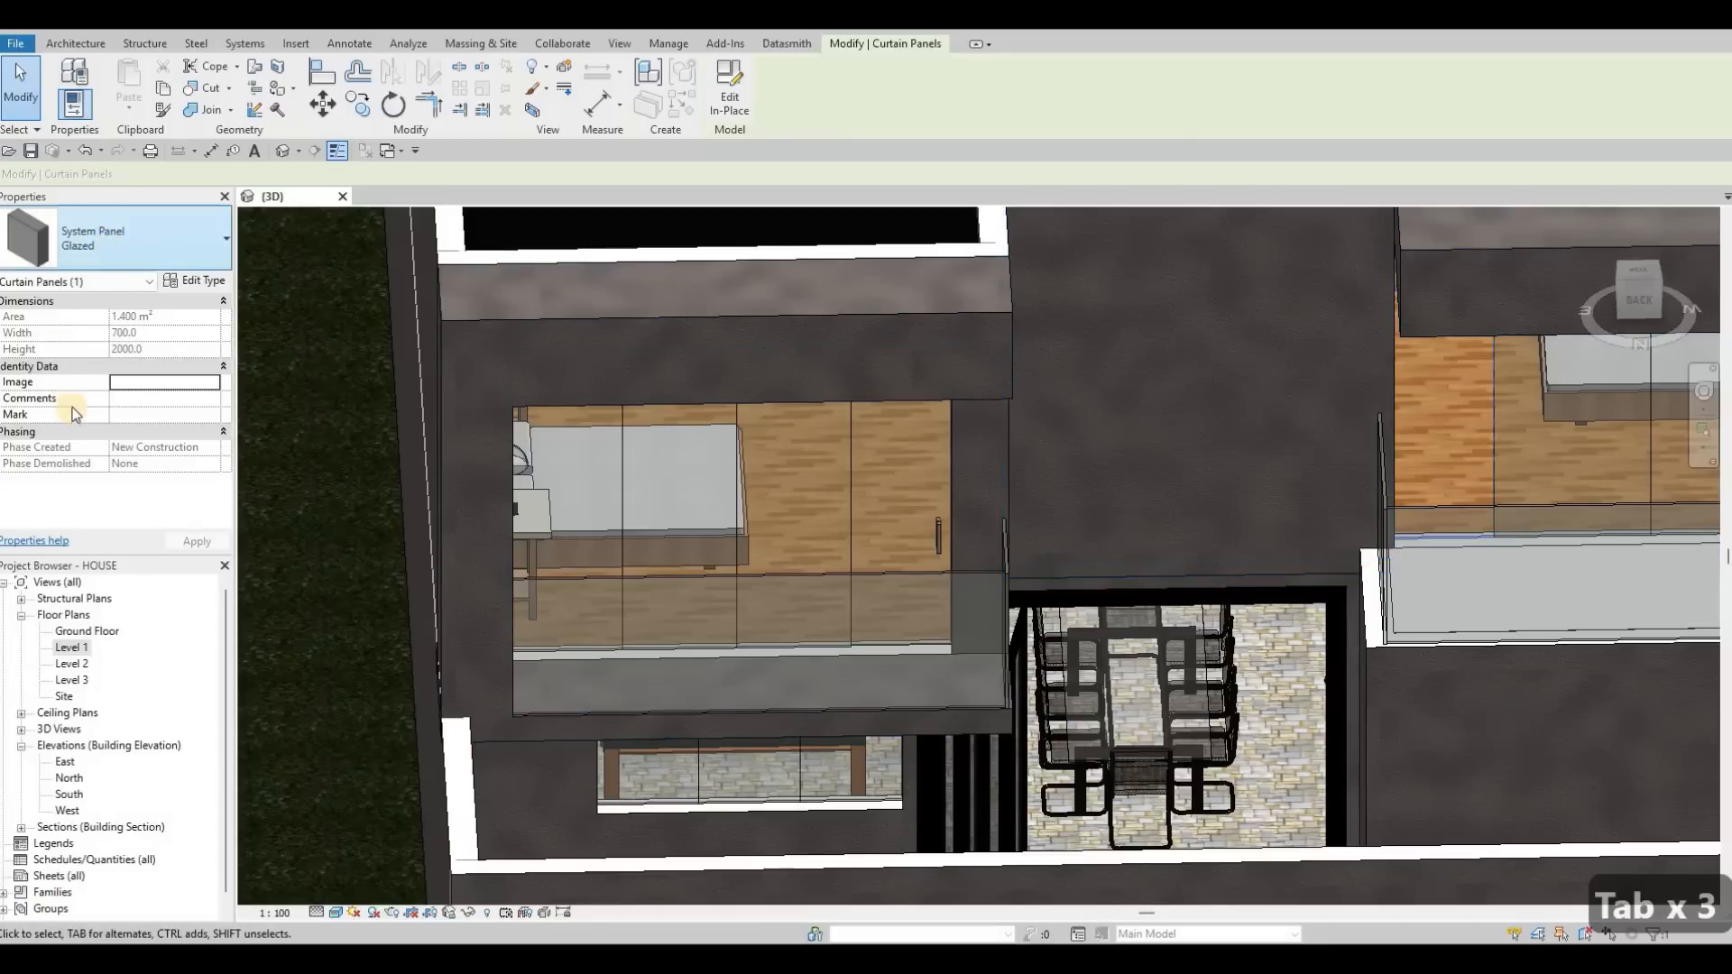
{"action": "left_click", "coordinate": [112, 242]}
{"action": "left_click", "coordinate": [113, 444]}
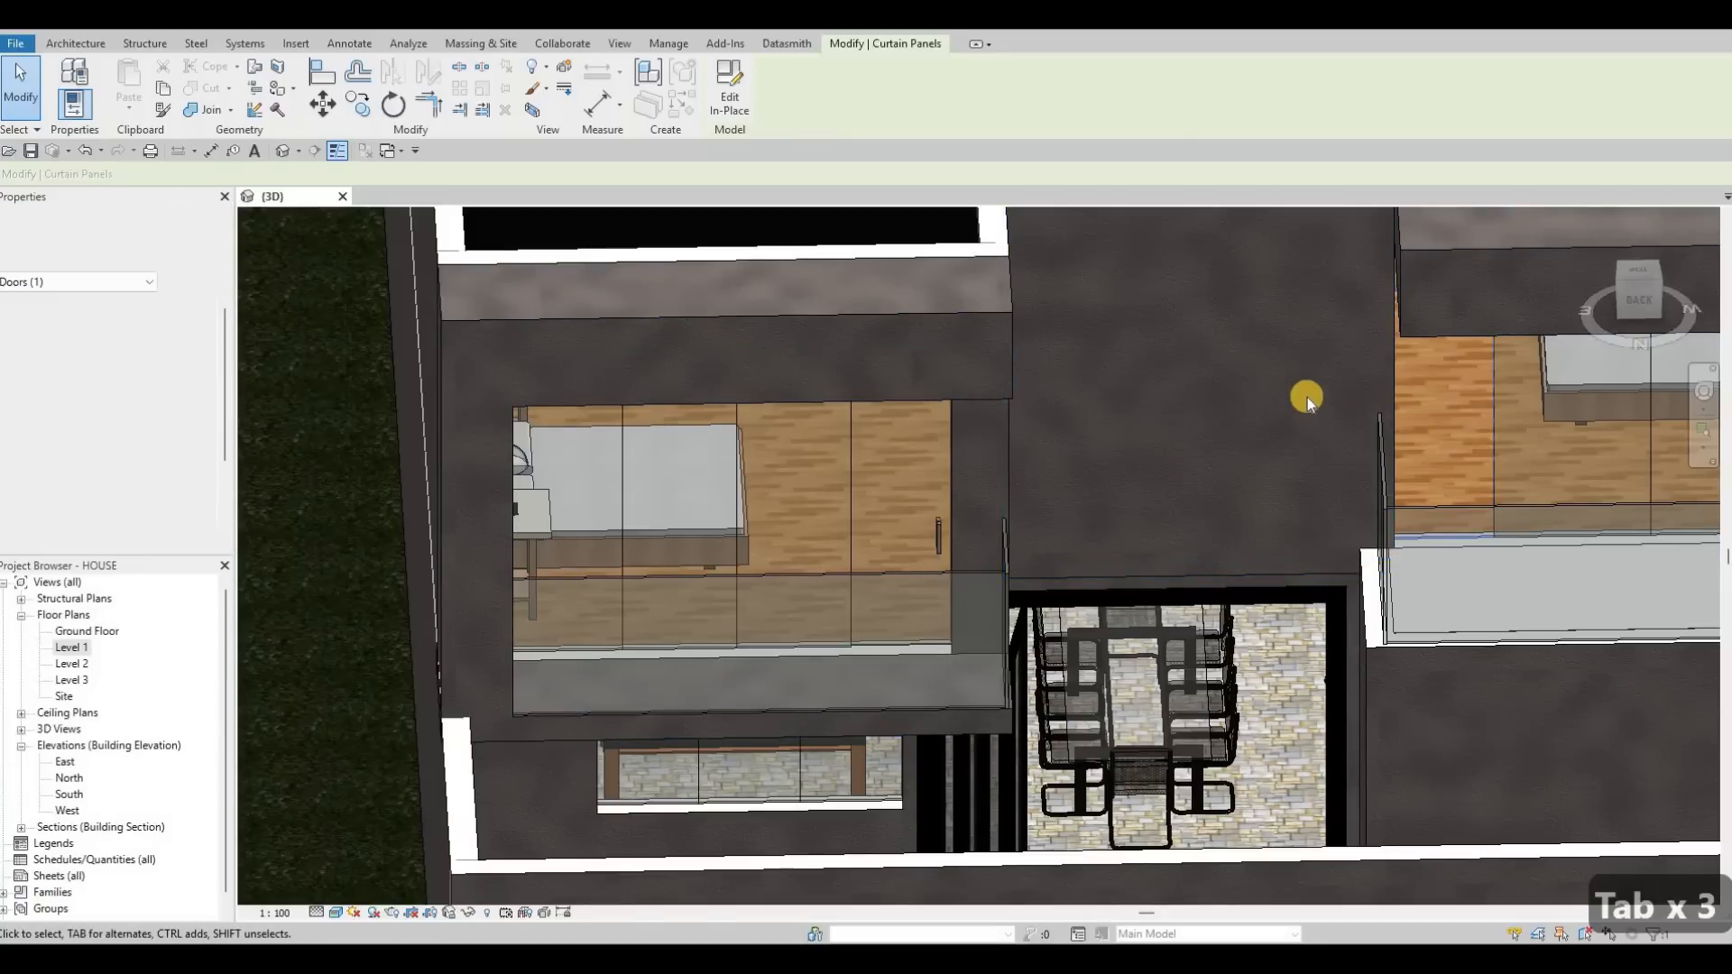
{"action": "scroll", "coordinate": [1299, 418], "scroll_direction": "down", "scroll_amount": 2}
{"action": "key", "text": "Escape"}
{"action": "scroll", "coordinate": [879, 449], "scroll_direction": "down", "scroll_amount": 3}
{"action": "middle_click_drag", "start_coordinate": [734, 327], "coordinate": [994, 411], "text": "shift"}
{"action": "middle_click_drag", "start_coordinate": [1547, 631], "coordinate": [689, 546]}
{"action": "scroll", "coordinate": [702, 539], "scroll_direction": "up", "scroll_amount": 4}
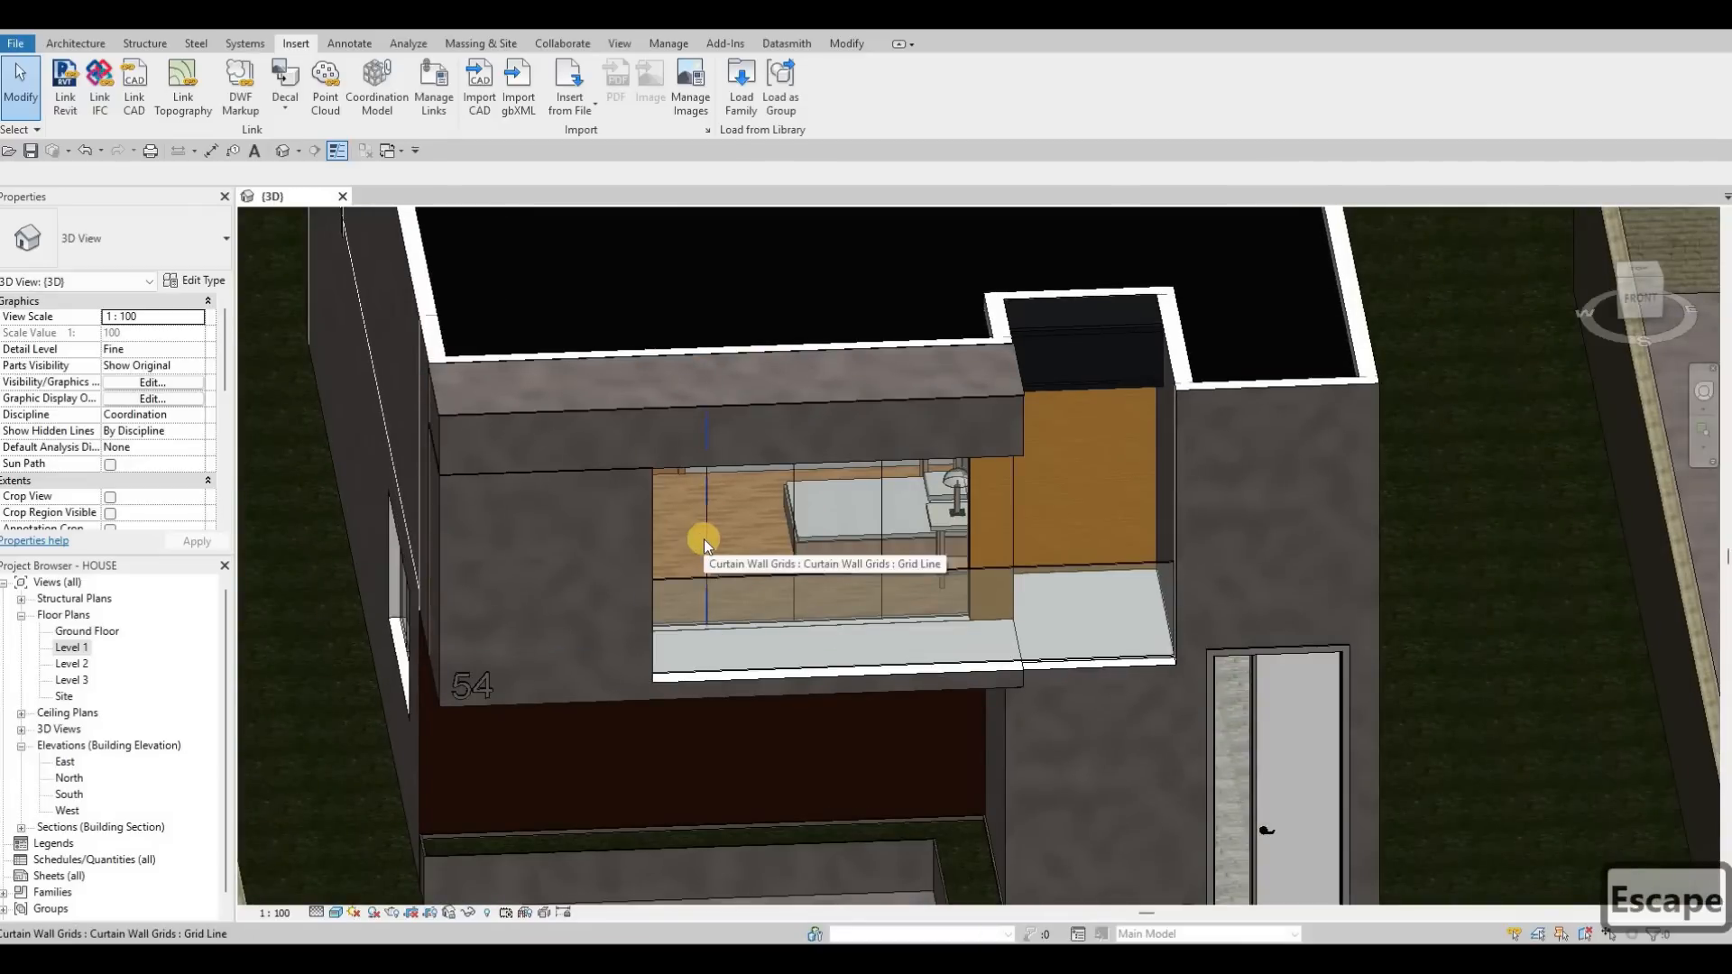
{"action": "key", "text": "Tab"}
{"action": "key", "text": "Tab"}
{"action": "left_click", "coordinate": [679, 498]}
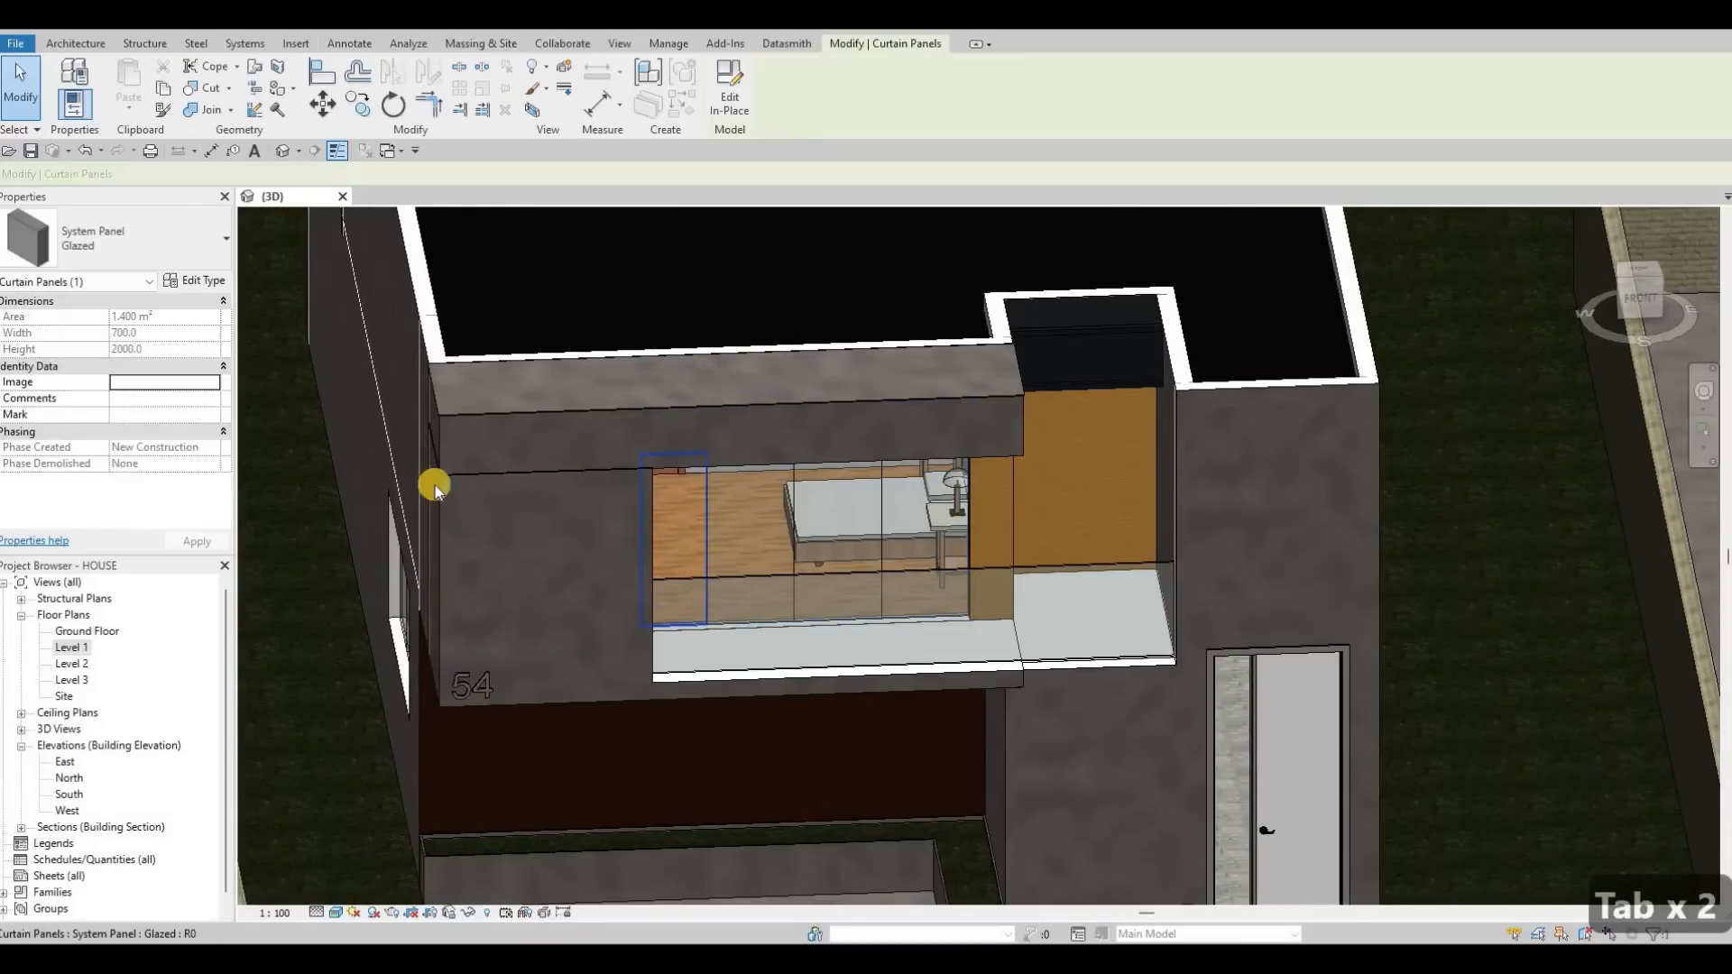
{"action": "left_click", "coordinate": [161, 244]}
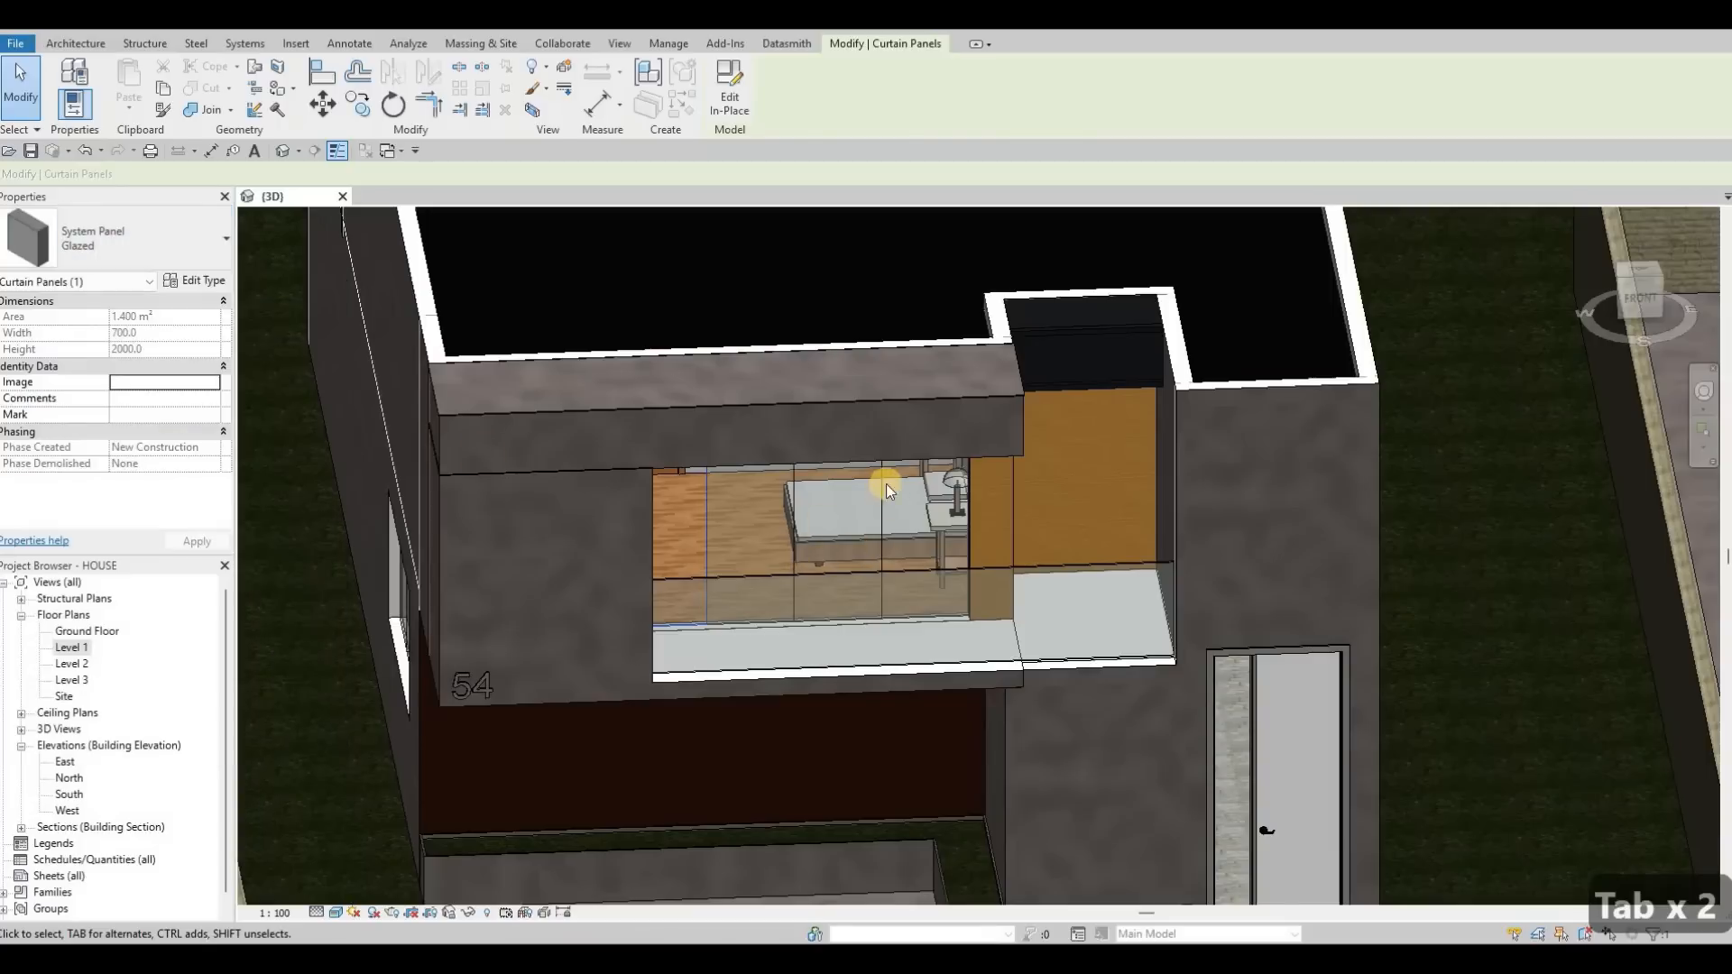
{"action": "middle_click_drag", "start_coordinate": [464, 301], "coordinate": [547, 243]}
{"action": "key", "text": "Escape"}
{"action": "key", "text": "Escape"}
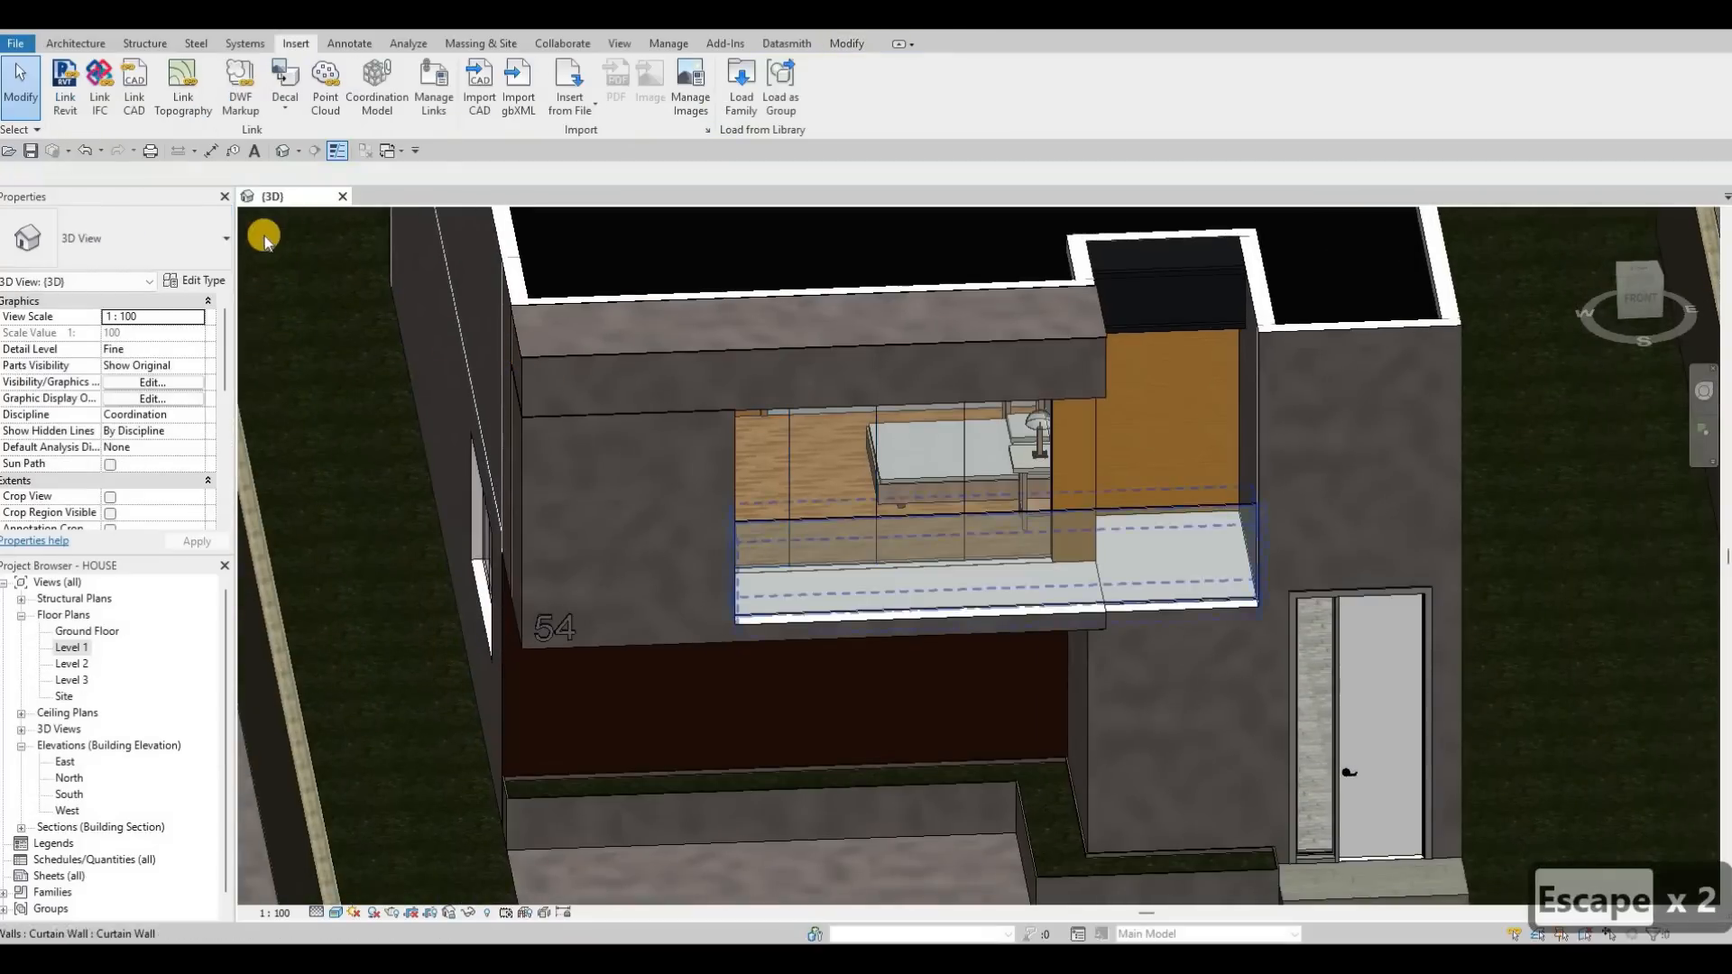
In the Level 2 floor plan, change the westernmost panel of the front bedroom's curtain wall to the M_Door-Curtain-Wall-Single-Glass type.
{"action": "double_click", "coordinate": [71, 663]}
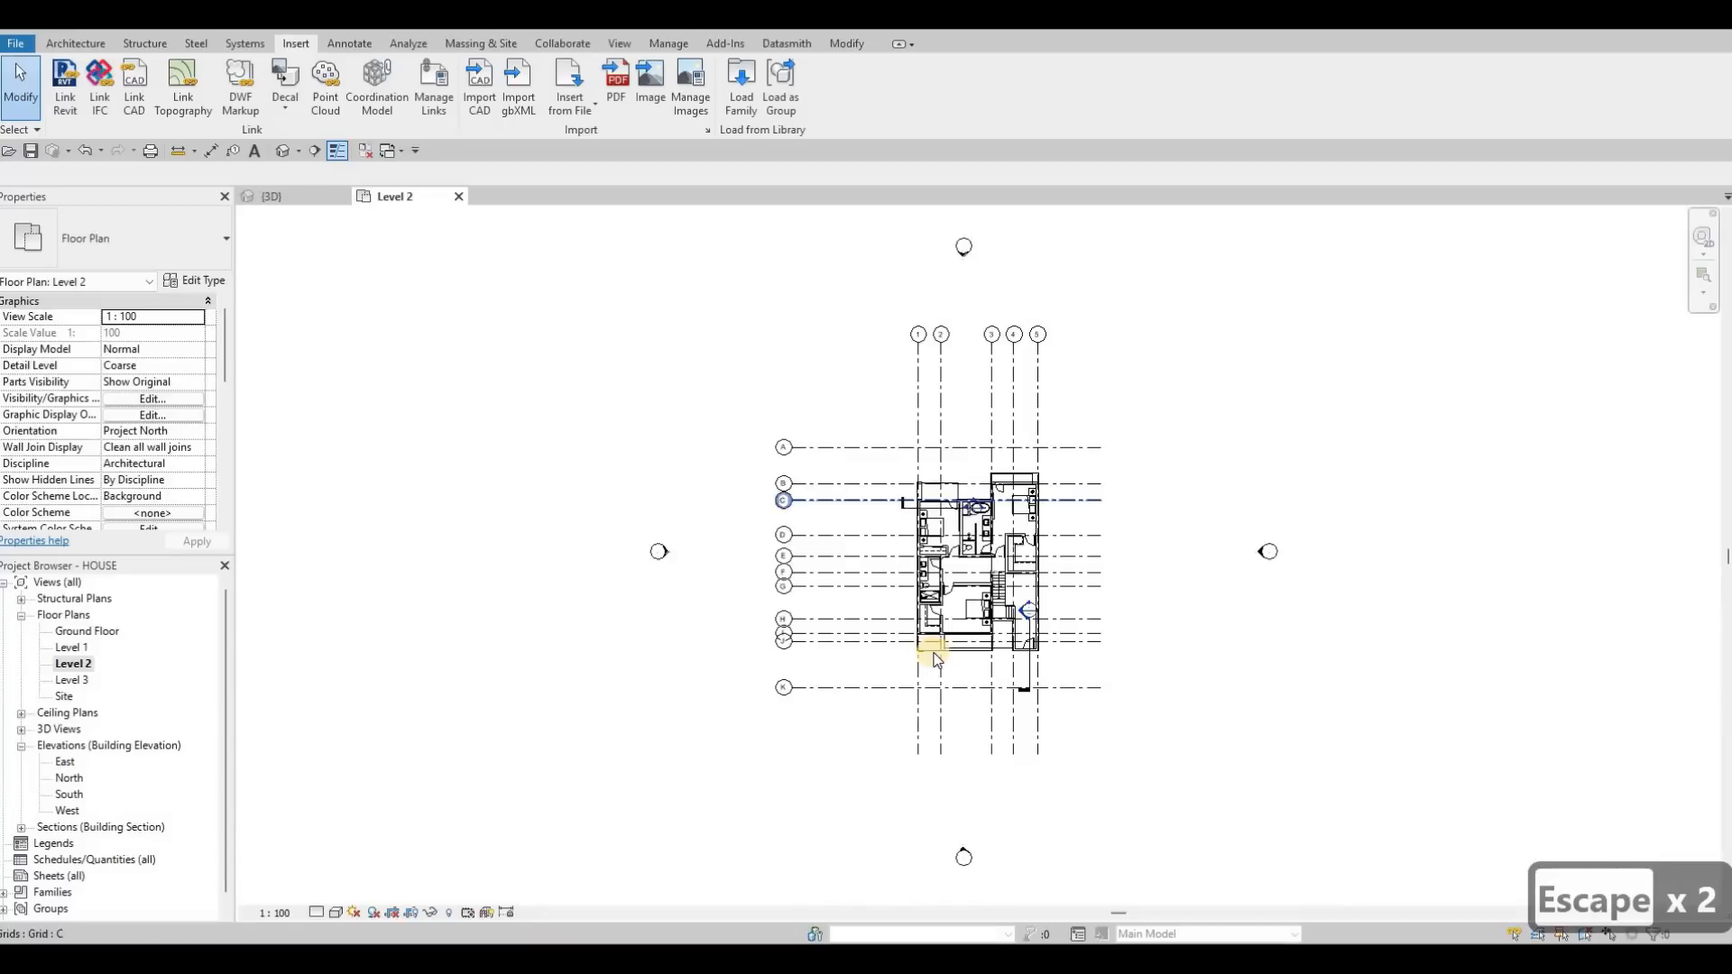
{"action": "scroll", "coordinate": [938, 622], "scroll_direction": "up", "scroll_amount": 5}
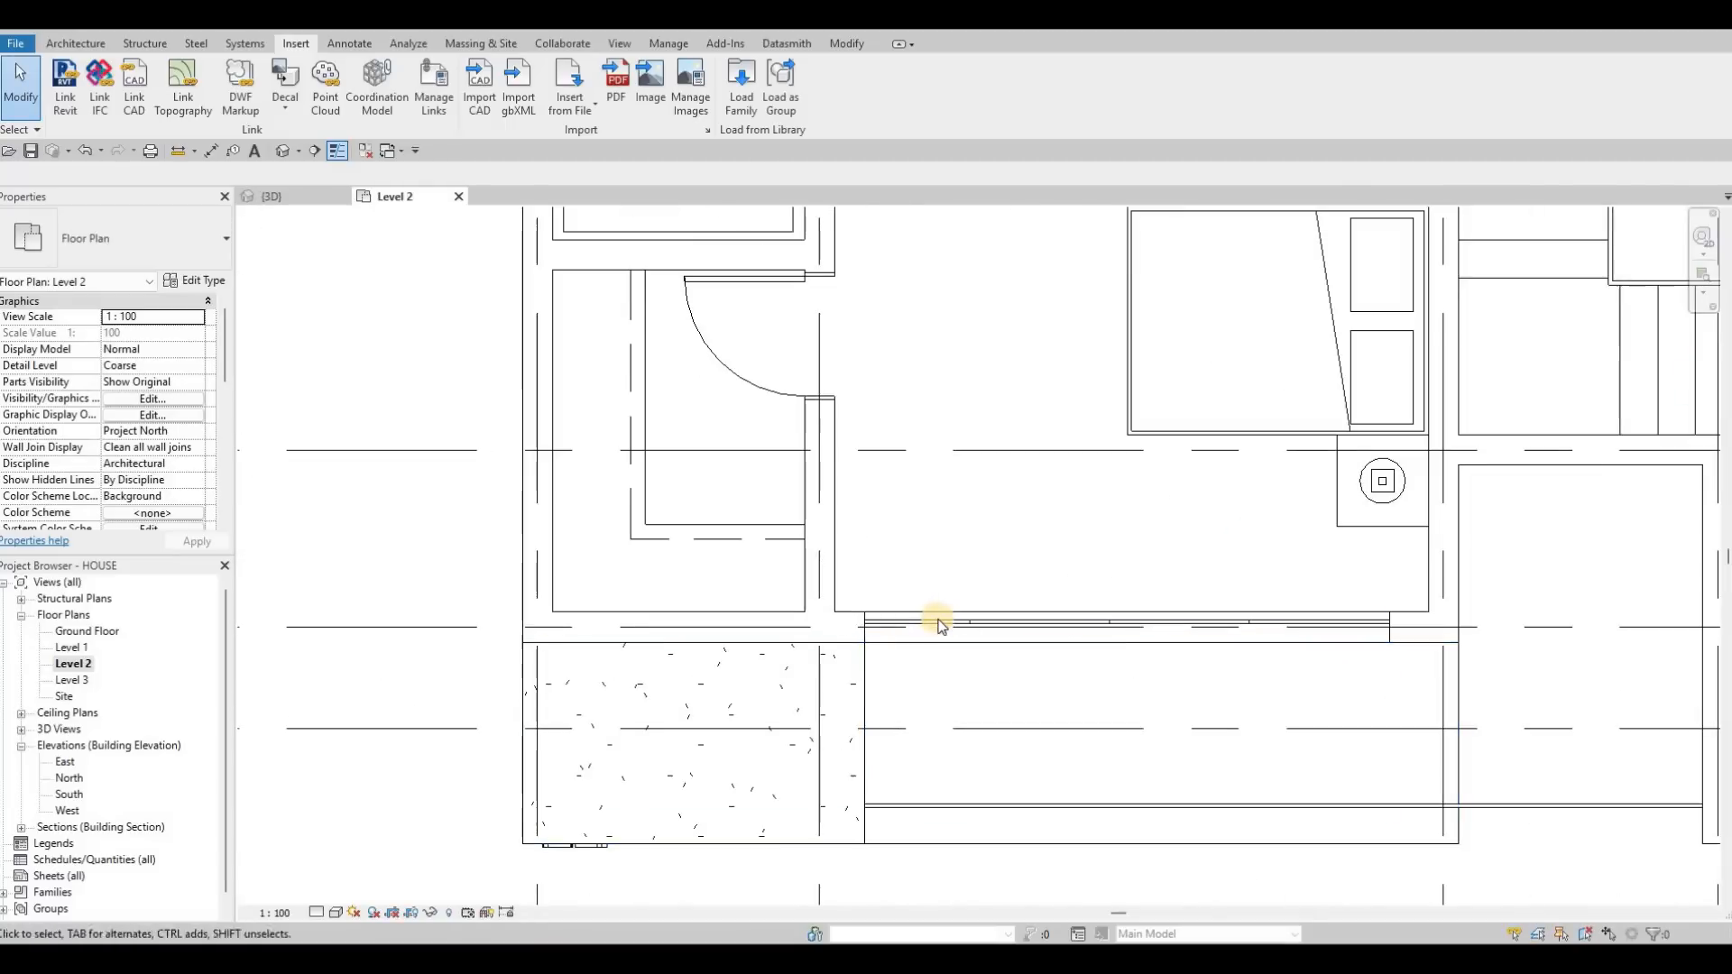
{"action": "key", "text": "Tab"}
{"action": "left_click", "coordinate": [168, 252]}
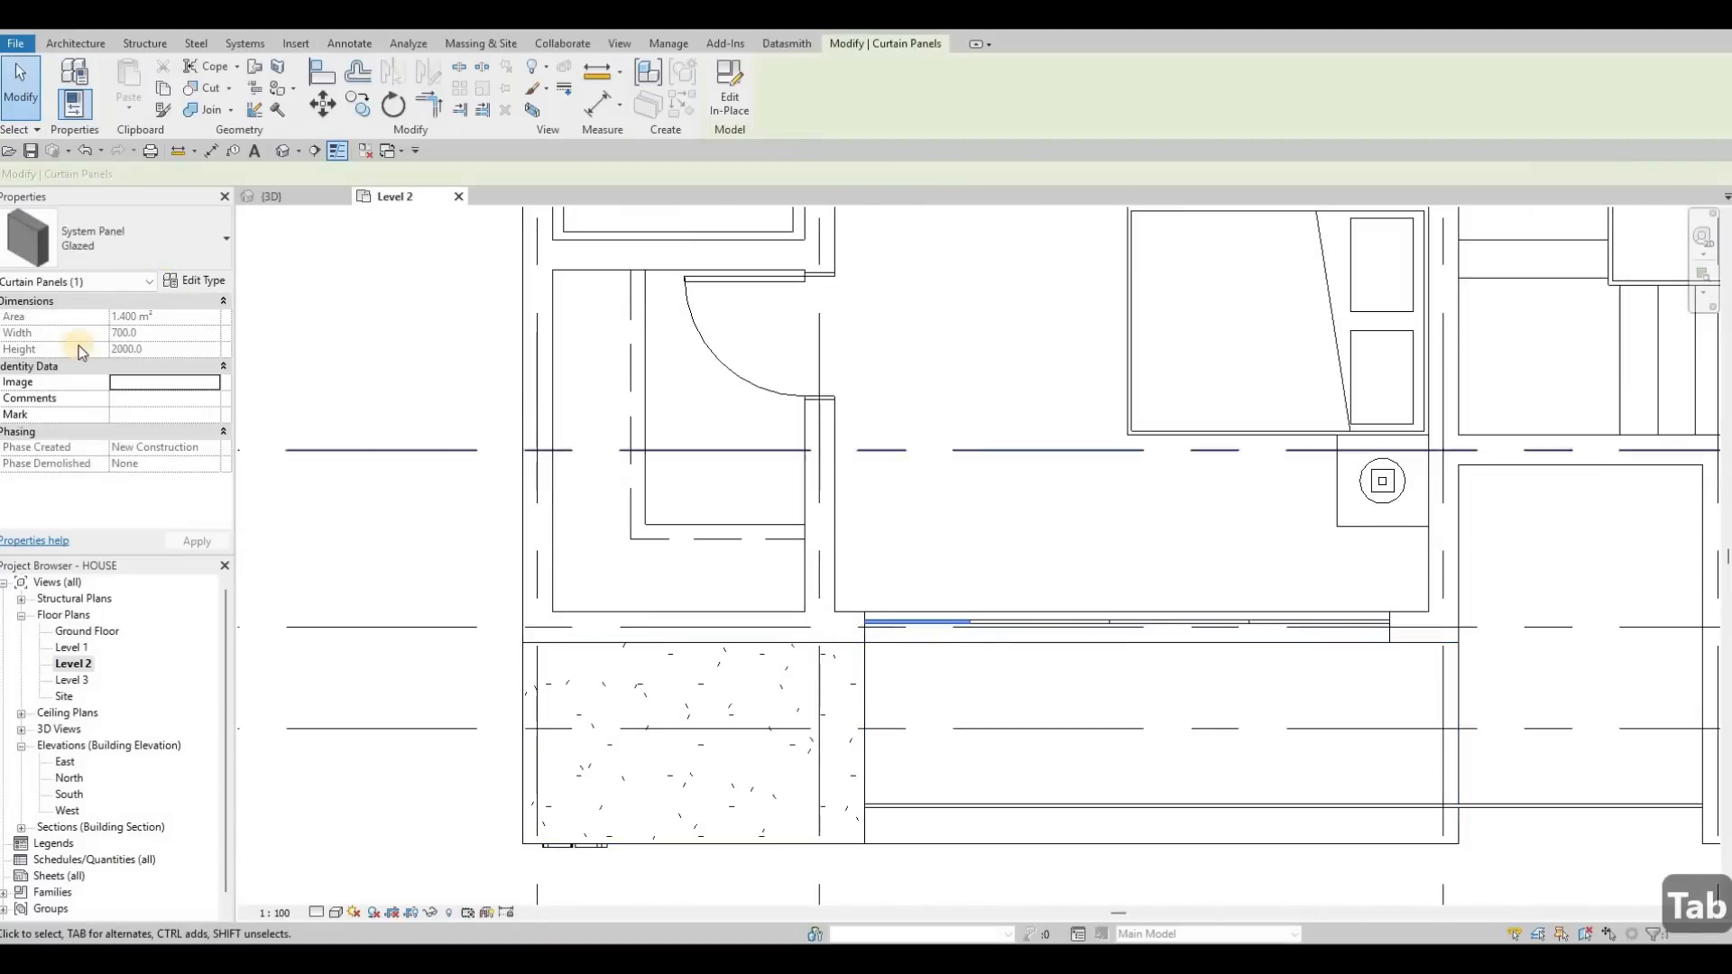
{"action": "left_click", "coordinate": [77, 451]}
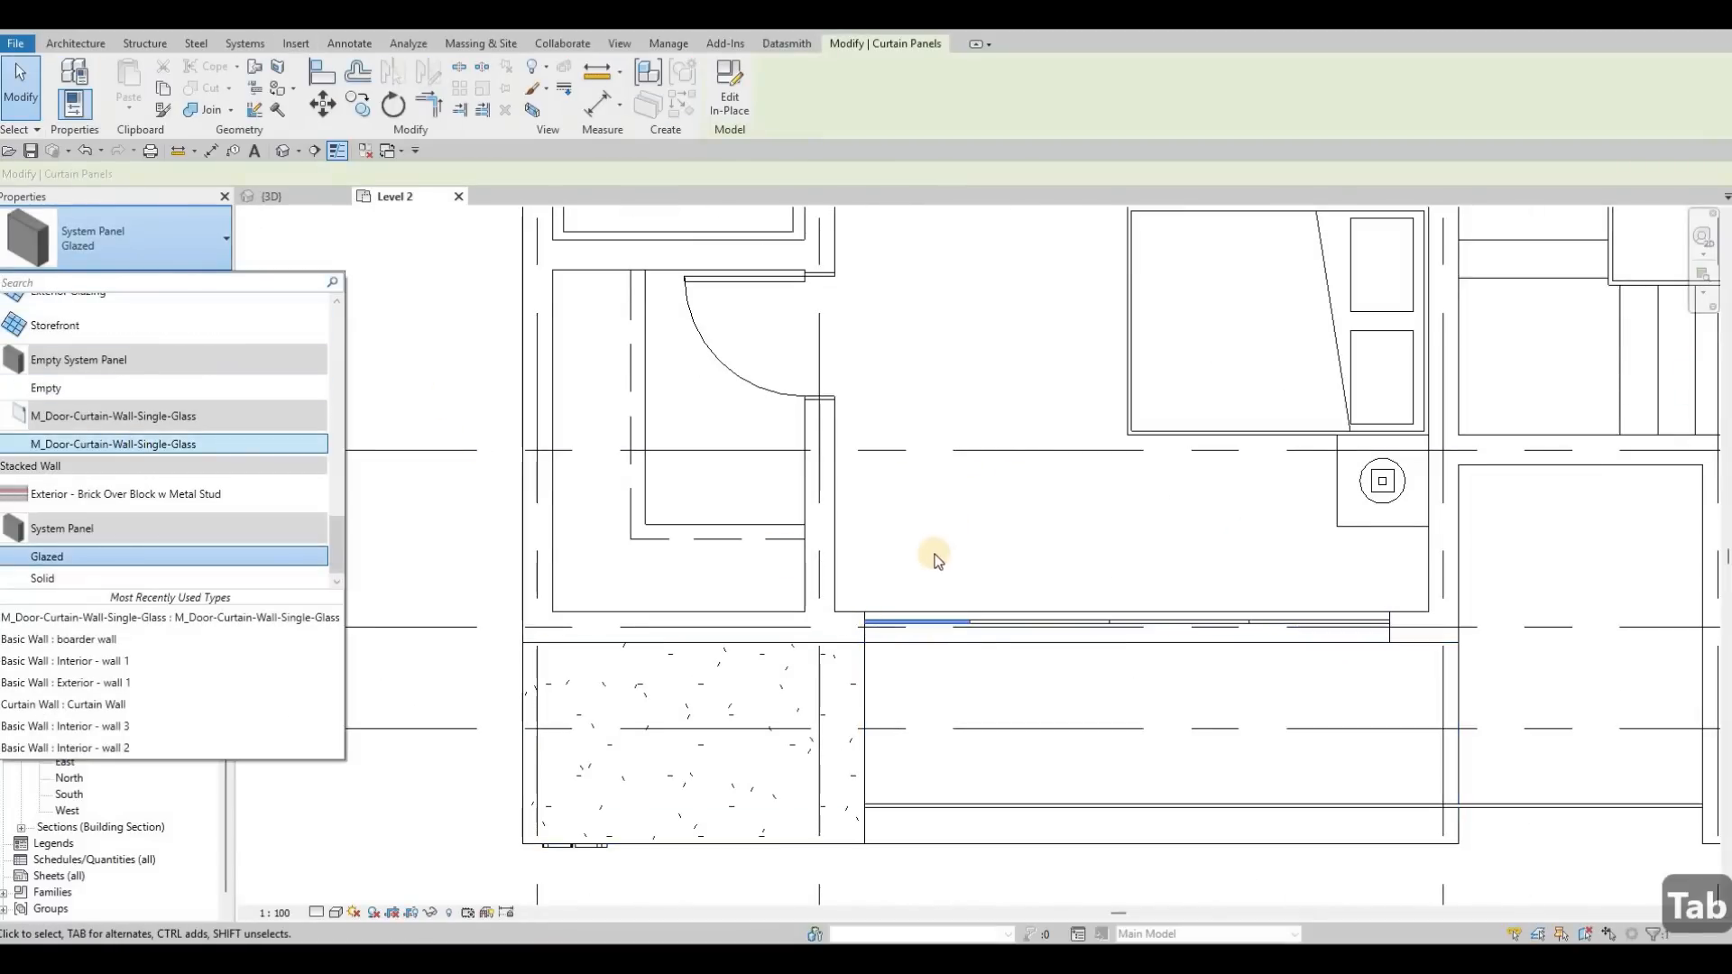
Flip the front bedroom's glass door so it is hinged at its west end and swings outward onto the balcony.
{"action": "left_click", "coordinate": [889, 543]}
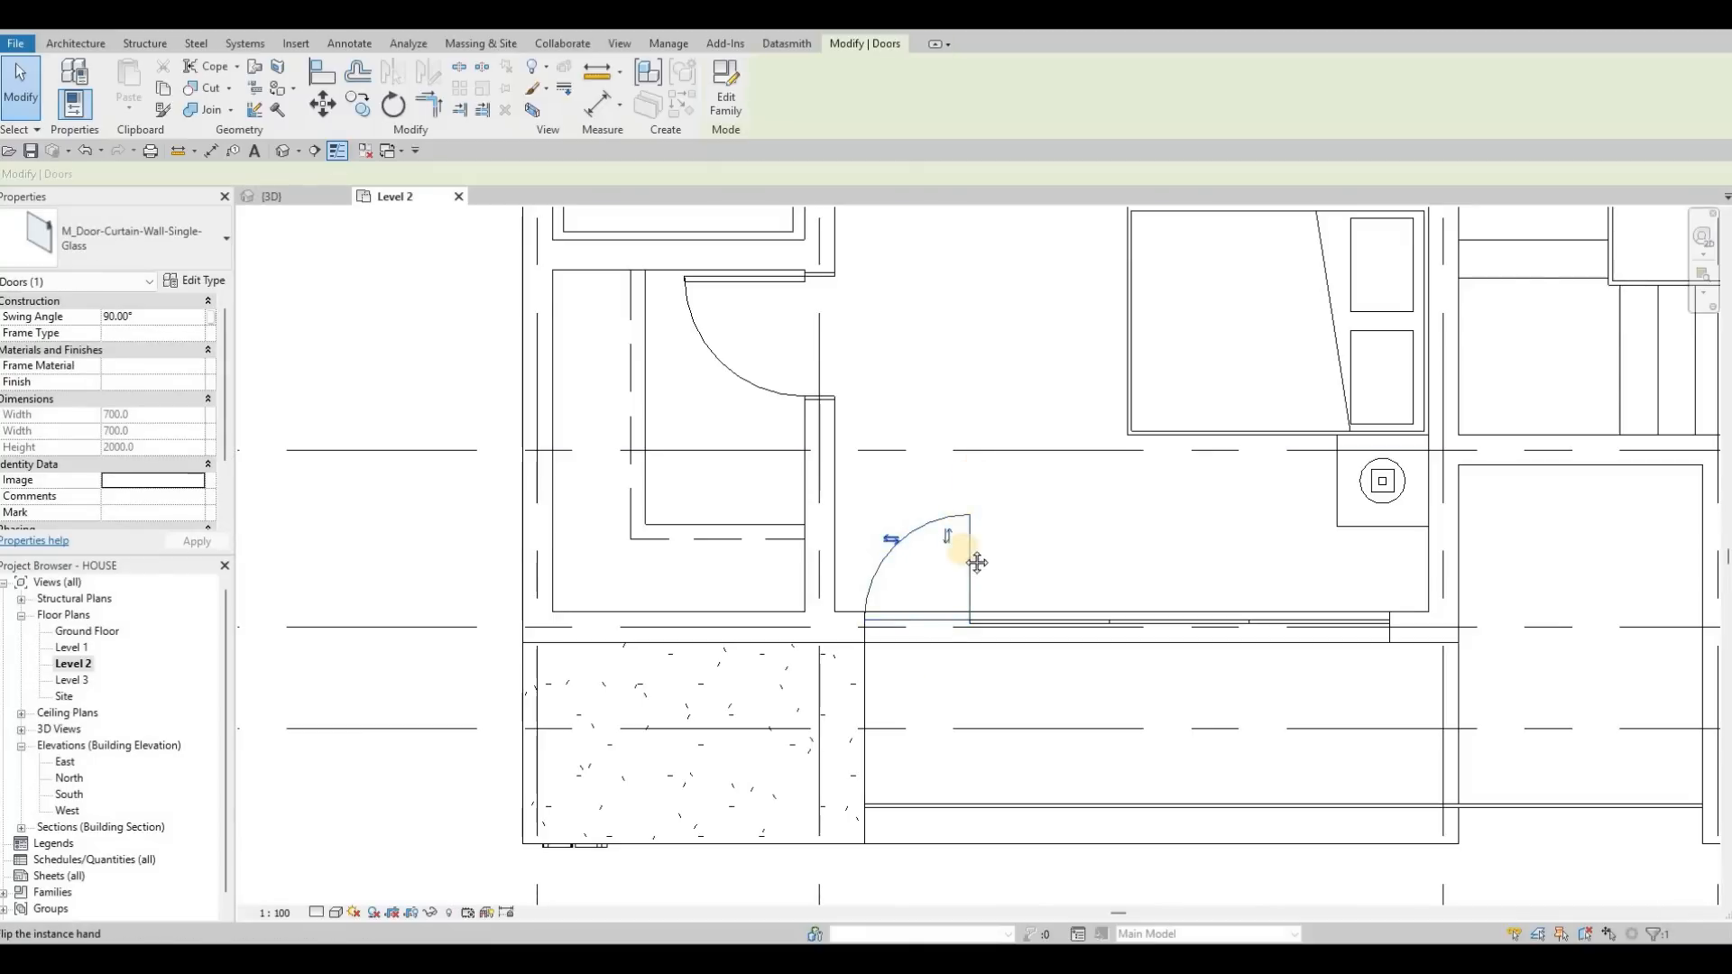
{"action": "scroll", "coordinate": [922, 473], "scroll_direction": "down", "scroll_amount": 3}
{"action": "scroll", "coordinate": [911, 549], "scroll_direction": "up", "scroll_amount": 3}
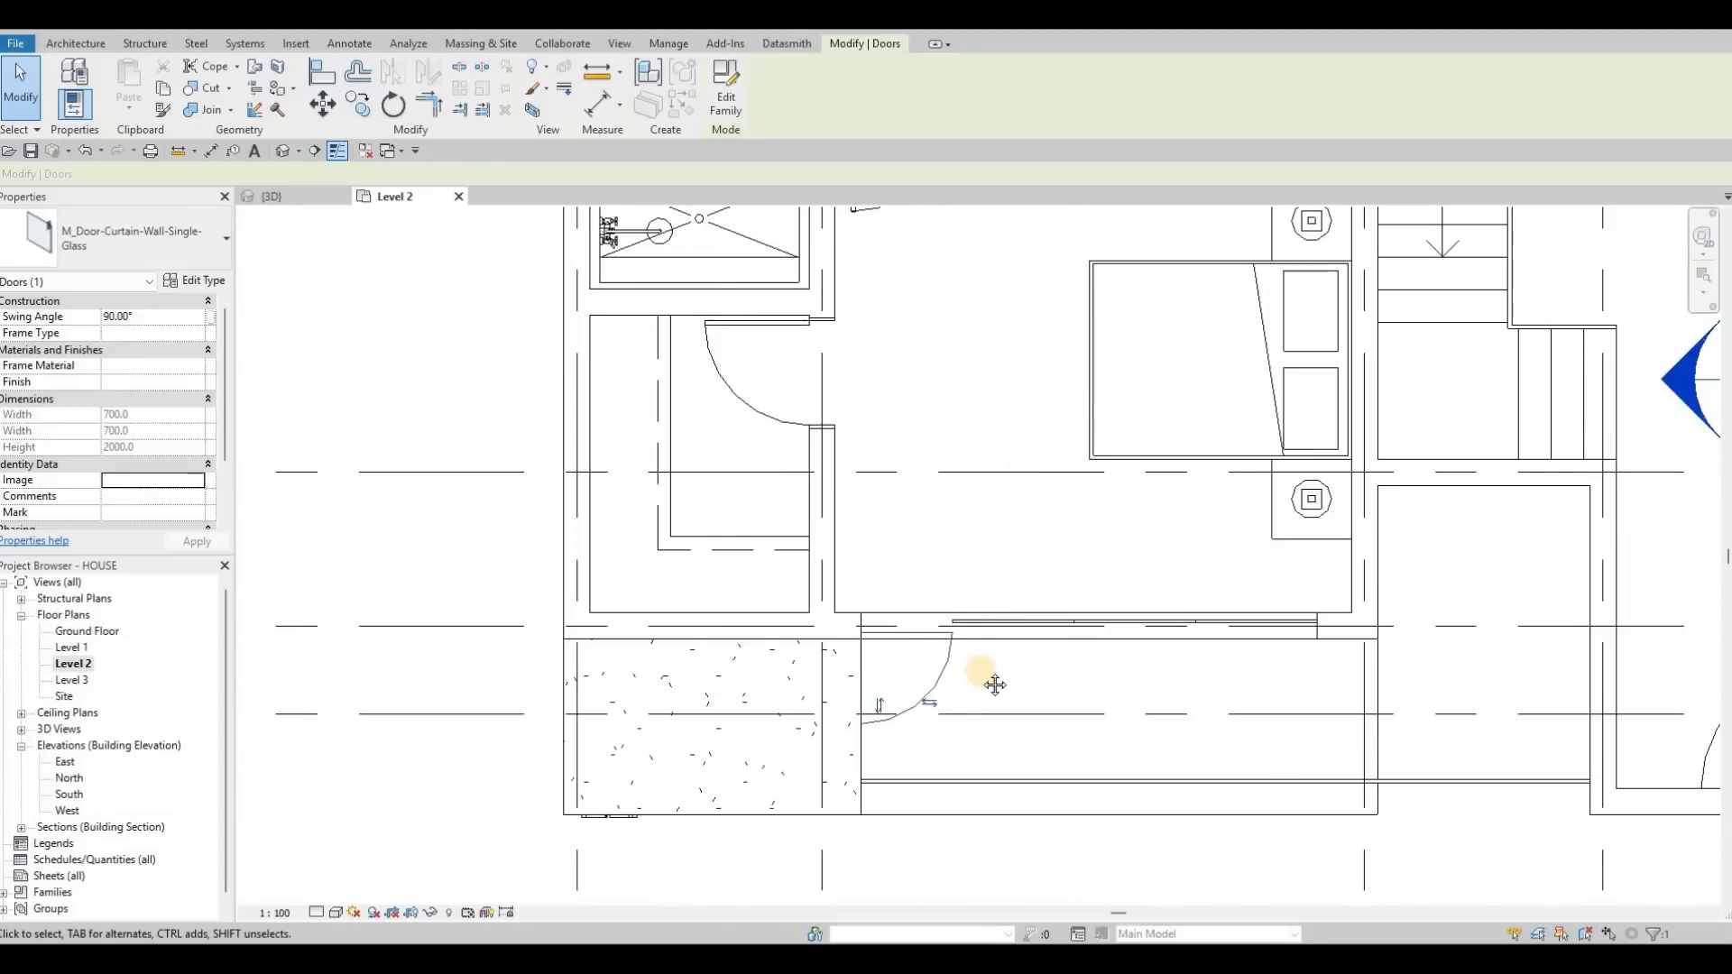
{"action": "middle_click_drag", "start_coordinate": [993, 685], "coordinate": [966, 606]}
{"action": "scroll", "coordinate": [966, 606], "scroll_direction": "down", "scroll_amount": 3}
{"action": "key", "text": "Escape"}
Flip the north-east bedroom's glass door so it is hinged at its west end and swings outward onto the balcony.
{"action": "middle_click_drag", "start_coordinate": [1084, 294], "coordinate": [1074, 403]}
{"action": "scroll", "coordinate": [1047, 343], "scroll_direction": "down", "scroll_amount": 2}
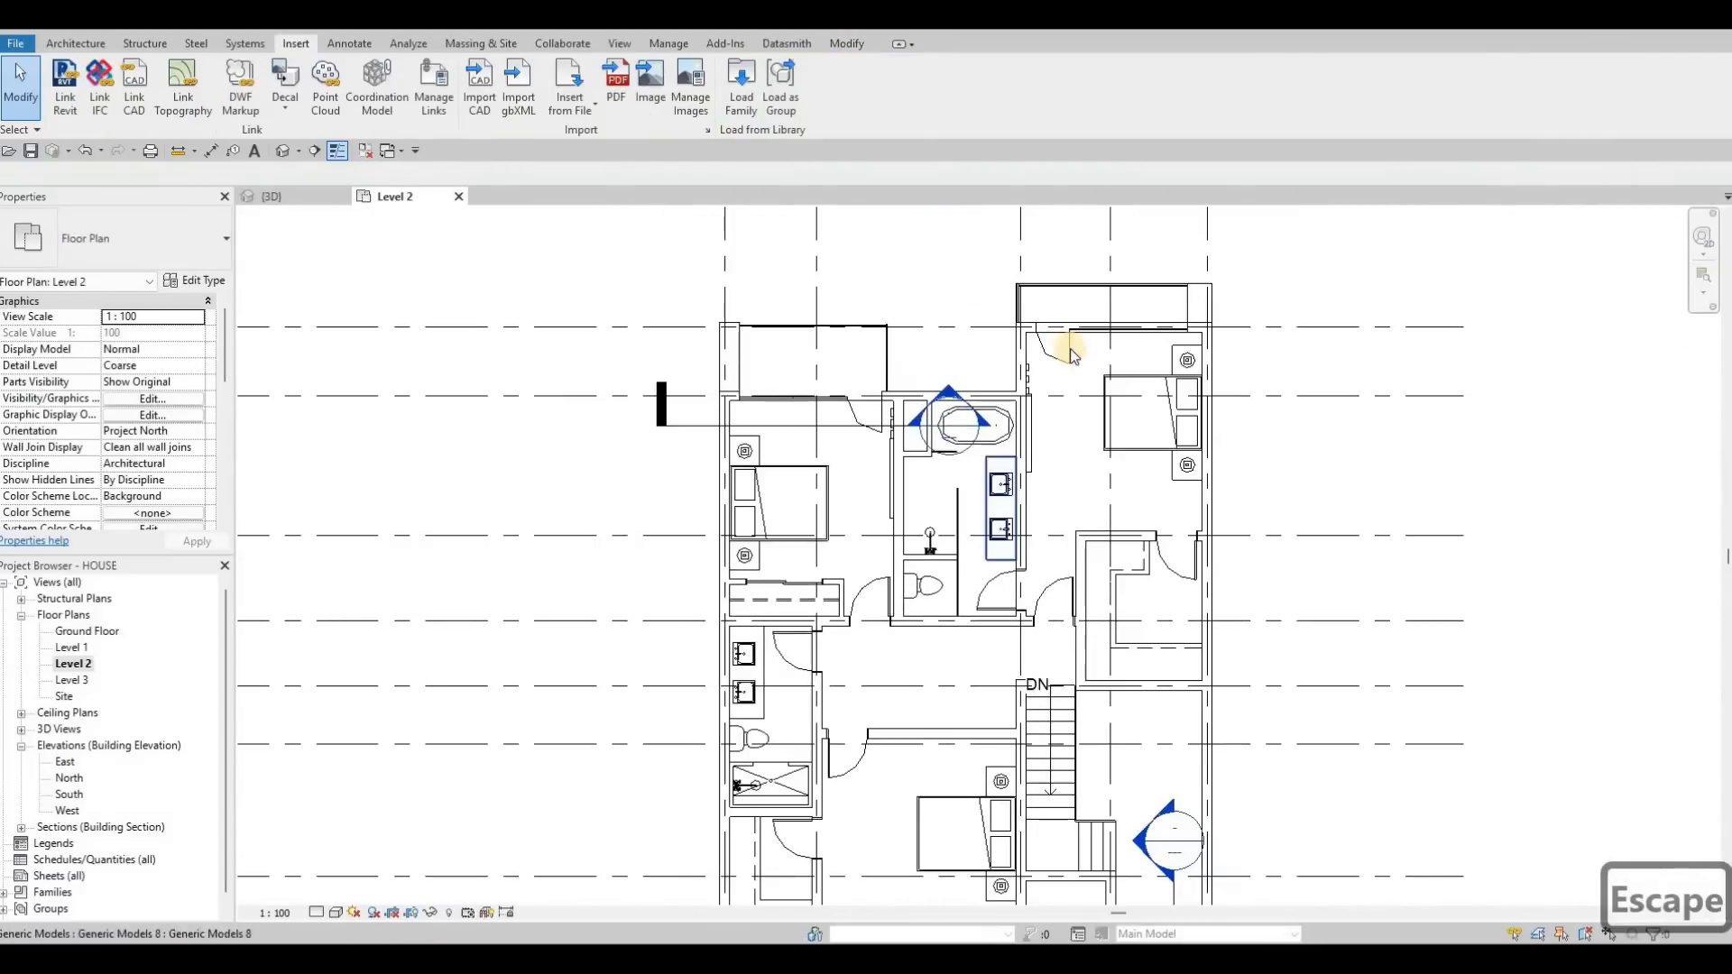
{"action": "scroll", "coordinate": [1045, 345], "scroll_direction": "up", "scroll_amount": 3}
{"action": "left_click", "coordinate": [1045, 345]}
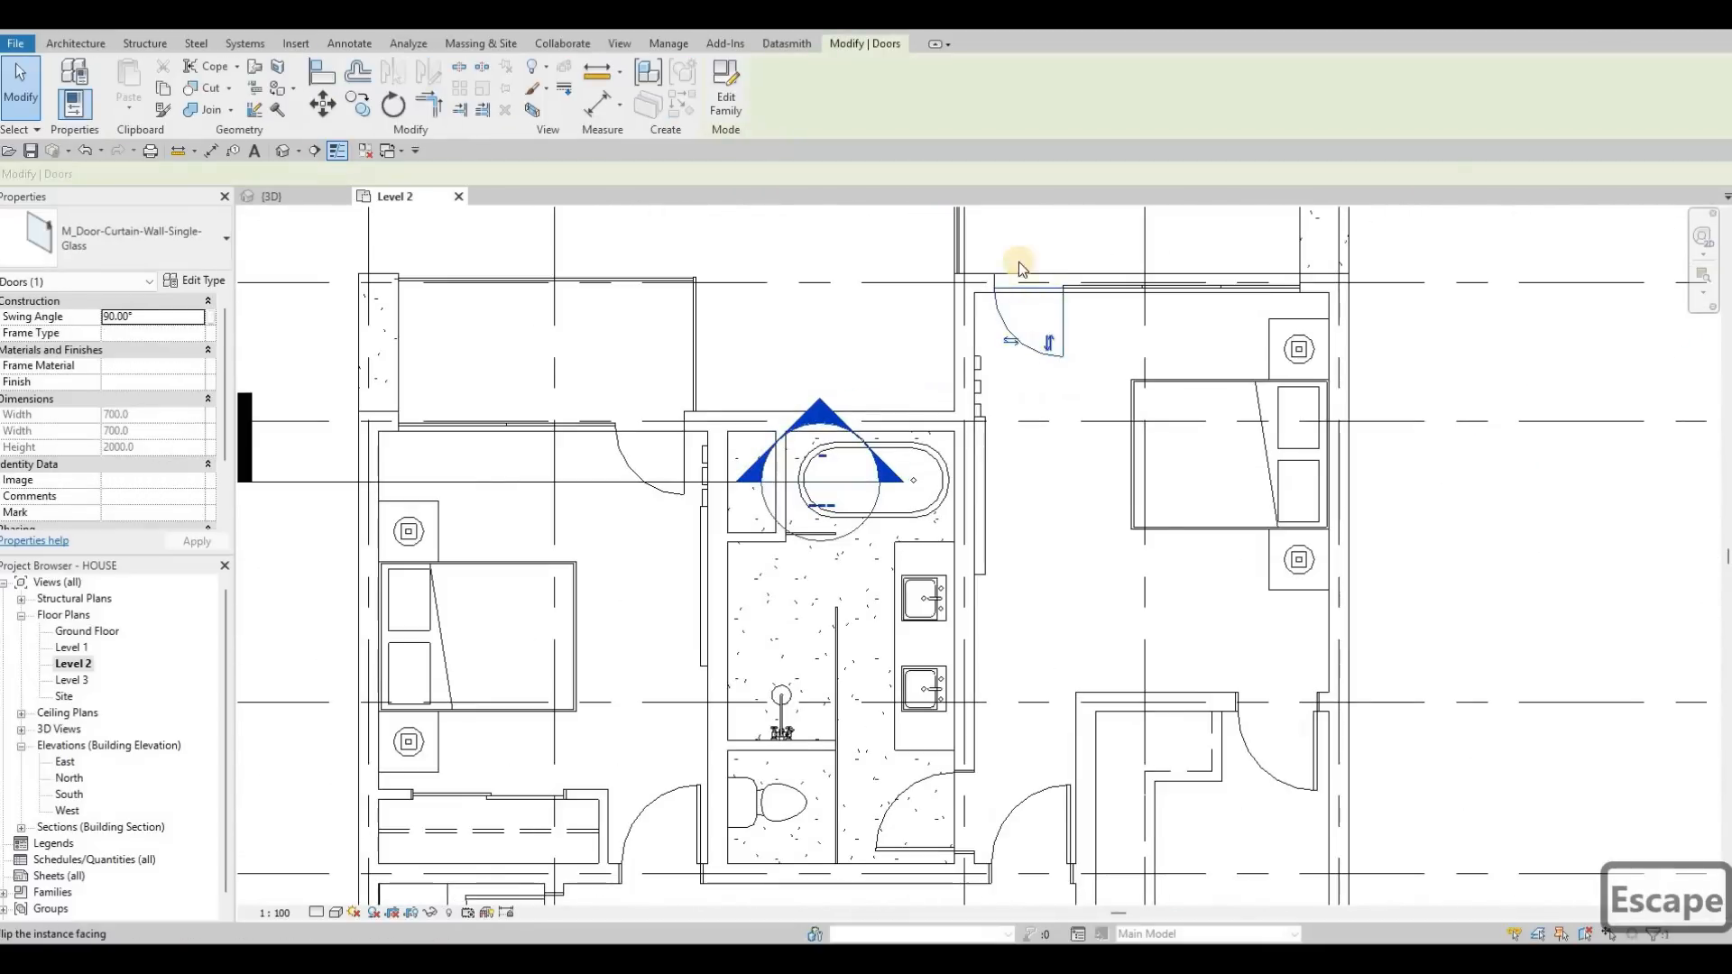
{"action": "key", "text": "space"}
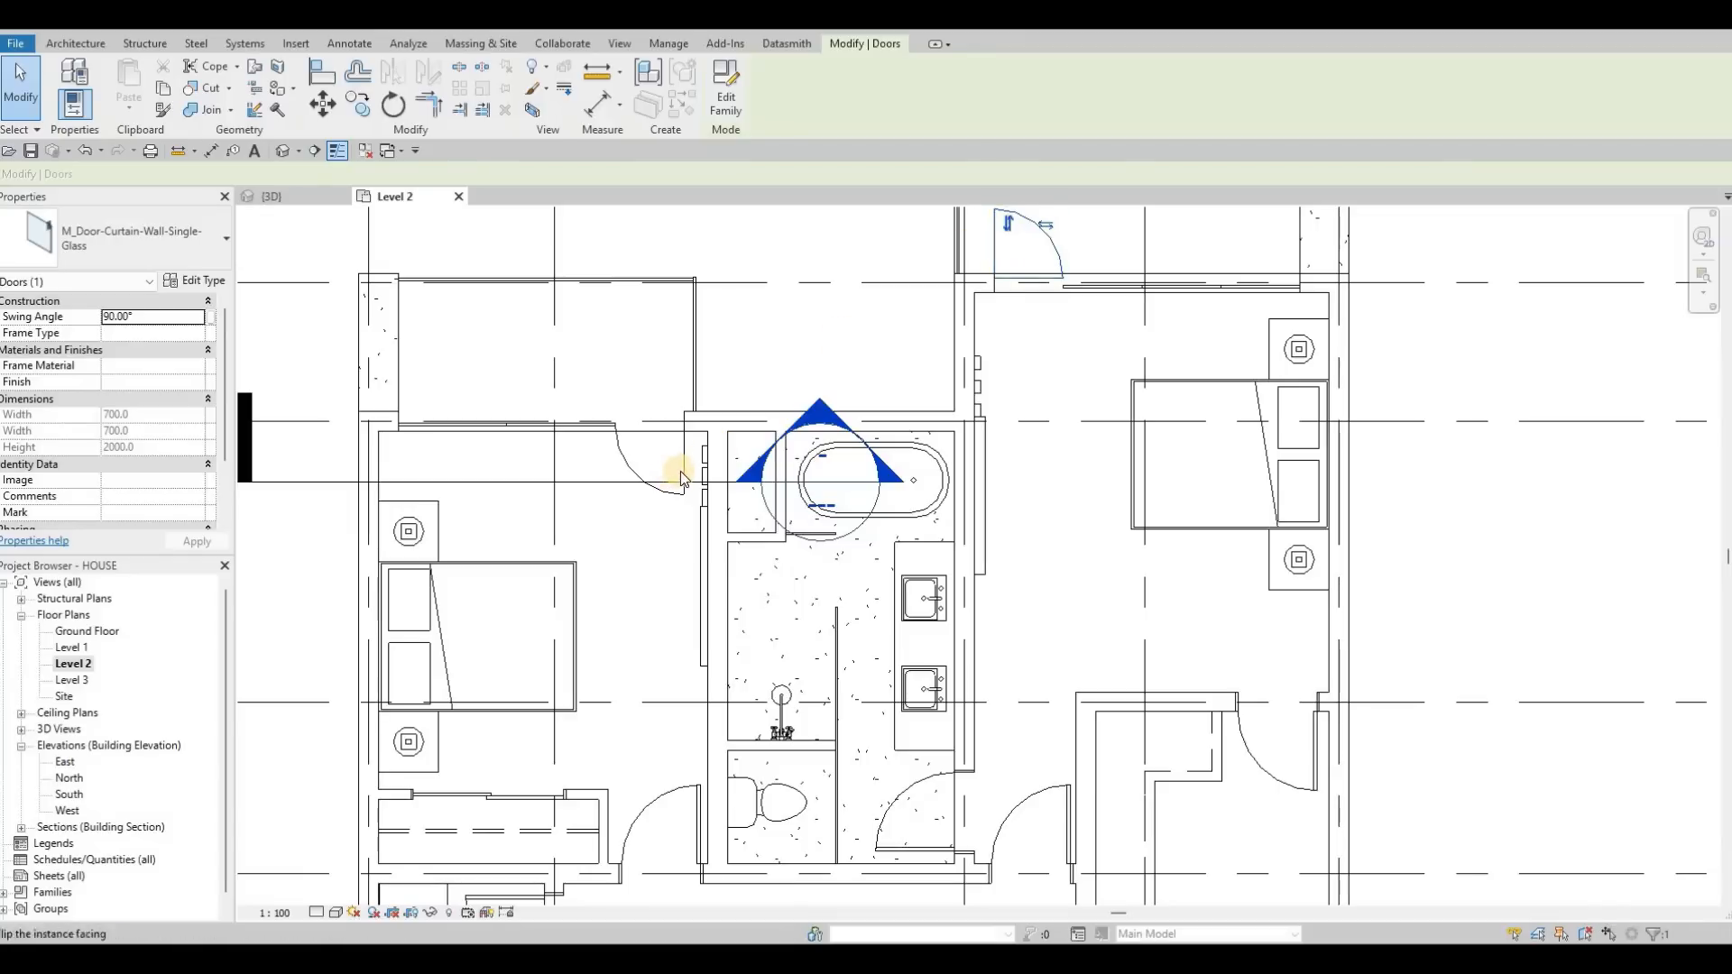
Flip the facing of the north-west bedroom's glass door so it swings outward onto the balcony.
{"action": "left_click", "coordinate": [669, 467]}
{"action": "key", "text": "Escape"}
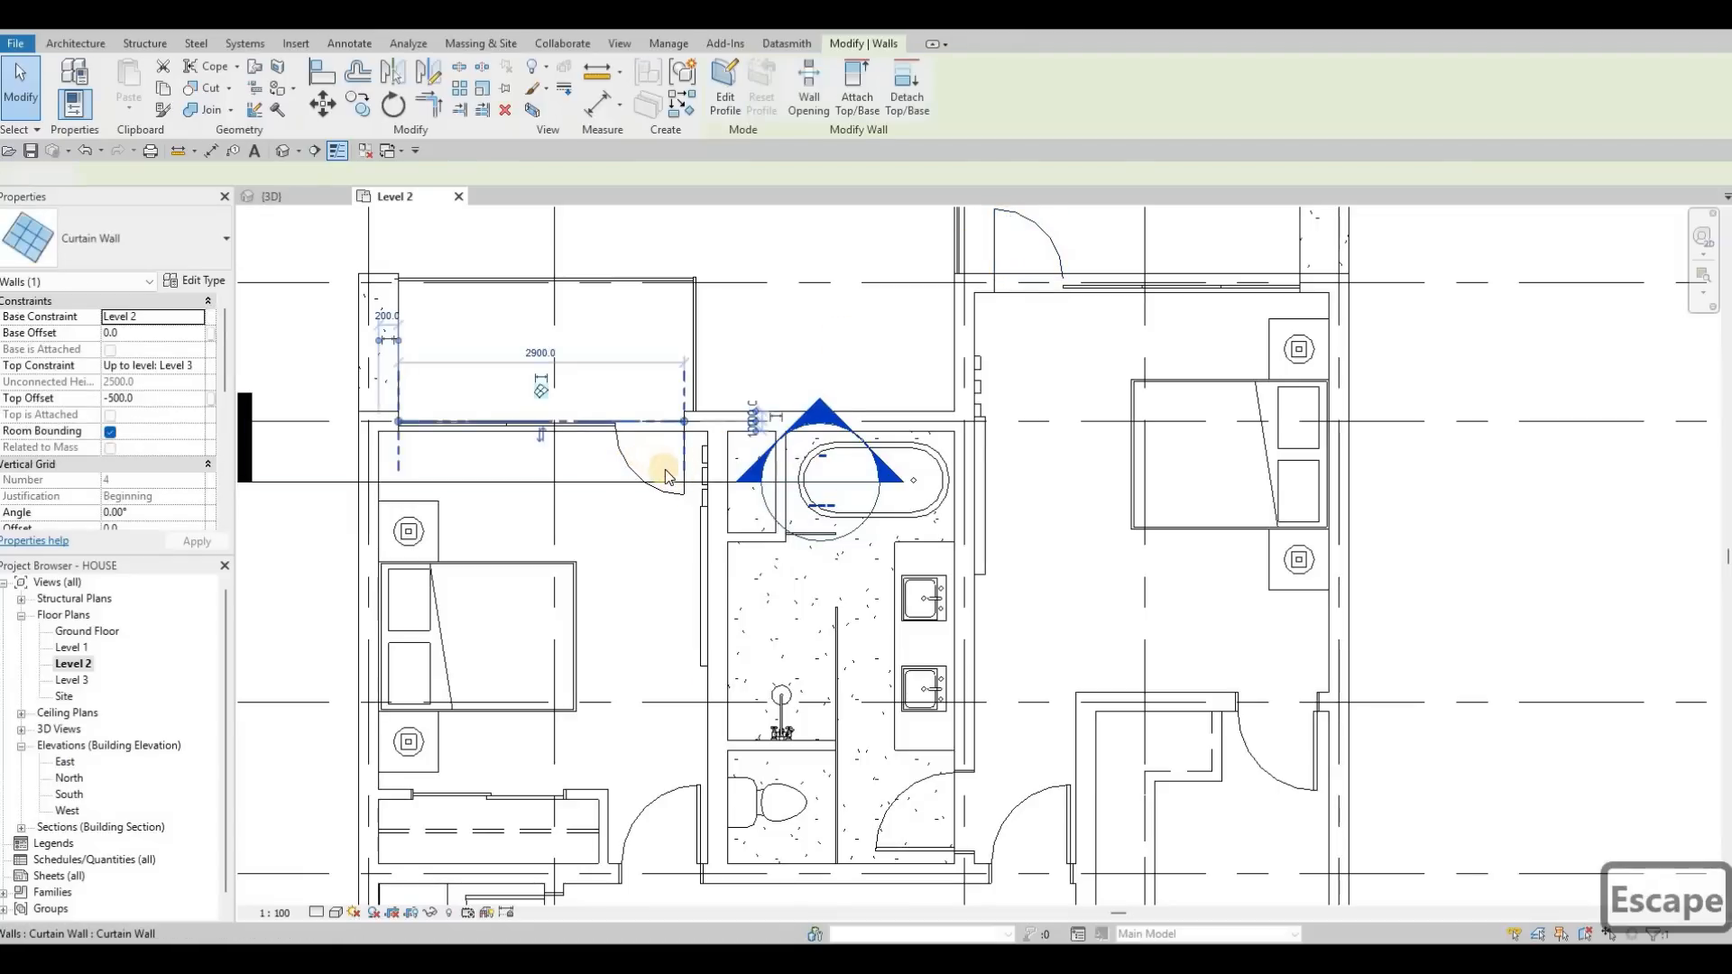
{"action": "left_click", "coordinate": [665, 479]}
{"action": "left_click", "coordinate": [668, 479]}
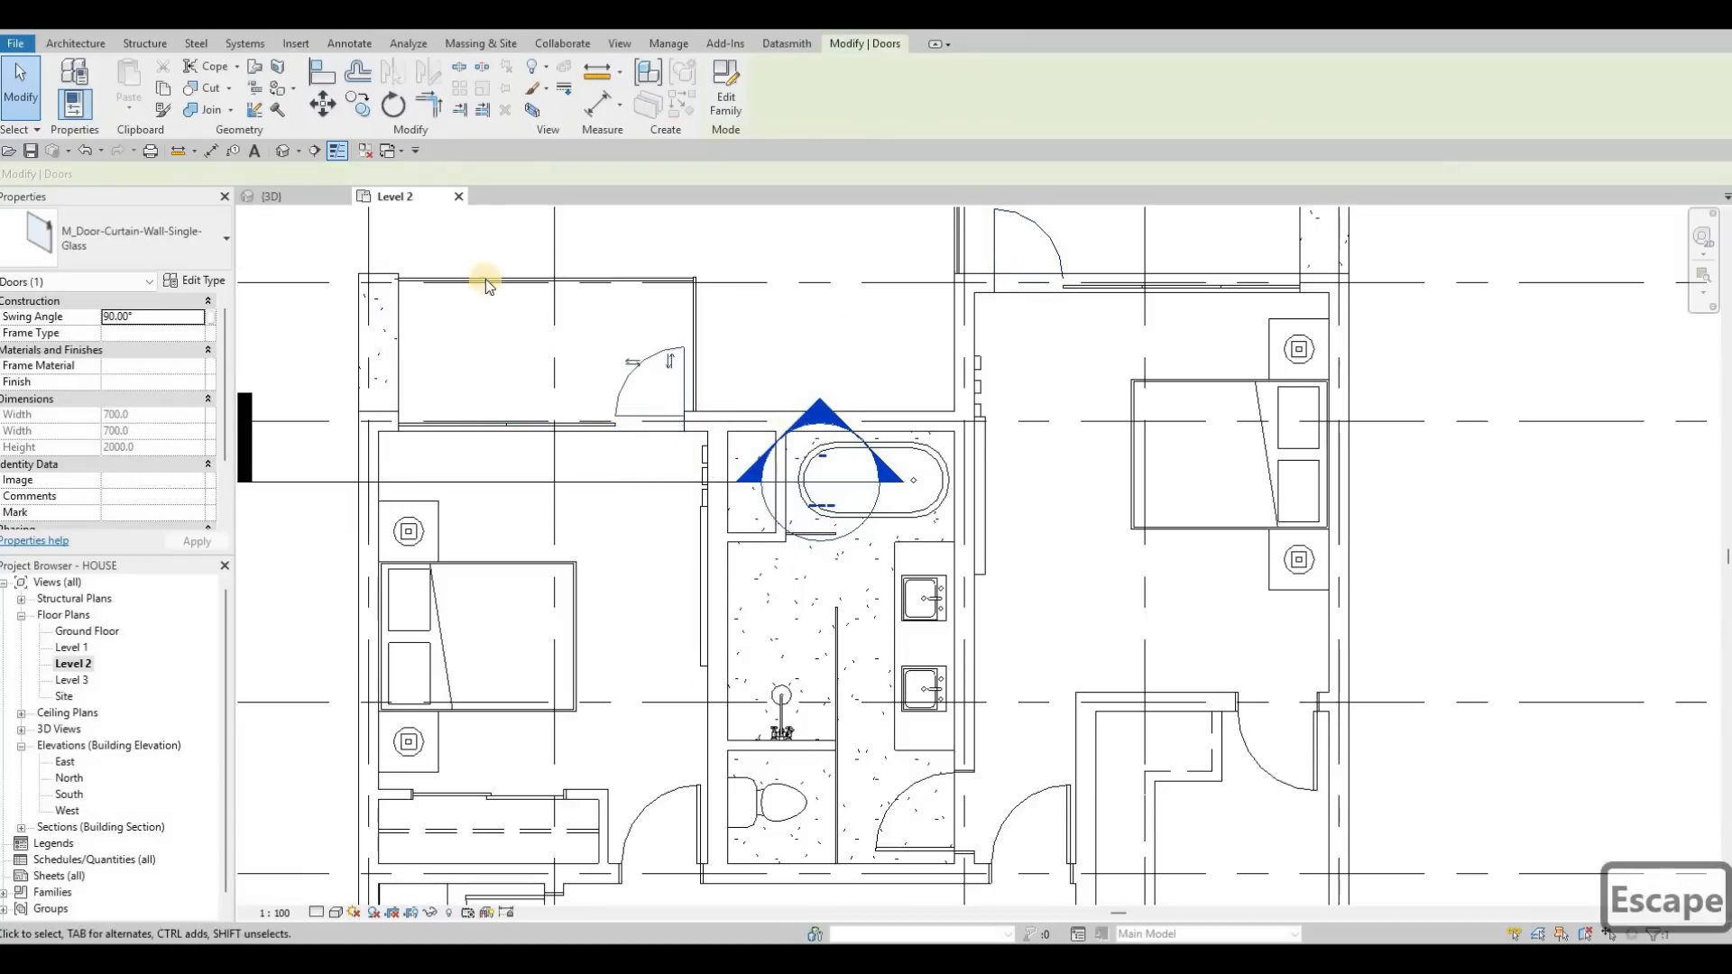
{"action": "scroll", "coordinate": [707, 414], "scroll_direction": "down", "scroll_amount": 5}
{"action": "key", "text": "Escape"}
{"action": "key", "text": "Escape"}
Examine the front bedroom's glass door and balcony in the 3D view from several angles.
{"action": "scroll", "coordinate": [796, 515], "scroll_direction": "up", "scroll_amount": 2}
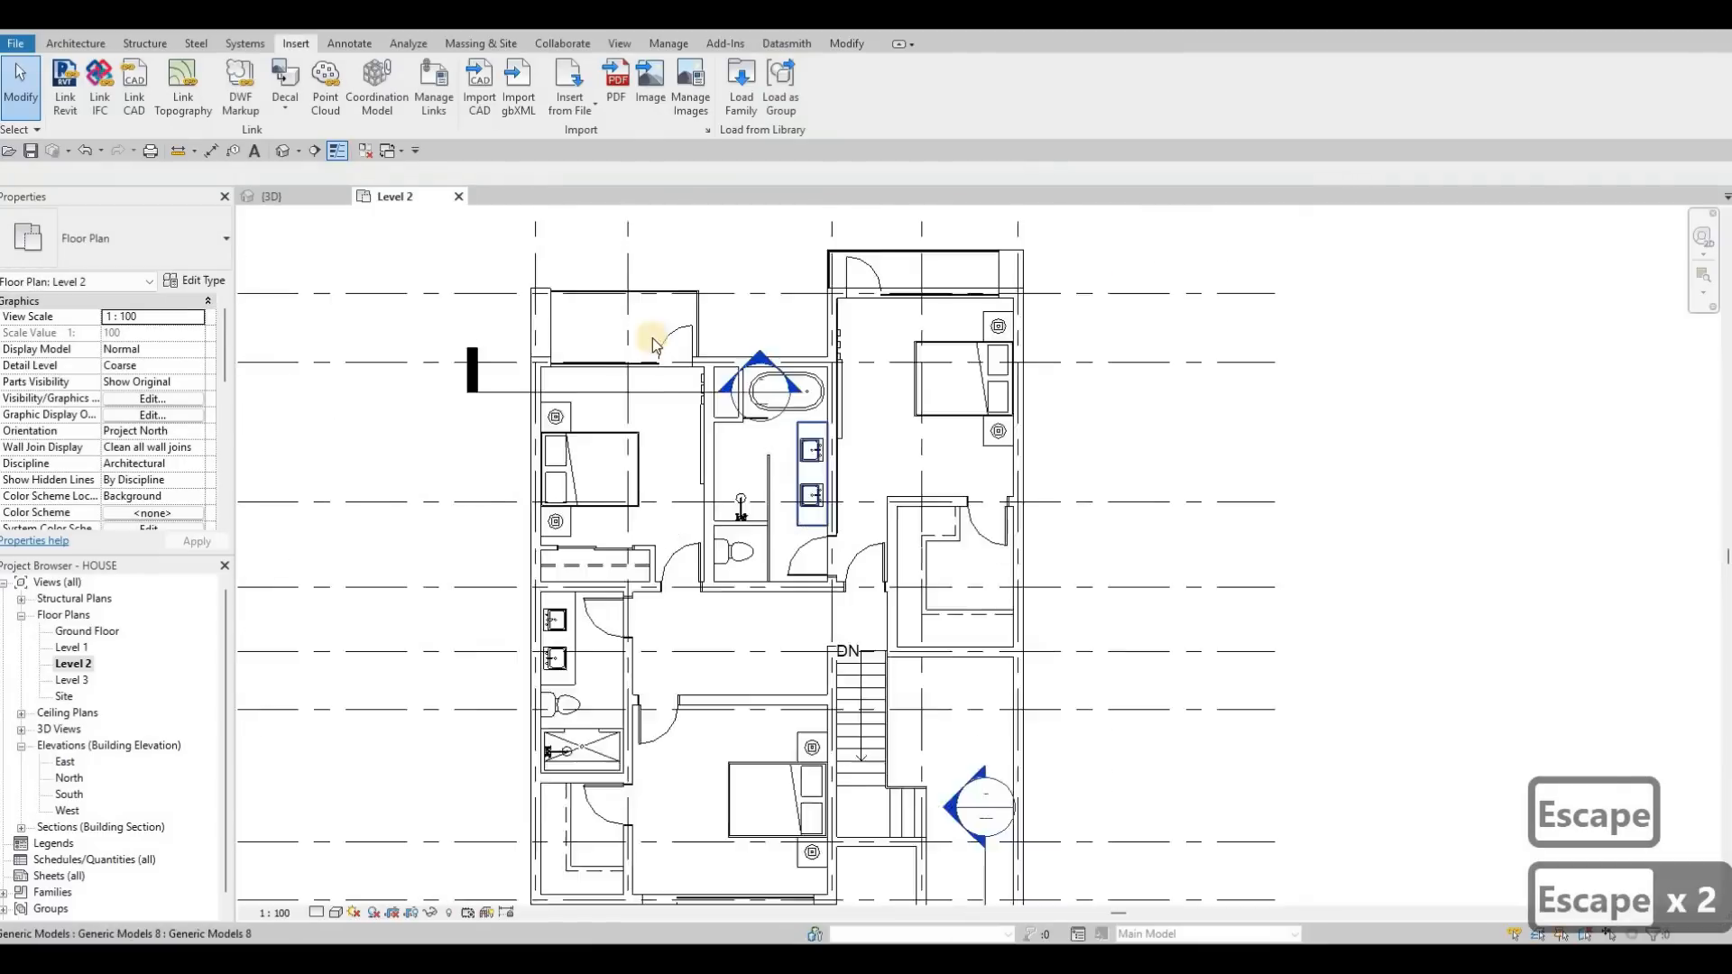
{"action": "scroll", "coordinate": [659, 415], "scroll_direction": "up", "scroll_amount": 1}
{"action": "middle_click_drag", "start_coordinate": [660, 416], "coordinate": [805, 371]}
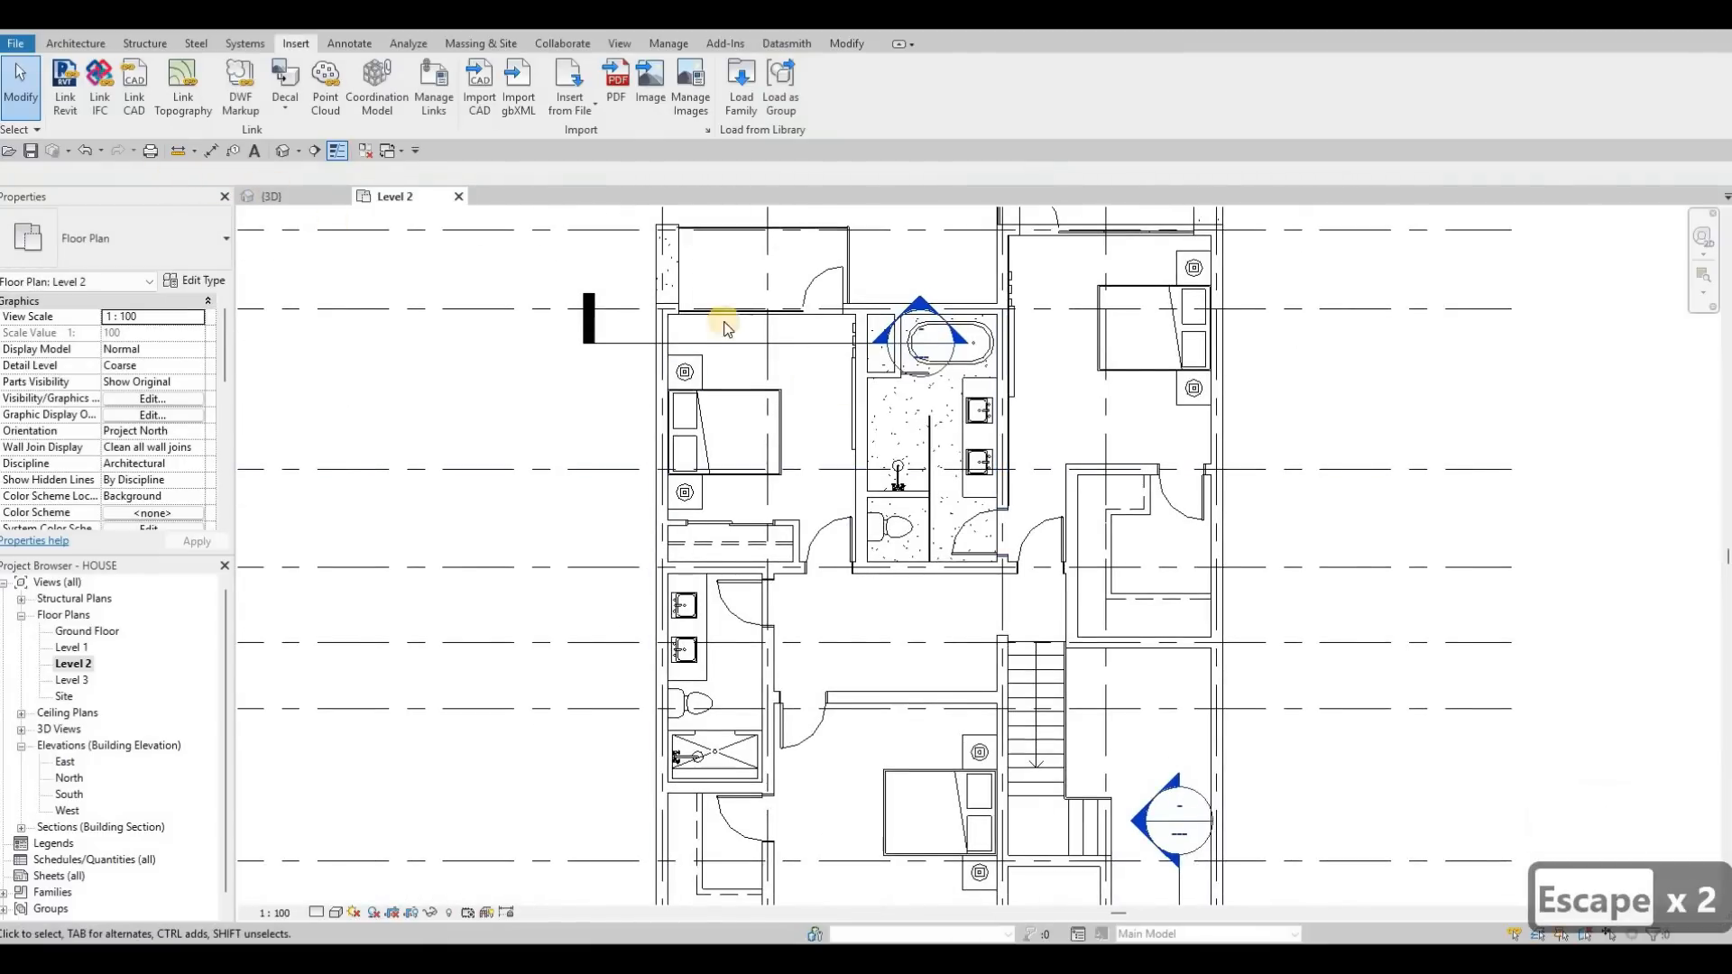
{"action": "middle_click_drag", "start_coordinate": [841, 385], "coordinate": [479, 432], "text": "shift"}
{"action": "key", "text": "Escape"}
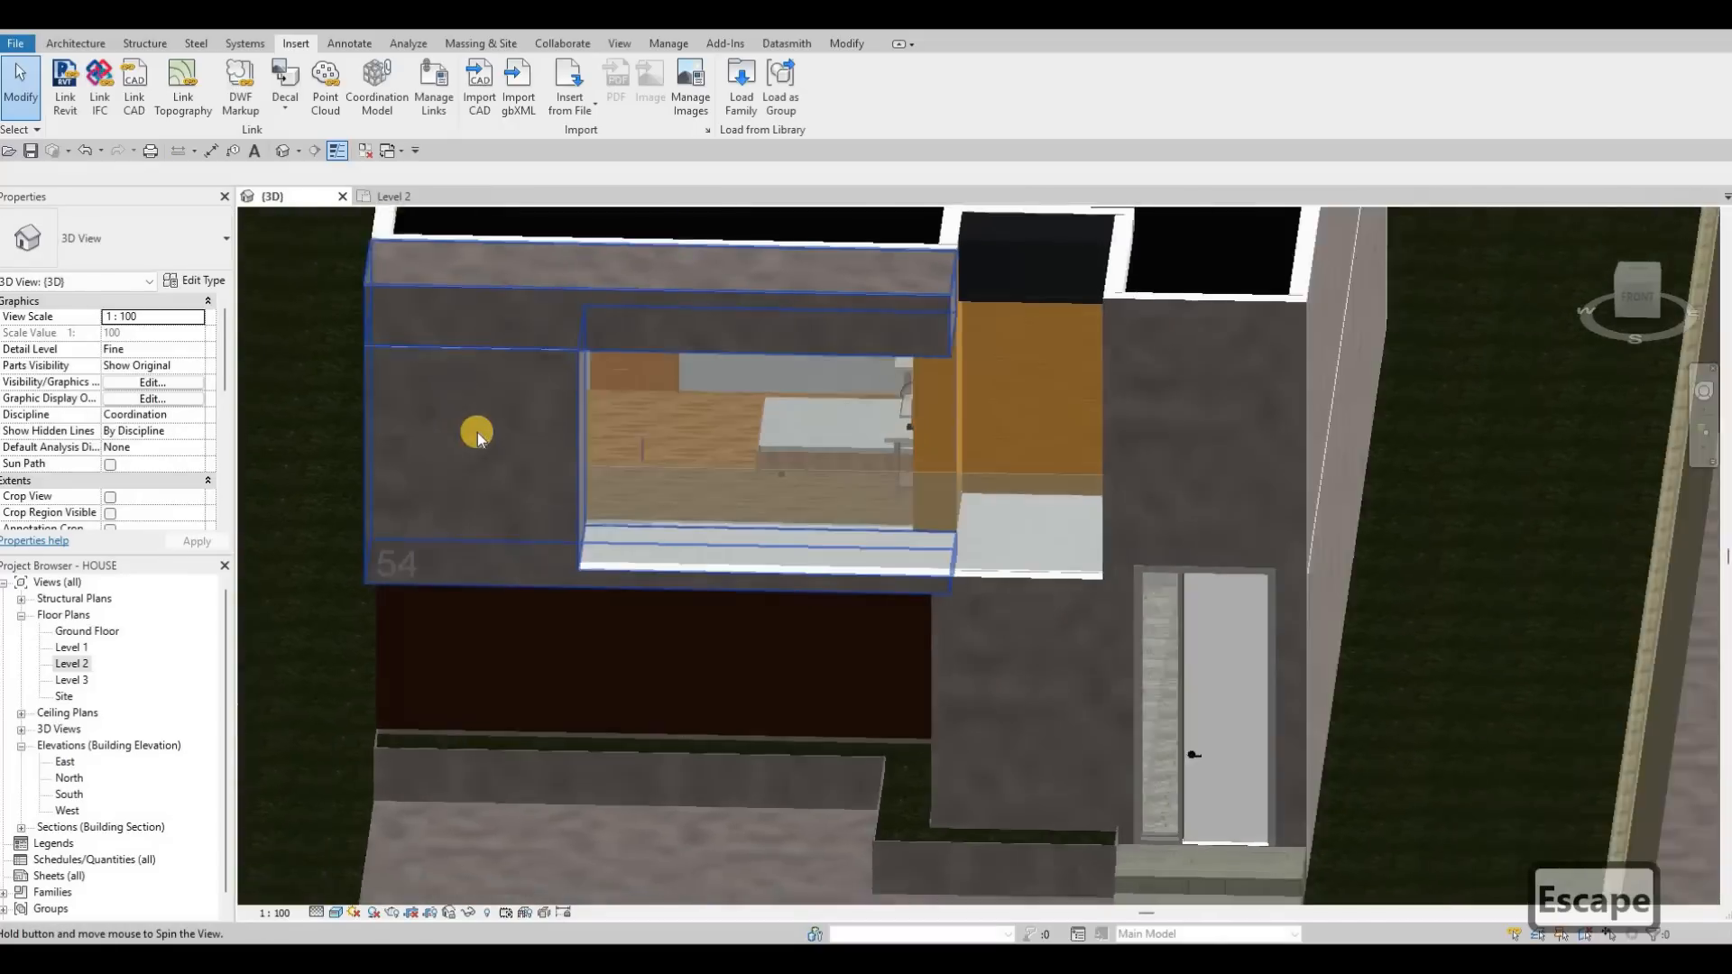
{"action": "scroll", "coordinate": [481, 426], "scroll_direction": "up", "scroll_amount": 2}
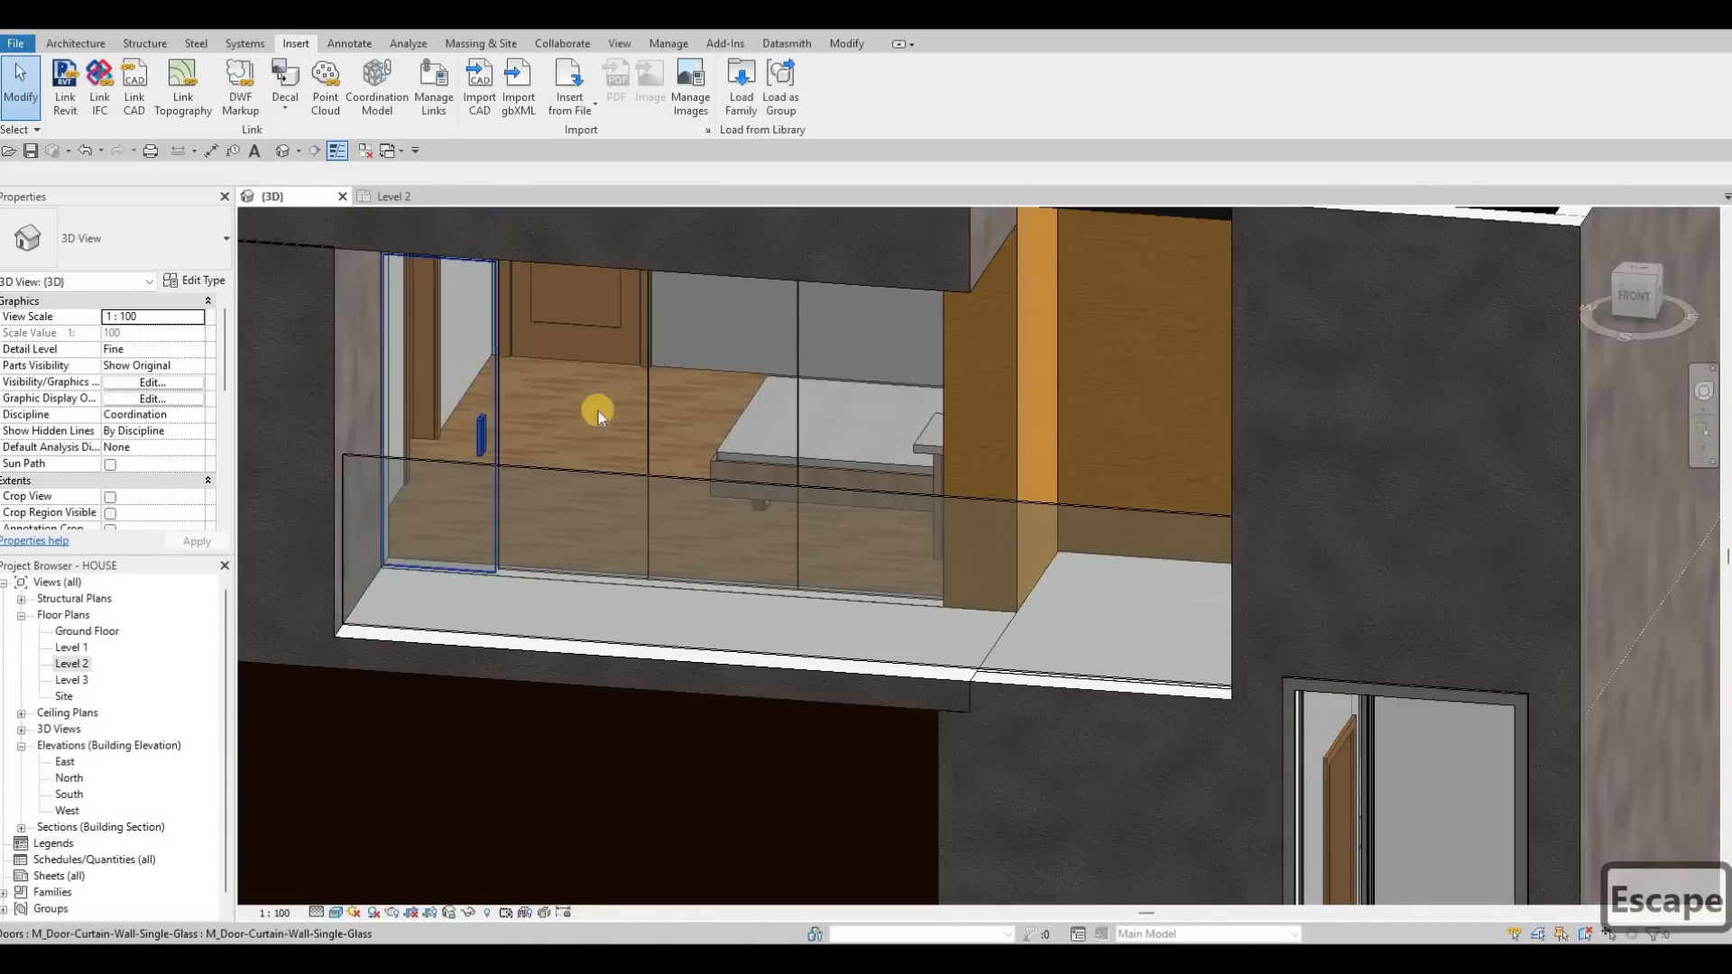
{"action": "middle_click_drag", "start_coordinate": [449, 536], "coordinate": [540, 512]}
{"action": "scroll", "coordinate": [550, 492], "scroll_direction": "down", "scroll_amount": 3}
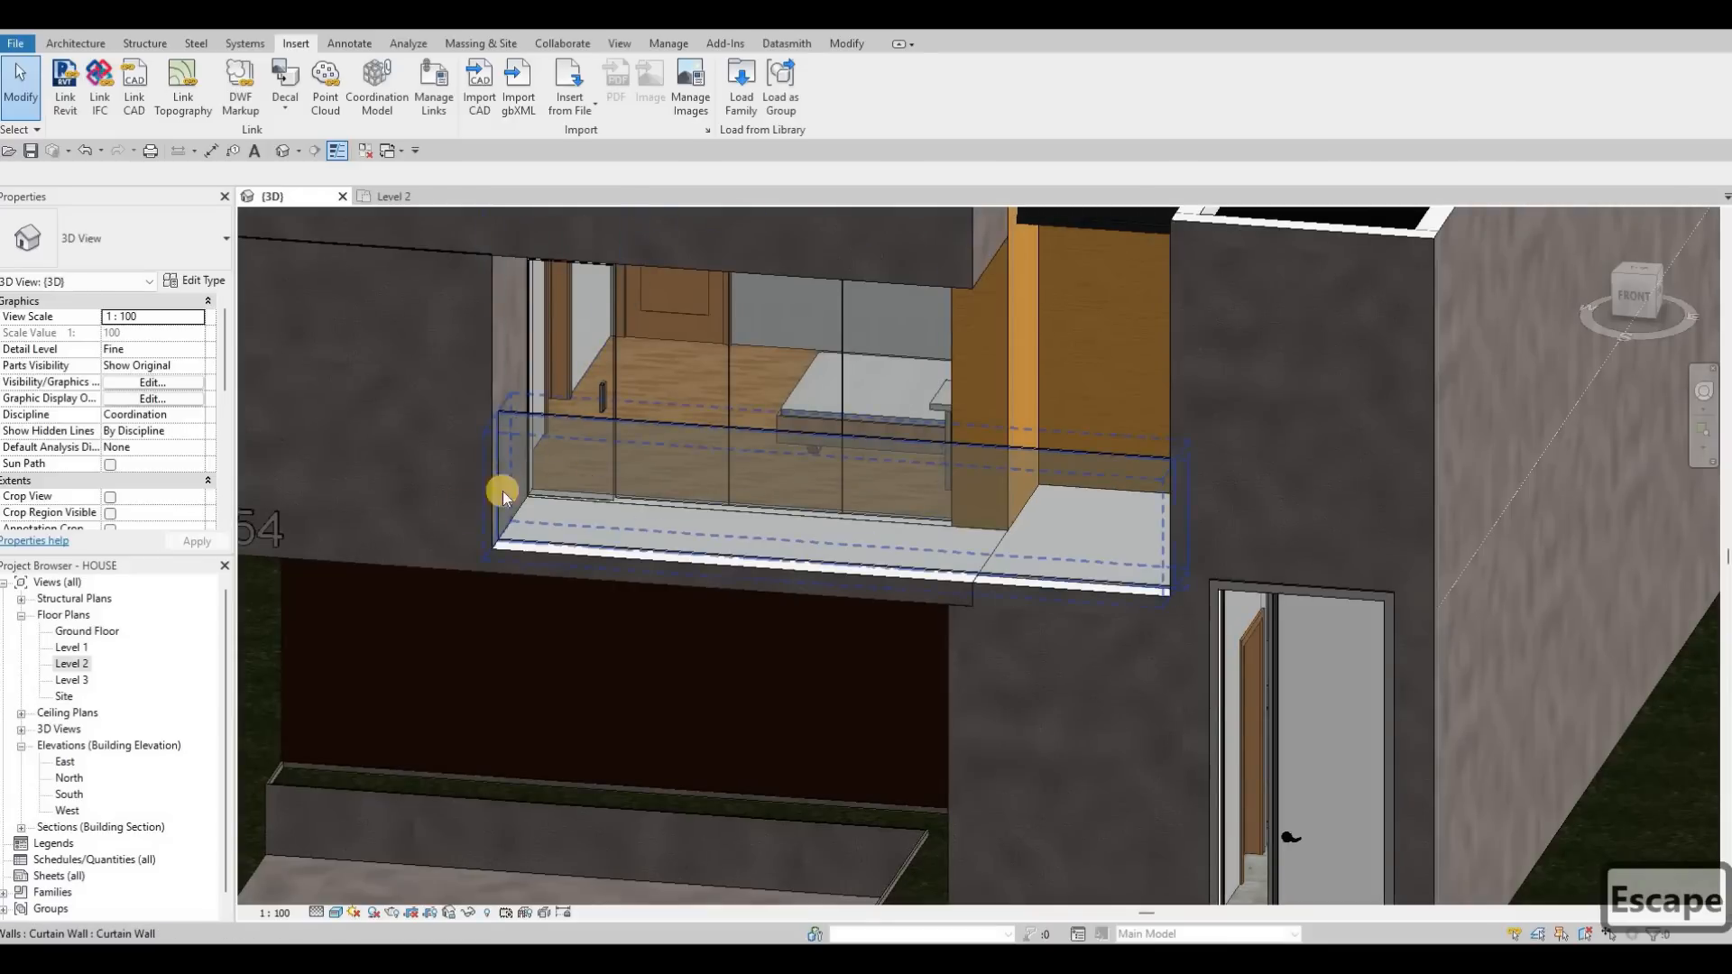
{"action": "scroll", "coordinate": [817, 406], "scroll_direction": "down", "scroll_amount": 3}
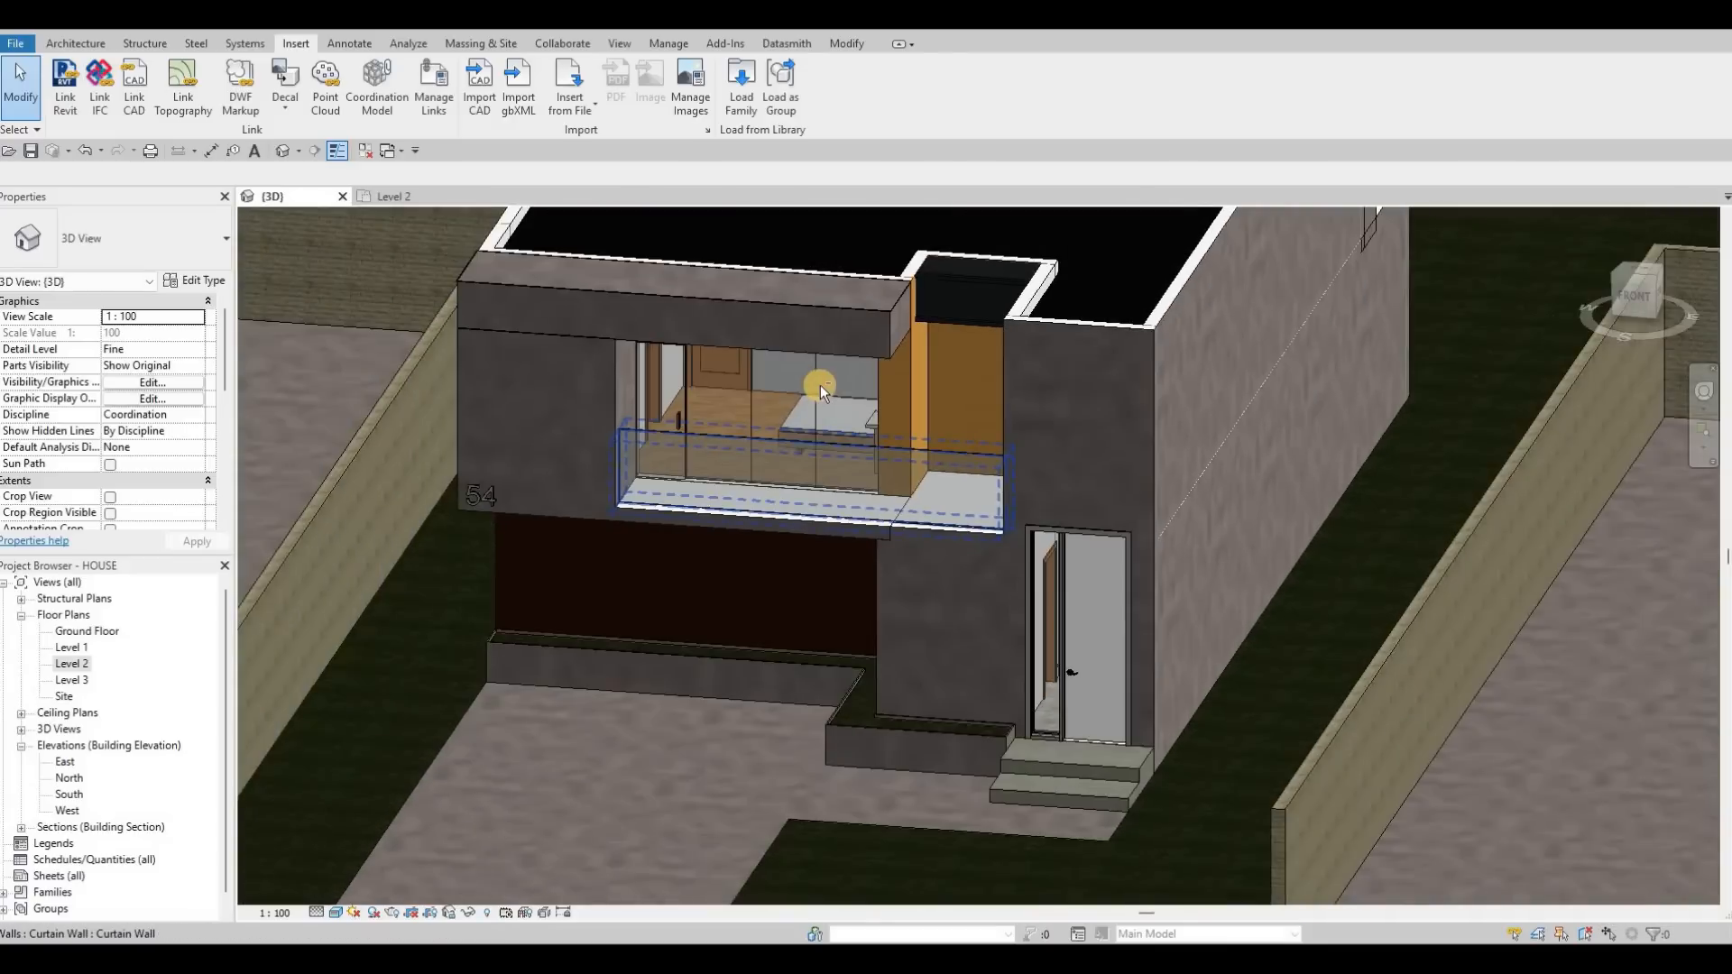
{"action": "middle_click_drag", "start_coordinate": [855, 466], "coordinate": [1146, 329], "text": "shift"}
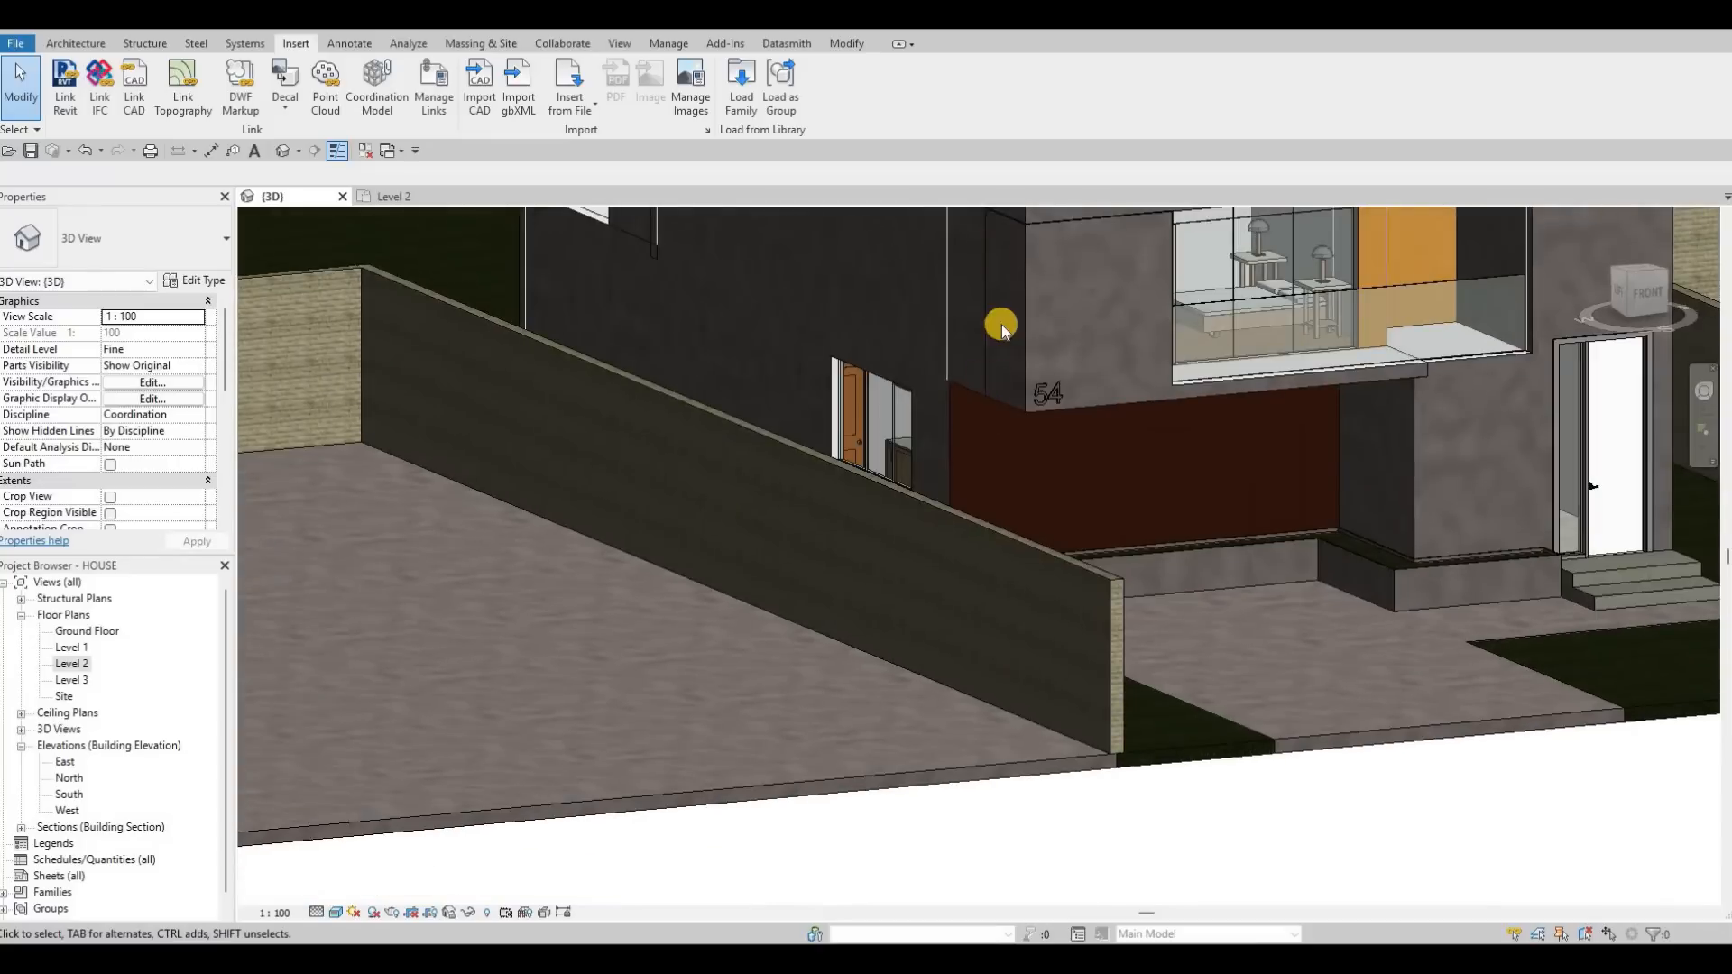
{"action": "middle_click_drag", "start_coordinate": [1164, 239], "coordinate": [986, 375]}
{"action": "middle_click_drag", "start_coordinate": [1023, 300], "coordinate": [987, 317]}
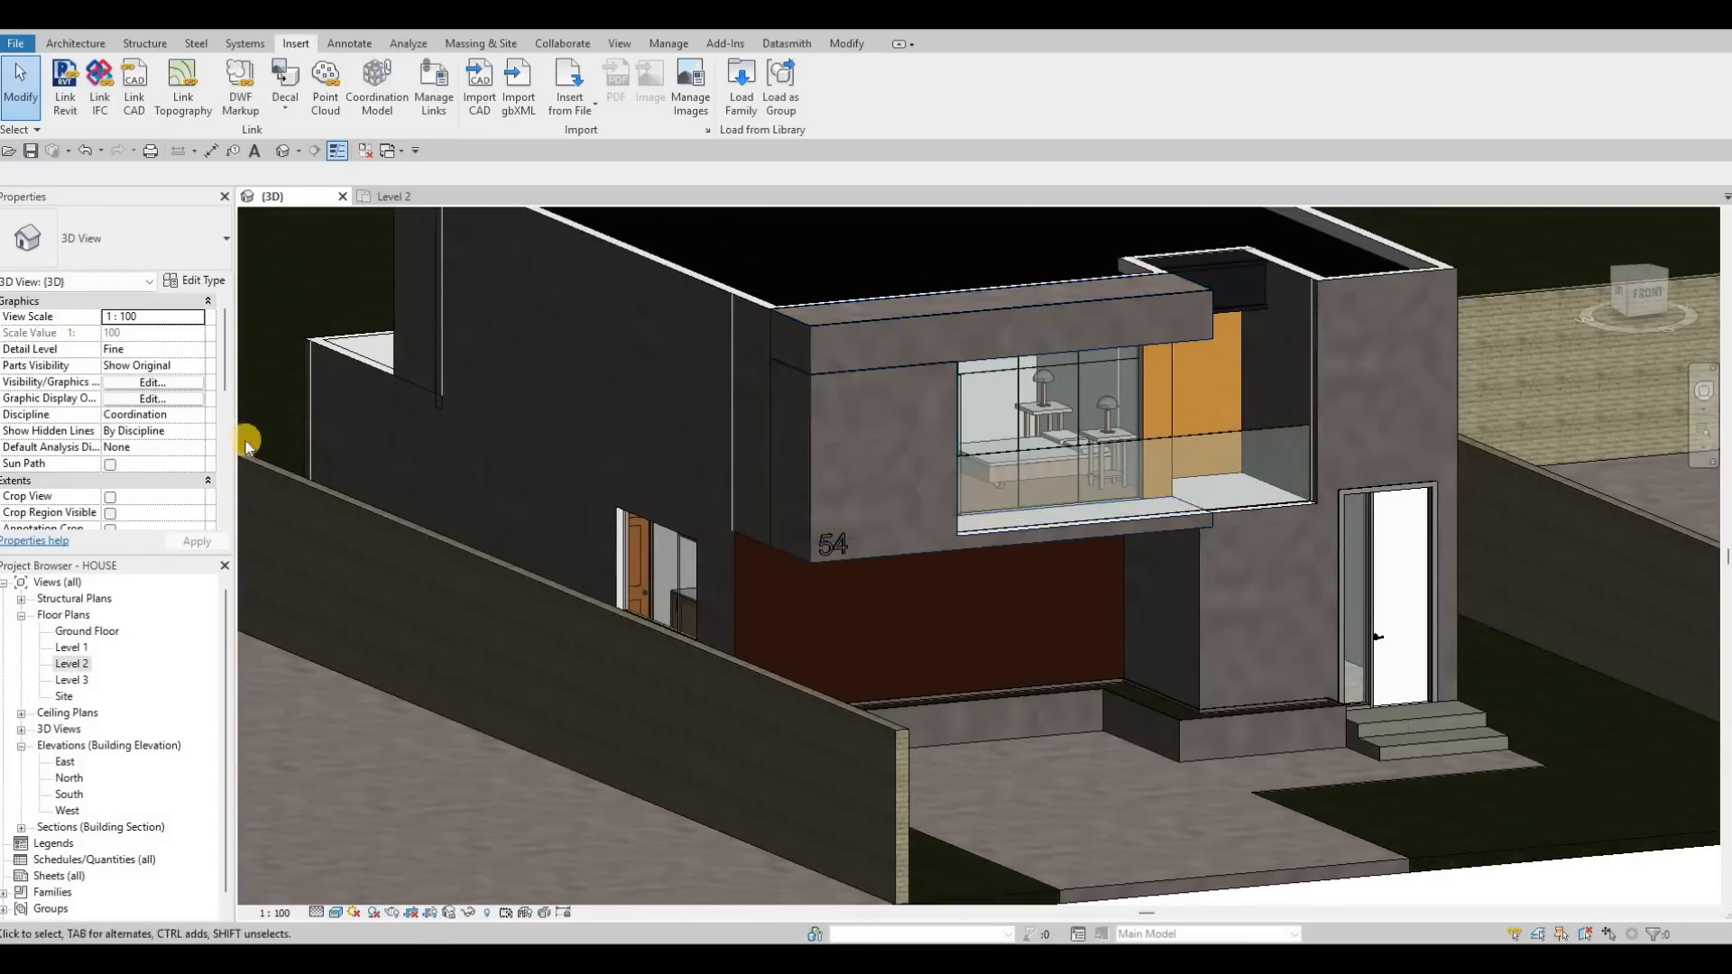
Open the Level 3 floor plan and start in-place editing of the front balcony's generic model frame.
{"action": "double_click", "coordinate": [72, 664]}
{"action": "scroll", "coordinate": [893, 441], "scroll_direction": "down", "scroll_amount": 1}
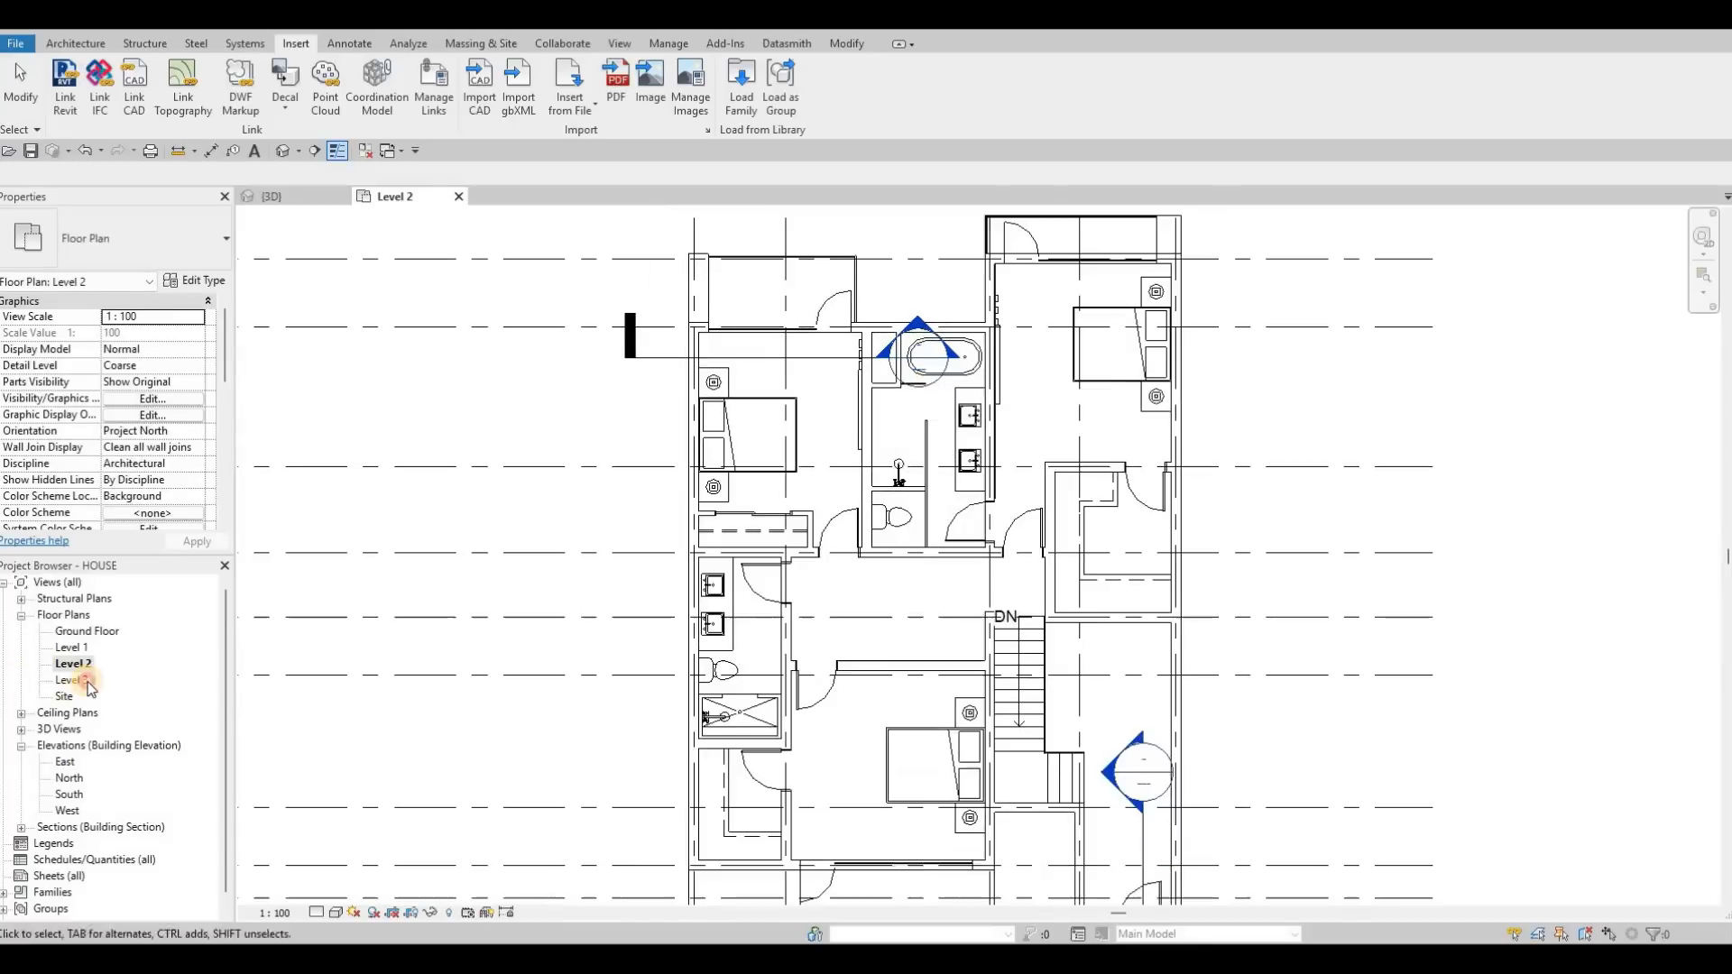
{"action": "double_click", "coordinate": [72, 680]}
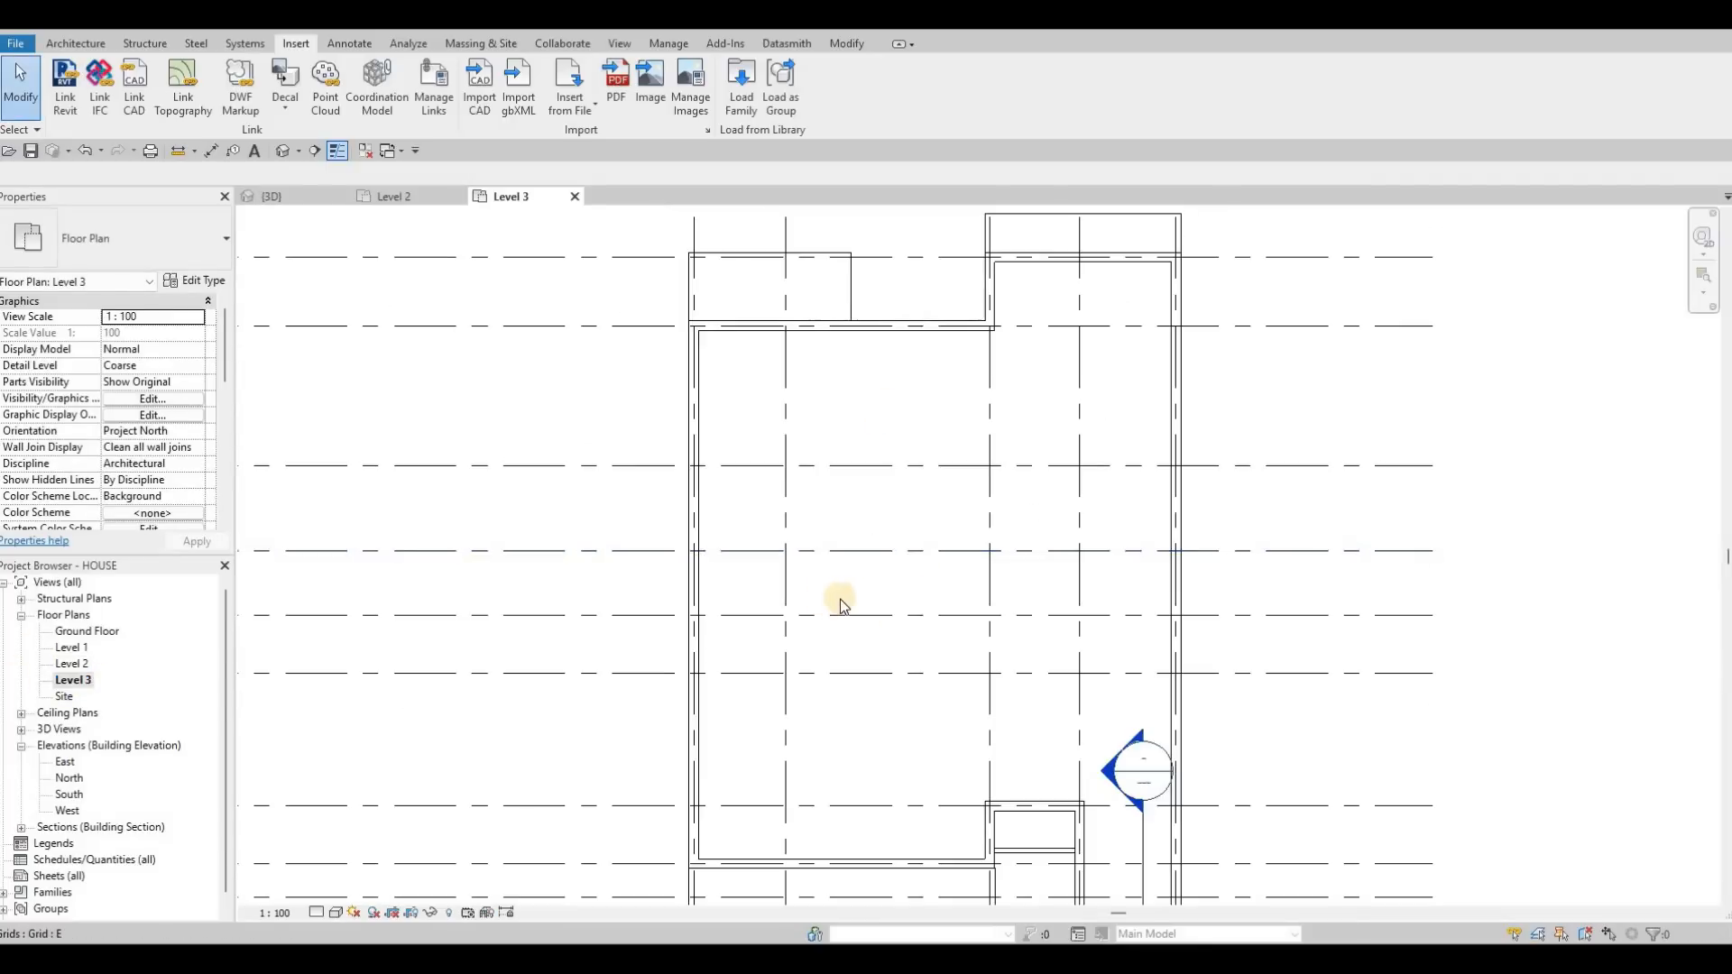
{"action": "scroll", "coordinate": [841, 599], "scroll_direction": "down", "scroll_amount": 1}
{"action": "middle_click_drag", "start_coordinate": [778, 779], "coordinate": [792, 608]}
{"action": "scroll", "coordinate": [793, 608], "scroll_direction": "down", "scroll_amount": 1}
{"action": "middle_click_drag", "start_coordinate": [781, 697], "coordinate": [792, 603]}
{"action": "scroll", "coordinate": [792, 602], "scroll_direction": "up", "scroll_amount": 1}
{"action": "left_click", "coordinate": [792, 597]}
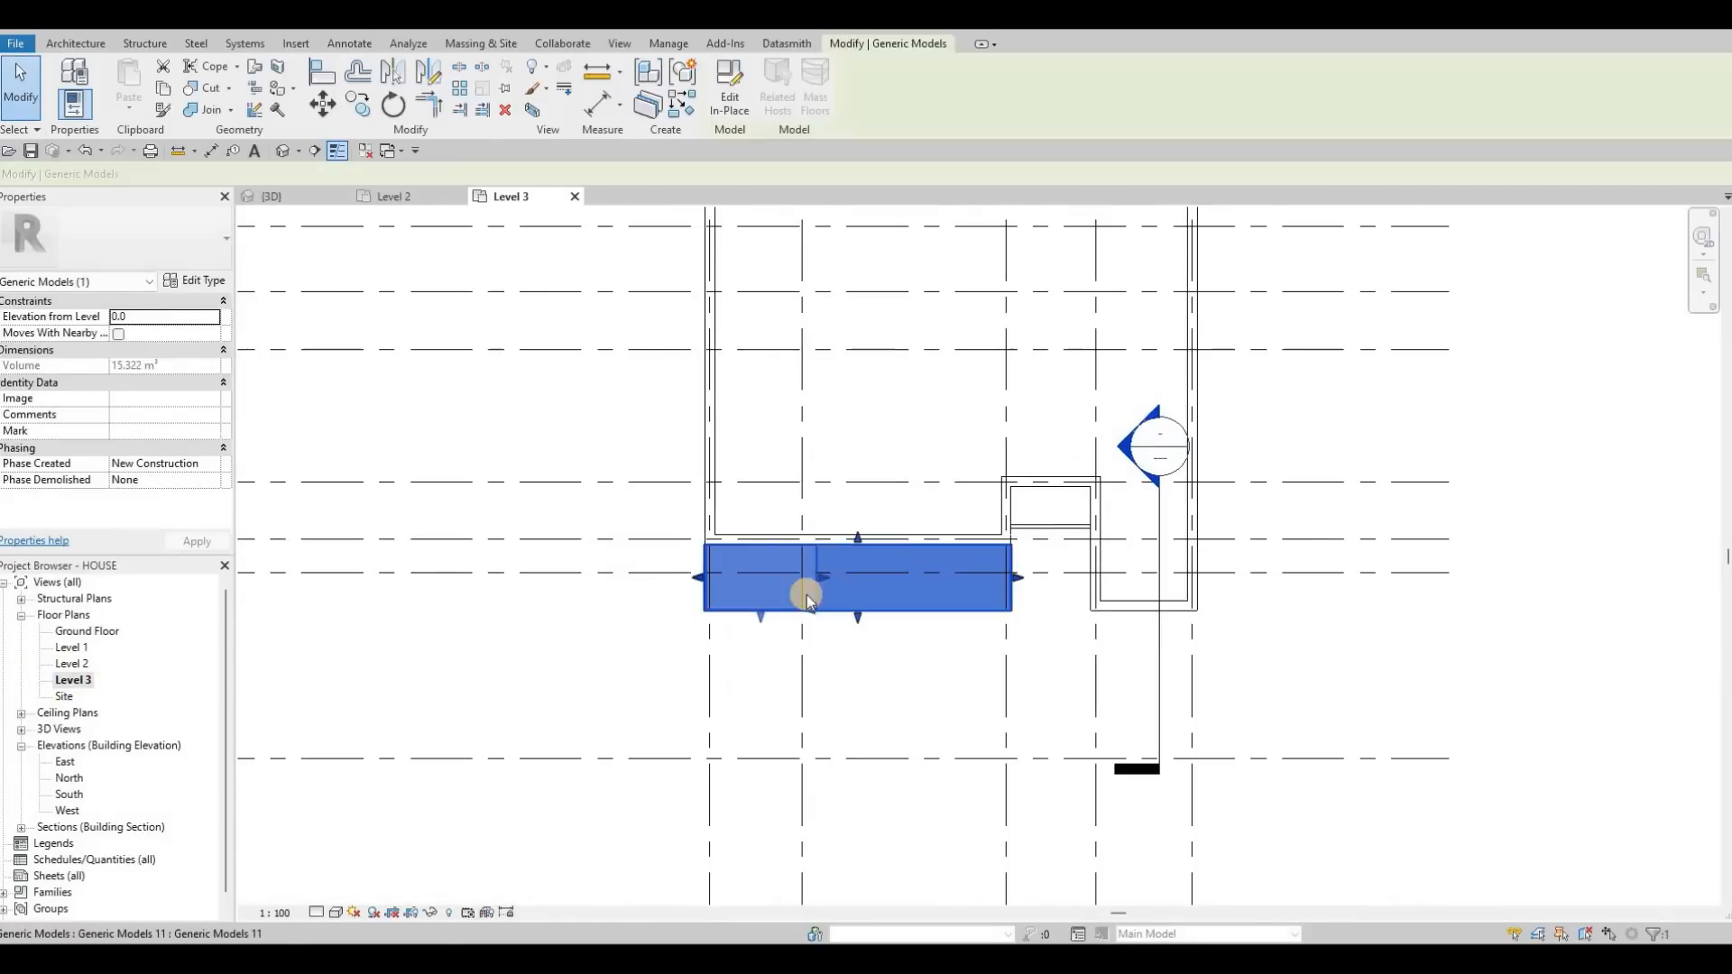
{"action": "key", "text": "F1"}
{"action": "key", "text": "F1"}
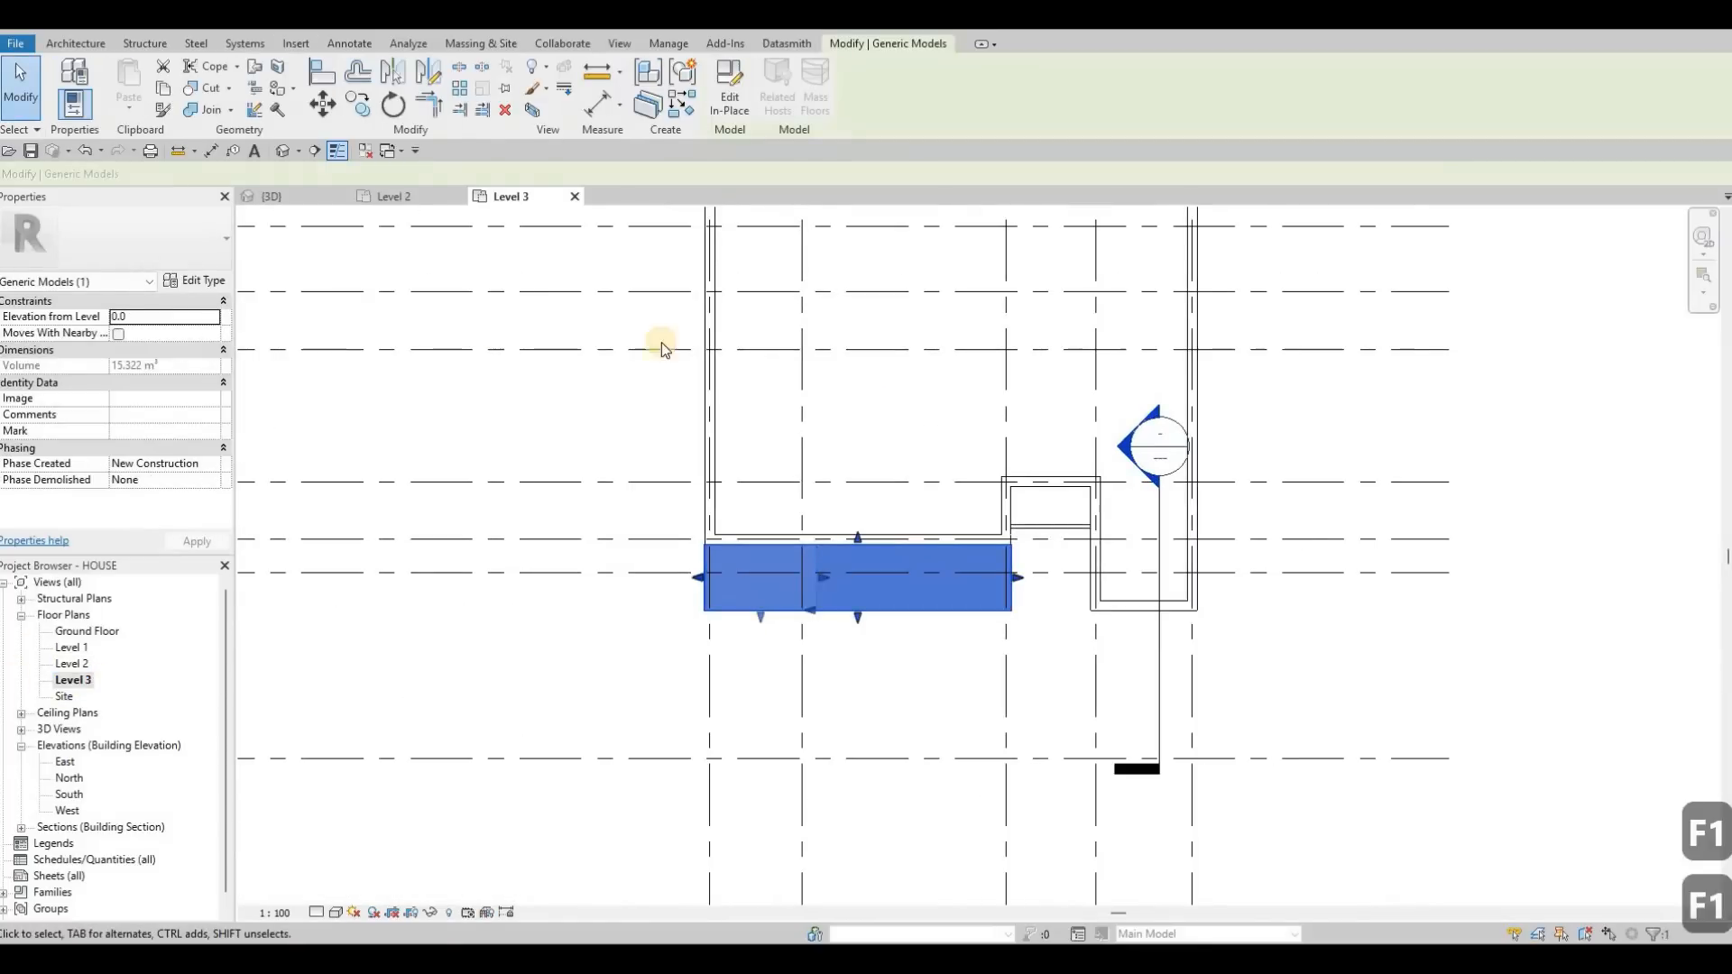
{"action": "left_click", "coordinate": [721, 106]}
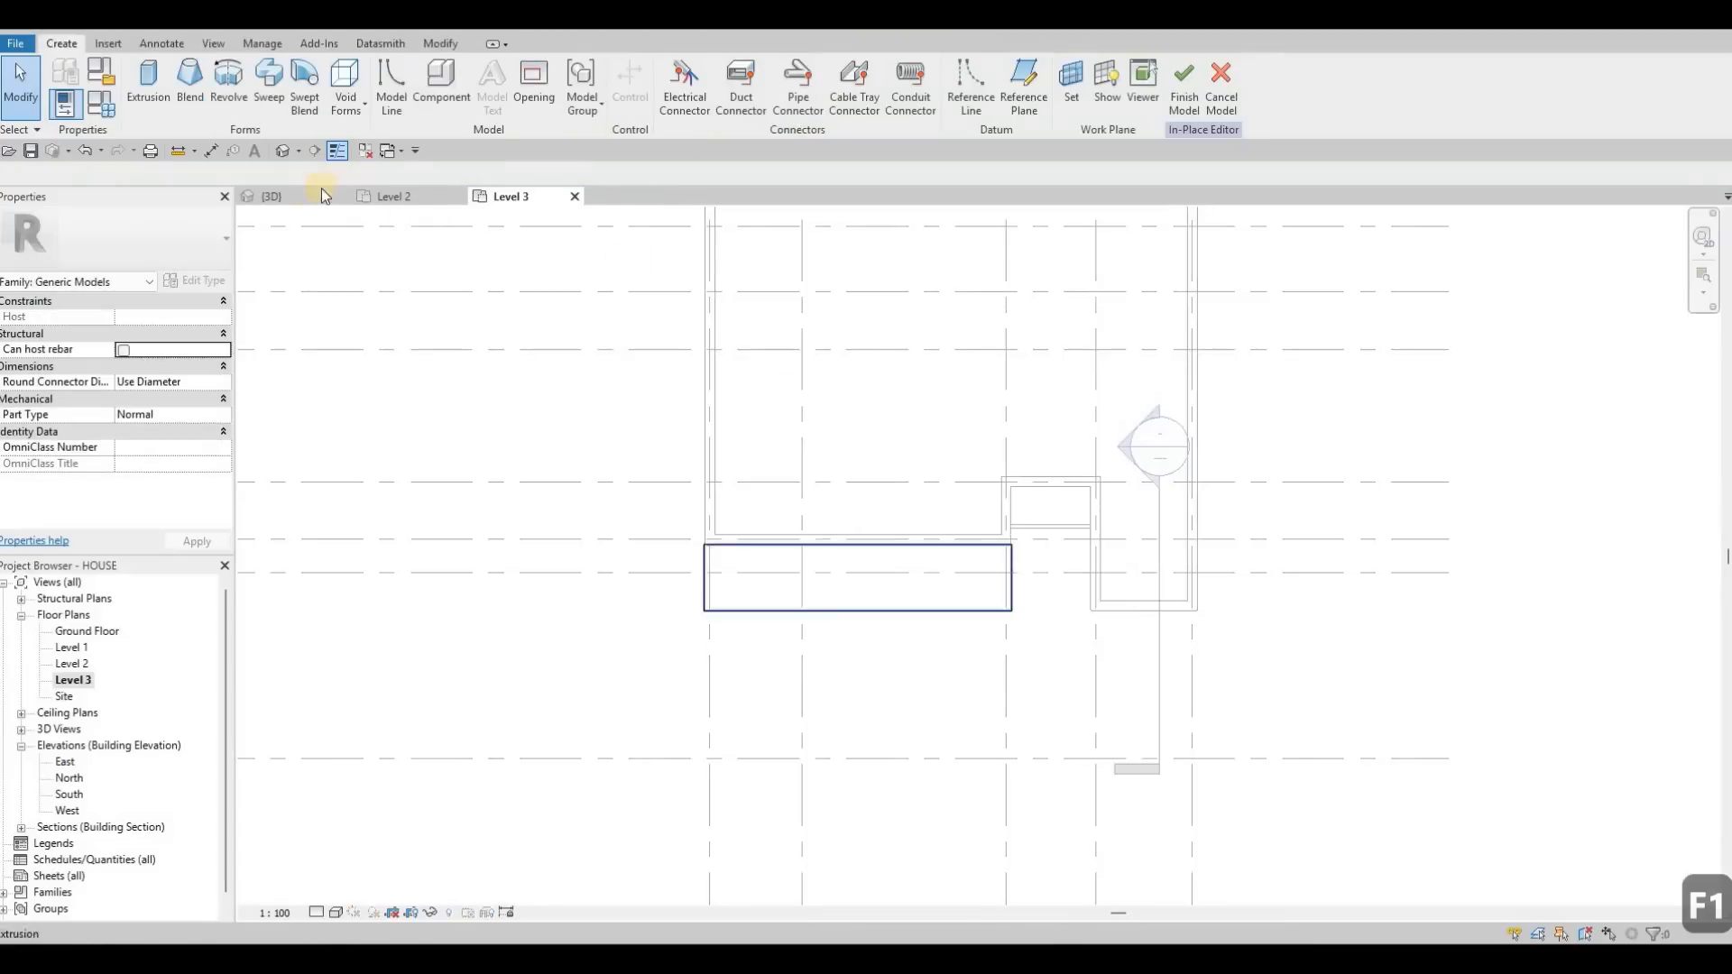
Check the material of the front balcony's projecting frame extrusion in the 3D view.
{"action": "left_click", "coordinate": [754, 372]}
{"action": "key", "text": "F1"}
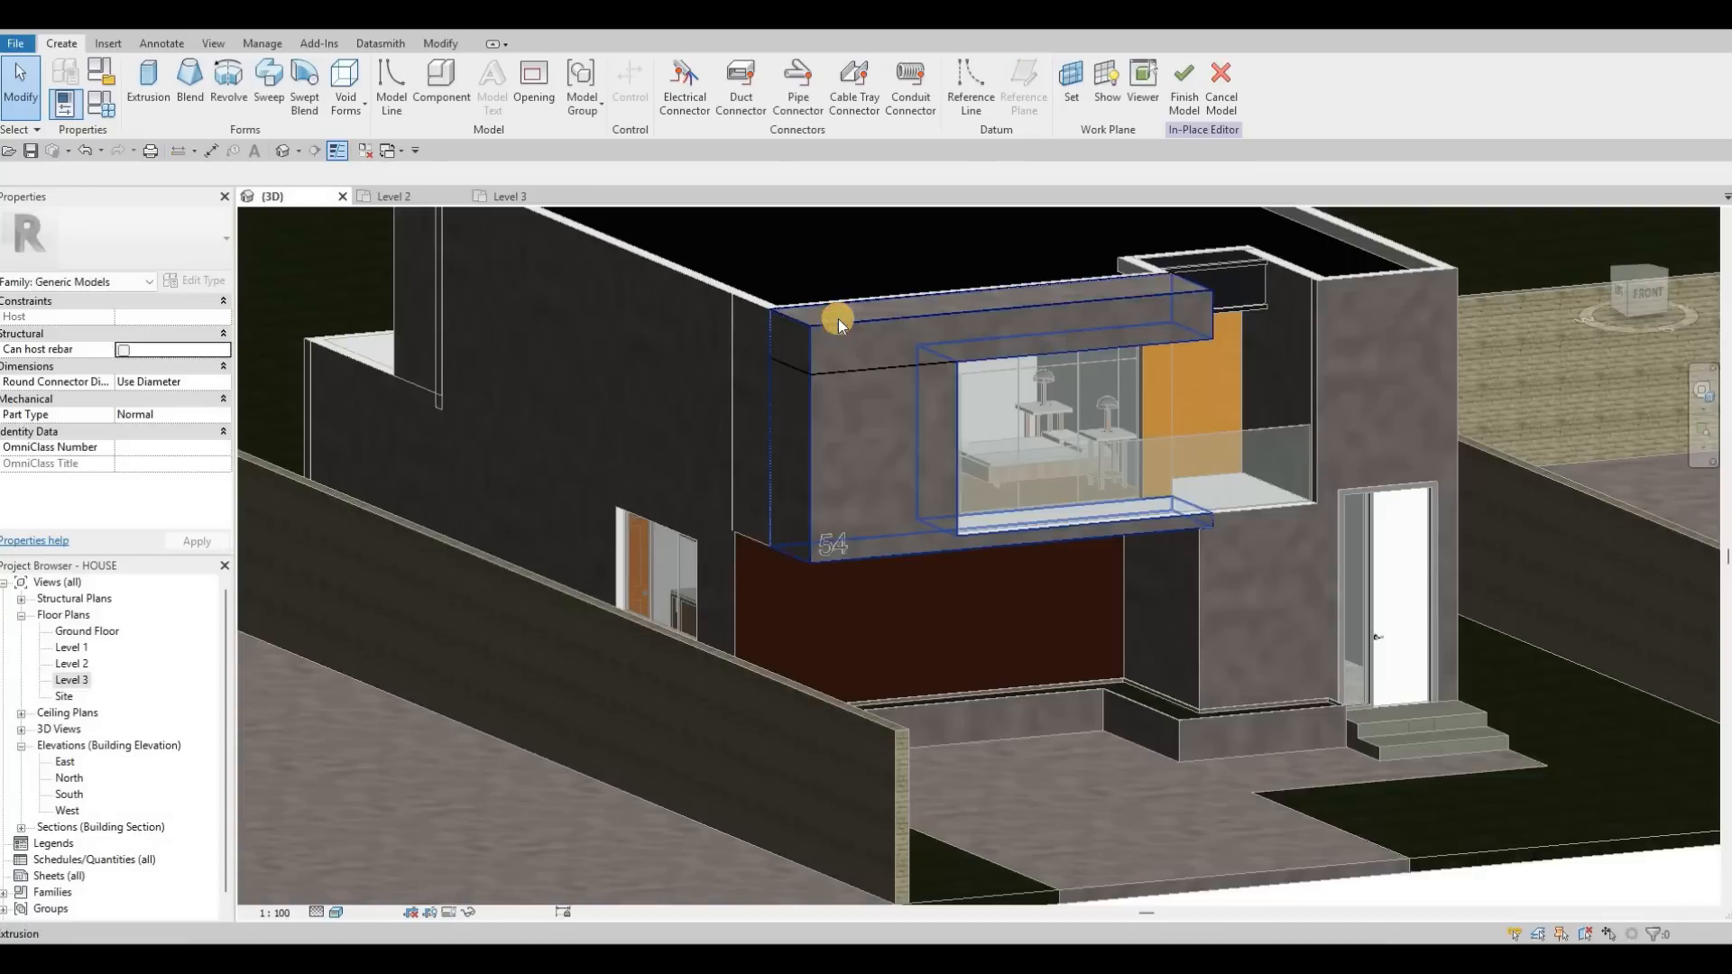
{"action": "left_click", "coordinate": [765, 360]}
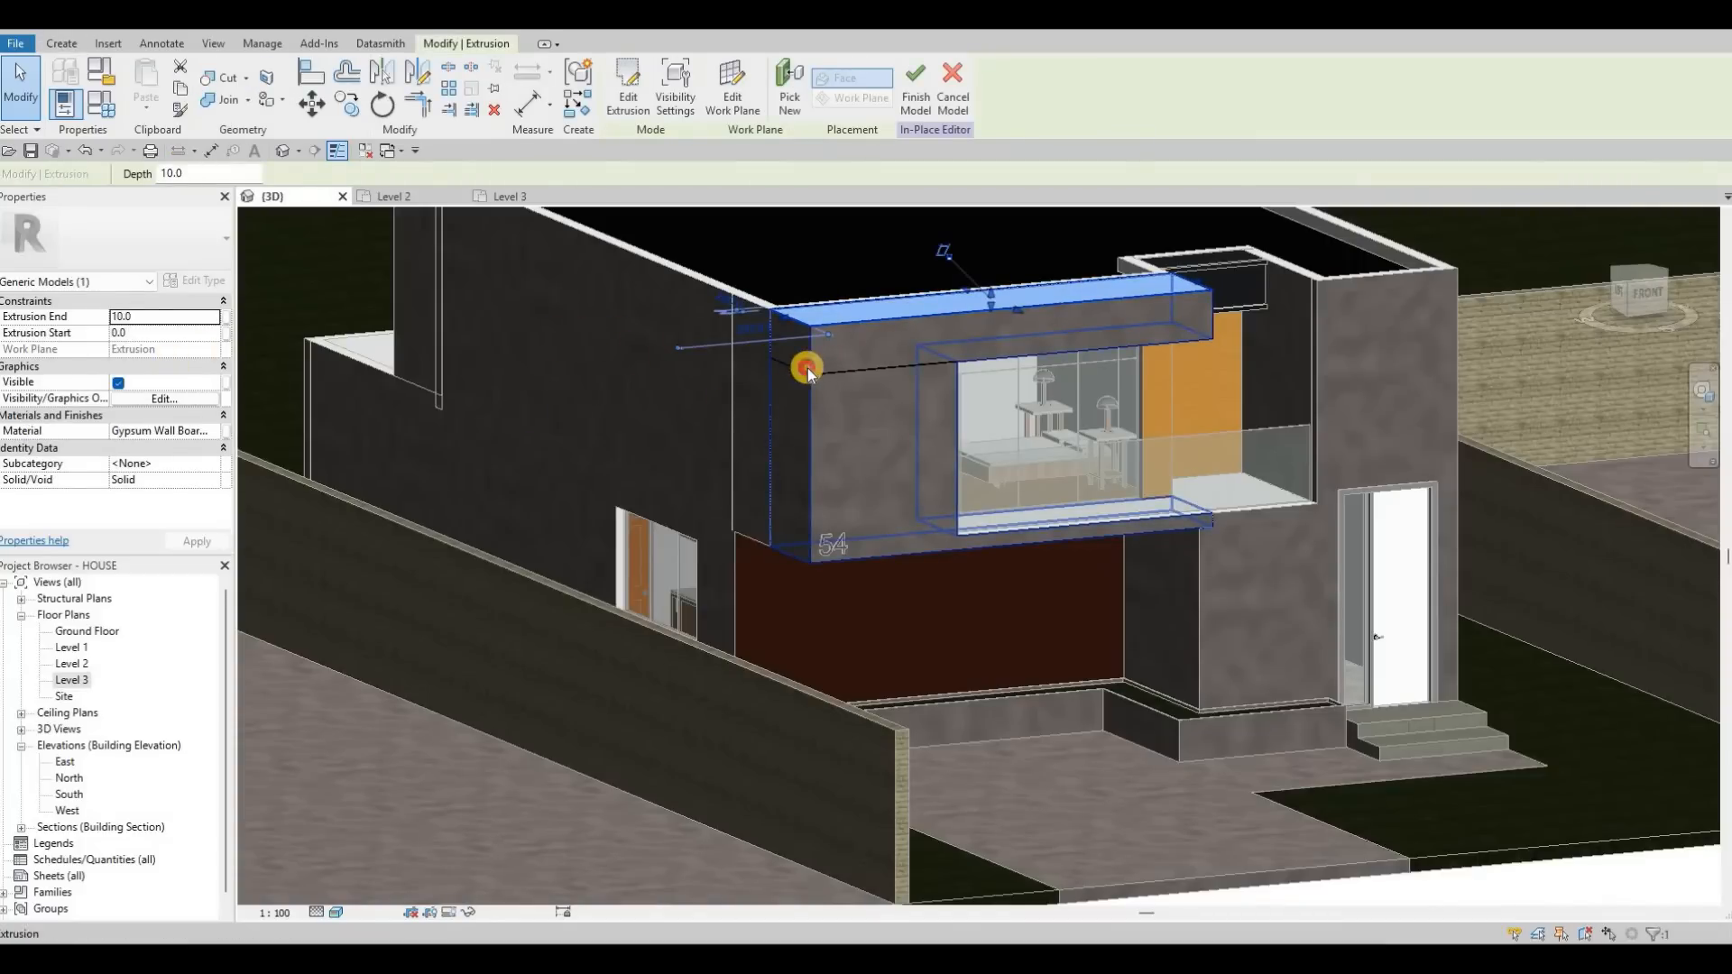
{"action": "key", "text": "Escape"}
{"action": "left_click", "coordinate": [213, 430]}
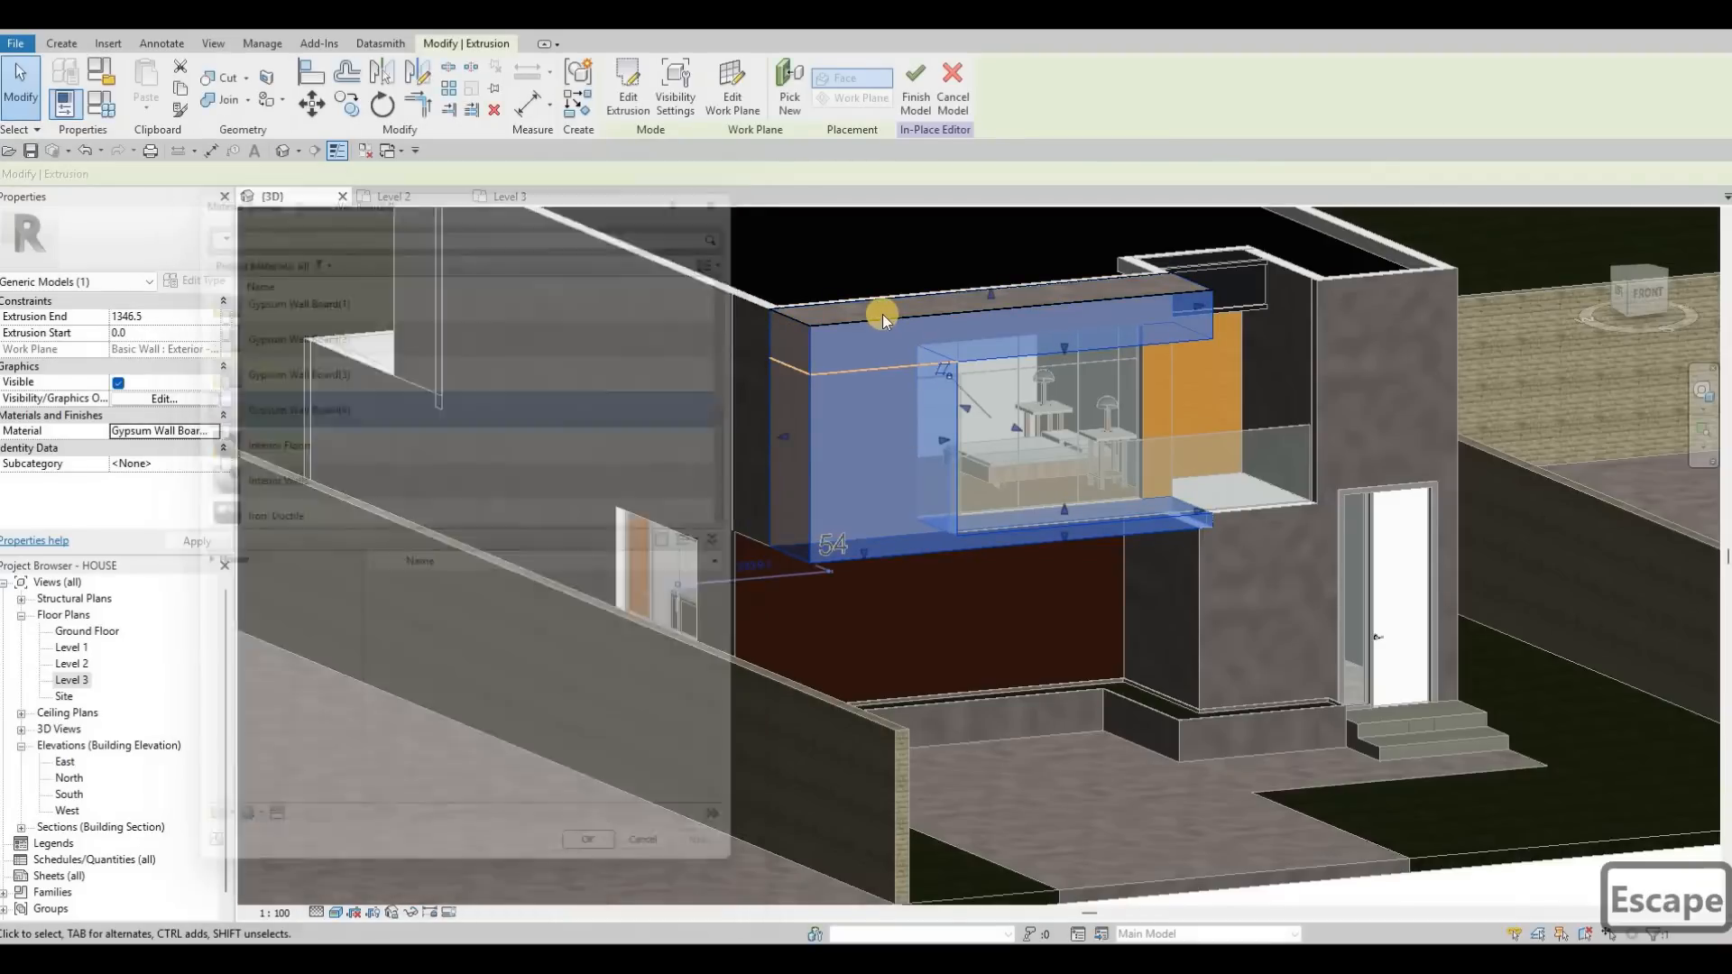
{"action": "key", "text": "Escape"}
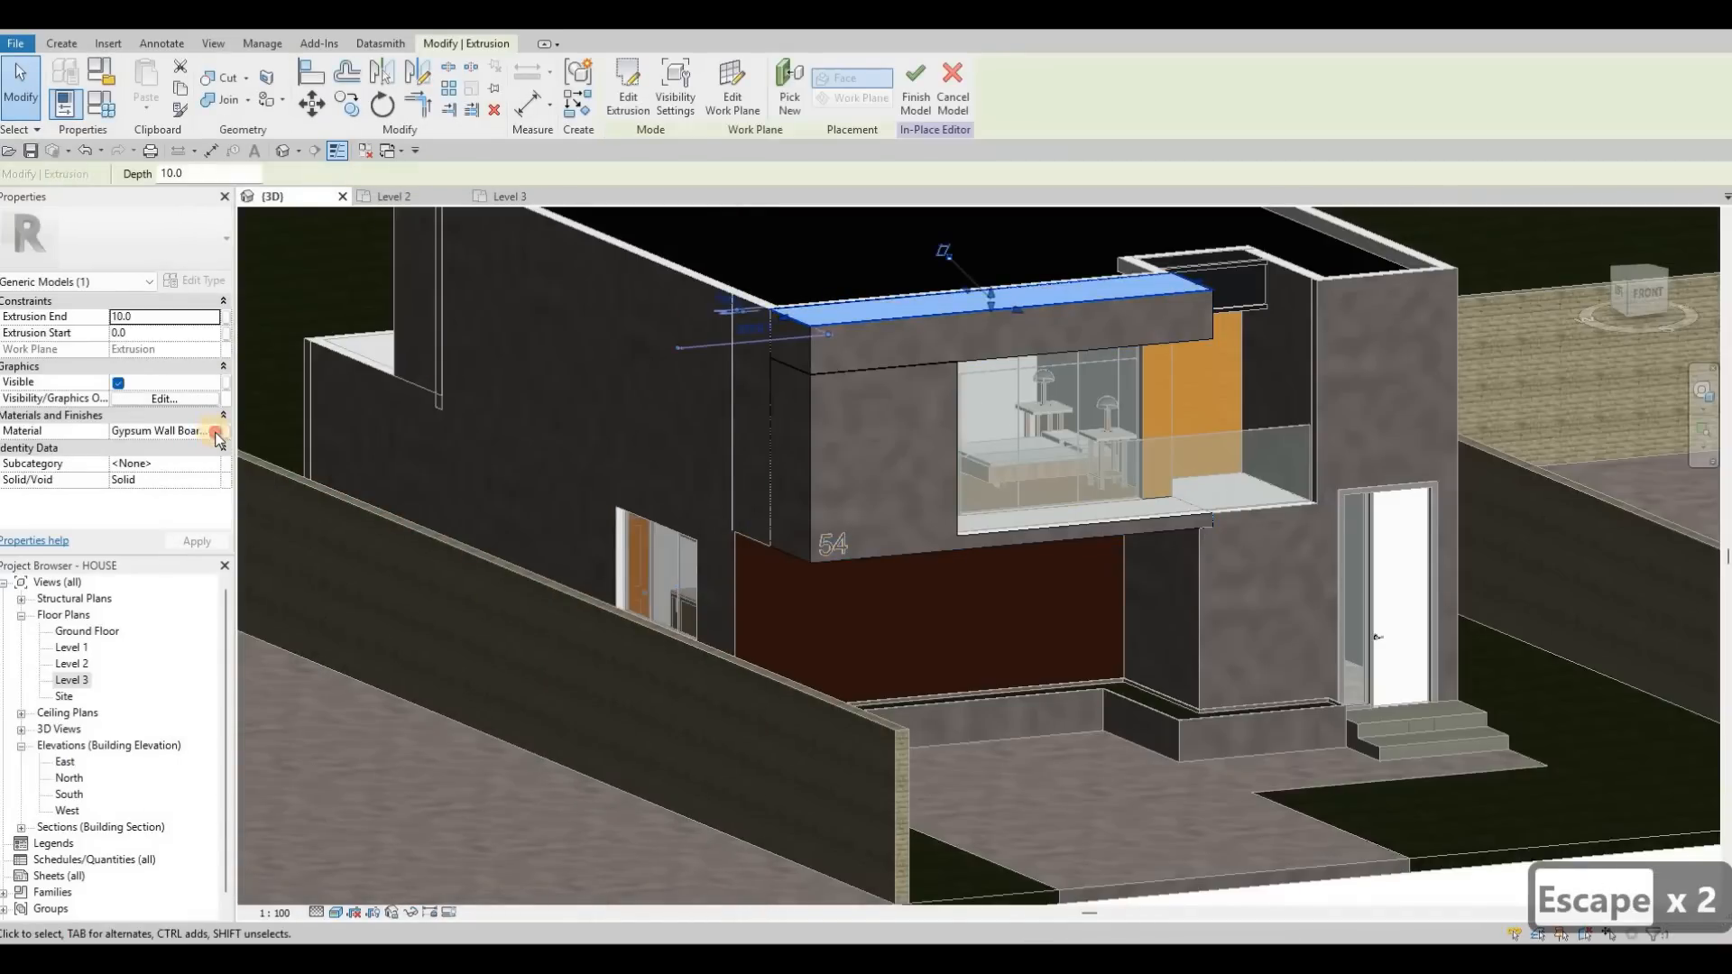
Duplicate the Iron, Ductile material and assign the copy to the thin cap extrusion on top of the front balcony frame.
{"action": "left_click", "coordinate": [219, 439]}
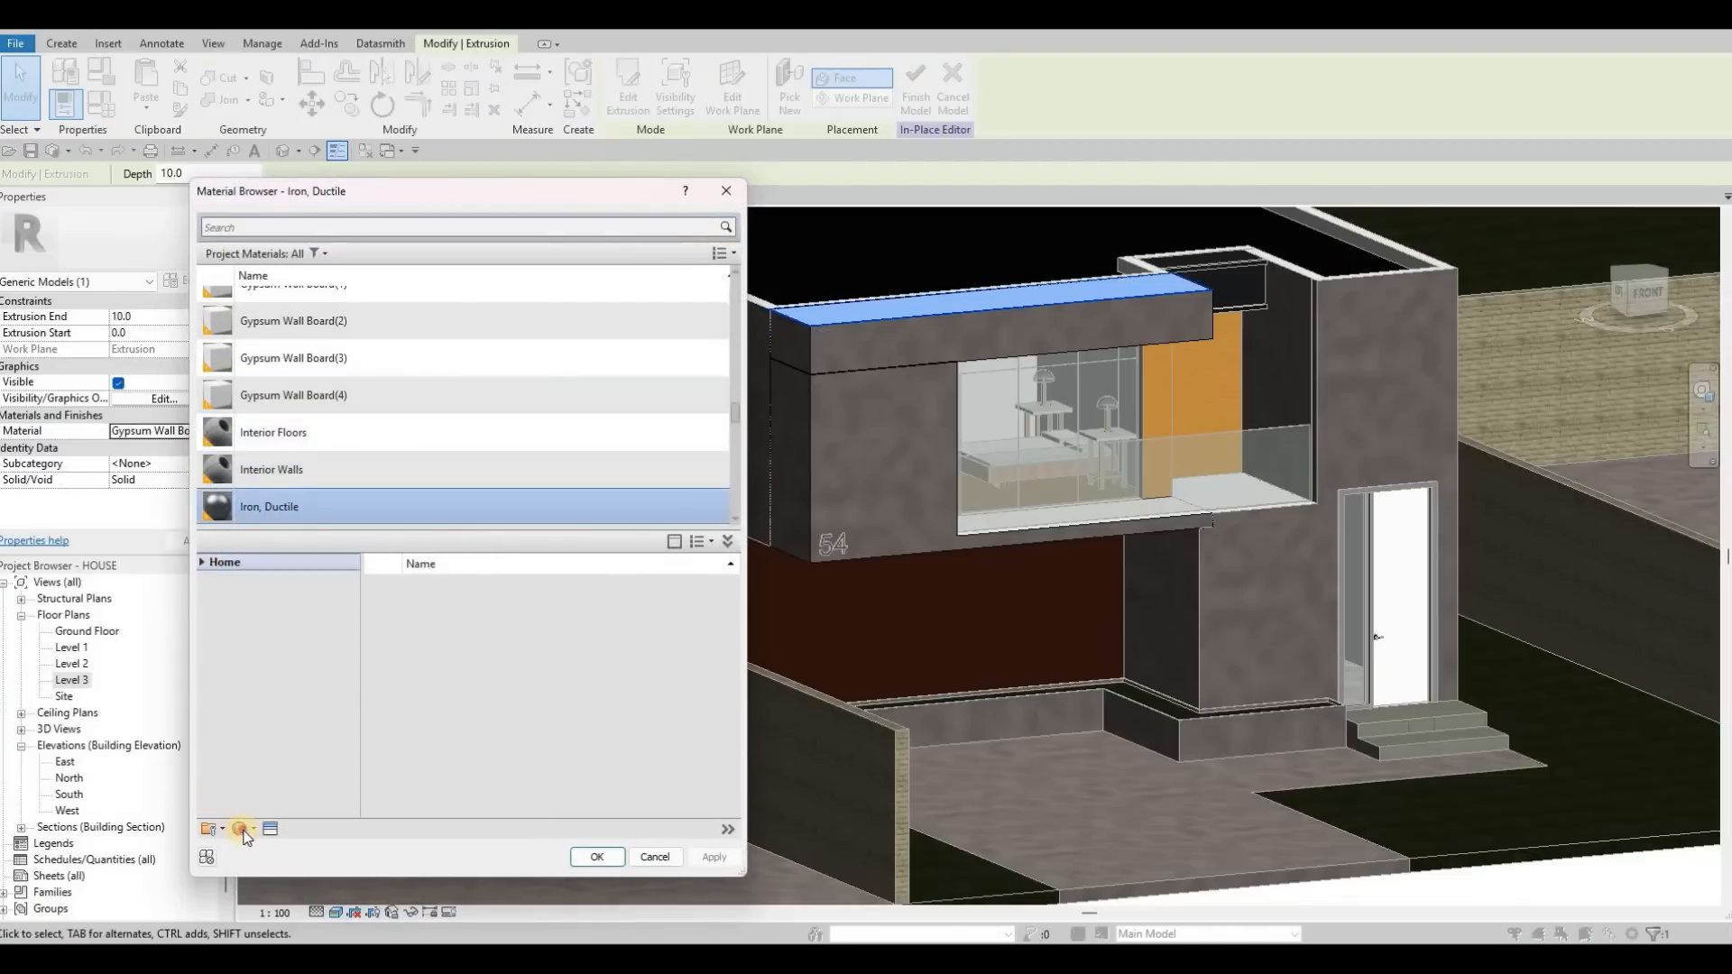
{"action": "left_click", "coordinate": [247, 868]}
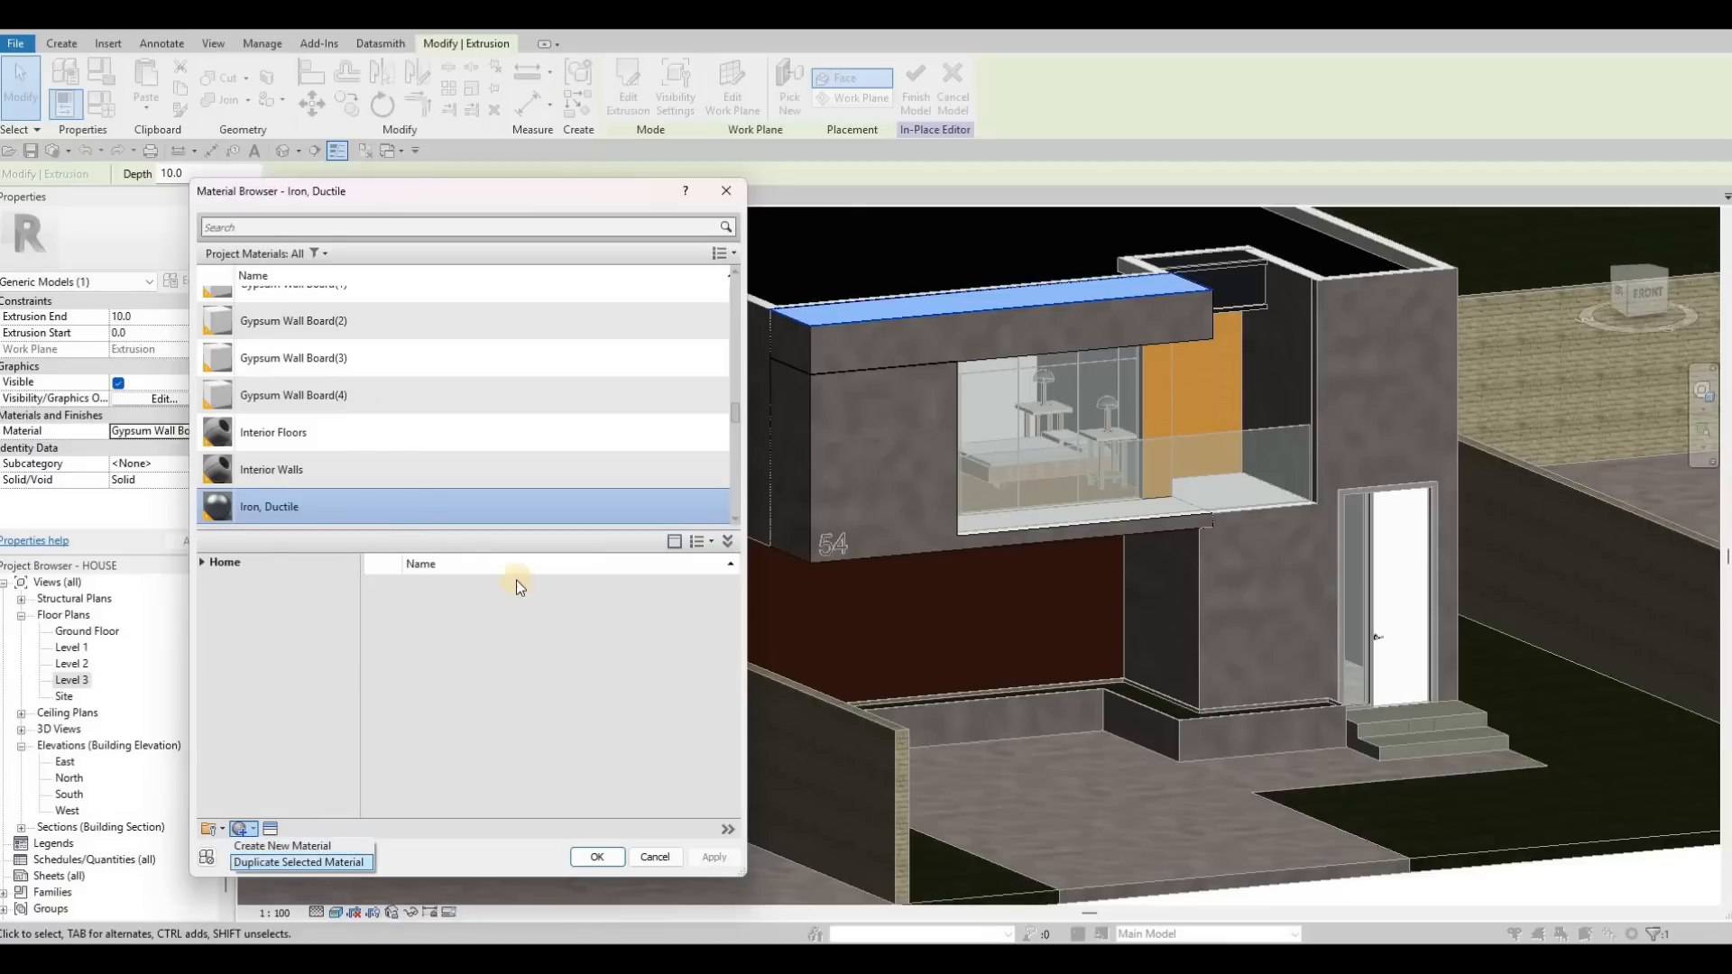
{"action": "left_click", "coordinate": [289, 863]}
{"action": "left_click", "coordinate": [597, 857]}
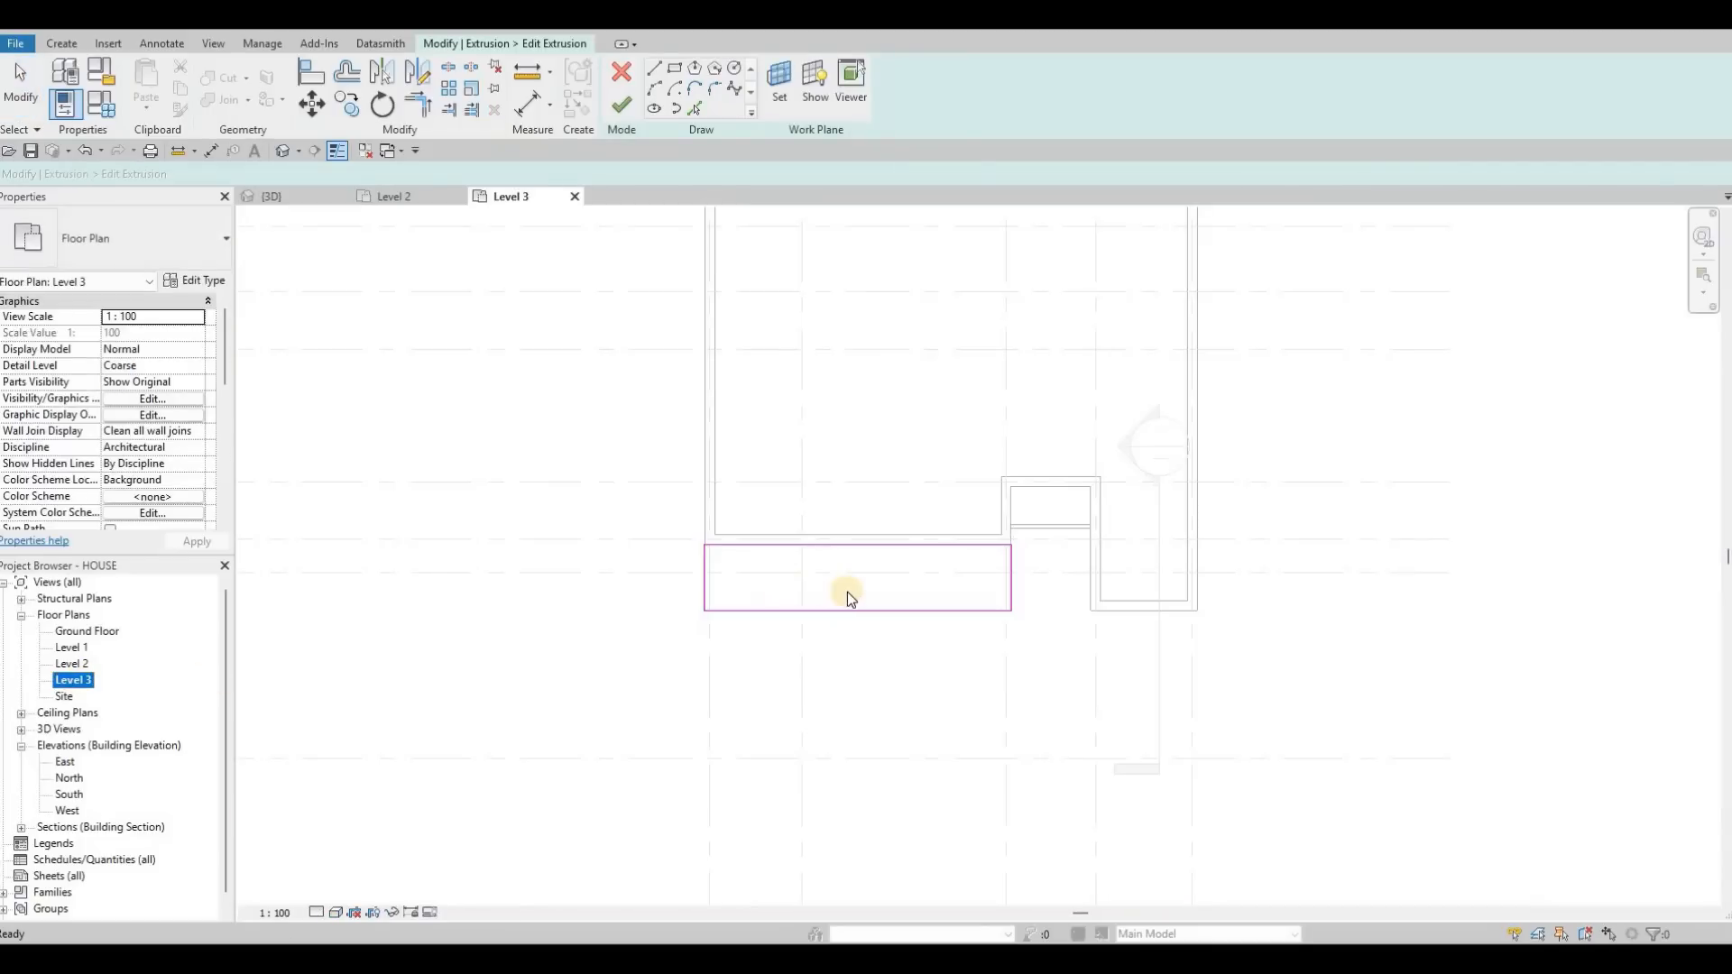
Check how far the cap's sketch outline overhangs the frame's west edge in the Level 3 plan.
{"action": "scroll", "coordinate": [774, 591], "scroll_direction": "up", "scroll_amount": 3}
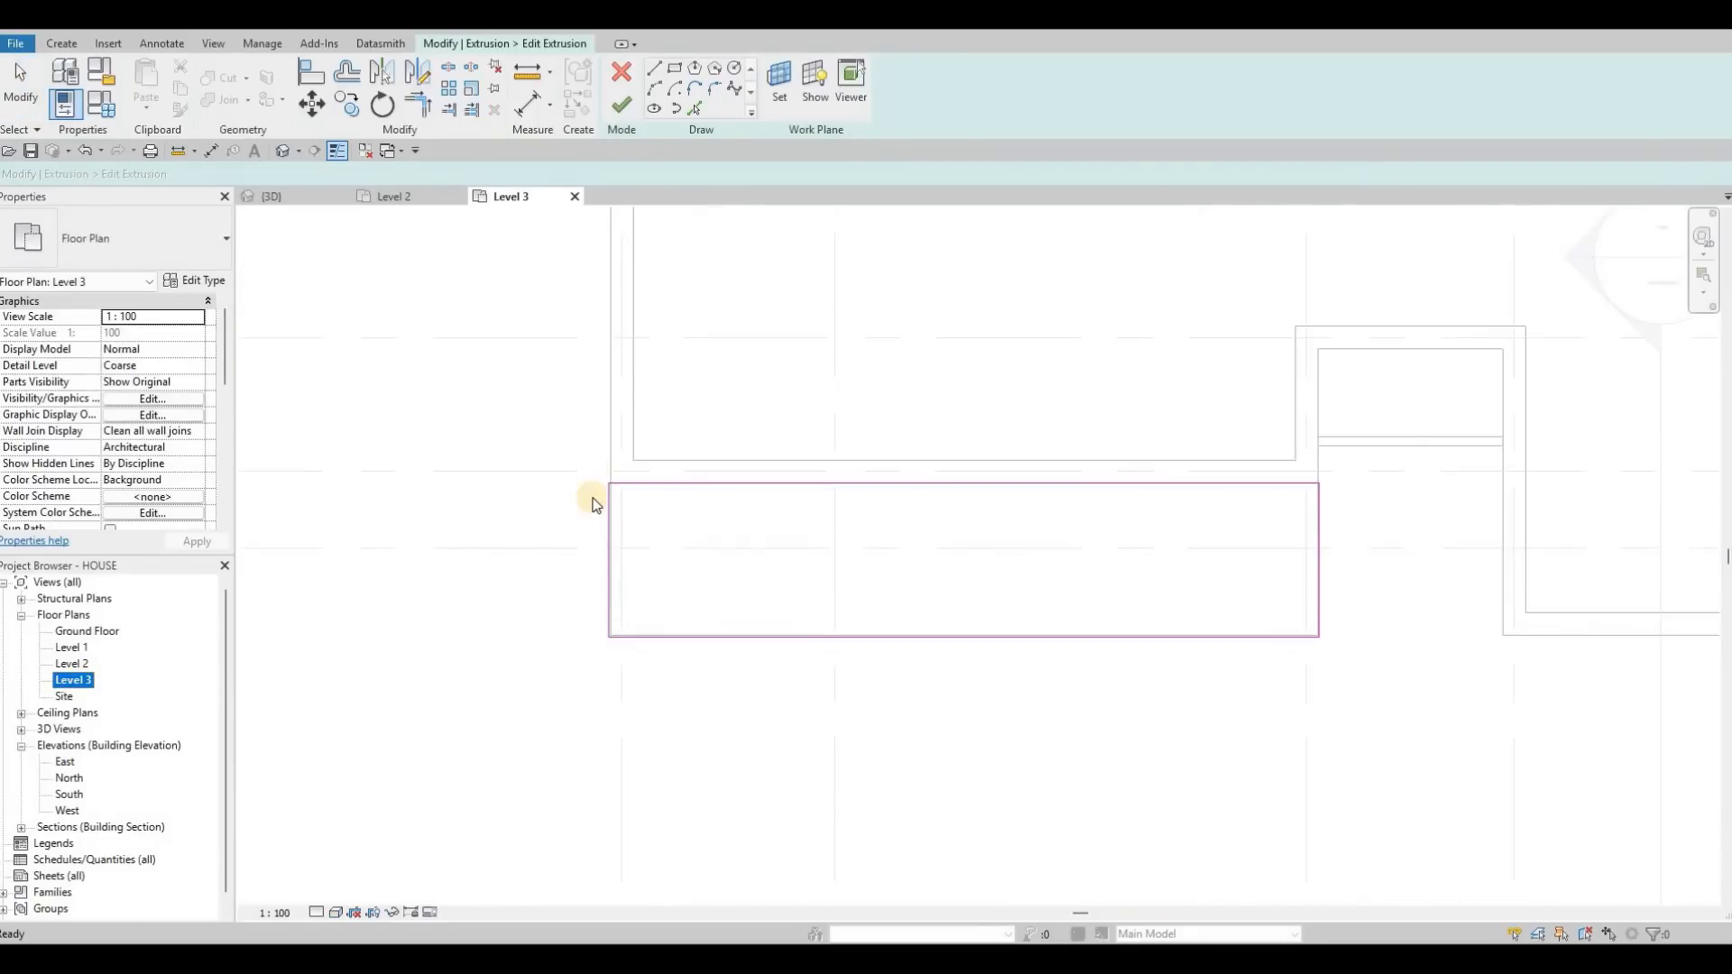
{"action": "scroll", "coordinate": [606, 352], "scroll_direction": "up", "scroll_amount": 5}
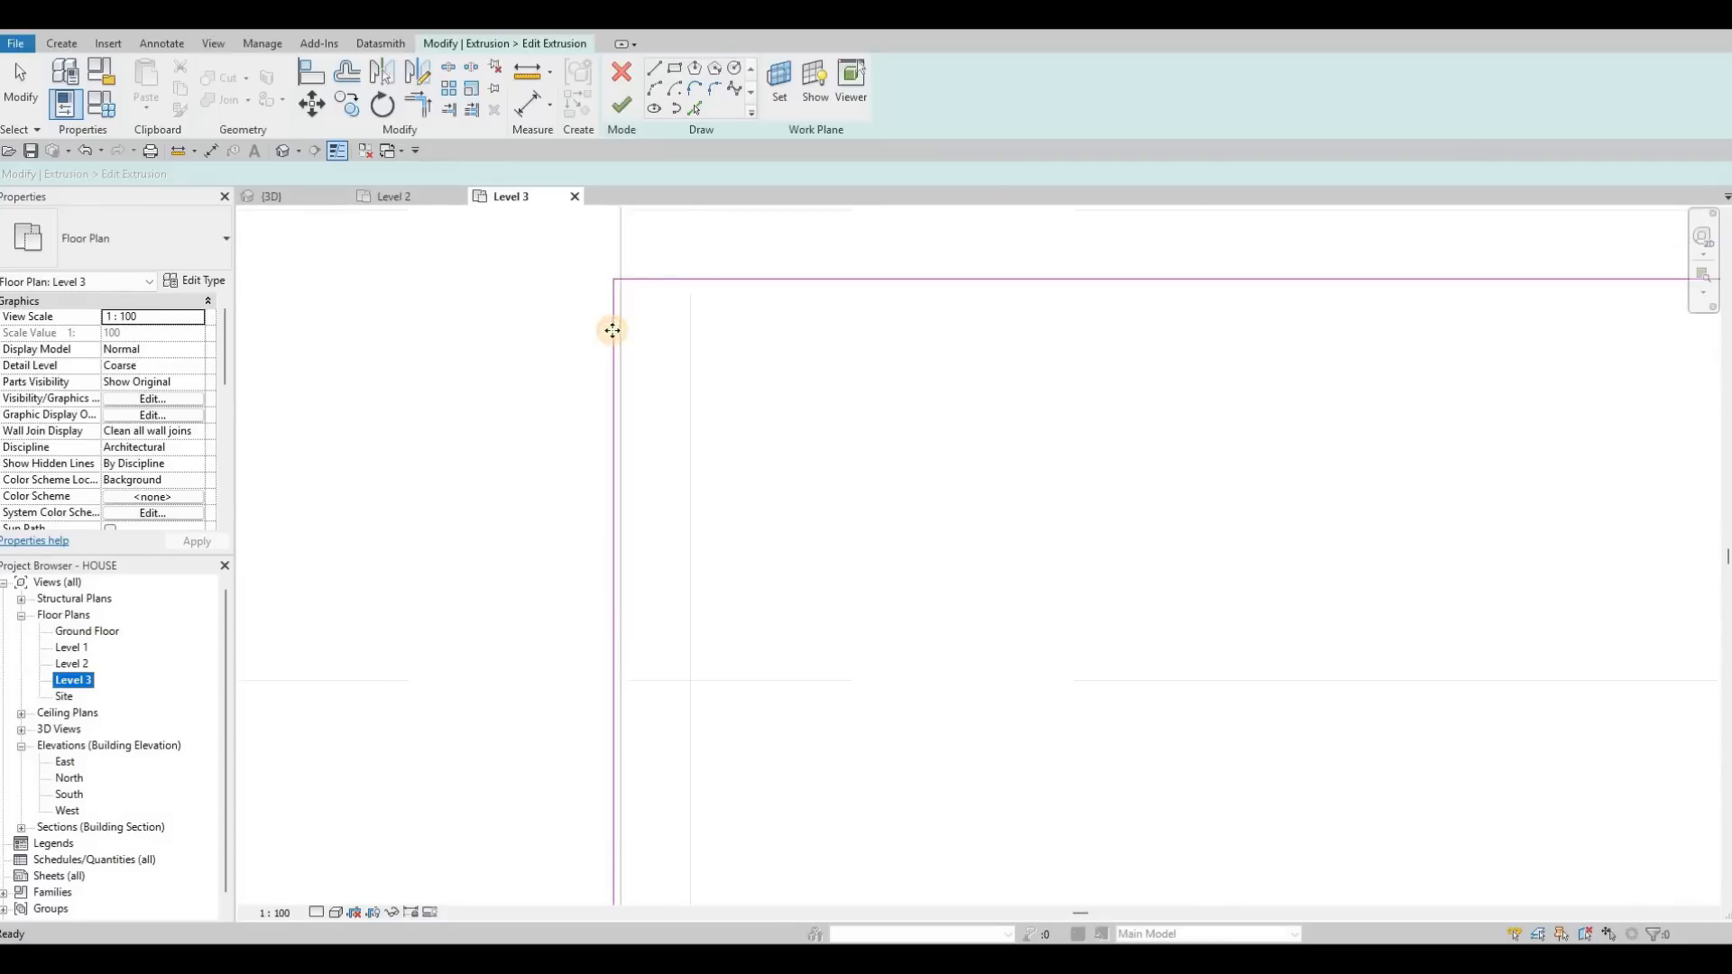
{"action": "left_click", "coordinate": [612, 302]}
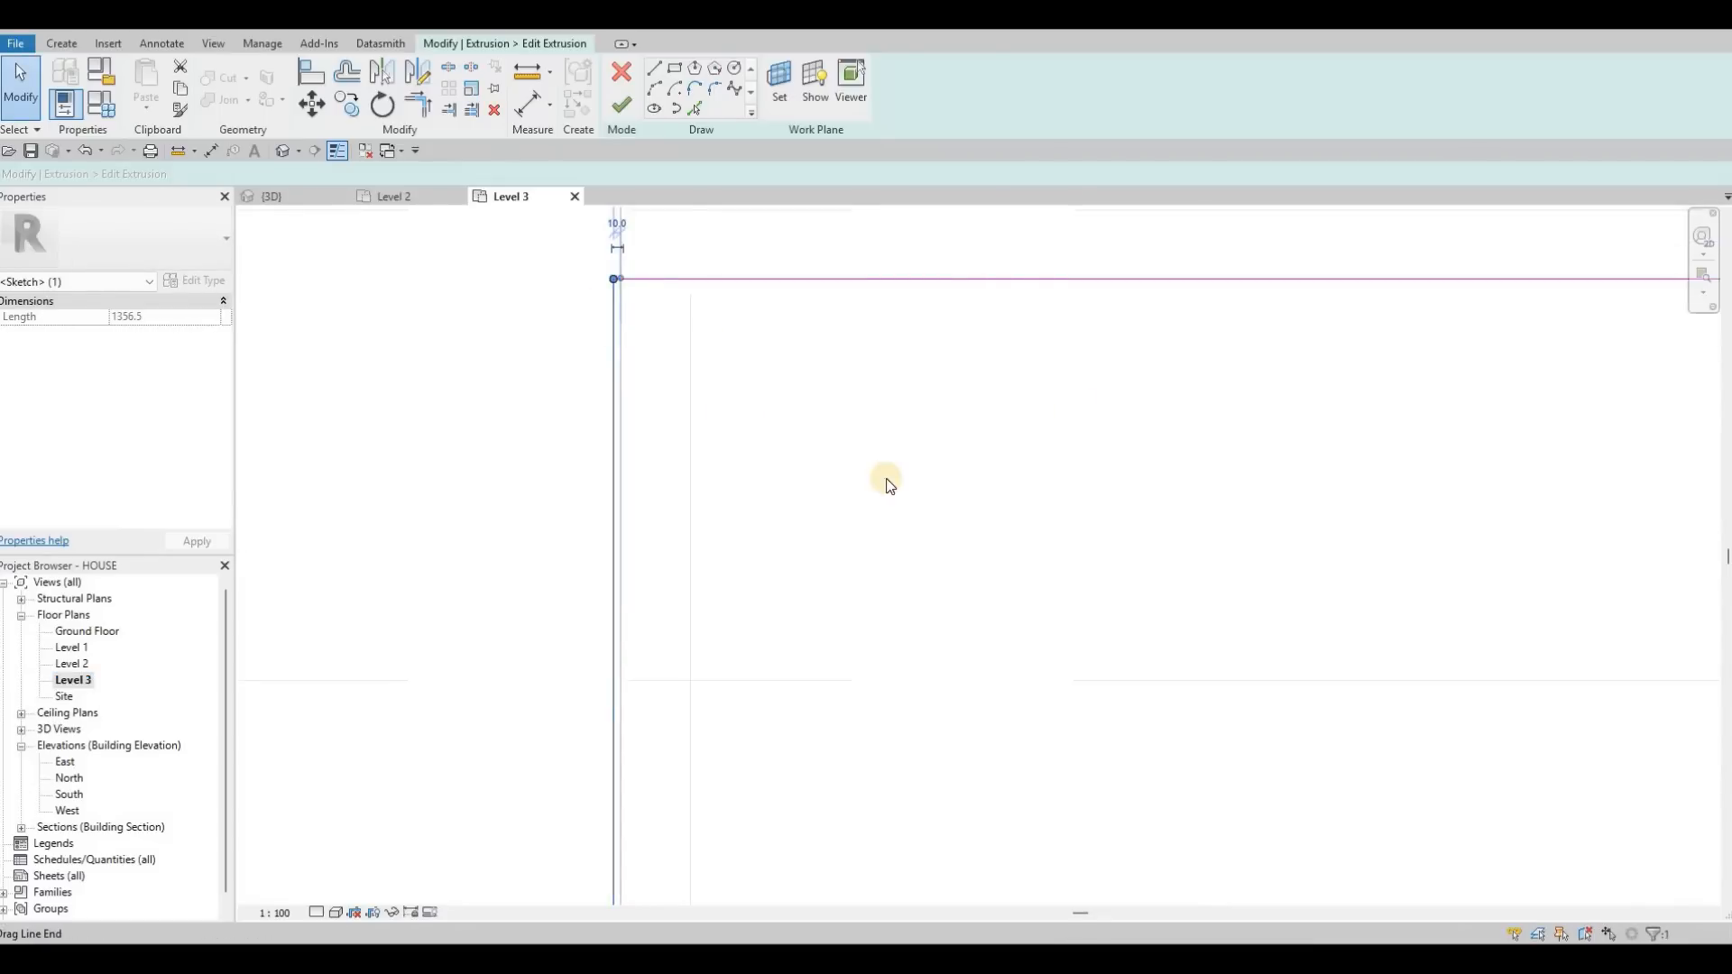
{"action": "scroll", "coordinate": [888, 485], "scroll_direction": "down", "scroll_amount": 3}
{"action": "scroll", "coordinate": [921, 456], "scroll_direction": "down", "scroll_amount": 2}
{"action": "key", "text": "Escape"}
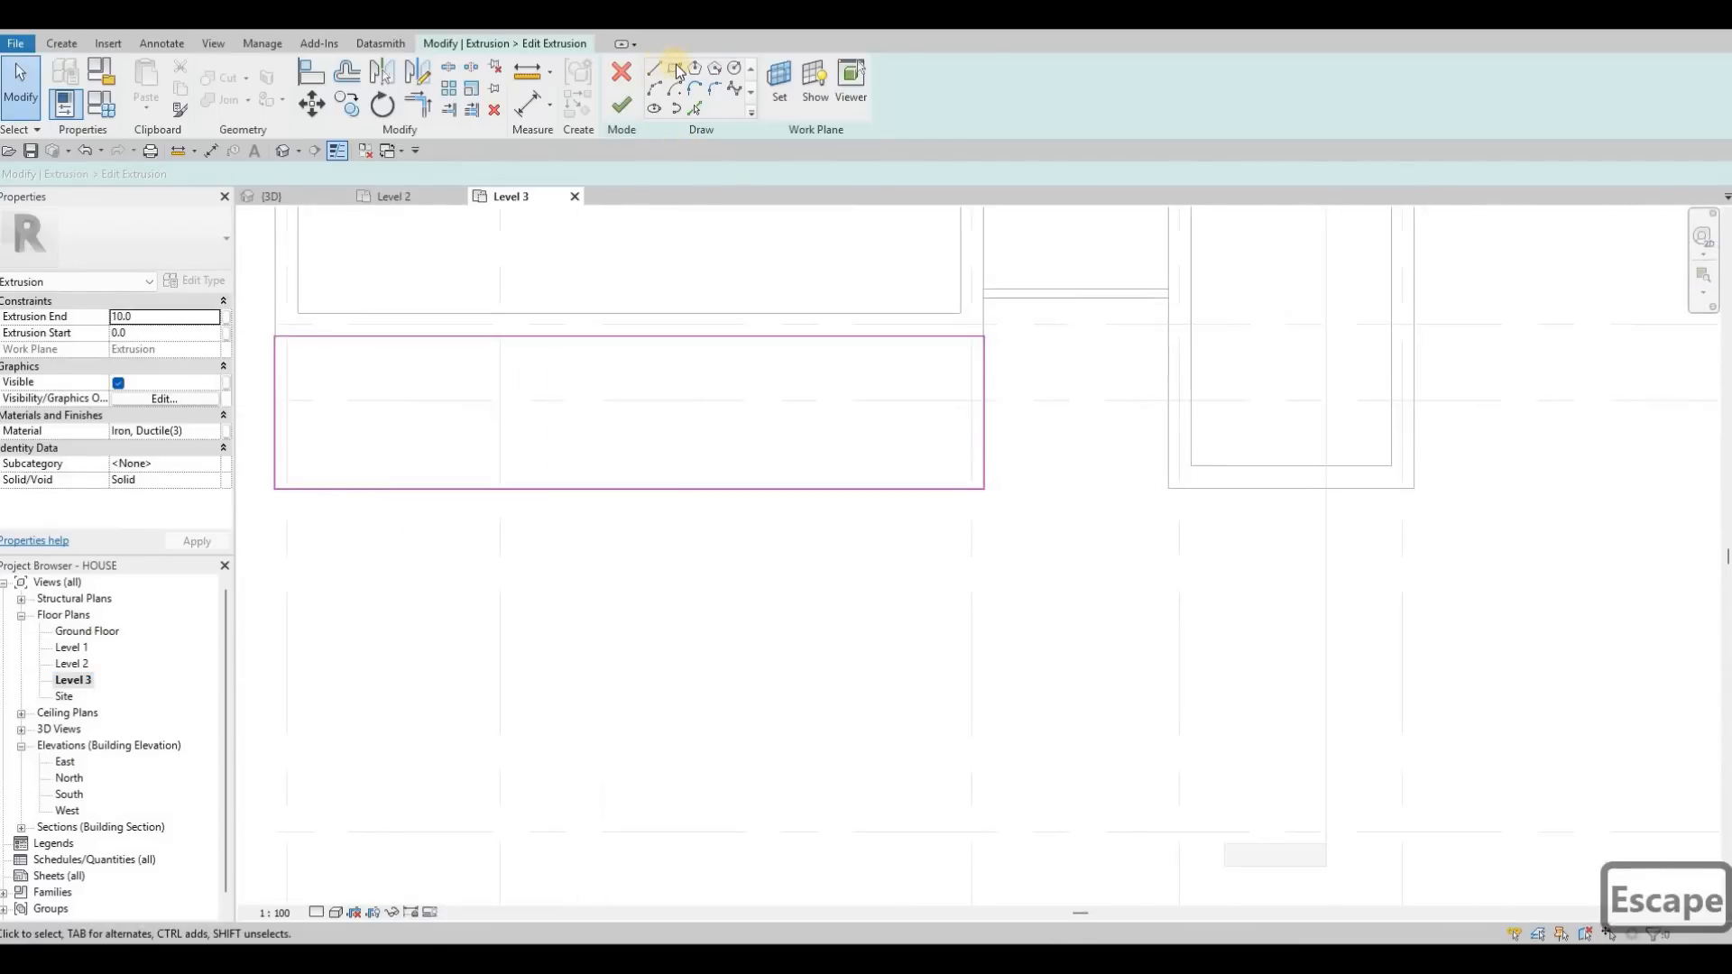
Add a rectangle with a 10 mm offset to the cap sketch, covering the top of the south-east front wall block.
{"action": "left_click", "coordinate": [675, 69]}
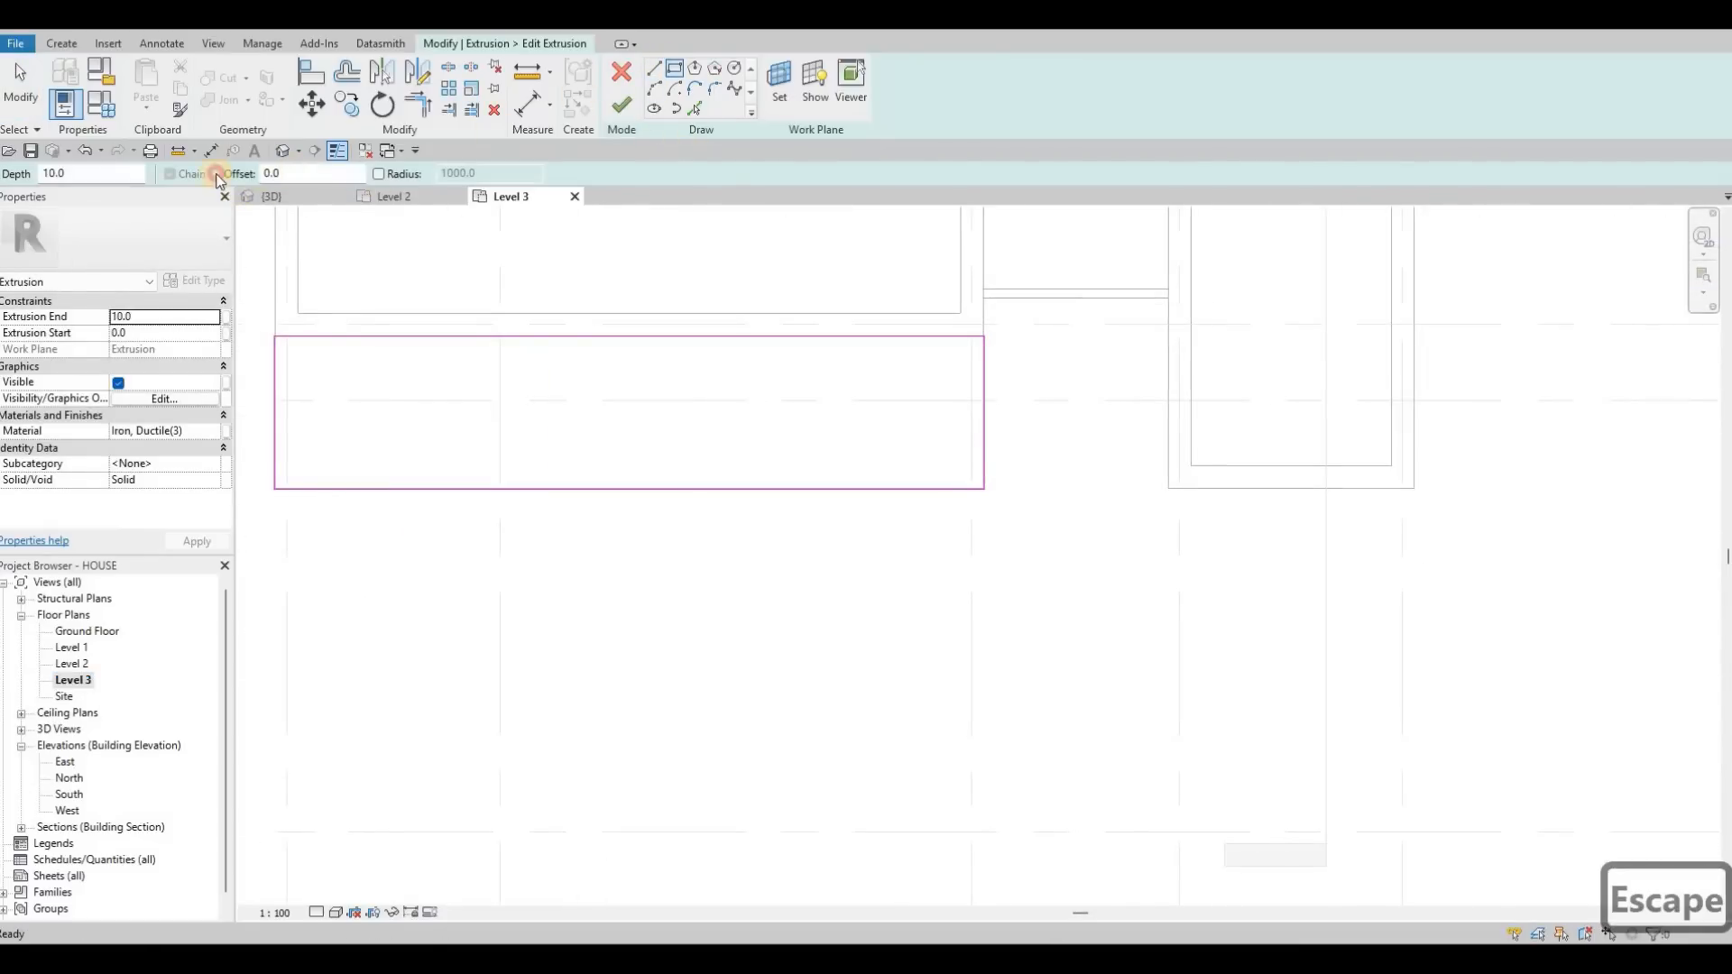
{"action": "left_click", "coordinate": [217, 180]}
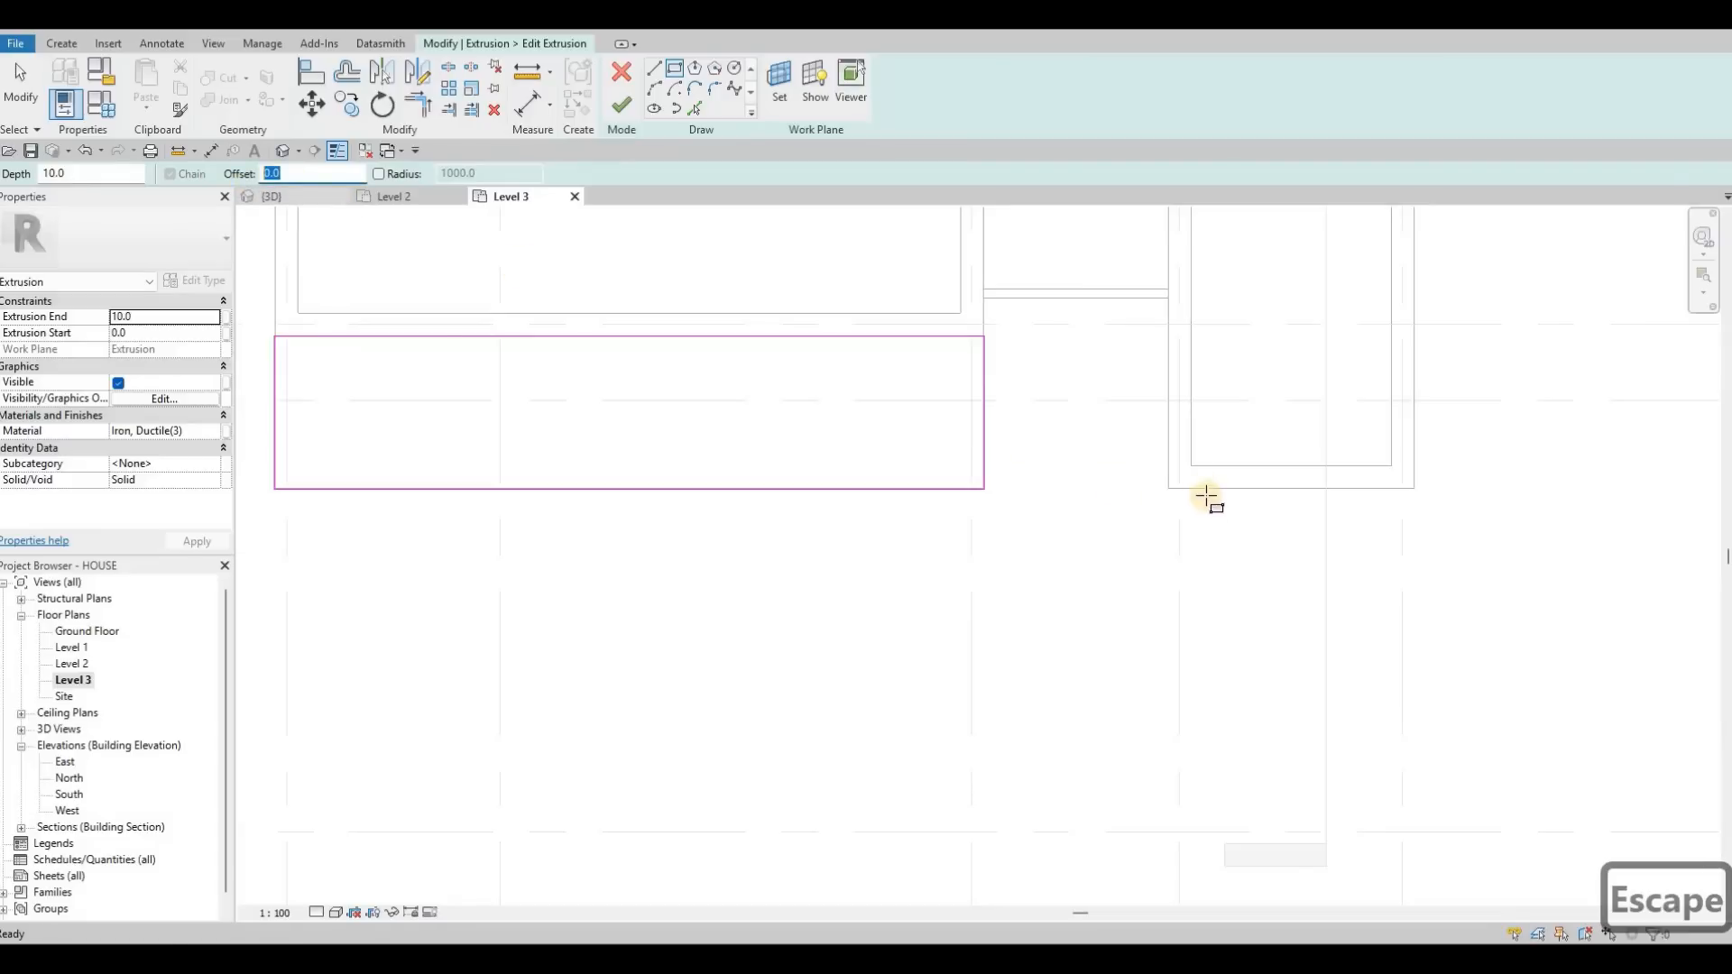
{"action": "type", "text": "1.0"}
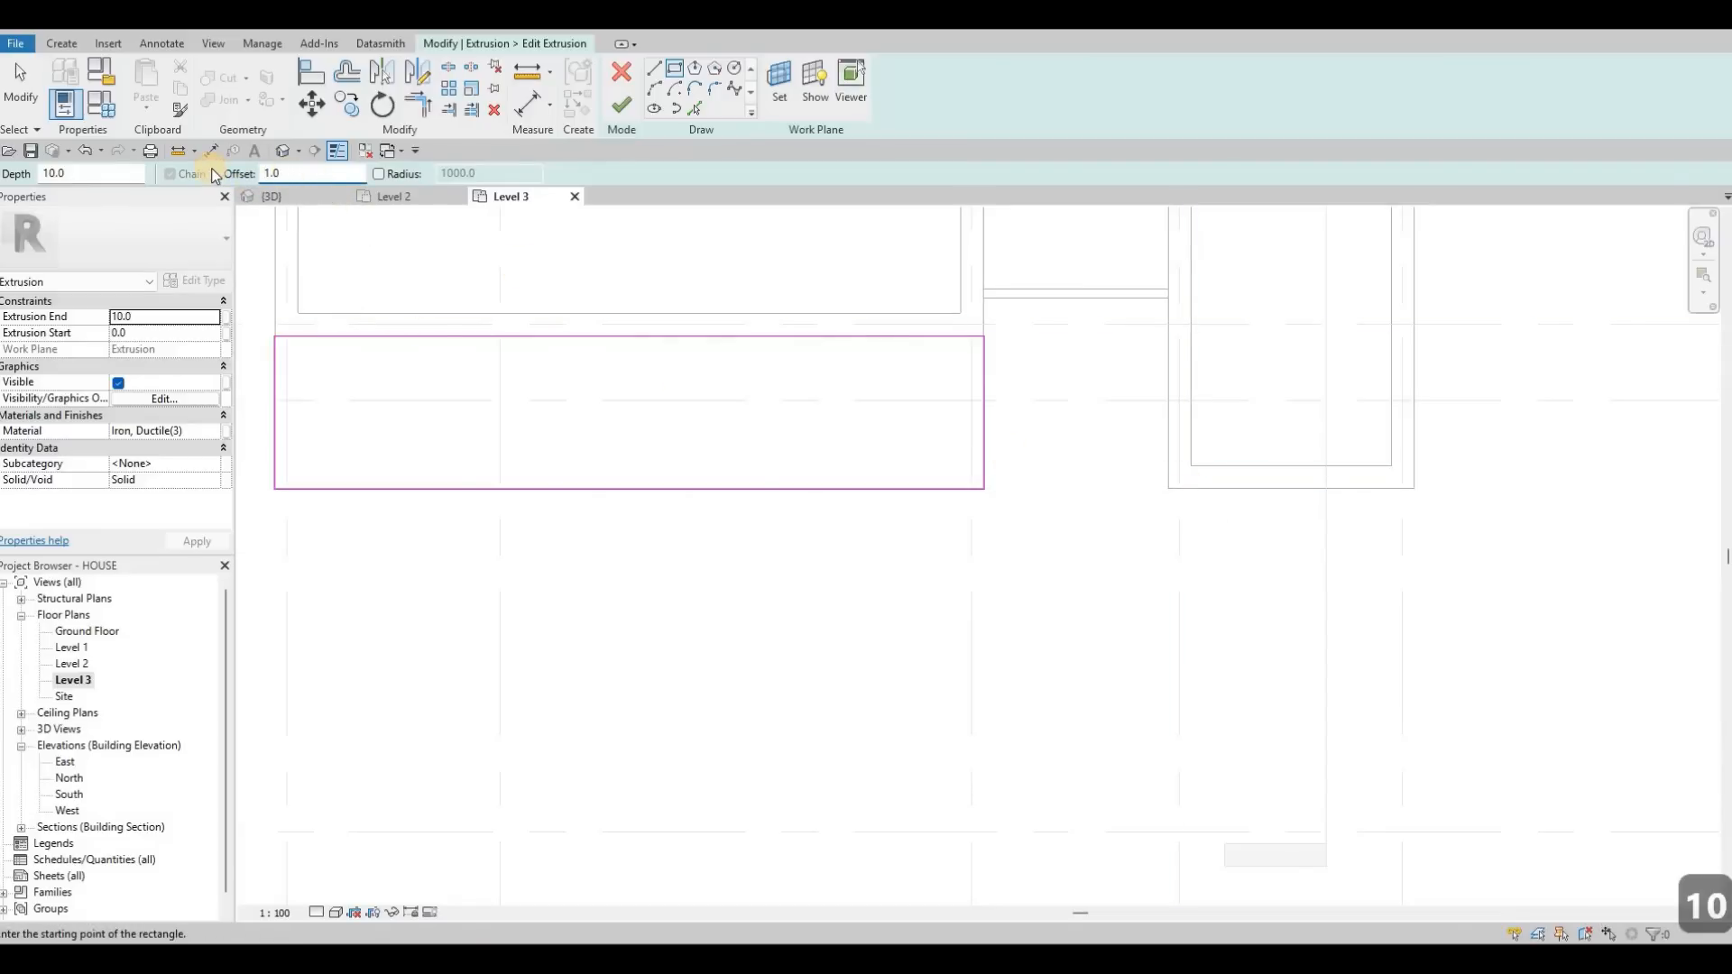
{"action": "left_click", "coordinate": [216, 176]}
{"action": "type", "text": "10"}
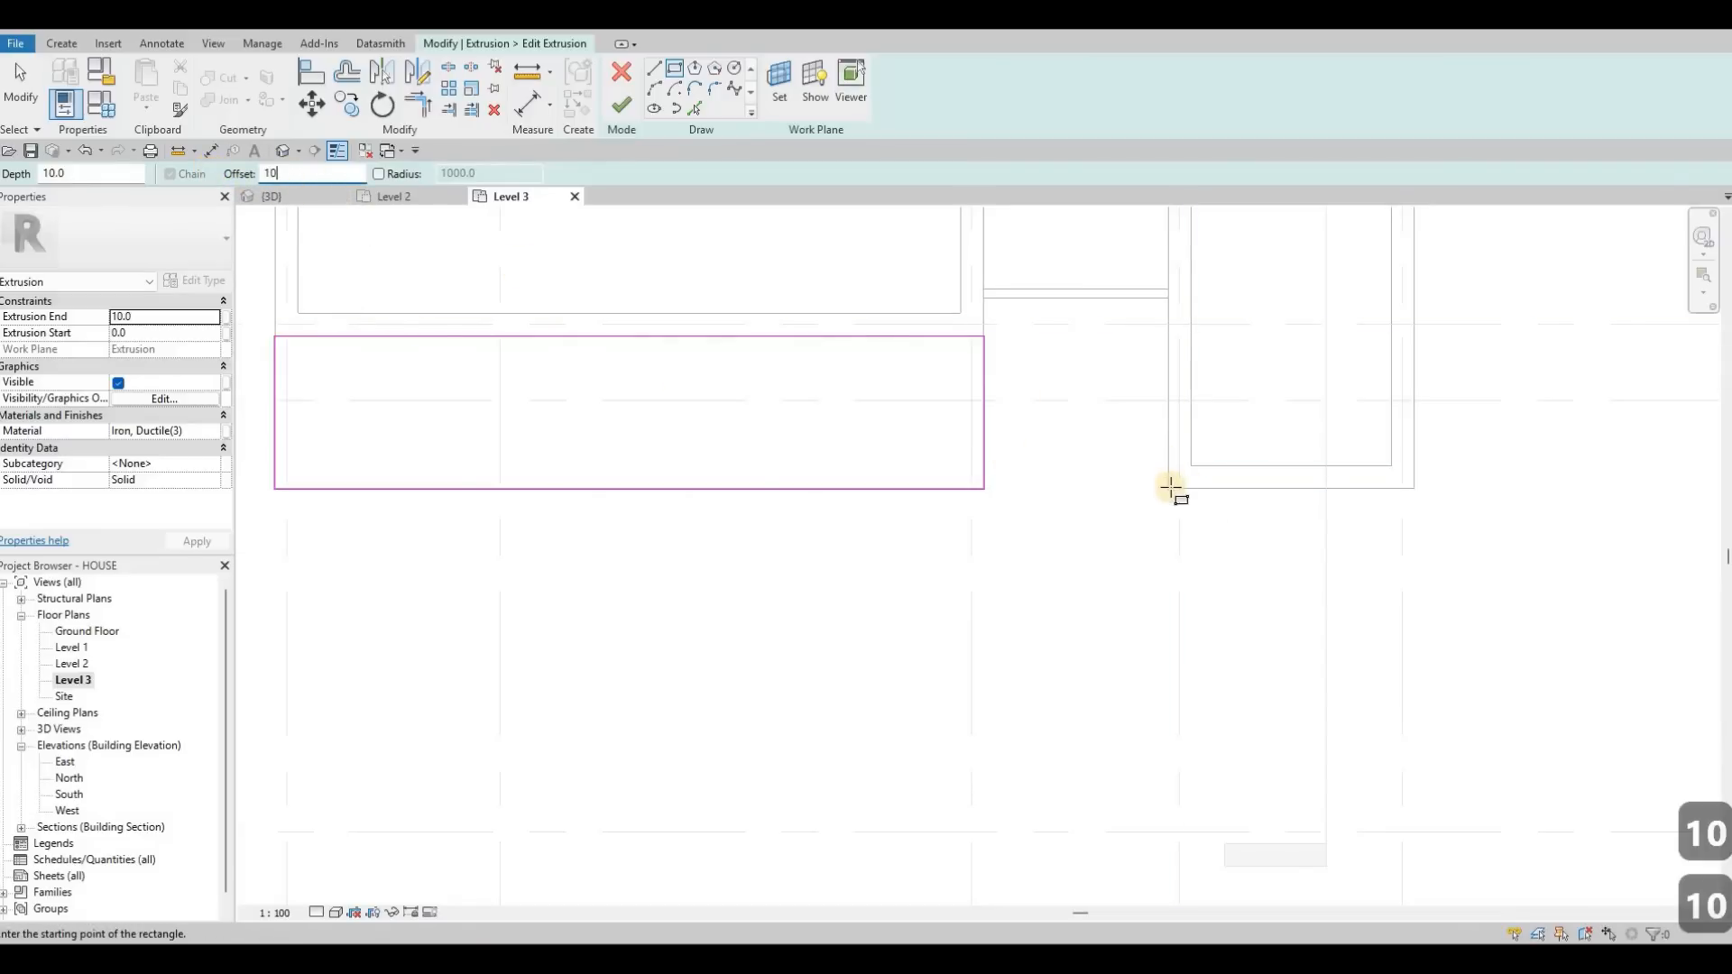
{"action": "left_click", "coordinate": [1171, 488]}
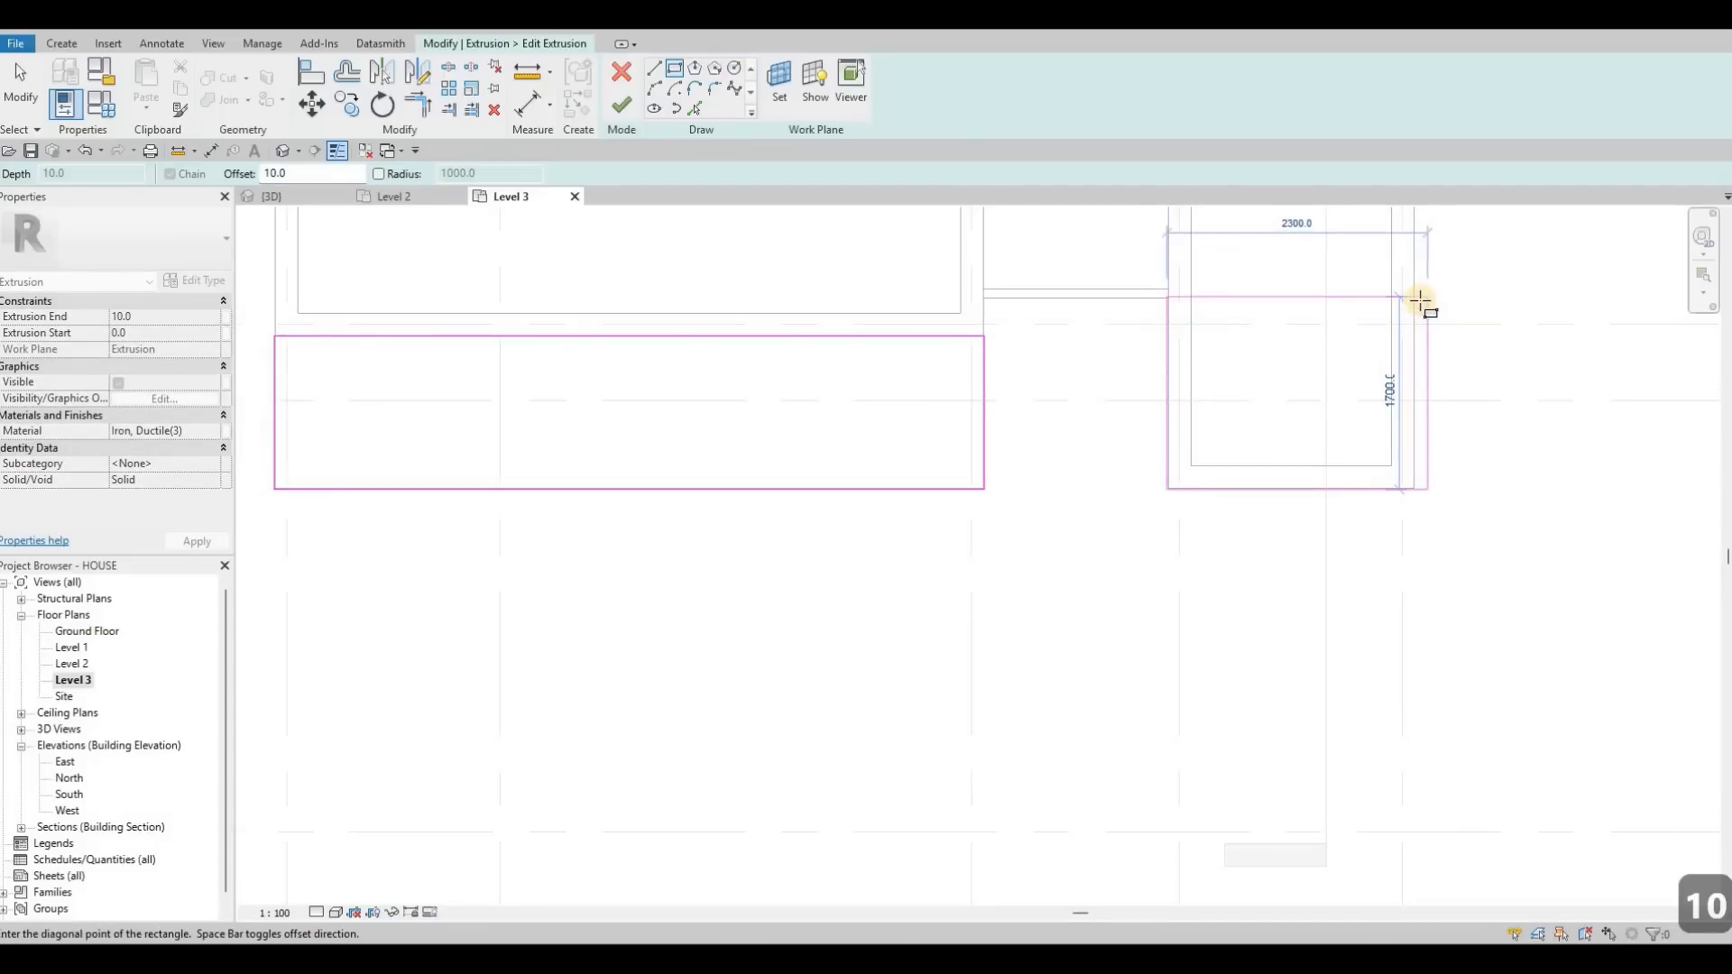
{"action": "left_click", "coordinate": [1414, 298]}
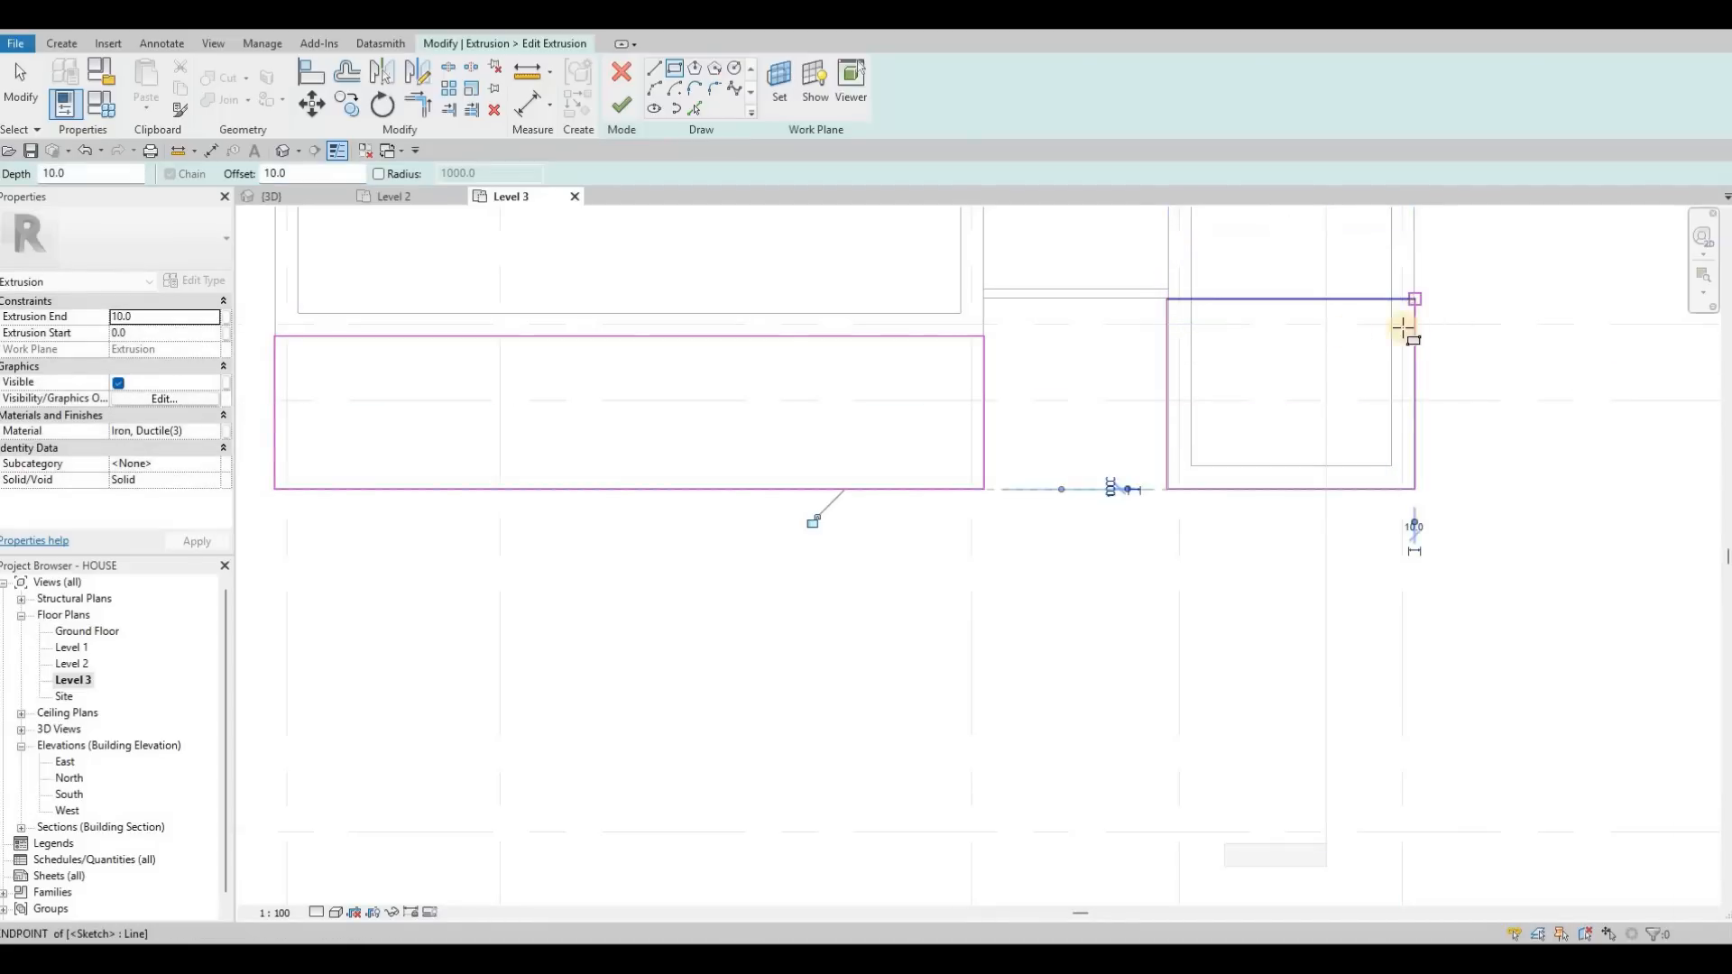
{"action": "scroll", "coordinate": [1308, 330], "scroll_direction": "up", "scroll_amount": 4}
{"action": "scroll", "coordinate": [1125, 382], "scroll_direction": "down", "scroll_amount": 6}
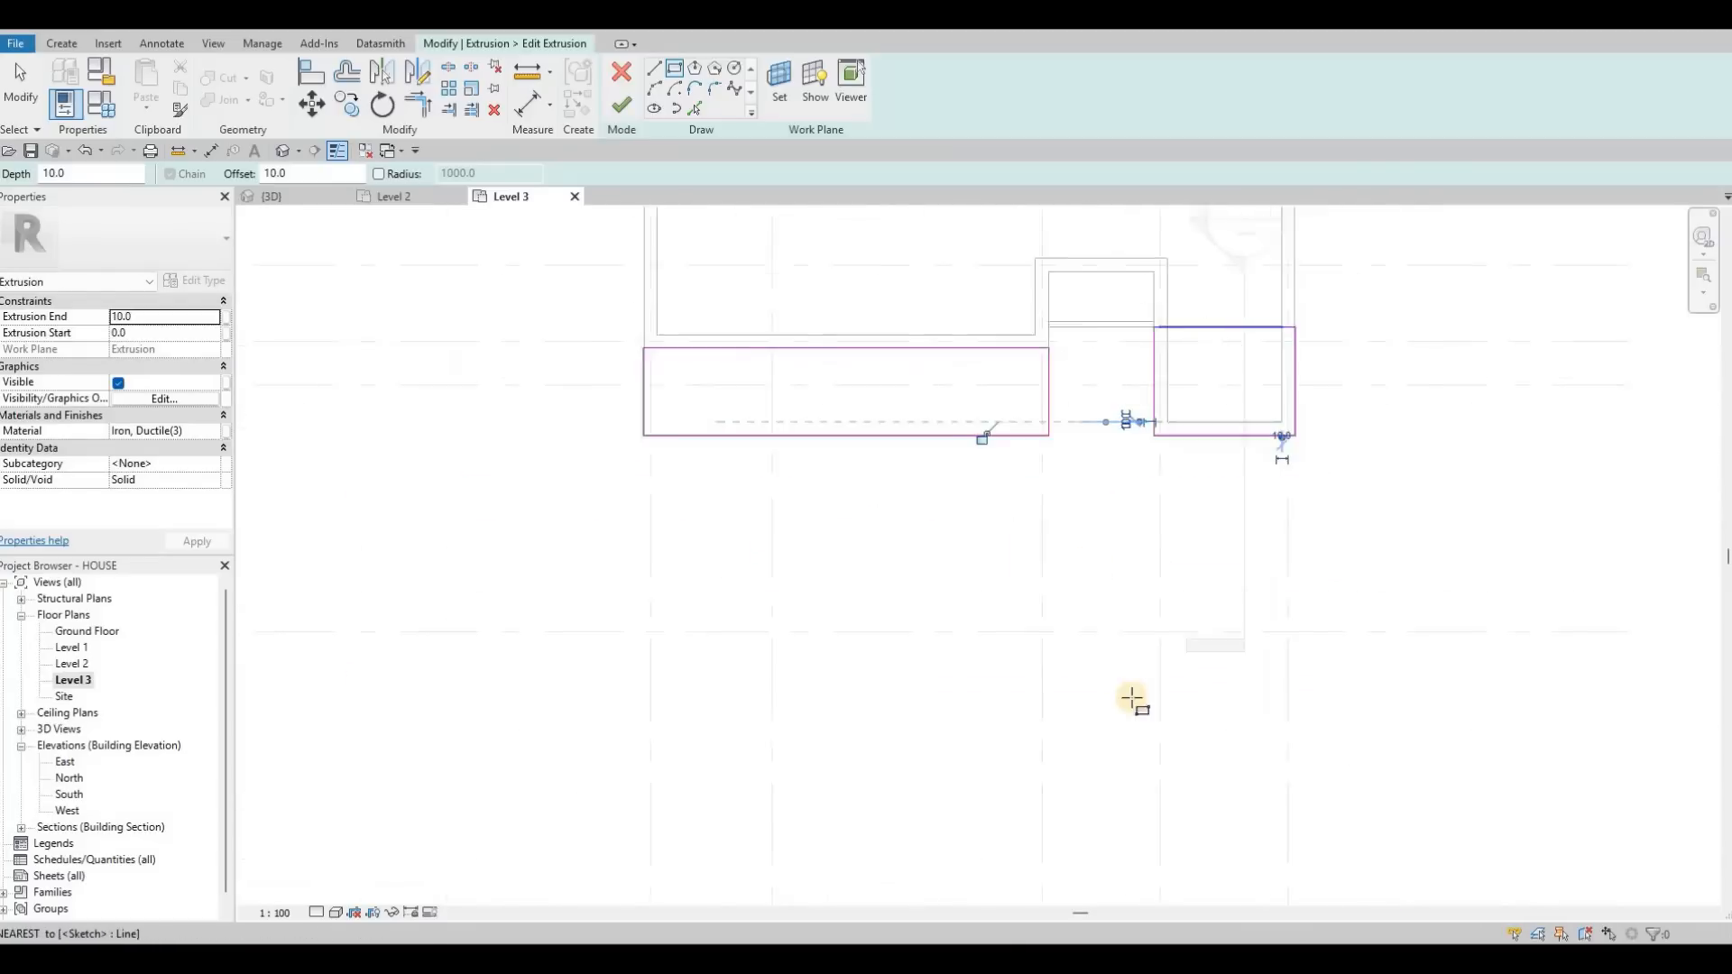
Sketch a rectangle with a 10 mm offset over the north-east balcony's roof projection.
{"action": "scroll", "coordinate": [1132, 697], "scroll_direction": "down", "scroll_amount": 4}
{"action": "scroll", "coordinate": [1145, 259], "scroll_direction": "up", "scroll_amount": 3}
{"action": "middle_click_drag", "start_coordinate": [1025, 216], "coordinate": [1048, 437]}
{"action": "scroll", "coordinate": [1132, 268], "scroll_direction": "up", "scroll_amount": 3}
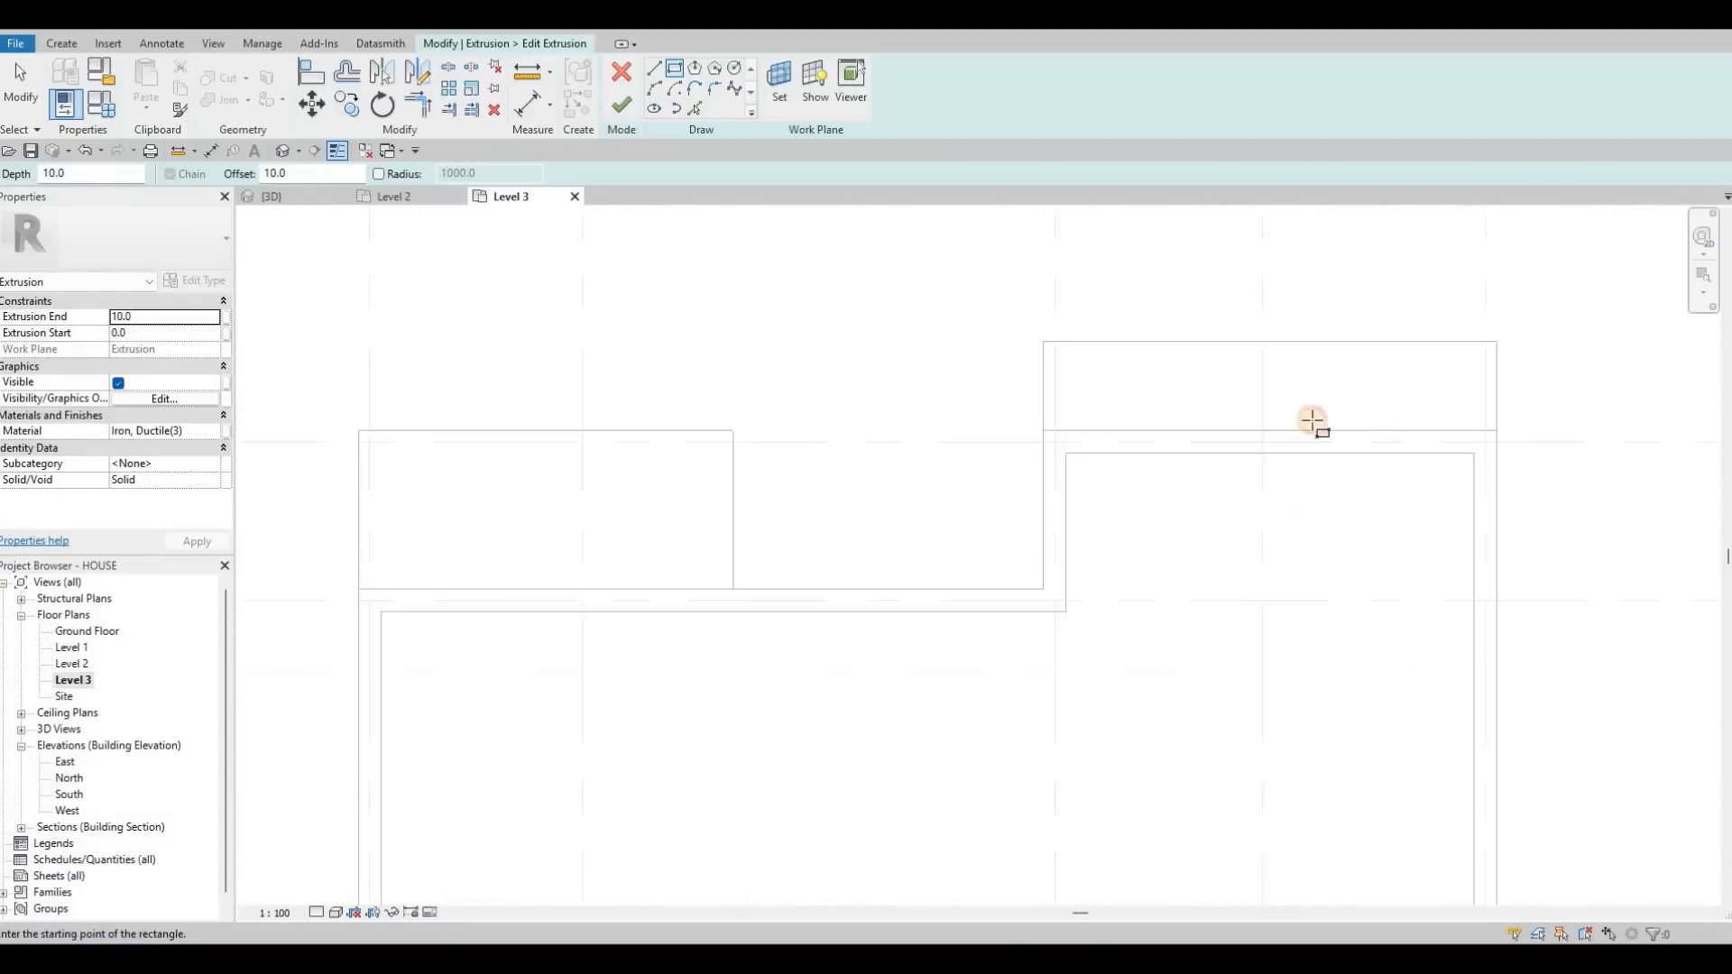
{"action": "scroll", "coordinate": [1091, 302], "scroll_direction": "up", "scroll_amount": 1}
{"action": "left_click", "coordinate": [1614, 471]}
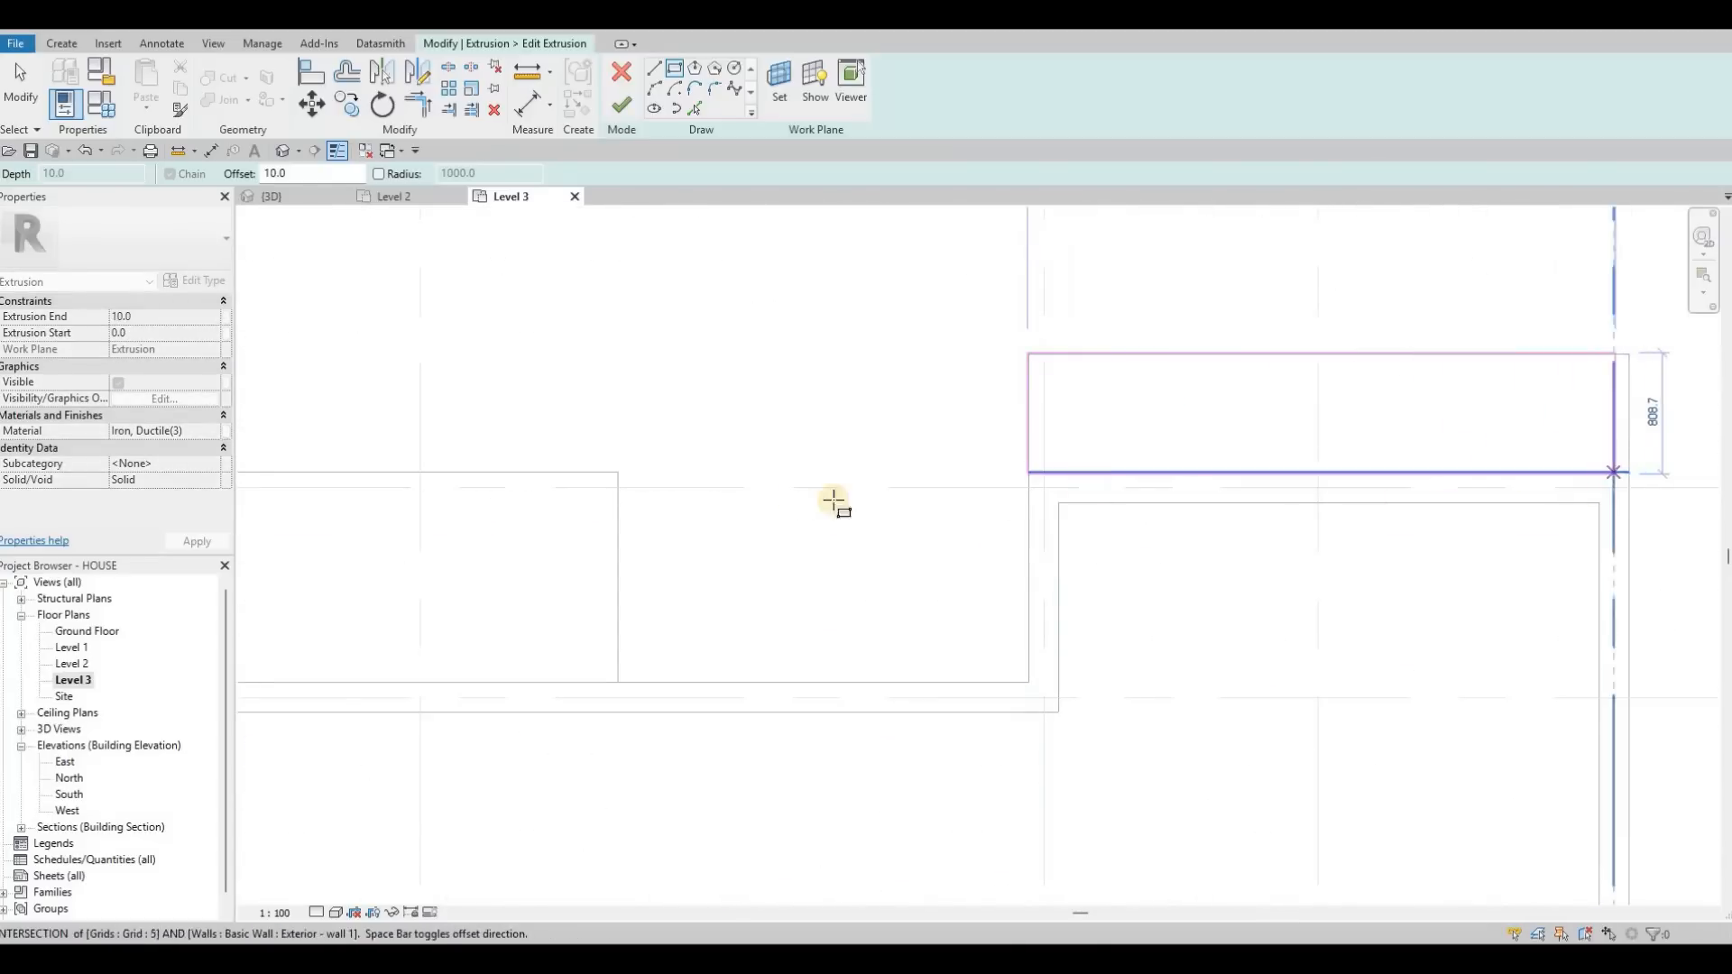
Sketch a 3320 by 1420 mm rectangle with a 10 mm offset over the north-west balcony's roof projection, and finish the in-place model.
{"action": "scroll", "coordinate": [1443, 472], "scroll_direction": "down", "scroll_amount": 2}
{"action": "scroll", "coordinate": [624, 487], "scroll_direction": "up", "scroll_amount": 3}
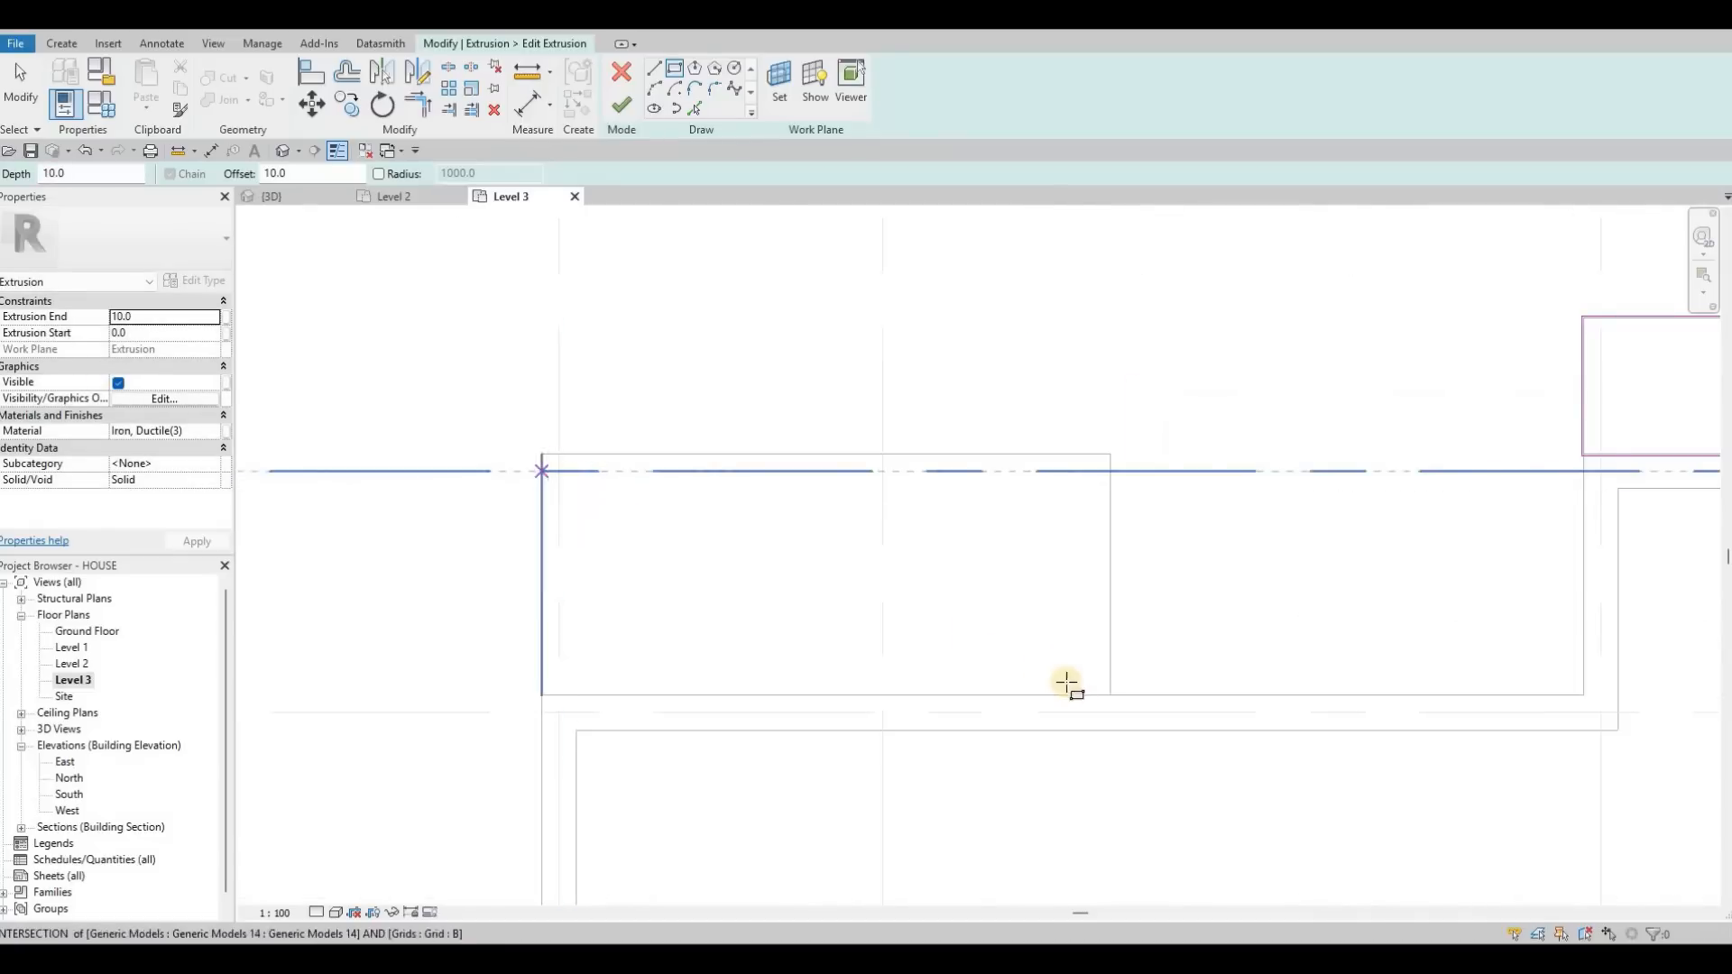
{"action": "left_click", "coordinate": [1112, 695]}
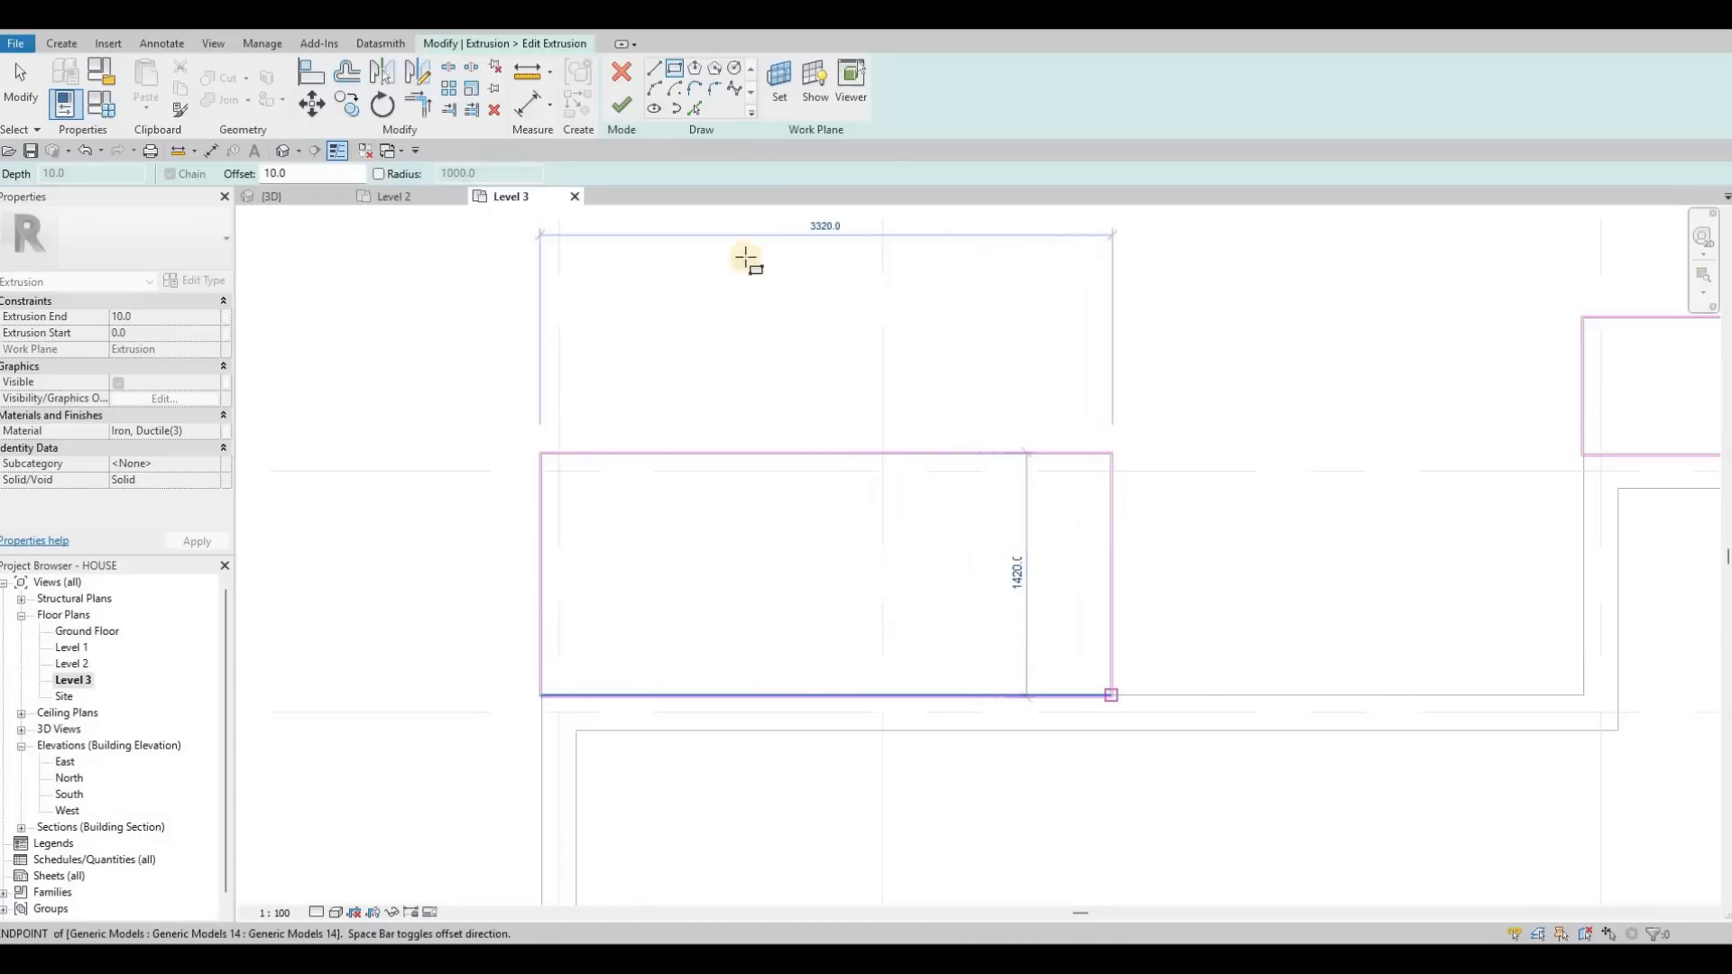
{"action": "scroll", "coordinate": [747, 259], "scroll_direction": "down", "scroll_amount": 4}
{"action": "key", "text": "Escape"}
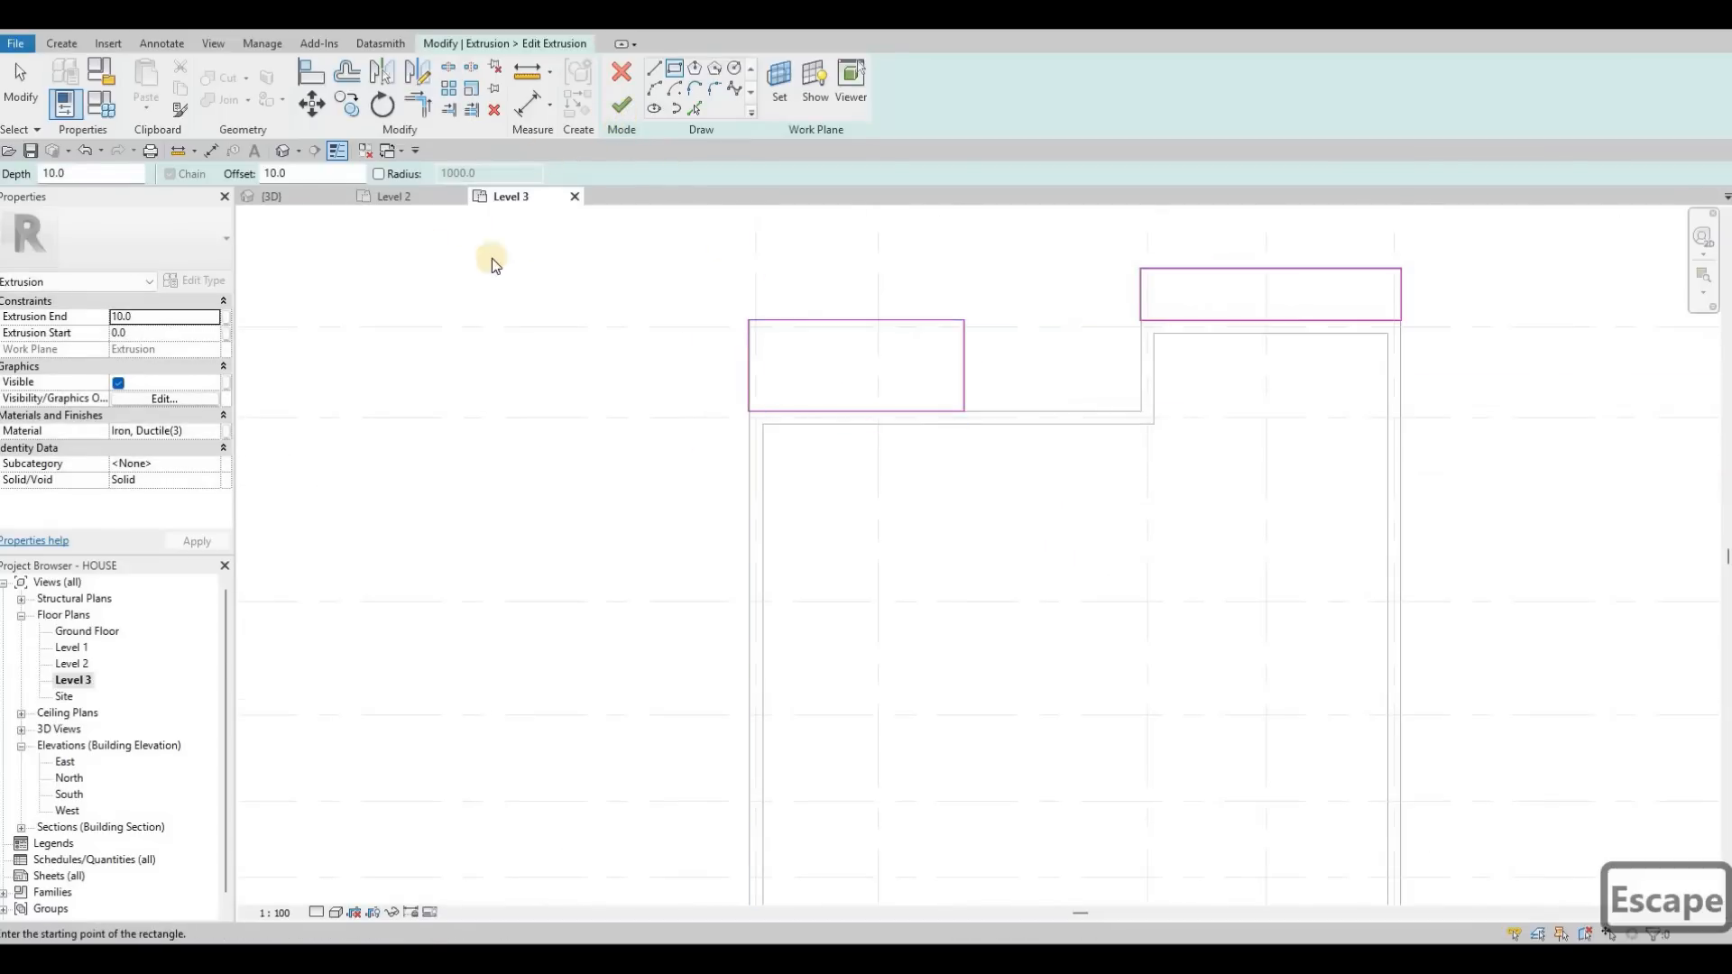
{"action": "left_click", "coordinate": [622, 105]}
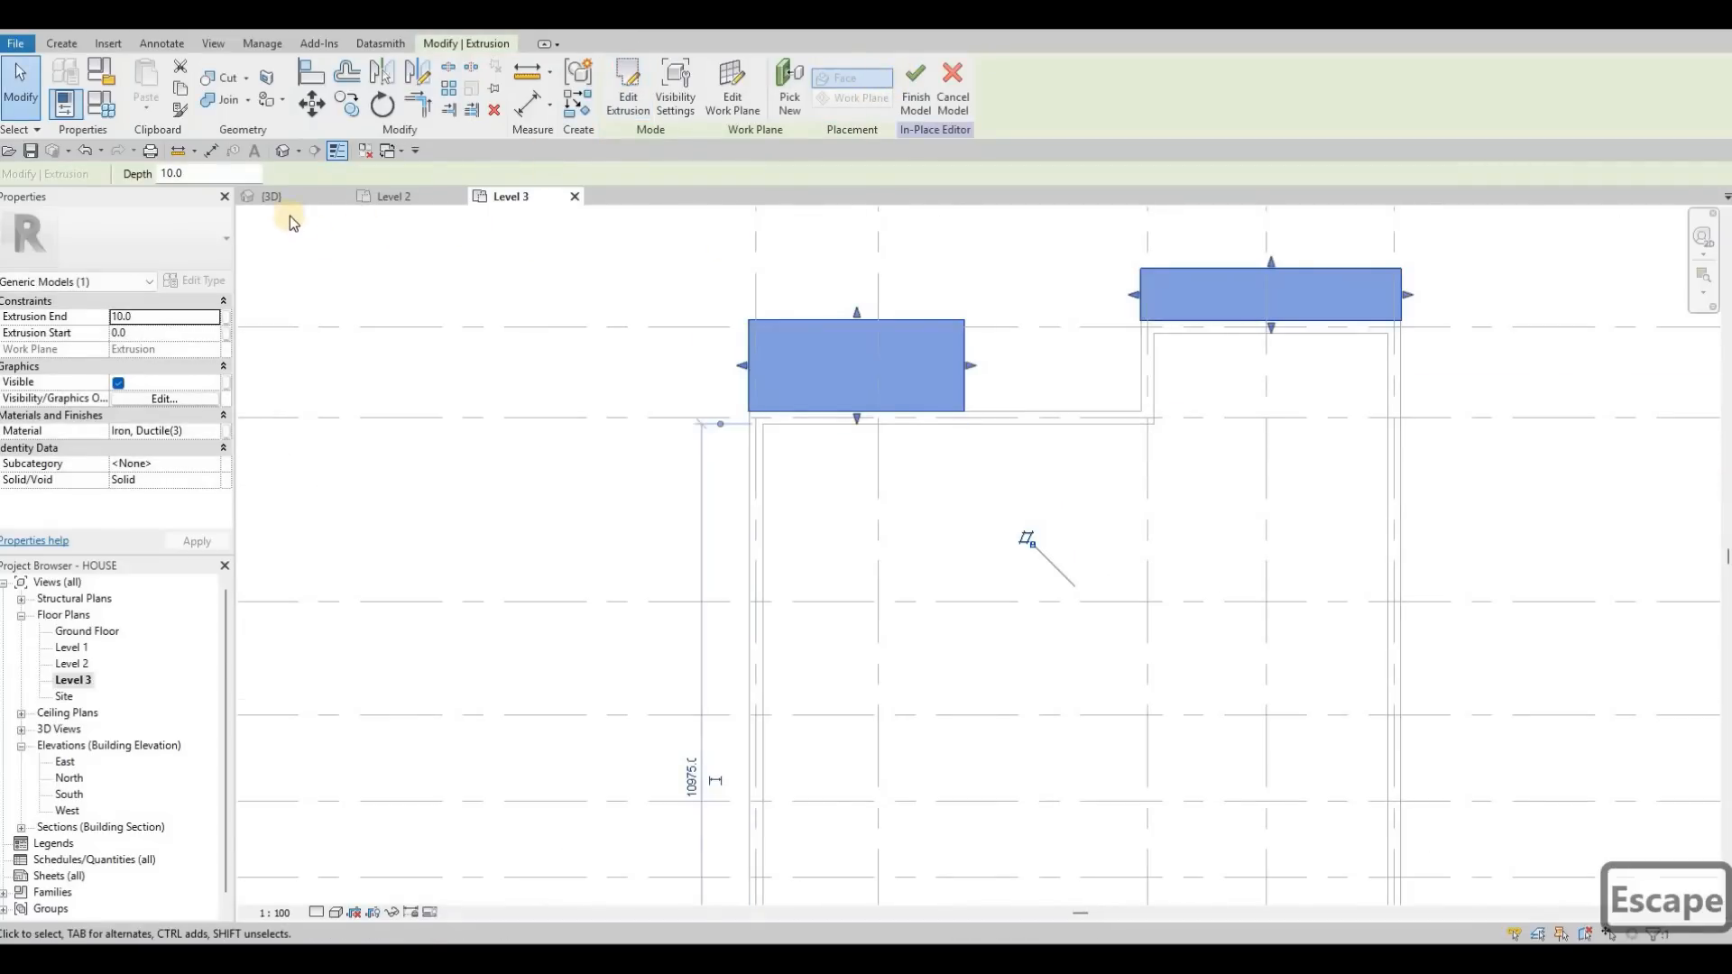
{"action": "key", "text": "ctrl+Tab"}
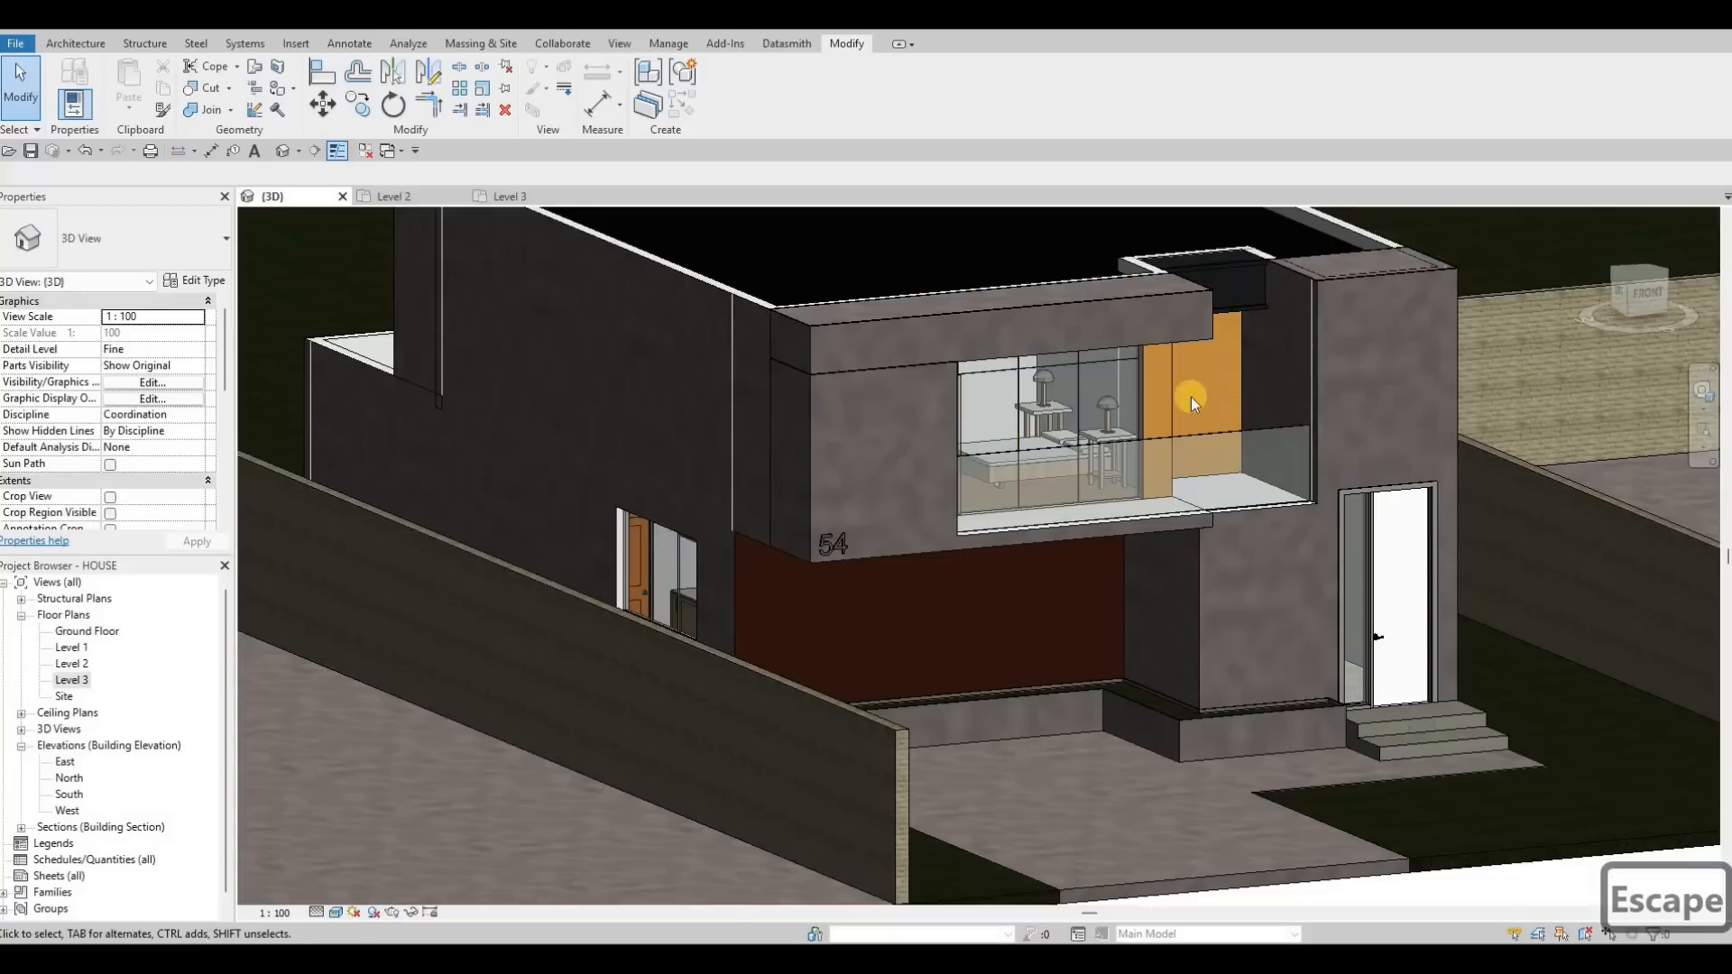
Open the roof cap's in-place model for editing and check which material its extrusion uses.
{"action": "key", "text": "Escape"}
{"action": "middle_click_drag", "start_coordinate": [1312, 376], "coordinate": [977, 457], "text": "shift"}
{"action": "scroll", "coordinate": [978, 458], "scroll_direction": "up", "scroll_amount": 3}
{"action": "scroll", "coordinate": [976, 452], "scroll_direction": "up", "scroll_amount": 3}
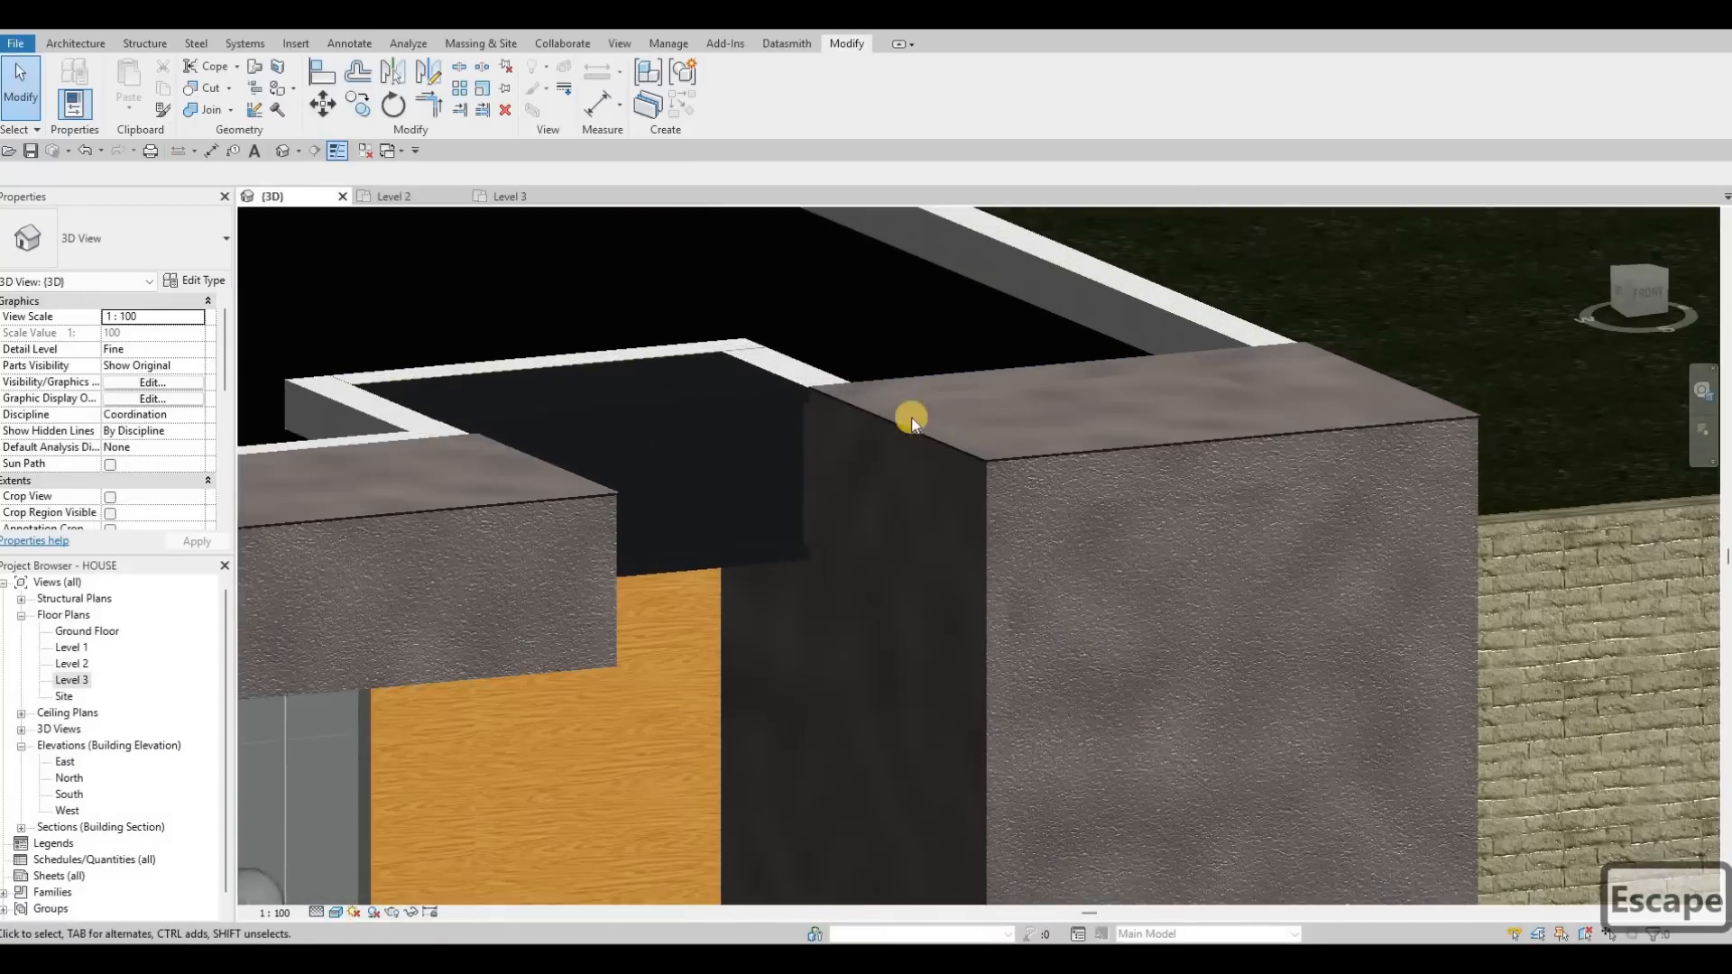
{"action": "scroll", "coordinate": [799, 409], "scroll_direction": "up", "scroll_amount": 3}
{"action": "left_click", "coordinate": [790, 406]}
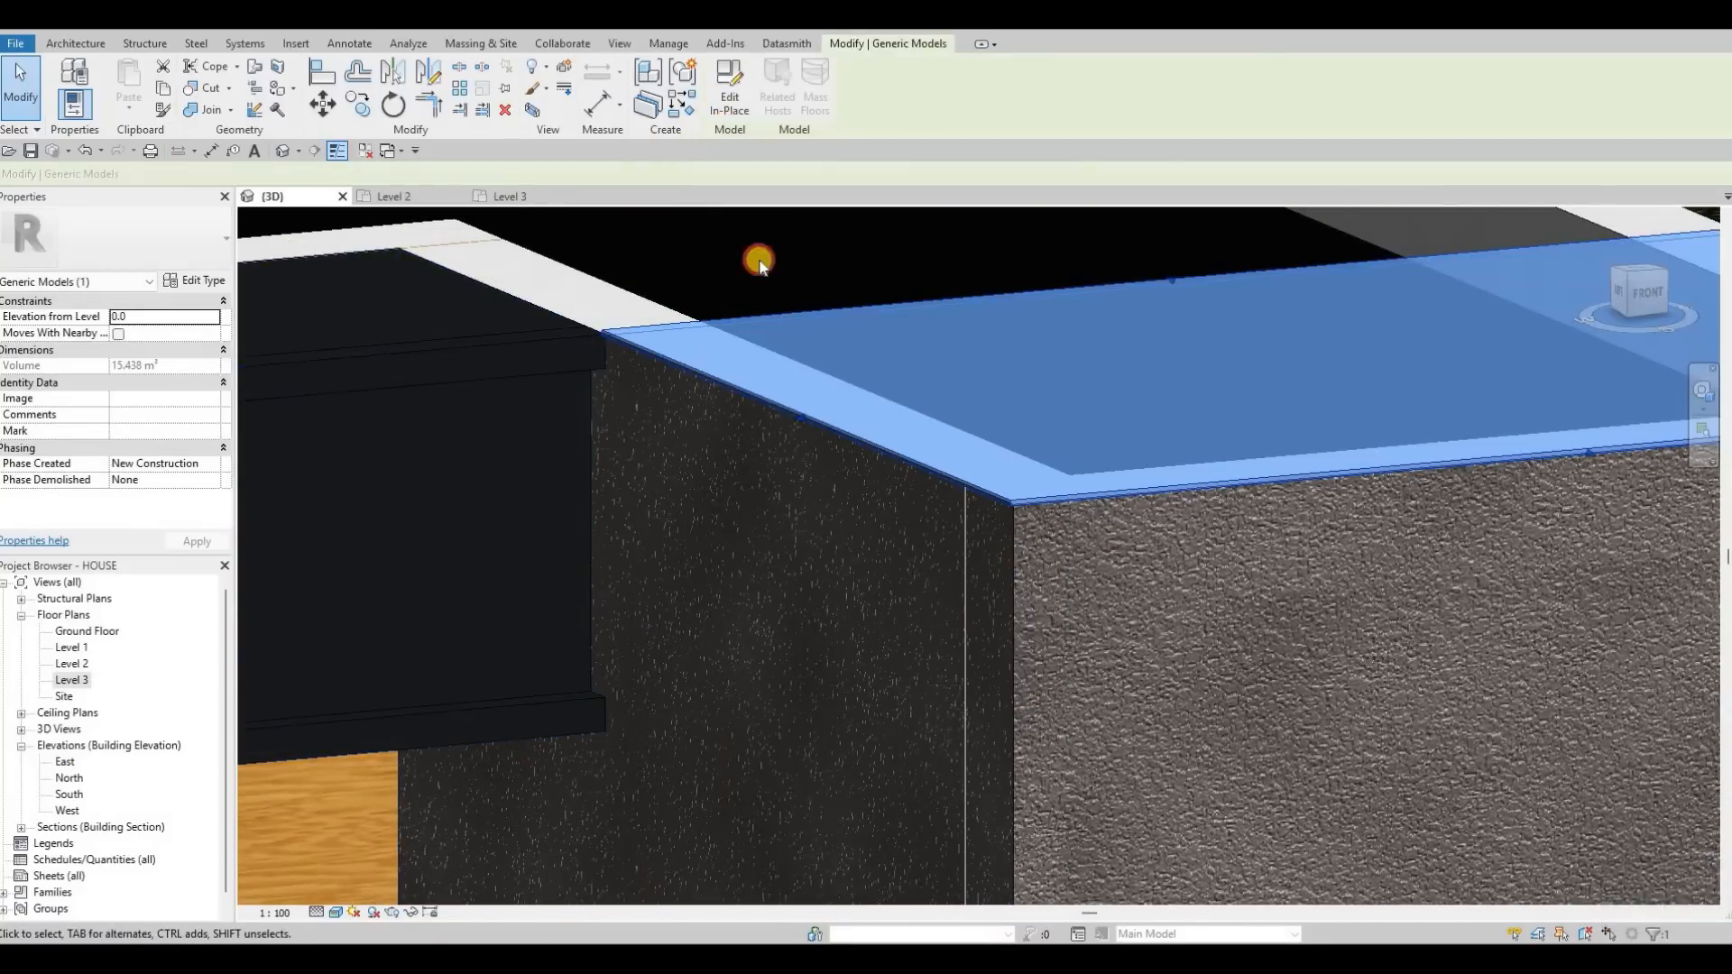
{"action": "double_click", "coordinate": [748, 392]}
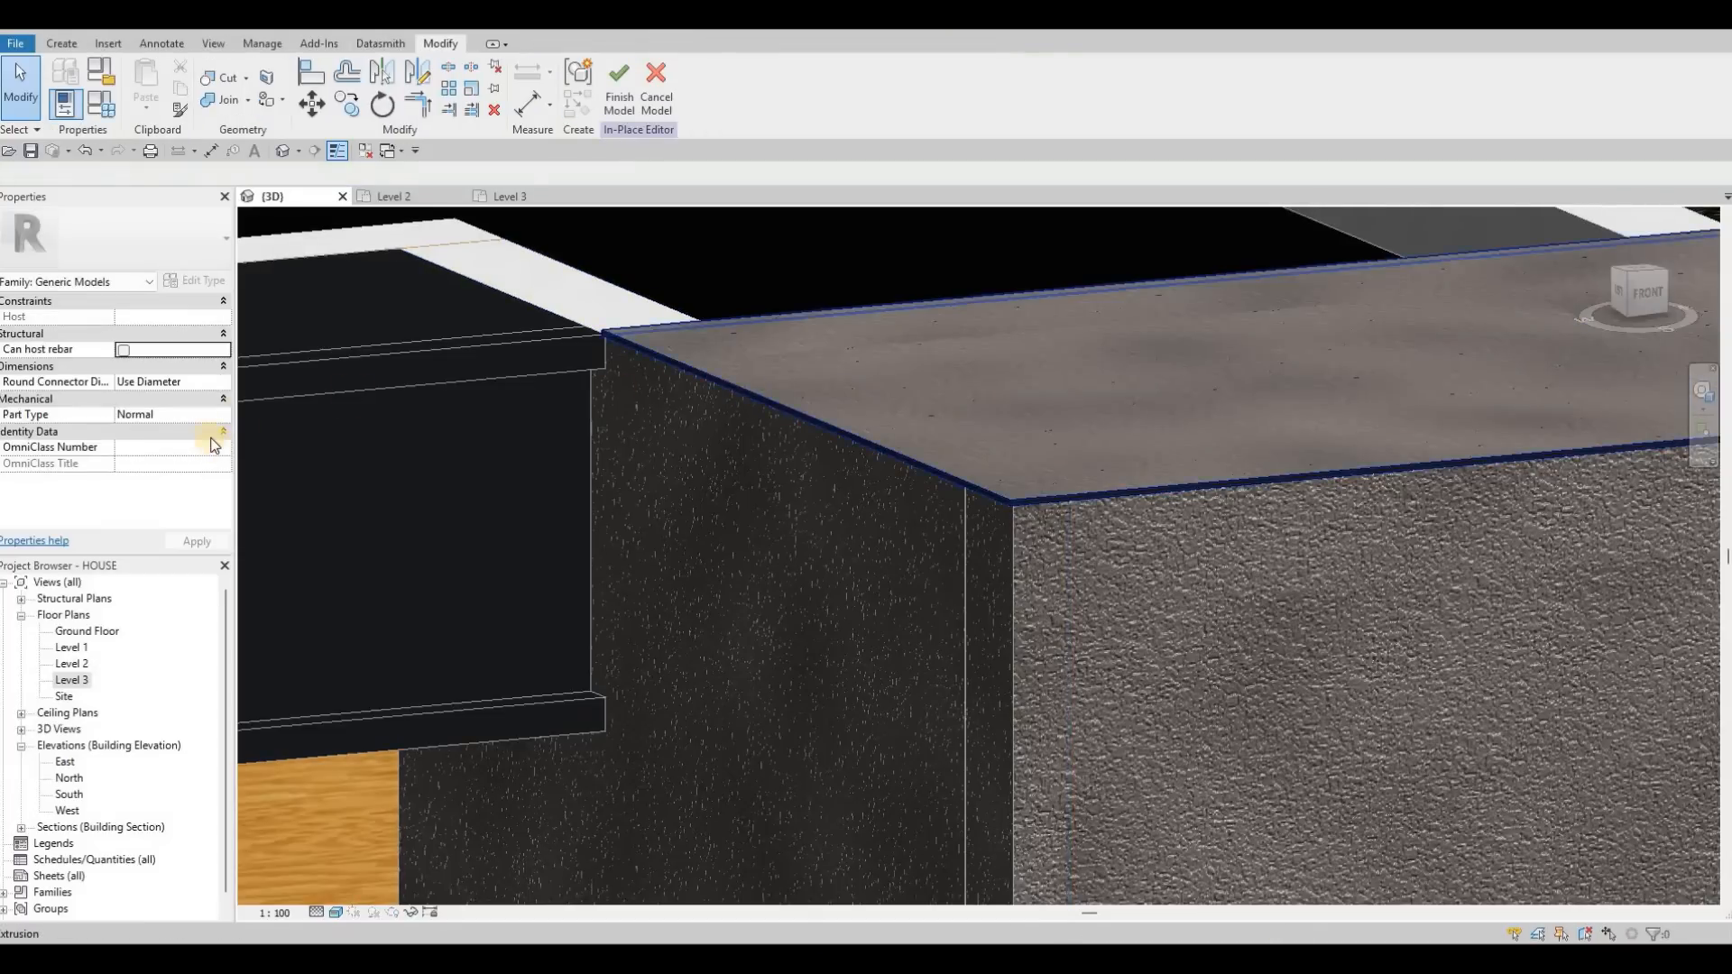
{"action": "left_click", "coordinate": [633, 382]}
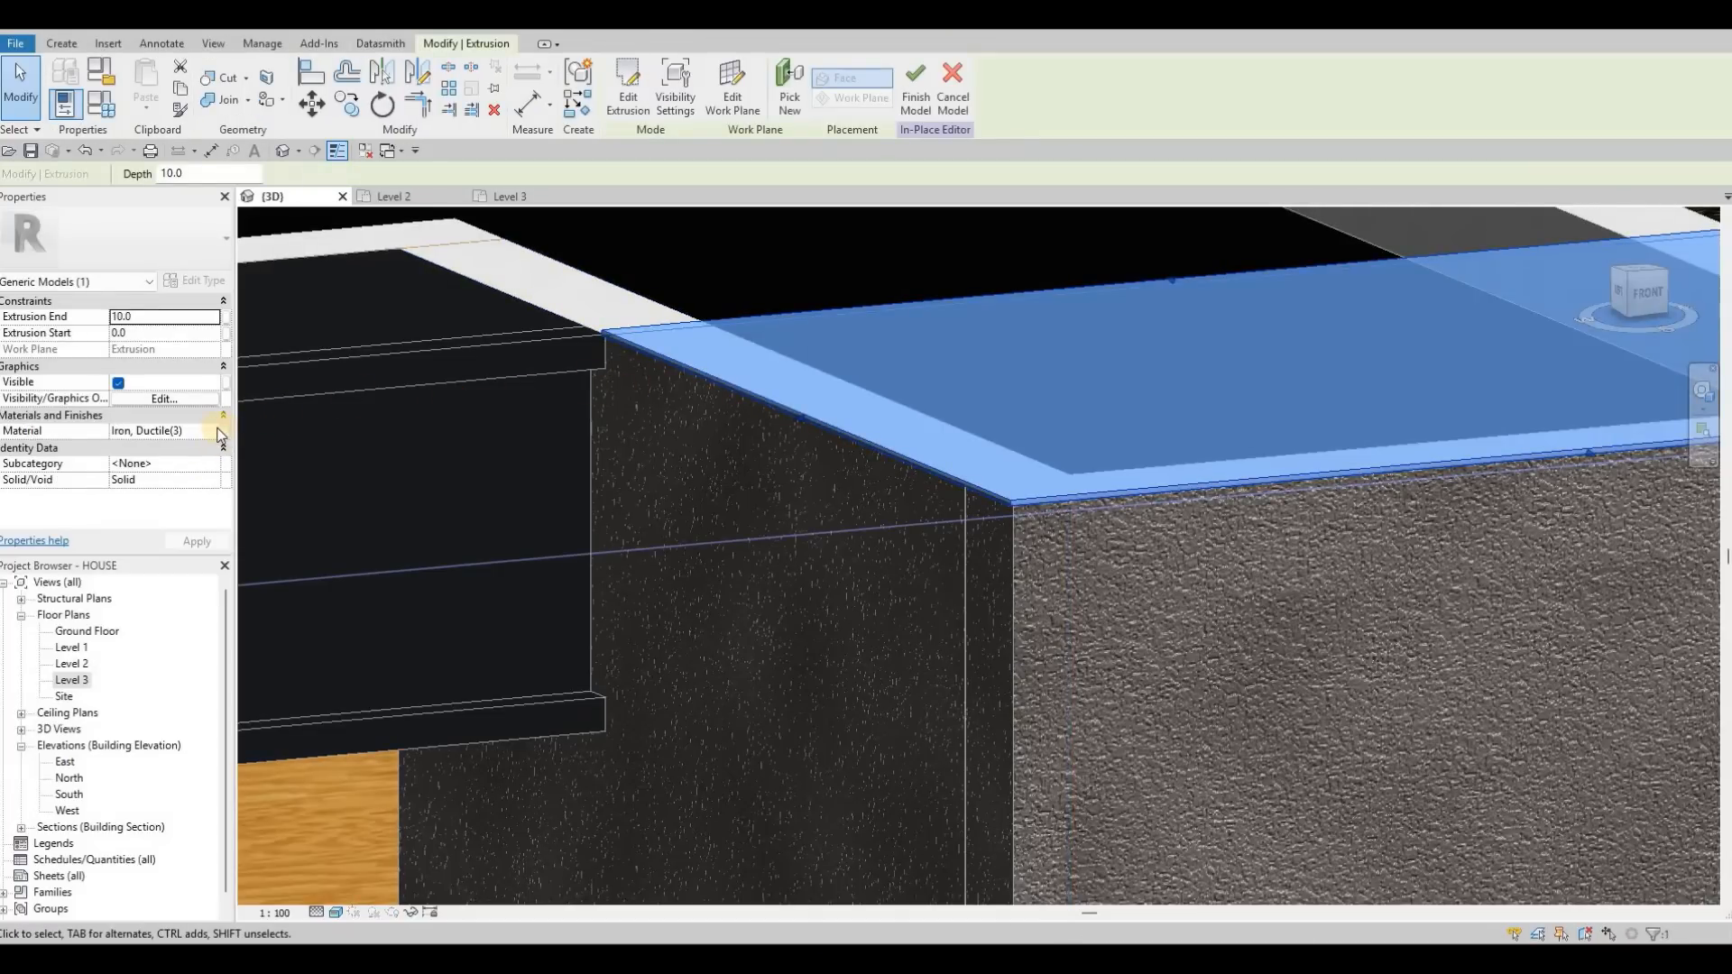
{"action": "left_click", "coordinate": [217, 433]}
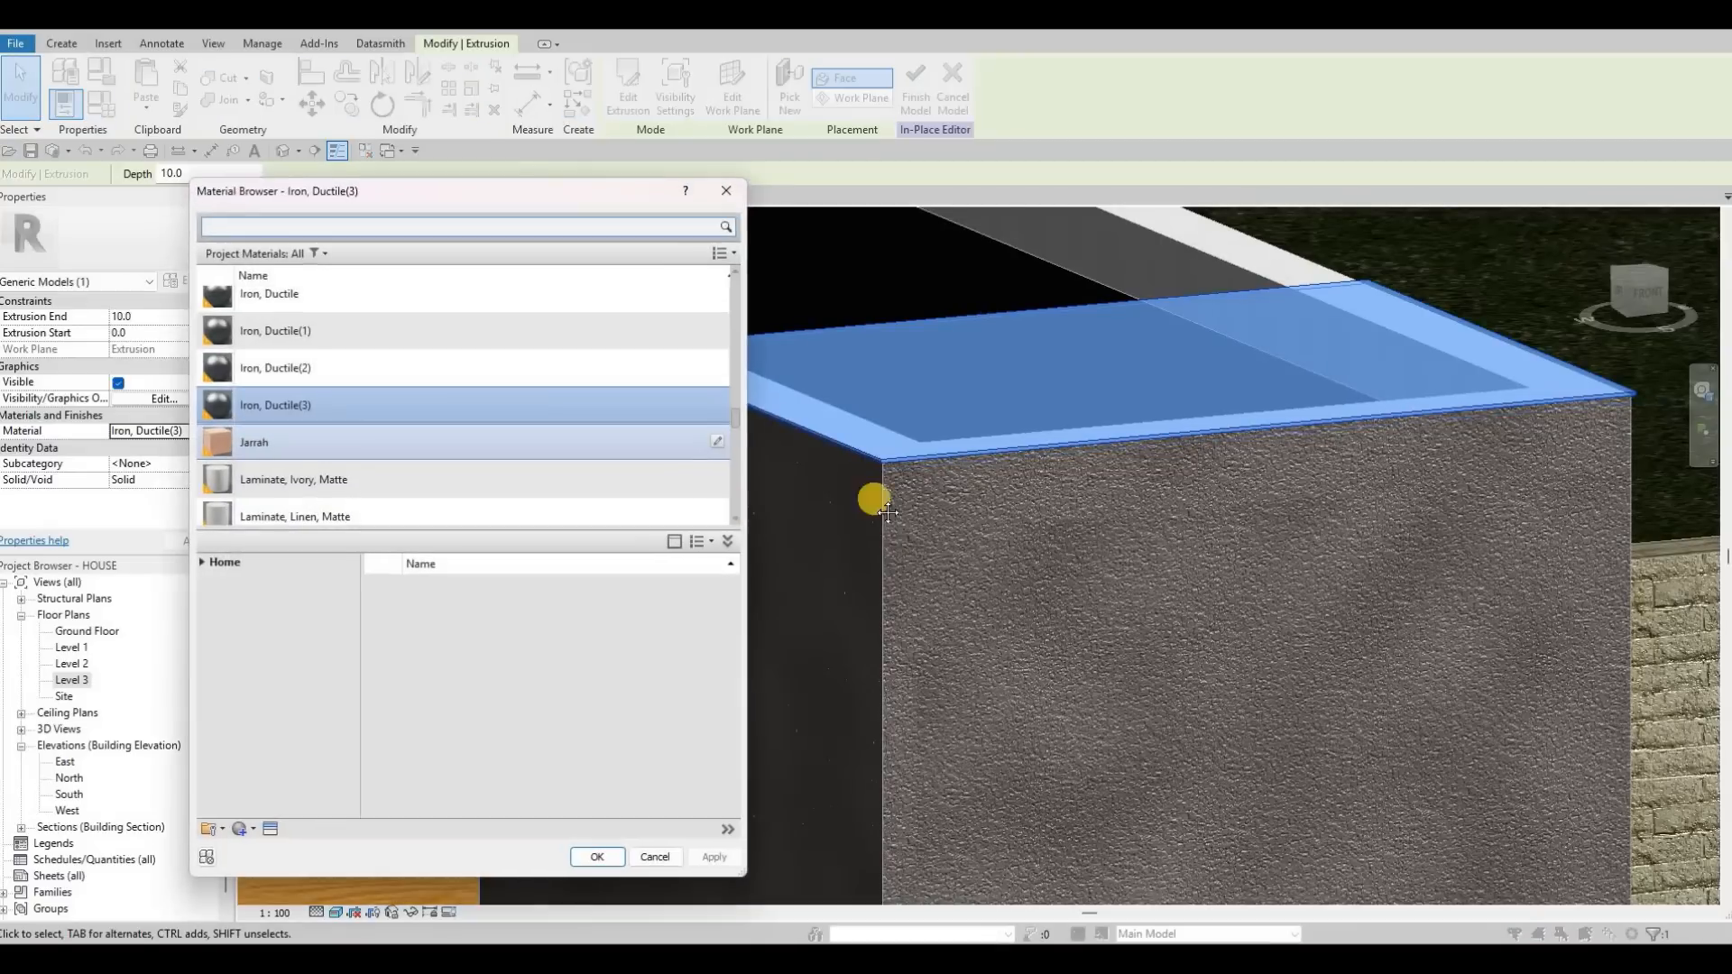
{"action": "key", "text": "Escape"}
{"action": "key", "text": "Escape"}
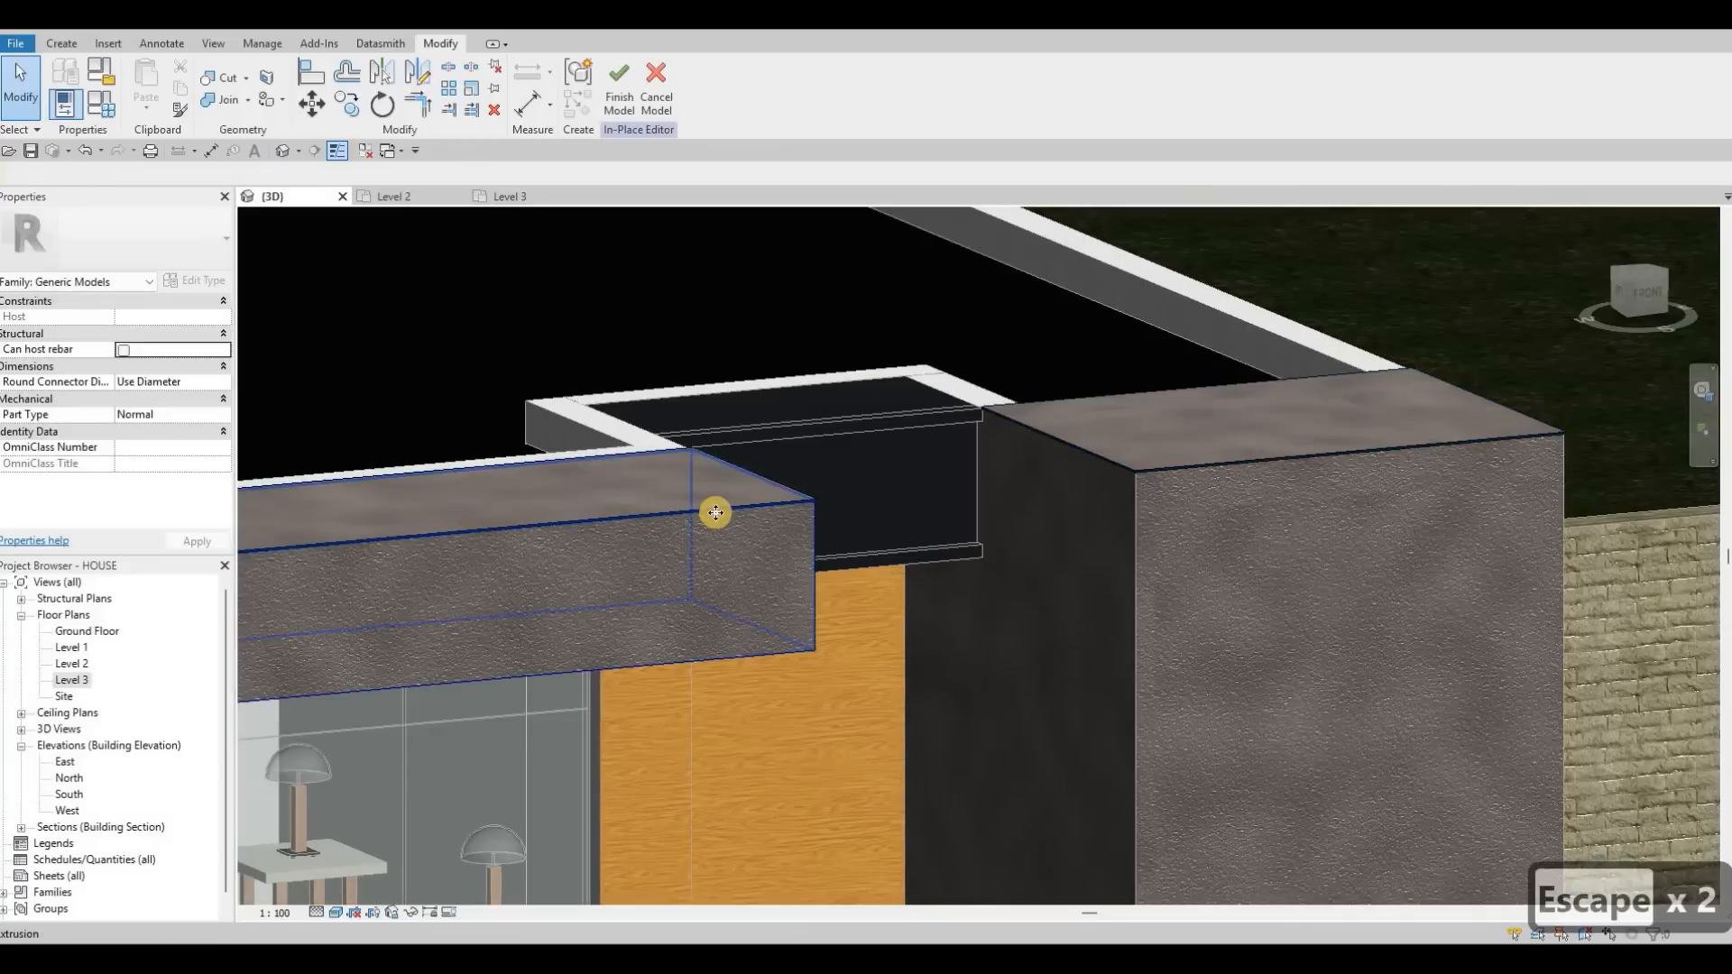
Inspect the cap extrusion over the front wall blocks and balcony frame, and finish the in-place model.
{"action": "left_click", "coordinate": [715, 512]}
{"action": "key", "text": "Escape"}
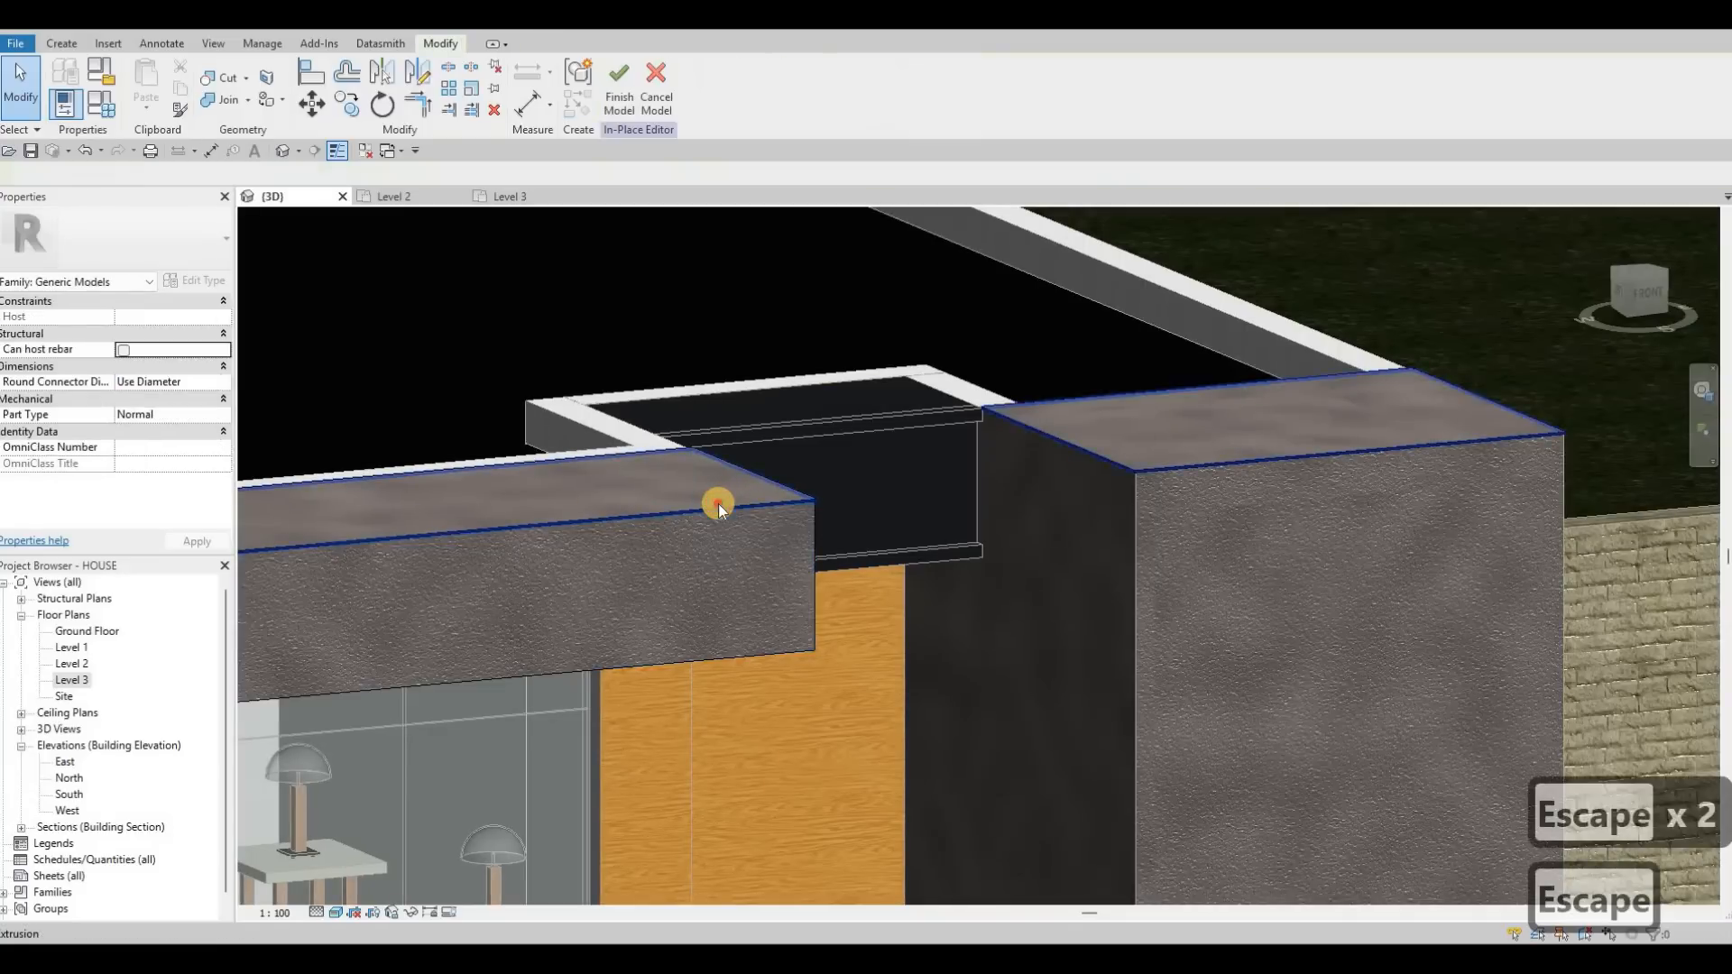
{"action": "key", "text": "Escape"}
{"action": "left_click", "coordinate": [1054, 487]}
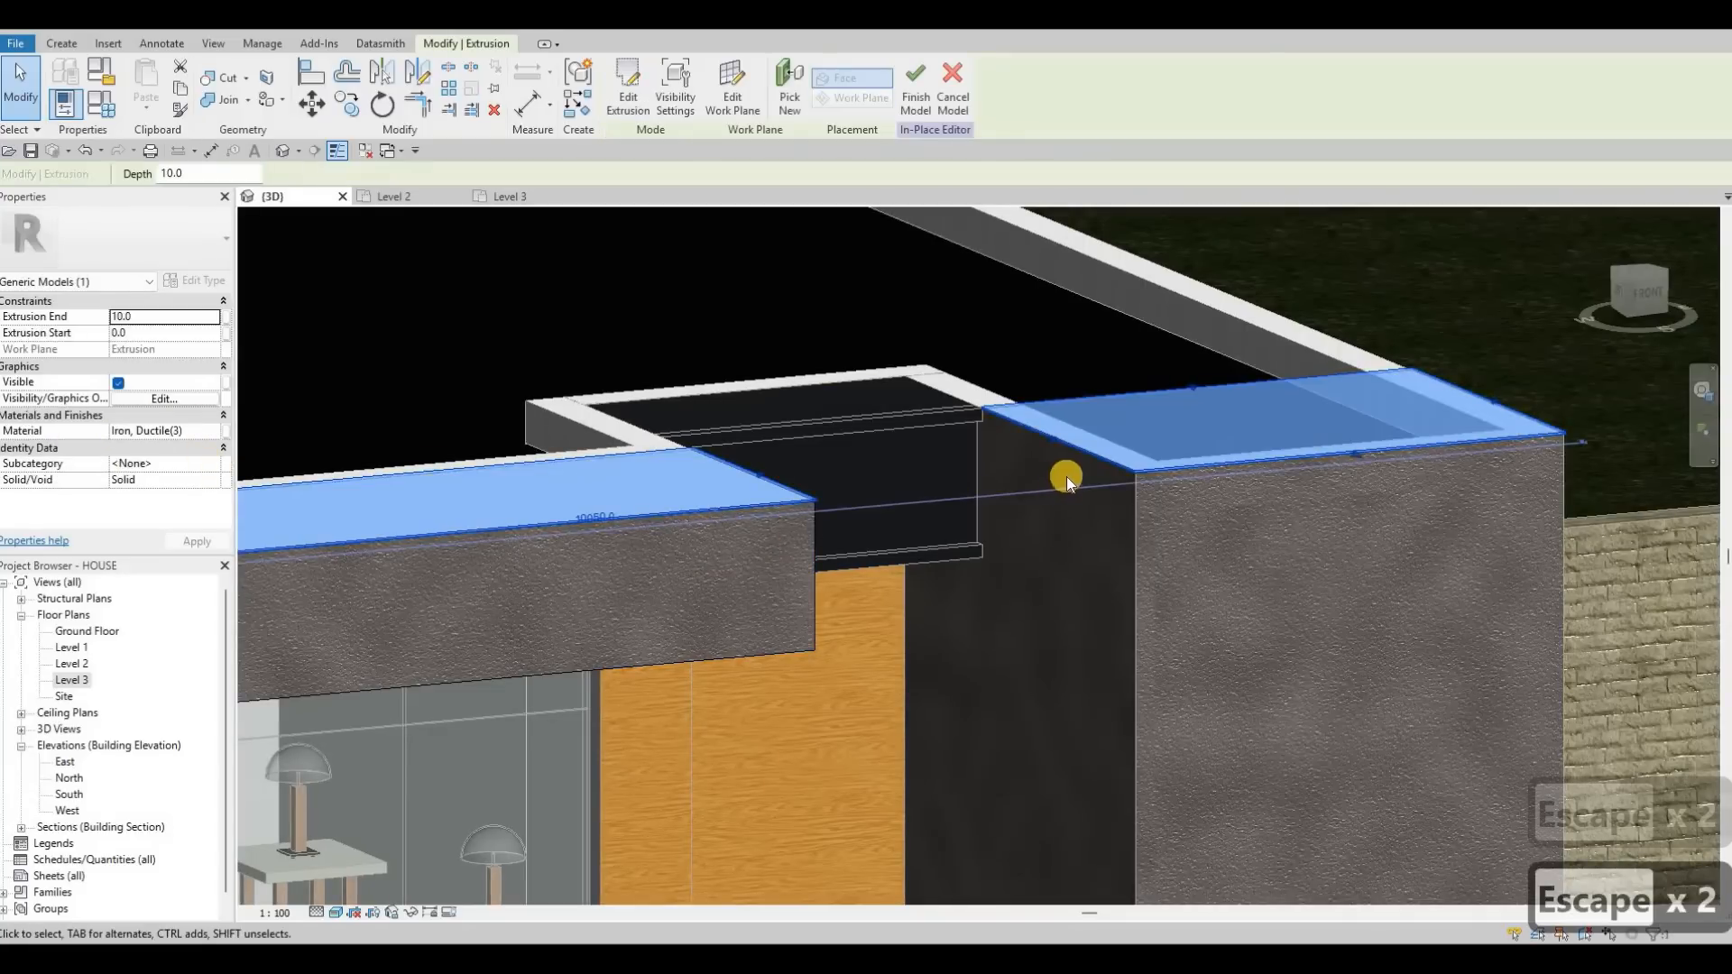
{"action": "middle_click_drag", "start_coordinate": [1175, 487], "coordinate": [1351, 408], "text": "shift"}
{"action": "key", "text": "Escape"}
{"action": "key", "text": "Escape"}
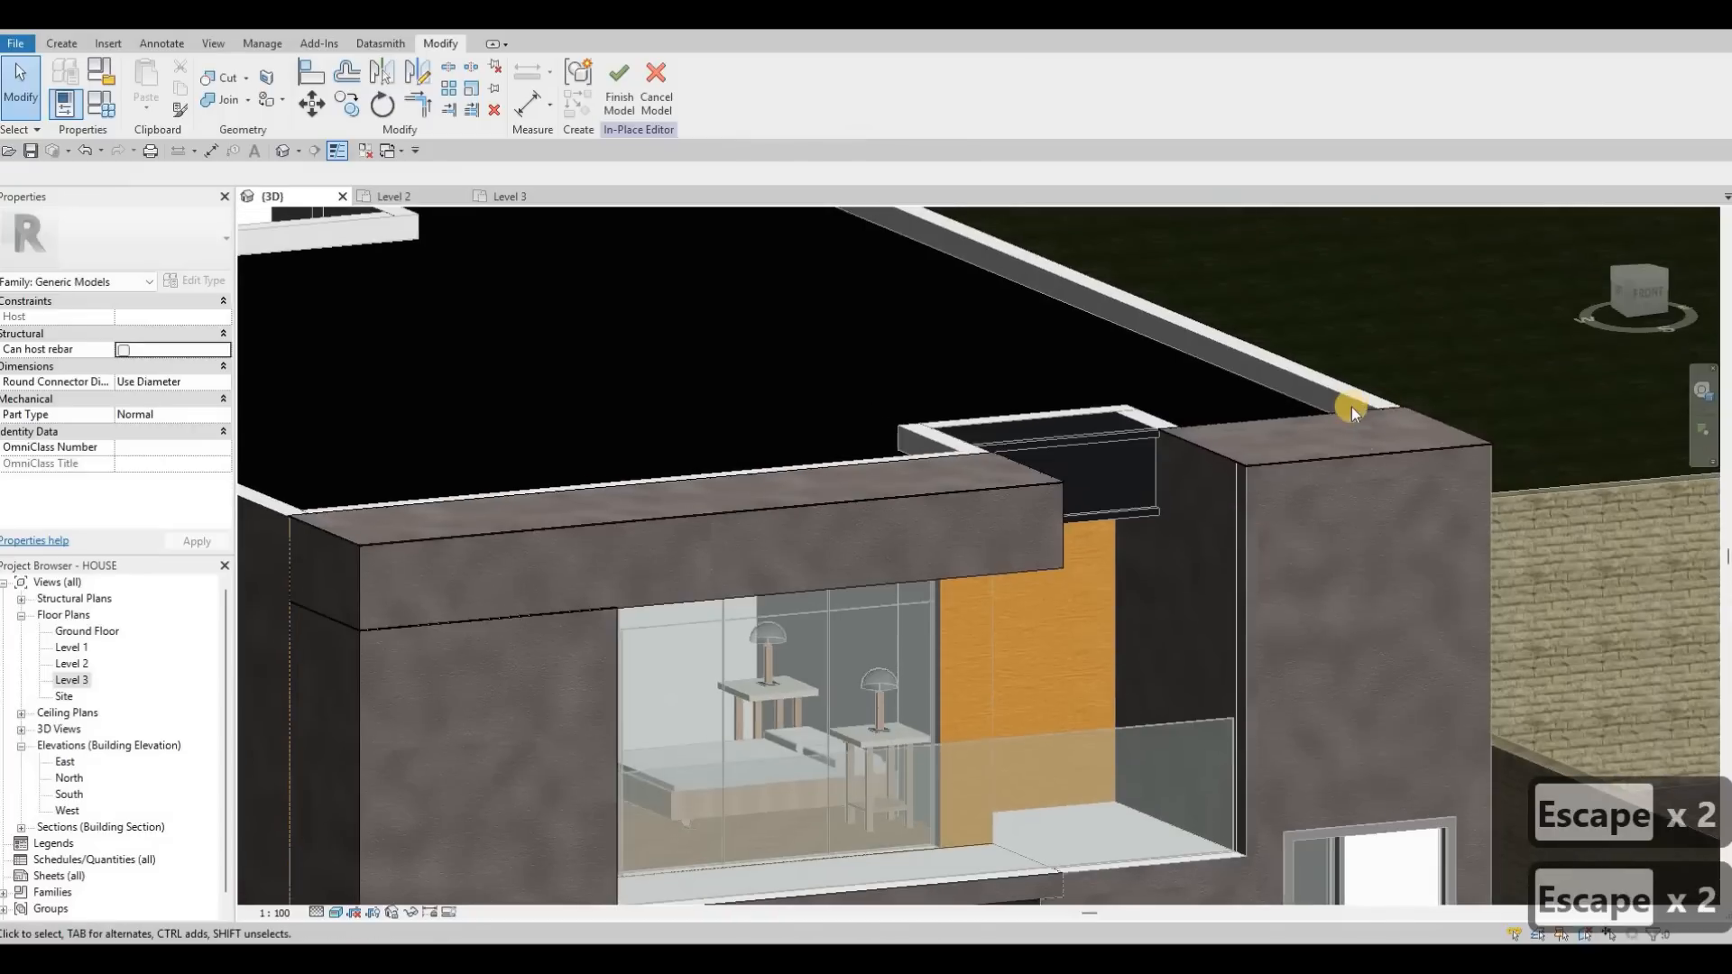
{"action": "scroll", "coordinate": [1029, 408], "scroll_direction": "down", "scroll_amount": 4}
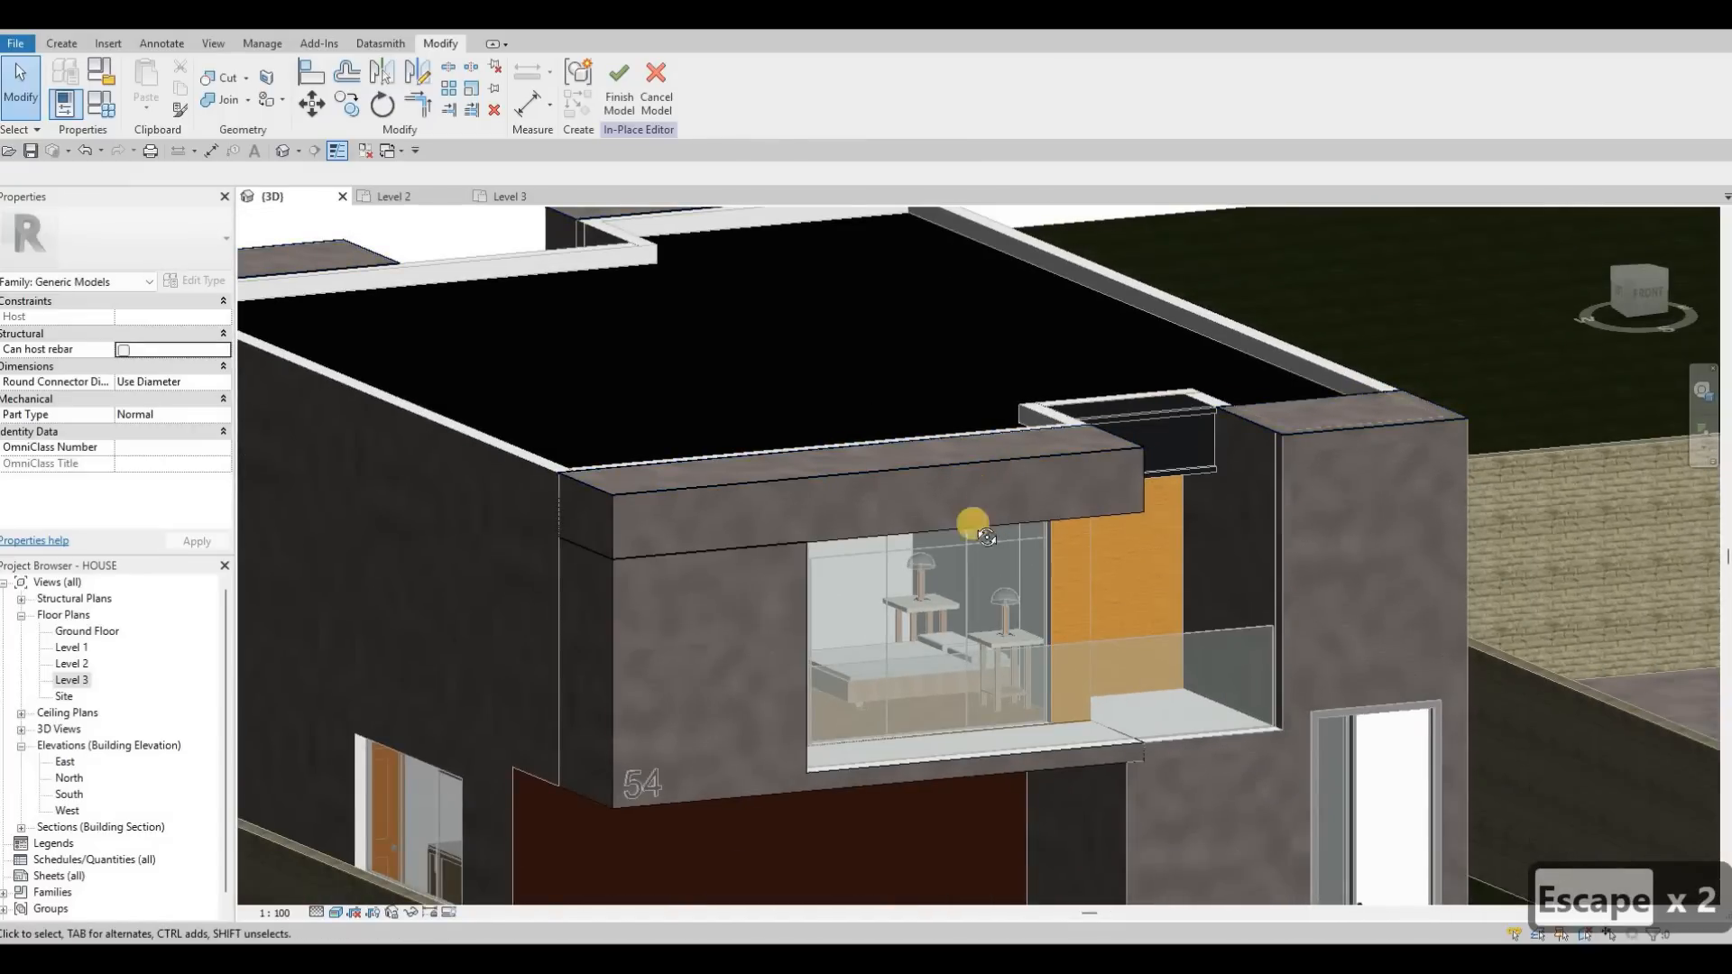
{"action": "scroll", "coordinate": [1020, 424], "scroll_direction": "up", "scroll_amount": 4}
{"action": "middle_click_drag", "start_coordinate": [1014, 406], "coordinate": [993, 464], "text": "shift"}
{"action": "scroll", "coordinate": [989, 511], "scroll_direction": "down", "scroll_amount": 1}
{"action": "middle_click_drag", "start_coordinate": [727, 580], "coordinate": [857, 444], "text": "shift"}
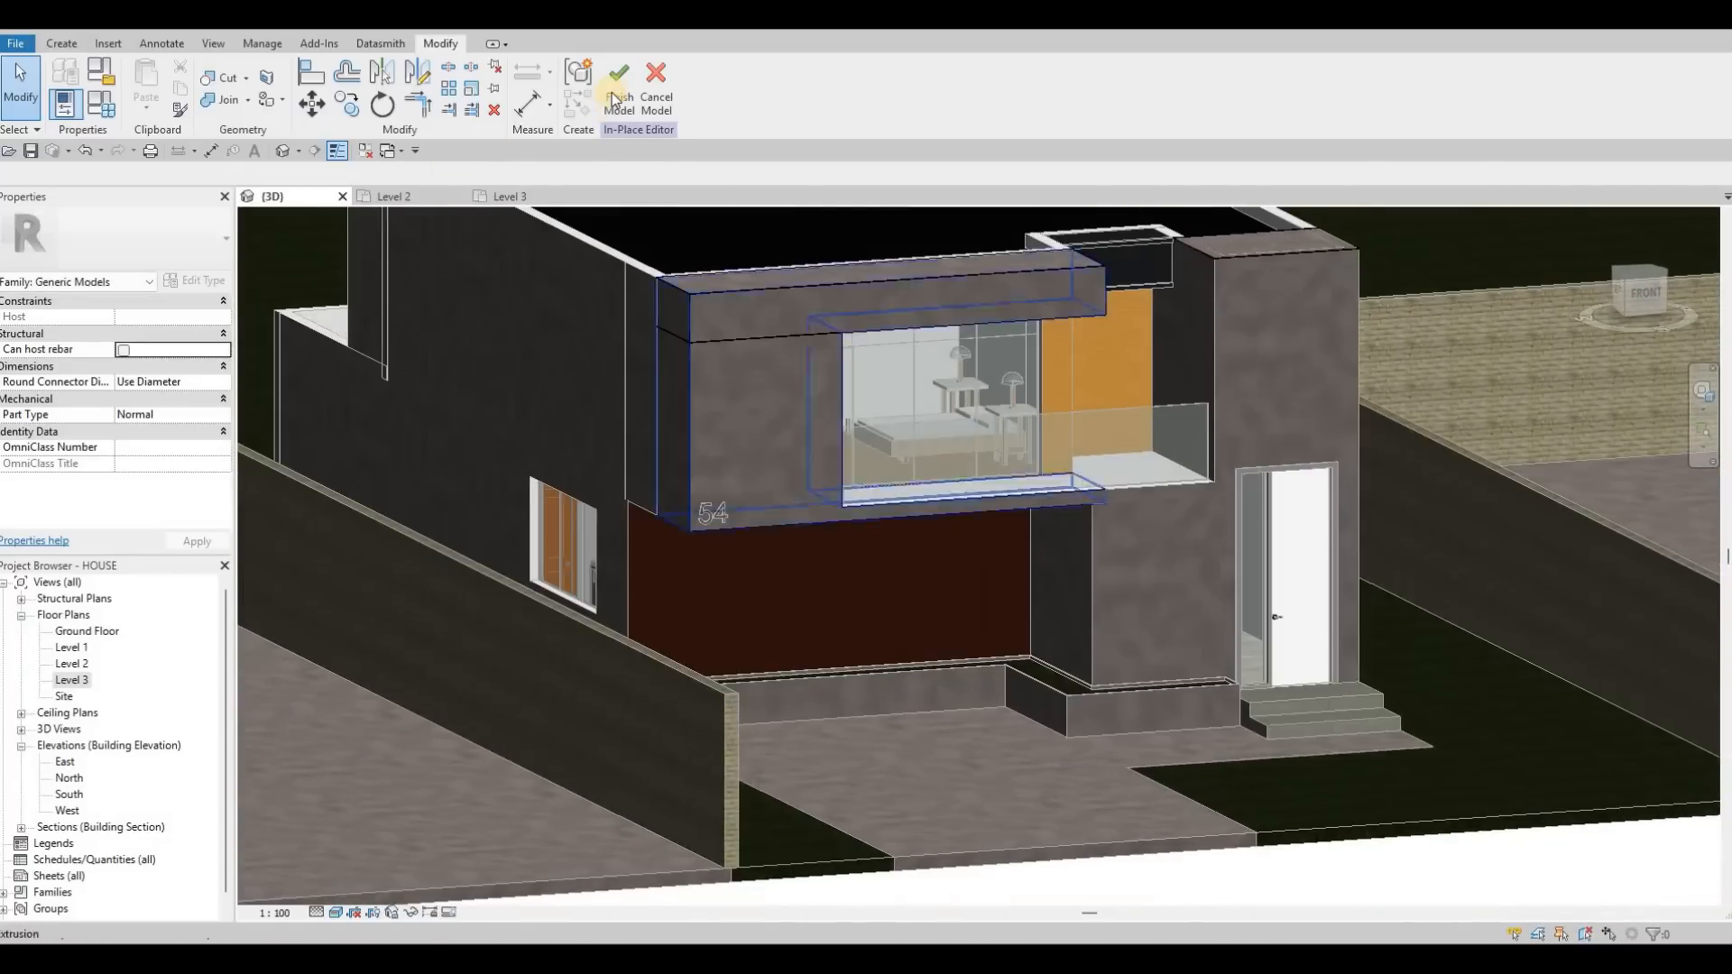
{"action": "scroll", "coordinate": [684, 533], "scroll_direction": "down", "scroll_amount": 3}
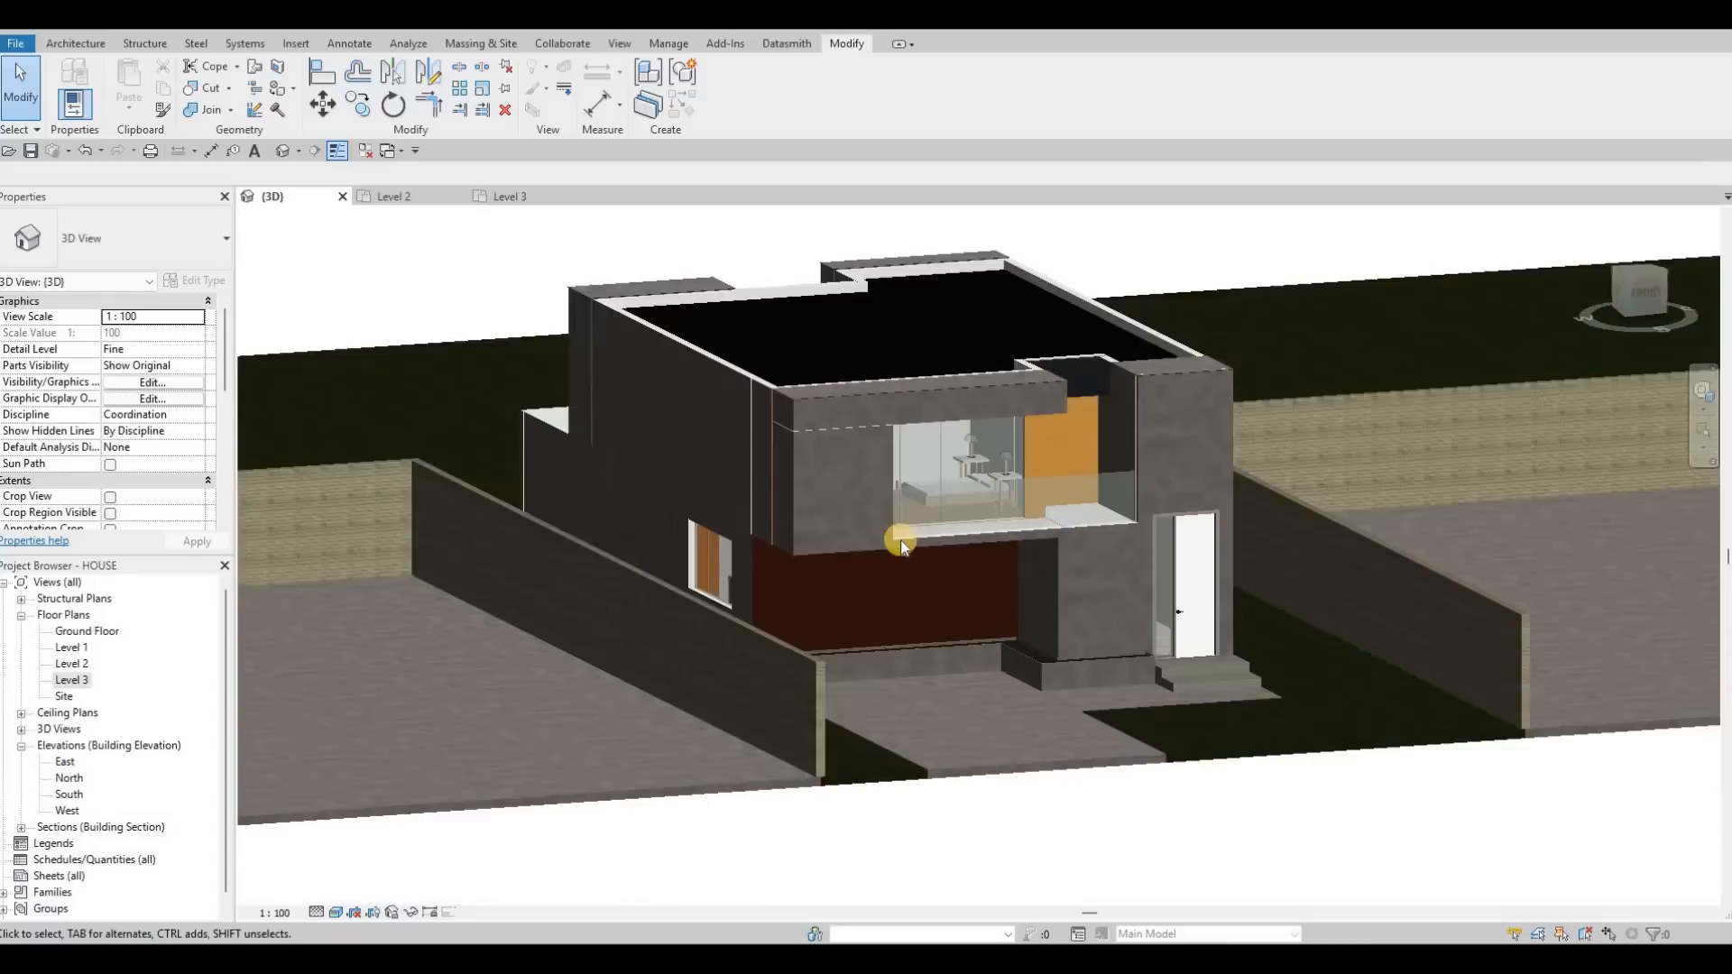
Examine the house-number model text and the surrounding front facade in 3D.
{"action": "scroll", "coordinate": [735, 542], "scroll_direction": "up", "scroll_amount": 2}
{"action": "scroll", "coordinate": [735, 541], "scroll_direction": "up", "scroll_amount": 4}
{"action": "left_click", "coordinate": [726, 530]}
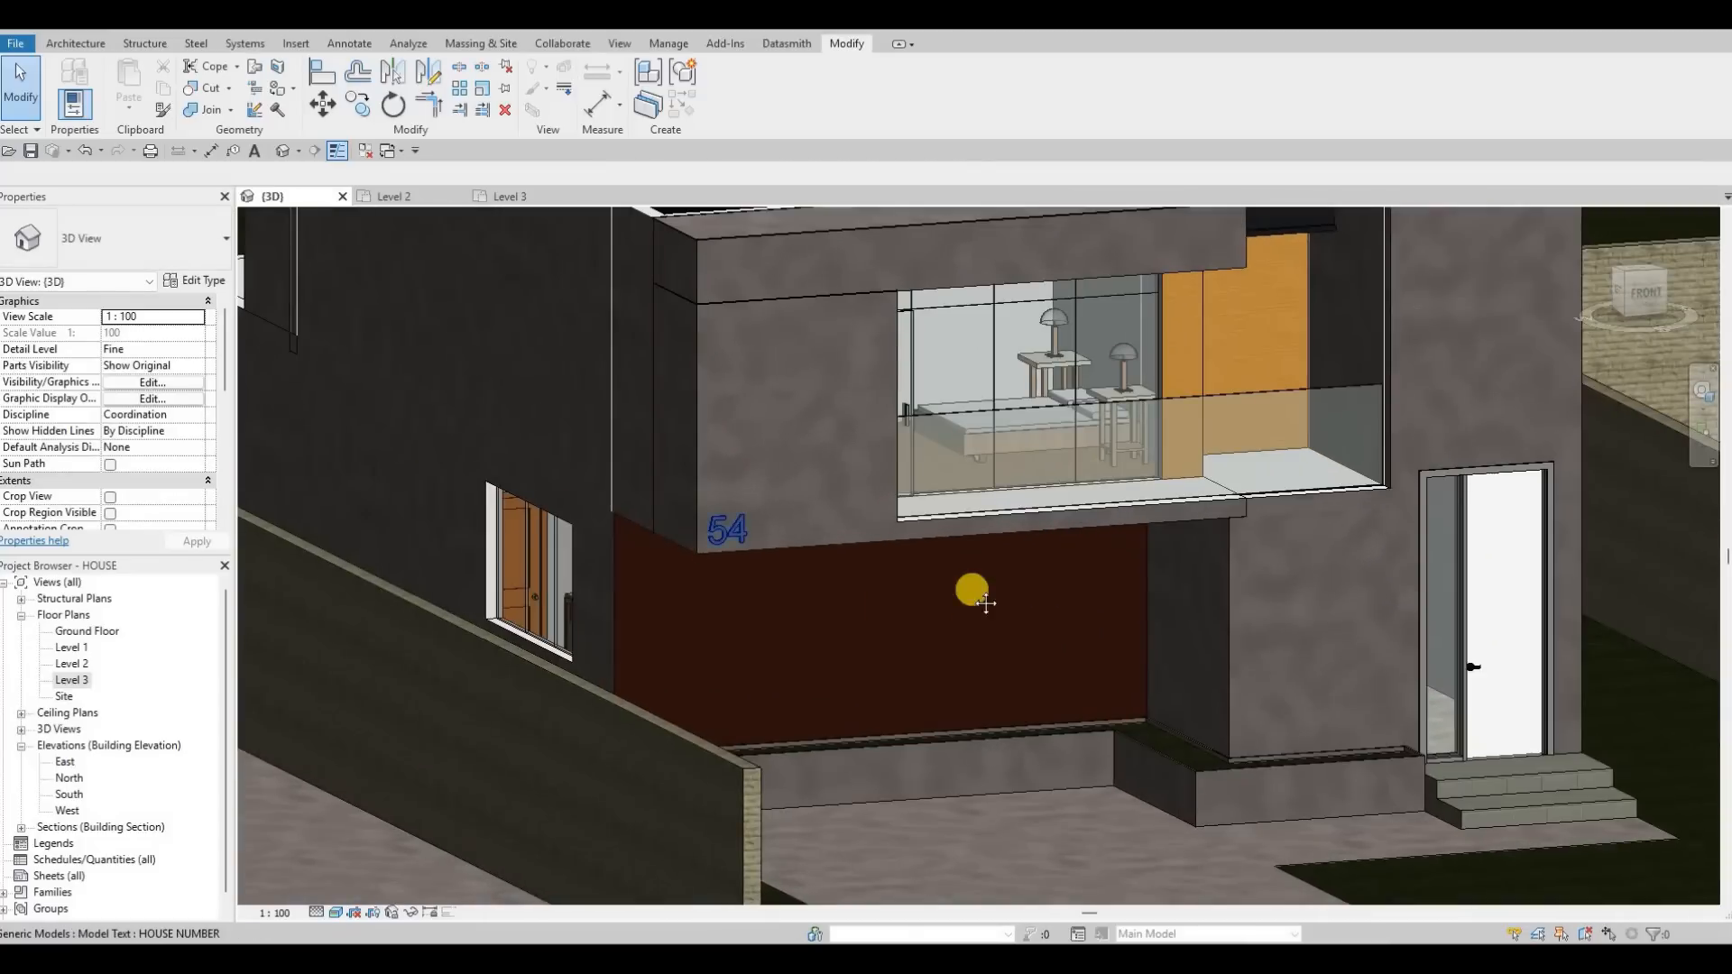
{"action": "middle_click_drag", "start_coordinate": [939, 677], "coordinate": [955, 629]}
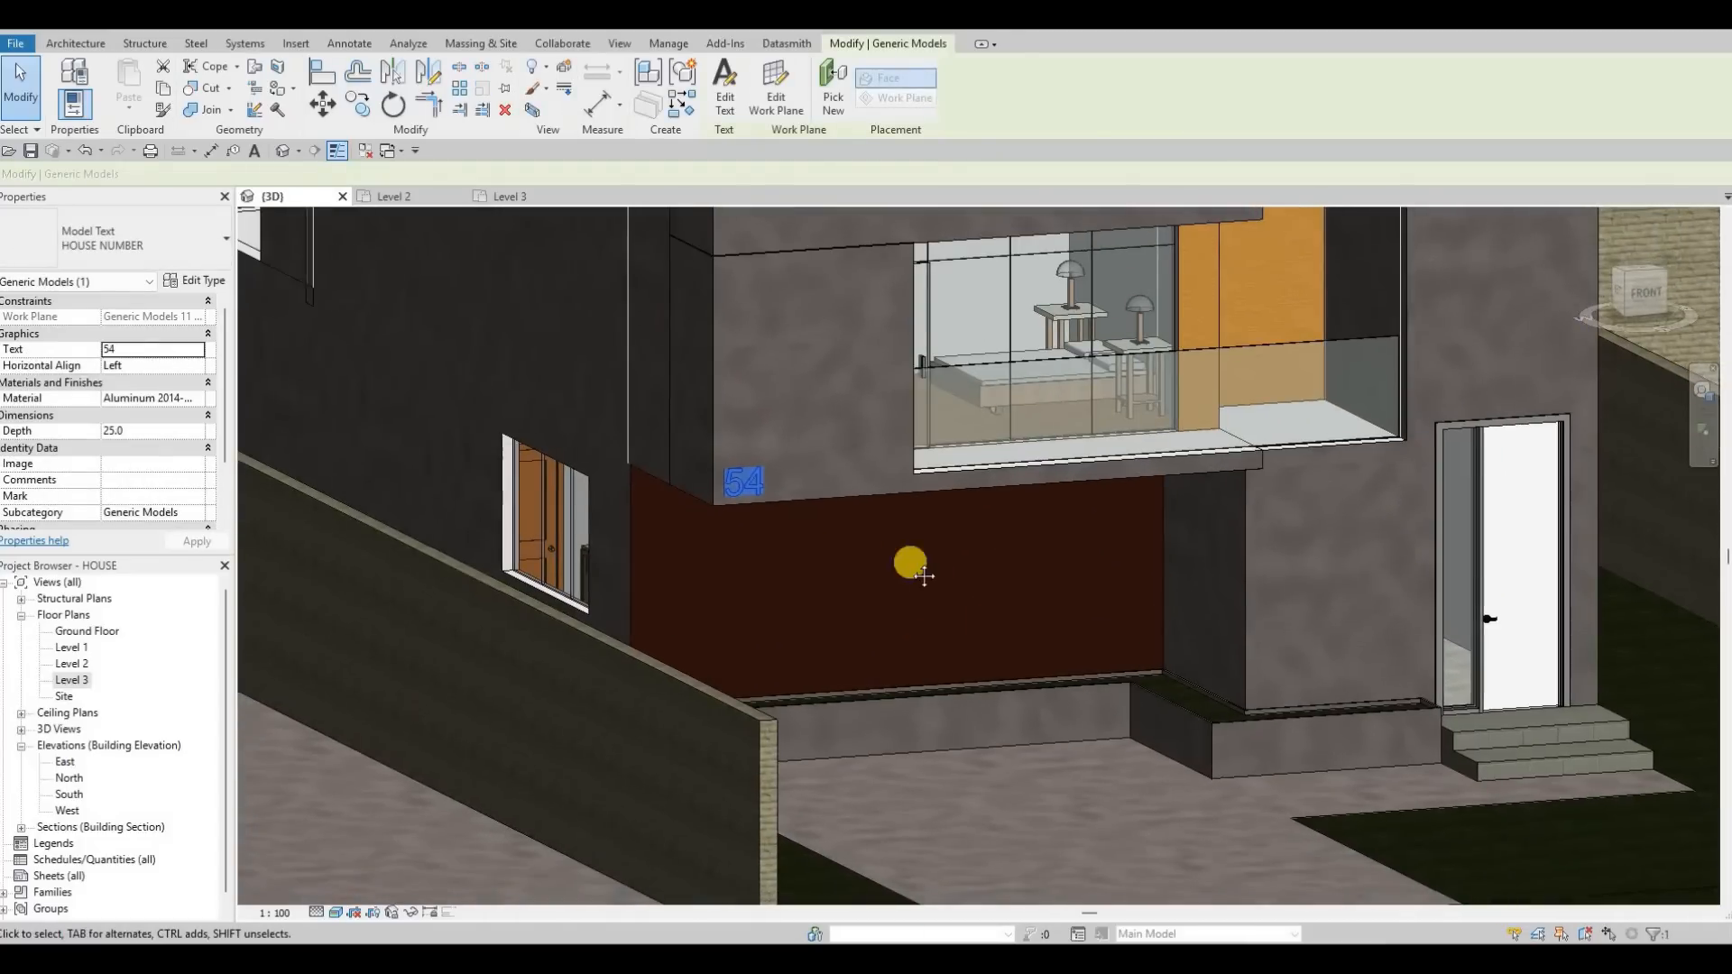
{"action": "middle_click_drag", "start_coordinate": [810, 556], "coordinate": [947, 600], "text": "shift"}
{"action": "key", "text": "Escape"}
{"action": "scroll", "coordinate": [1014, 651], "scroll_direction": "down", "scroll_amount": 1}
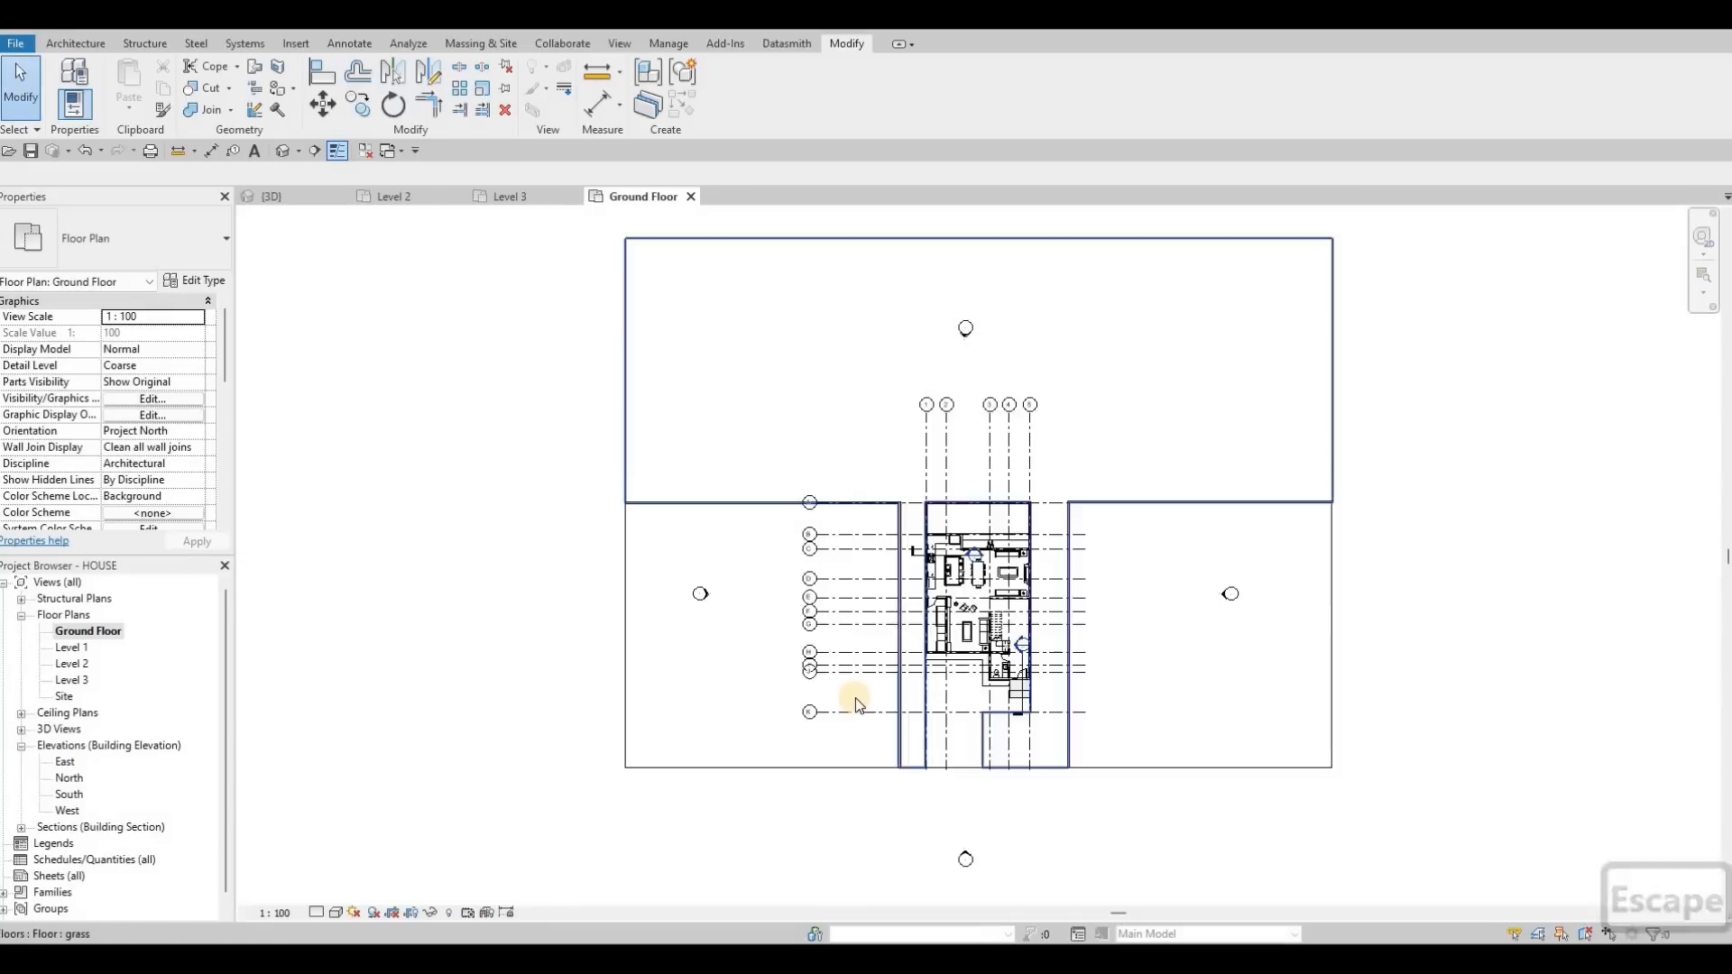
Start a new floor in the Ground Floor plan and duplicate type floor 3 as floor 4.
{"action": "middle_click_drag", "start_coordinate": [929, 812], "coordinate": [949, 739]}
{"action": "scroll", "coordinate": [992, 753], "scroll_direction": "up", "scroll_amount": 1}
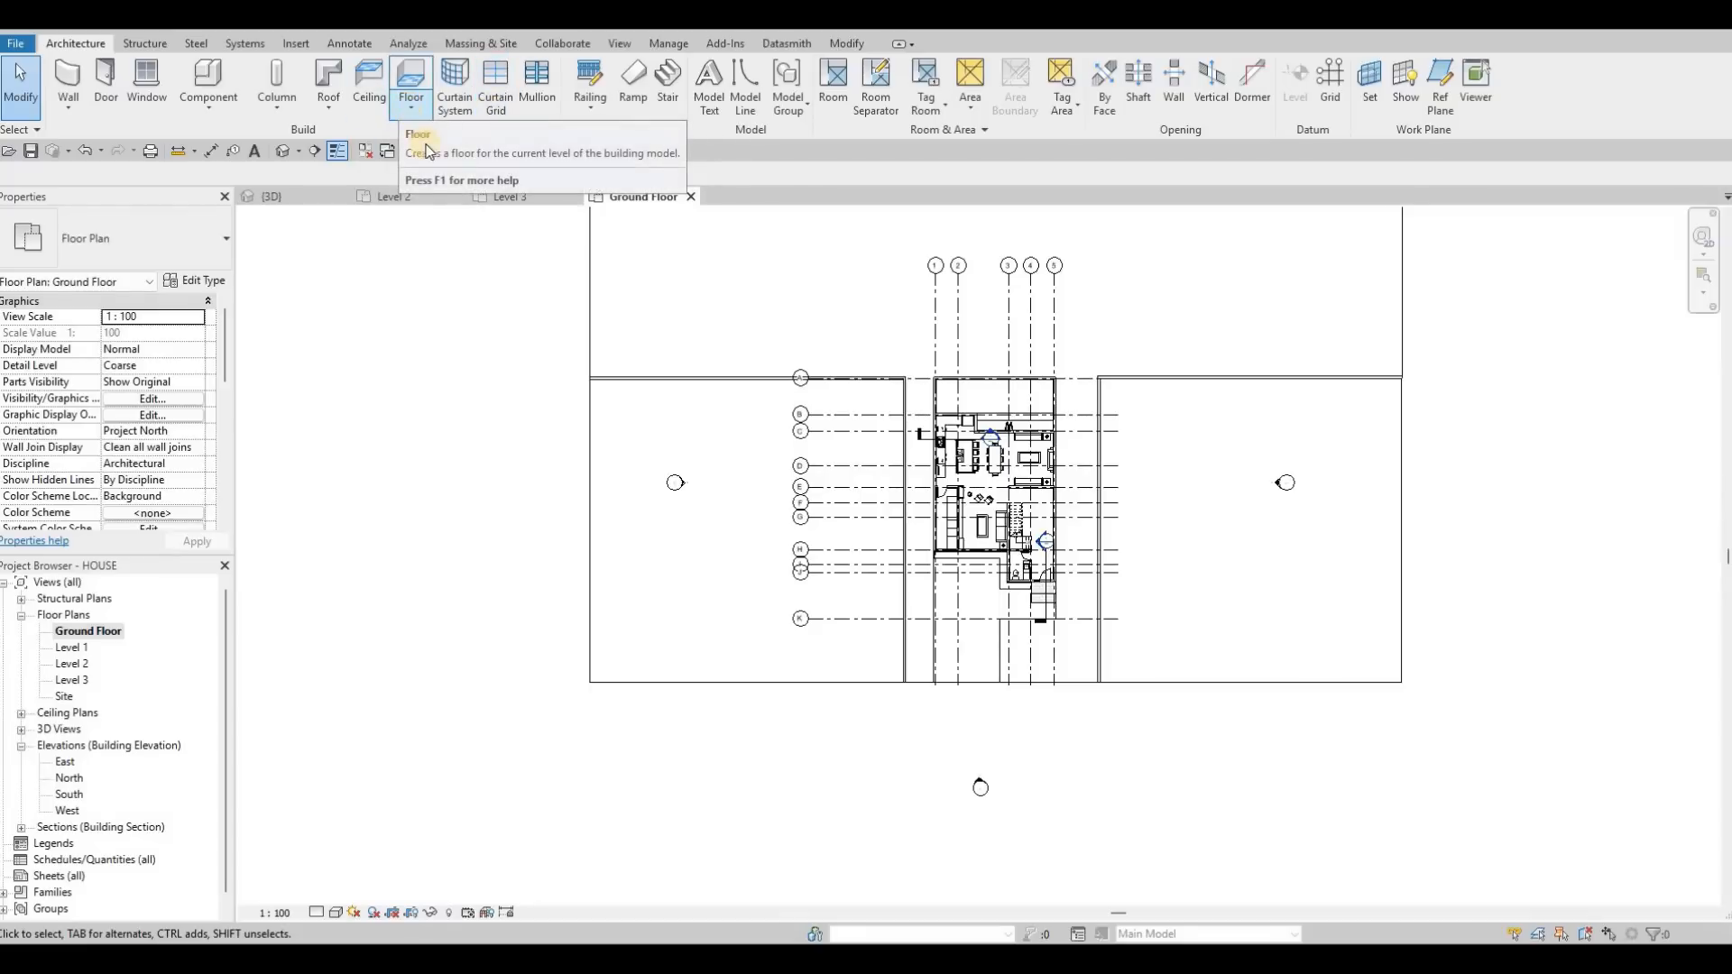
{"action": "left_click", "coordinate": [411, 77]}
{"action": "left_click", "coordinate": [424, 133]}
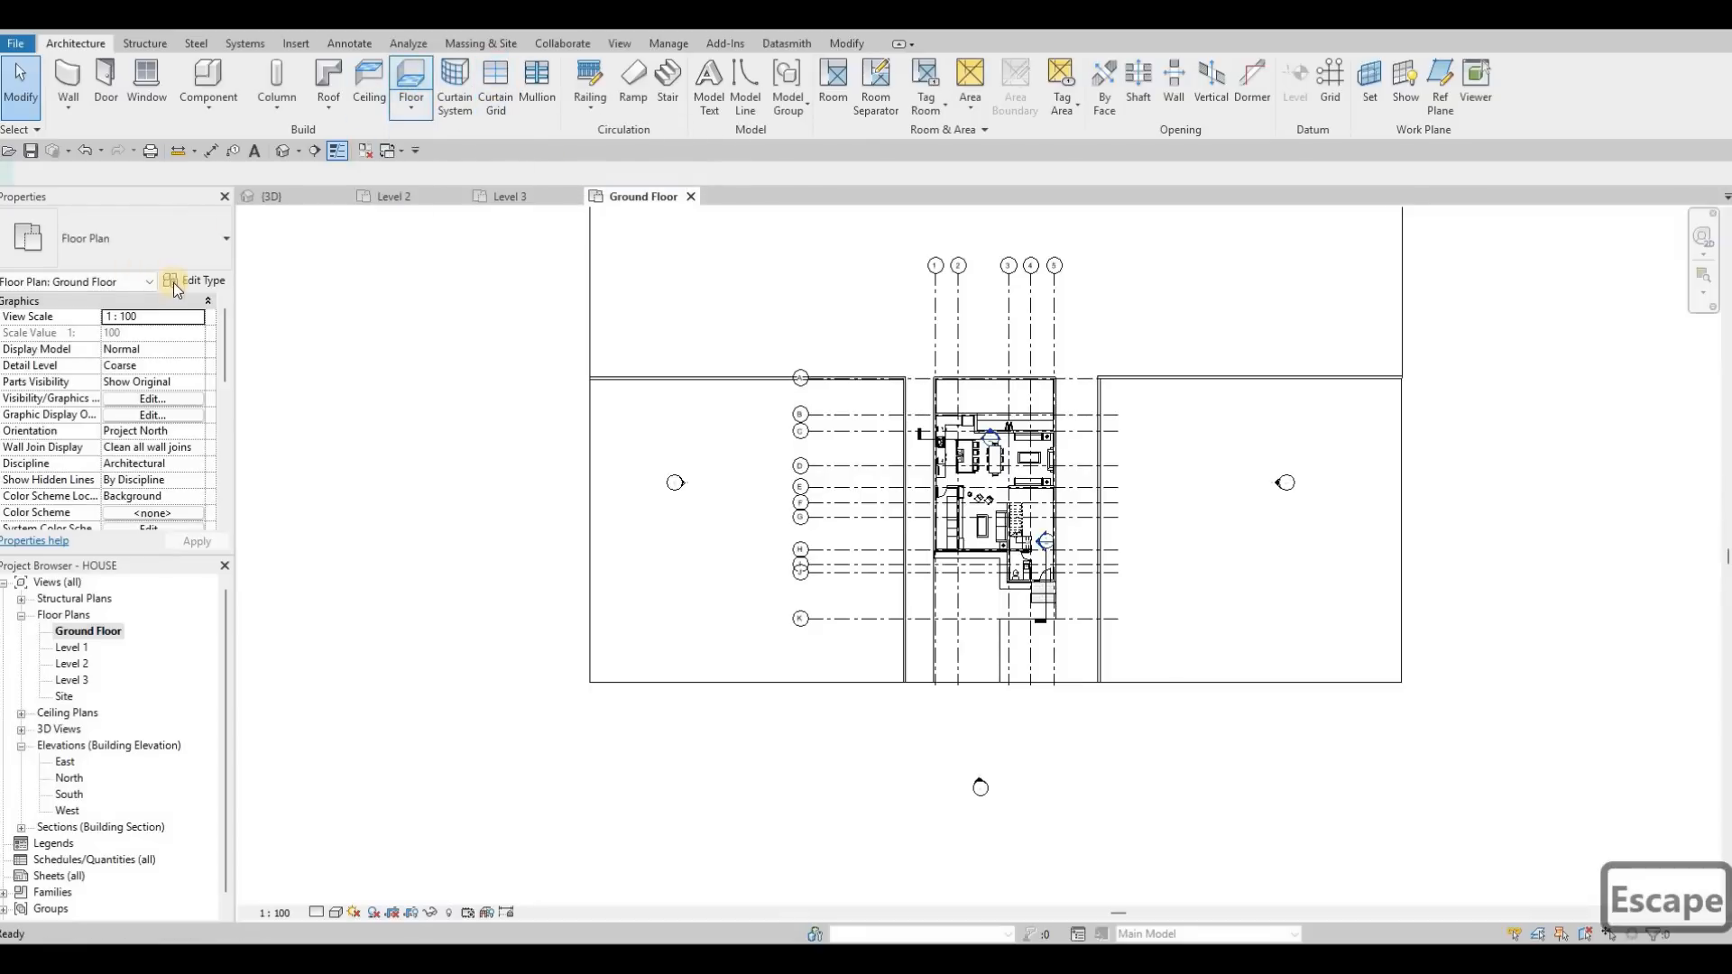
{"action": "left_click", "coordinate": [196, 284]}
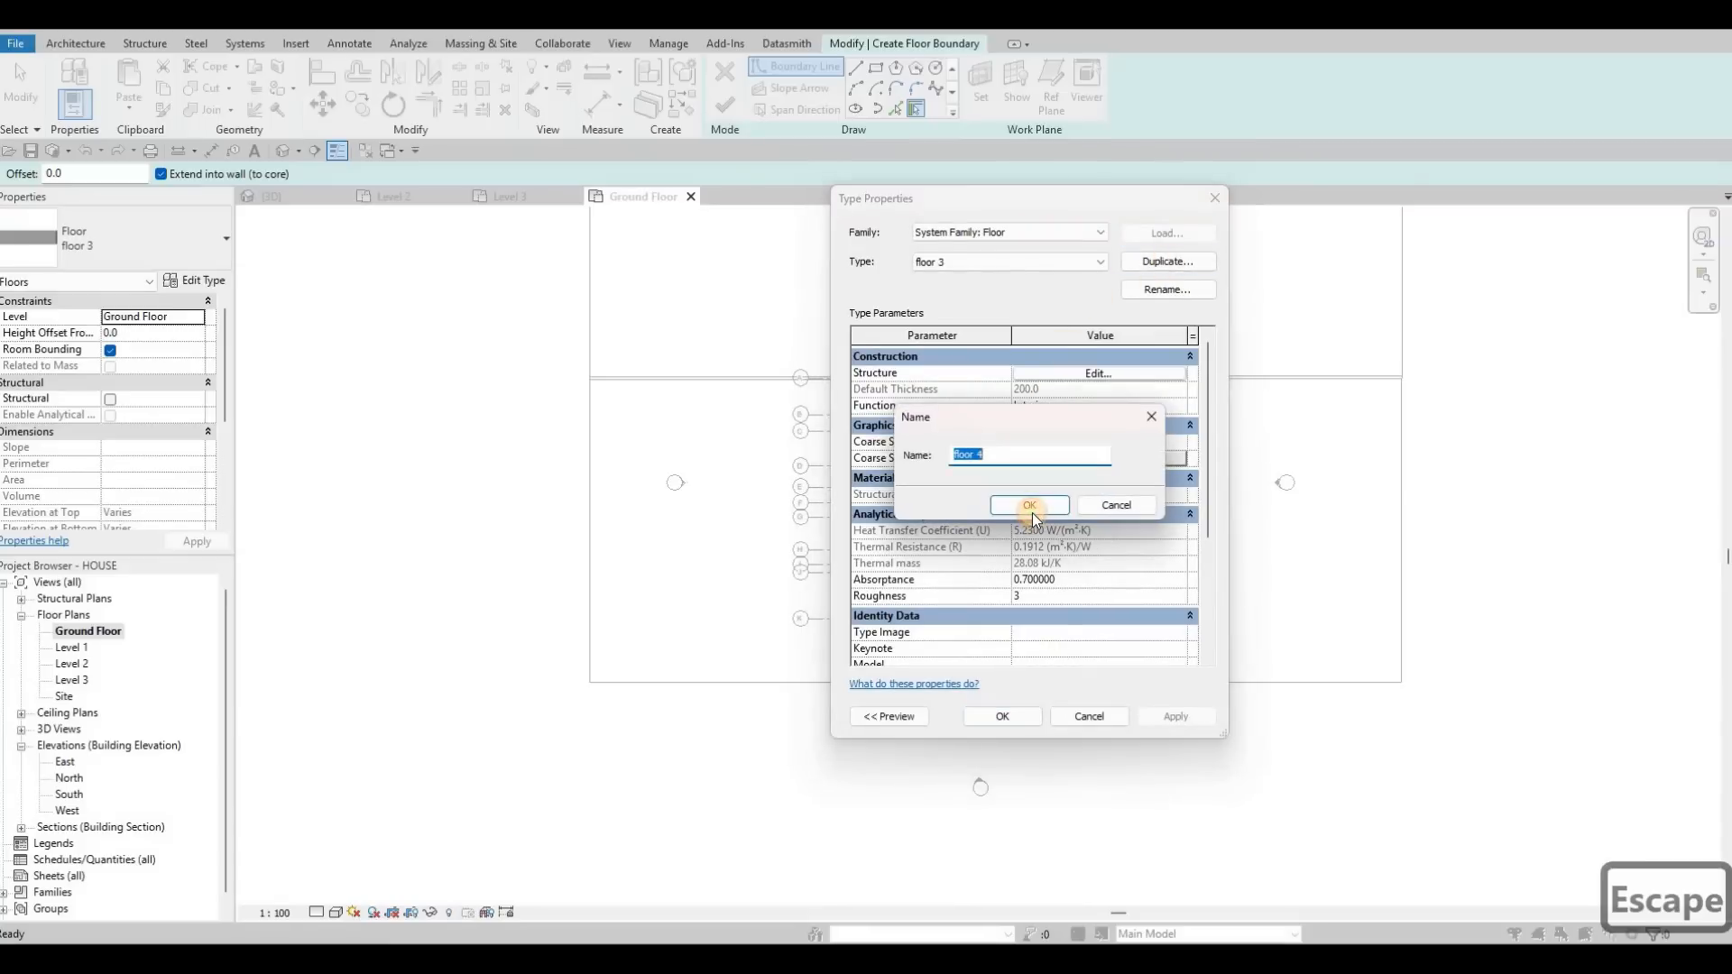
{"action": "left_click", "coordinate": [1030, 506]}
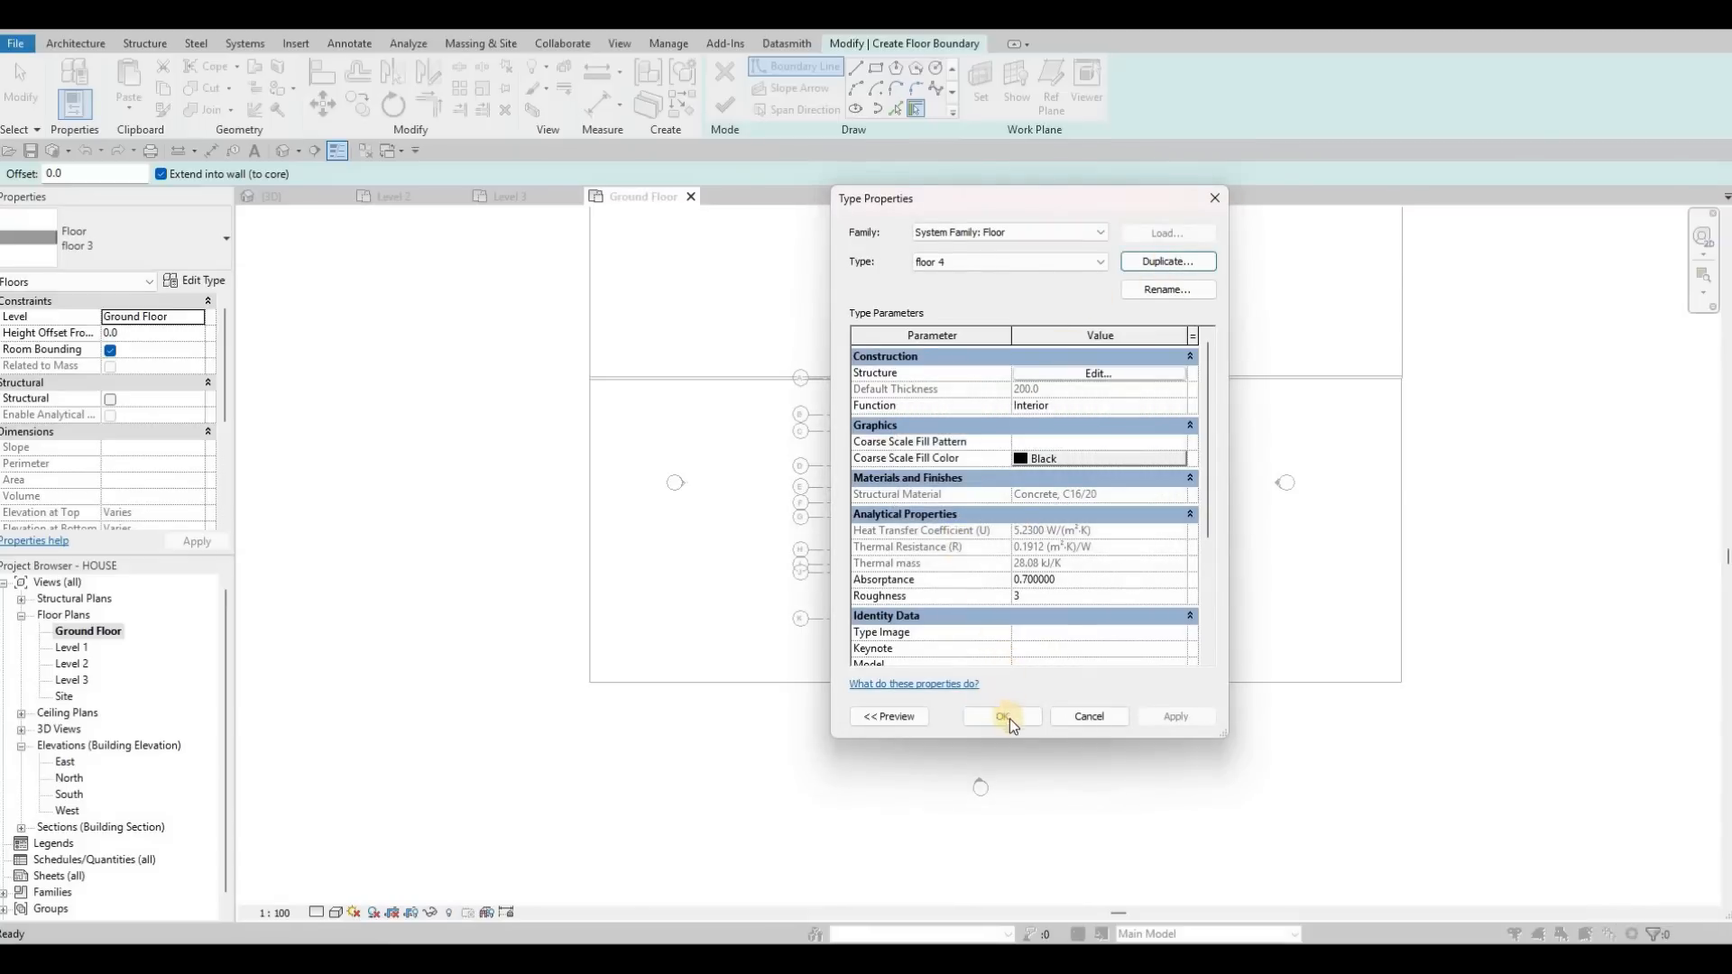
Assign the Concrete, C55/67 material to floor 4's 200 mm structure layer and accept the type.
{"action": "left_click", "coordinate": [1028, 378]}
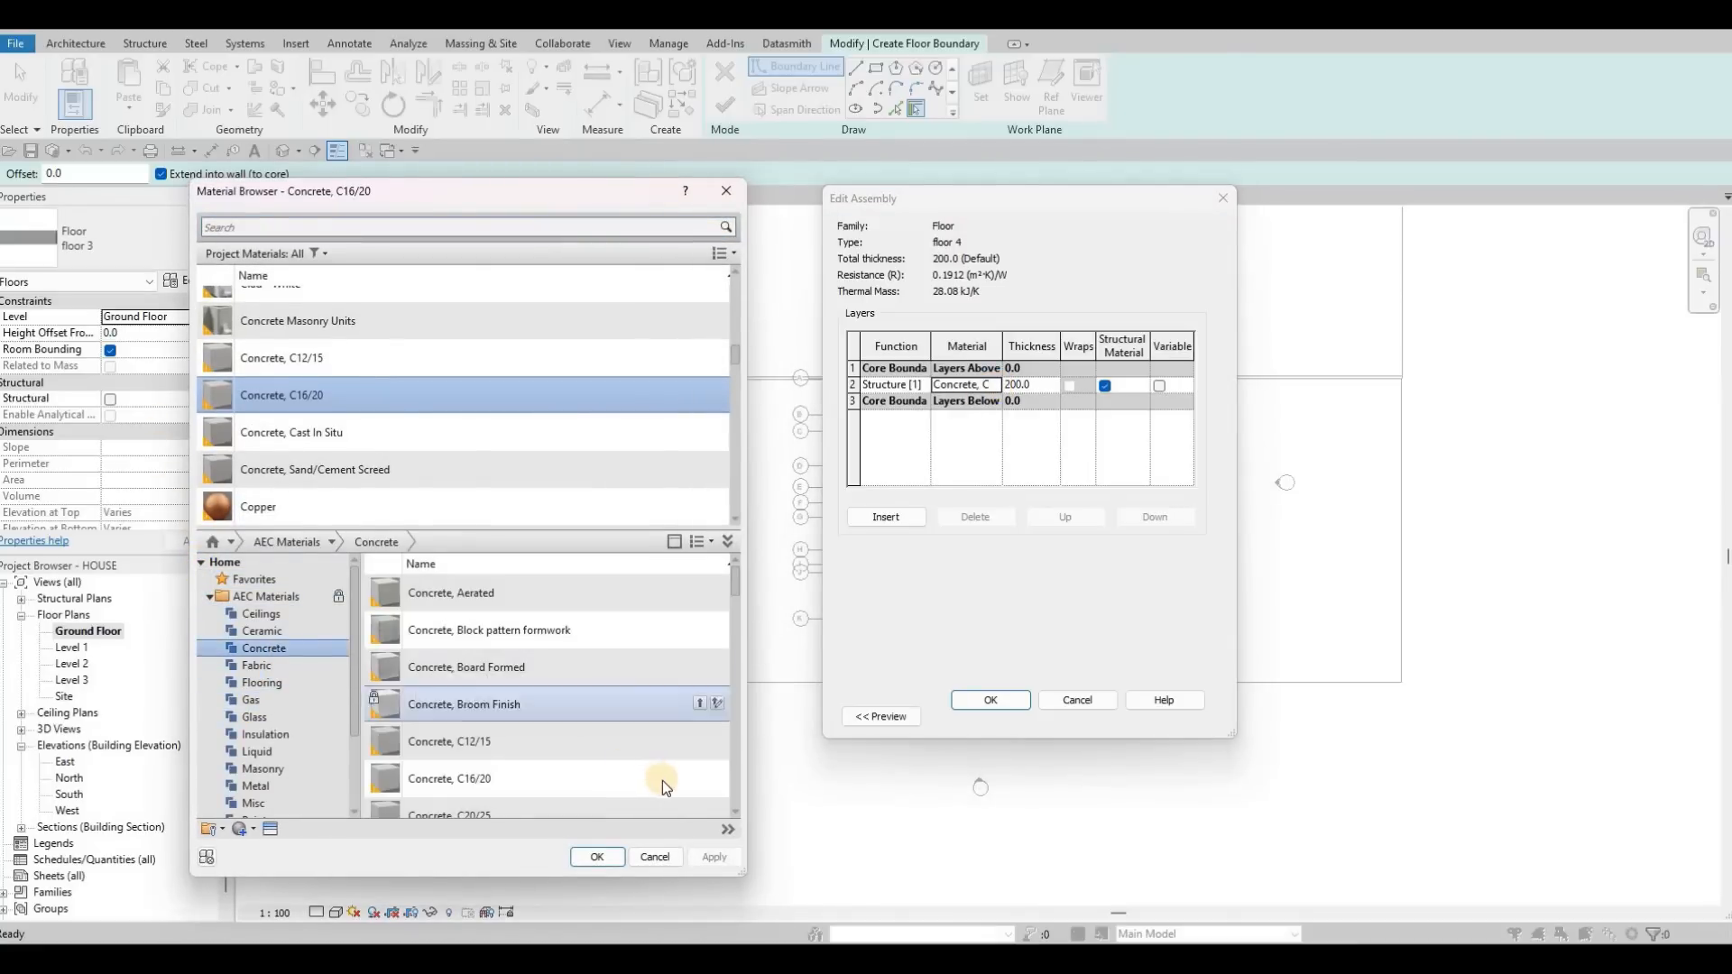
{"action": "scroll", "coordinate": [672, 778], "scroll_direction": "down", "scroll_amount": 3}
{"action": "scroll", "coordinate": [696, 768], "scroll_direction": "down", "scroll_amount": 1}
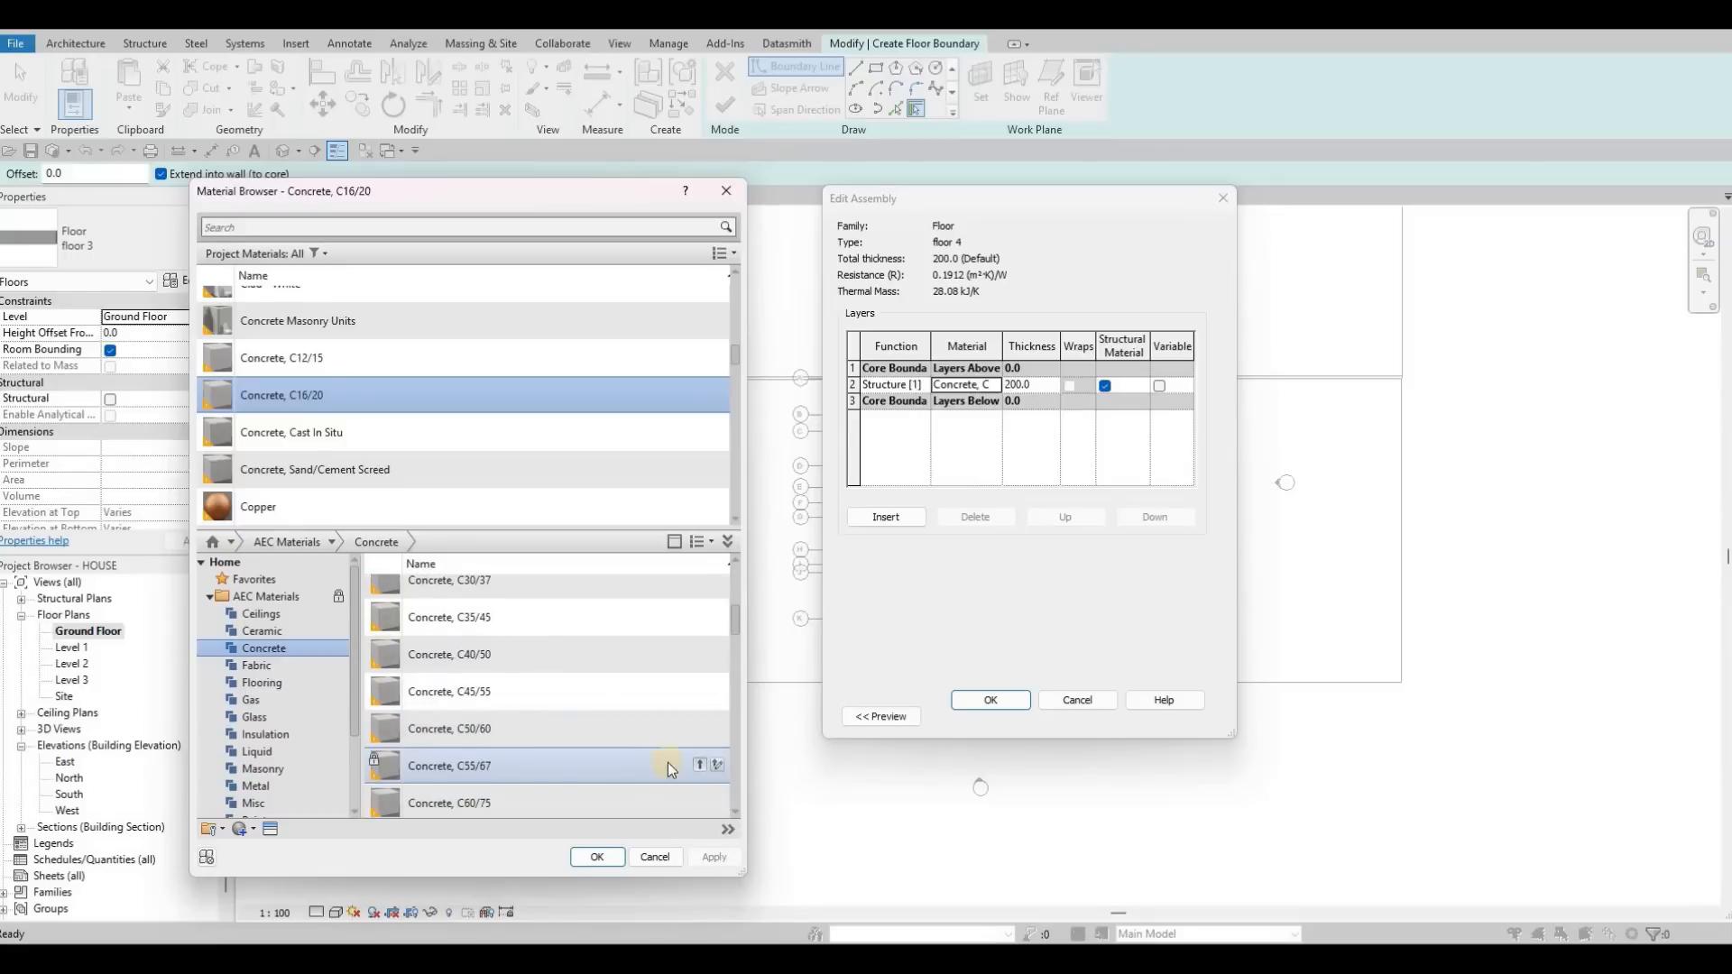
{"action": "left_click", "coordinate": [699, 766]}
{"action": "left_click", "coordinate": [599, 857]}
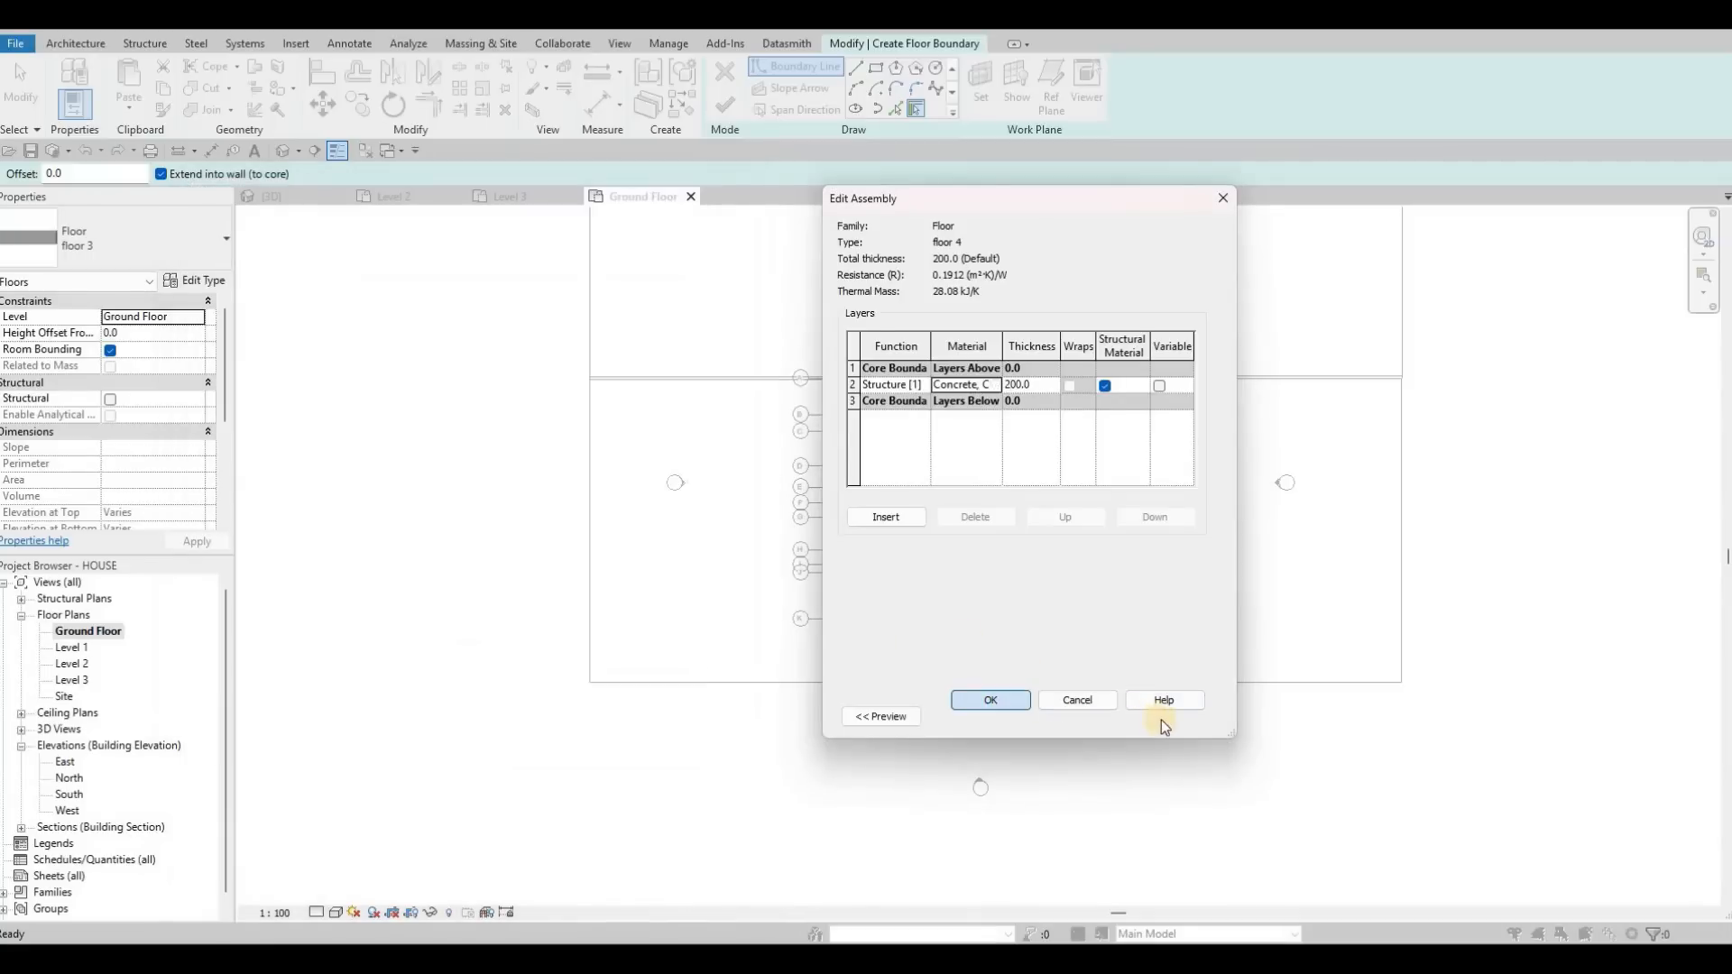
{"action": "left_click", "coordinate": [999, 702]}
{"action": "left_click", "coordinate": [1001, 716]}
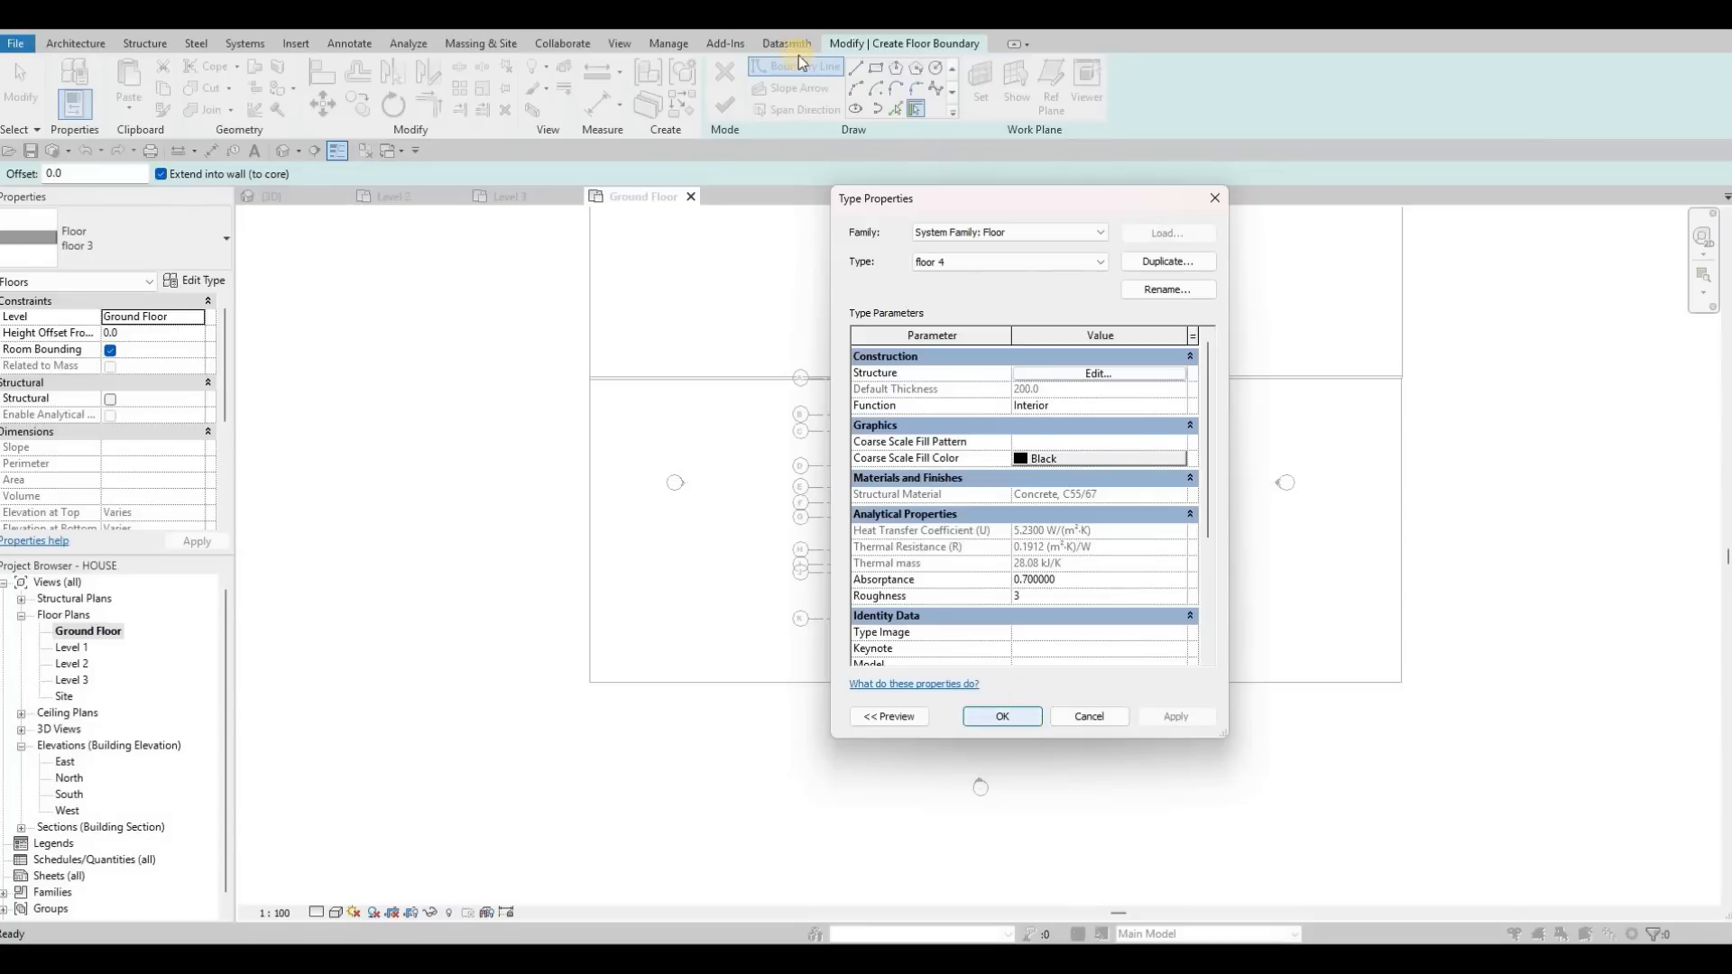
Sketch a rectangular floor boundary about 67080 by 26900 mm along the south side of the existing site.
{"action": "left_click", "coordinate": [876, 70]}
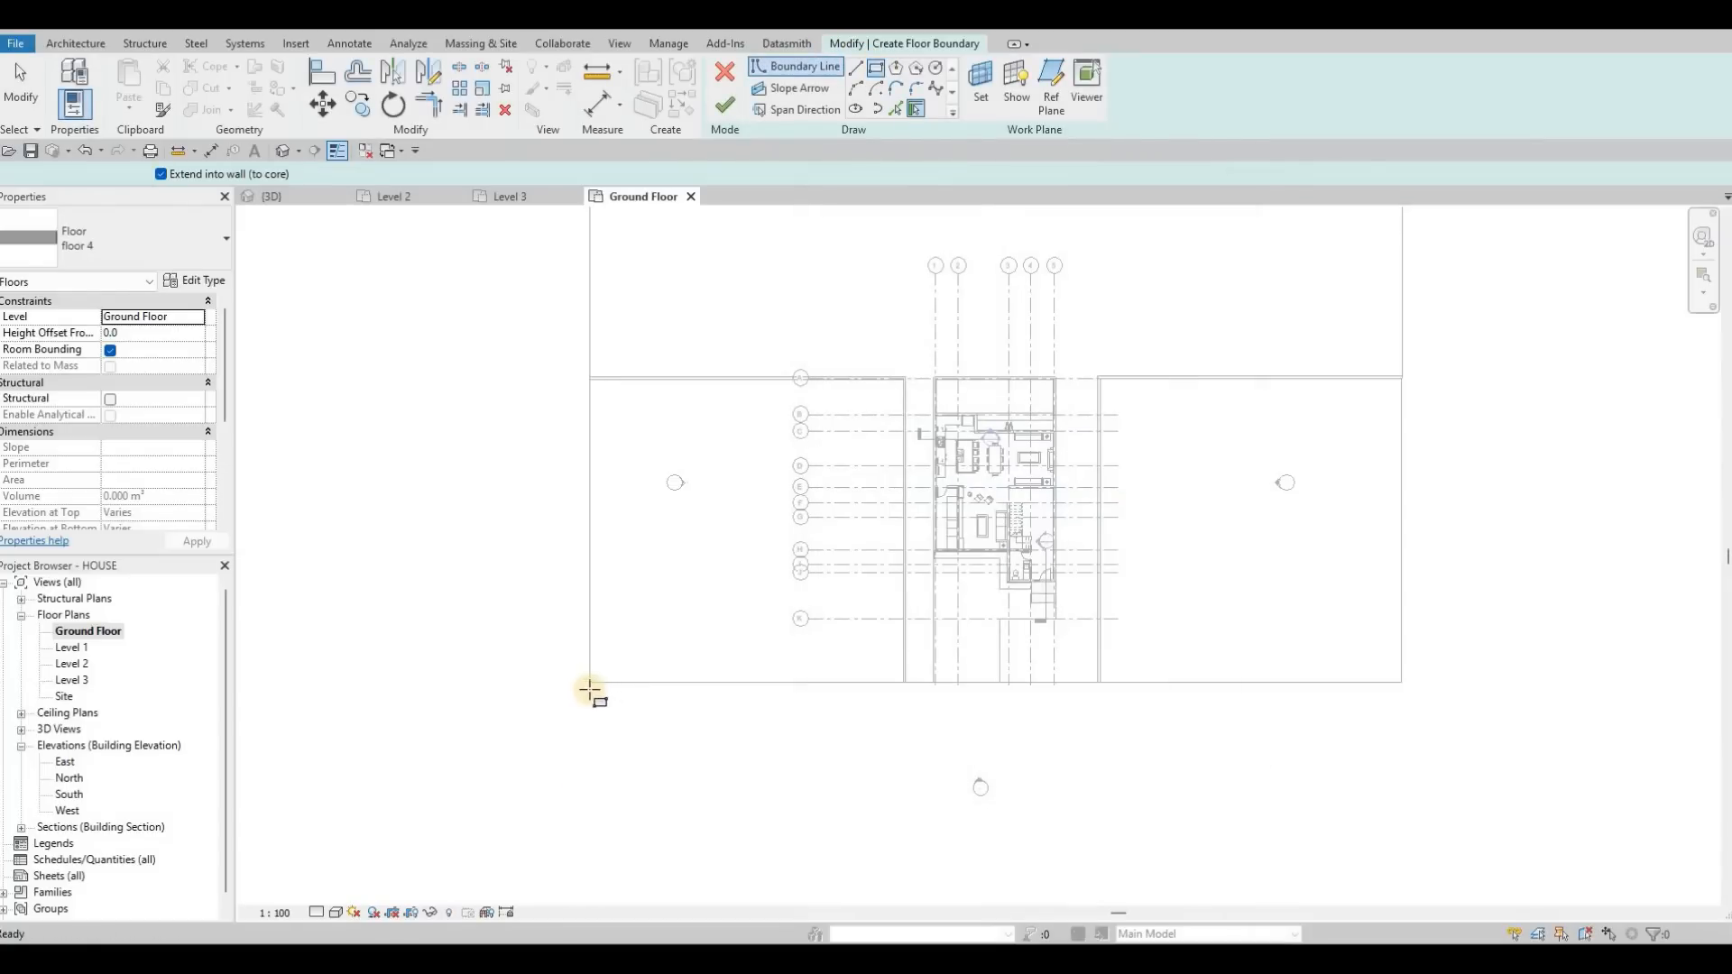
{"action": "middle_click_drag", "start_coordinate": [853, 791], "coordinate": [839, 613]}
{"action": "scroll", "coordinate": [841, 614], "scroll_direction": "down", "scroll_amount": 1}
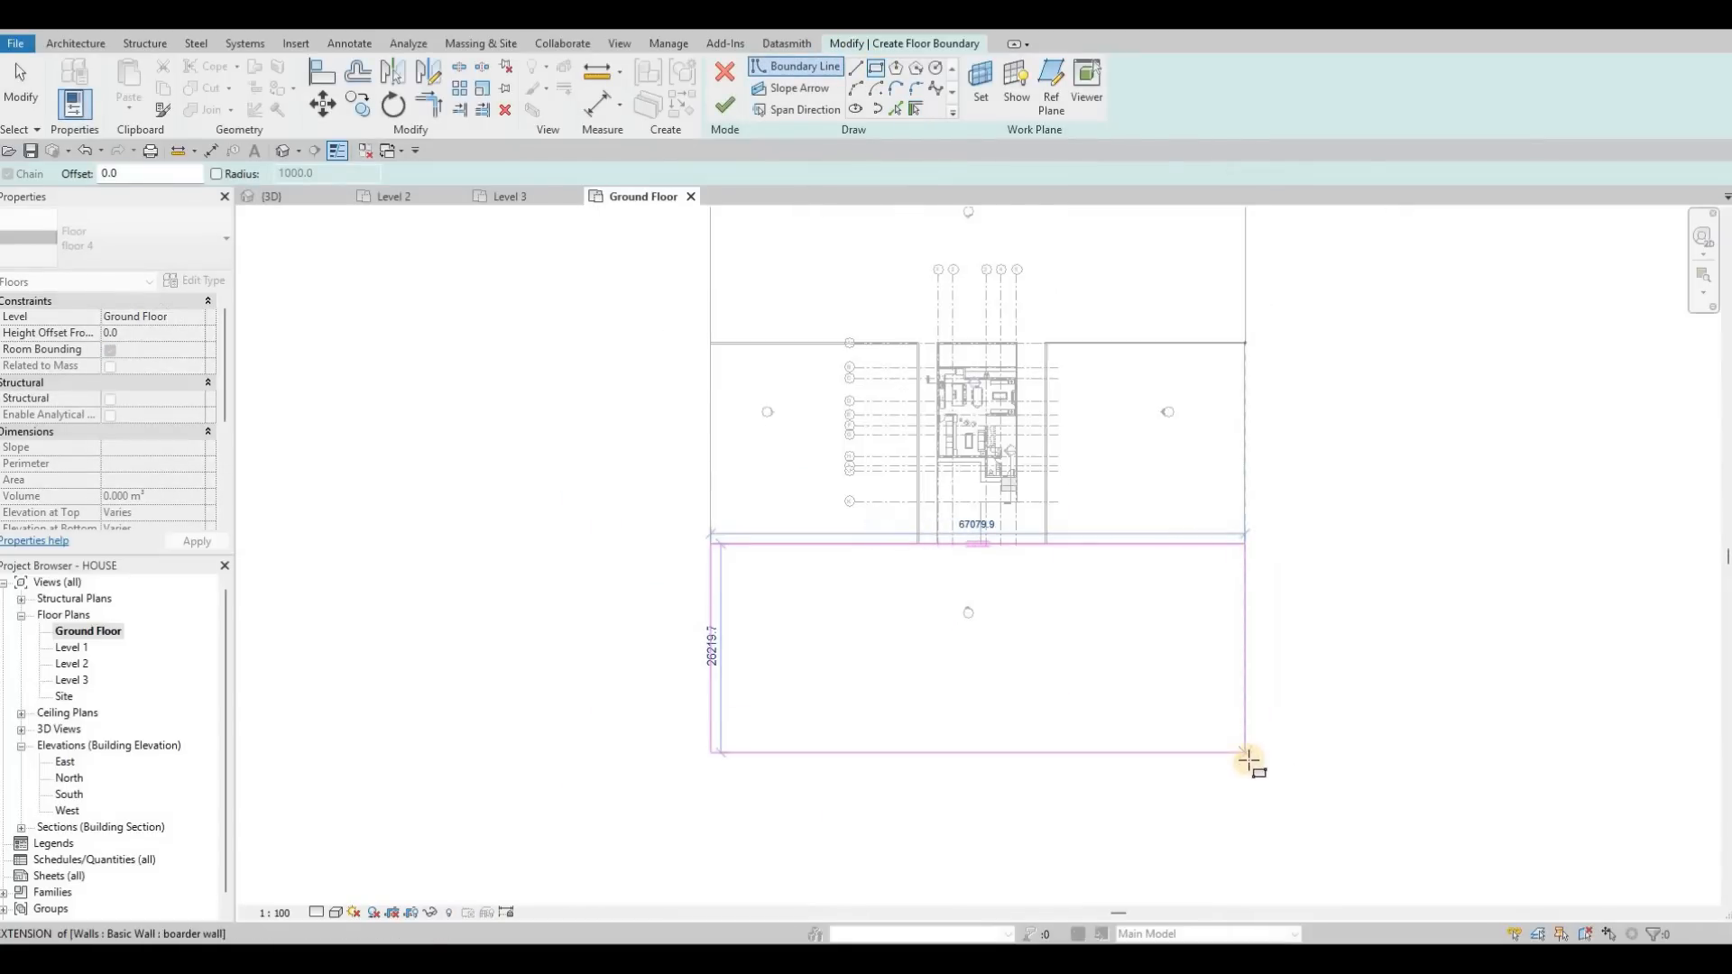
{"action": "left_click", "coordinate": [1248, 758]}
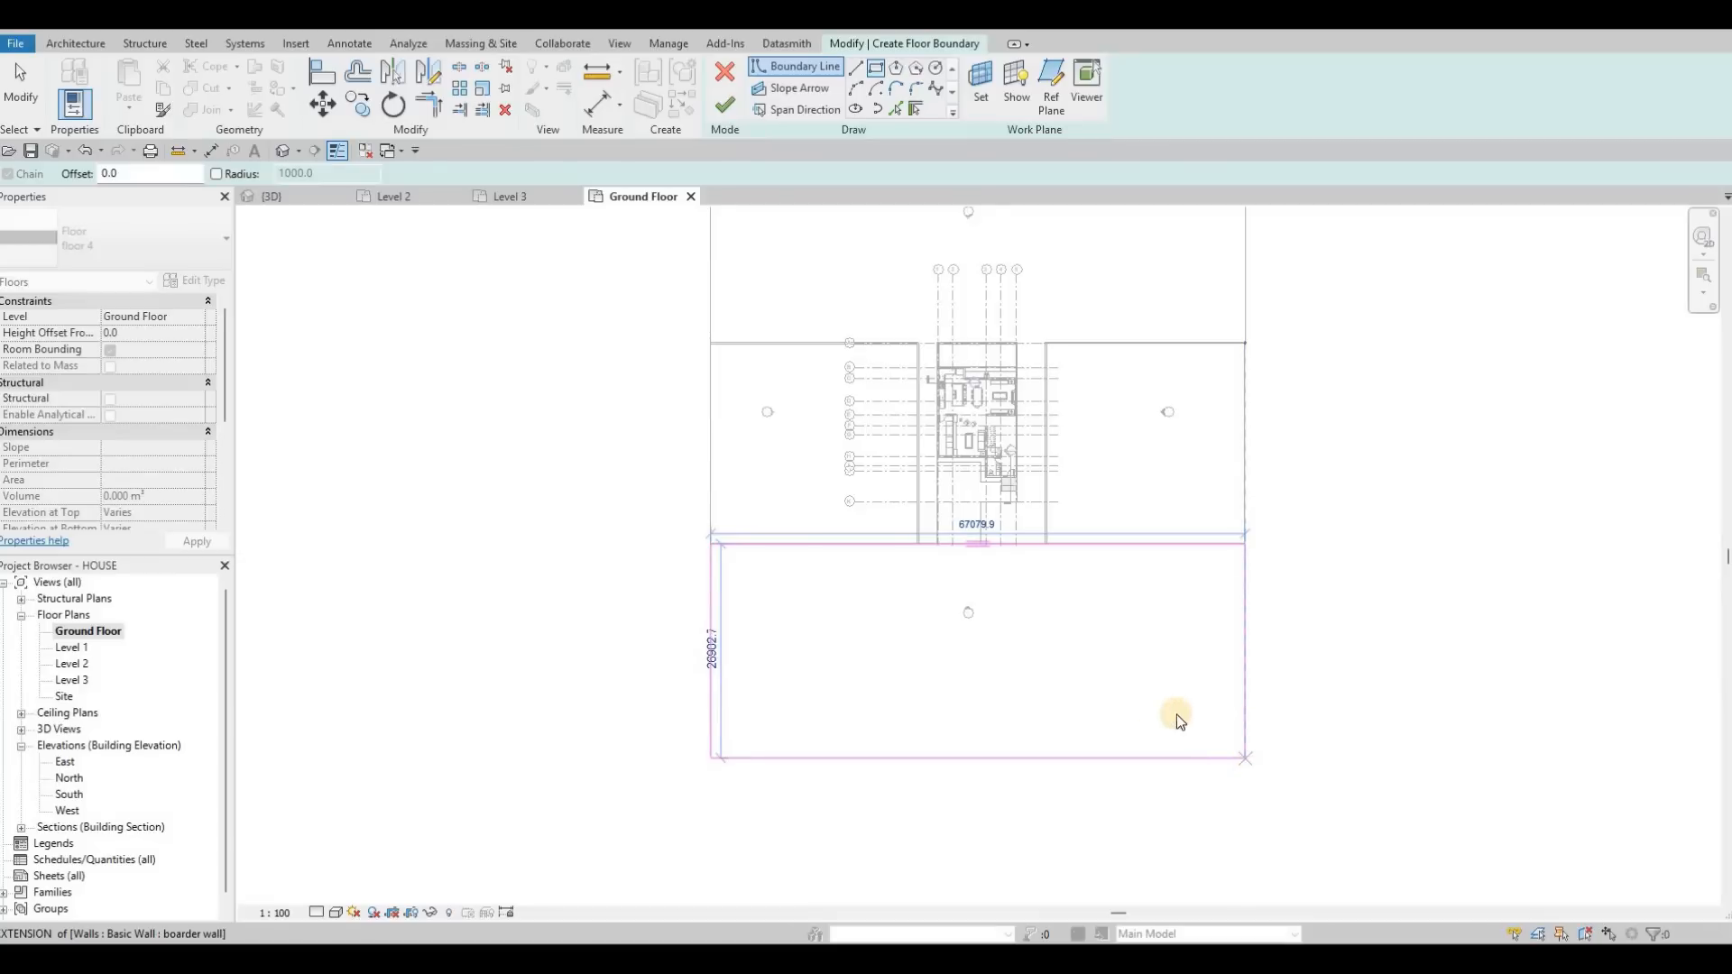
{"action": "key", "text": "Escape"}
{"action": "key", "text": "Escape"}
{"action": "key", "text": "Escape"}
{"action": "key", "text": "Escape"}
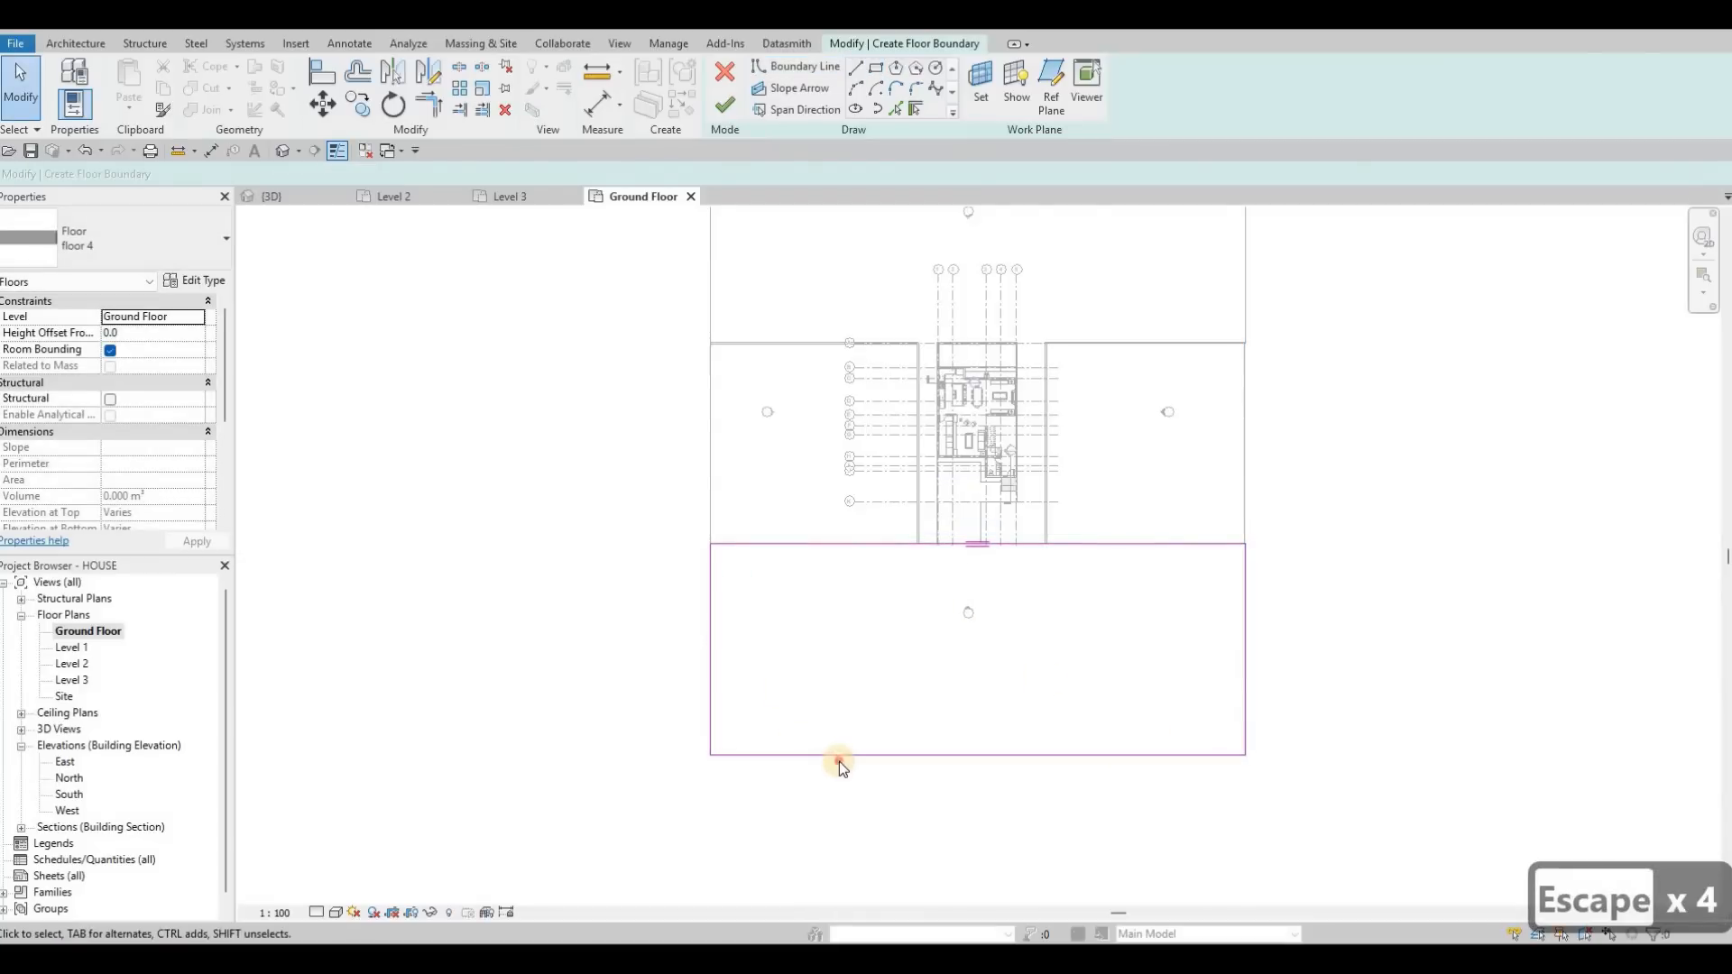
Move the boundary's south edge to a distance of 20000 mm from the site's edge, and finish the floor.
{"action": "left_click_drag", "start_coordinate": [845, 756], "coordinate": [721, 661]}
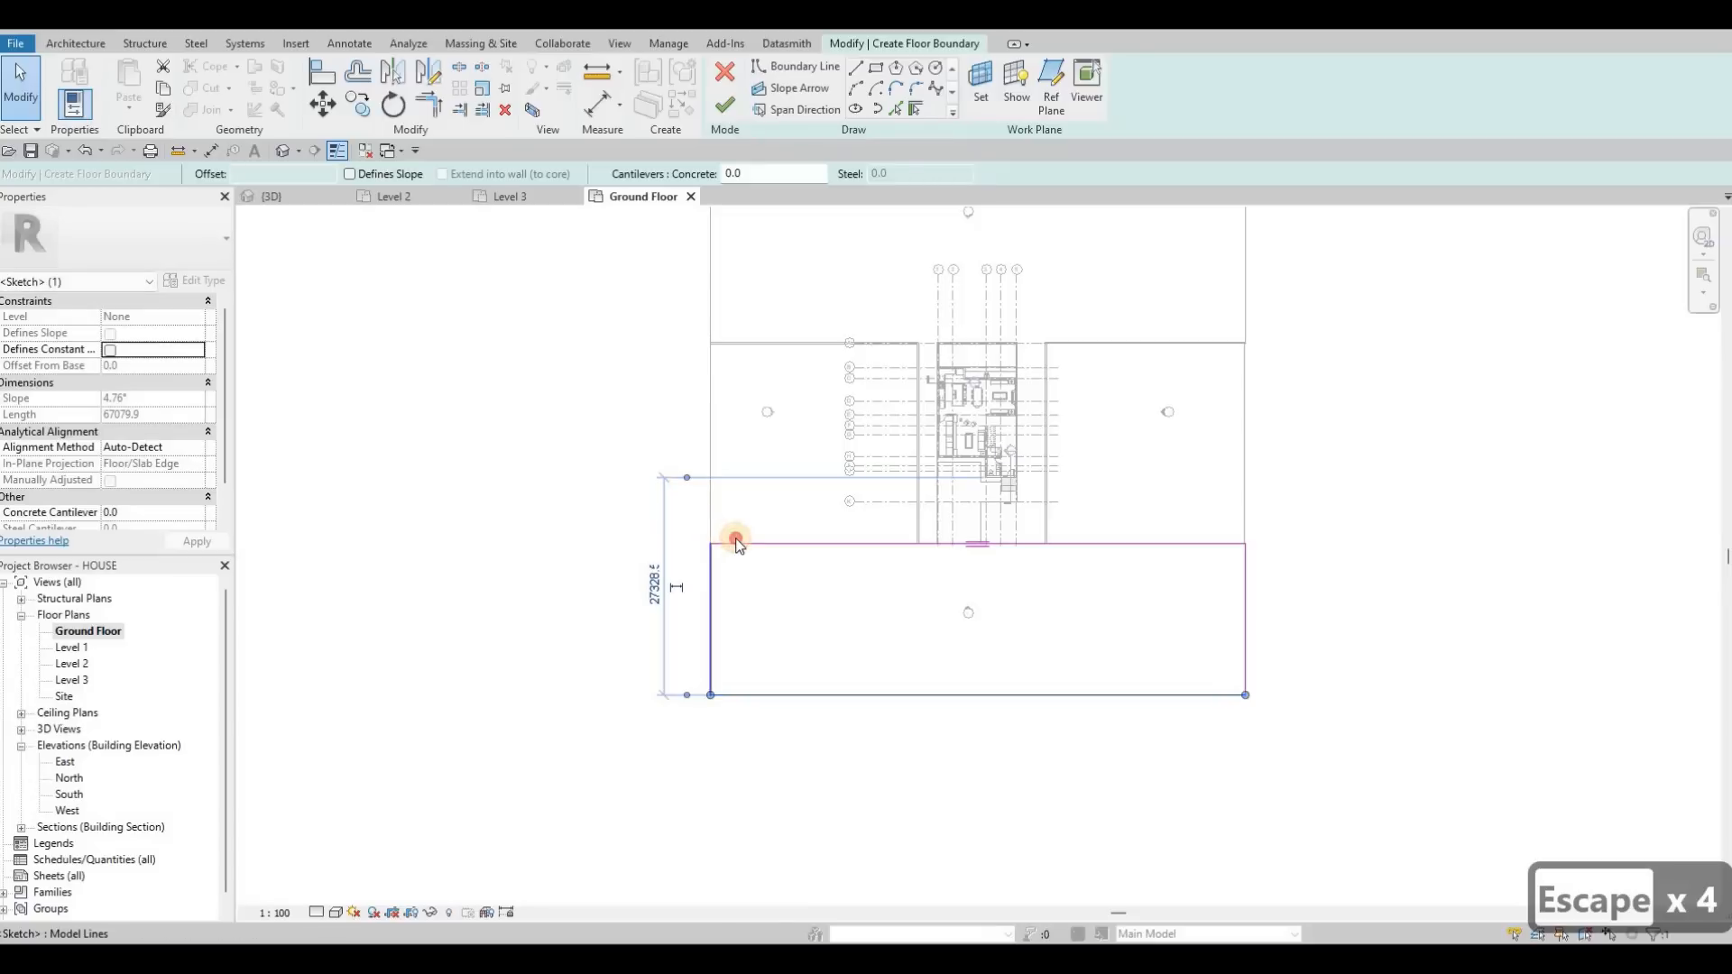
{"action": "left_click_drag", "start_coordinate": [719, 557], "coordinate": [719, 544]}
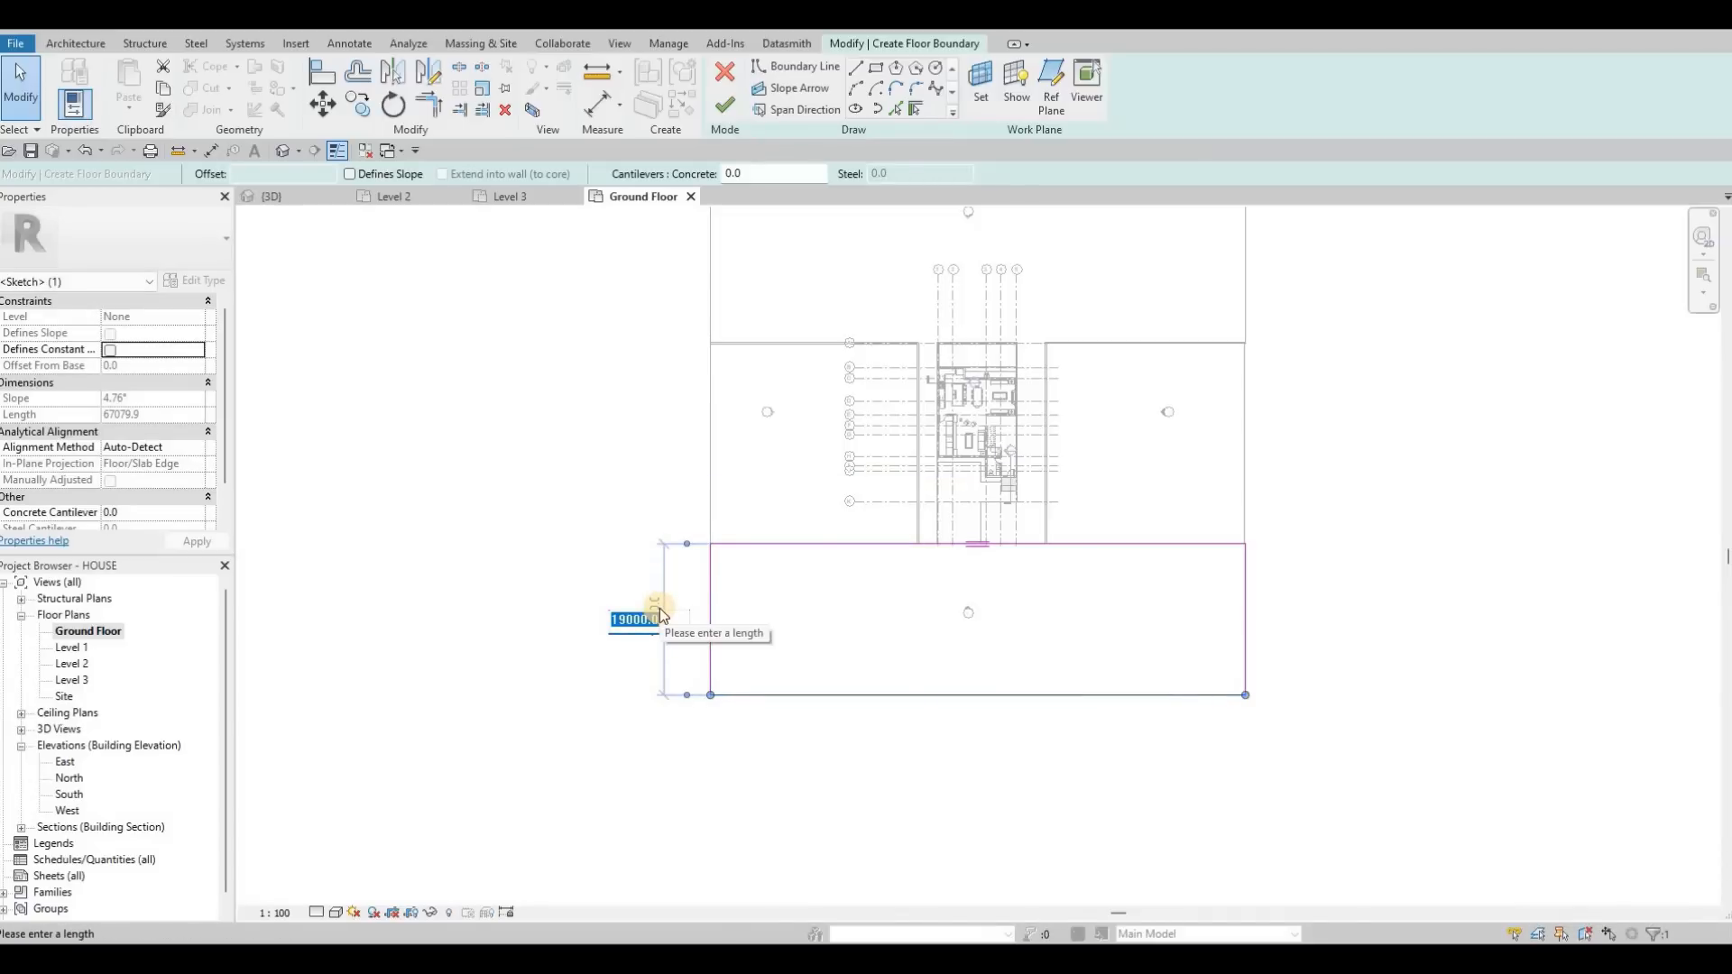
{"action": "type", "text": "20000"}
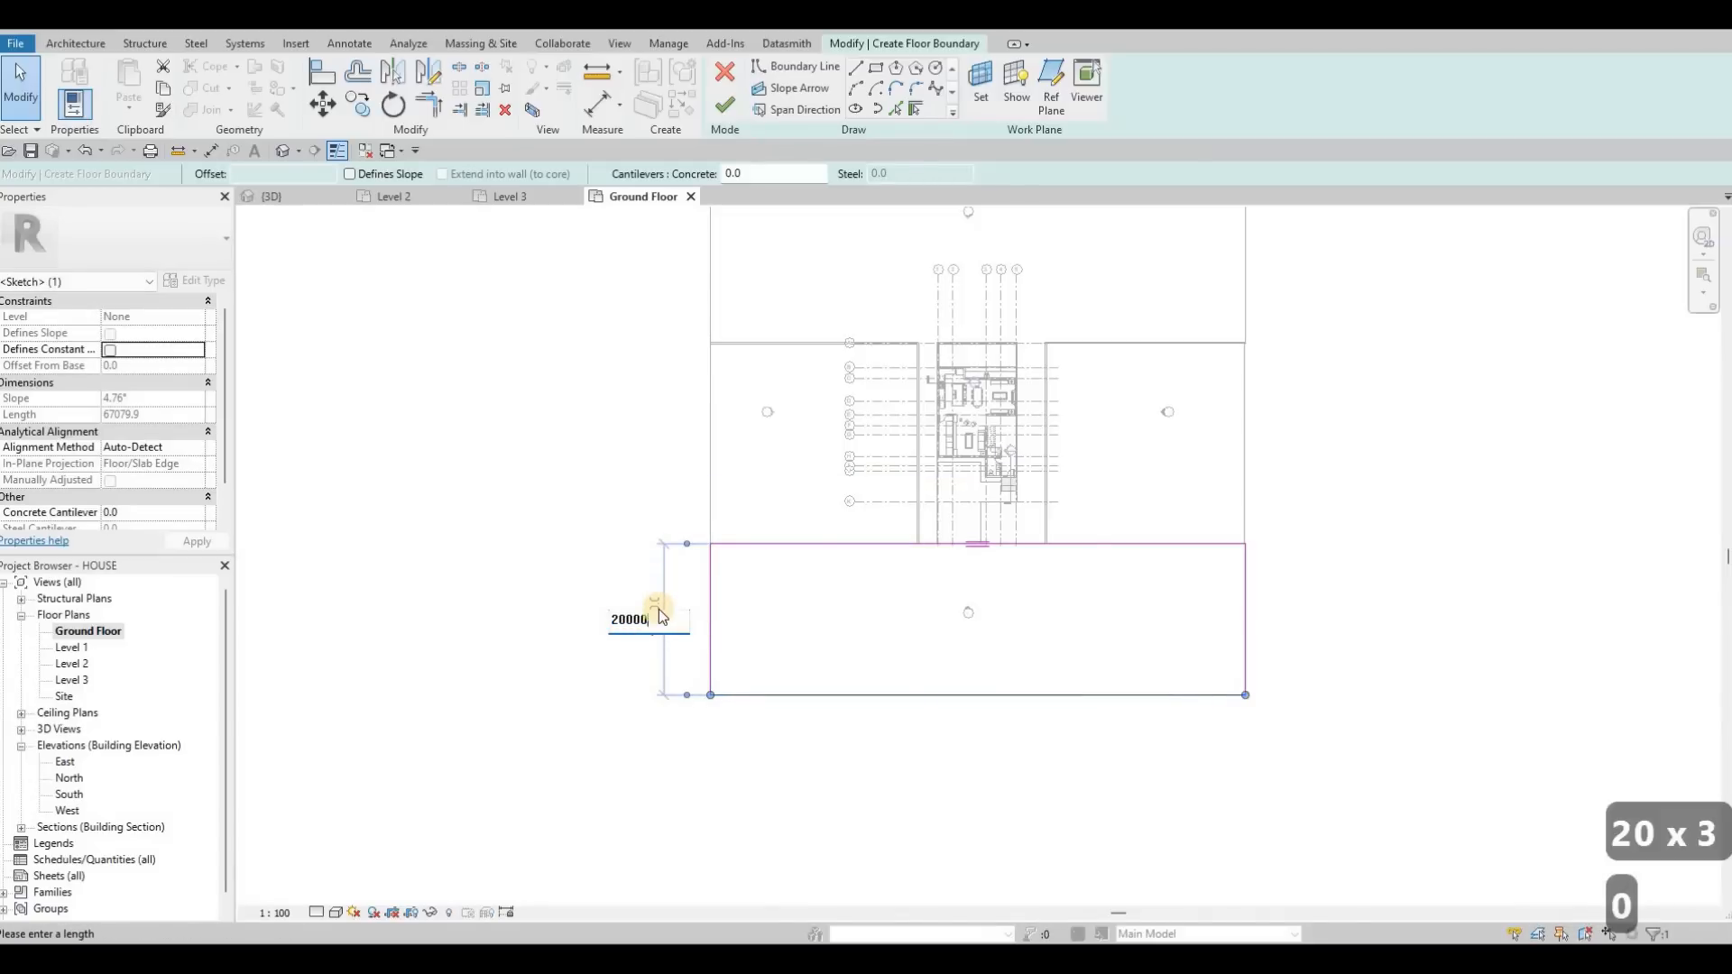
{"action": "key", "text": "Return"}
{"action": "key", "text": "Escape"}
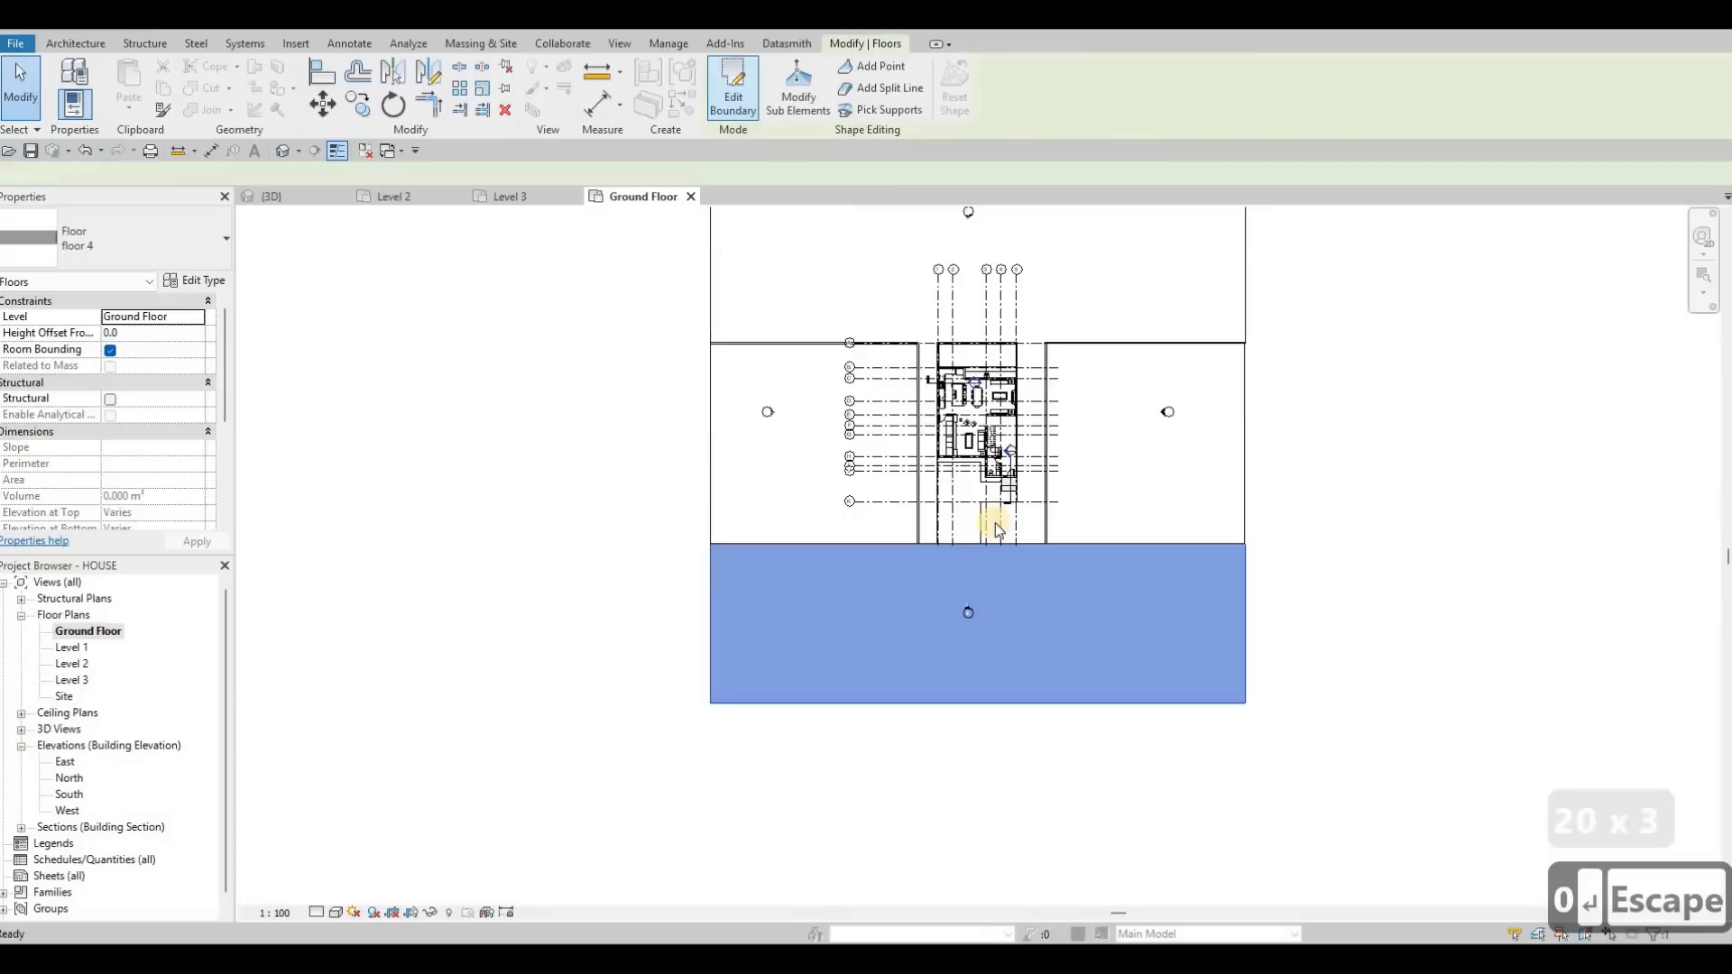
{"action": "middle_click_drag", "start_coordinate": [1178, 478], "coordinate": [1177, 449]}
{"action": "key", "text": "Escape"}
Open the boundary of the existing grass floor around the house for editing.
{"action": "scroll", "coordinate": [1177, 449], "scroll_direction": "up", "scroll_amount": 1}
{"action": "middle_click_drag", "start_coordinate": [1257, 495], "coordinate": [974, 402]}
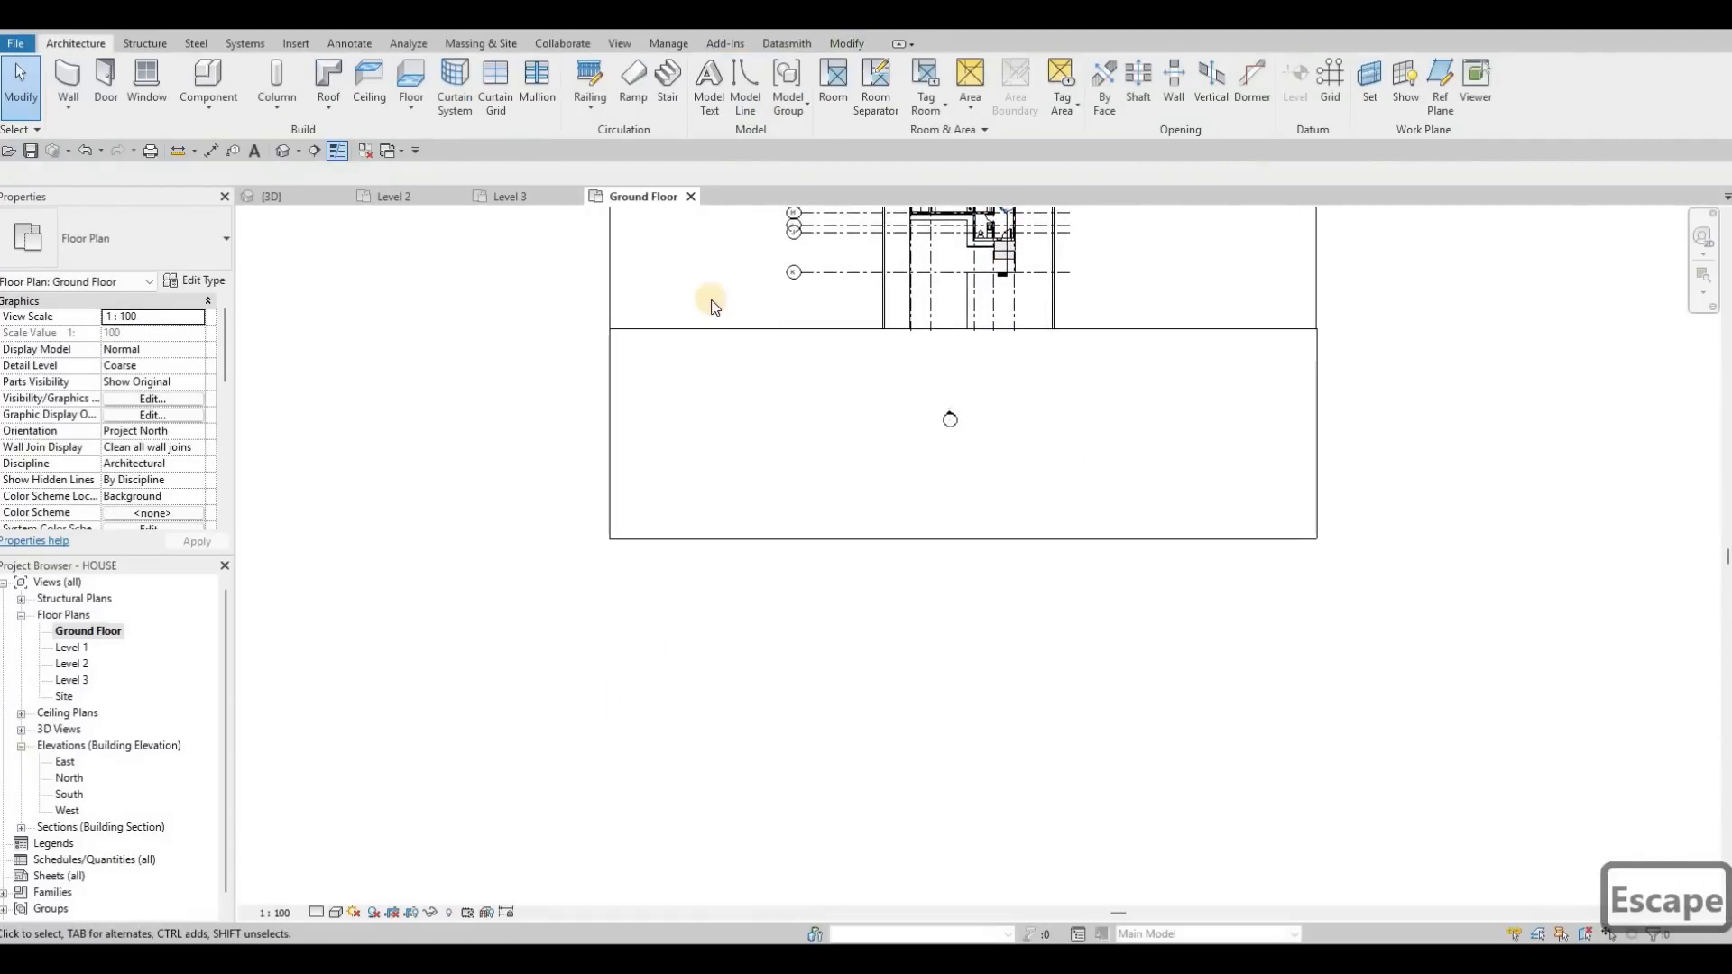
{"action": "middle_click", "coordinate": [712, 299]}
{"action": "scroll", "coordinate": [712, 299], "scroll_direction": "down", "scroll_amount": 1}
{"action": "middle_click_drag", "start_coordinate": [678, 571], "coordinate": [752, 623]}
{"action": "key", "text": "Escape"}
{"action": "left_click", "coordinate": [734, 381]}
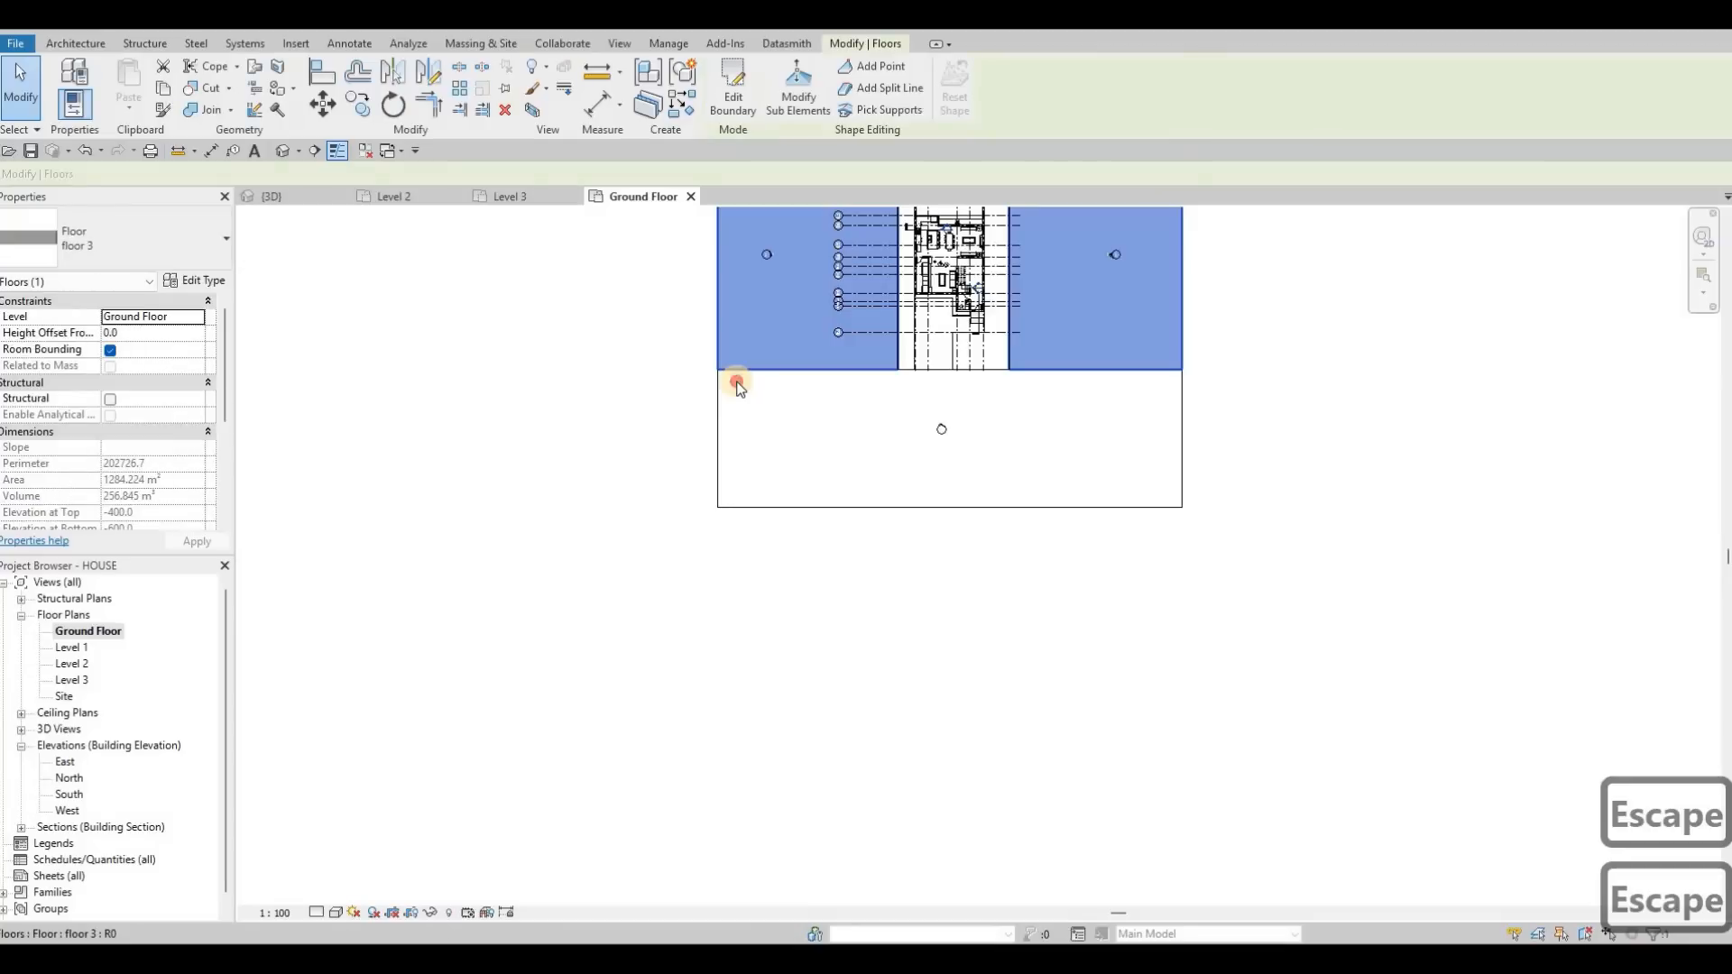
{"action": "middle_click_drag", "start_coordinate": [735, 383], "coordinate": [755, 648]}
{"action": "key", "text": "Escape"}
{"action": "left_click", "coordinate": [836, 332]}
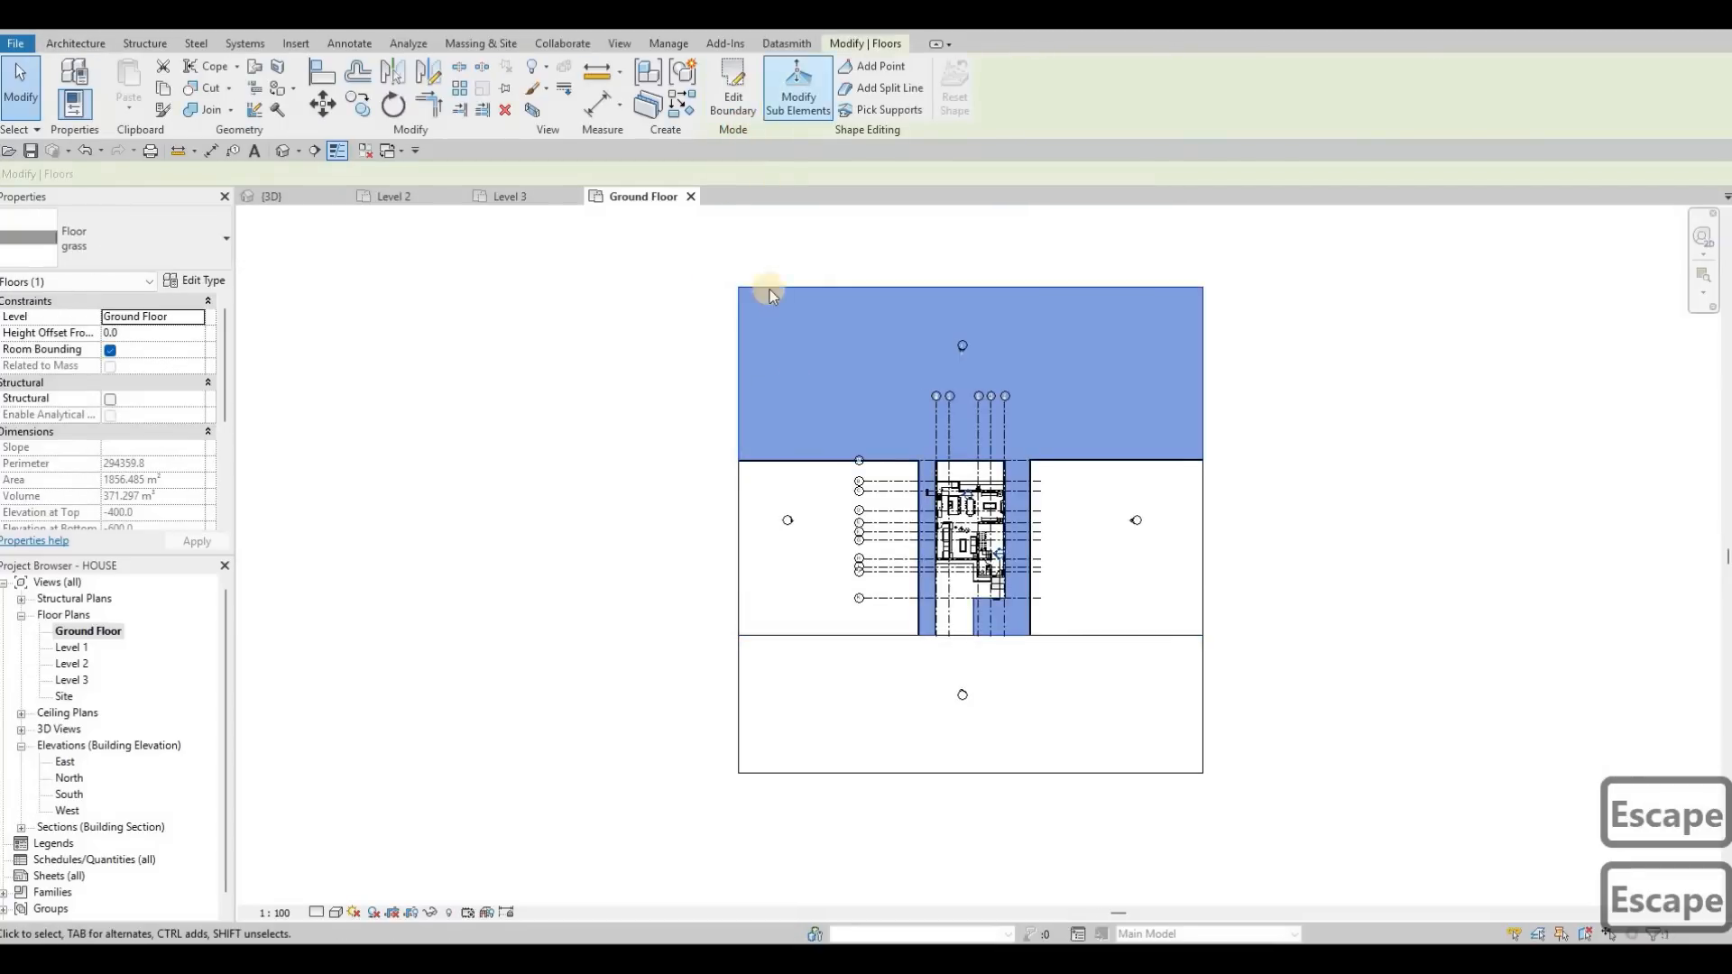
{"action": "left_click", "coordinate": [734, 88]}
Add a rectangle about 67080 by 20970 mm directly south of floor 4 to the grass boundary, and finish the floor.
{"action": "left_click", "coordinate": [875, 67]}
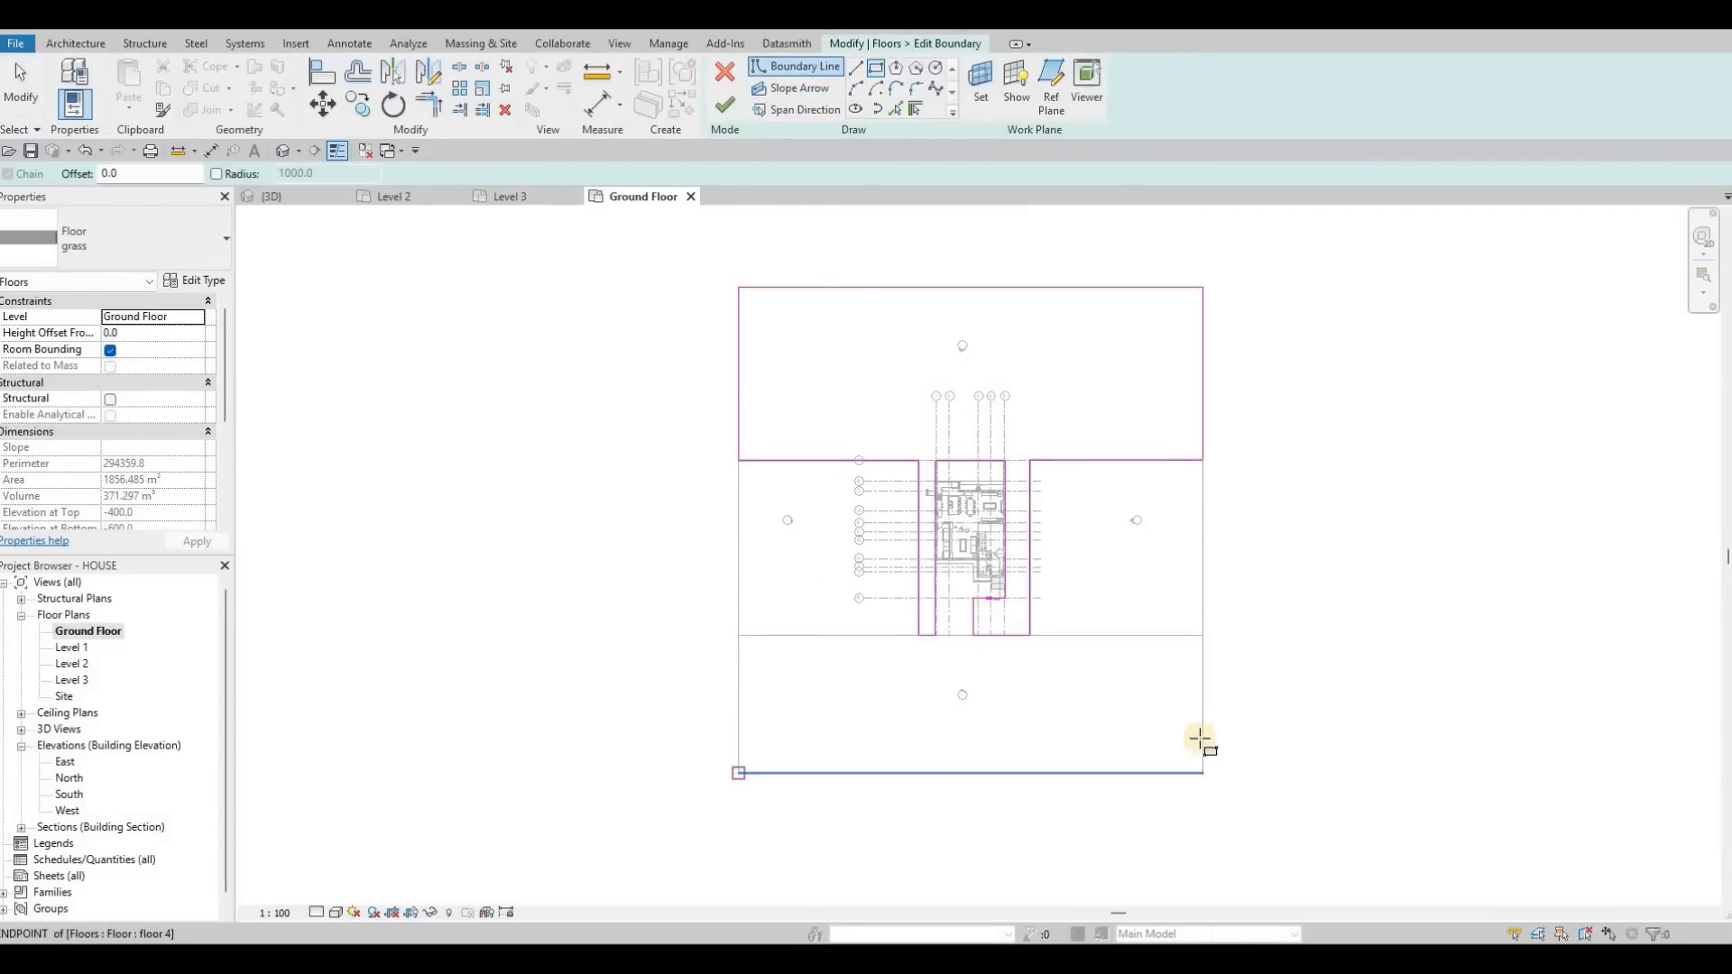
{"action": "left_click", "coordinate": [738, 773]}
{"action": "middle_click_drag", "start_coordinate": [1226, 808], "coordinate": [1217, 646]}
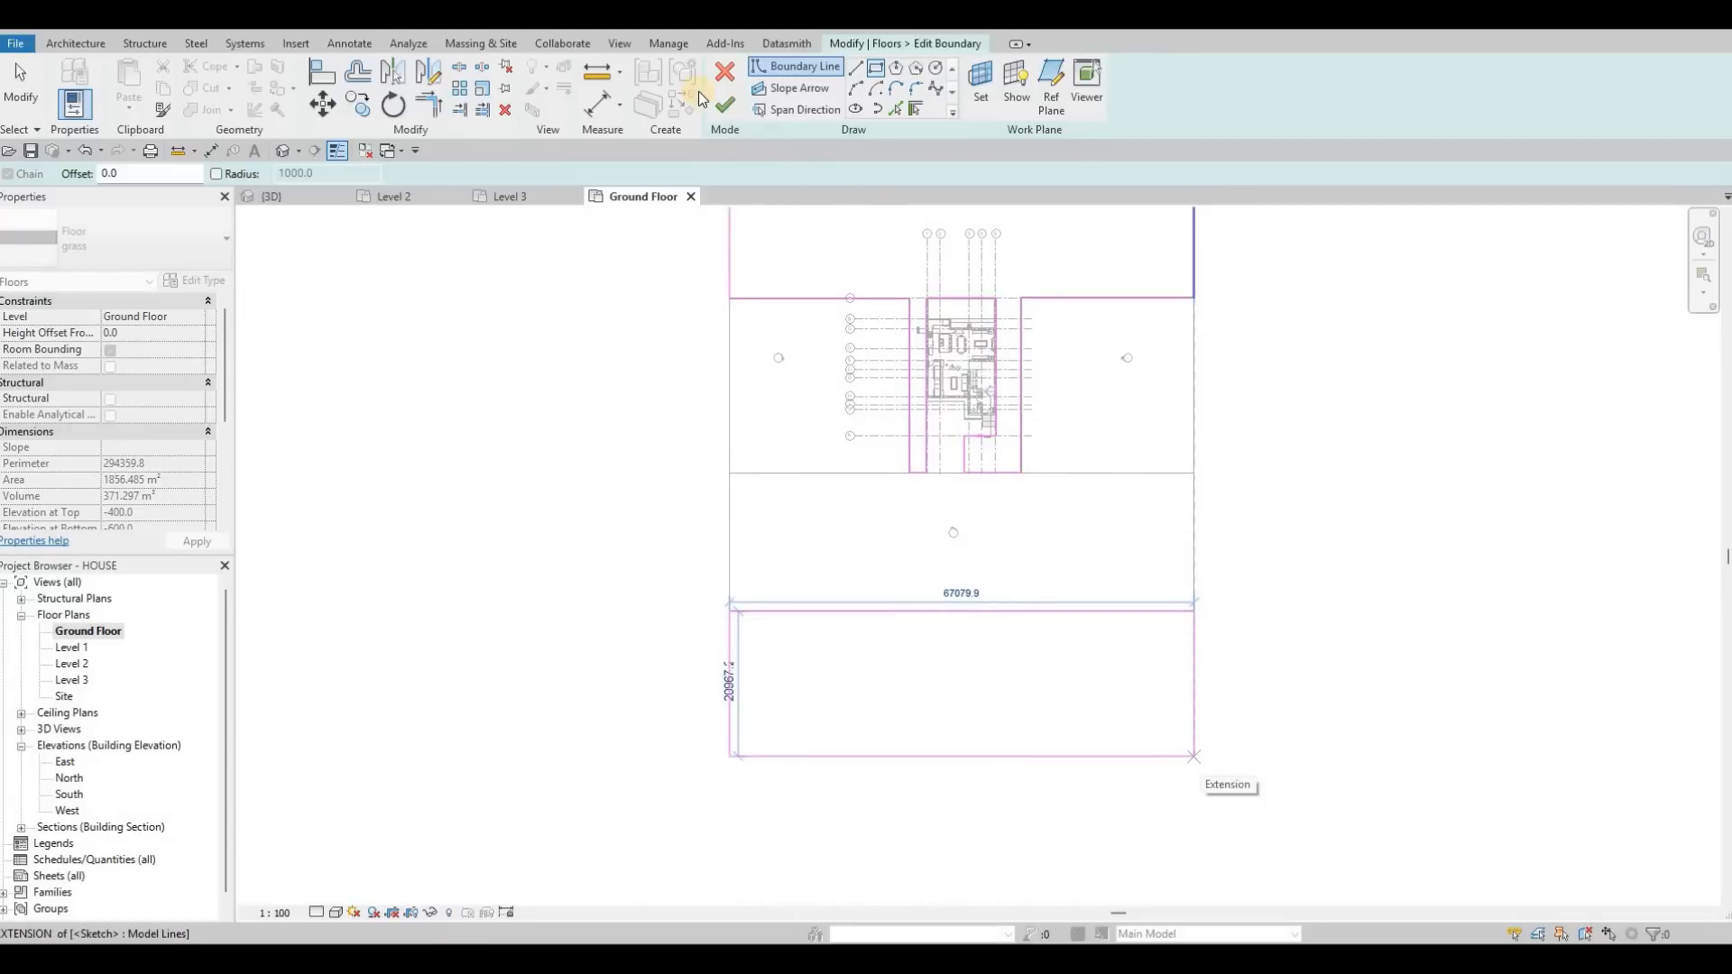
{"action": "key", "text": "Escape"}
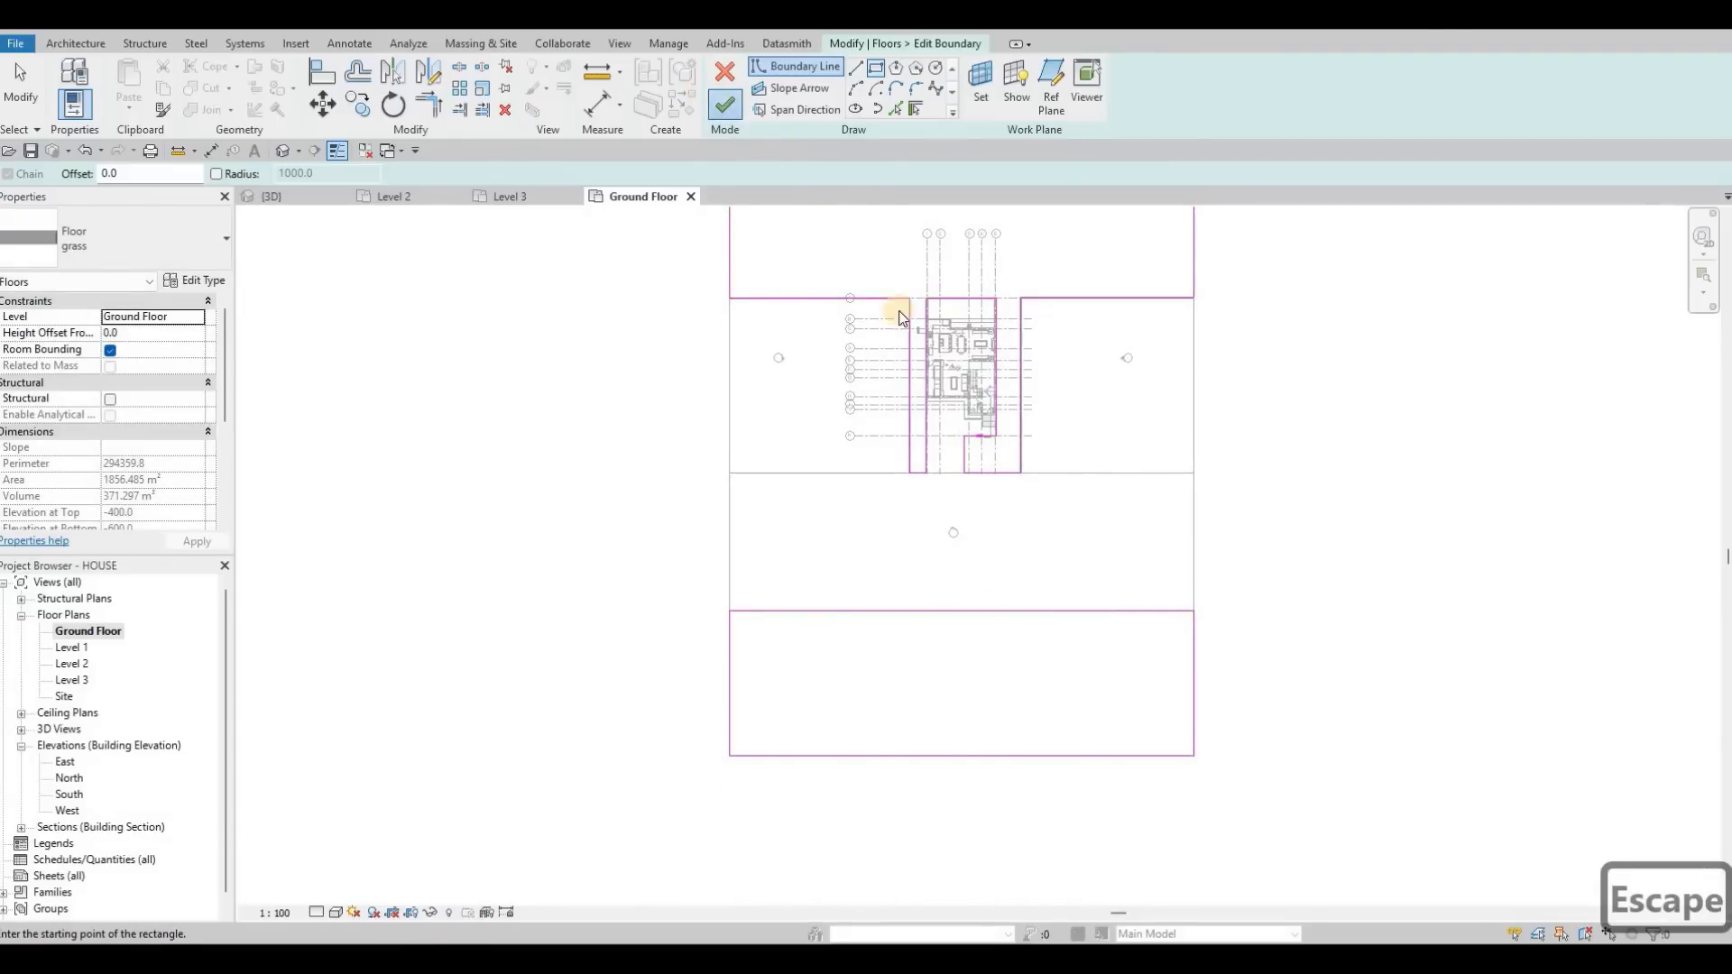
{"action": "key", "text": "Escape"}
{"action": "key", "text": "Escape"}
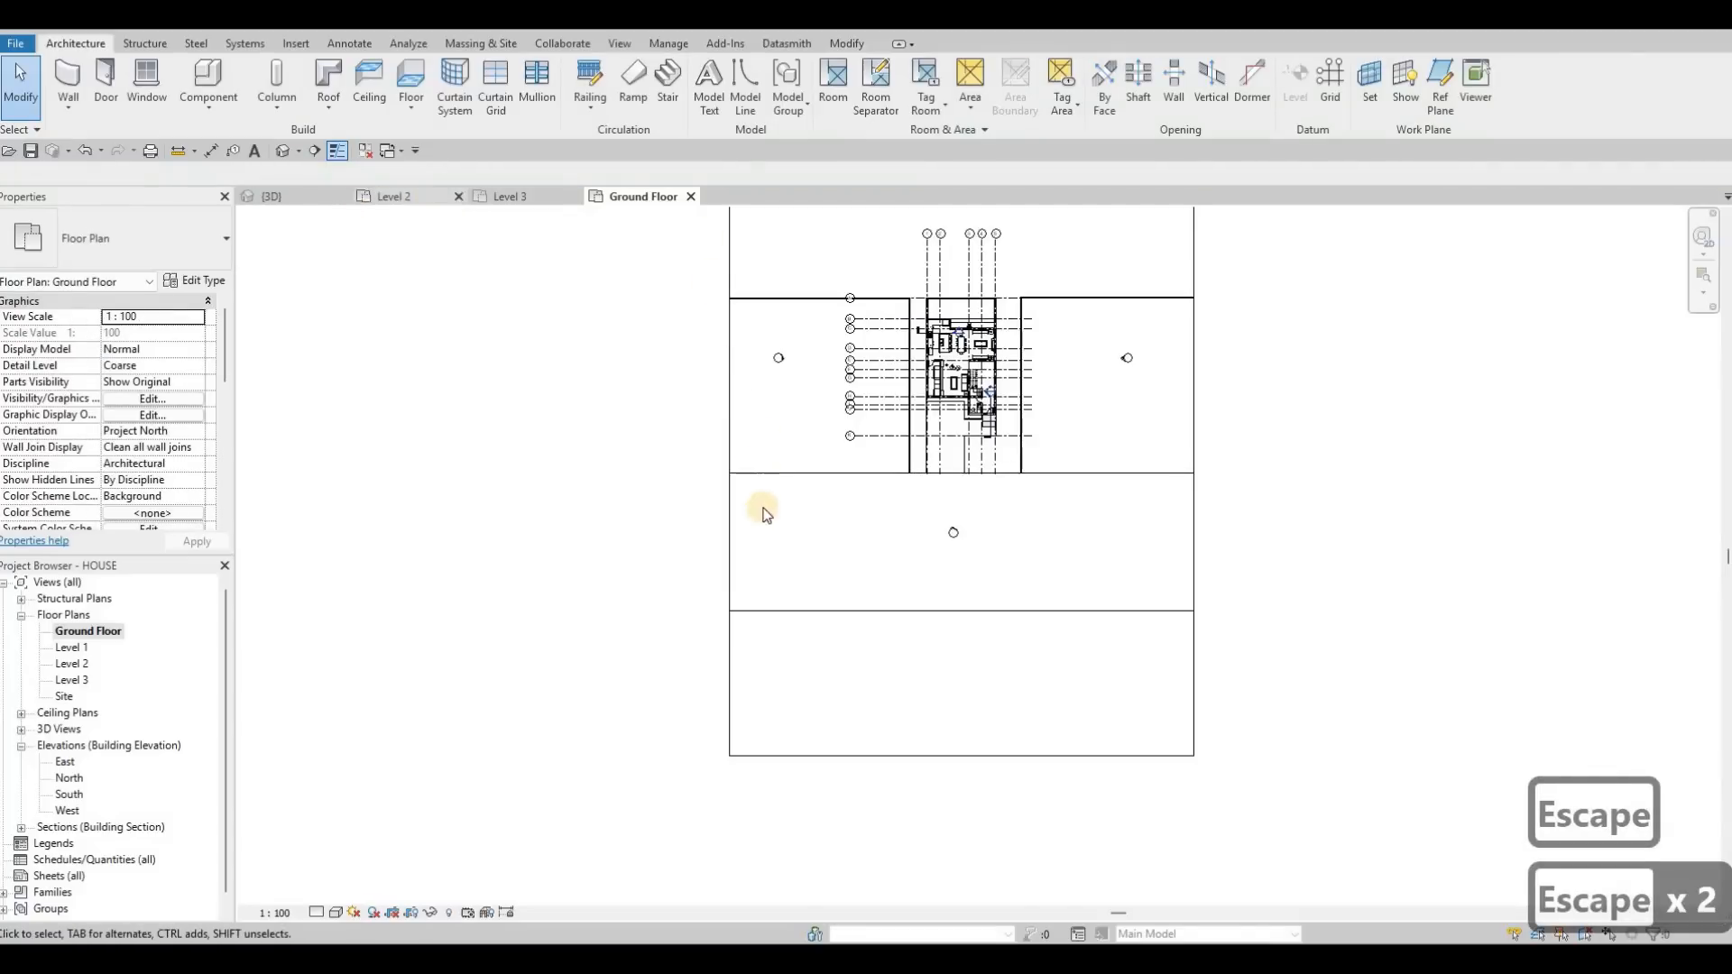
Create an in-place Generic Models component with its default name and start an Extrusion in it.
{"action": "left_click", "coordinate": [208, 101]}
{"action": "left_click", "coordinate": [232, 174]}
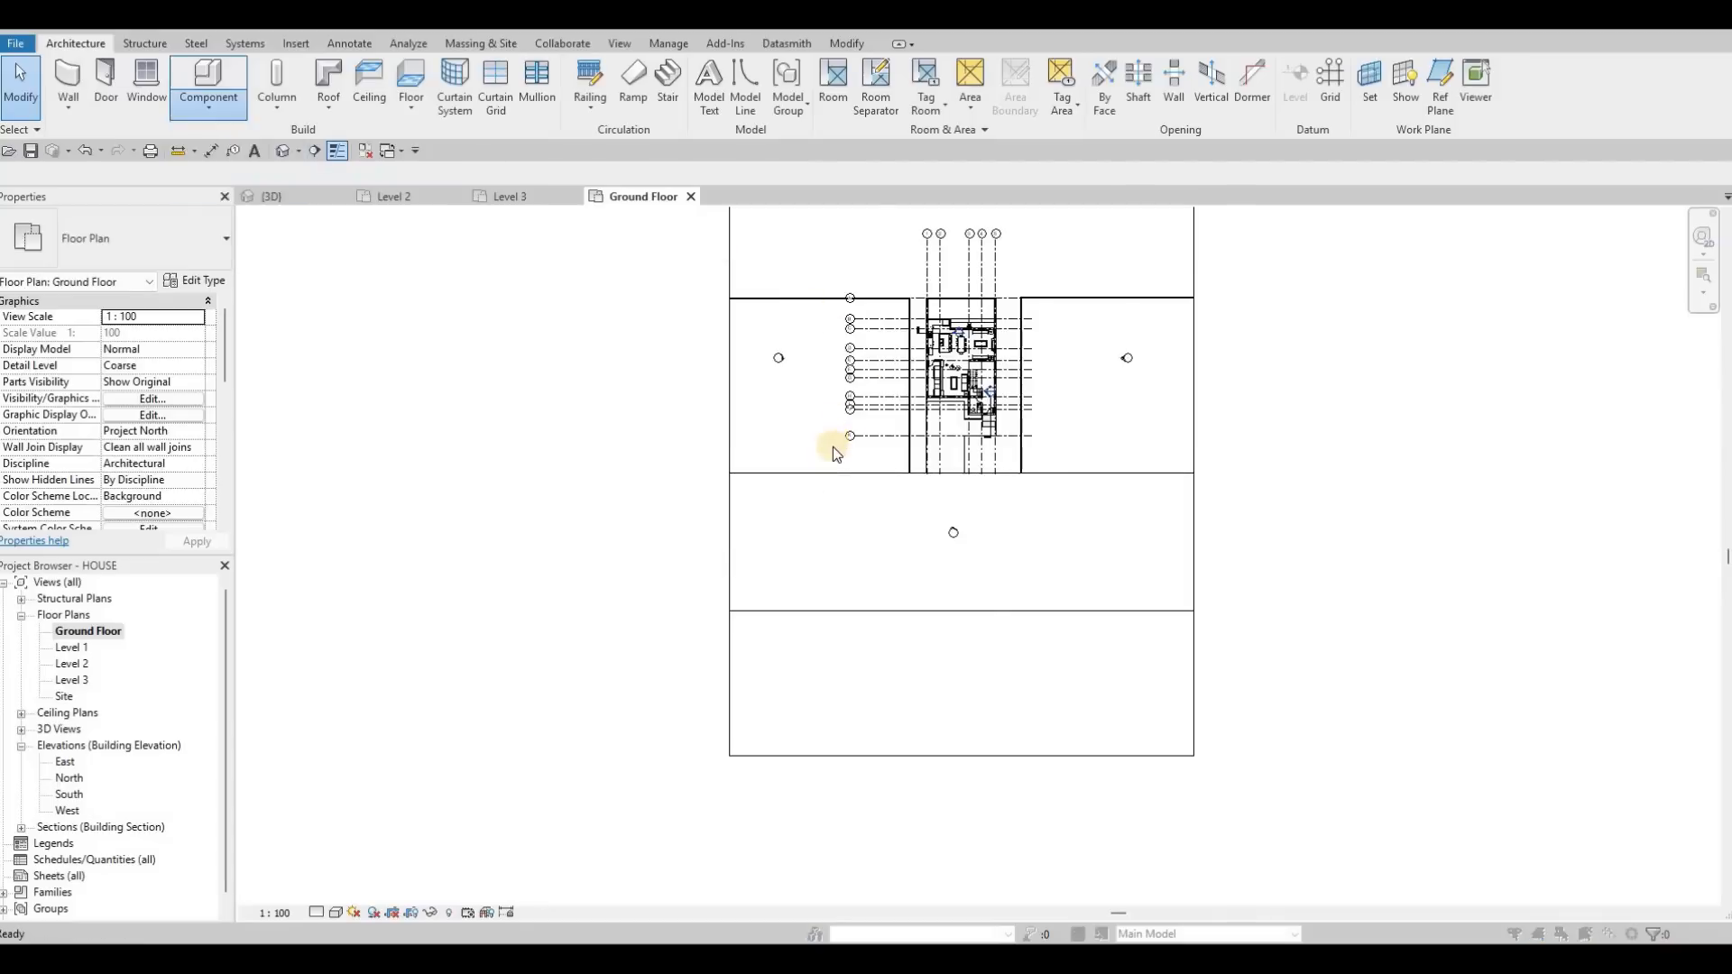
{"action": "scroll", "coordinate": [798, 478], "scroll_direction": "down", "scroll_amount": 3}
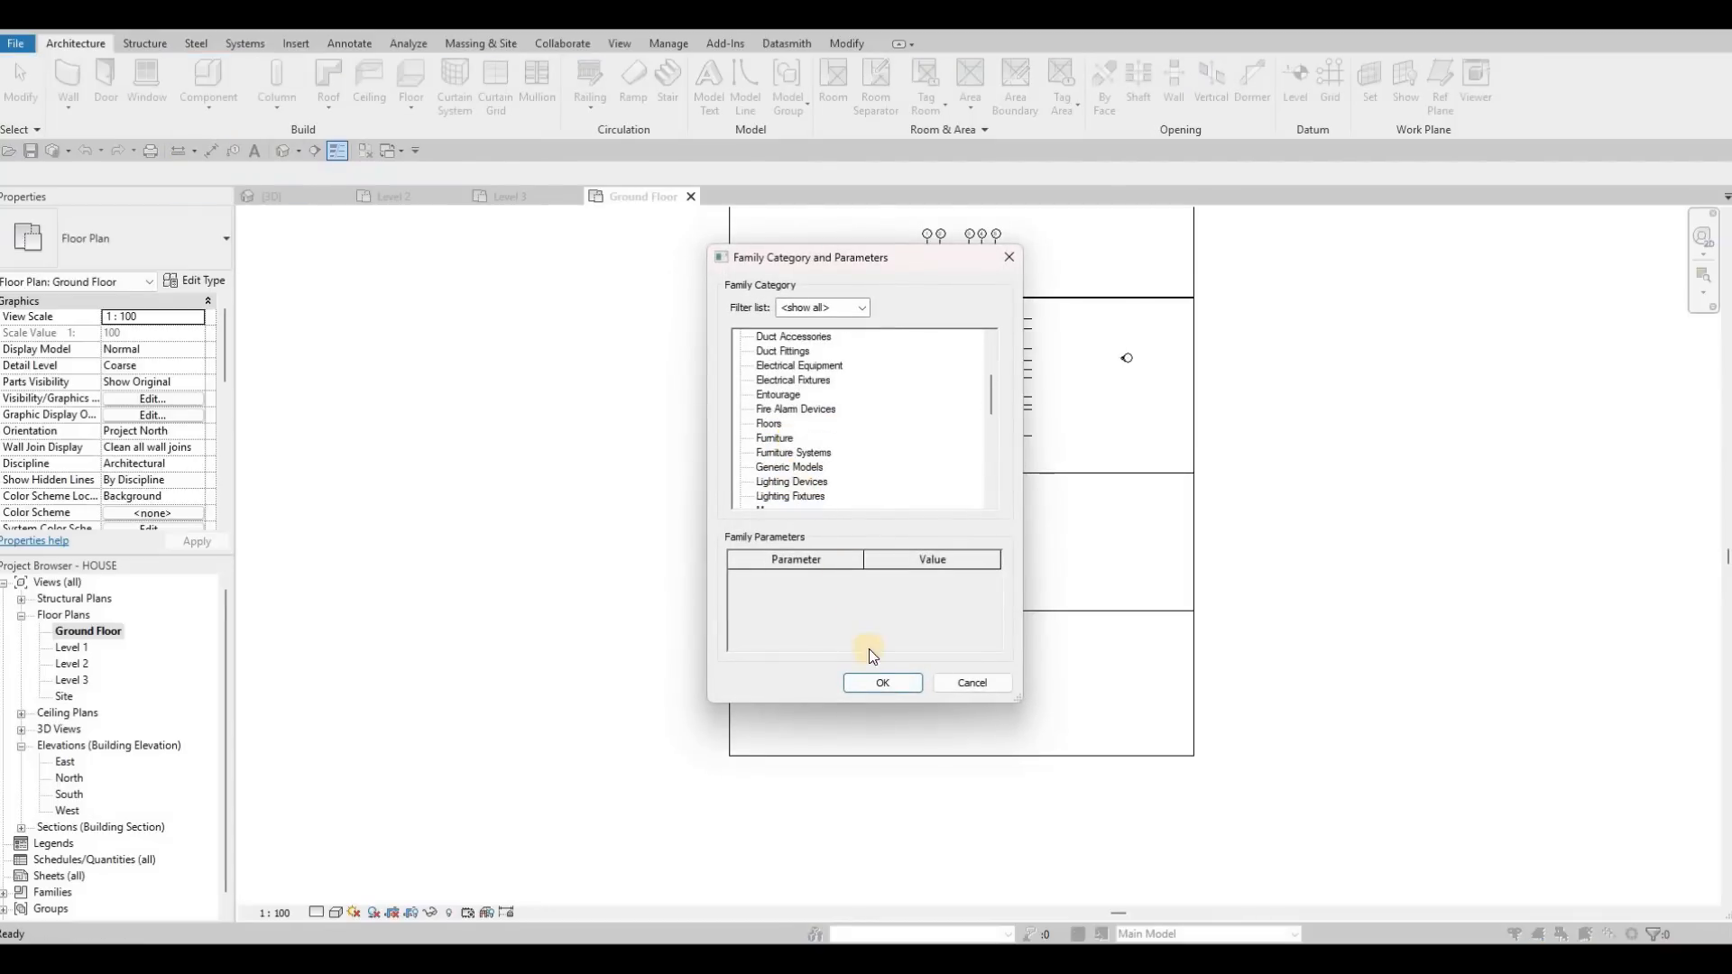
{"action": "left_click", "coordinate": [882, 683]}
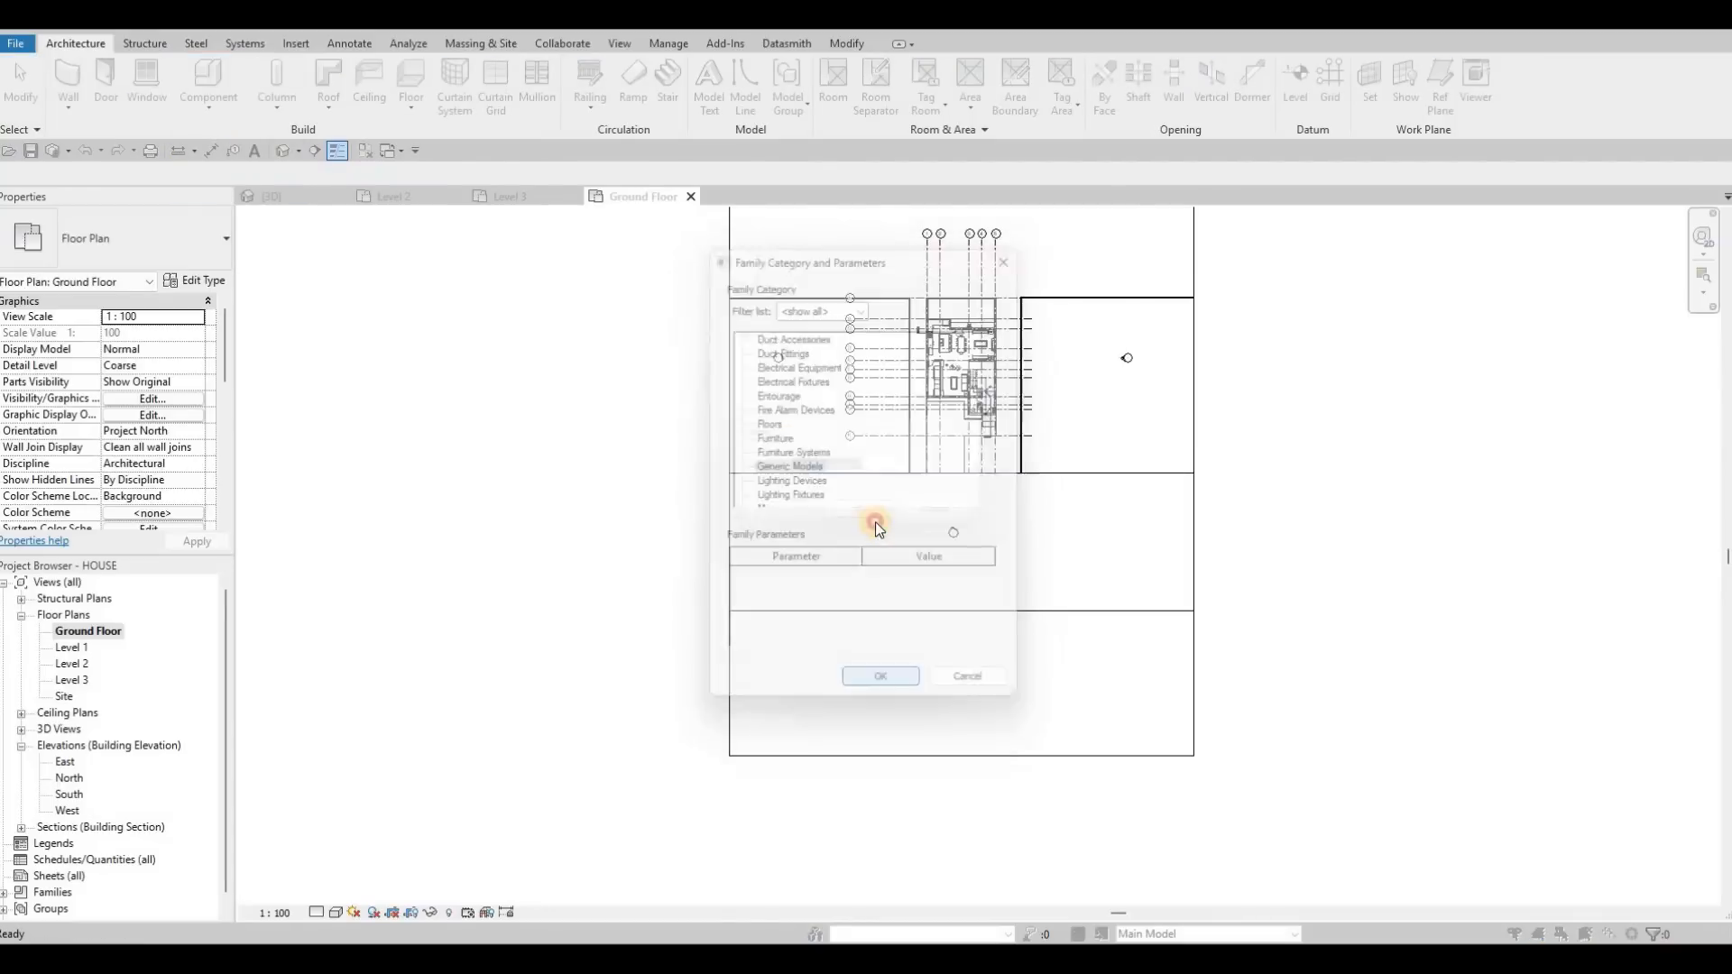
{"action": "left_click", "coordinate": [884, 516]}
{"action": "left_click", "coordinate": [150, 87]}
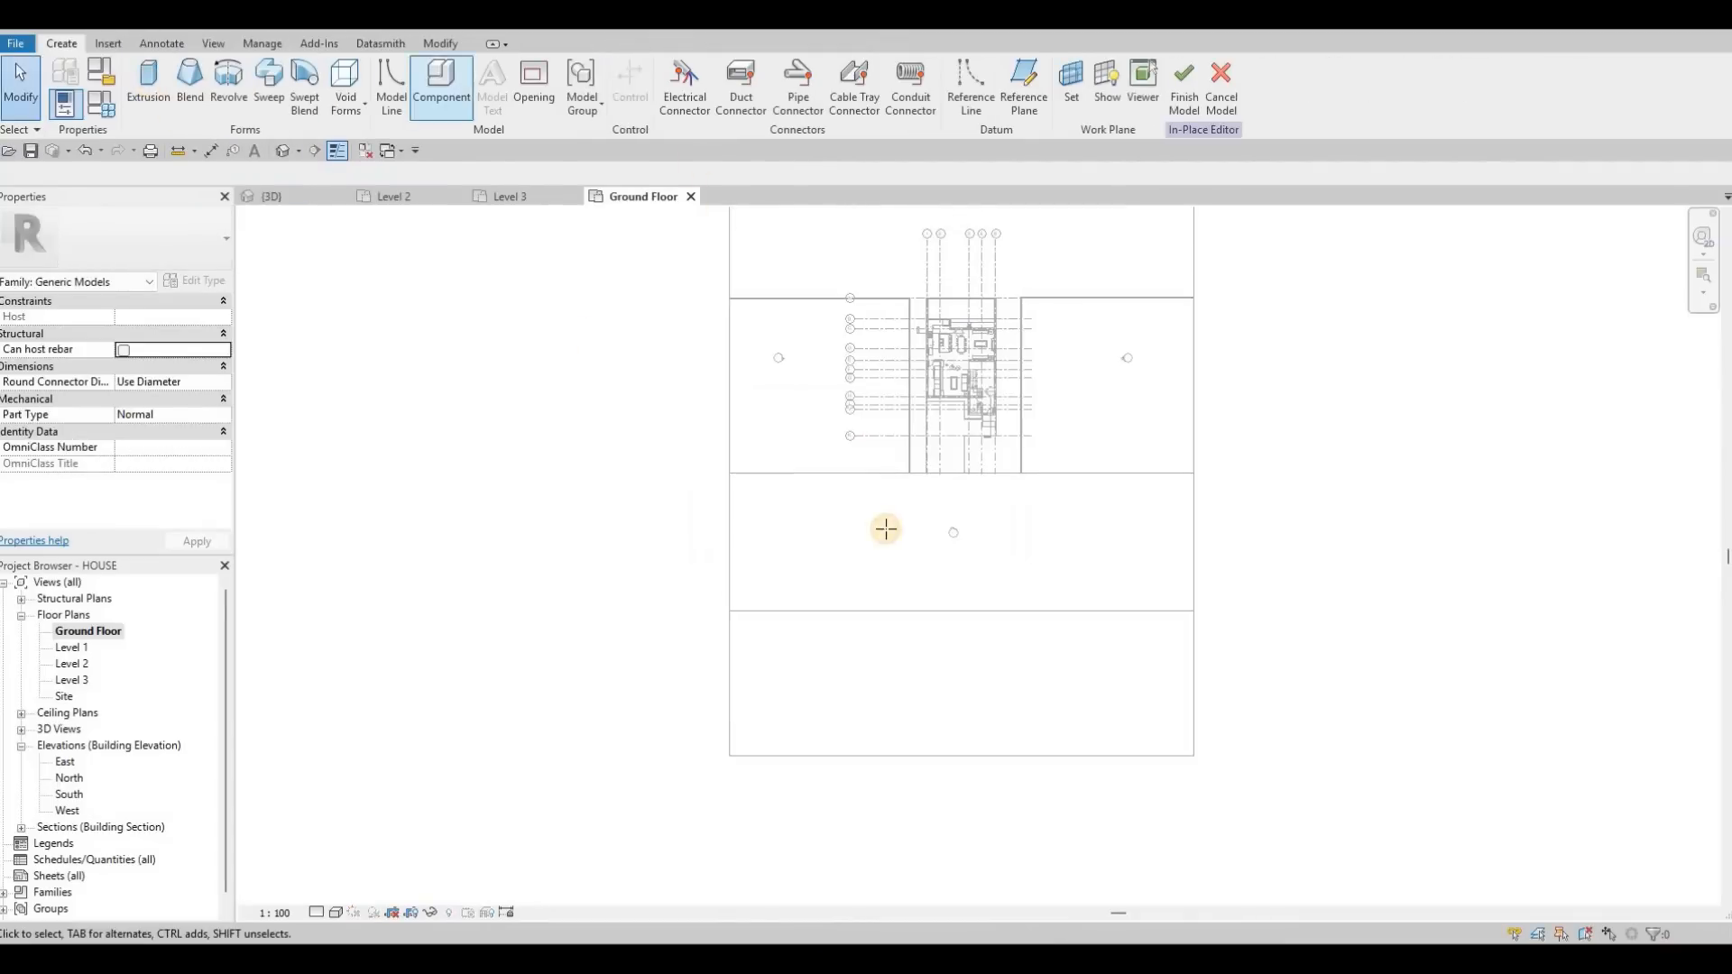
Sketch a rectangular strip about 67080 by 3280 mm along the inside of floor 4's north edge.
{"action": "scroll", "coordinate": [885, 523], "scroll_direction": "up", "scroll_amount": 2}
{"action": "scroll", "coordinate": [783, 472], "scroll_direction": "up", "scroll_amount": 2}
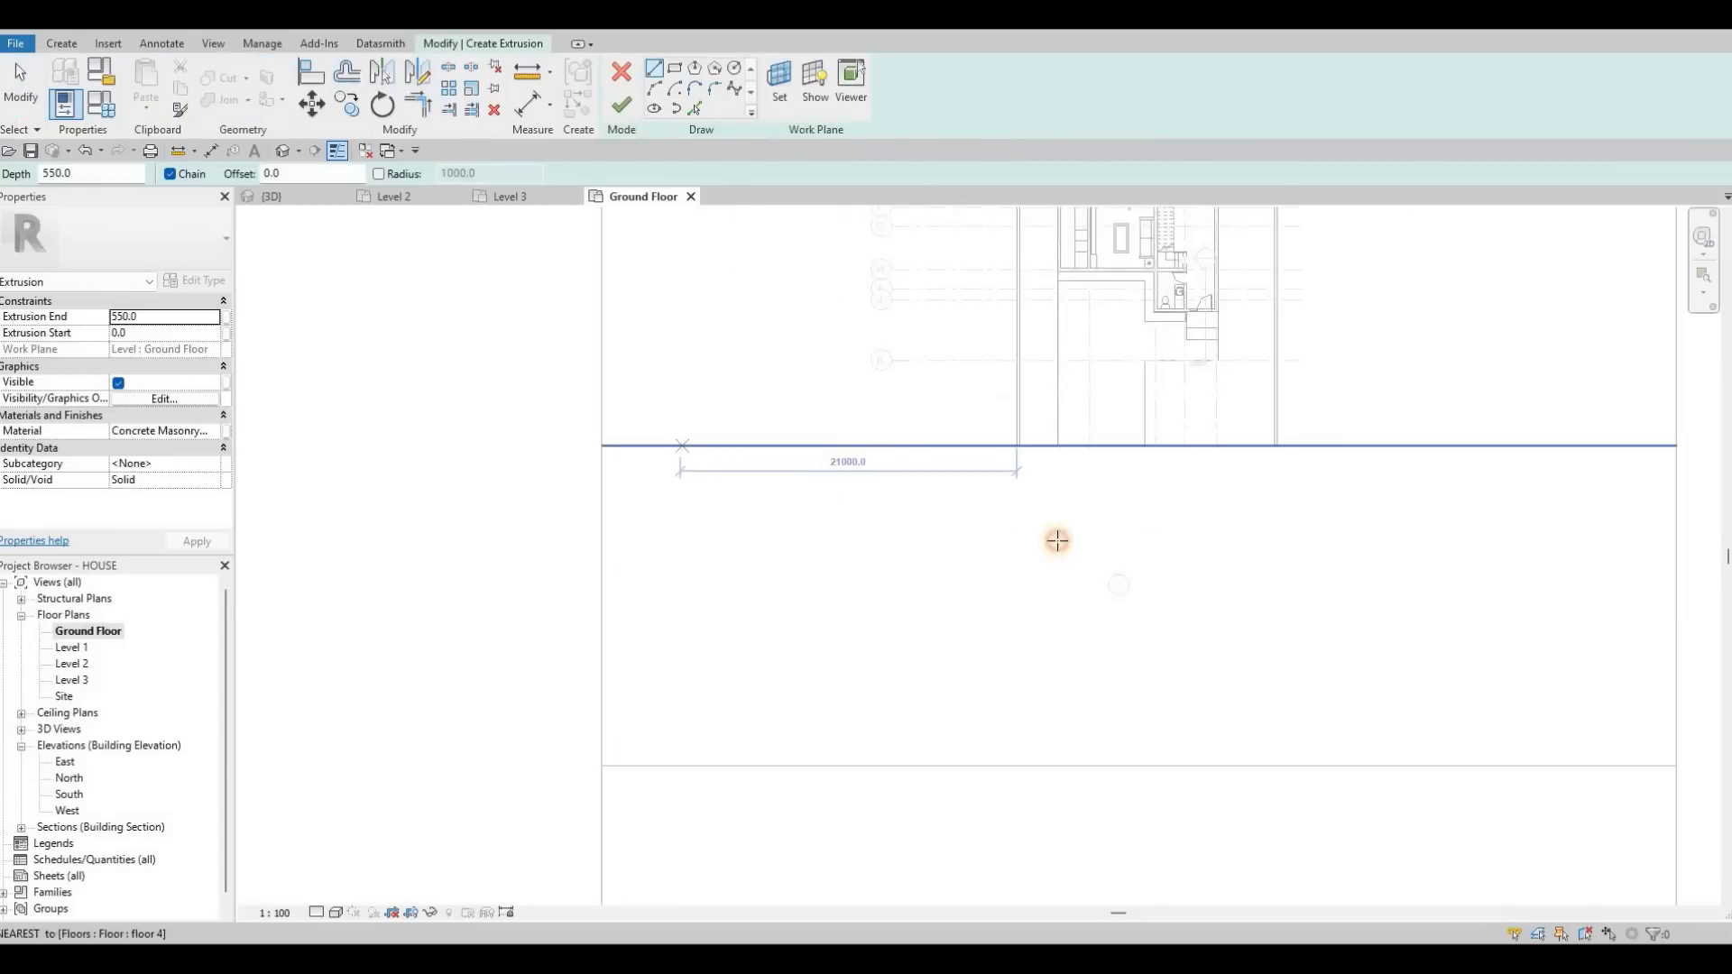
{"action": "left_click", "coordinate": [602, 445]}
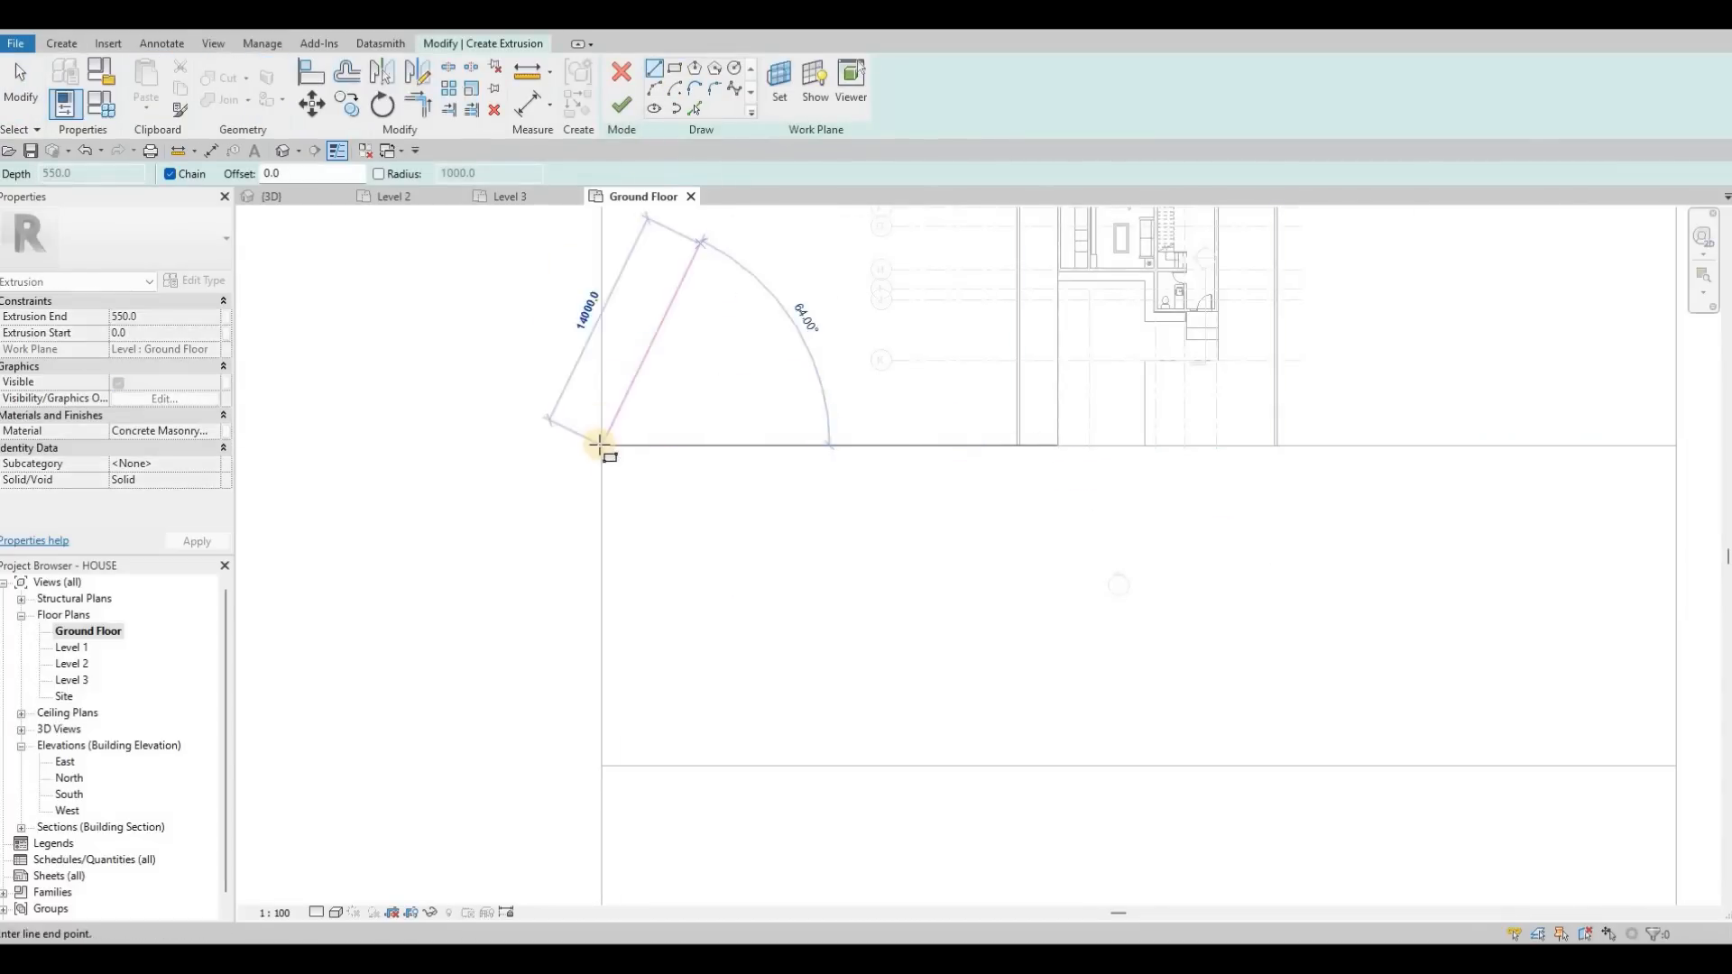
{"action": "key", "text": "Escape"}
{"action": "left_click", "coordinate": [674, 72]}
{"action": "left_click", "coordinate": [602, 445]}
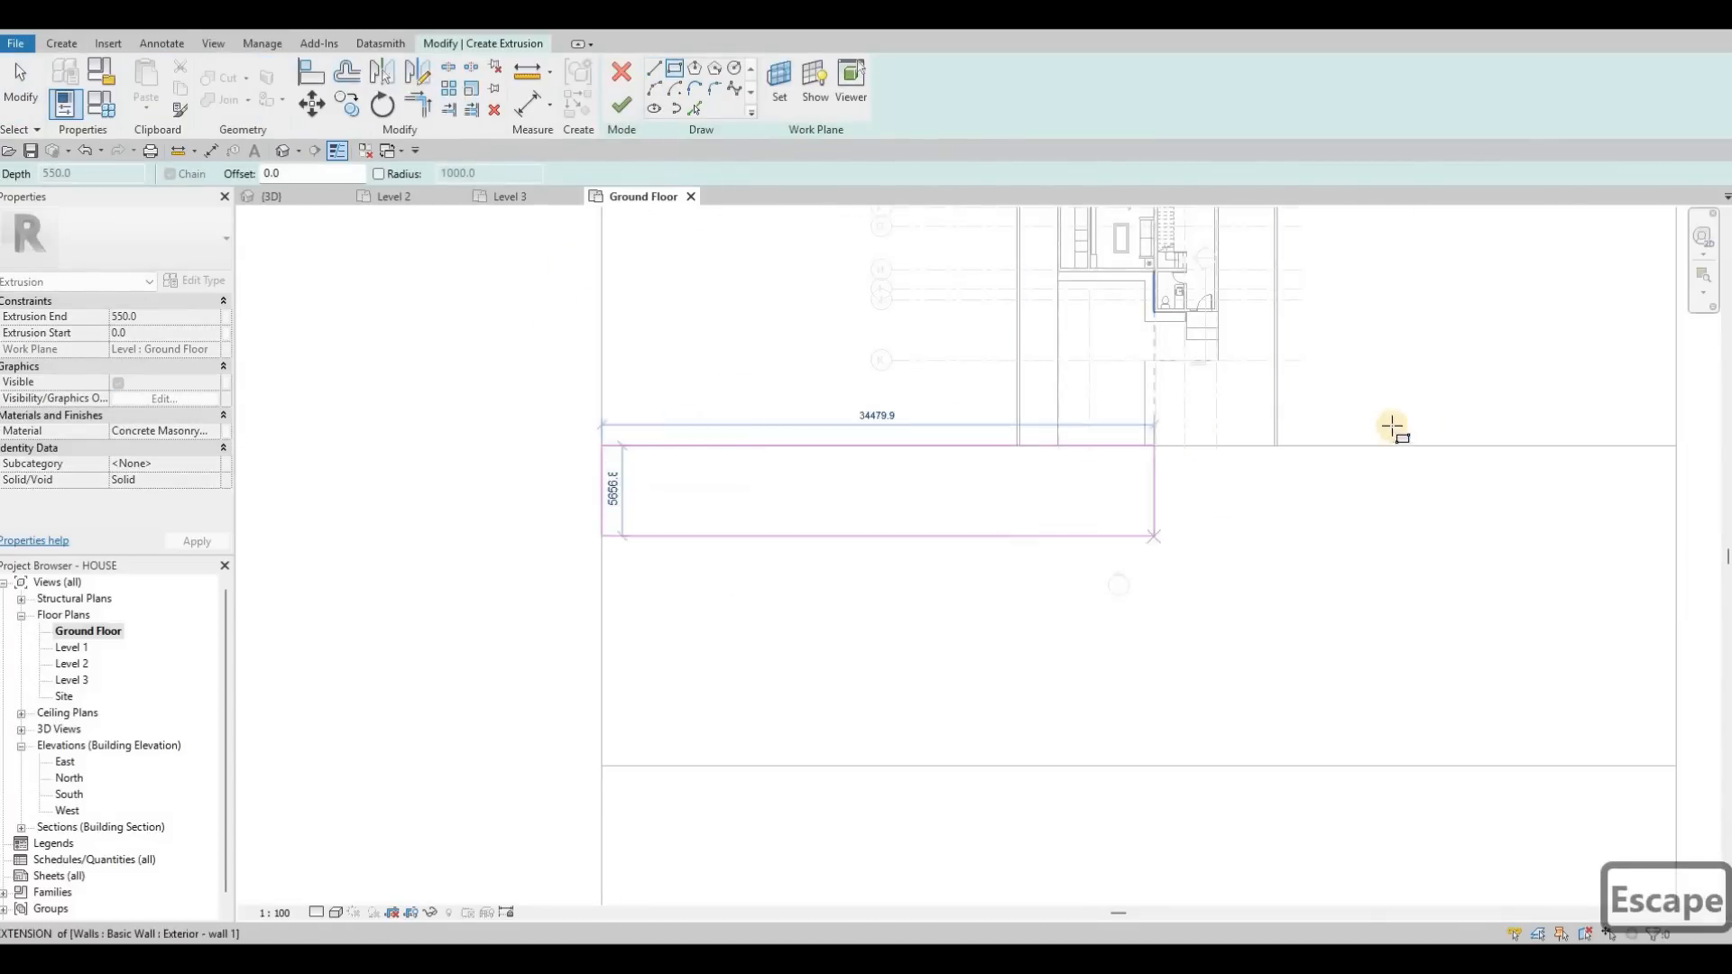
{"action": "middle_click_drag", "start_coordinate": [1276, 560], "coordinate": [1105, 471]}
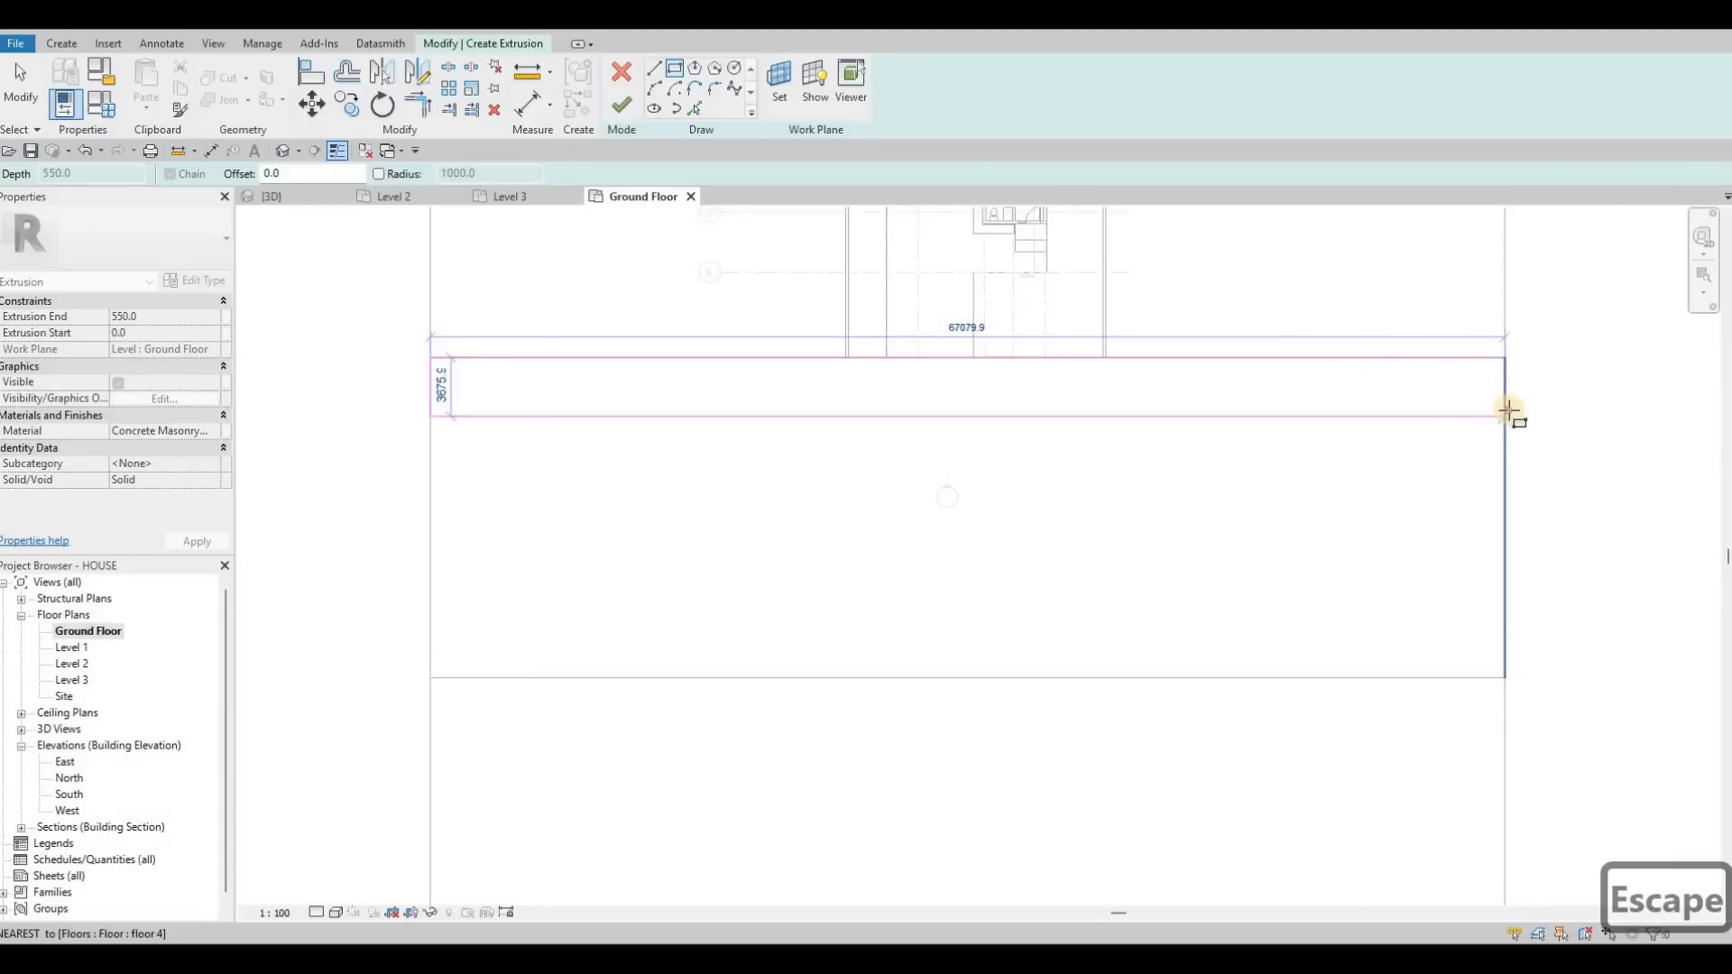
Sketch a second rectangular strip about 67080 by 4270 mm along the inside of floor 4's south edge.
{"action": "left_click", "coordinate": [433, 679]}
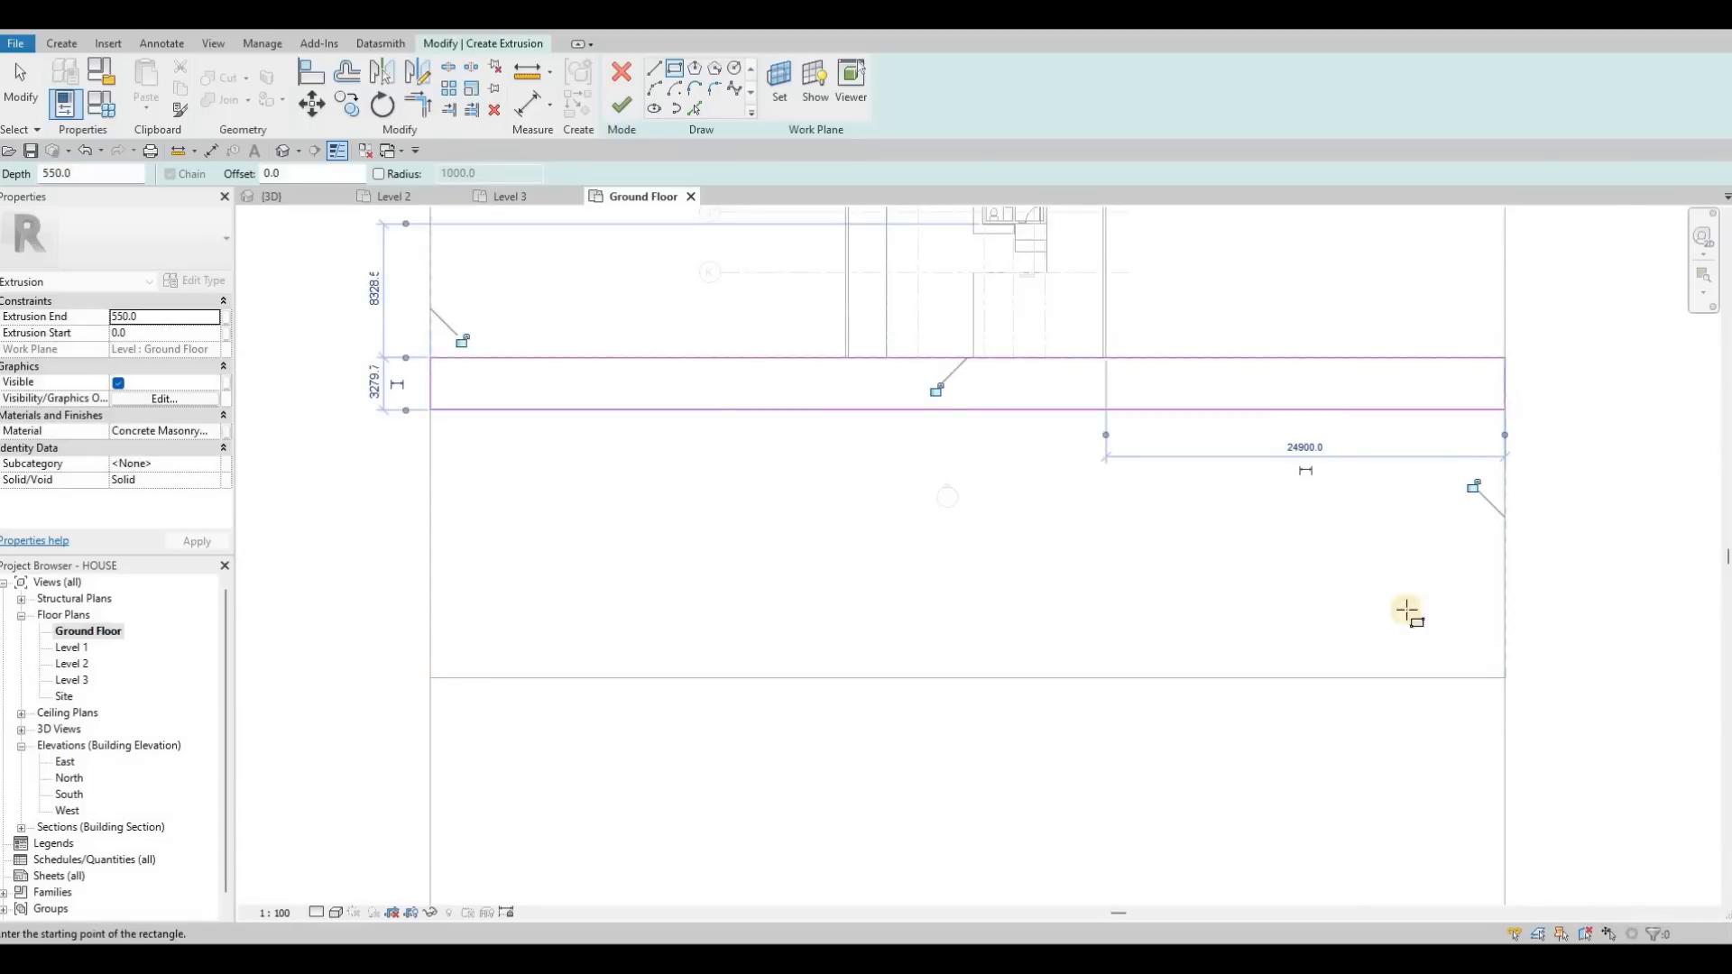
{"action": "left_click", "coordinate": [1502, 610]}
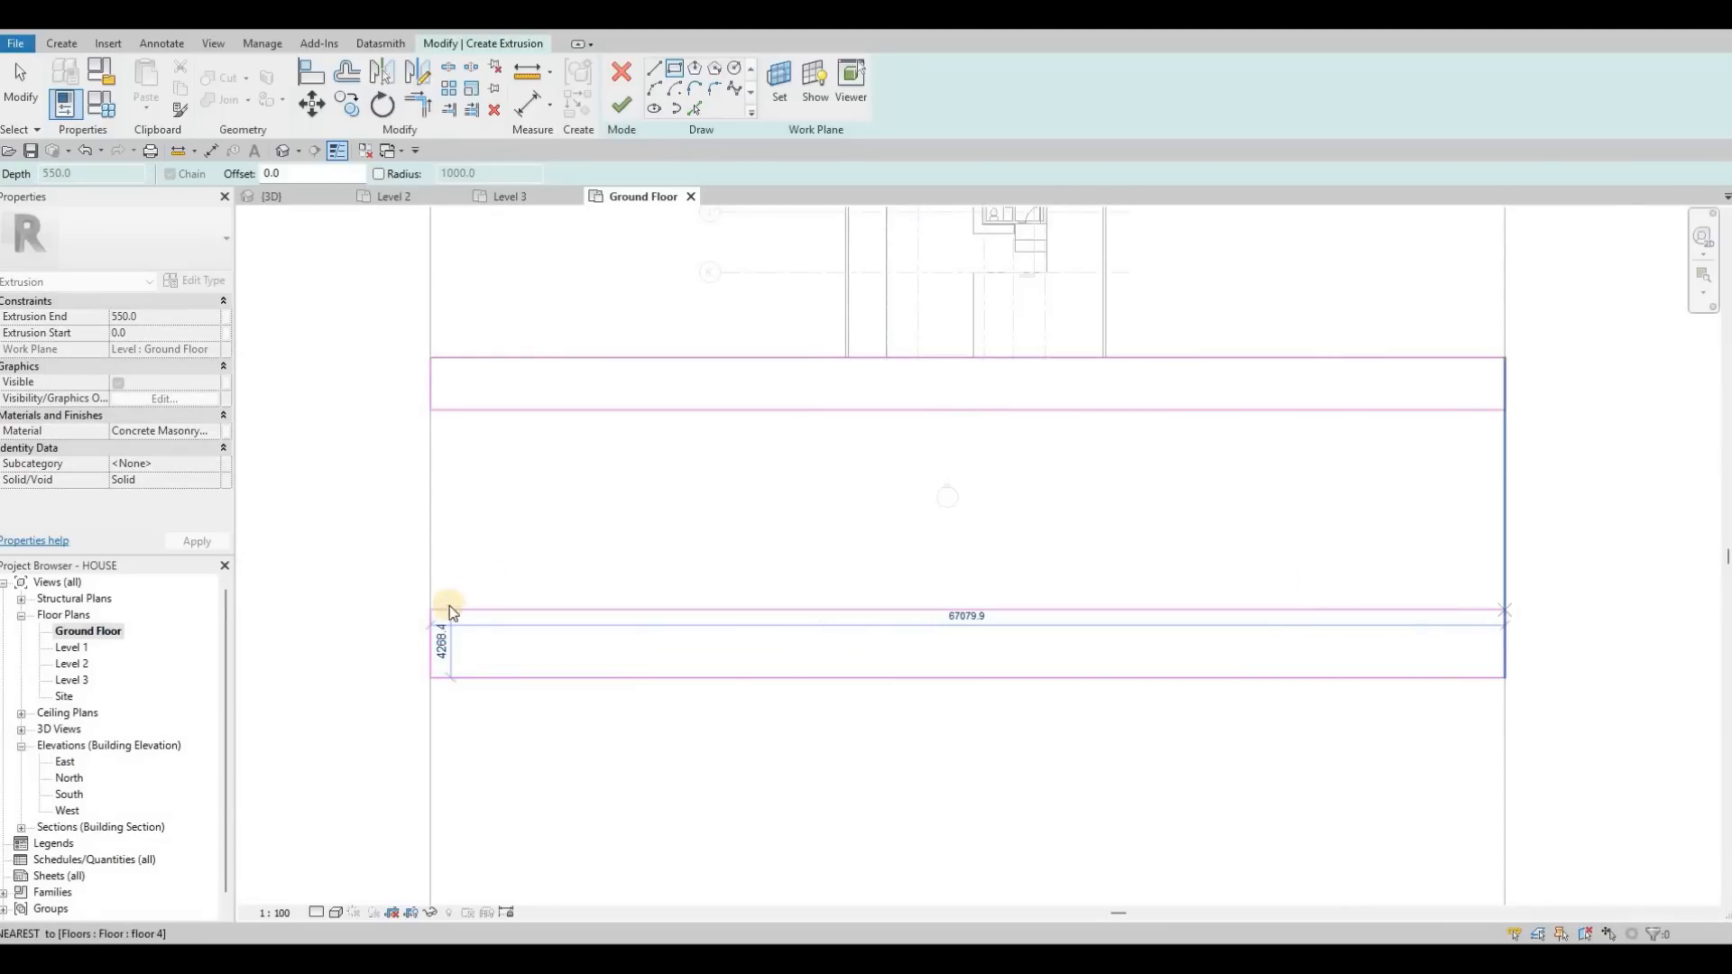
{"action": "key", "text": "Escape"}
{"action": "key", "text": "Escape"}
Set the width of both the south and the north strip to 2000 mm by moving their inner edges.
{"action": "left_click", "coordinate": [1543, 646]}
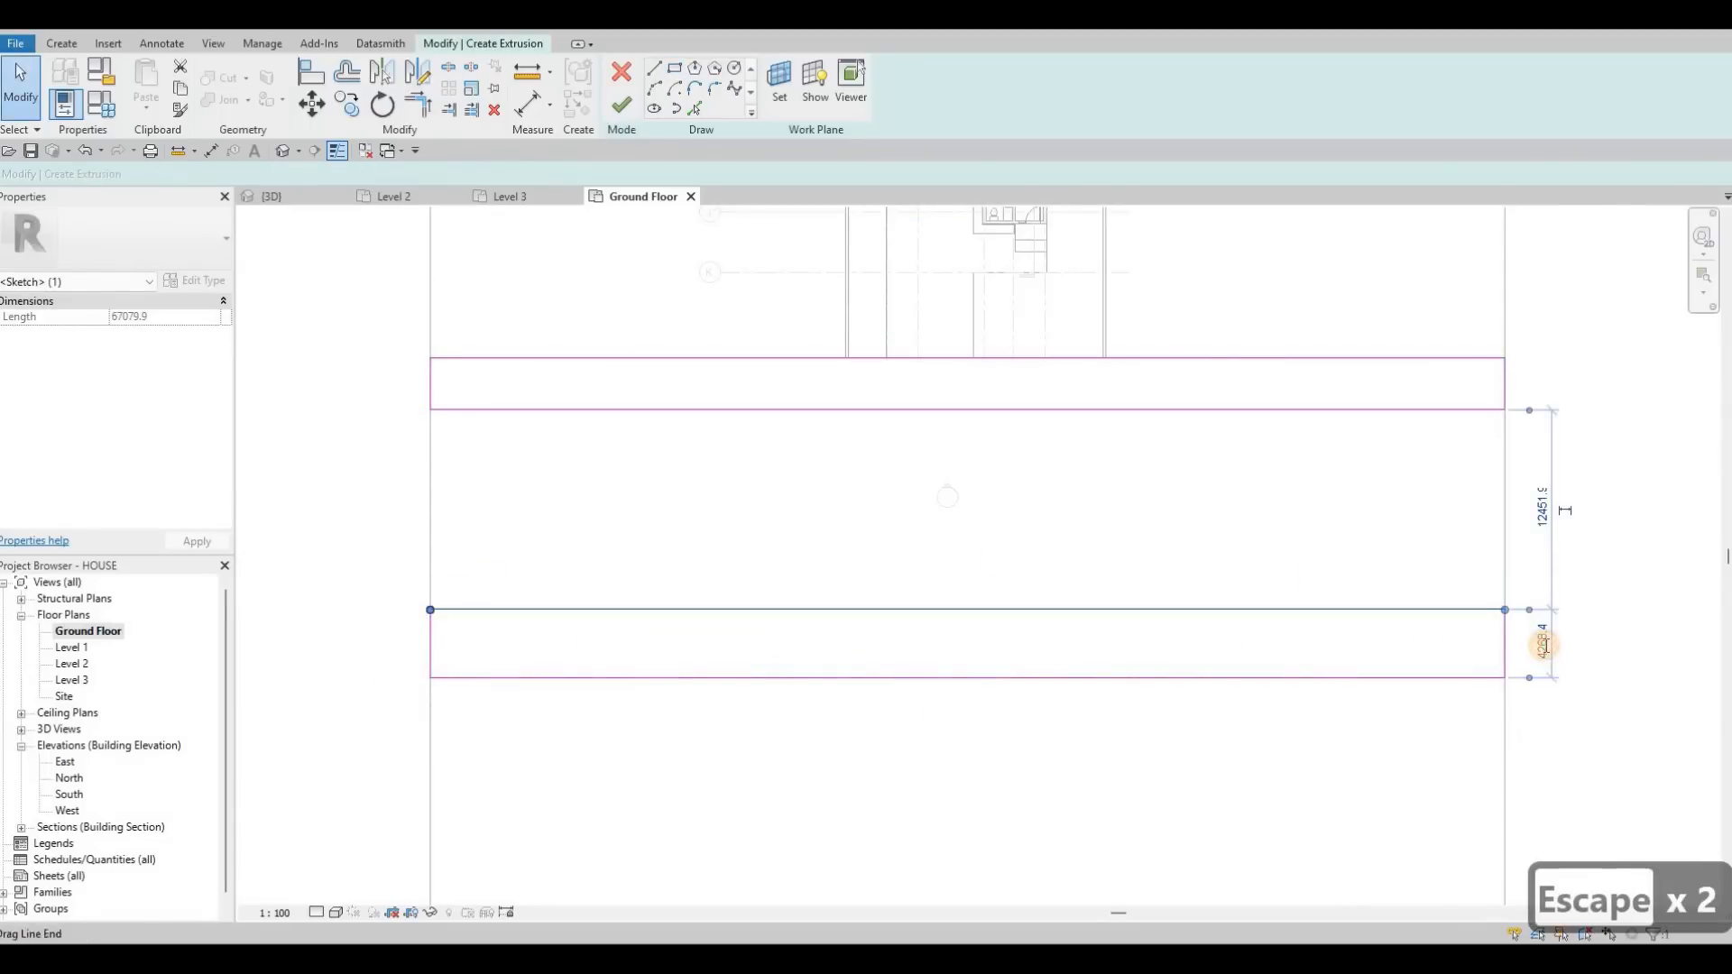
{"action": "type", "text": "2000"}
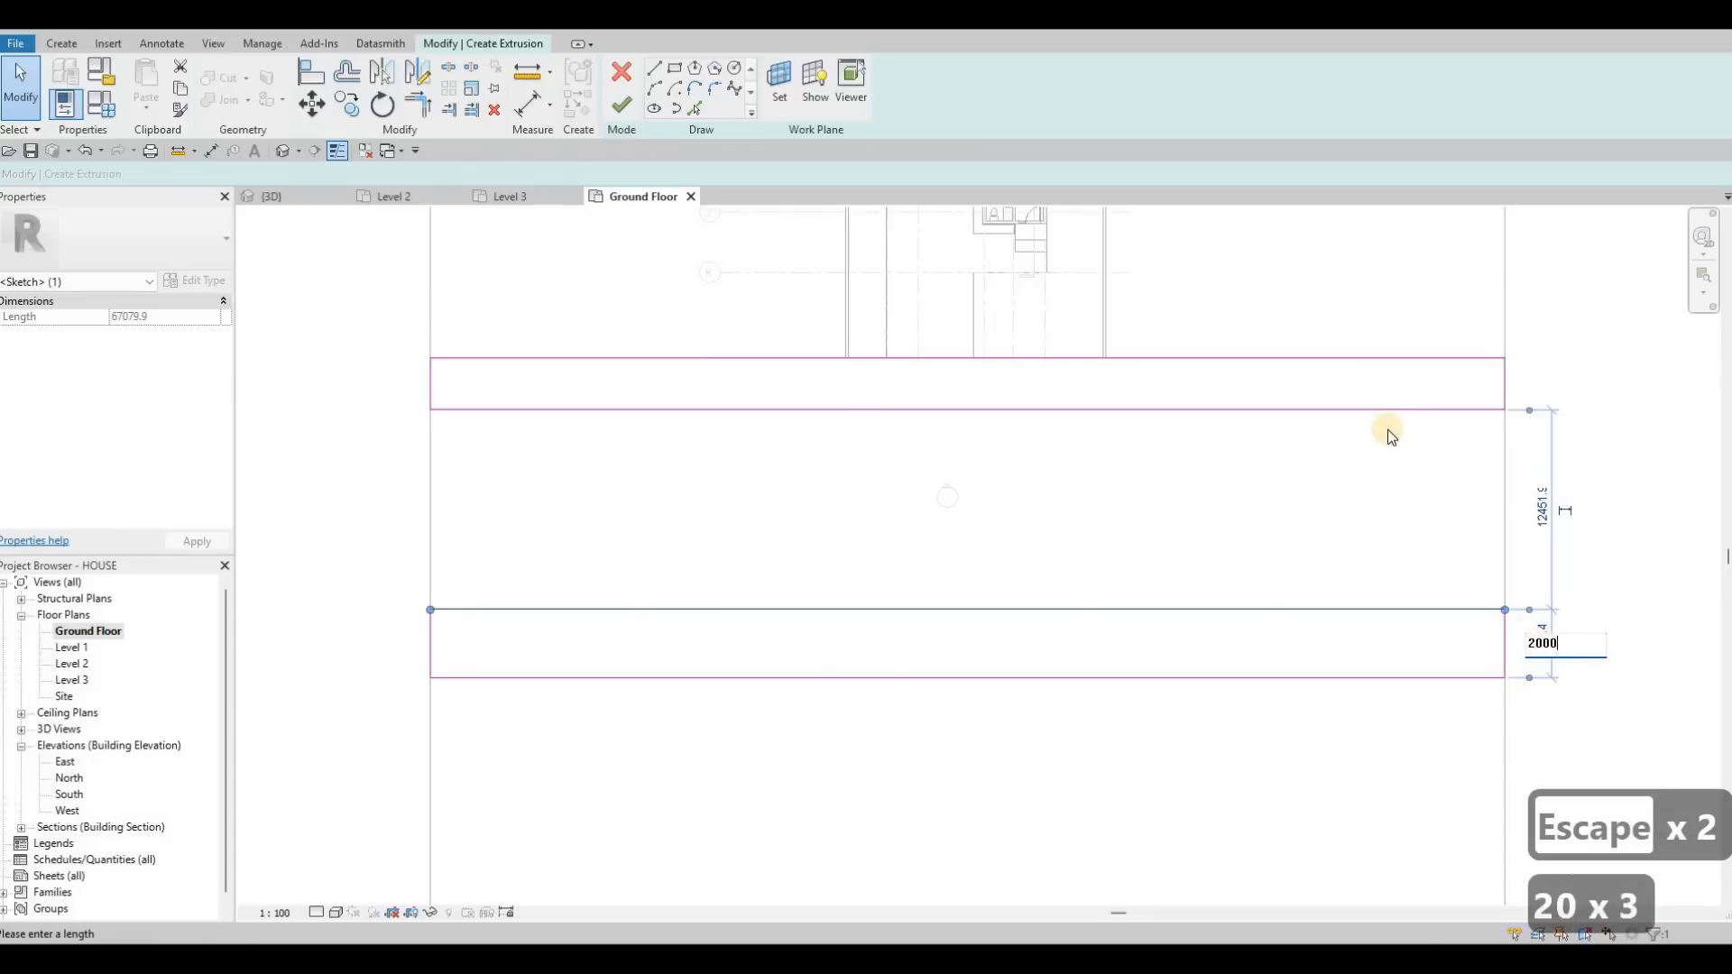
{"action": "key", "text": "Return"}
{"action": "key", "text": "Escape"}
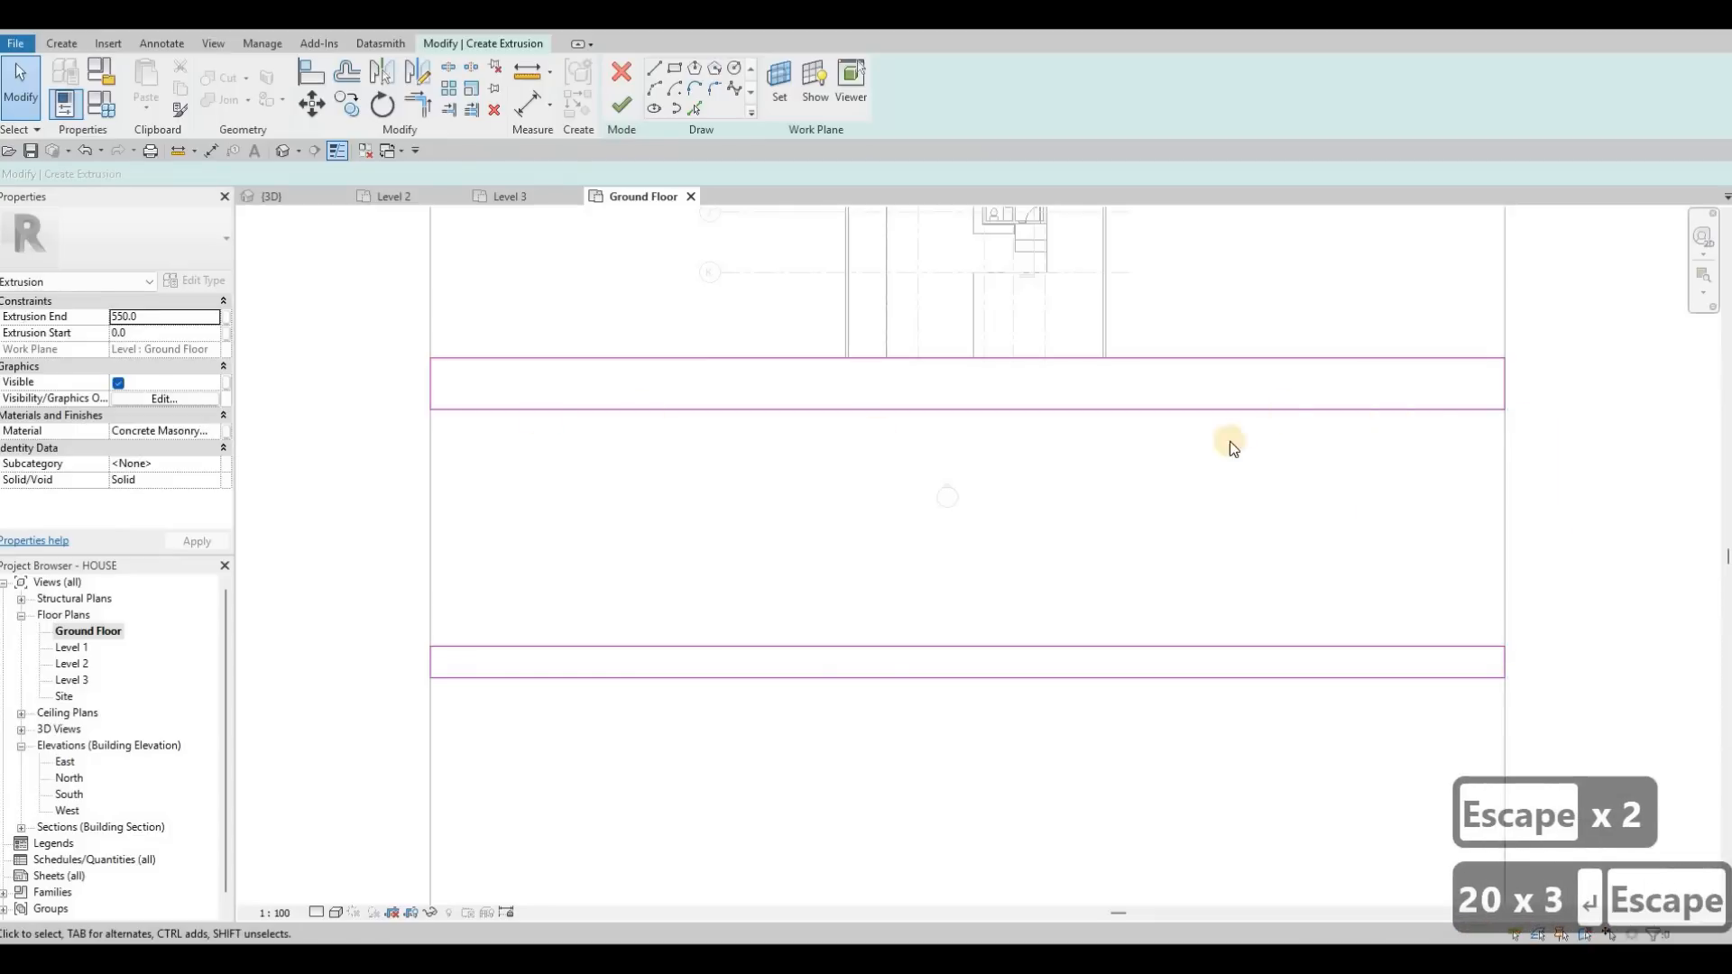
{"action": "left_click", "coordinate": [1541, 413]}
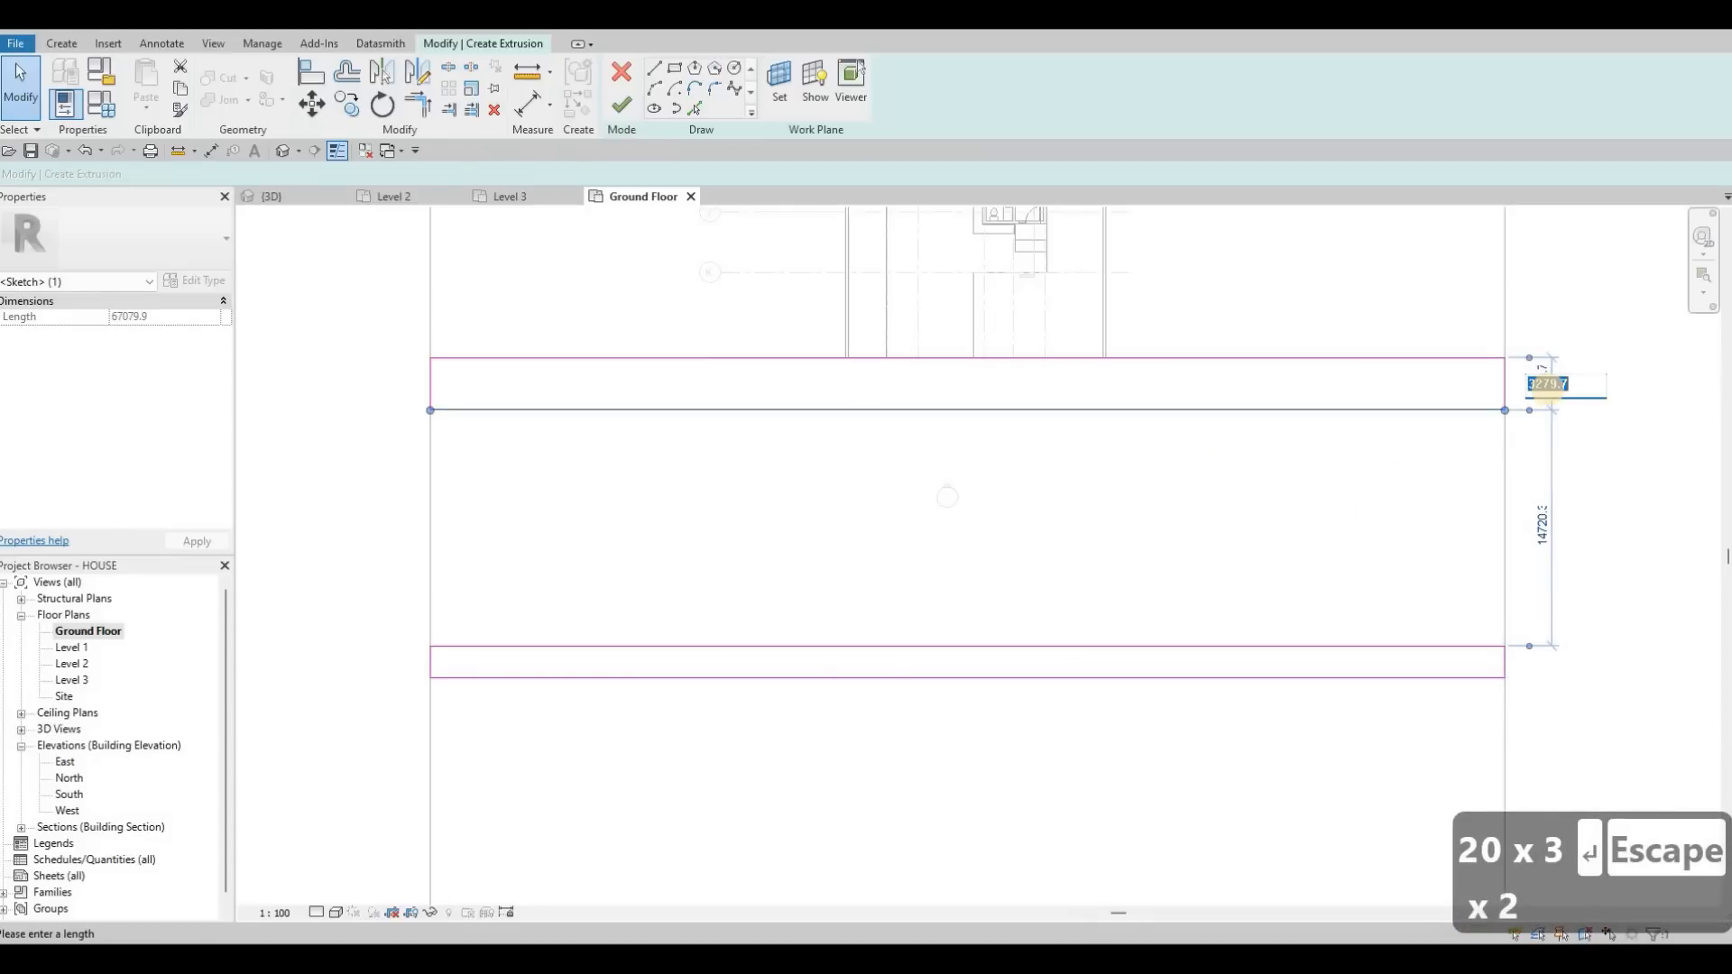
{"action": "type", "text": "2000"}
{"action": "key", "text": "Return"}
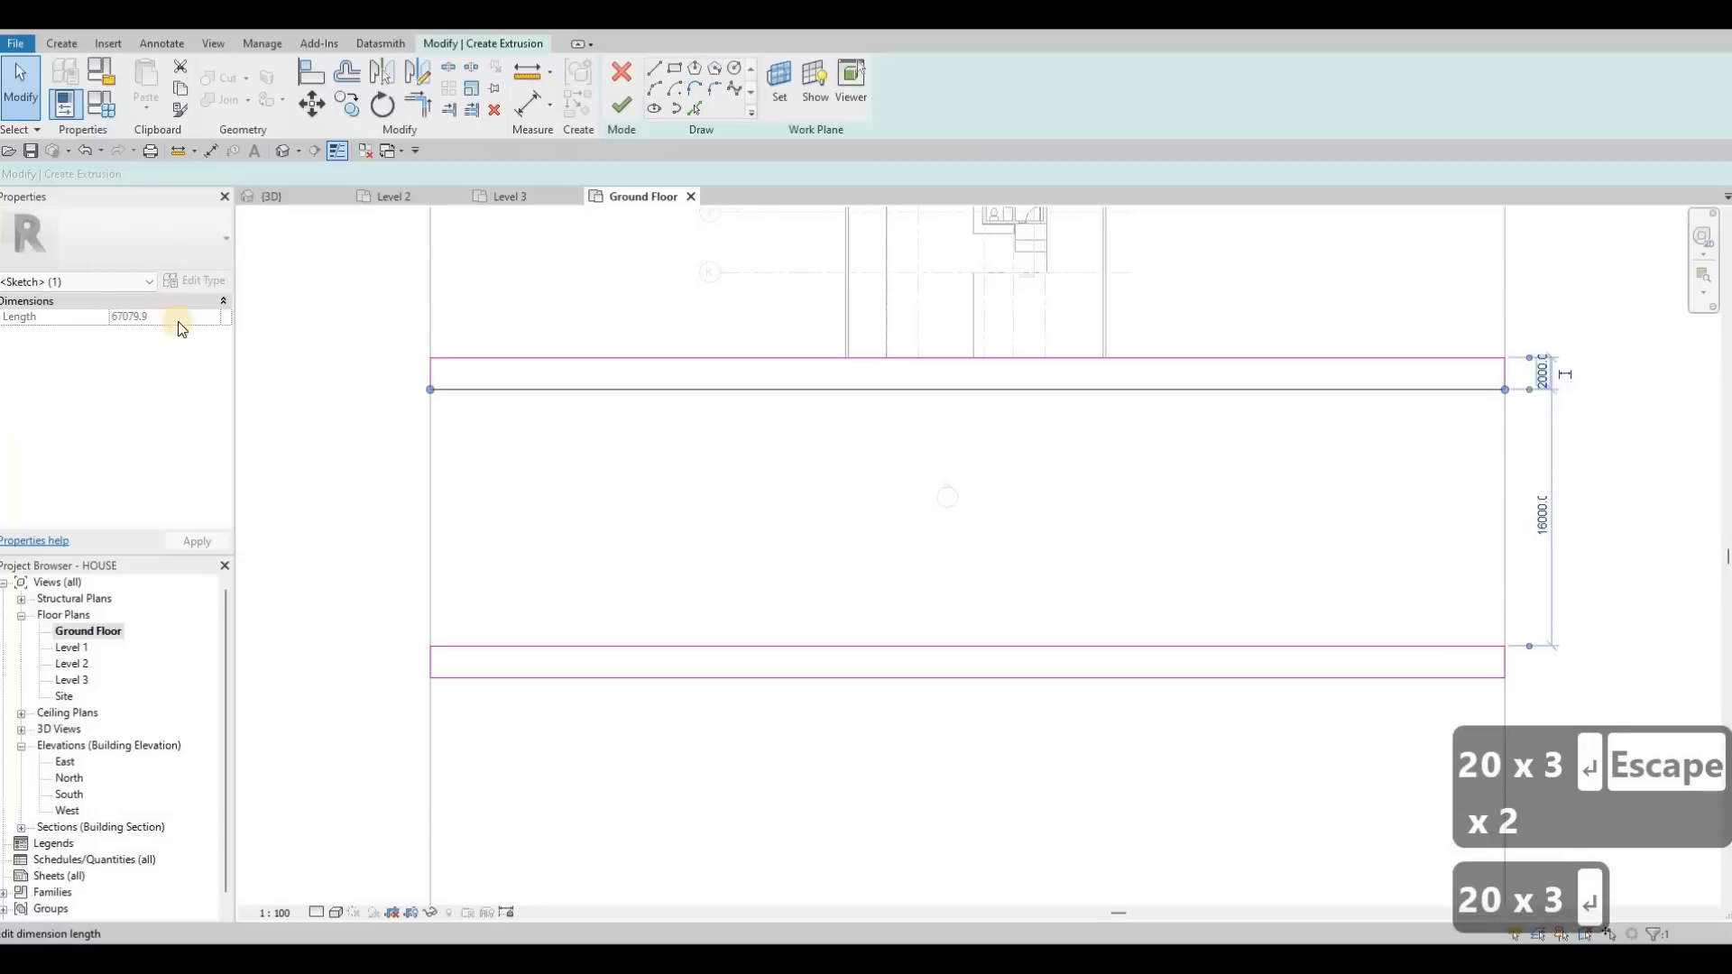
{"action": "key", "text": "Escape"}
Set the extrusion end of the strips to 100 mm.
{"action": "left_click", "coordinate": [185, 321]}
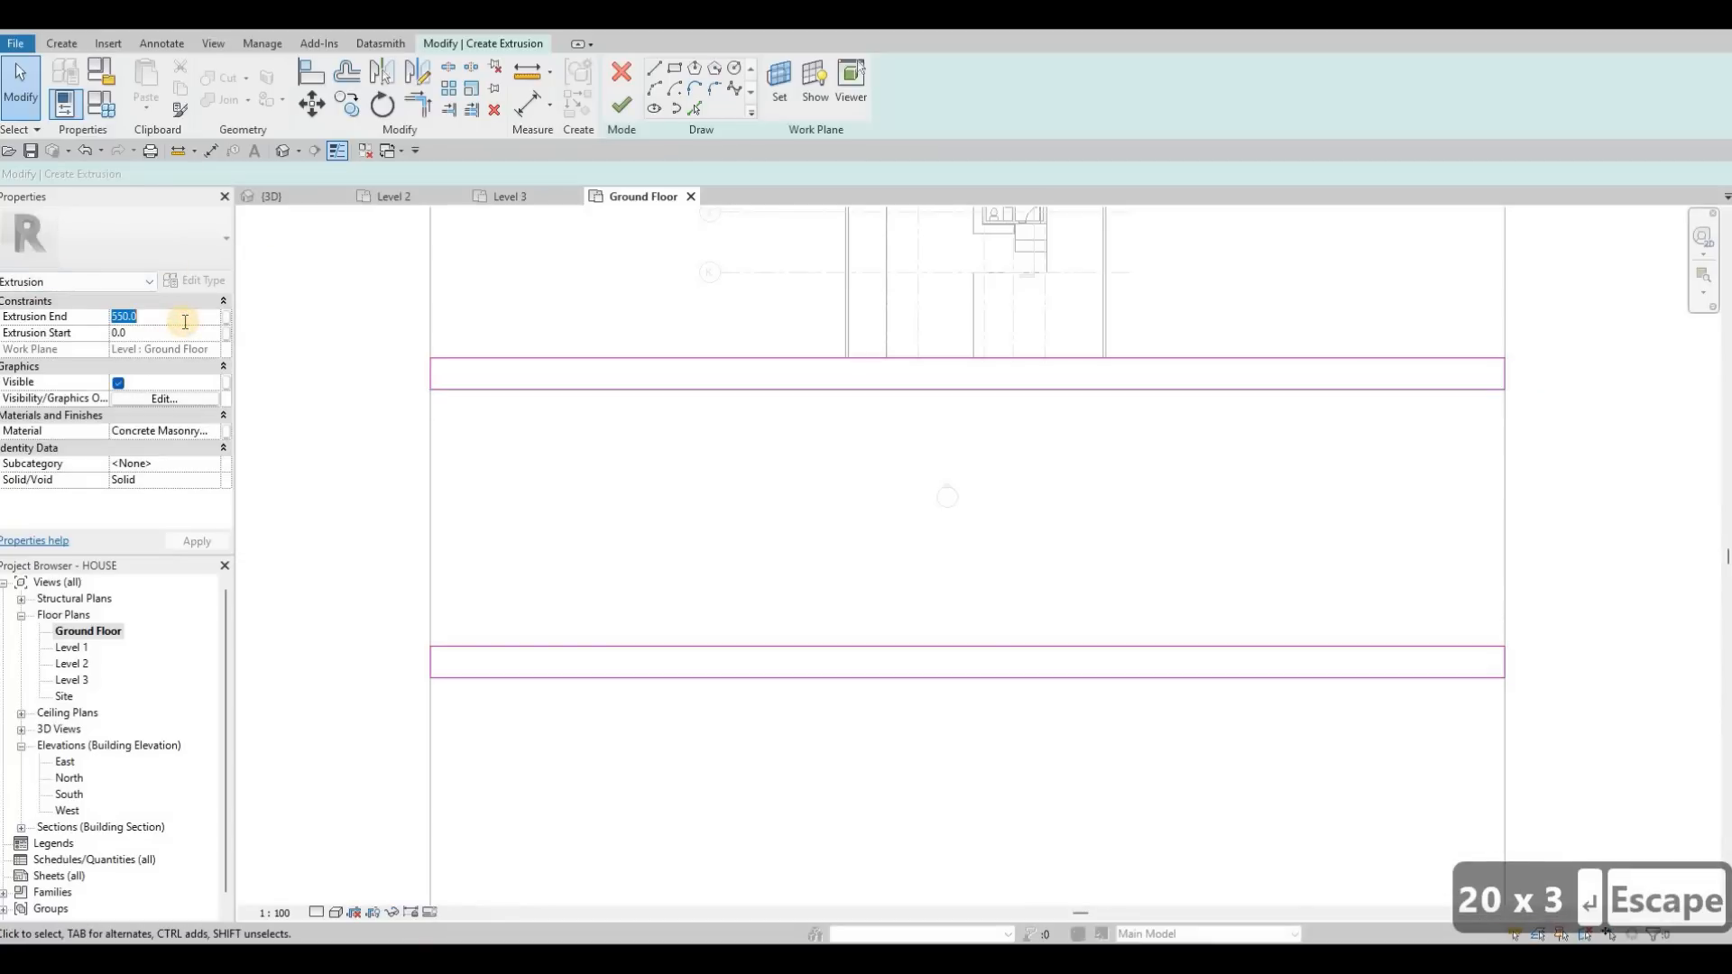
{"action": "type", "text": "1"}
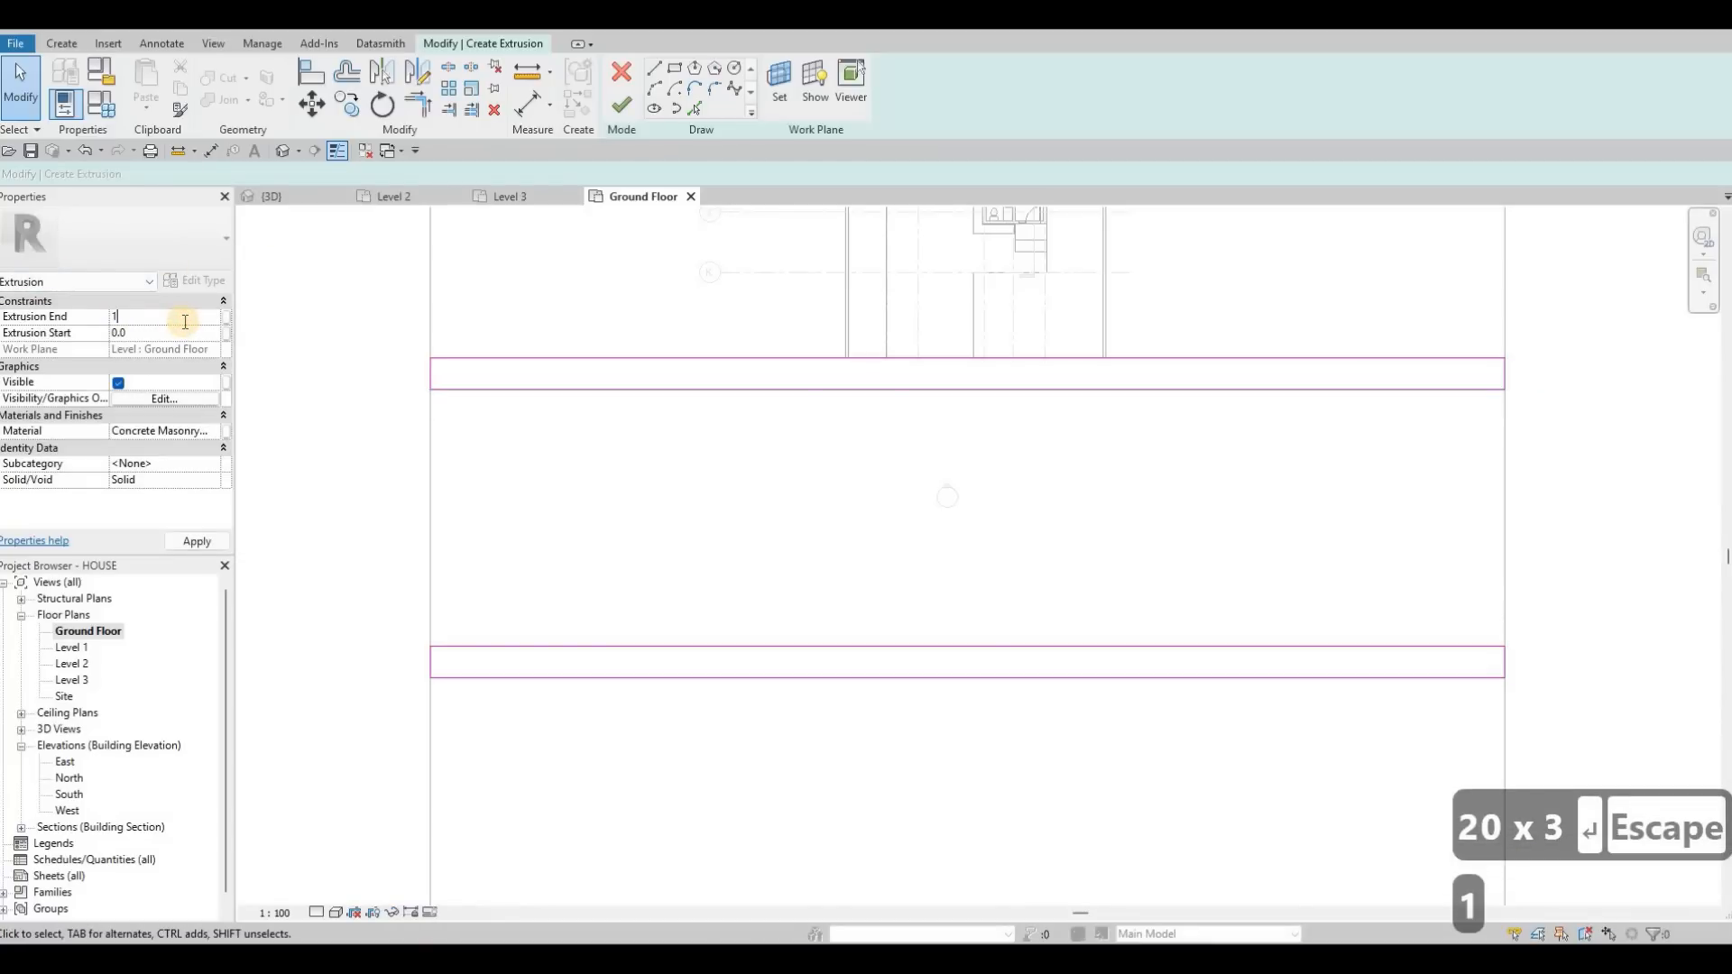
{"action": "type", "text": "00"}
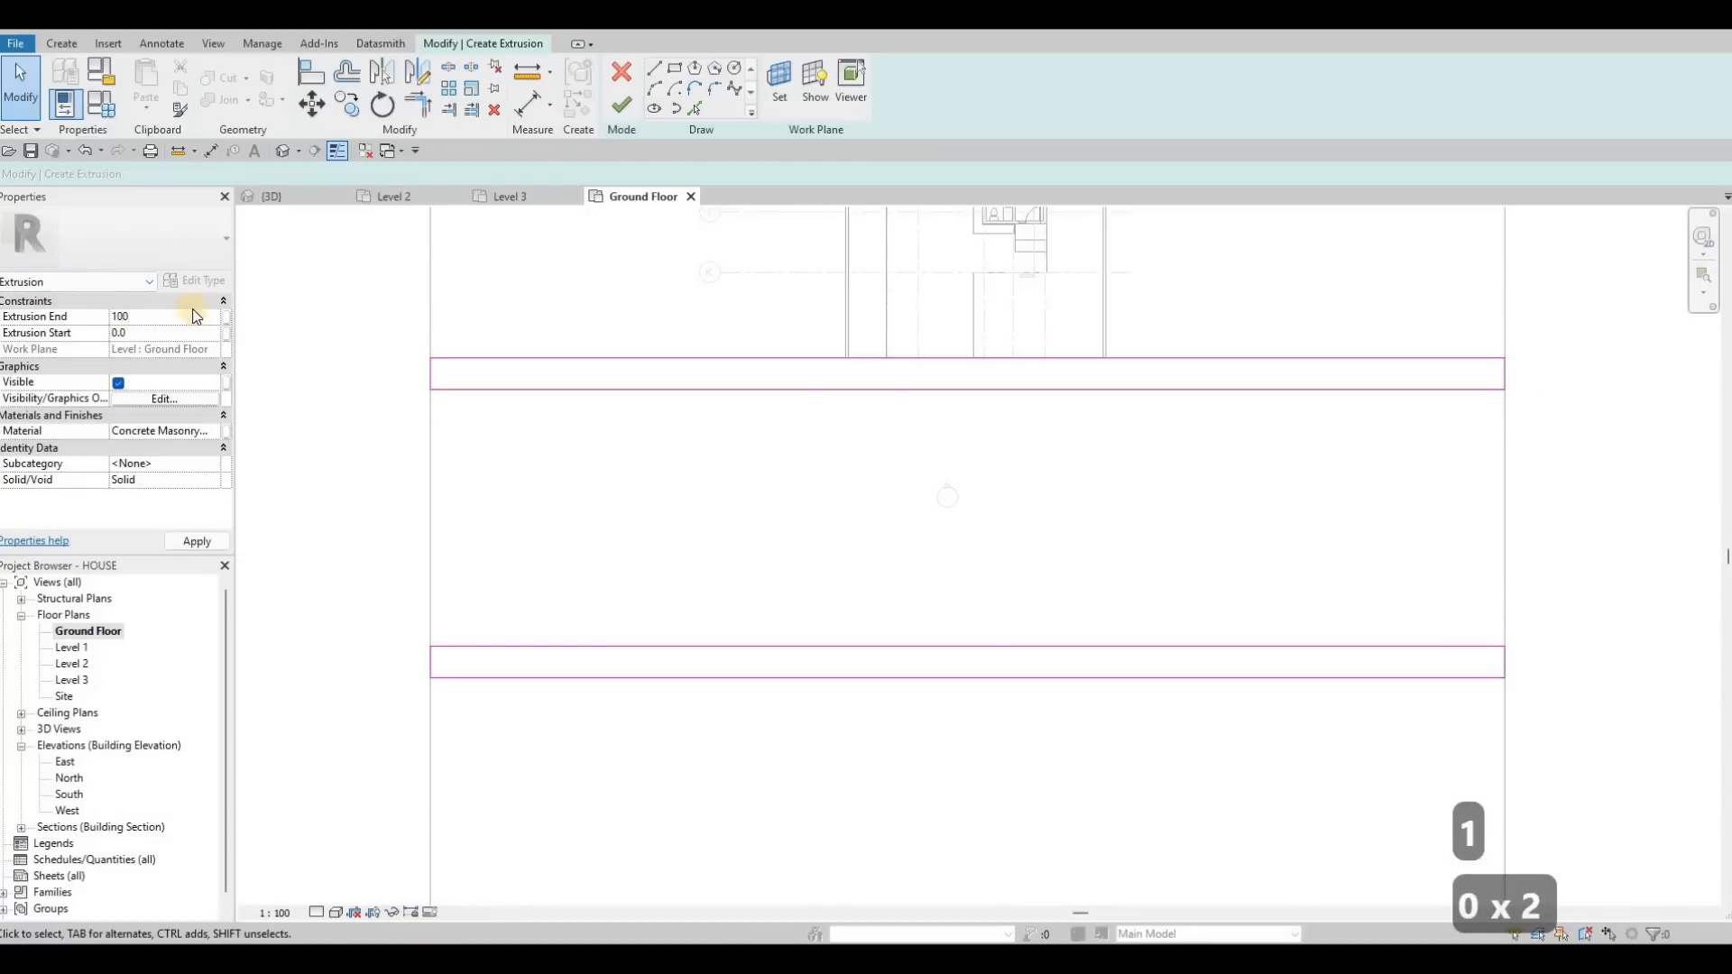
{"action": "key", "text": "Return"}
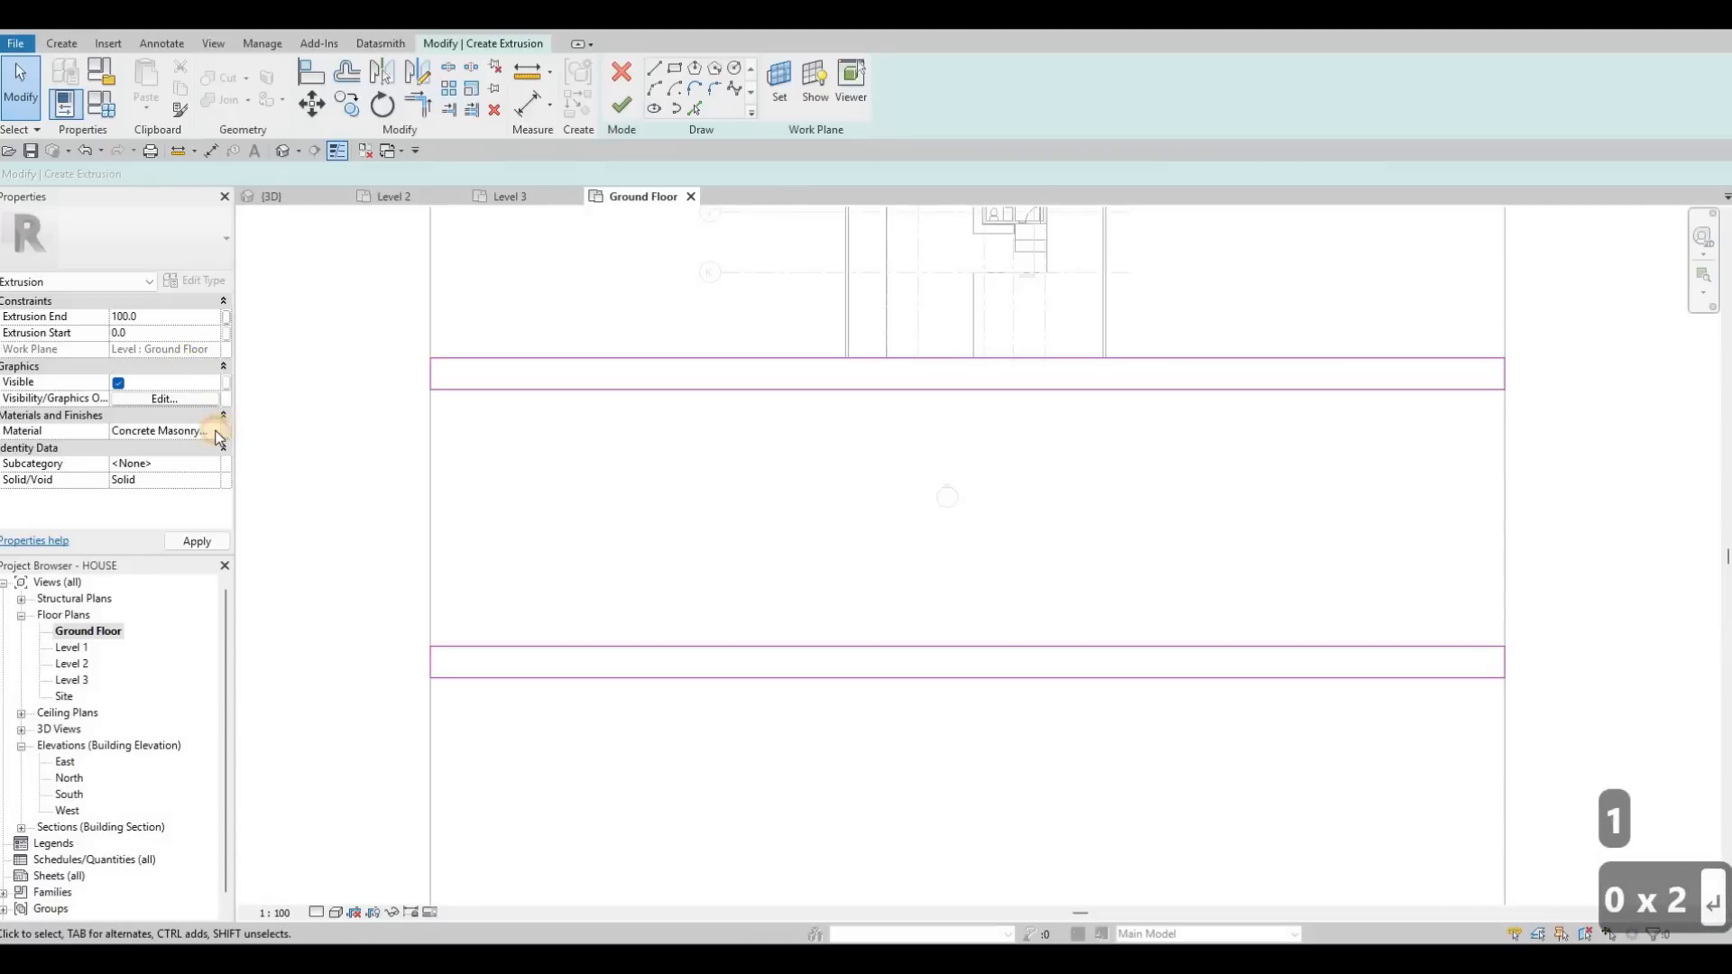
Assign the Concrete, C70/85 material from the AEC concrete library to the extrusion.
{"action": "left_click", "coordinate": [203, 560]}
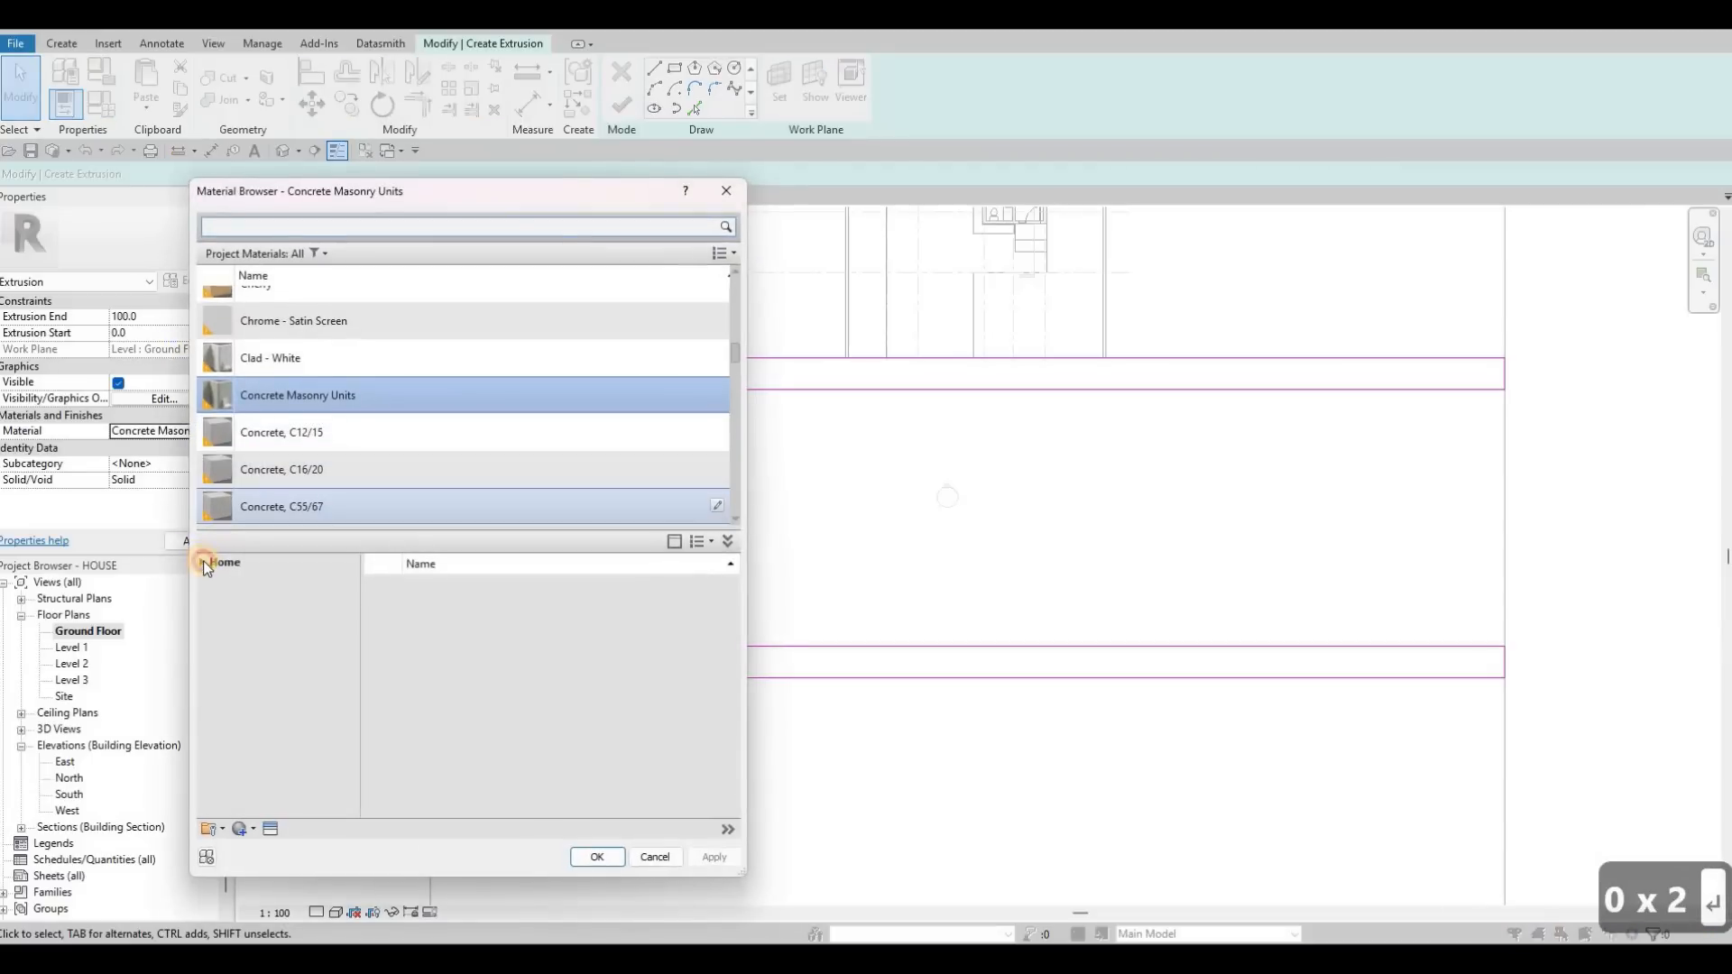
{"action": "left_click", "coordinate": [212, 598]}
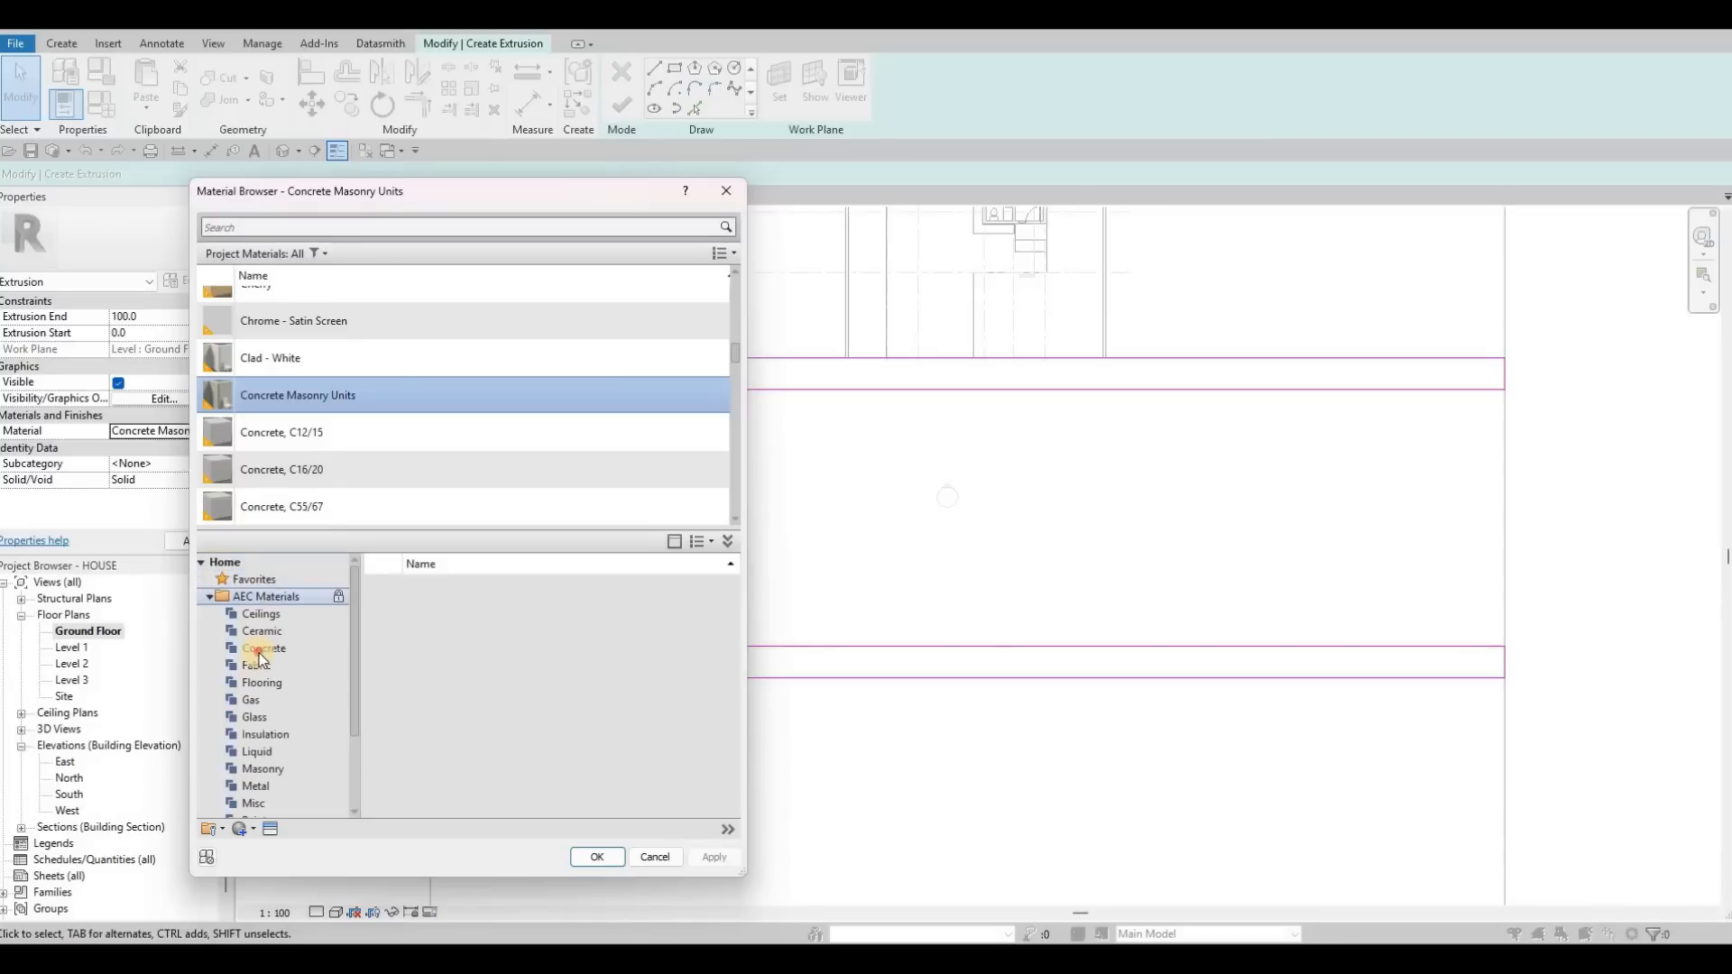
{"action": "left_click", "coordinate": [259, 654]}
{"action": "scroll", "coordinate": [624, 743], "scroll_direction": "down", "scroll_amount": 5}
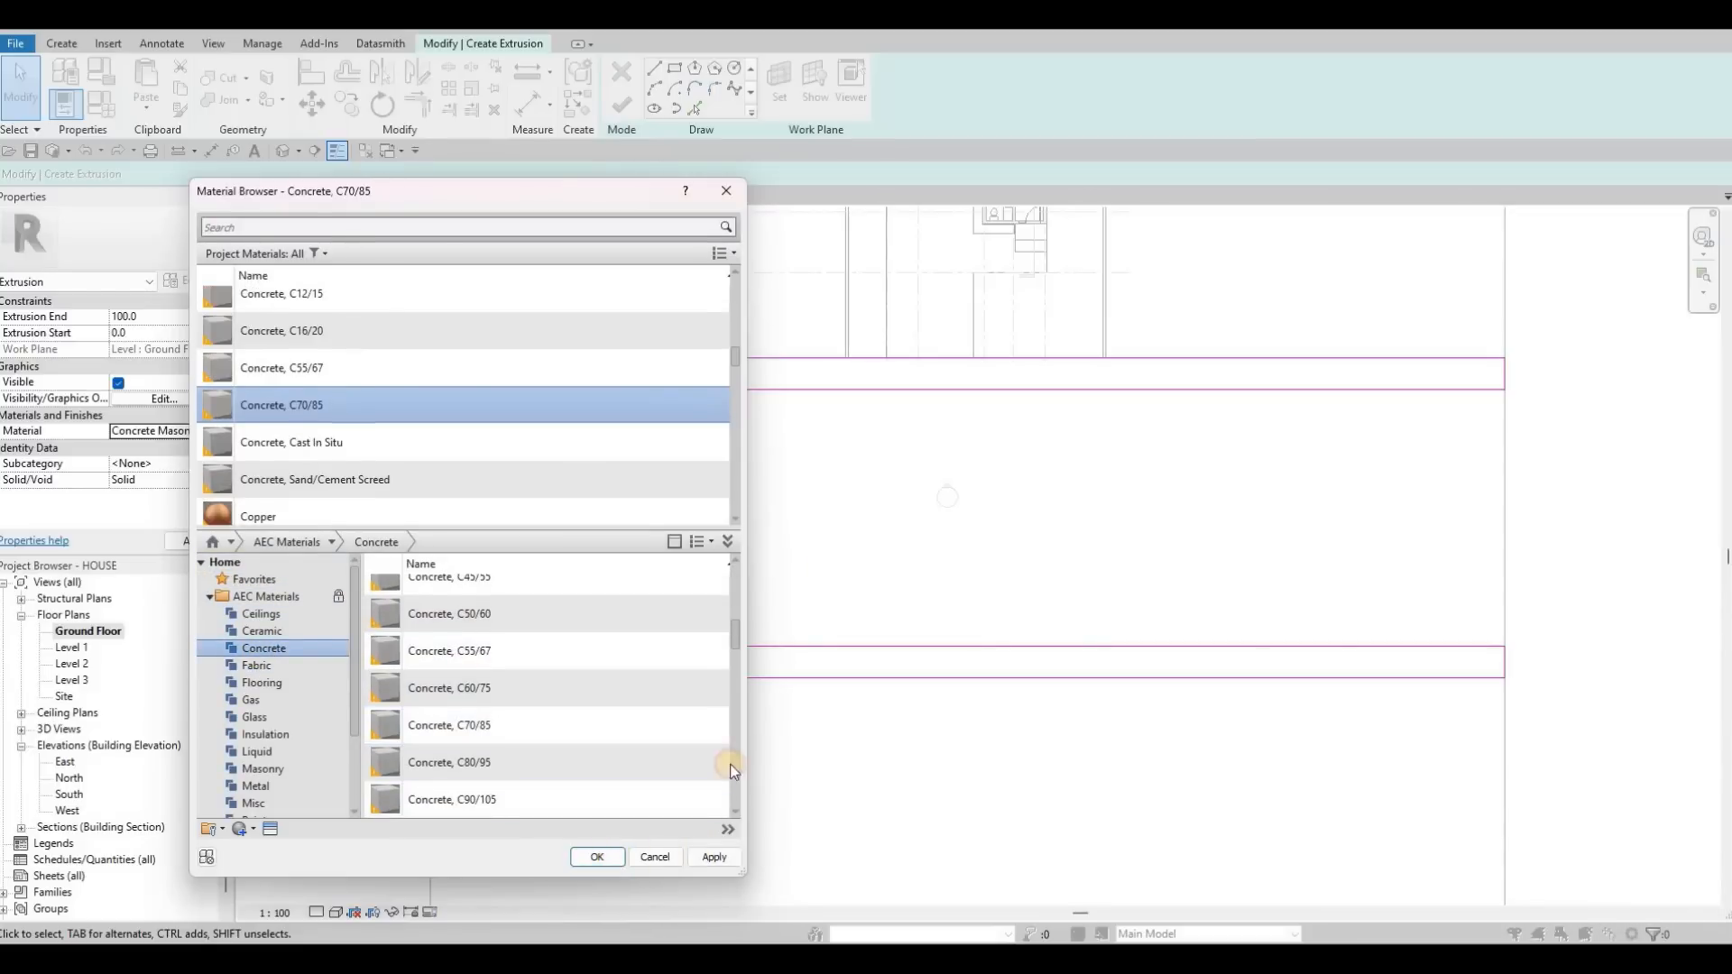
{"action": "key", "text": "Return"}
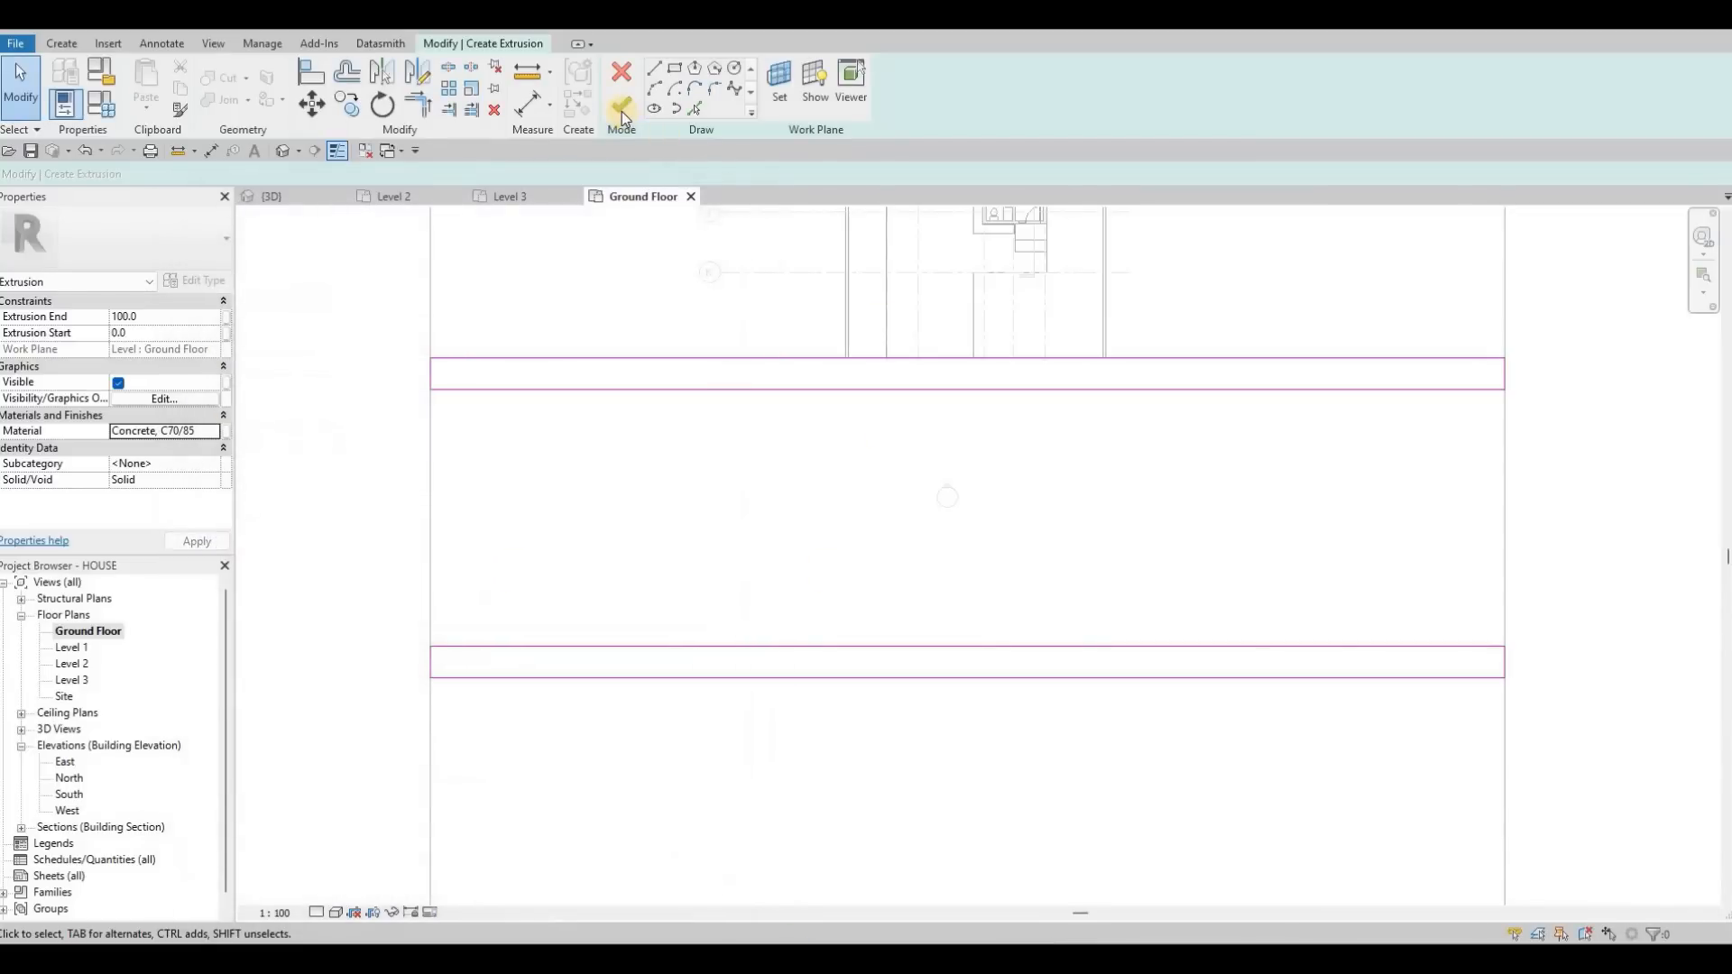
Draw two lines across the north strip, in line with both sides of the driveway in front of the house.
{"action": "left_click", "coordinate": [653, 70]}
{"action": "scroll", "coordinate": [916, 394], "scroll_direction": "up", "scroll_amount": 2}
{"action": "middle_click_drag", "start_coordinate": [931, 591], "coordinate": [932, 591]}
{"action": "left_click", "coordinate": [934, 534]}
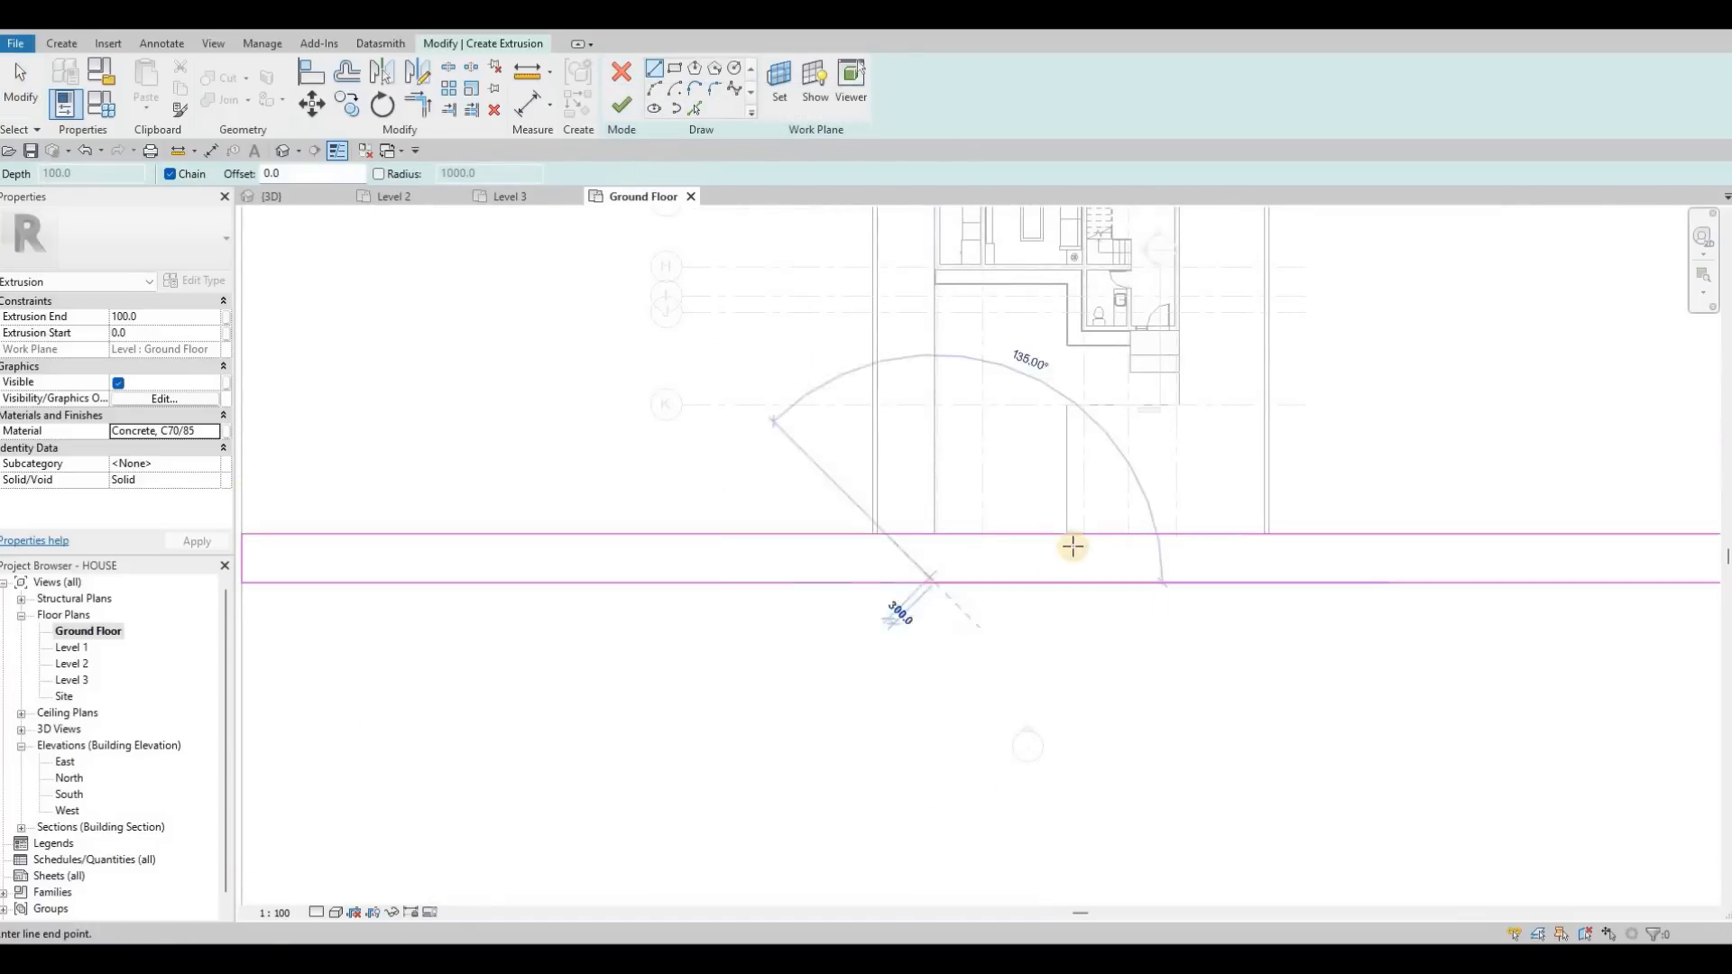
{"action": "left_click", "coordinate": [1067, 535]}
{"action": "key", "text": "Escape"}
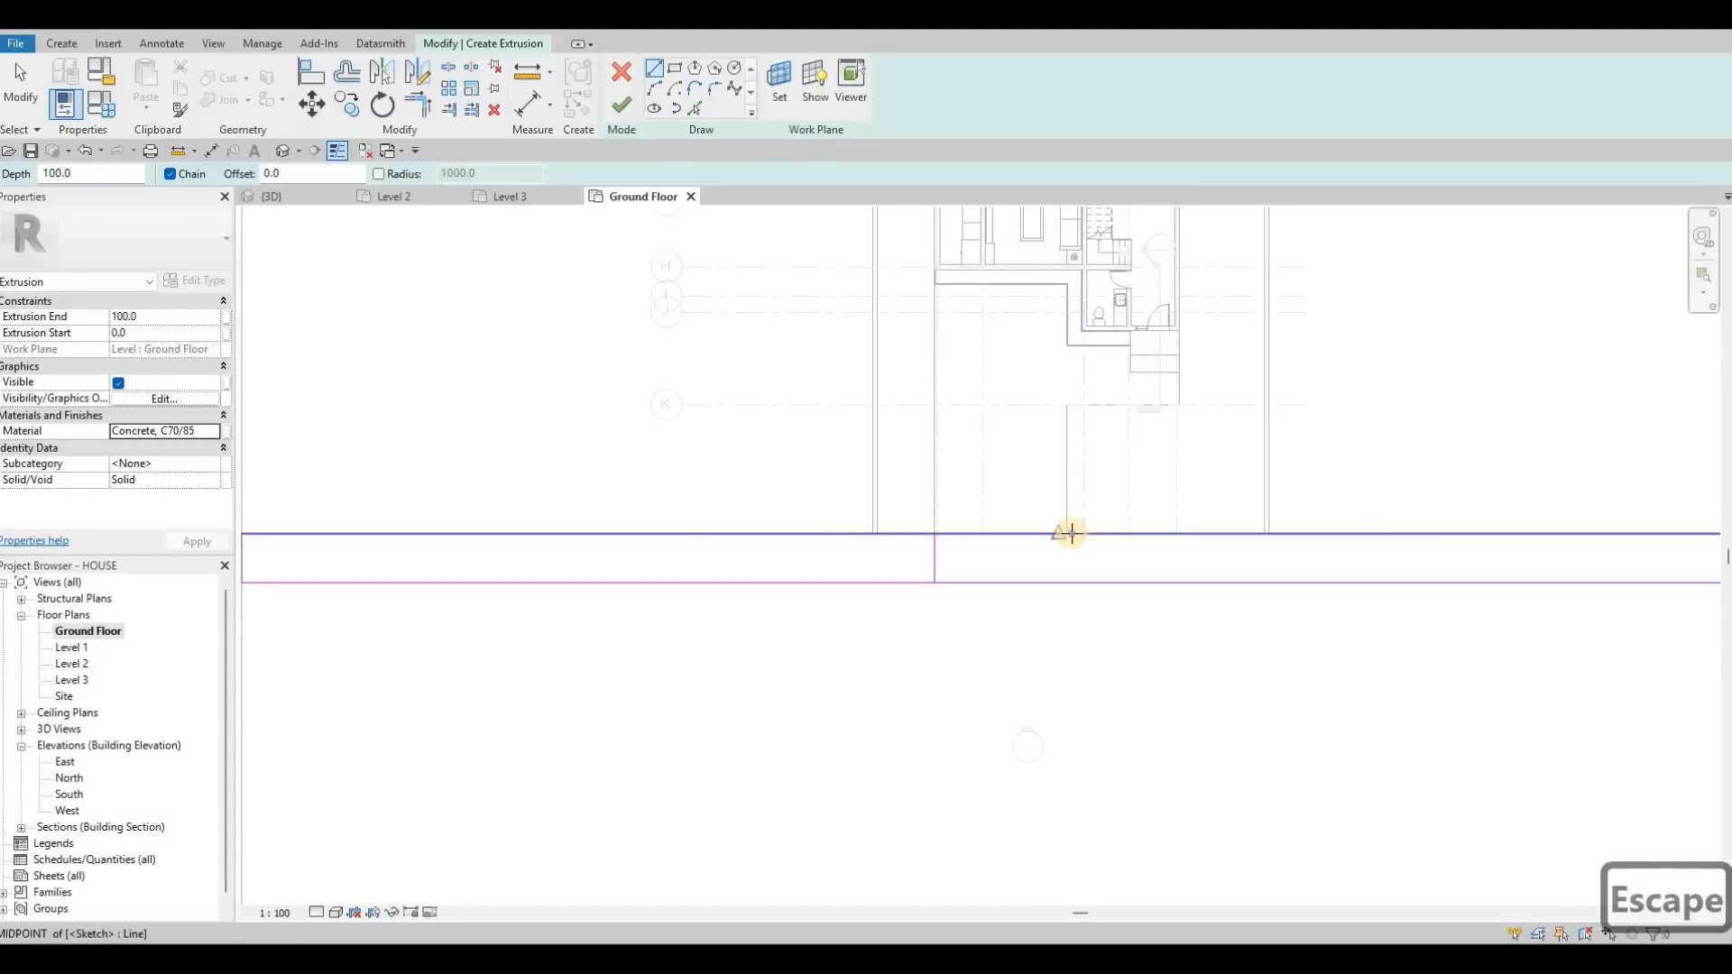
{"action": "left_click", "coordinate": [1068, 580]}
{"action": "left_click", "coordinate": [1068, 579]}
{"action": "key", "text": "Escape"}
{"action": "key", "text": "Escape"}
{"action": "key", "text": "Escape"}
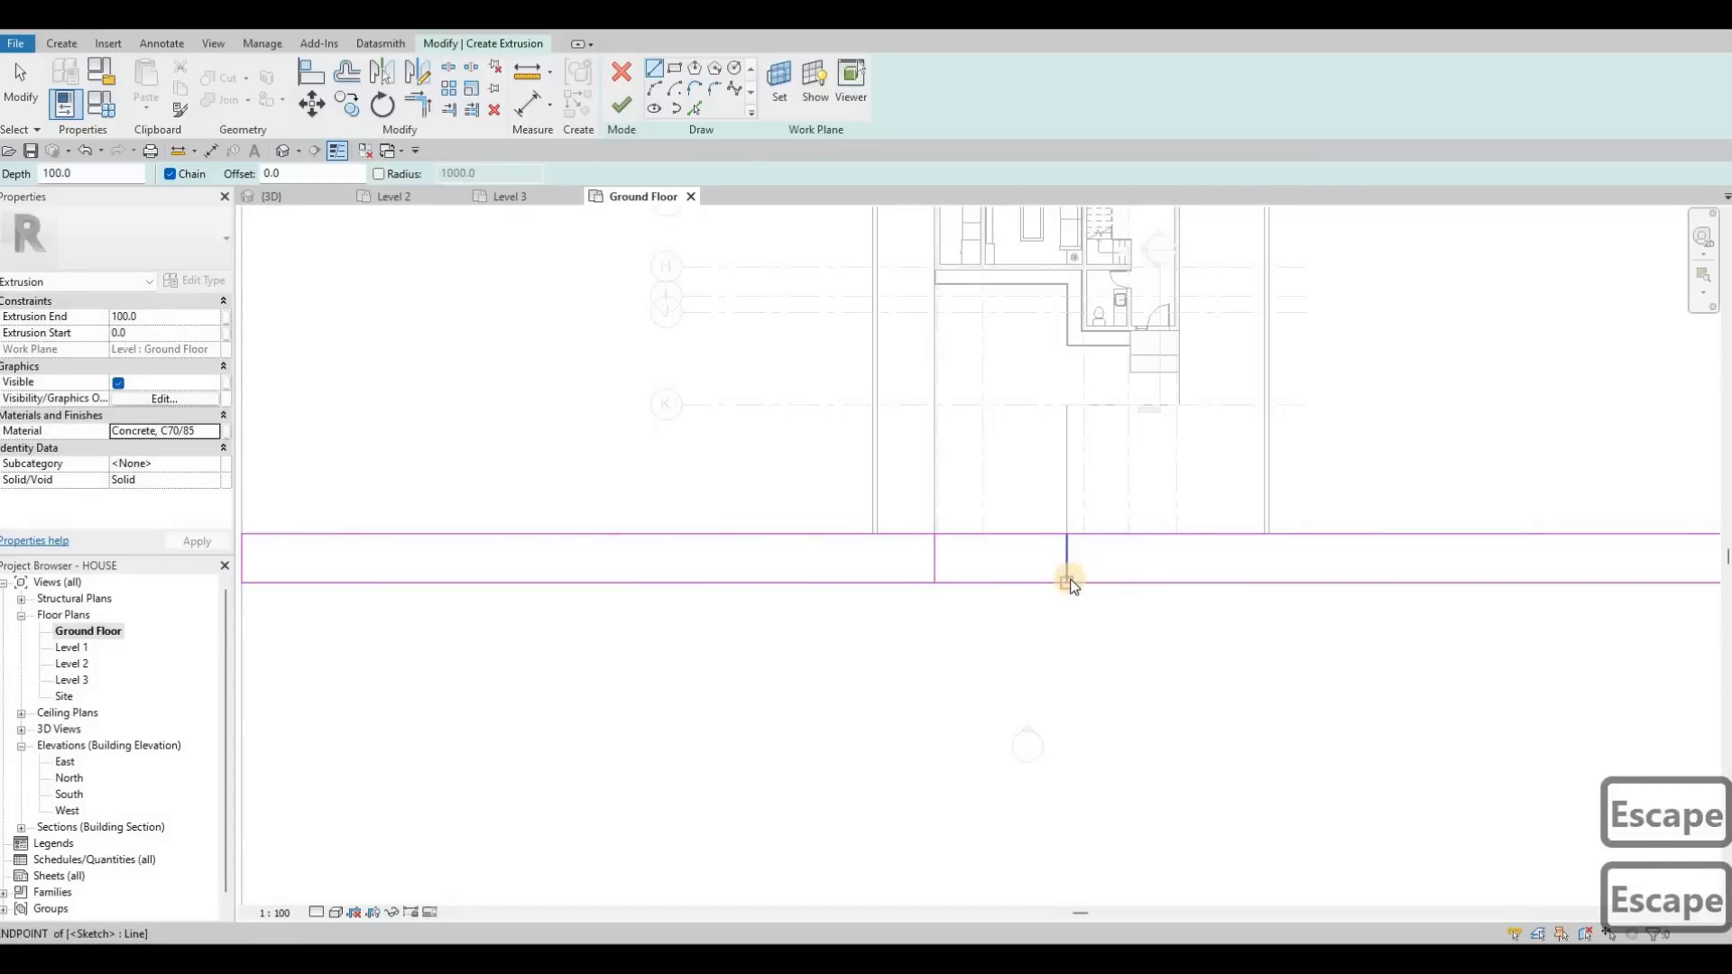
Split the north strip's south edge at a point between the two cross lines.
{"action": "key", "text": "s"}
{"action": "key", "text": "l"}
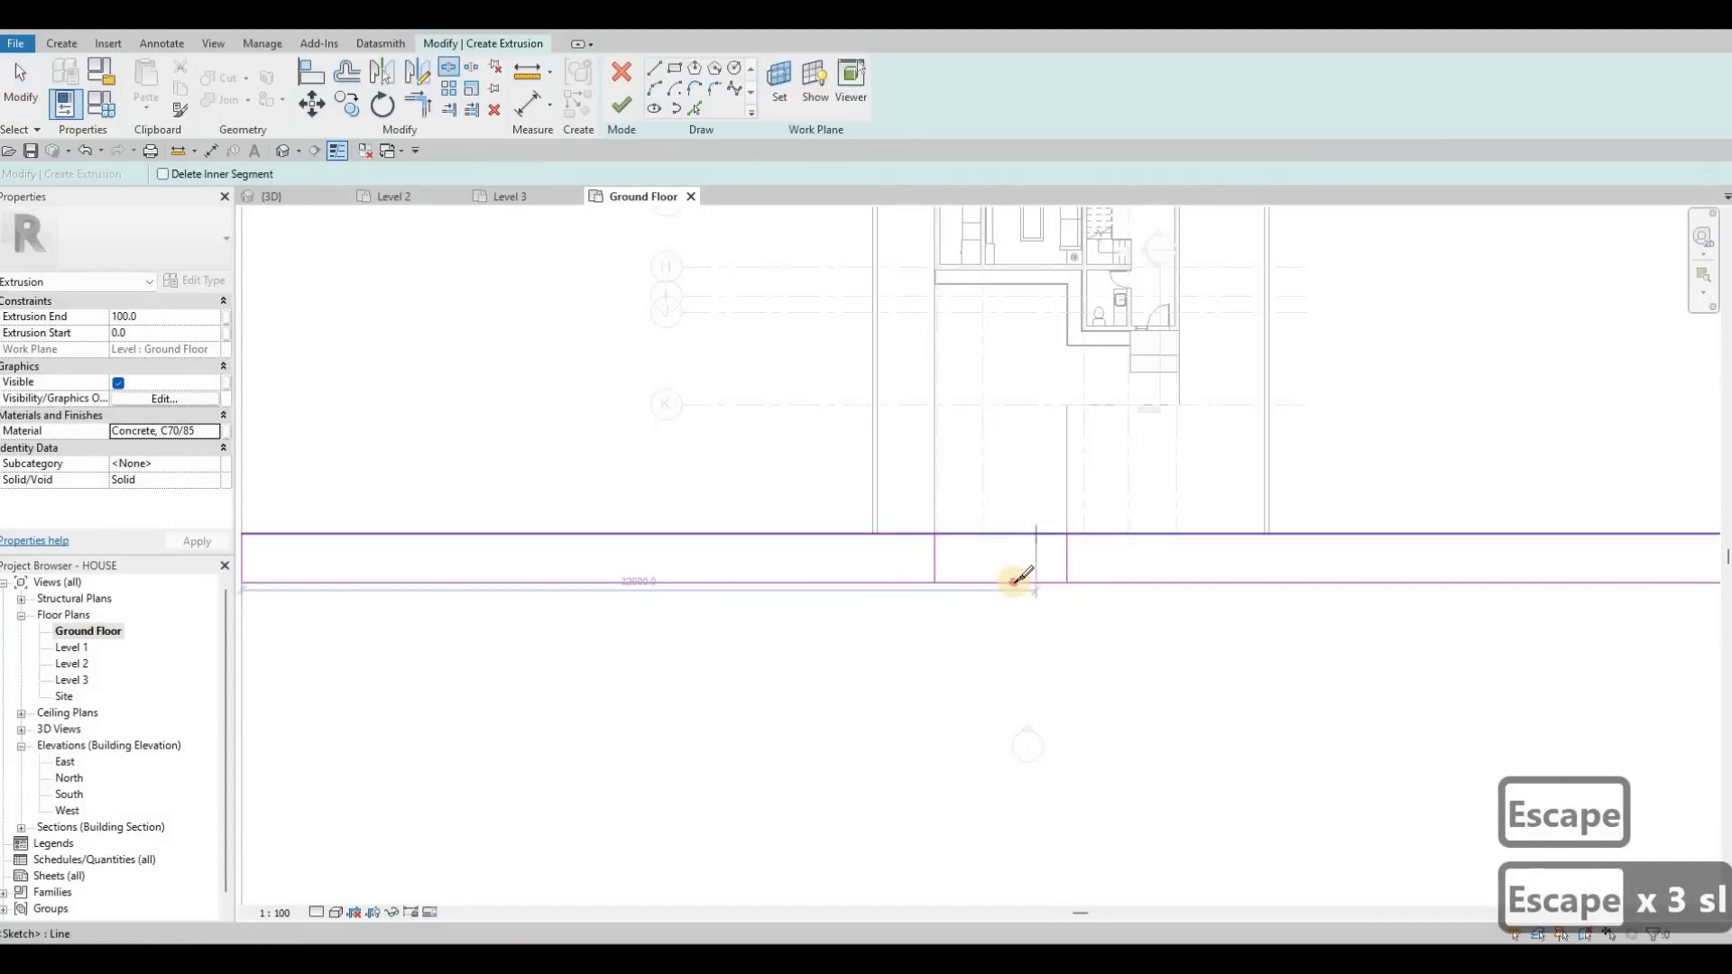
{"action": "left_click", "coordinate": [1014, 580]}
{"action": "key", "text": "Escape"}
{"action": "key", "text": "Escape"}
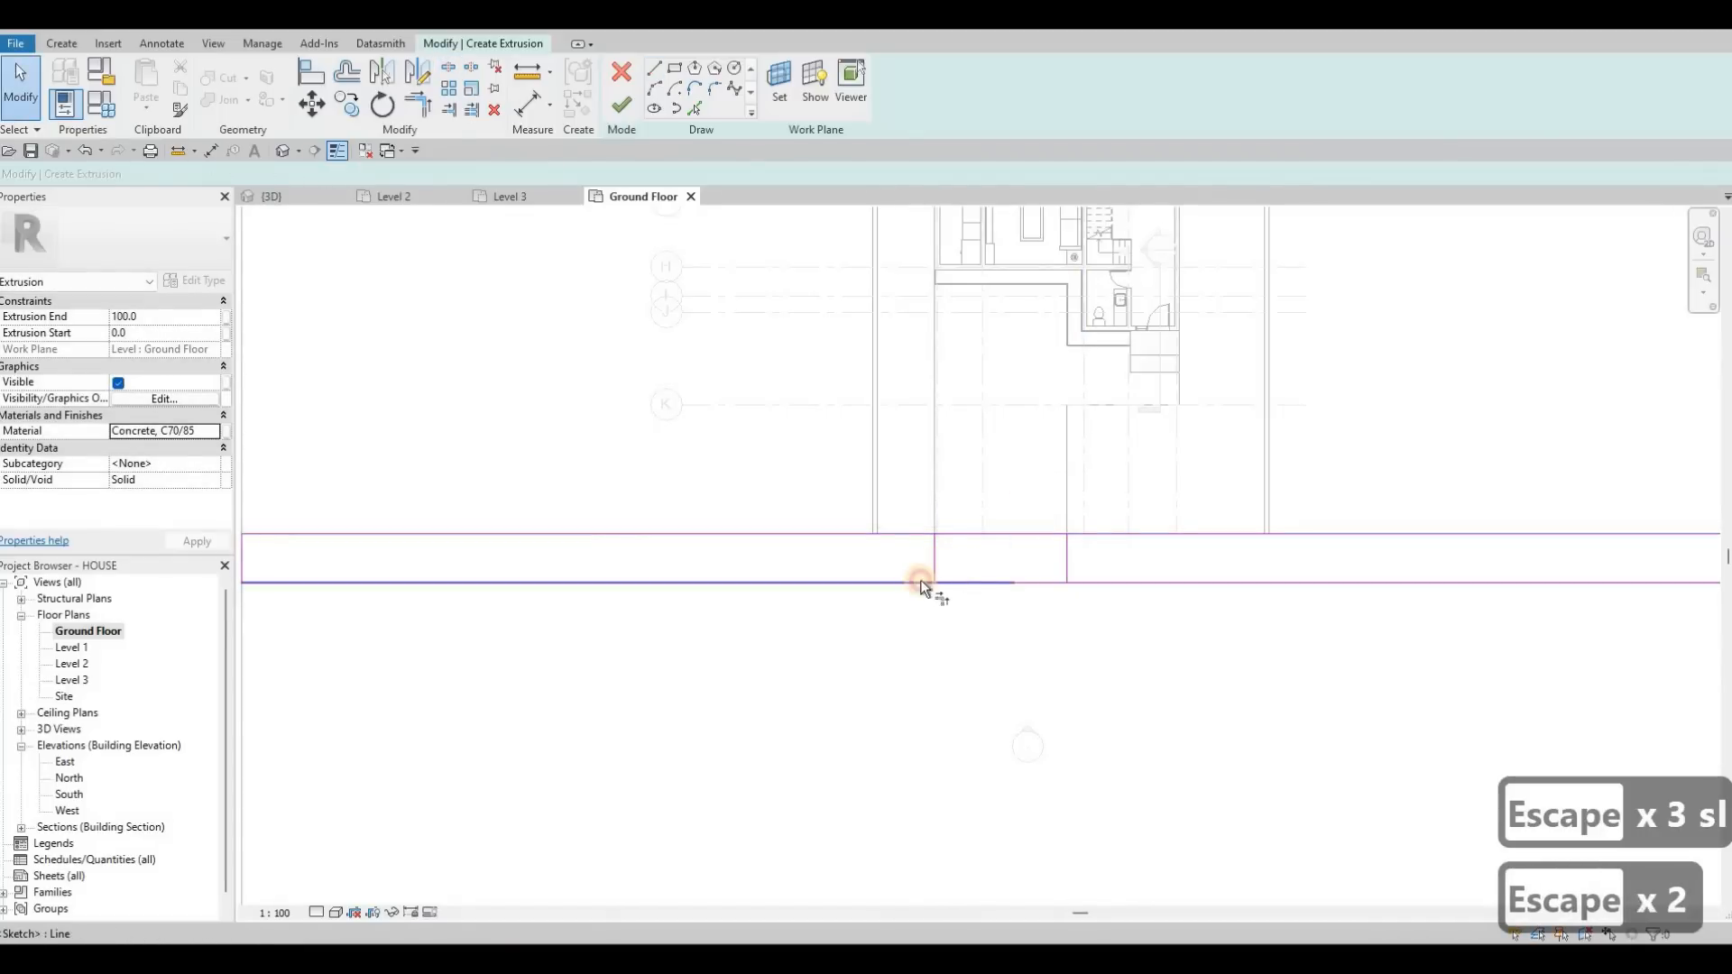
Trim the north strip's long edges to the two cross lines, leaving an opening at the driveway between two closed outlines.
{"action": "key", "text": "t"}
{"action": "key", "text": "r"}
{"action": "left_click", "coordinate": [932, 552]}
{"action": "left_click", "coordinate": [914, 581]}
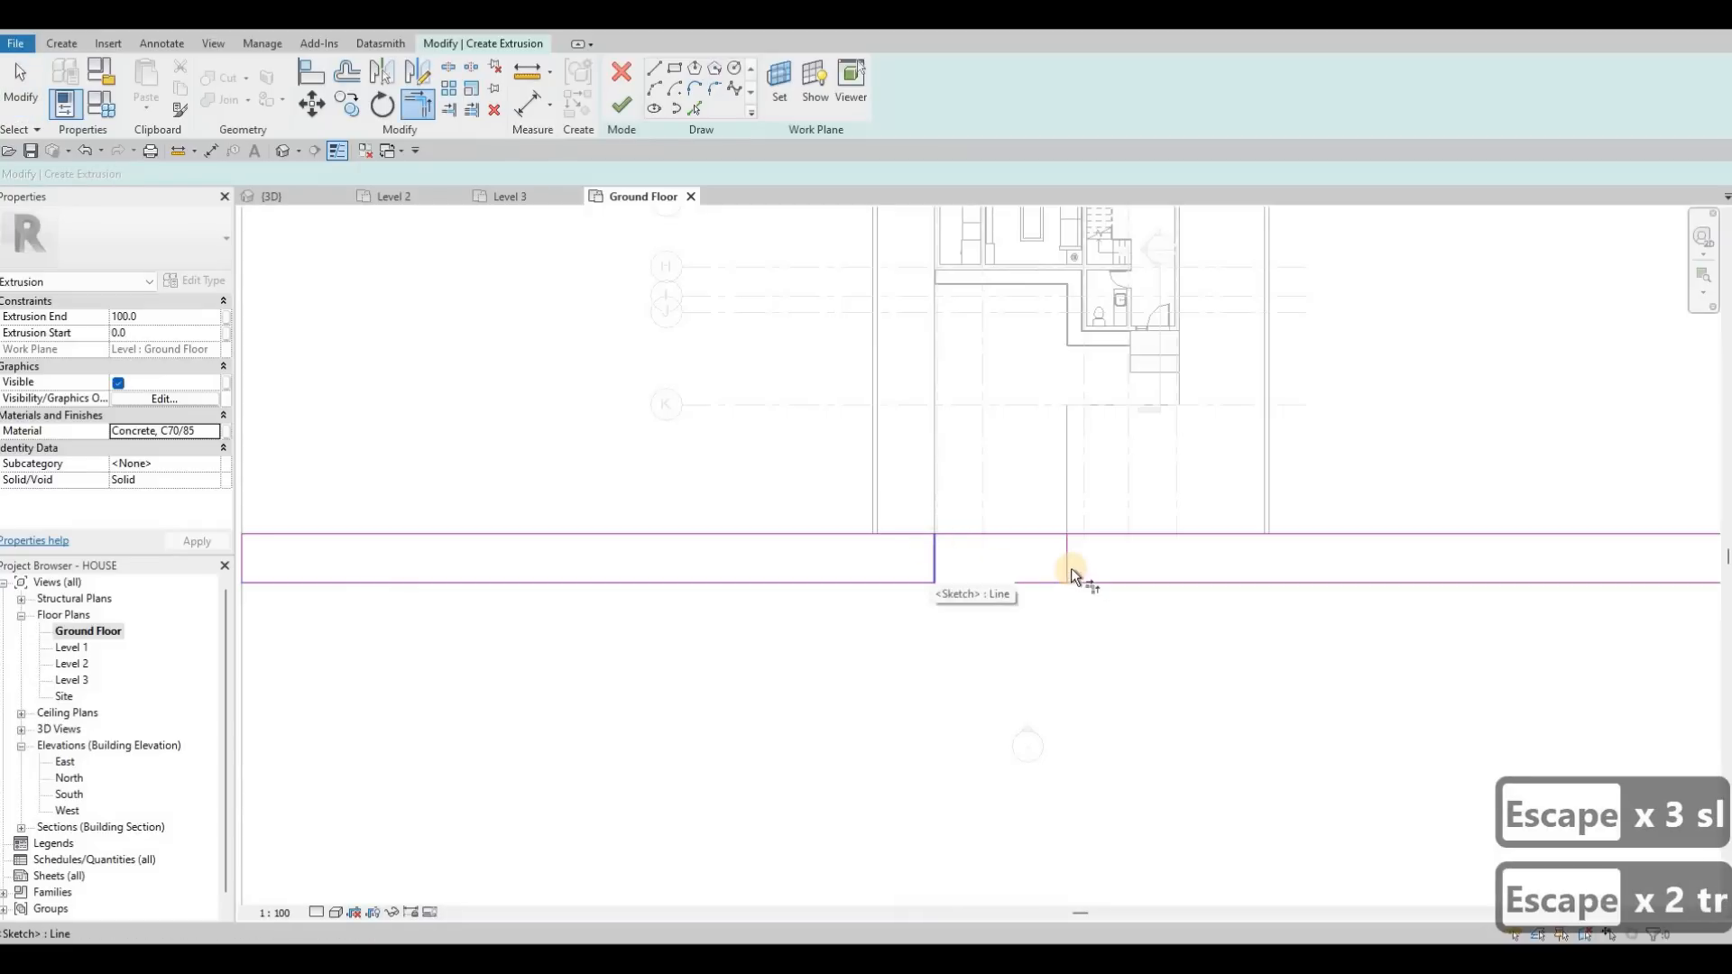
{"action": "left_click", "coordinate": [933, 559]}
{"action": "left_click", "coordinate": [916, 534]}
{"action": "left_click", "coordinate": [1069, 556]}
{"action": "left_click", "coordinate": [1069, 555]}
{"action": "left_click", "coordinate": [1085, 536]}
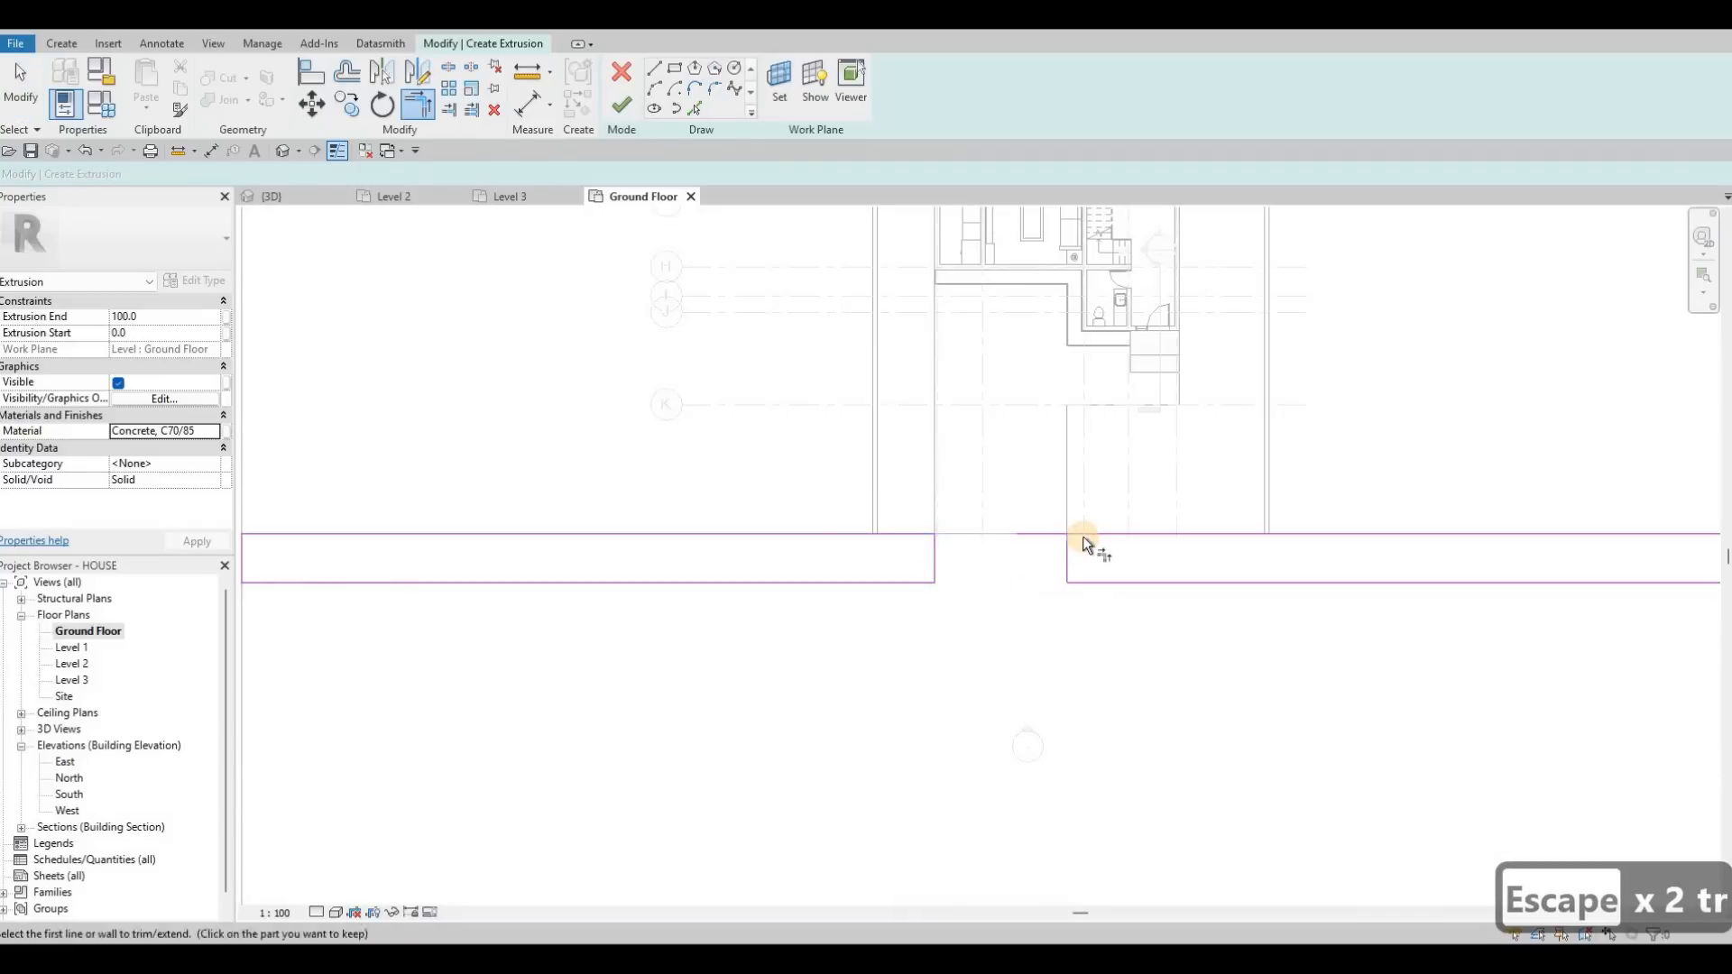
{"action": "key", "text": "Escape"}
{"action": "key", "text": "Escape"}
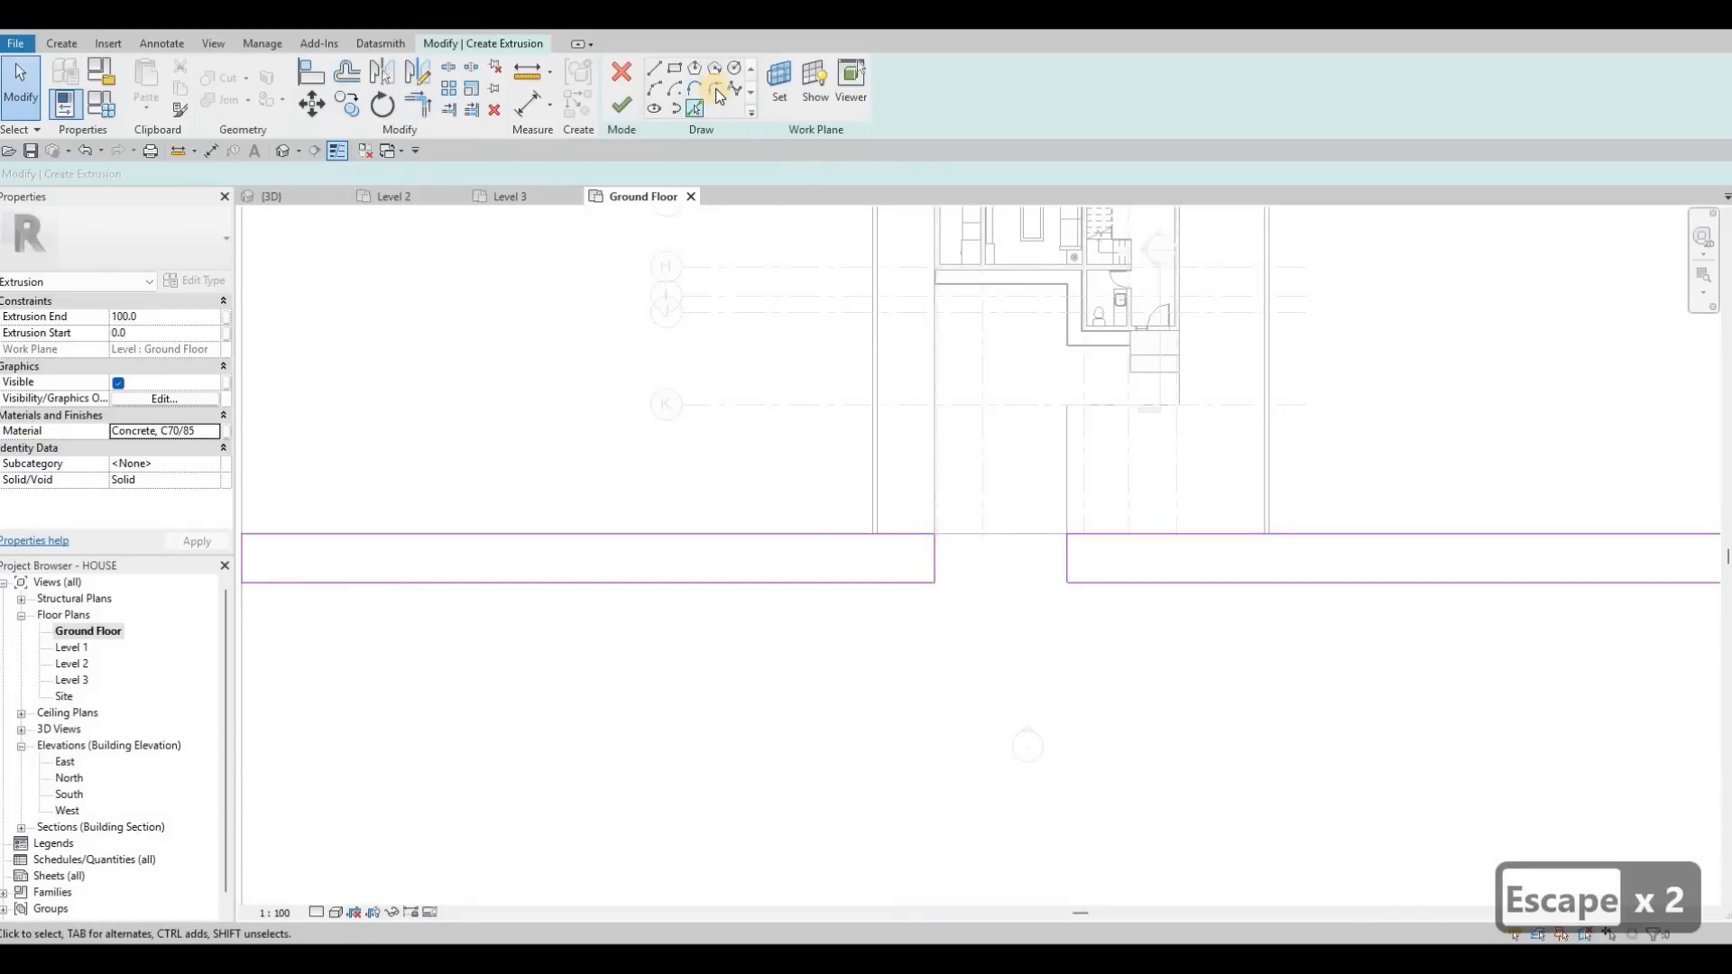
Fillet the road-side corner of the west sidewalk strip at the driveway opening with a radius of about 1800 mm.
{"action": "left_click", "coordinate": [922, 577]}
{"action": "left_click", "coordinate": [920, 581]}
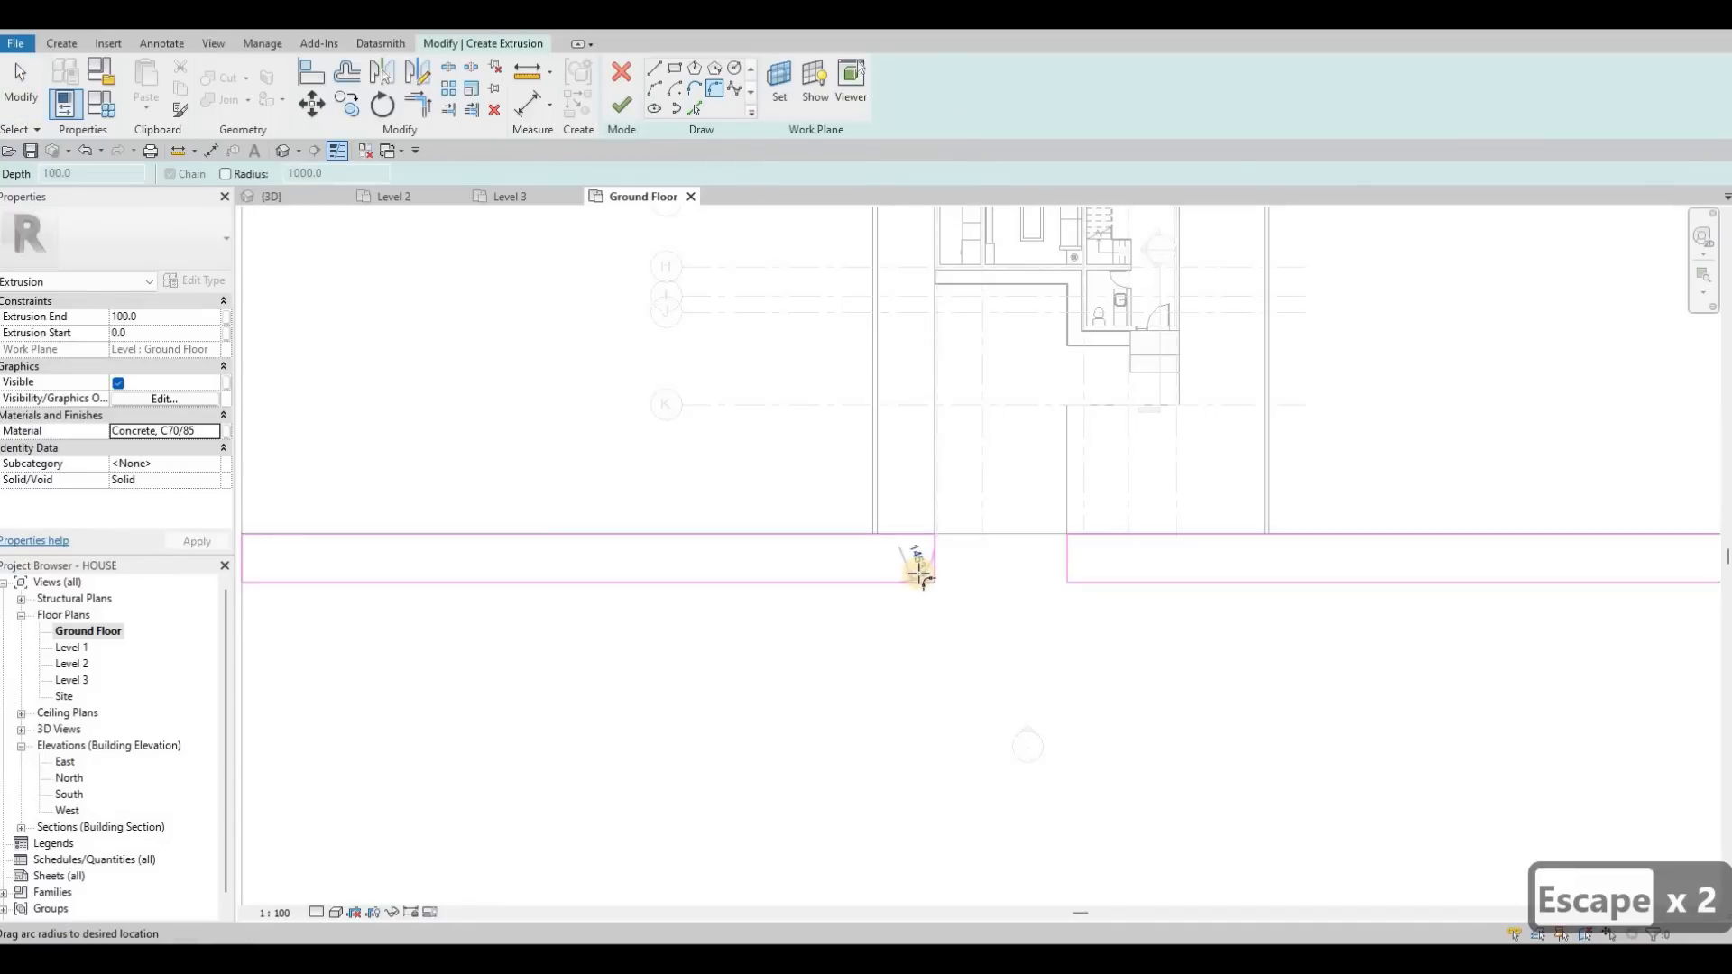
{"action": "left_click", "coordinate": [1079, 557]}
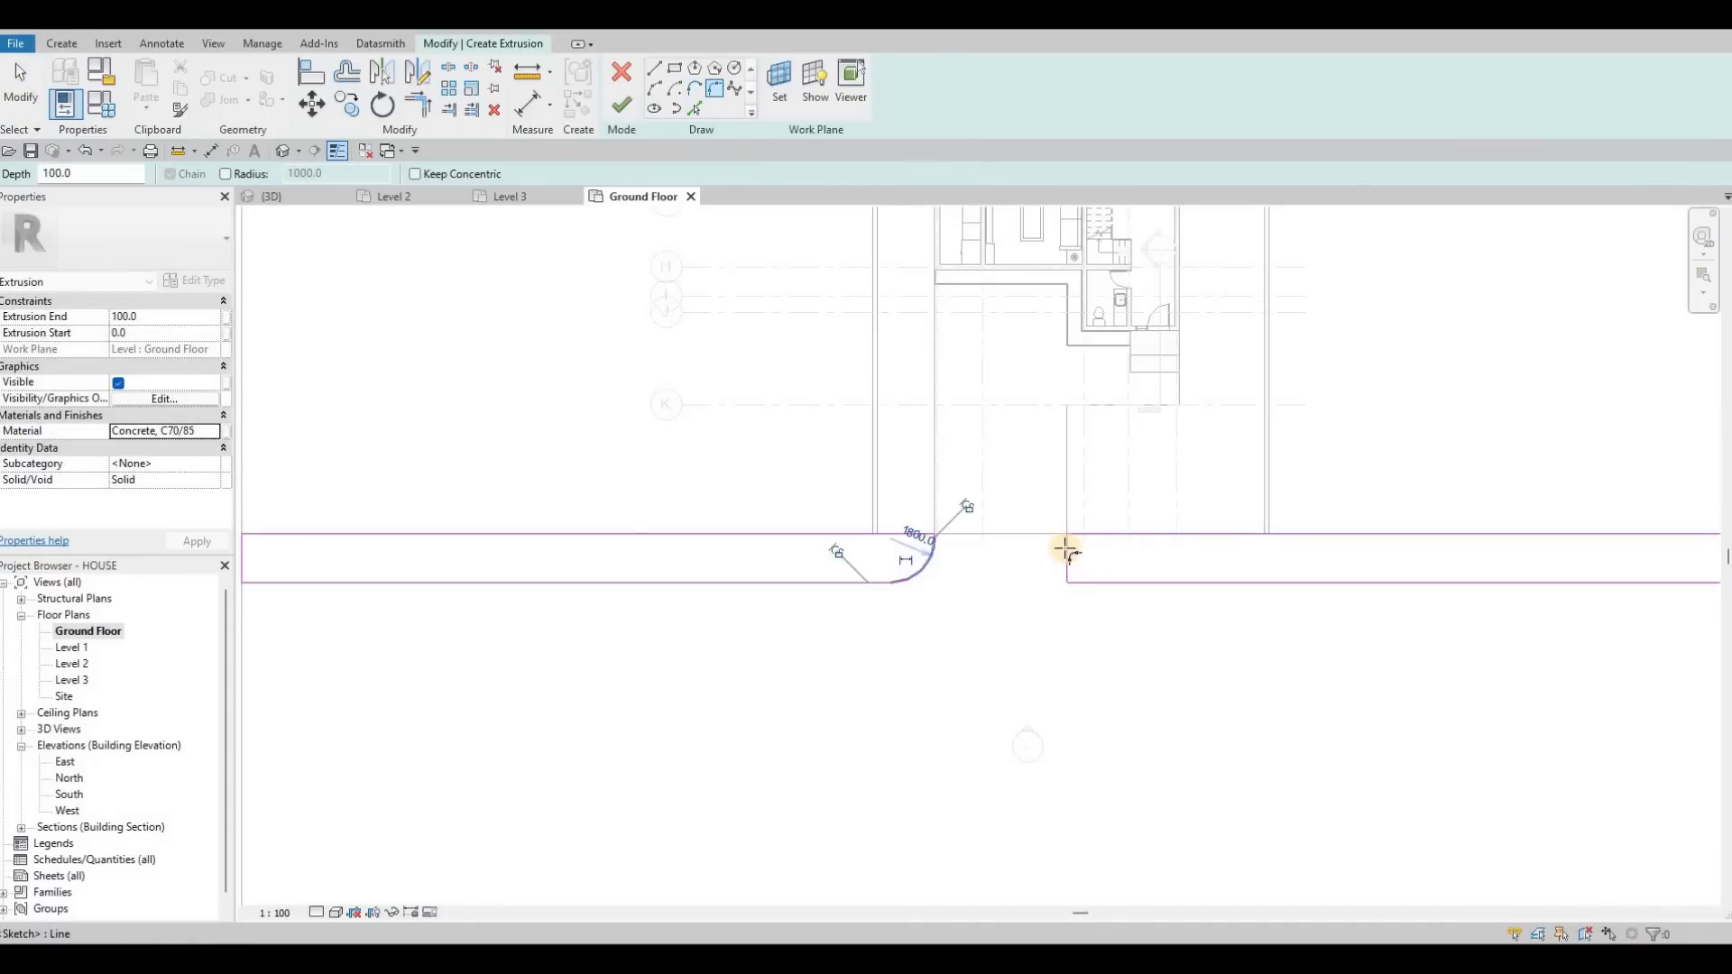
{"action": "left_click", "coordinate": [1068, 550]}
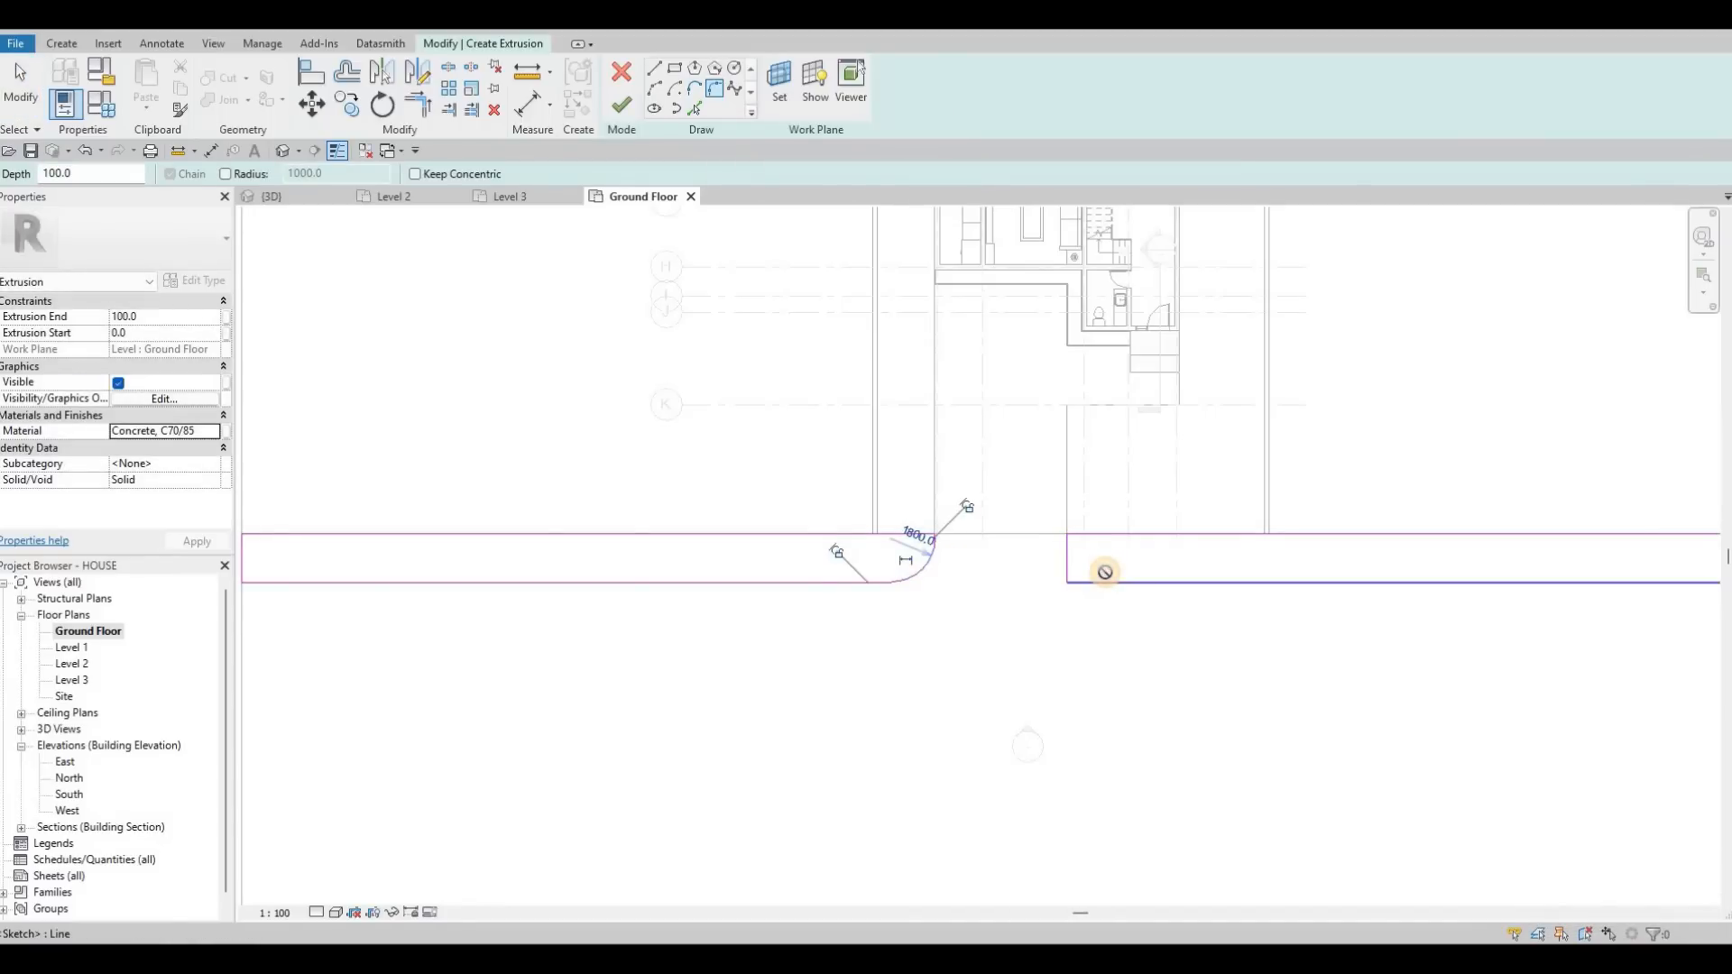
{"action": "left_click", "coordinate": [1105, 577]}
{"action": "key", "text": "Escape"}
{"action": "key", "text": "Escape"}
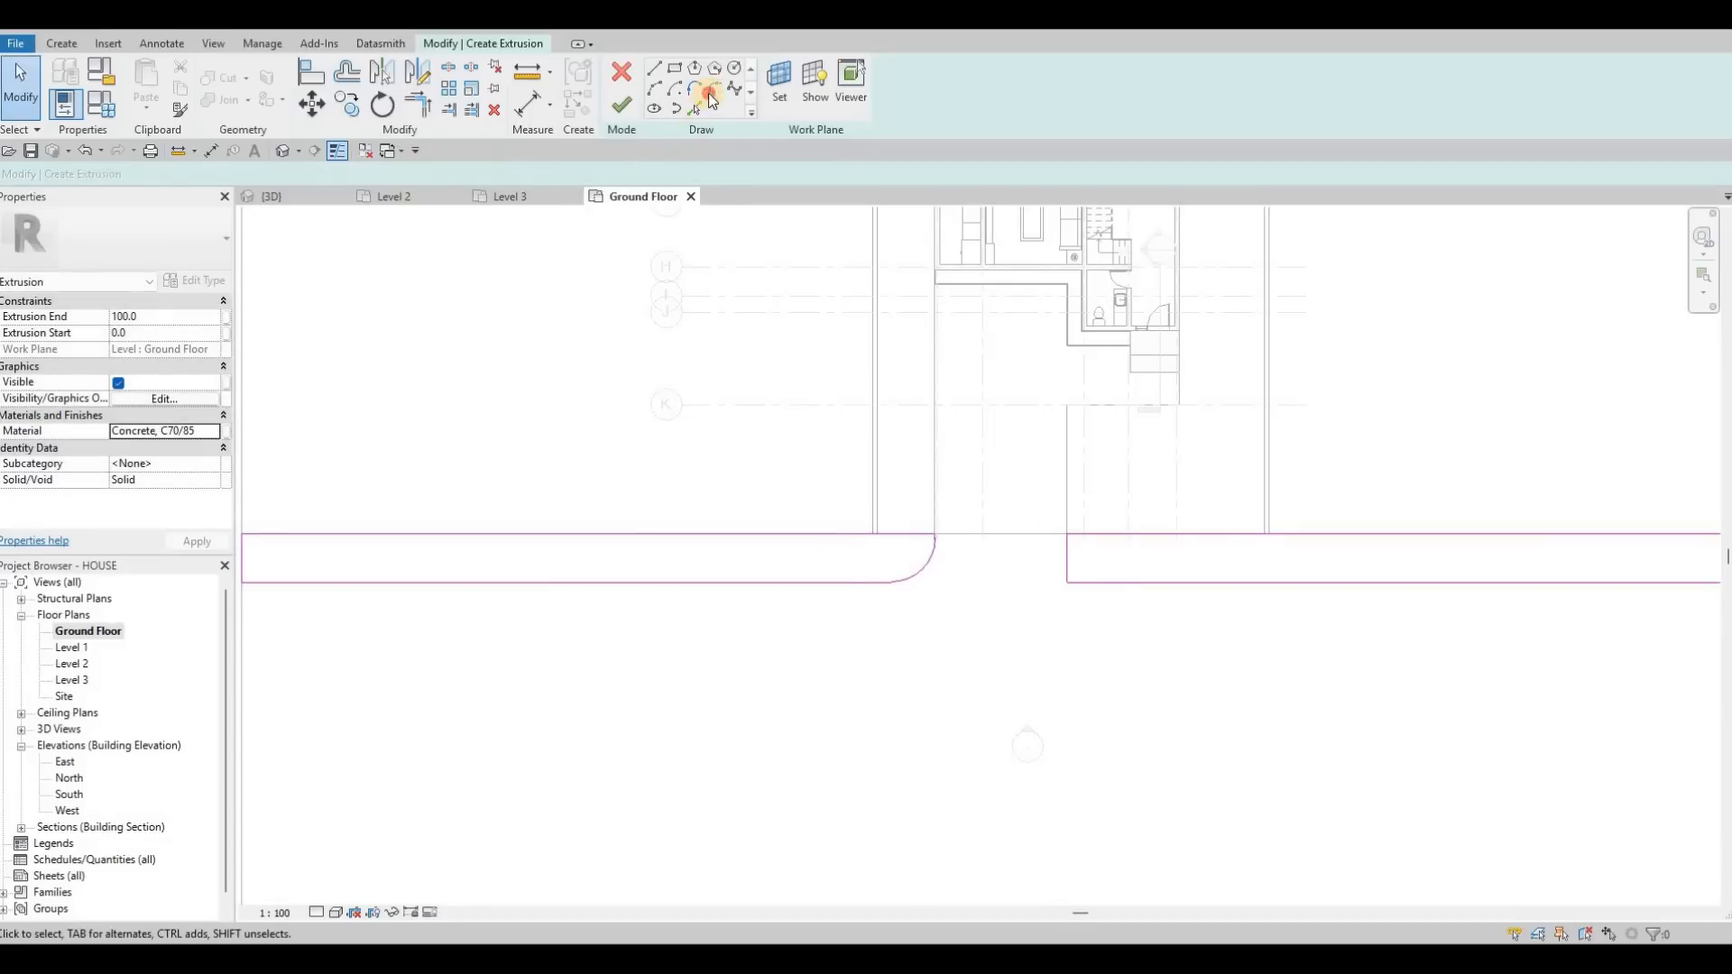
{"action": "key", "text": "Return"}
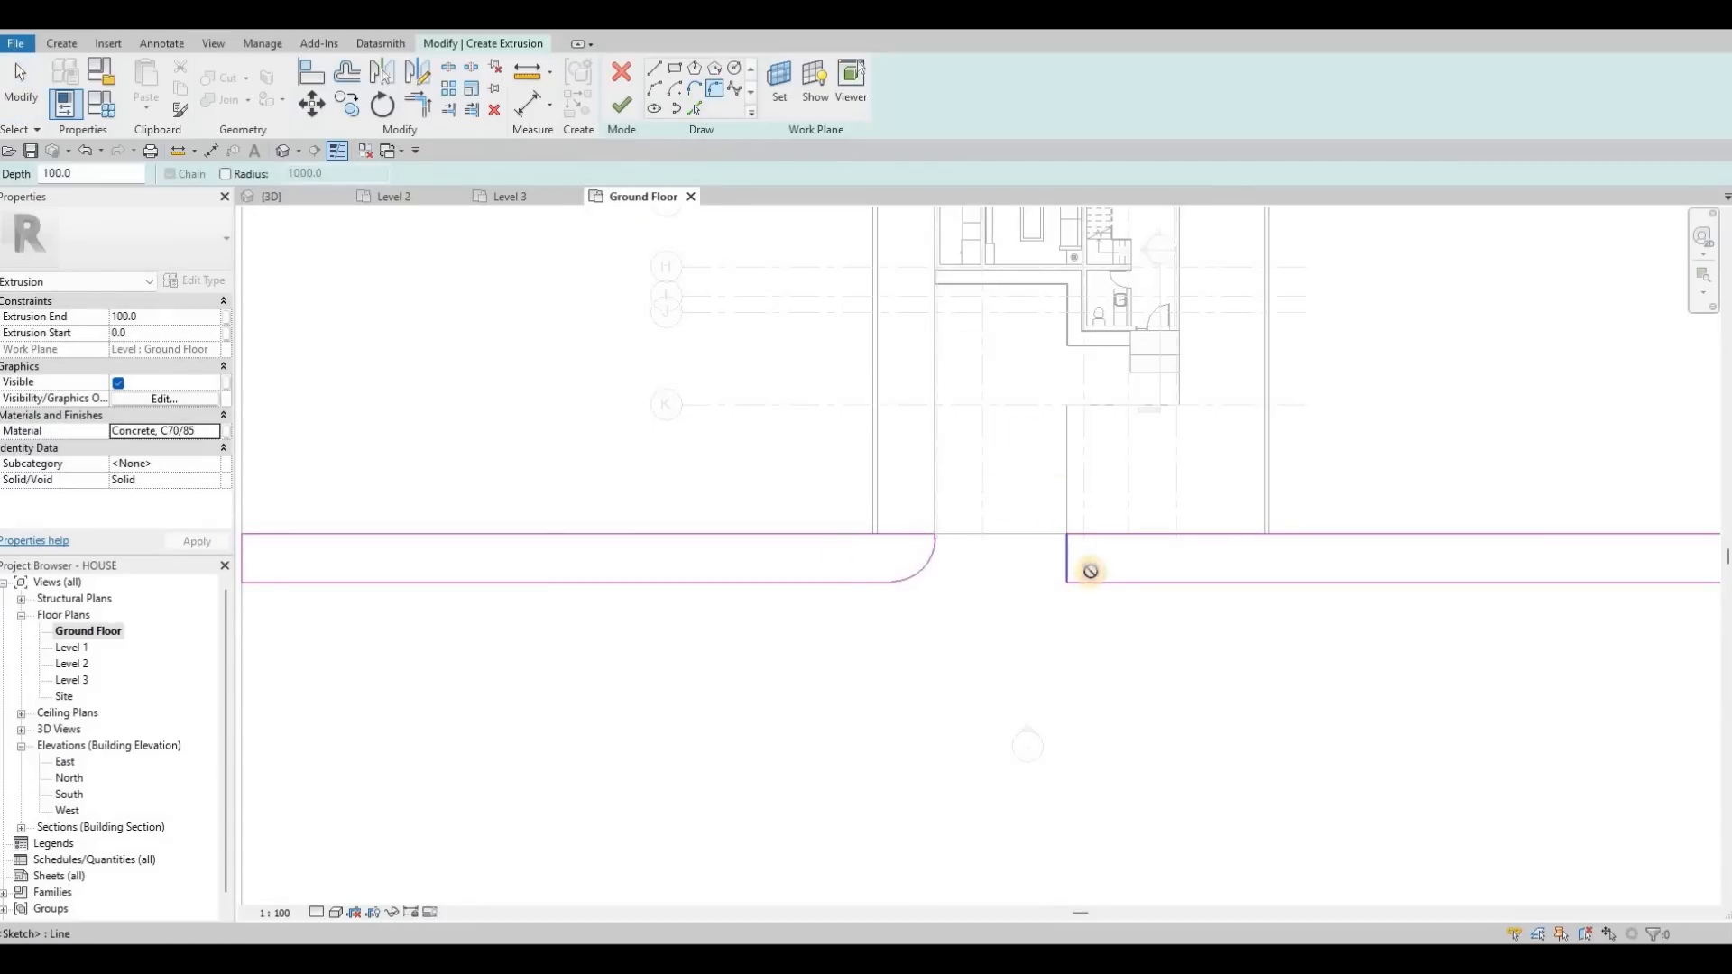
{"action": "left_click", "coordinate": [1092, 577]}
{"action": "key", "text": "Escape"}
{"action": "key", "text": "Escape"}
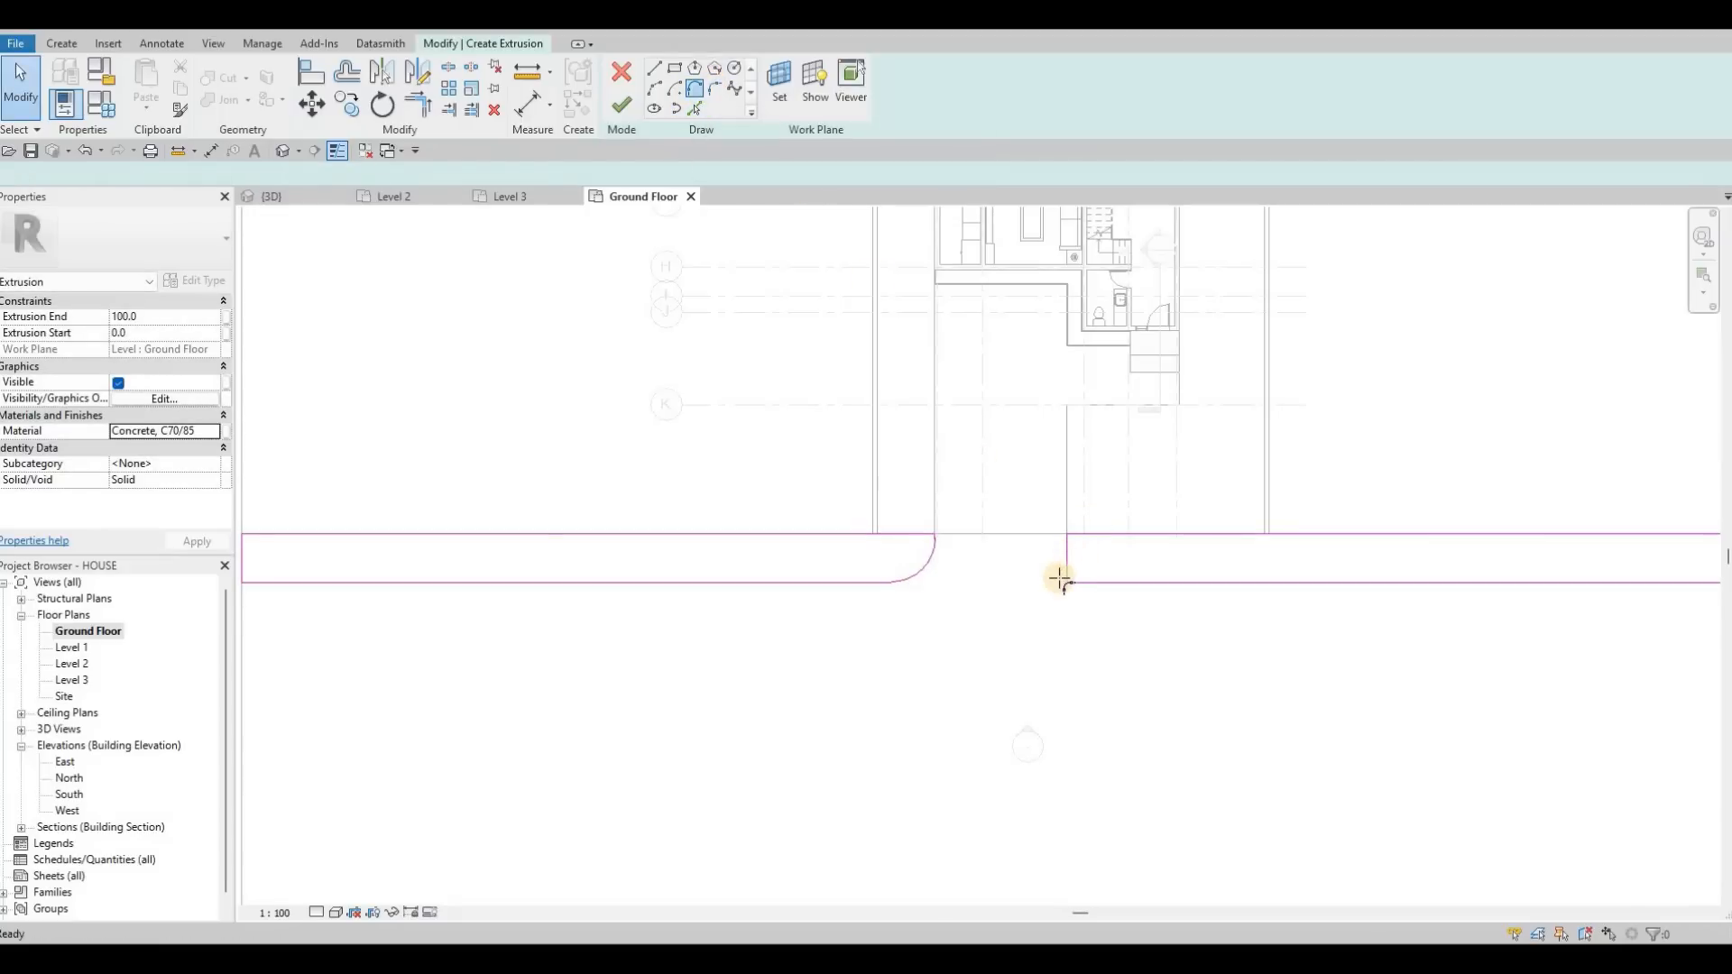
Fillet the road-side corner of the east sidewalk strip at the driveway opening with a radius of about 1700 mm.
{"action": "key", "text": "Return"}
{"action": "scroll", "coordinate": [1051, 591], "scroll_direction": "up", "scroll_amount": 2}
{"action": "left_click", "coordinate": [1074, 620]}
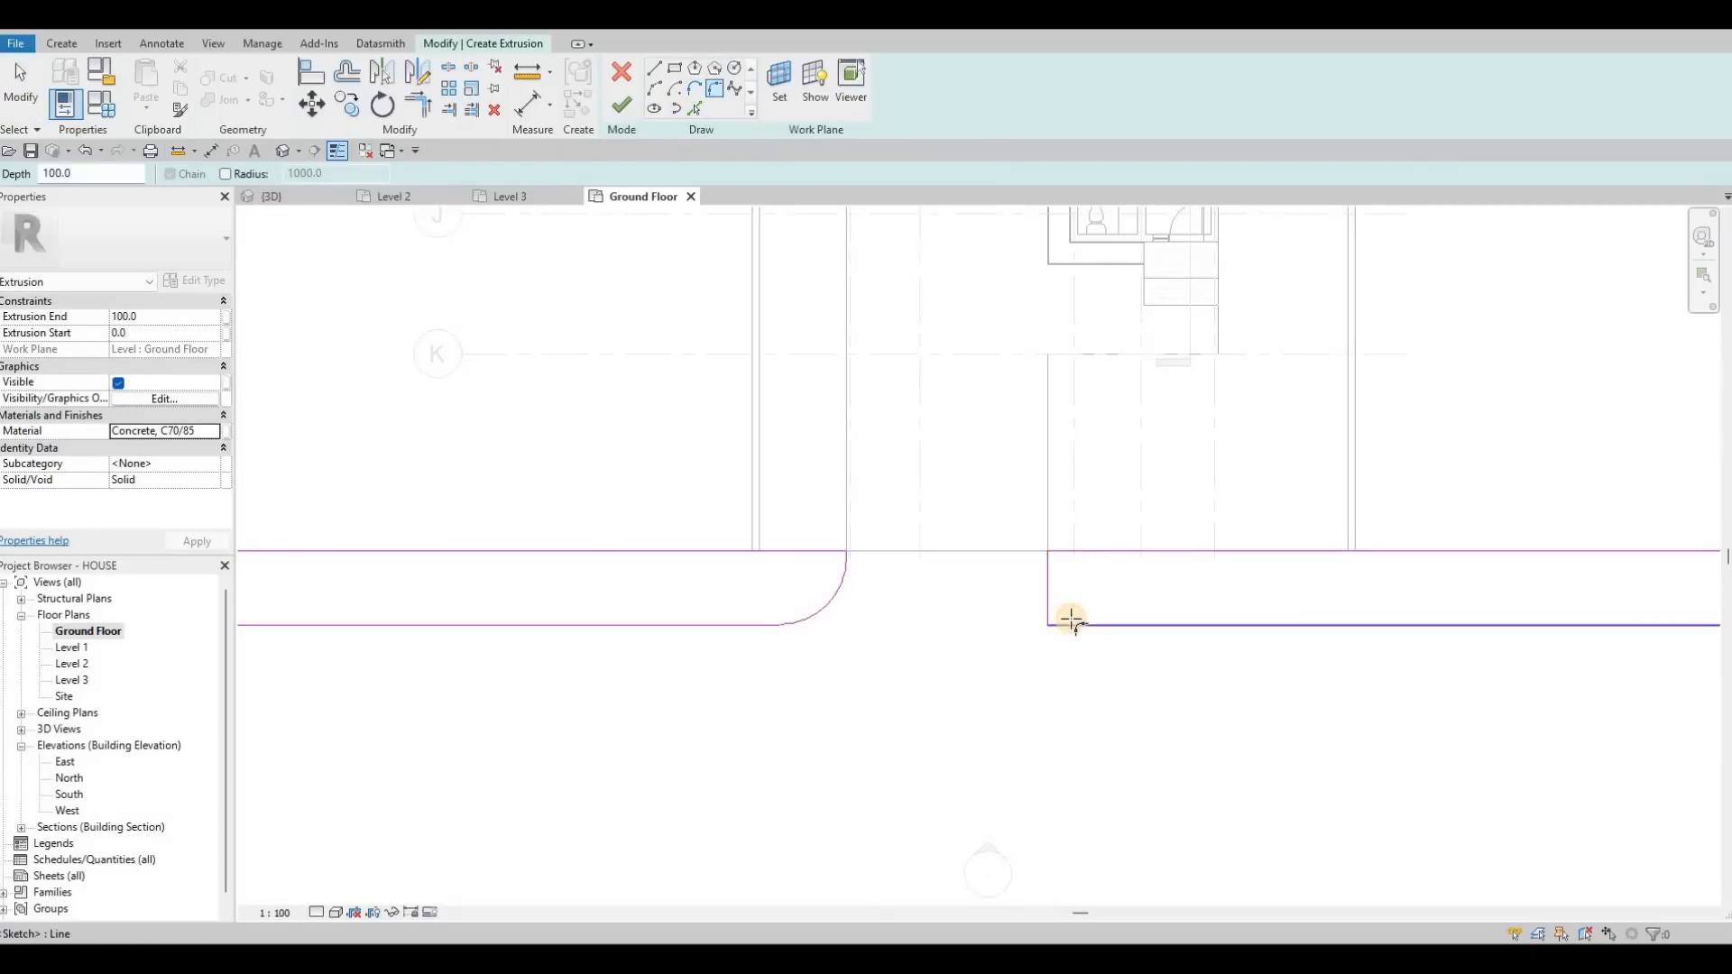
{"action": "left_click", "coordinate": [1069, 610]}
{"action": "left_click", "coordinate": [884, 607]}
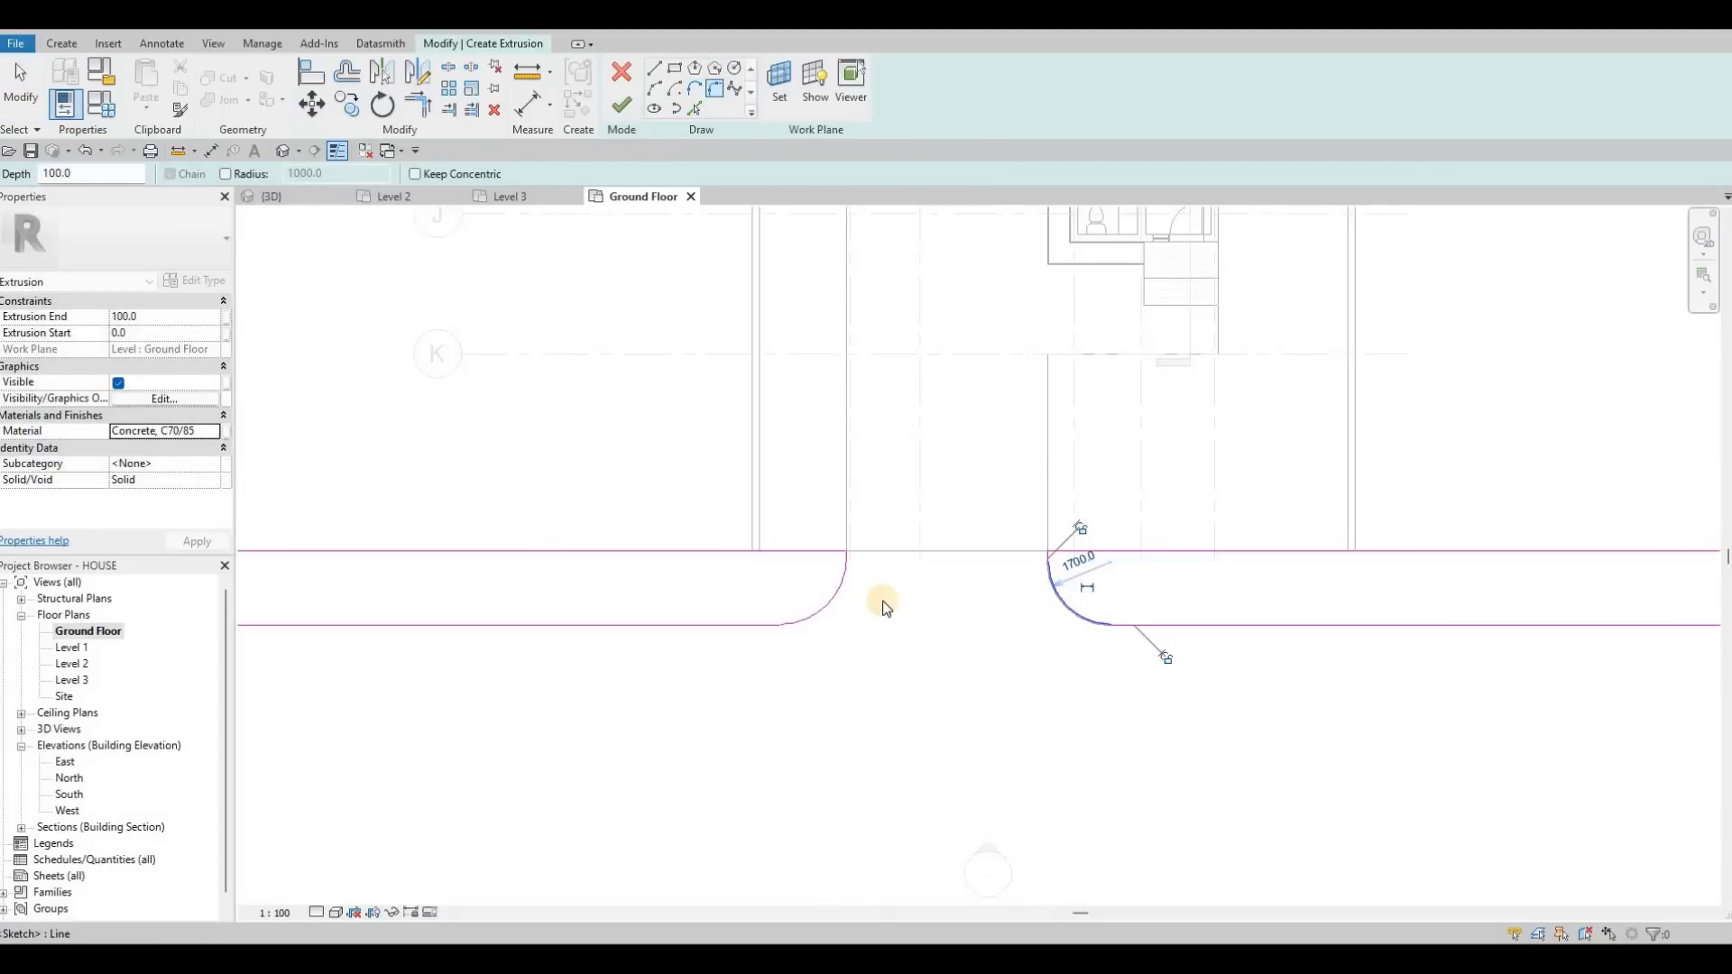
{"action": "key", "text": "Escape"}
{"action": "key", "text": "Escape"}
Set the radius of the west strip's corner arc to 1700 mm.
{"action": "left_click", "coordinate": [836, 588]}
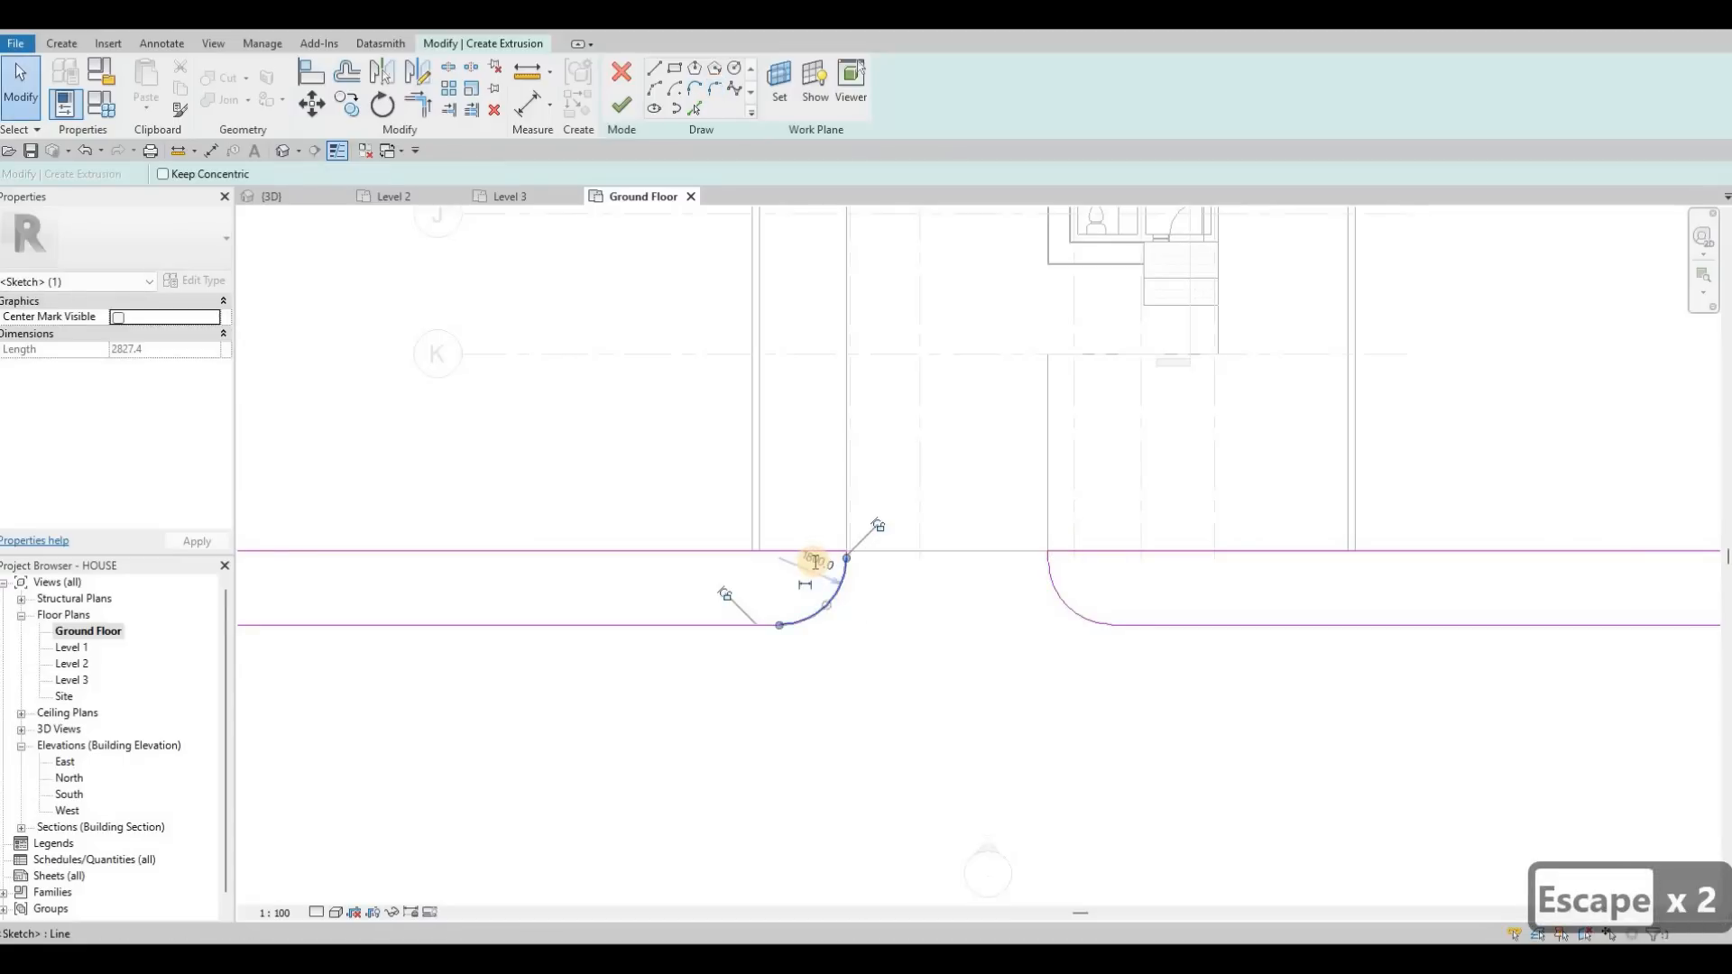
{"action": "type", "text": "170"}
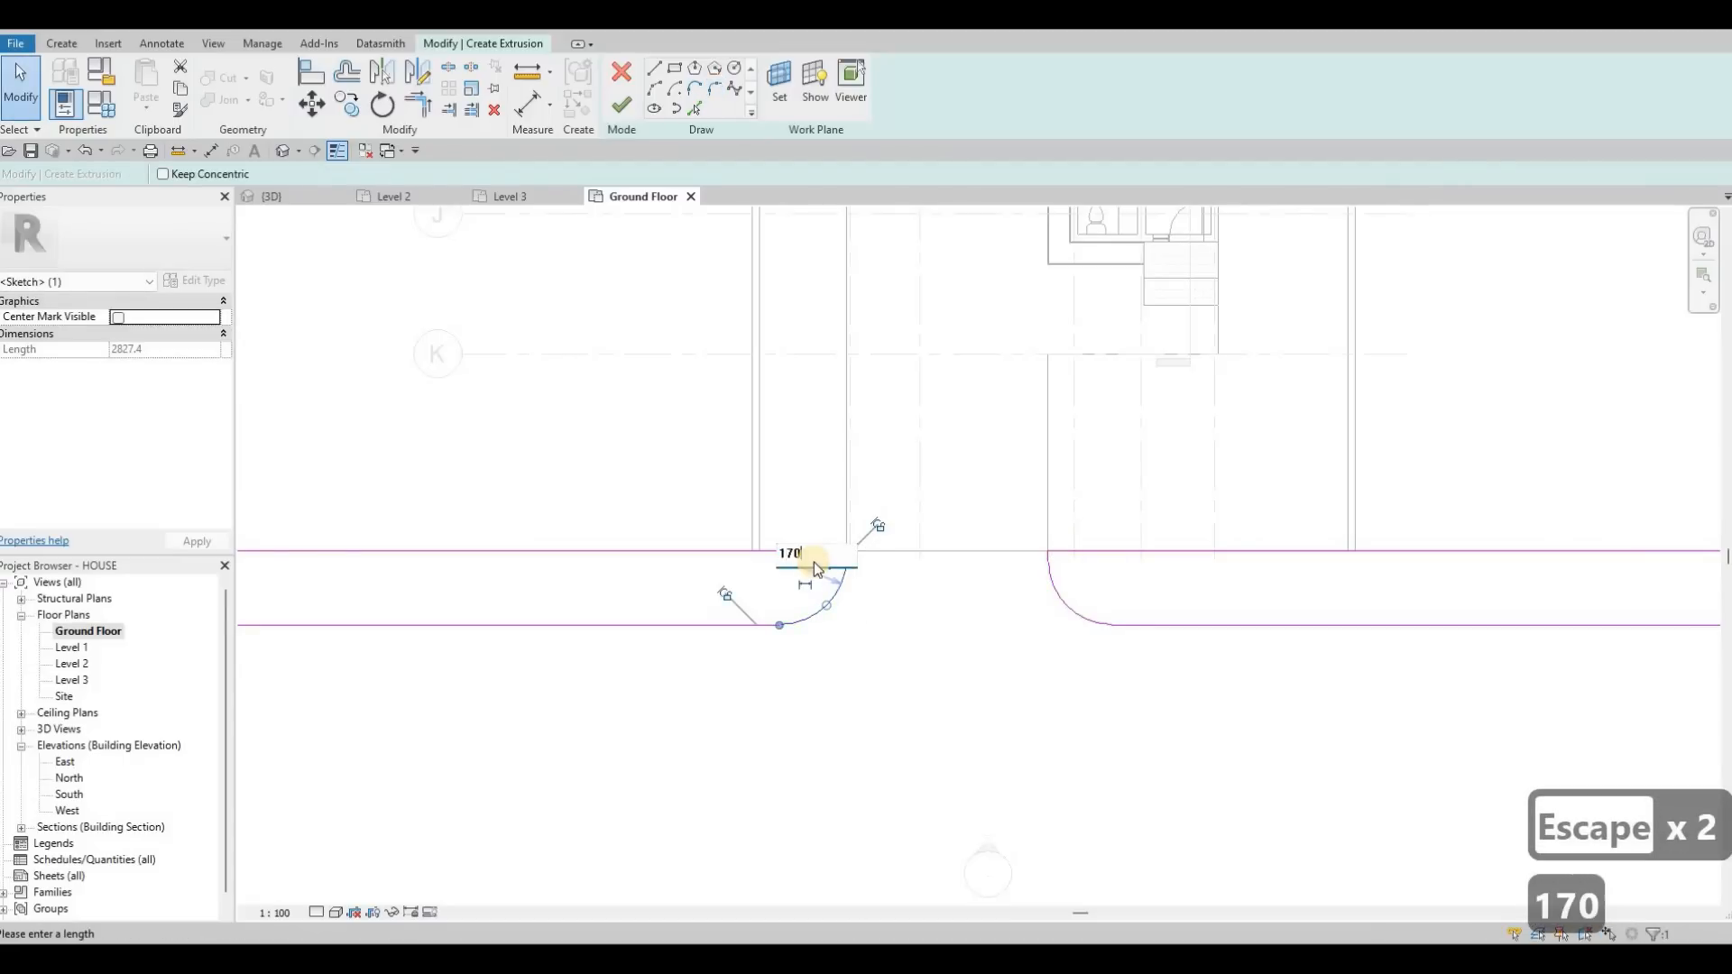
{"action": "type", "text": "0"}
{"action": "key", "text": "Return"}
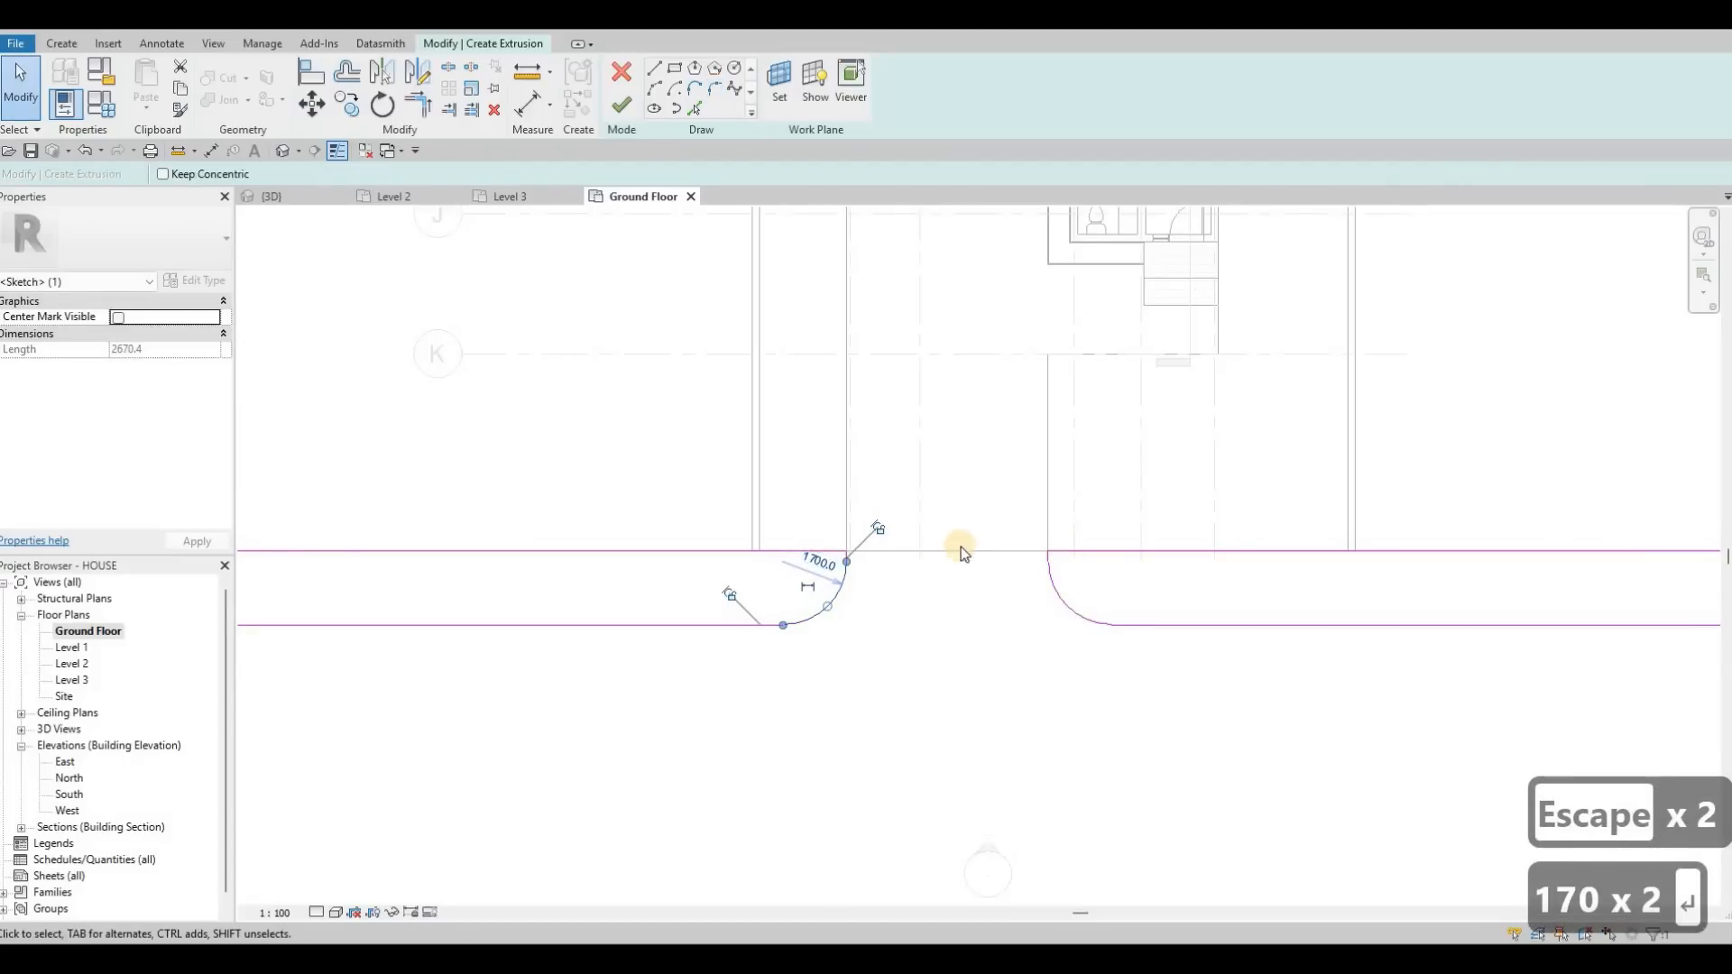
{"action": "scroll", "coordinate": [960, 547], "scroll_direction": "down", "scroll_amount": 3}
{"action": "key", "text": "Escape"}
{"action": "key", "text": "Escape"}
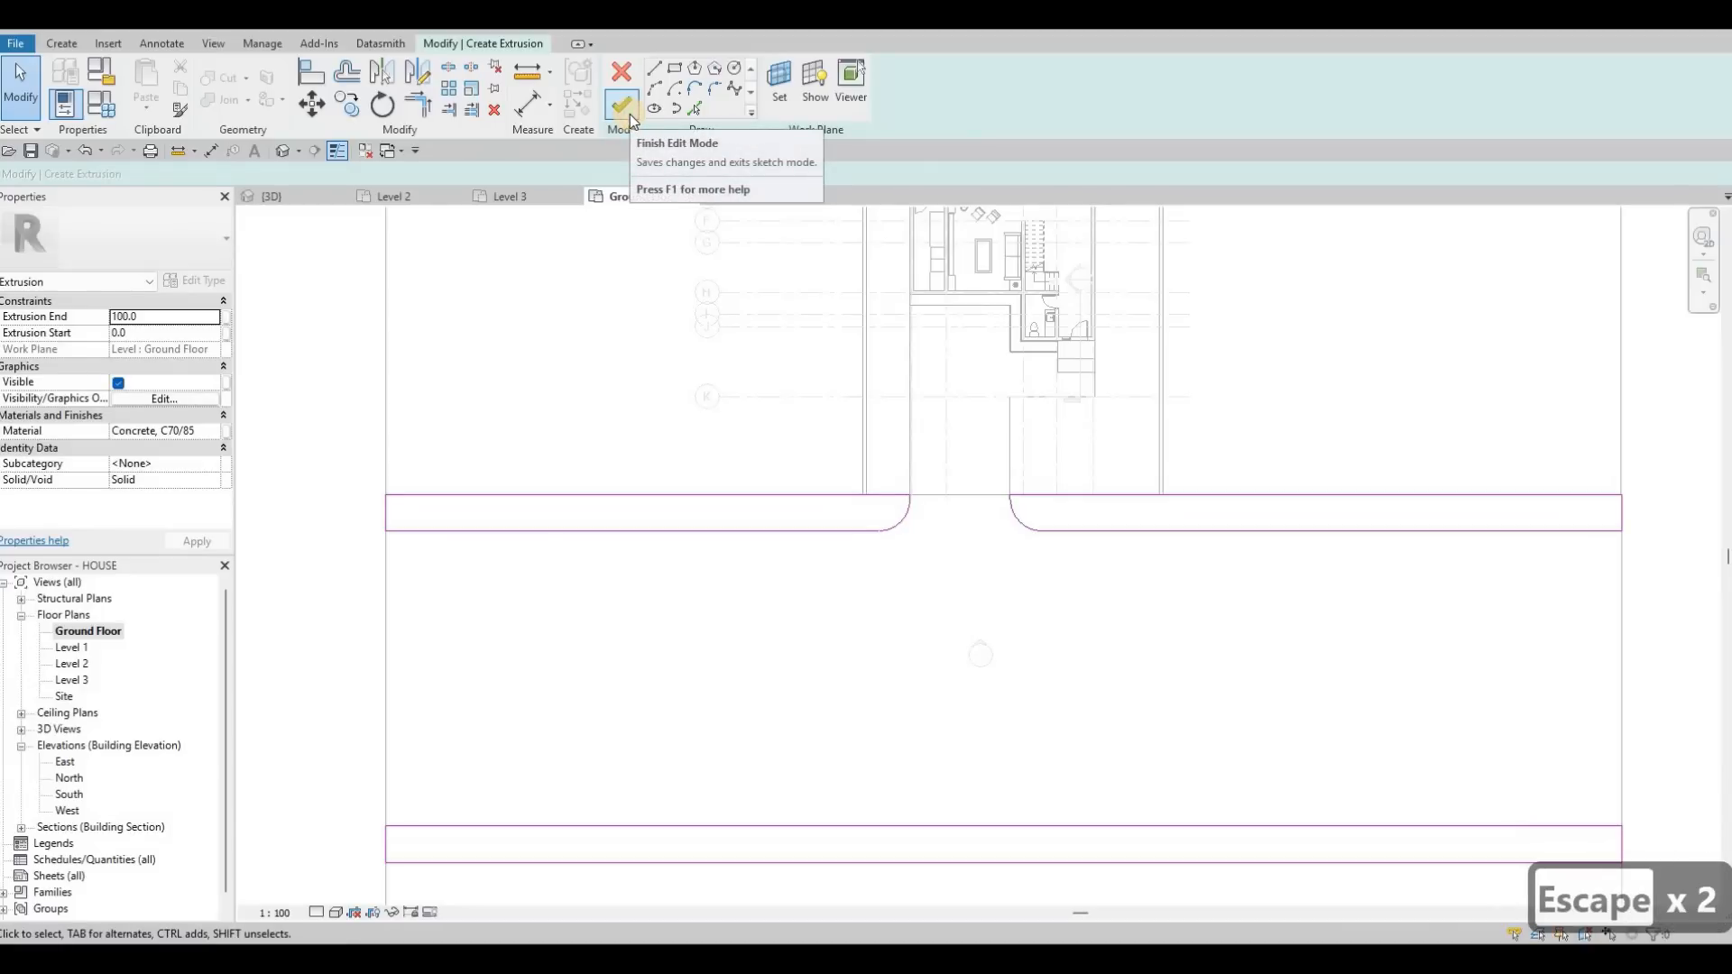
Finish the sidewalk extrusion sketch and open the 3D view to check the strips around the driveway opening.
{"action": "left_click", "coordinate": [319, 198]}
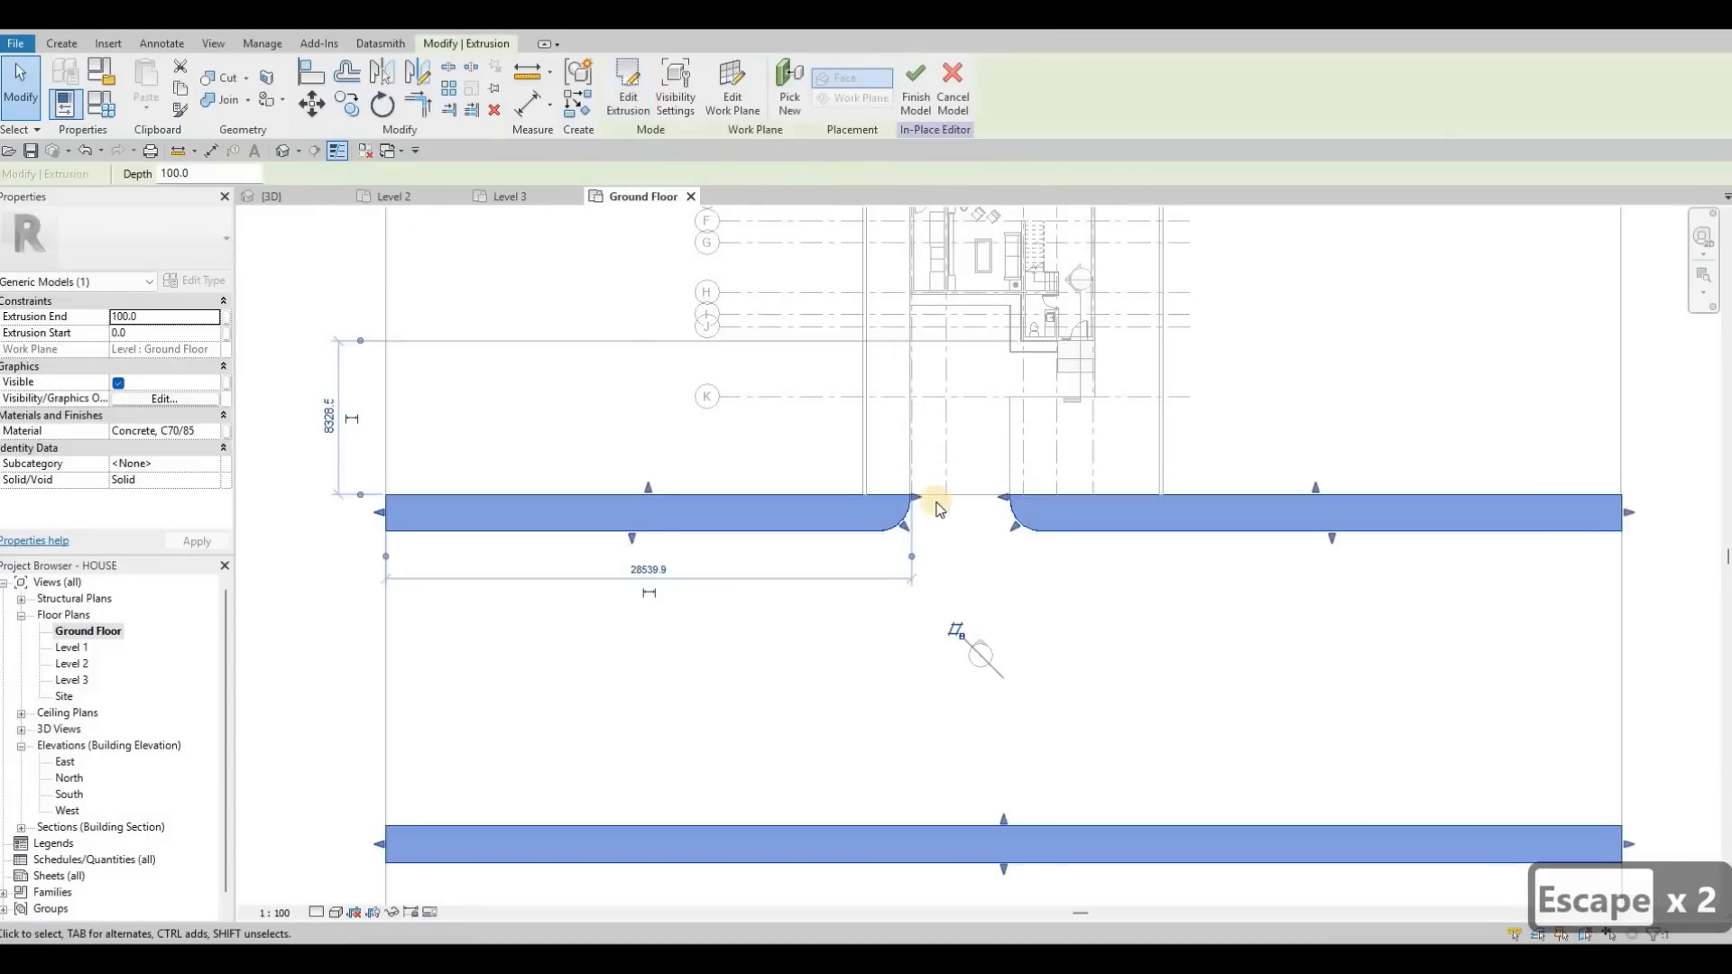
{"action": "scroll", "coordinate": [1223, 516], "scroll_direction": "up", "scroll_amount": 6}
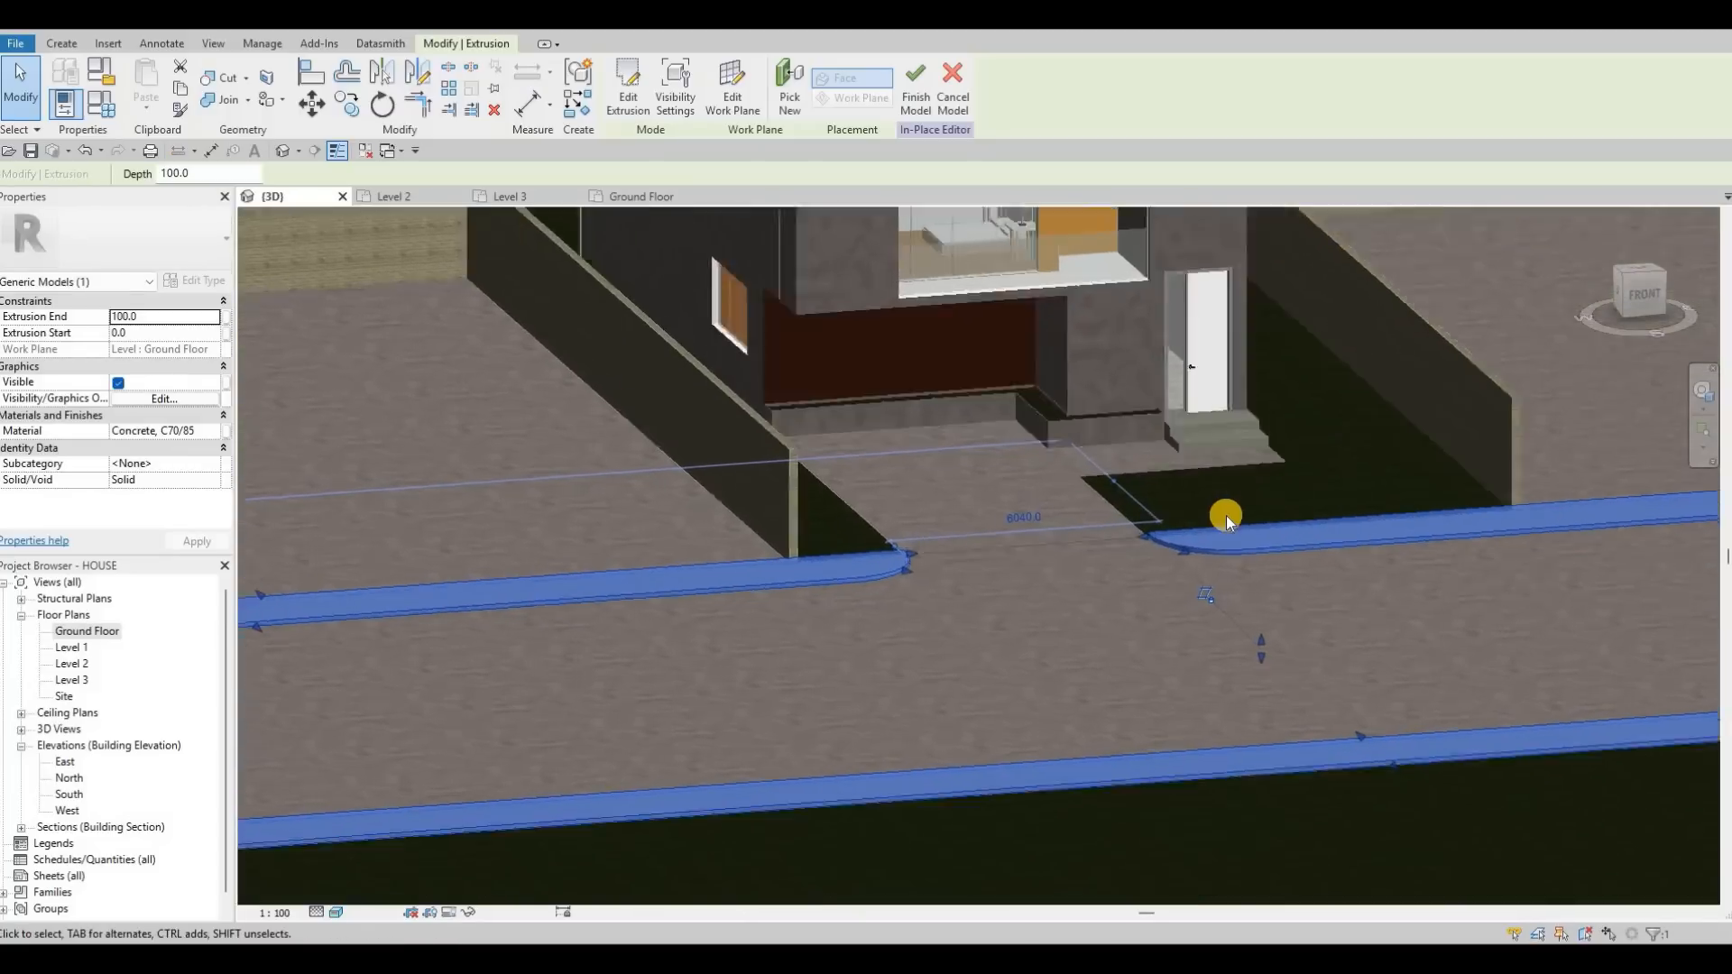
{"action": "scroll", "coordinate": [1222, 510], "scroll_direction": "up", "scroll_amount": 3}
{"action": "scroll", "coordinate": [1222, 510], "scroll_direction": "down", "scroll_amount": 6}
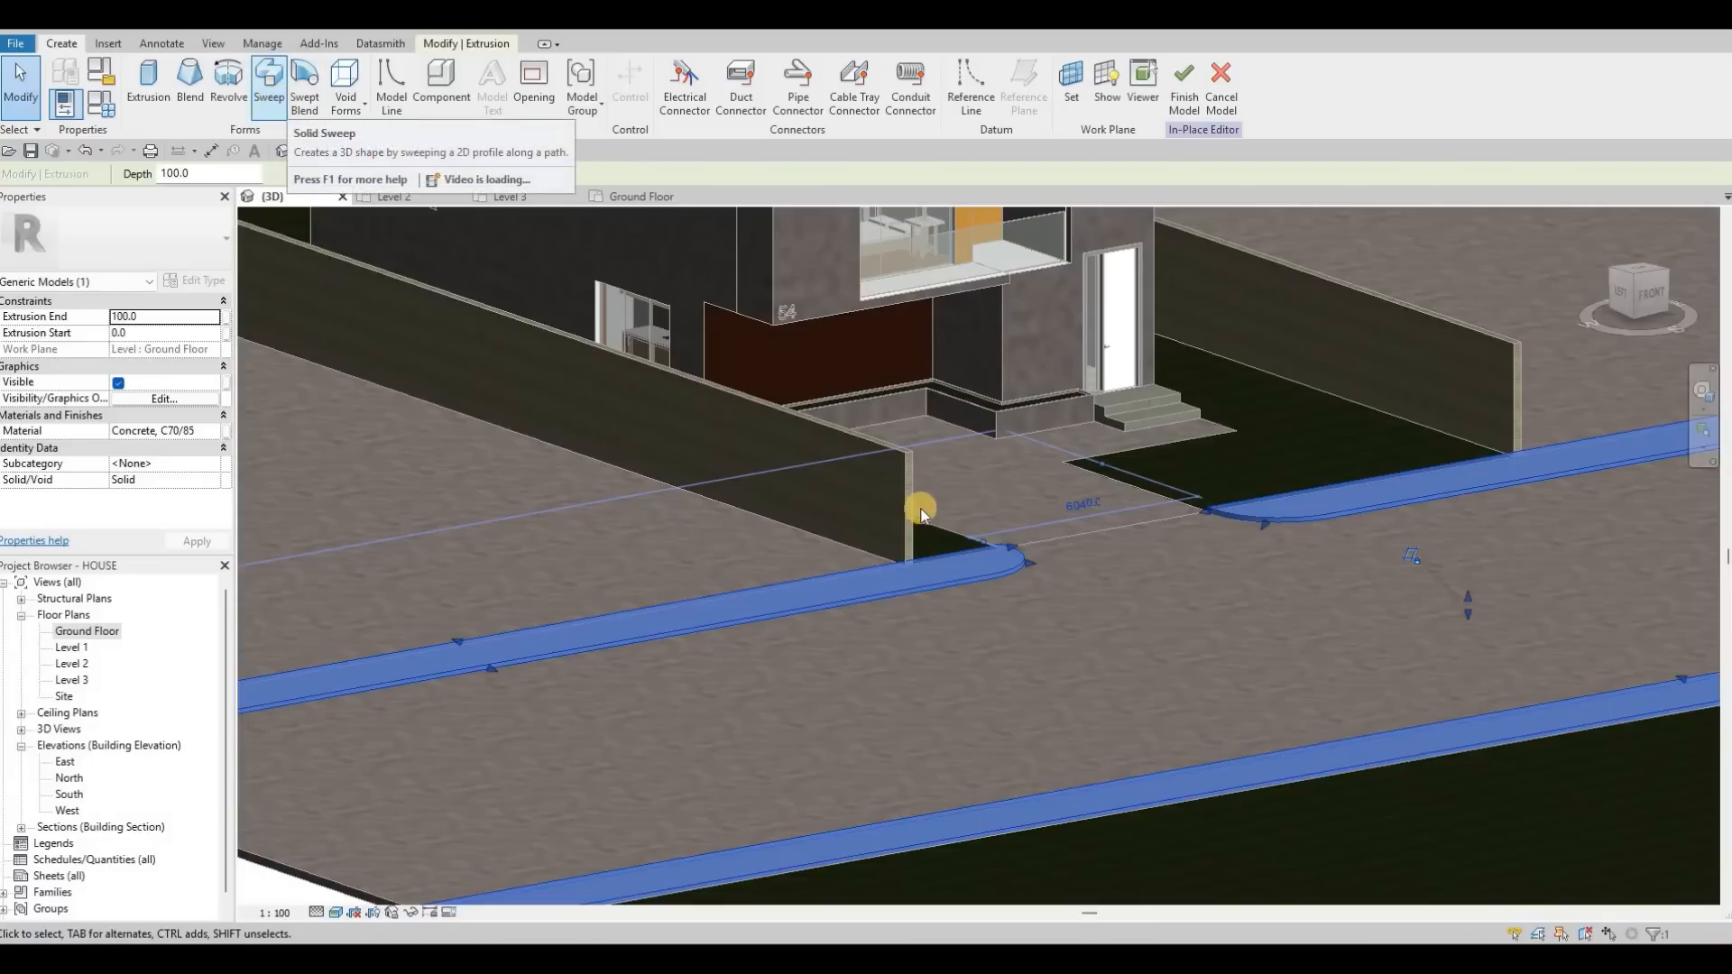
Start a solid sweep and pick its path along the west strip's upper road-side edge and rounded corner.
{"action": "middle_click_drag", "start_coordinate": [921, 510], "coordinate": [986, 381]}
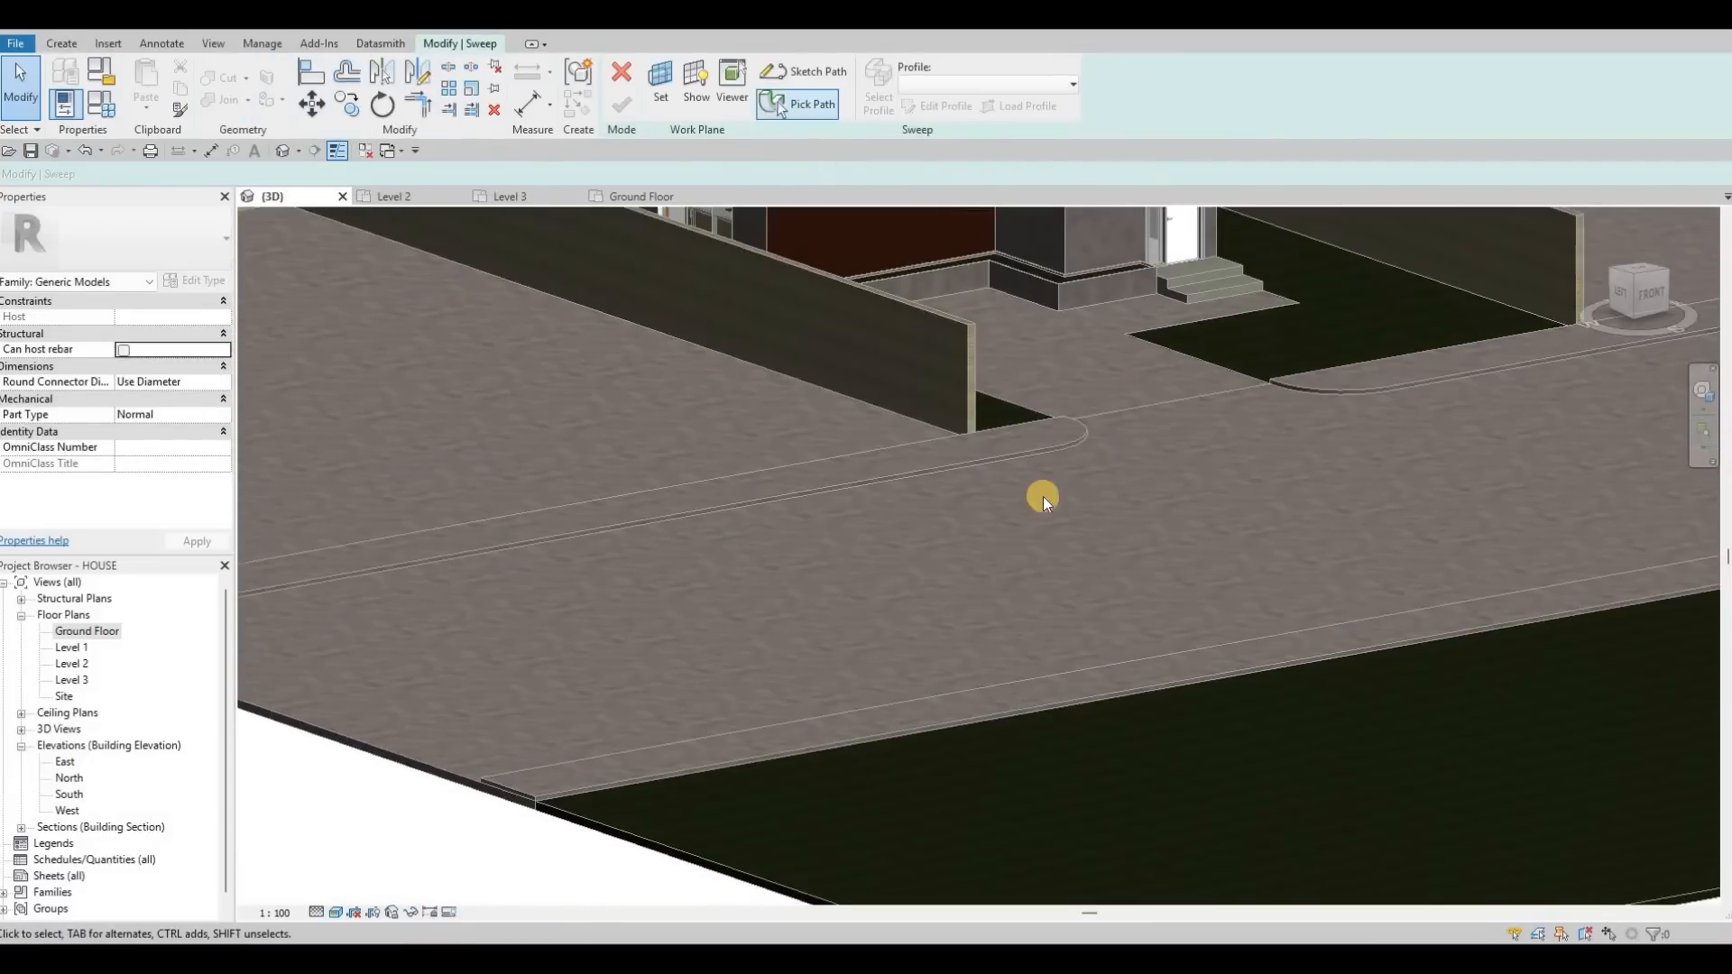
{"action": "scroll", "coordinate": [1036, 550], "scroll_direction": "up", "scroll_amount": 5}
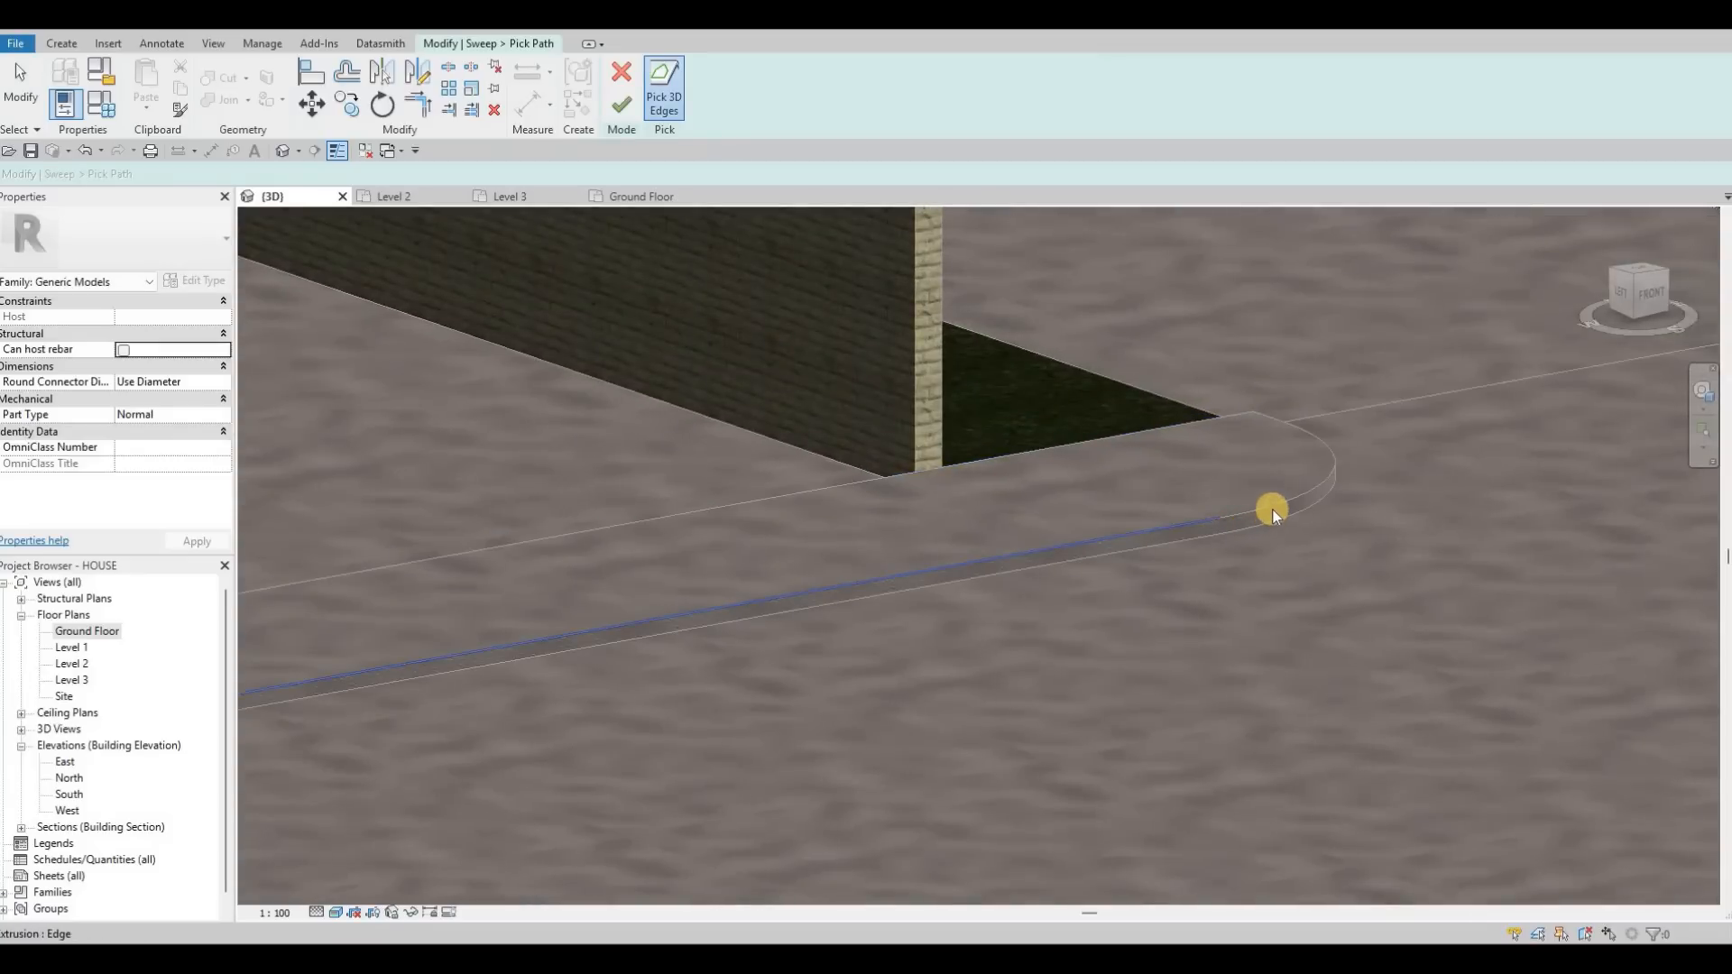
{"action": "left_click", "coordinate": [1273, 510]}
{"action": "left_click", "coordinate": [1265, 415]}
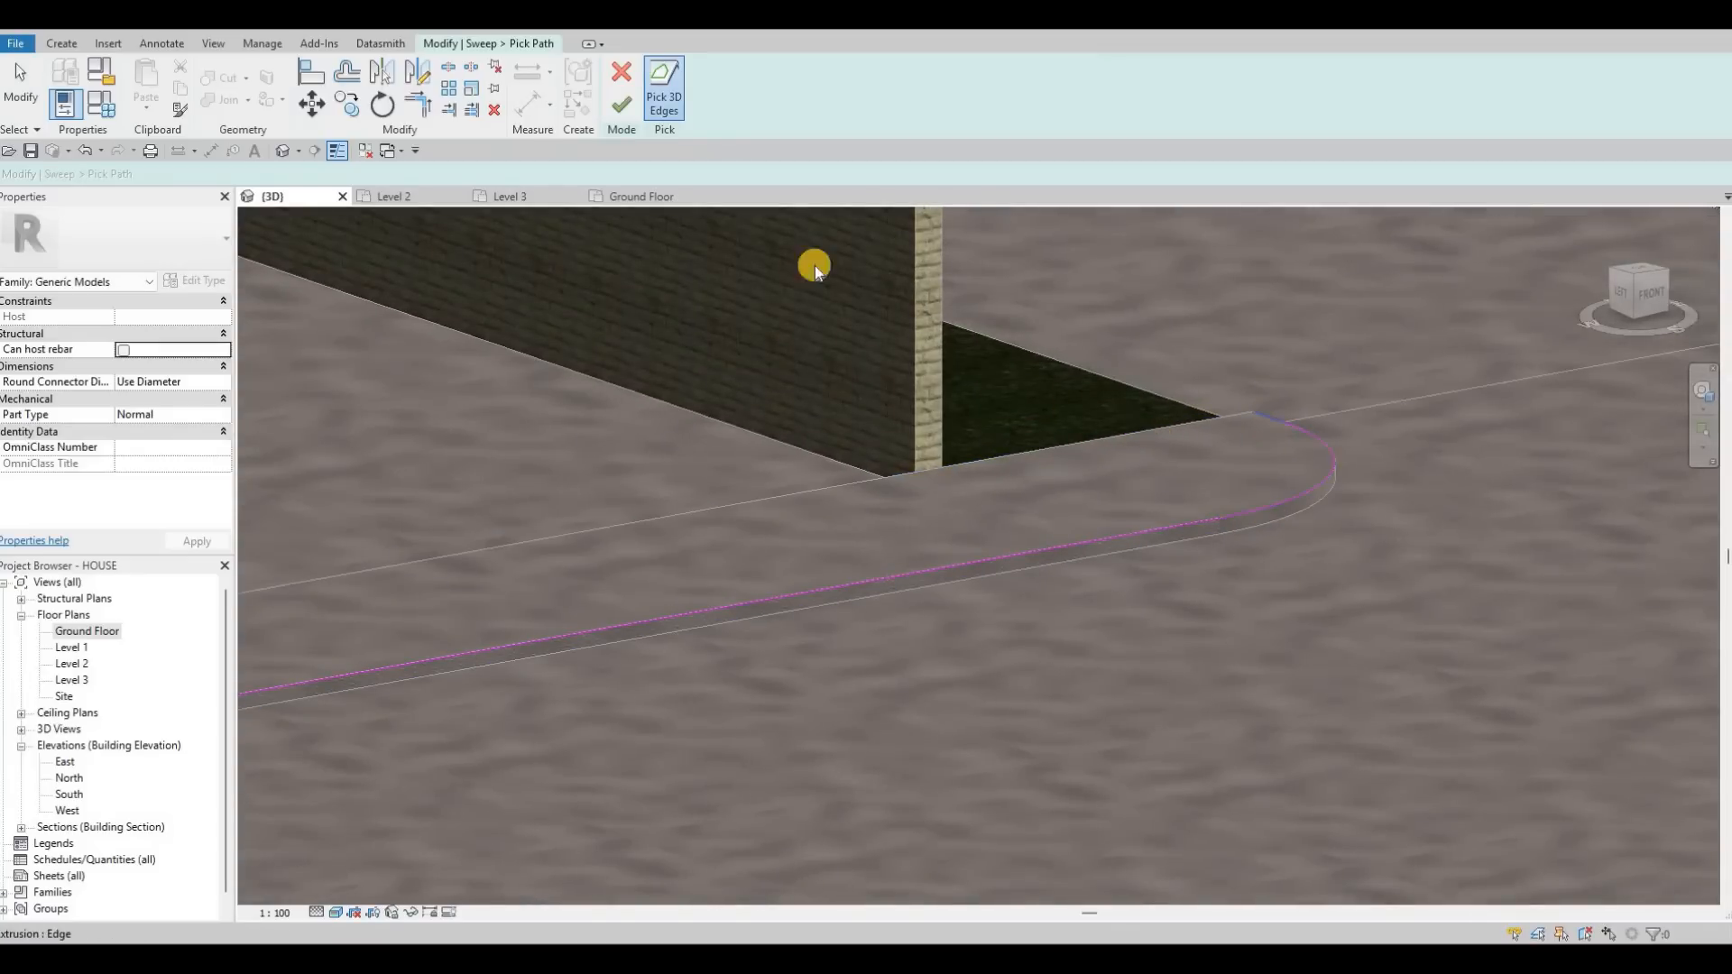
{"action": "left_click", "coordinate": [620, 106]}
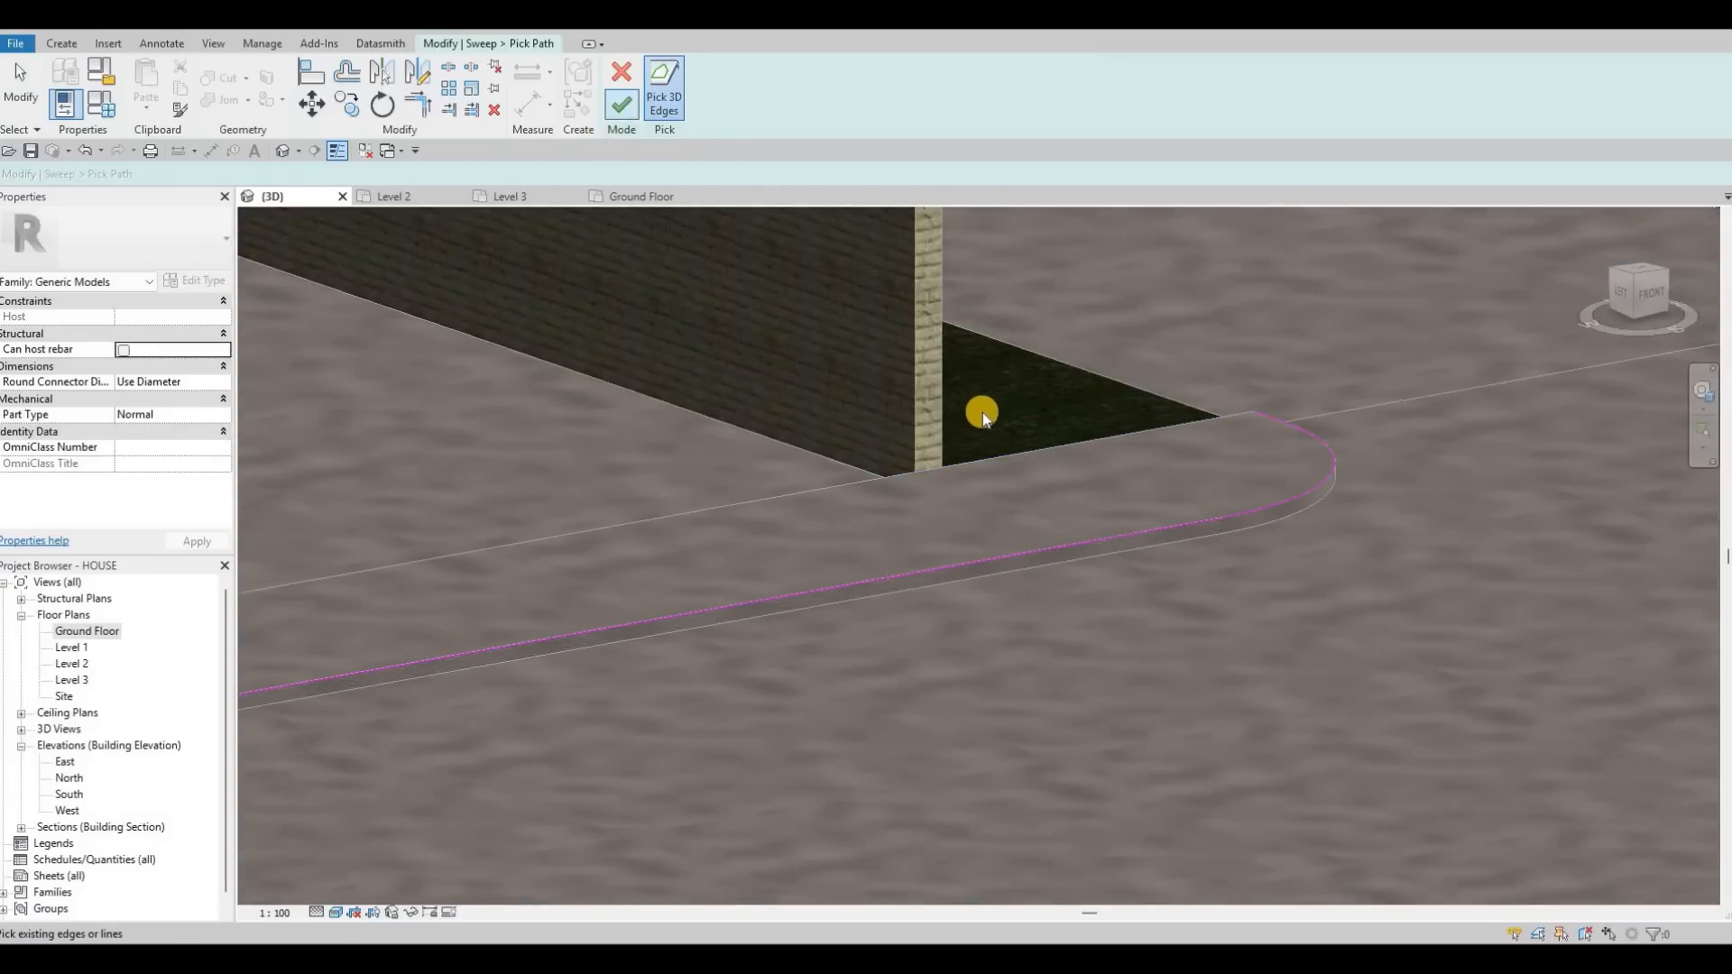
Open the sweep's profile for editing and assign the Concrete, Aerated material from the AEC concrete library to the sweep.
{"action": "left_click", "coordinate": [936, 105]}
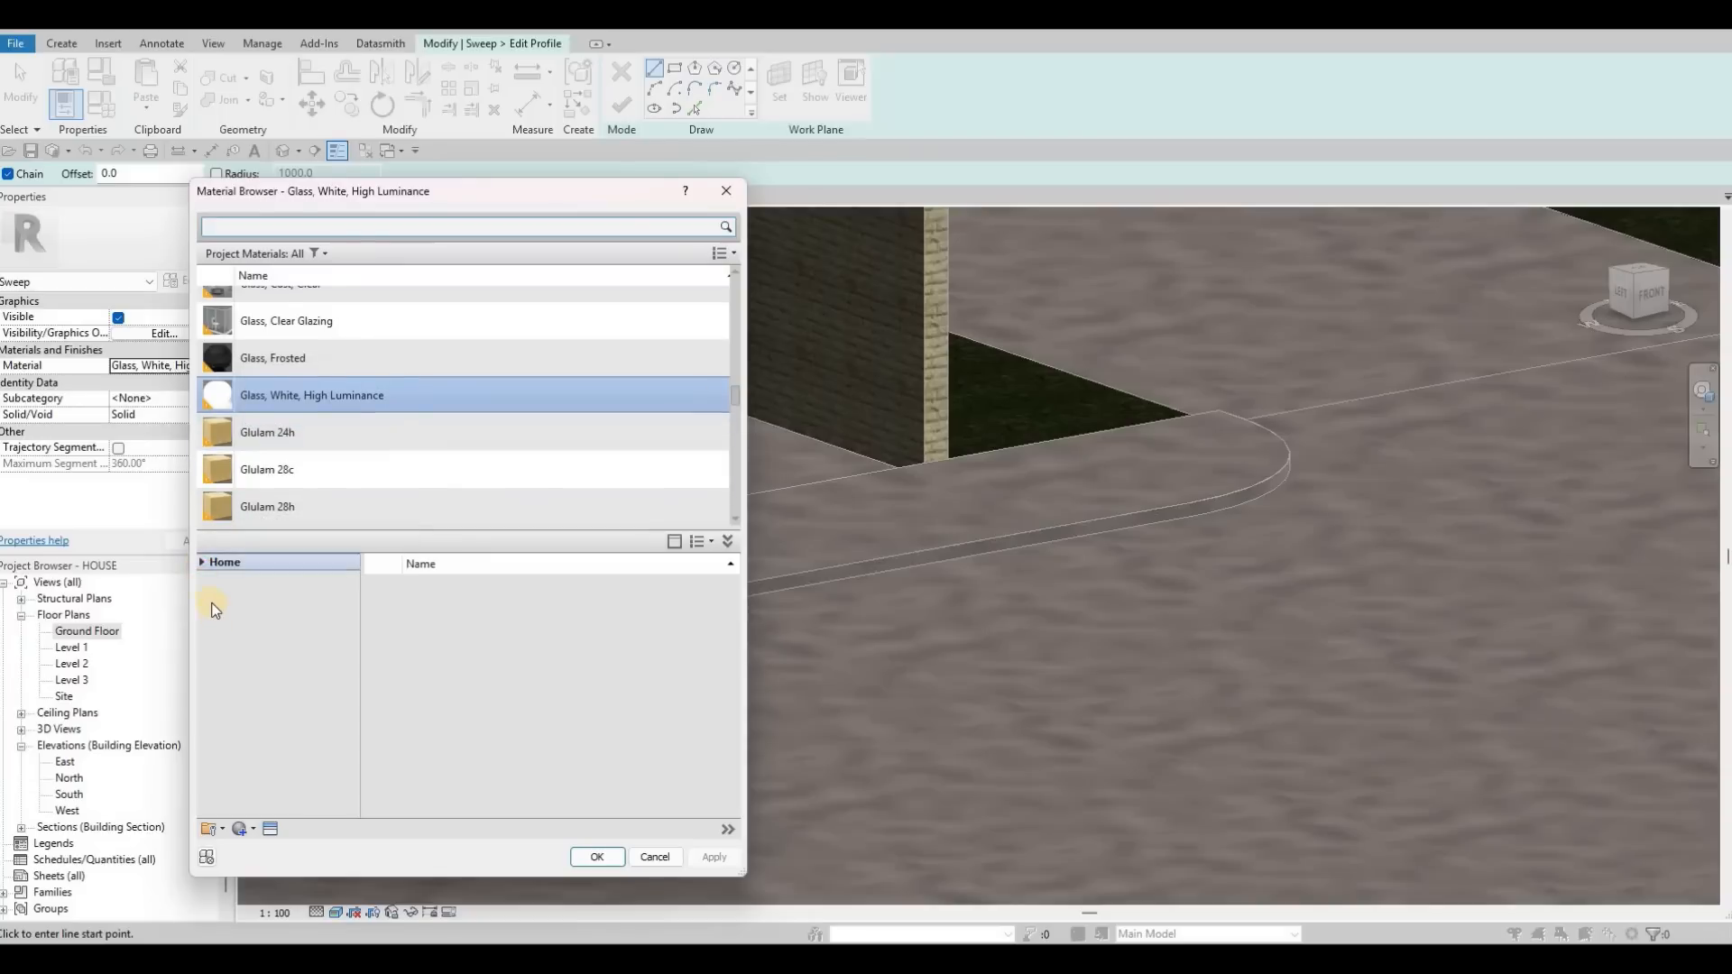
{"action": "left_click", "coordinate": [265, 596]}
{"action": "left_click", "coordinate": [282, 650]}
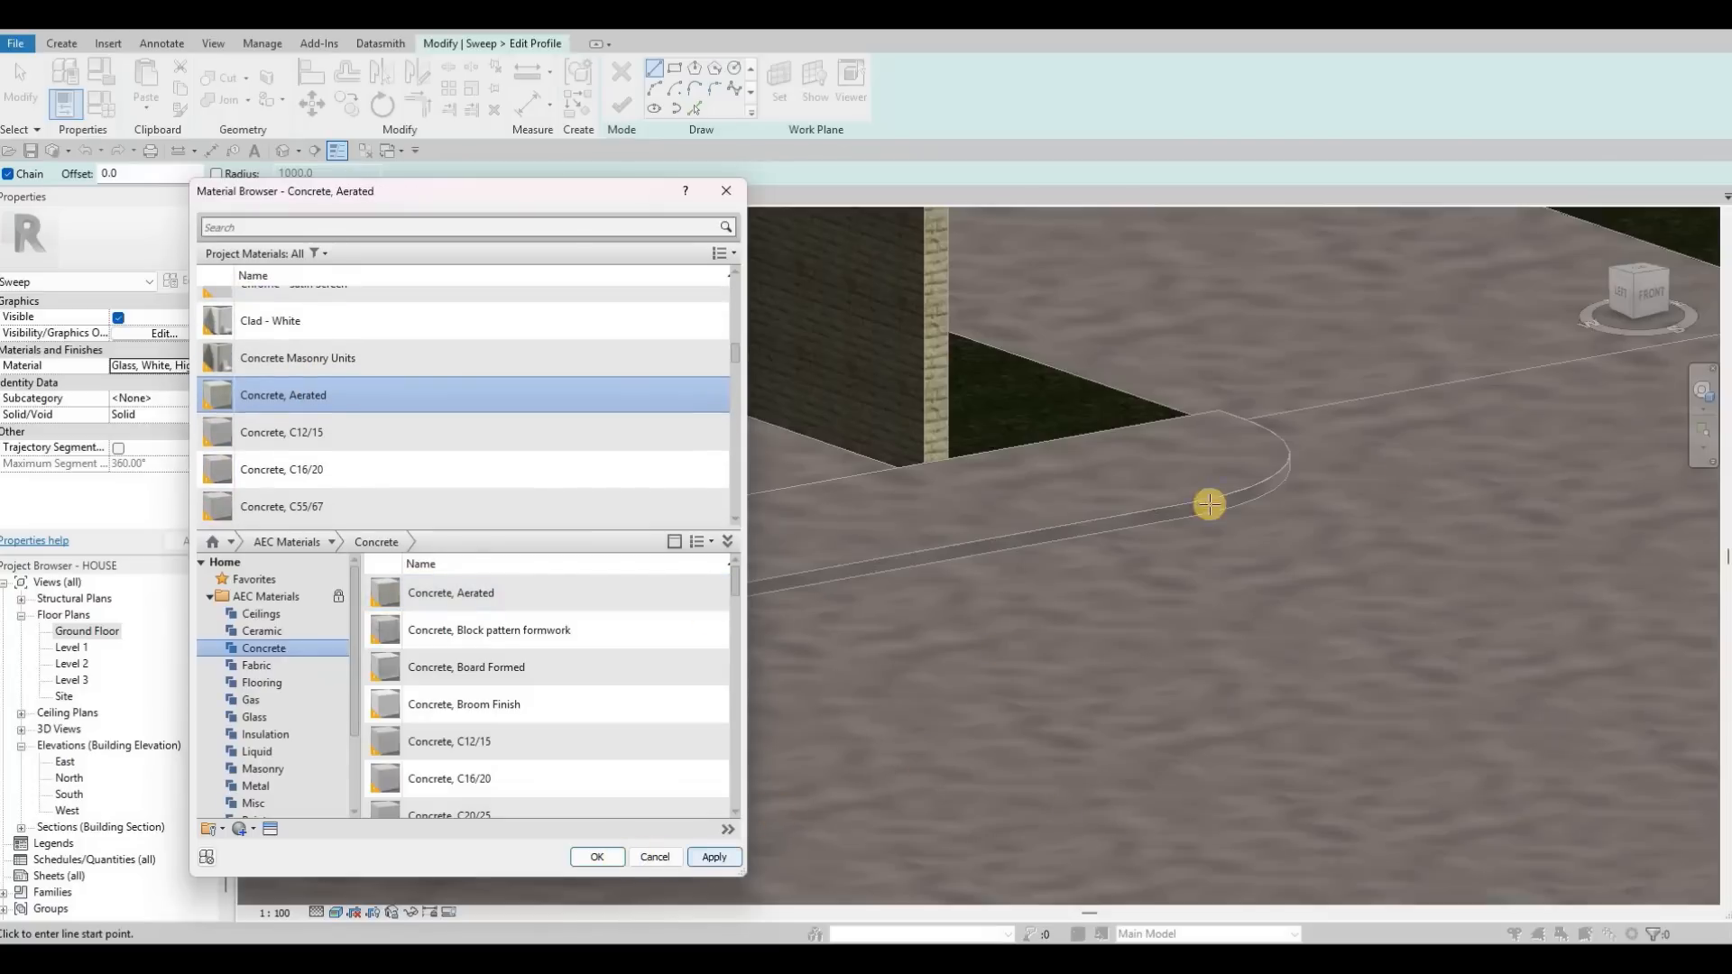
{"action": "left_click", "coordinate": [713, 856]}
{"action": "left_click", "coordinate": [596, 856]}
Draw a rectangular sweep profile about 40 mm wide and 100 mm high against the curb face, with a corner on the path point.
{"action": "scroll", "coordinate": [1143, 576], "scroll_direction": "down", "scroll_amount": 2}
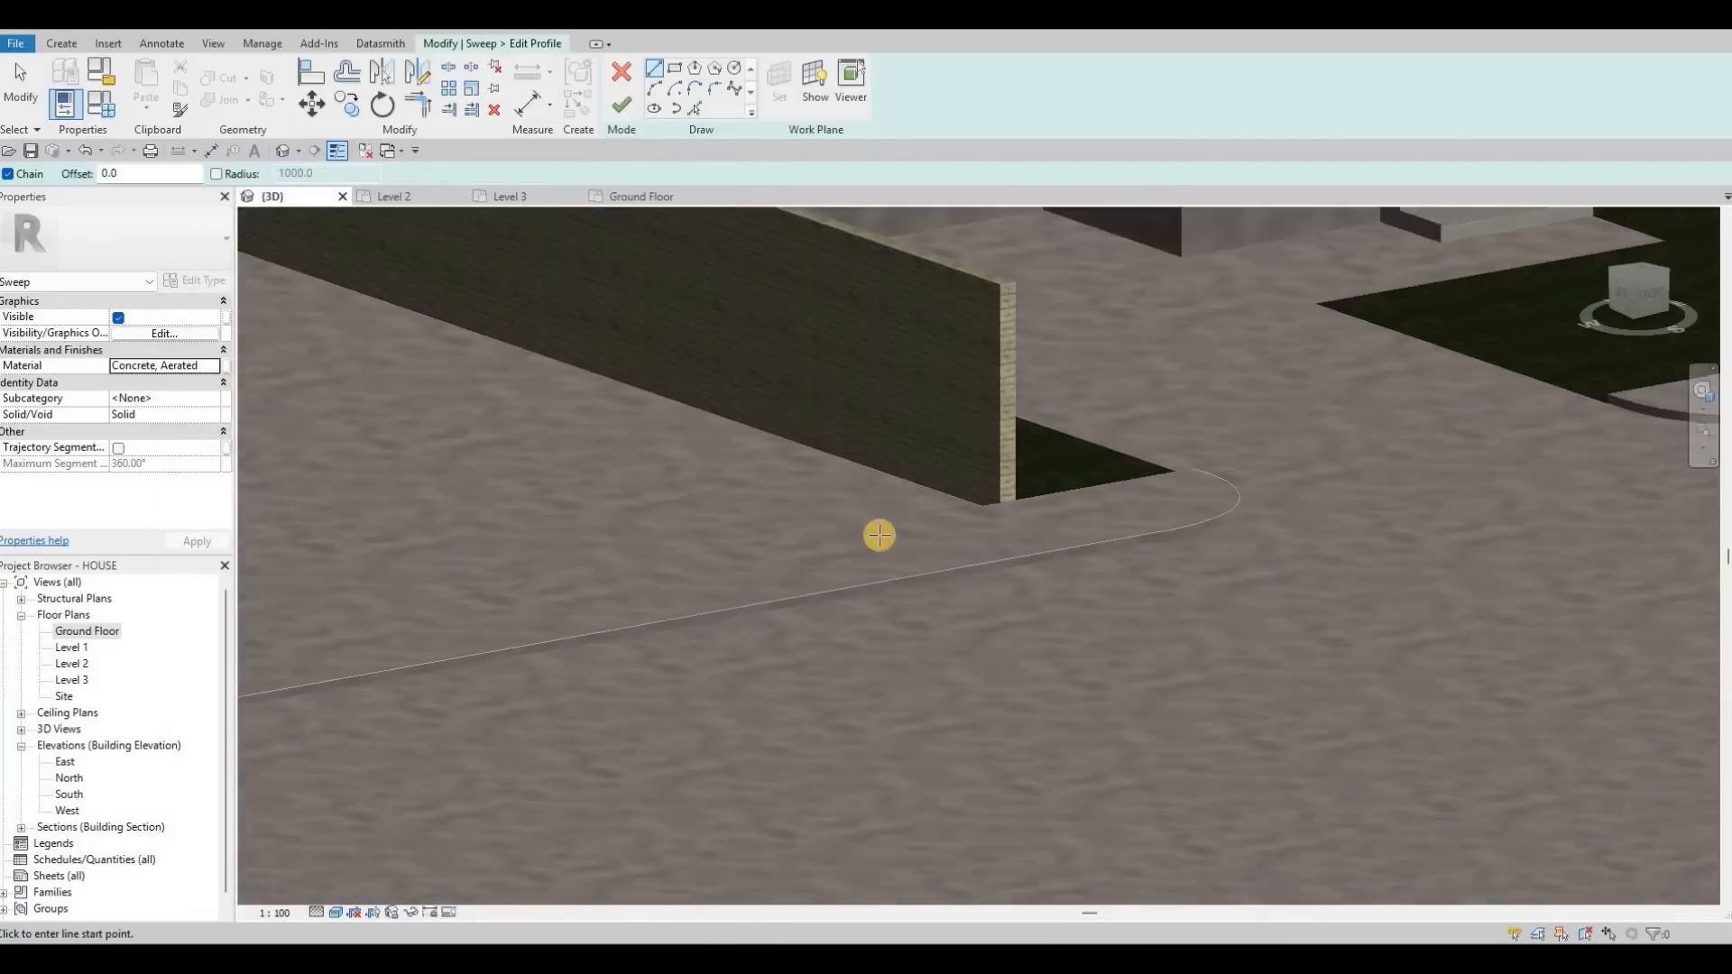
{"action": "scroll", "coordinate": [908, 569], "scroll_direction": "down", "scroll_amount": 4}
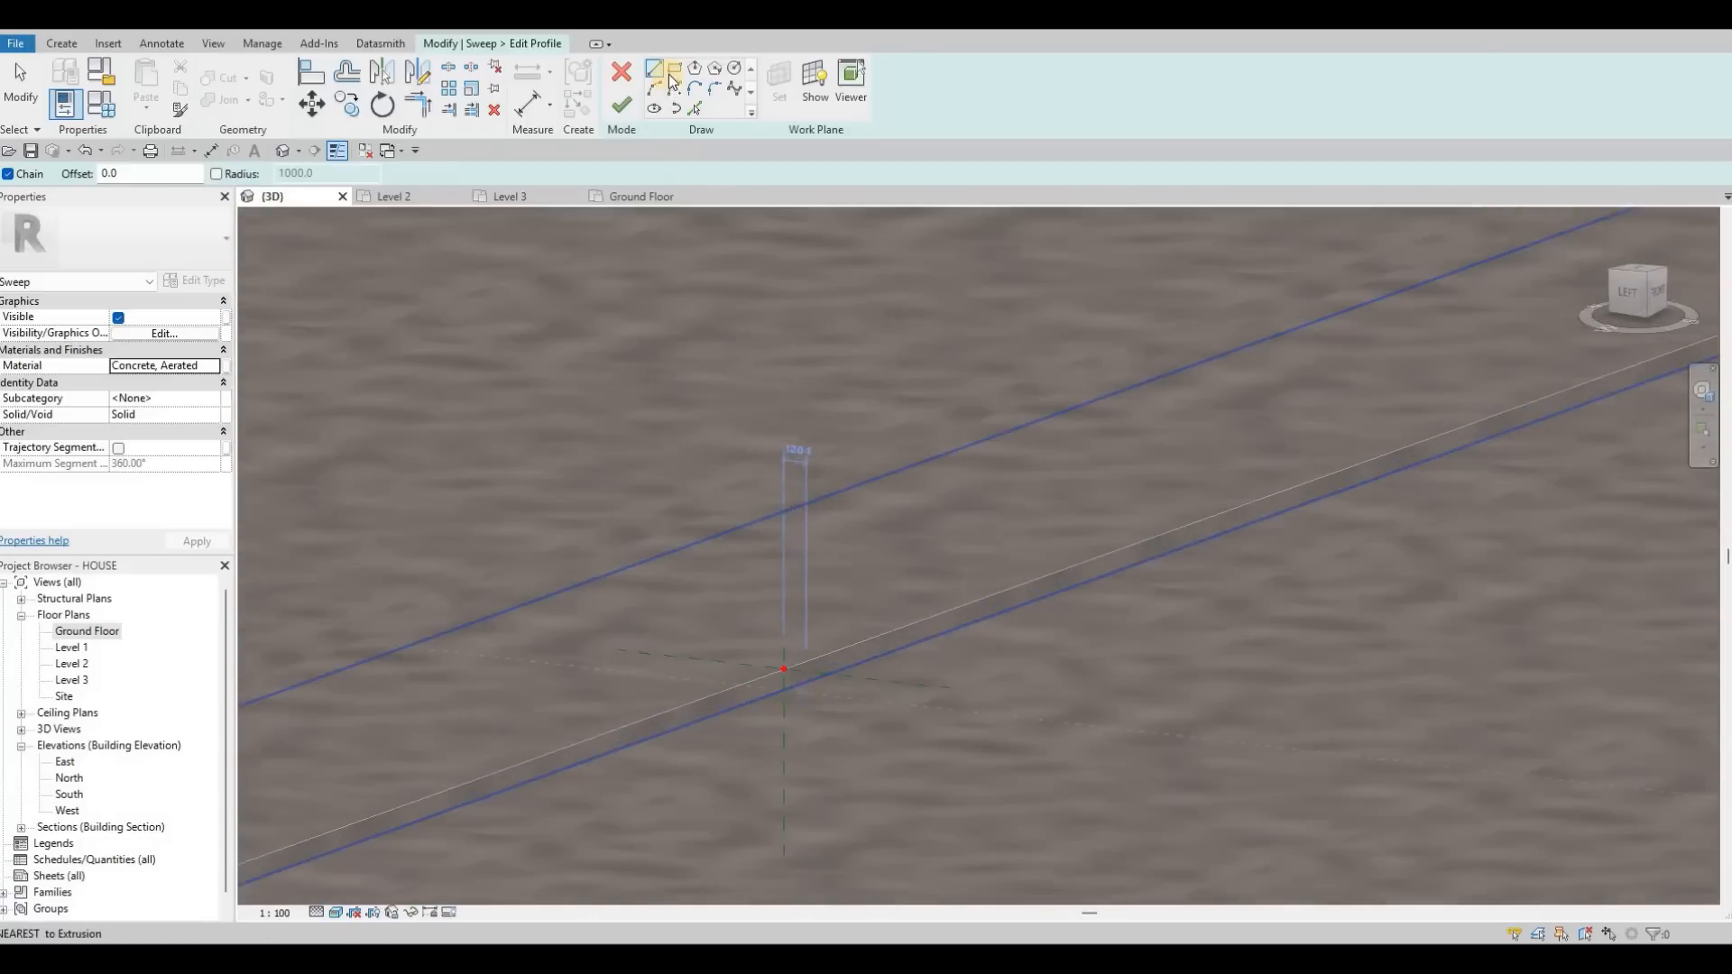
{"action": "left_click", "coordinate": [671, 68]}
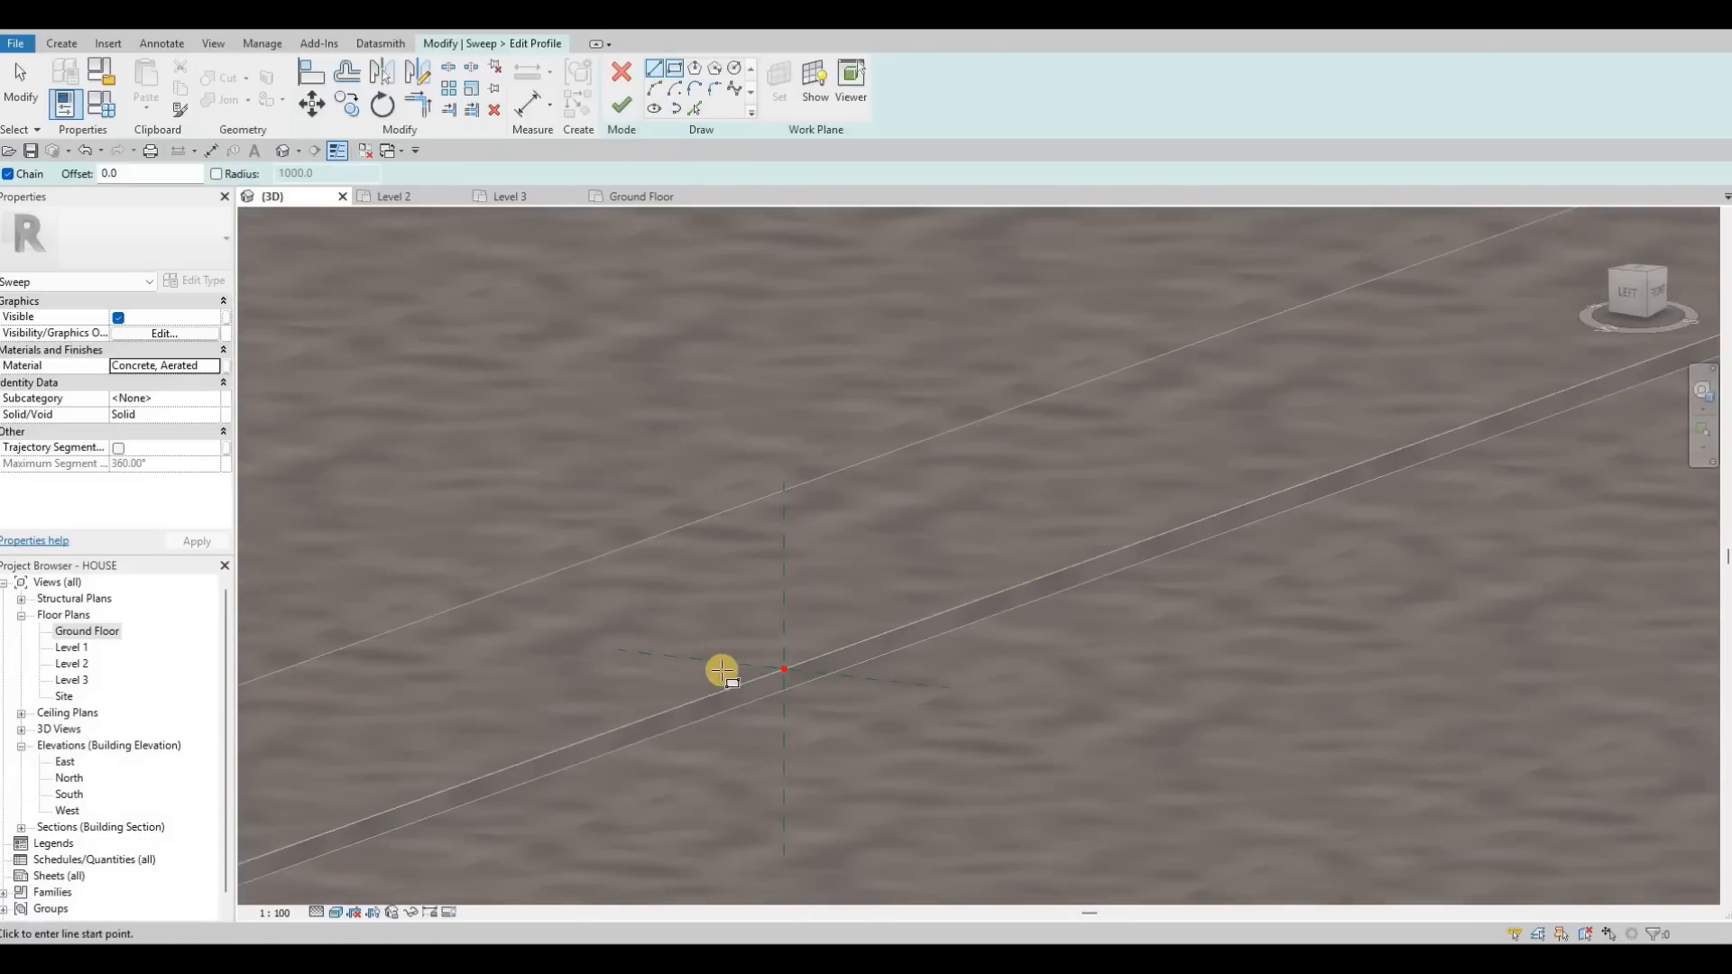
{"action": "scroll", "coordinate": [766, 687], "scroll_direction": "up", "scroll_amount": 3}
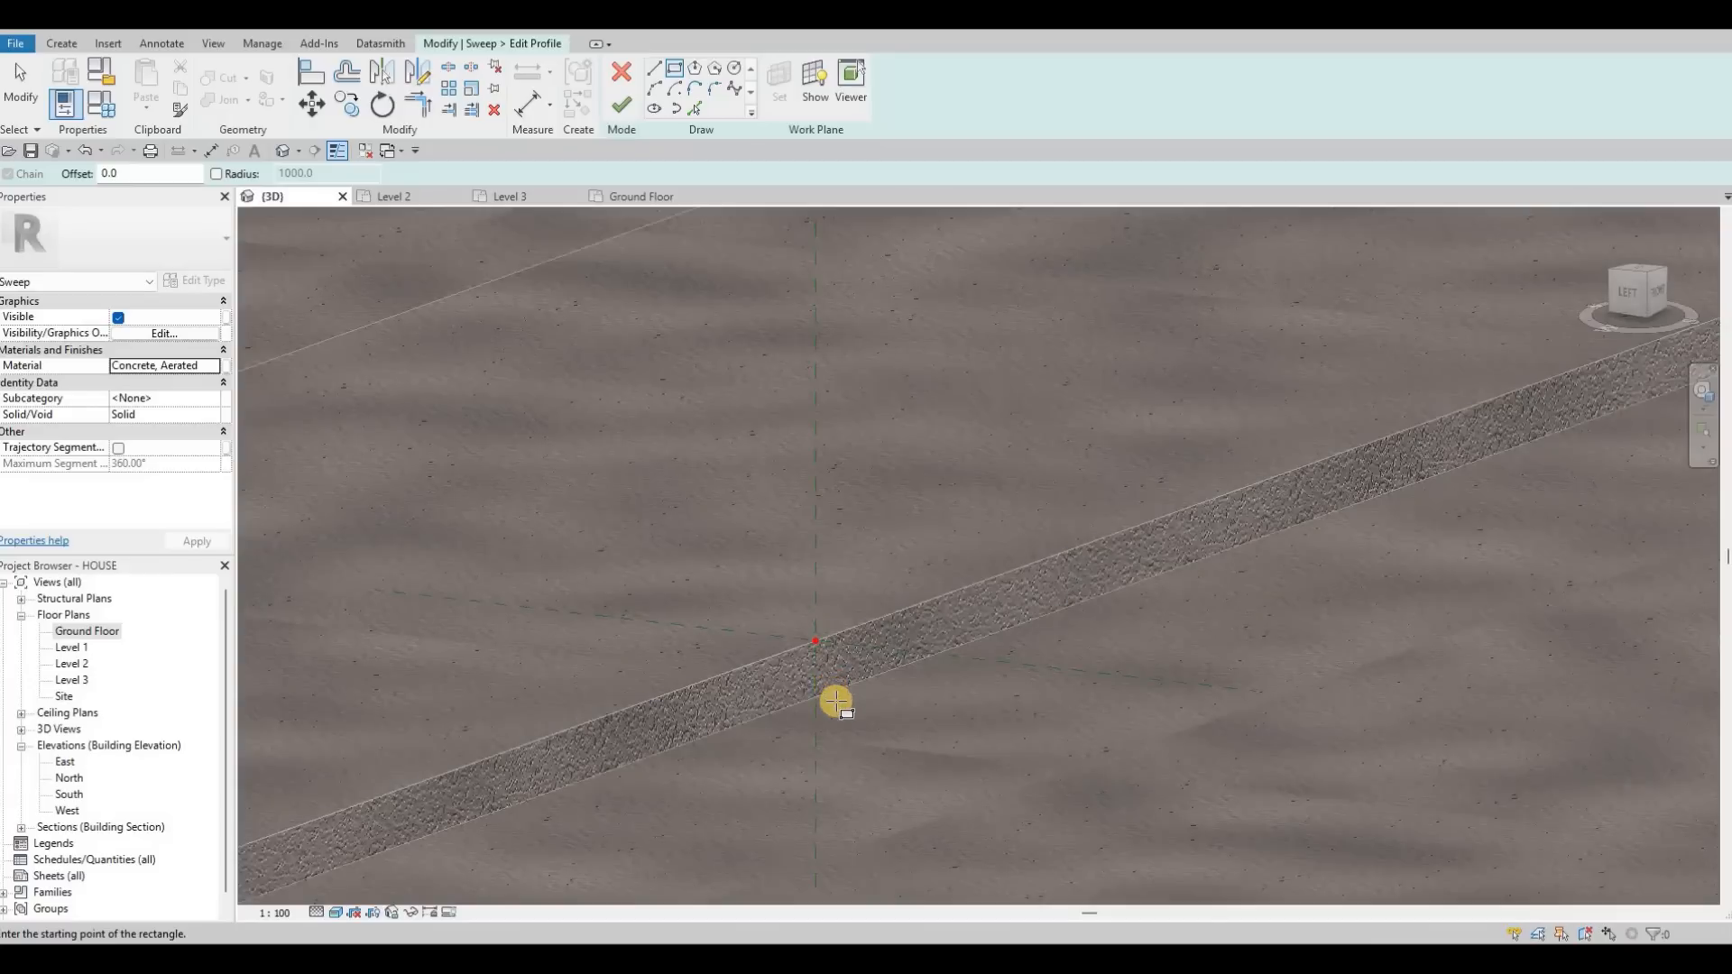
{"action": "left_click", "coordinate": [834, 702]}
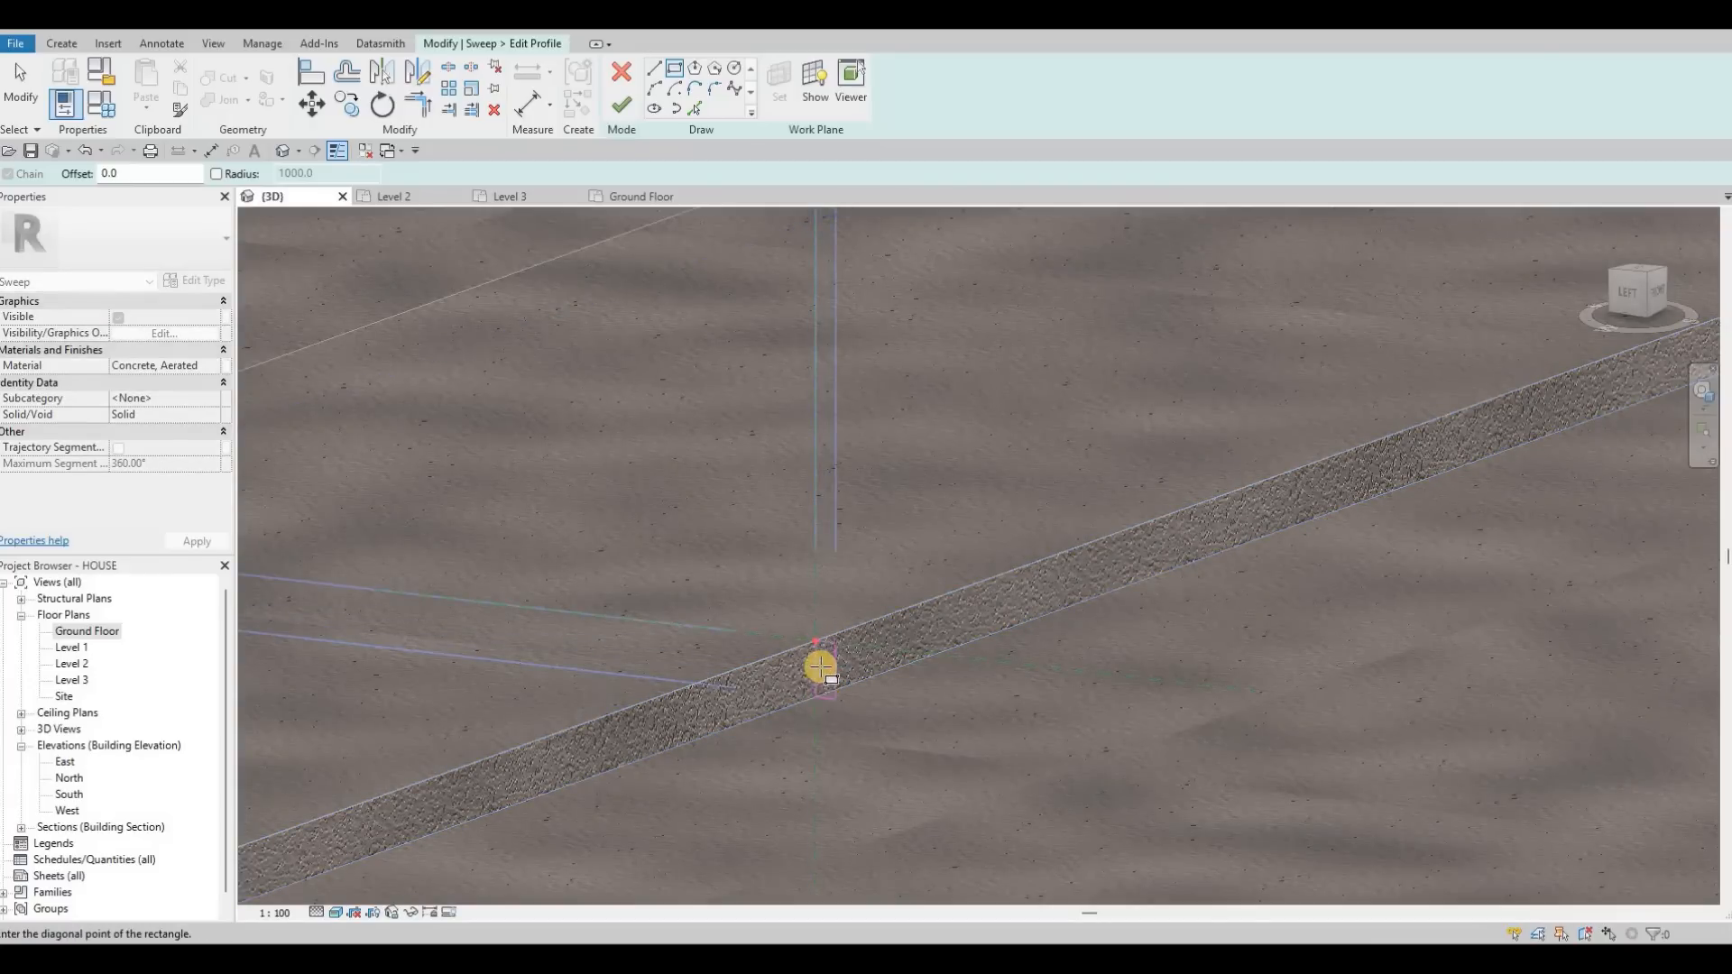
{"action": "left_click", "coordinate": [848, 661]}
{"action": "key", "text": "Escape"}
{"action": "key", "text": "Escape"}
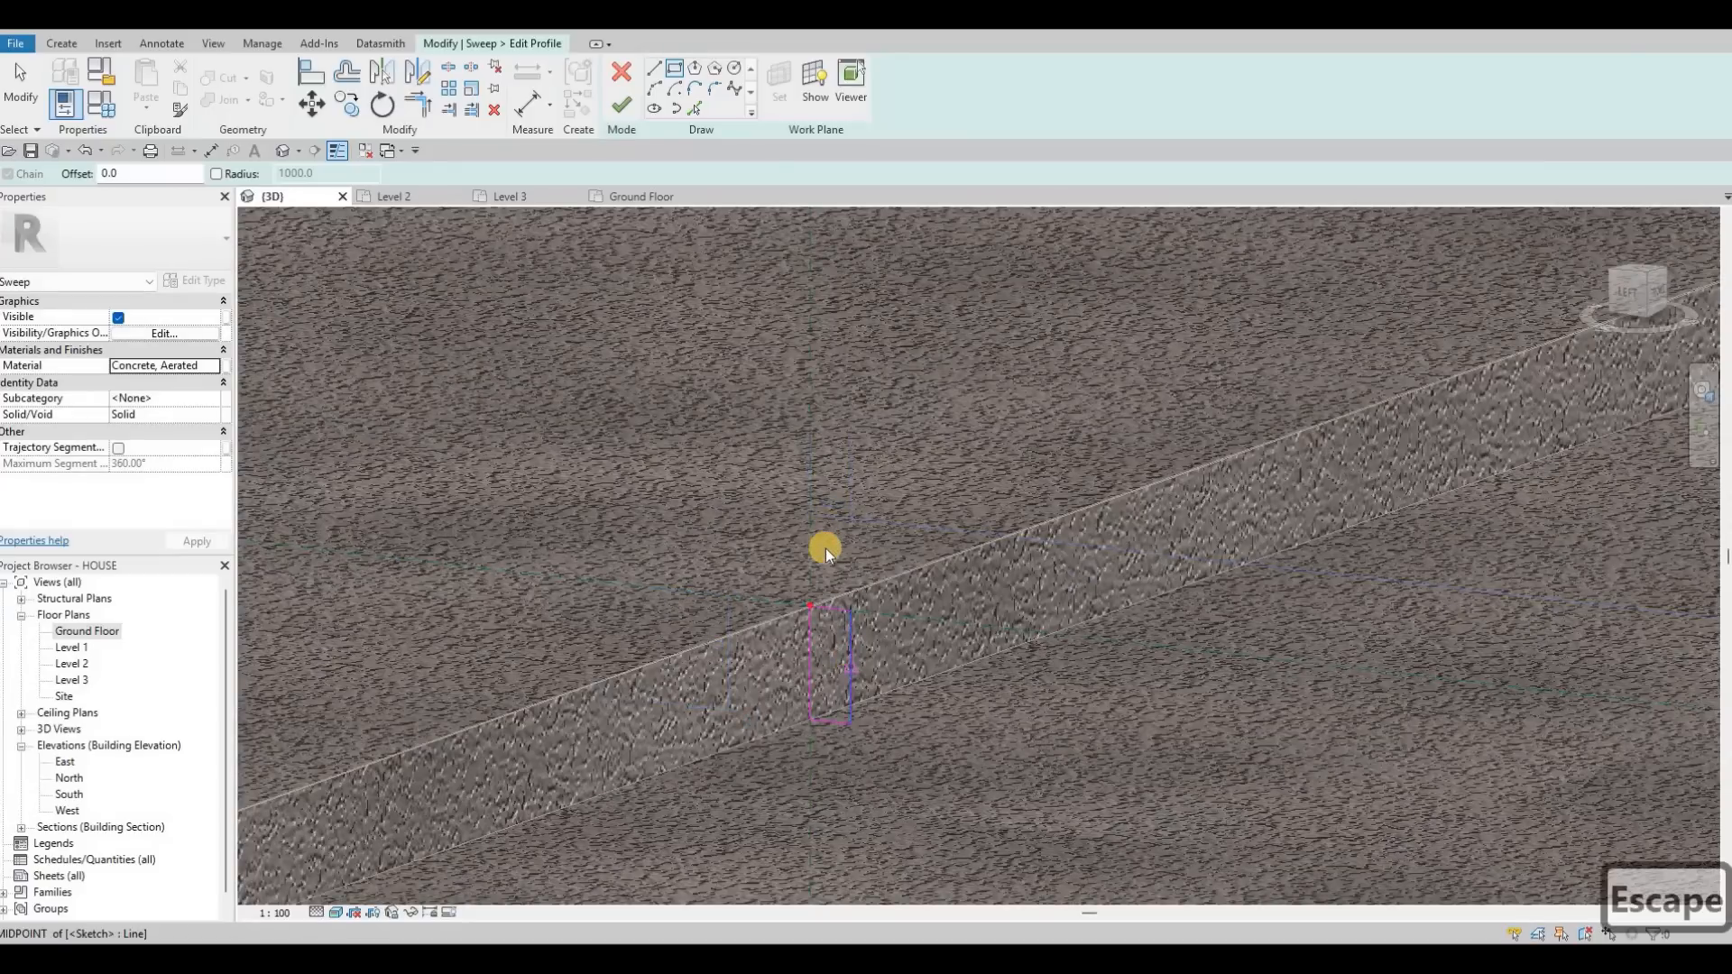
Set the width of the rectangular sweep profile to 30 mm.
{"action": "left_click", "coordinate": [831, 560]}
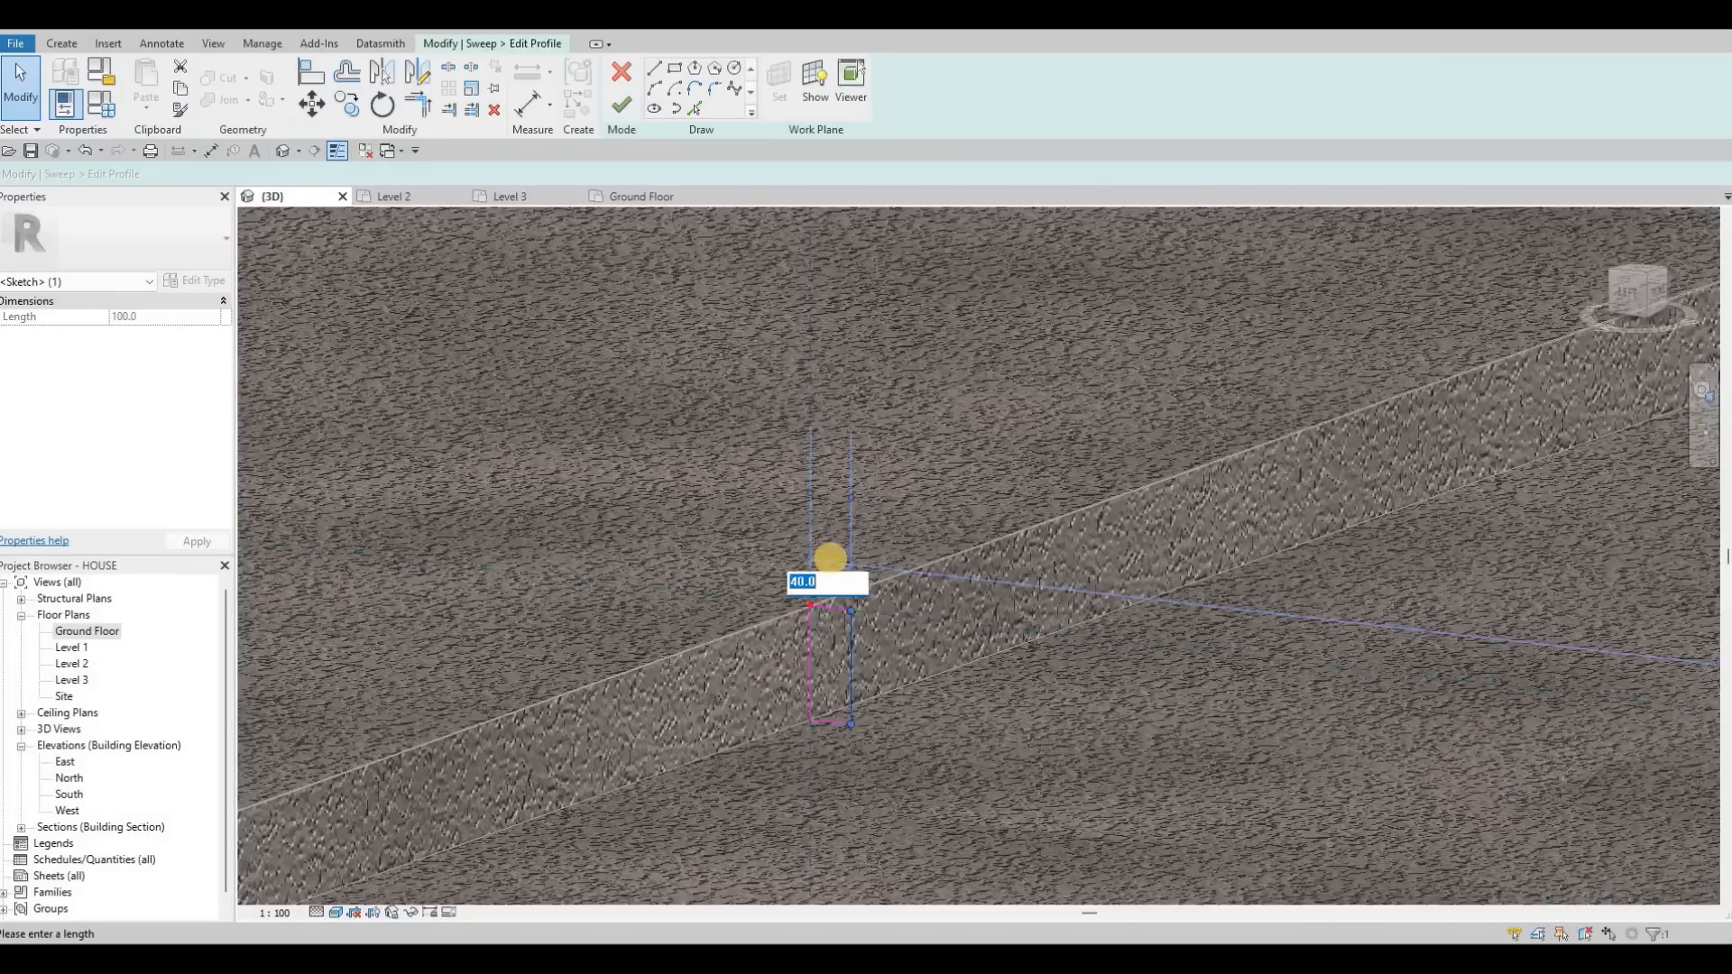
{"action": "type", "text": "0"}
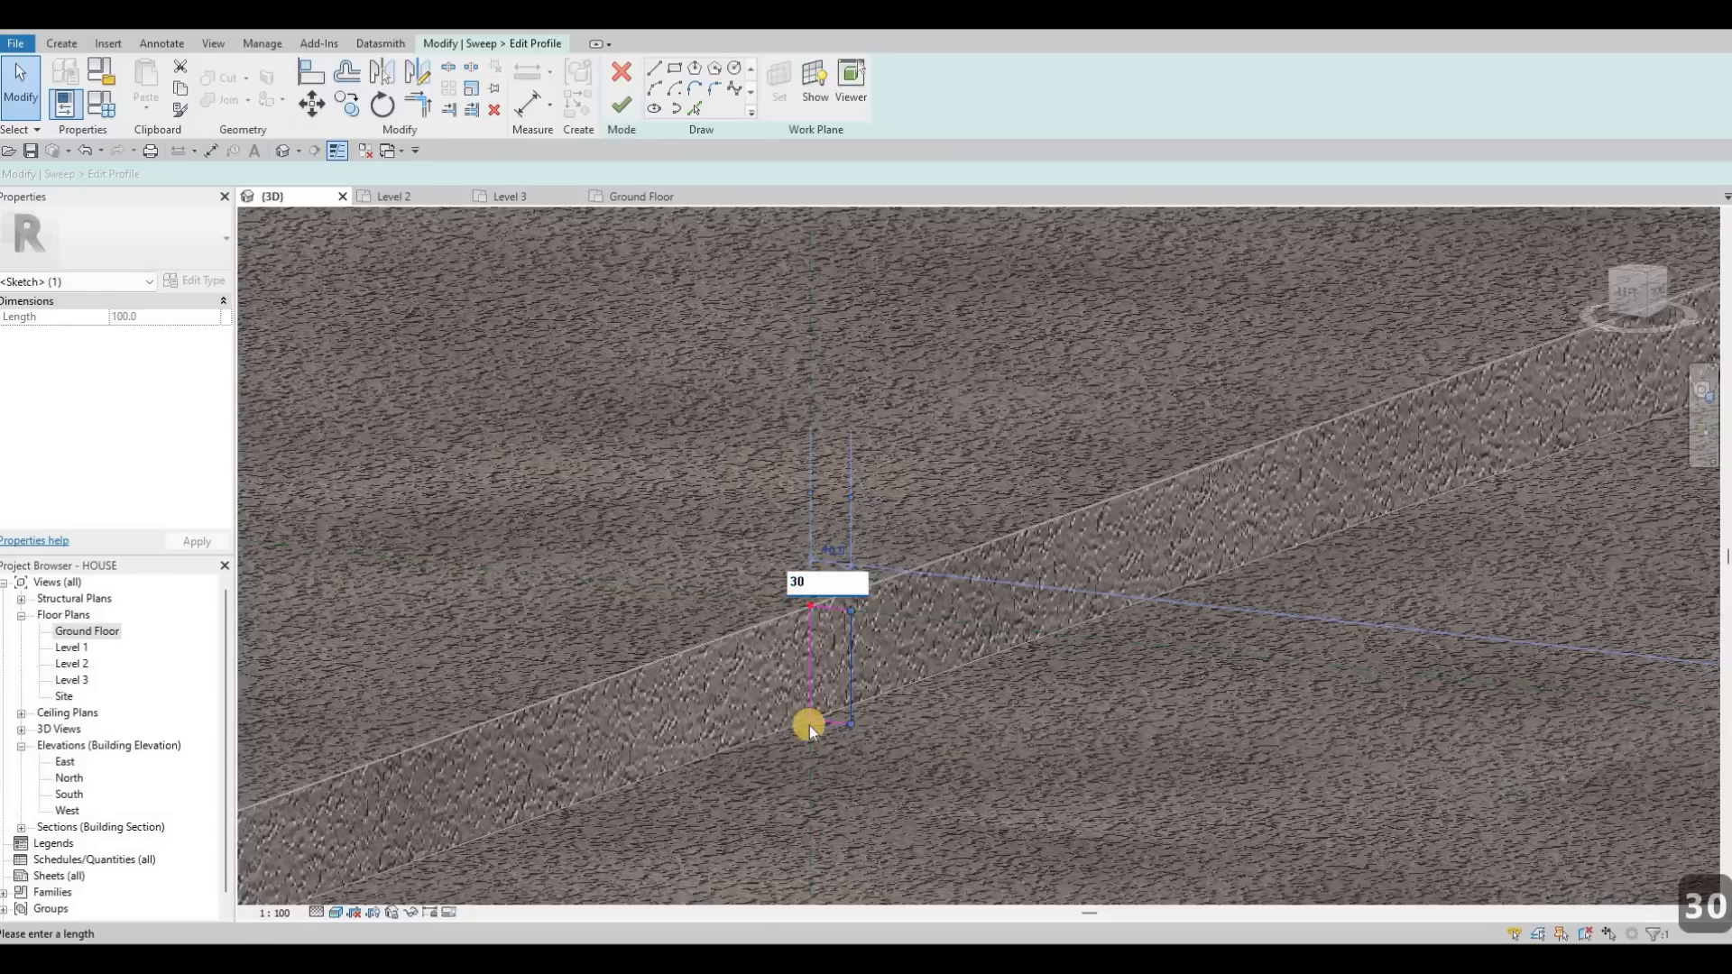
{"action": "key", "text": "Return"}
{"action": "left_click", "coordinate": [823, 613]}
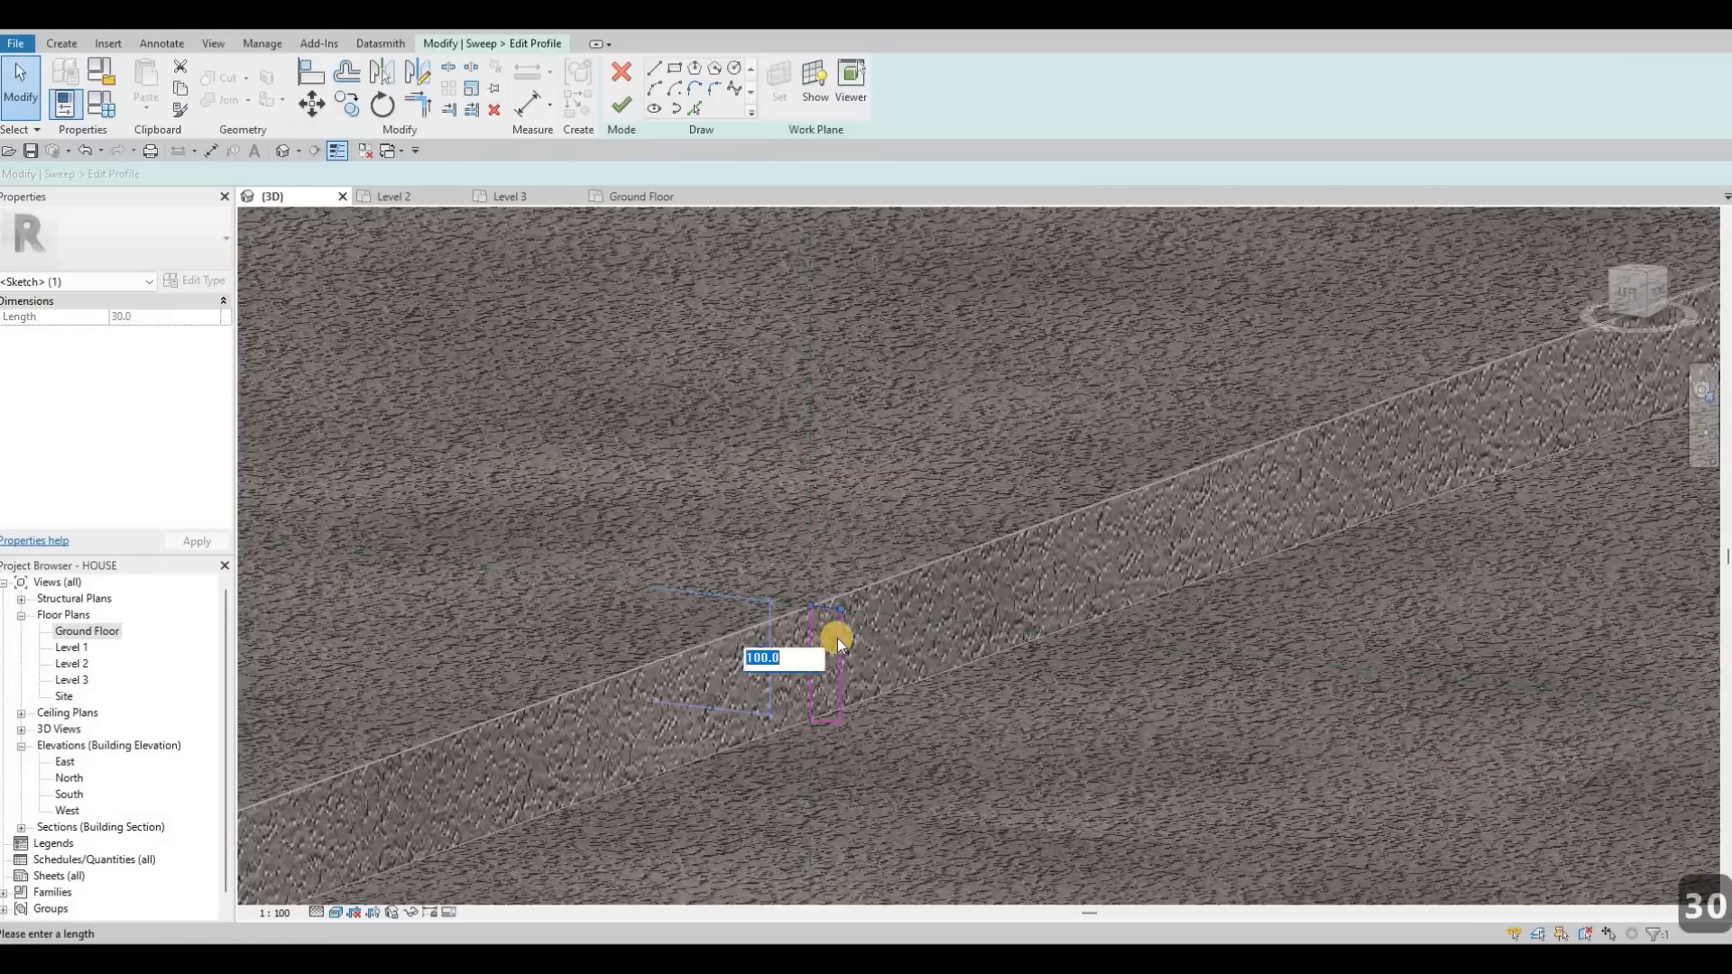
{"action": "key", "text": "Escape"}
{"action": "key", "text": "Escape"}
{"action": "left_click", "coordinate": [837, 648]}
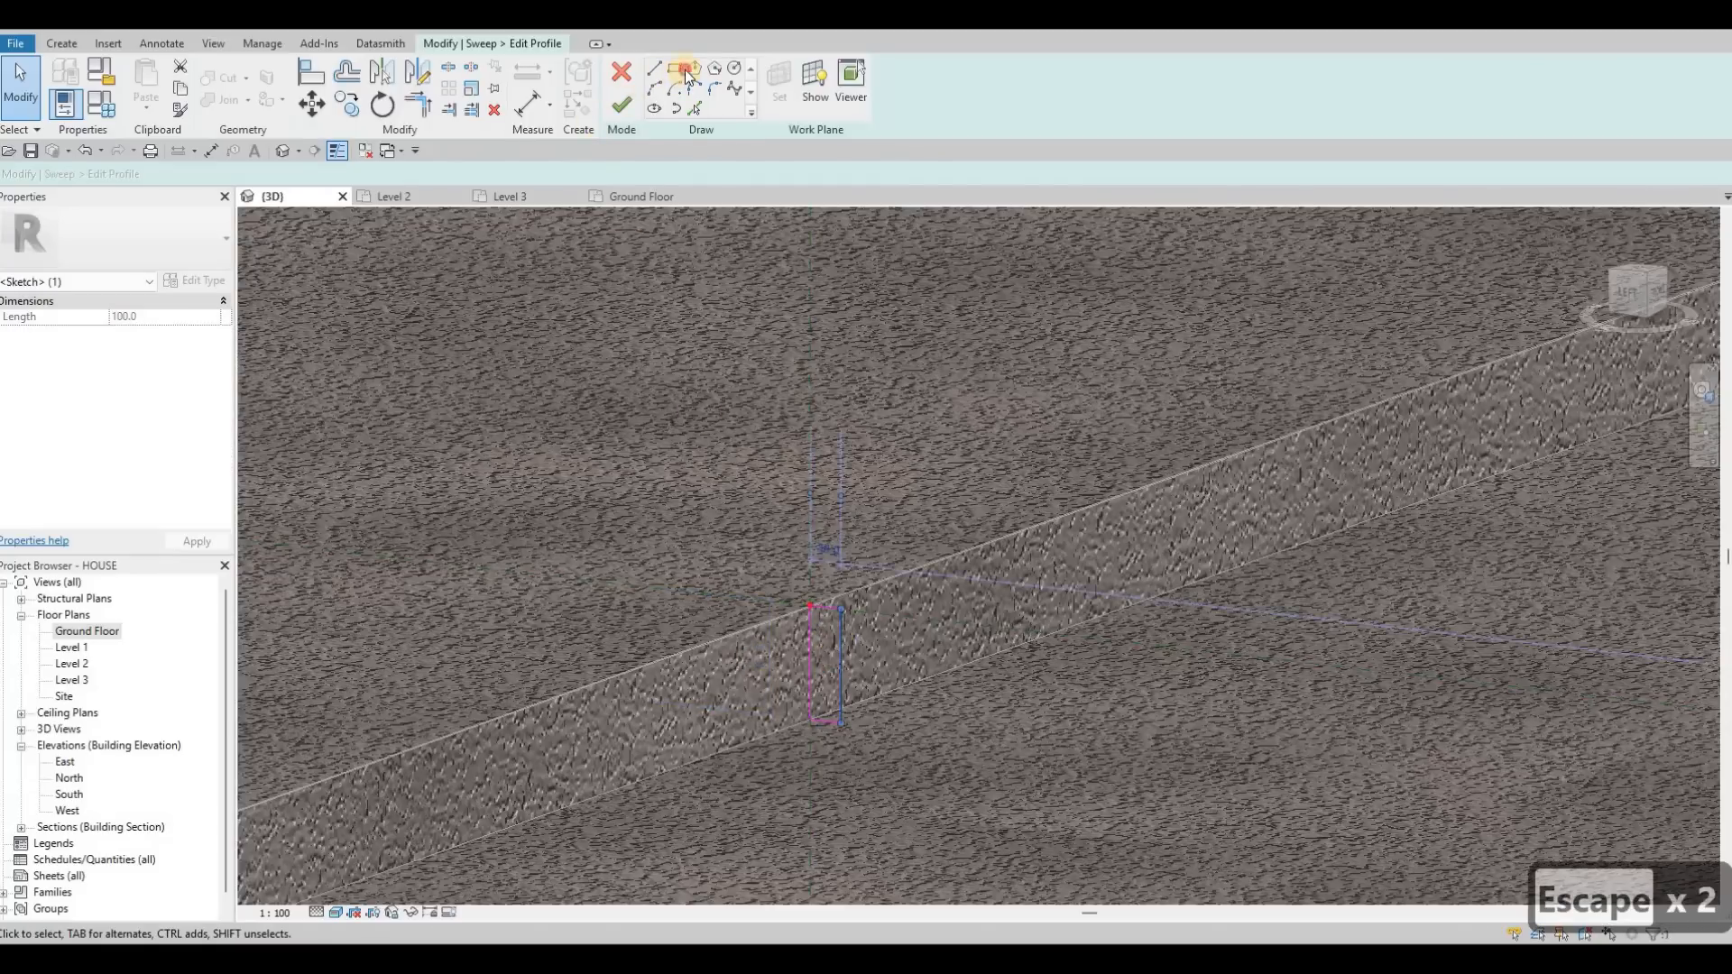
{"action": "key", "text": "Escape"}
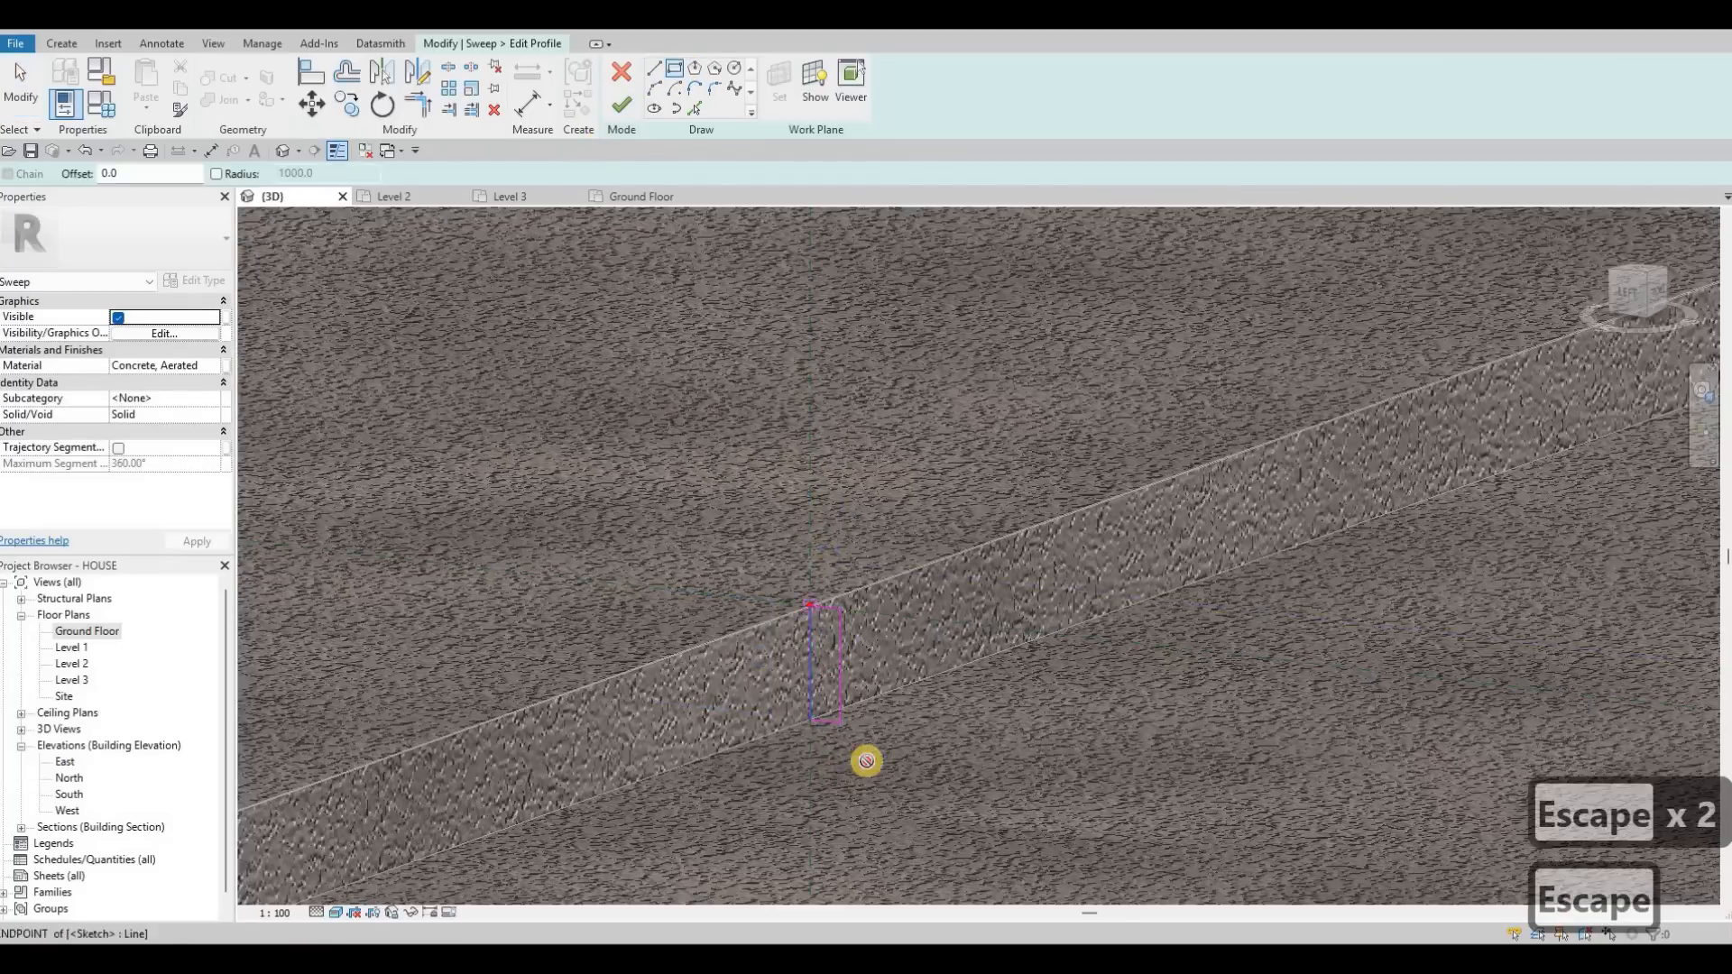
Draw a thin rectangle about 60 mm wide and 5 mm high extending outward from the sweep profile's lower outer corner.
{"action": "scroll", "coordinate": [836, 659], "scroll_direction": "up", "scroll_amount": 3}
{"action": "left_click", "coordinate": [845, 771]}
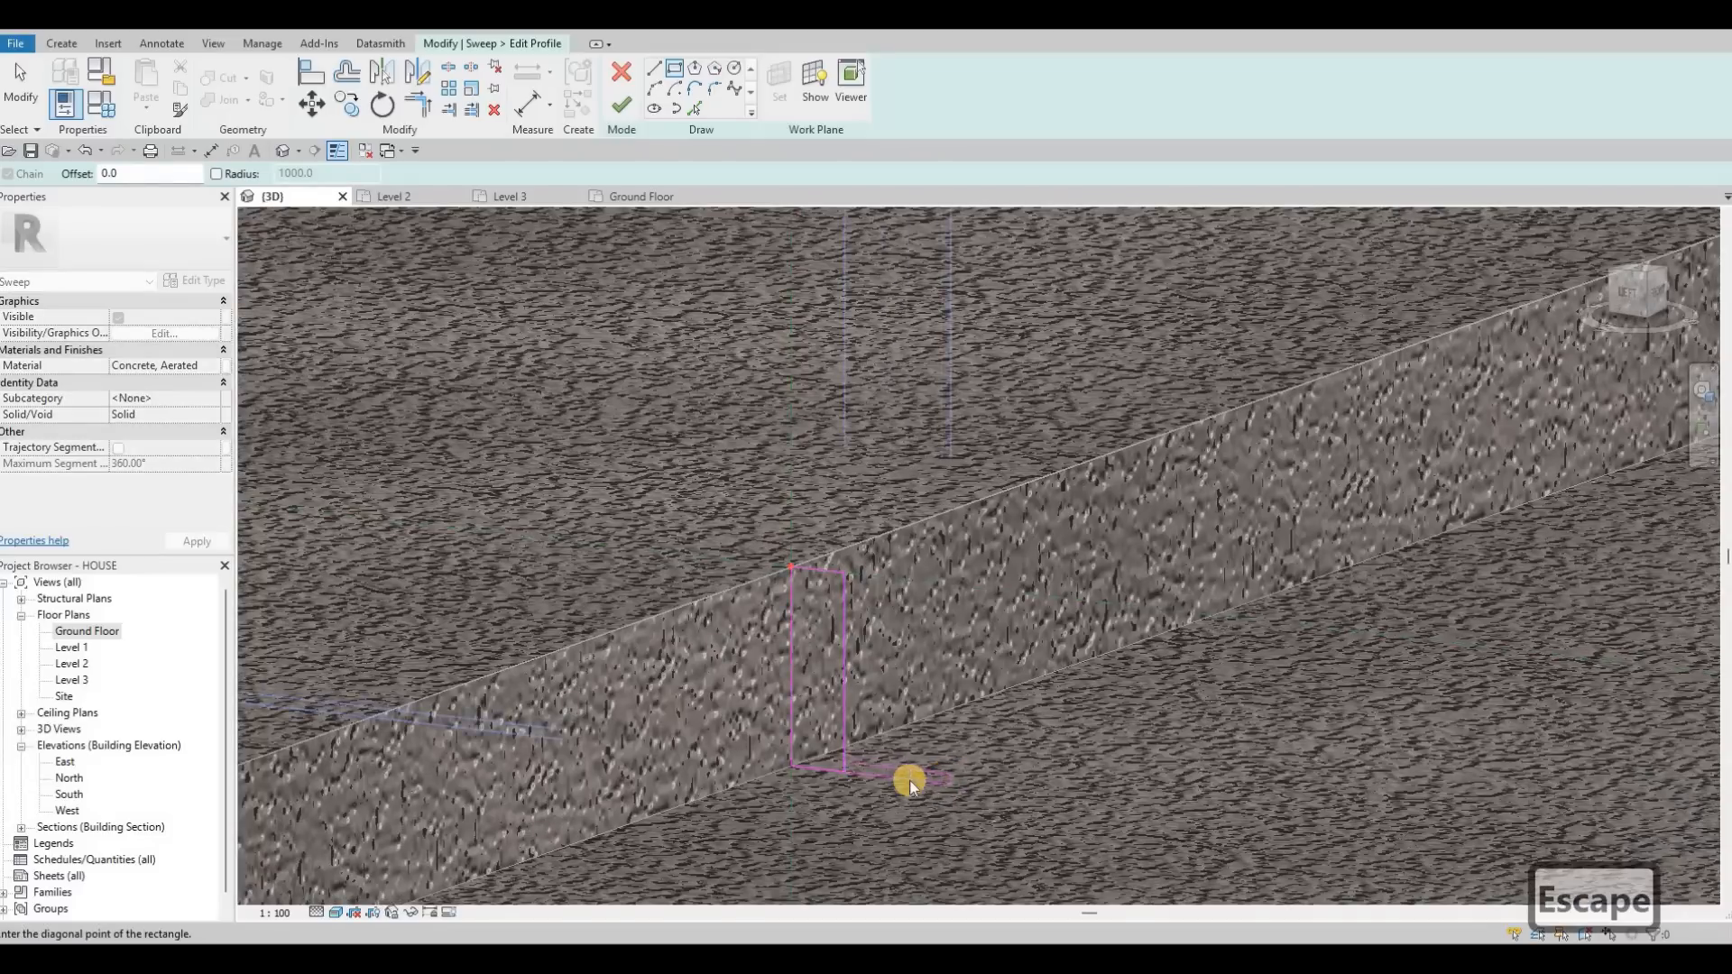
{"action": "left_click", "coordinate": [901, 749]}
{"action": "scroll", "coordinate": [902, 749], "scroll_direction": "up", "scroll_amount": 4}
{"action": "key", "text": "Escape"}
{"action": "left_click", "coordinate": [1013, 773]}
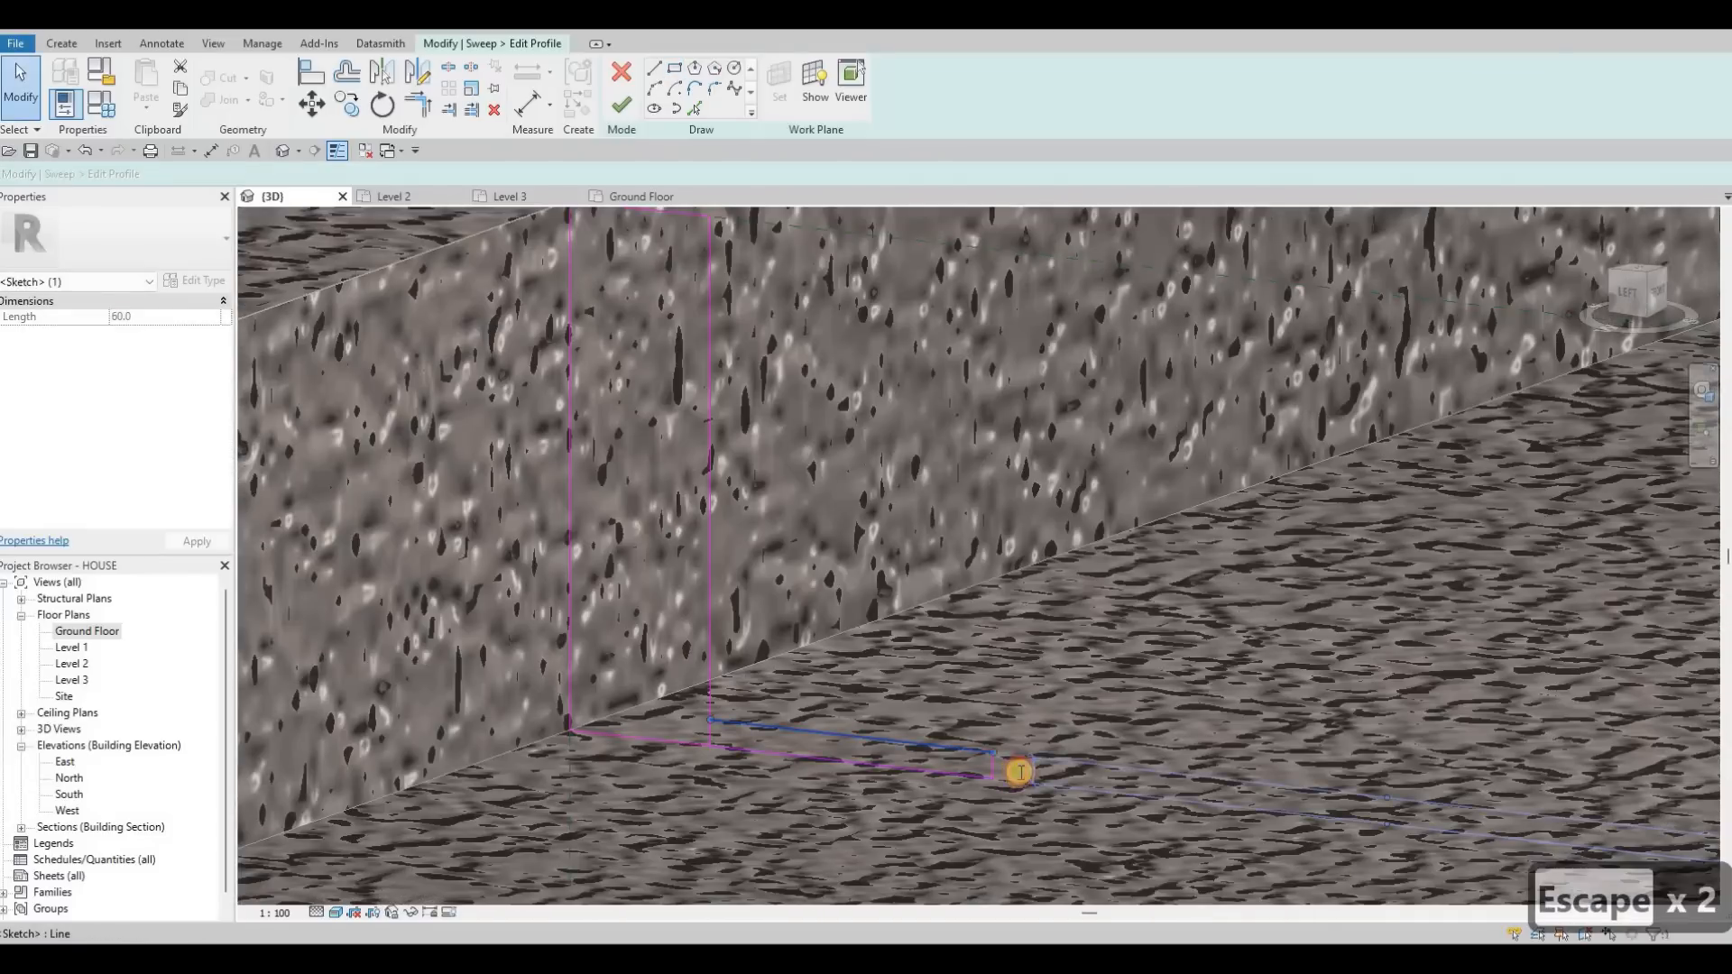
{"action": "key", "text": "Escape"}
{"action": "key", "text": "Escape"}
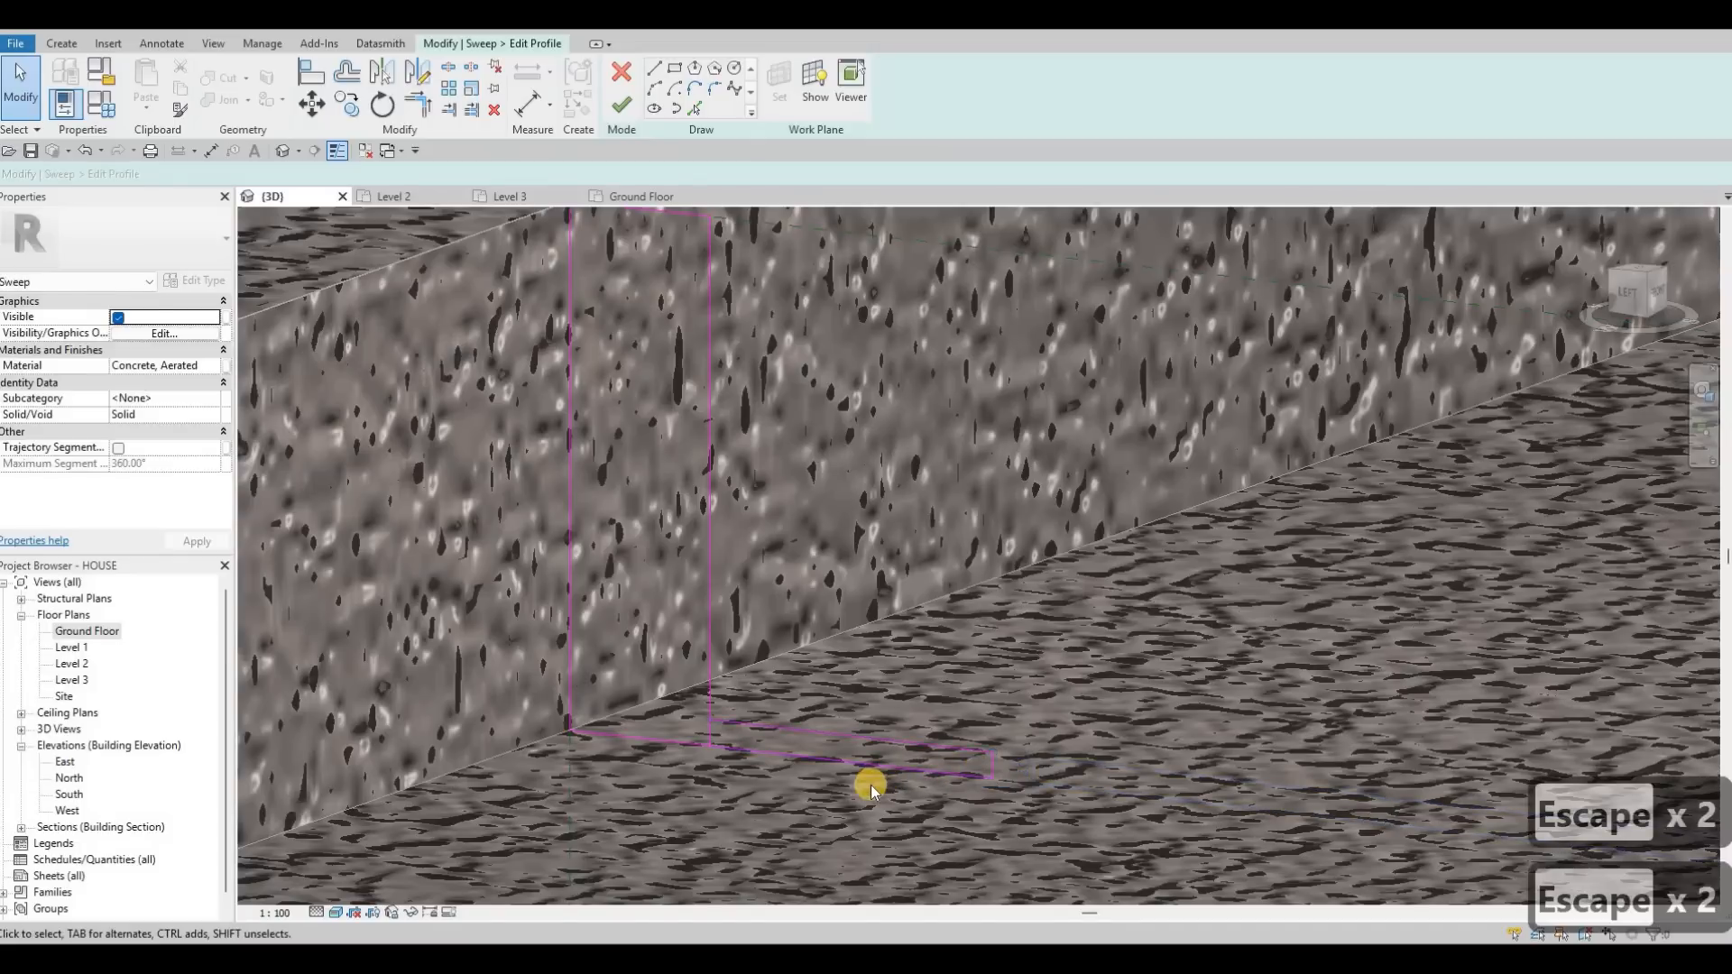
Set the width of the thin foot rectangle to 50 mm.
{"action": "left_click", "coordinate": [829, 785]}
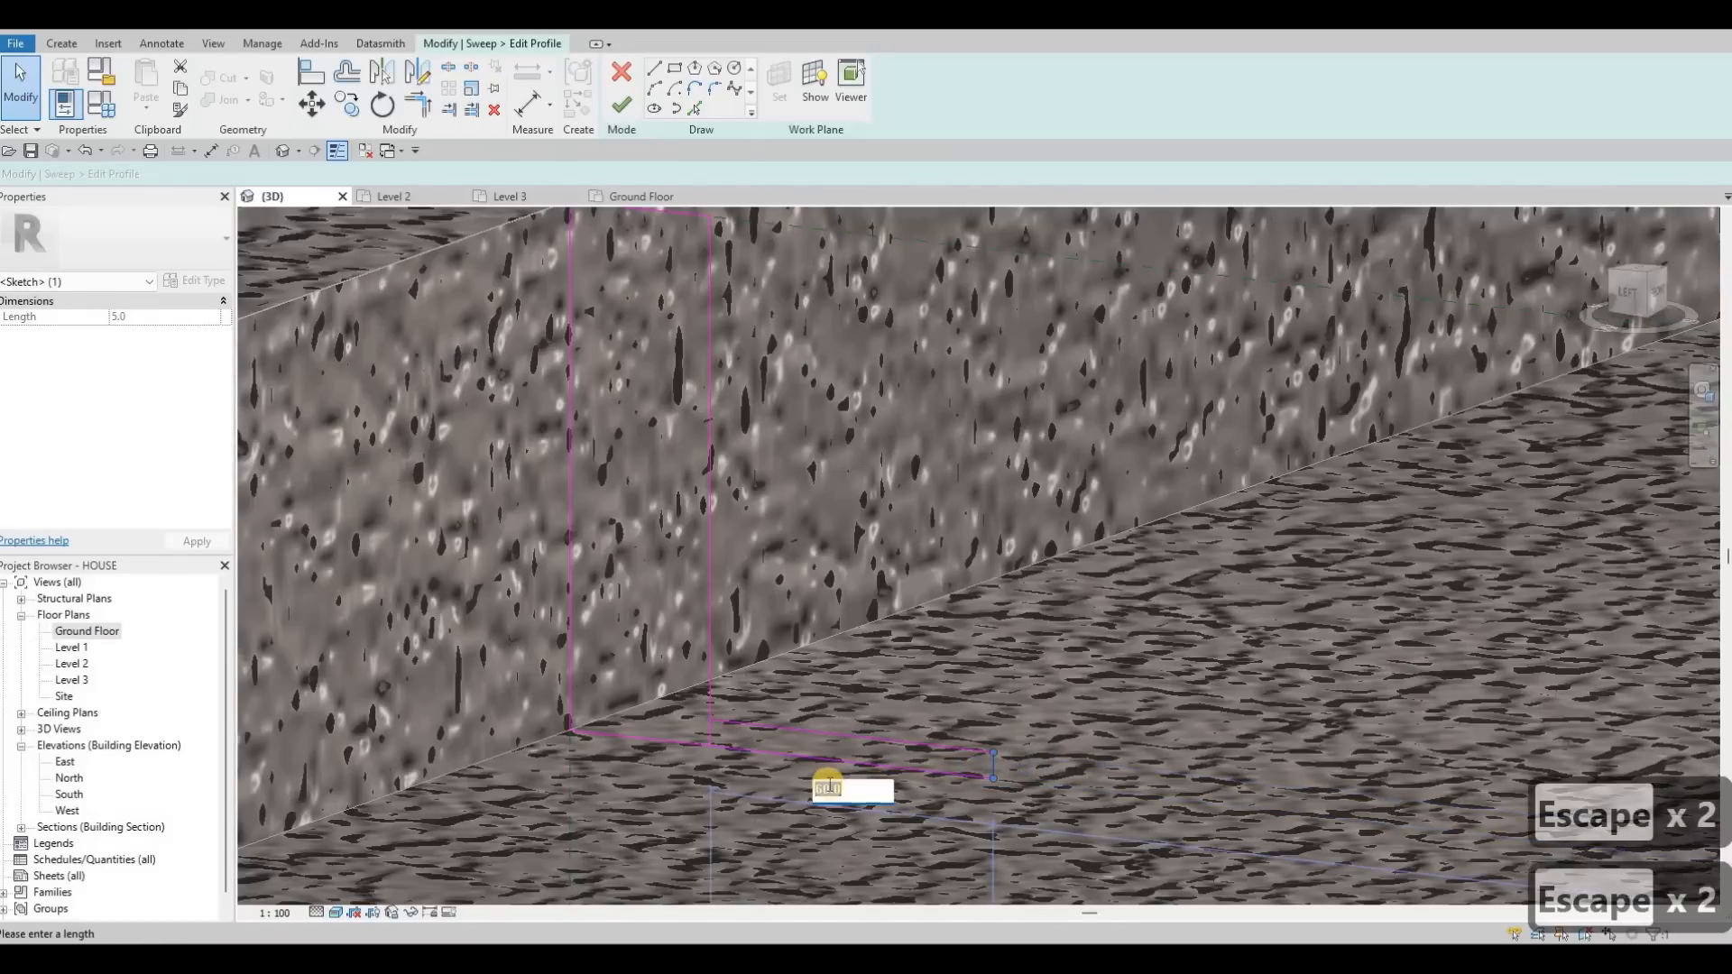
{"action": "type", "text": "50"}
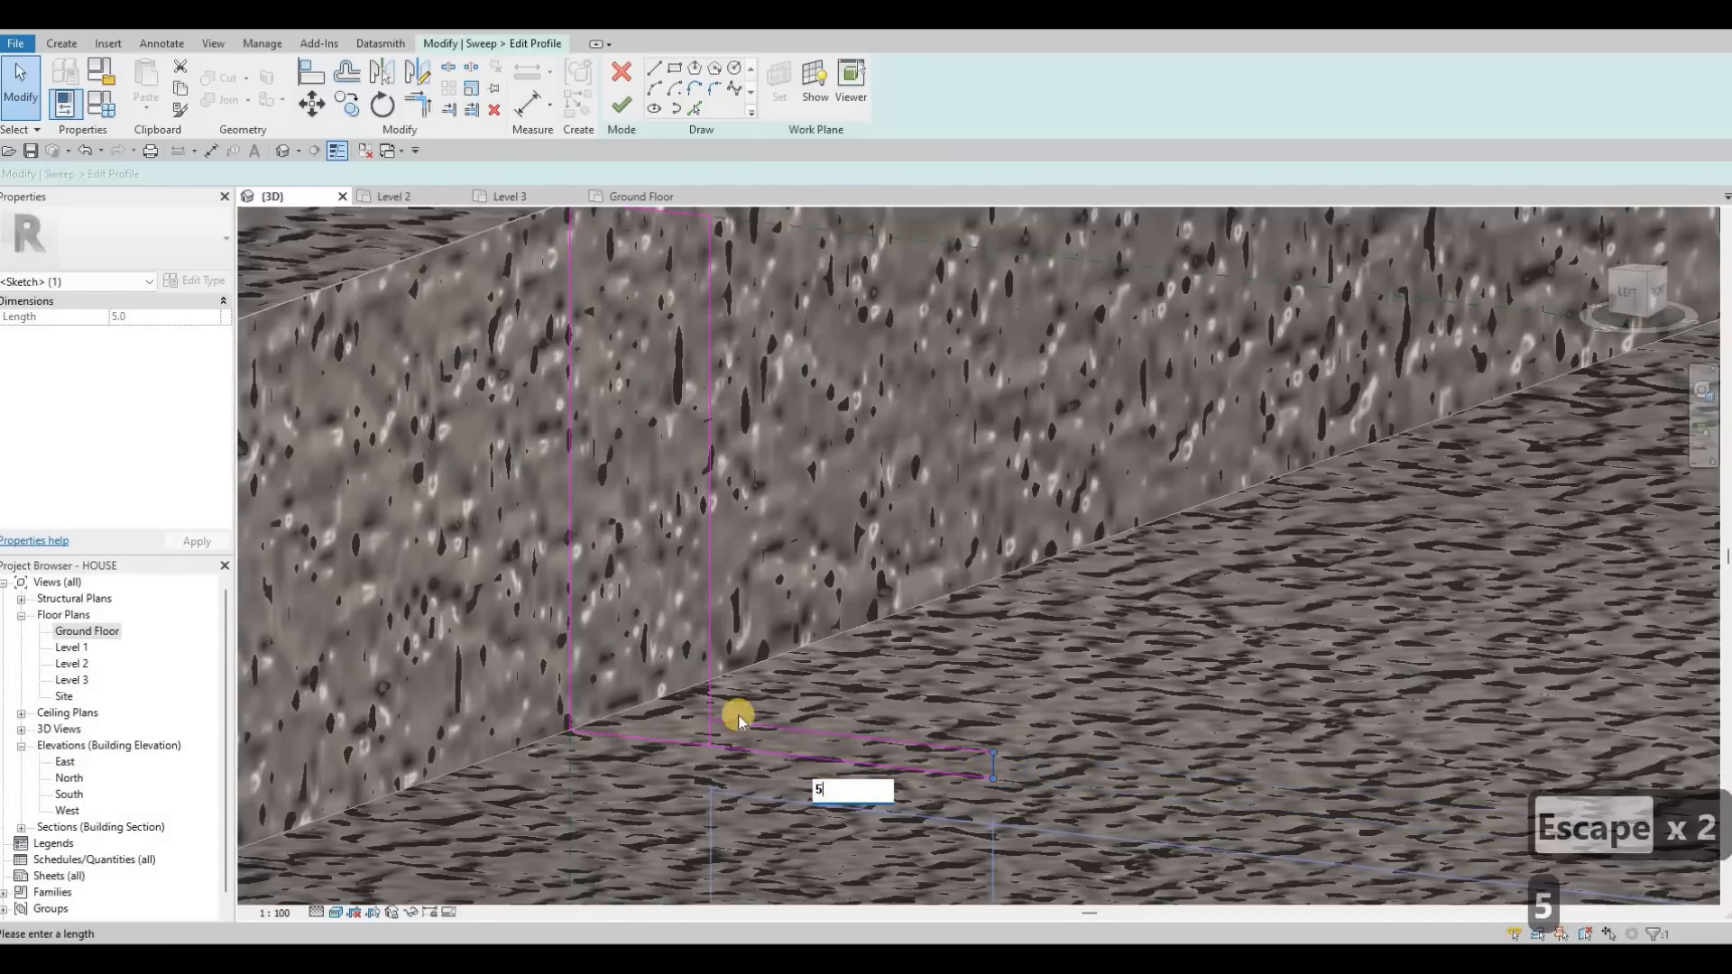
{"action": "key", "text": "Return"}
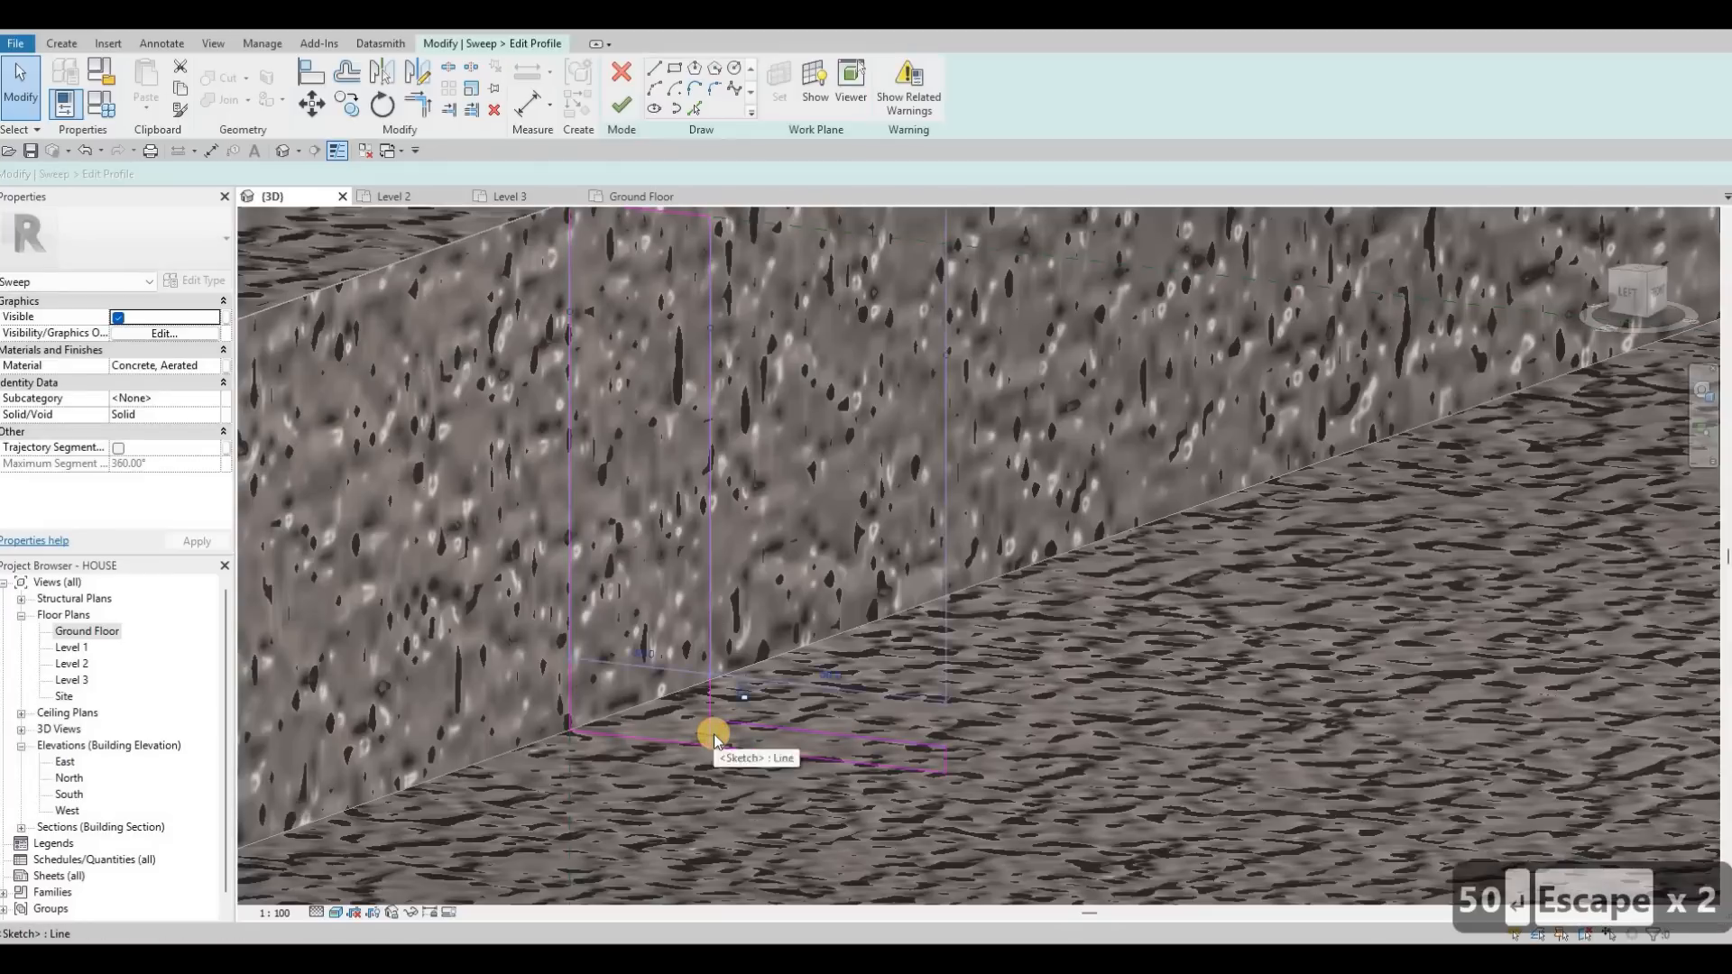
Remove the redundant segment between the foot and the upright, and trim the foot's upper line to the upright's outer line.
{"action": "key", "text": "Delete"}
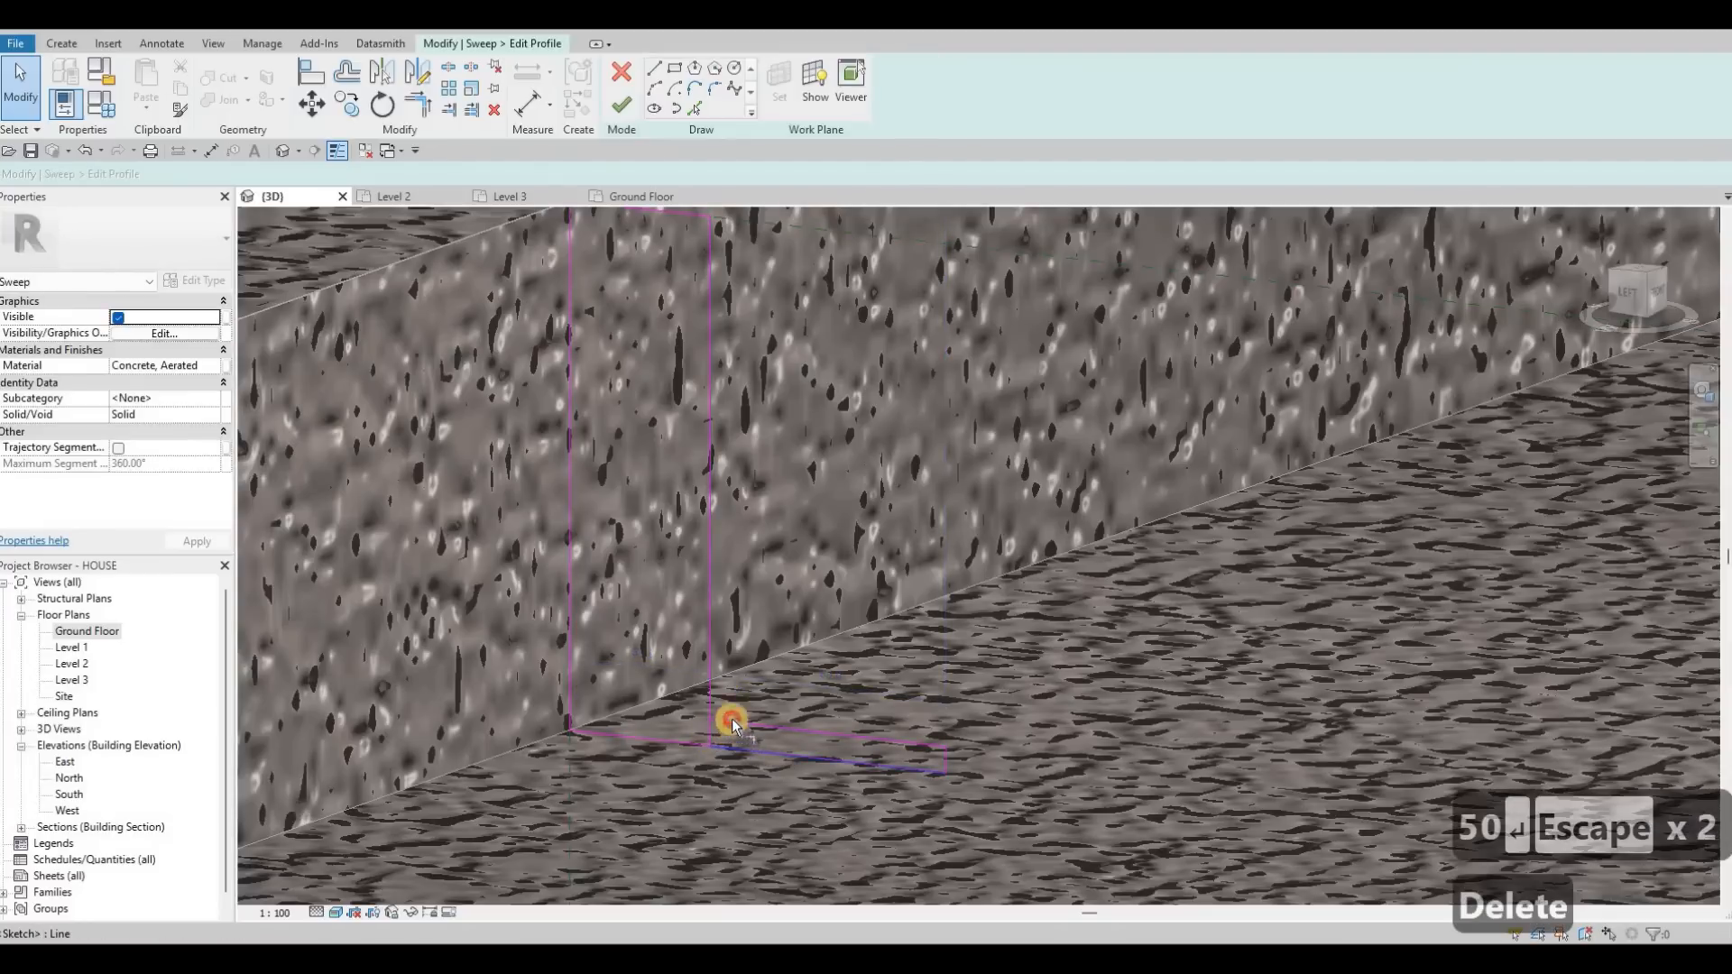
{"action": "key", "text": "t"}
{"action": "key", "text": "r"}
{"action": "left_click", "coordinate": [731, 721]}
{"action": "left_click", "coordinate": [710, 506]}
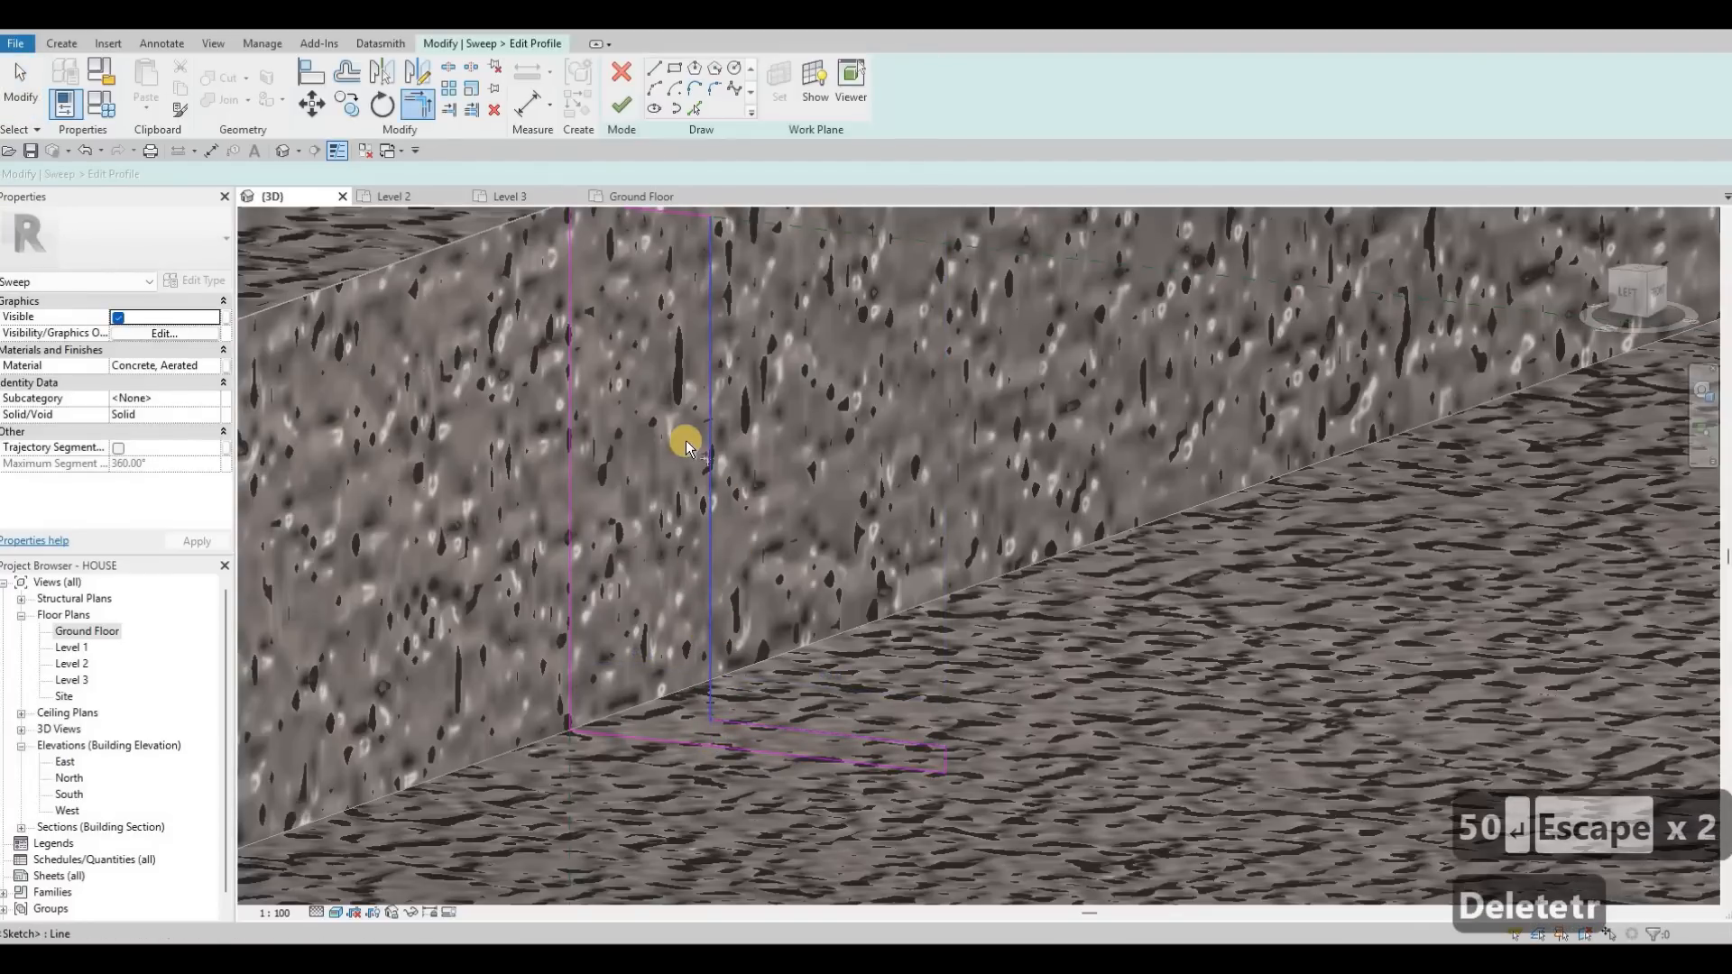
{"action": "scroll", "coordinate": [686, 444], "scroll_direction": "down", "scroll_amount": 2}
{"action": "middle_click_drag", "start_coordinate": [657, 366], "coordinate": [684, 489]}
{"action": "scroll", "coordinate": [704, 427], "scroll_direction": "up", "scroll_amount": 2}
{"action": "key", "text": "Escape"}
Draw a small flat rectangle on the profile's upper edge, straddling the path point.
{"action": "scroll", "coordinate": [590, 312], "scroll_direction": "up", "scroll_amount": 1}
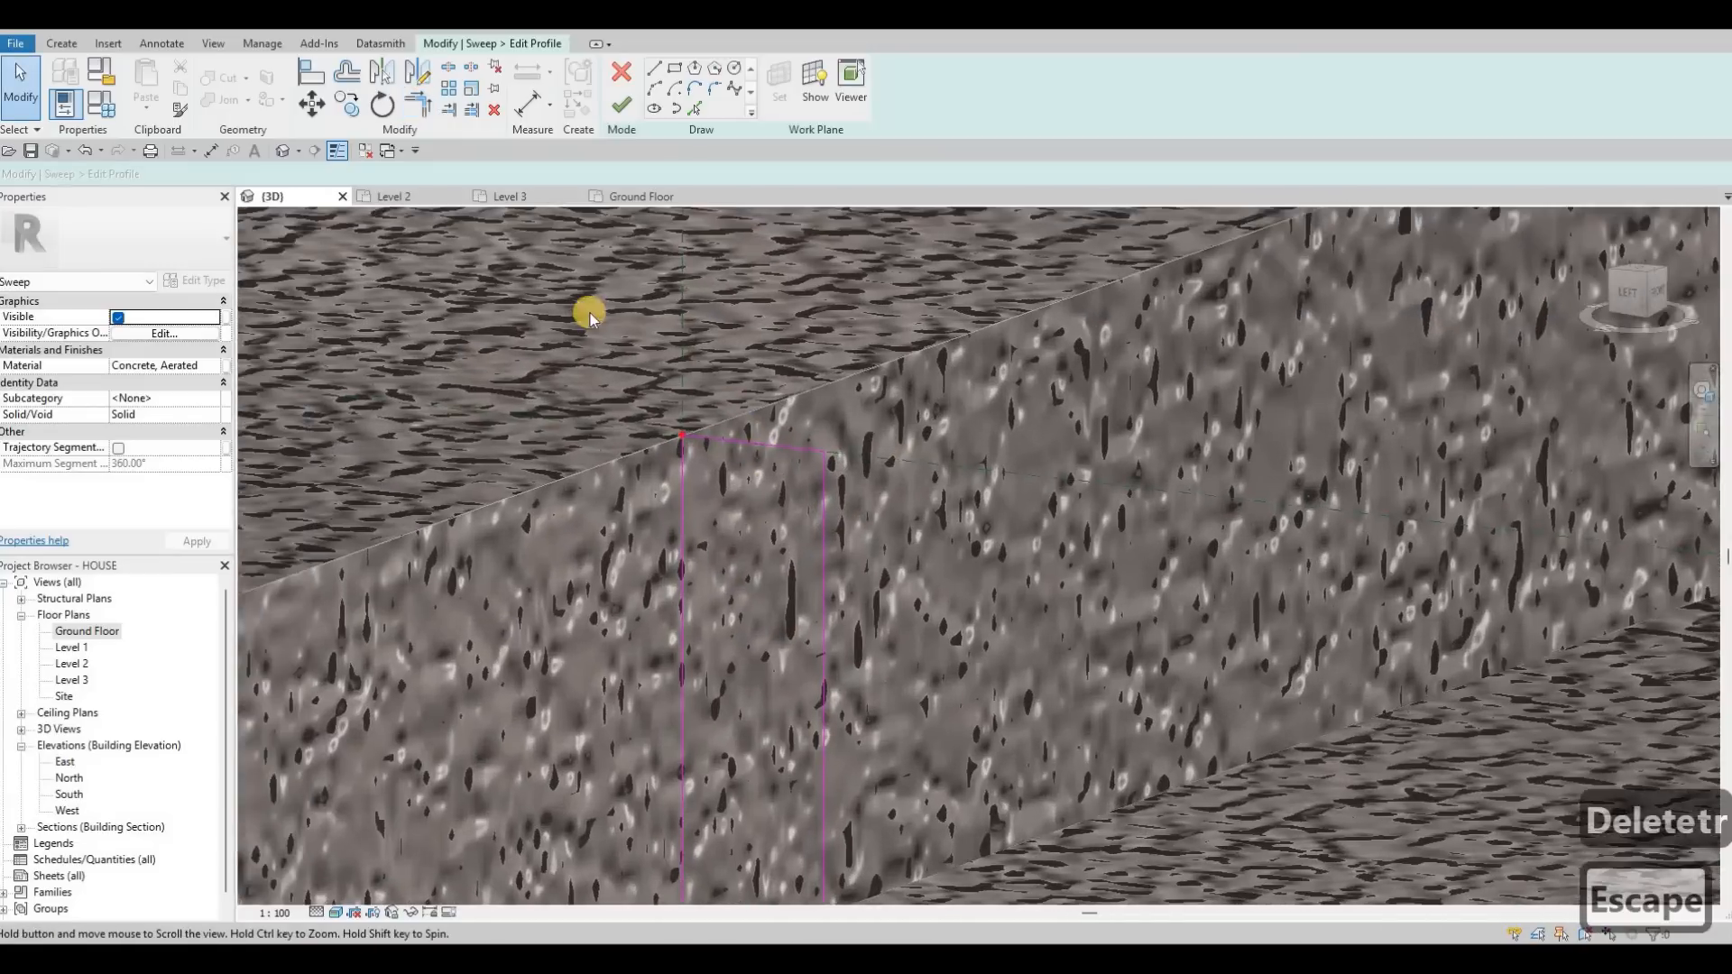
{"action": "middle_click_drag", "start_coordinate": [590, 312], "coordinate": [734, 328]}
{"action": "scroll", "coordinate": [735, 331], "scroll_direction": "down", "scroll_amount": 2}
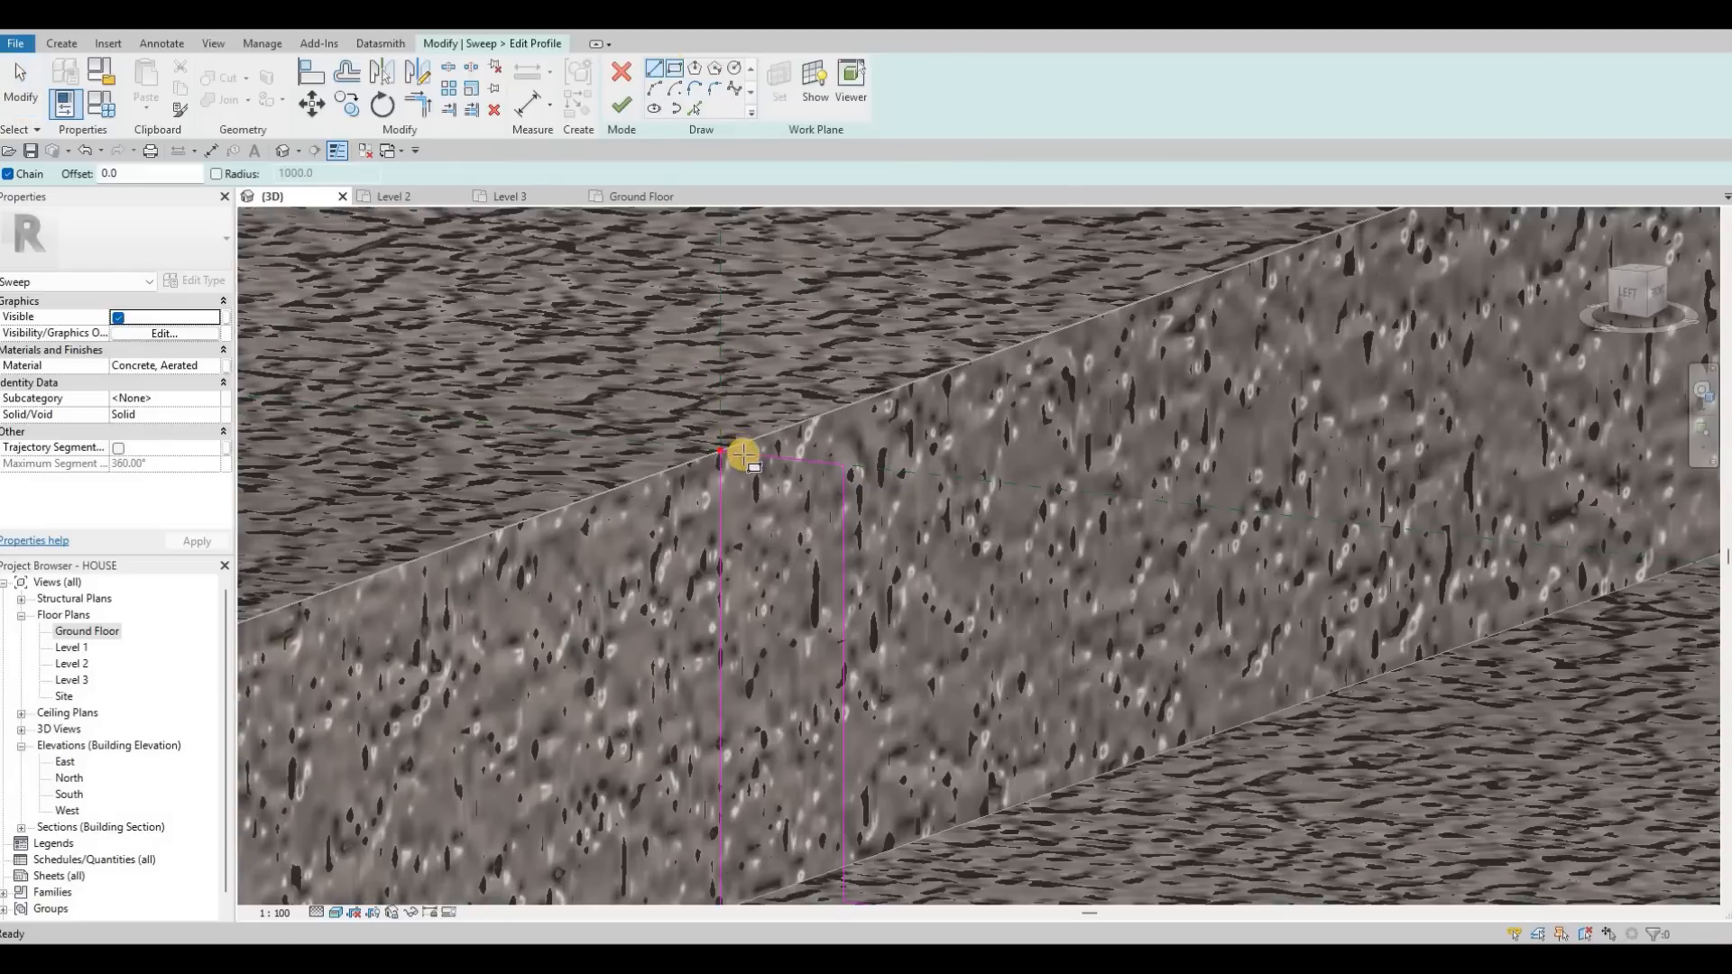
{"action": "left_click", "coordinate": [681, 427]}
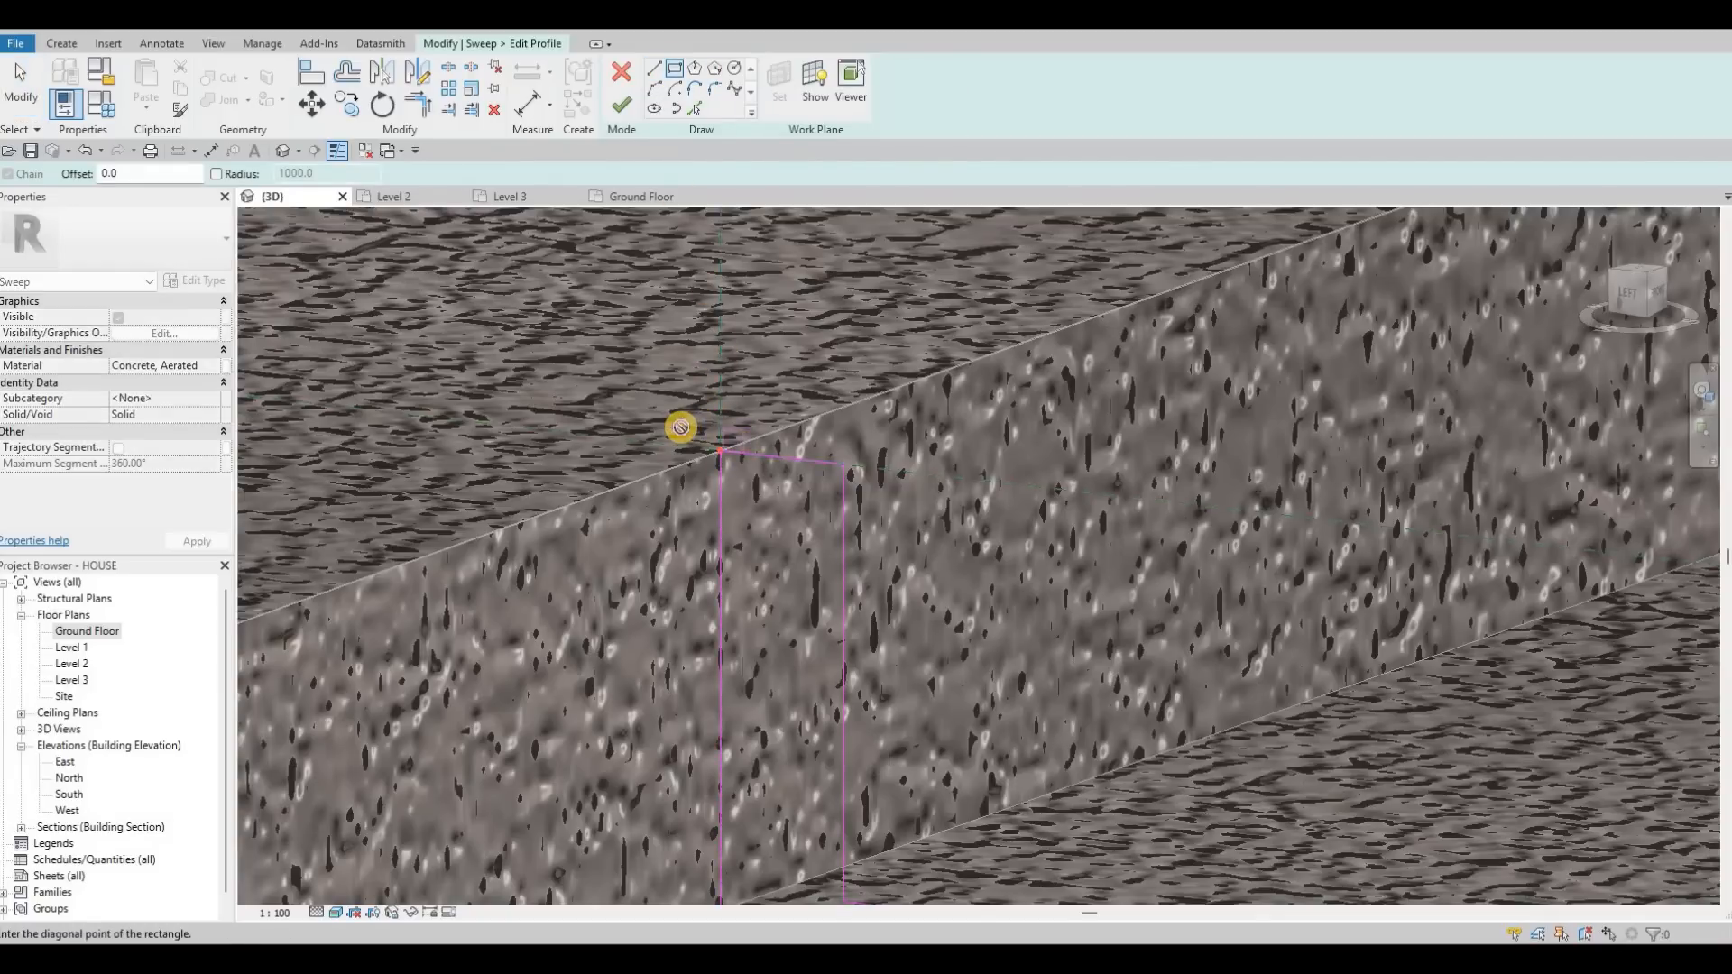
{"action": "left_click", "coordinate": [745, 436]}
{"action": "key", "text": "Escape"}
{"action": "key", "text": "Escape"}
{"action": "scroll", "coordinate": [839, 388], "scroll_direction": "up", "scroll_amount": 2}
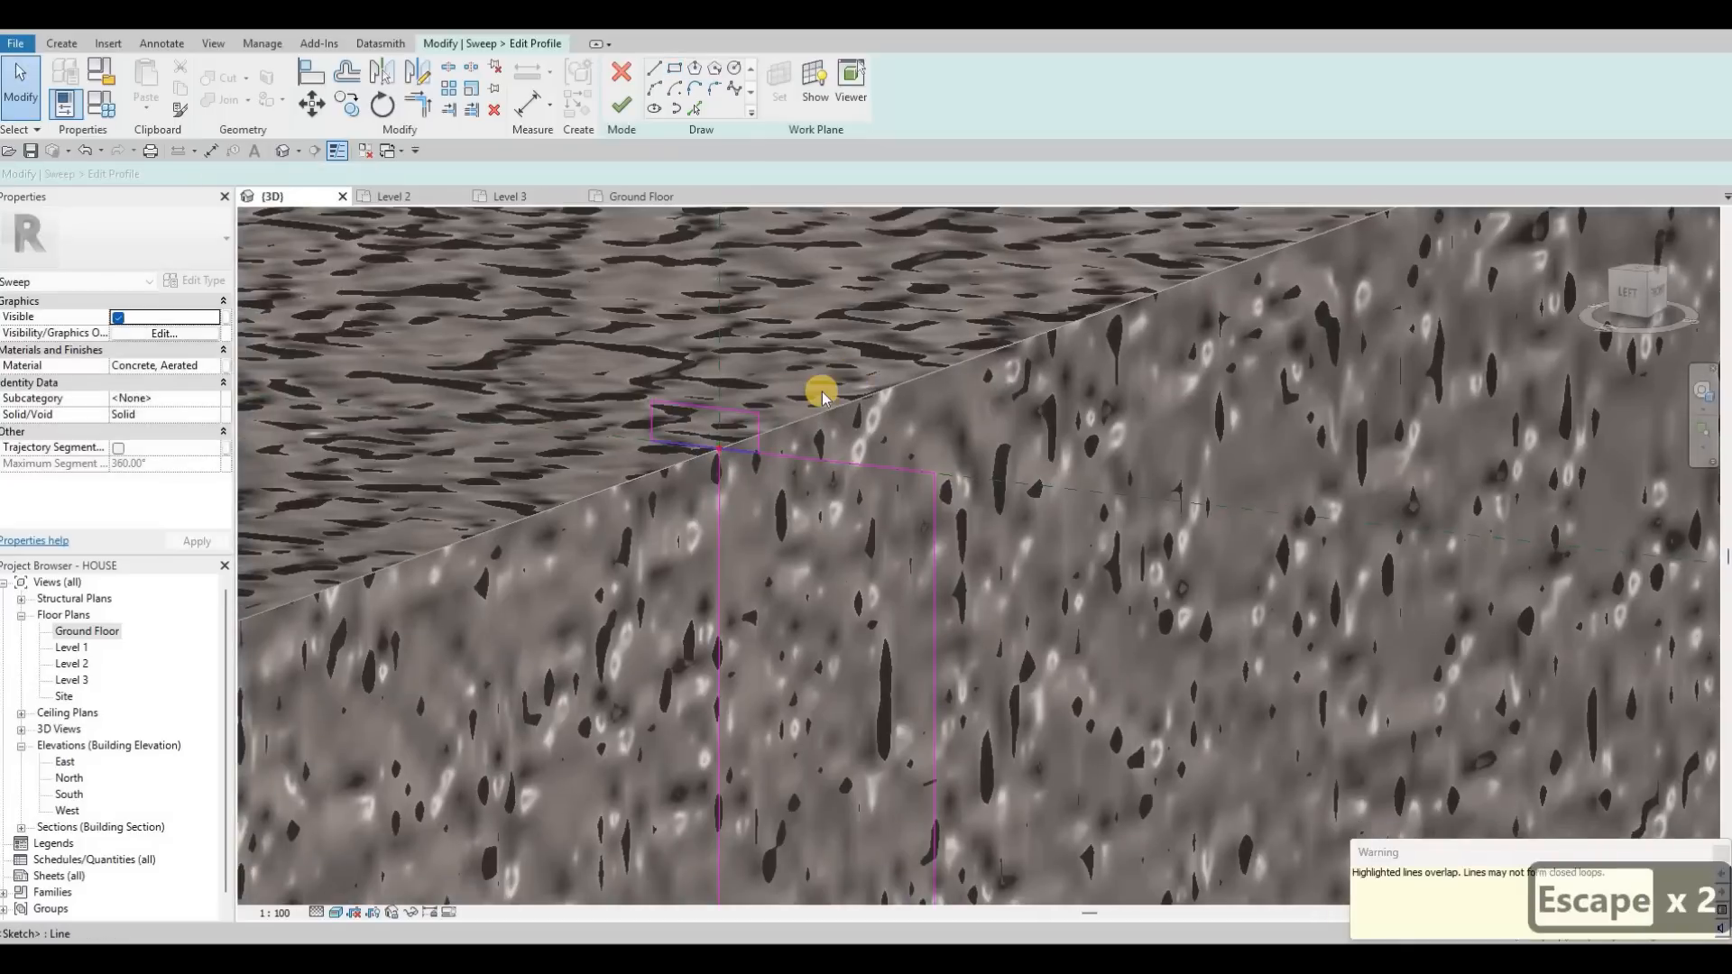
{"action": "scroll", "coordinate": [822, 398], "scroll_direction": "up", "scroll_amount": 2}
{"action": "key", "text": "Escape"}
{"action": "key", "text": "Escape"}
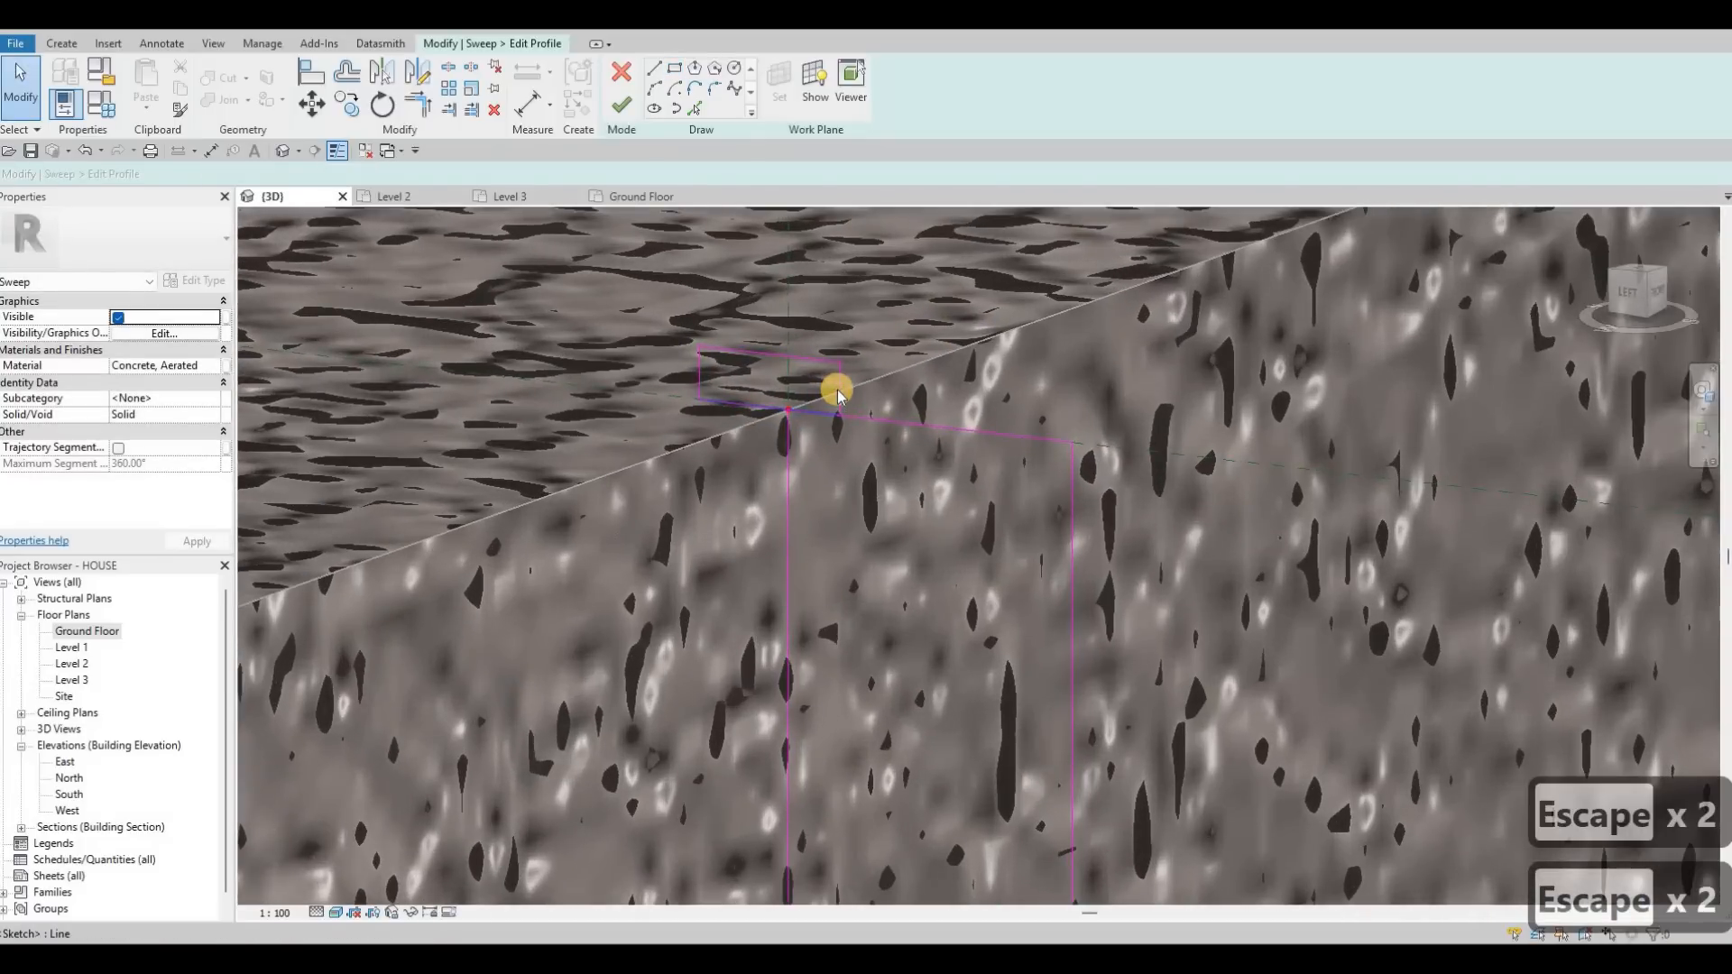
{"action": "left_click", "coordinate": [819, 390]}
{"action": "key", "text": "Escape"}
{"action": "key", "text": "Escape"}
{"action": "key", "text": "Escape"}
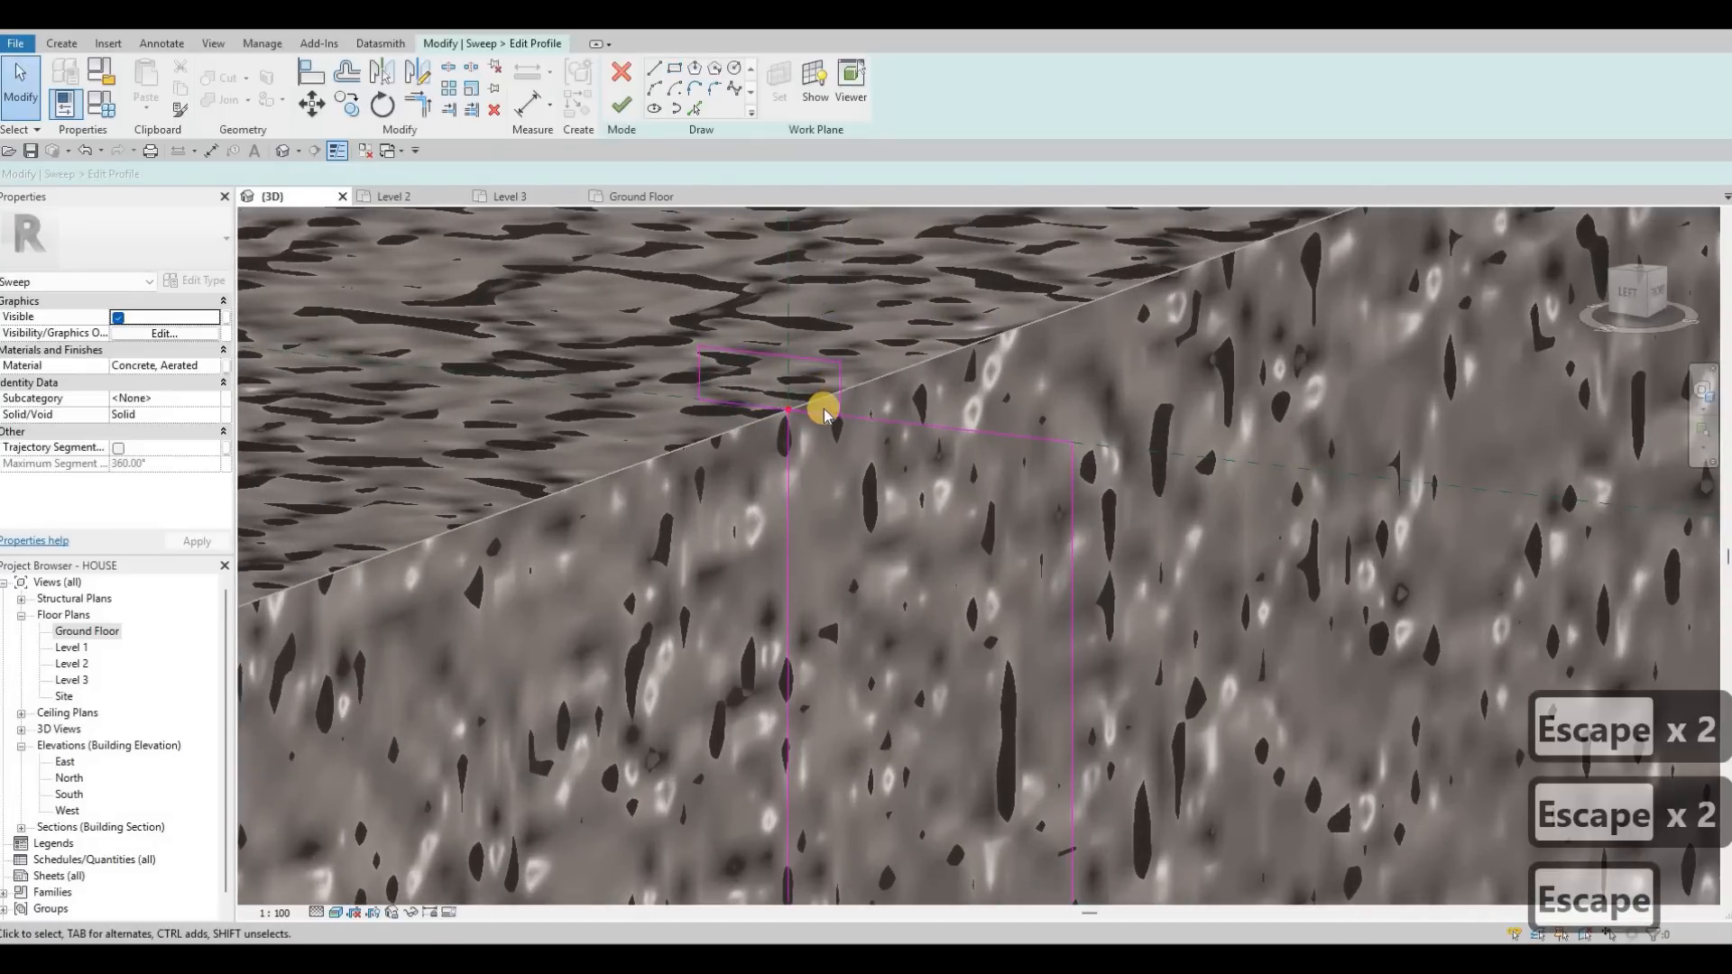
{"action": "key", "text": "Escape"}
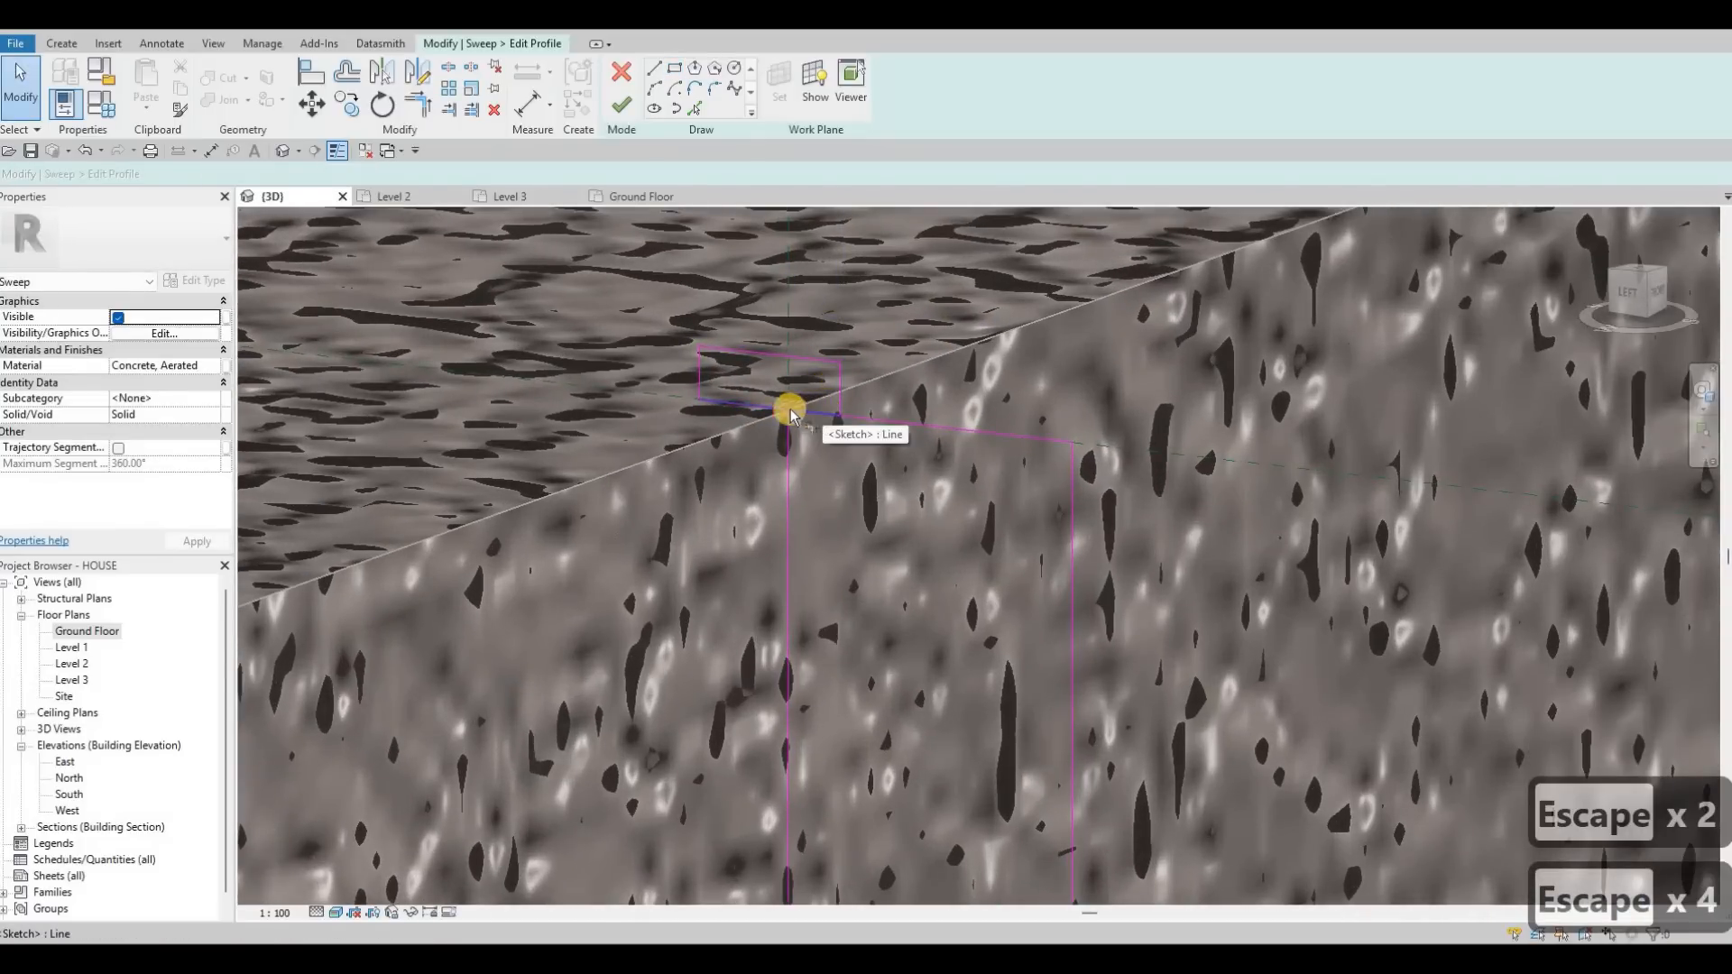
Trim the small rectangle's lower line to the upright's inner line, and its outer side to the upright's upper edge.
{"action": "key", "text": "Escape"}
{"action": "key", "text": "t"}
{"action": "key", "text": "r"}
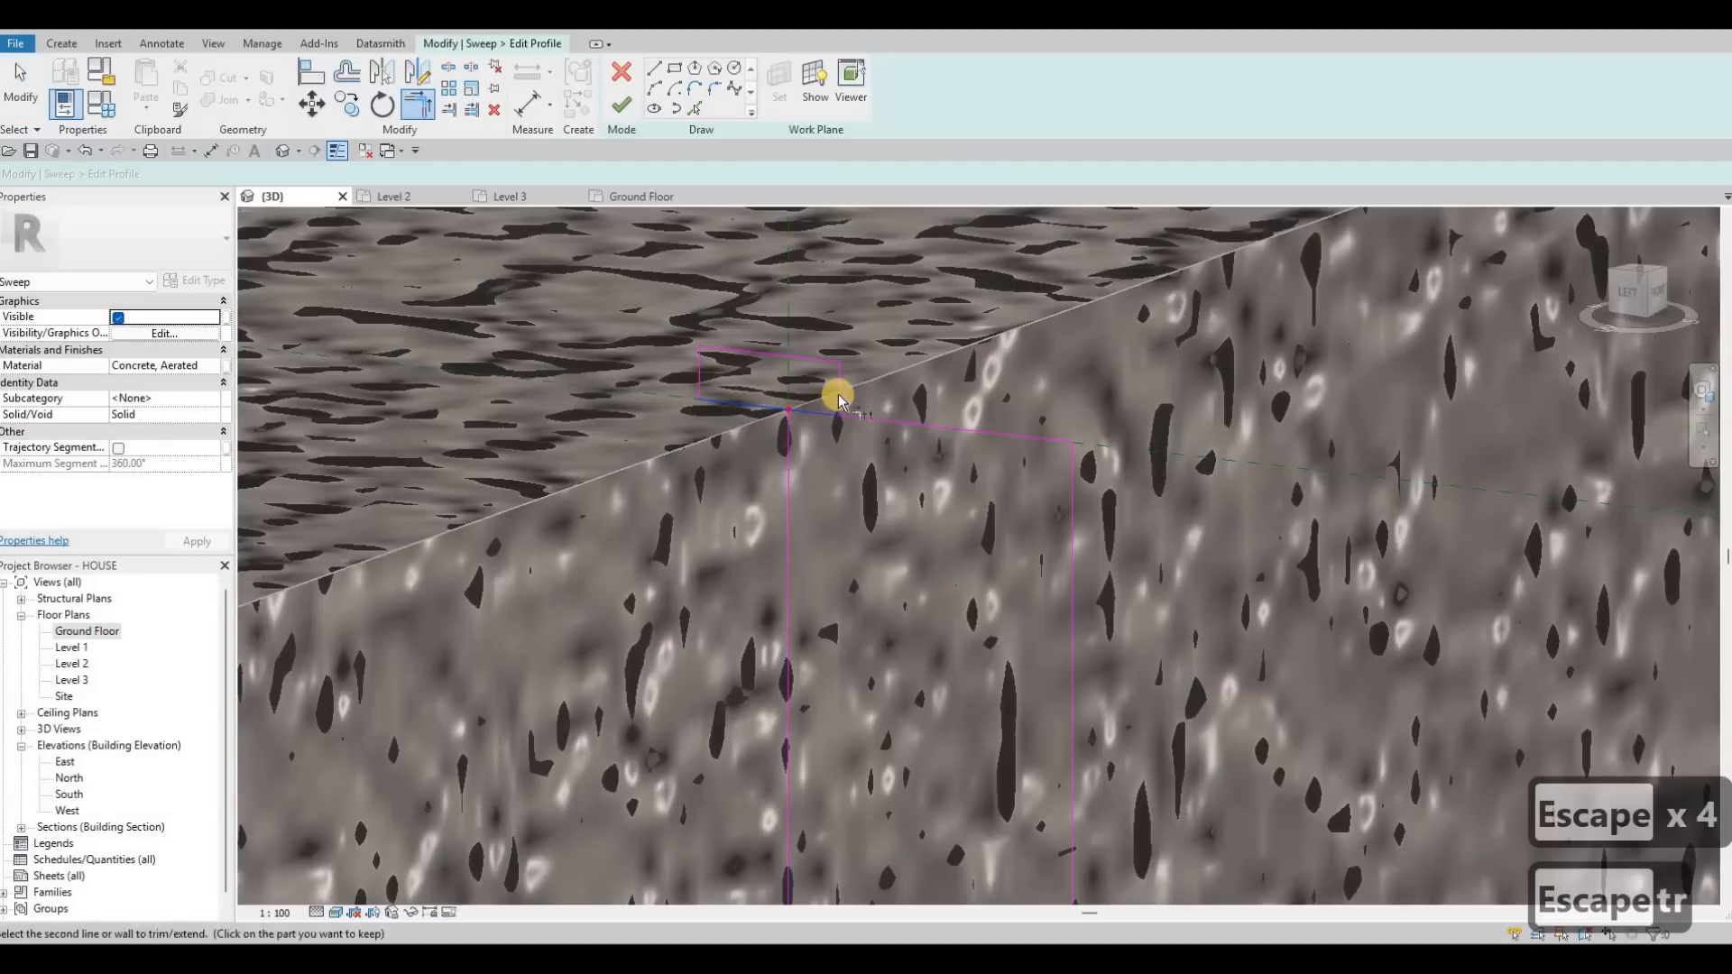
{"action": "left_click", "coordinate": [838, 389]}
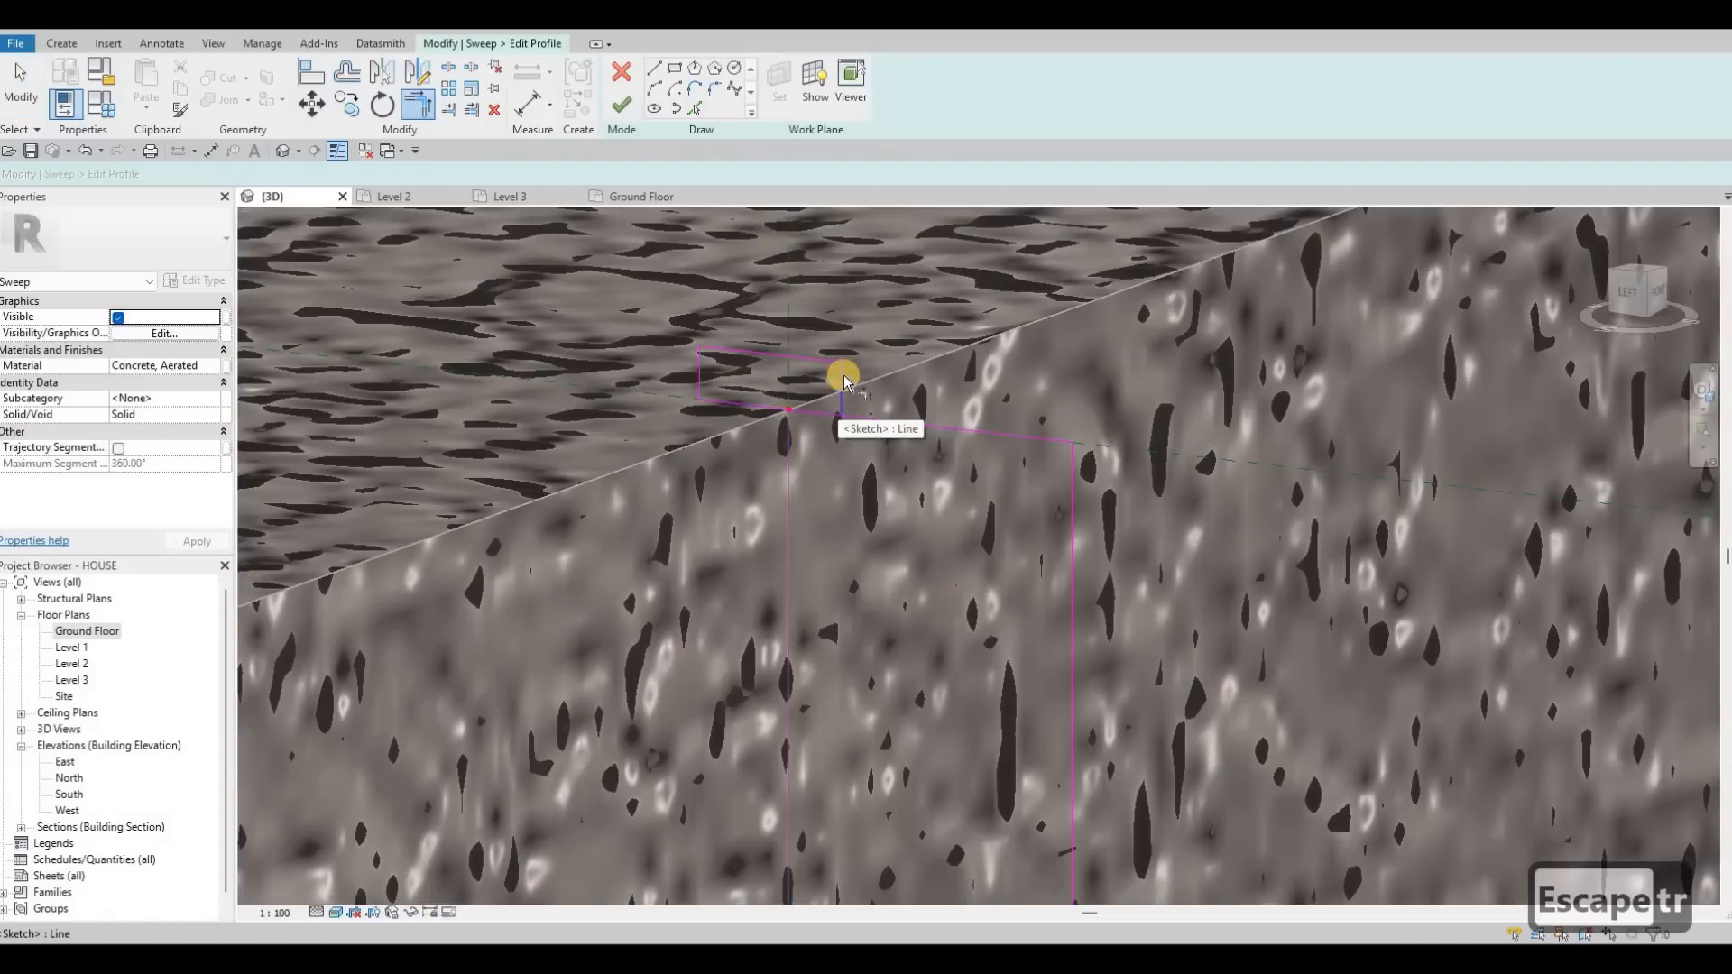
{"action": "left_click", "coordinate": [870, 405]}
{"action": "left_click", "coordinate": [774, 278]}
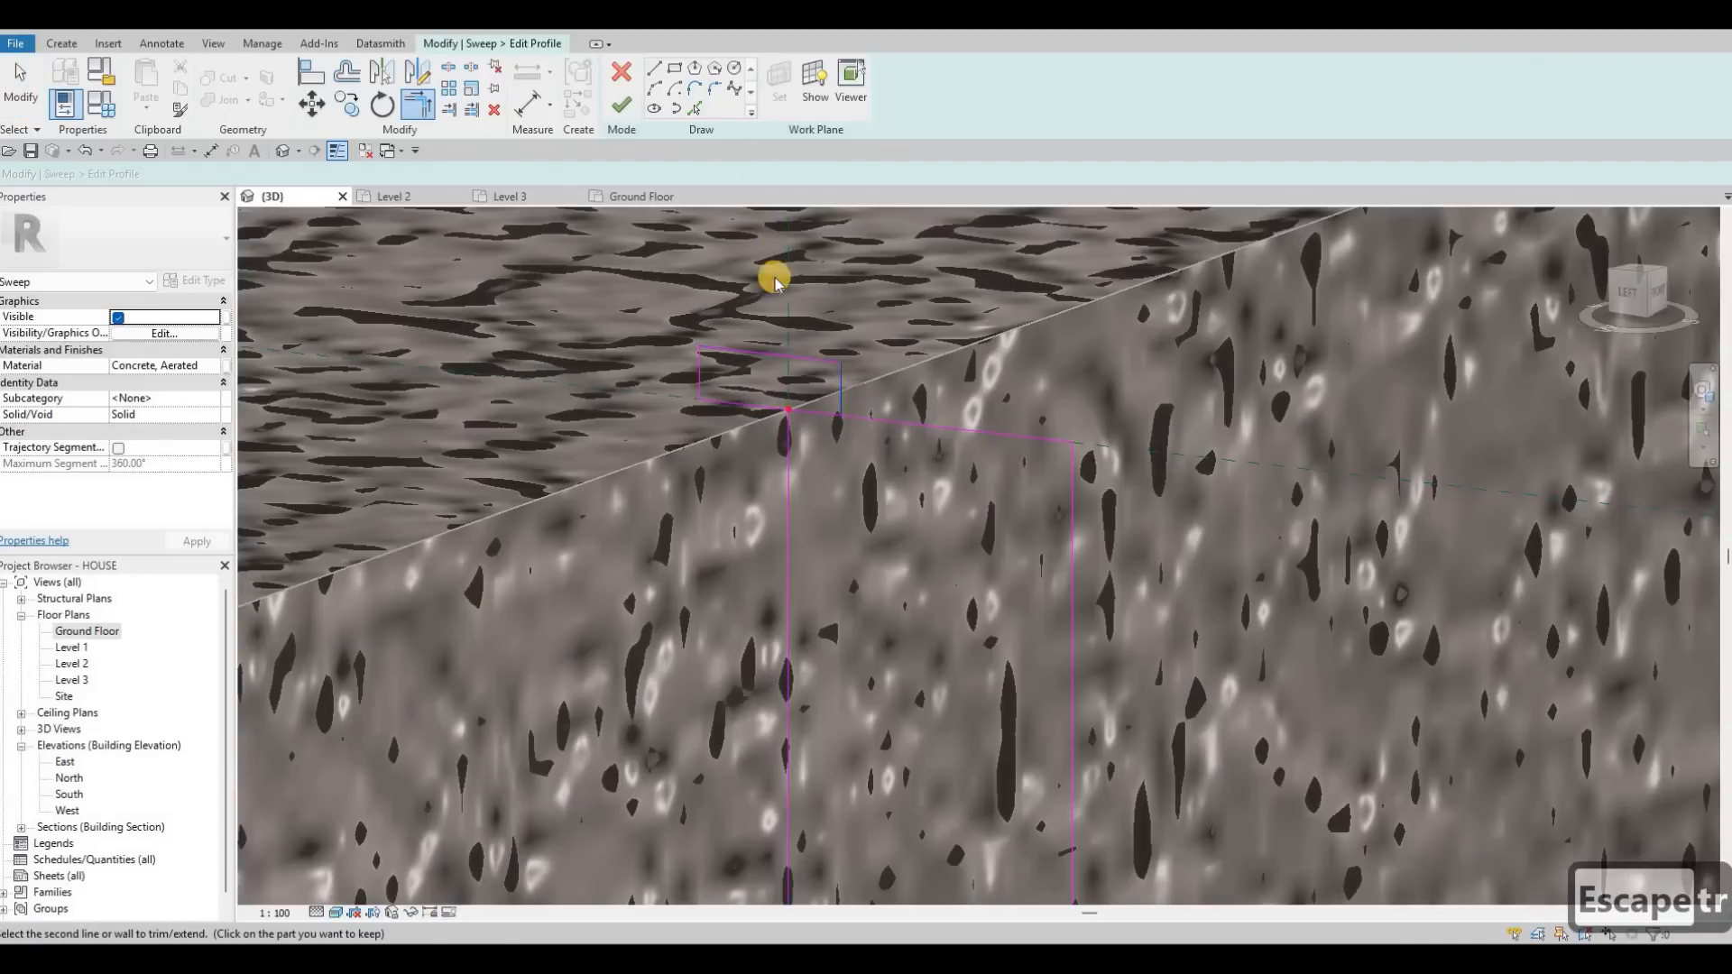
{"action": "key", "text": "Escape"}
{"action": "key", "text": "Escape"}
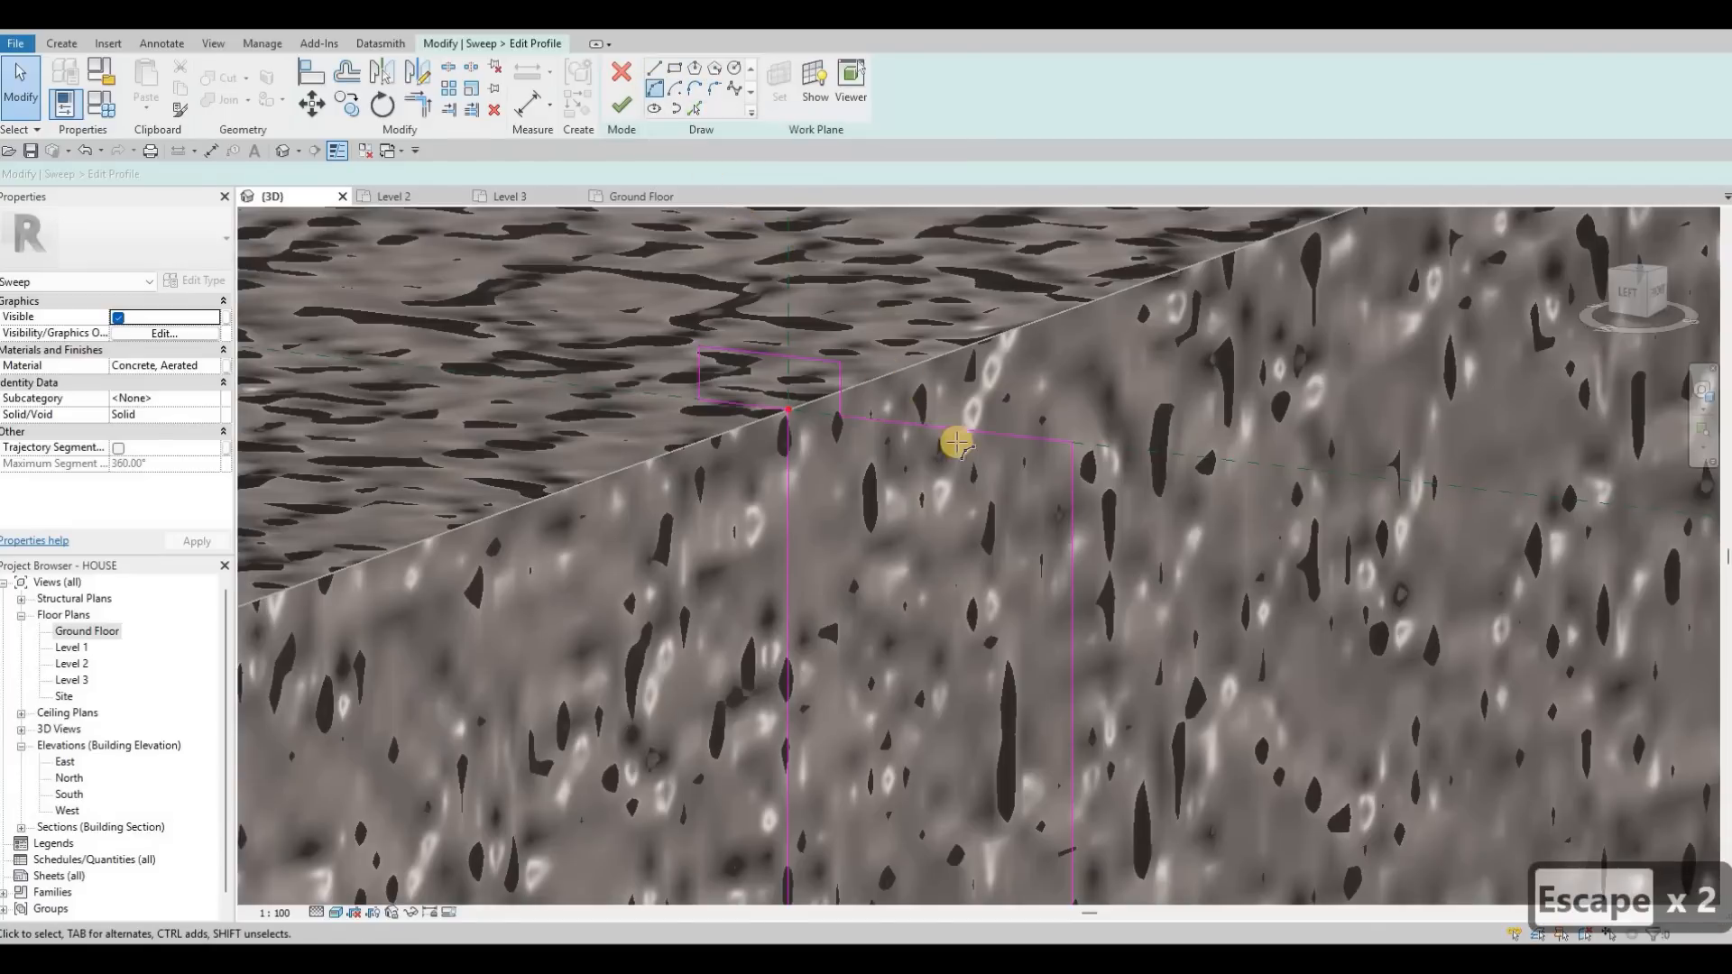
Draw an arc from the upright's upper outer corner to the small rectangle's upper outer corner, tangent to its upper line.
{"action": "key", "text": "l"}
{"action": "key", "text": "i"}
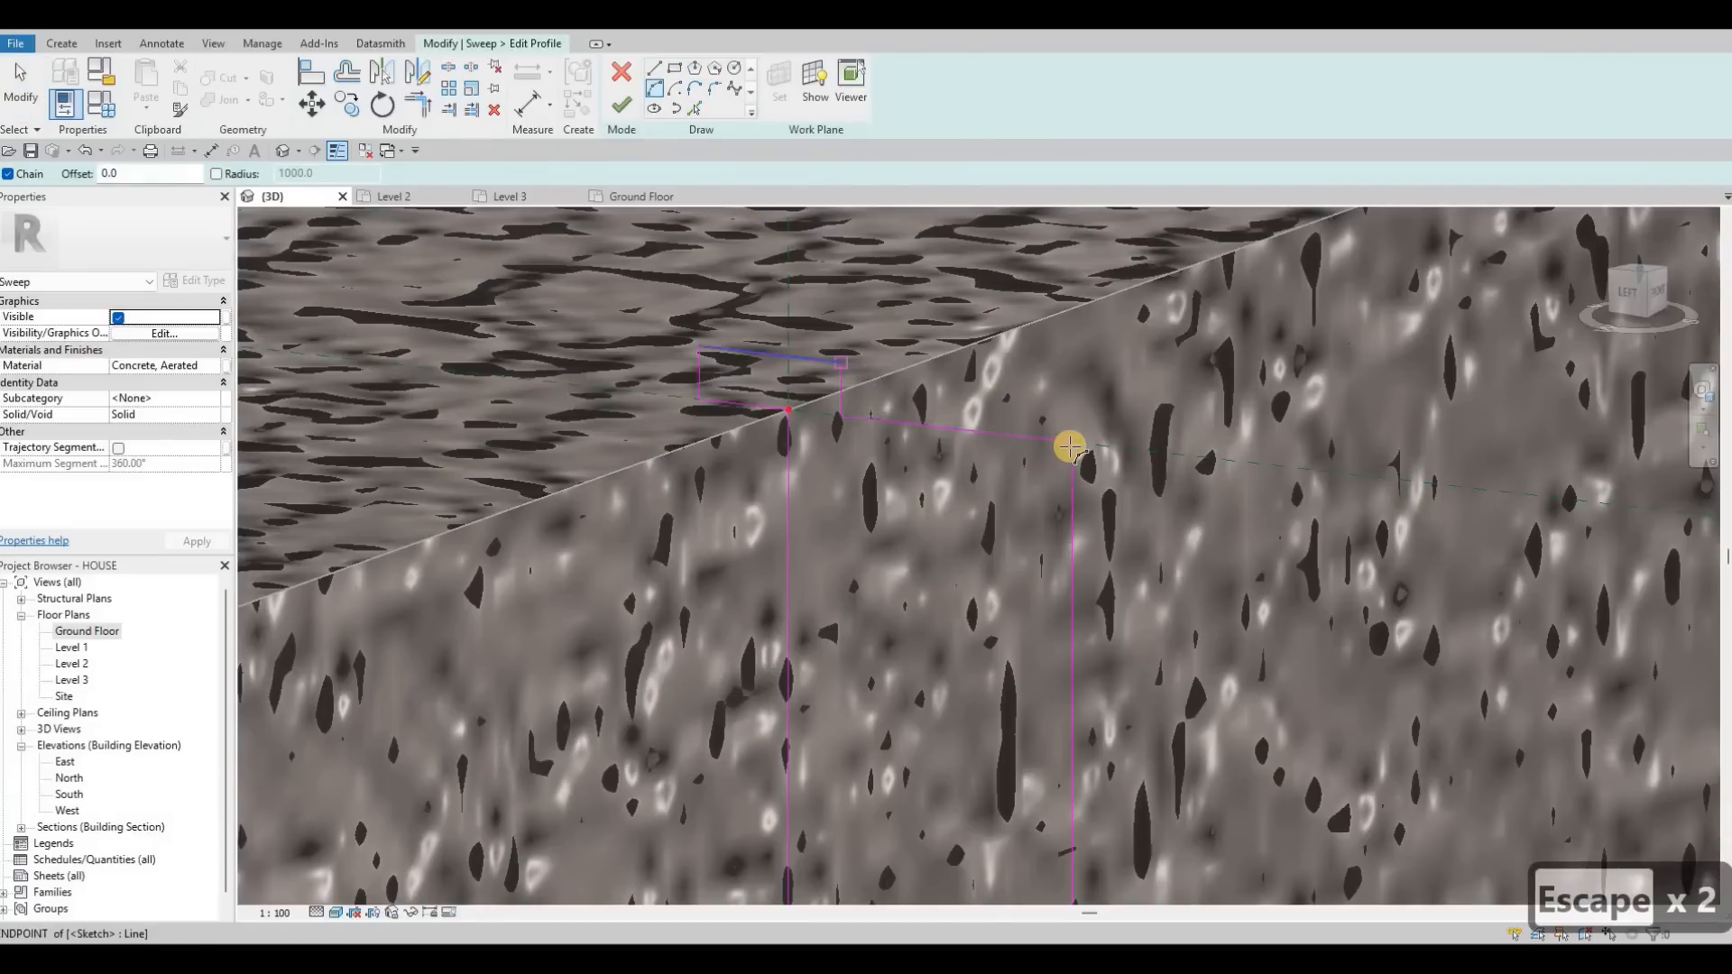
{"action": "left_click", "coordinate": [1070, 447]}
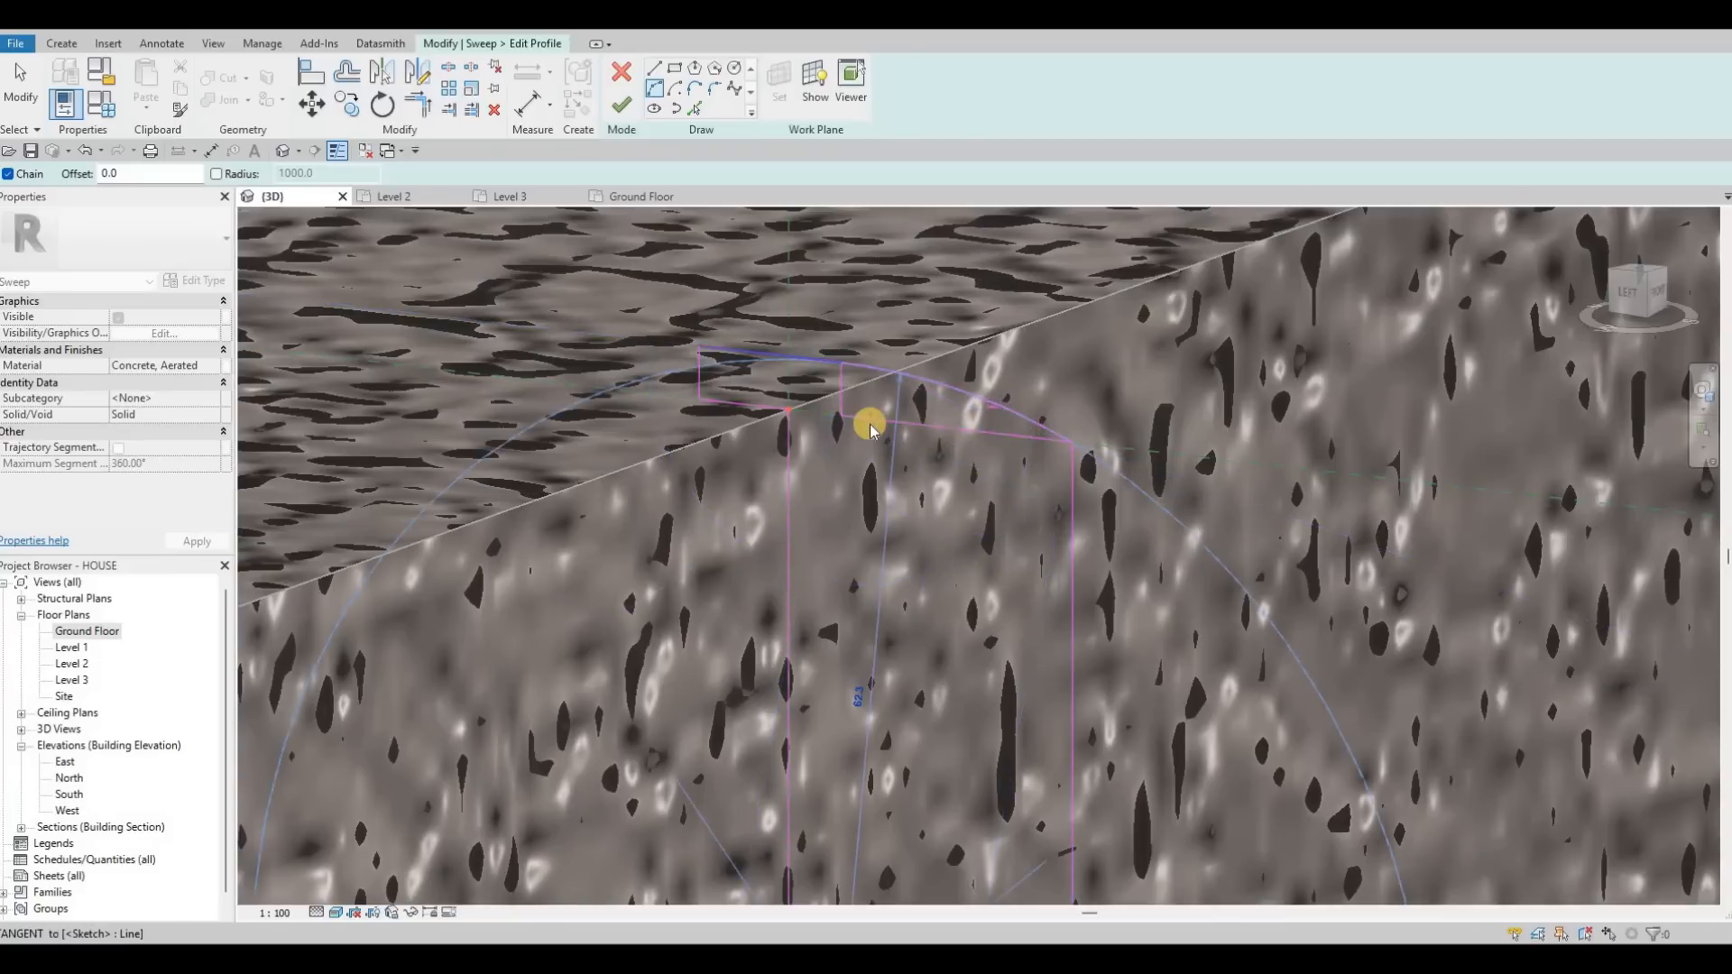
{"action": "key", "text": "Escape"}
{"action": "key", "text": "Escape"}
{"action": "key", "text": "Escape"}
Delete the small rectangle's outer side and the remaining straight upper edge beneath the arc.
{"action": "left_click", "coordinate": [845, 399]}
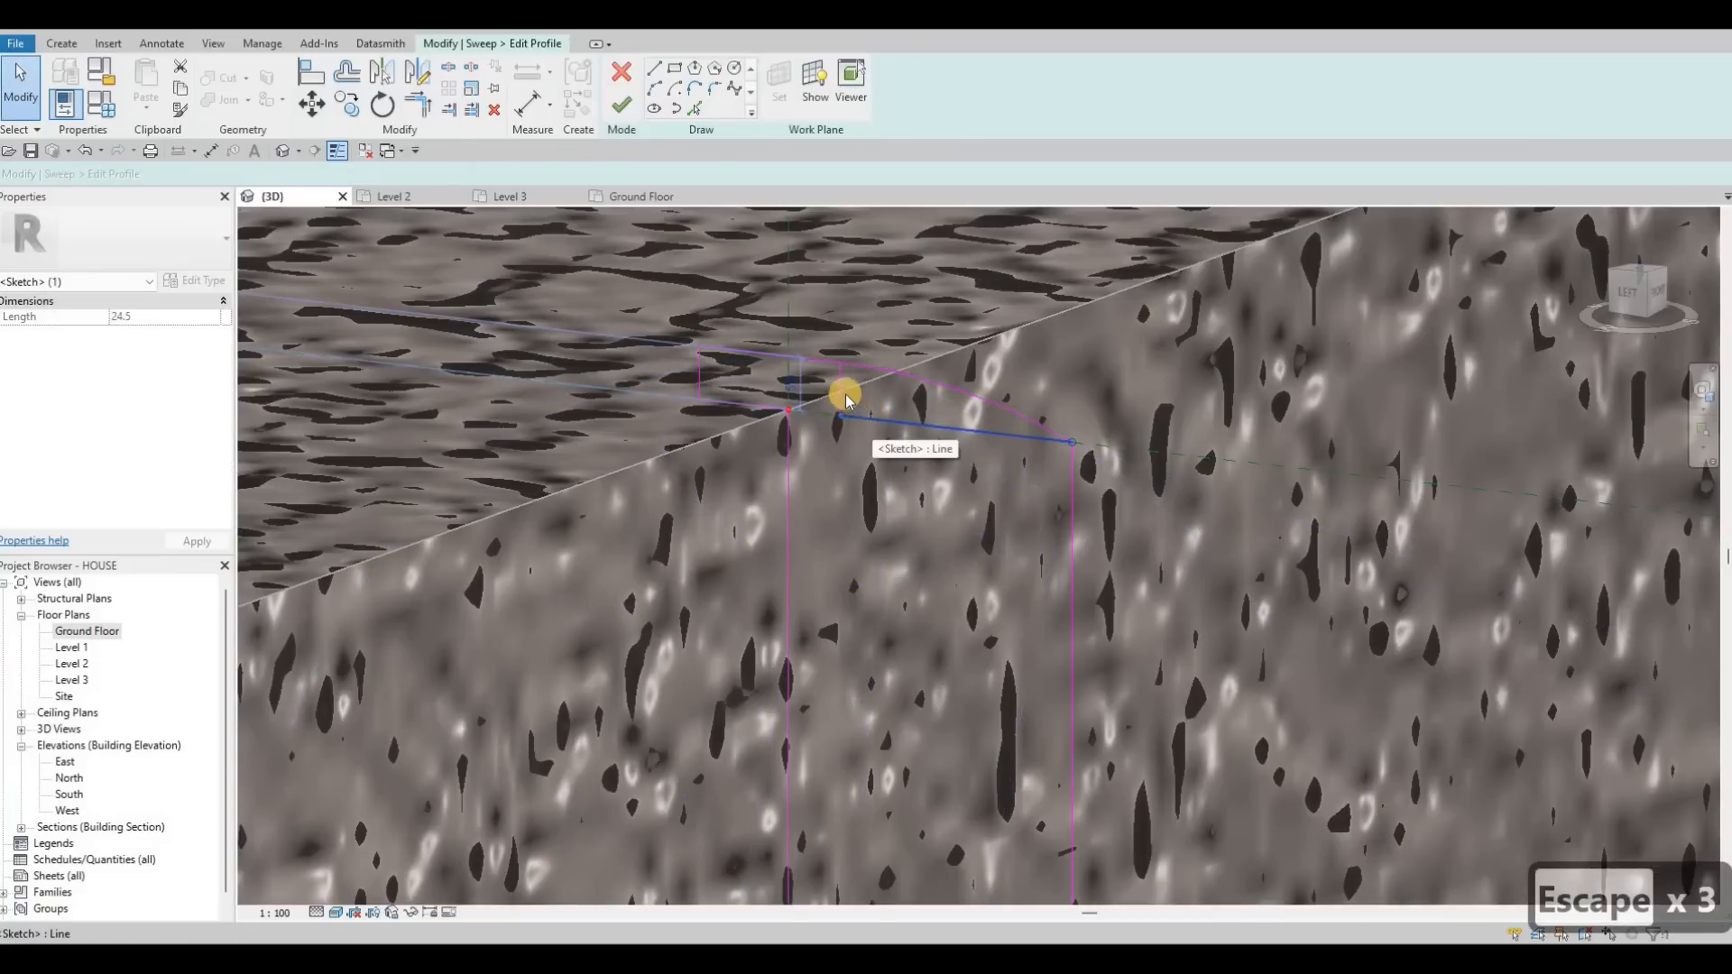
{"action": "key", "text": "Delete"}
{"action": "left_click", "coordinate": [931, 425]}
{"action": "key", "text": "Delete"}
Copy the entire closed curb profile to the clipboard, then finish the profile sketch and the sweep.
{"action": "scroll", "coordinate": [902, 425], "scroll_direction": "down", "scroll_amount": 2}
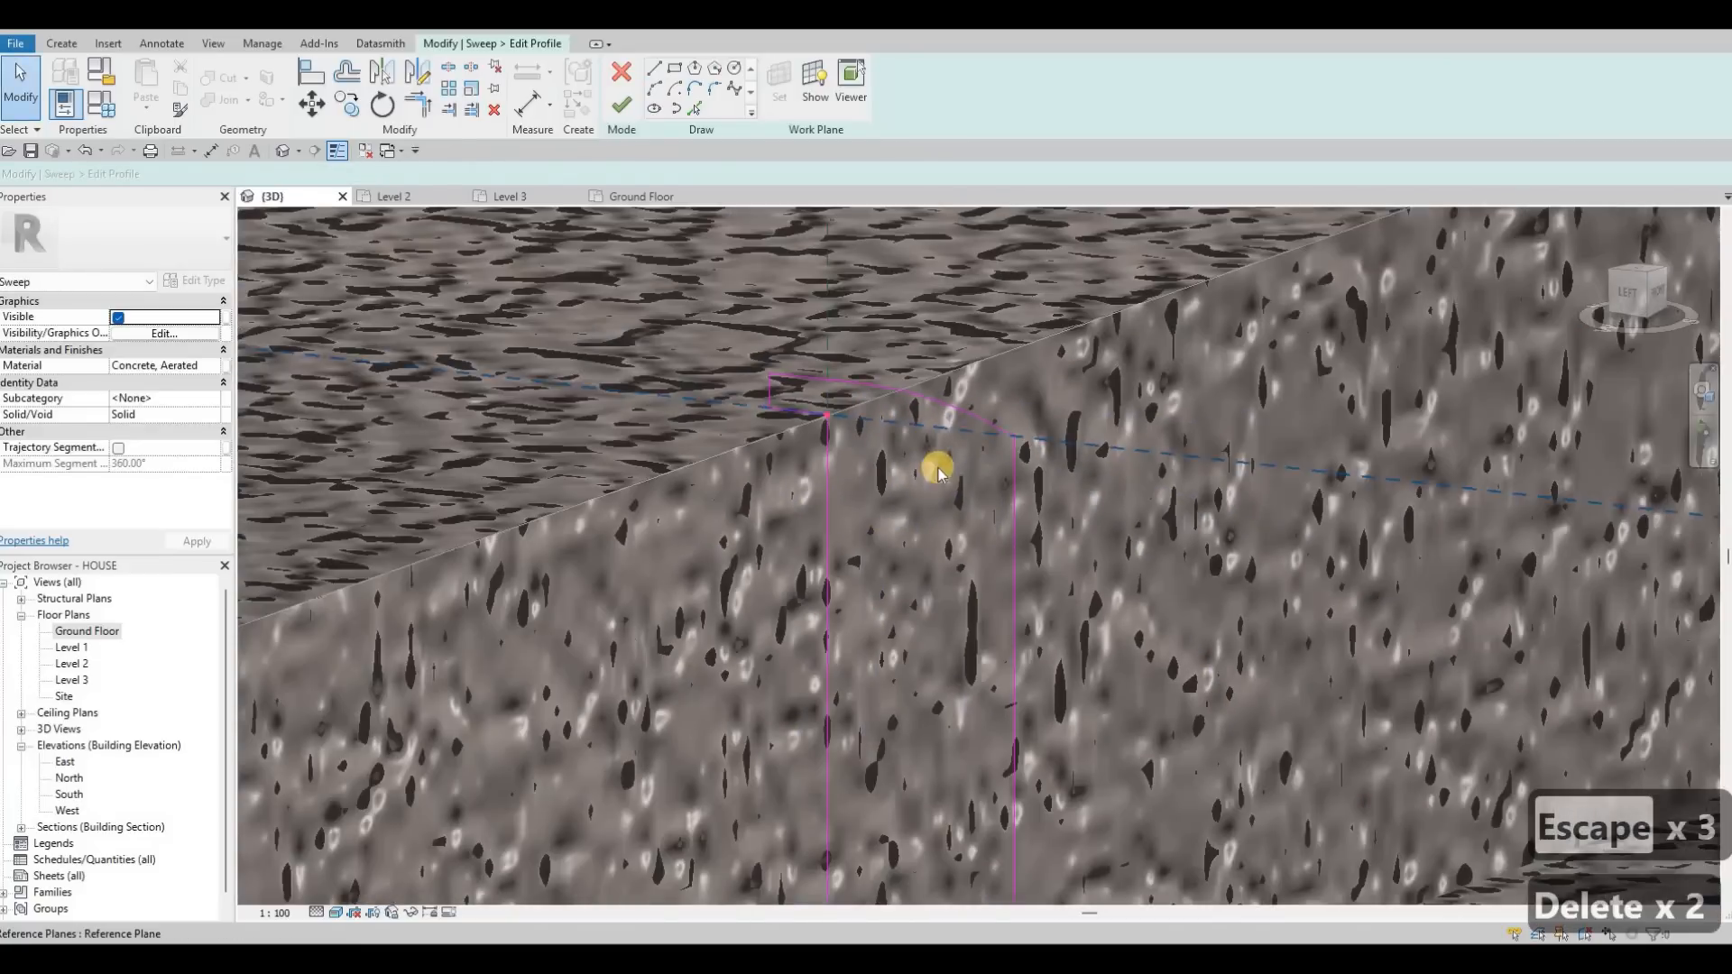
{"action": "scroll", "coordinate": [938, 471], "scroll_direction": "down", "scroll_amount": 4}
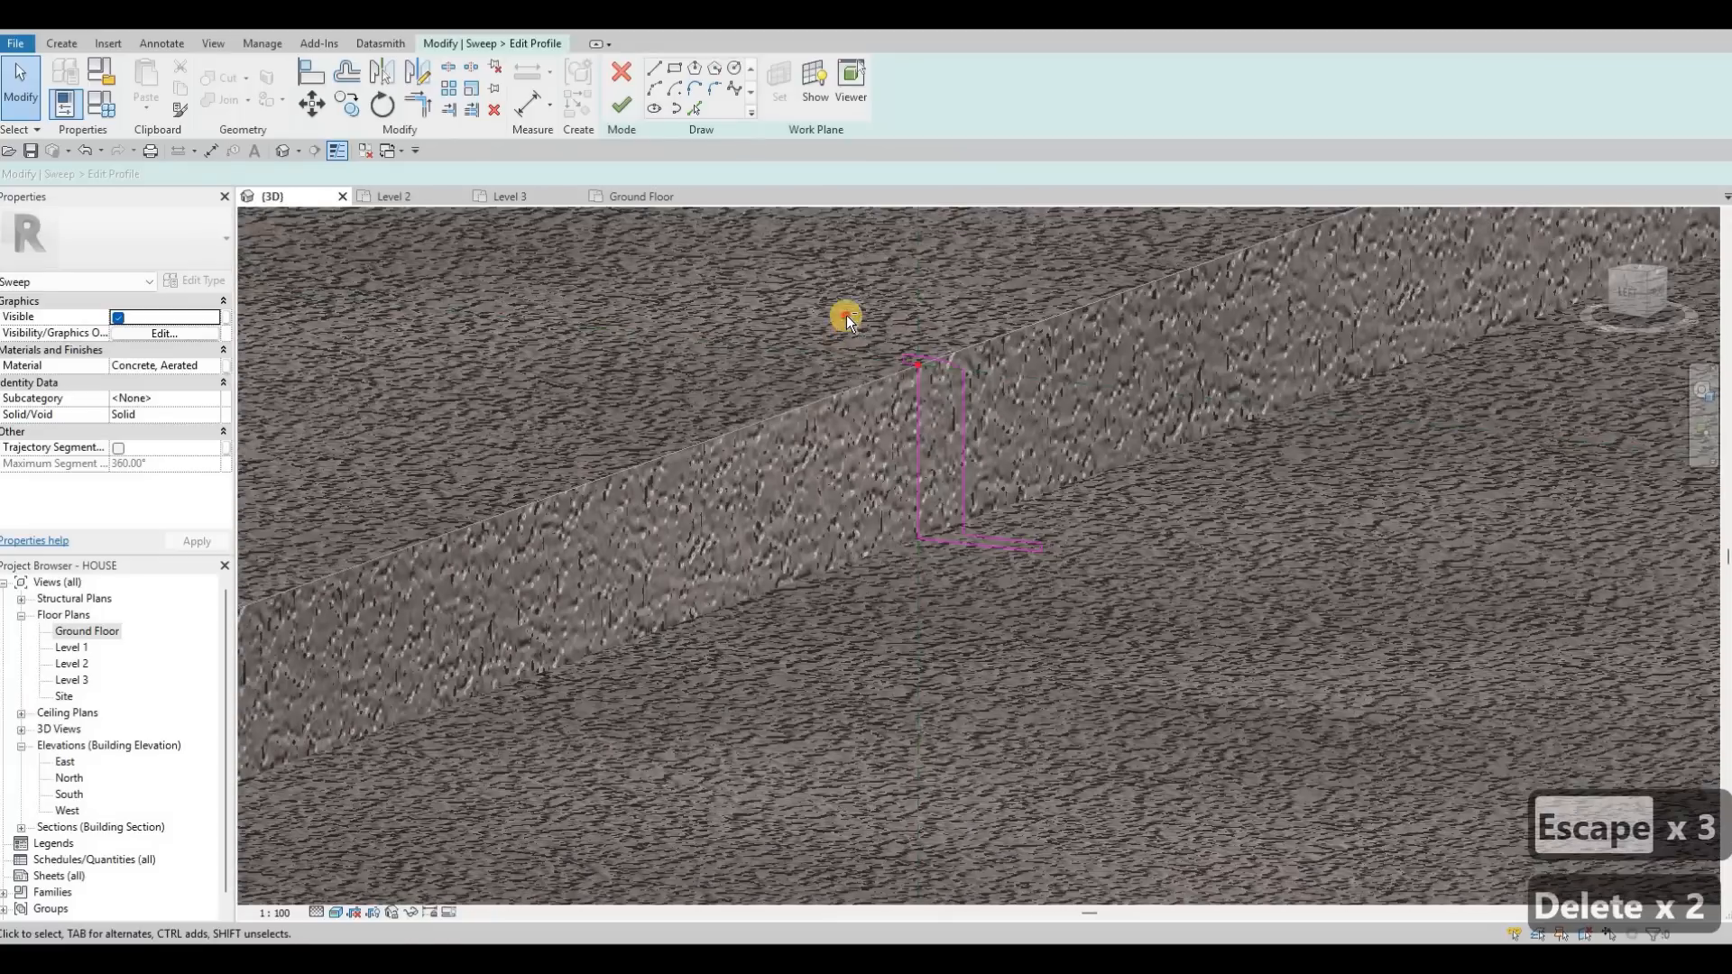
{"action": "left_click_drag", "start_coordinate": [1059, 603], "coordinate": [1057, 597]}
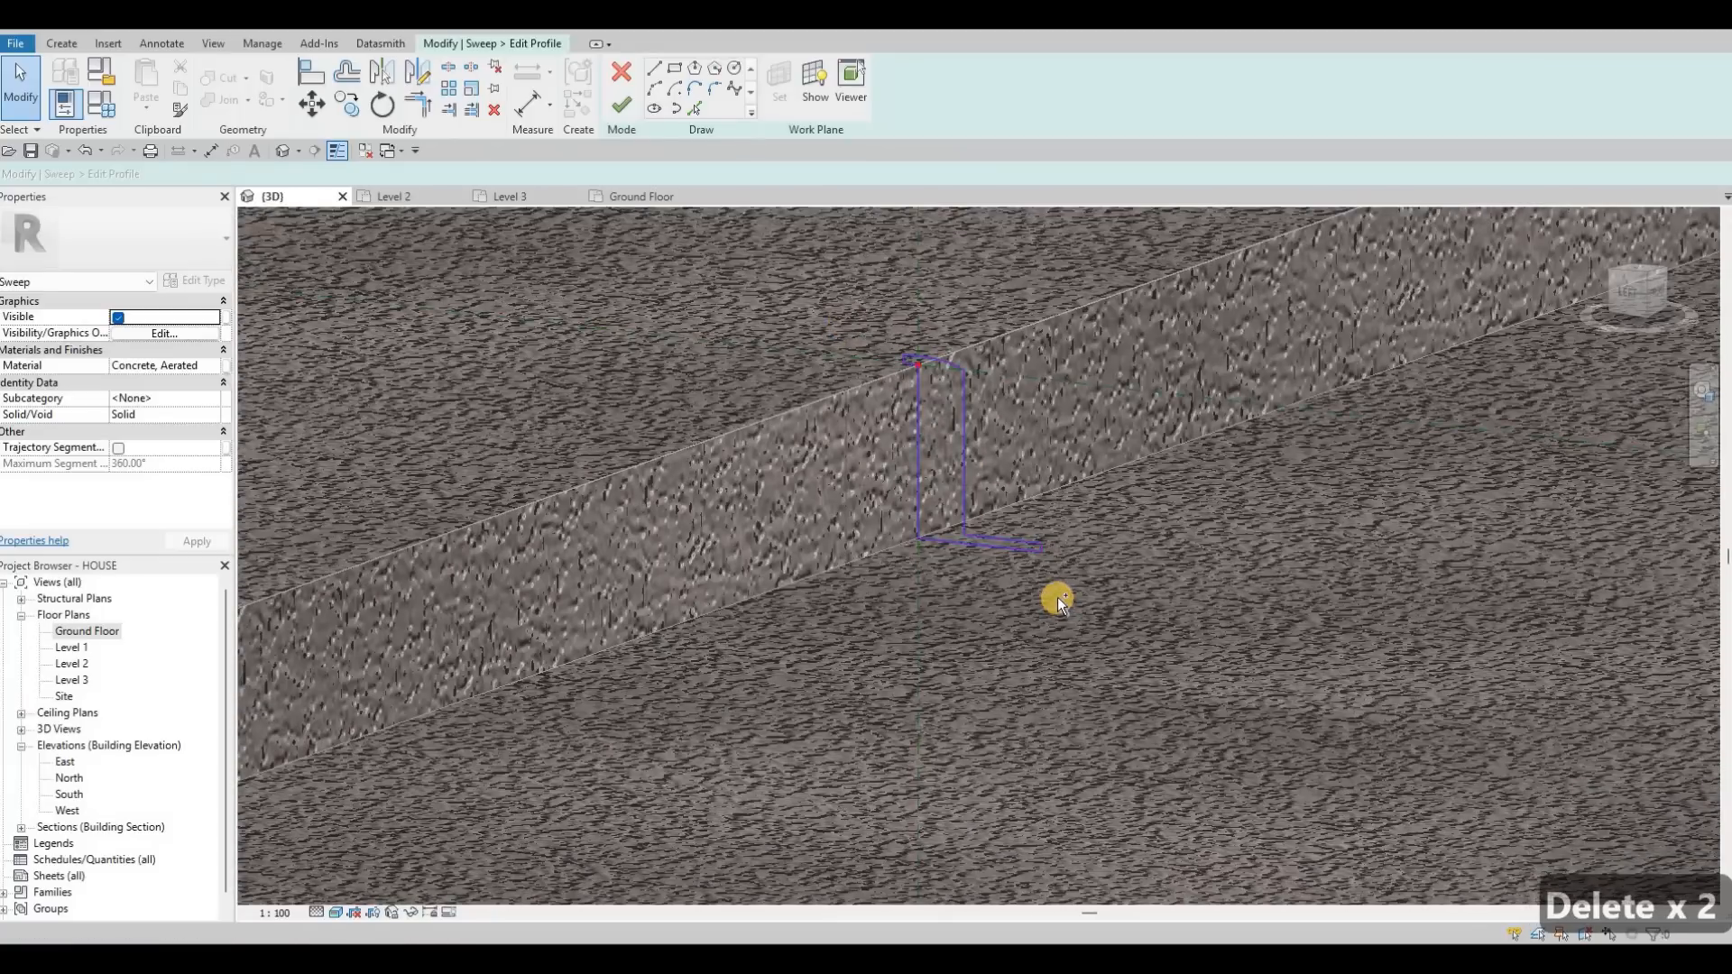
{"action": "key", "text": "ctrl+c"}
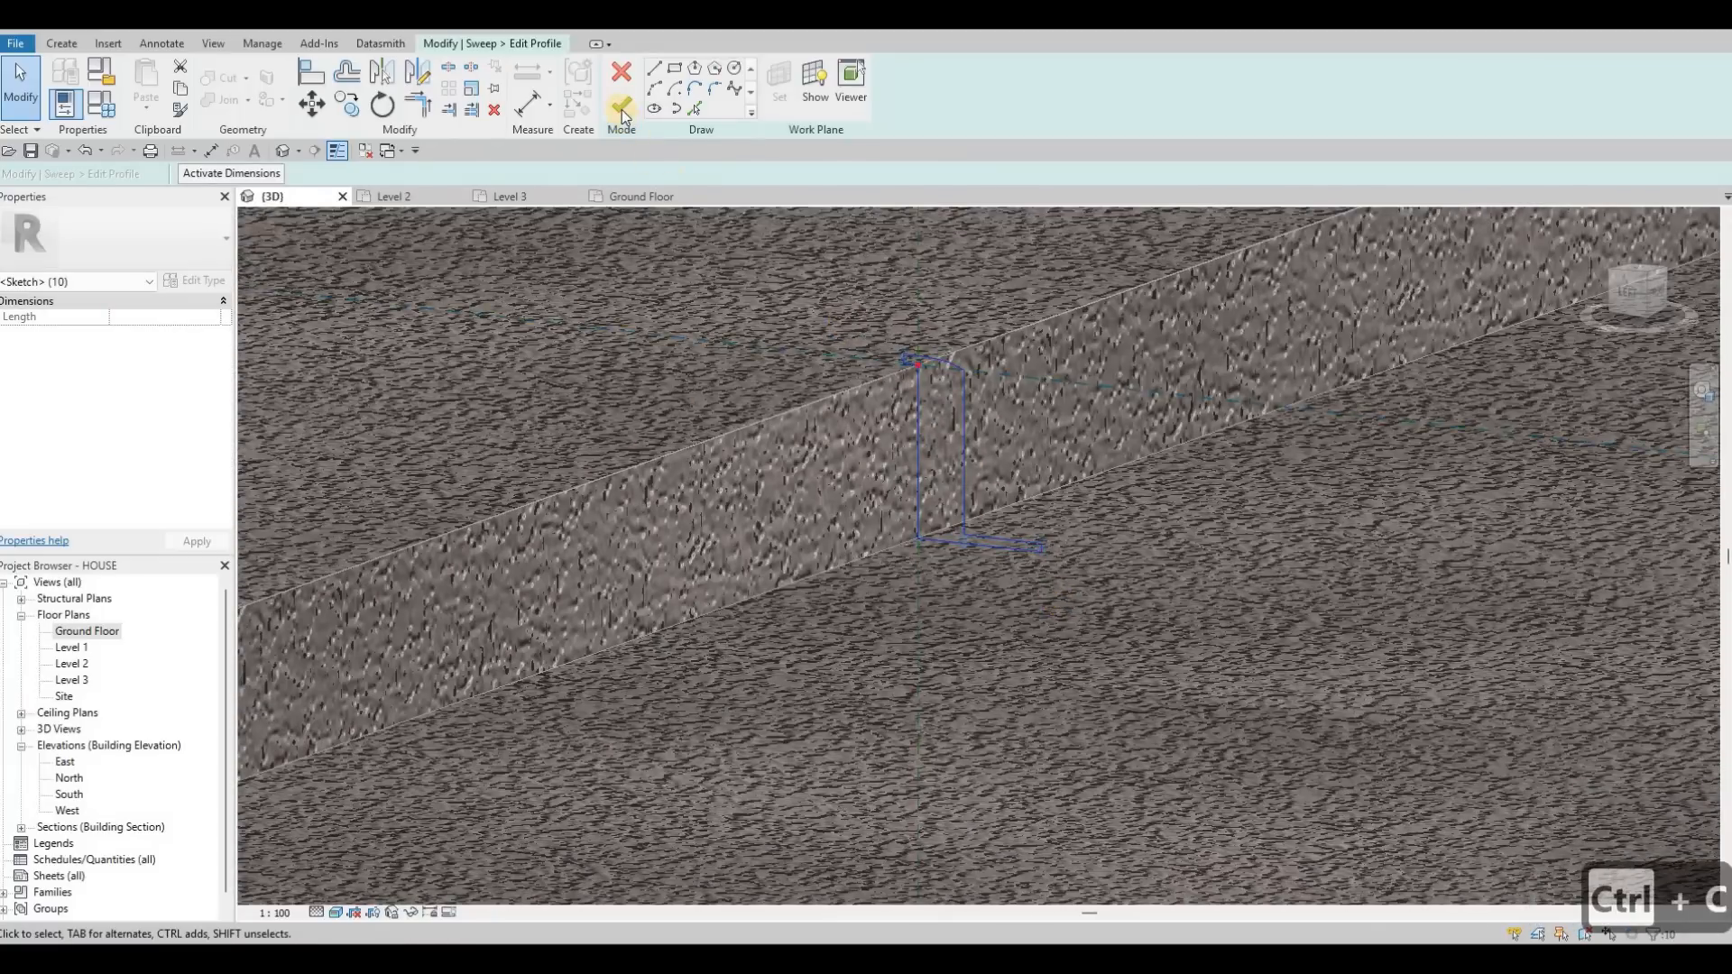
{"action": "left_click", "coordinate": [620, 110]}
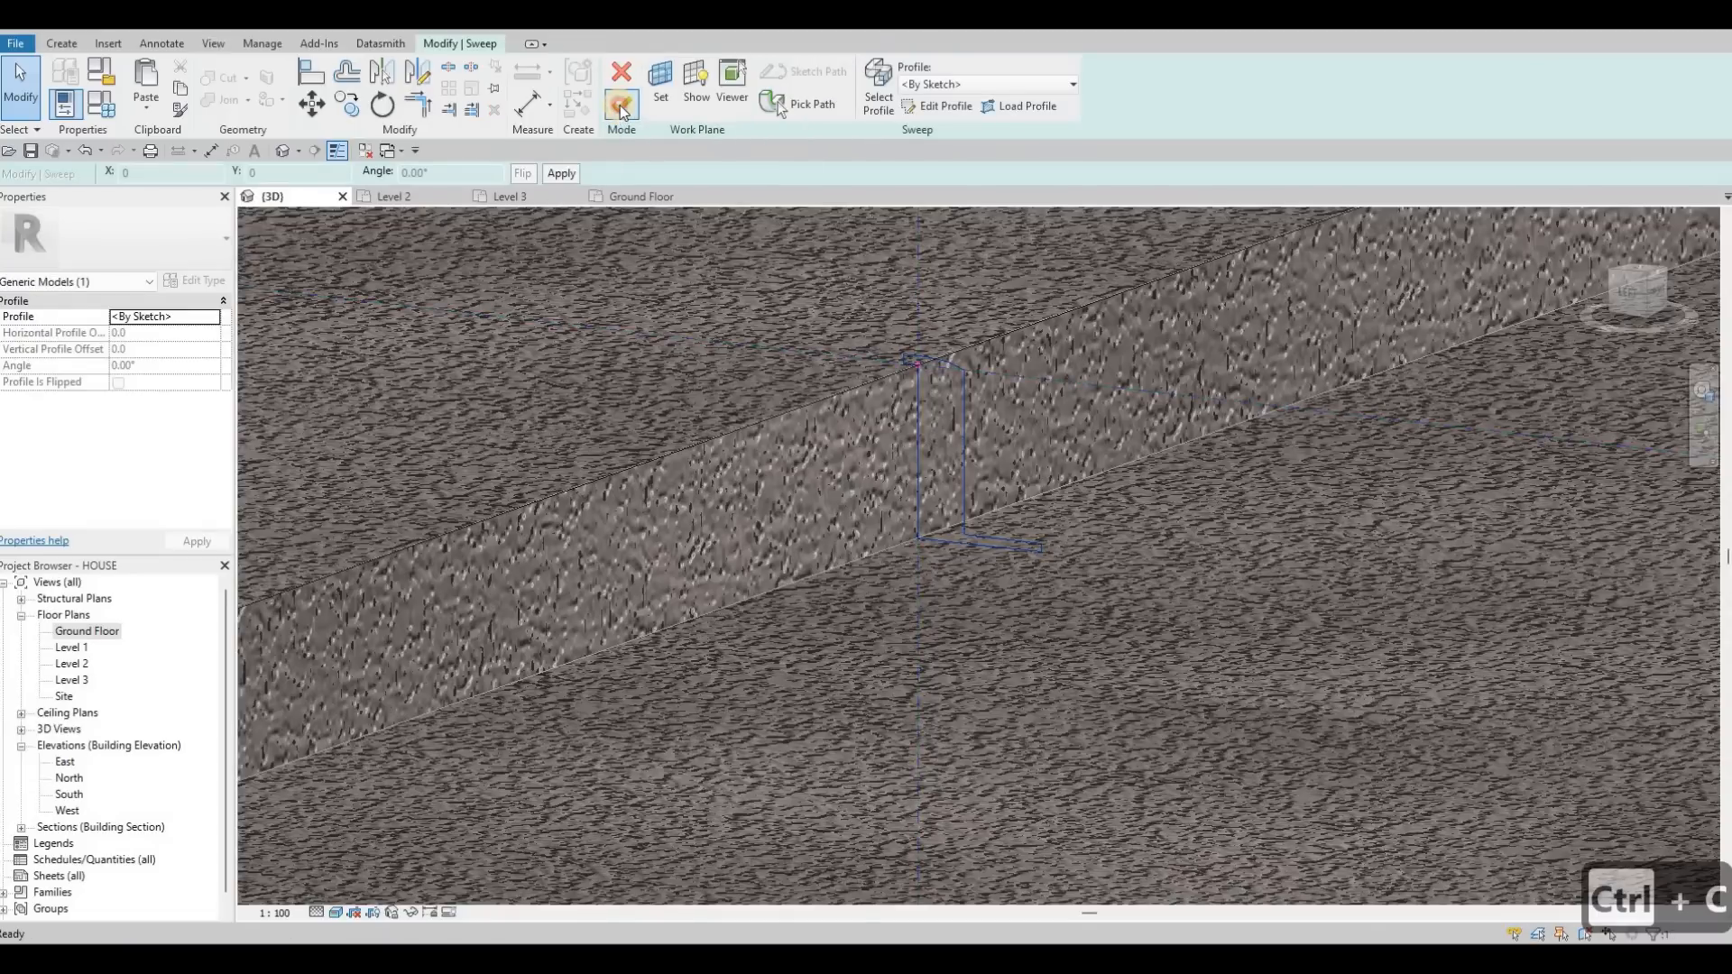
{"action": "scroll", "coordinate": [645, 685], "scroll_direction": "down", "scroll_amount": 5}
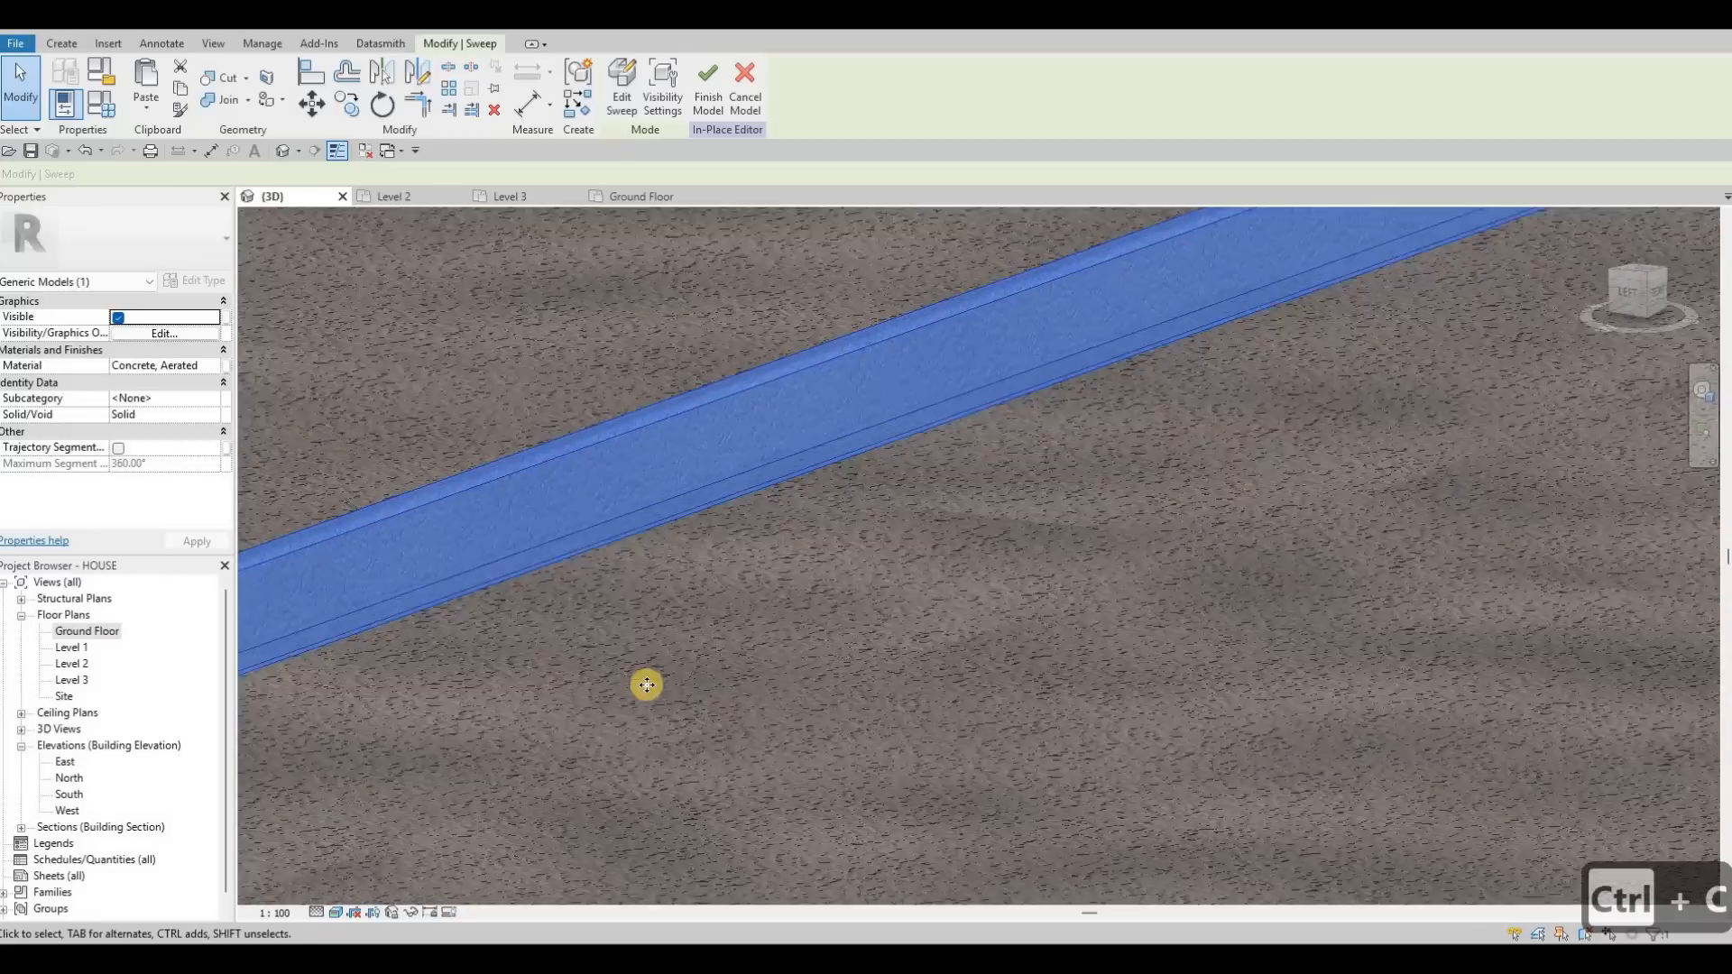
{"action": "middle_click_drag", "start_coordinate": [636, 669], "coordinate": [630, 688]}
{"action": "middle_click_drag", "start_coordinate": [1077, 400], "coordinate": [1411, 564]}
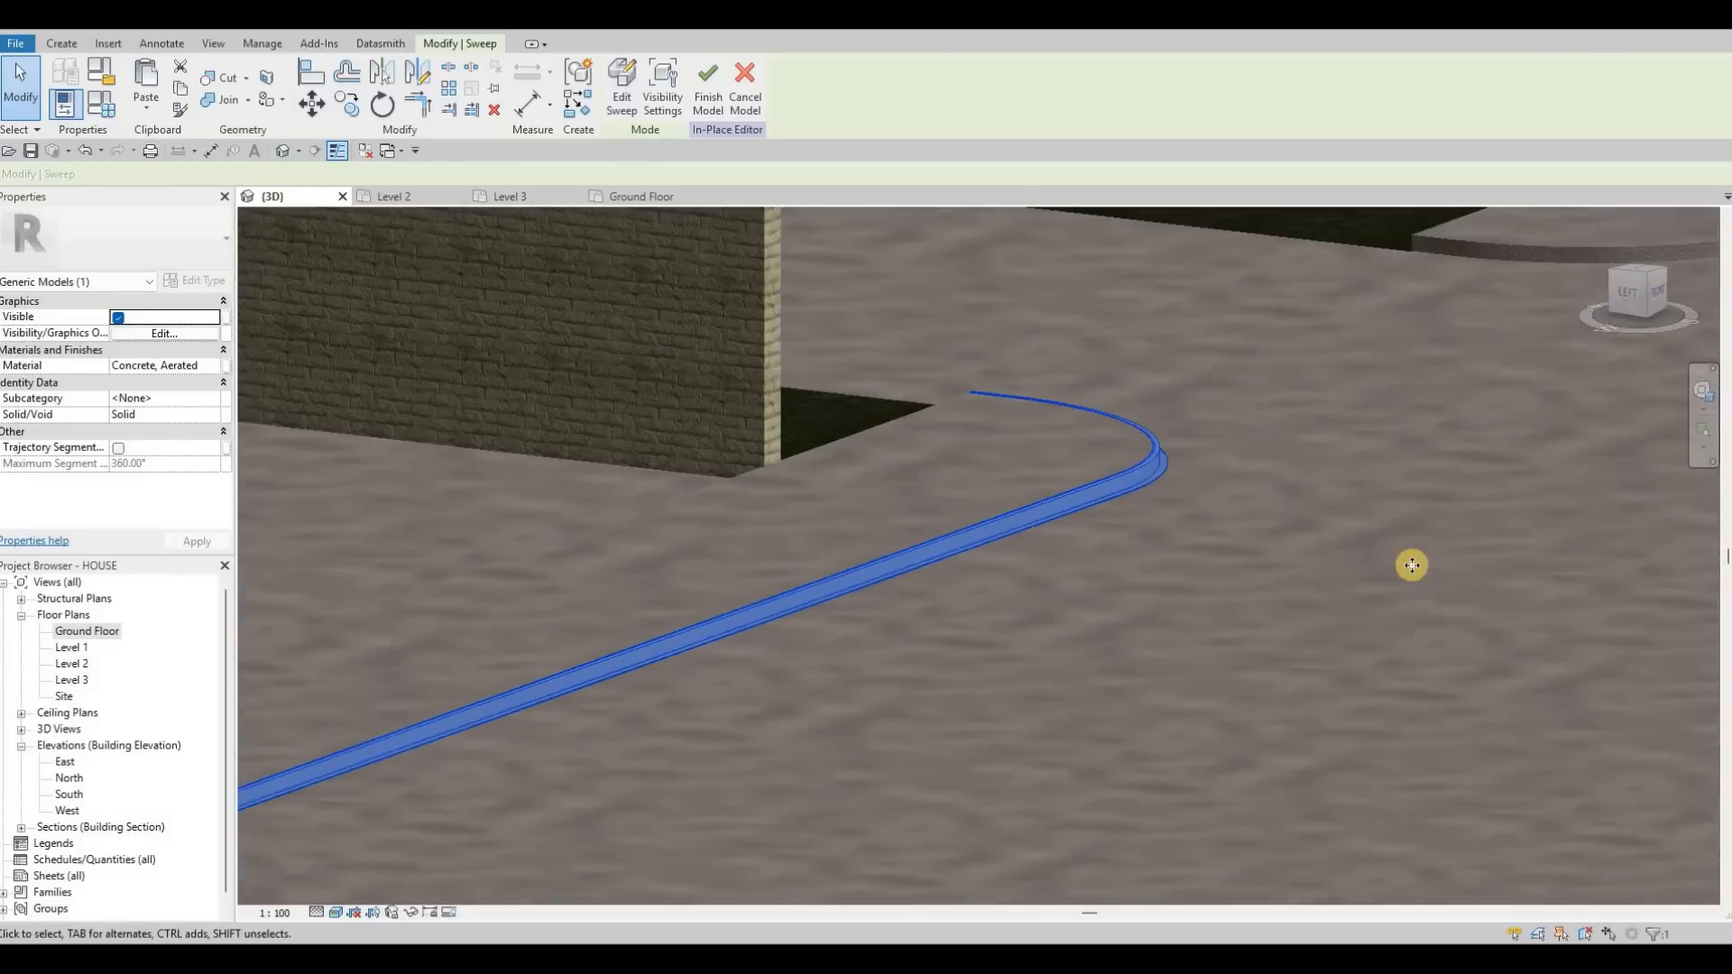
{"action": "scroll", "coordinate": [1444, 598], "scroll_direction": "up", "scroll_amount": 5}
{"action": "key", "text": "Escape"}
{"action": "scroll", "coordinate": [1052, 534], "scroll_direction": "up", "scroll_amount": 5}
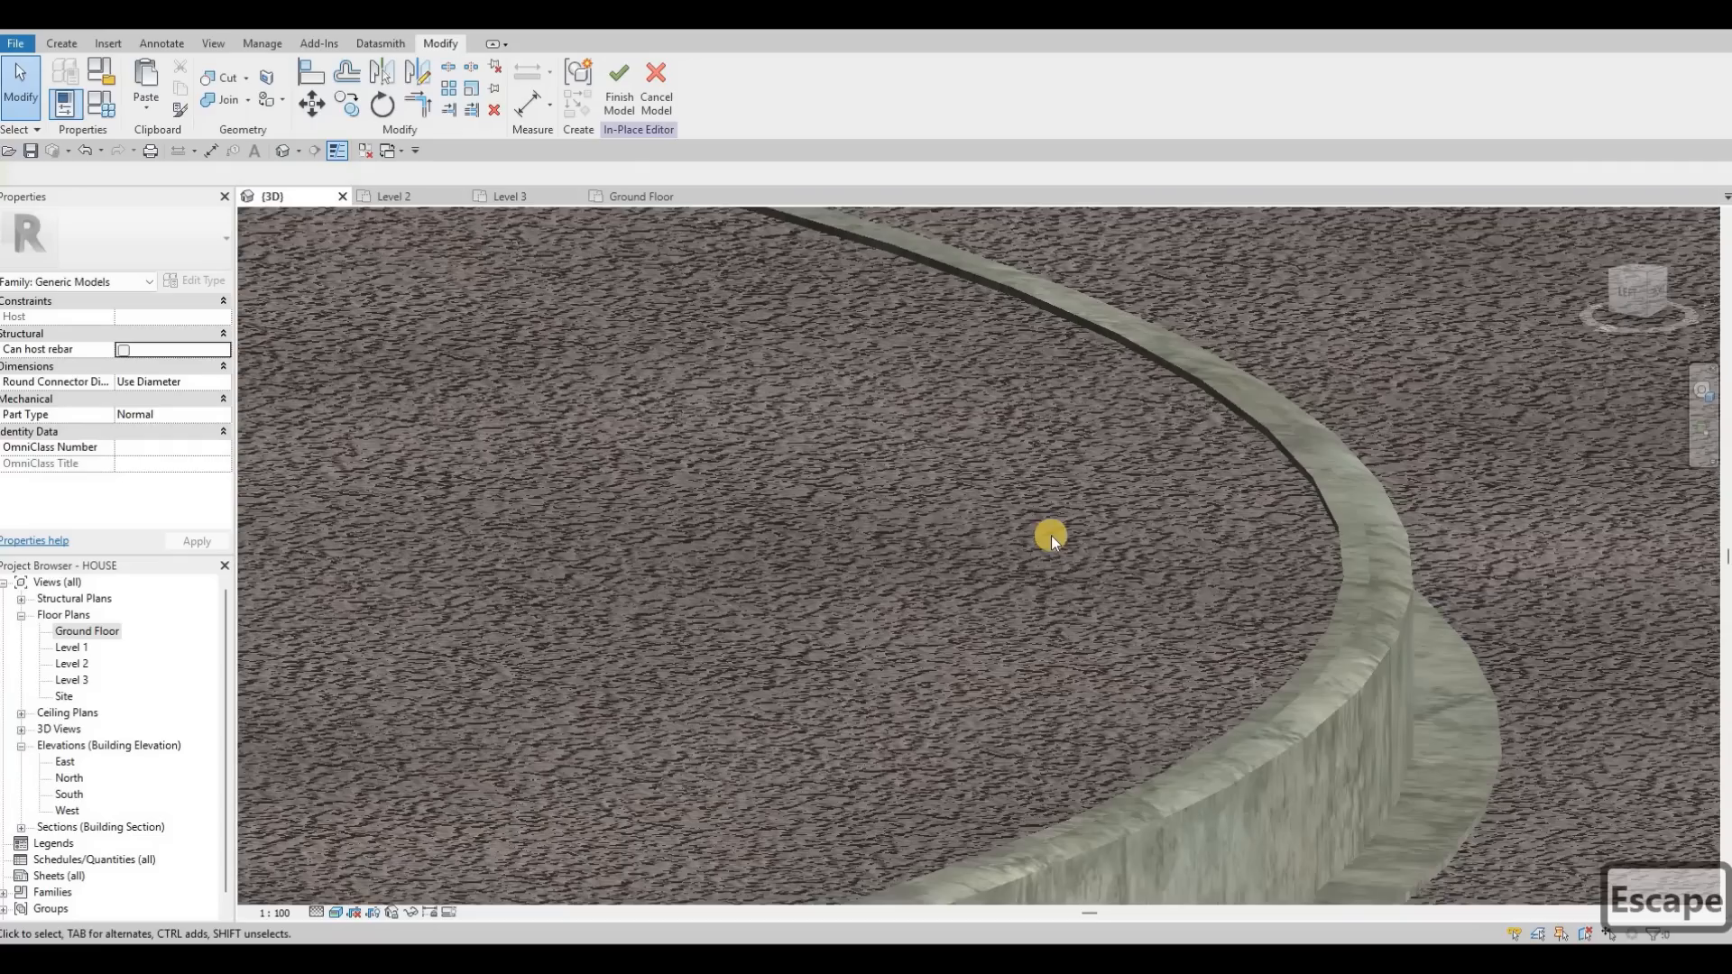
Start another solid sweep and pick its path along the opposite sidewalk strip's upper road-side edge and rounded driveway corner.
{"action": "scroll", "coordinate": [1185, 462], "scroll_direction": "down", "scroll_amount": 6}
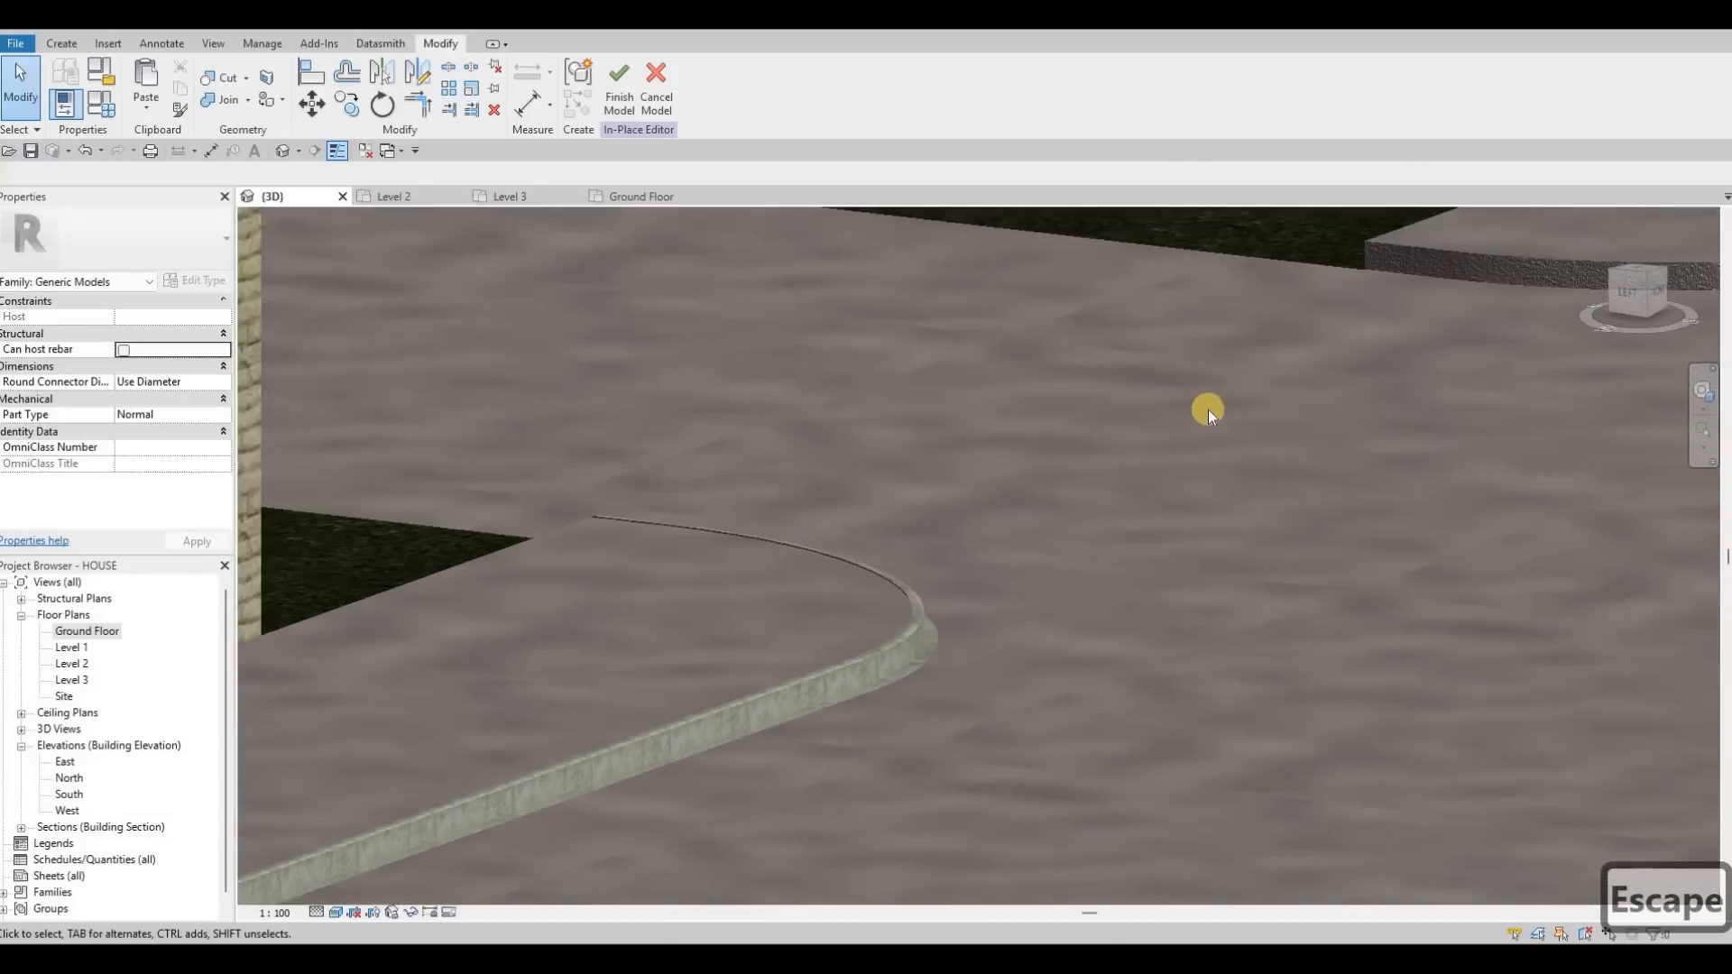
{"action": "middle_click_drag", "start_coordinate": [938, 327], "coordinate": [496, 330]}
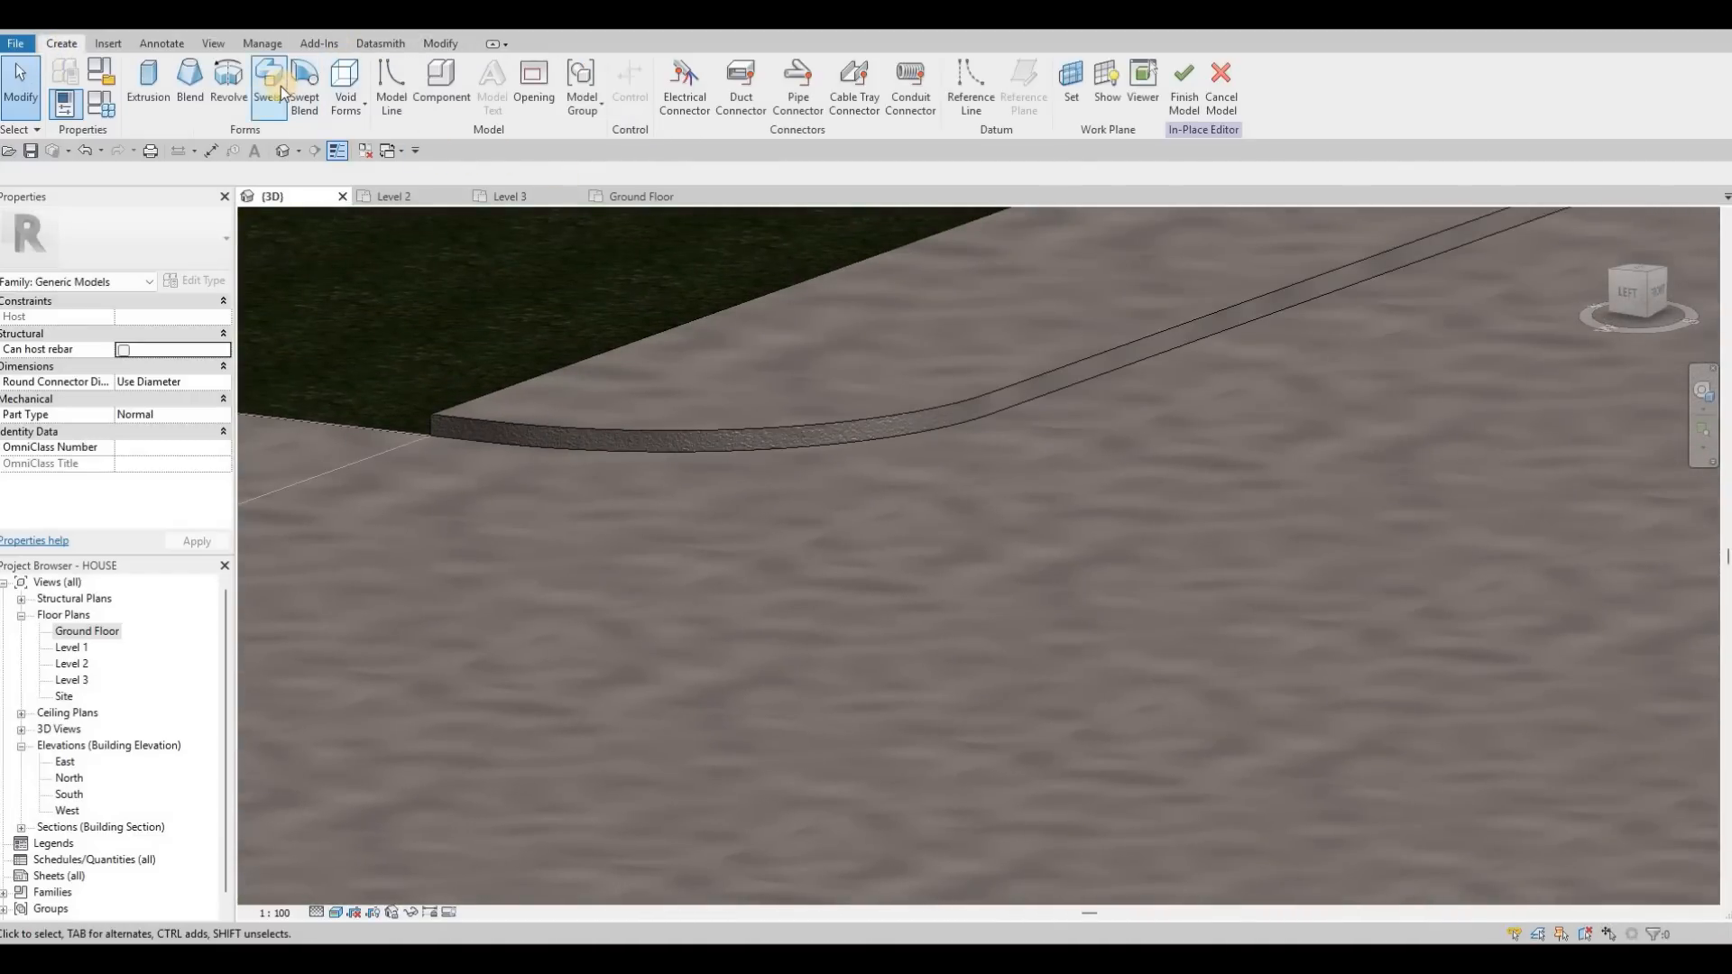
{"action": "left_click", "coordinate": [269, 95]}
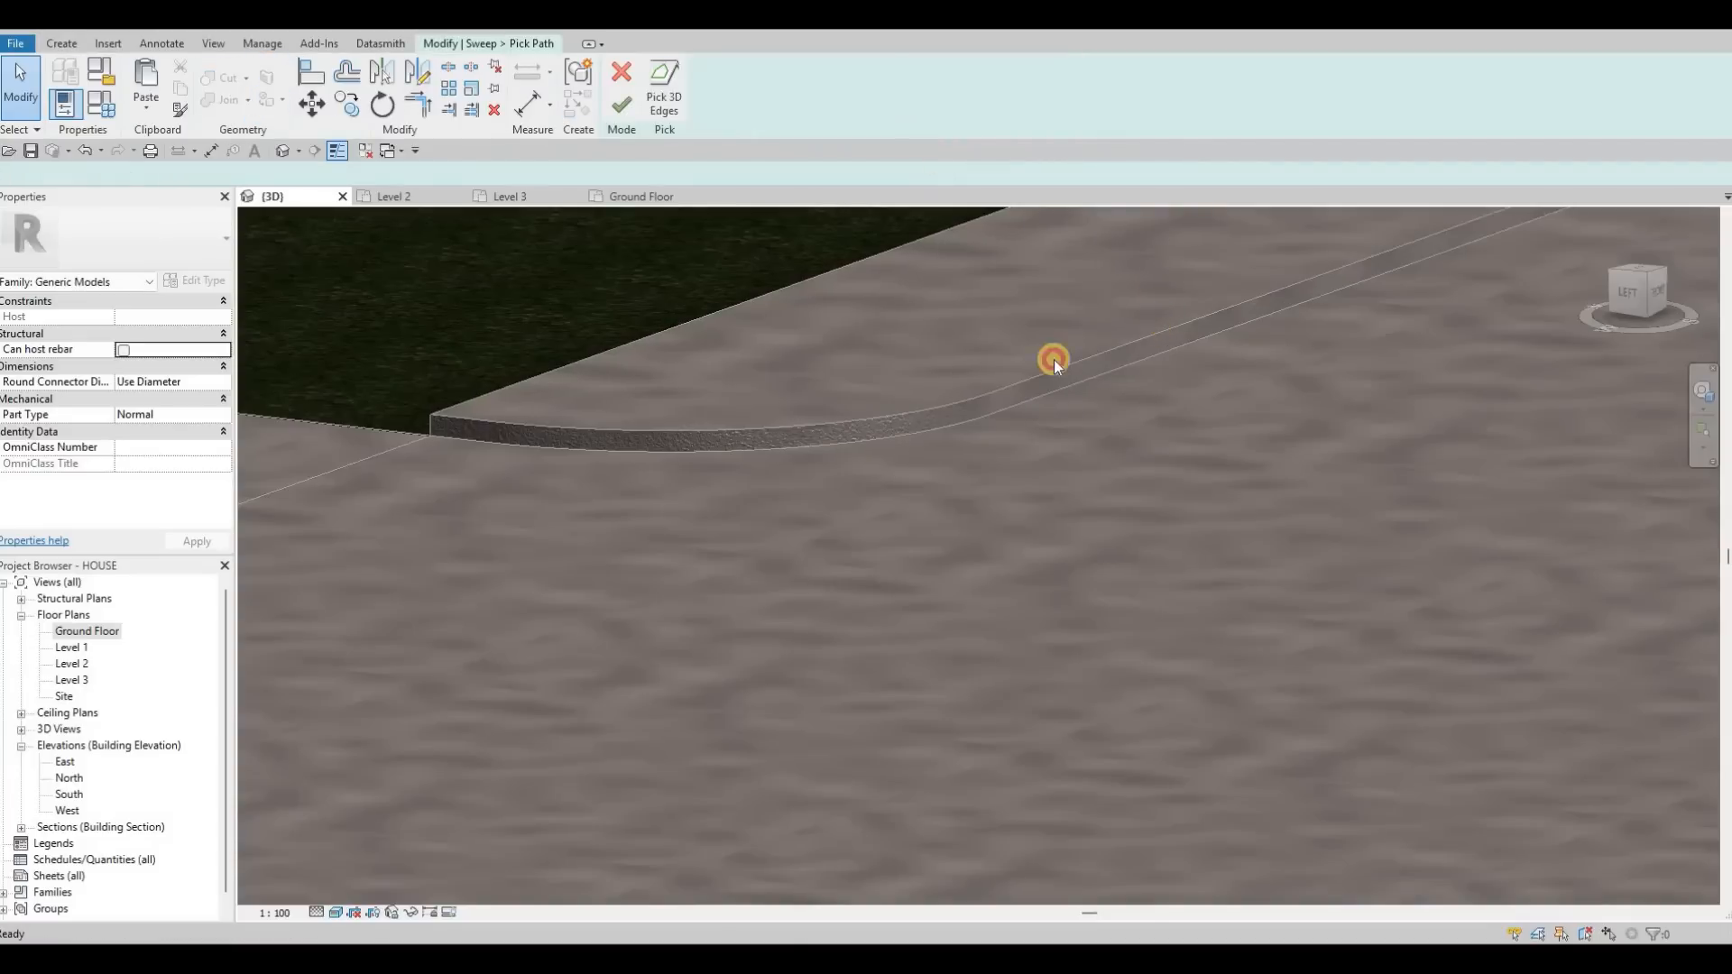
{"action": "left_click", "coordinate": [967, 392]}
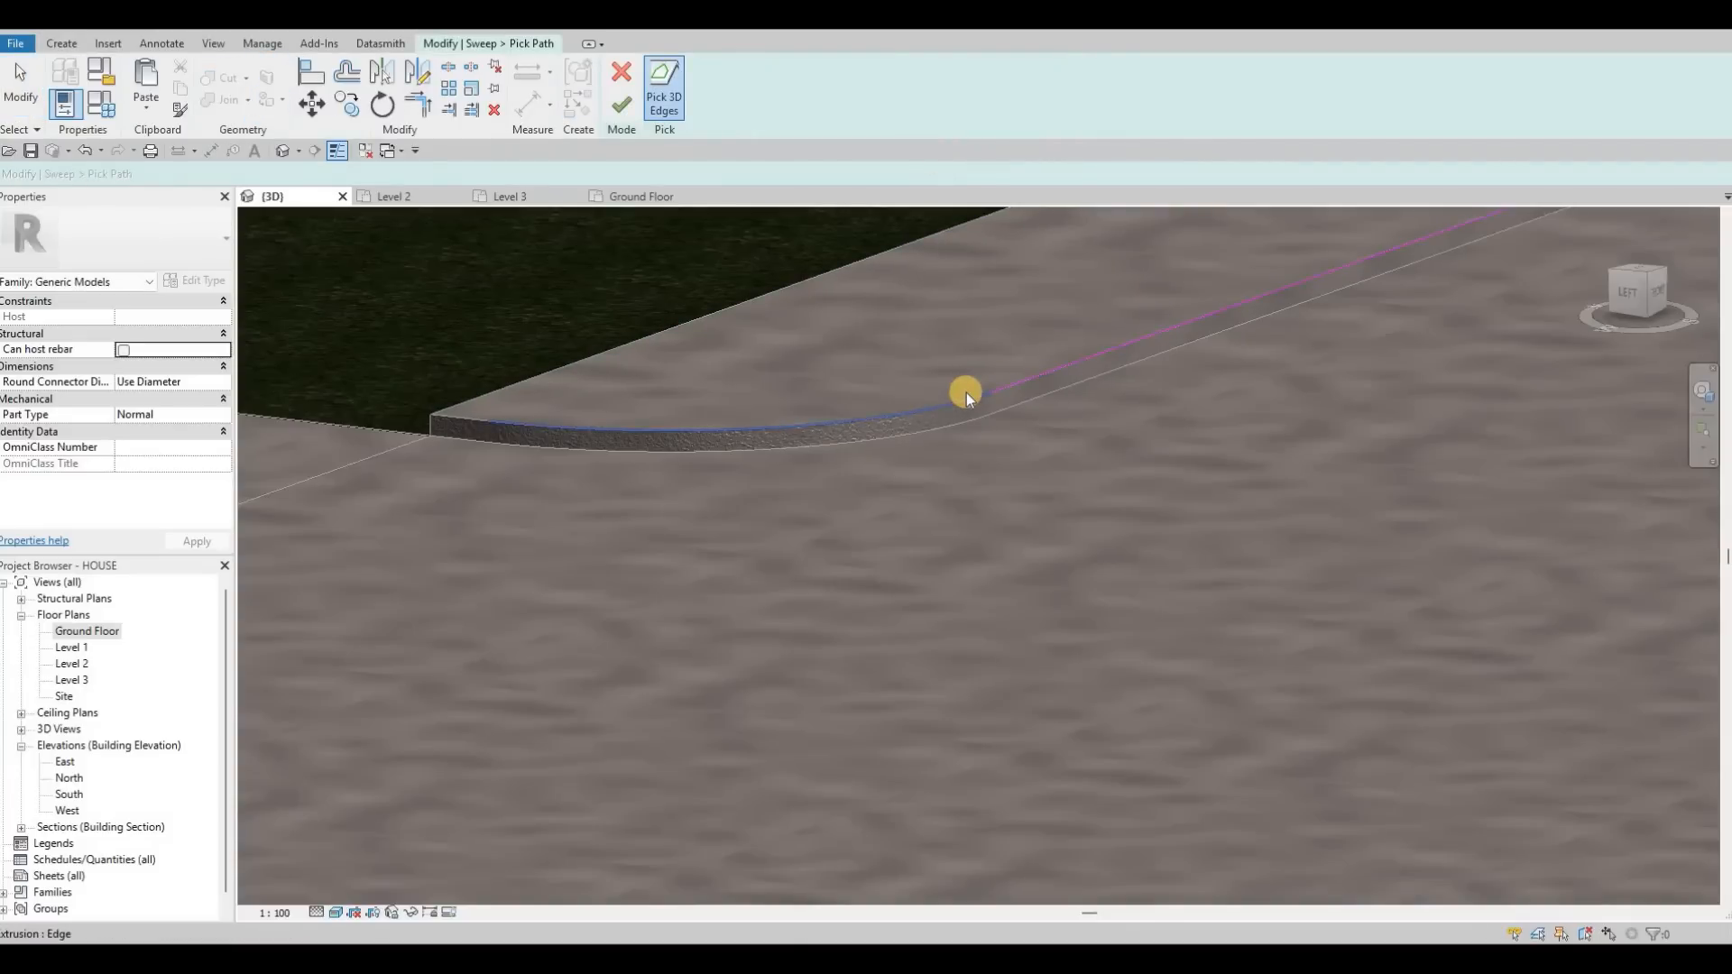
{"action": "left_click", "coordinate": [543, 408]}
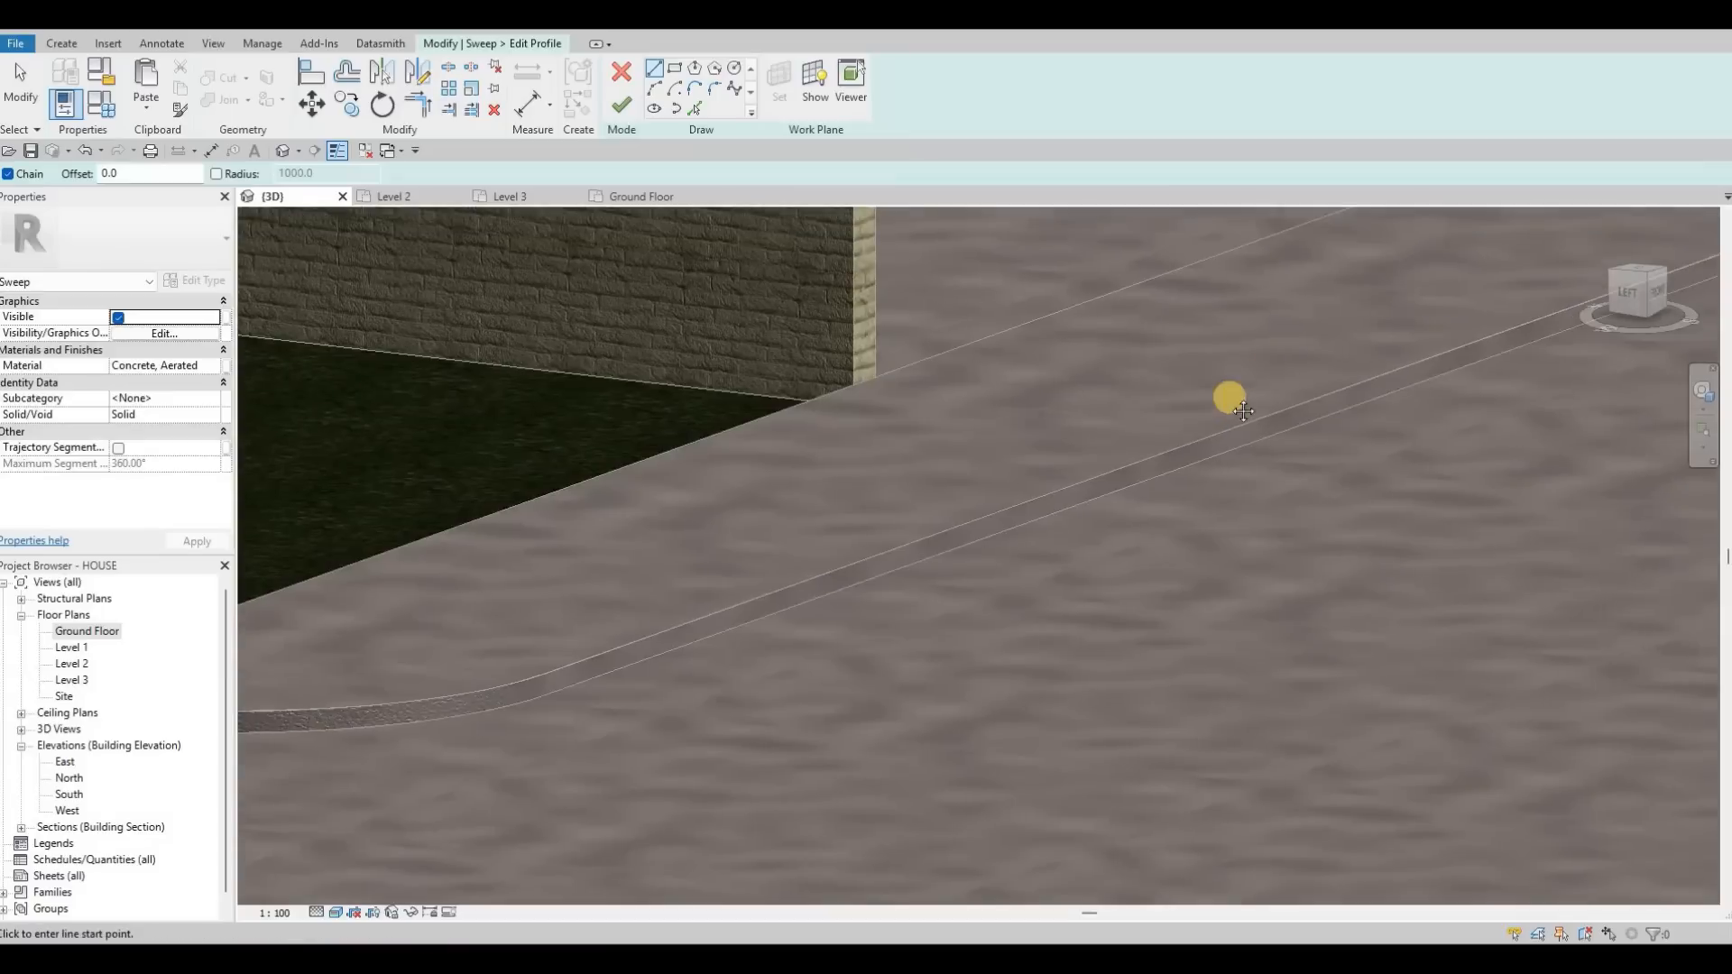
Paste the copied curb profile onto the path's profile plane, with its upright against the sidewalk's road-side edge.
{"action": "middle_click_drag", "start_coordinate": [1243, 411], "coordinate": [1164, 384]}
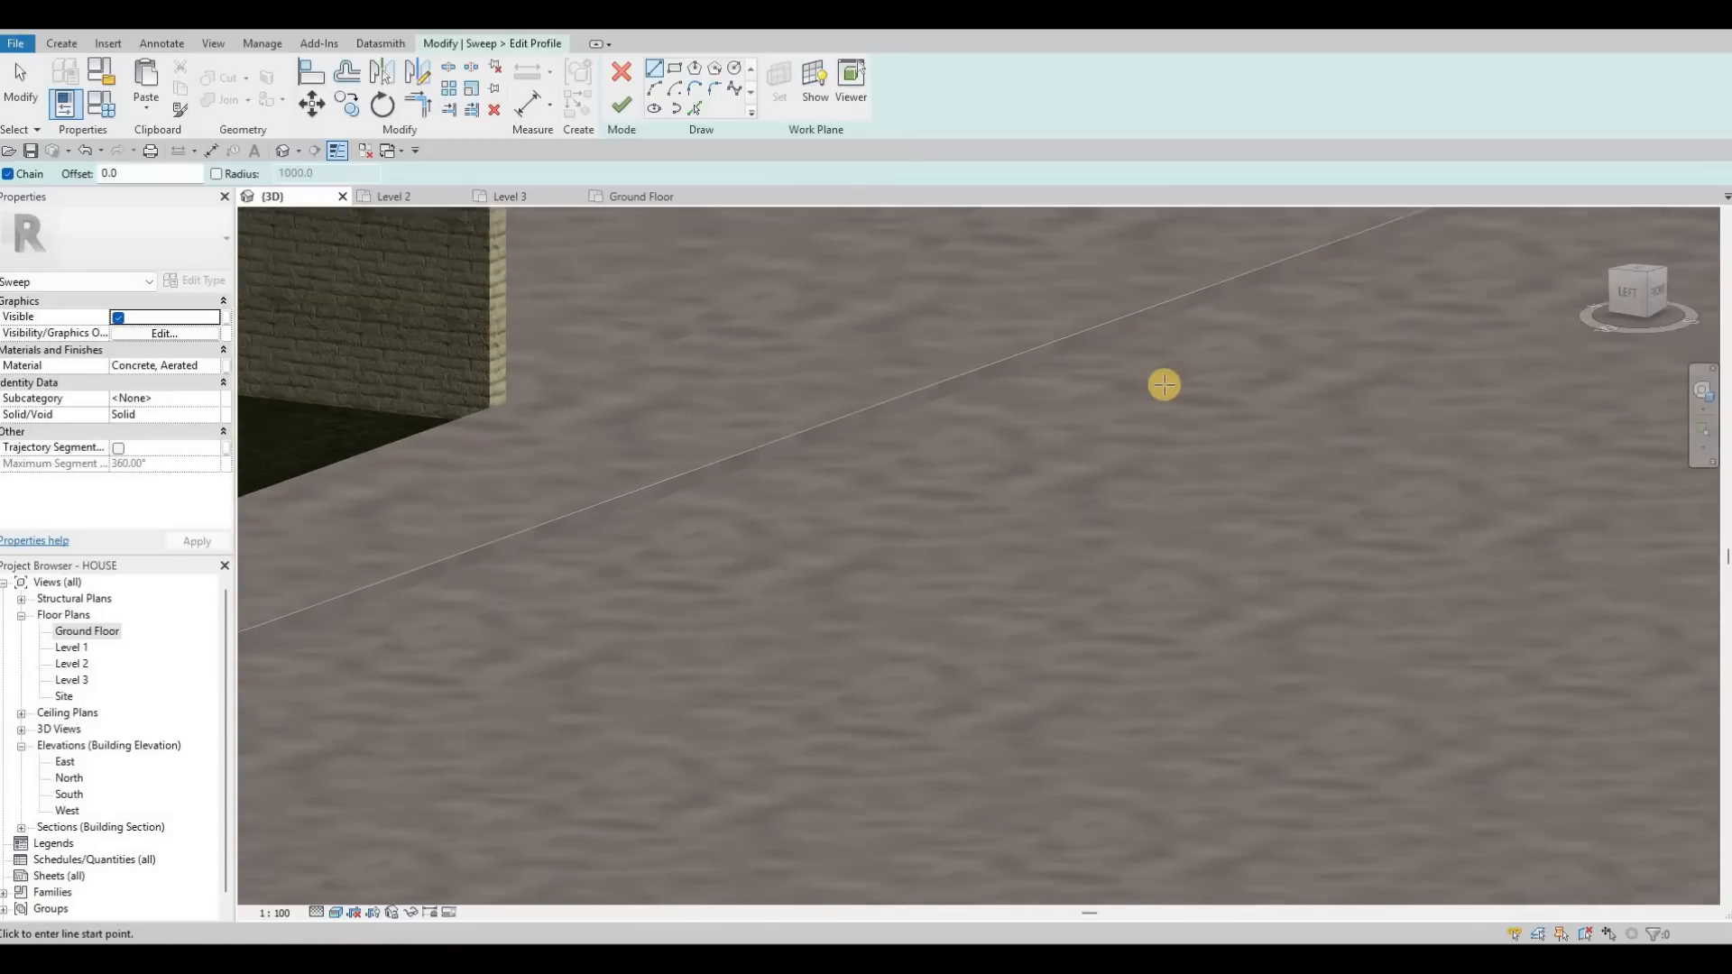
{"action": "scroll", "coordinate": [1136, 356], "scroll_direction": "down", "scroll_amount": 2}
{"action": "middle_click_drag", "start_coordinate": [1145, 443], "coordinate": [1097, 477]}
{"action": "scroll", "coordinate": [1144, 397], "scroll_direction": "up", "scroll_amount": 3}
{"action": "scroll", "coordinate": [1173, 424], "scroll_direction": "up", "scroll_amount": 5}
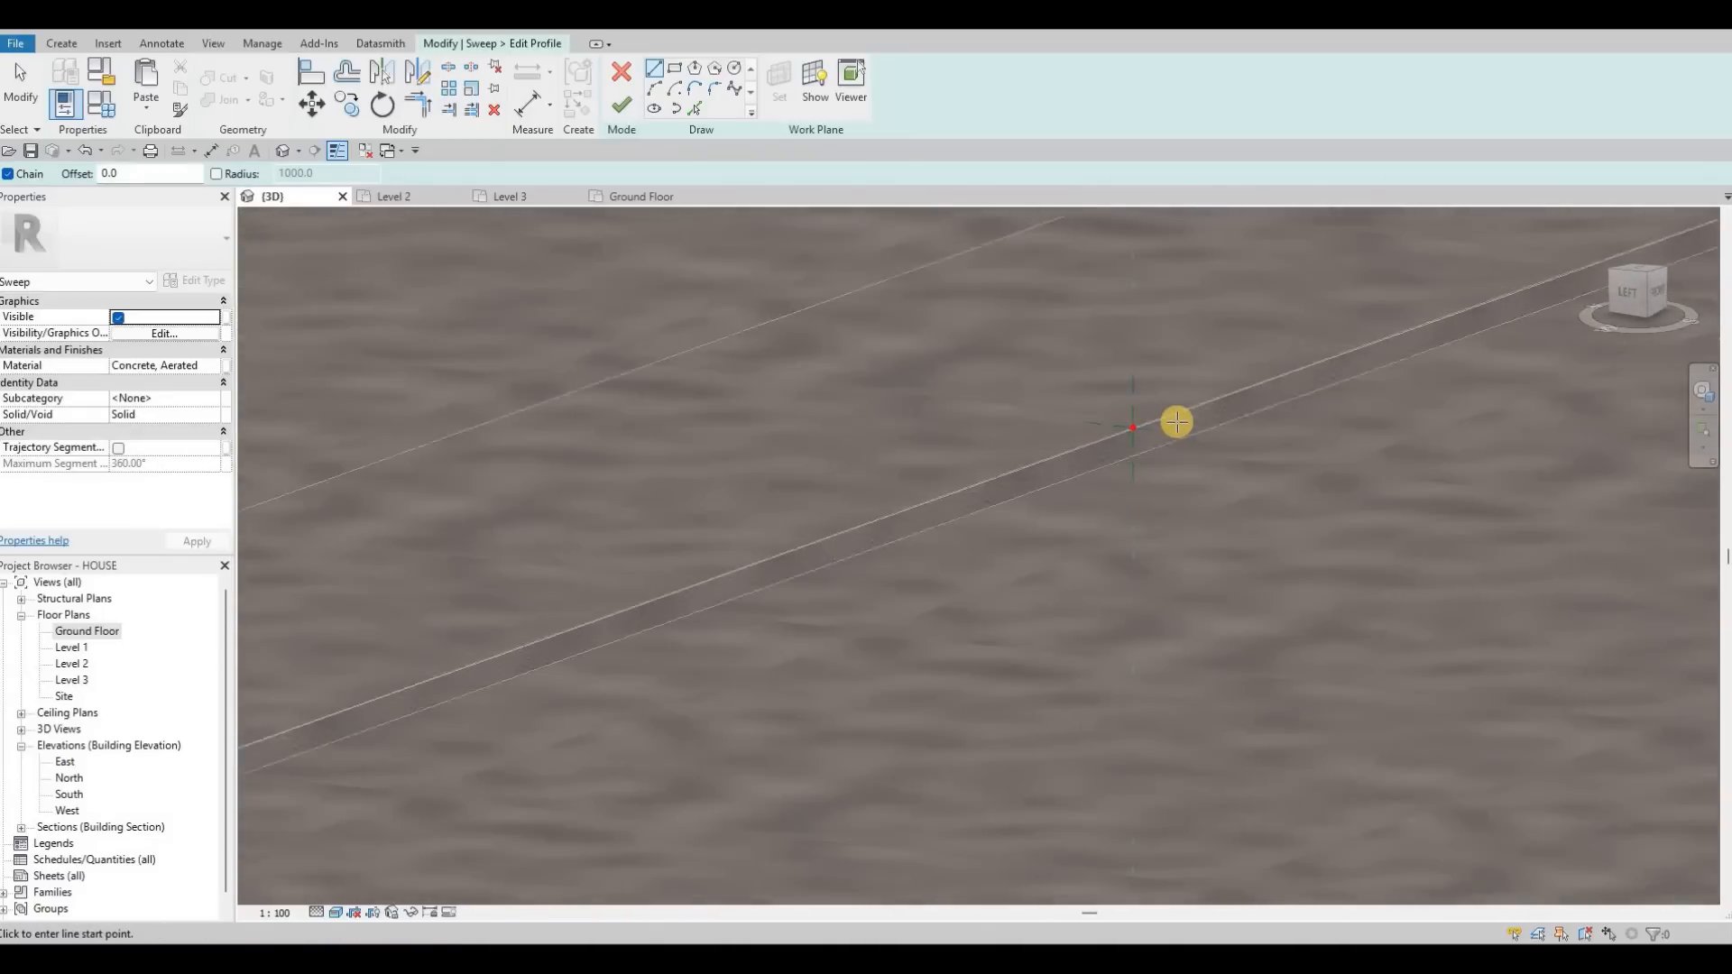
{"action": "key", "text": "ctrl+v"}
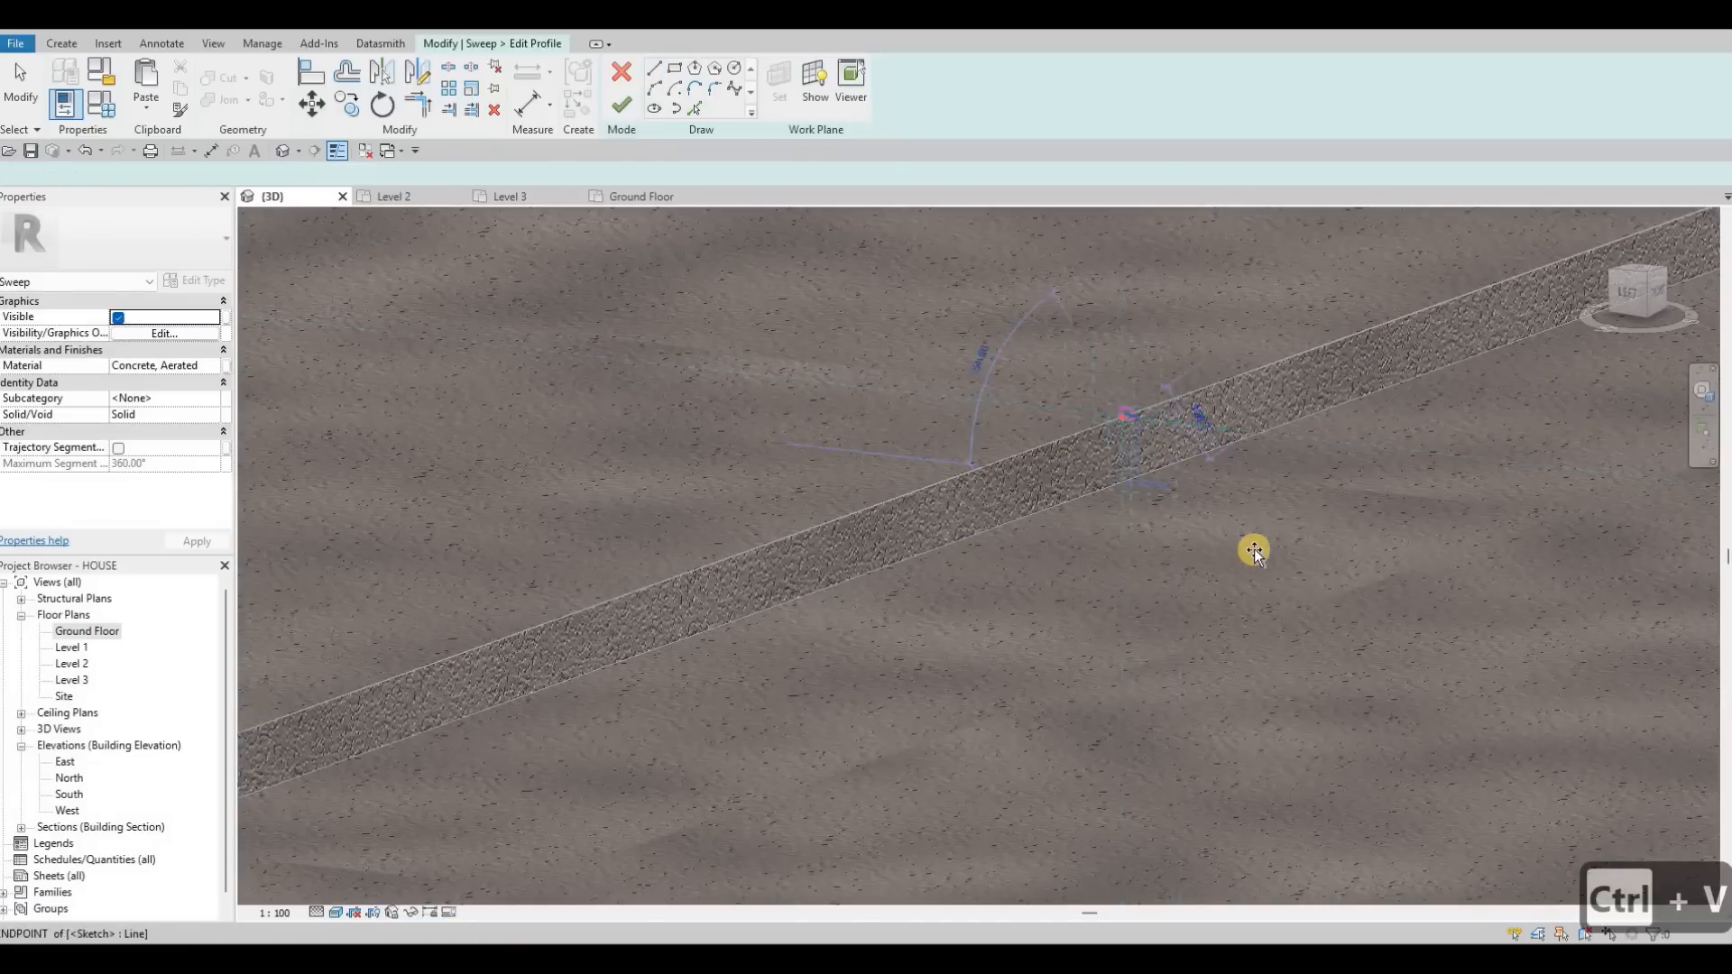
{"action": "scroll", "coordinate": [1256, 547], "scroll_direction": "up", "scroll_amount": 2}
{"action": "left_click", "coordinate": [1209, 543]}
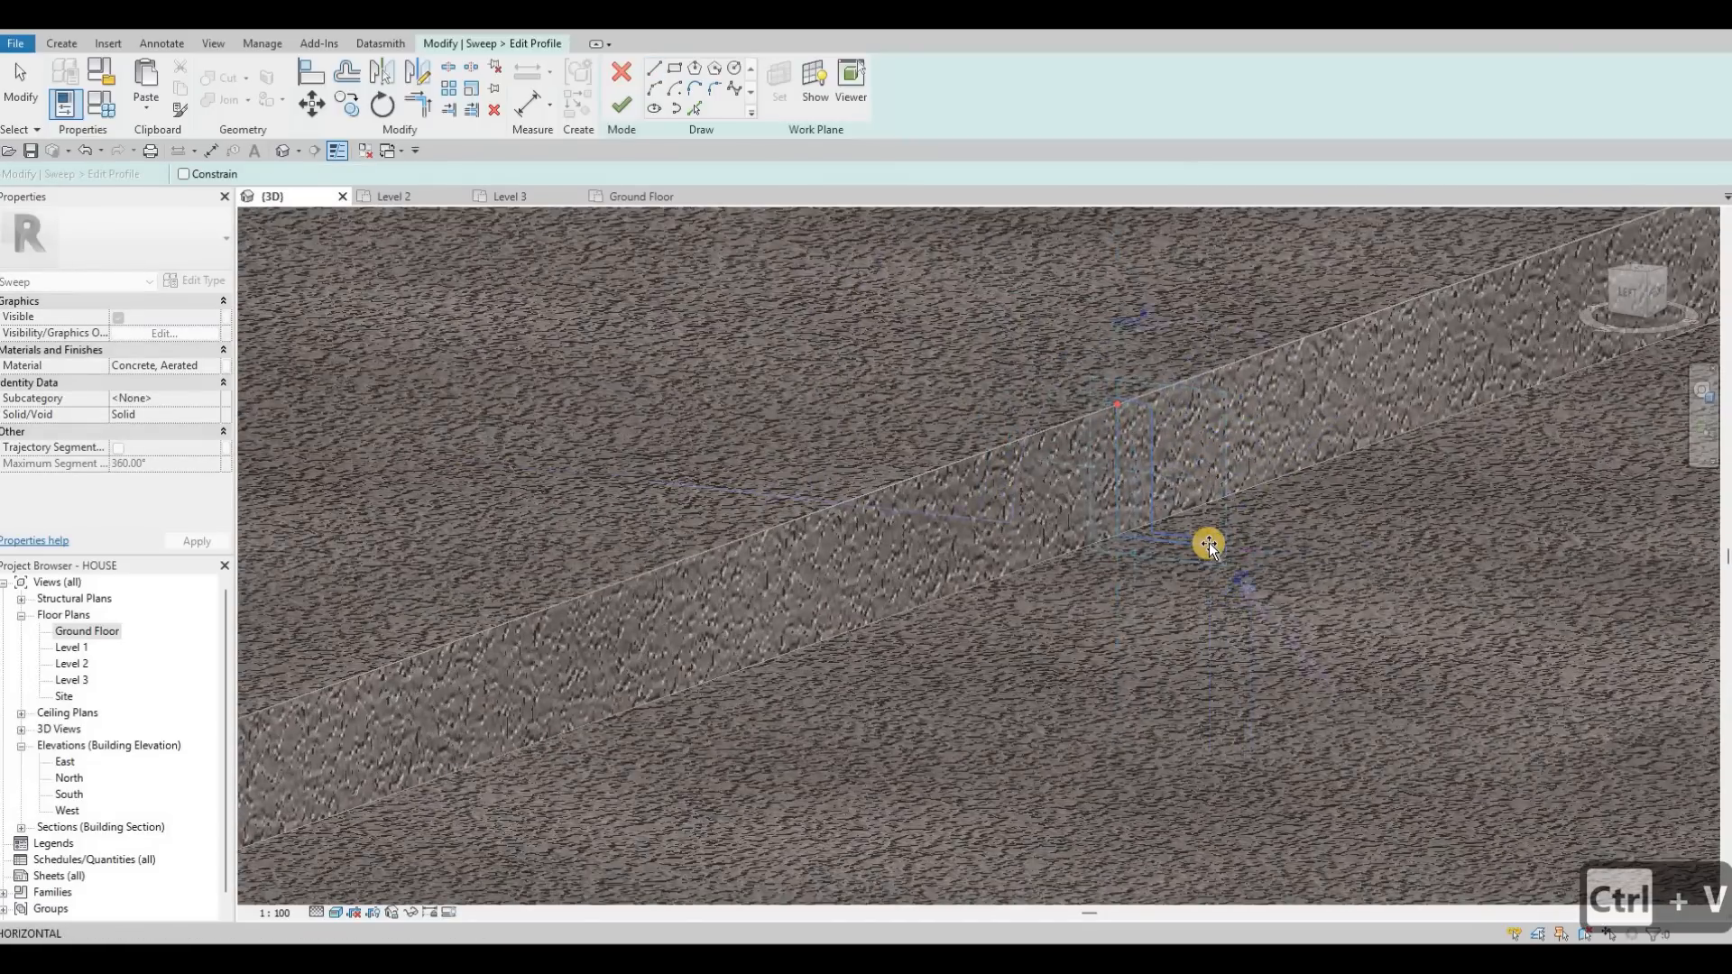
{"action": "left_click", "coordinate": [1047, 314]}
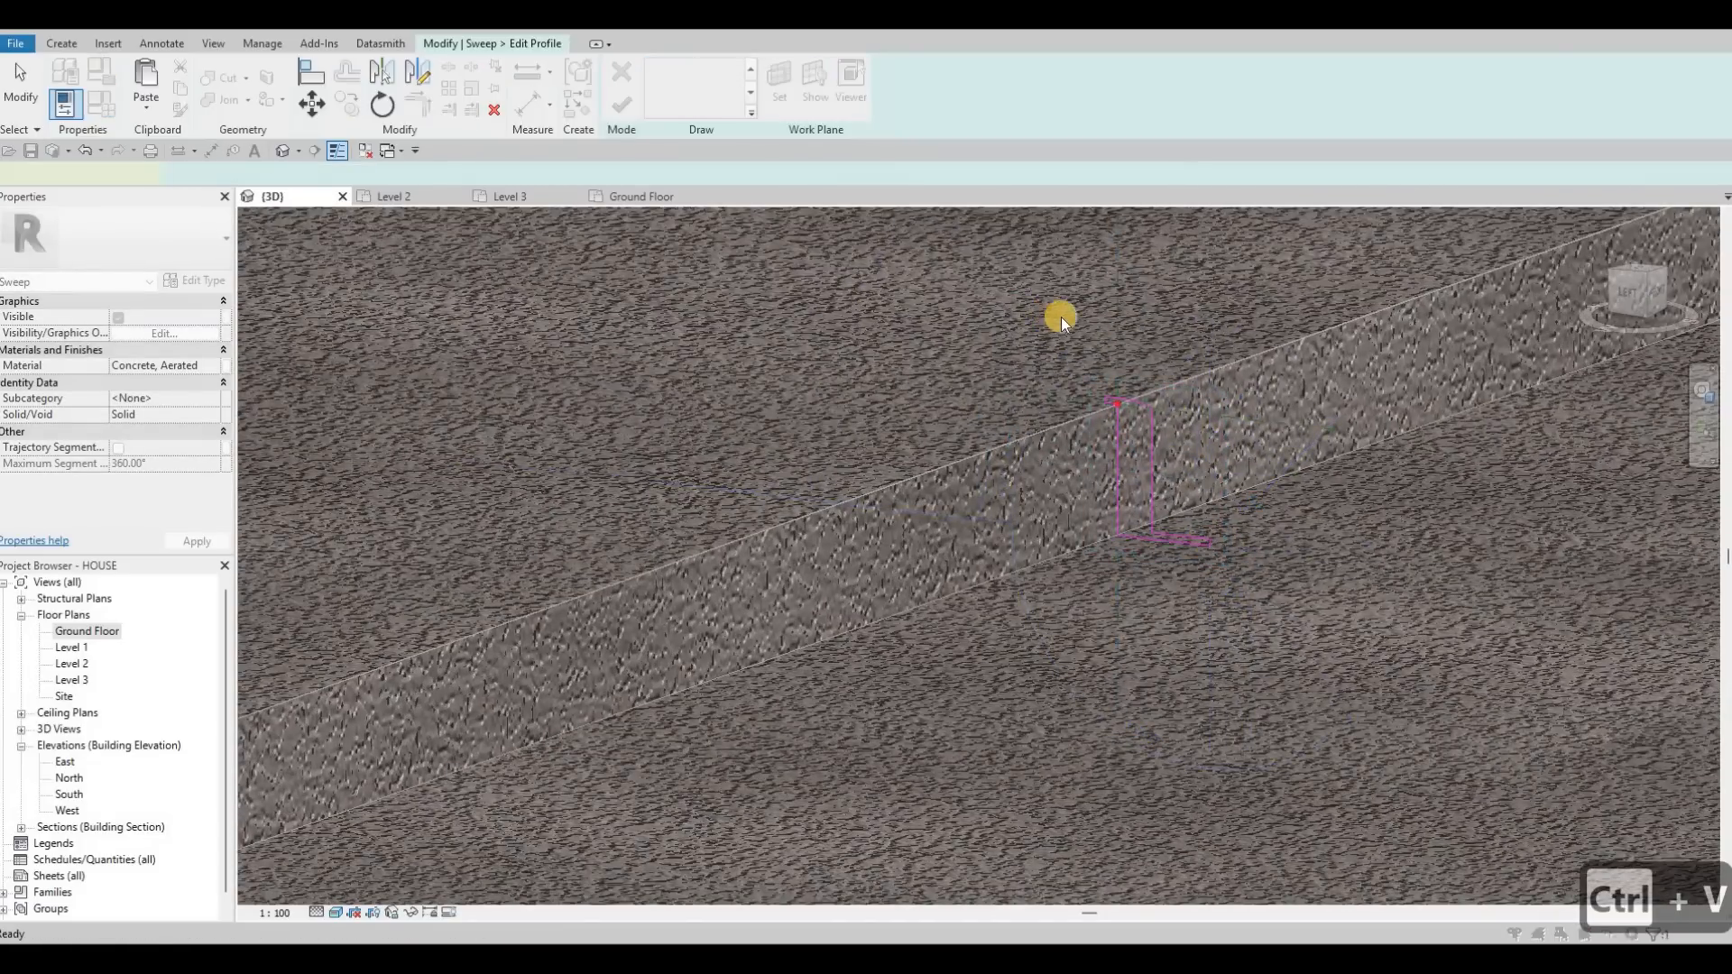
{"action": "scroll", "coordinate": [1098, 456], "scroll_direction": "up", "scroll_amount": 6}
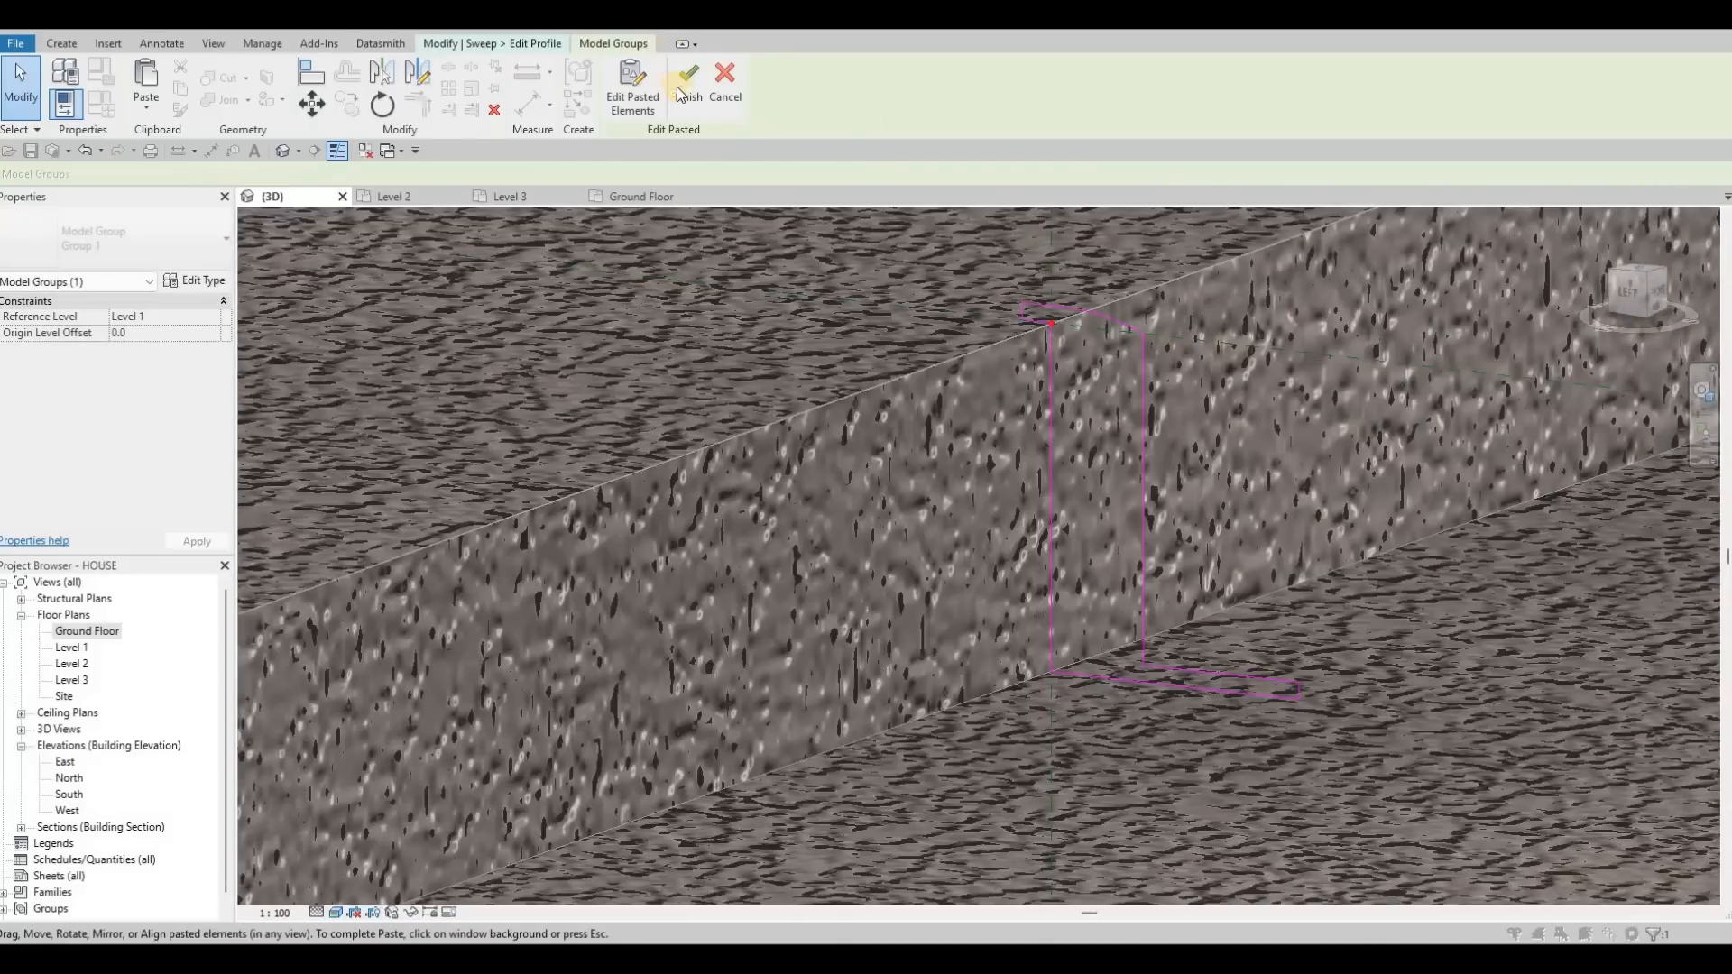
{"action": "key", "text": "Escape"}
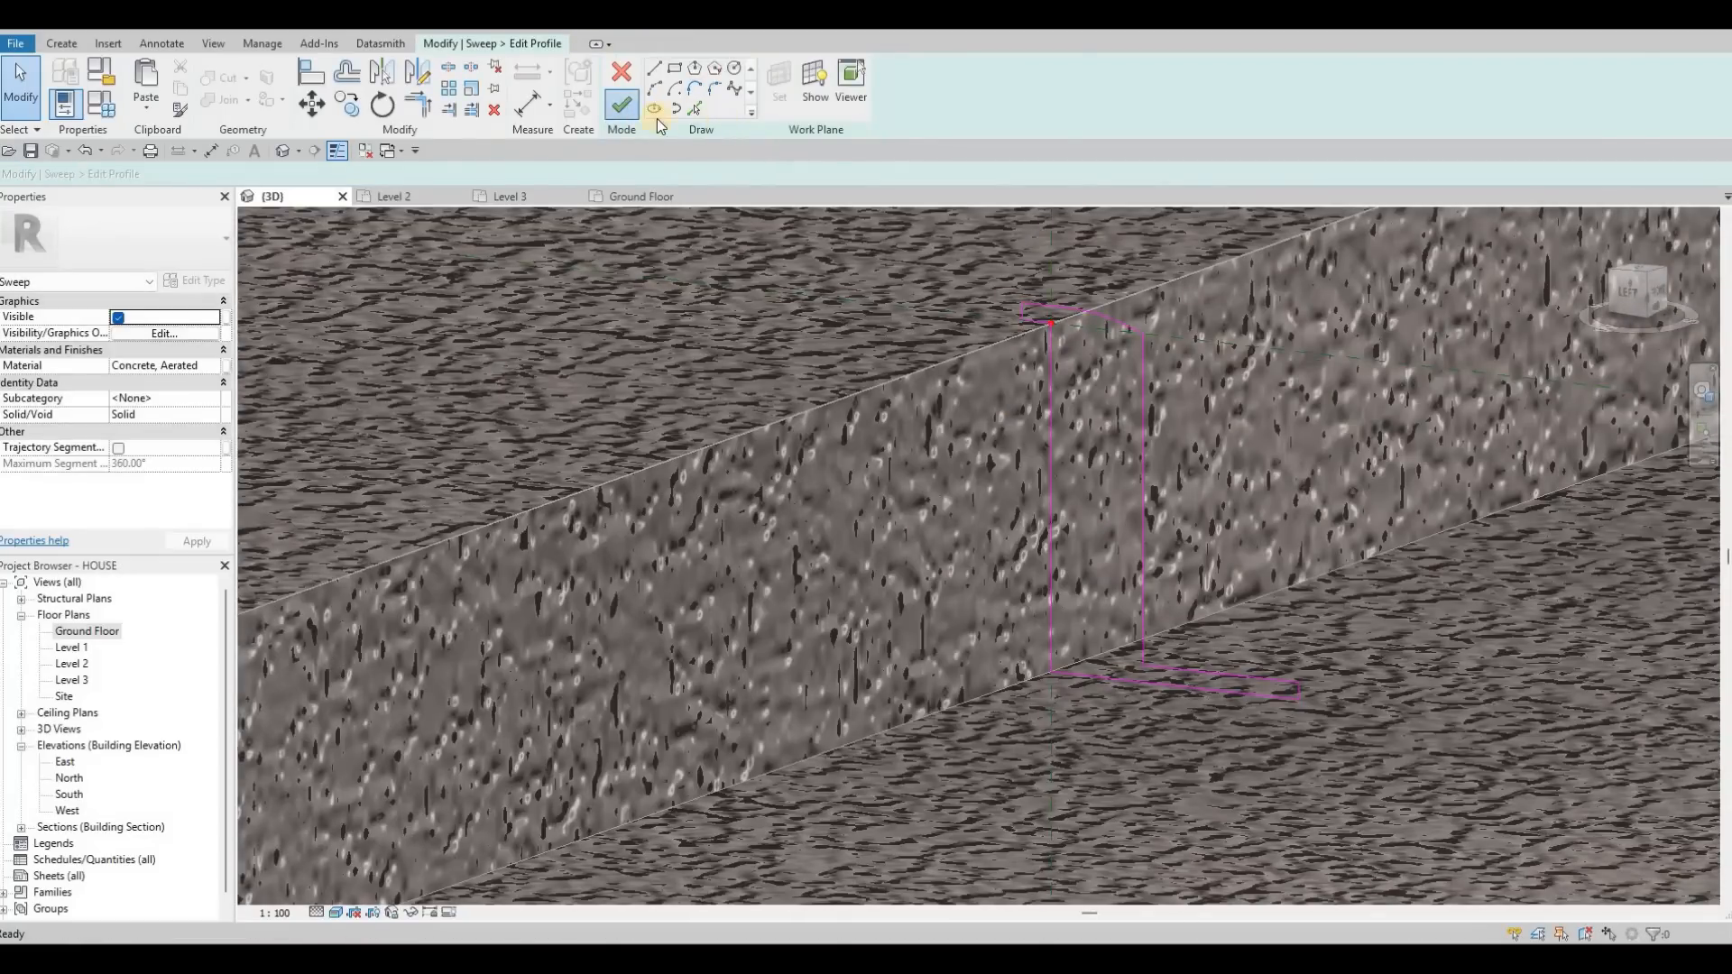
Finish the pasted profile sketch and complete the curb sweep along this sidewalk strip.
{"action": "left_click", "coordinate": [627, 111]}
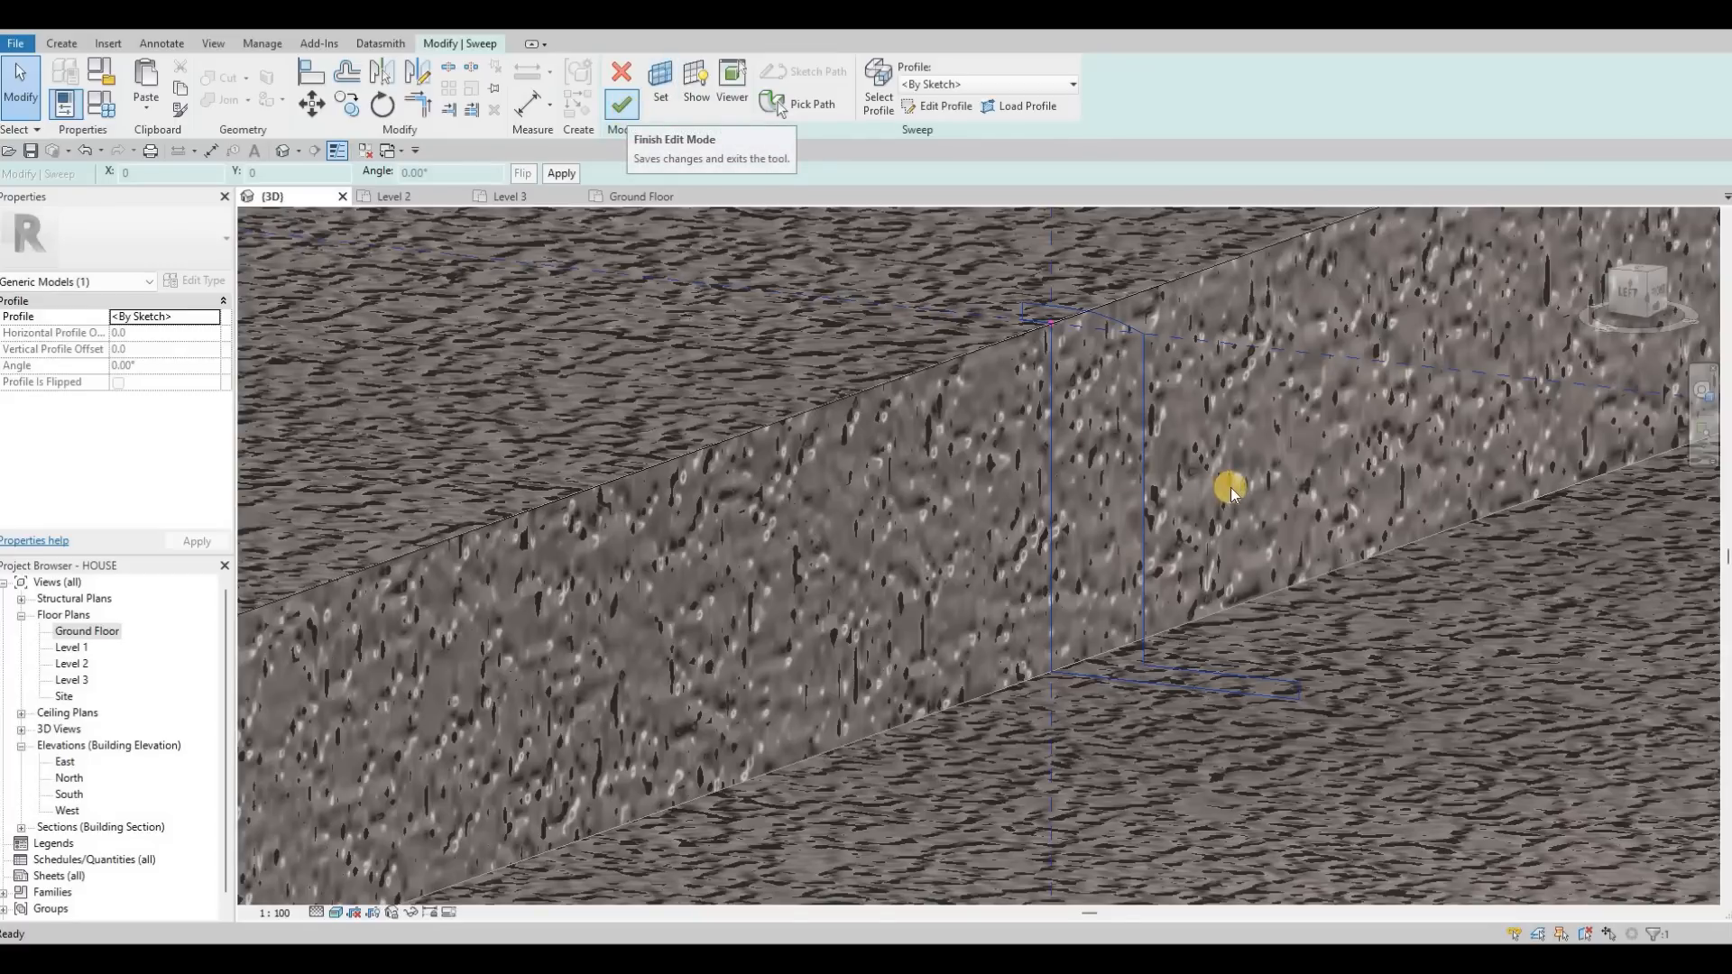
{"action": "scroll", "coordinate": [1155, 442], "scroll_direction": "down", "scroll_amount": 8}
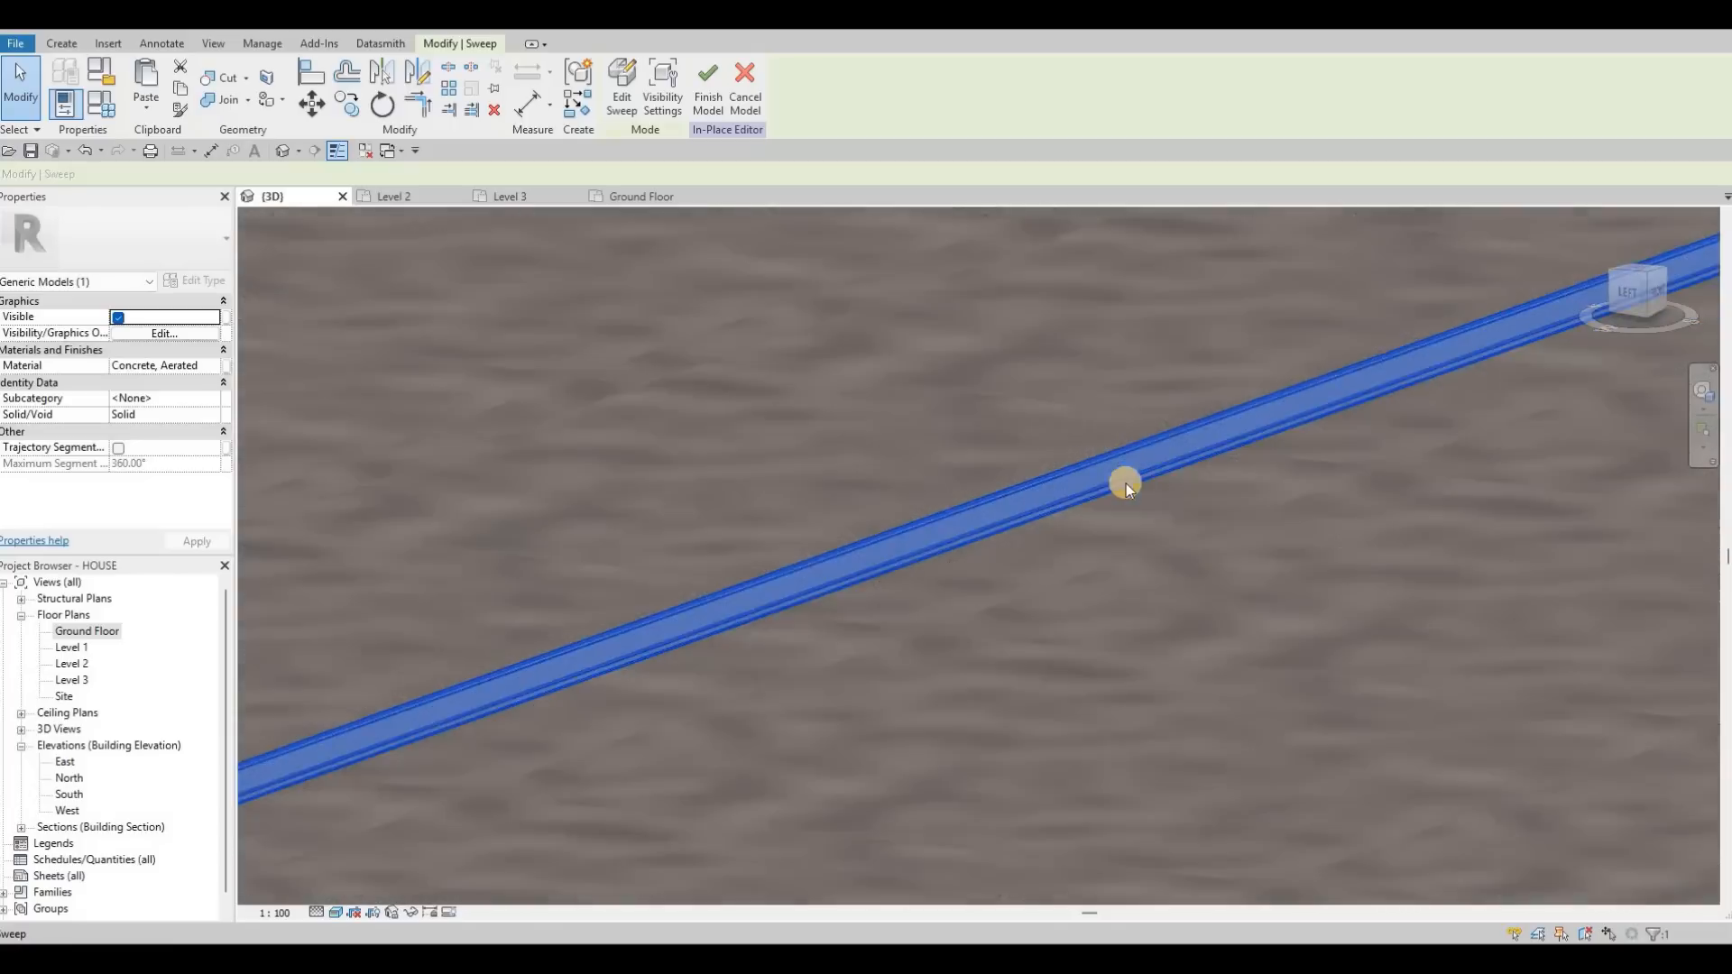
{"action": "key", "text": "Escape"}
Start a further solid sweep, pick the other sidewalk strip's upper road-side edge as its path, and begin its profile sketch.
{"action": "middle_click_drag", "start_coordinate": [1122, 534], "coordinate": [1294, 677], "text": "shift"}
{"action": "scroll", "coordinate": [992, 542], "scroll_direction": "up", "scroll_amount": 5}
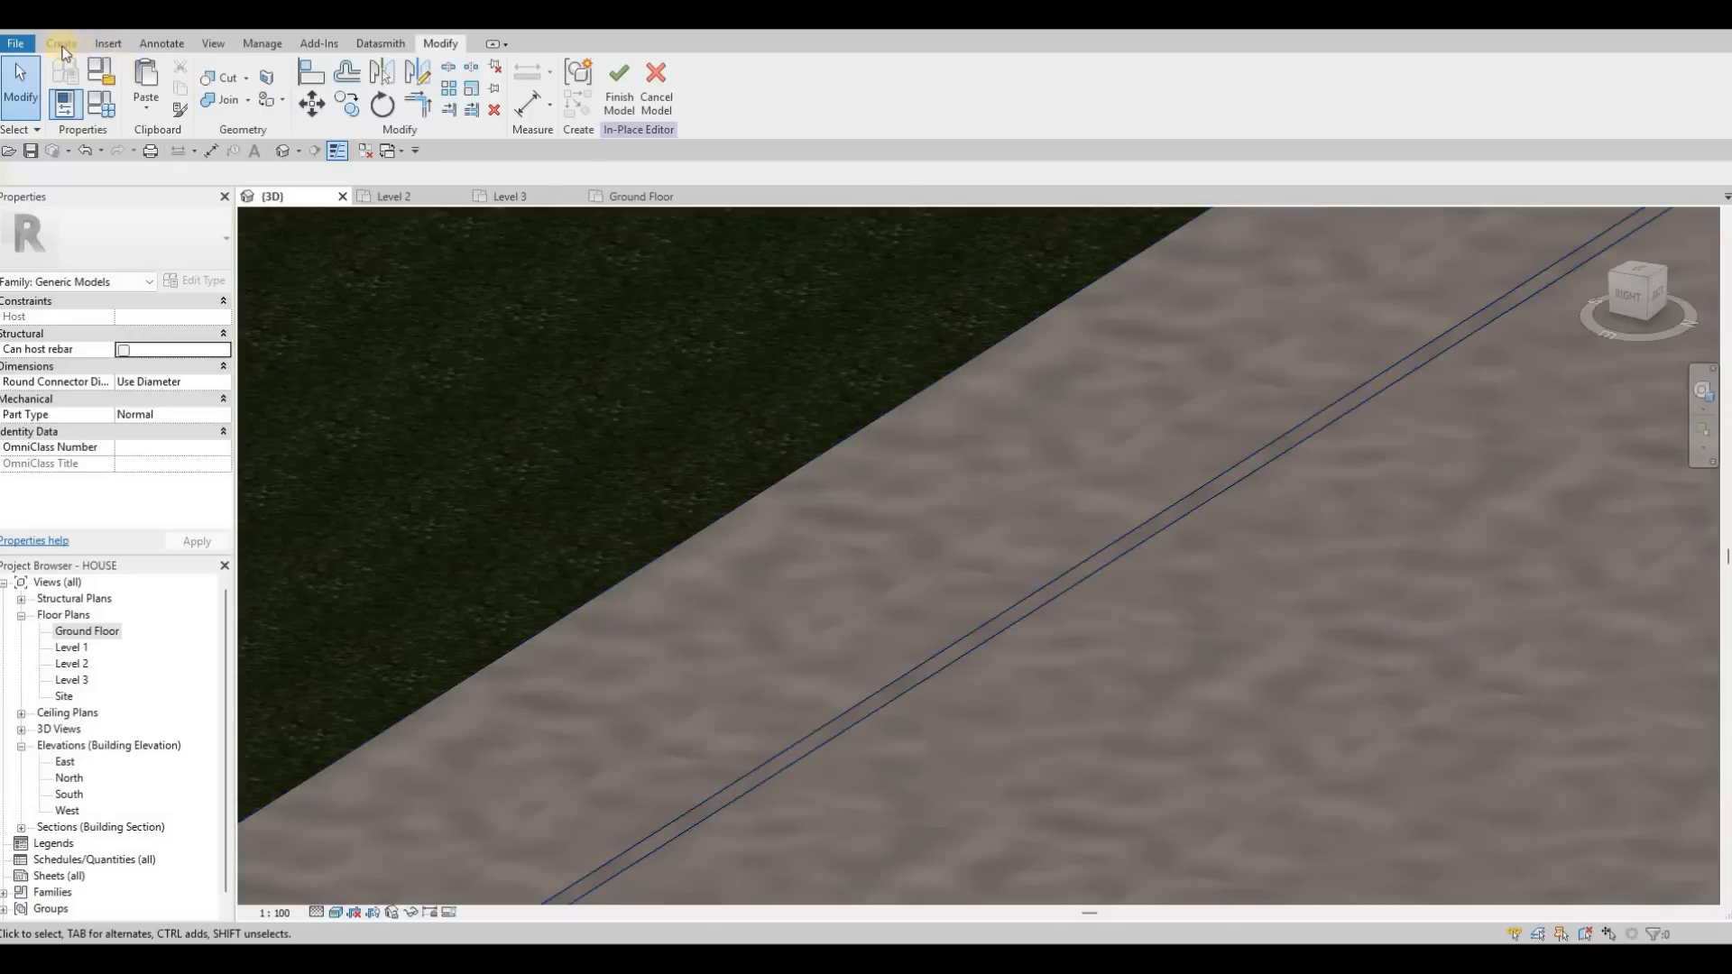
{"action": "left_click", "coordinate": [62, 43]}
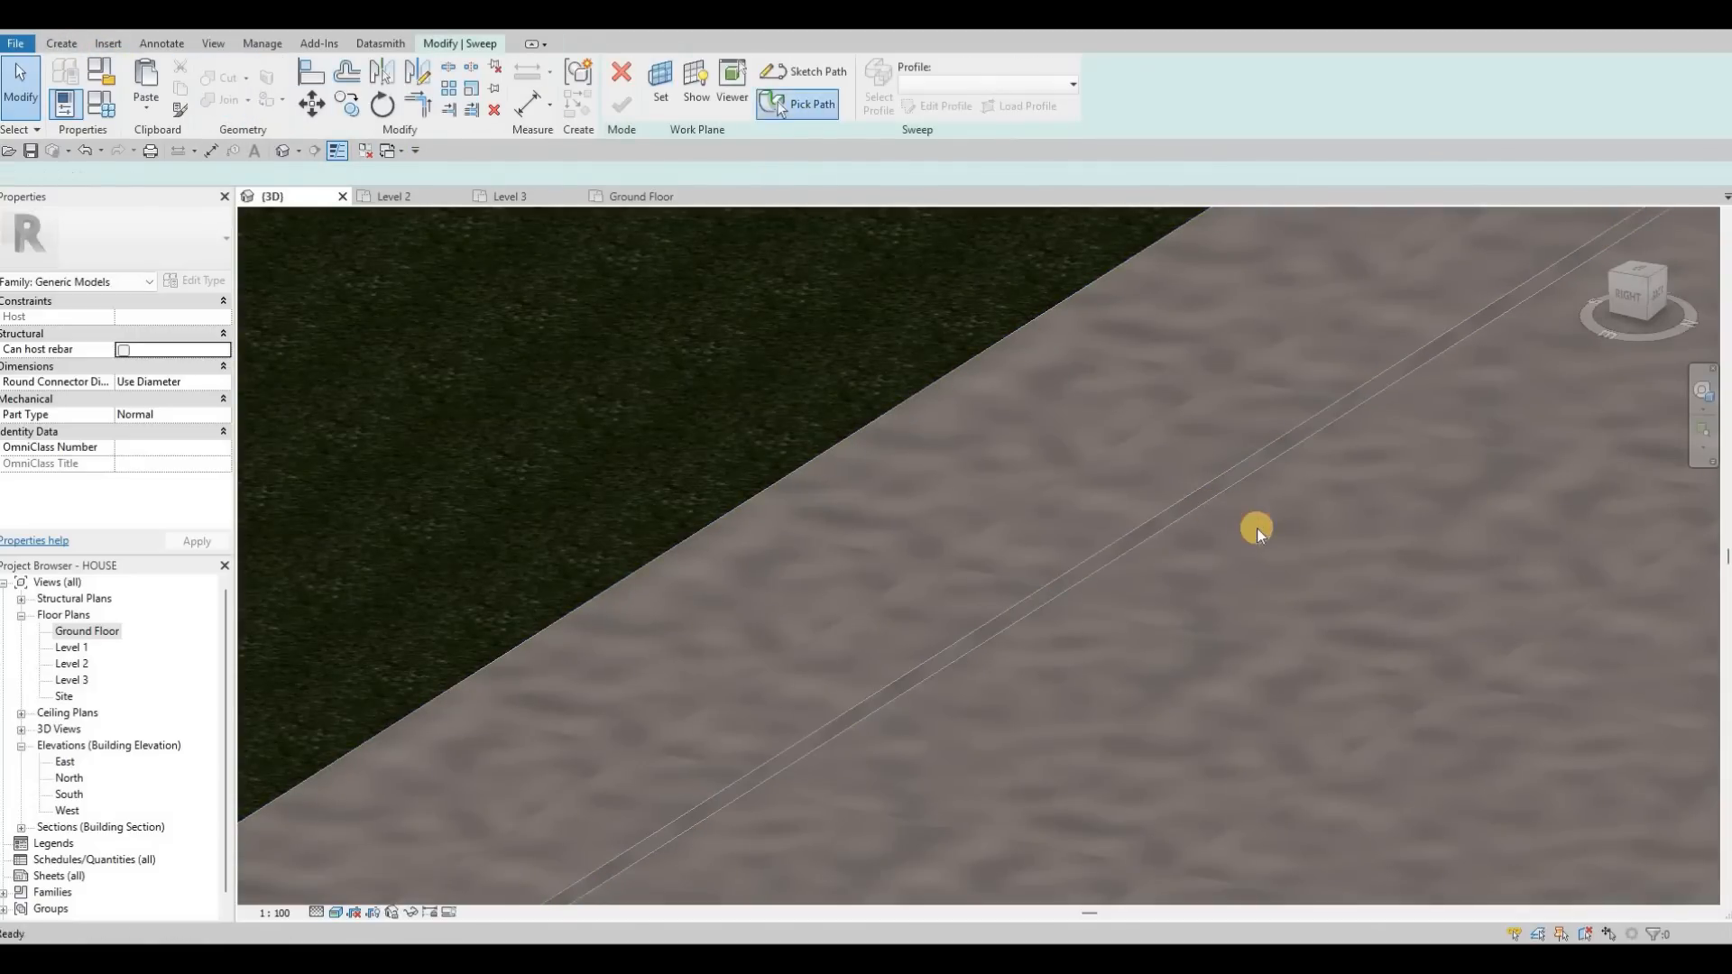
{"action": "middle_click_drag", "start_coordinate": [901, 219], "coordinate": [900, 110]}
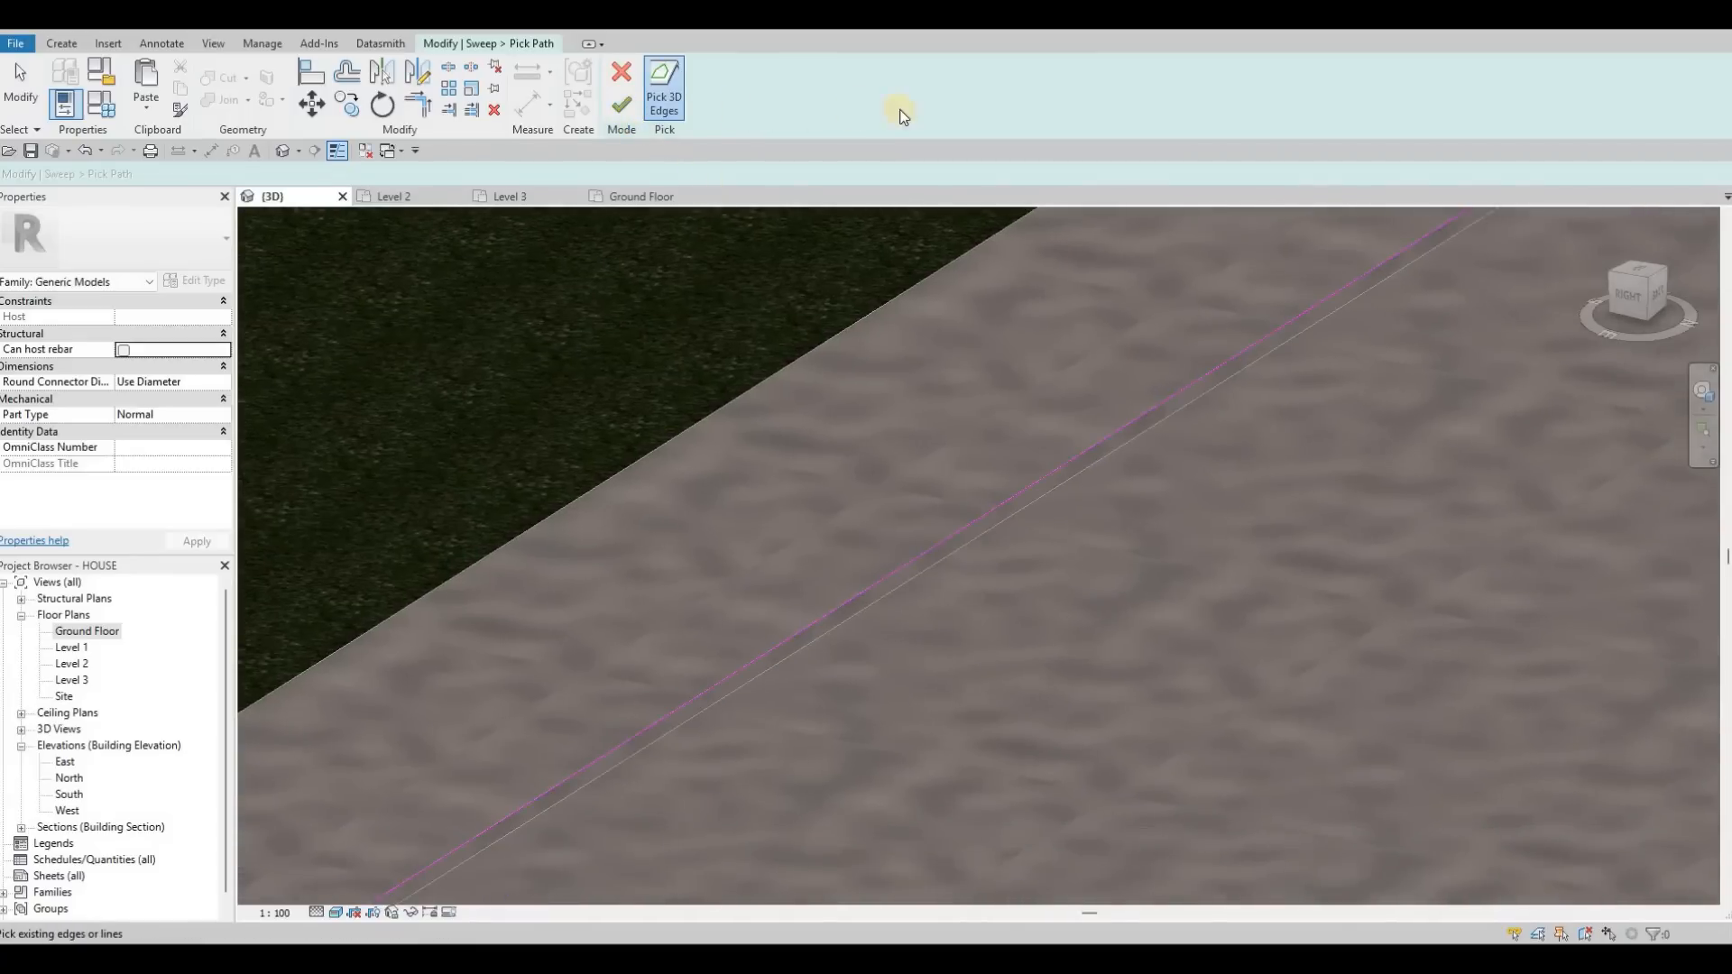
{"action": "left_click", "coordinate": [922, 106]}
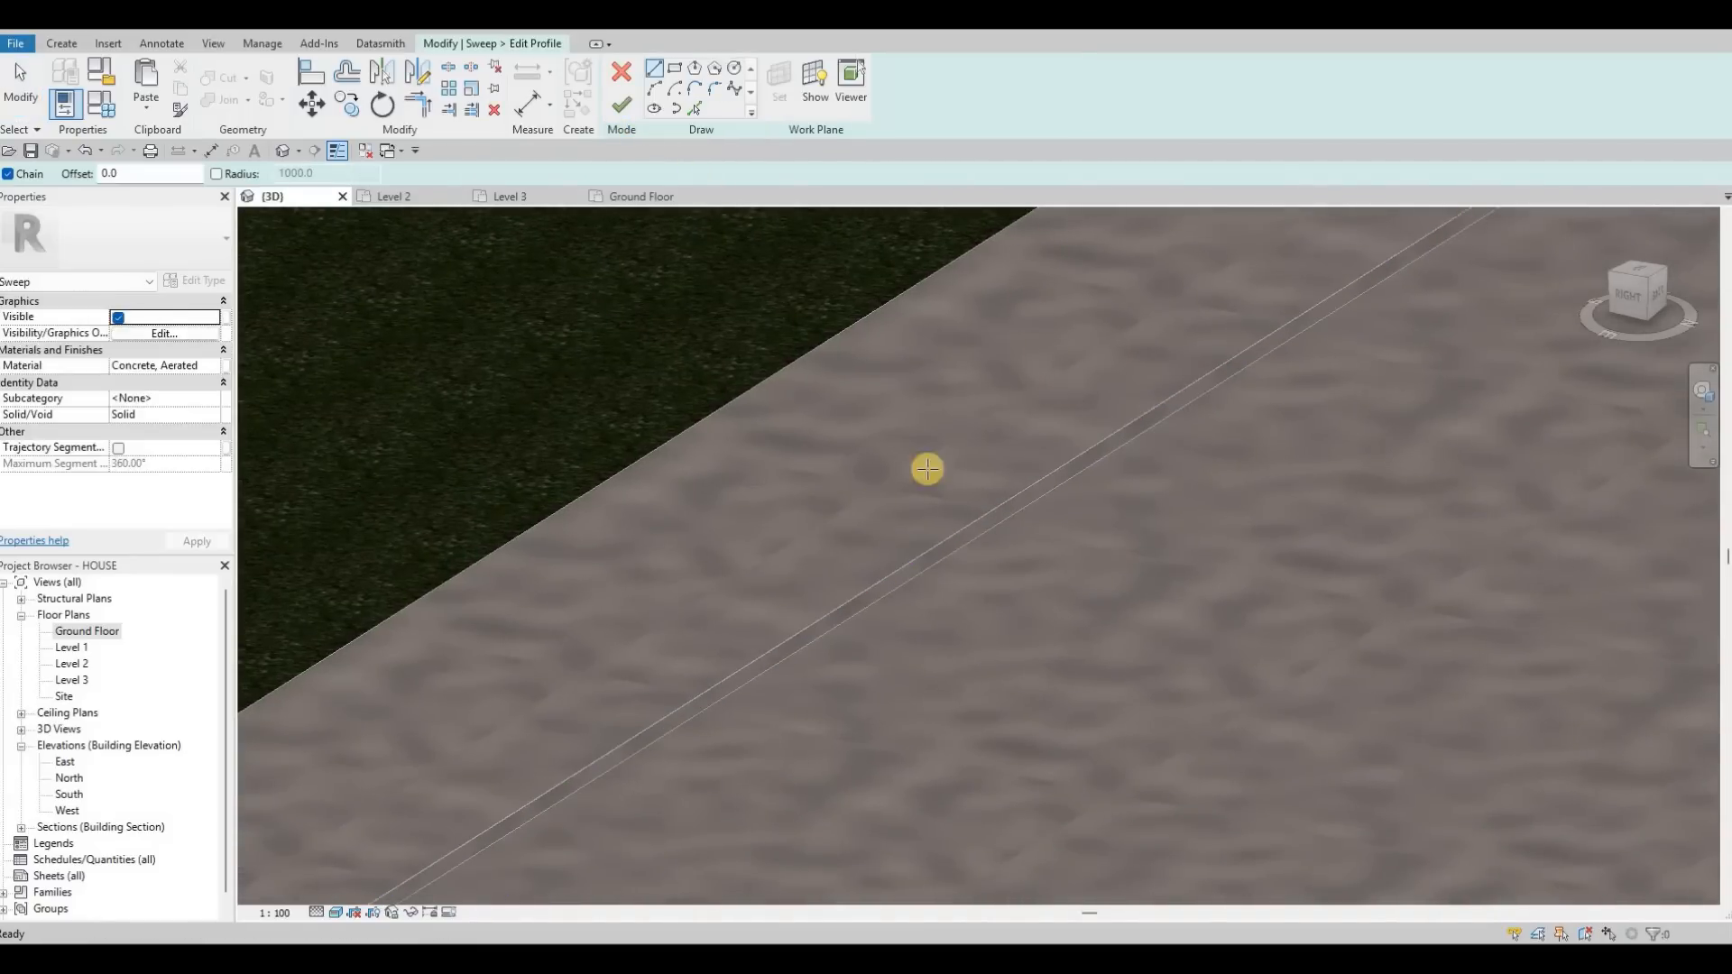
Paste the copied curb profile beside the path's profile point on the sidewalk's road side.
{"action": "scroll", "coordinate": [752, 483], "scroll_direction": "down", "scroll_amount": 2}
{"action": "scroll", "coordinate": [707, 468], "scroll_direction": "down", "scroll_amount": 1}
{"action": "scroll", "coordinate": [707, 479], "scroll_direction": "up", "scroll_amount": 3}
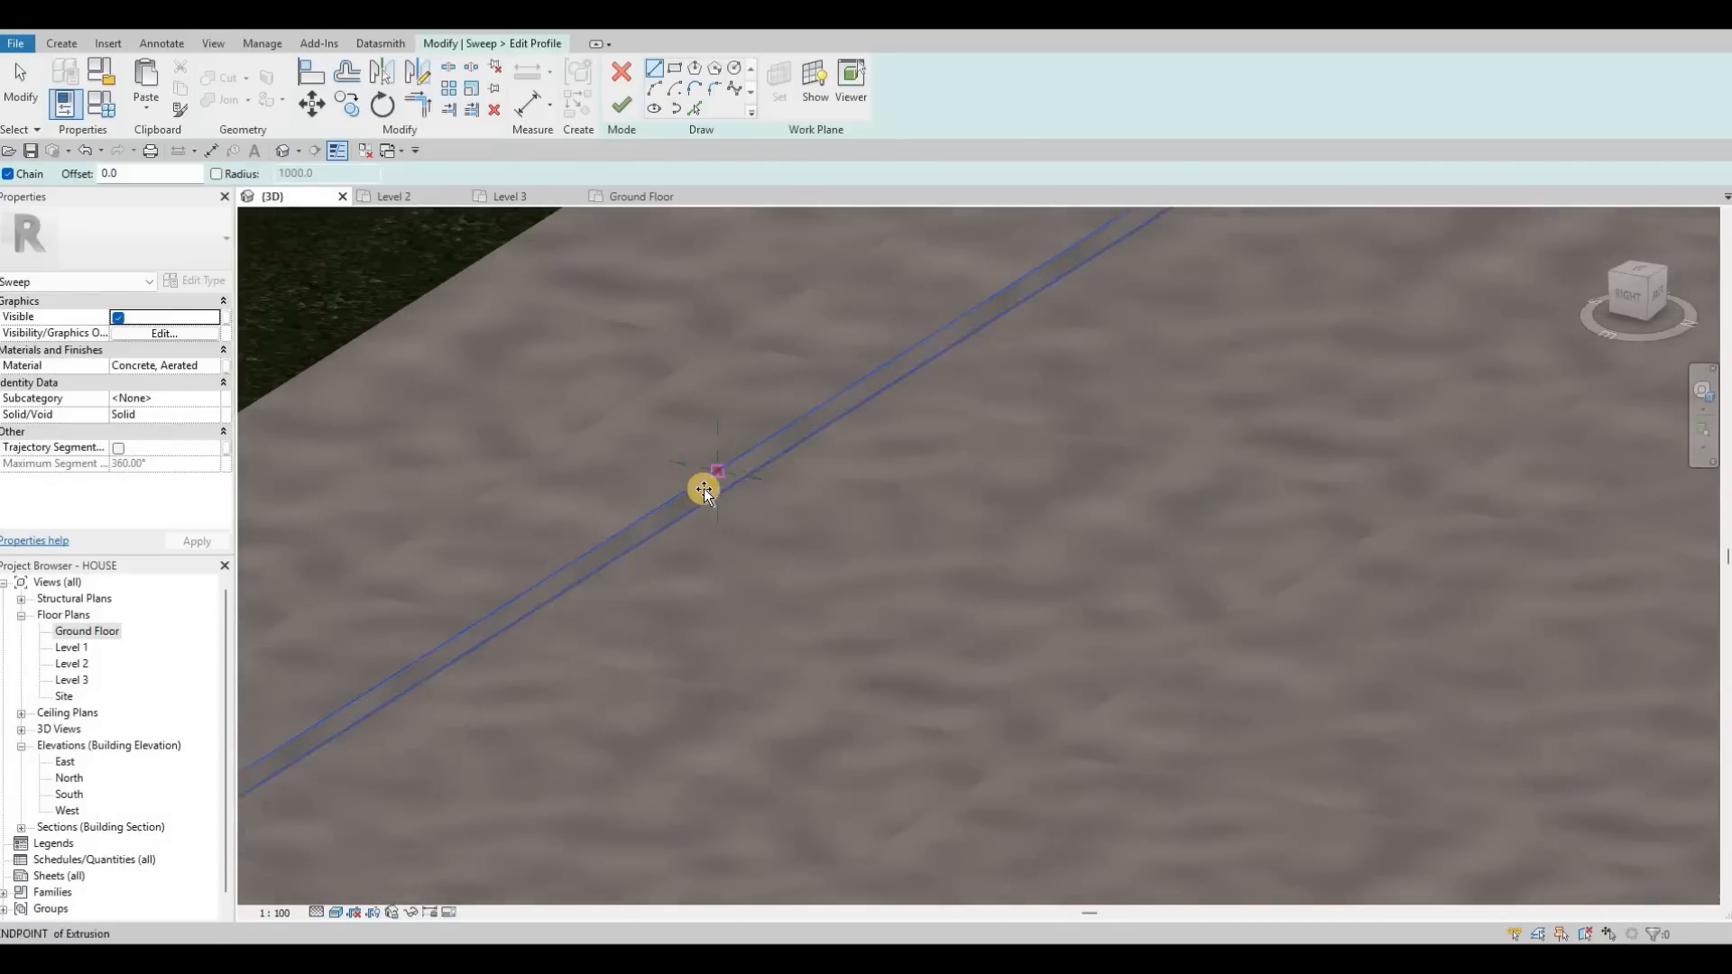
{"action": "key", "text": "ctrl+v"}
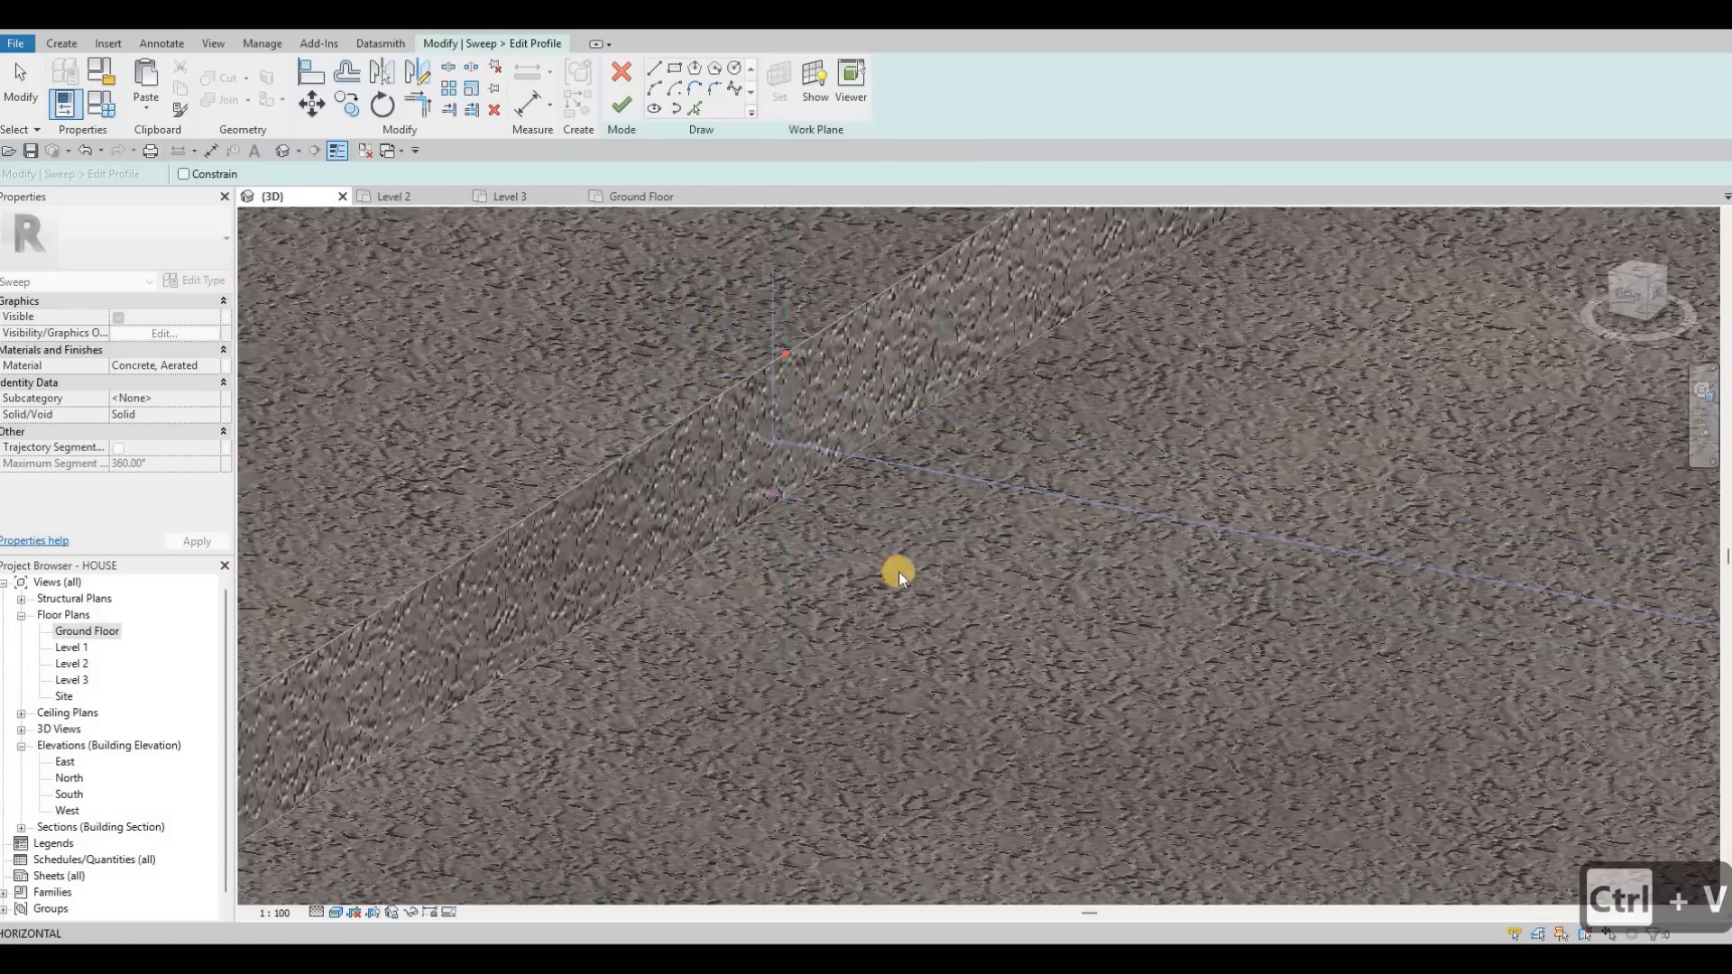
{"action": "left_click", "coordinate": [962, 488]}
Mirror the pasted curb profile about a drawn vertical axis between it and the sidewalk edge, then accept the pasted result.
{"action": "left_click", "coordinate": [417, 74]}
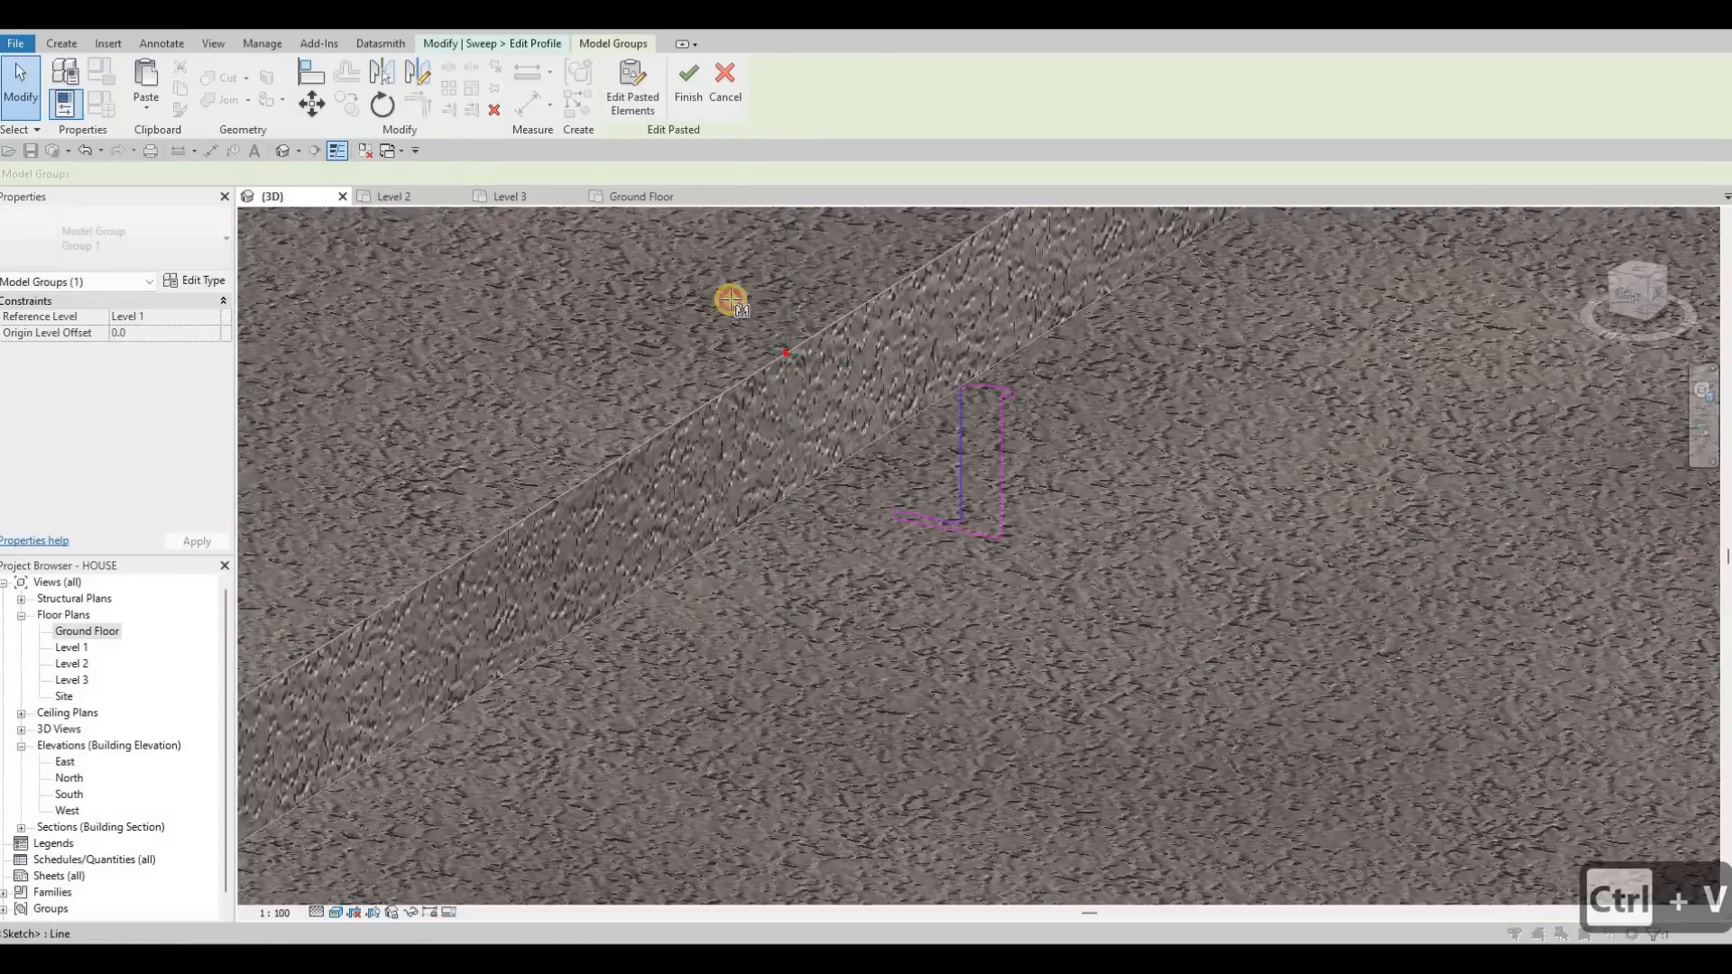
{"action": "left_click", "coordinate": [881, 480]}
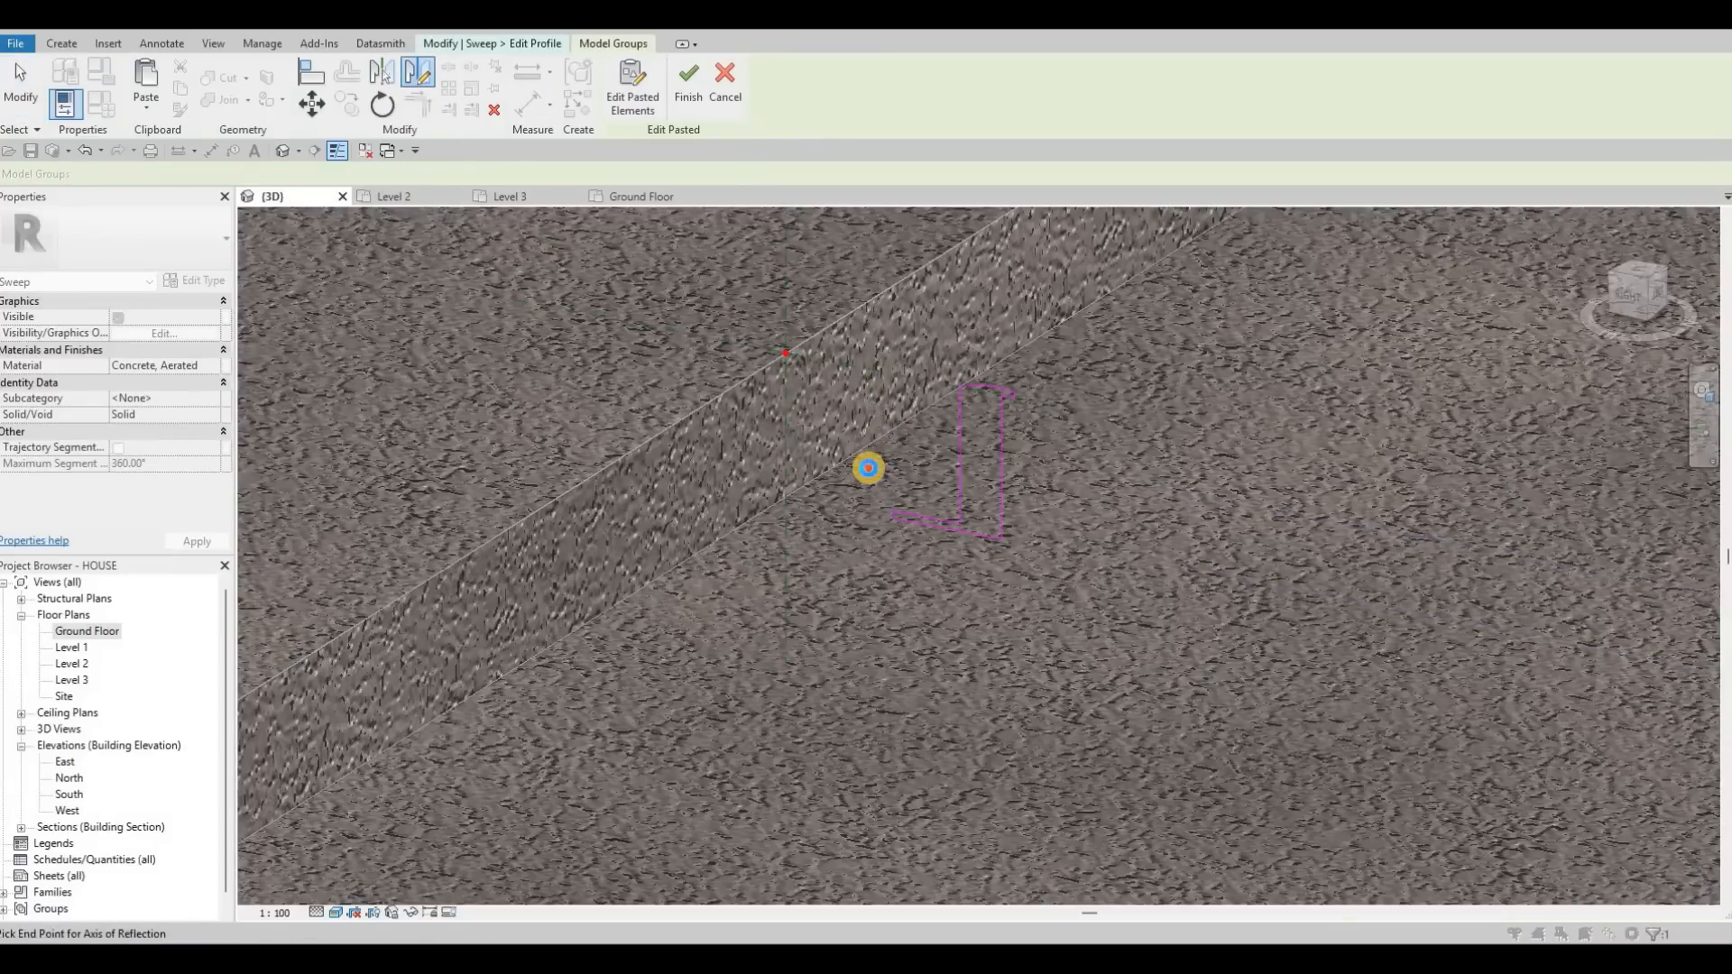
{"action": "left_click", "coordinate": [738, 346]}
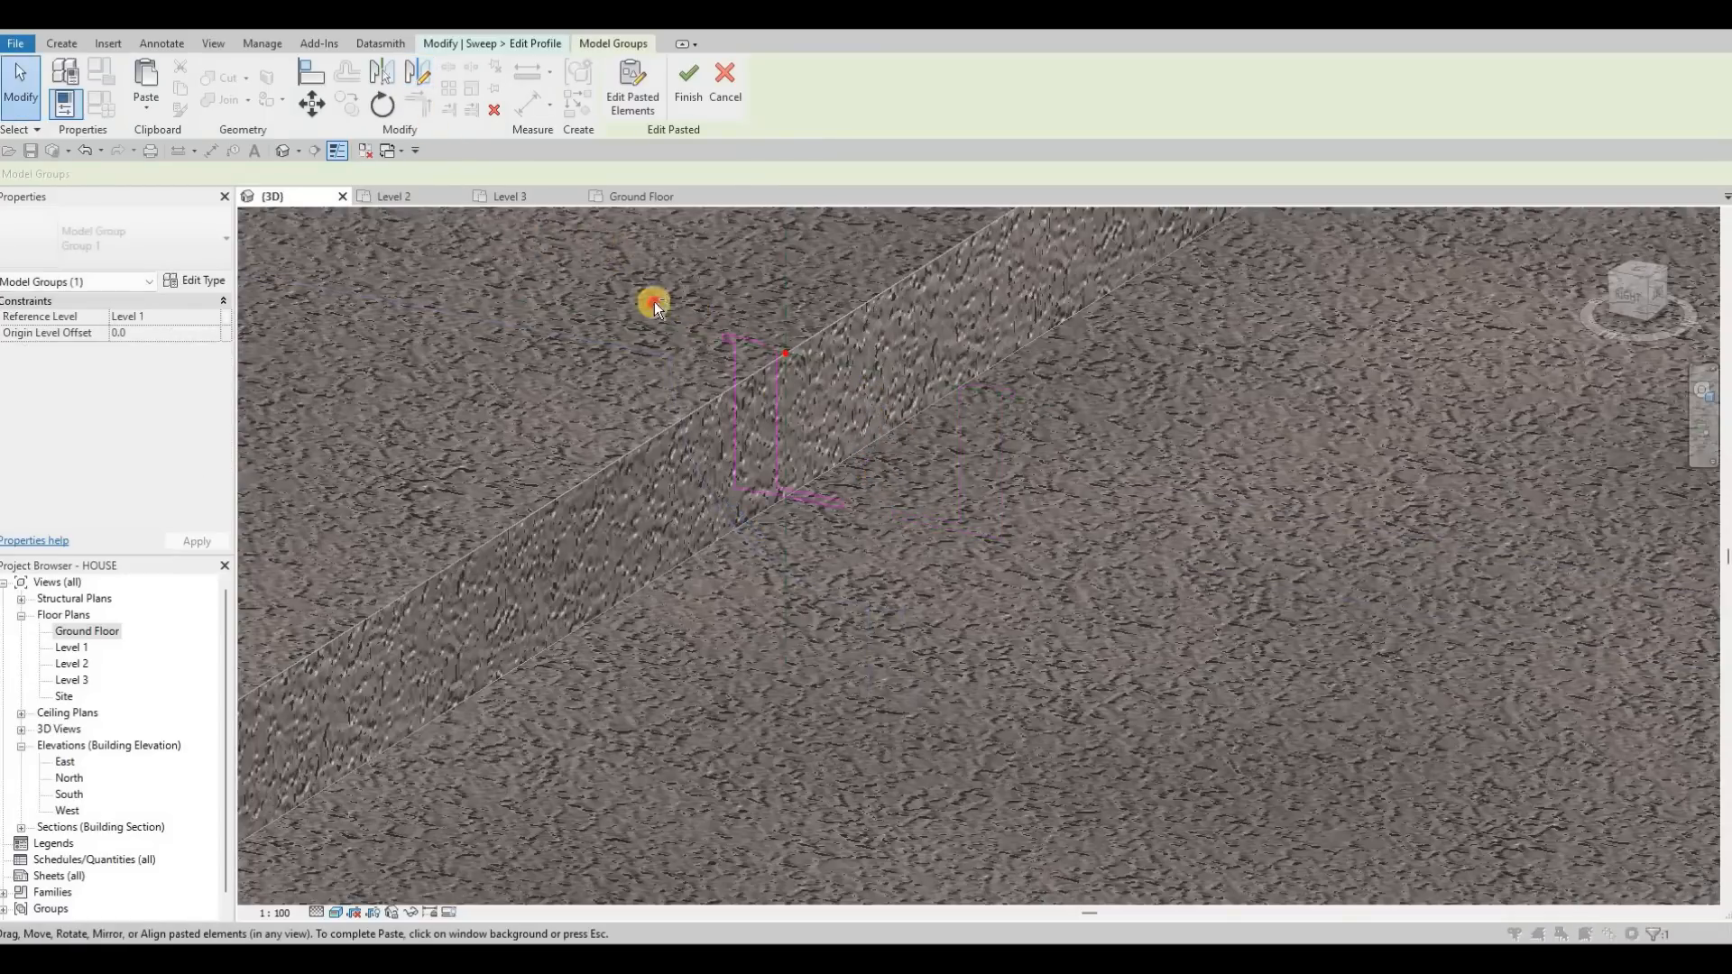
{"action": "scroll", "coordinate": [791, 407], "scroll_direction": "up", "scroll_amount": 2}
{"action": "key", "text": "Escape"}
{"action": "key", "text": "Escape"}
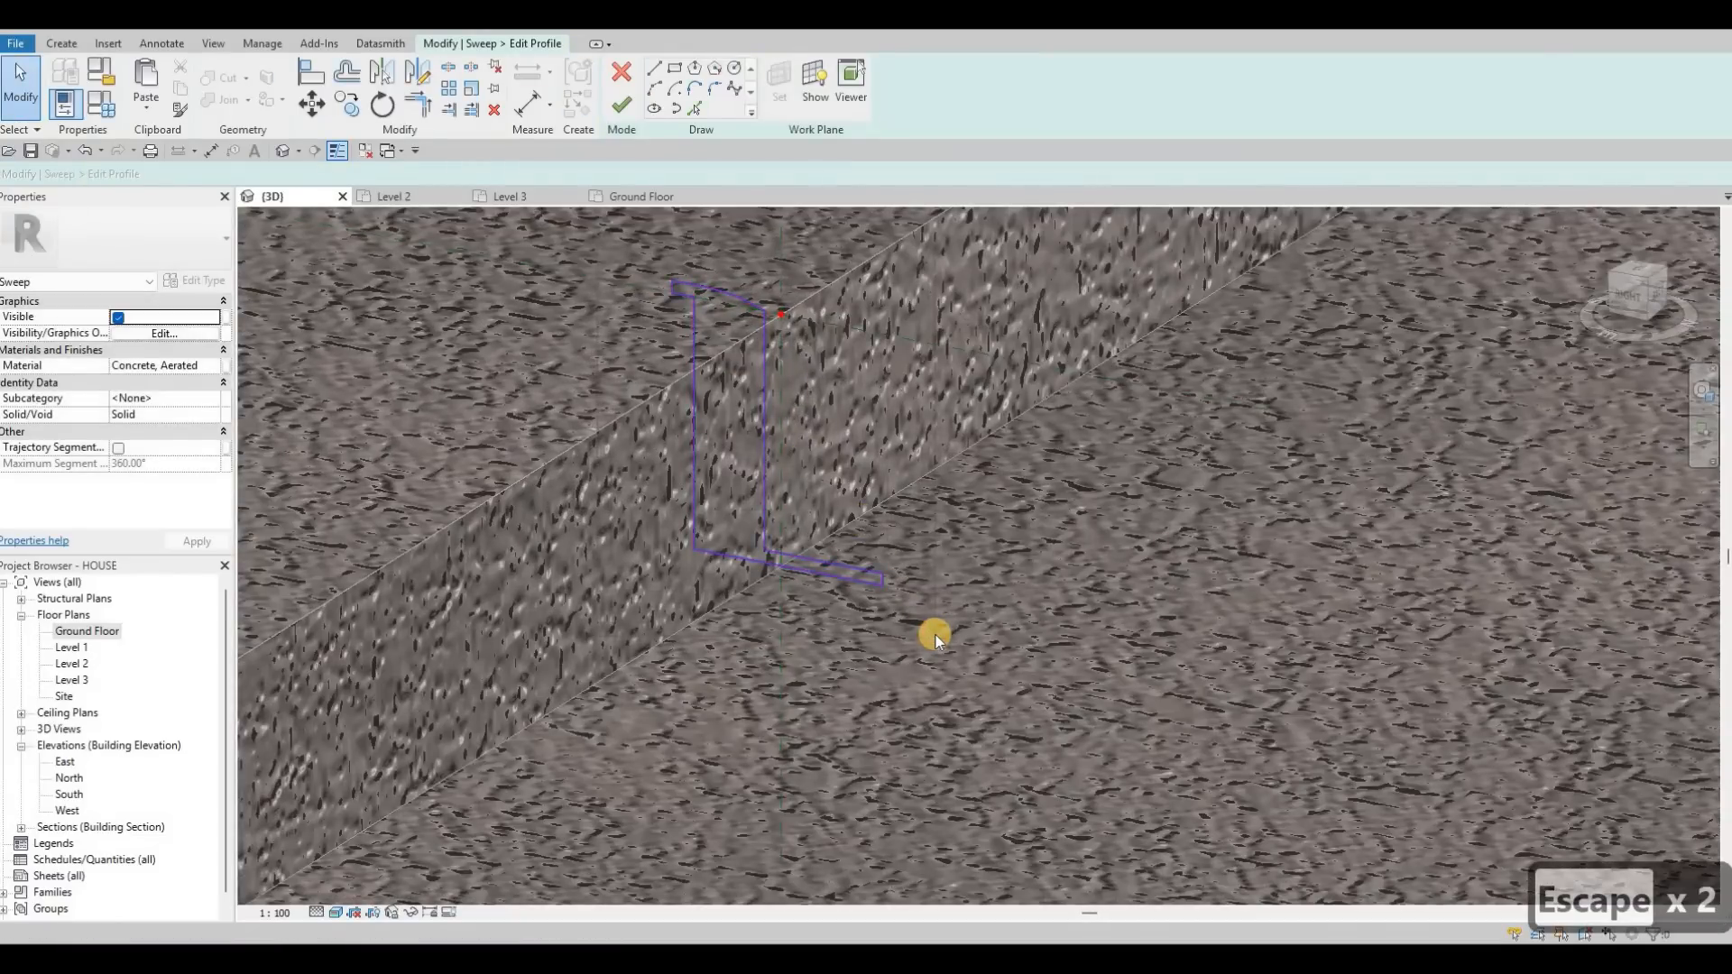
Select the whole mirrored curb profile and move its upright's inner upper corner onto the path's profile point.
{"action": "left_click_drag", "start_coordinate": [935, 635], "coordinate": [934, 635]}
{"action": "key", "text": "m"}
{"action": "key", "text": "v"}
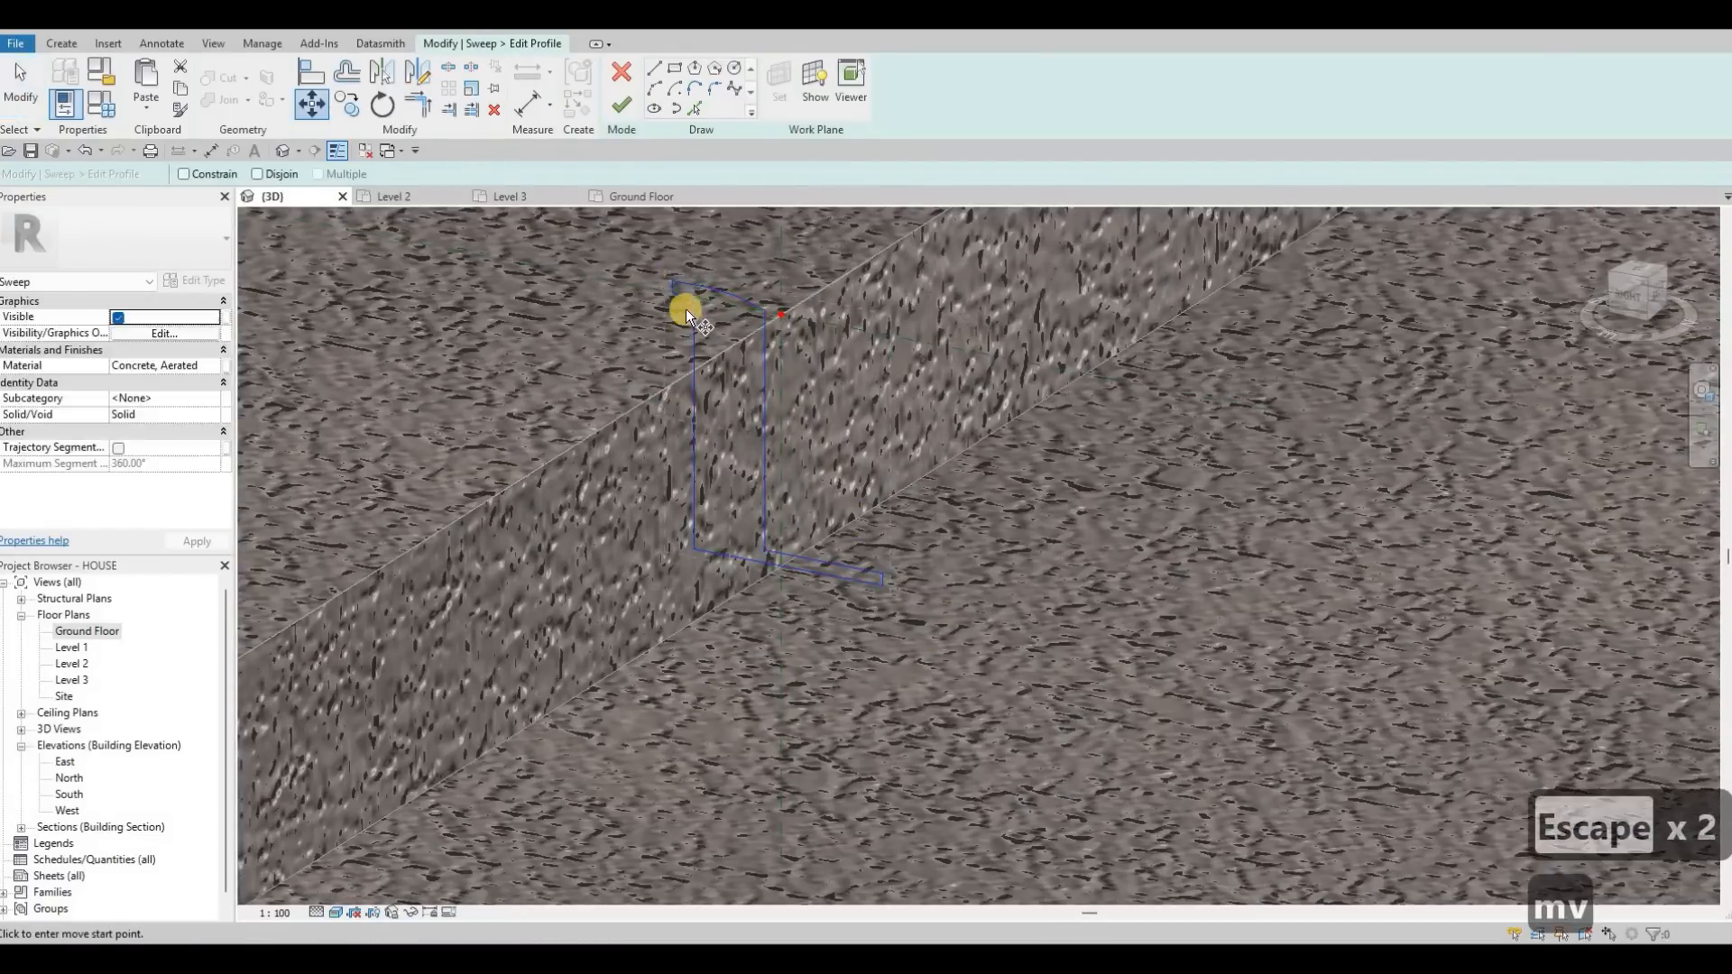
{"action": "scroll", "coordinate": [686, 309], "scroll_direction": "up", "scroll_amount": 3}
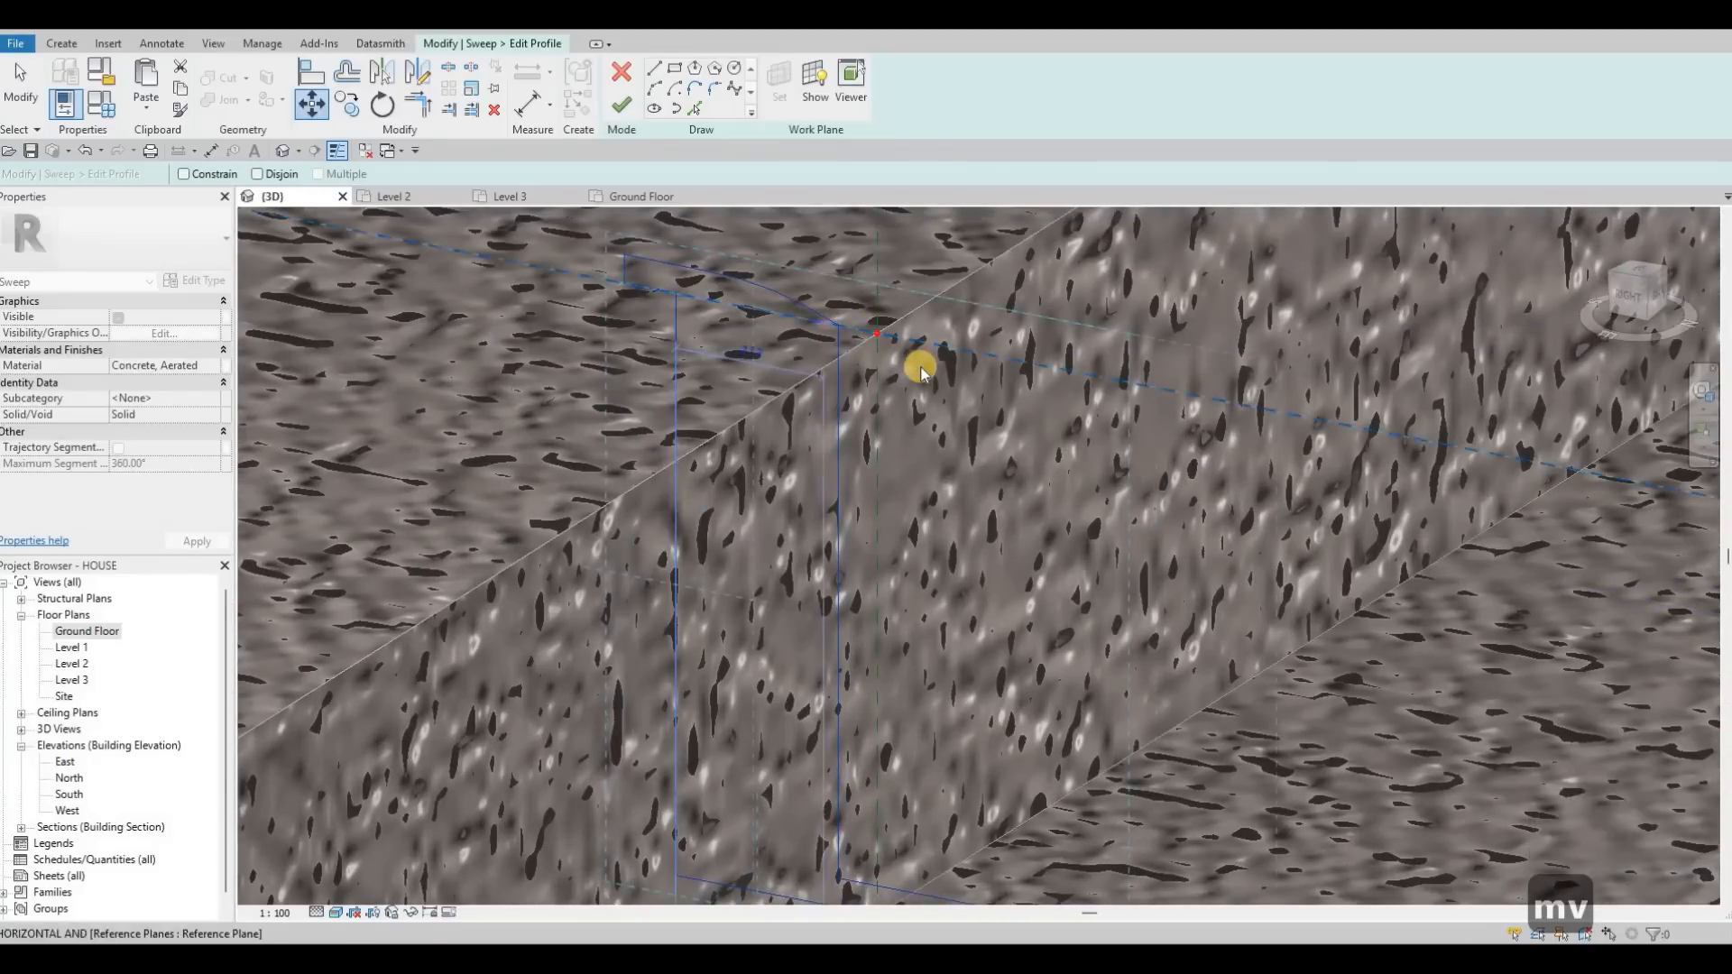
{"action": "left_click", "coordinate": [927, 360]}
{"action": "scroll", "coordinate": [926, 360], "scroll_direction": "down", "scroll_amount": 5}
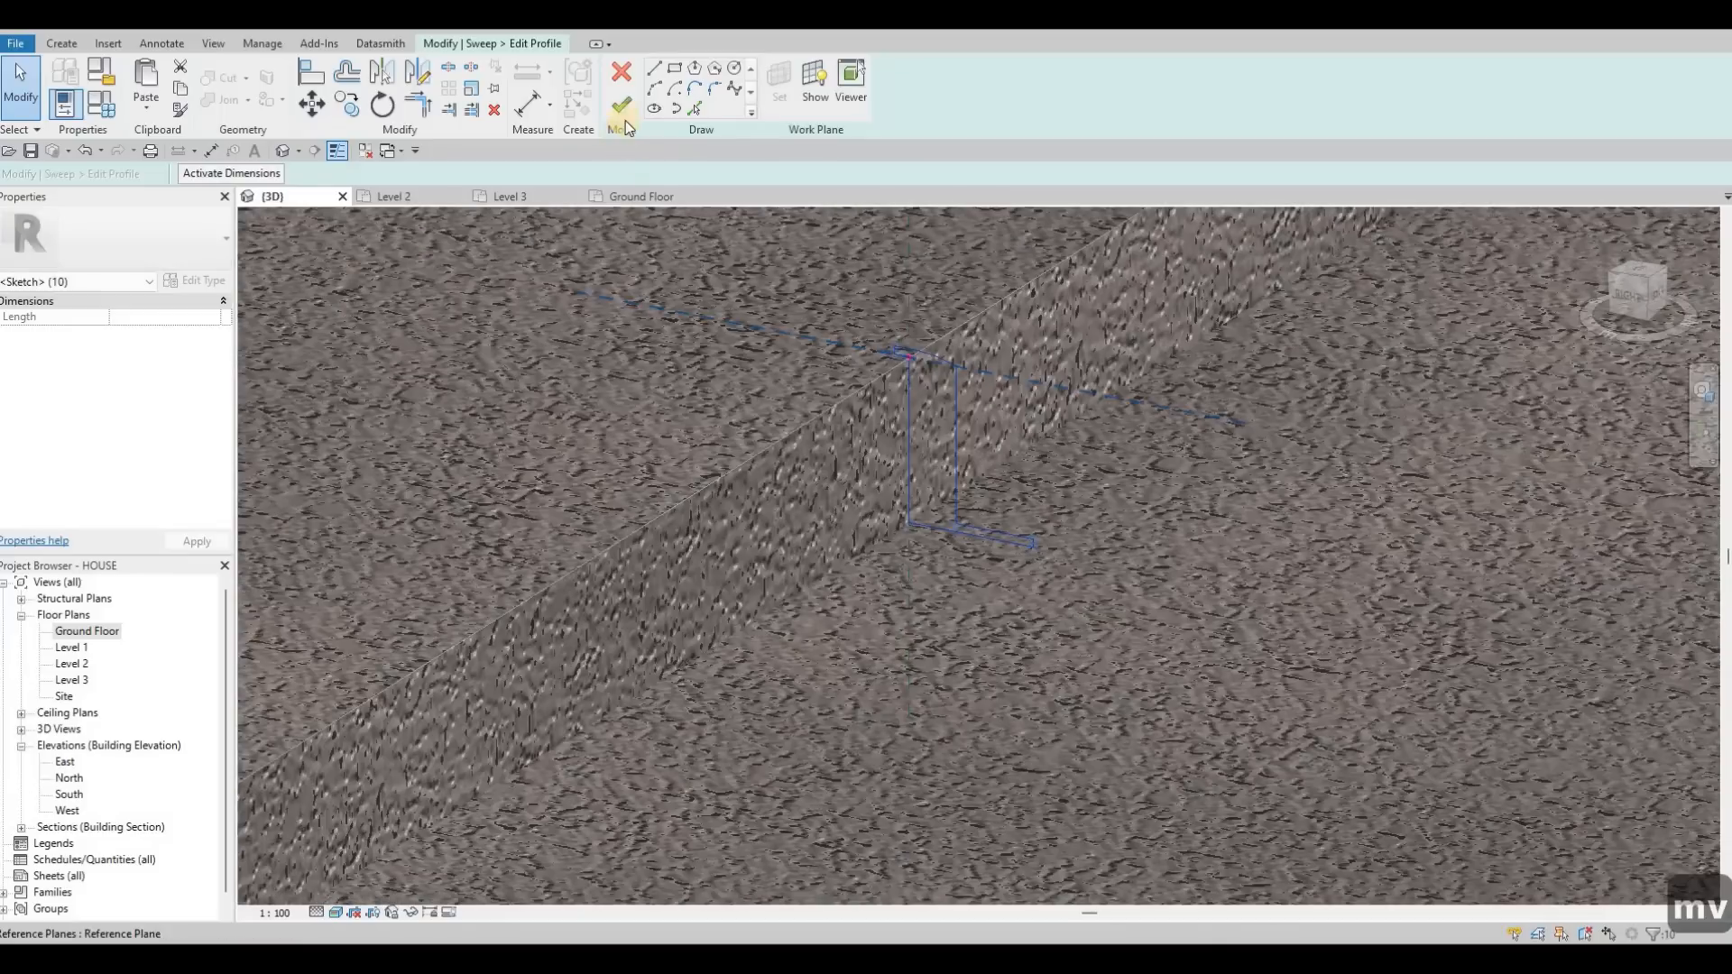
Finish the moved profile and its curb sweep, and complete the in-place model.
{"action": "left_click", "coordinate": [624, 106]}
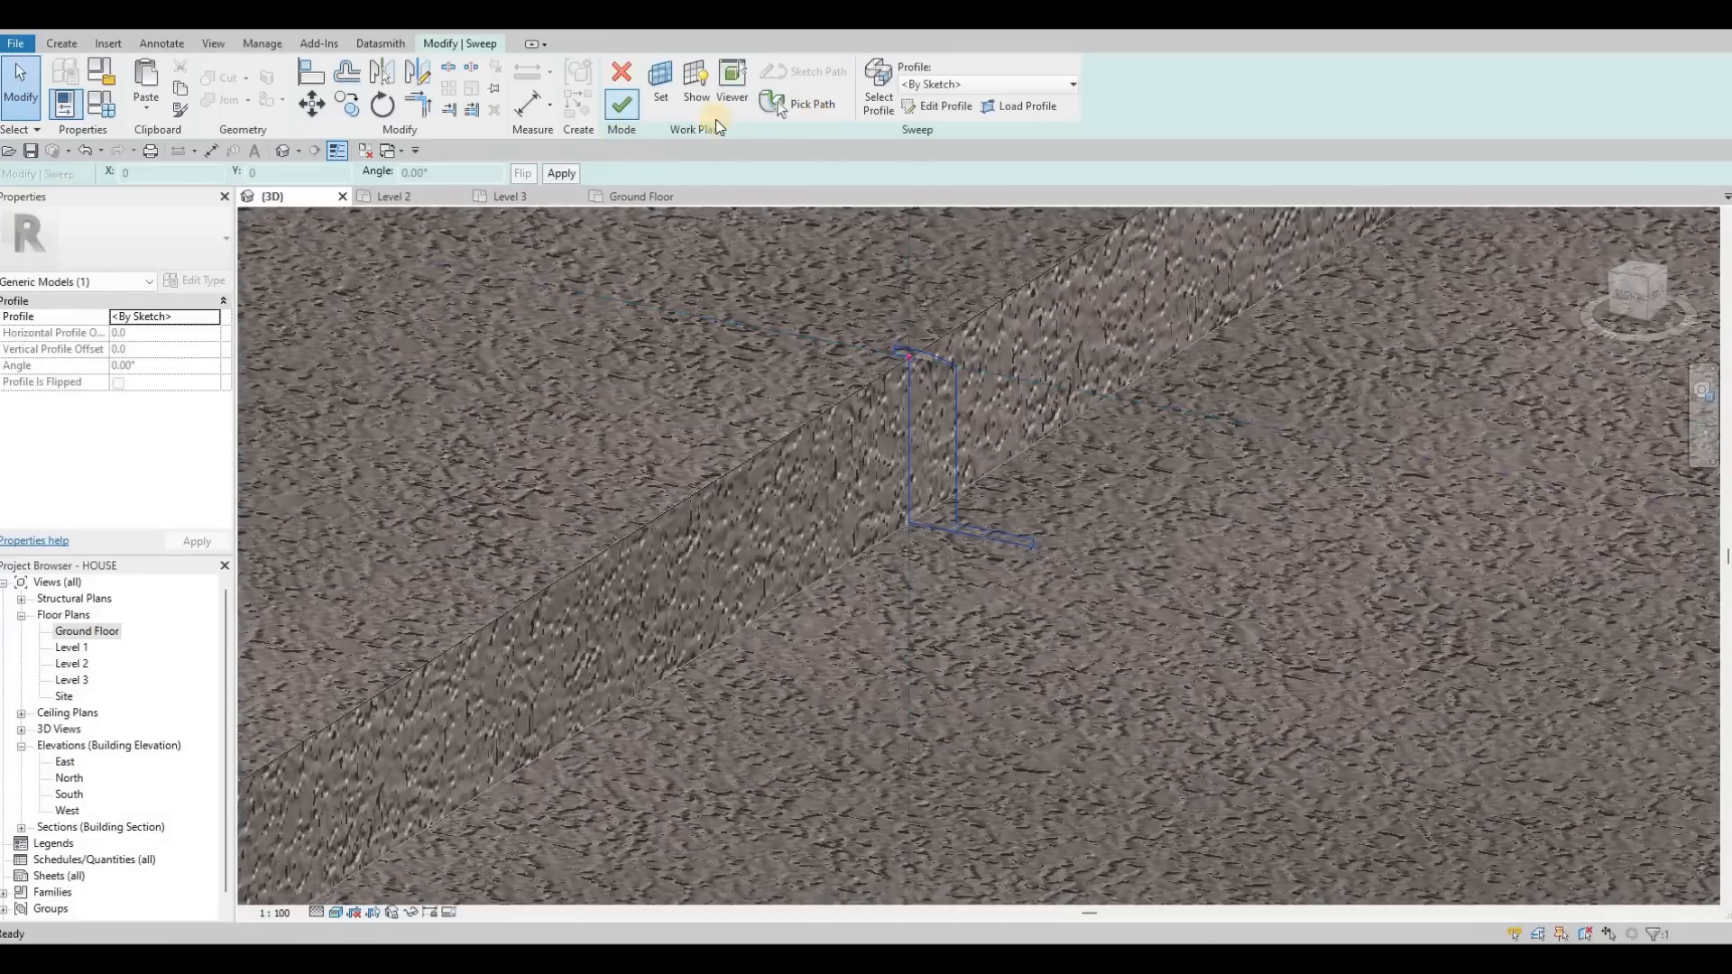
{"action": "left_click", "coordinate": [620, 106]}
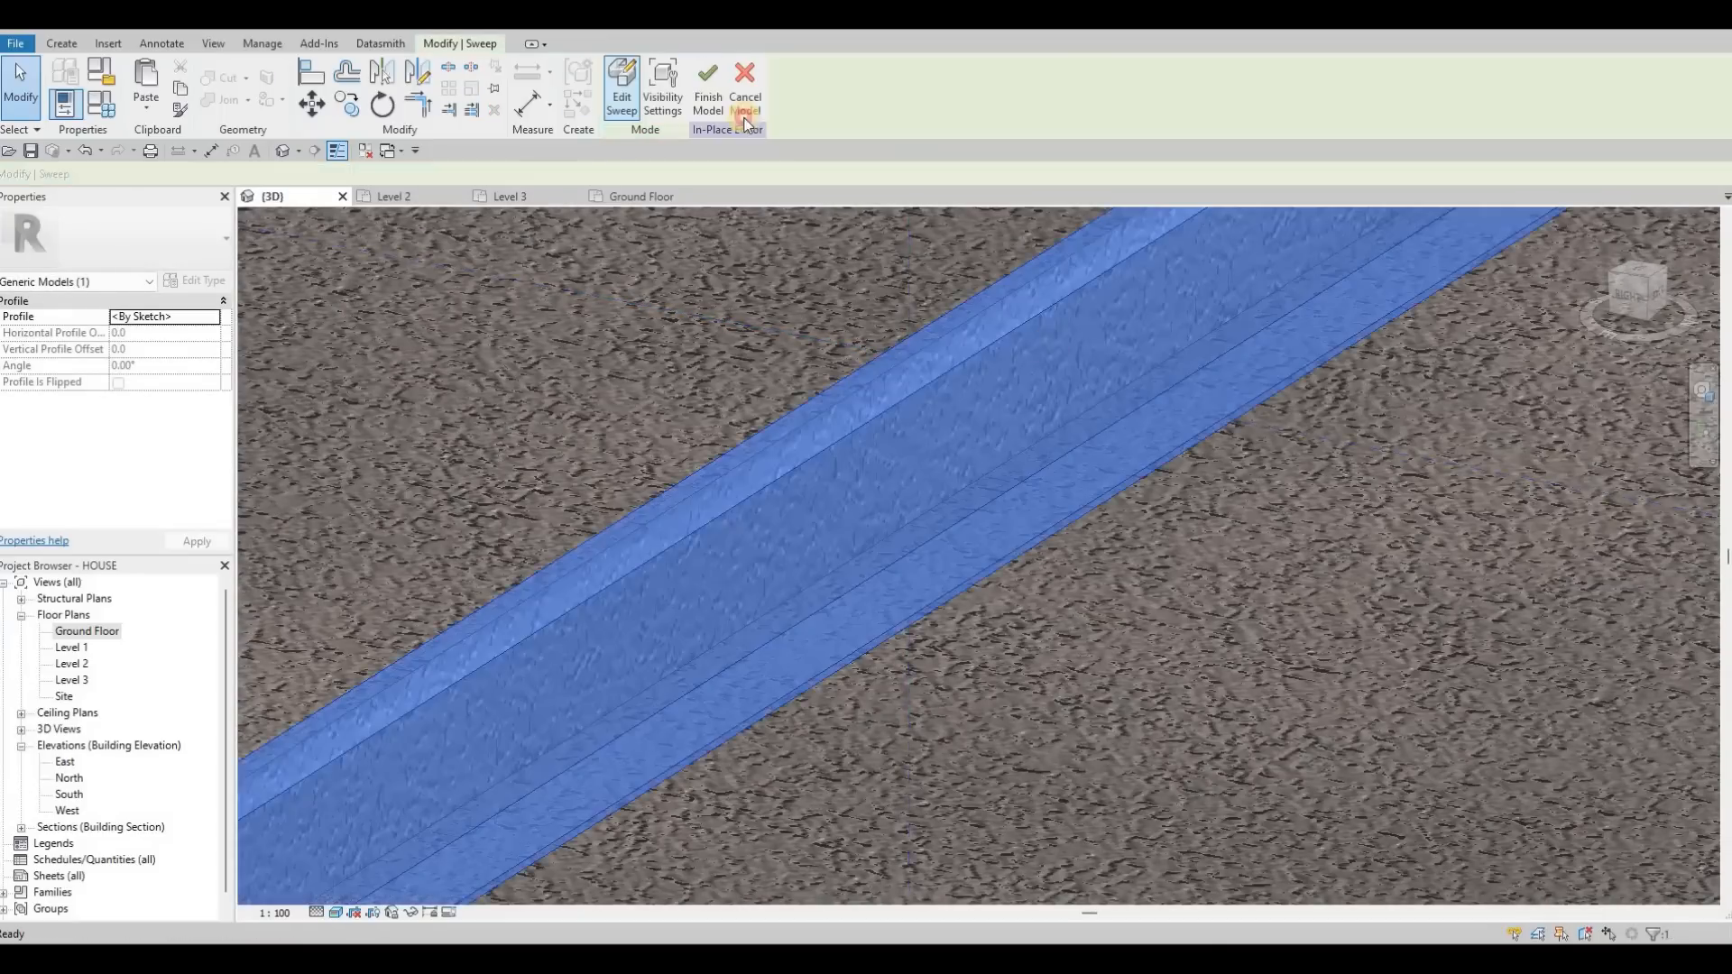
{"action": "key", "text": "Escape"}
Examine the swept curbs along both sidewalk strips and where they meet the driveway at the rounded corners.
{"action": "scroll", "coordinate": [1147, 533], "scroll_direction": "down", "scroll_amount": 7}
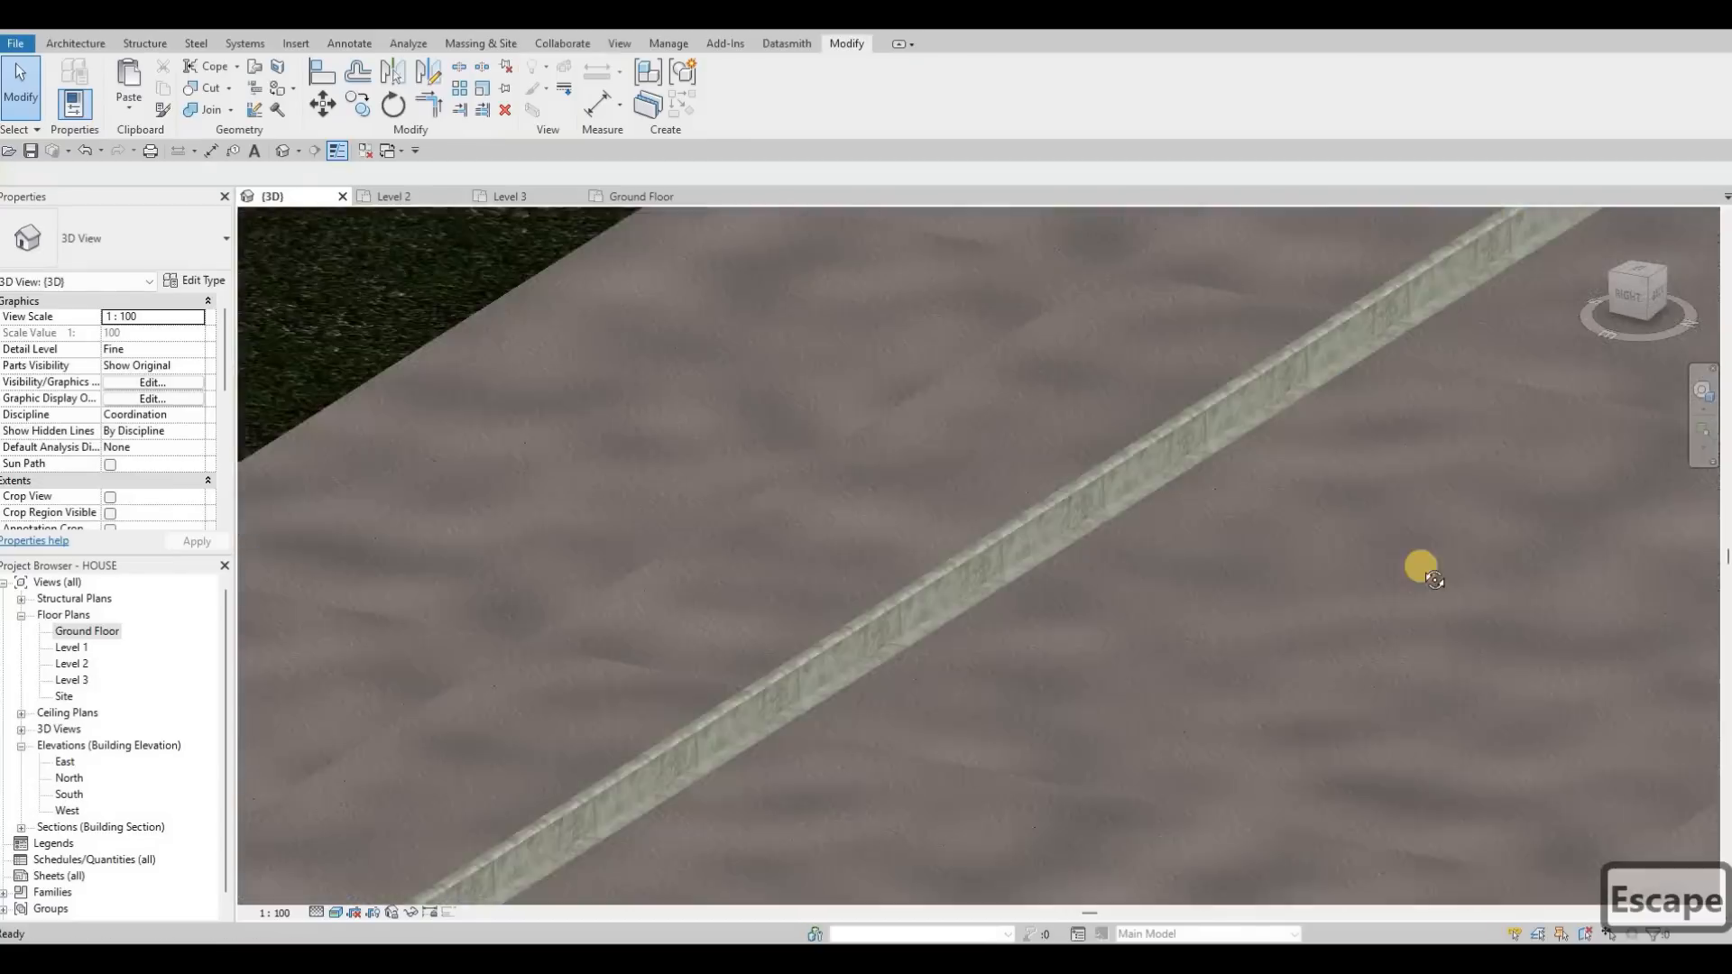
{"action": "middle_click_drag", "start_coordinate": [1382, 590], "coordinate": [1412, 465], "text": "shift"}
{"action": "scroll", "coordinate": [1389, 451], "scroll_direction": "up", "scroll_amount": 6}
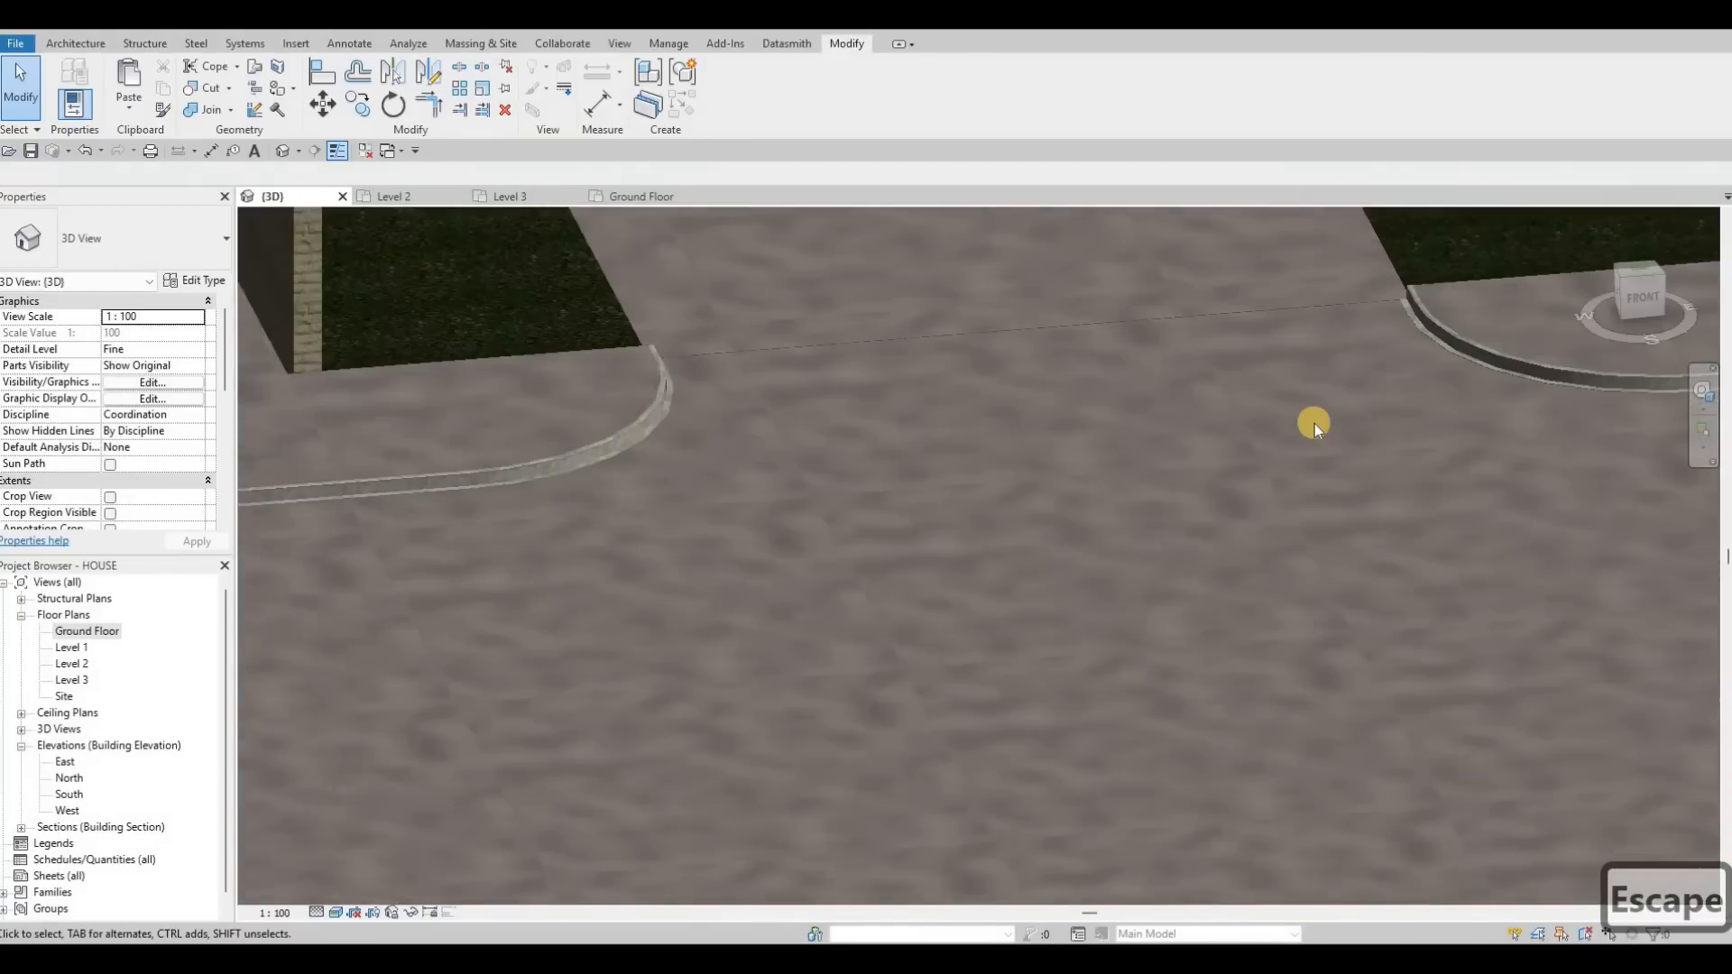
{"action": "scroll", "coordinate": [1261, 433], "scroll_direction": "down", "scroll_amount": 4}
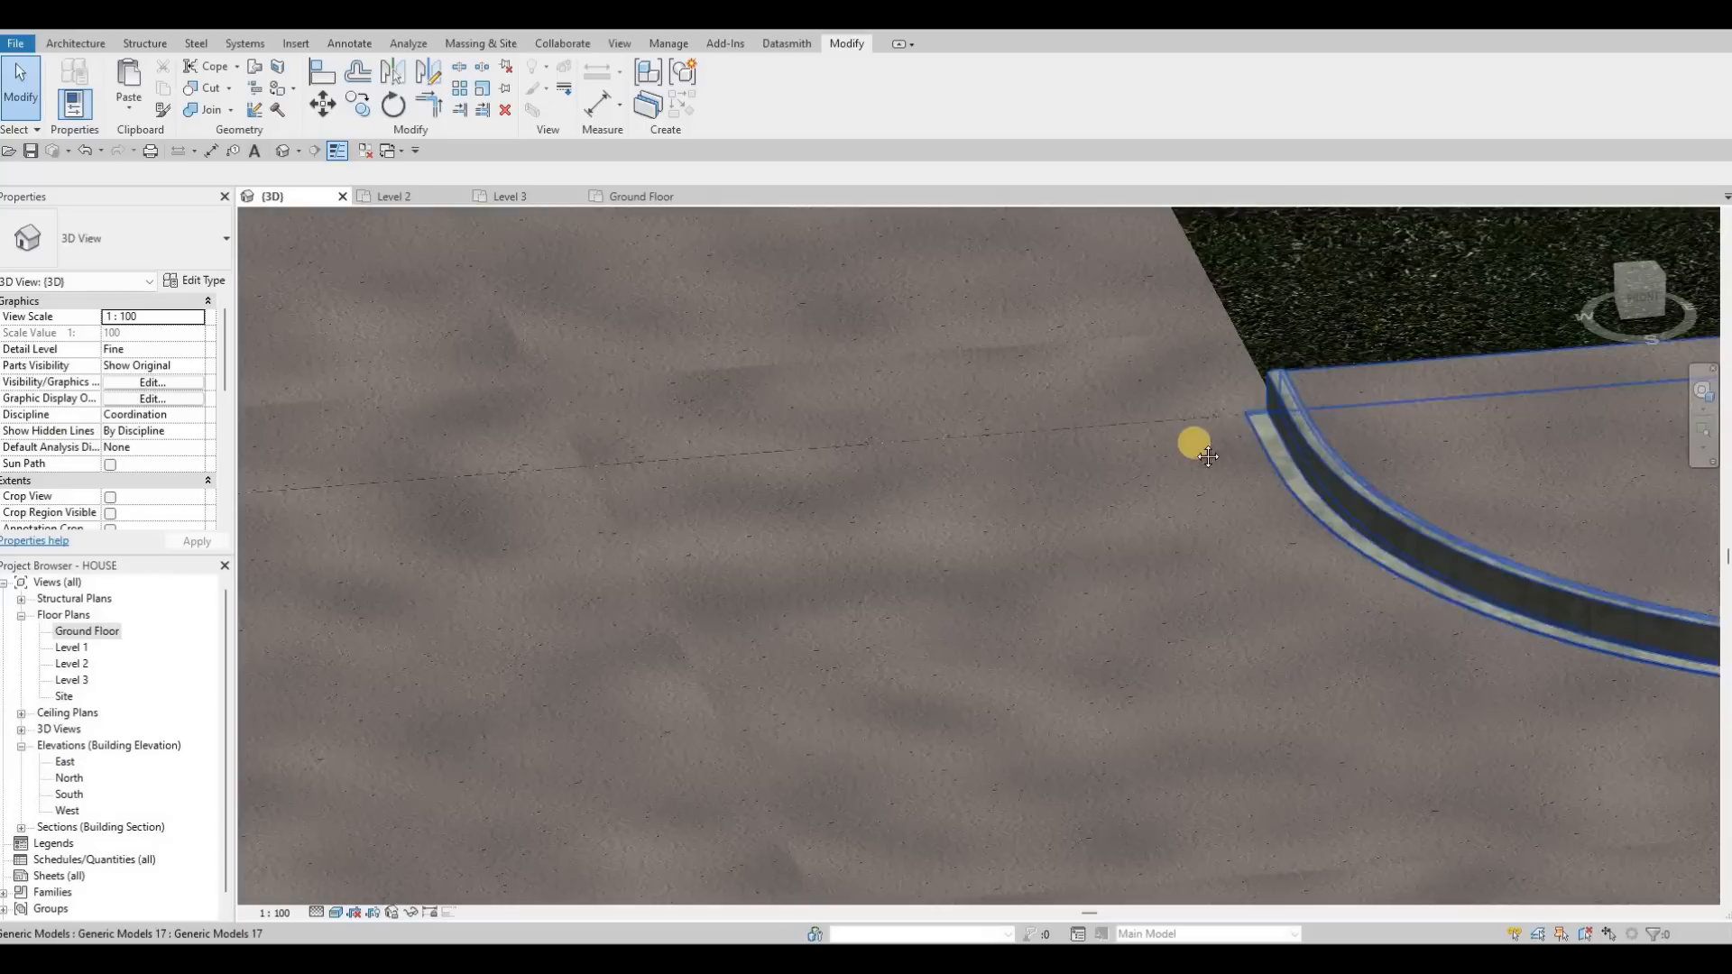
{"action": "middle_click_drag", "start_coordinate": [1256, 404], "coordinate": [1261, 433]}
{"action": "scroll", "coordinate": [1148, 491], "scroll_direction": "down", "scroll_amount": 4}
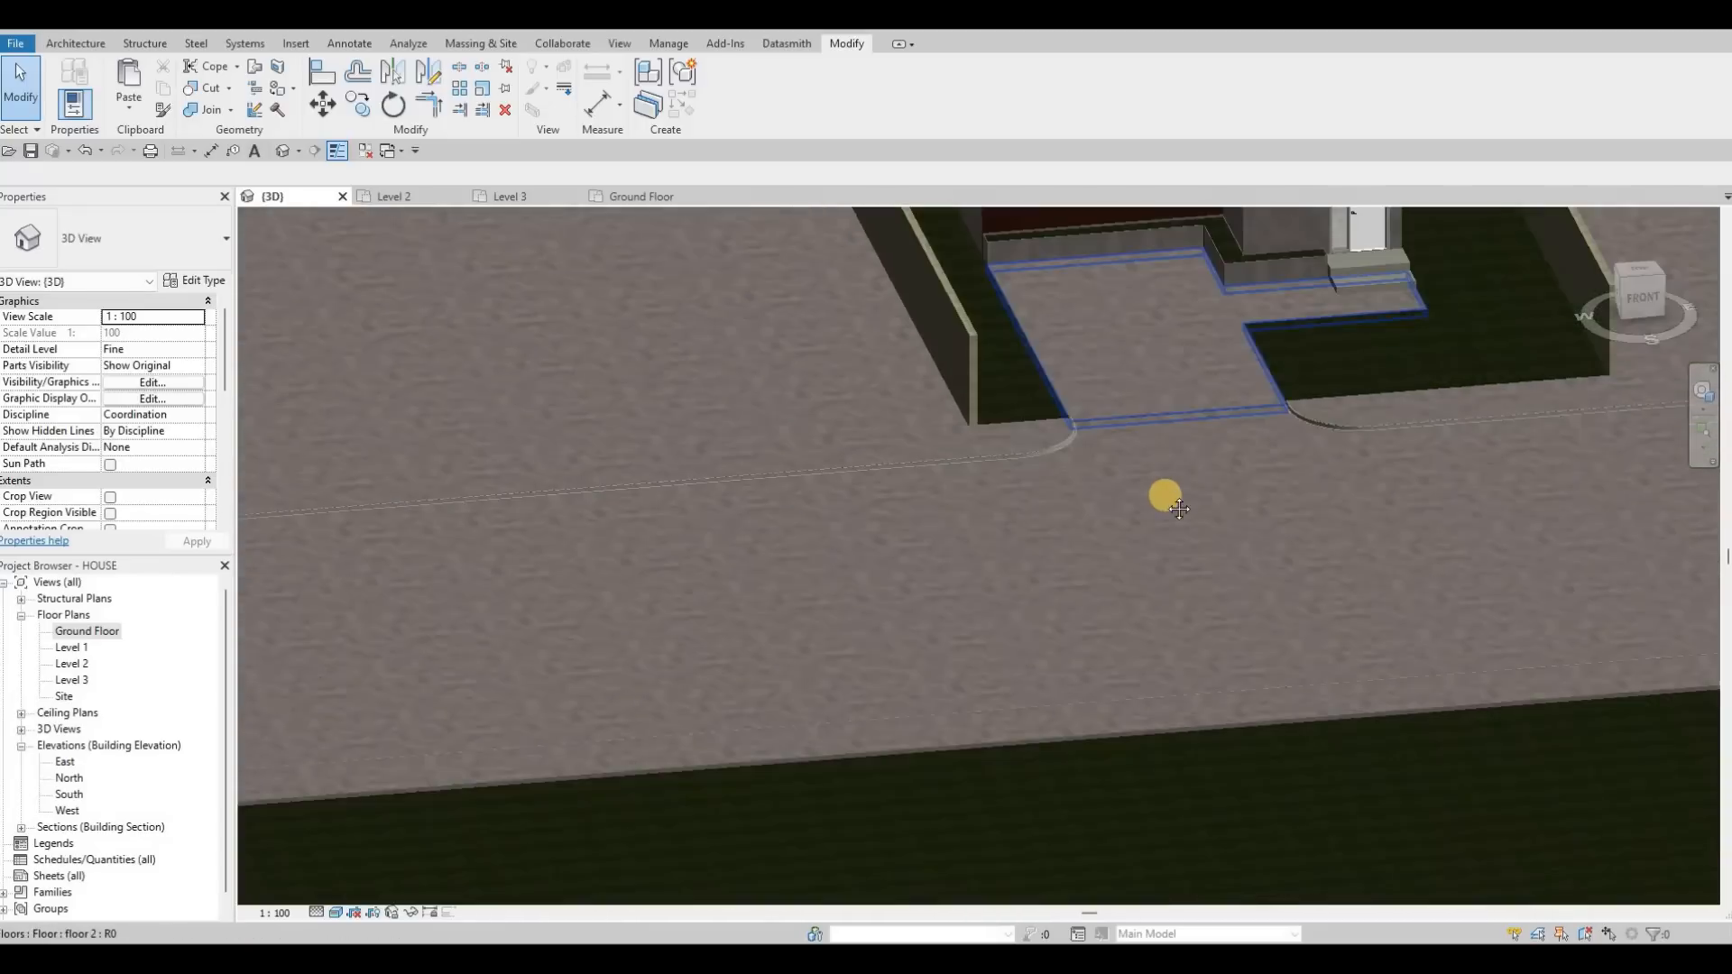
{"action": "scroll", "coordinate": [1160, 495], "scroll_direction": "up", "scroll_amount": 5}
{"action": "middle_click_drag", "start_coordinate": [1236, 410], "coordinate": [1177, 425]}
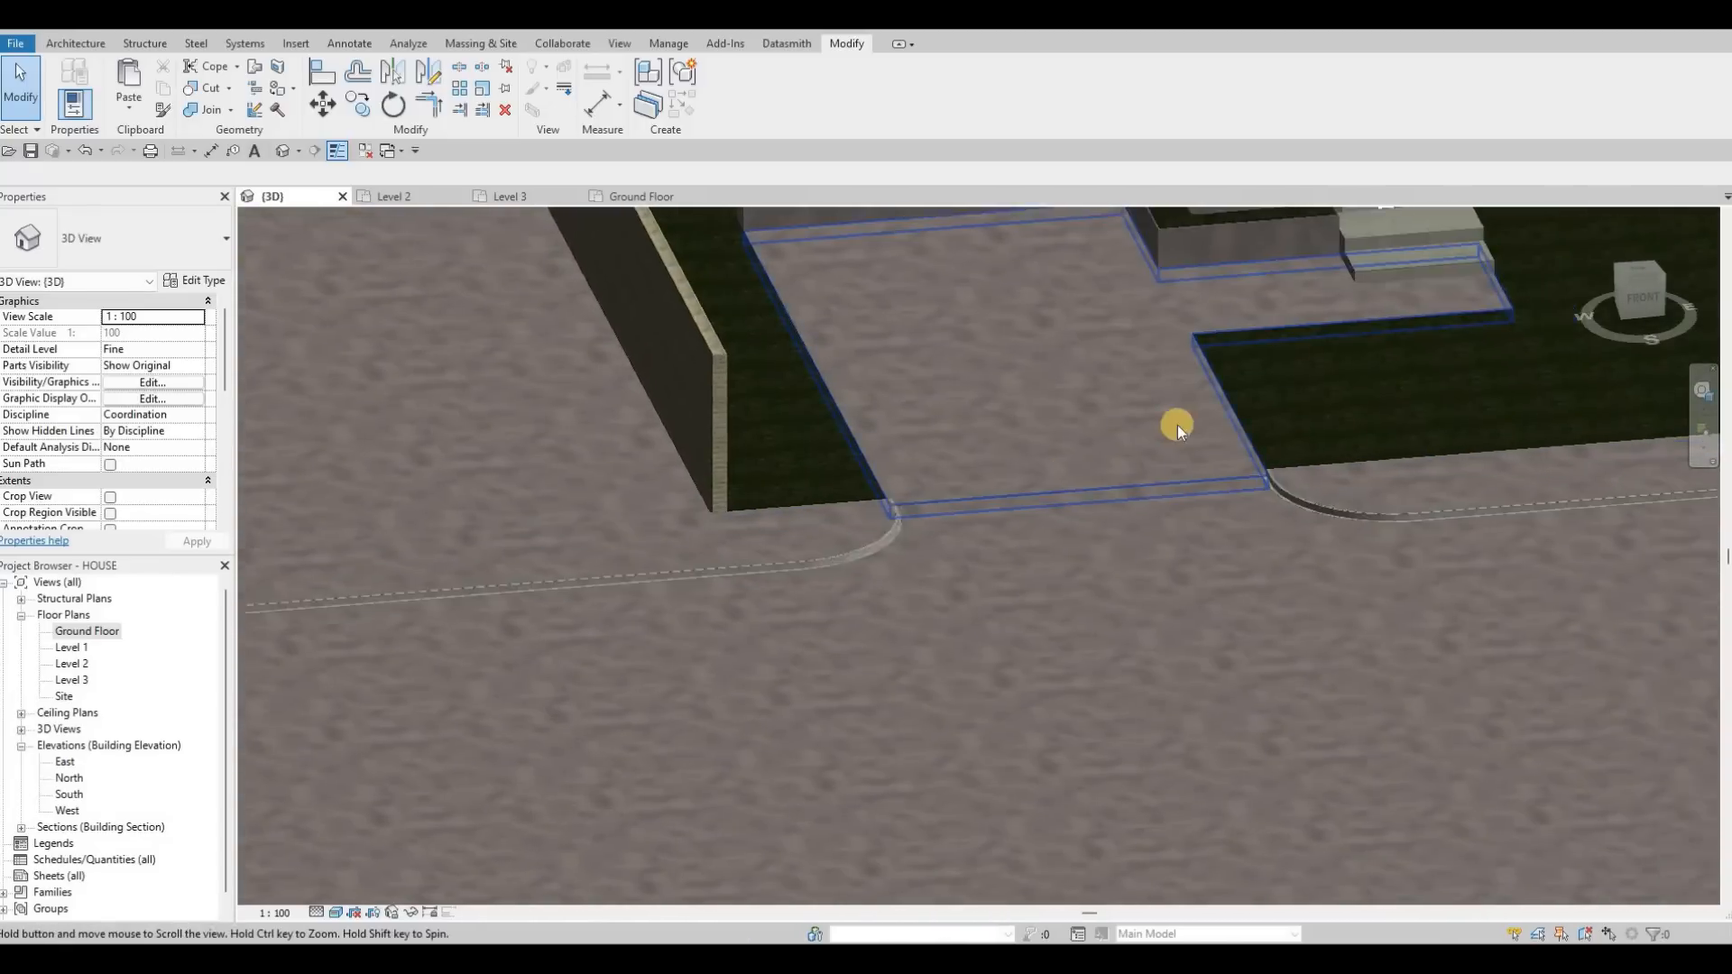
{"action": "scroll", "coordinate": [1118, 491], "scroll_direction": "up", "scroll_amount": 2}
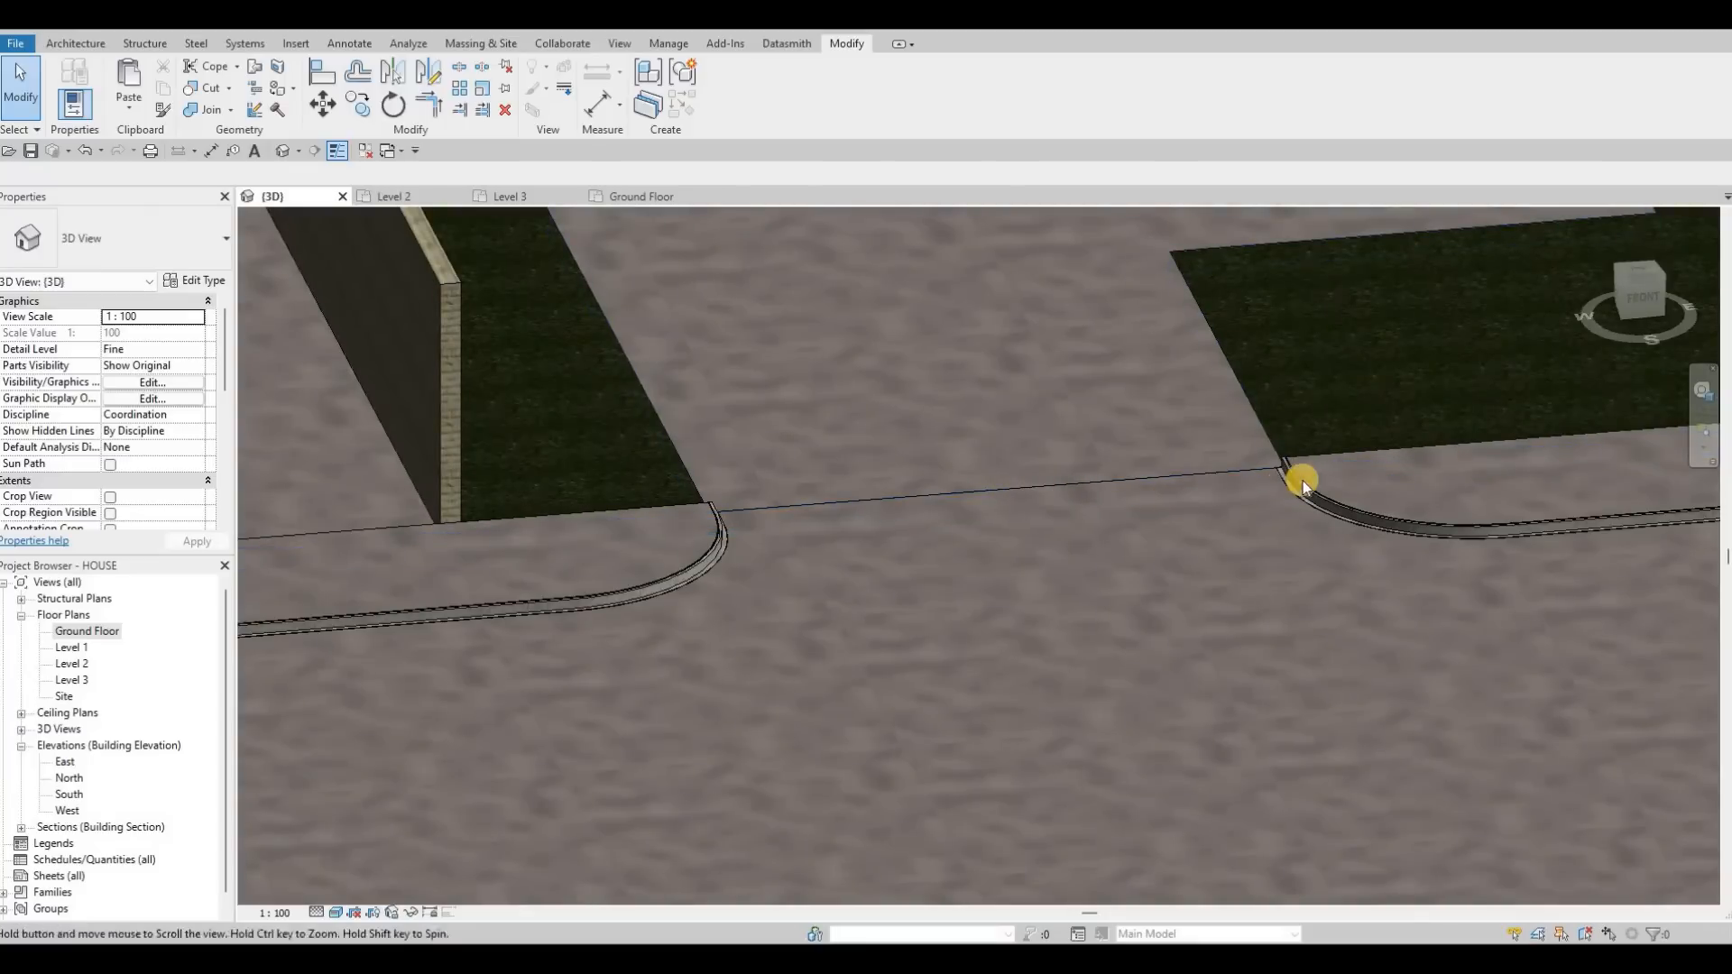
{"action": "middle_click_drag", "start_coordinate": [1385, 454], "coordinate": [1335, 462]}
Reopen the sidewalk and curb in-place model for editing and show it in the Ground Floor plan.
{"action": "key", "text": "Escape"}
{"action": "left_click", "coordinate": [1335, 462]}
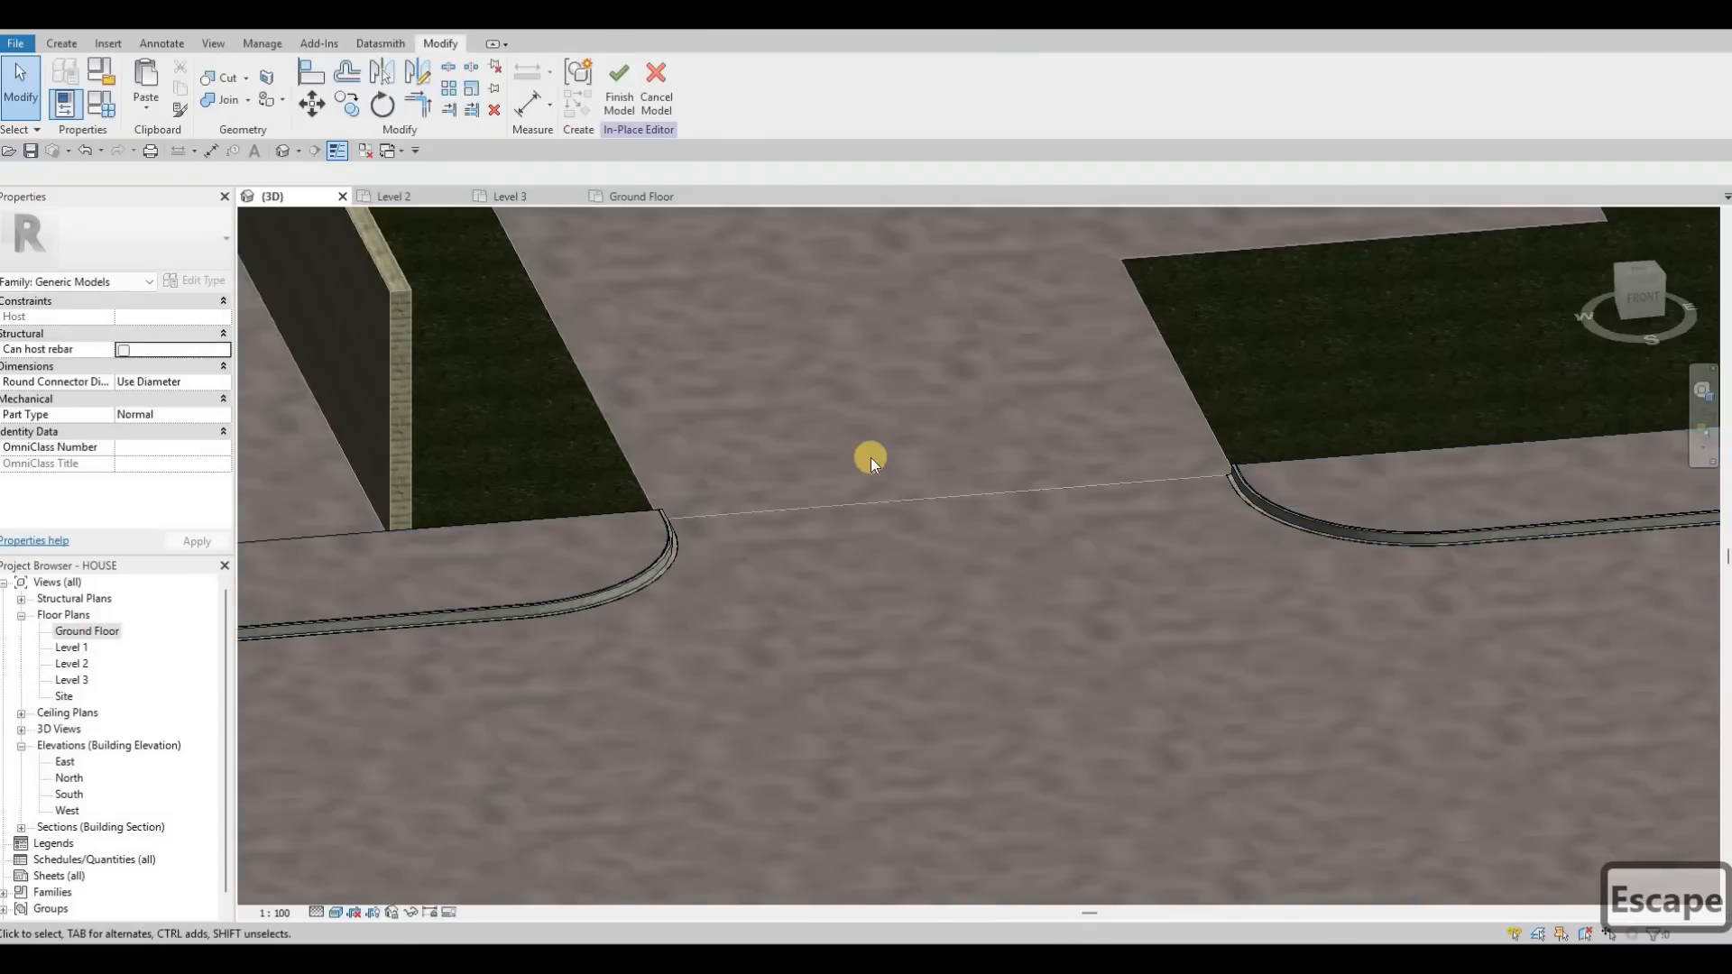
{"action": "scroll", "coordinate": [1041, 506], "scroll_direction": "up", "scroll_amount": 2}
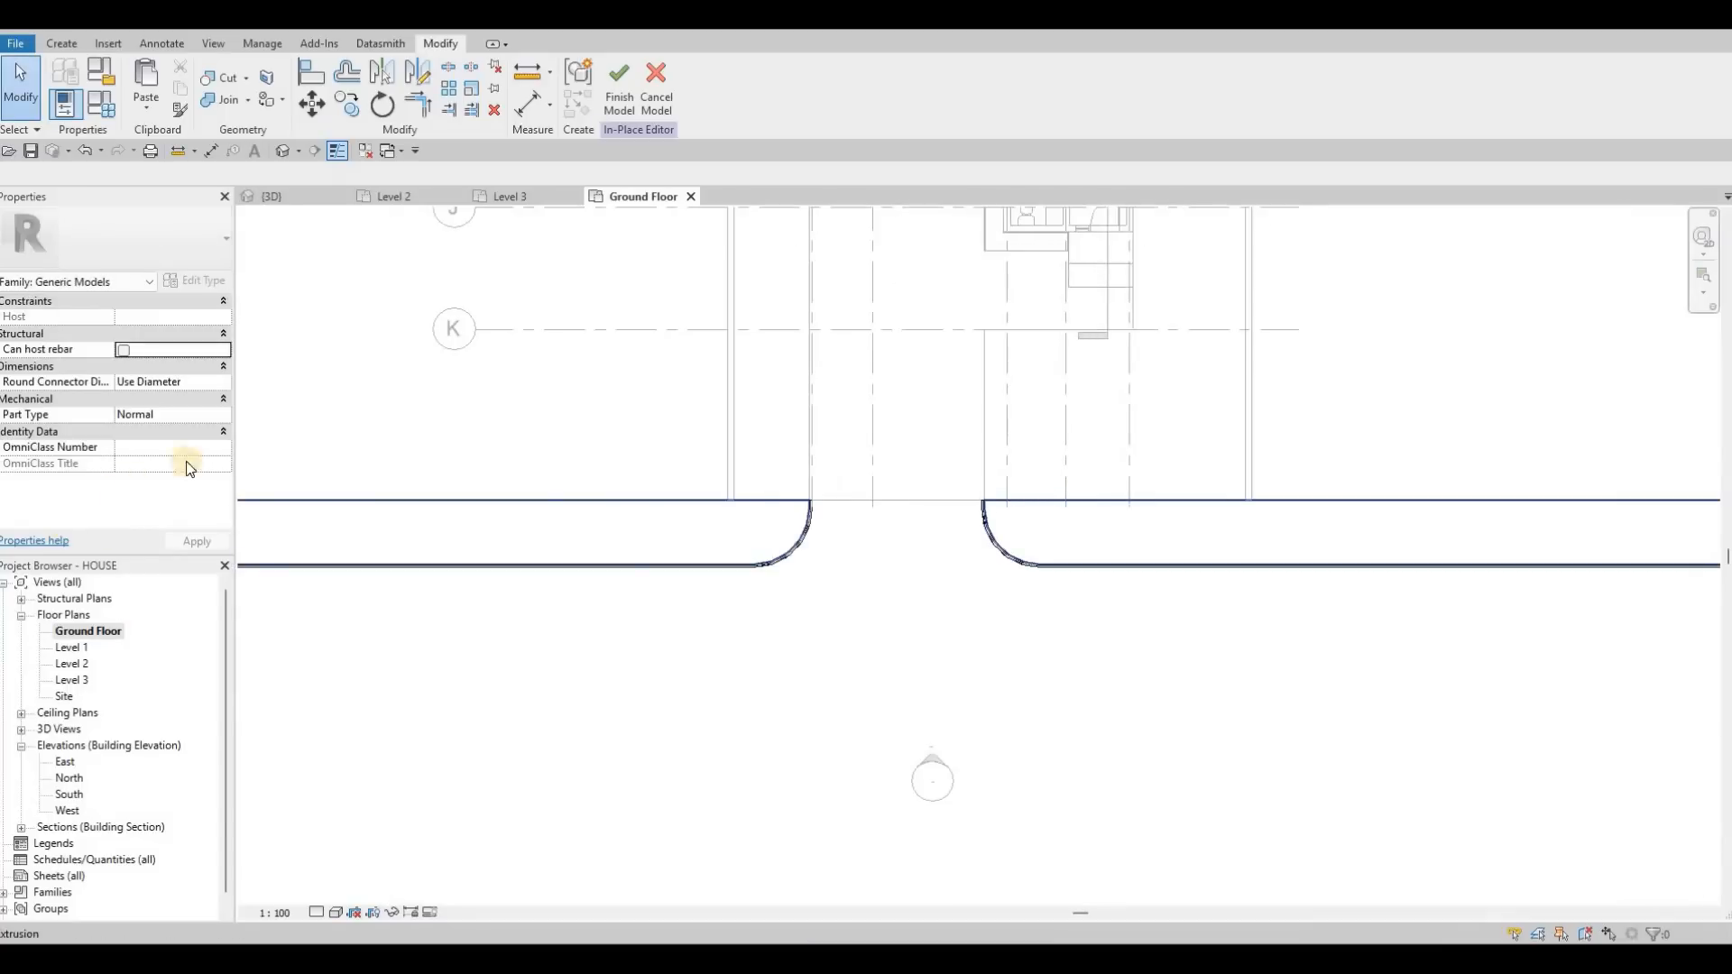
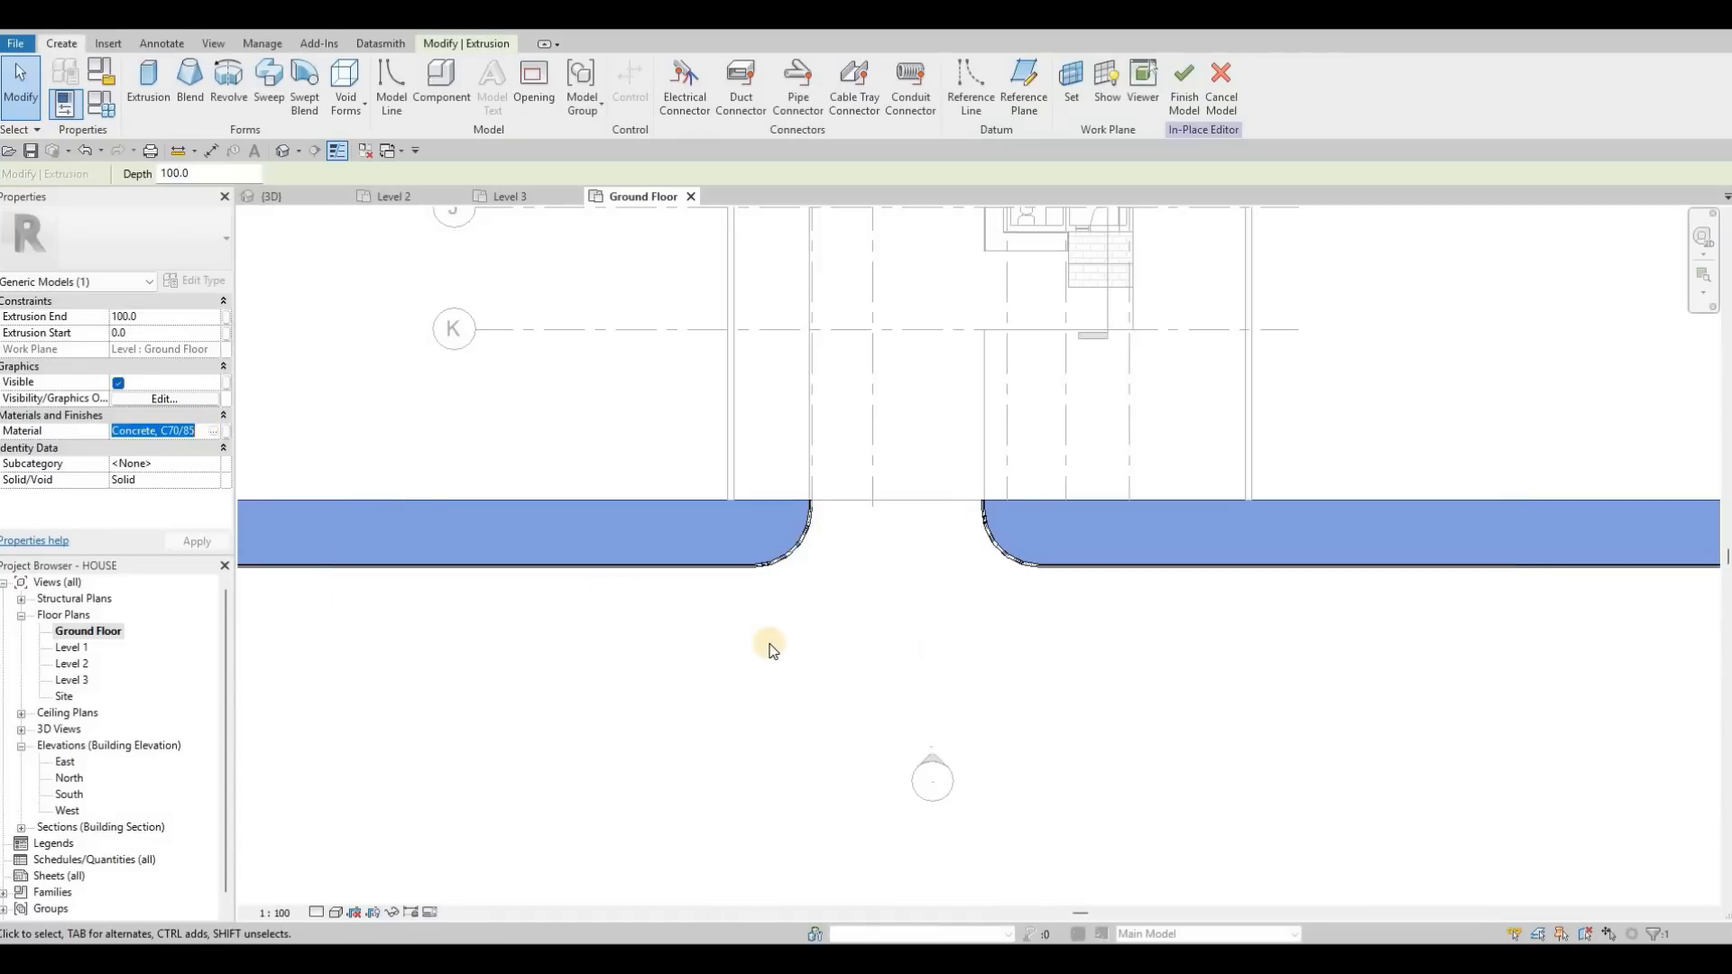
Start a new extrusion with the sidewalk's Concrete, C70/85 material and set its extrusion end to 5.
{"action": "key", "text": "ctrl+c"}
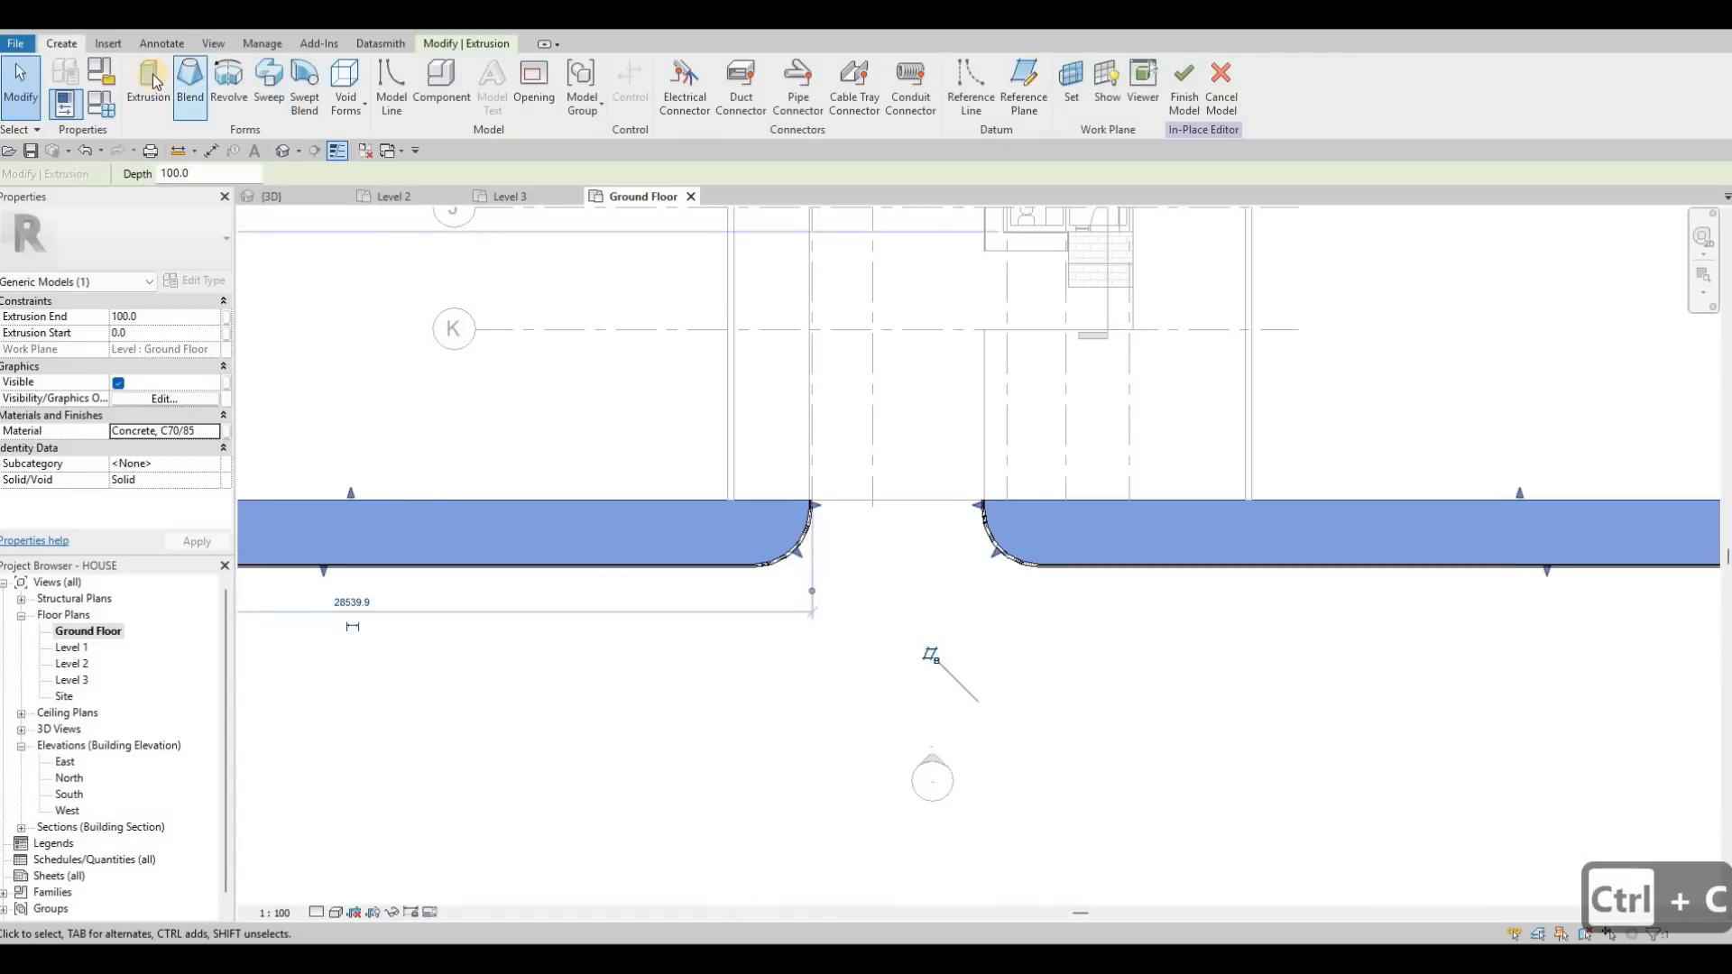
{"action": "left_click", "coordinate": [163, 316]}
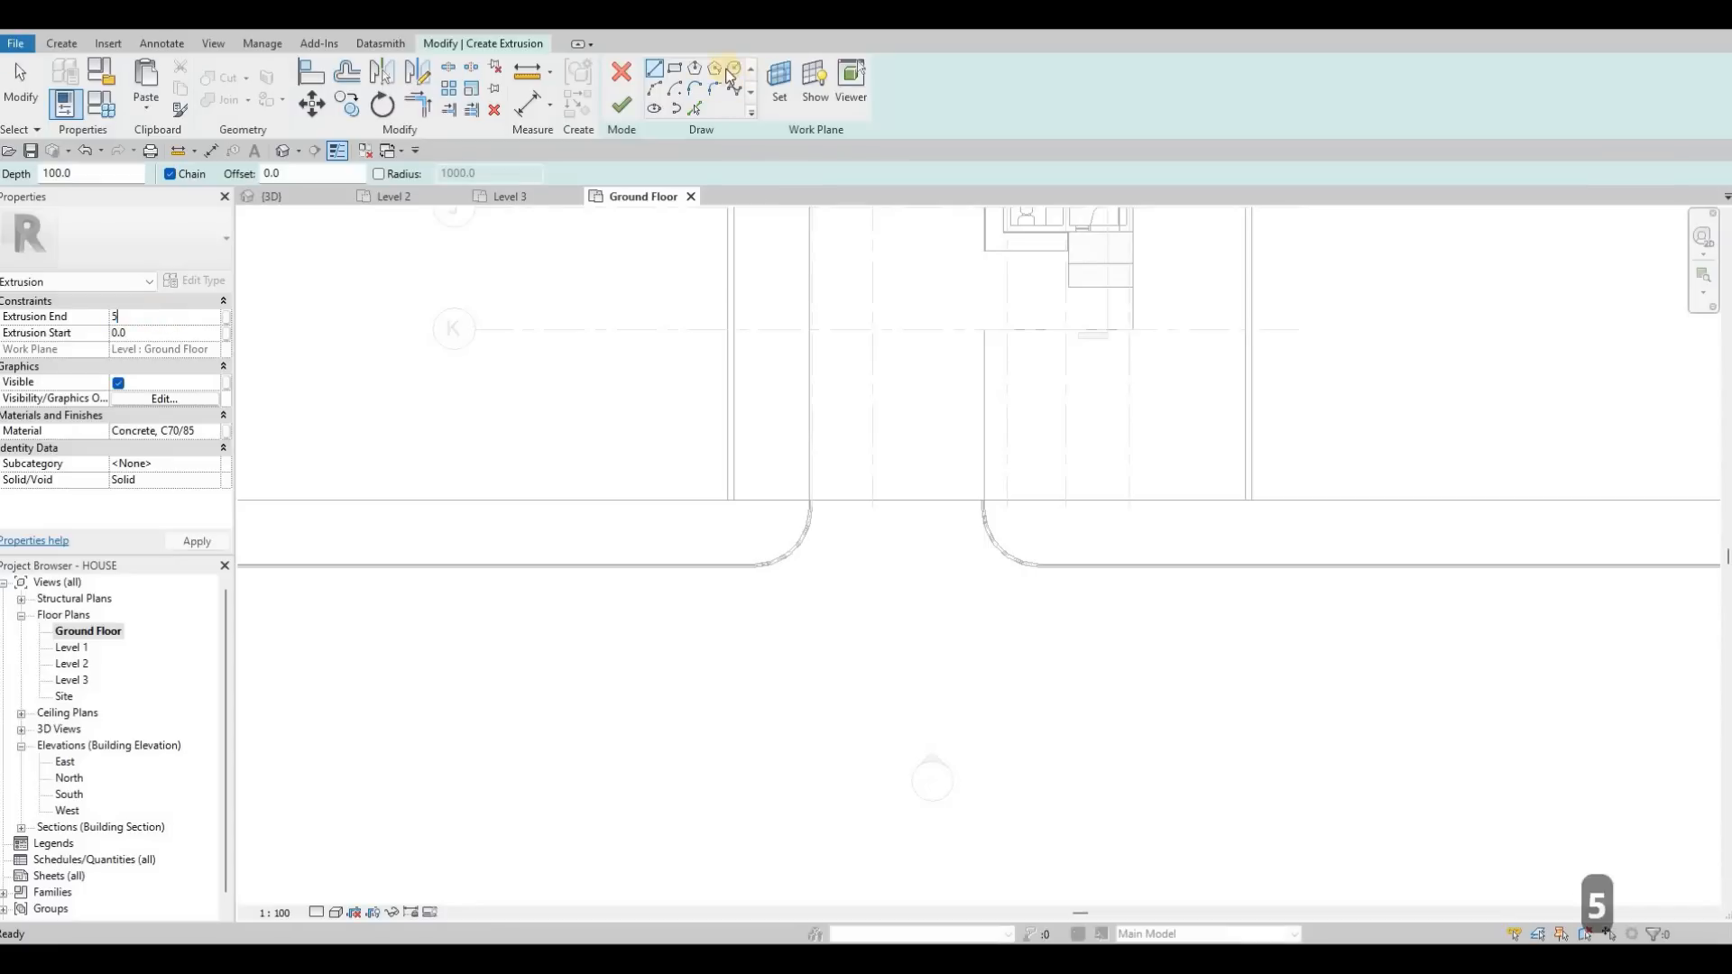
{"action": "type", "text": "5"}
{"action": "key", "text": "Return"}
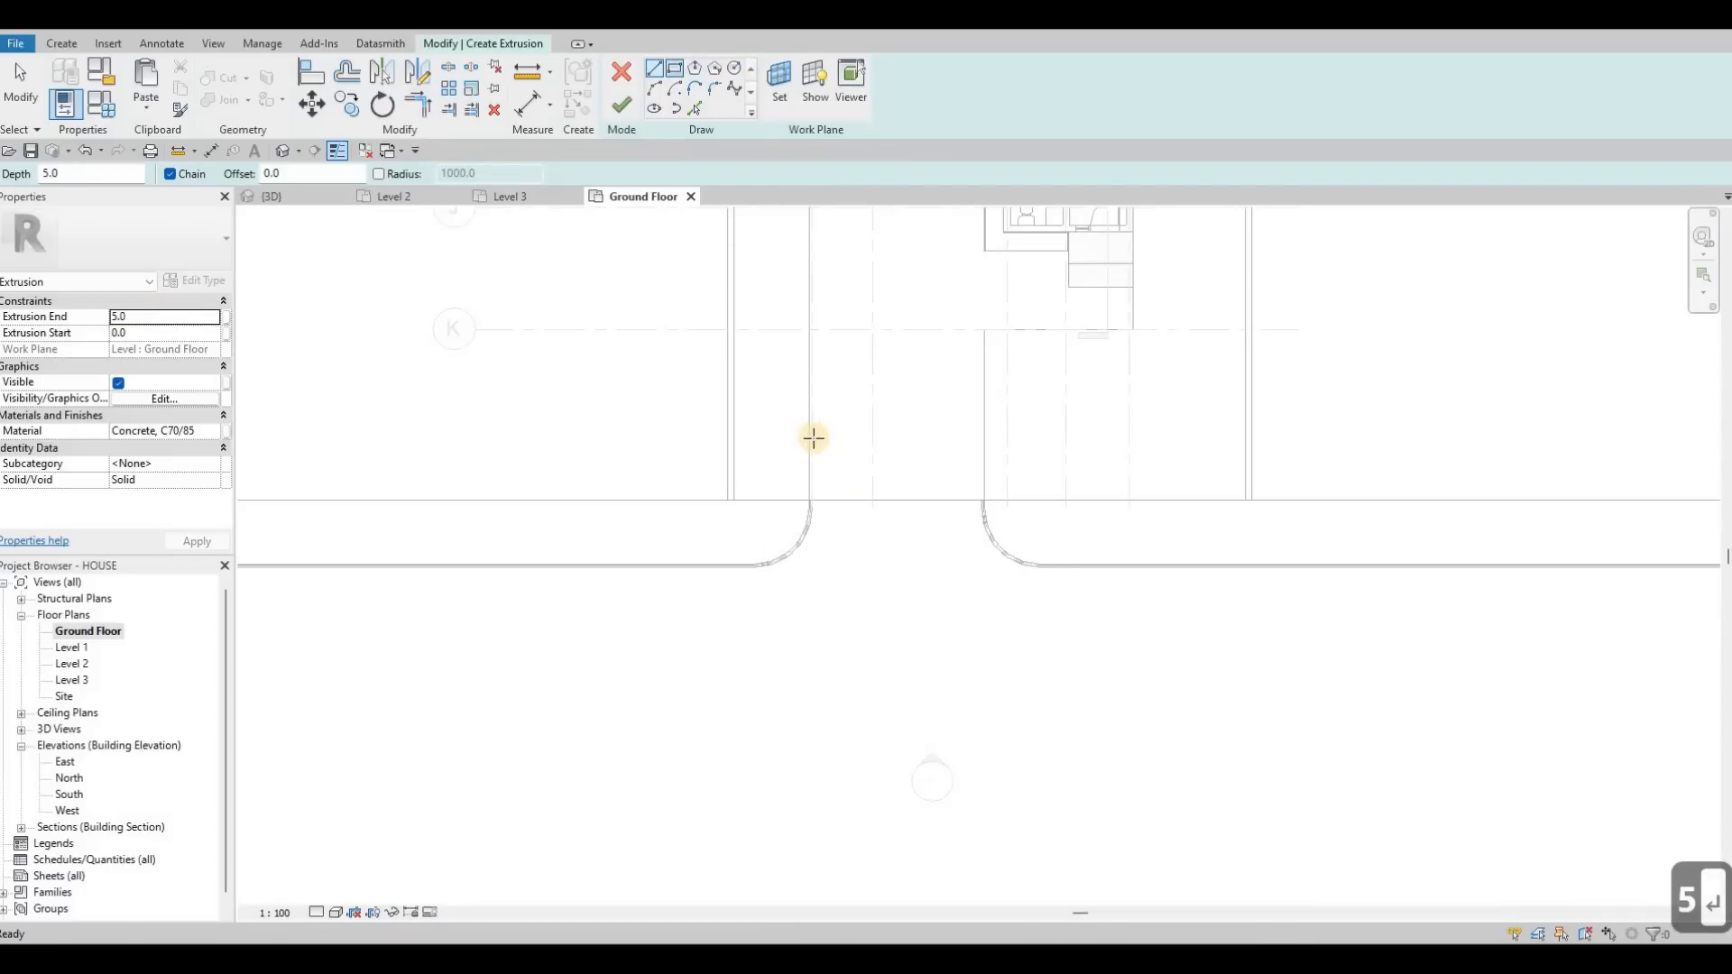
Sketch a horizontal line about 5459 mm long across the driveway between the upper ends of the two curbs.
{"action": "scroll", "coordinate": [813, 439], "scroll_direction": "up", "scroll_amount": 3}
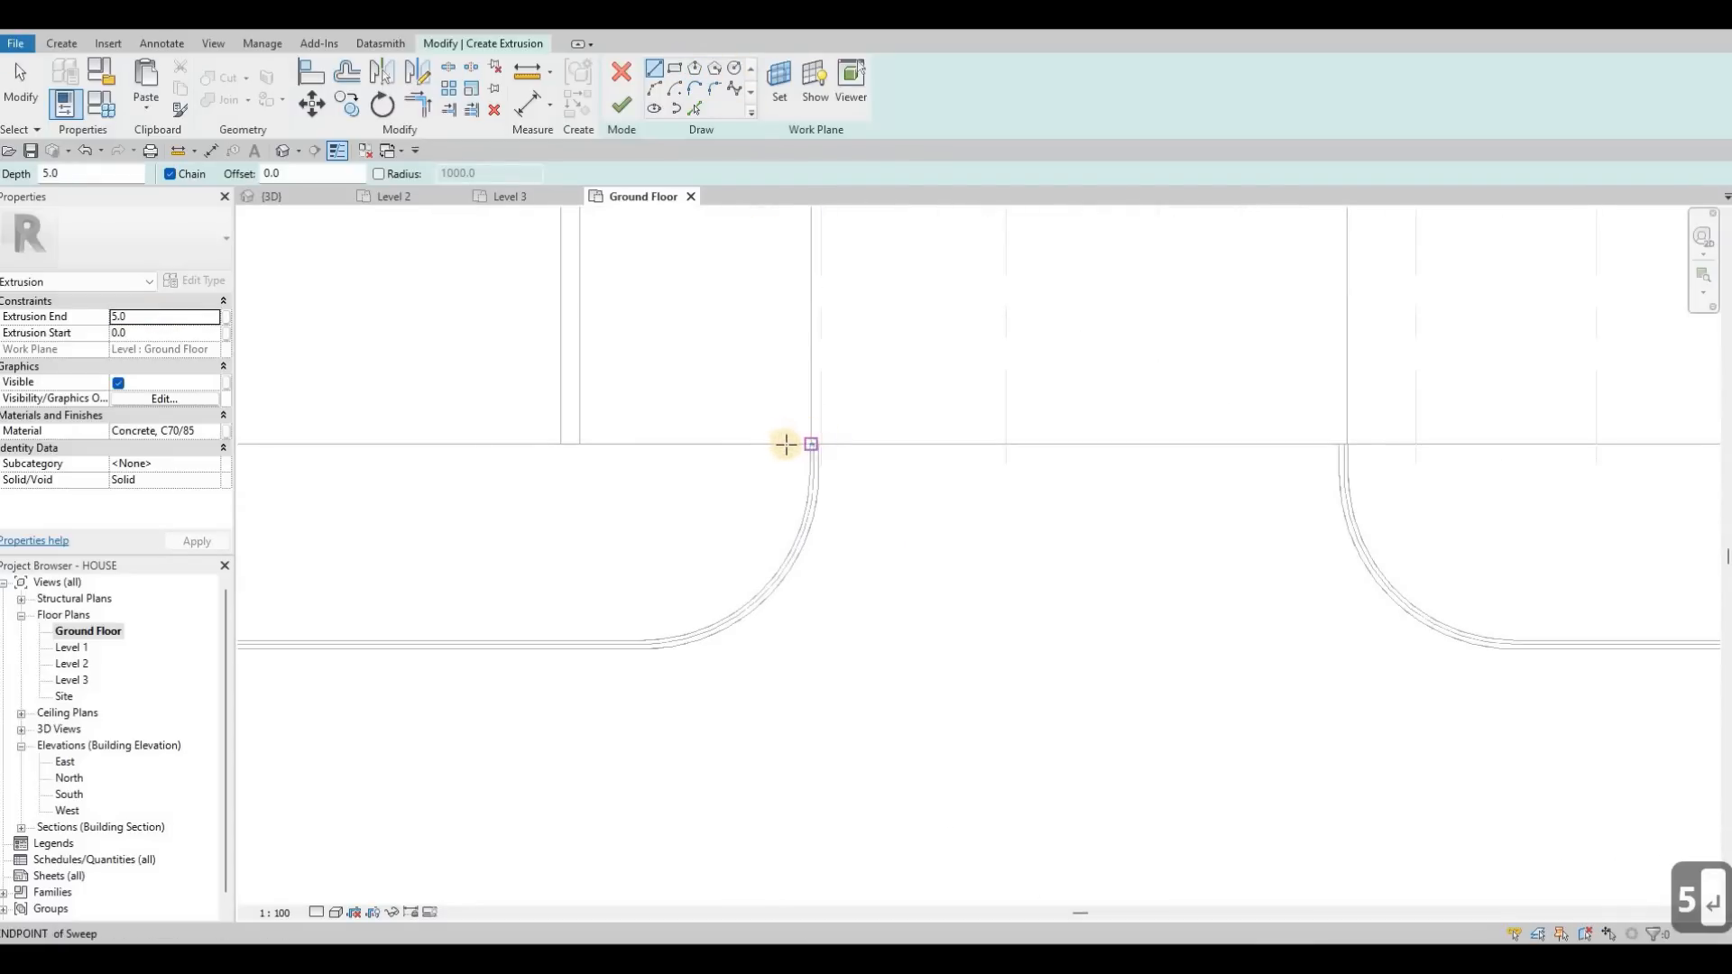
{"action": "scroll", "coordinate": [821, 445], "scroll_direction": "up", "scroll_amount": 4}
{"action": "left_click", "coordinate": [786, 444]}
{"action": "scroll", "coordinate": [830, 471], "scroll_direction": "down", "scroll_amount": 3}
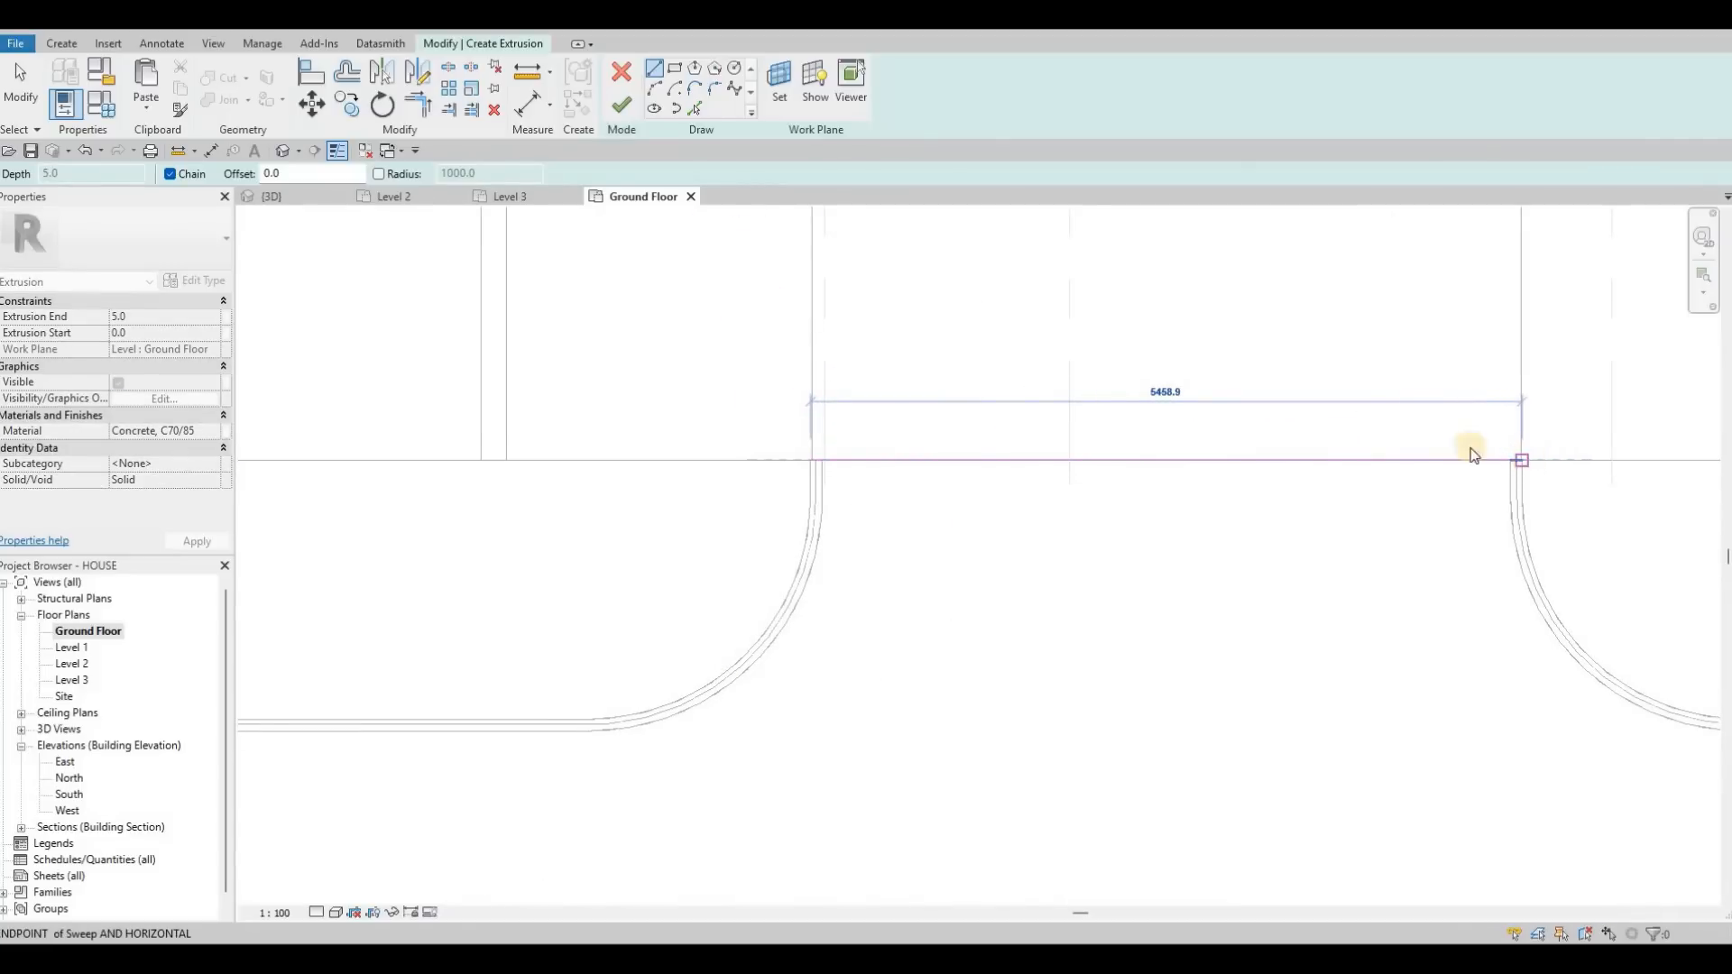
{"action": "left_click", "coordinate": [1522, 460]}
{"action": "key", "text": "Escape"}
{"action": "key", "text": "Escape"}
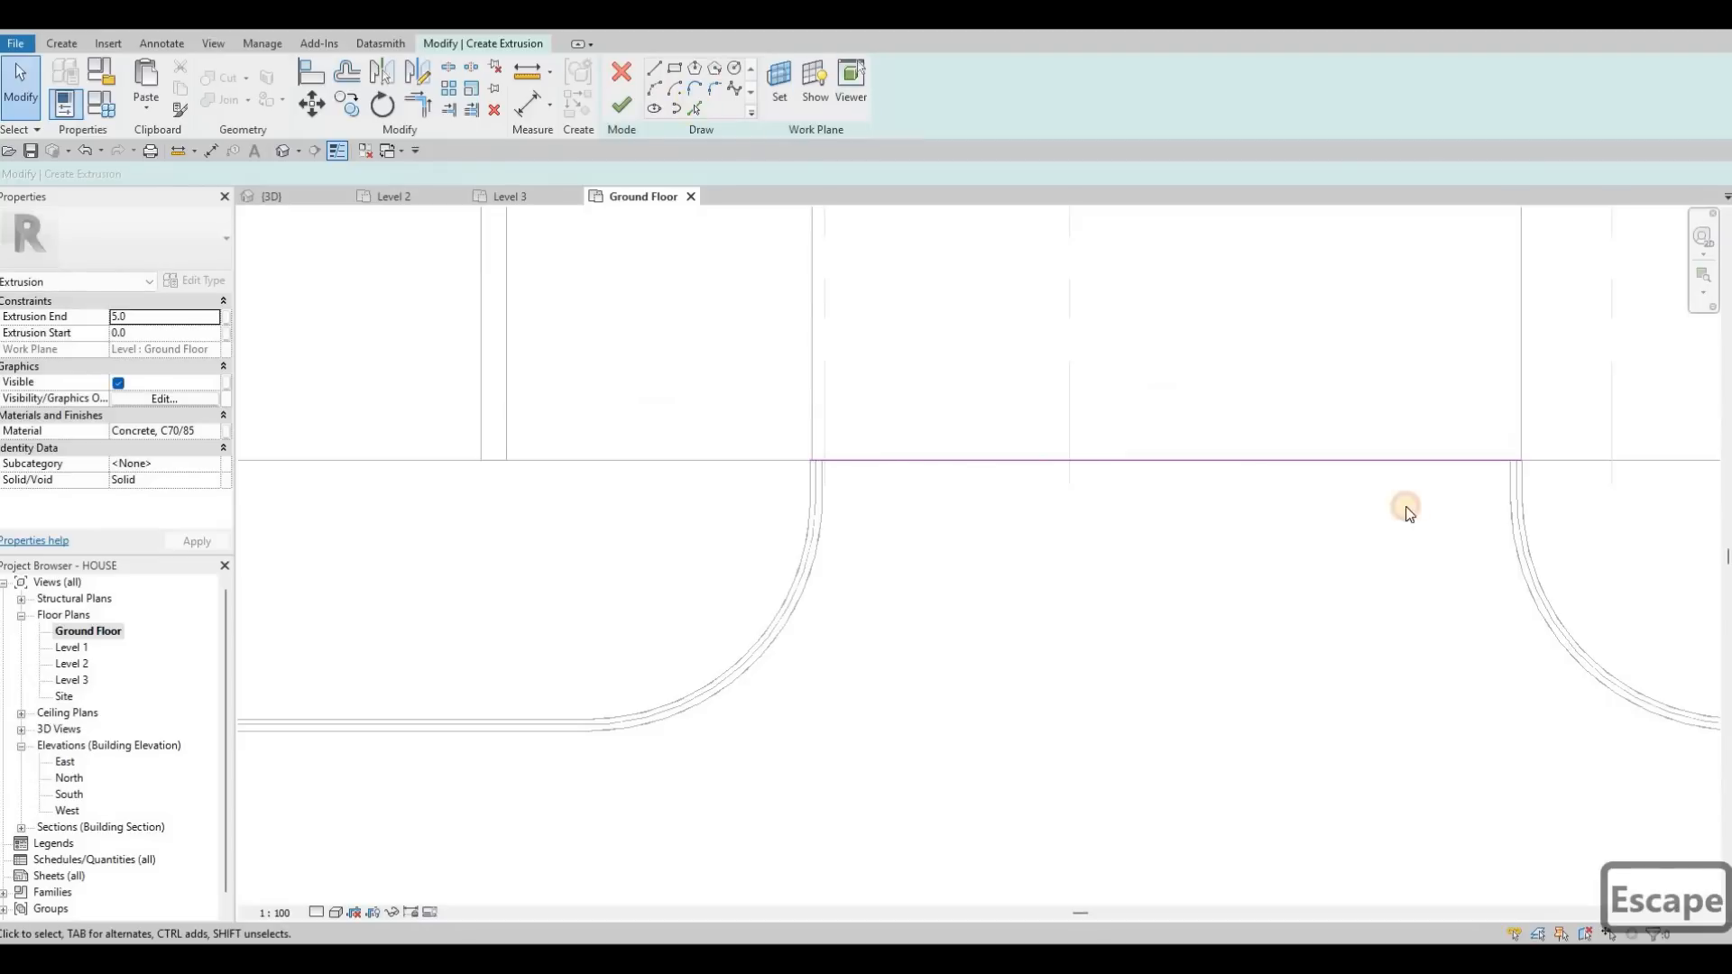
Add the road-side edges of both curbs, short straights and rounded corners, to the sketch by picking the existing lines.
{"action": "left_click", "coordinate": [1519, 584]}
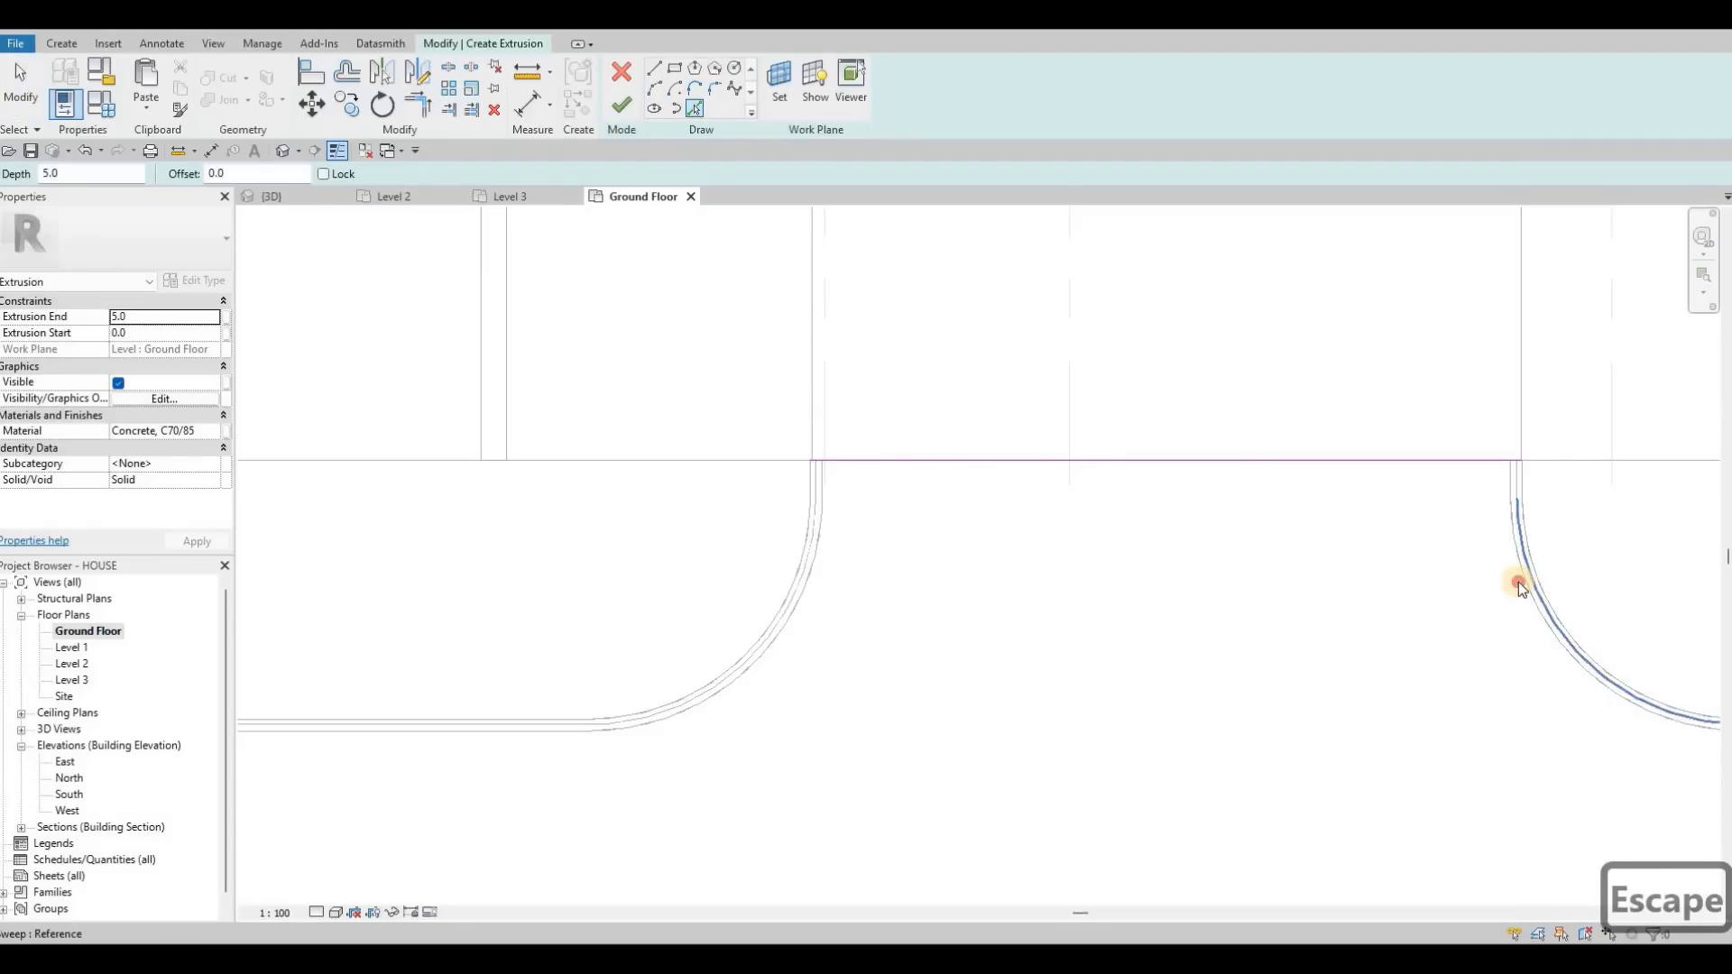
{"action": "left_click", "coordinate": [1508, 480]}
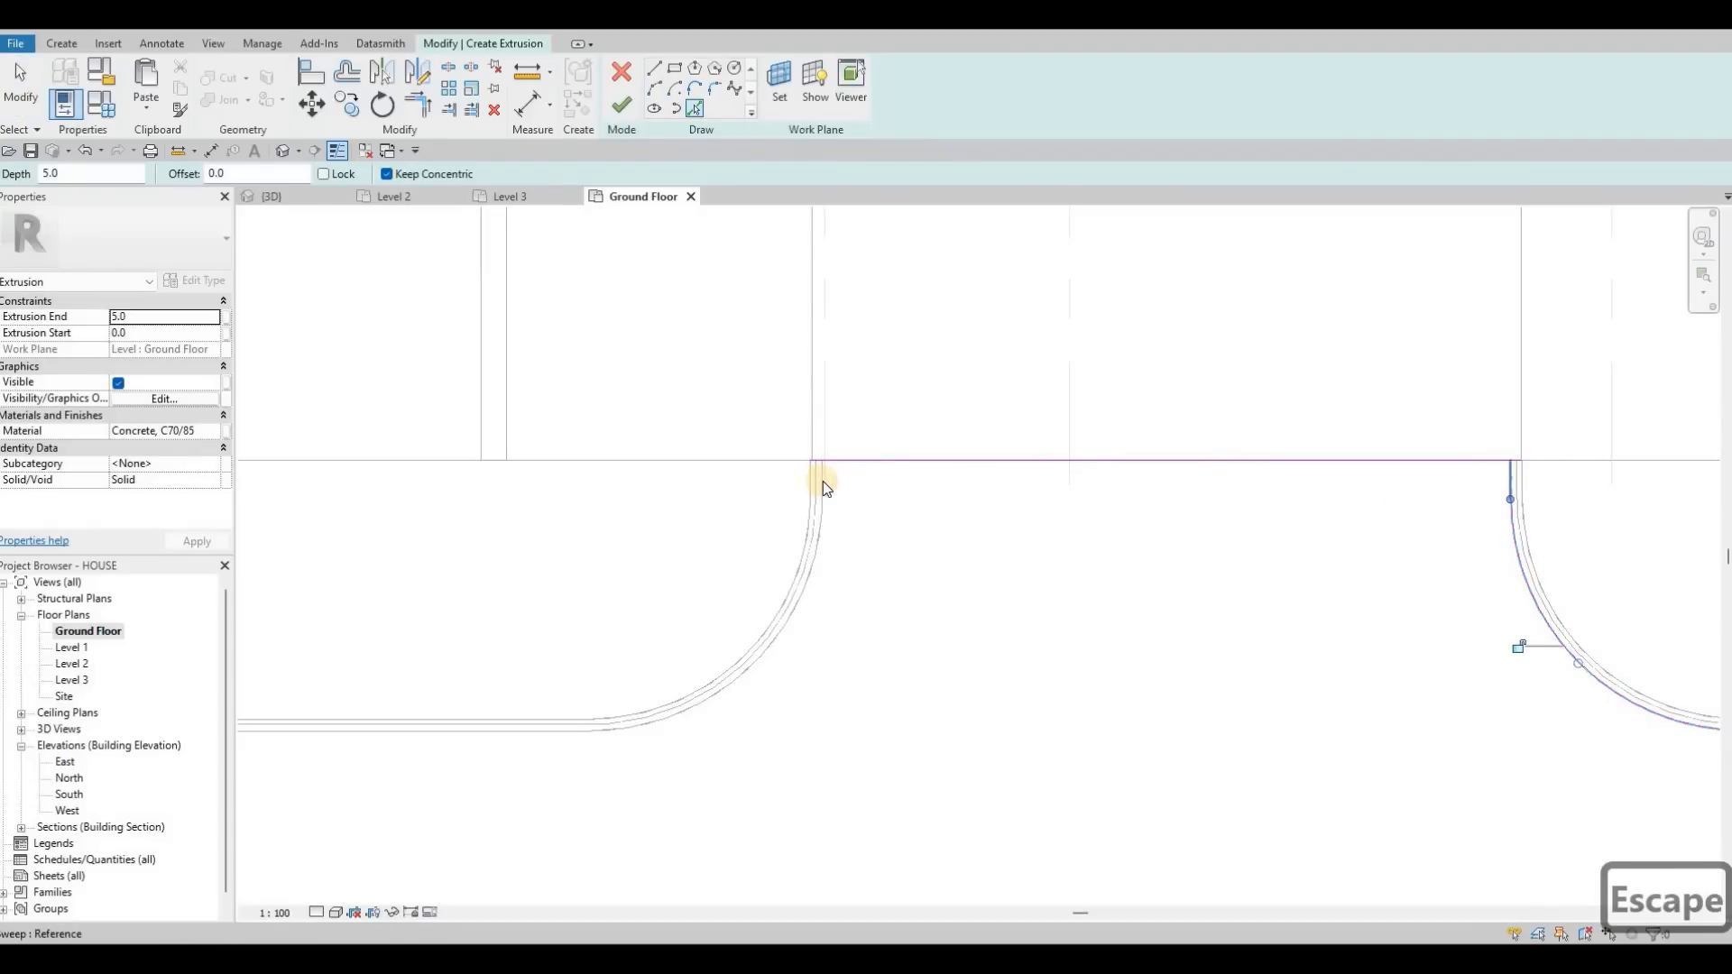
{"action": "left_click", "coordinate": [818, 554]}
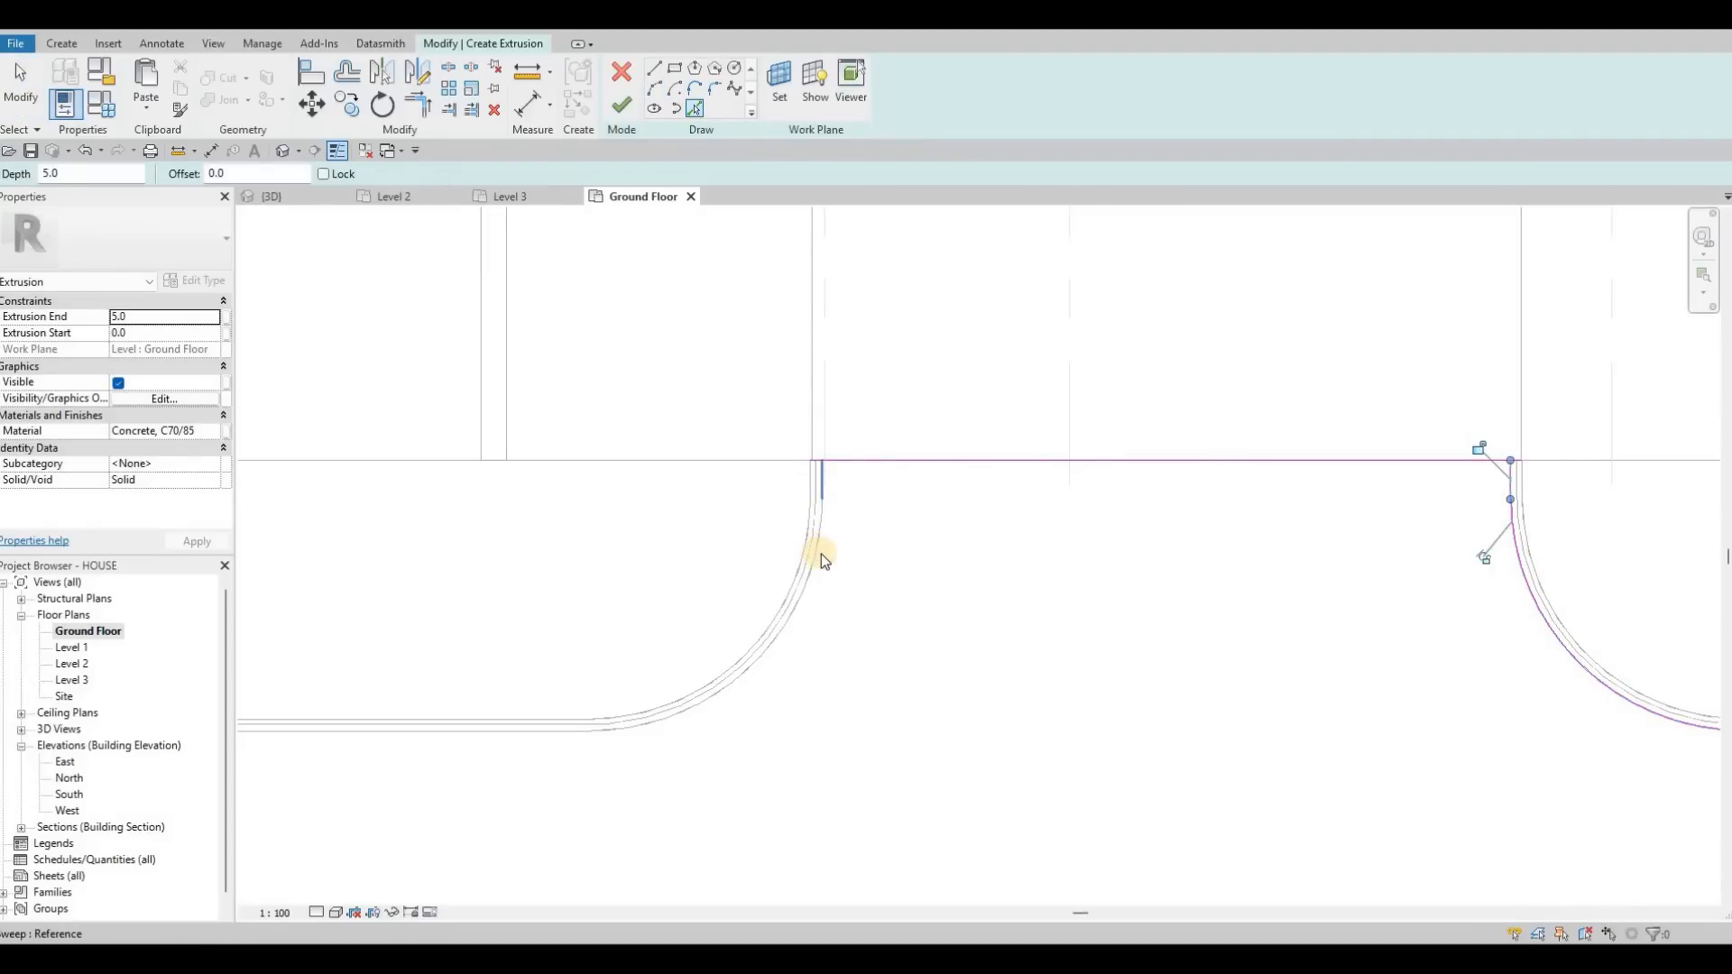
{"action": "key", "text": "Escape"}
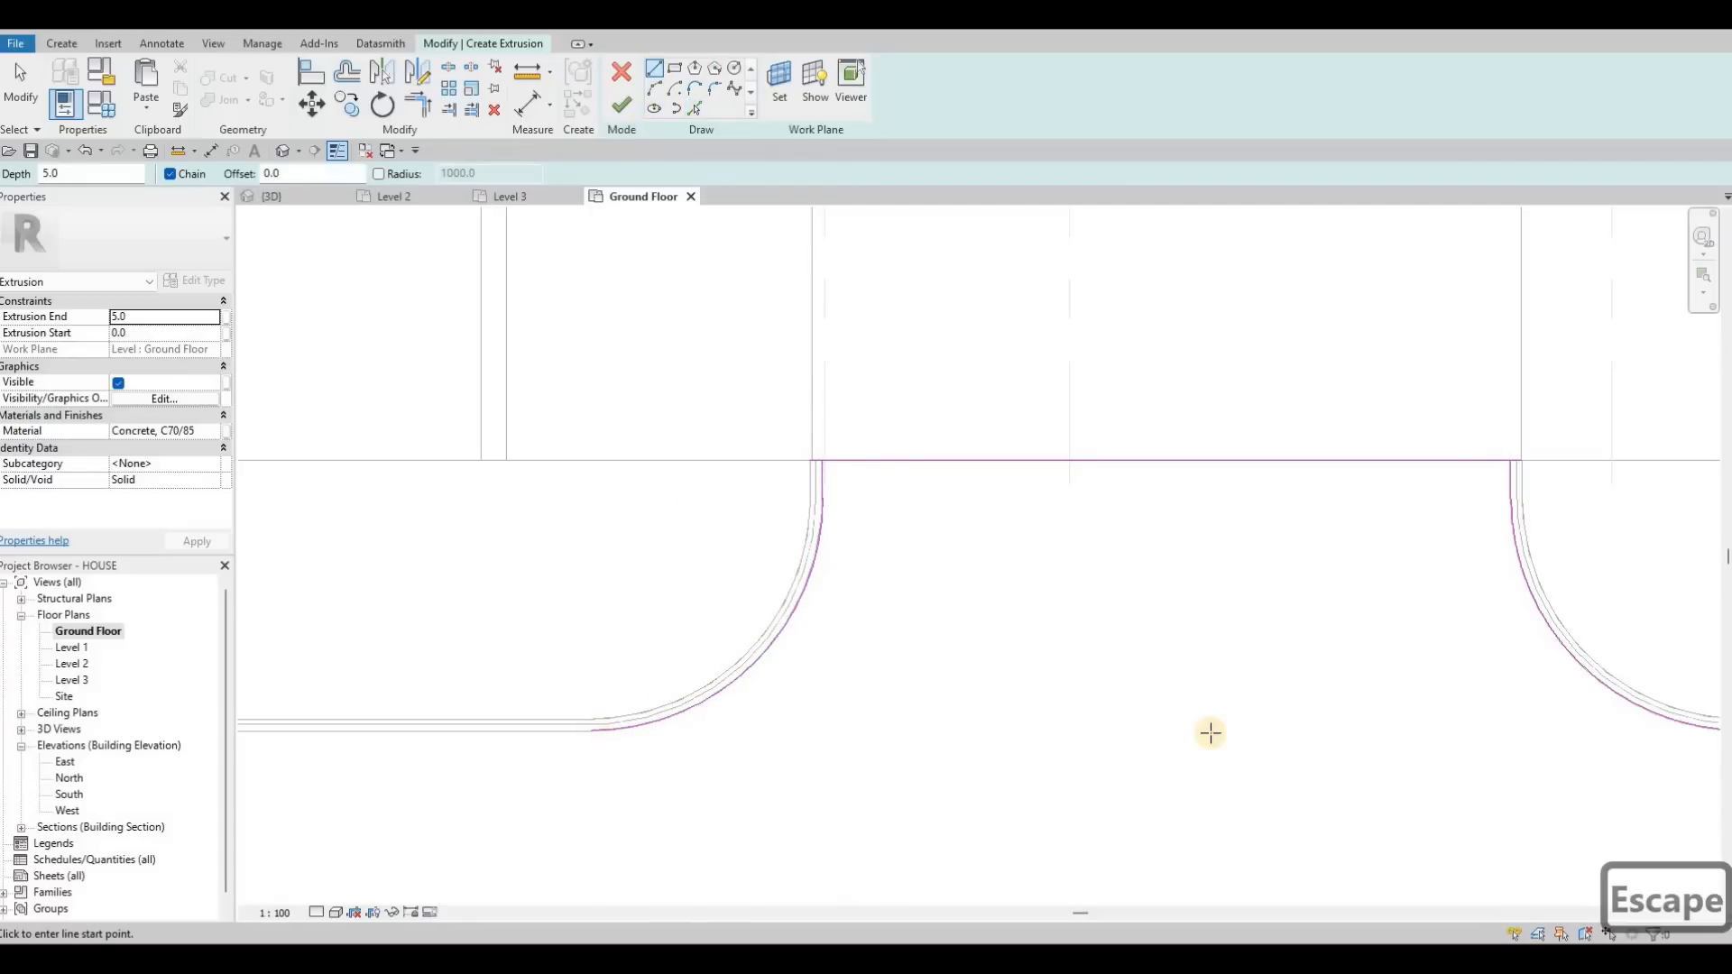
Close the driveway apron sketch with a straight horizontal line between the lower ends of the two curb arcs.
{"action": "left_click", "coordinate": [591, 730]}
{"action": "scroll", "coordinate": [1434, 727], "scroll_direction": "down", "scroll_amount": 2}
{"action": "middle_click_drag", "start_coordinate": [1434, 727], "coordinate": [995, 653]}
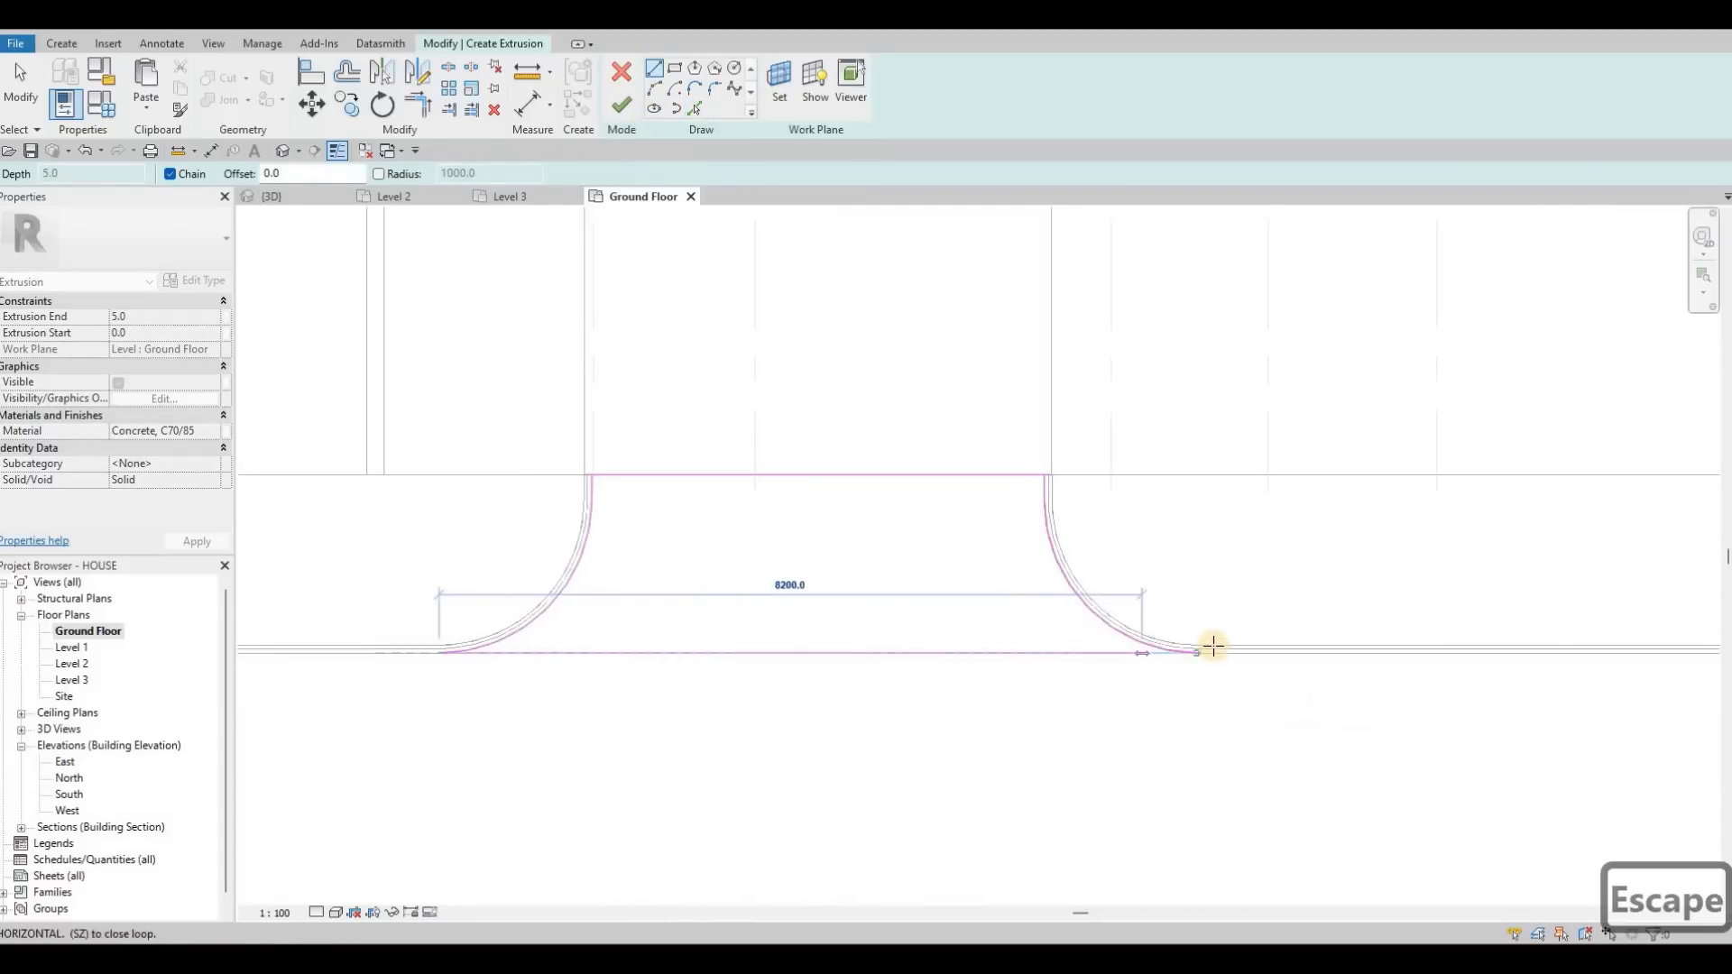
{"action": "scroll", "coordinate": [1213, 645], "scroll_direction": "up", "scroll_amount": 2}
{"action": "left_click", "coordinate": [1212, 646]}
{"action": "scroll", "coordinate": [996, 469], "scroll_direction": "down", "scroll_amount": 3}
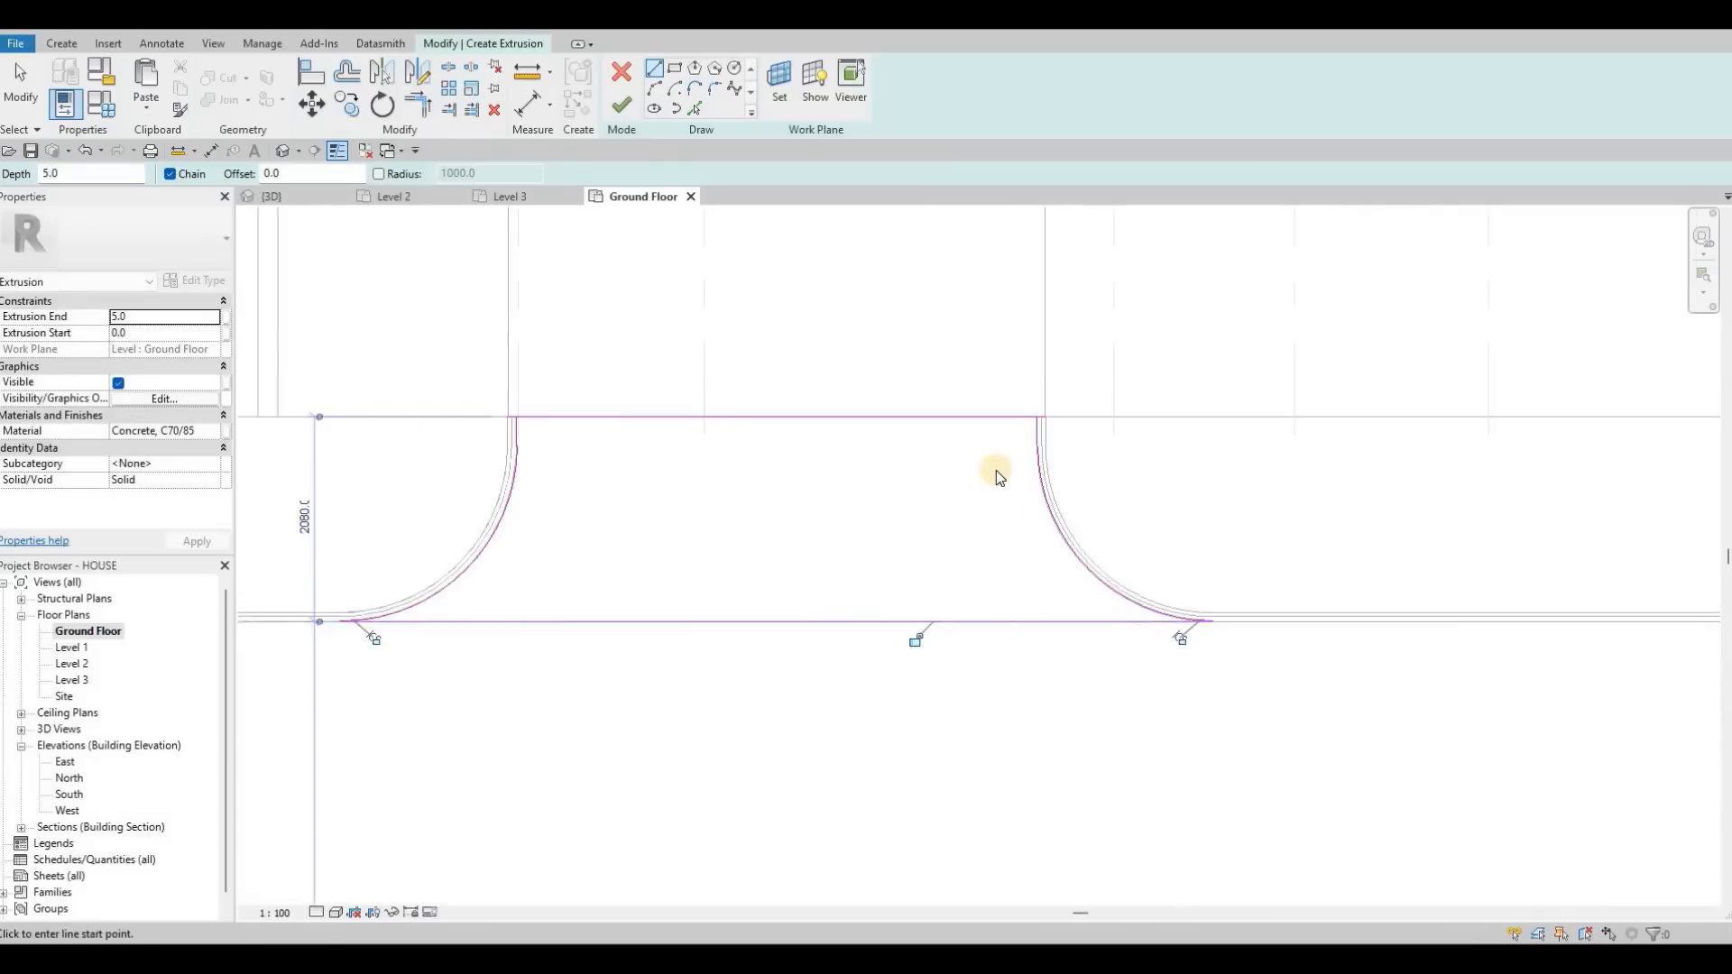
{"action": "key", "text": "Escape"}
{"action": "key", "text": "Escape"}
{"action": "key", "text": "Escape"}
Trim the apron sketch's upper line to the short vertical curb lines at both upper corners.
{"action": "key", "text": "t"}
{"action": "key", "text": "r"}
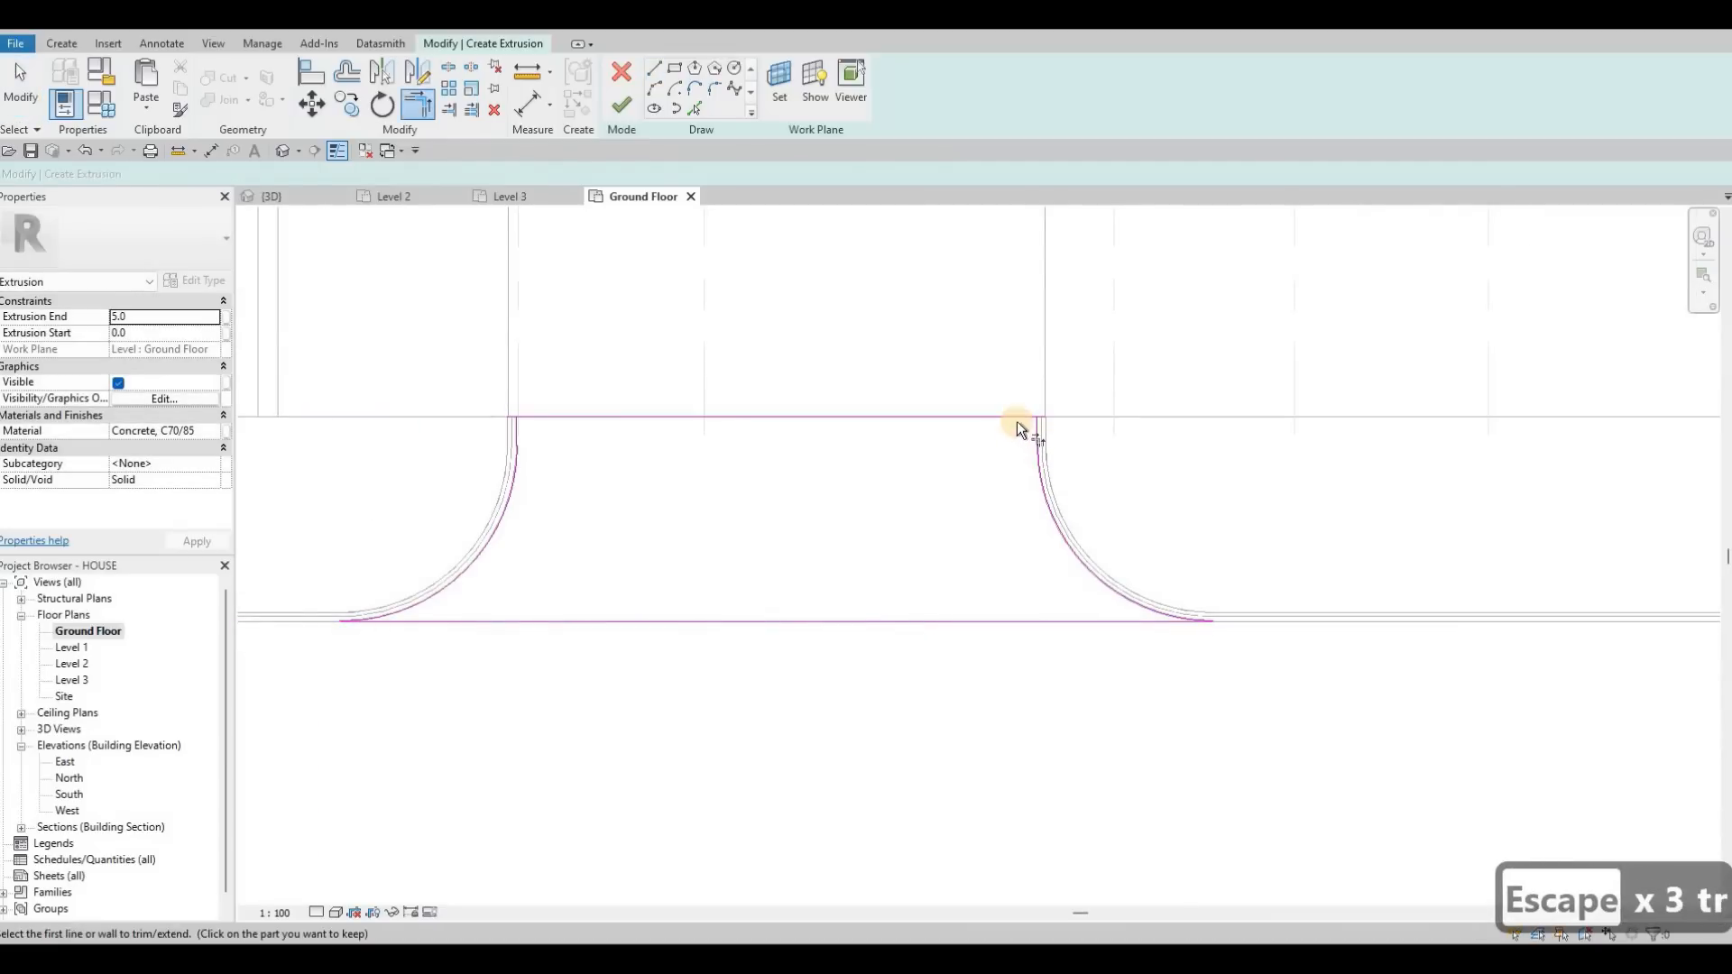
{"action": "left_click", "coordinate": [1032, 429]}
{"action": "left_click", "coordinate": [552, 419]}
{"action": "left_click", "coordinate": [527, 435]}
{"action": "left_click", "coordinate": [521, 435]}
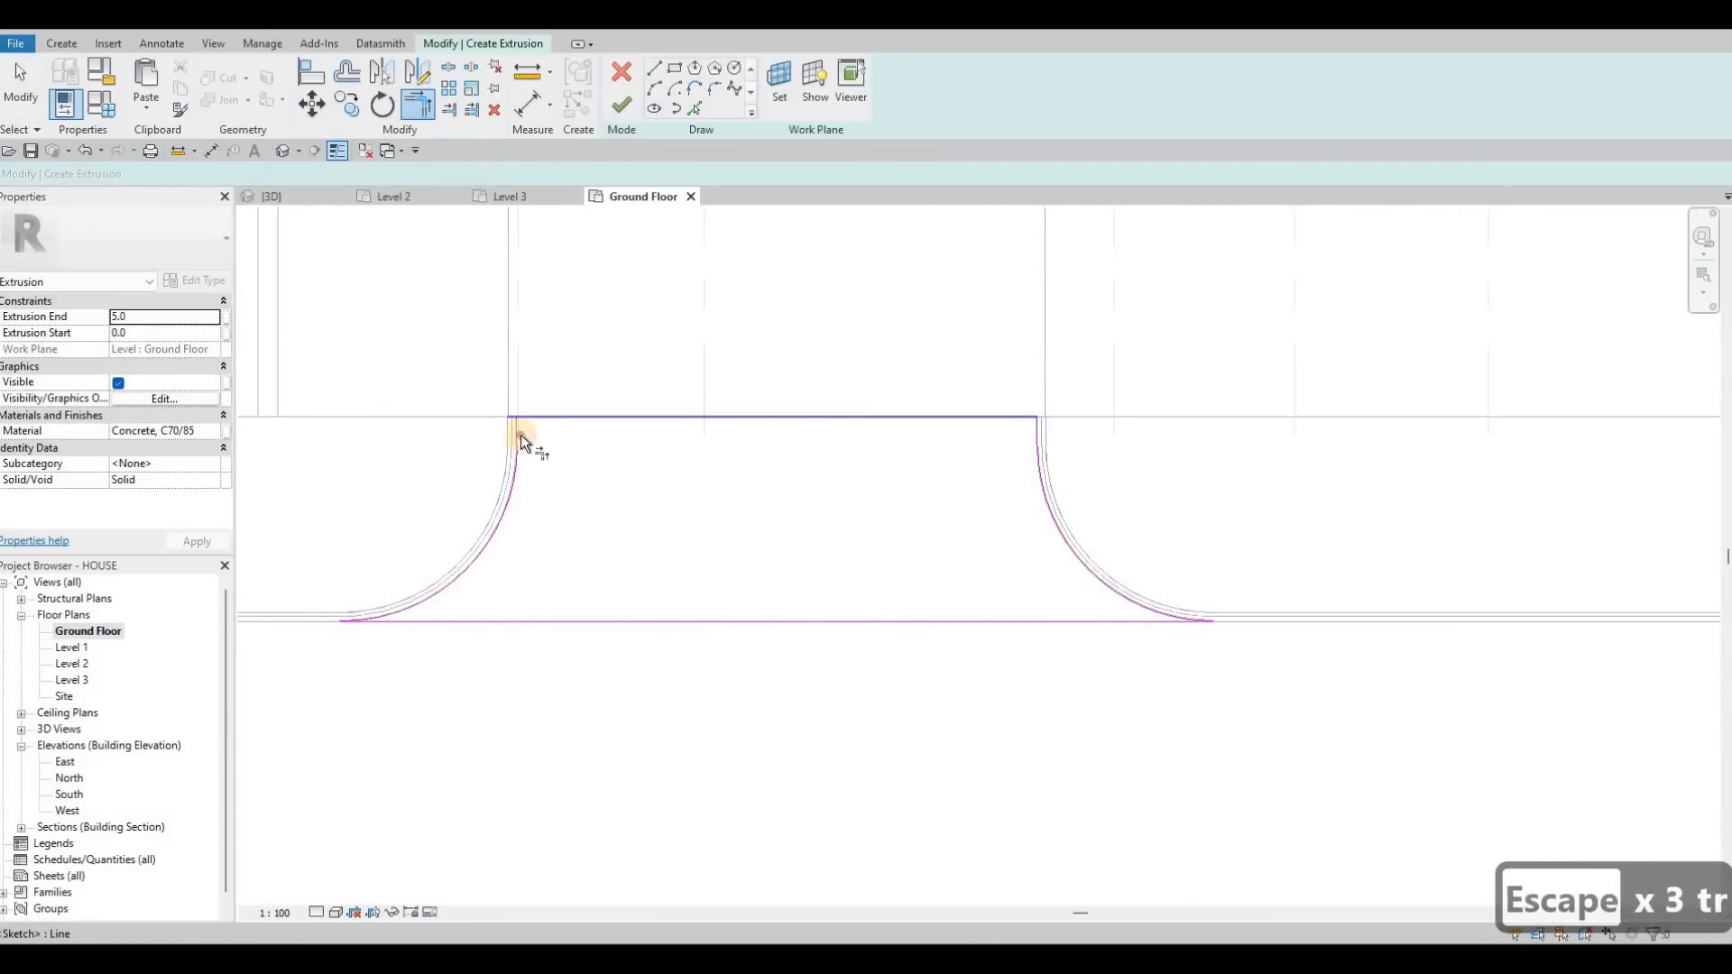
Finish the sketch of the concrete slab extrusion between the two curved kerbs and switch to the 3D view.
{"action": "left_click", "coordinate": [623, 99]}
{"action": "key", "text": "Escape"}
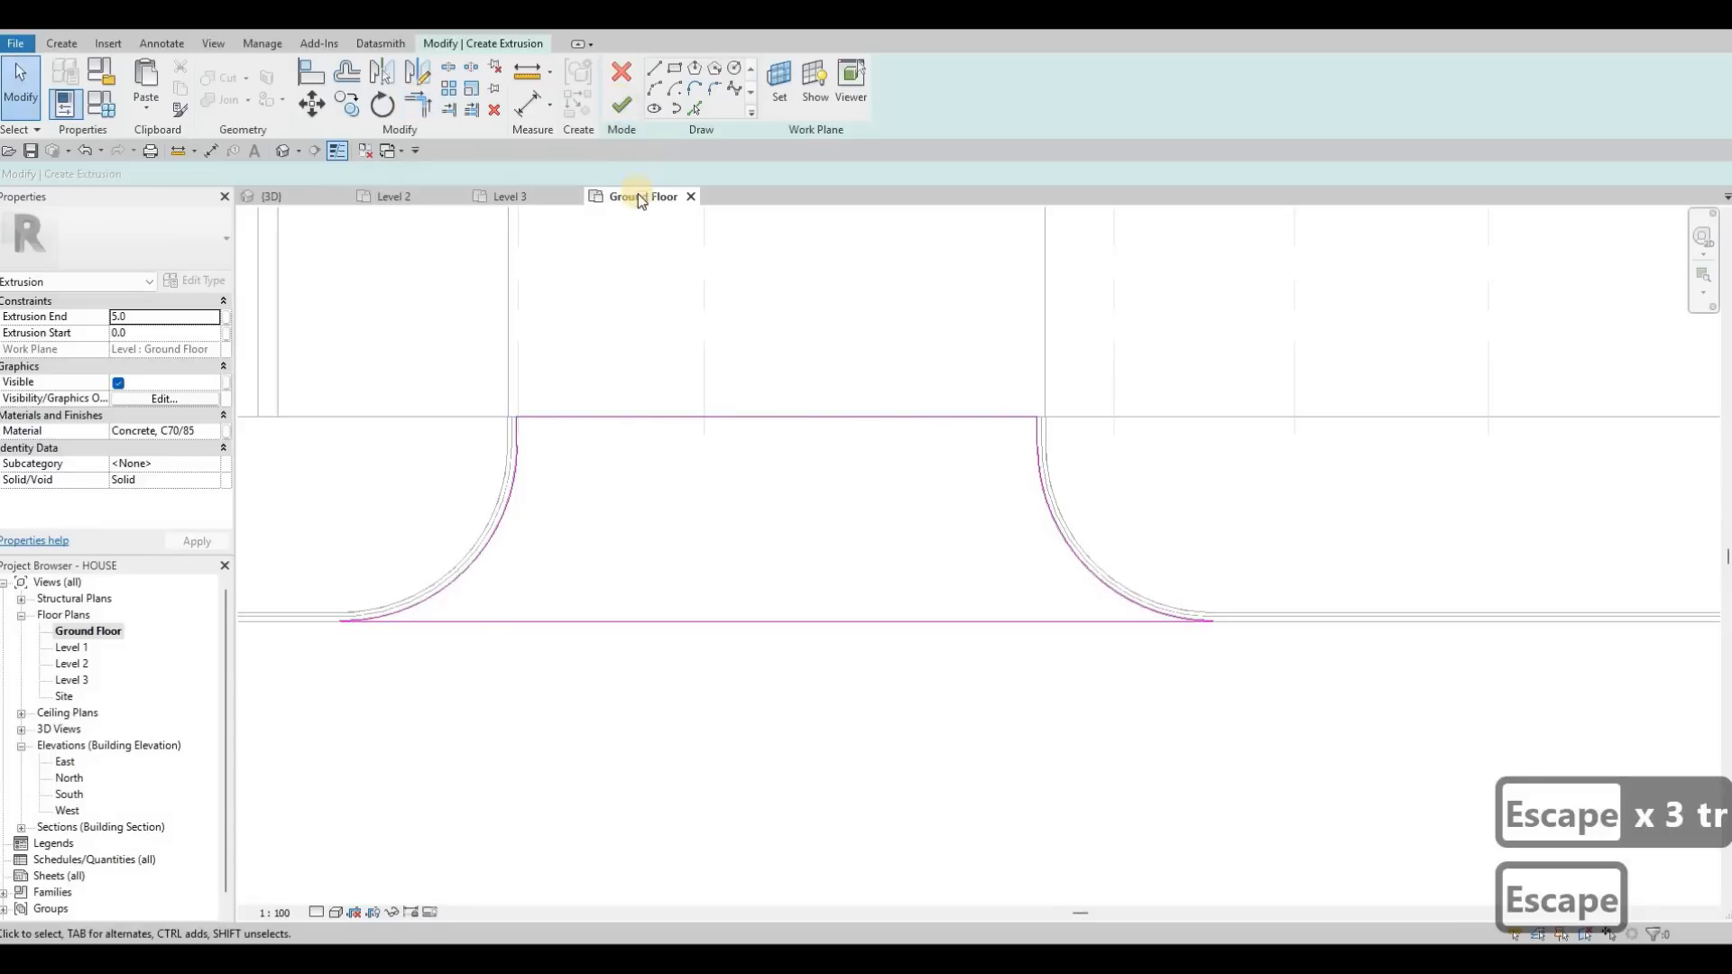
{"action": "left_click", "coordinate": [314, 204]}
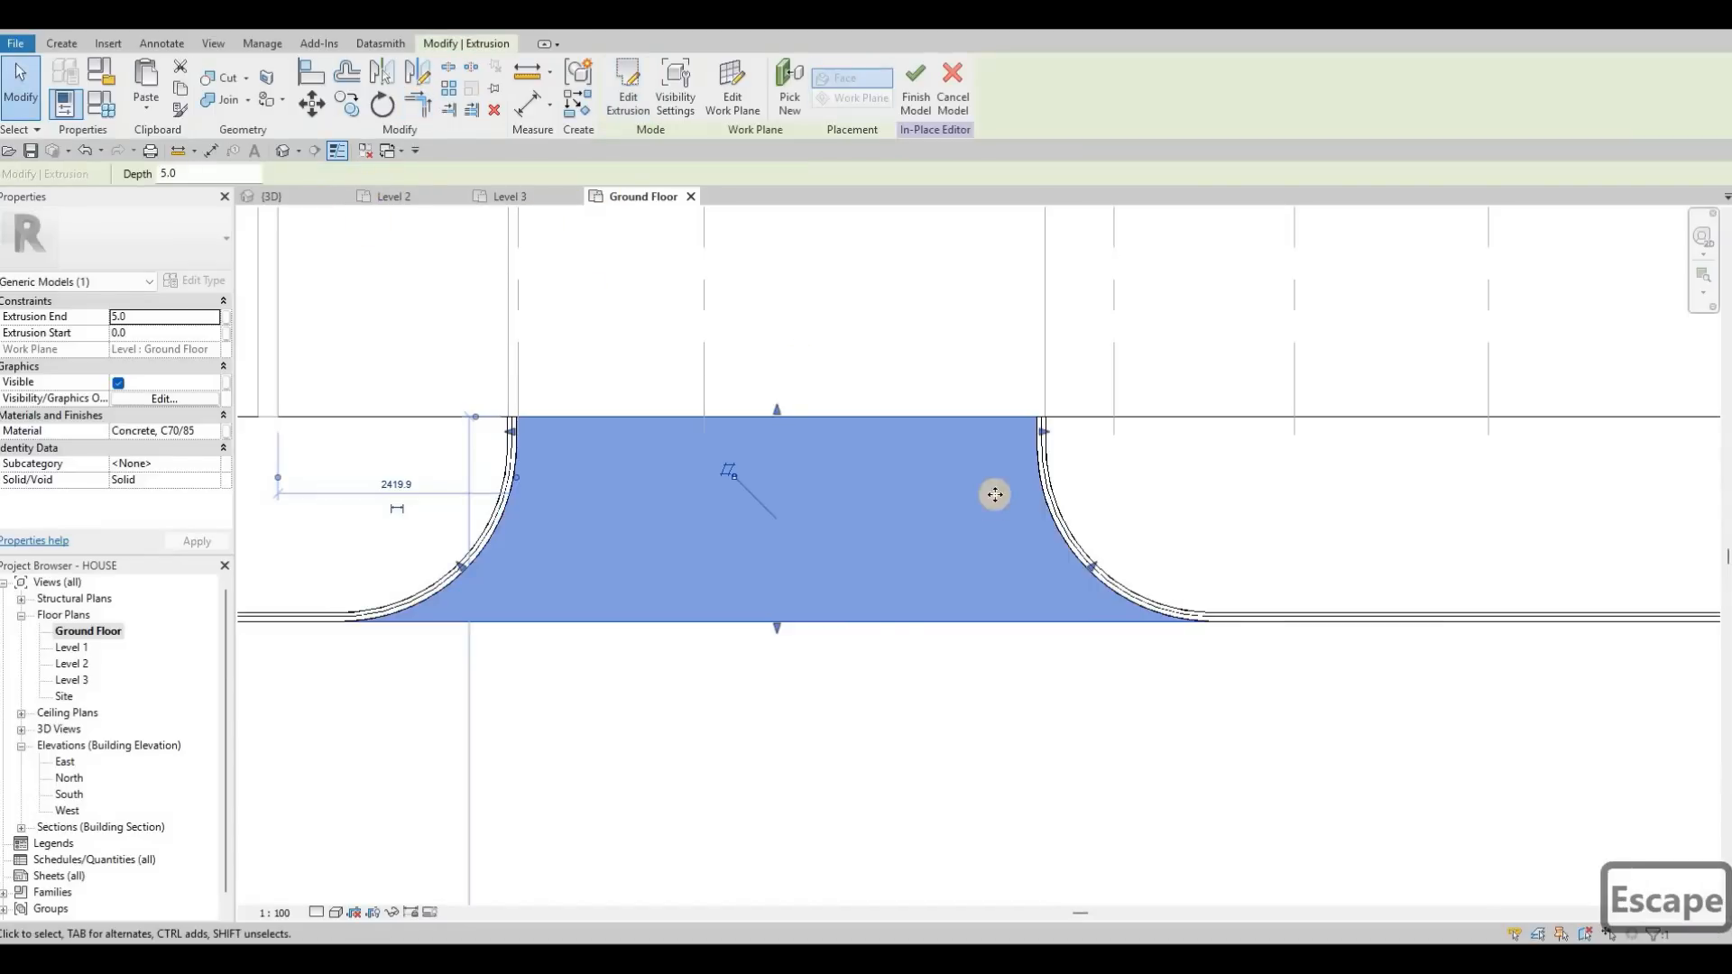
{"action": "key", "text": "Escape"}
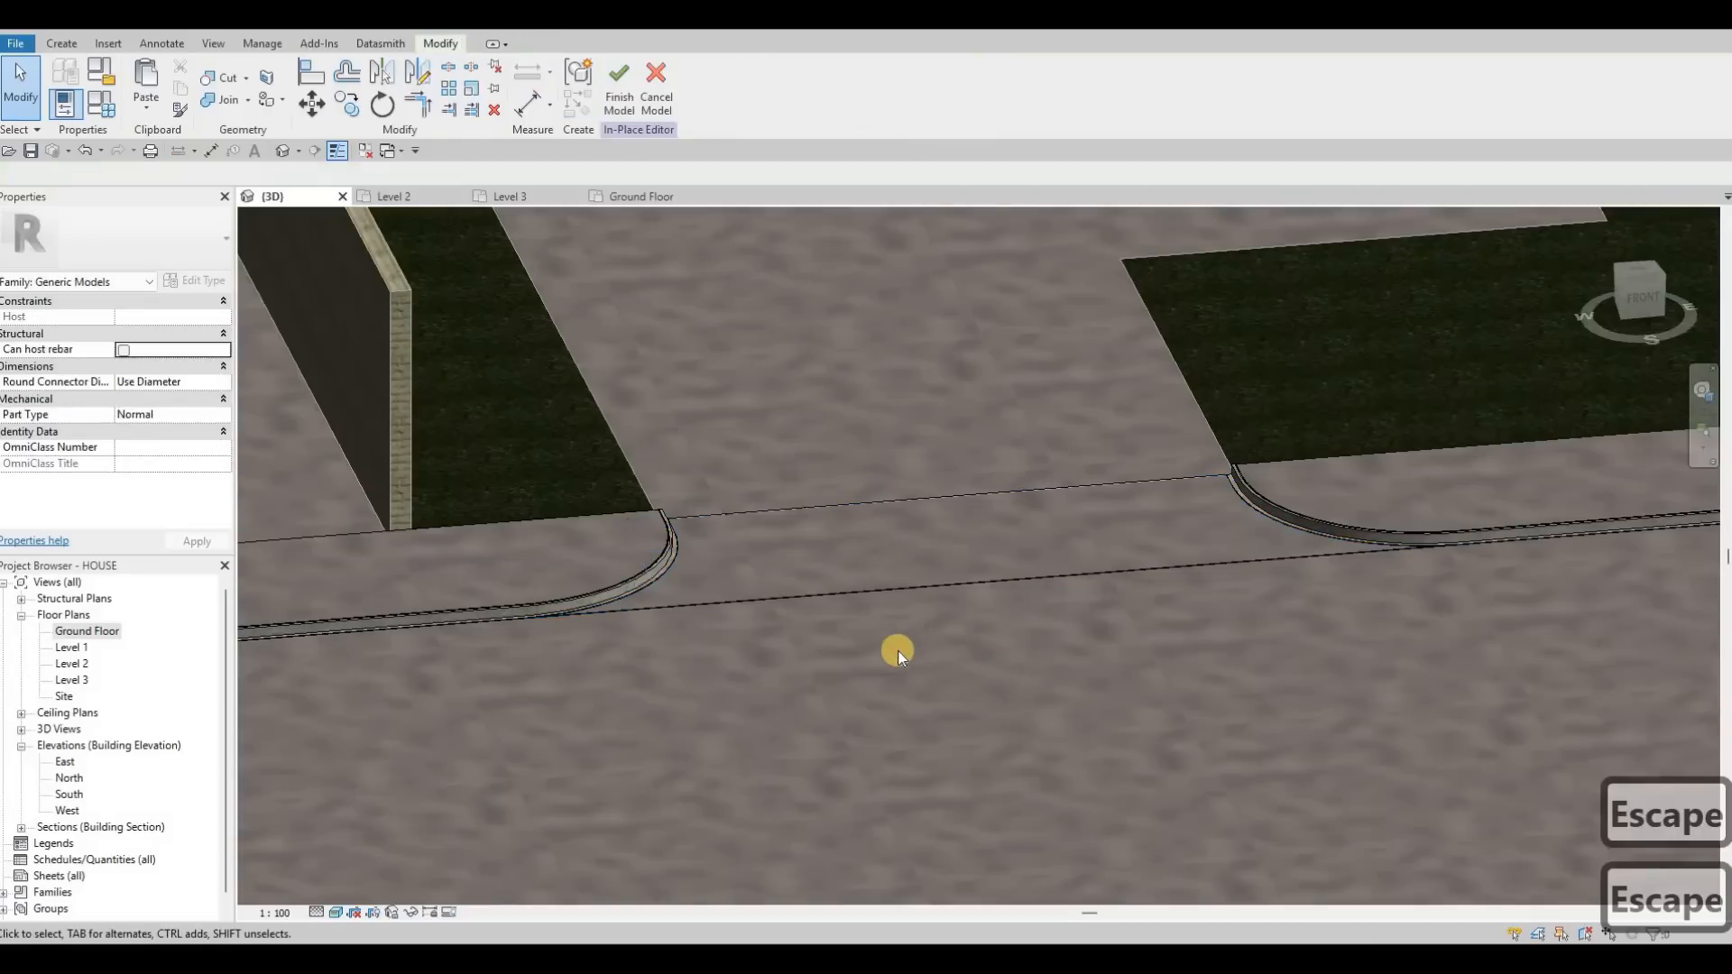
Examine in 3D how the driveway entrance slab meets the curved kerbs on both sides.
{"action": "middle_click_drag", "start_coordinate": [897, 649], "coordinate": [886, 673], "text": "shift"}
{"action": "scroll", "coordinate": [886, 673], "scroll_direction": "up", "scroll_amount": 4}
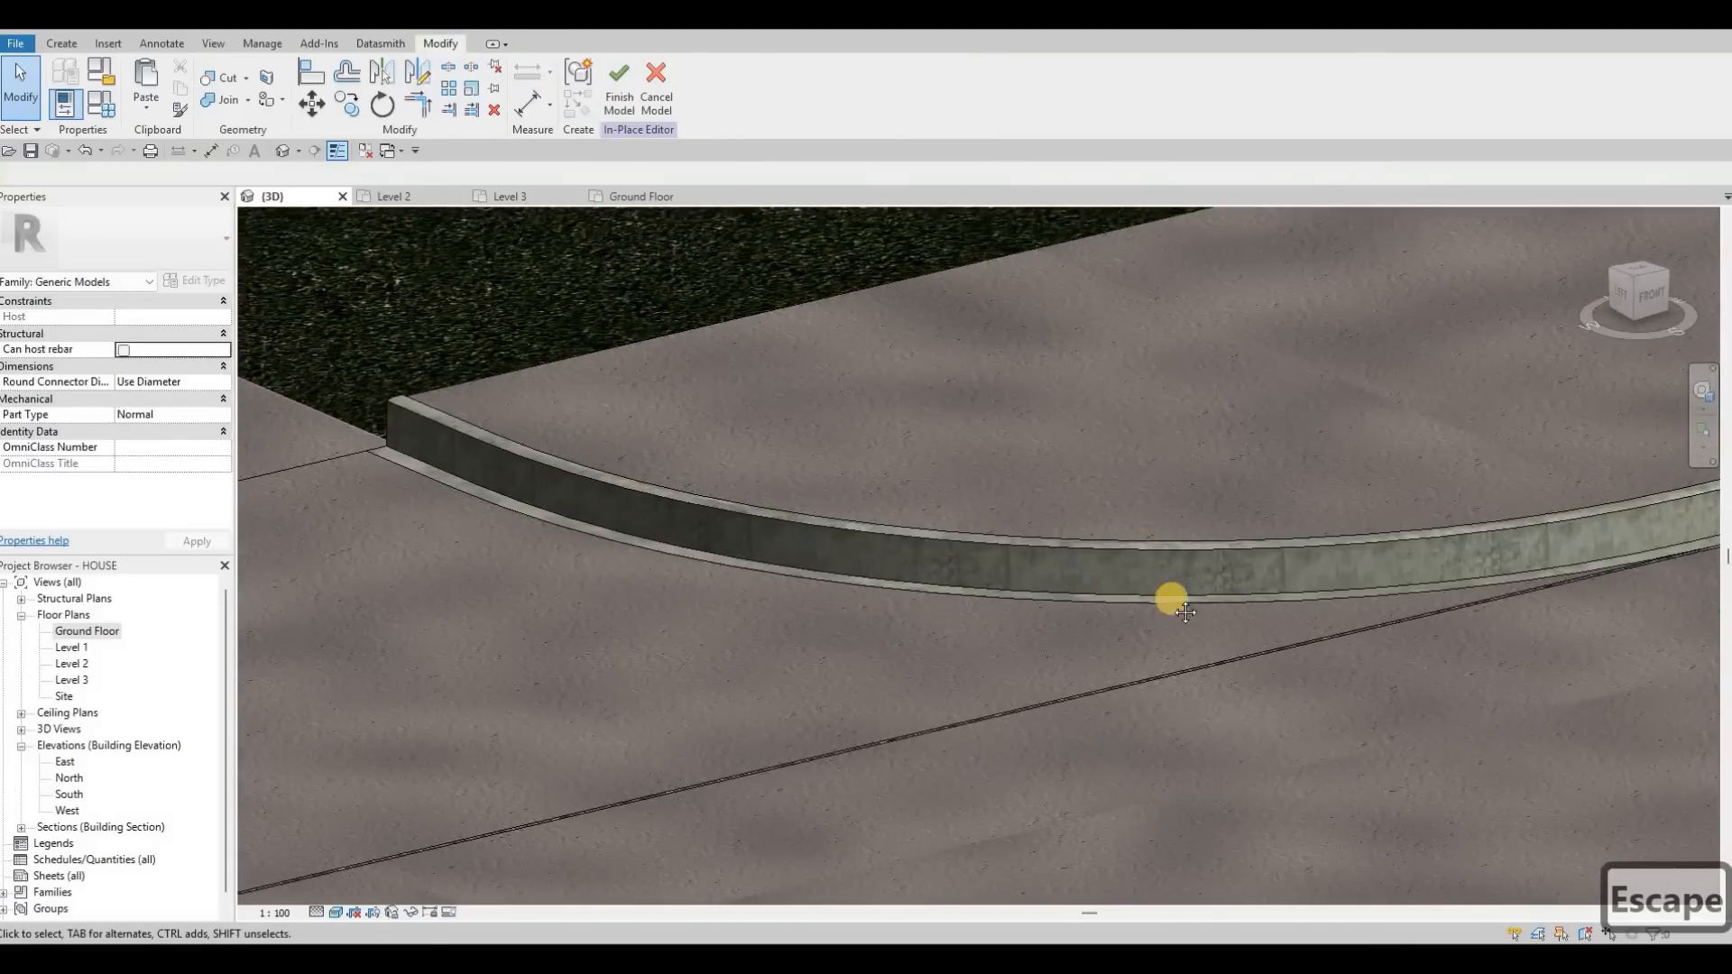
{"action": "scroll", "coordinate": [1031, 600], "scroll_direction": "down", "scroll_amount": 1}
{"action": "scroll", "coordinate": [1021, 603], "scroll_direction": "down", "scroll_amount": 3}
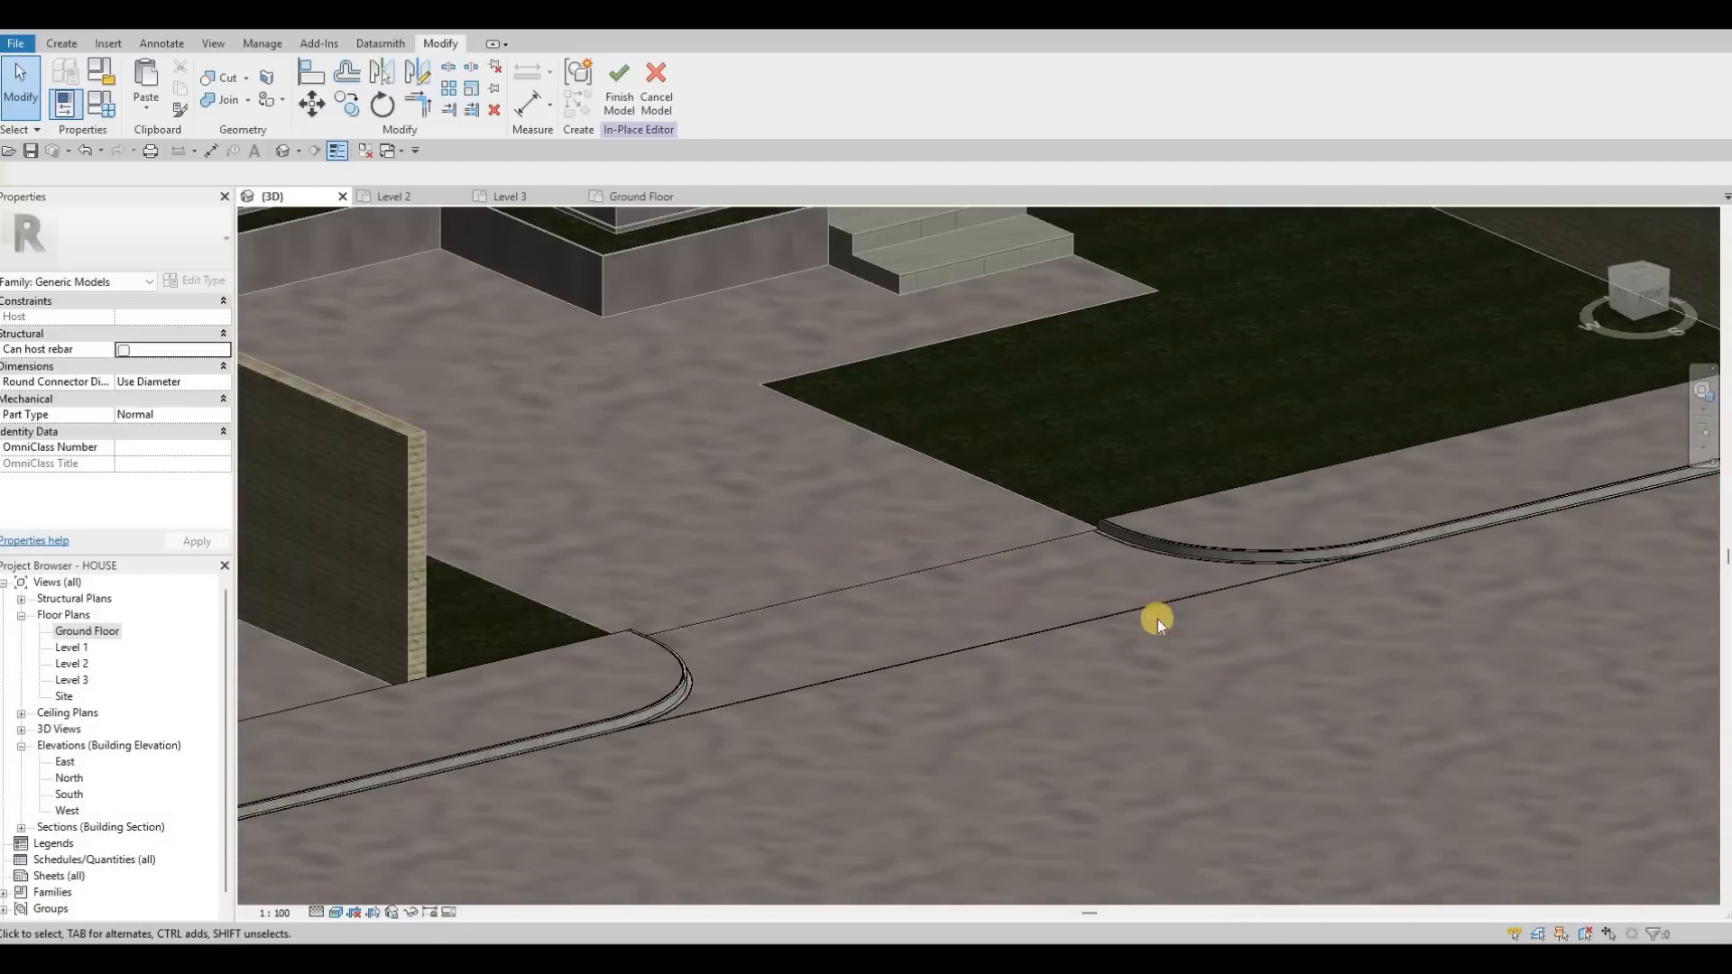
{"action": "middle_click_drag", "start_coordinate": [1082, 603], "coordinate": [711, 543], "text": "shift"}
{"action": "middle_click_drag", "start_coordinate": [1007, 587], "coordinate": [256, 491]}
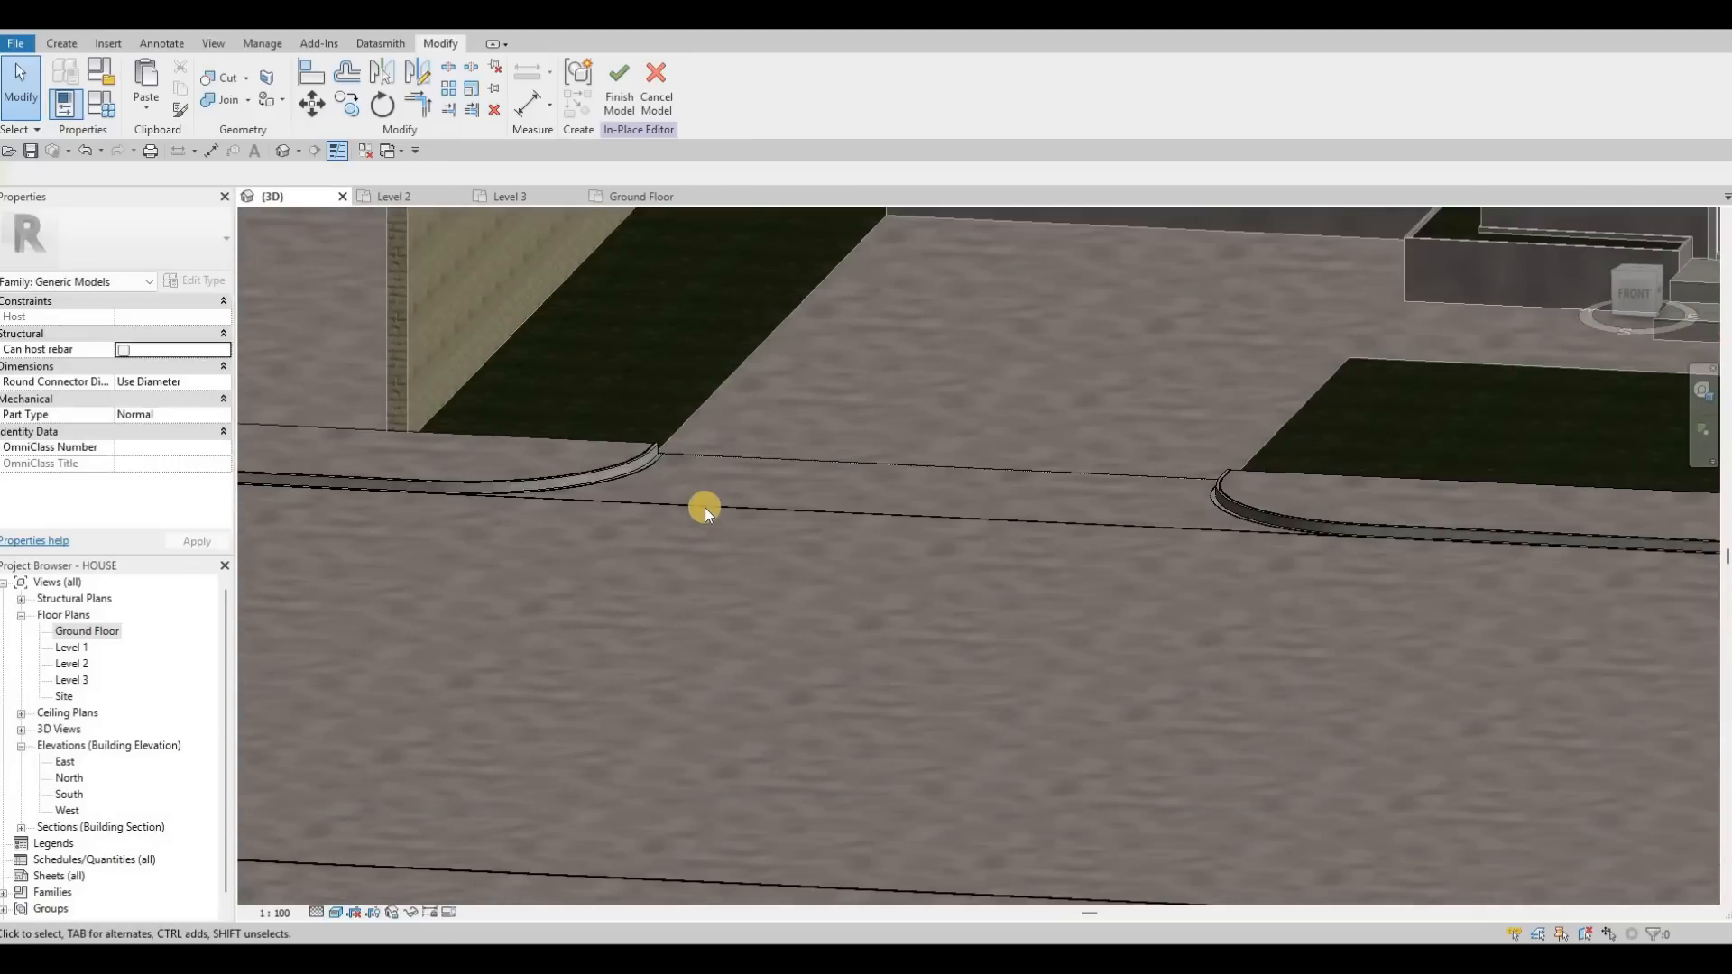
{"action": "left_click", "coordinate": [1046, 525]}
{"action": "scroll", "coordinate": [868, 549], "scroll_direction": "up", "scroll_amount": 3}
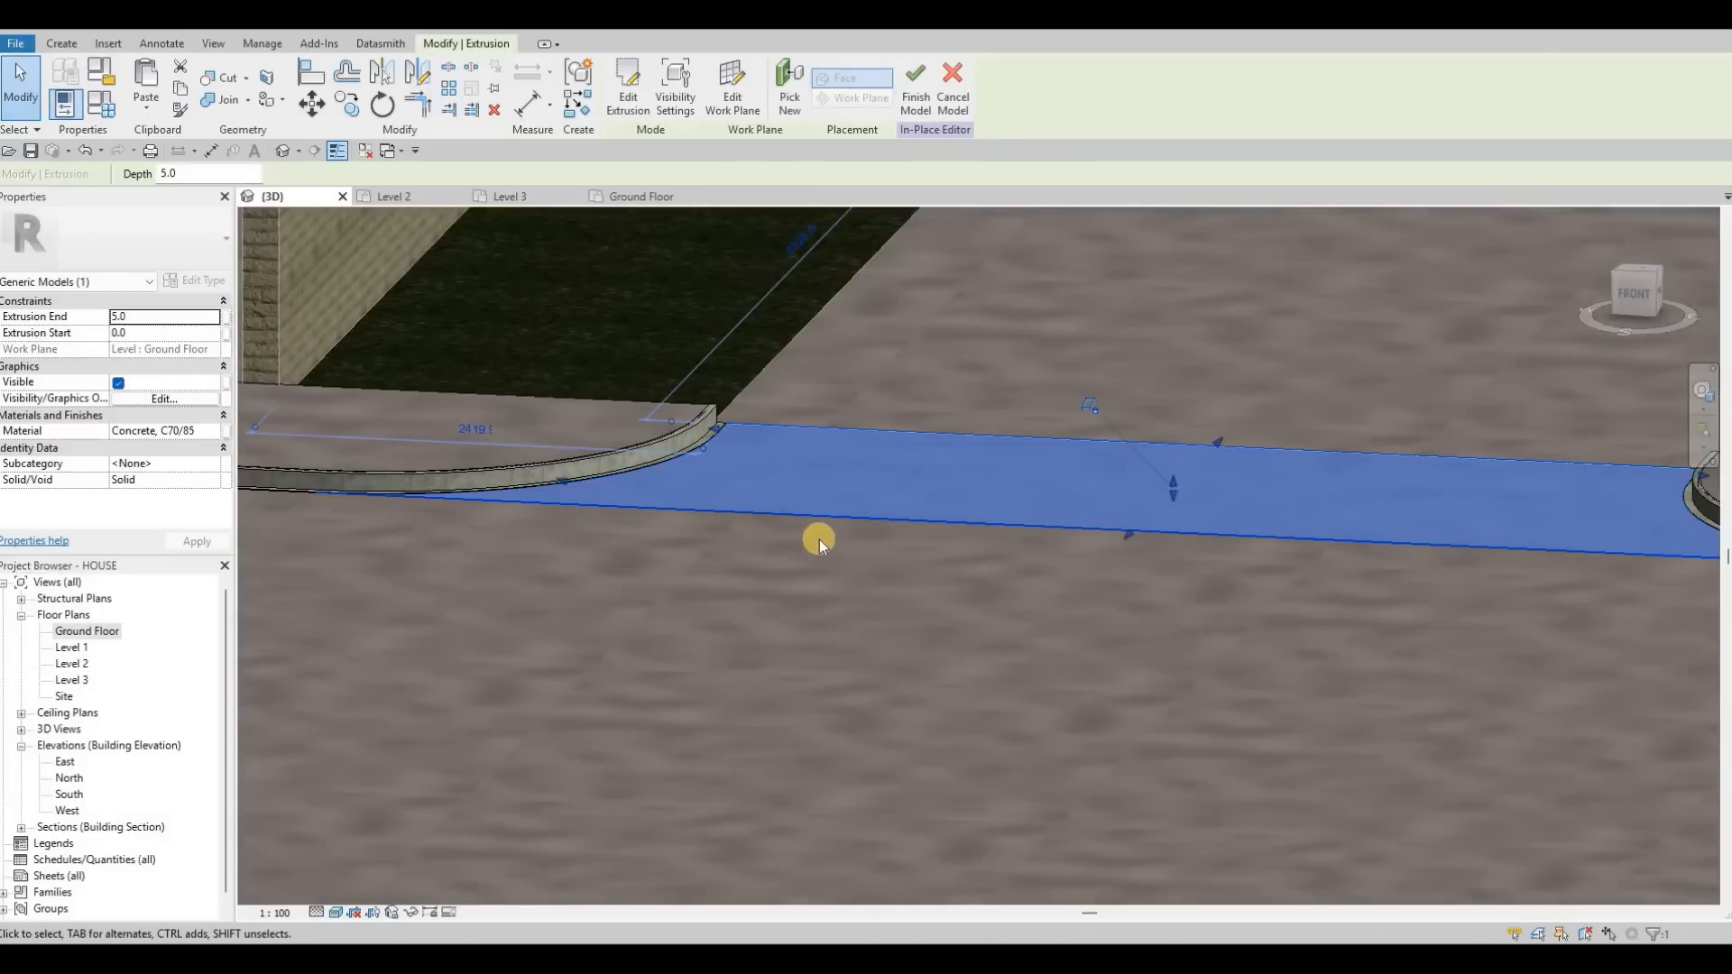
{"action": "scroll", "coordinate": [740, 447], "scroll_direction": "down", "scroll_amount": 3}
{"action": "key", "text": "Escape"}
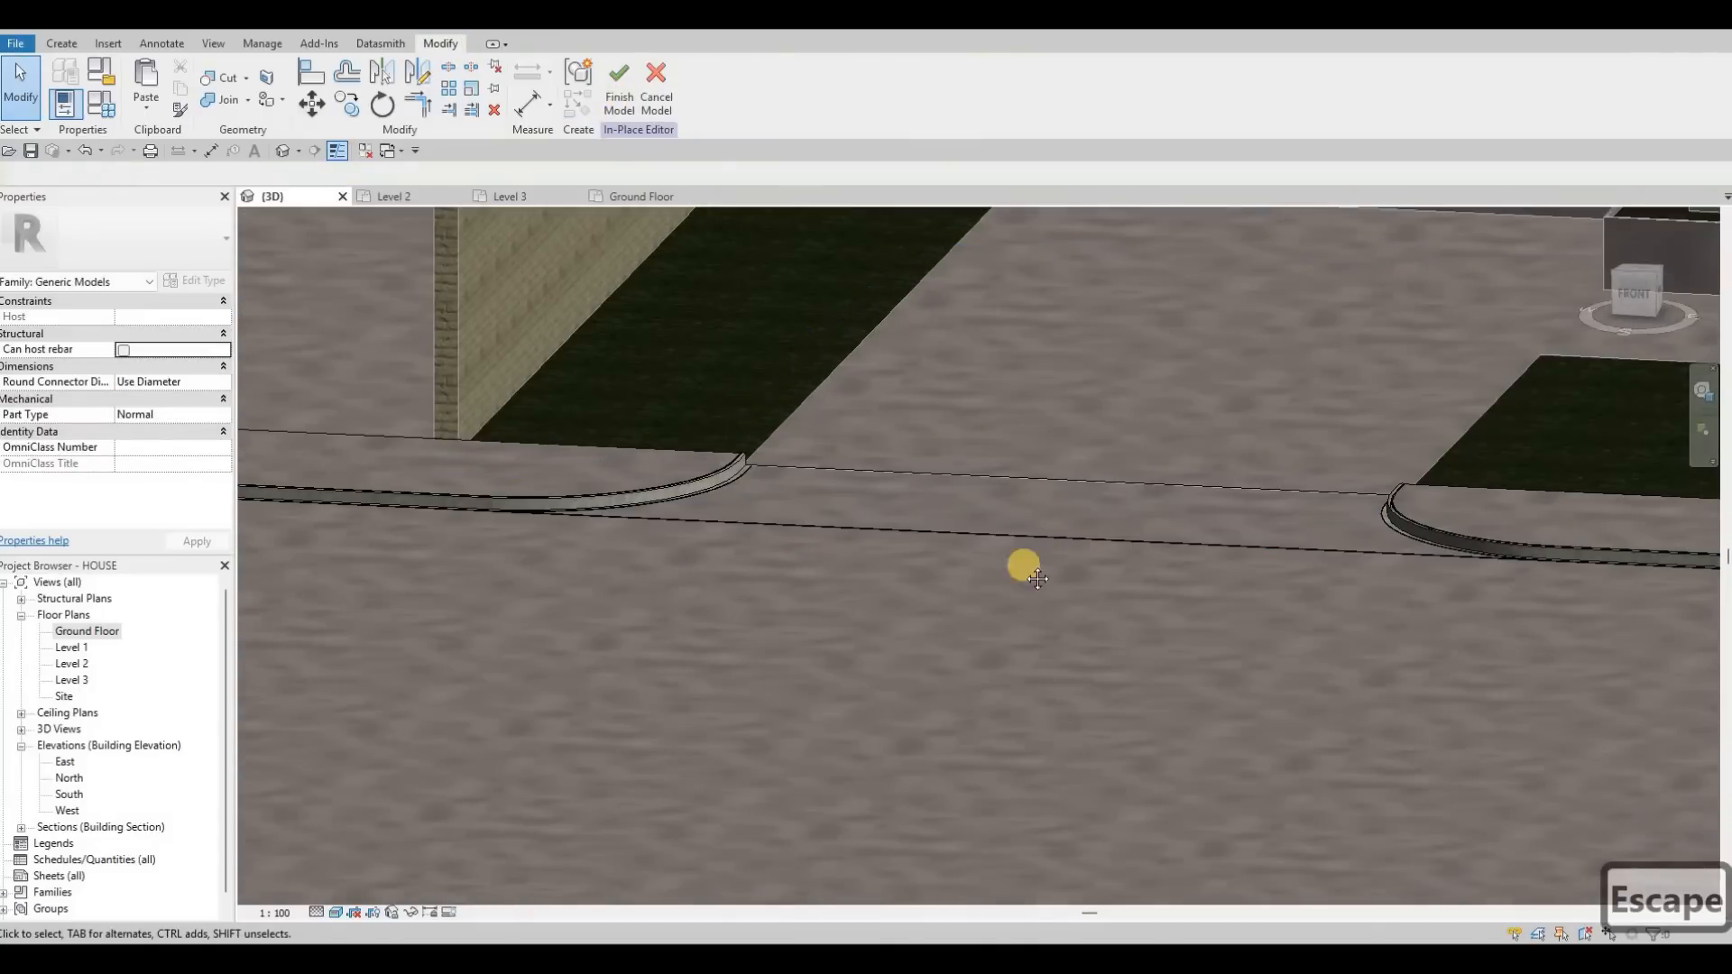
Finish the in-place model of the driveway entrance slab and bring the front of the house into view.
{"action": "left_click", "coordinate": [618, 90]}
{"action": "scroll", "coordinate": [1106, 577], "scroll_direction": "down", "scroll_amount": 2}
{"action": "middle_click_drag", "start_coordinate": [1384, 596], "coordinate": [1291, 637]}
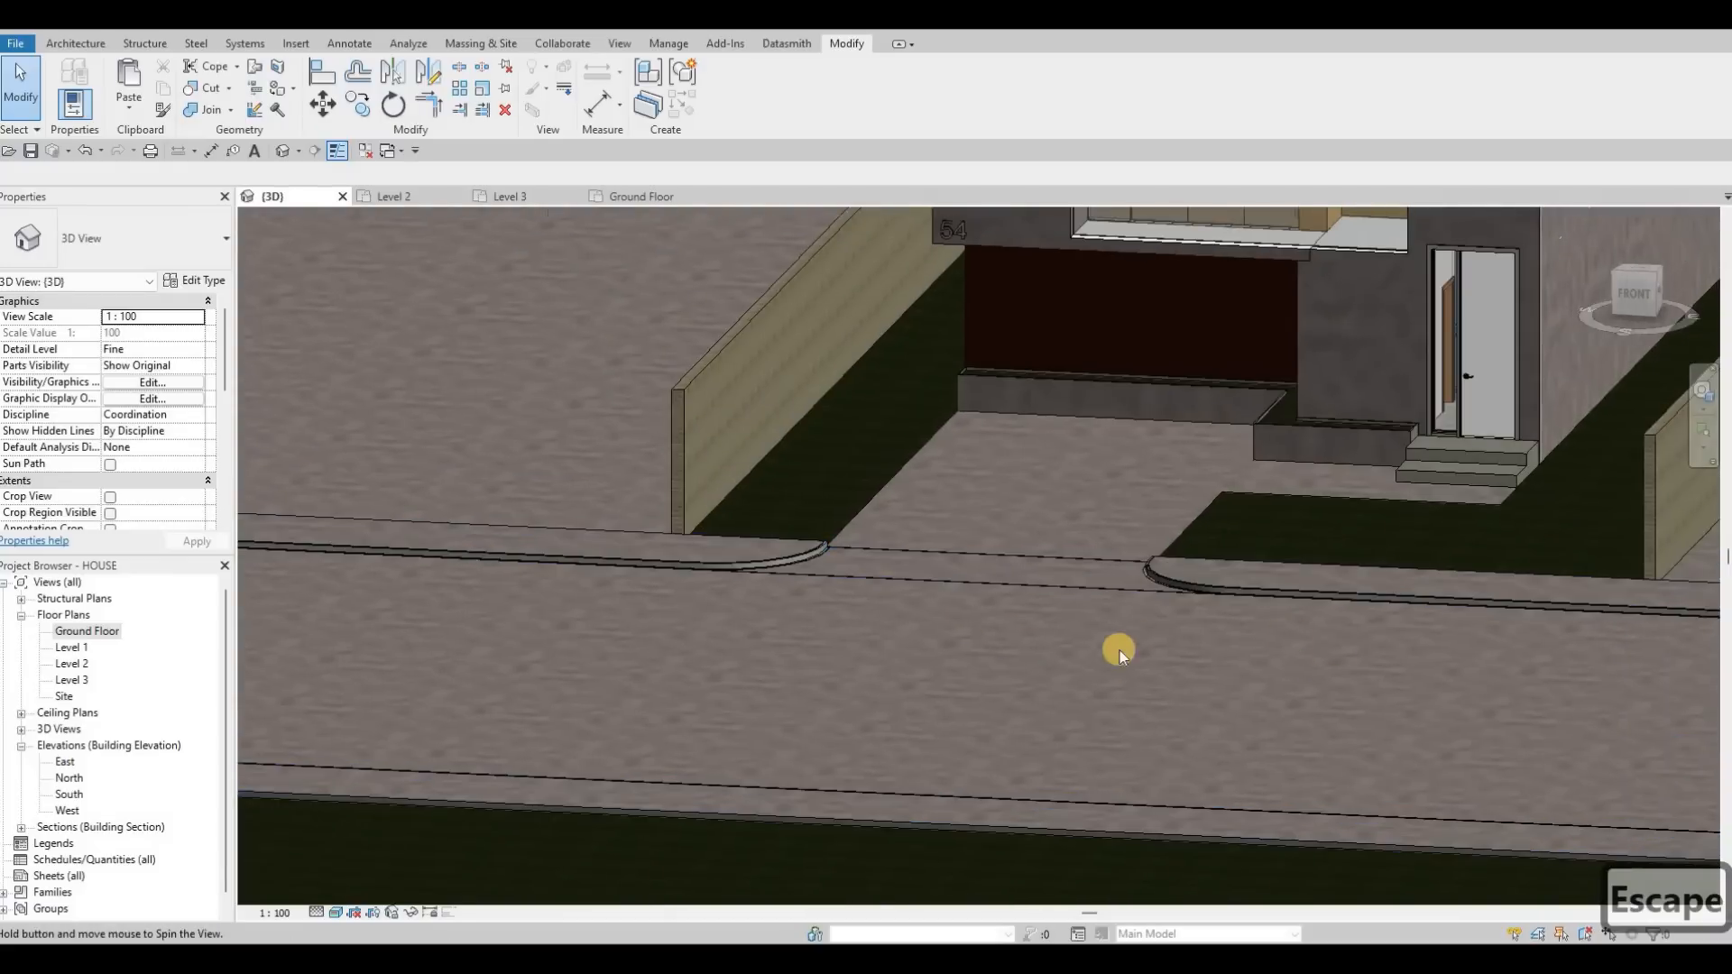
{"action": "middle_click_drag", "start_coordinate": [1118, 651], "coordinate": [1052, 755], "text": "shift"}
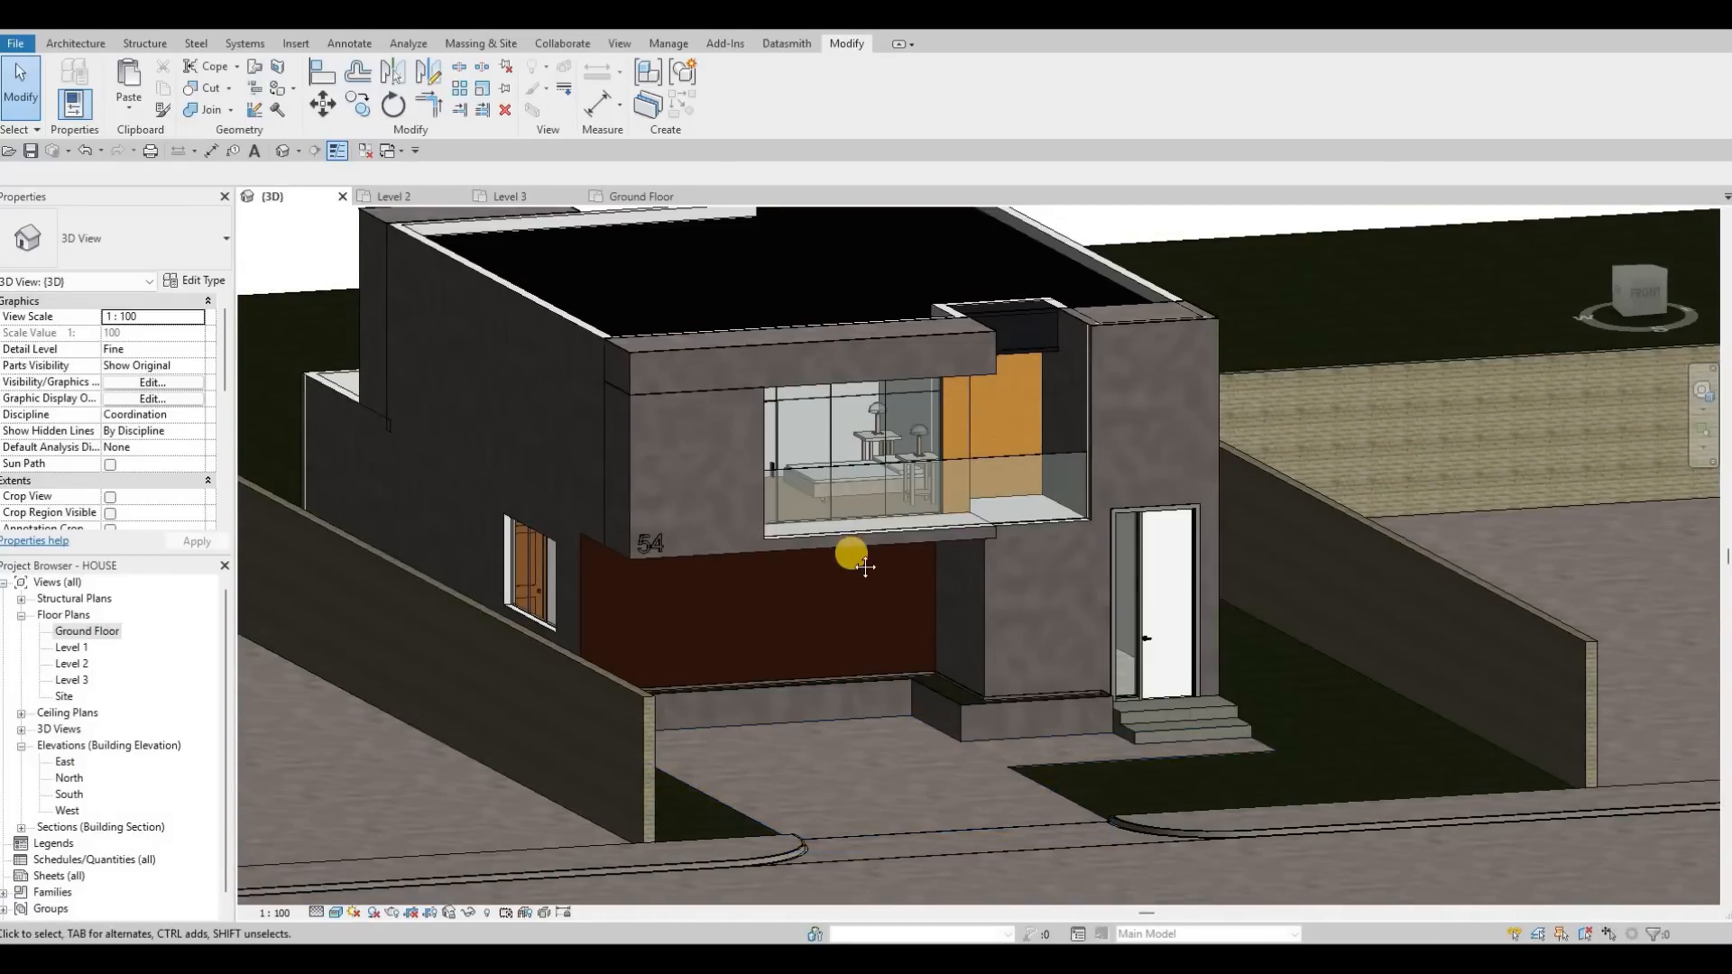
{"action": "scroll", "coordinate": [1013, 546], "scroll_direction": "up", "scroll_amount": 4}
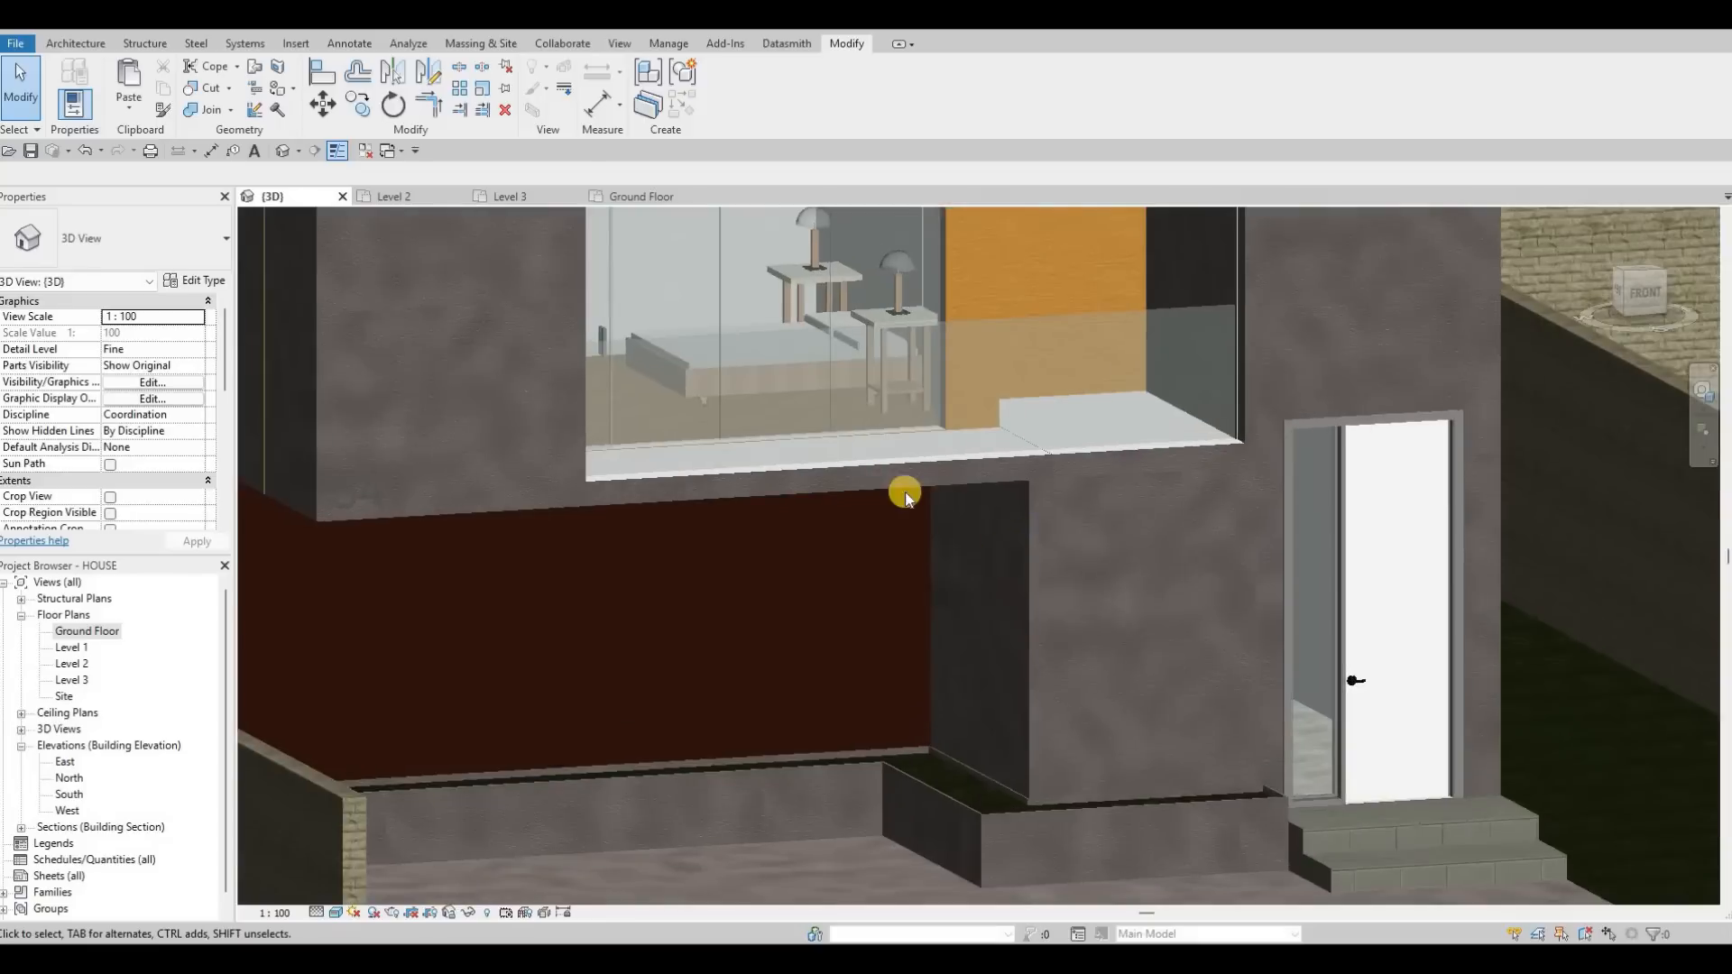
{"action": "scroll", "coordinate": [945, 683], "scroll_direction": "up", "scroll_amount": 2}
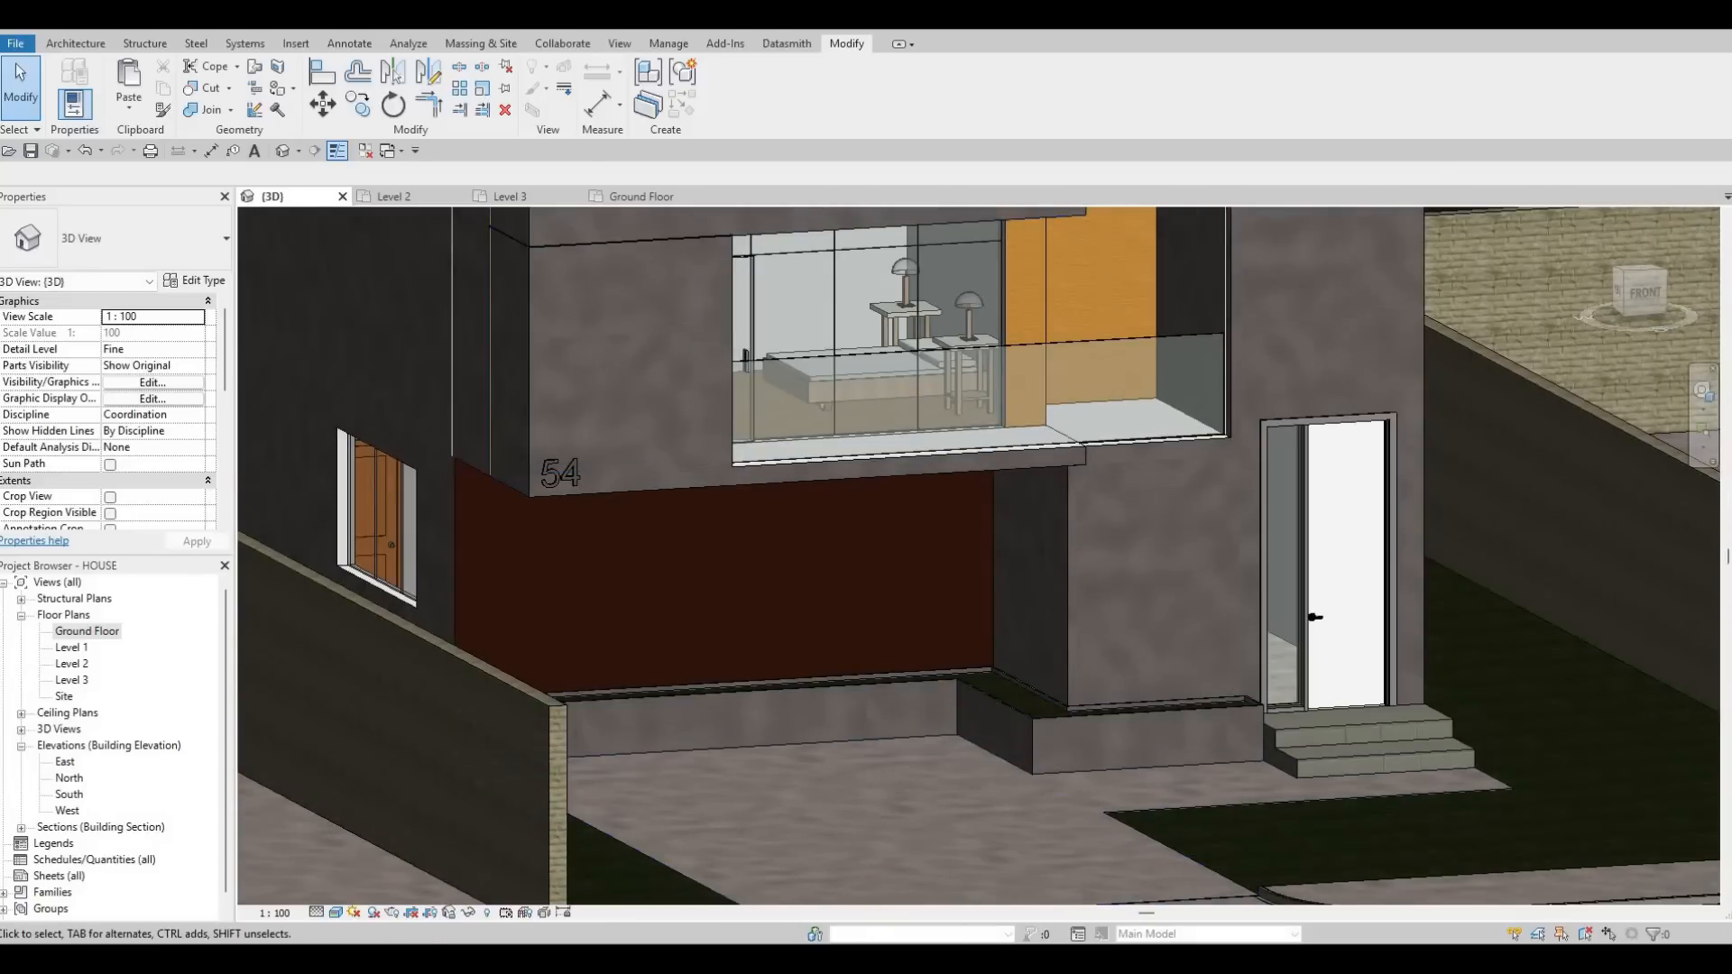
Check the square and circle pot light family files in File Explorer's Downloads folder, then return to Revit.
{"action": "mouse_move", "coordinate": [945, 914]}
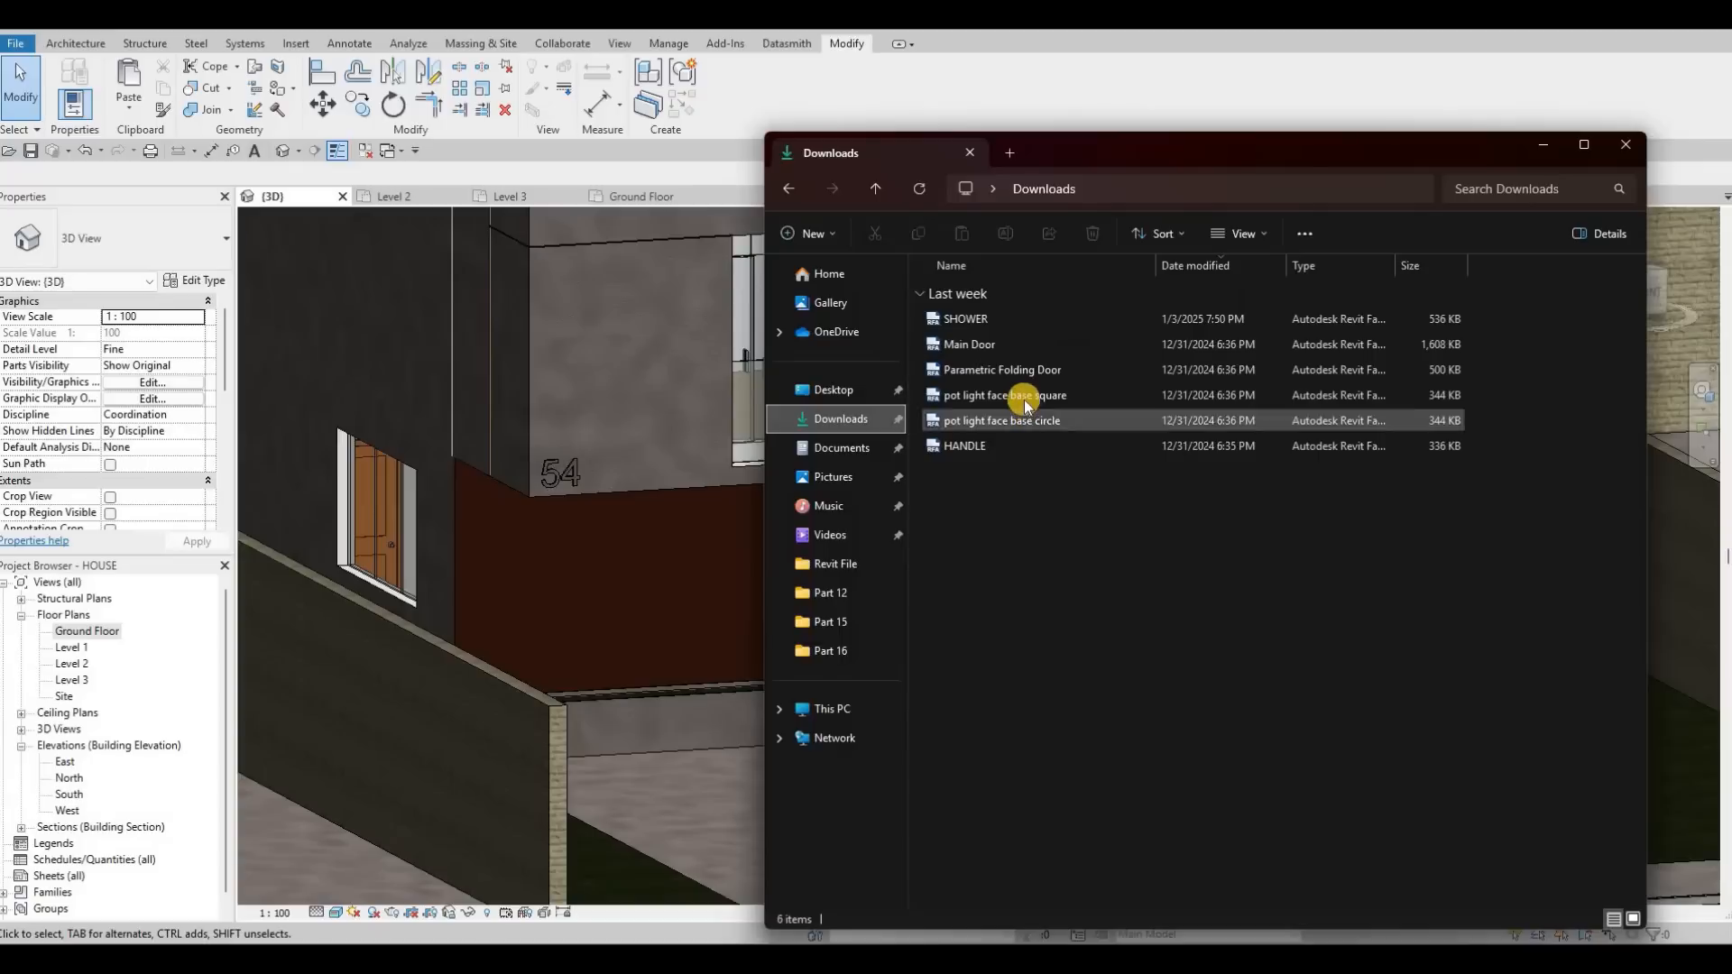
{"action": "left_click", "coordinate": [1021, 399]}
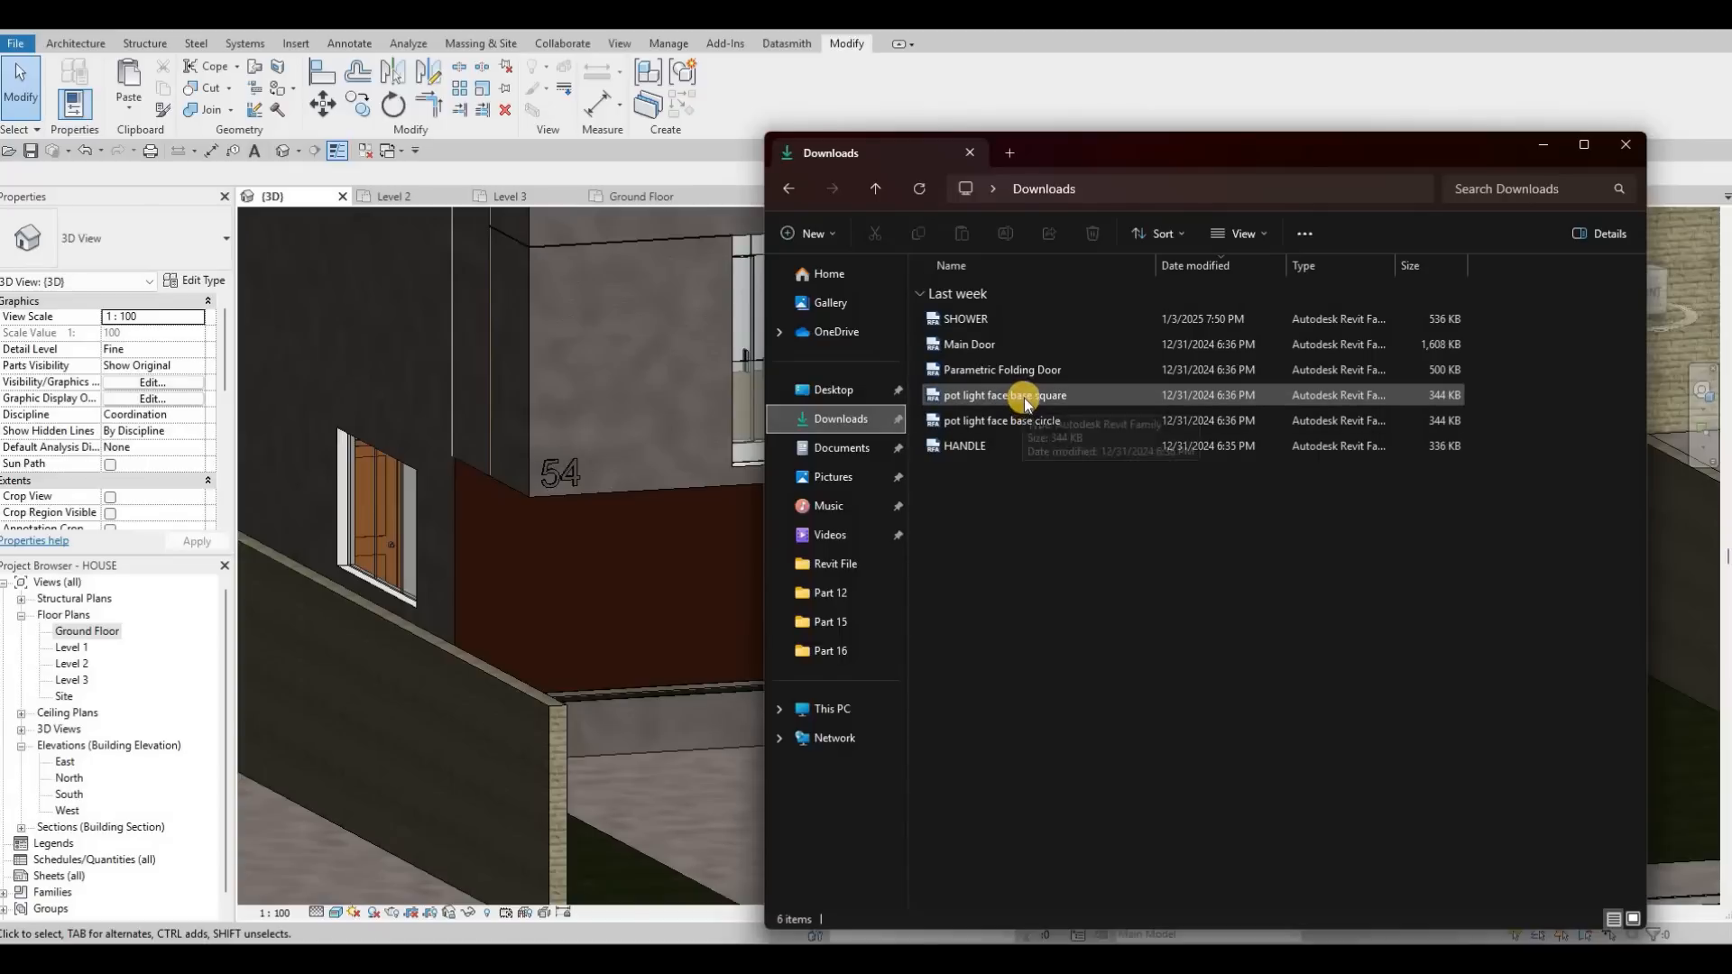
{"action": "left_click", "coordinate": [1037, 422]}
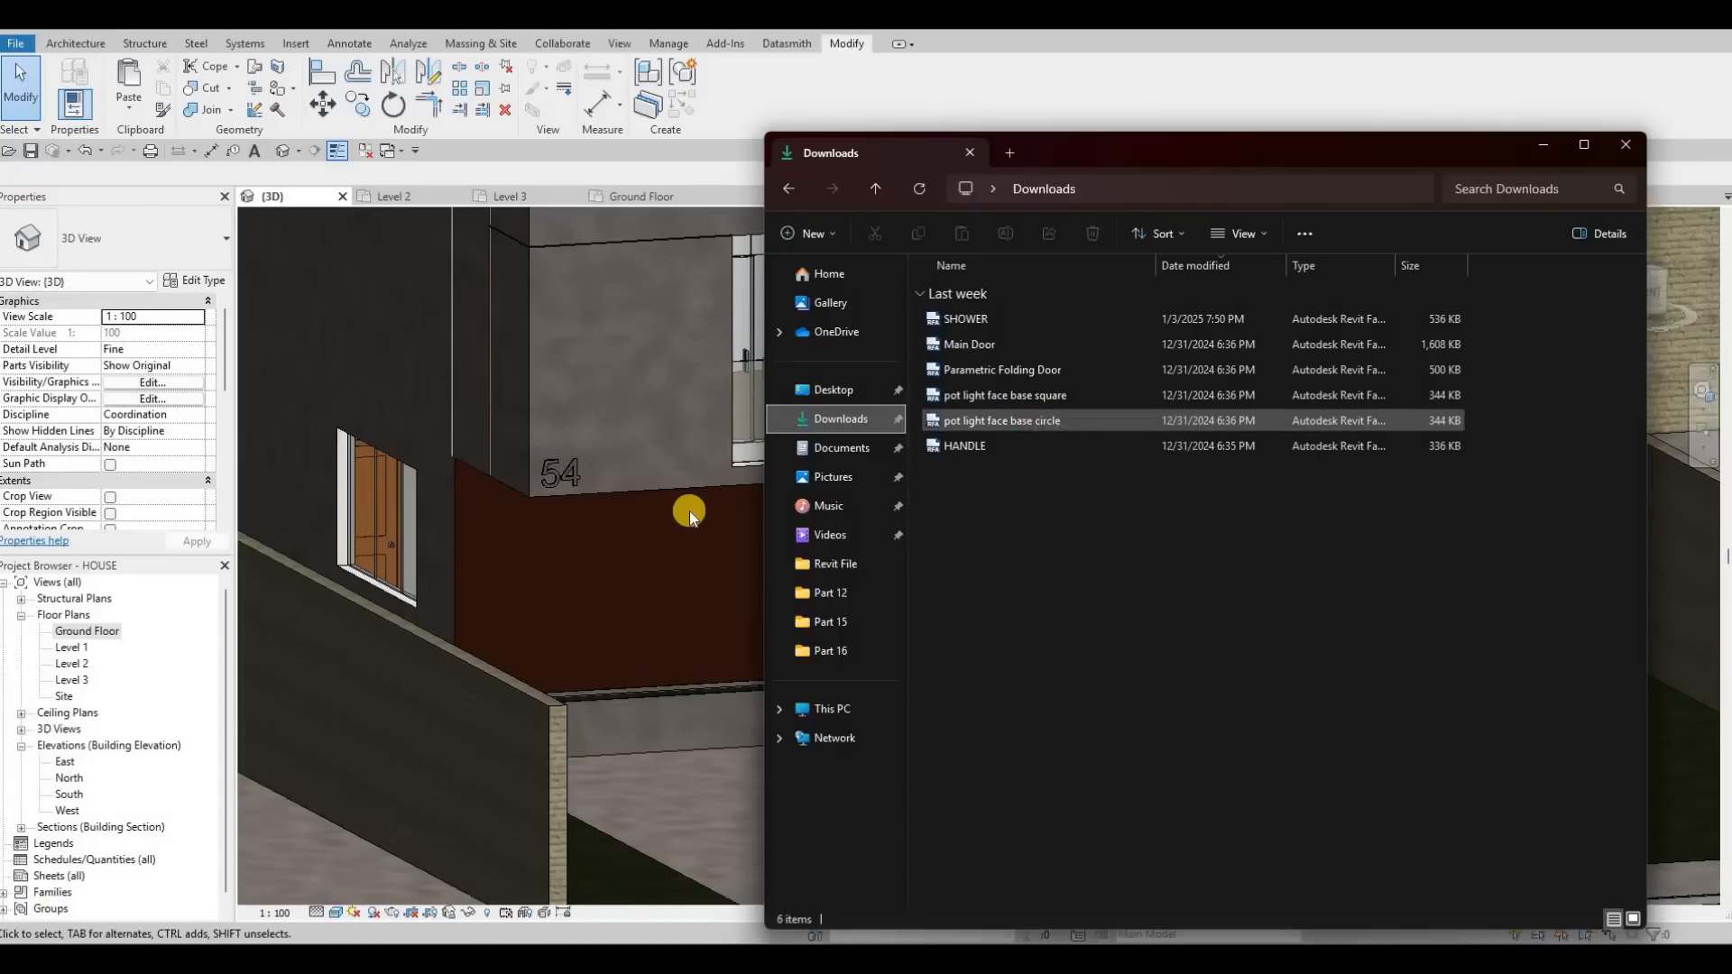
{"action": "left_click", "coordinate": [576, 556]}
Load the pot light face base circle family from File Explorer's Downloads folder into the Revit project.
{"action": "scroll", "coordinate": [922, 550], "scroll_direction": "up", "scroll_amount": 1}
{"action": "middle_click_drag", "start_coordinate": [922, 549], "coordinate": [779, 575]}
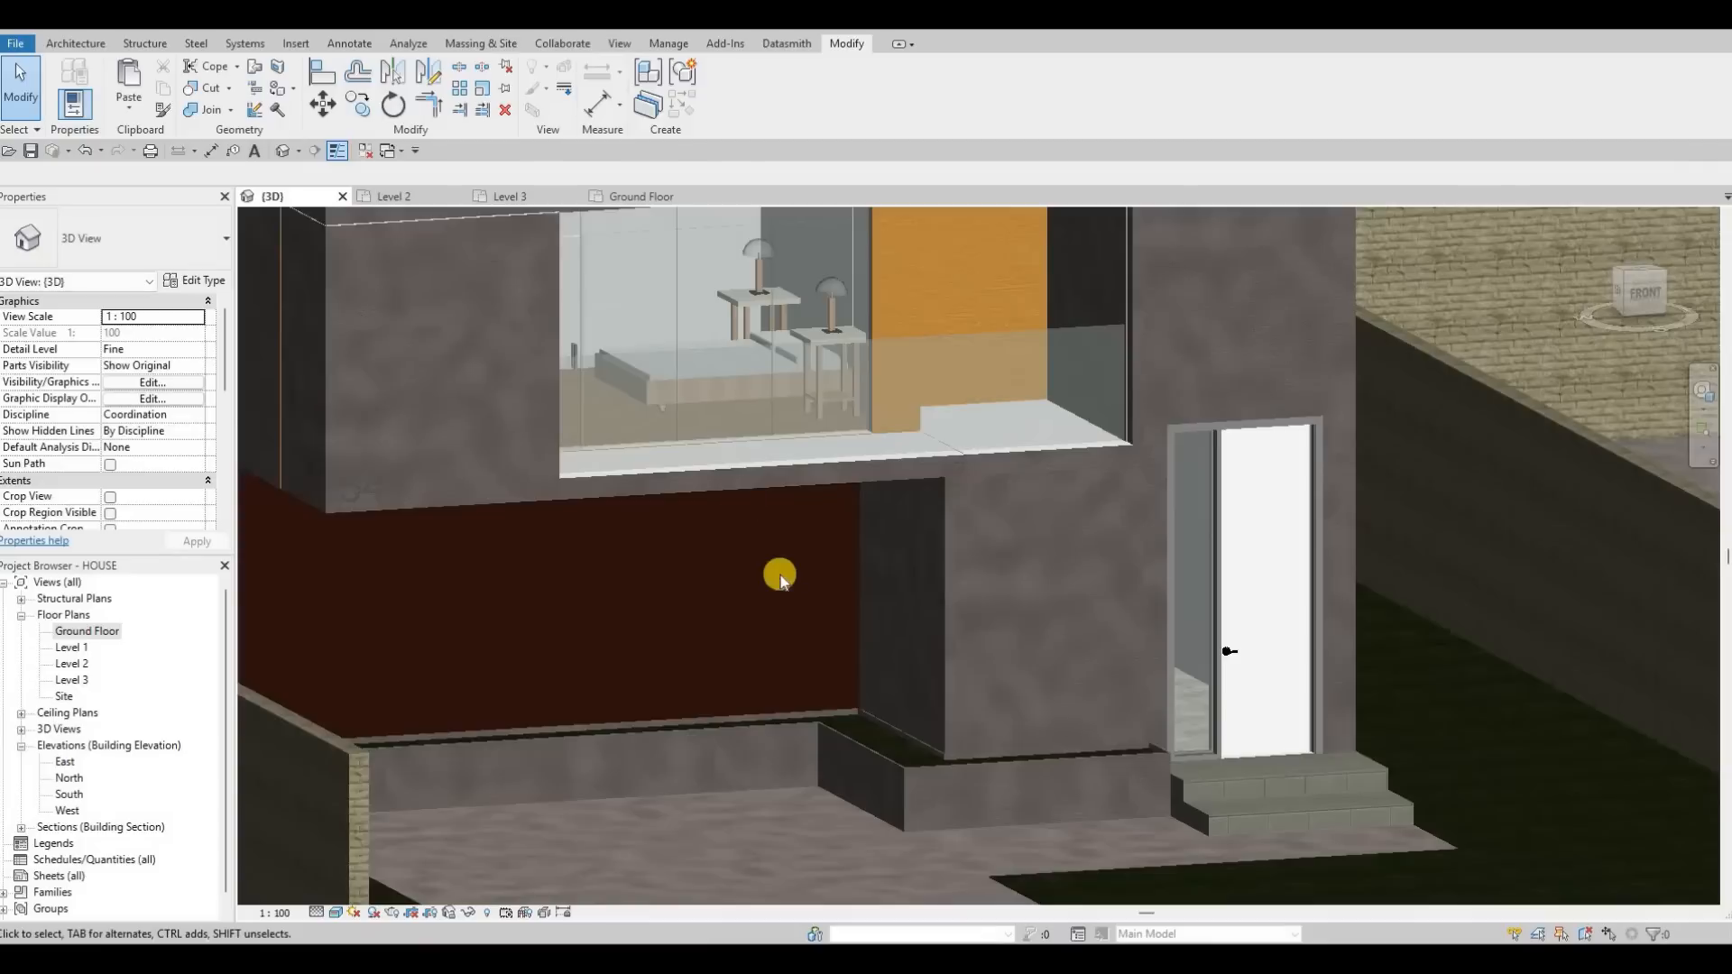
{"action": "middle_click_drag", "start_coordinate": [592, 339], "coordinate": [457, 447], "text": "shift"}
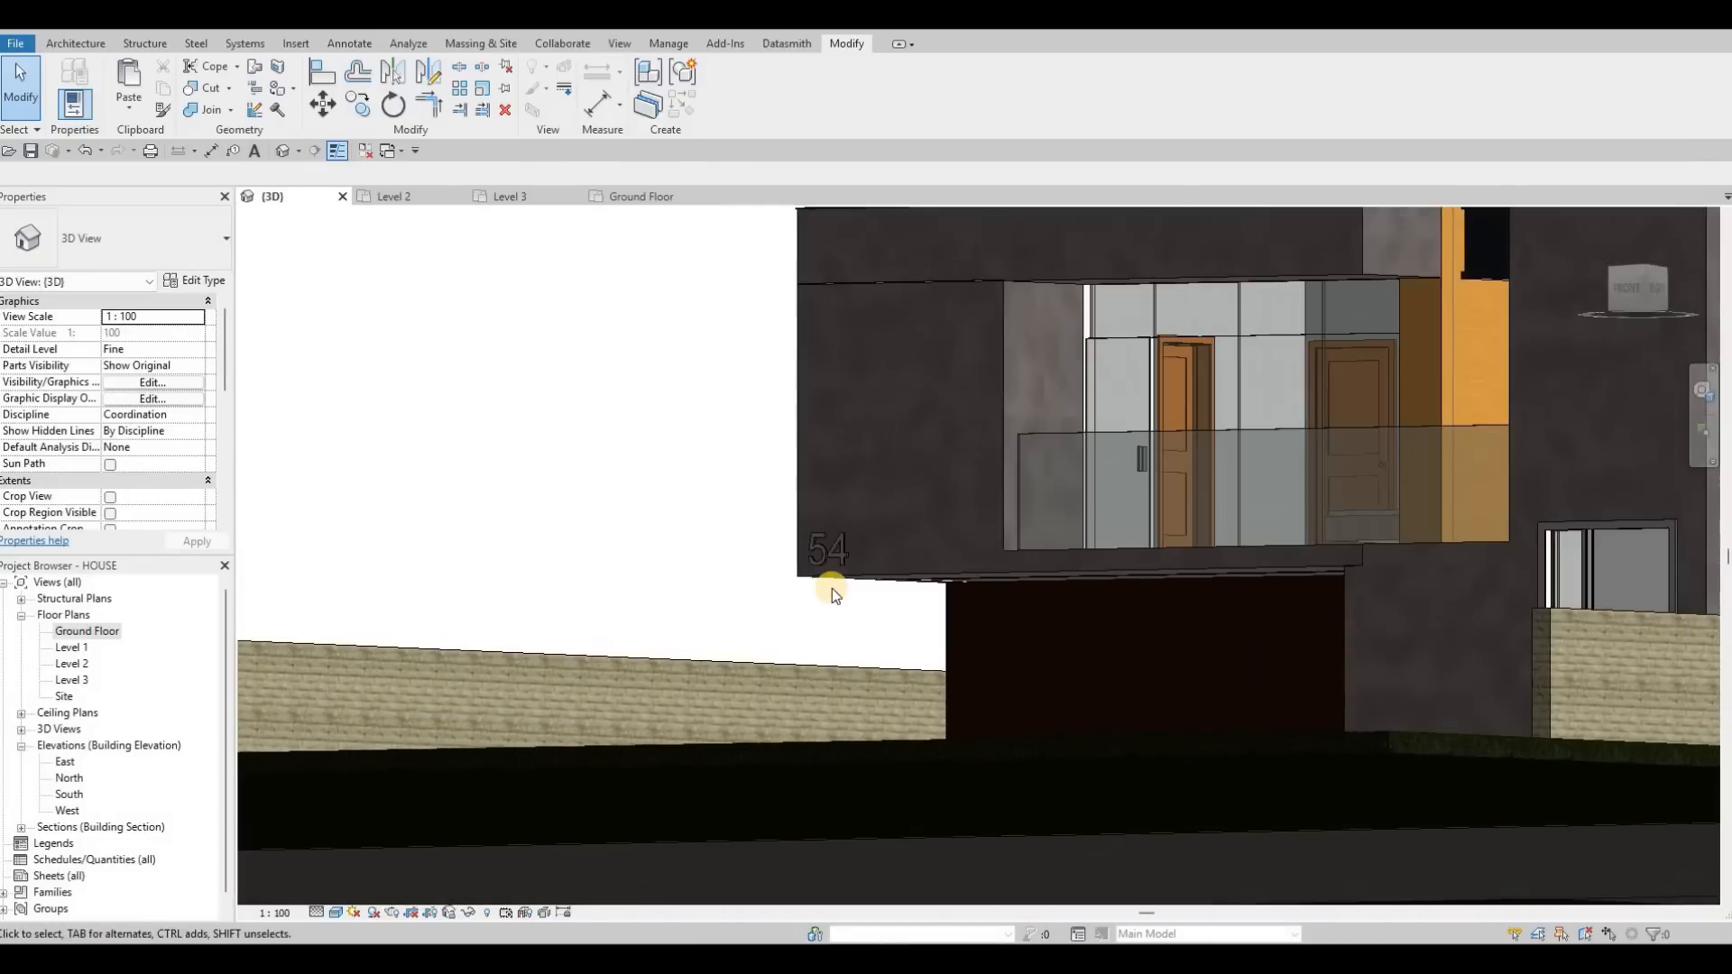
{"action": "middle_click_drag", "start_coordinate": [762, 605], "coordinate": [850, 444], "text": "shift"}
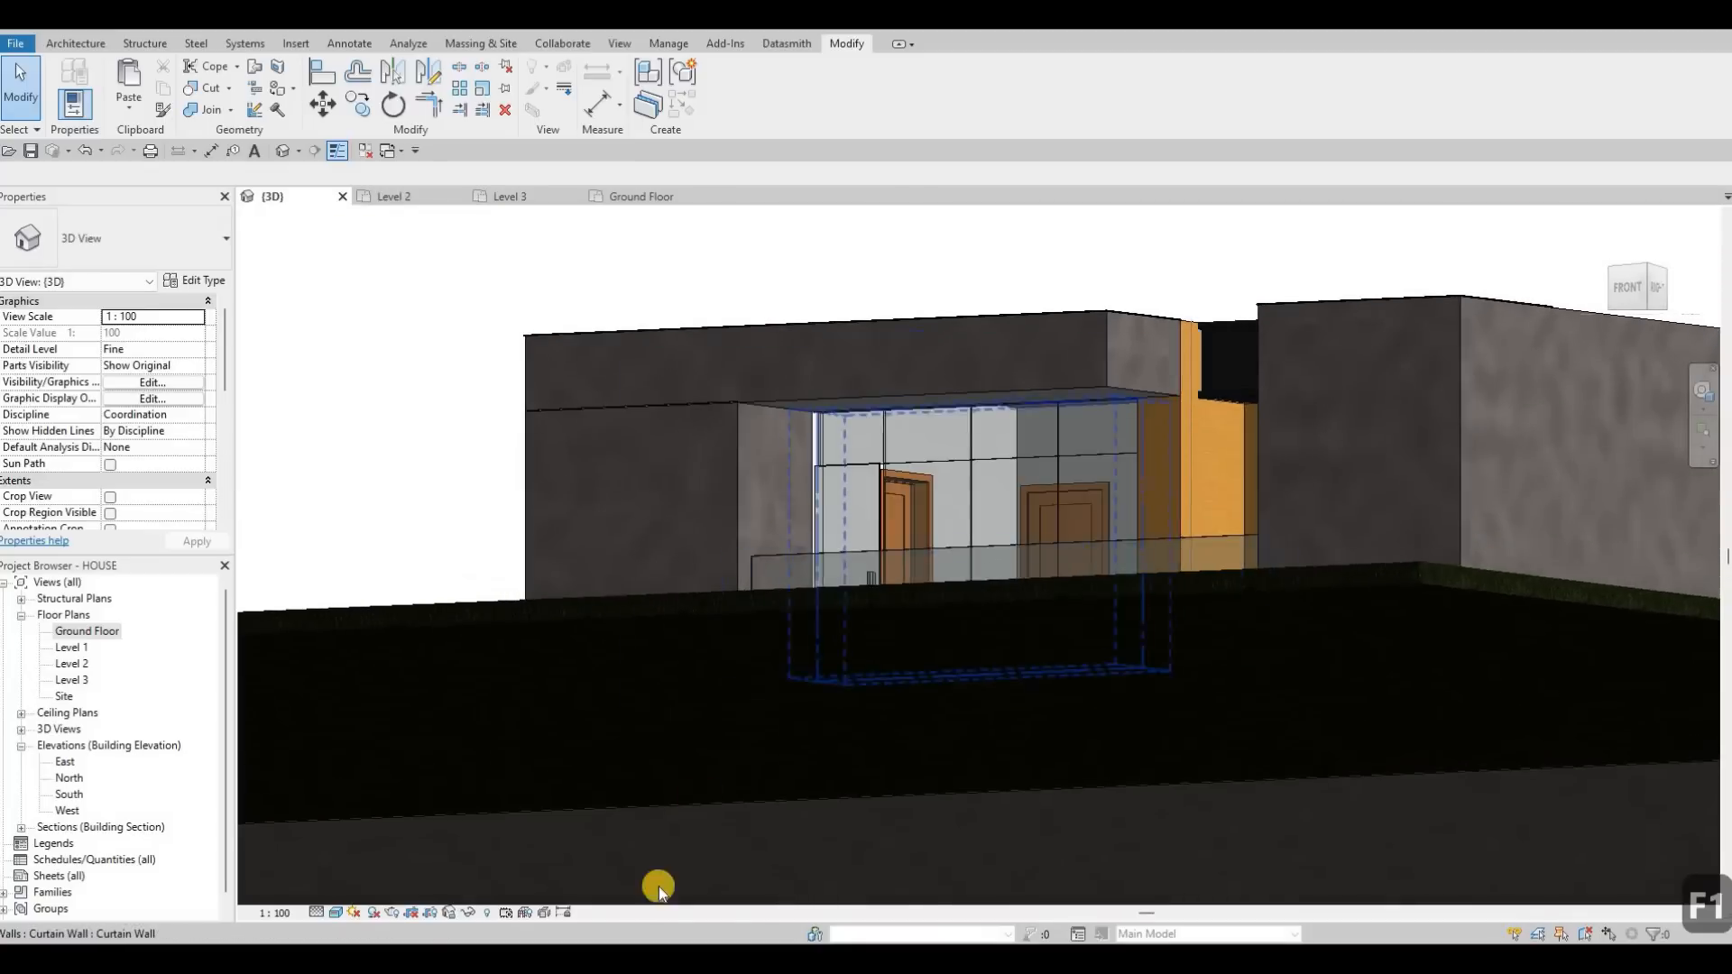
{"action": "scroll", "coordinate": [862, 448], "scroll_direction": "up", "scroll_amount": 4}
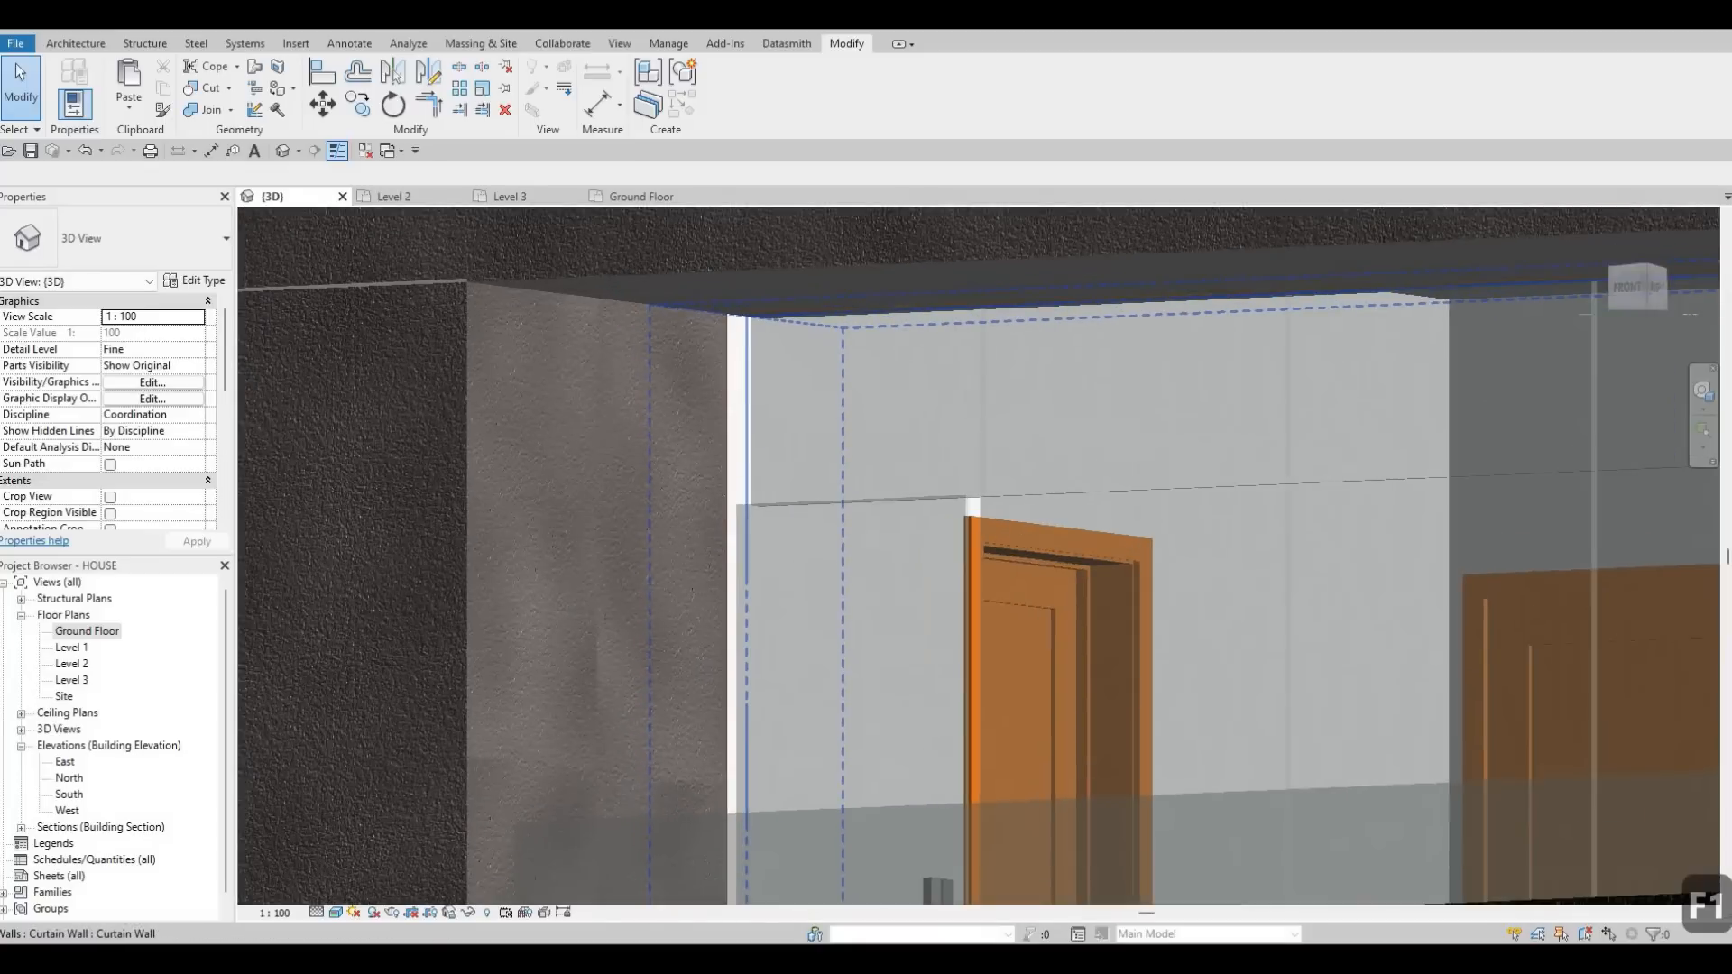
{"action": "left_click", "coordinate": [983, 832]}
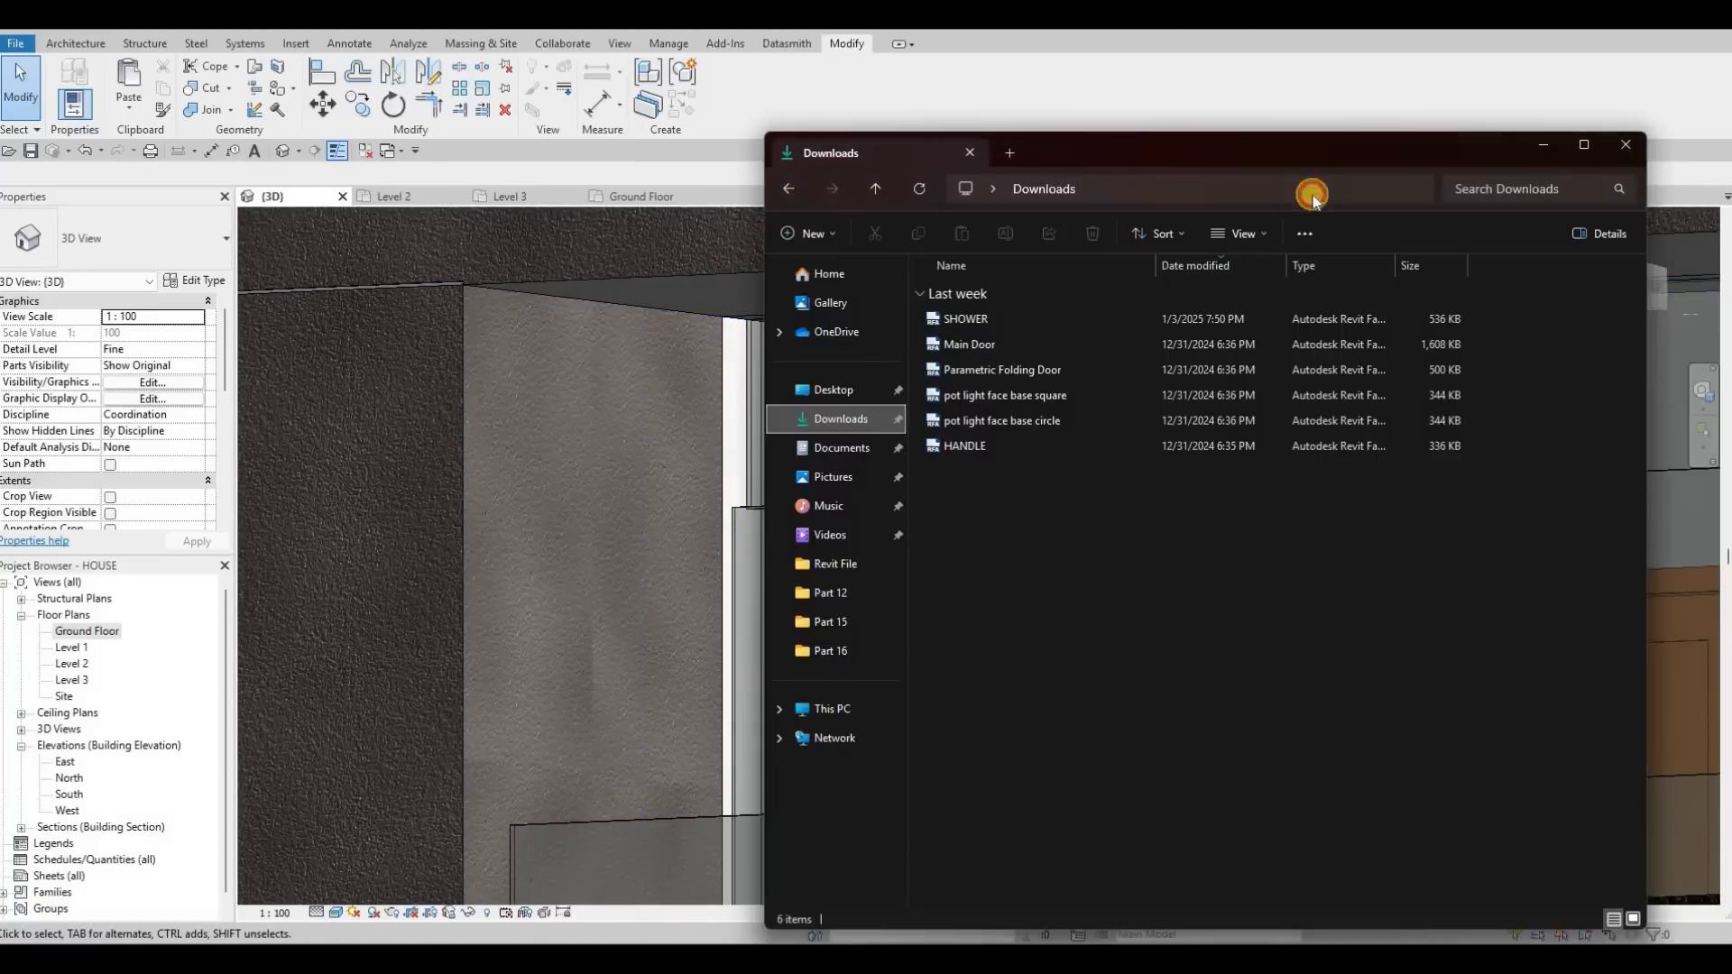
{"action": "left_click_drag", "start_coordinate": [1227, 465], "coordinate": [847, 413]}
{"action": "left_click_drag", "start_coordinate": [819, 307], "coordinate": [804, 295]}
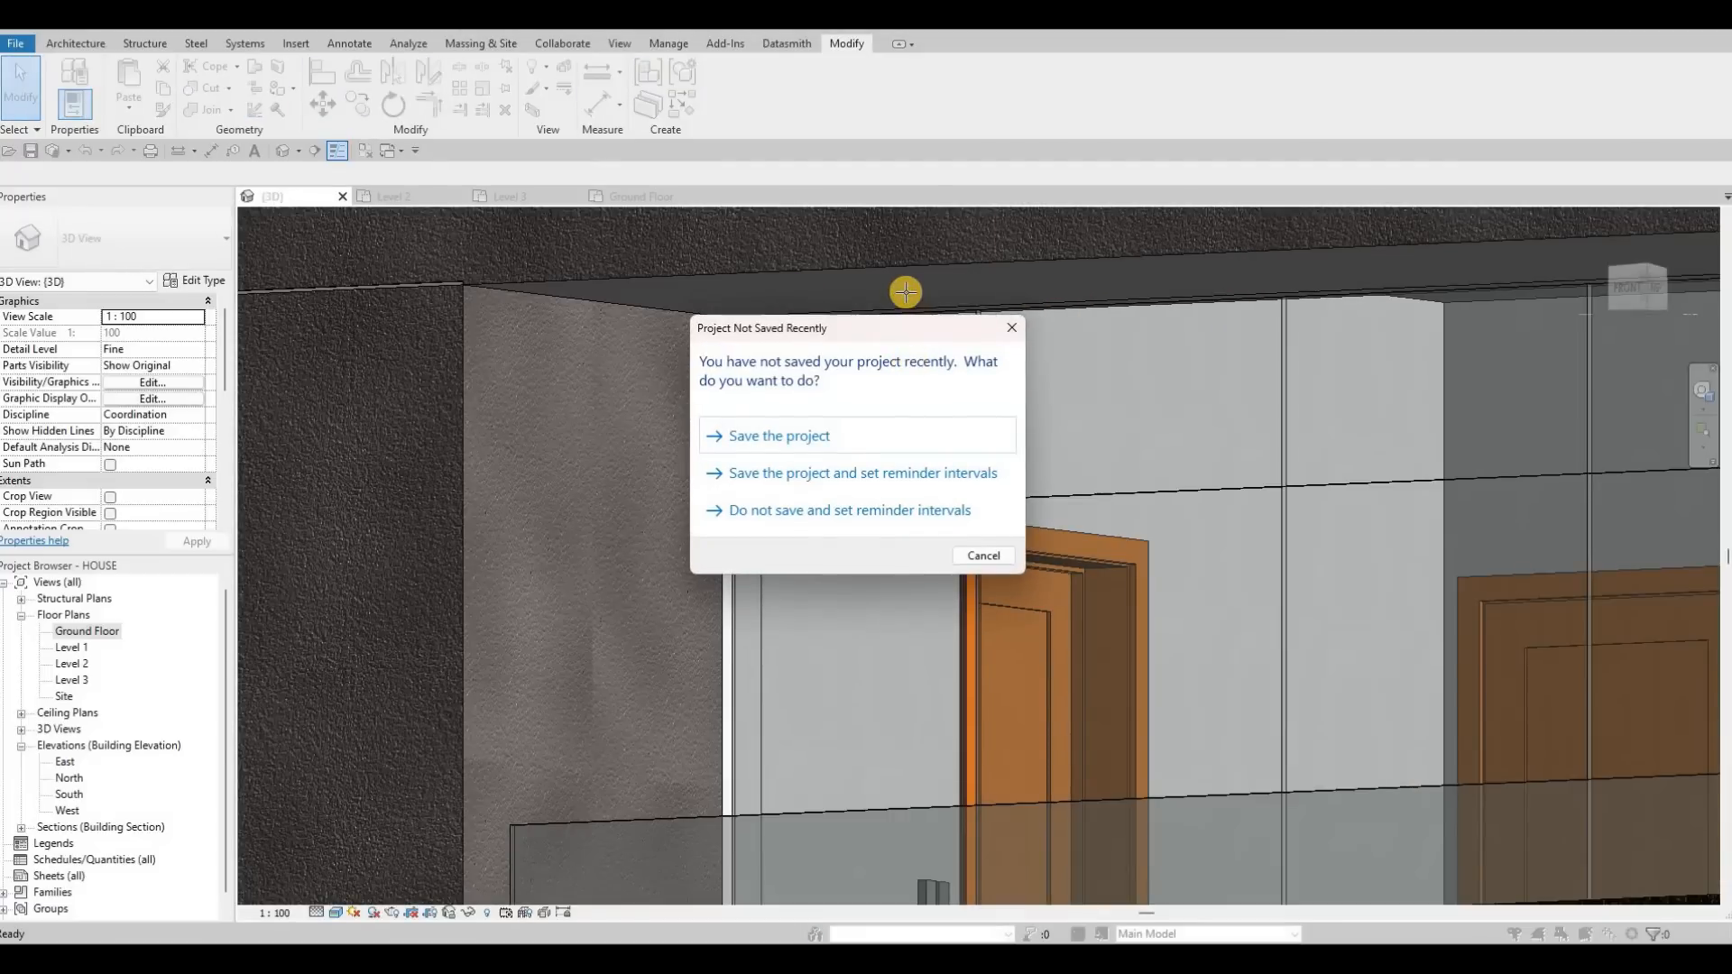
Dismiss the save reminder and place a circular pot light on the ceiling above the front balcony.
{"action": "key", "text": "Escape"}
{"action": "scroll", "coordinate": [911, 293], "scroll_direction": "up", "scroll_amount": 4}
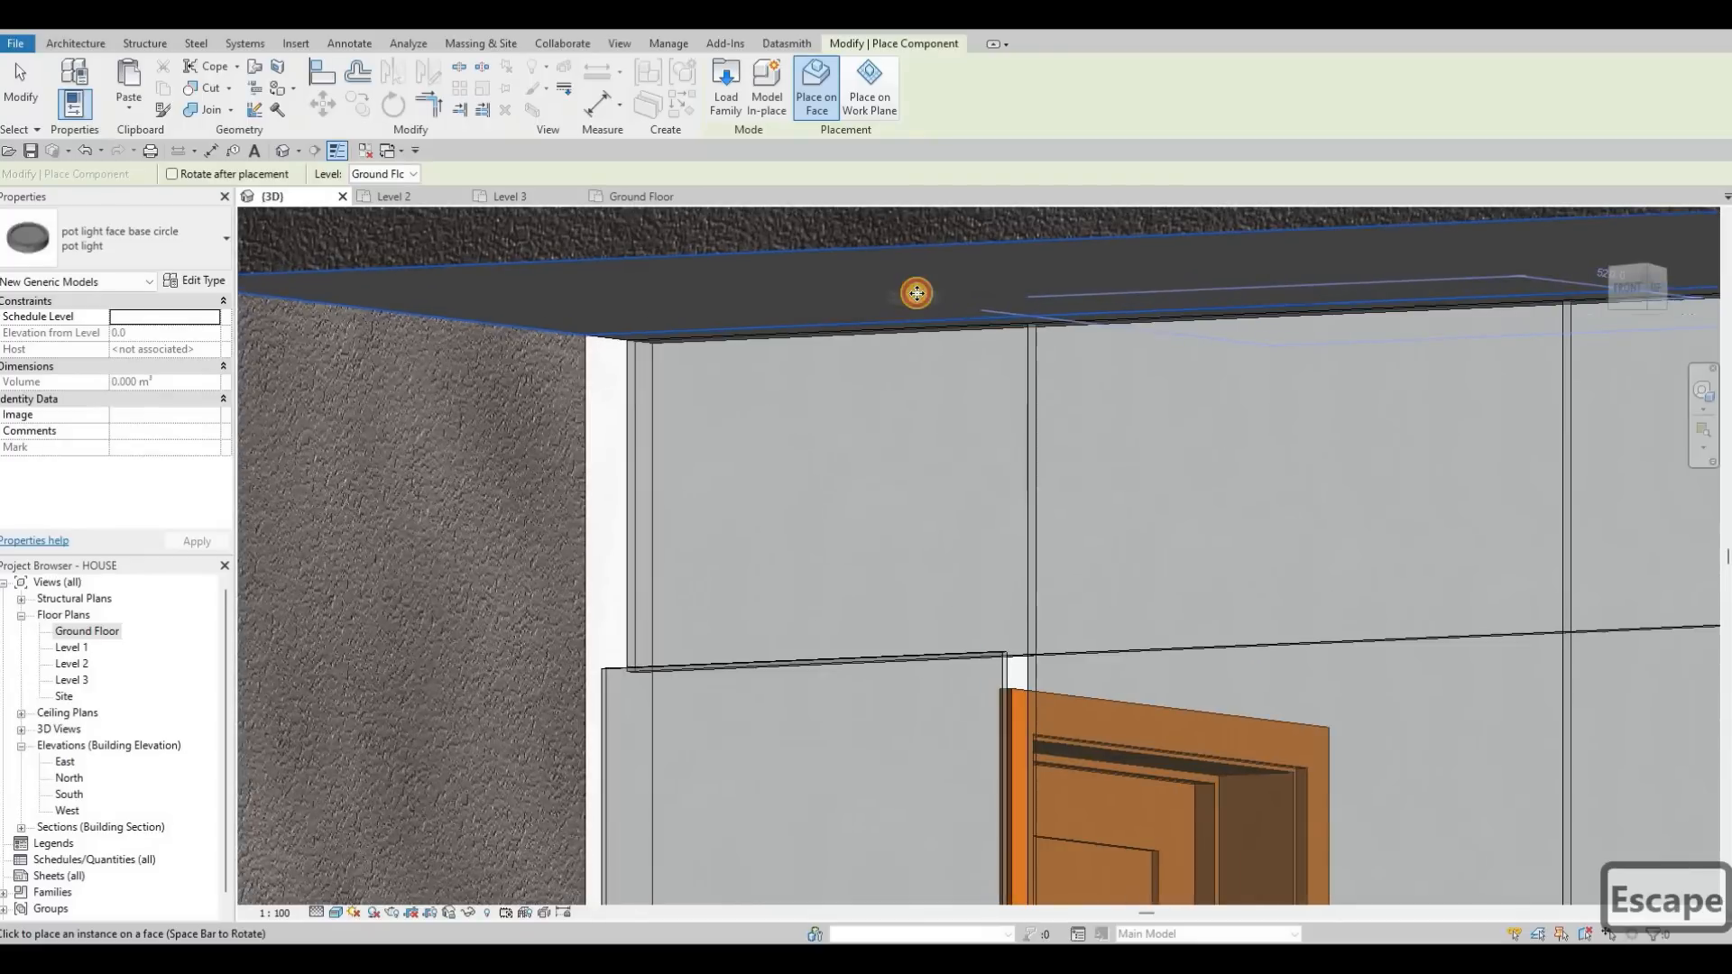
{"action": "scroll", "coordinate": [834, 469], "scroll_direction": "down", "scroll_amount": 2}
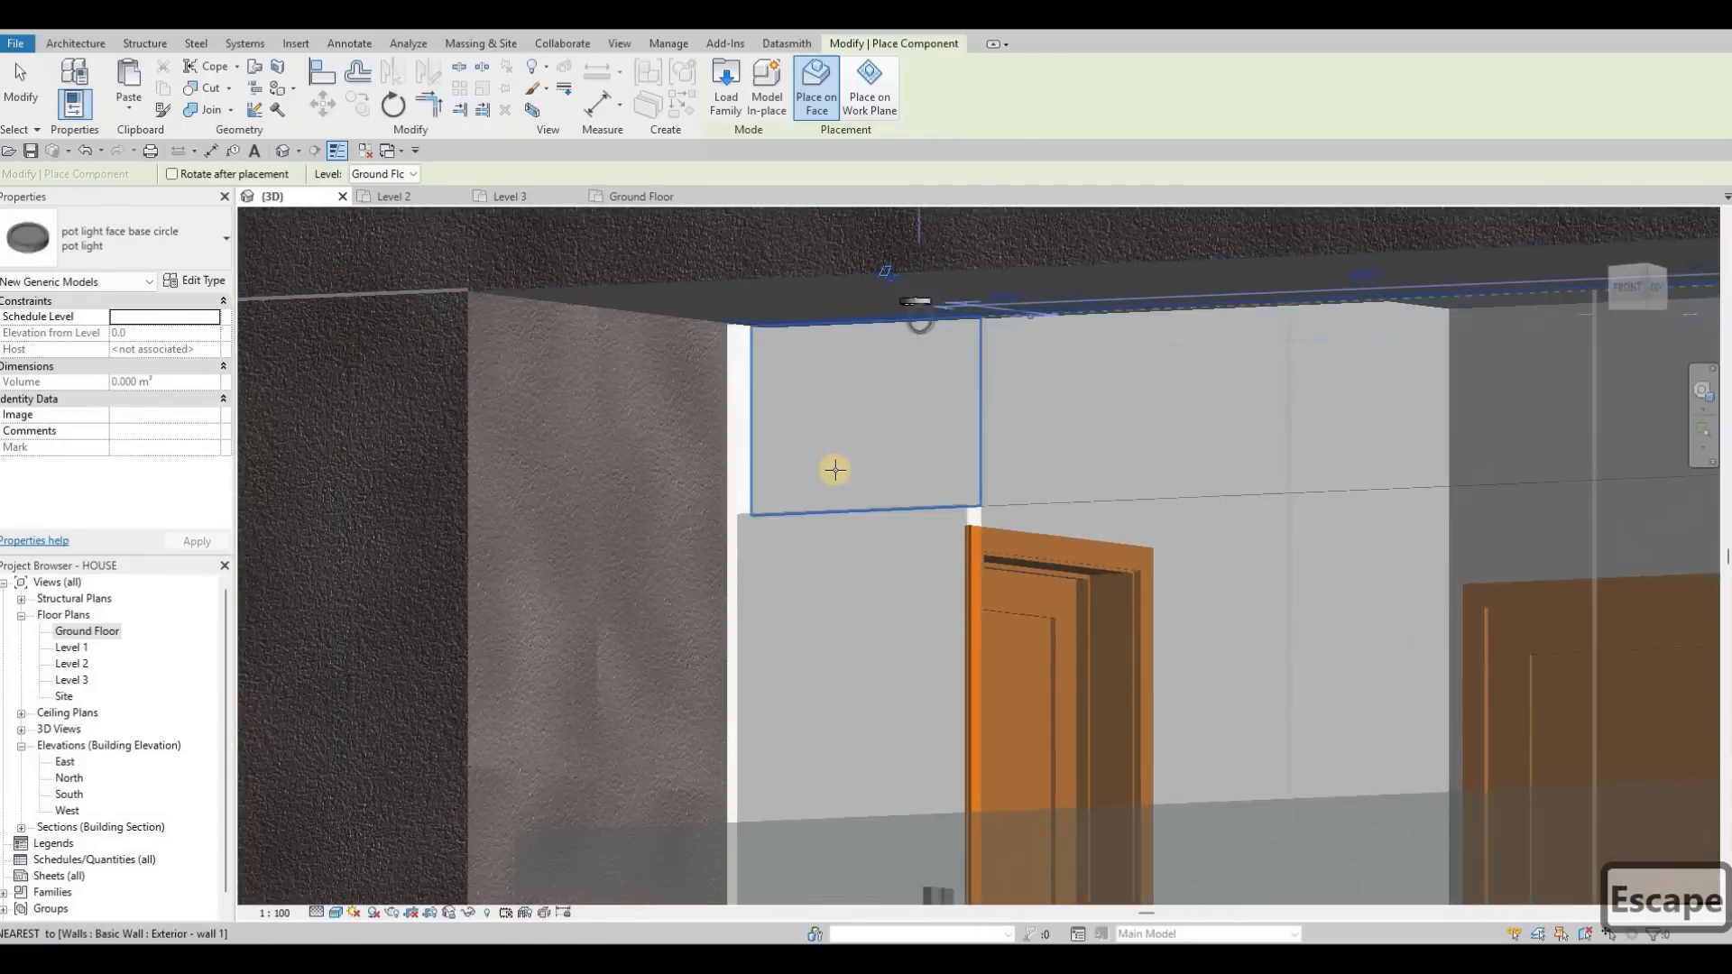
Place two circular pot lights on the underside of the front overhang below the house number 54.
{"action": "scroll", "coordinate": [835, 469], "scroll_direction": "down", "scroll_amount": 4}
{"action": "middle_click_drag", "start_coordinate": [749, 814], "coordinate": [565, 728], "text": "shift"}
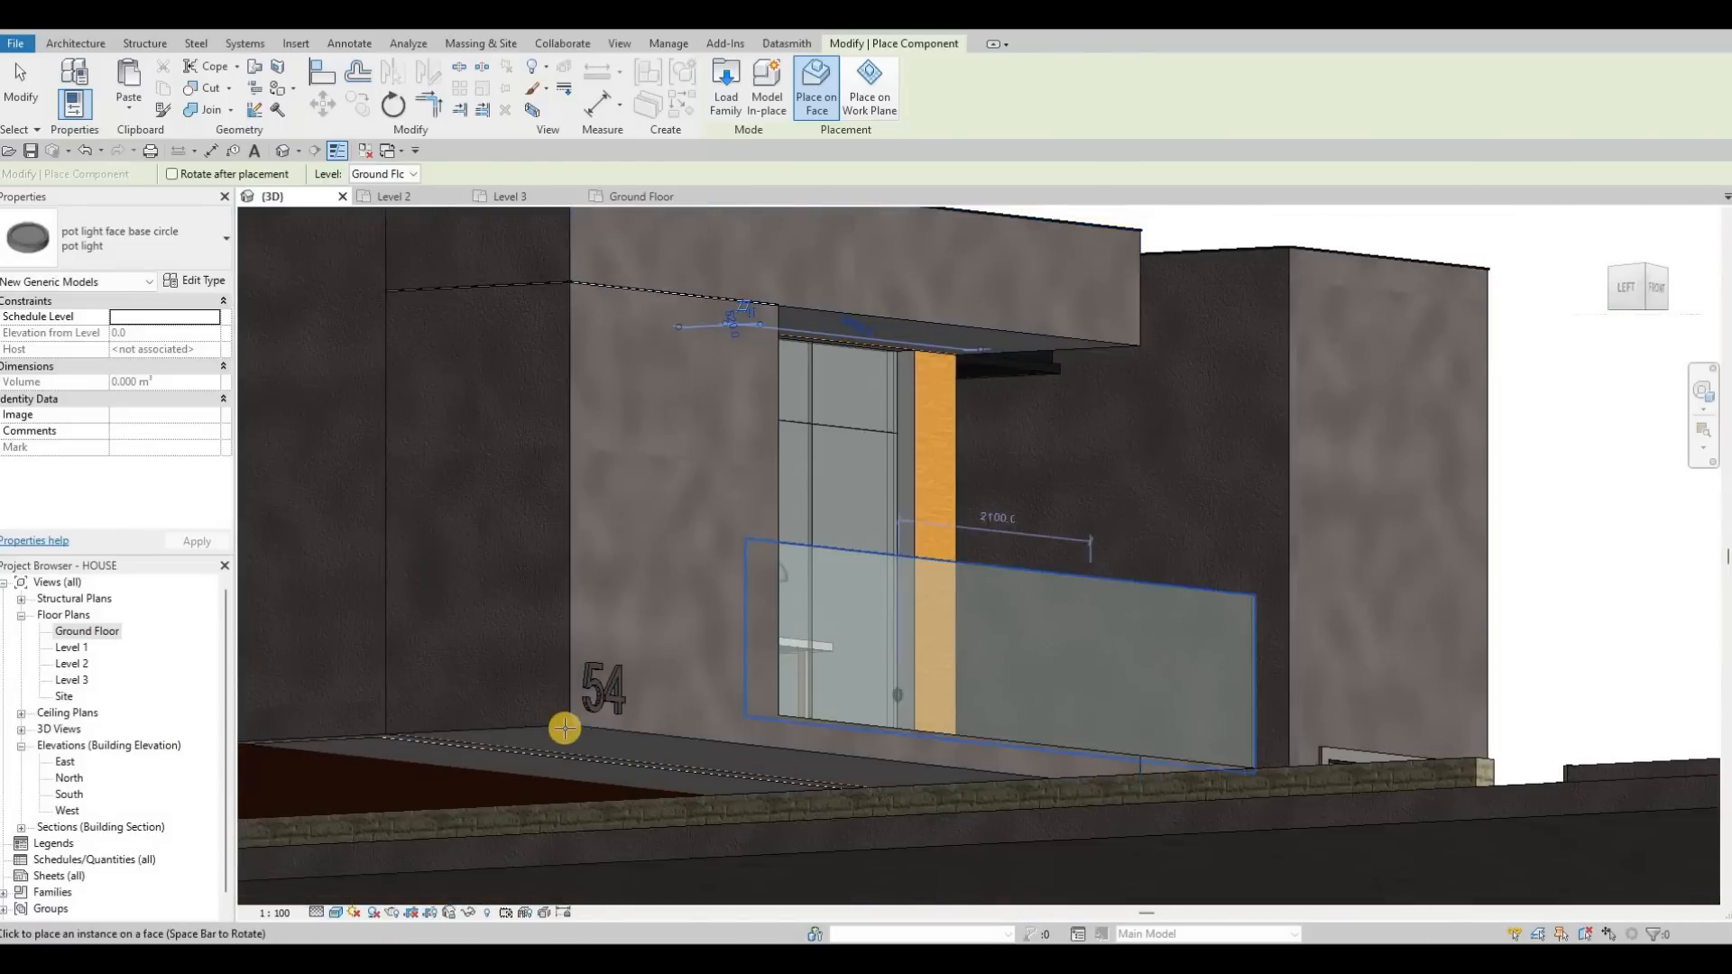
{"action": "scroll", "coordinate": [565, 728], "scroll_direction": "up", "scroll_amount": 5}
{"action": "scroll", "coordinate": [452, 725], "scroll_direction": "up", "scroll_amount": 1}
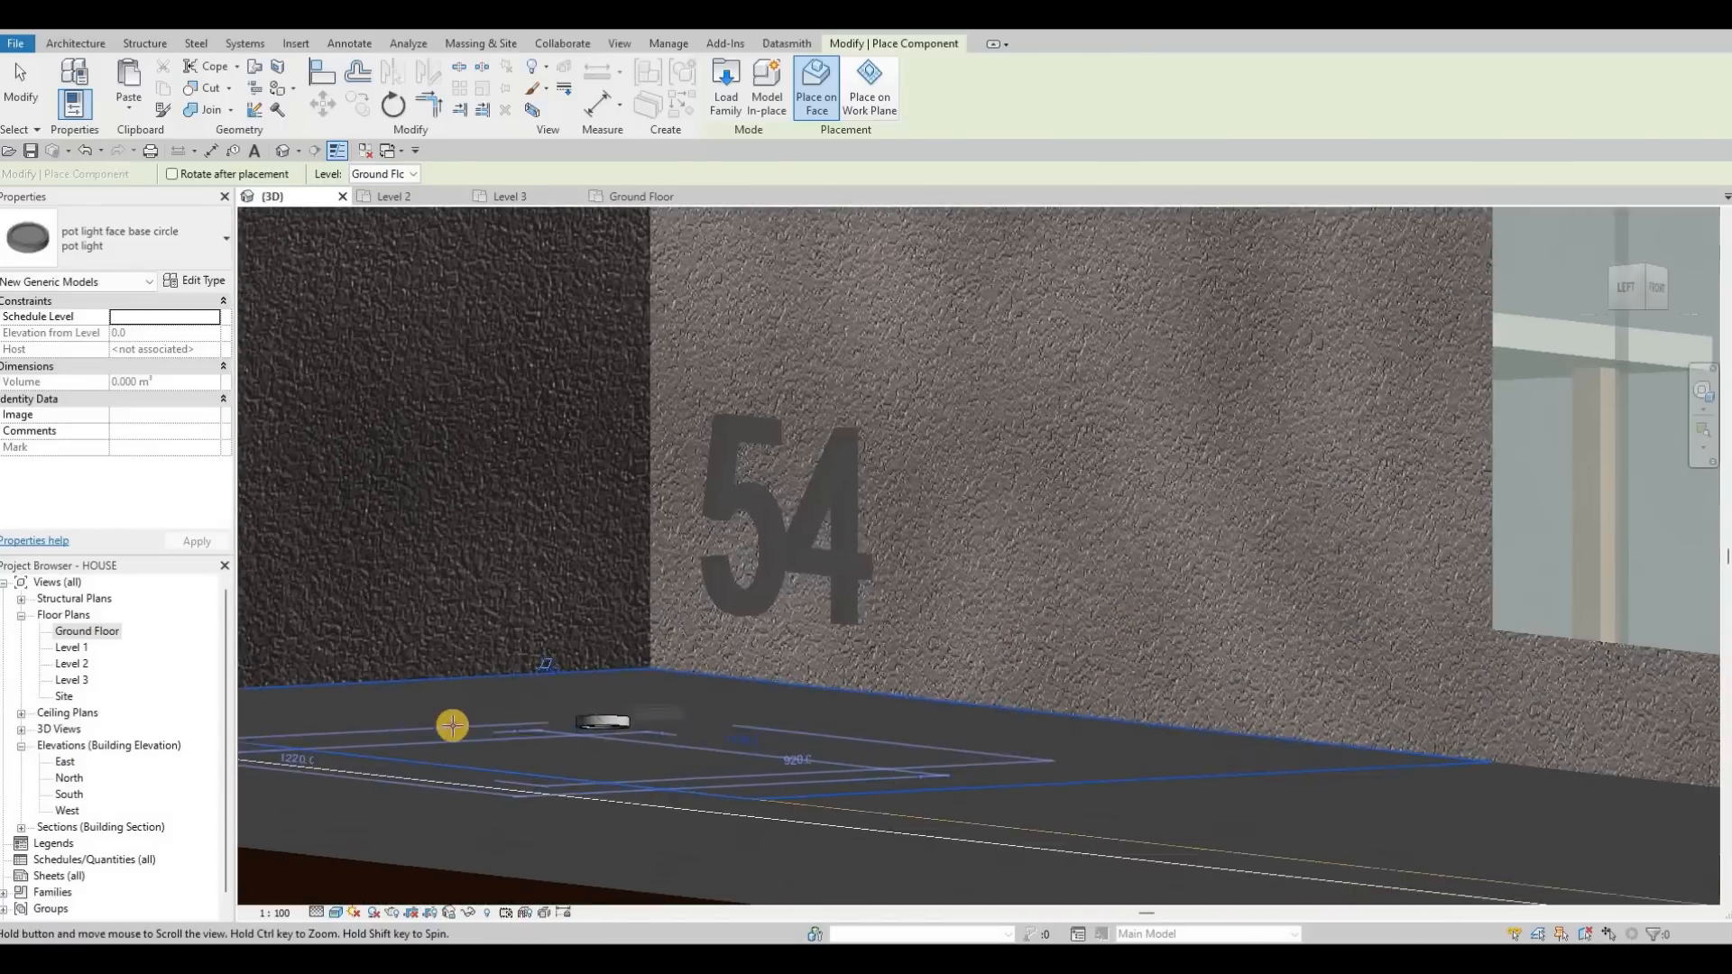
{"action": "middle_click_drag", "start_coordinate": [452, 725], "coordinate": [527, 678], "text": "shift"}
{"action": "left_click", "coordinate": [449, 730]}
{"action": "scroll", "coordinate": [722, 624], "scroll_direction": "down", "scroll_amount": 4}
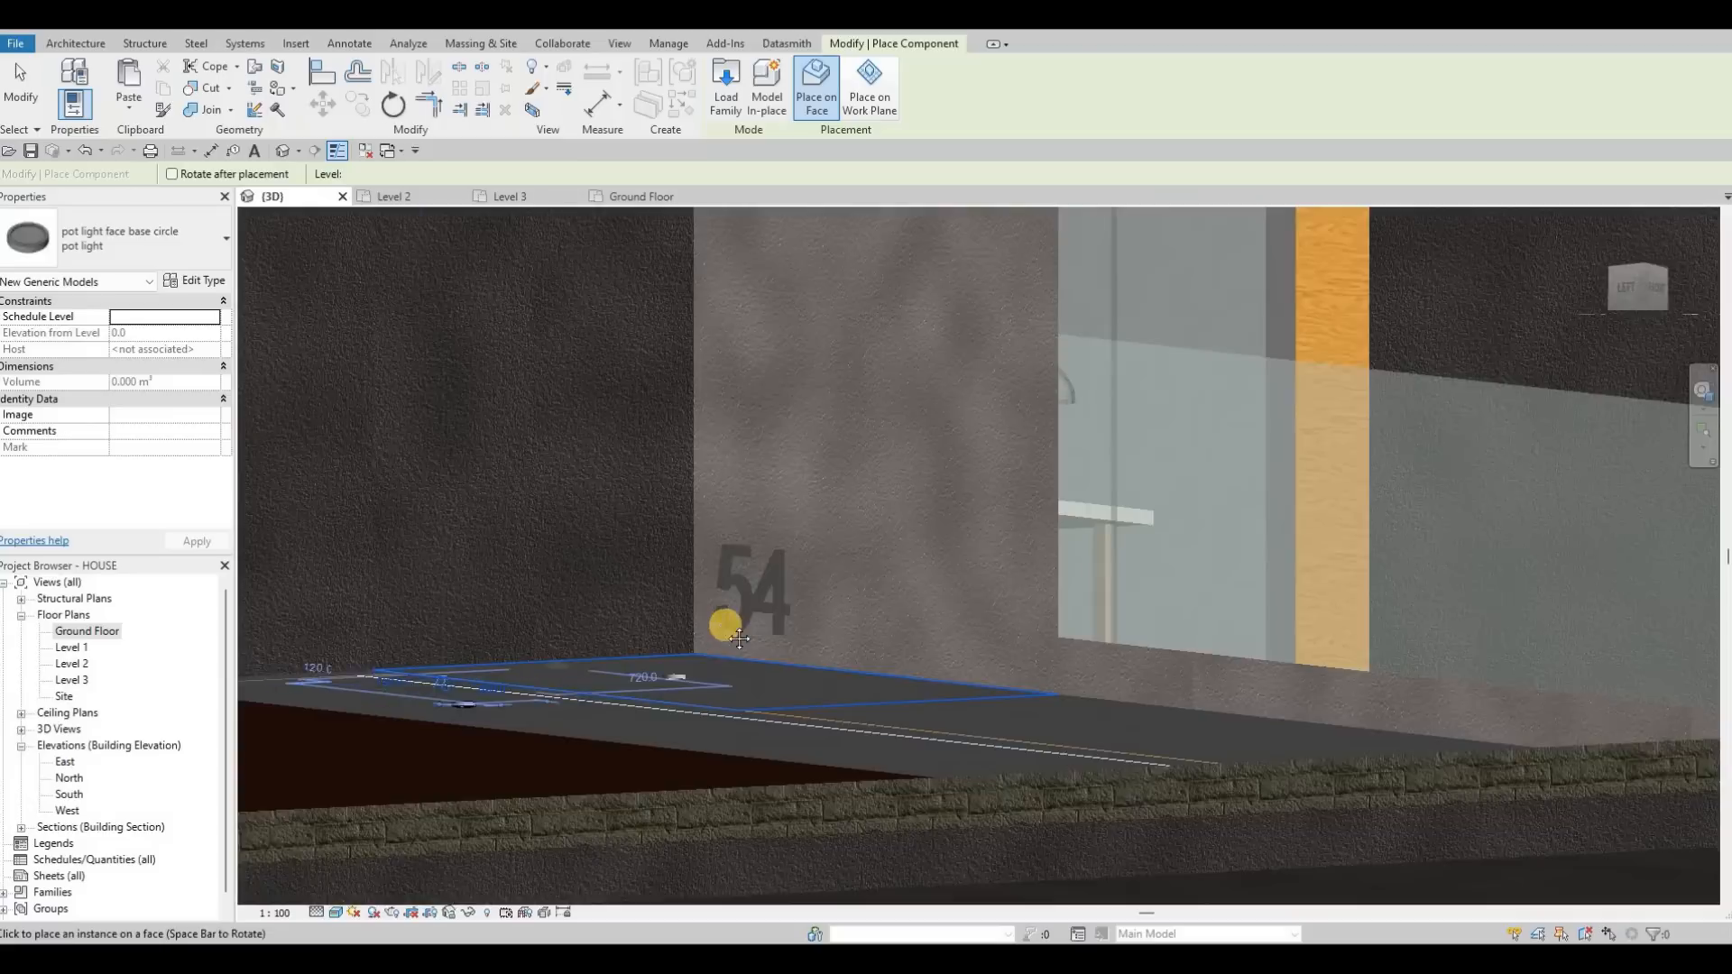
Place a circular pot light on the dark soffit above the wood panel beside the front balcony.
{"action": "scroll", "coordinate": [789, 557], "scroll_direction": "down", "scroll_amount": 4}
{"action": "middle_click_drag", "start_coordinate": [665, 630], "coordinate": [700, 534], "text": "shift"}
{"action": "scroll", "coordinate": [715, 528], "scroll_direction": "up", "scroll_amount": 6}
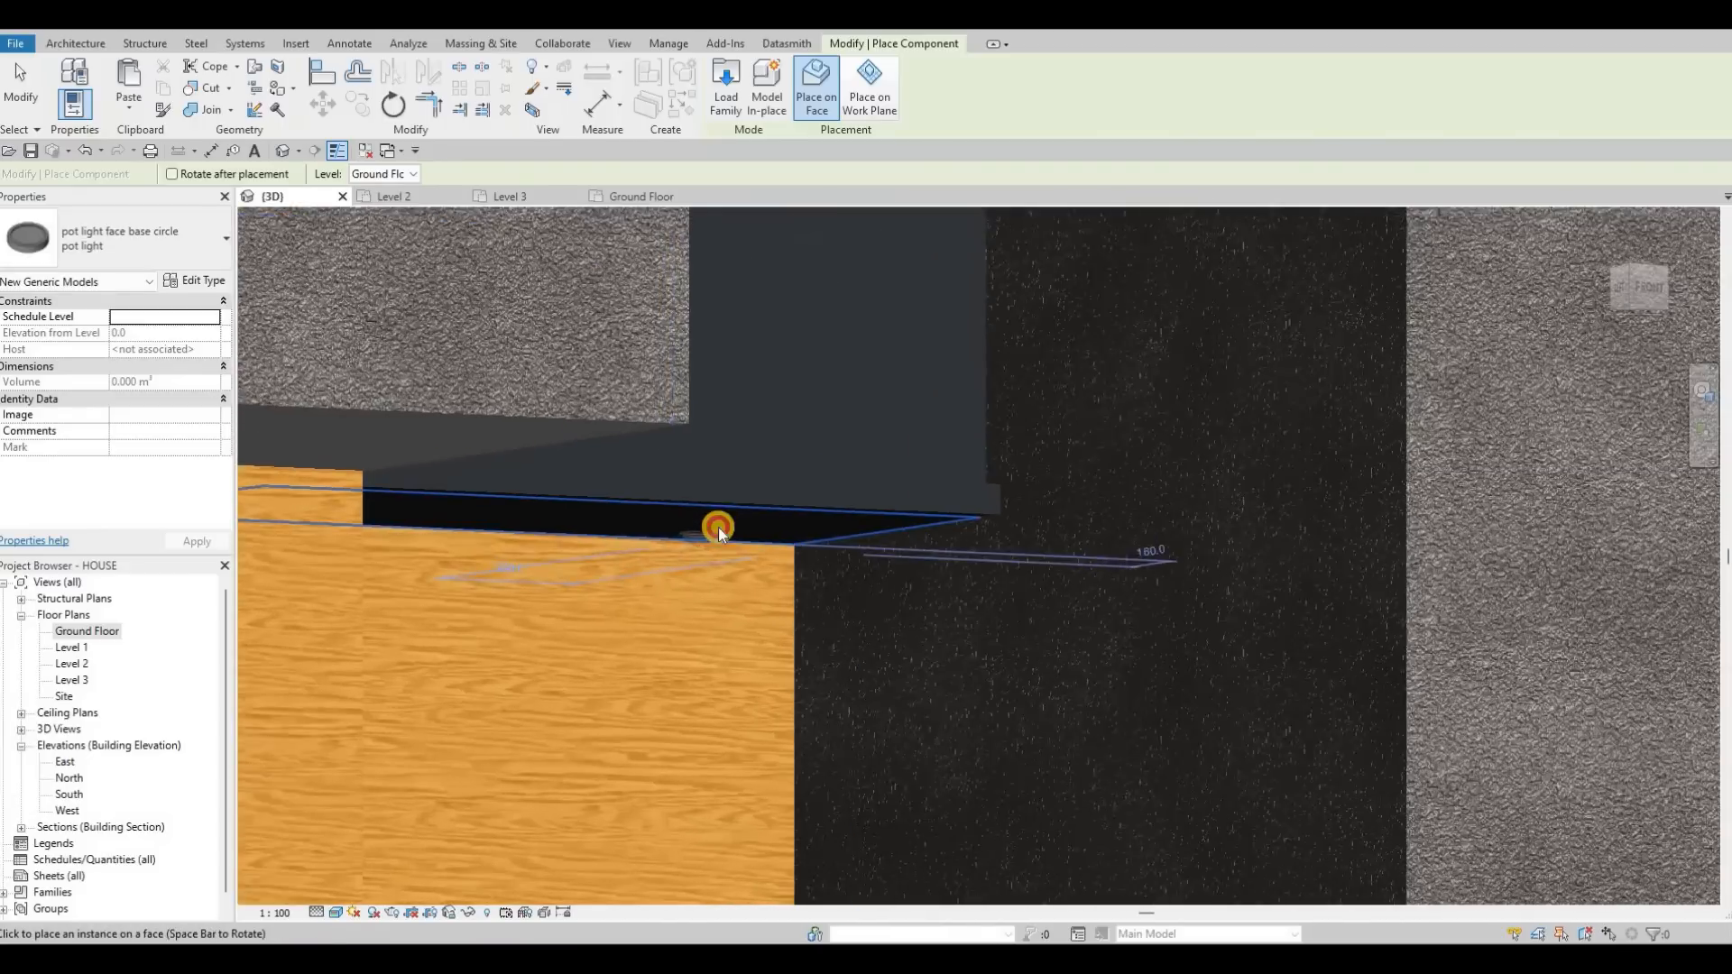
{"action": "scroll", "coordinate": [696, 567], "scroll_direction": "down", "scroll_amount": 5}
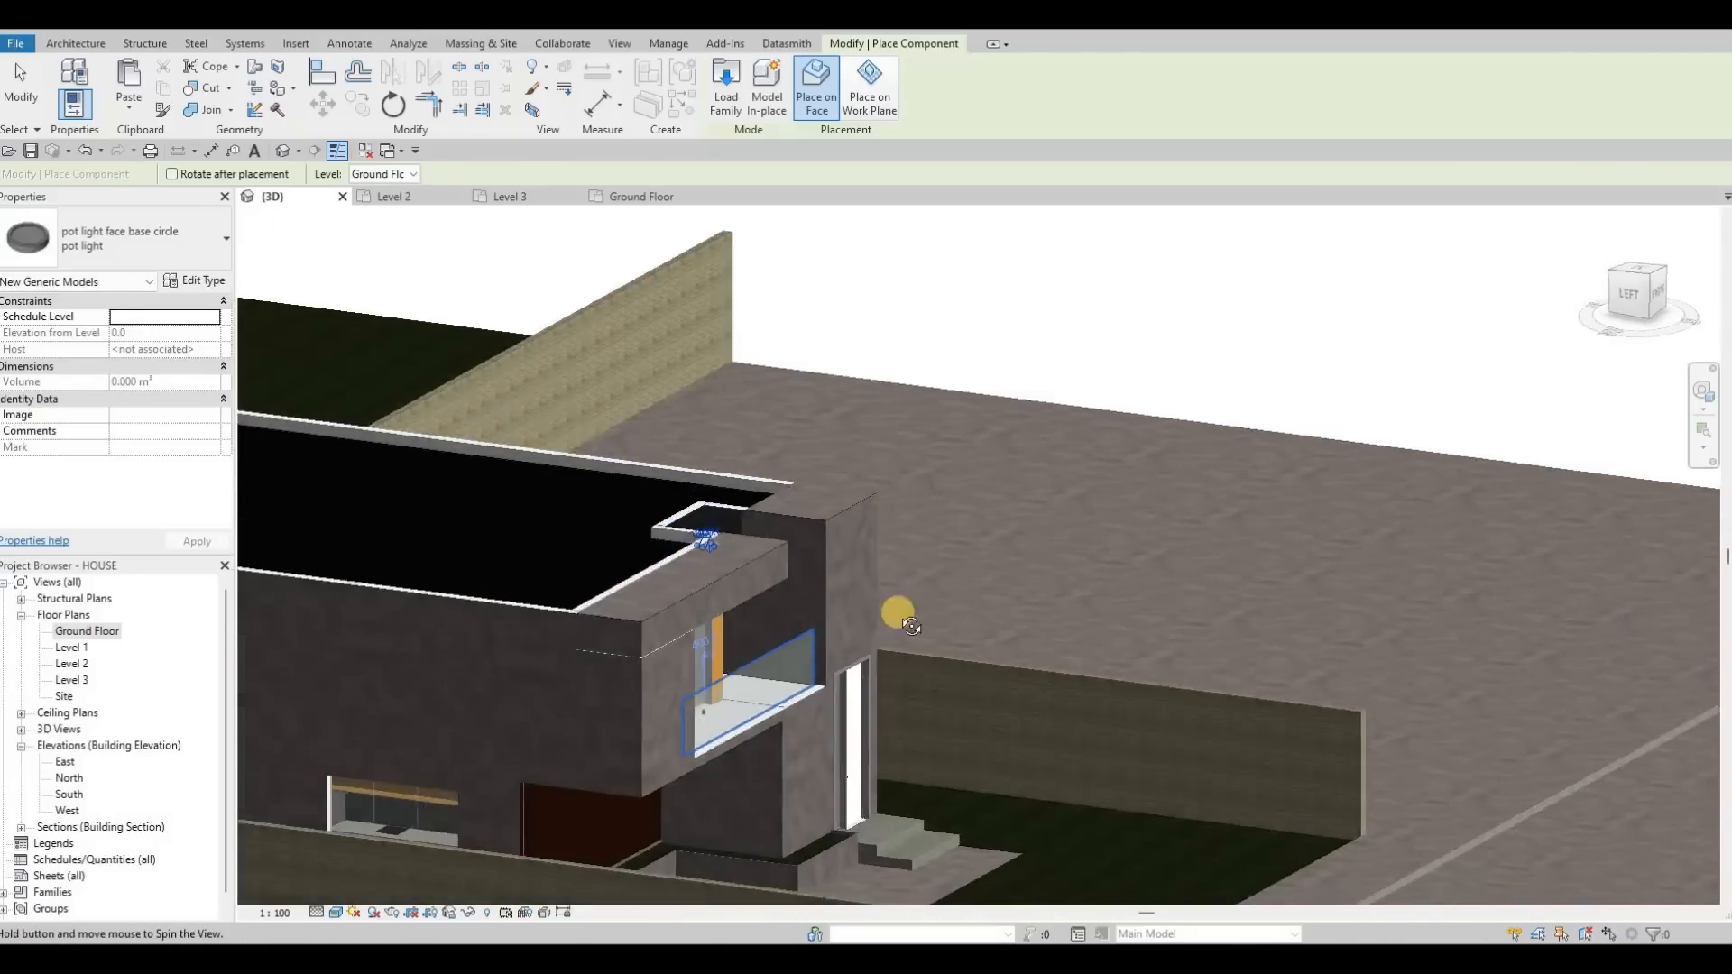
Place a circular pot light on the ceiling of the rear bedroom balcony, near its inner corner.
{"action": "middle_click_drag", "start_coordinate": [911, 626], "coordinate": [973, 453], "text": "shift"}
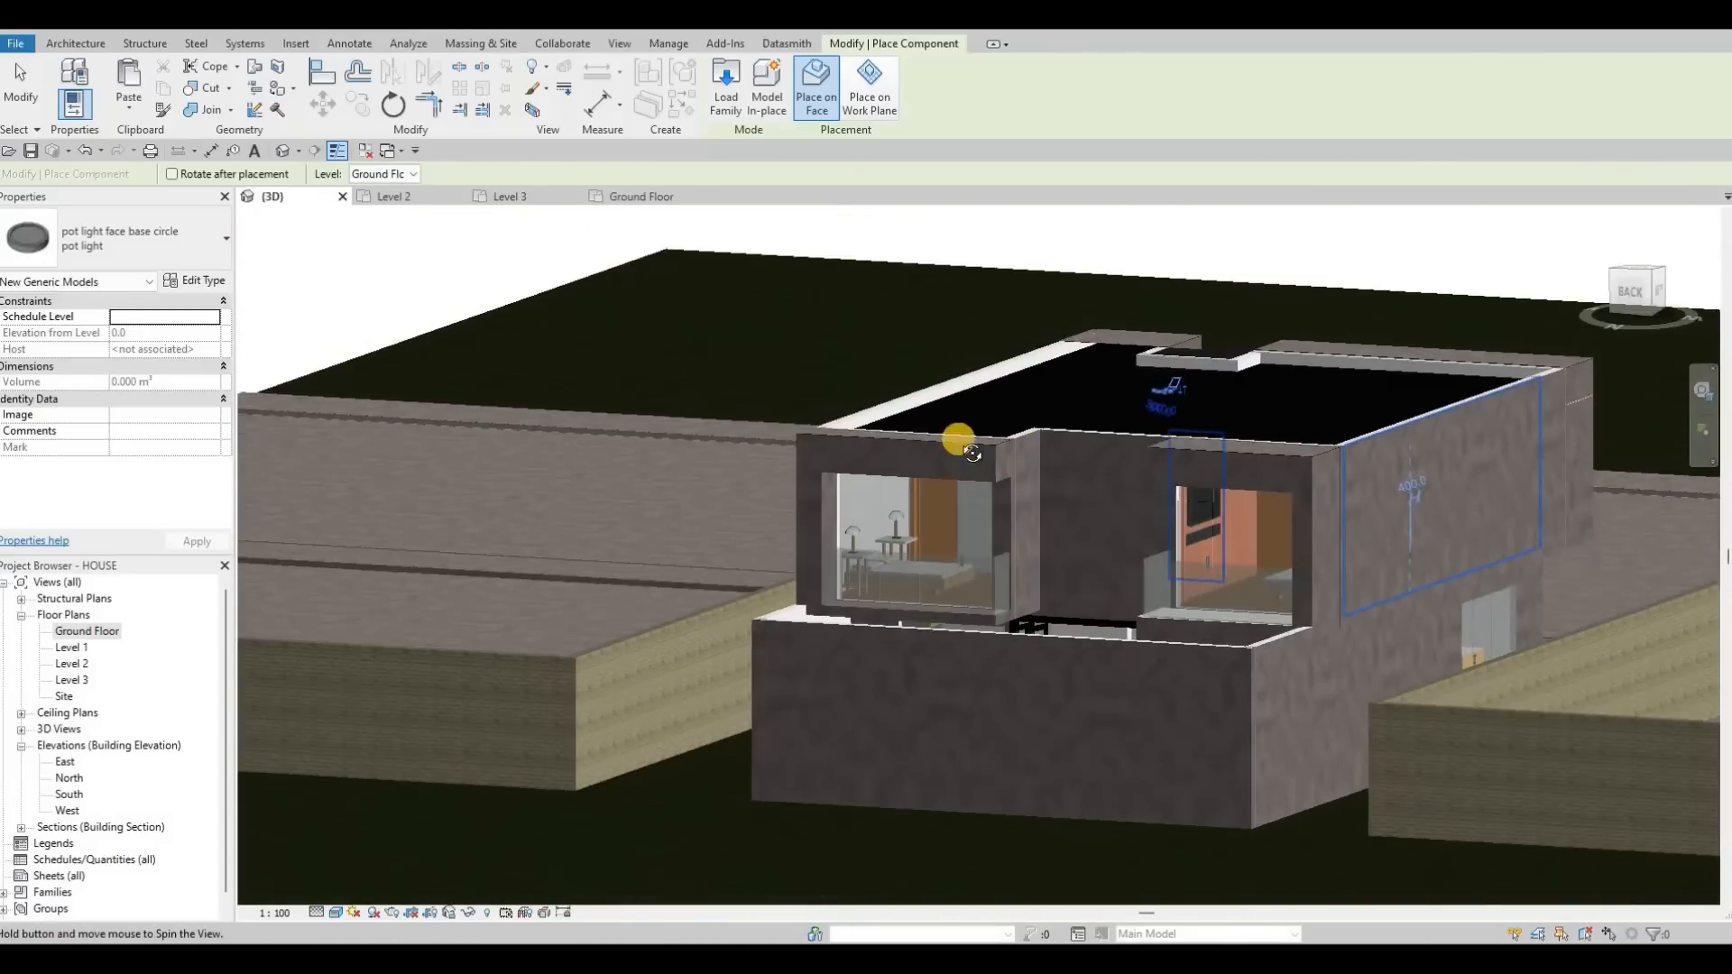
{"action": "scroll", "coordinate": [958, 444], "scroll_direction": "up", "scroll_amount": 5}
{"action": "middle_click_drag", "start_coordinate": [1056, 681], "coordinate": [1068, 491], "text": "shift"}
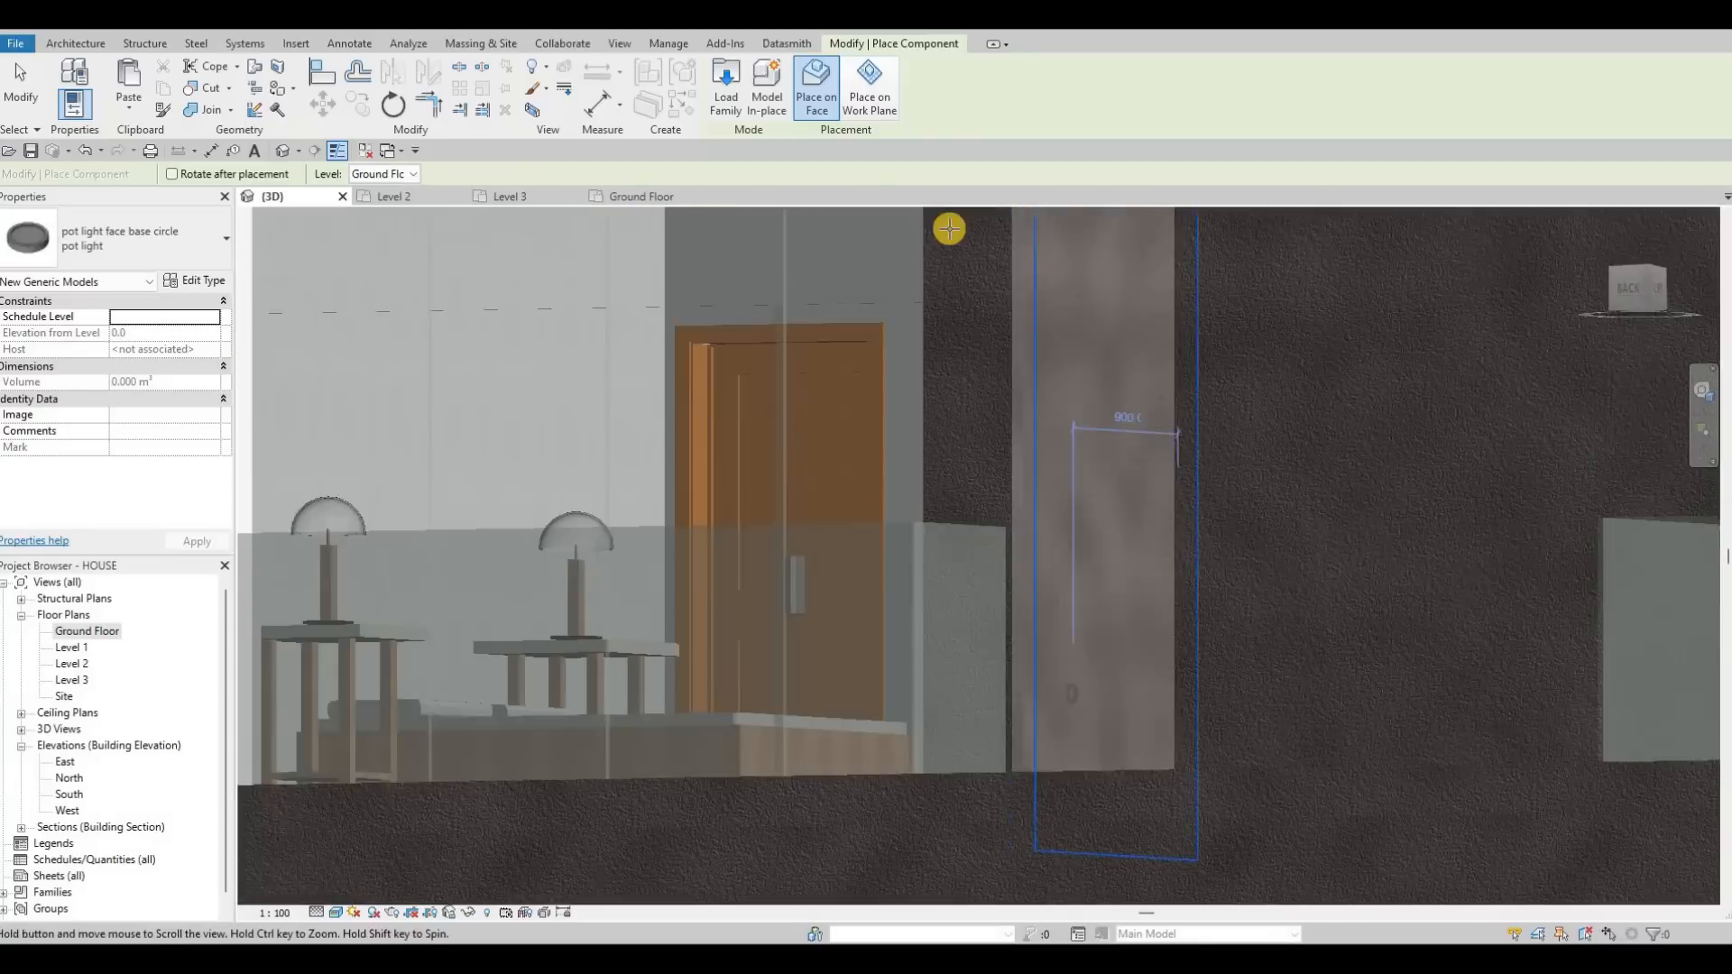
{"action": "scroll", "coordinate": [1032, 417], "scroll_direction": "up", "scroll_amount": 8}
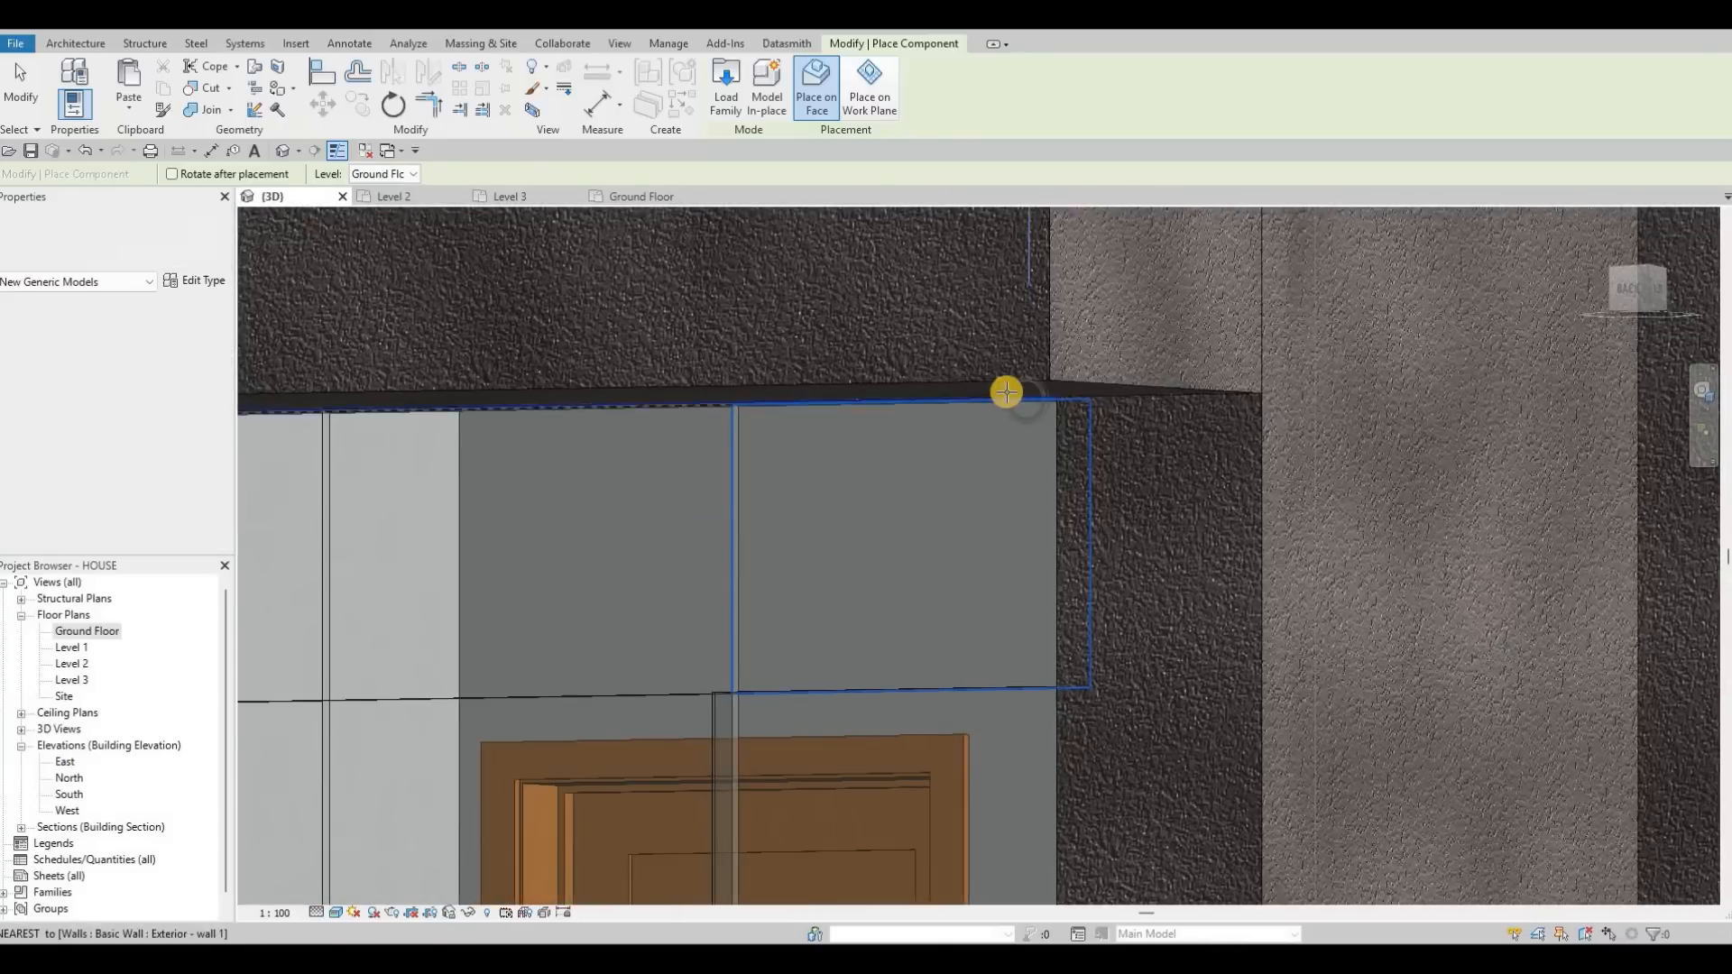
{"action": "scroll", "coordinate": [1006, 392], "scroll_direction": "up", "scroll_amount": 4}
{"action": "scroll", "coordinate": [905, 433], "scroll_direction": "down", "scroll_amount": 6}
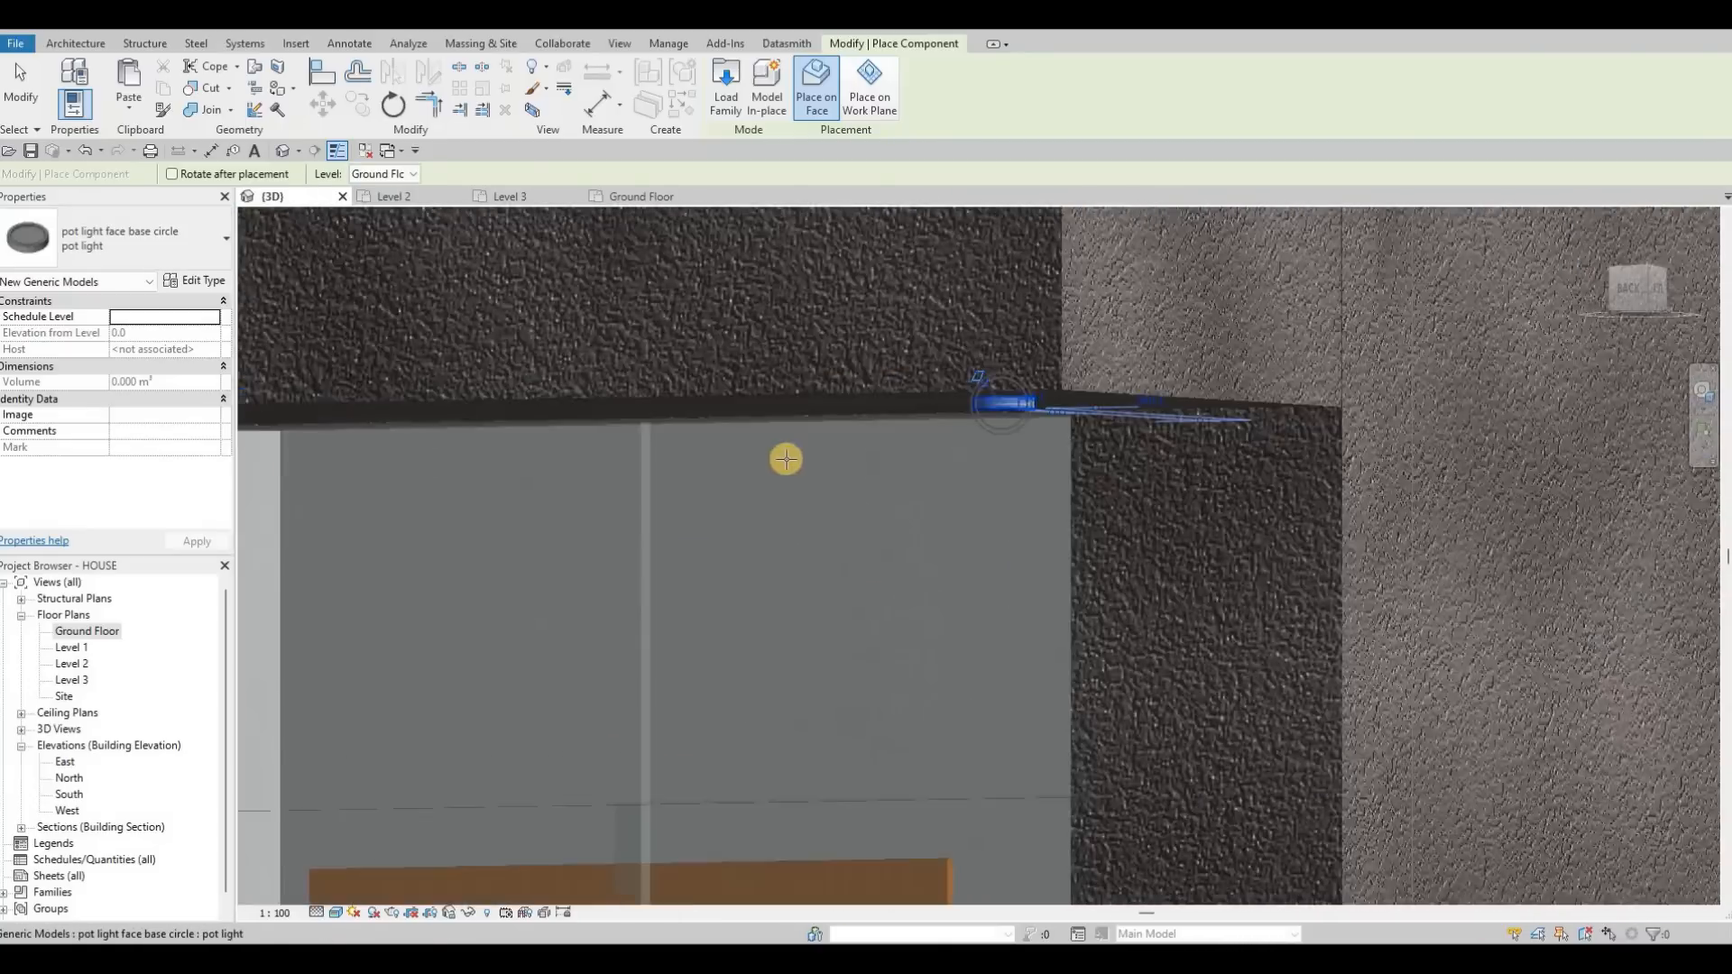
Place a circular pot light on the soffit of the other rear balcony, near its inner corner.
{"action": "middle_click_drag", "start_coordinate": [1533, 505], "coordinate": [987, 478]}
{"action": "scroll", "coordinate": [1010, 487], "scroll_direction": "down", "scroll_amount": 2}
{"action": "scroll", "coordinate": [1132, 468], "scroll_direction": "down", "scroll_amount": 5}
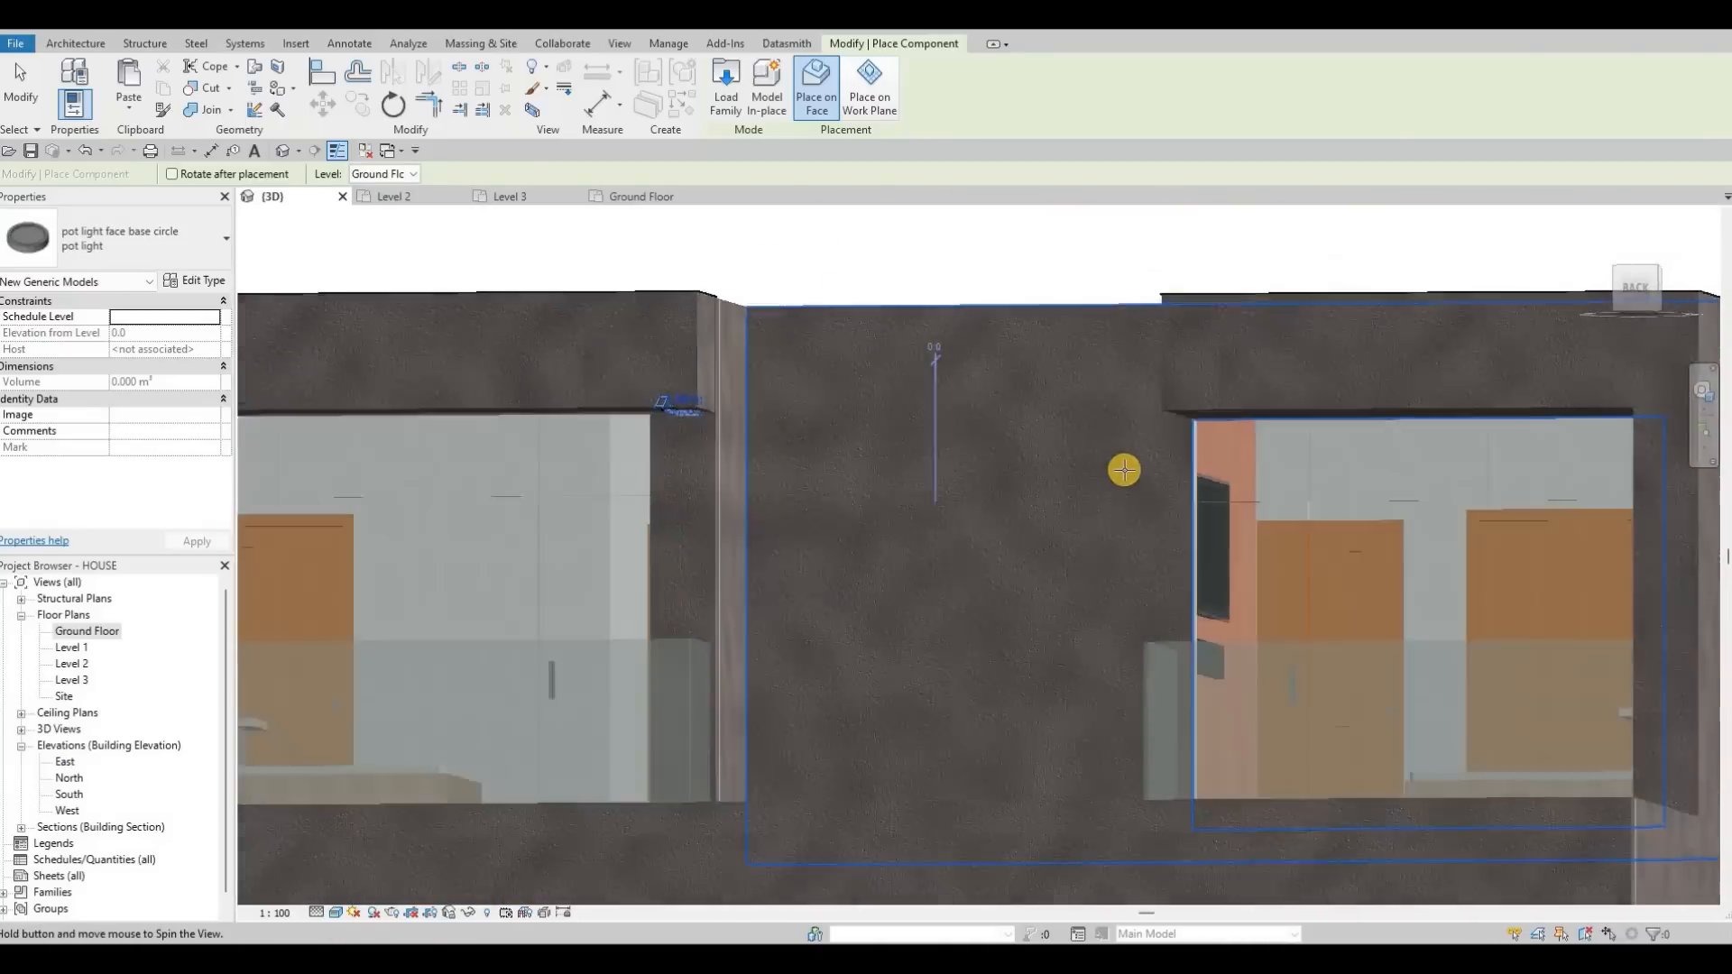
{"action": "scroll", "coordinate": [1118, 472], "scroll_direction": "up", "scroll_amount": 6}
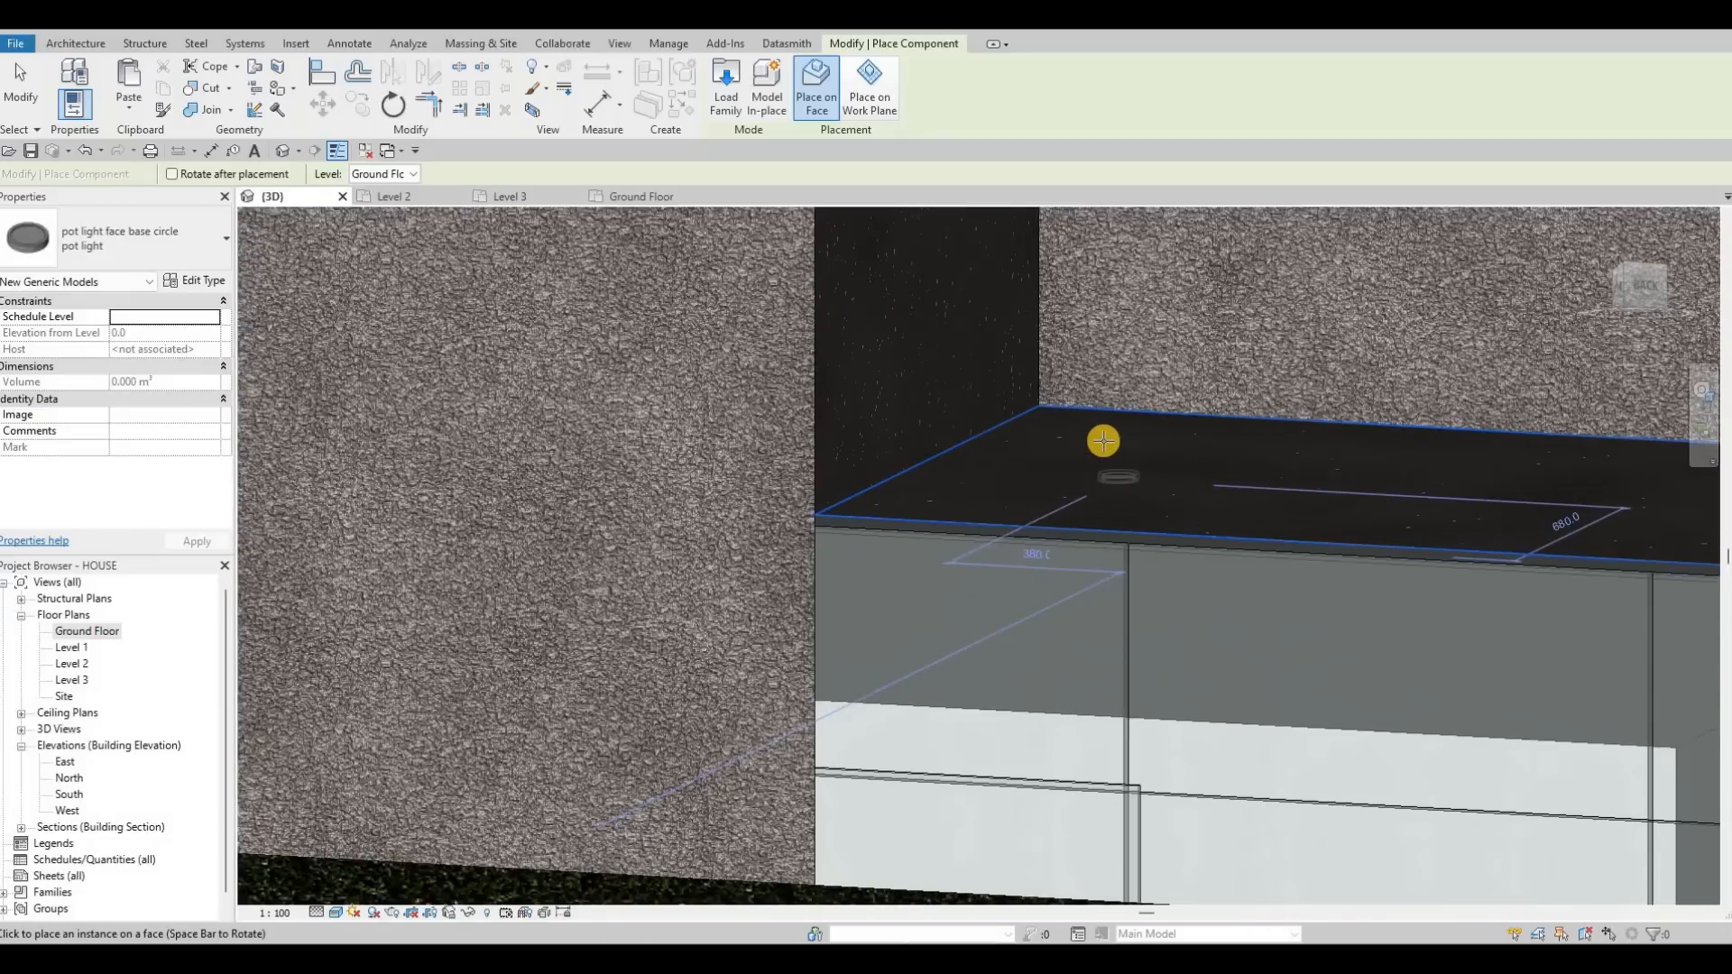
{"action": "scroll", "coordinate": [1117, 458], "scroll_direction": "down", "scroll_amount": 3}
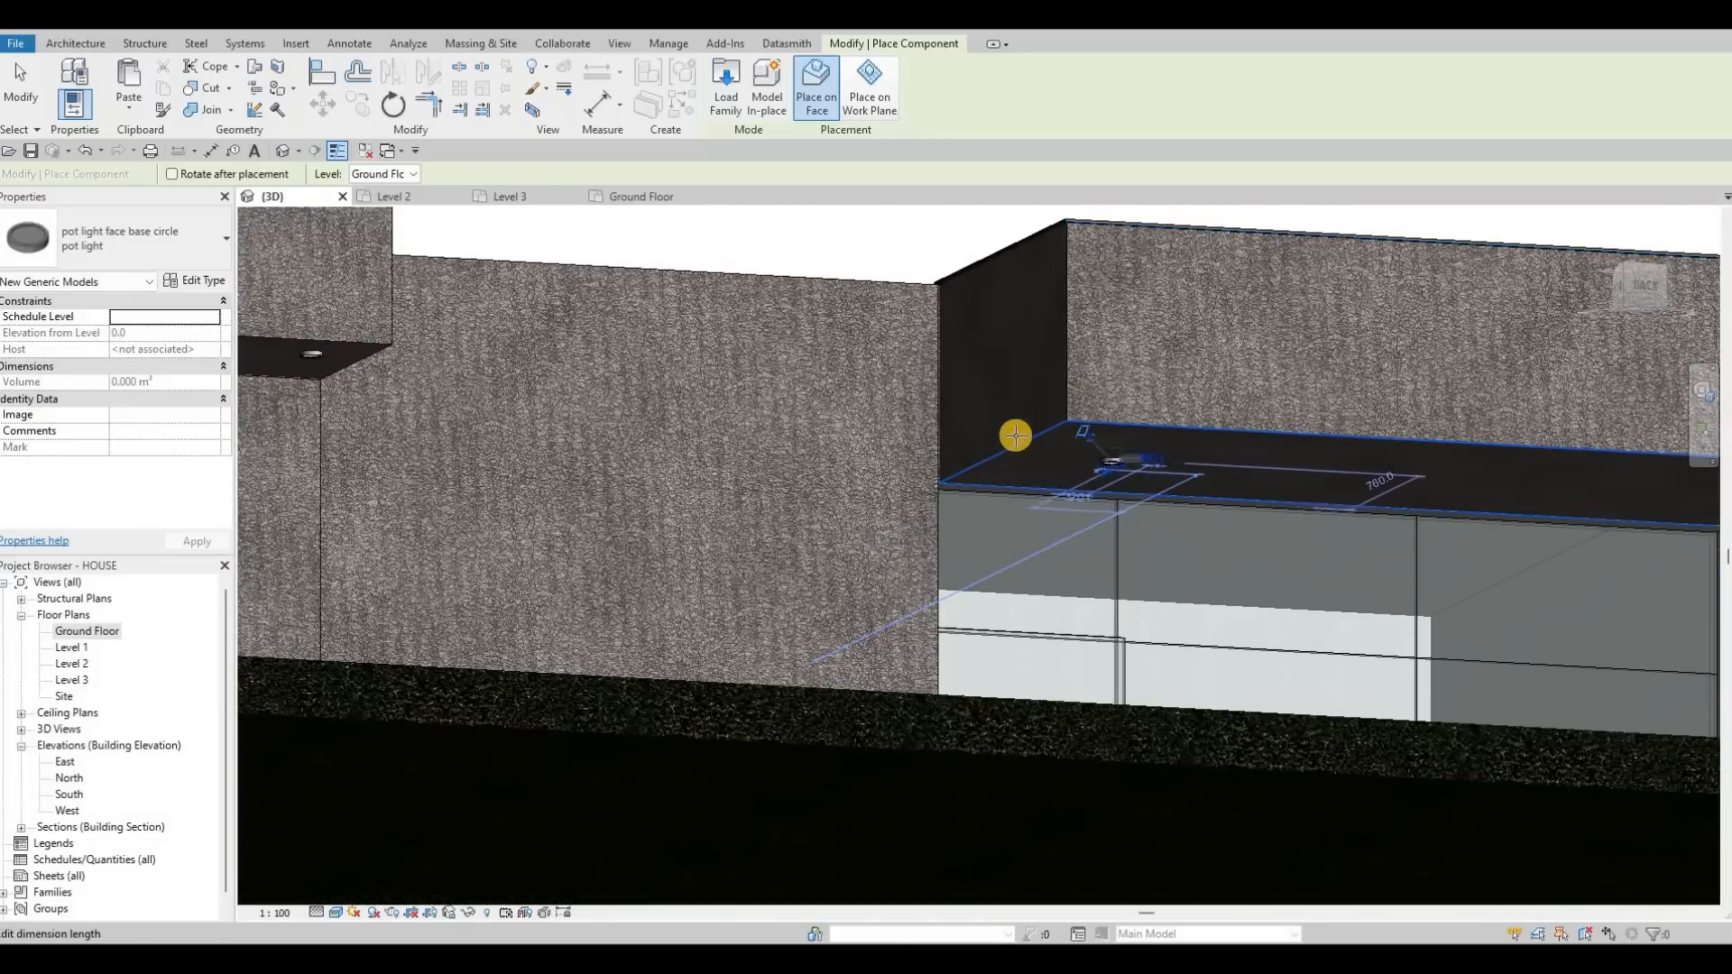
Examine the rear overhangs and the gap behind the boundary wall for a reachable underside on which to place pot lights.
{"action": "scroll", "coordinate": [1082, 484], "scroll_direction": "up", "scroll_amount": 3}
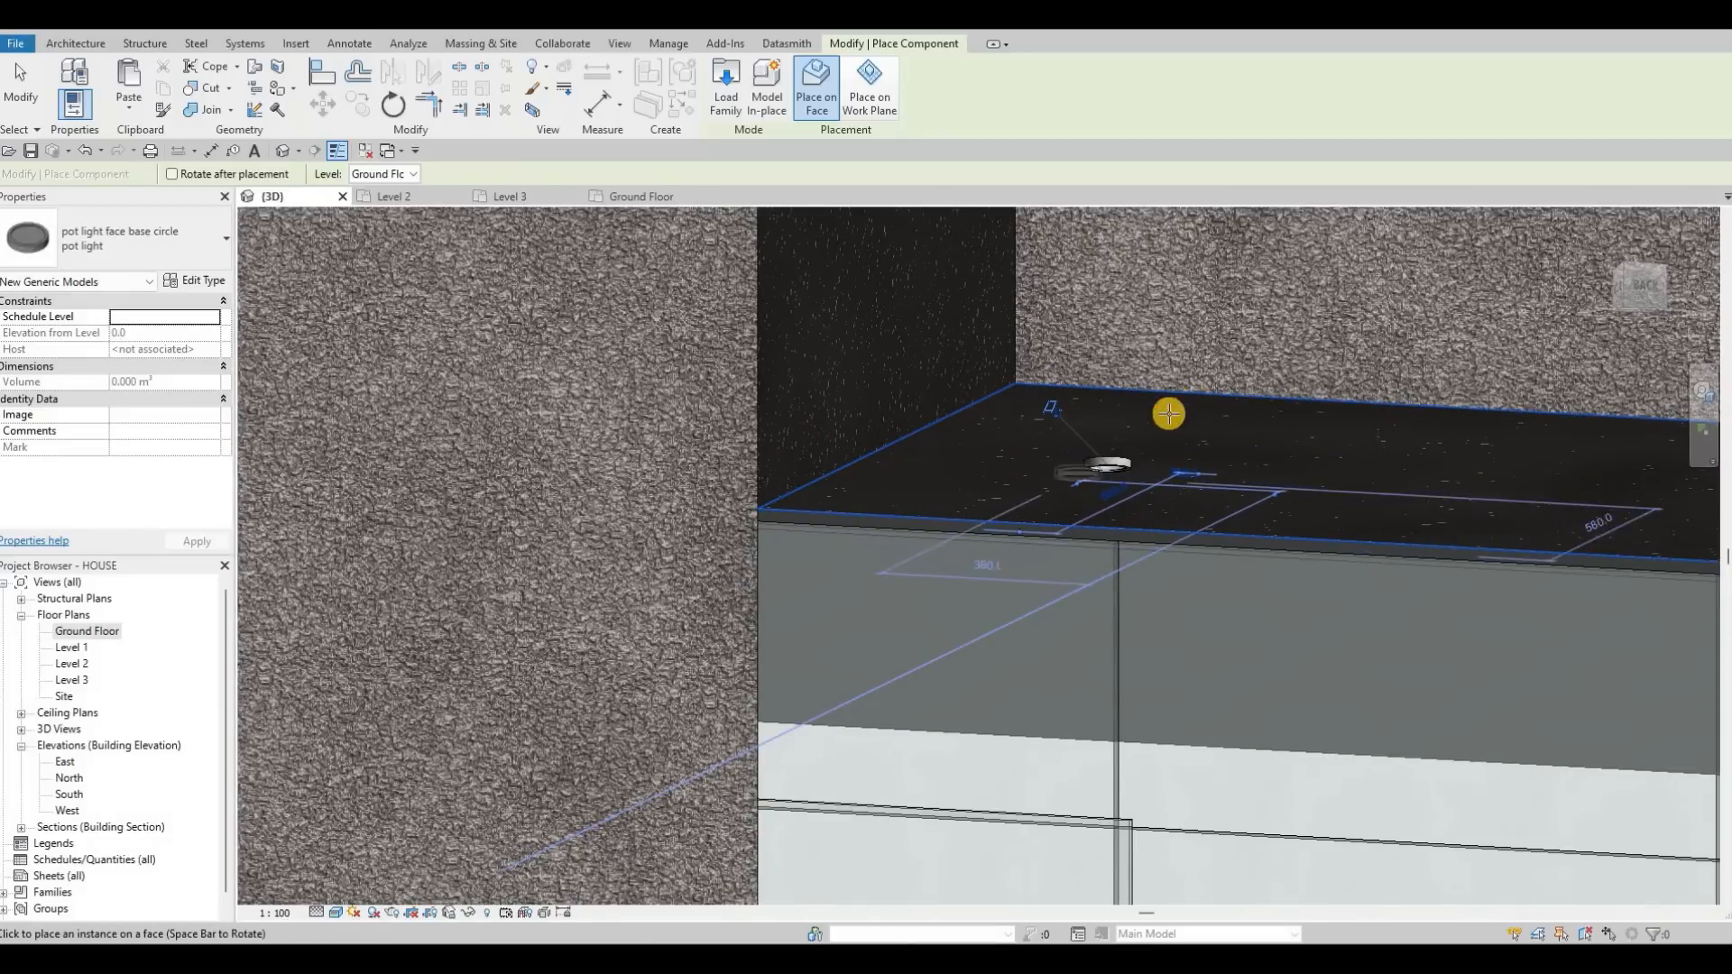
{"action": "scroll", "coordinate": [1032, 506], "scroll_direction": "down", "scroll_amount": 5}
{"action": "middle_click_drag", "start_coordinate": [788, 541], "coordinate": [1074, 474]}
{"action": "scroll", "coordinate": [1048, 463], "scroll_direction": "up", "scroll_amount": 2}
{"action": "middle_click_drag", "start_coordinate": [873, 609], "coordinate": [1154, 584]}
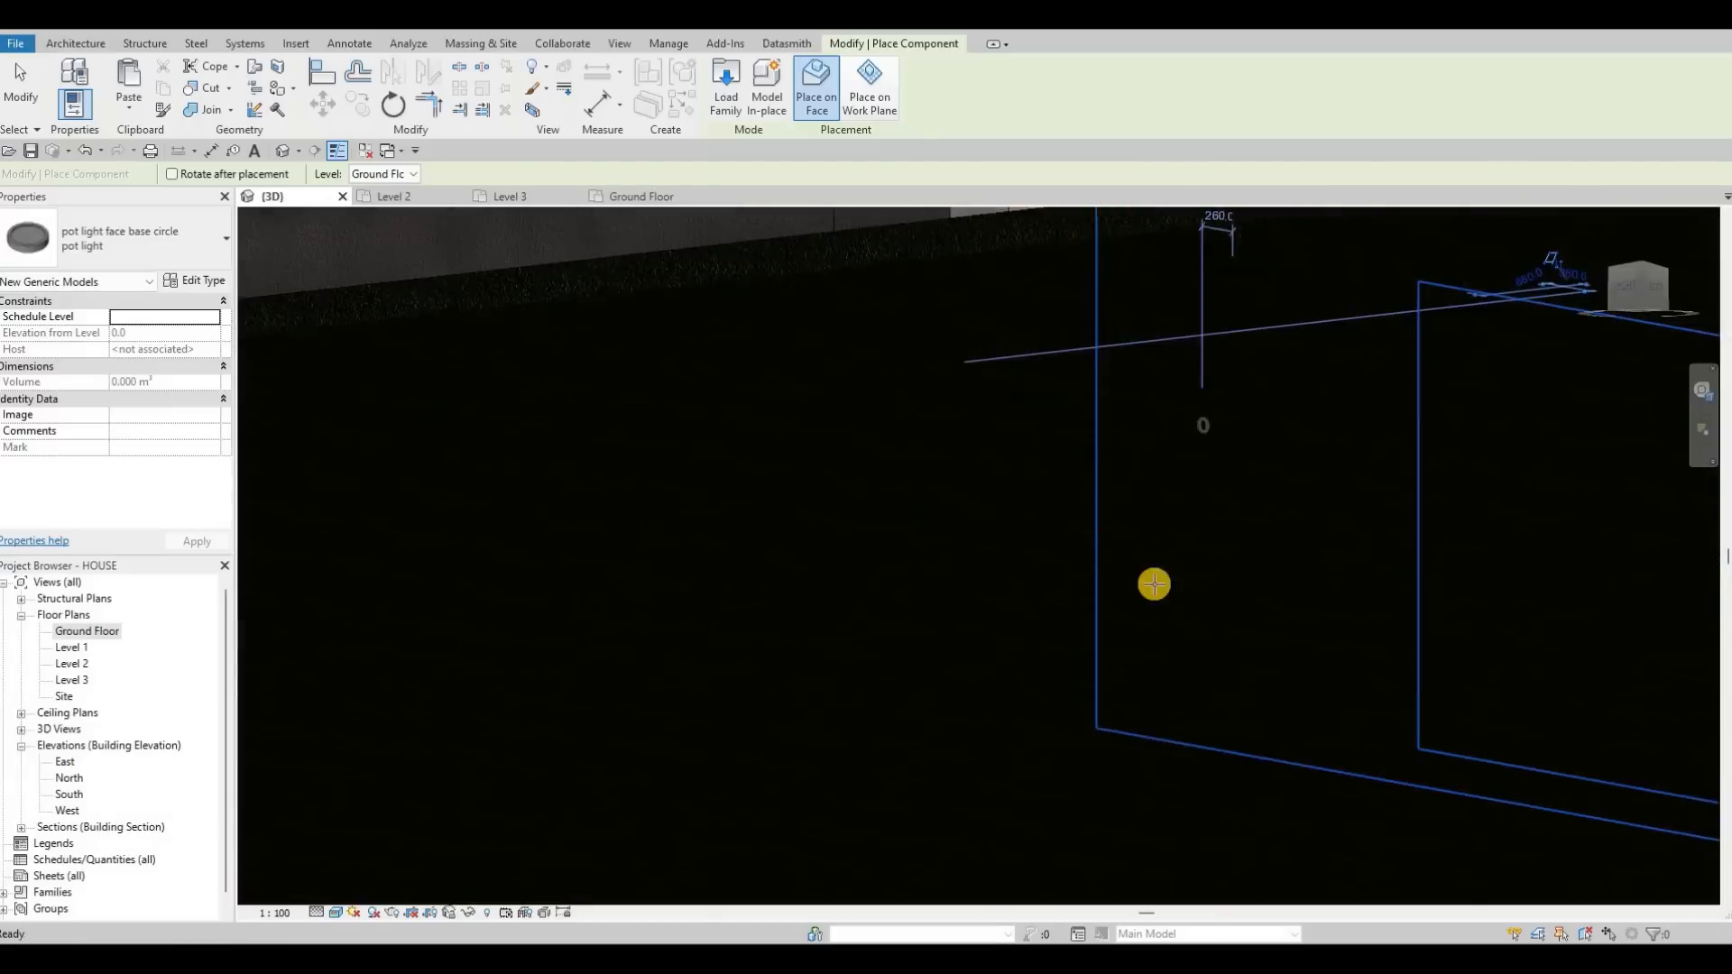
{"action": "middle_click_drag", "start_coordinate": [756, 359], "coordinate": [686, 364], "text": "shift"}
{"action": "scroll", "coordinate": [662, 316], "scroll_direction": "up", "scroll_amount": 3}
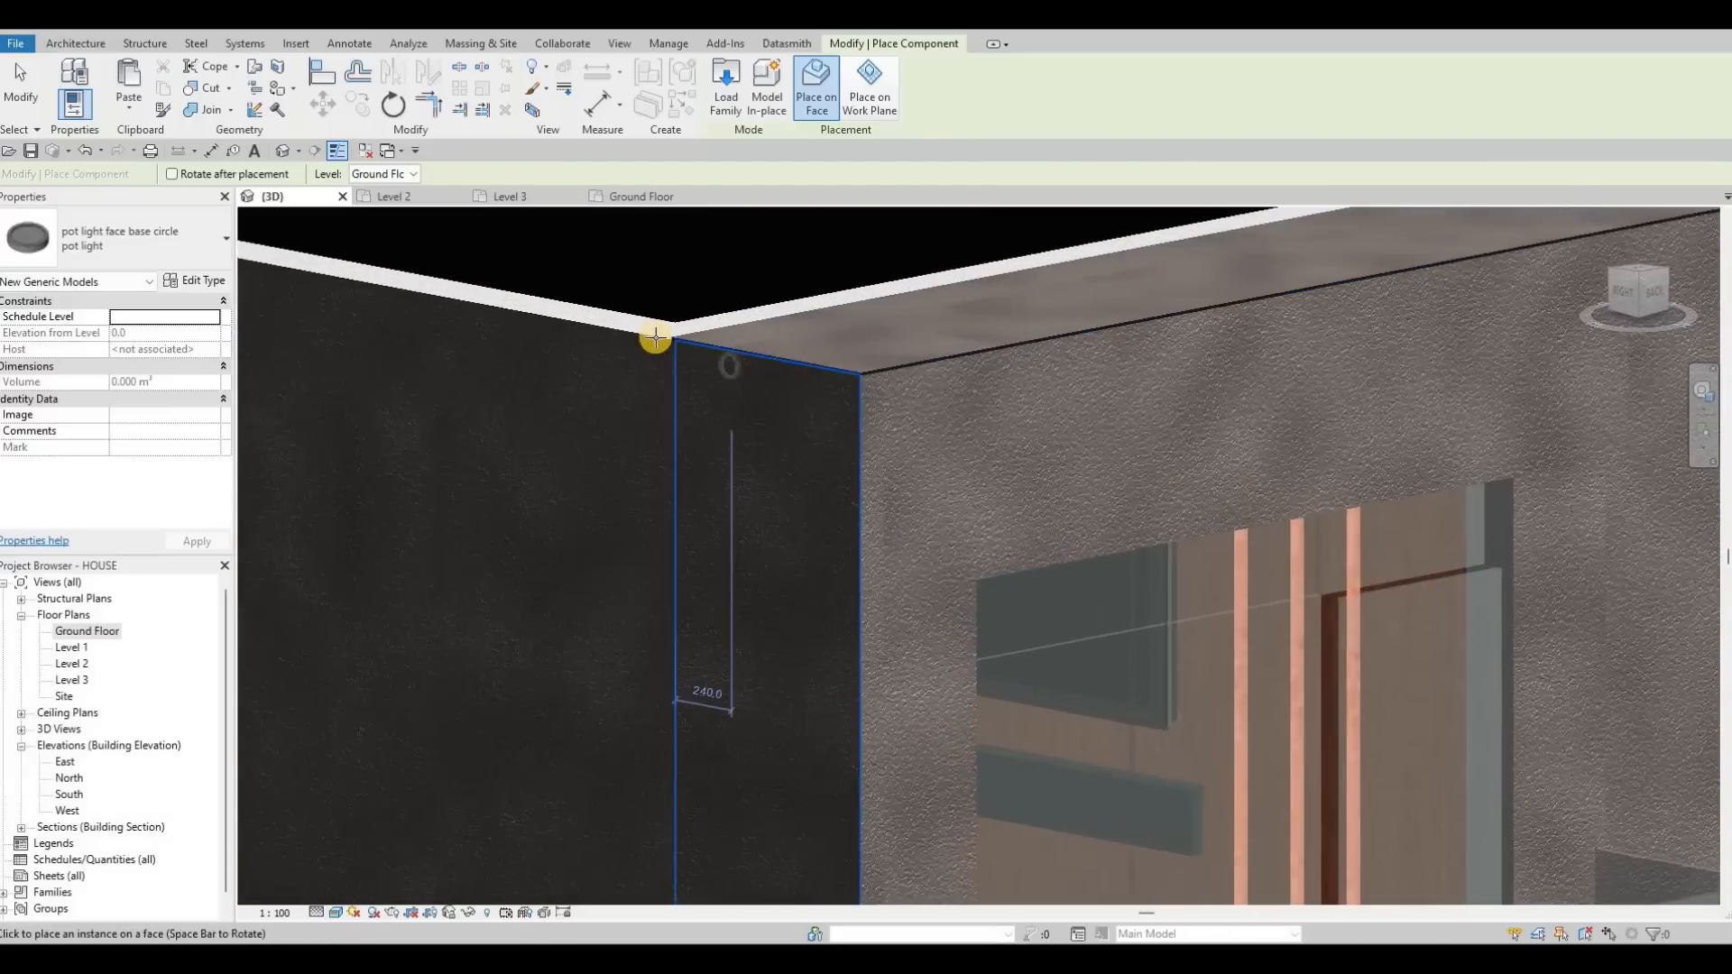
{"action": "scroll", "coordinate": [716, 320], "scroll_direction": "up", "scroll_amount": 2}
{"action": "middle_click_drag", "start_coordinate": [817, 414], "coordinate": [830, 468], "text": "shift"}
{"action": "middle_click_drag", "start_coordinate": [609, 466], "coordinate": [905, 511], "text": "shift"}
{"action": "scroll", "coordinate": [1018, 442], "scroll_direction": "up", "scroll_amount": 3}
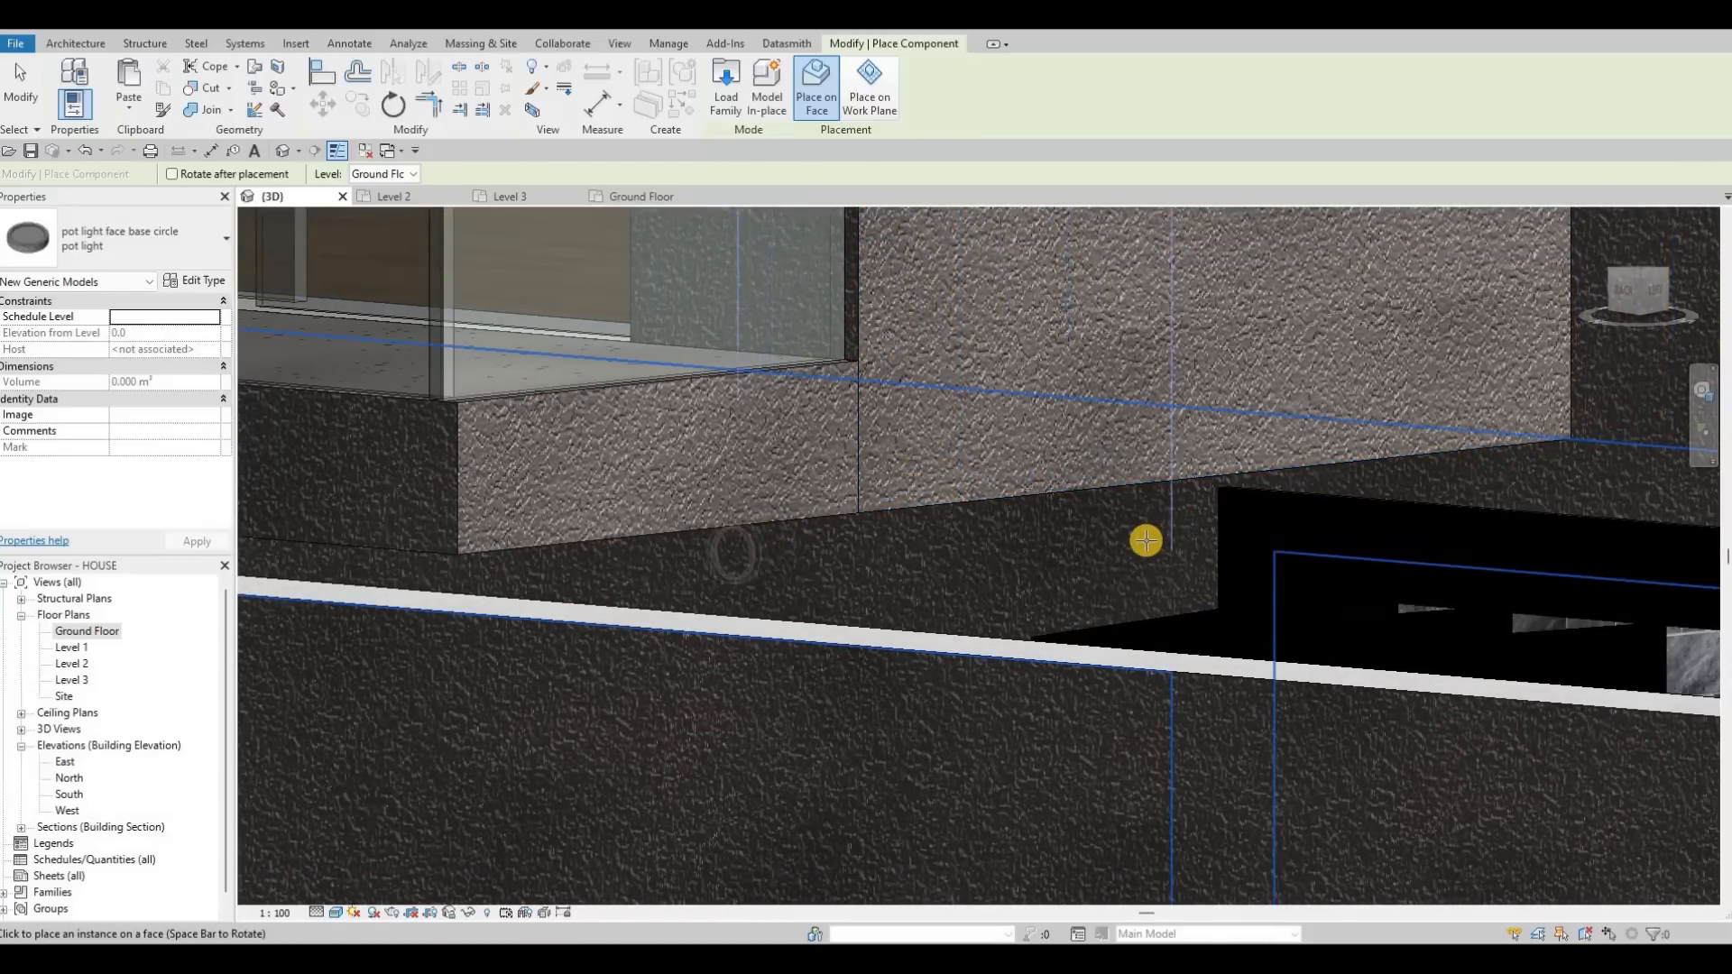
{"action": "middle_click_drag", "start_coordinate": [1145, 539], "coordinate": [948, 553], "text": "shift"}
{"action": "middle_click_drag", "start_coordinate": [271, 610], "coordinate": [806, 555], "text": "shift"}
{"action": "middle_click_drag", "start_coordinate": [1443, 524], "coordinate": [516, 569]}
{"action": "middle_click_drag", "start_coordinate": [763, 559], "coordinate": [892, 634], "text": "shift"}
{"action": "scroll", "coordinate": [614, 704], "scroll_direction": "up", "scroll_amount": 2}
{"action": "scroll", "coordinate": [880, 618], "scroll_direction": "down", "scroll_amount": 5}
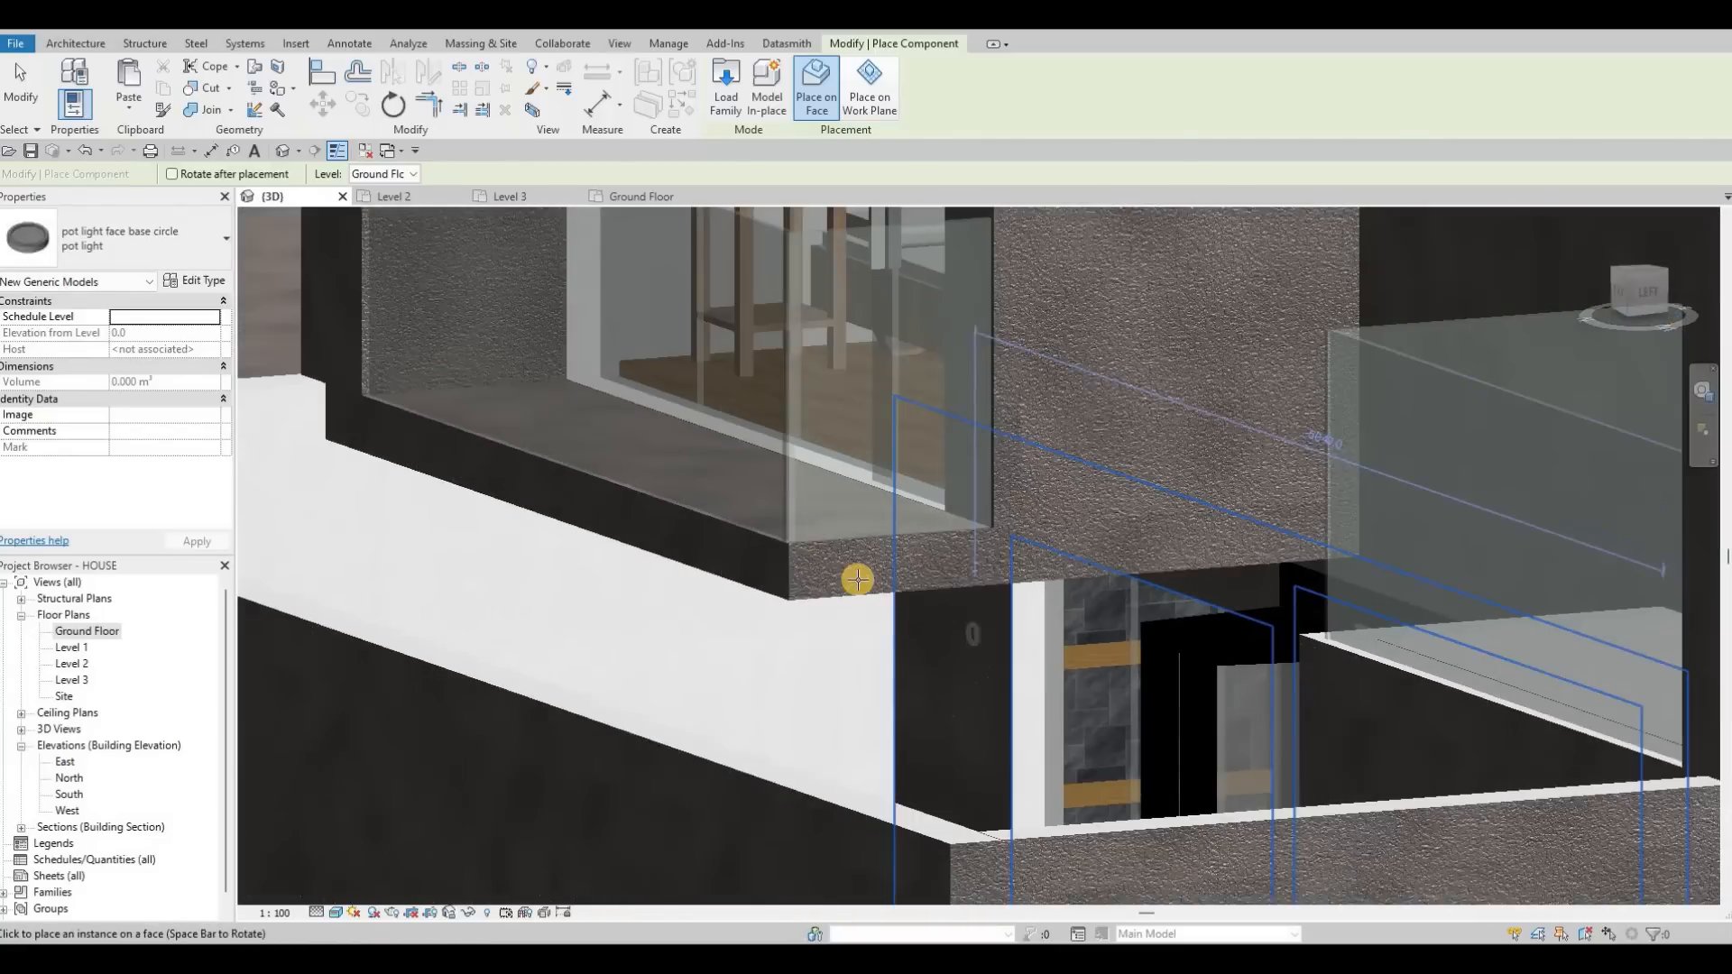
{"action": "scroll", "coordinate": [812, 565], "scroll_direction": "up", "scroll_amount": 3}
{"action": "scroll", "coordinate": [855, 544], "scroll_direction": "up", "scroll_amount": 1}
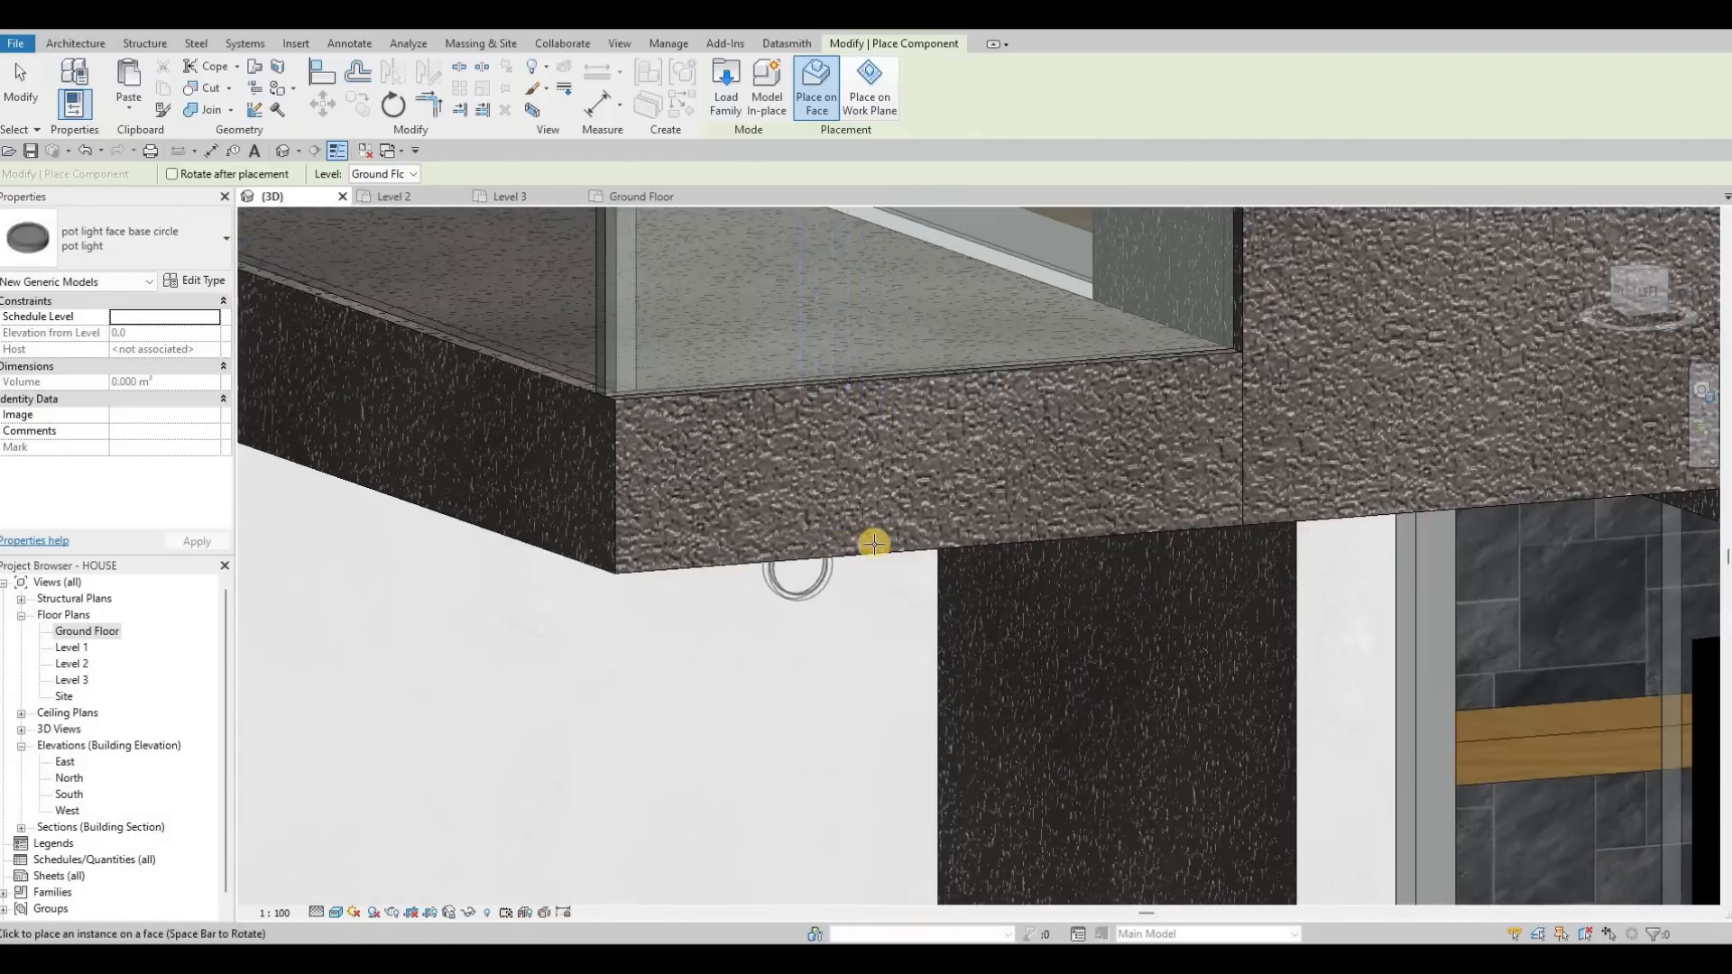
{"action": "middle_click_drag", "start_coordinate": [875, 560], "coordinate": [785, 614], "text": "shift"}
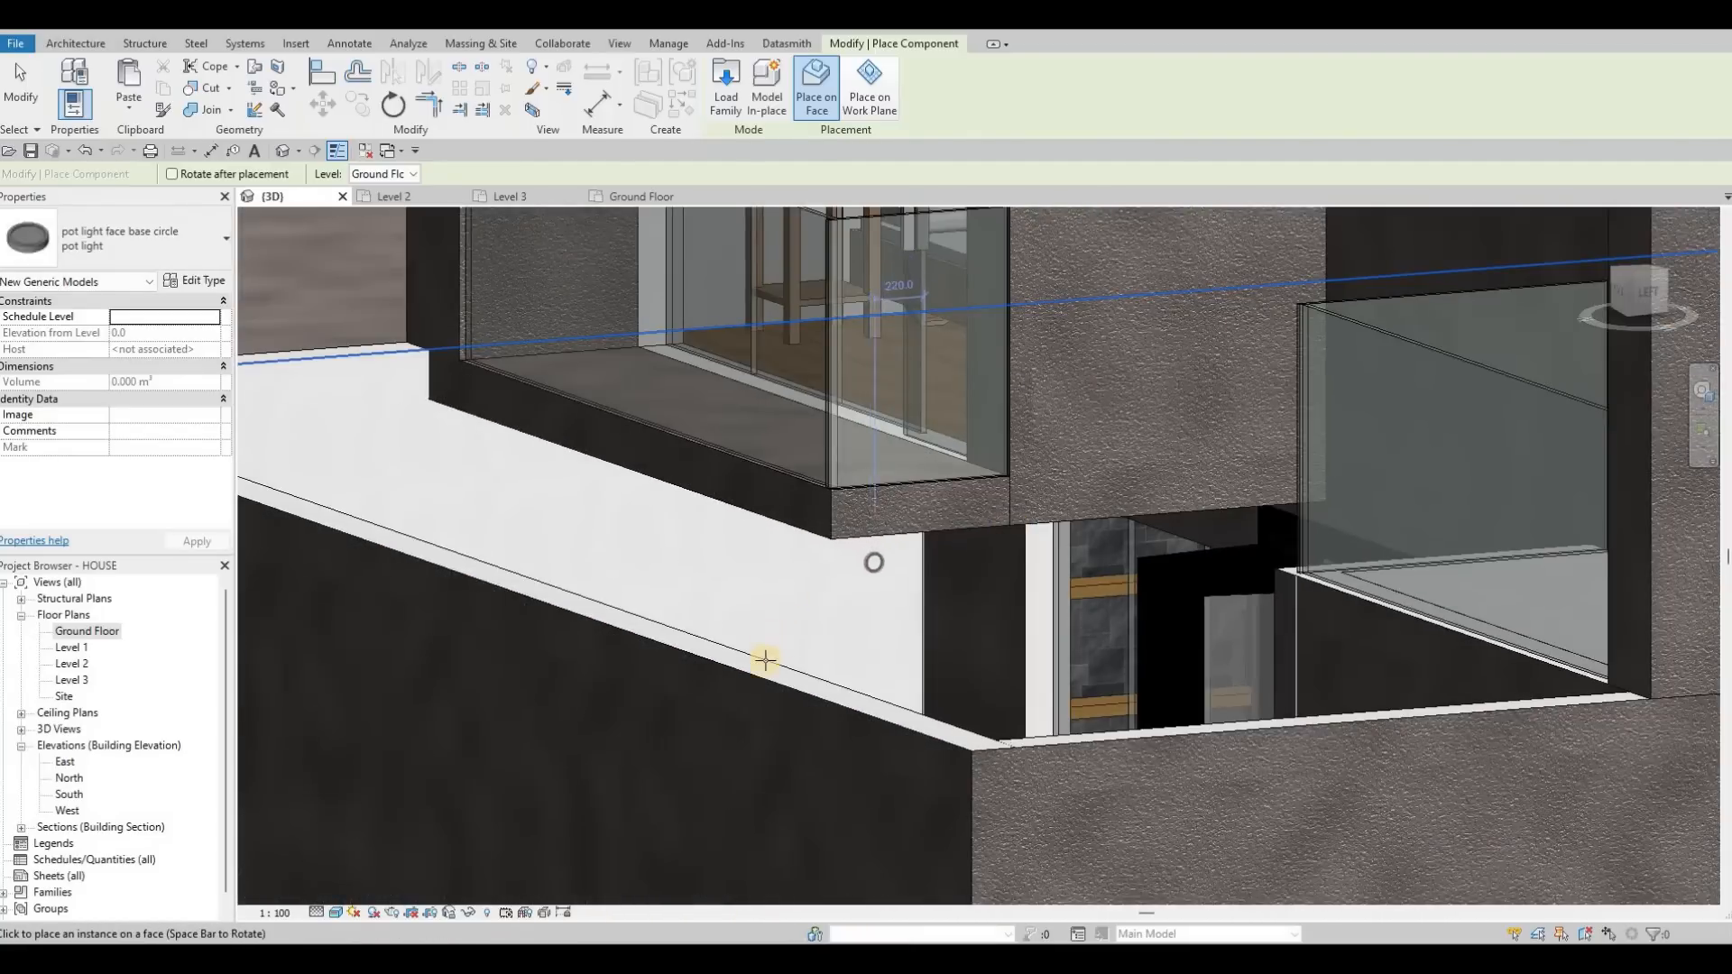
{"action": "key", "text": "Escape"}
{"action": "key", "text": "Escape"}
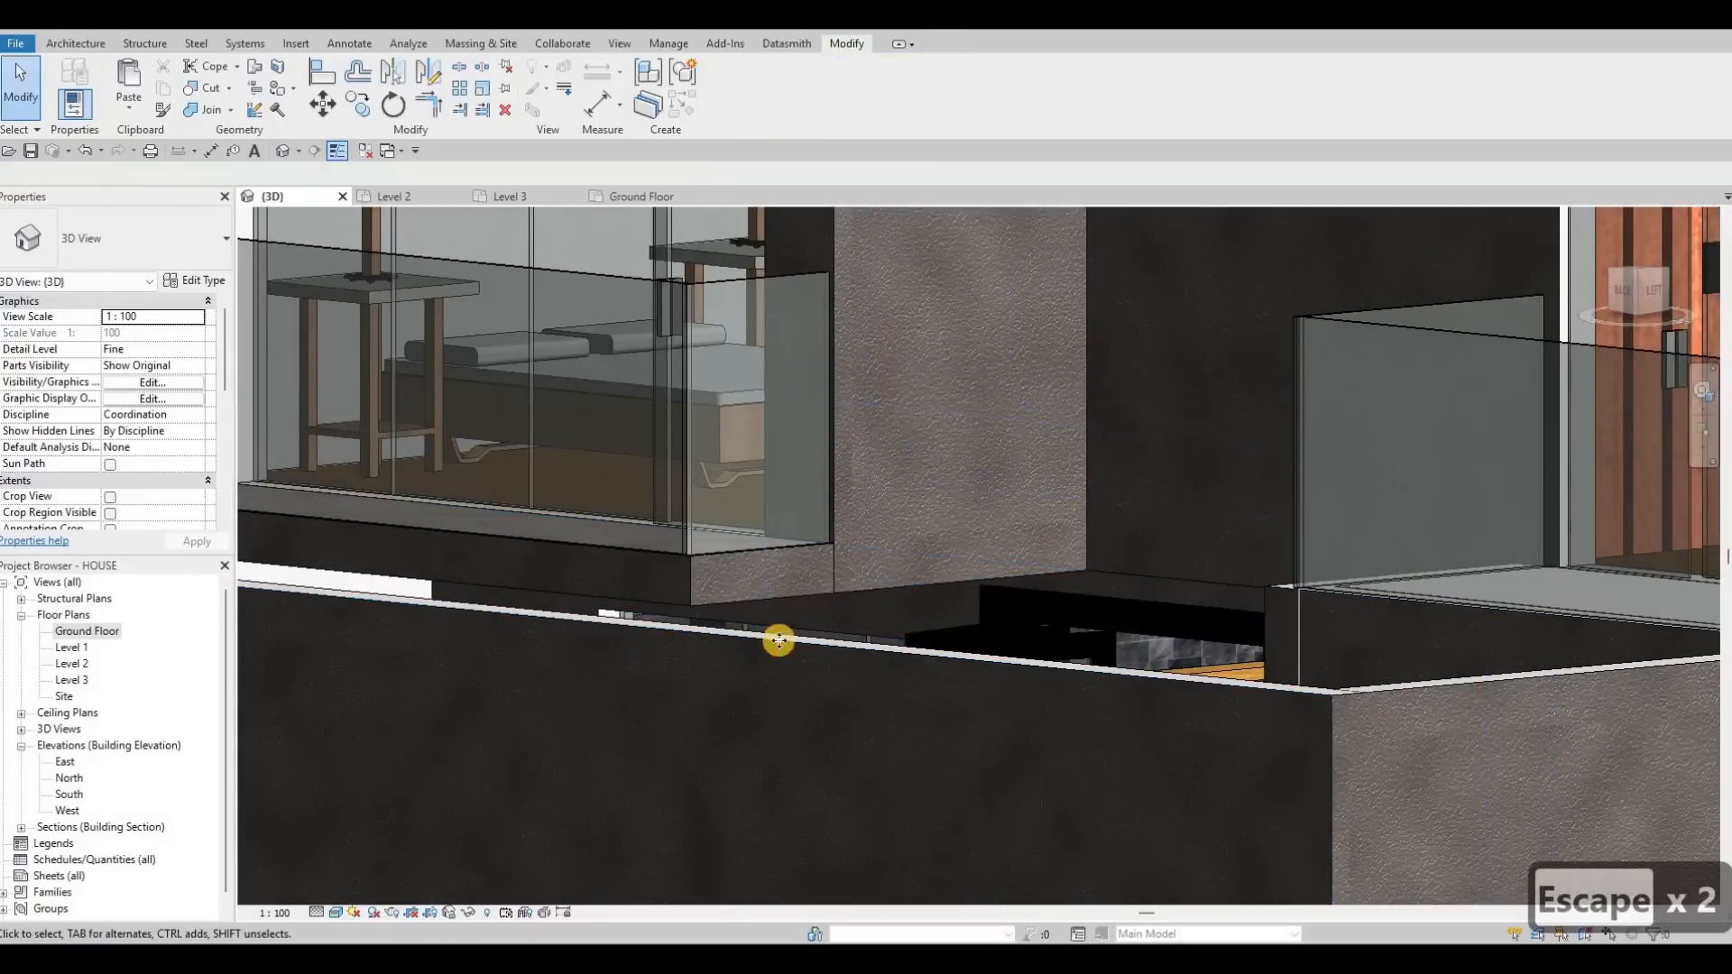
Hide the exterior wall that blocks the underside of the rear balcony in the 3D view.
{"action": "left_click", "coordinate": [492, 603]}
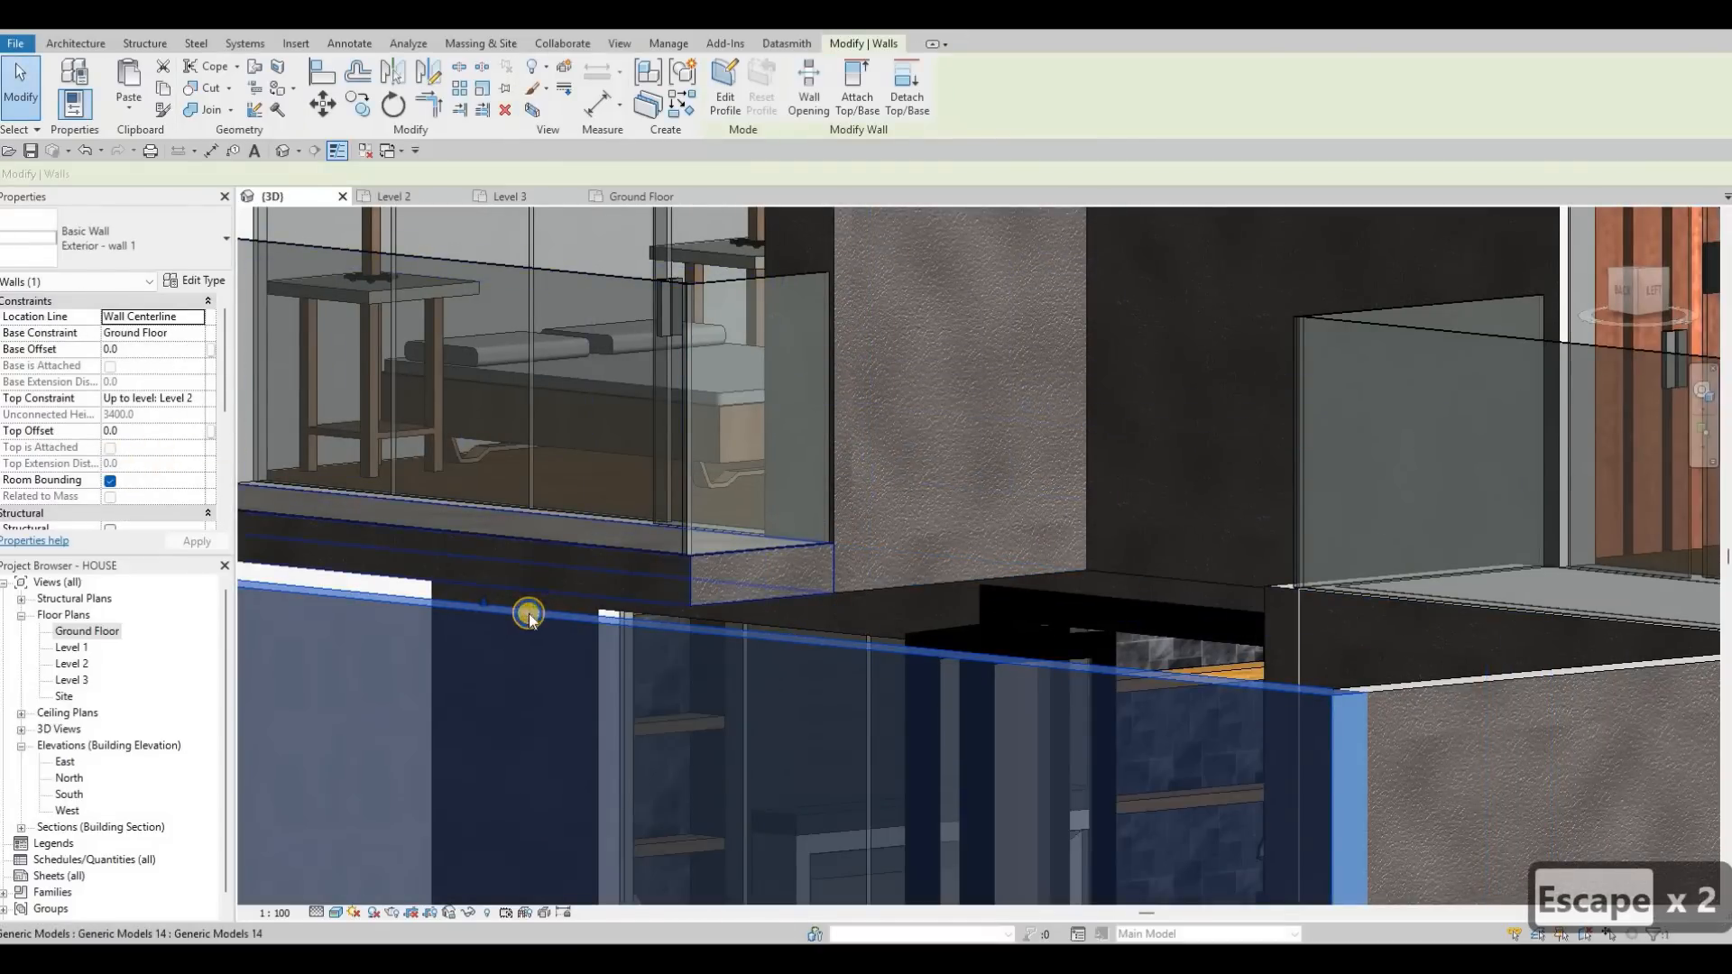
{"action": "right_click", "coordinate": [652, 245]}
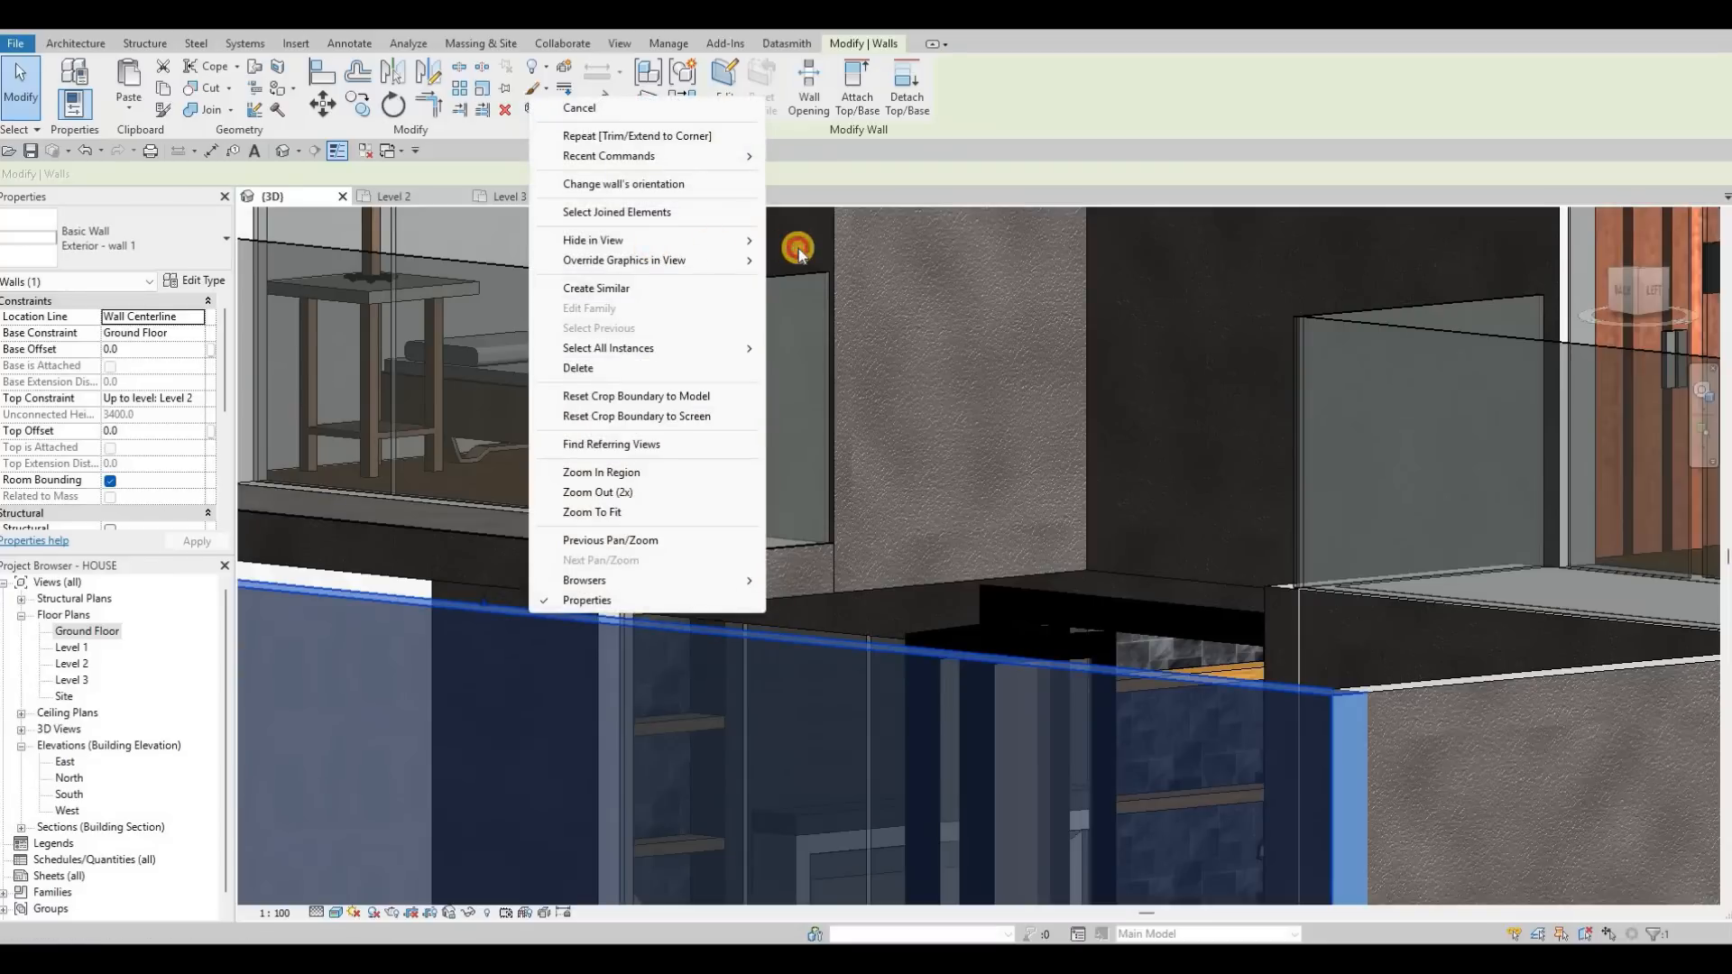
{"action": "left_click", "coordinate": [798, 248]}
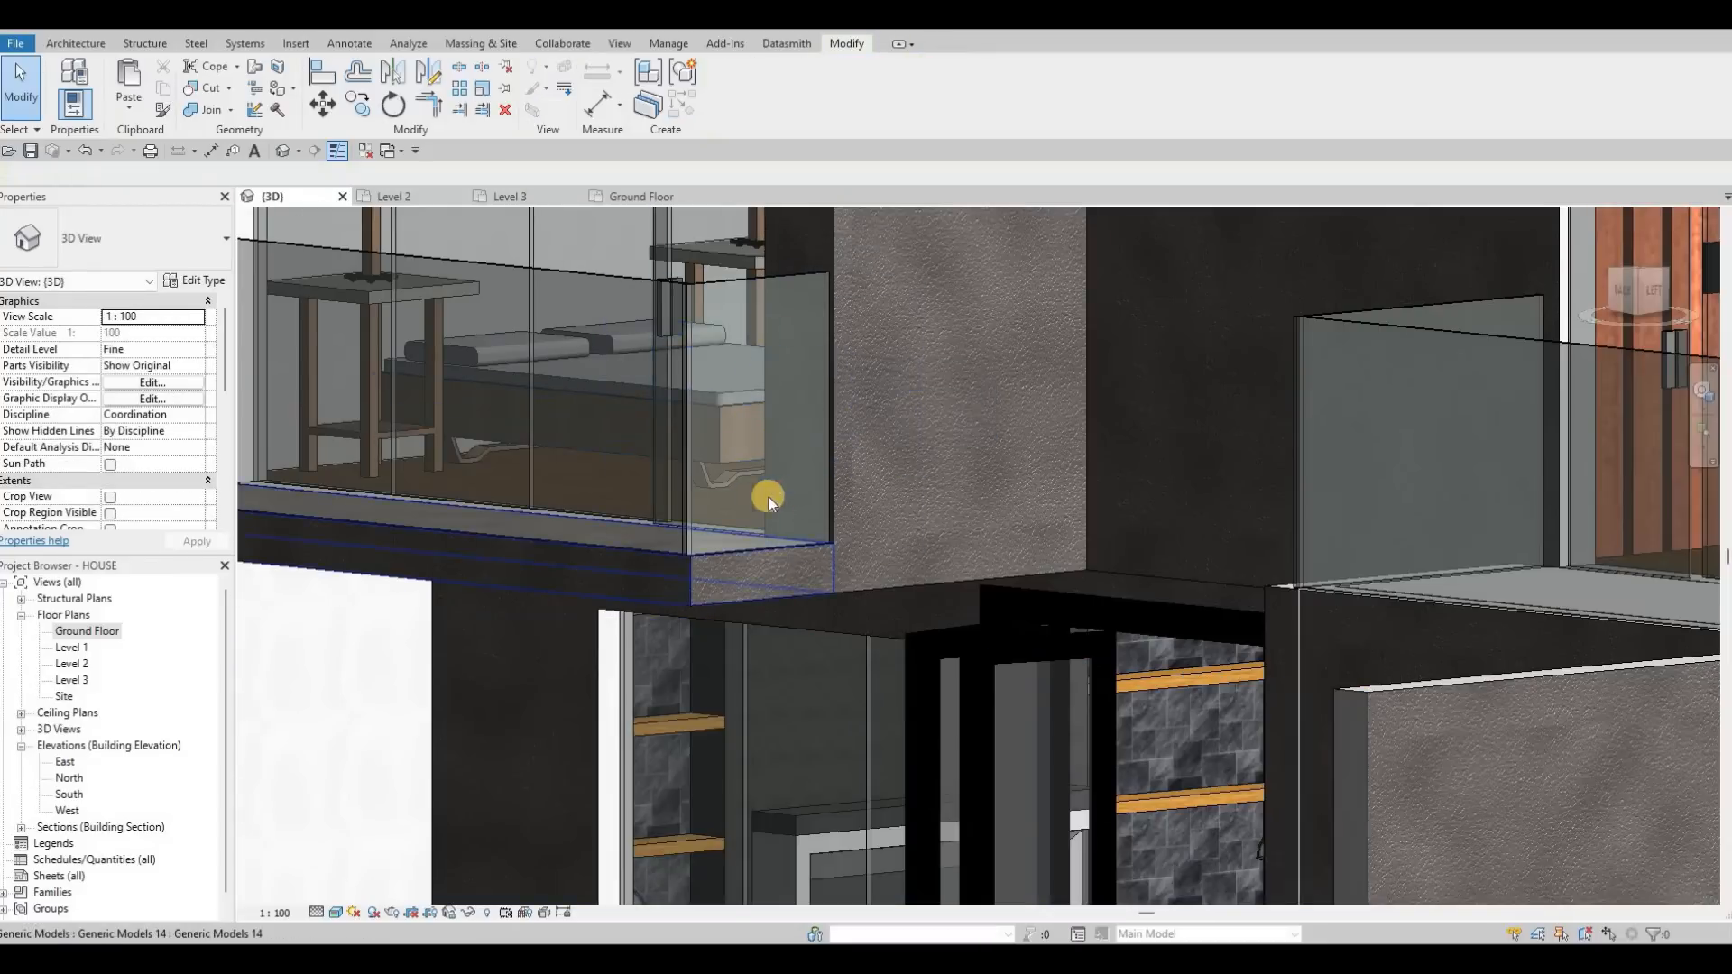
Place two circular pot lights on the underside of the rear balcony and the adjoining overhang, near the inner corner.
{"action": "middle_click_drag", "start_coordinate": [768, 496], "coordinate": [550, 572], "text": "shift"}
{"action": "scroll", "coordinate": [550, 572], "scroll_direction": "up", "scroll_amount": 2}
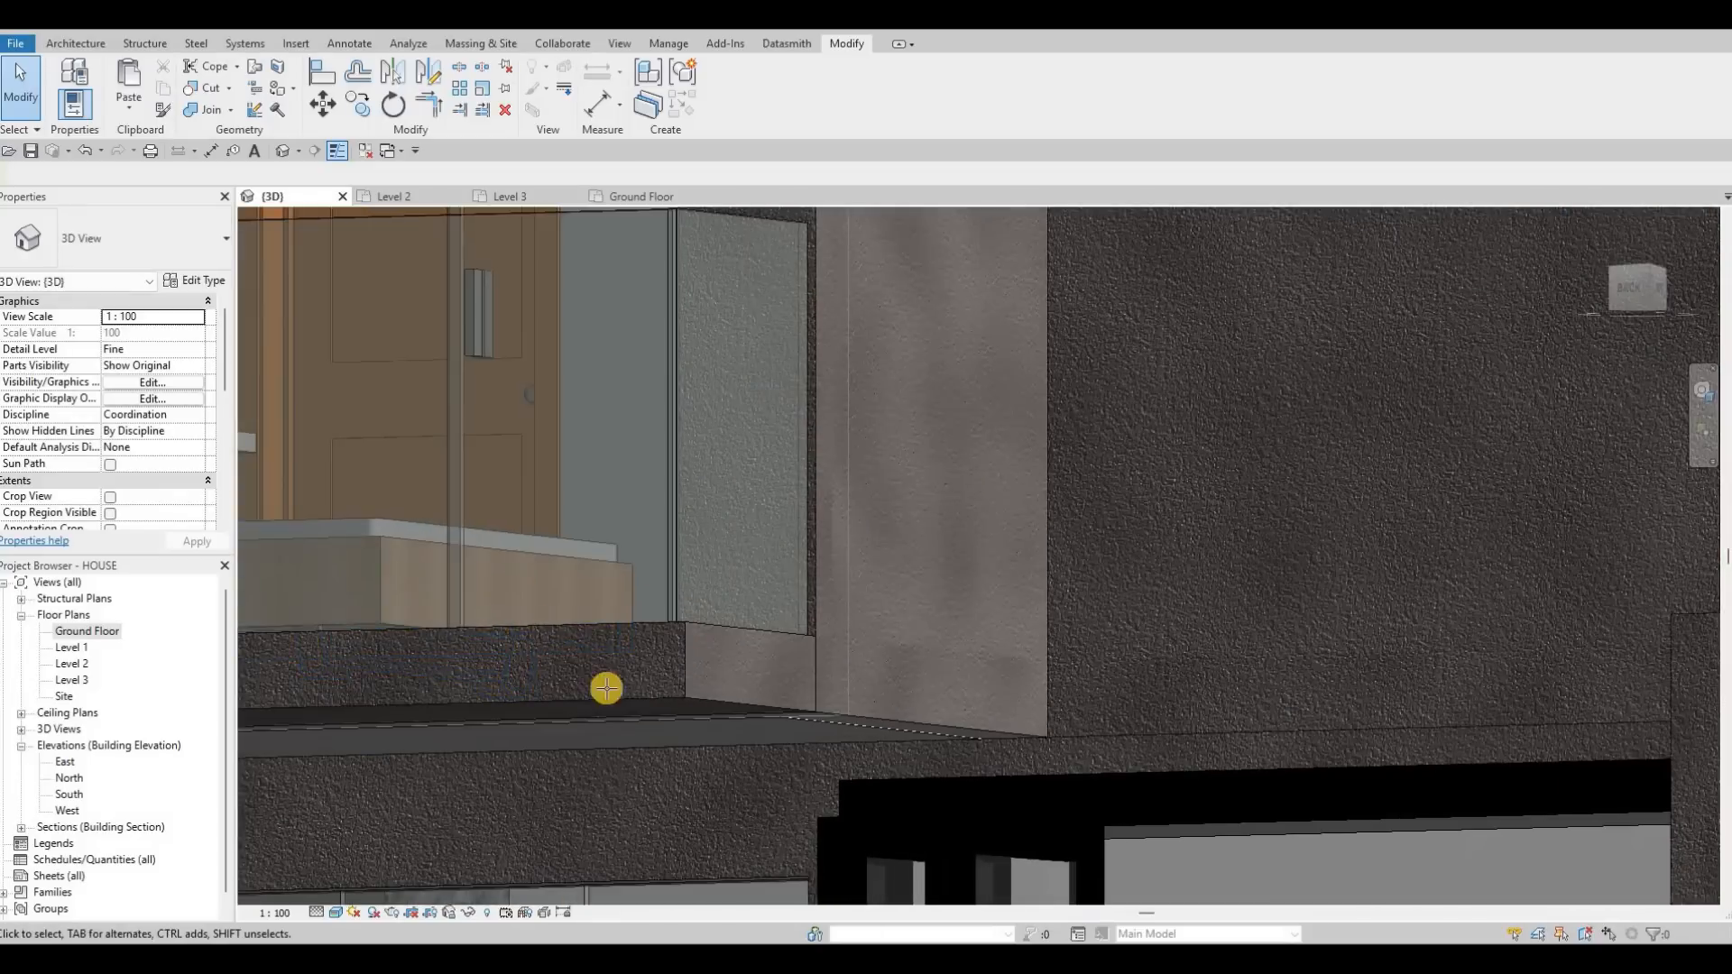
{"action": "key", "text": "c"}
{"action": "key", "text": "m"}
{"action": "scroll", "coordinate": [686, 712], "scroll_direction": "up", "scroll_amount": 2}
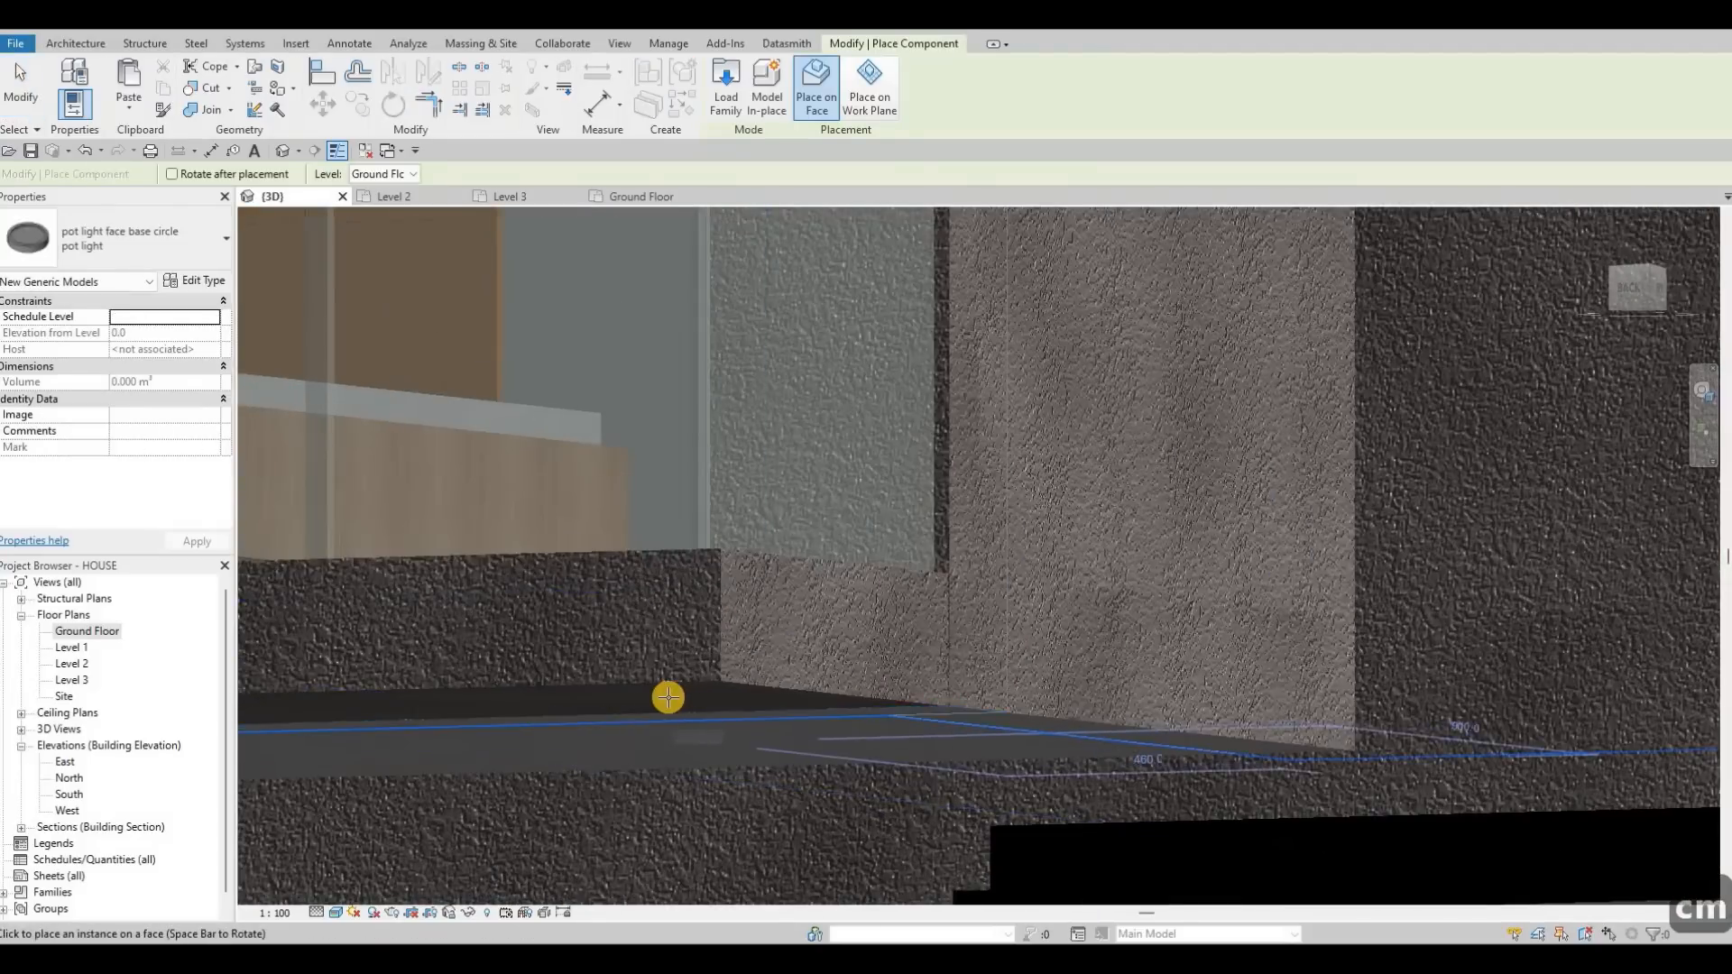
{"action": "left_click", "coordinate": [668, 671]}
{"action": "scroll", "coordinate": [989, 734], "scroll_direction": "down", "scroll_amount": 4}
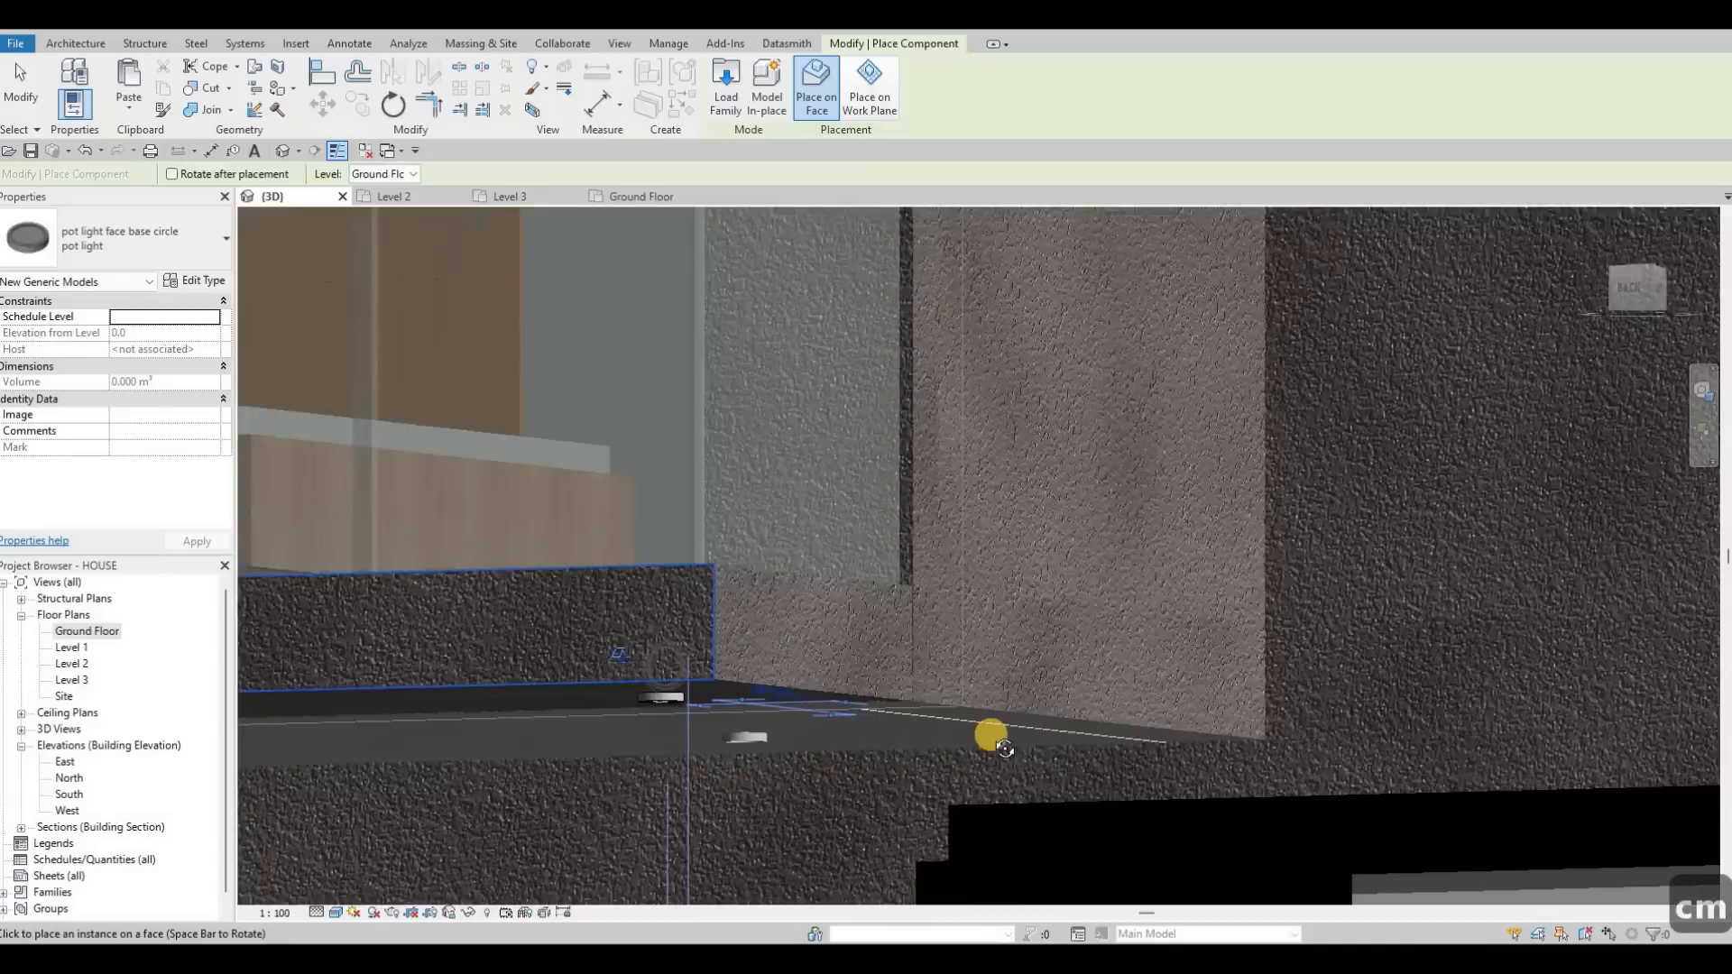
{"action": "middle_click_drag", "start_coordinate": [990, 735], "coordinate": [438, 902], "text": "shift"}
{"action": "key", "text": "Escape"}
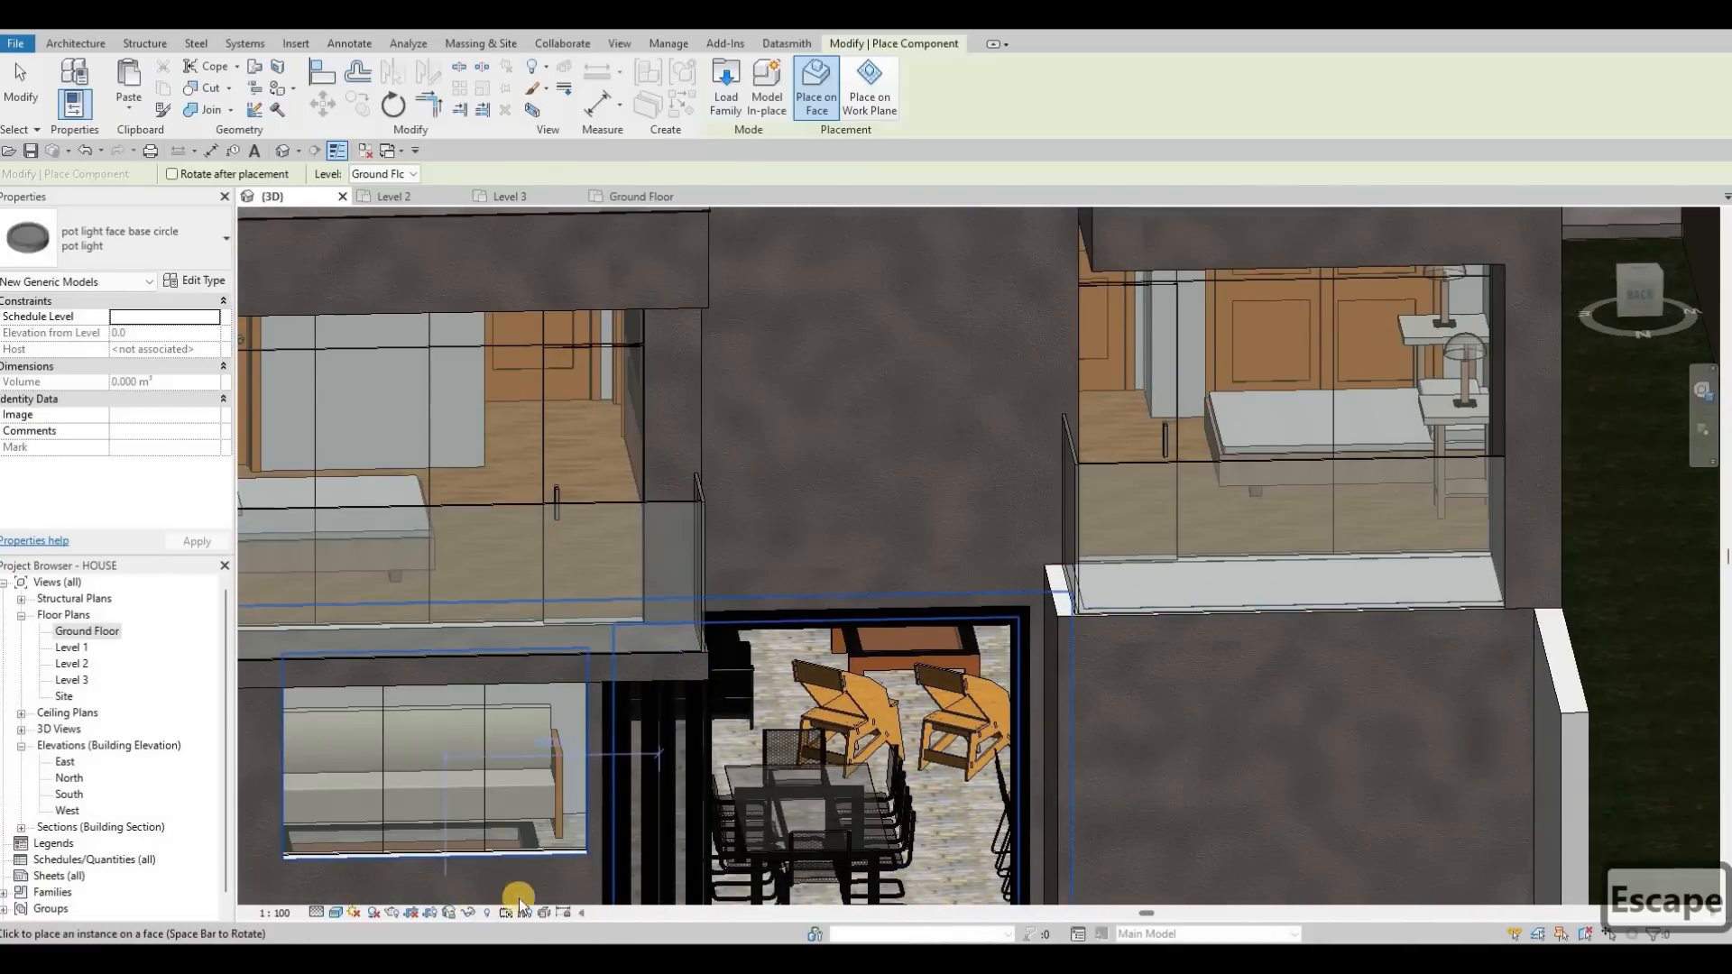
Reveal the hidden elements in the 3D view and unhide the exterior wall.
{"action": "key", "text": "r"}
{"action": "key", "text": "h"}
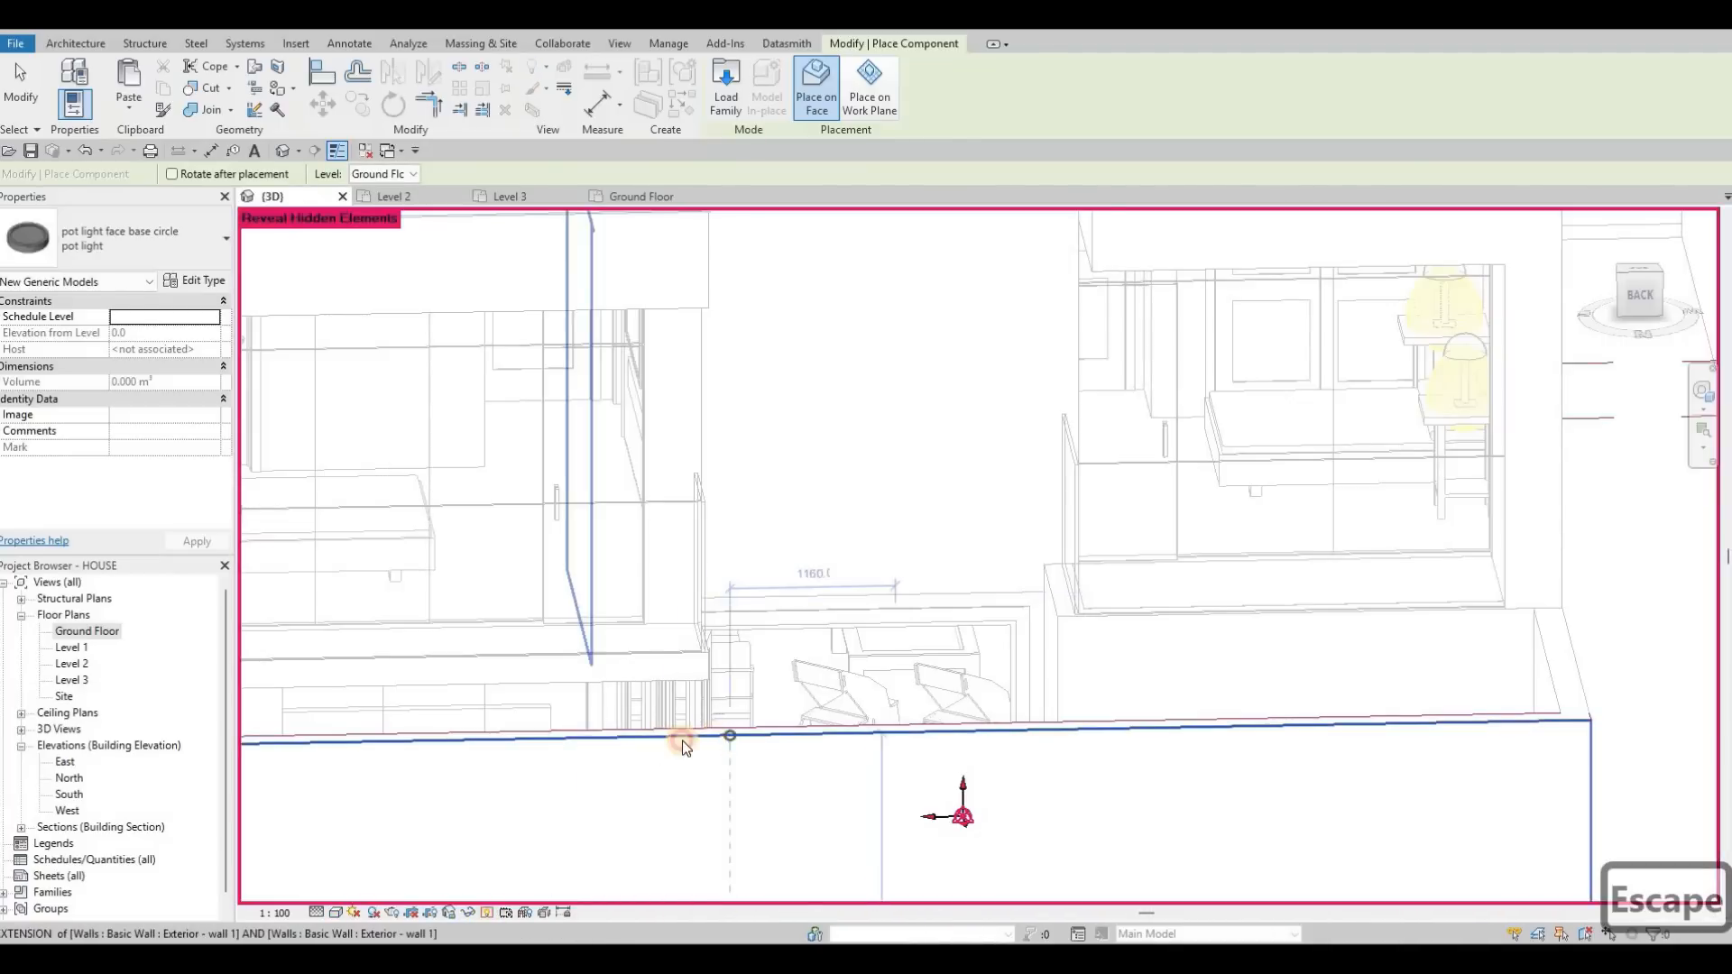
{"action": "key", "text": "Escape"}
{"action": "key", "text": "Escape"}
{"action": "left_click", "coordinate": [422, 893]}
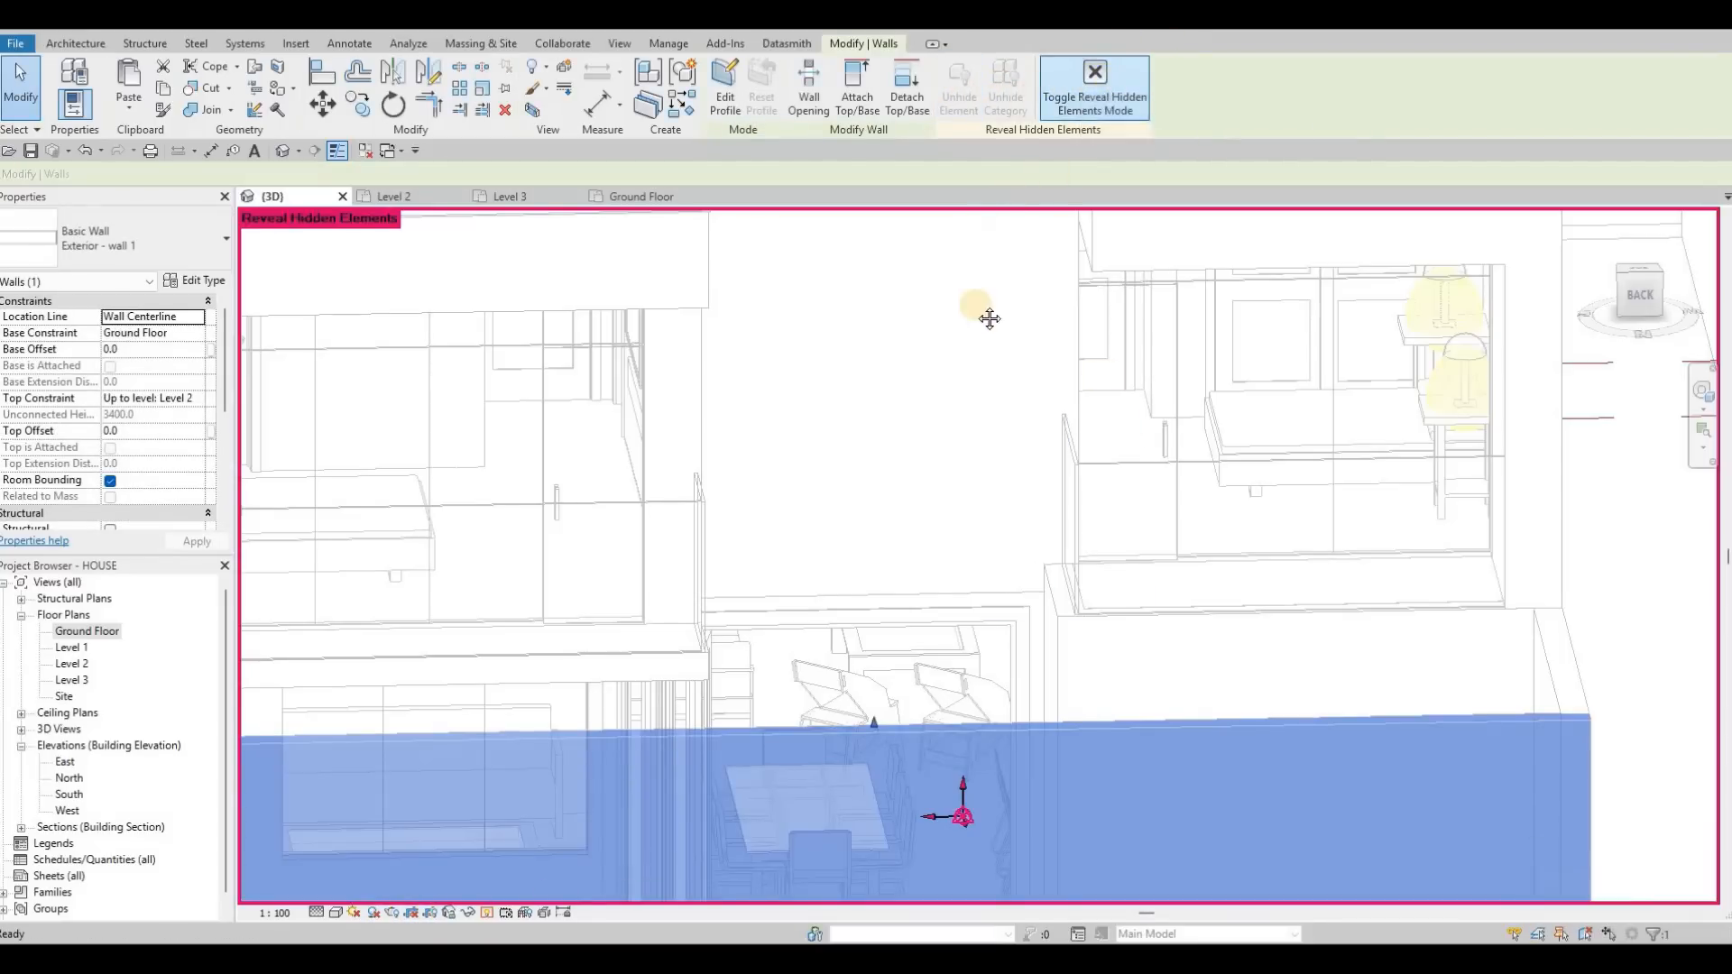
{"action": "scroll", "coordinate": [943, 255], "scroll_direction": "down", "scroll_amount": 3}
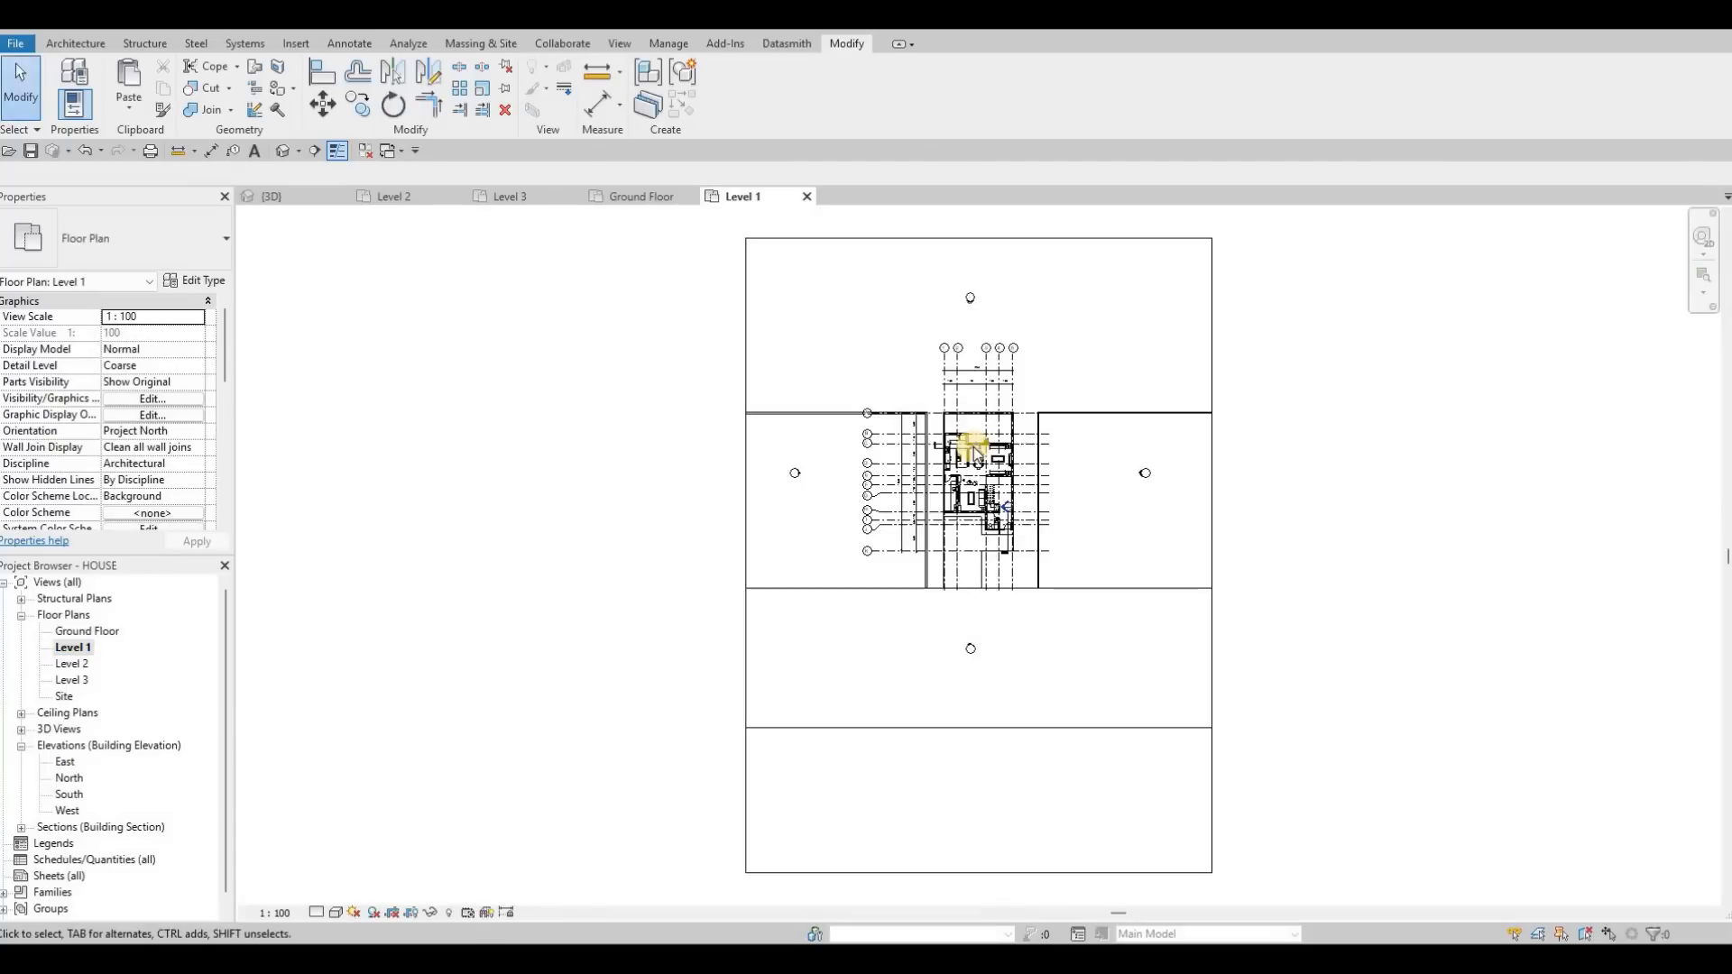
Open the Level 1 ceiling plan at the two pot lights of the front overhang.
{"action": "scroll", "coordinate": [969, 448], "scroll_direction": "up", "scroll_amount": 4}
{"action": "middle_click_drag", "start_coordinate": [970, 448], "coordinate": [918, 197]}
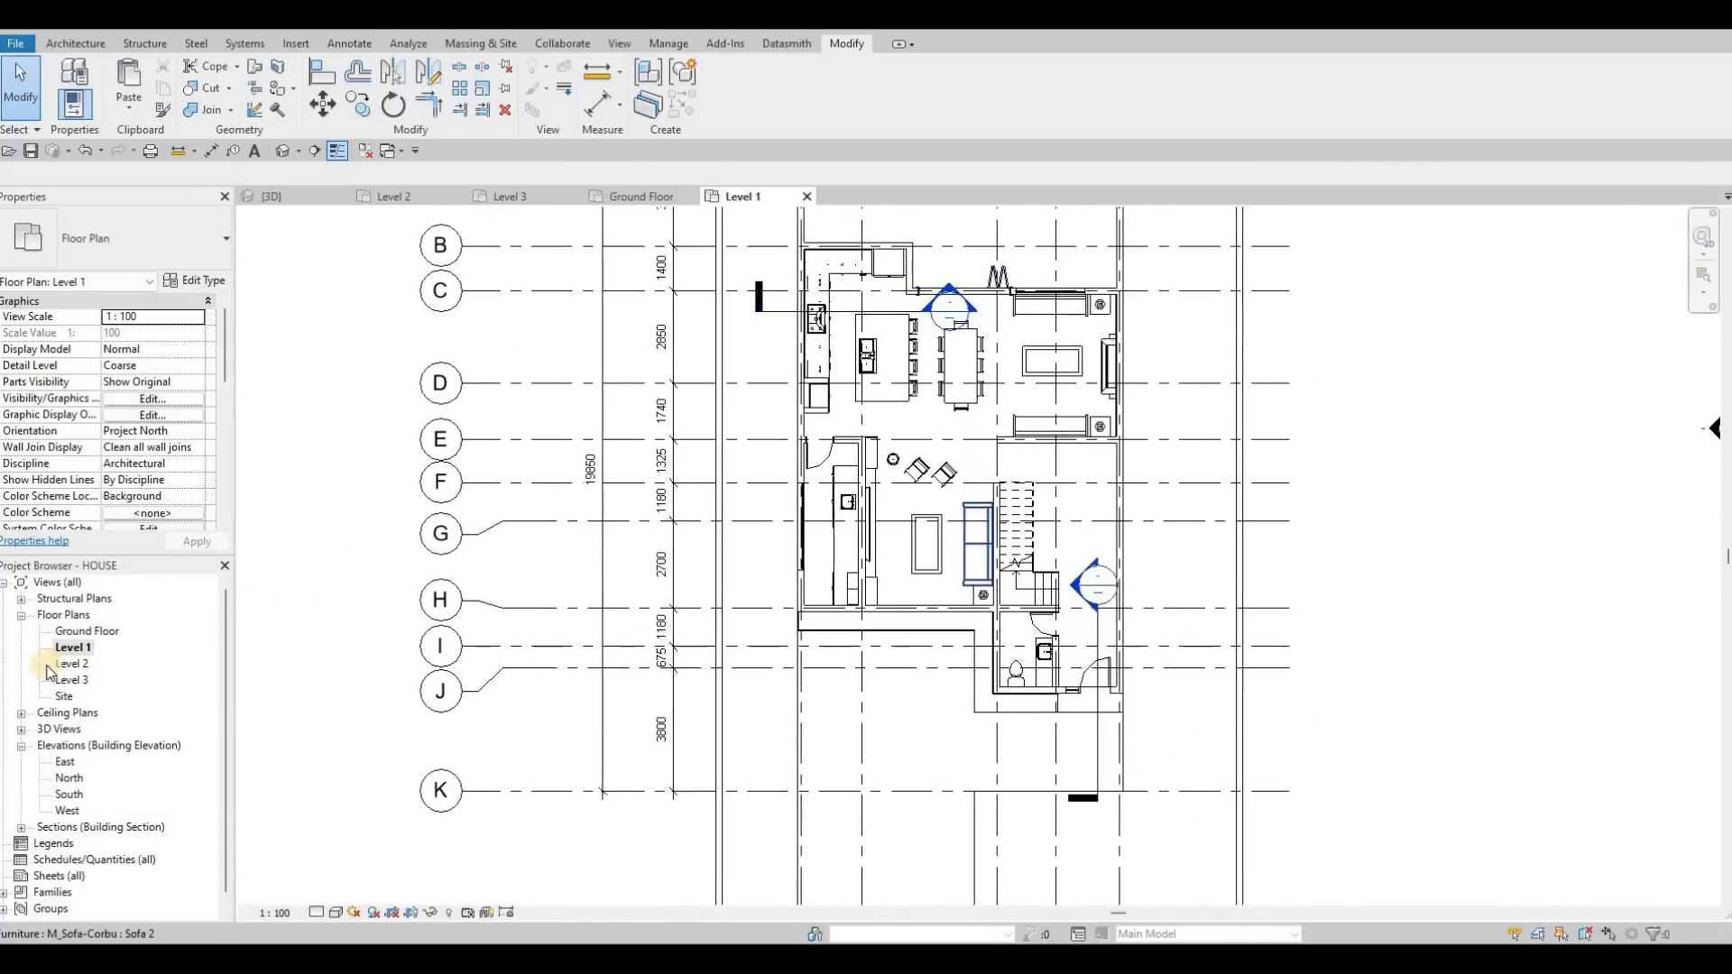
{"action": "left_click", "coordinate": [15, 718]}
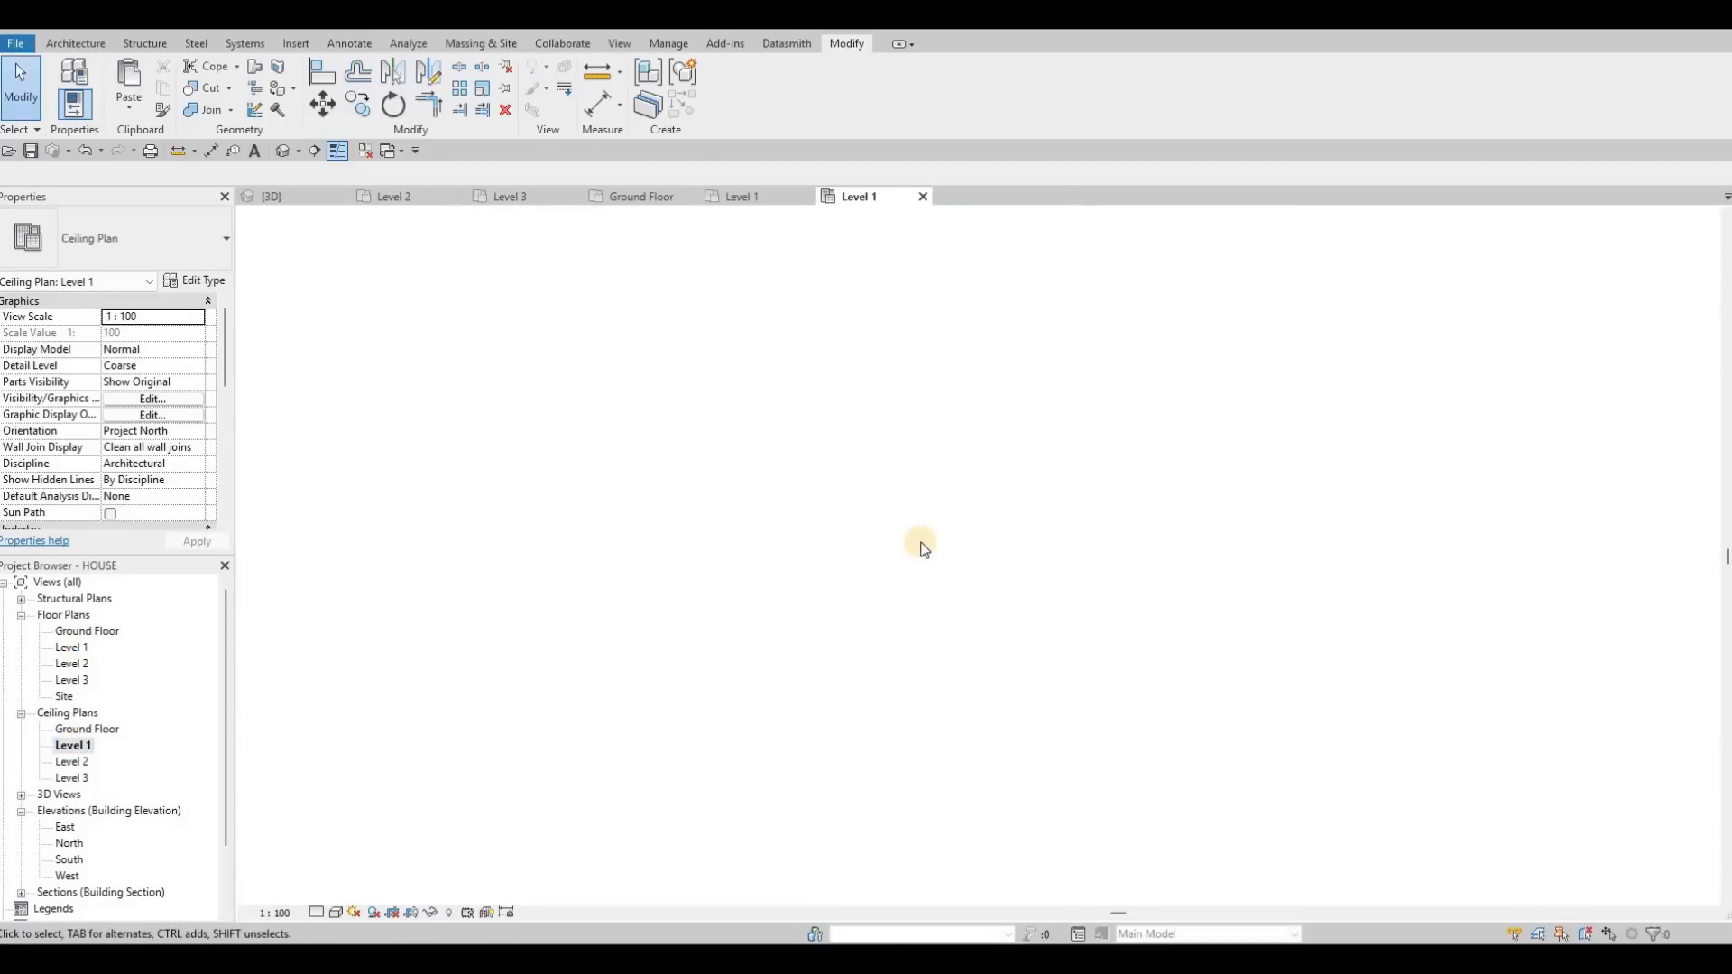
{"action": "scroll", "coordinate": [812, 558], "scroll_direction": "up", "scroll_amount": 3}
{"action": "scroll", "coordinate": [913, 484], "scroll_direction": "up", "scroll_amount": 4}
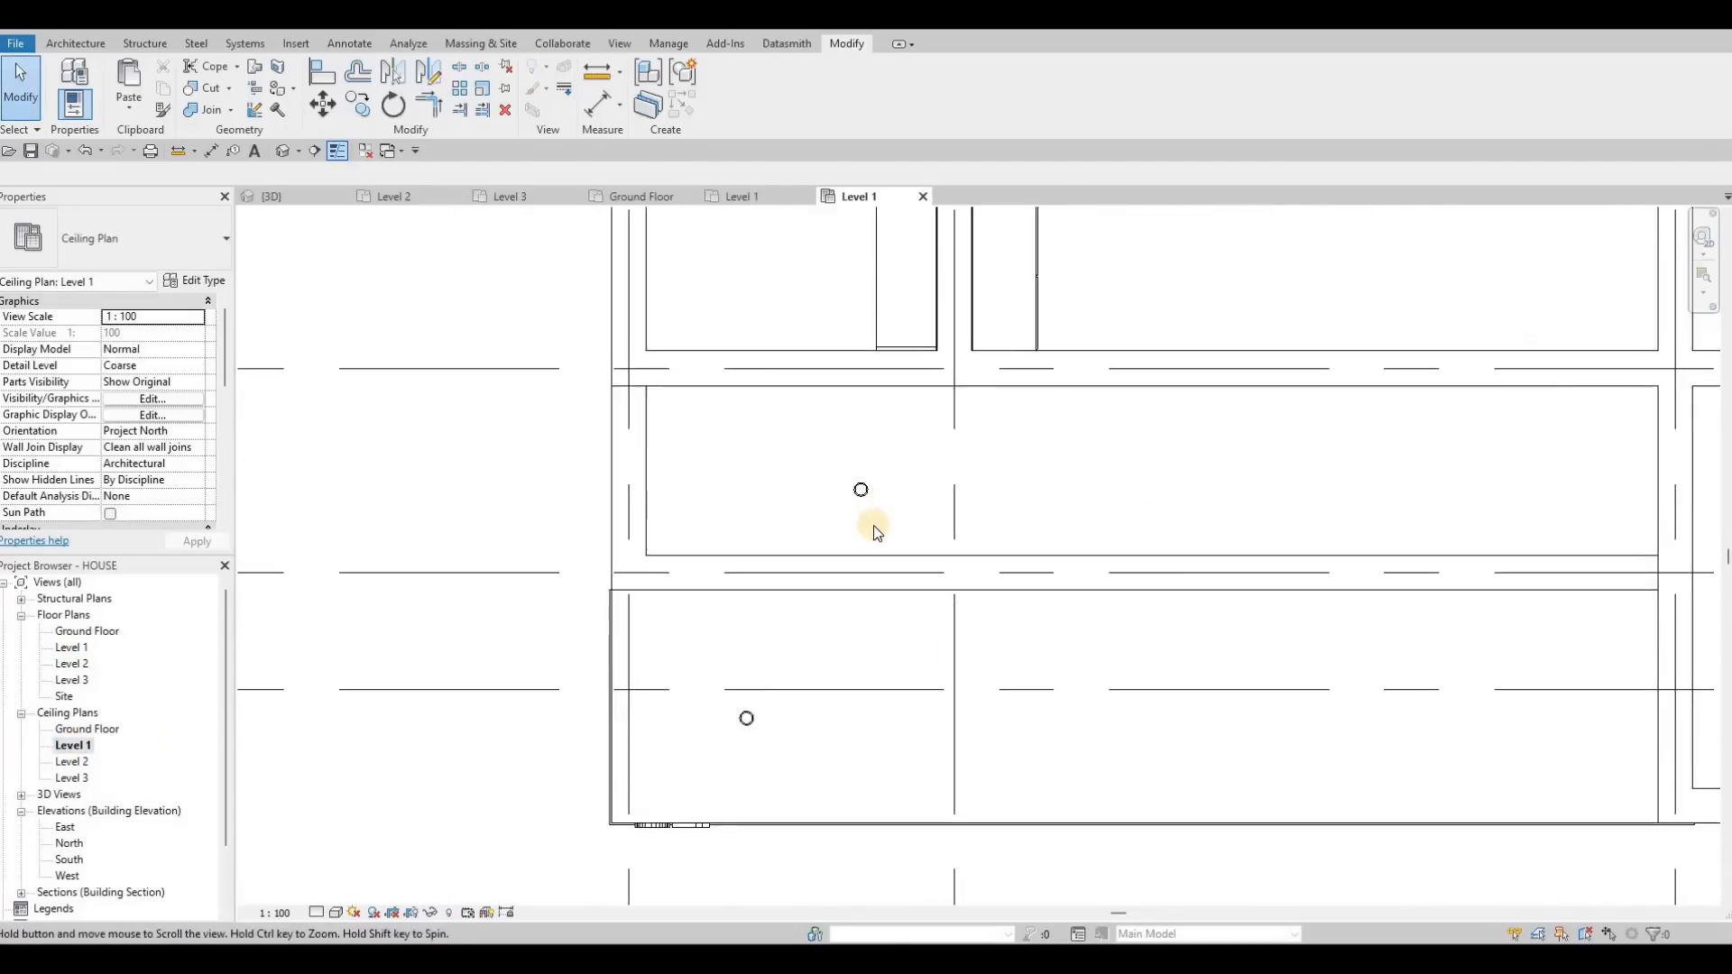
Align the upper front pot light vertically with the center of the lower one.
{"action": "key", "text": "Escape"}
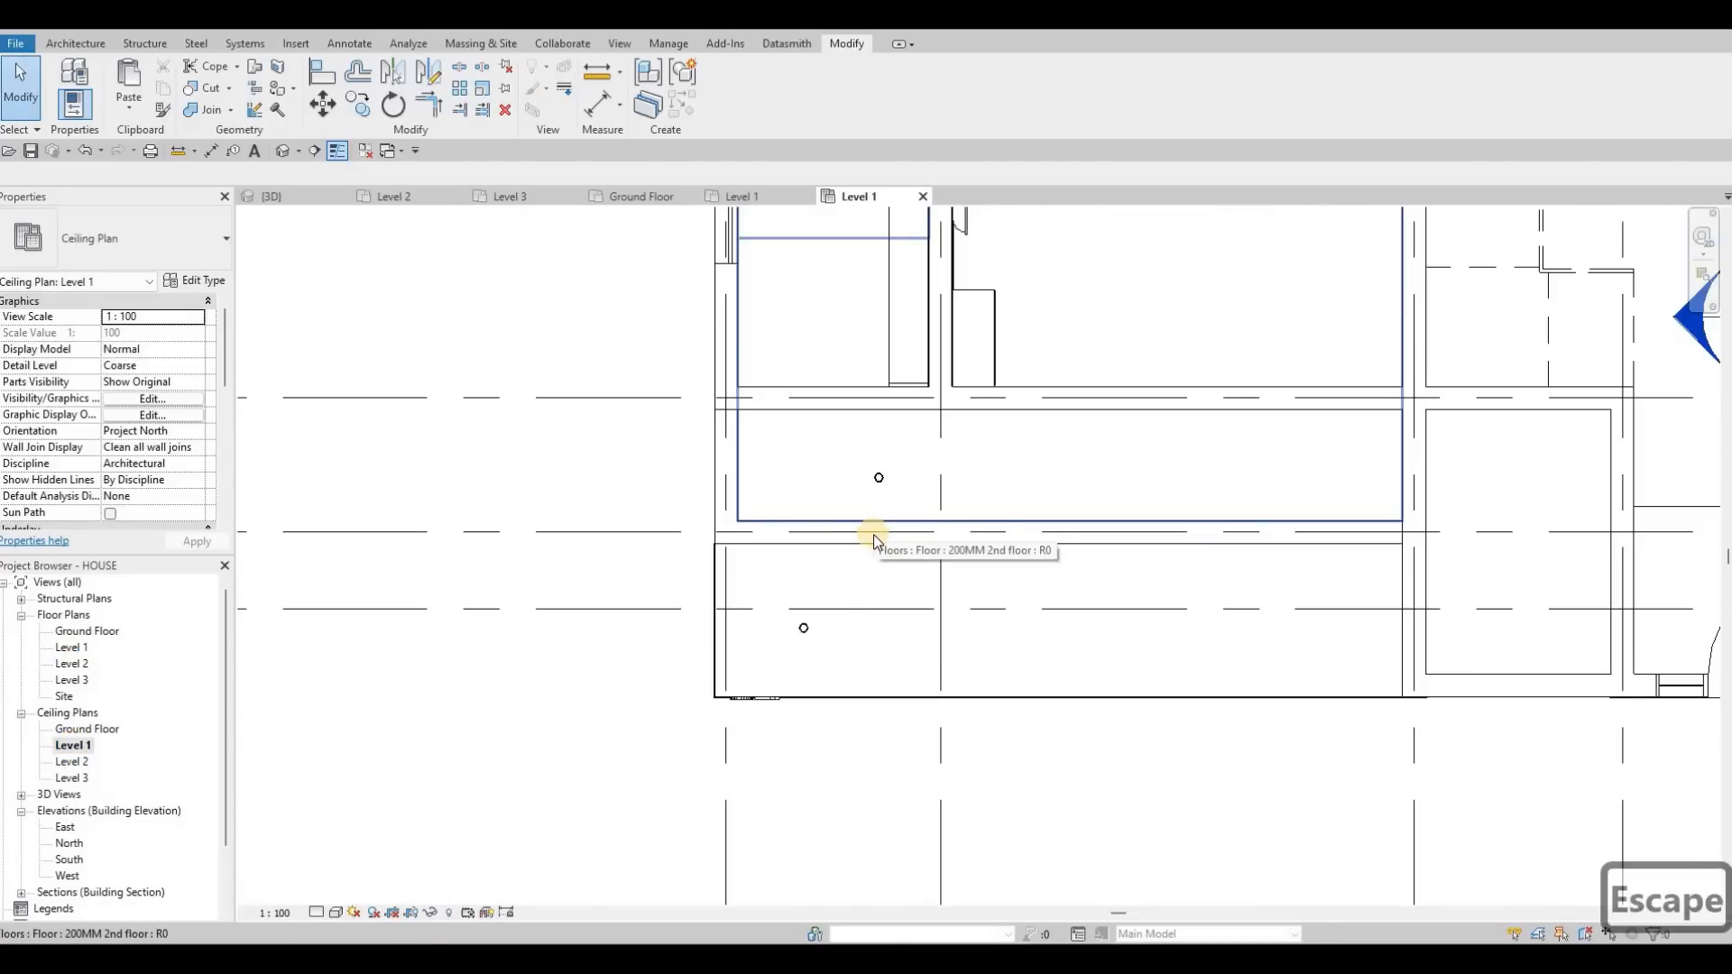
{"action": "key", "text": "a"}
{"action": "key", "text": "l"}
{"action": "scroll", "coordinate": [815, 646], "scroll_direction": "up", "scroll_amount": 2}
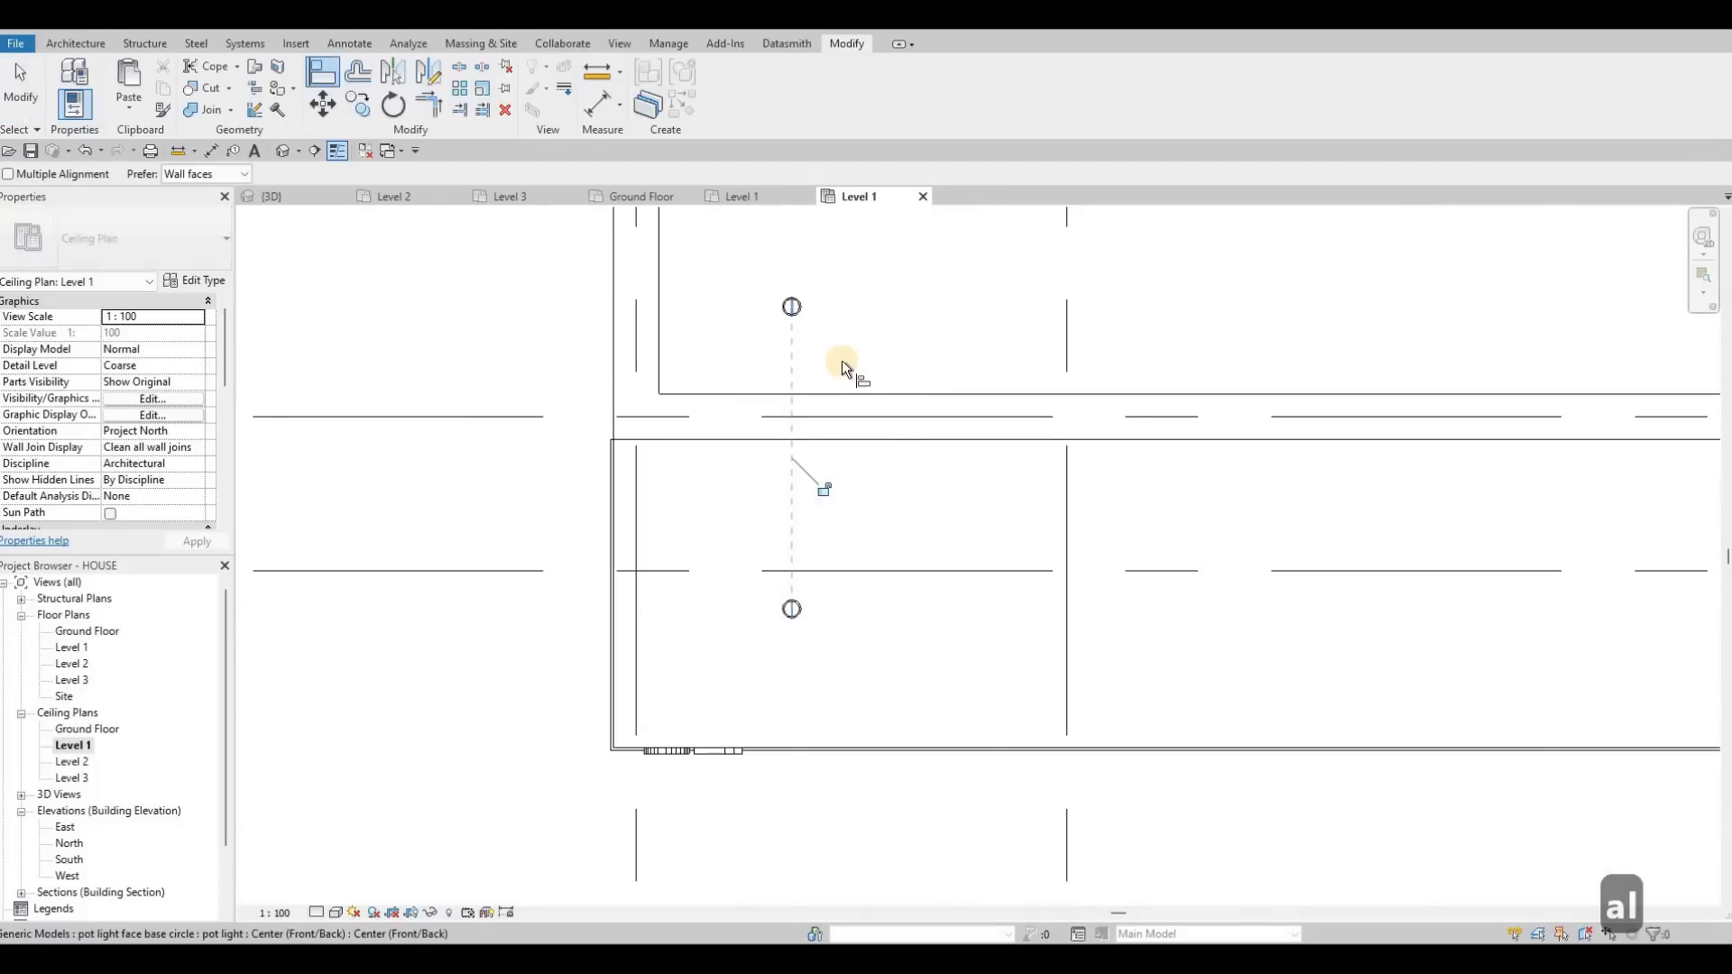
{"action": "scroll", "coordinate": [842, 360], "scroll_direction": "down", "scroll_amount": 2}
{"action": "key", "text": "Escape"}
{"action": "key", "text": "Escape"}
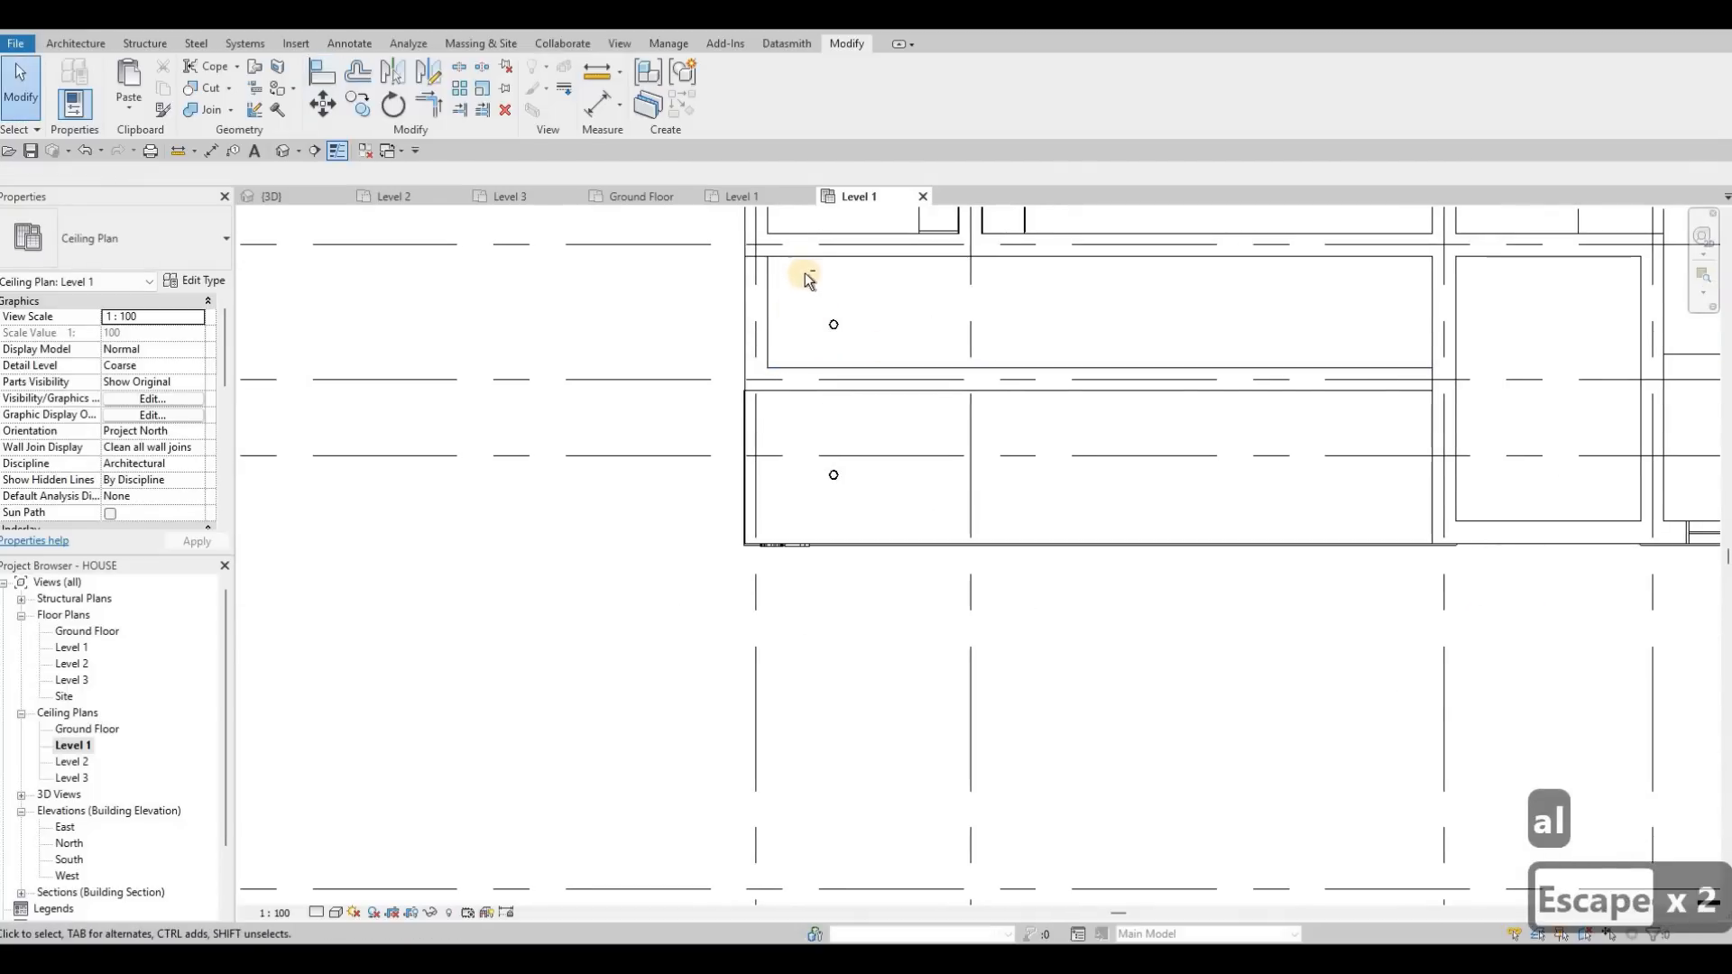
Nudge the upper pot light upward to the middle of its soffit strip.
{"action": "scroll", "coordinate": [799, 315], "scroll_direction": "up", "scroll_amount": 2}
{"action": "left_click", "coordinate": [925, 395]}
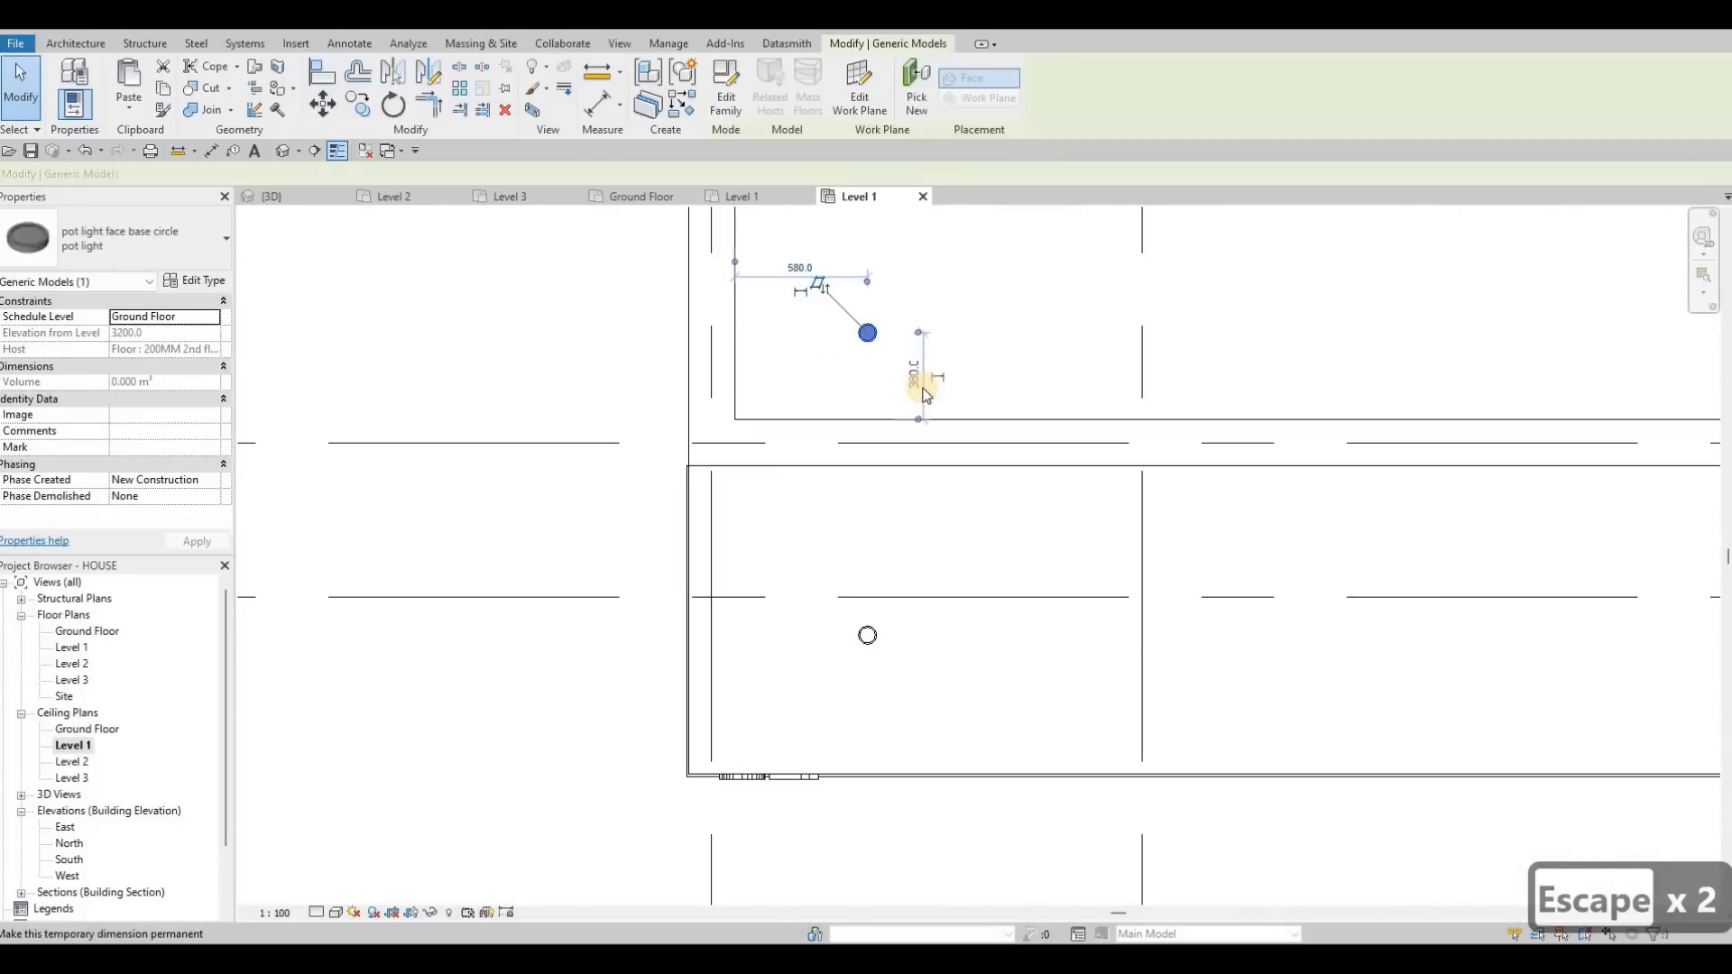
{"action": "key", "text": "Up"}
{"action": "key", "text": "Up"}
{"action": "key", "text": "Up"}
{"action": "key", "text": "Up"}
{"action": "key", "text": "Up"}
{"action": "key", "text": "Up"}
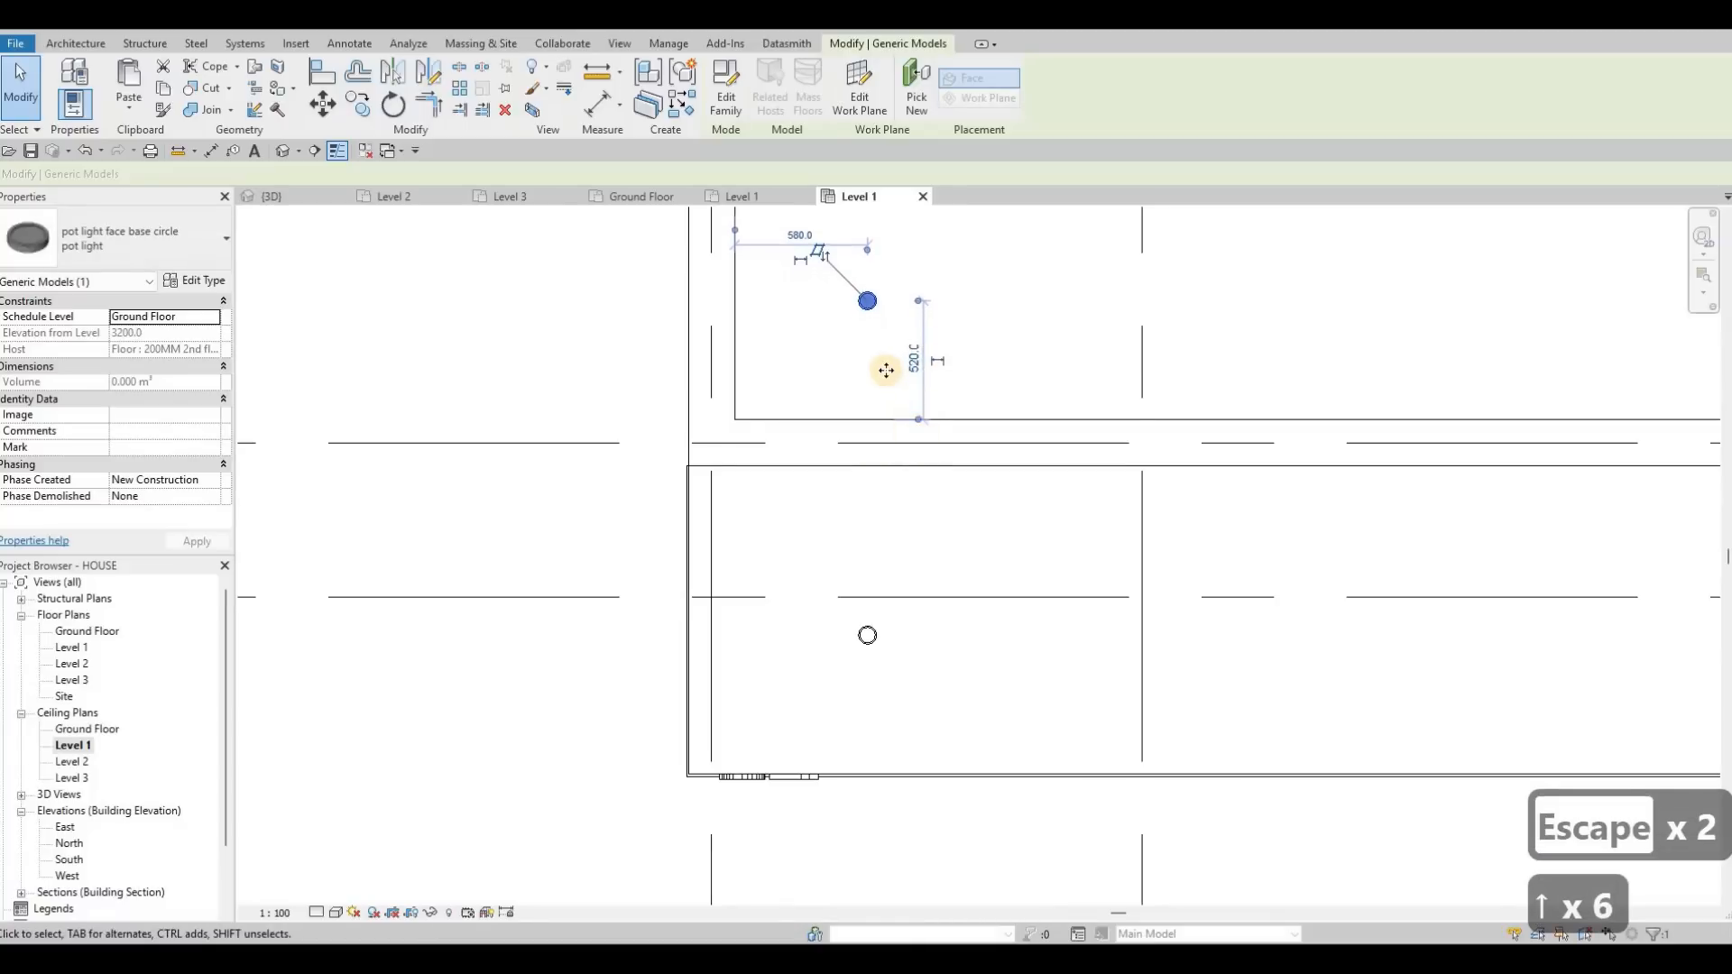
{"action": "scroll", "coordinate": [902, 343], "scroll_direction": "down", "scroll_amount": 1}
{"action": "scroll", "coordinate": [902, 311], "scroll_direction": "up", "scroll_amount": 1}
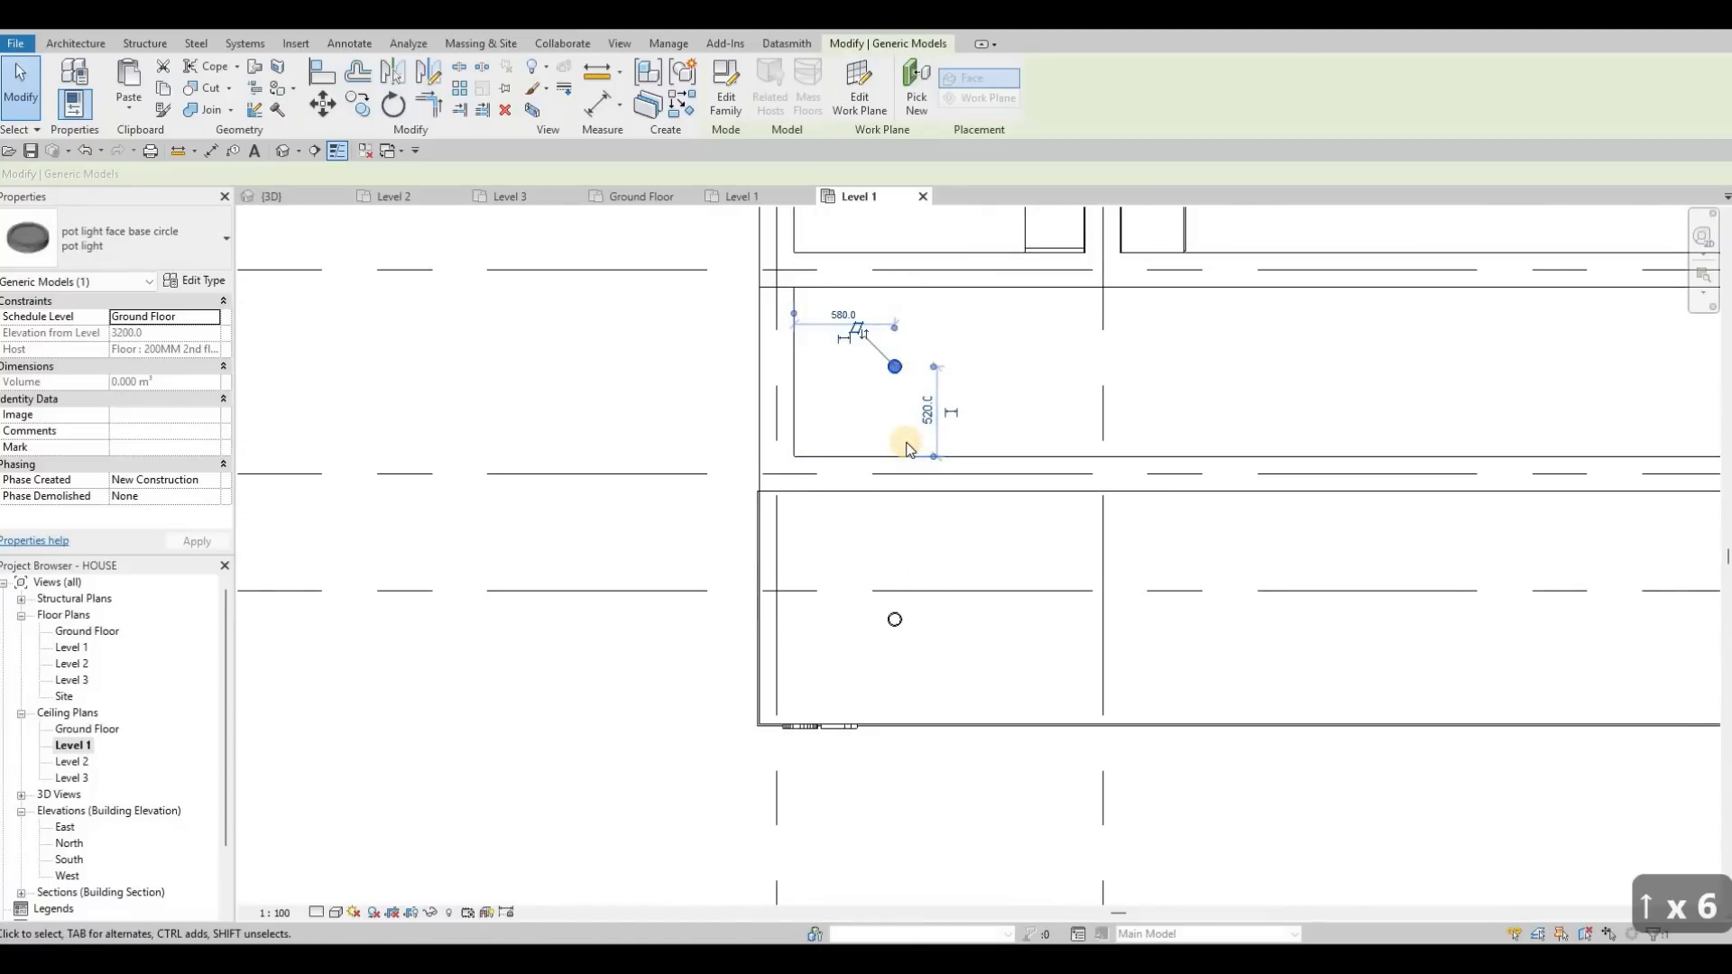
{"action": "key", "text": "Up"}
{"action": "key", "text": "Down"}
{"action": "key", "text": "Escape"}
{"action": "key", "text": "Escape"}
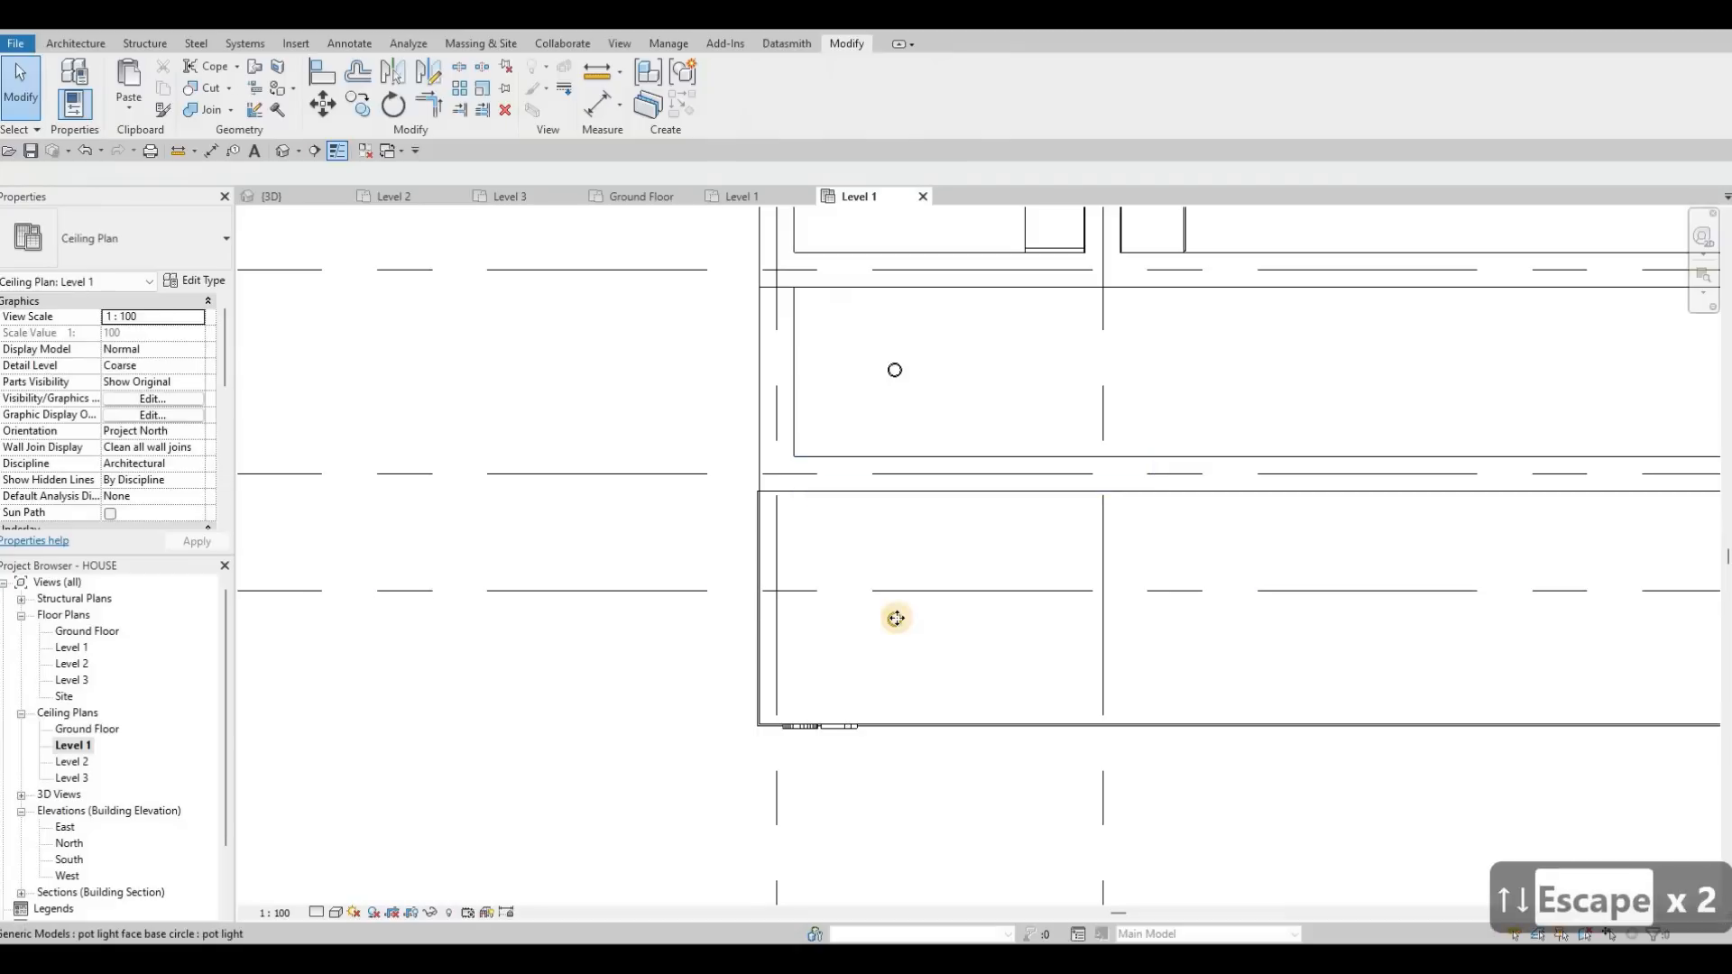
Nudge the lower pot light upward to the middle of the lower overhang strip.
{"action": "left_click", "coordinate": [896, 618]}
{"action": "key", "text": "Up"}
{"action": "key", "text": "Up"}
{"action": "key", "text": "Up"}
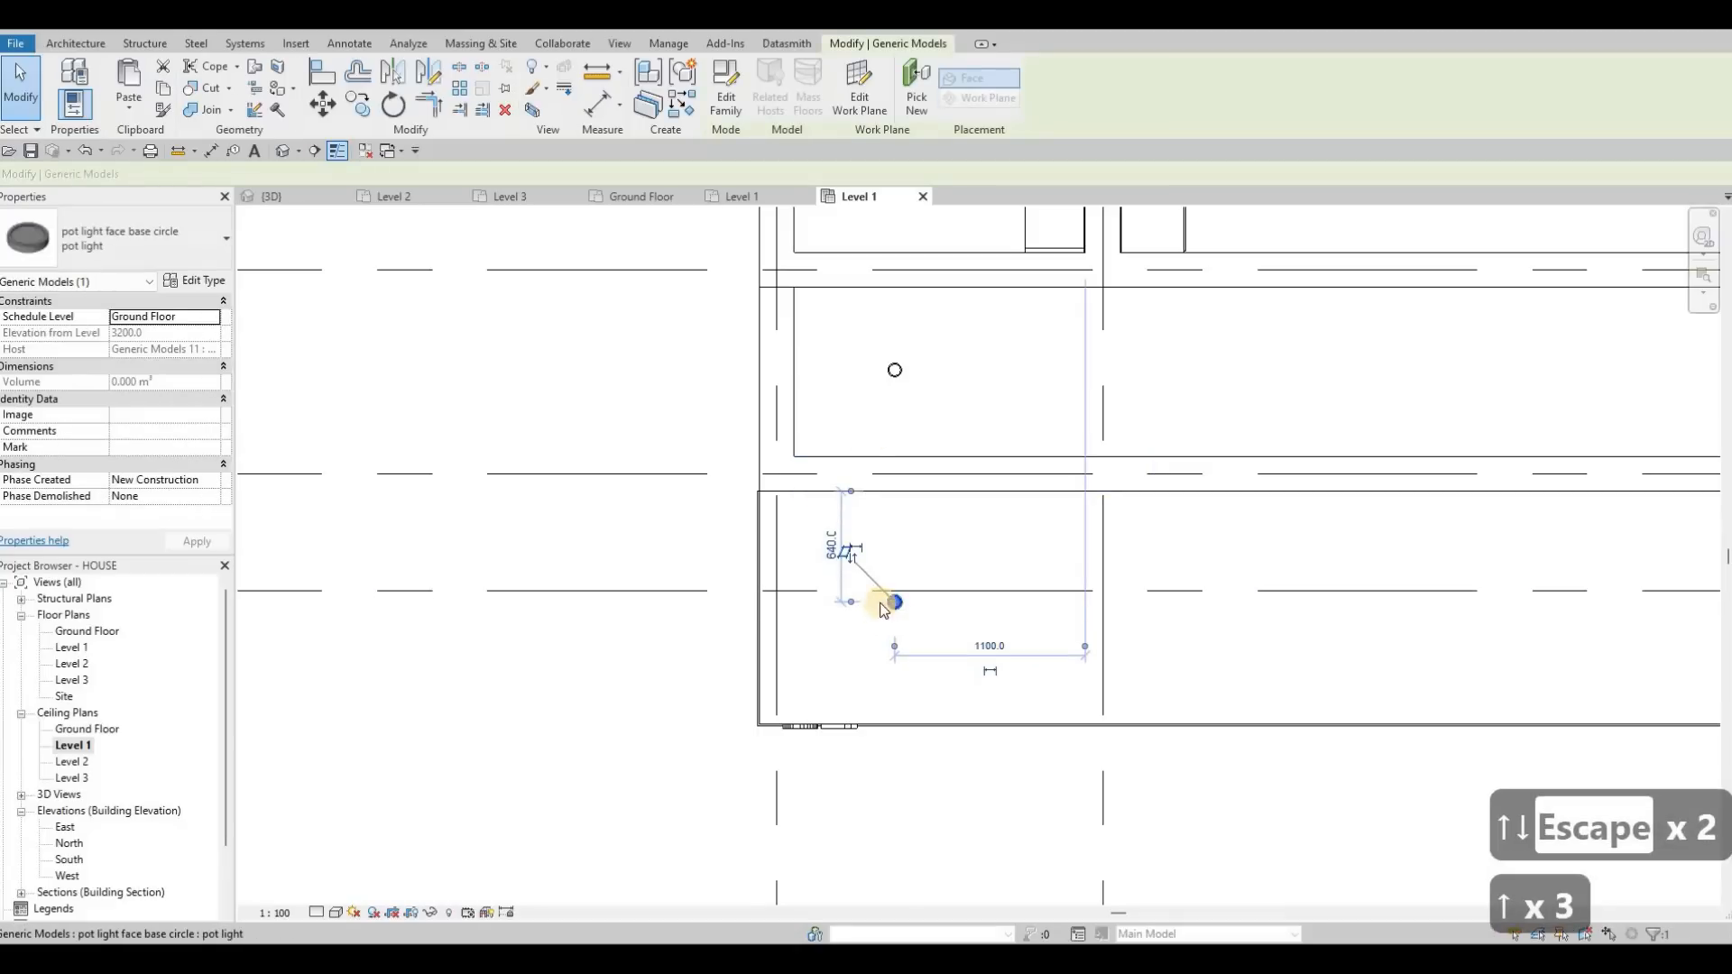
{"action": "key", "text": "Up"}
{"action": "key", "text": "Up"}
{"action": "key", "text": "Escape"}
Copy both aligned pot lights 1000 mm horizontally along the front overhang.
{"action": "left_click_drag", "start_coordinate": [848, 330], "coordinate": [965, 603]}
{"action": "key", "text": "c"}
{"action": "key", "text": "o"}
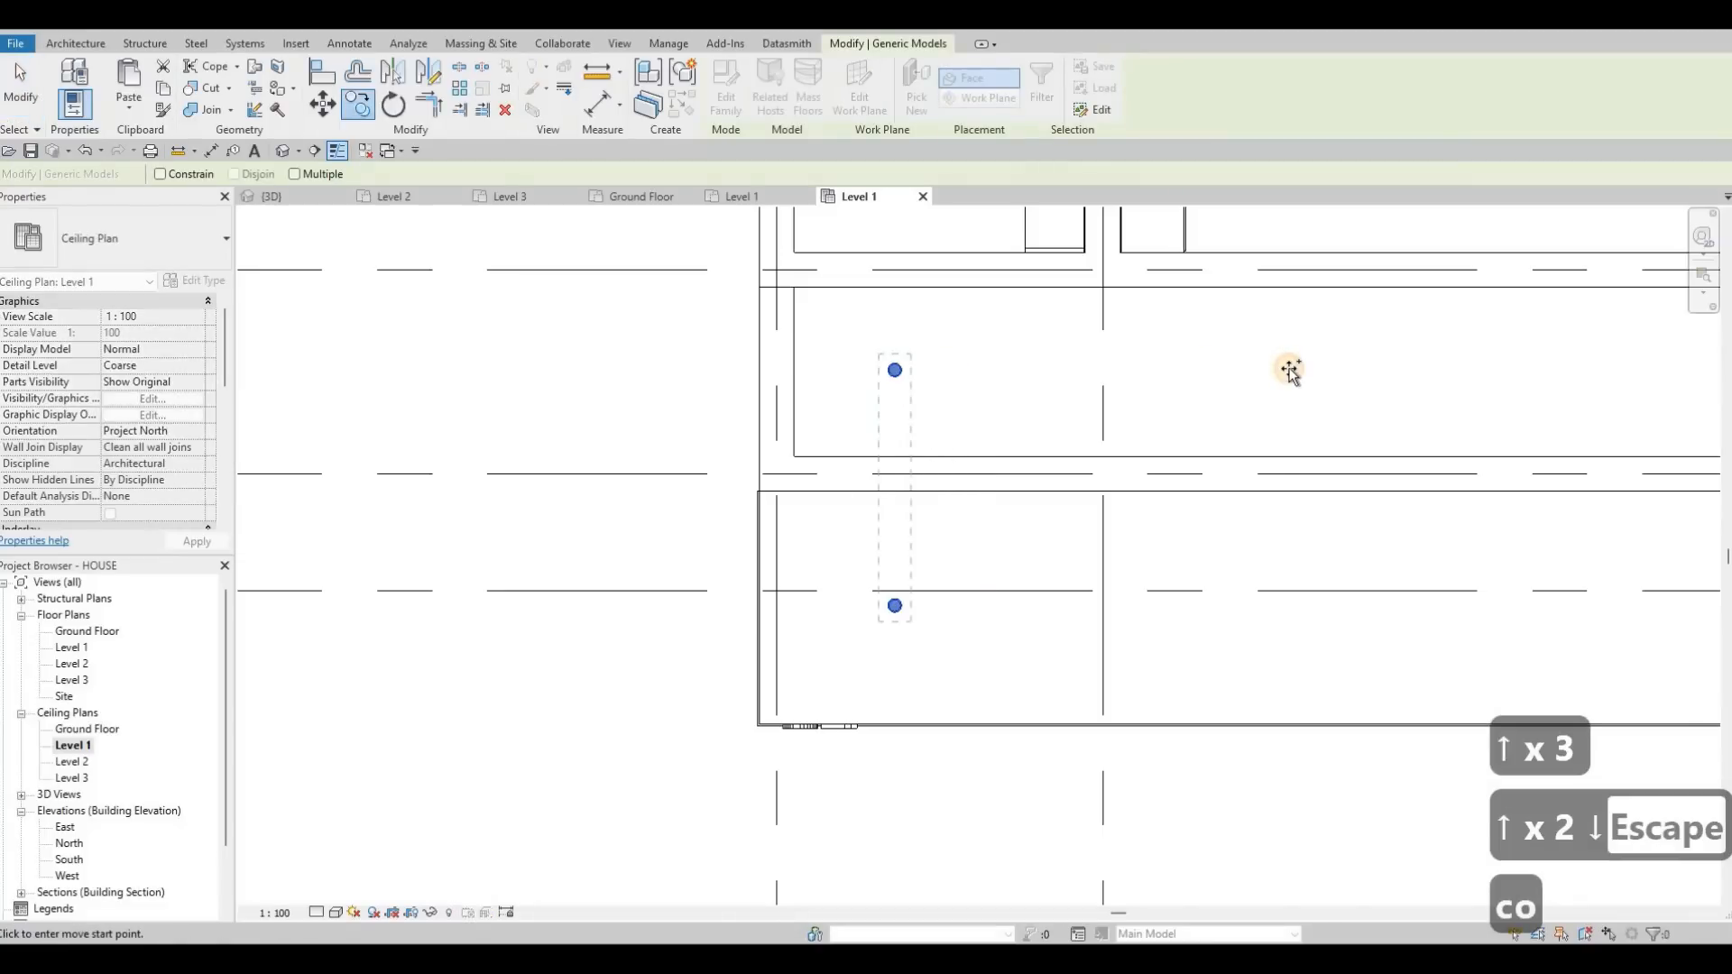
{"action": "left_click", "coordinate": [895, 364]}
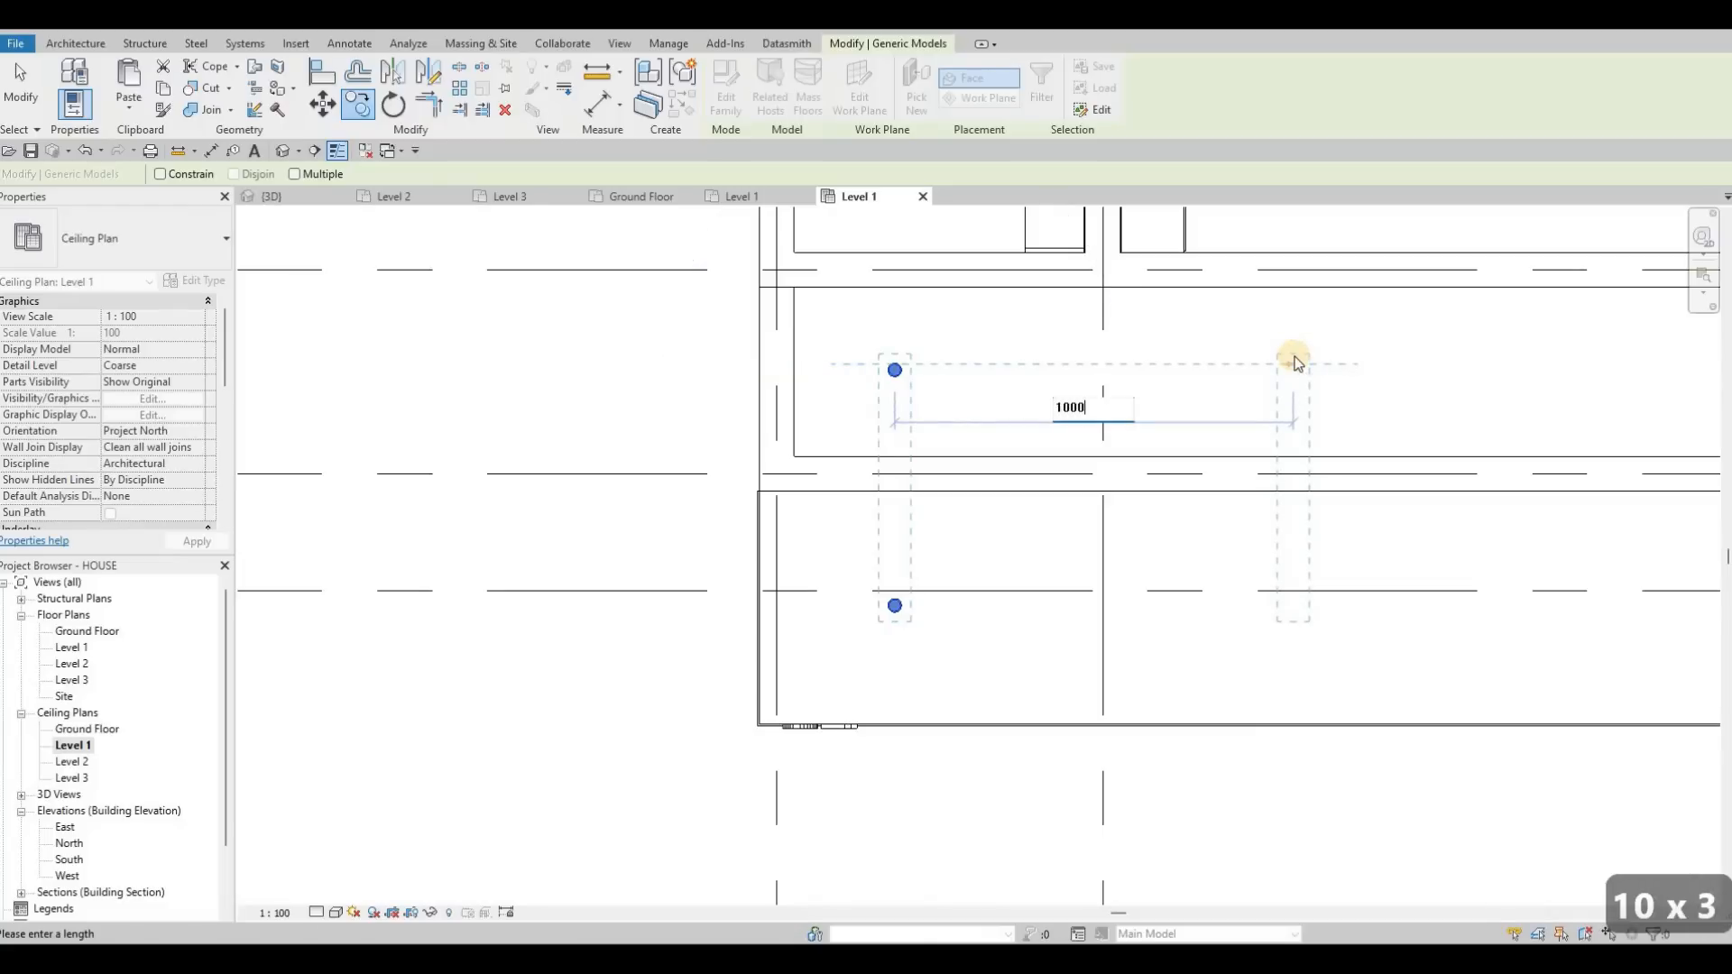
{"action": "key", "text": "Return"}
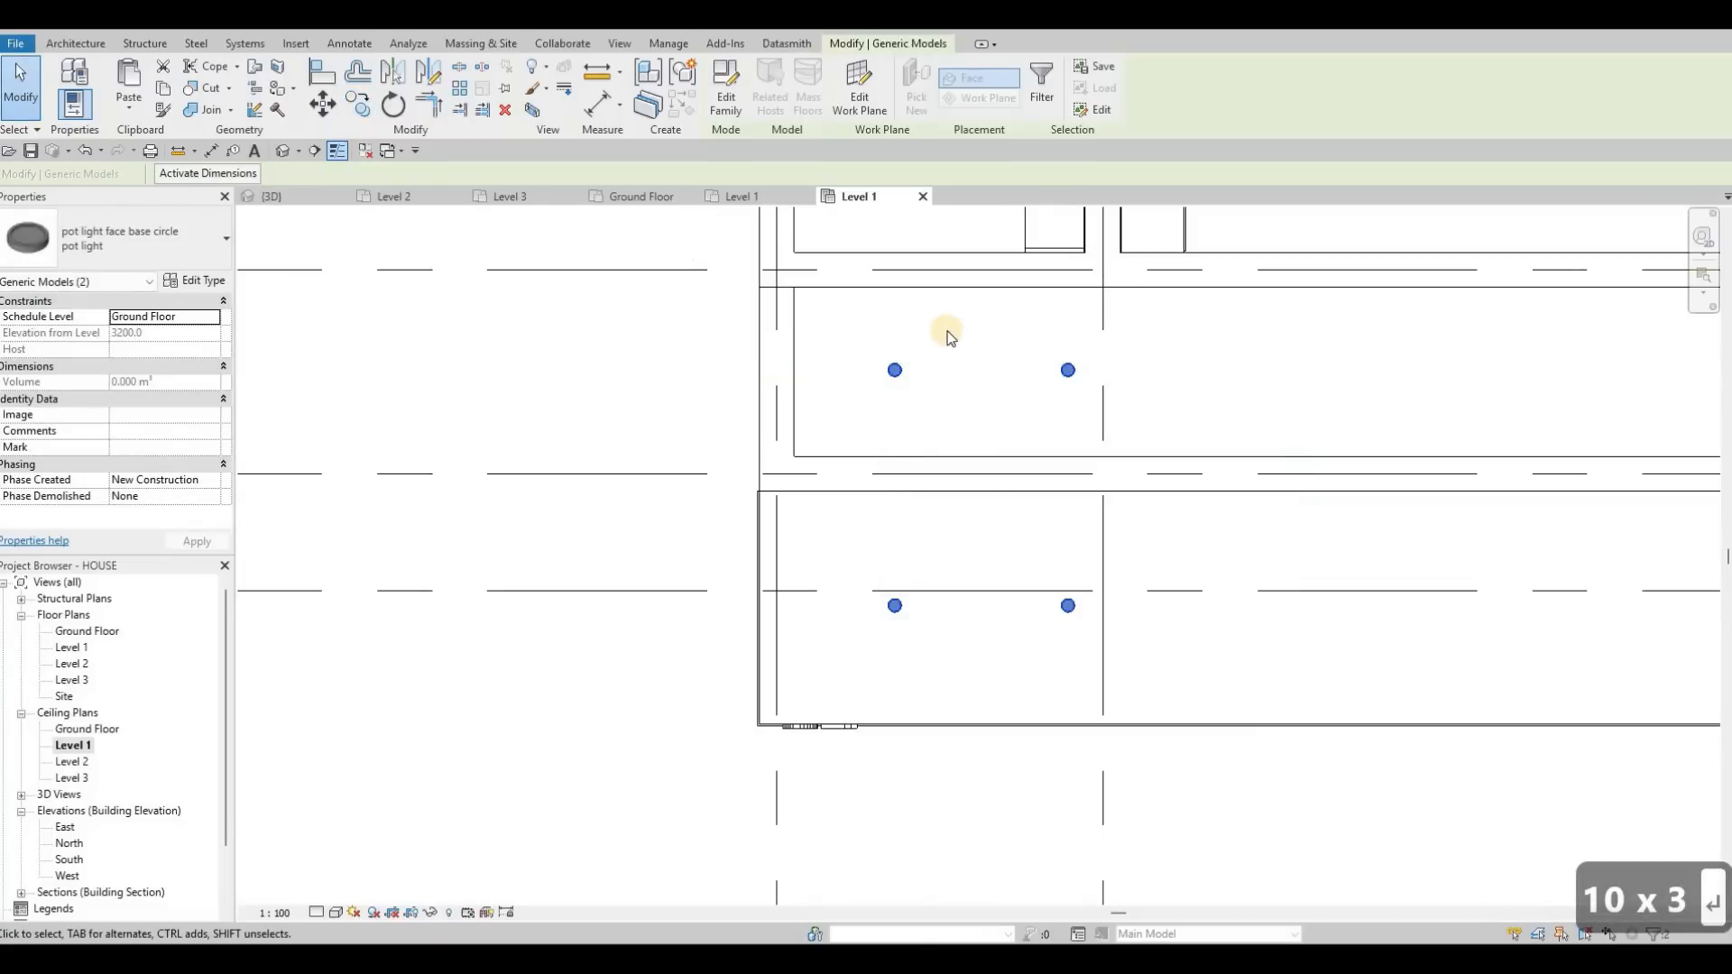
Try to copy the second pair of pot lights another 1000 mm along the front overhang, and undo the copy.
{"action": "scroll", "coordinate": [951, 338], "scroll_direction": "down", "scroll_amount": 2}
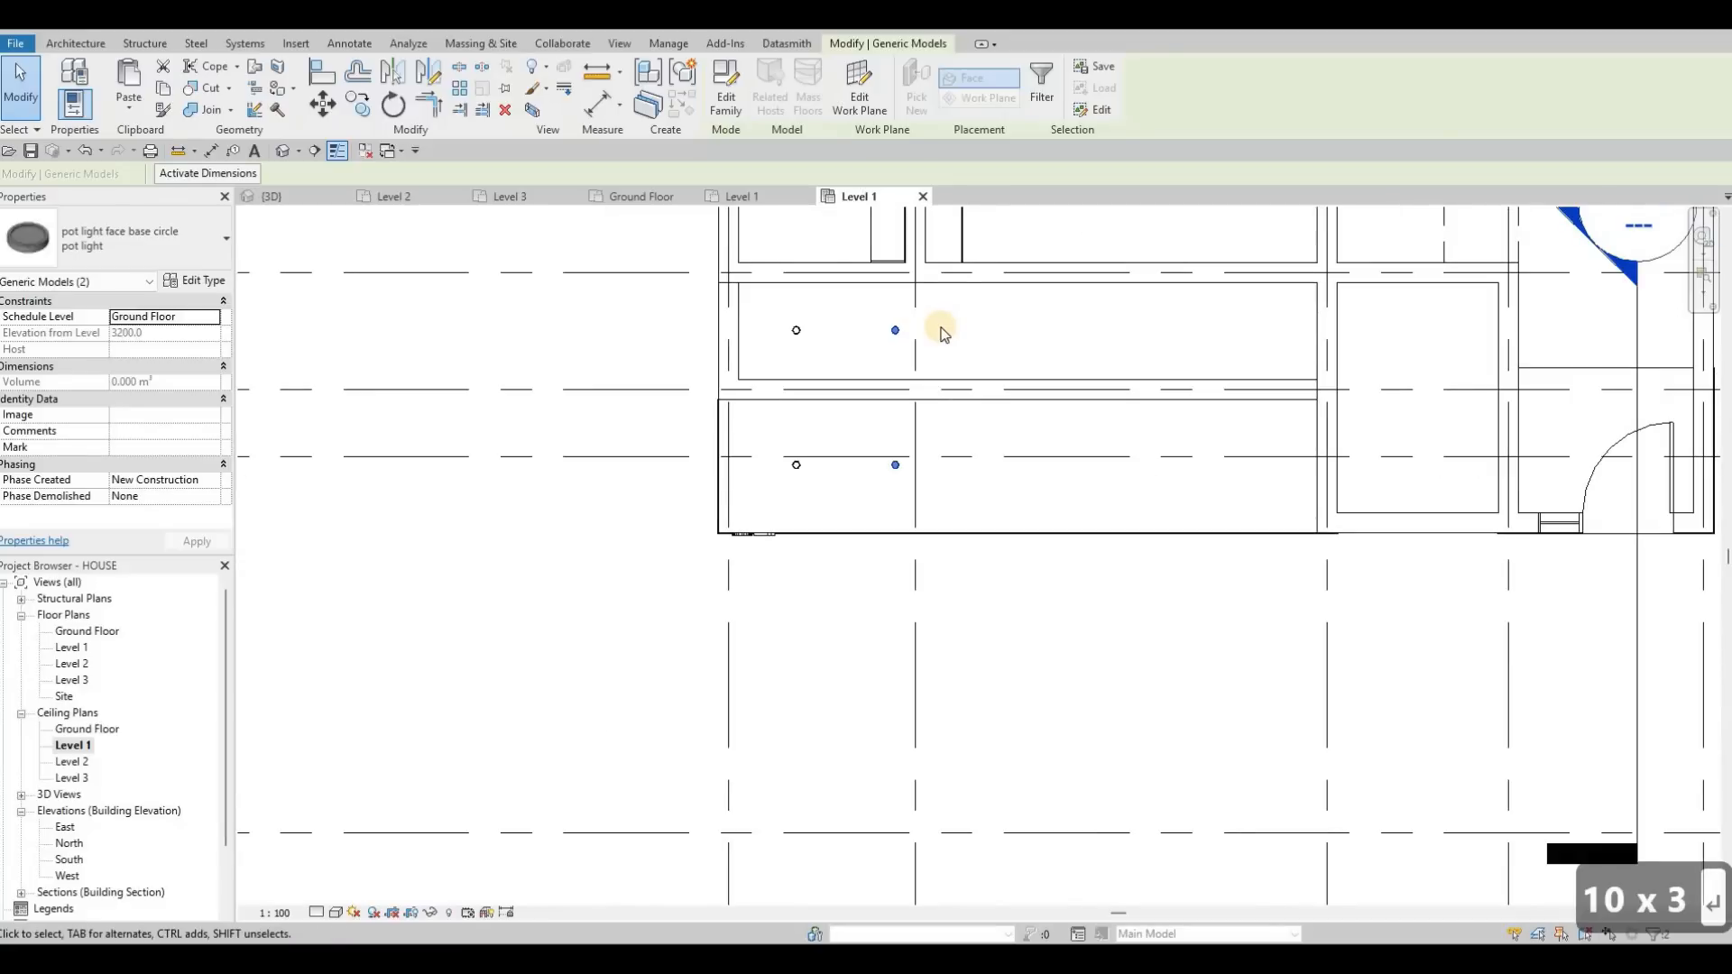
{"action": "key", "text": "c"}
{"action": "key", "text": "o"}
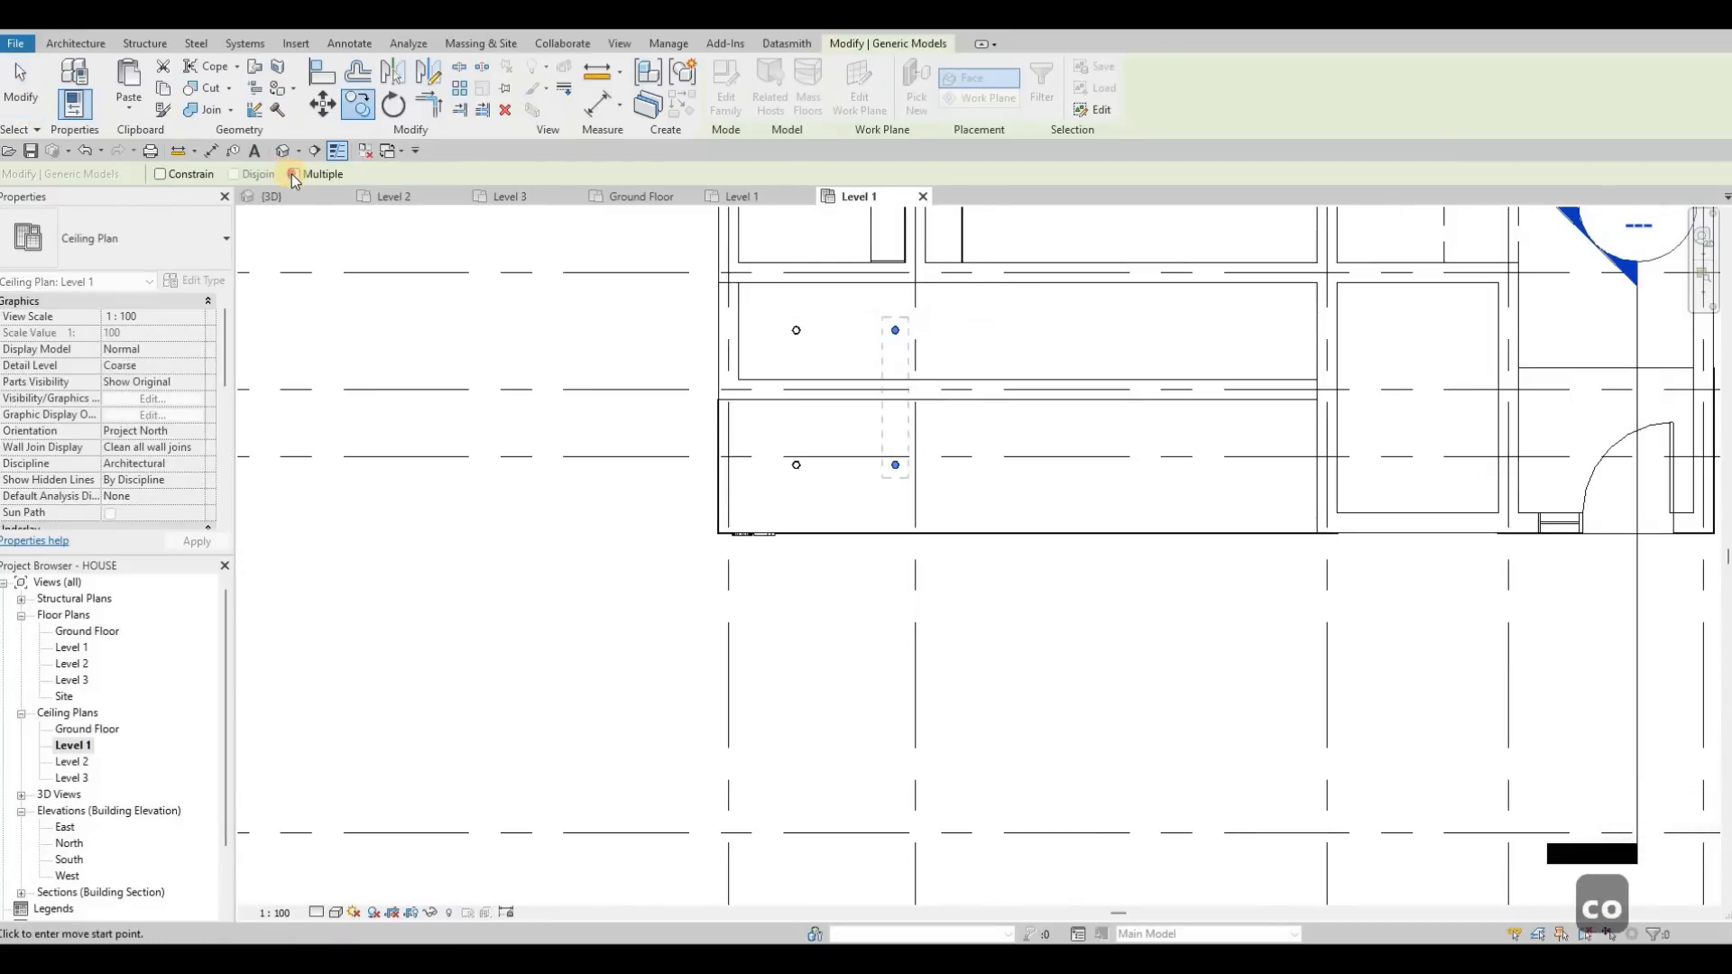
{"action": "scroll", "coordinate": [1383, 363], "scroll_direction": "up", "scroll_amount": 2}
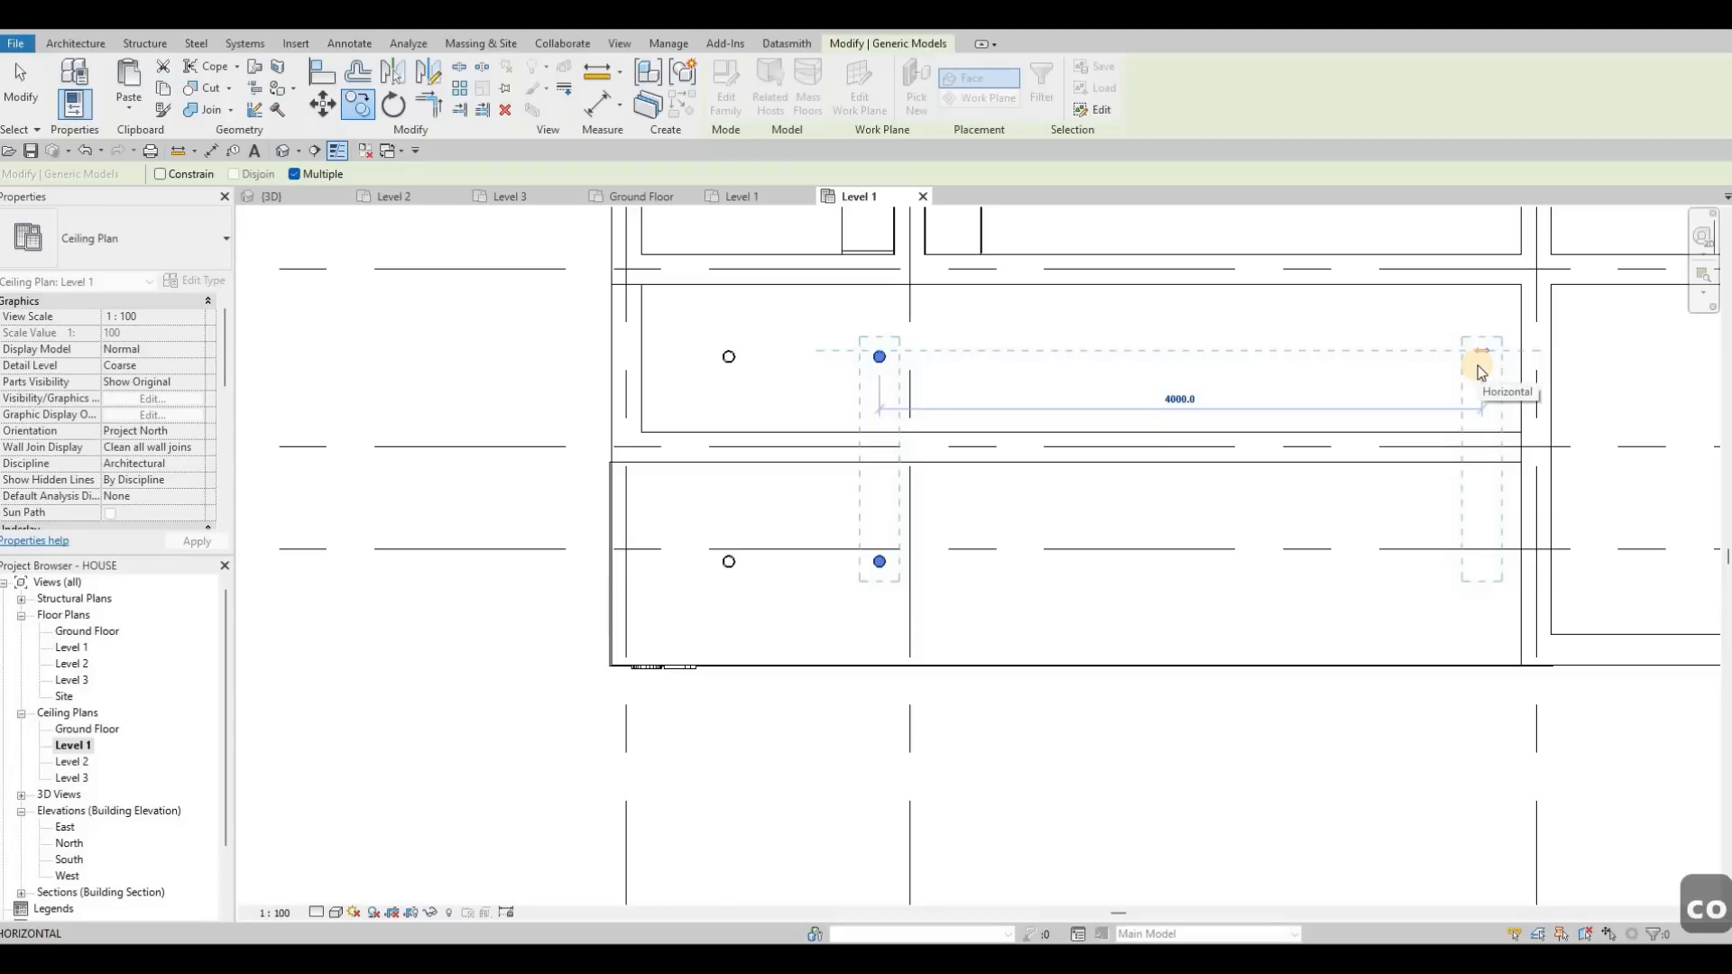
{"action": "type", "text": "1000"}
{"action": "key", "text": "Return"}
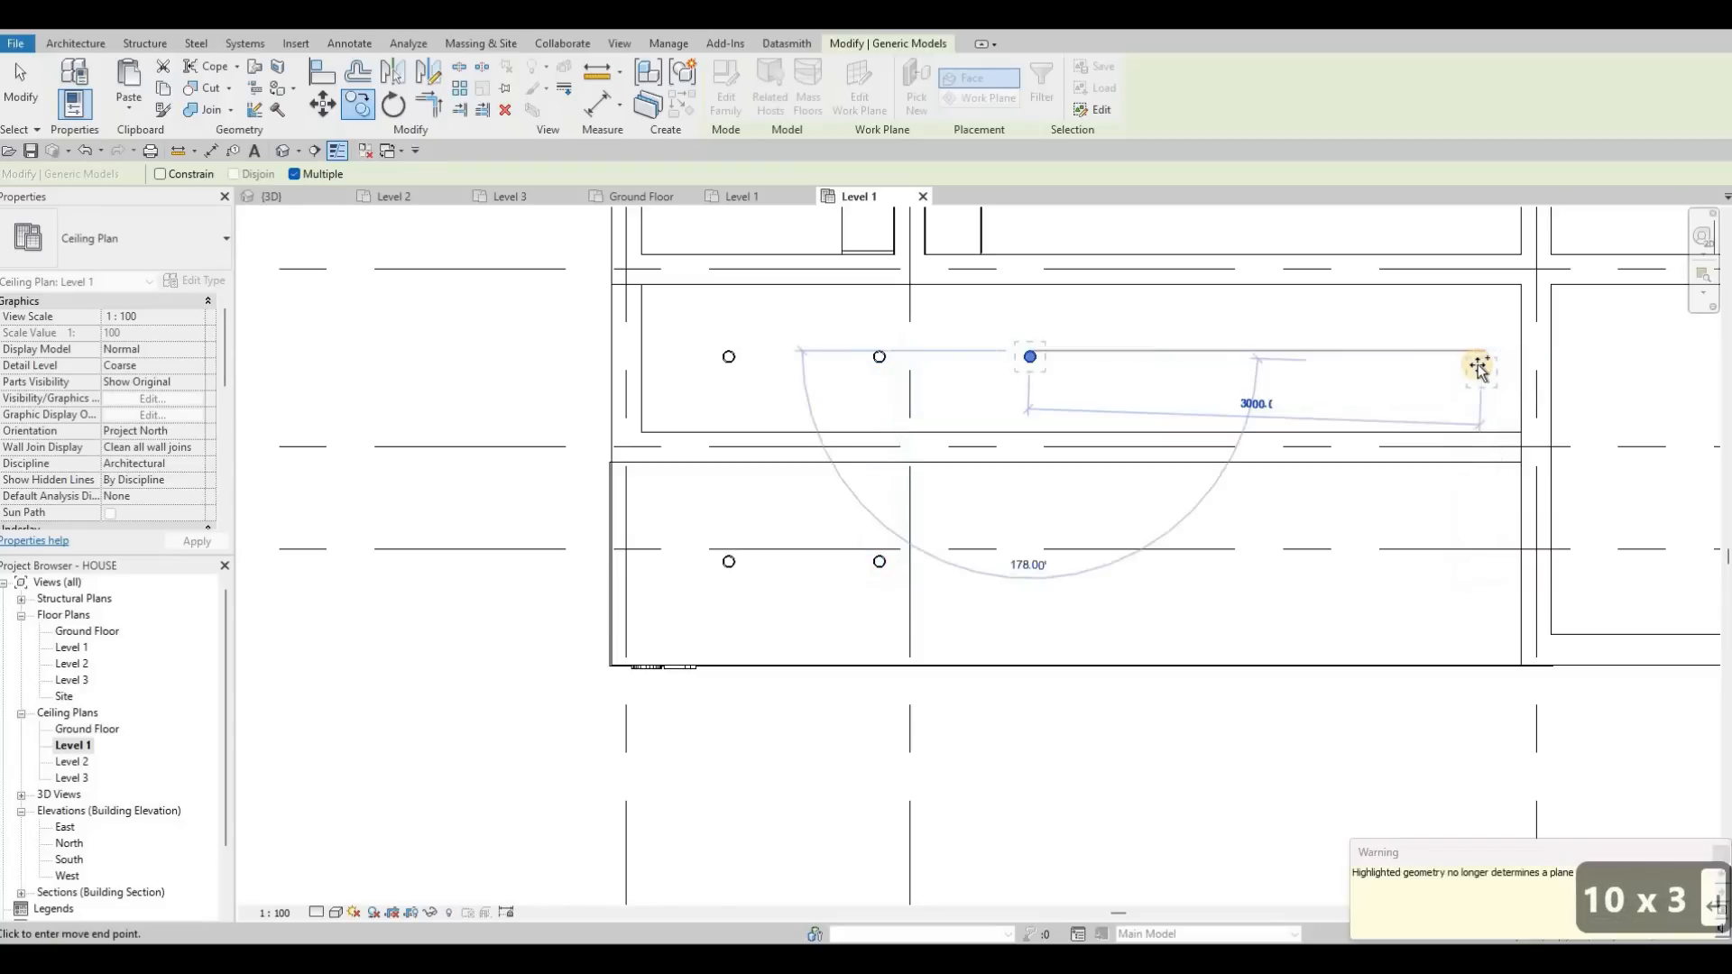
{"action": "key", "text": "Escape"}
{"action": "key", "text": "Escape"}
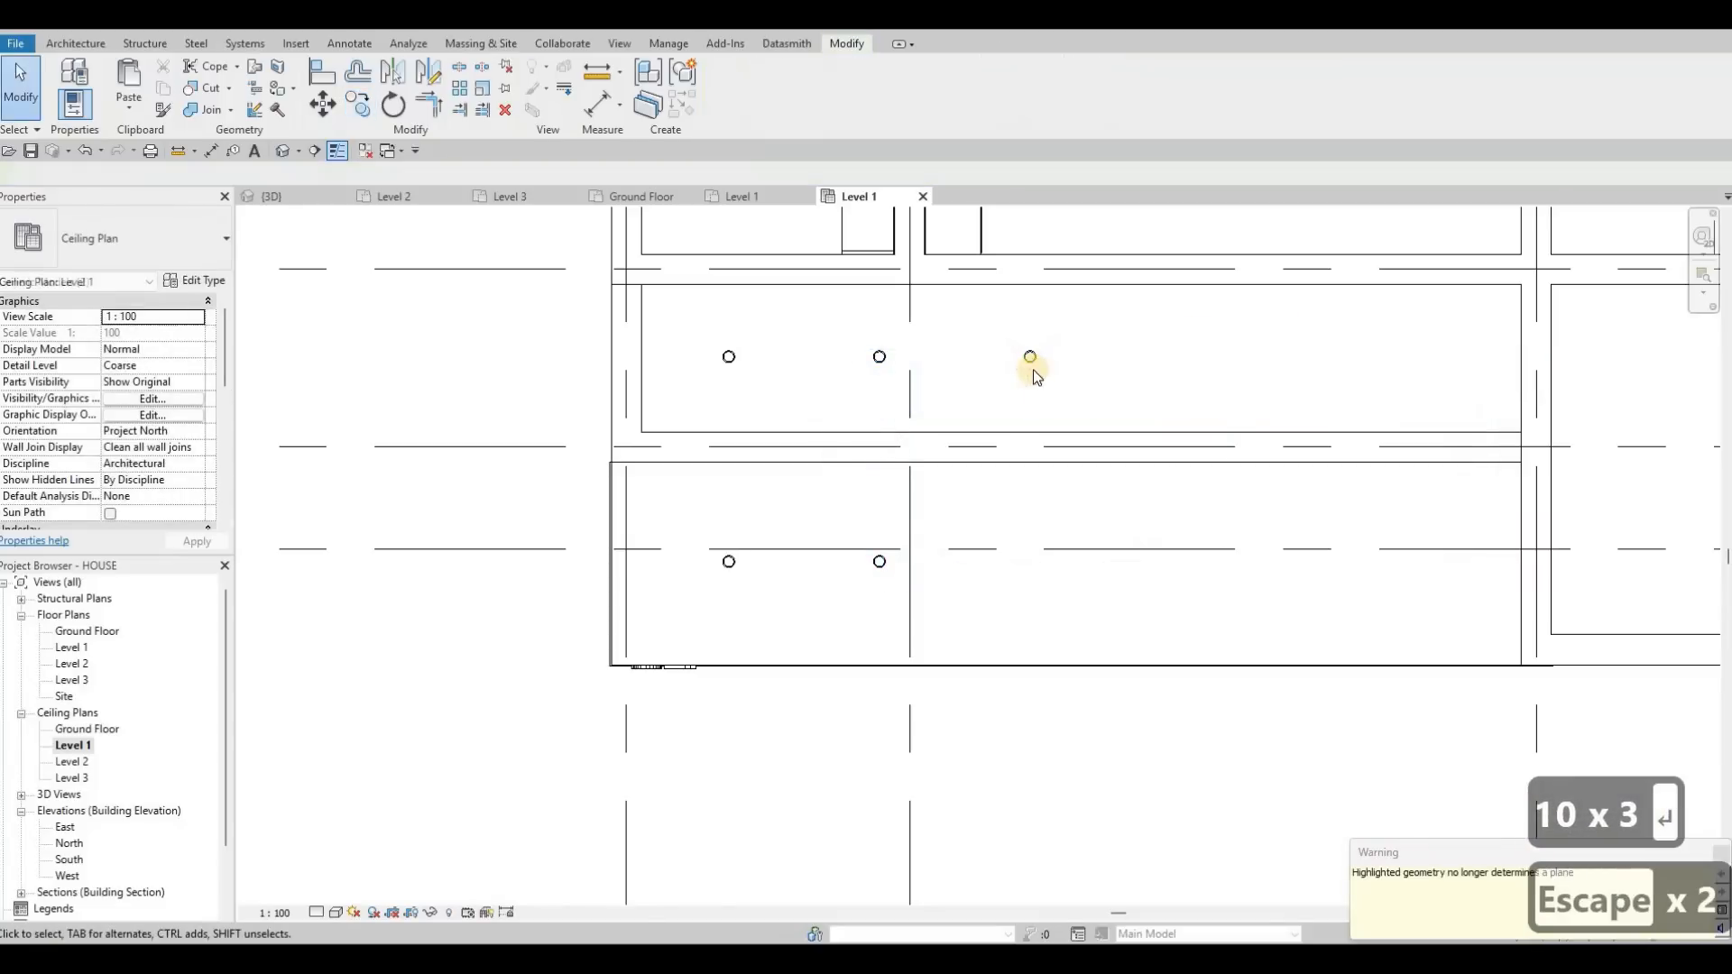
{"action": "key", "text": "ctrl+z"}
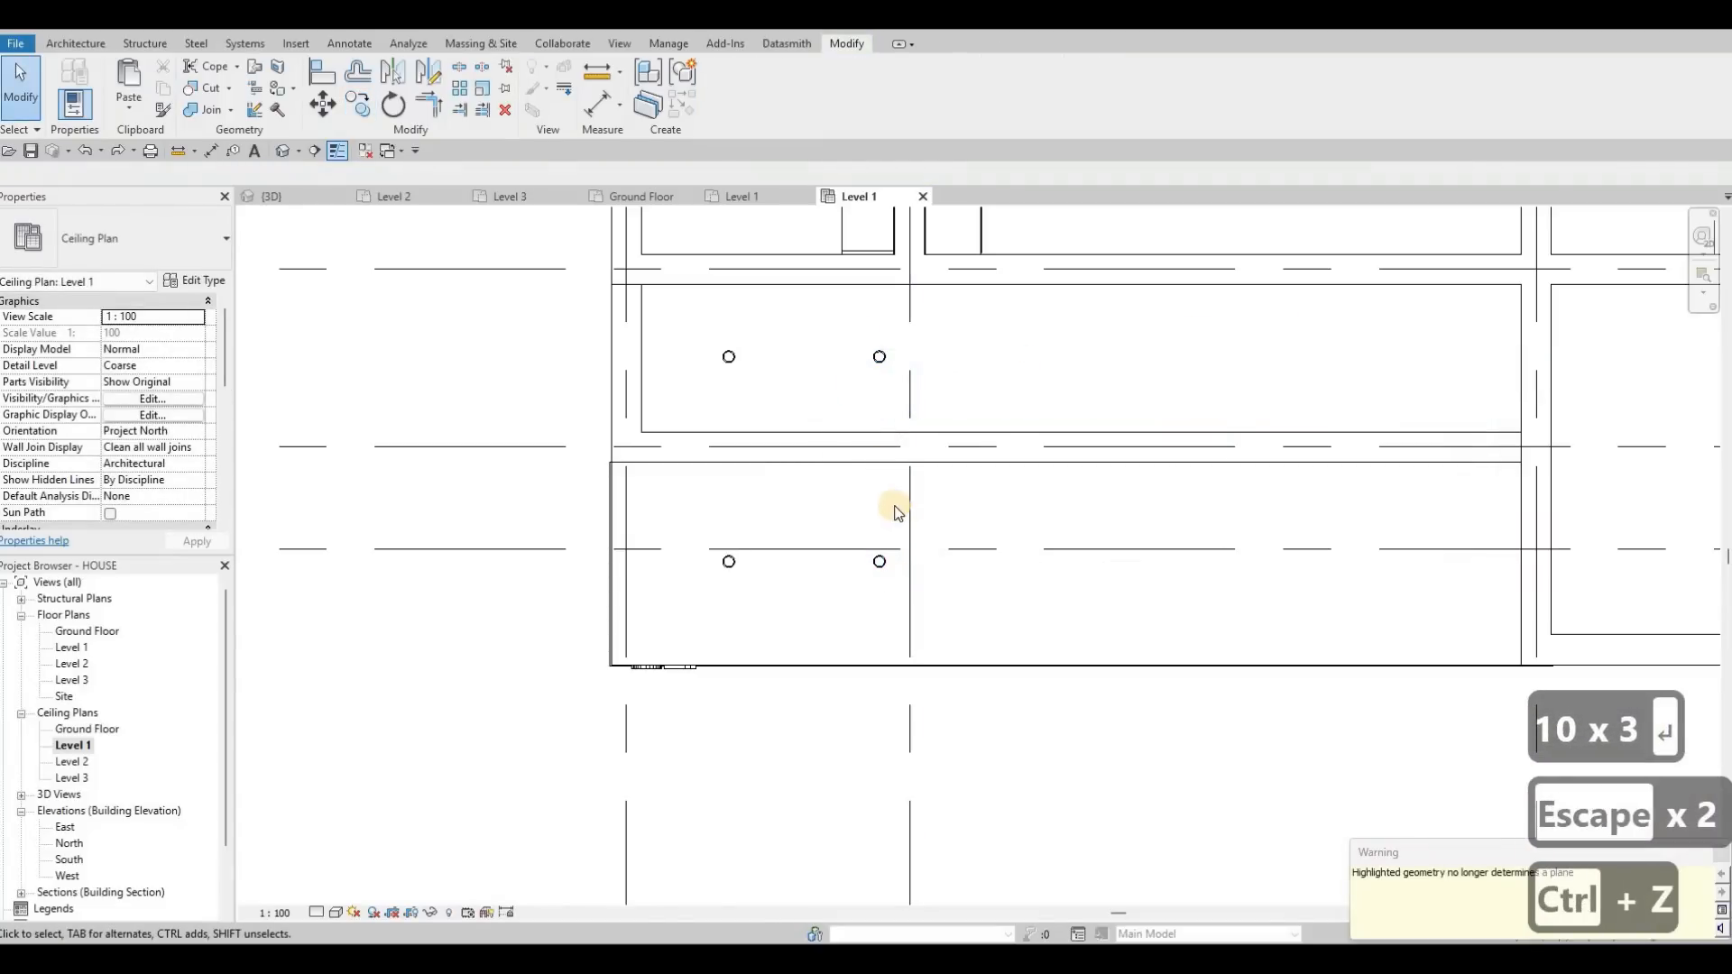
Reselect the second pot light pair, retry the 1000 mm horizontal multiple copy, and undo it.
{"action": "left_click_drag", "start_coordinate": [844, 322], "coordinate": [928, 636]}
{"action": "key", "text": "c"}
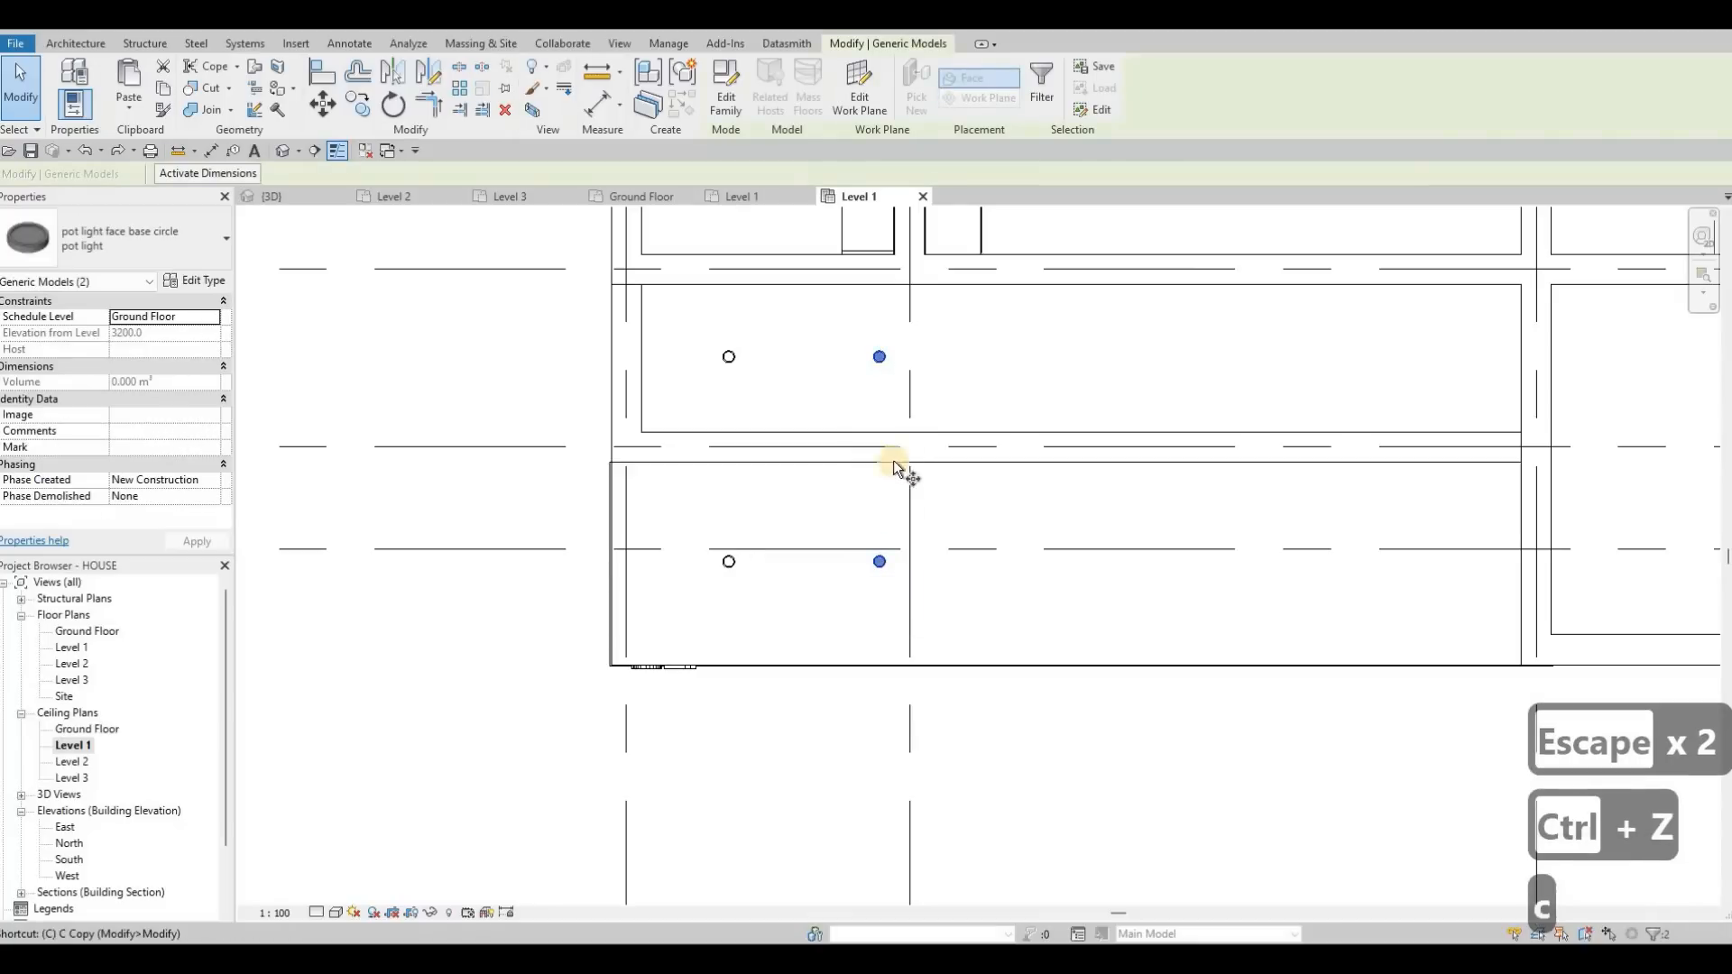
{"action": "key", "text": "o"}
{"action": "left_click", "coordinate": [880, 359]}
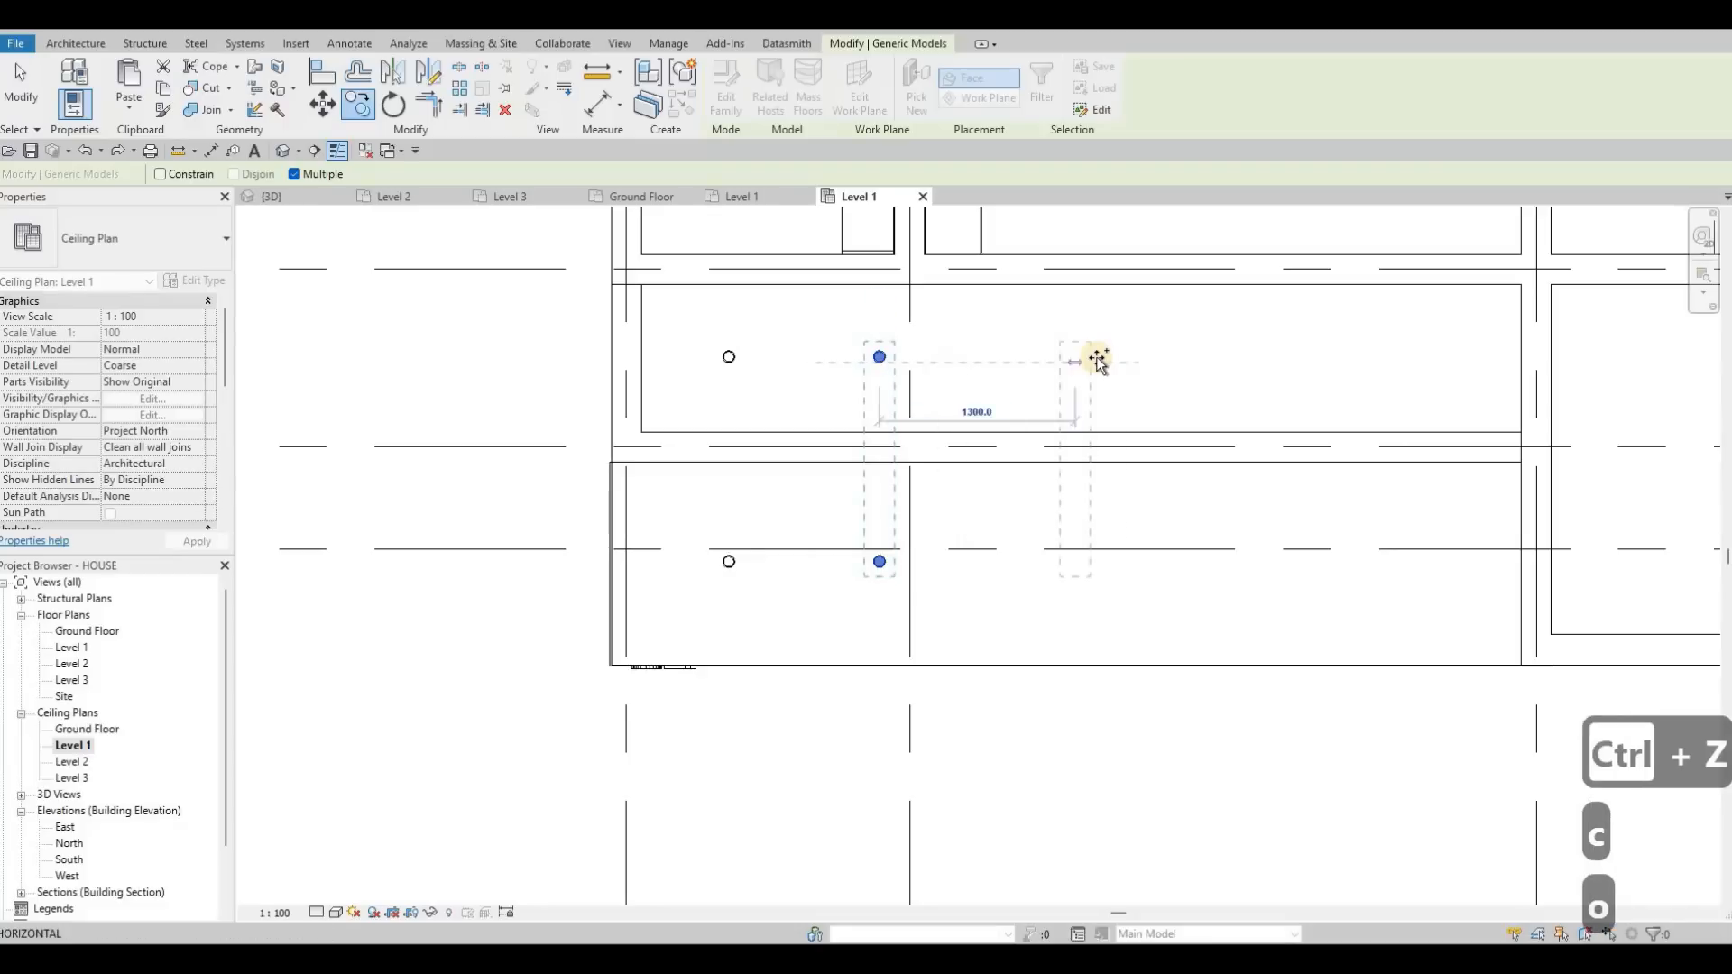
{"action": "type", "text": "100"}
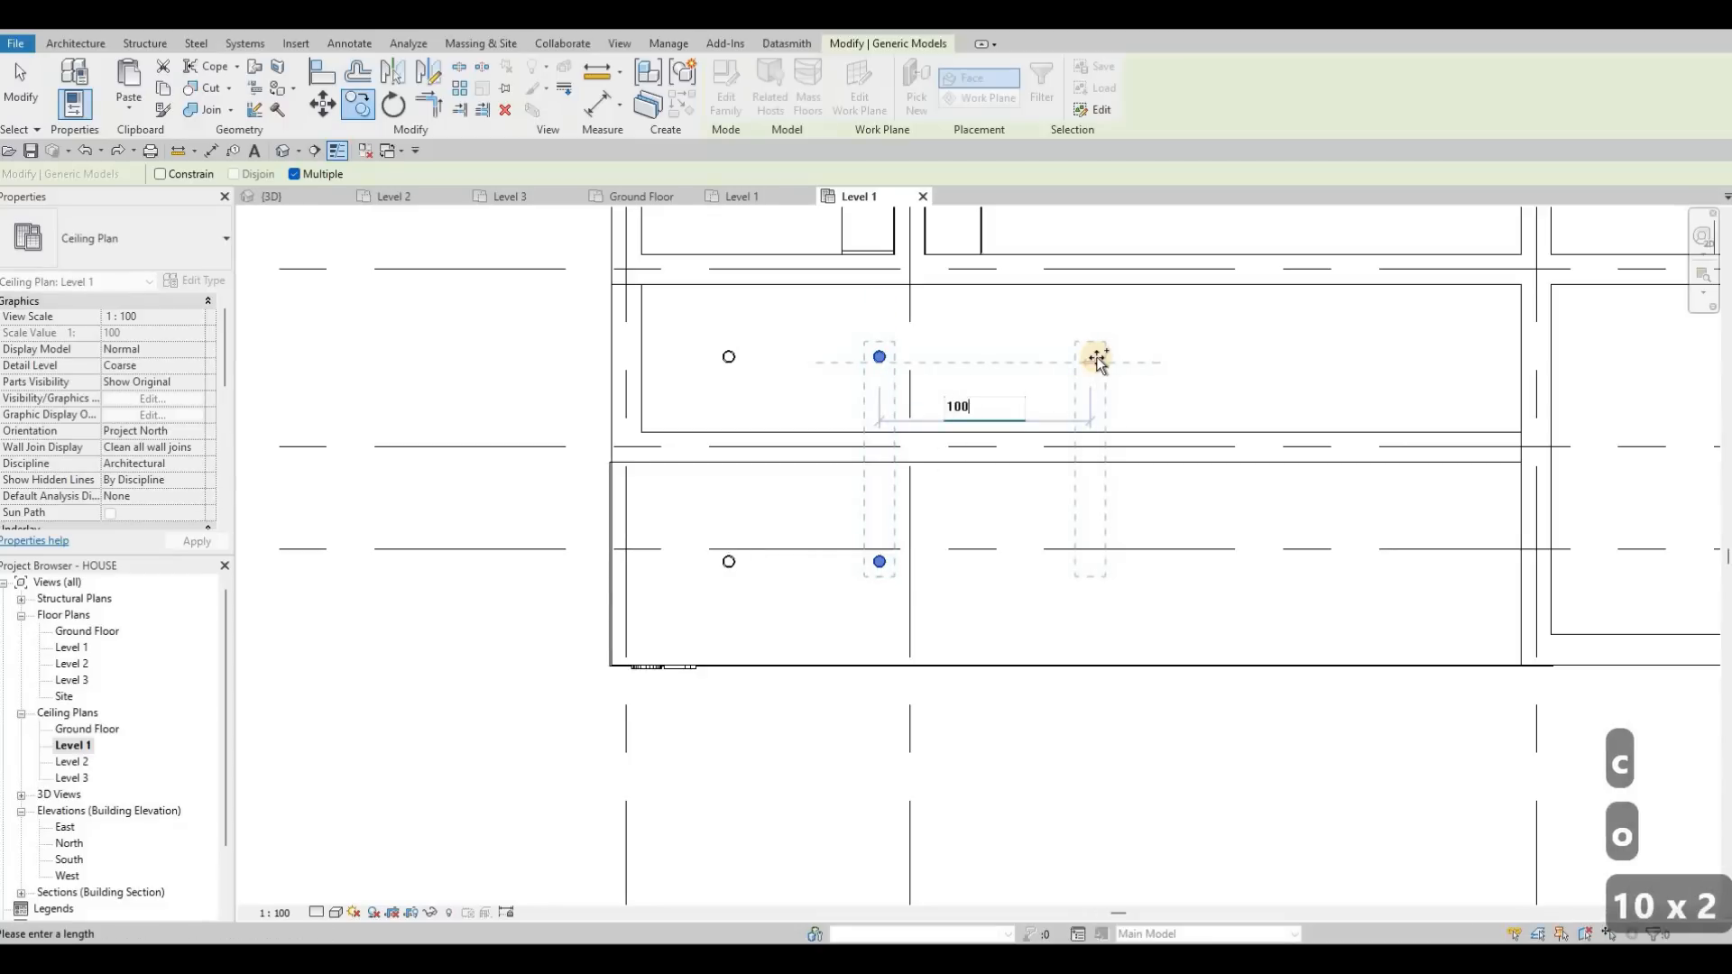
{"action": "type", "text": "0"}
{"action": "key", "text": "Return"}
{"action": "key", "text": "ctrl+z"}
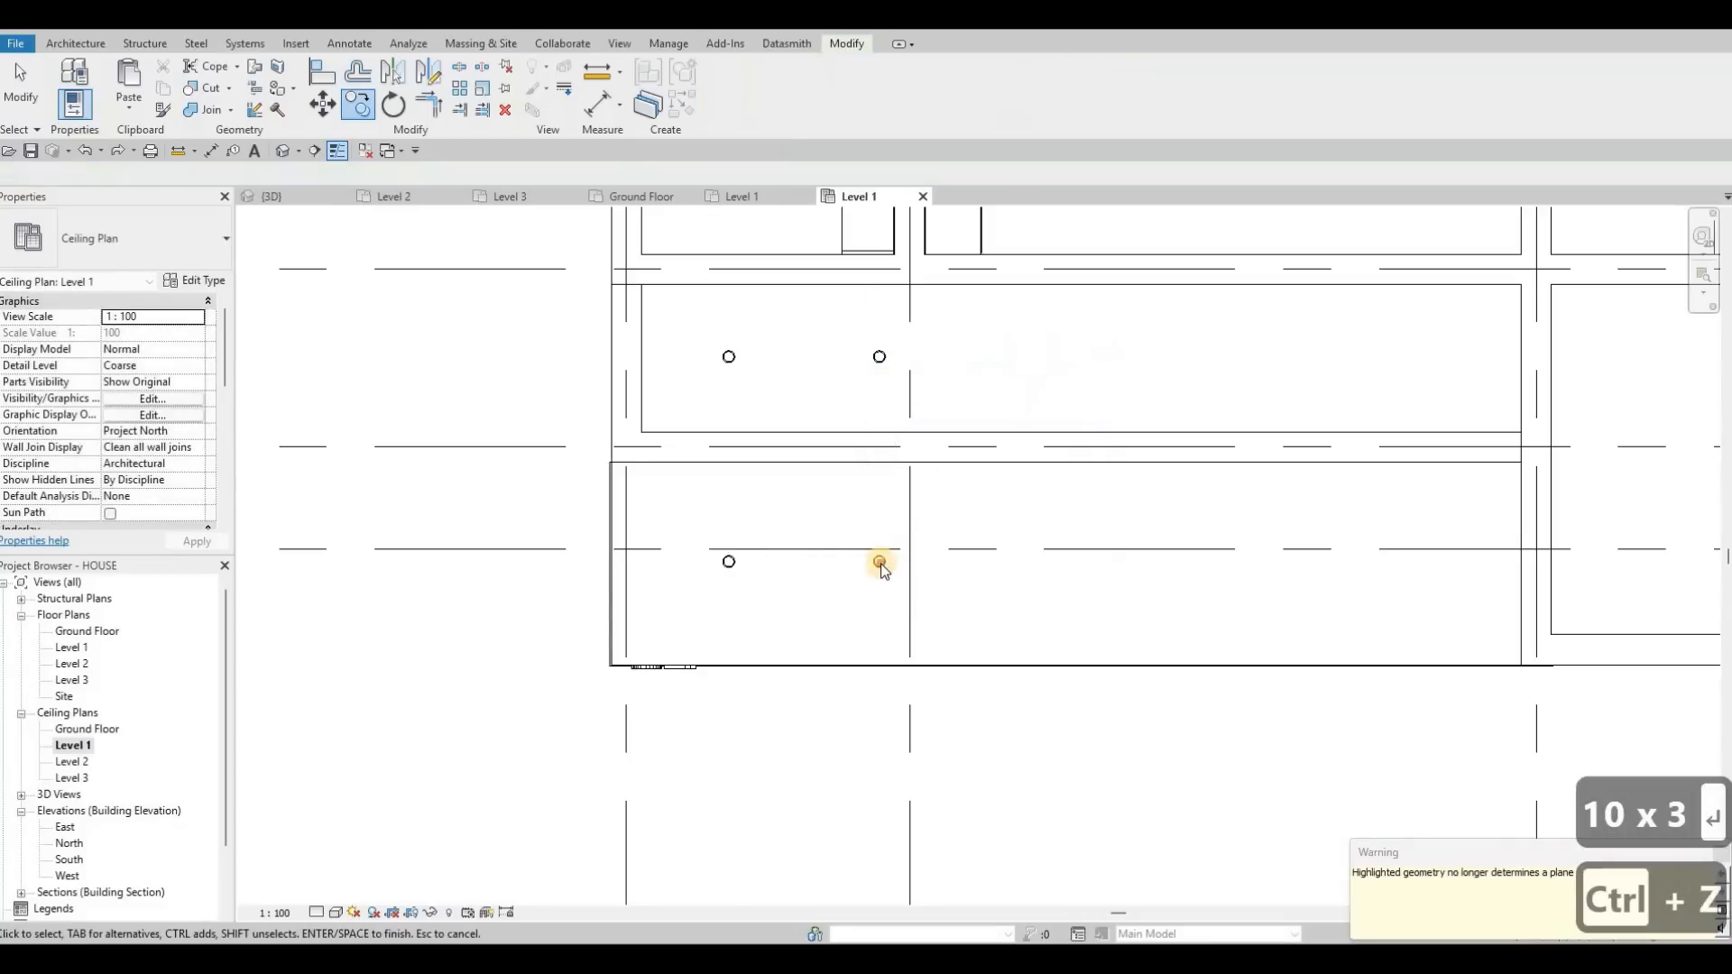
{"action": "key", "text": "Escape"}
{"action": "key", "text": "Escape"}
Try to copy only the lower pot light of the second pair 1000 mm horizontally, and undo the copy.
{"action": "left_click", "coordinate": [880, 562]}
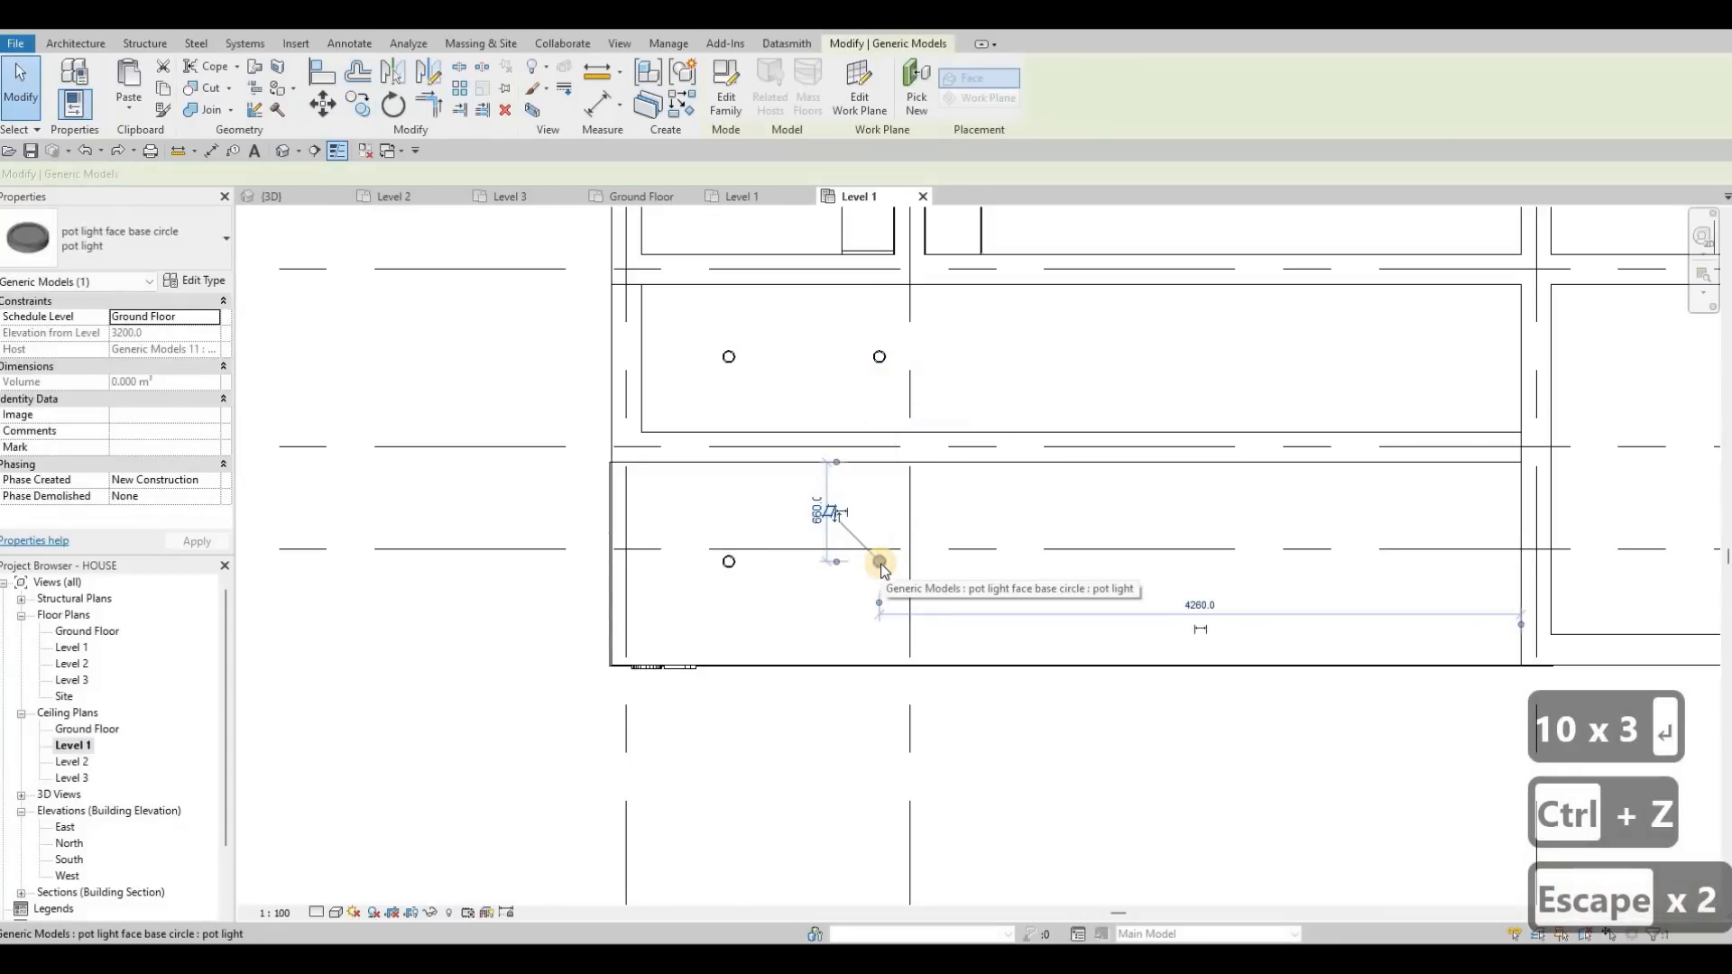
{"action": "key", "text": "c"}
{"action": "key", "text": "o"}
{"action": "left_click", "coordinate": [1038, 577]}
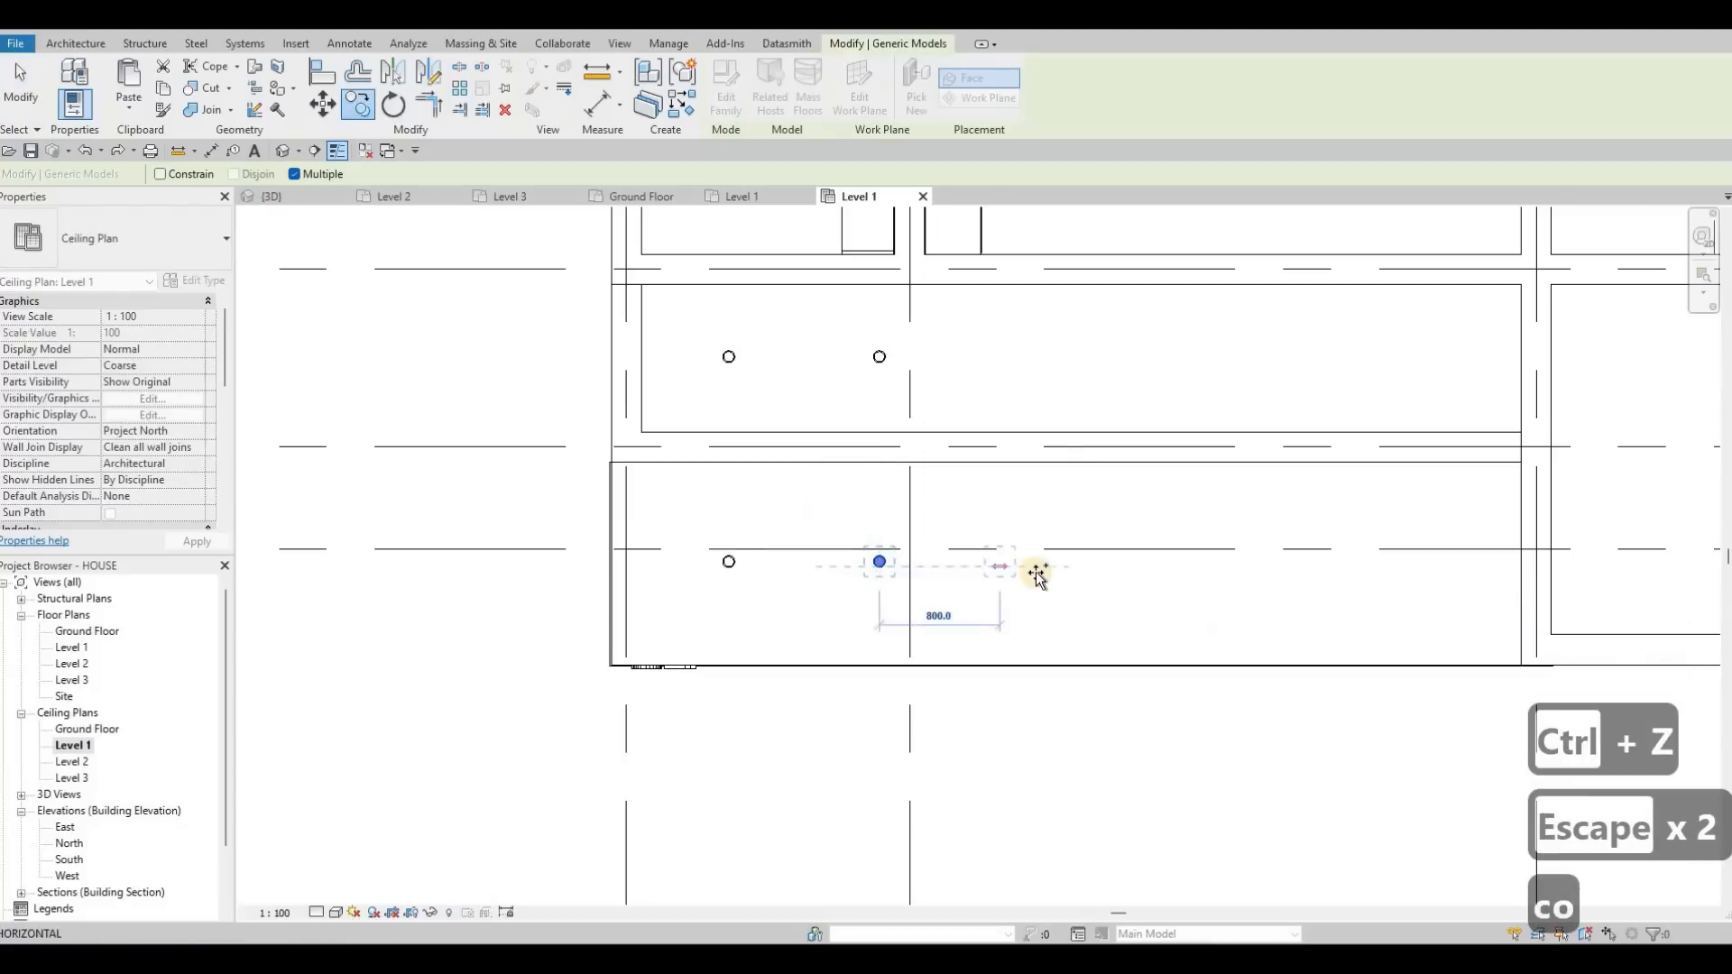
{"action": "type", "text": "1000"}
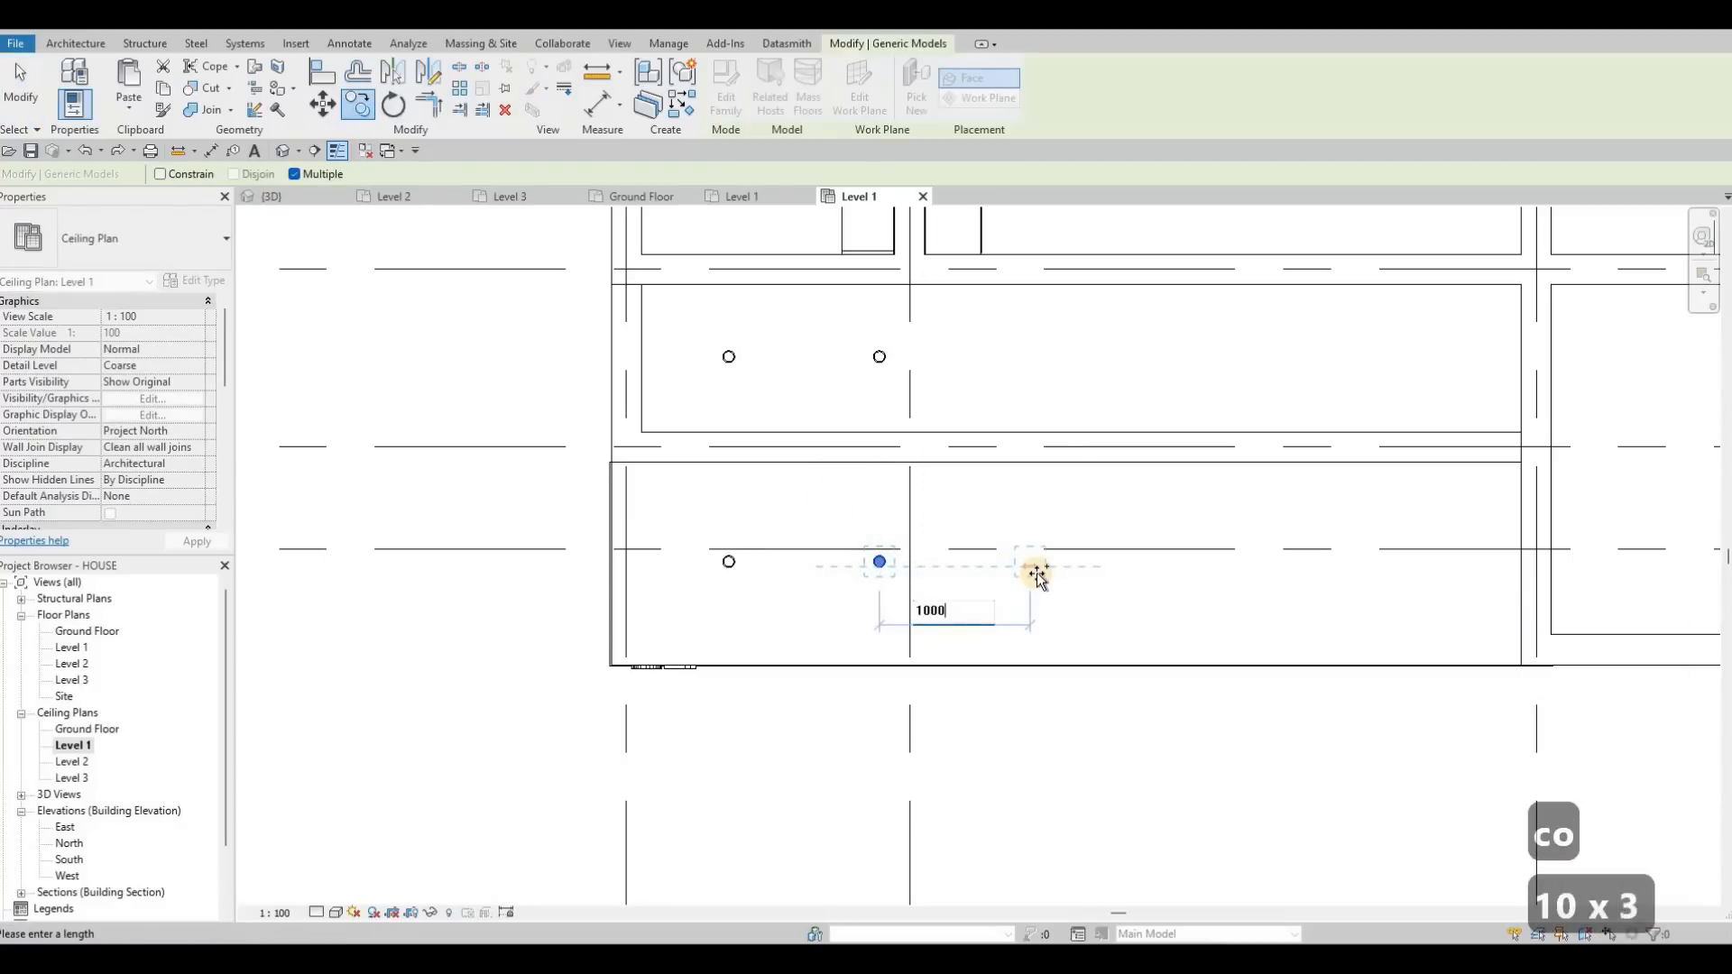
{"action": "key", "text": "Return"}
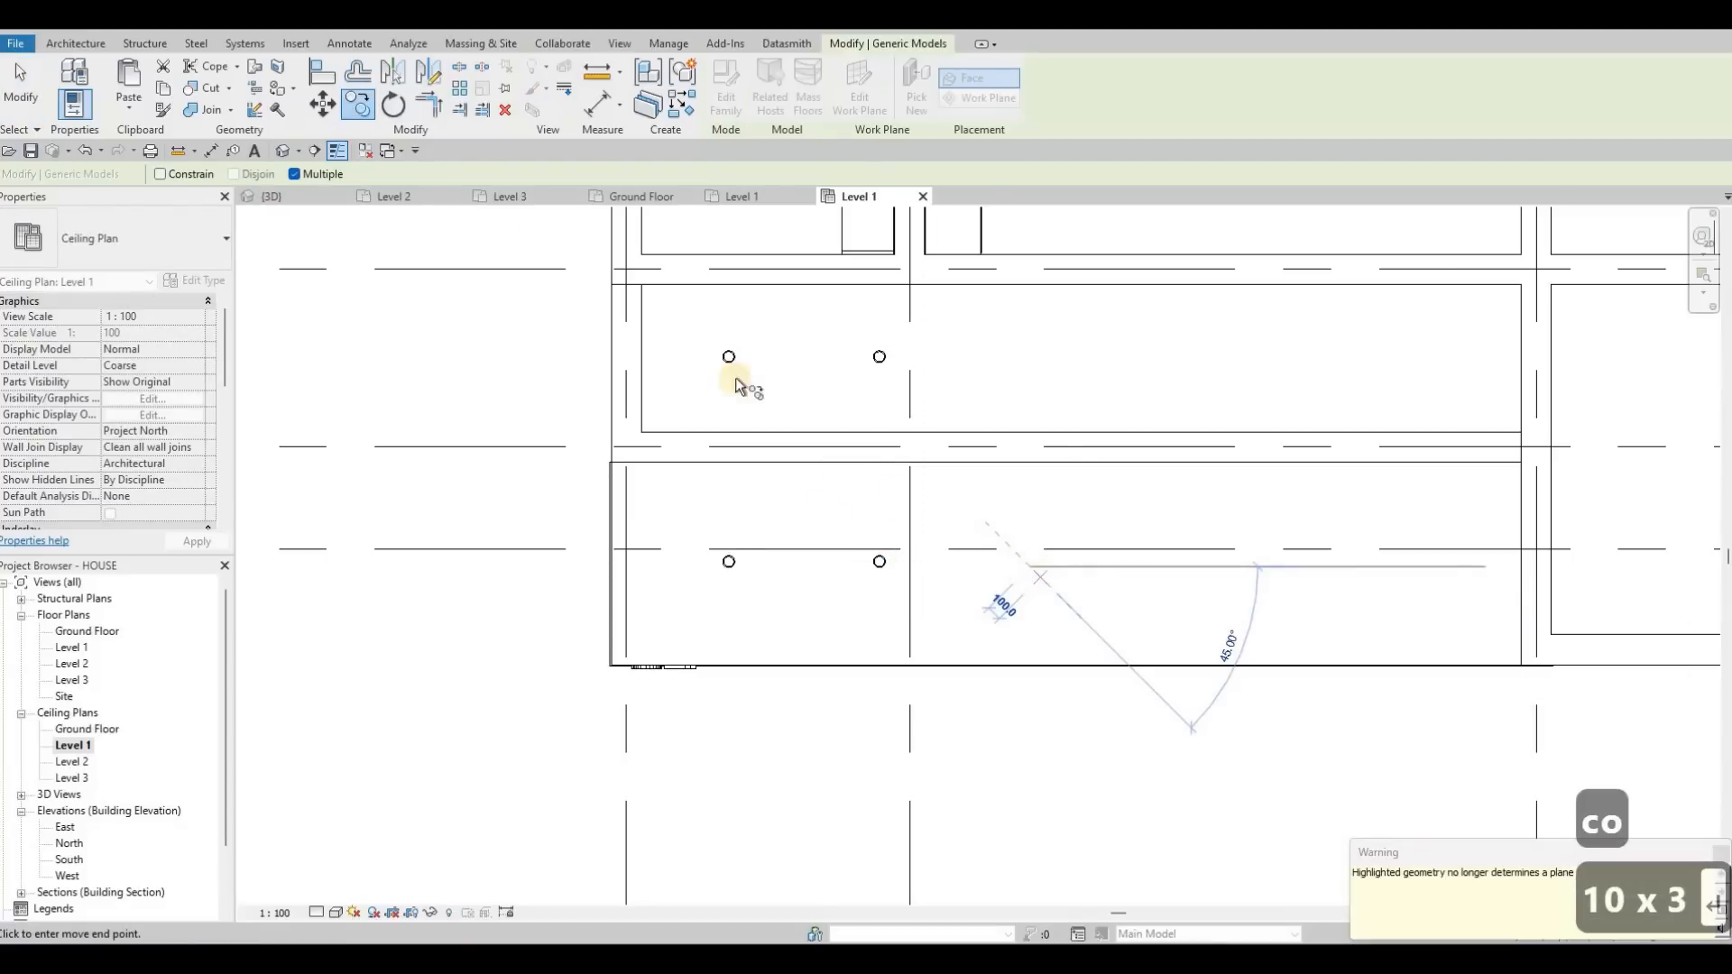
{"action": "key", "text": "ctrl+z"}
{"action": "key", "text": "Escape"}
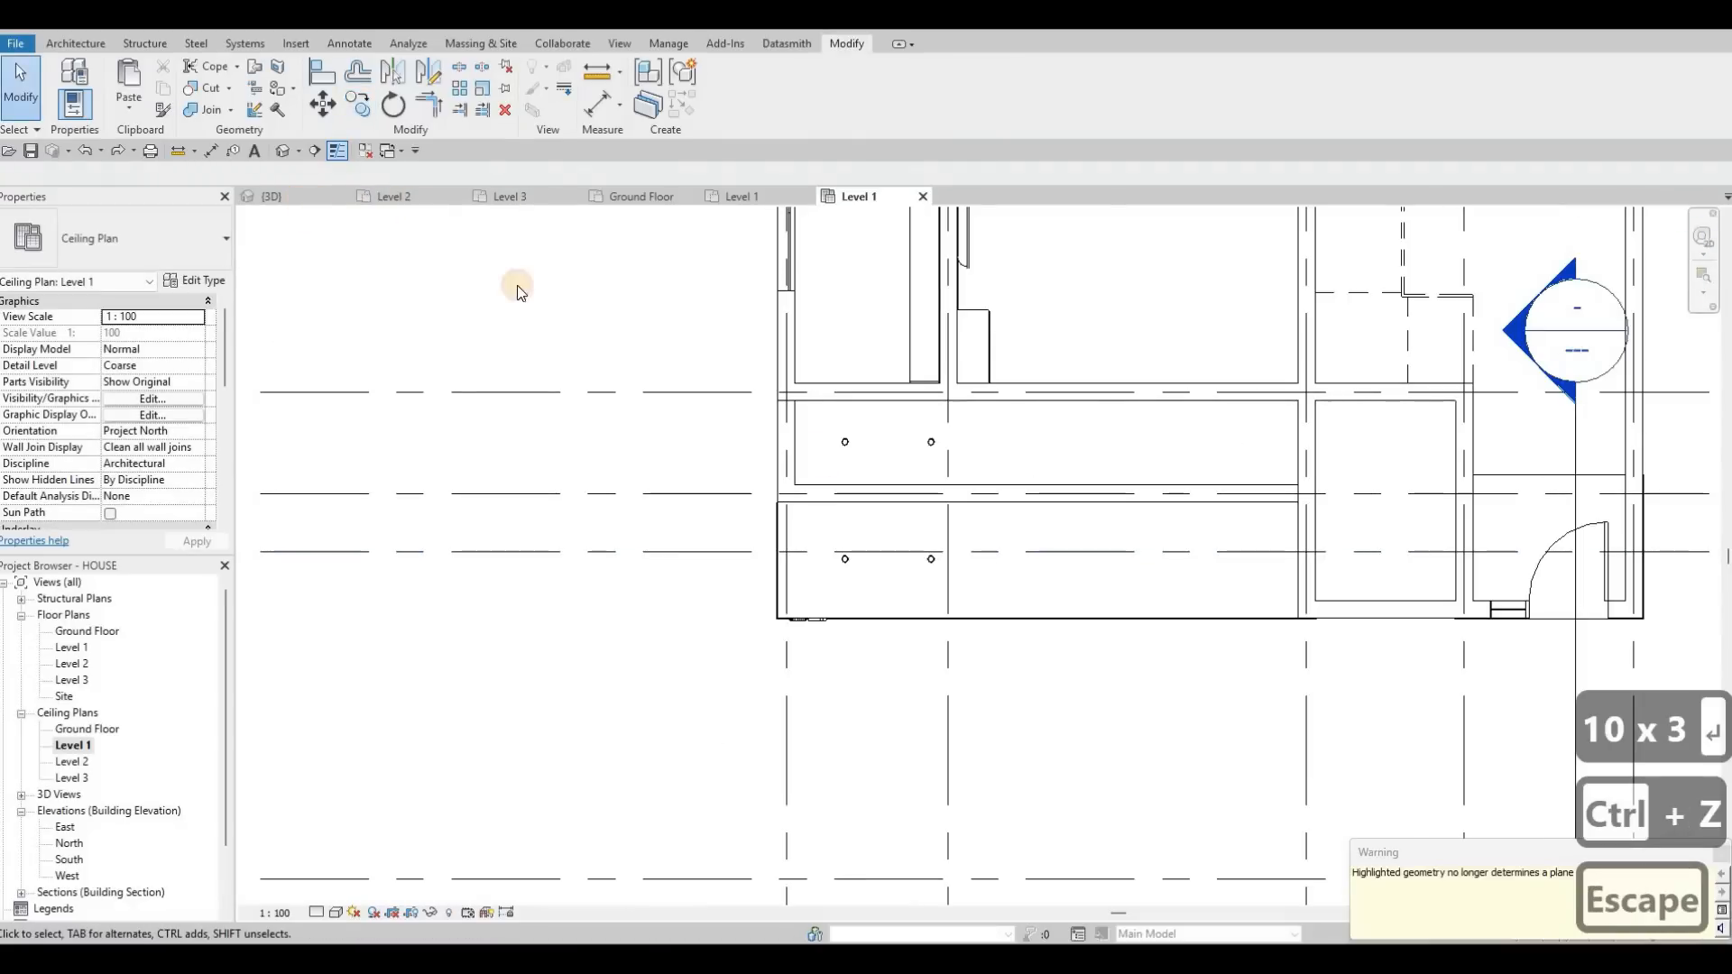
Examine the pot lights on the underside of the front overhang in the 3D view.
{"action": "left_click", "coordinate": [272, 195]}
{"action": "scroll", "coordinate": [773, 610], "scroll_direction": "down", "scroll_amount": 1}
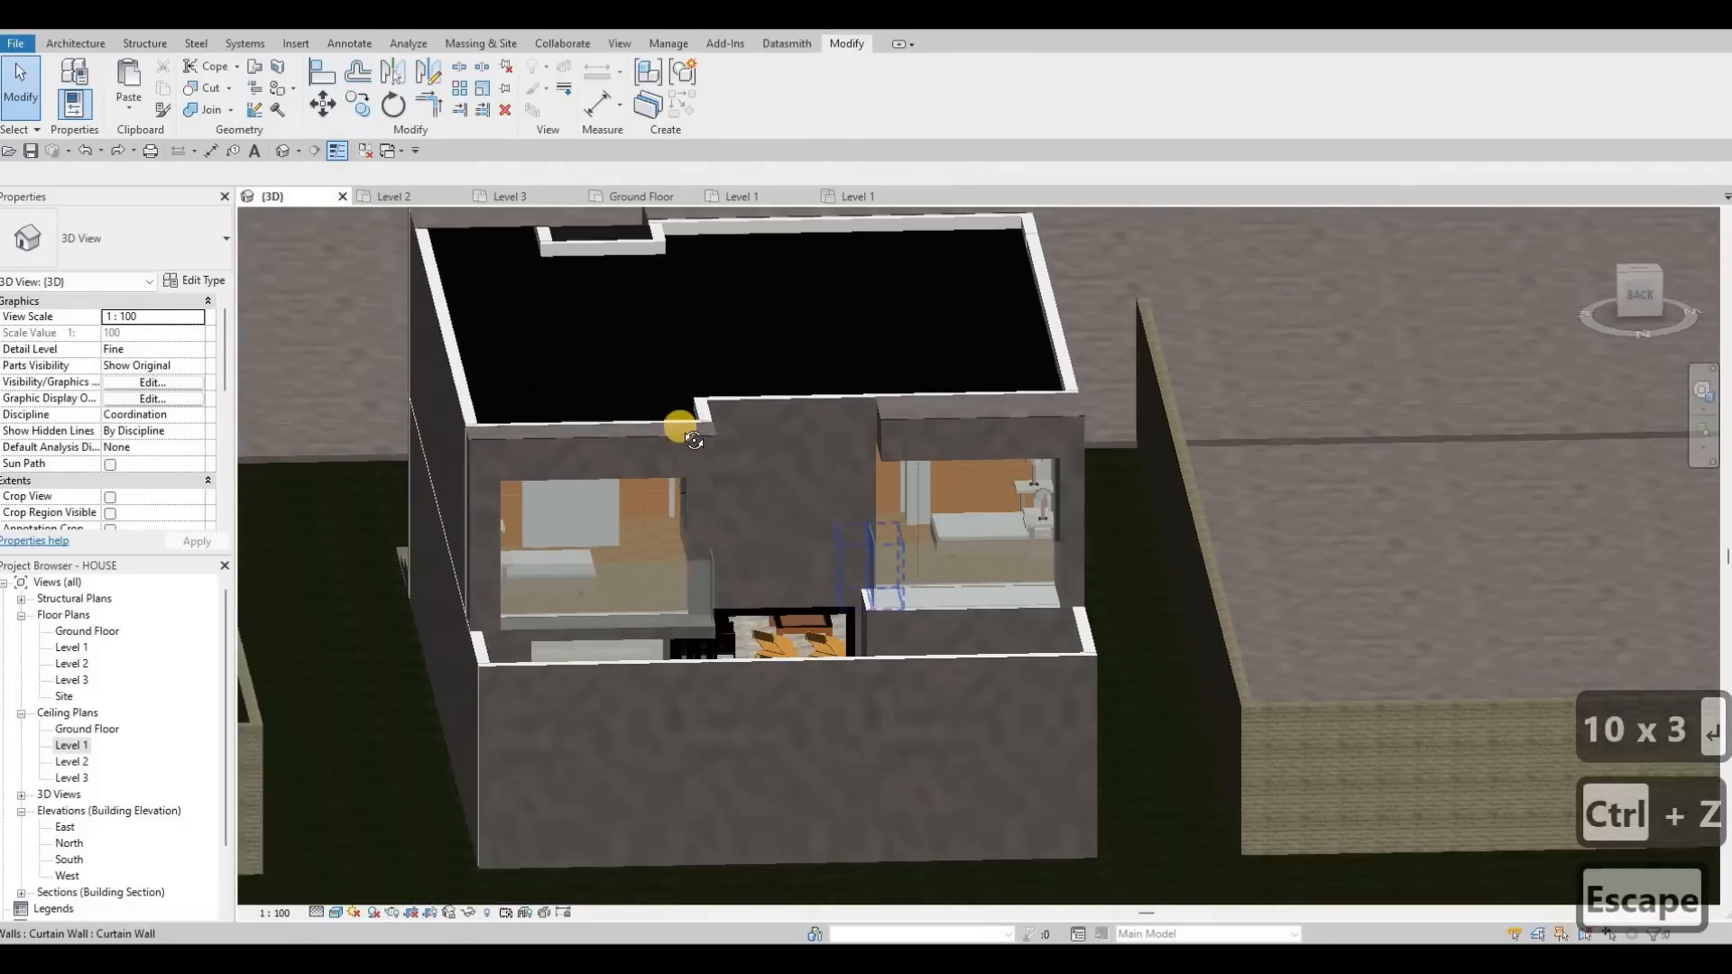
{"action": "middle_click_drag", "start_coordinate": [680, 430], "coordinate": [502, 453], "text": "shift"}
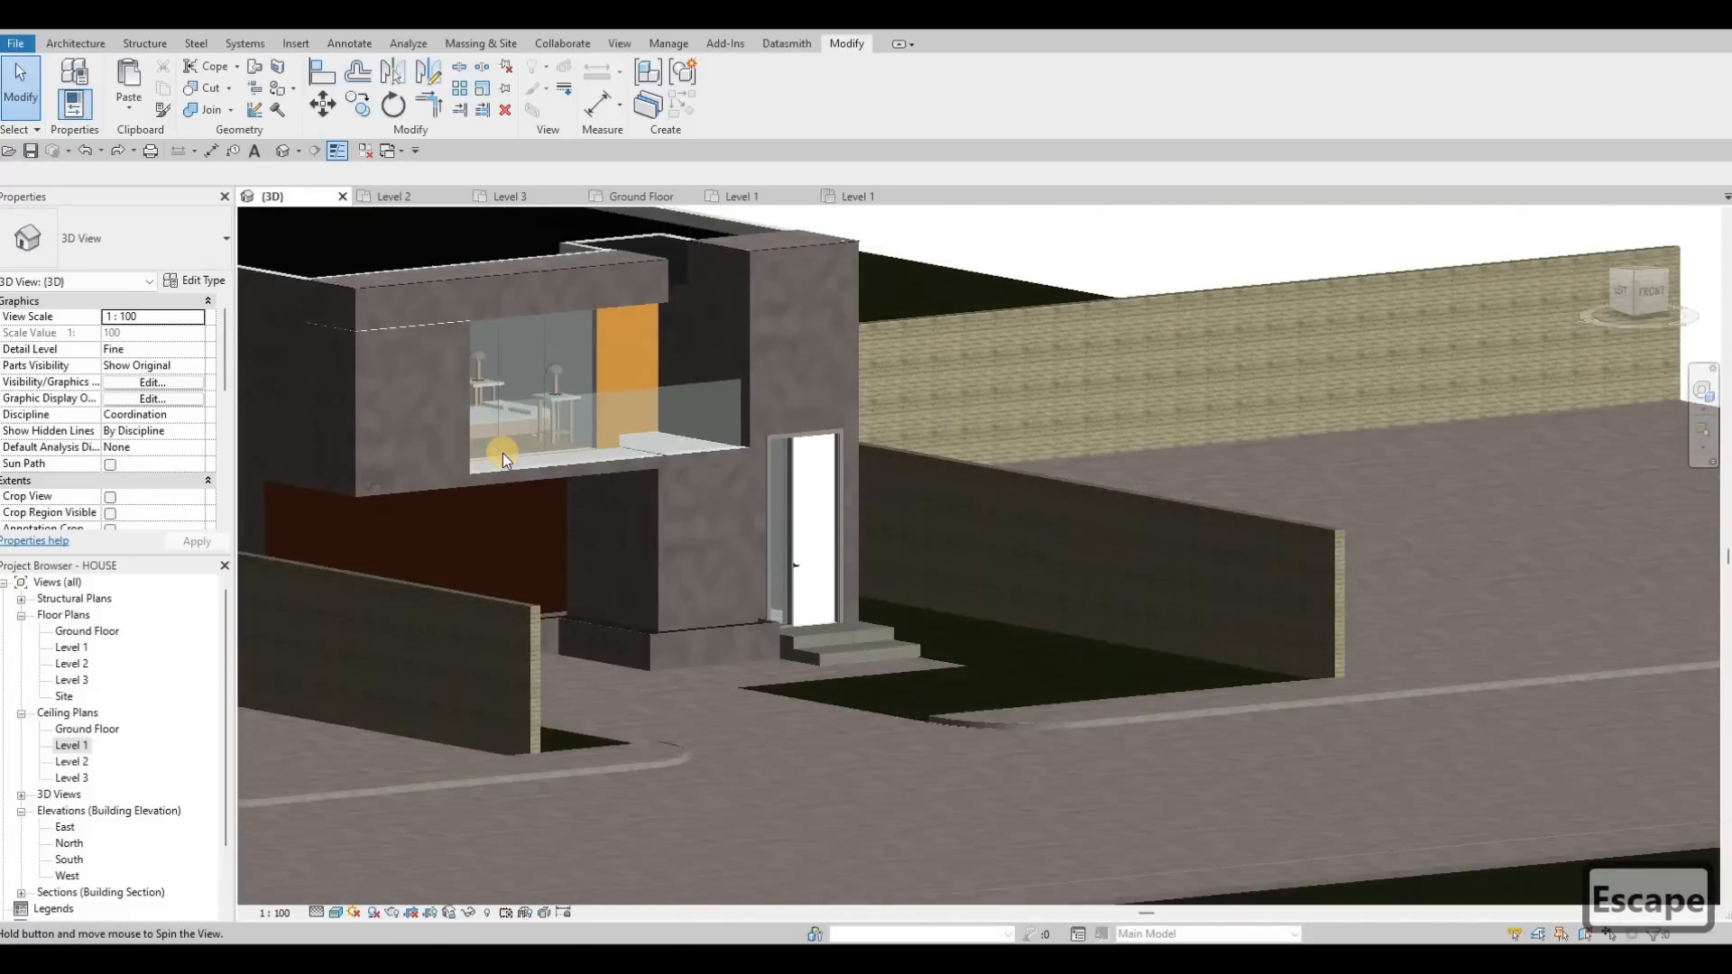
{"action": "scroll", "coordinate": [499, 427], "scroll_direction": "up", "scroll_amount": 3}
{"action": "left_click", "coordinate": [430, 333]}
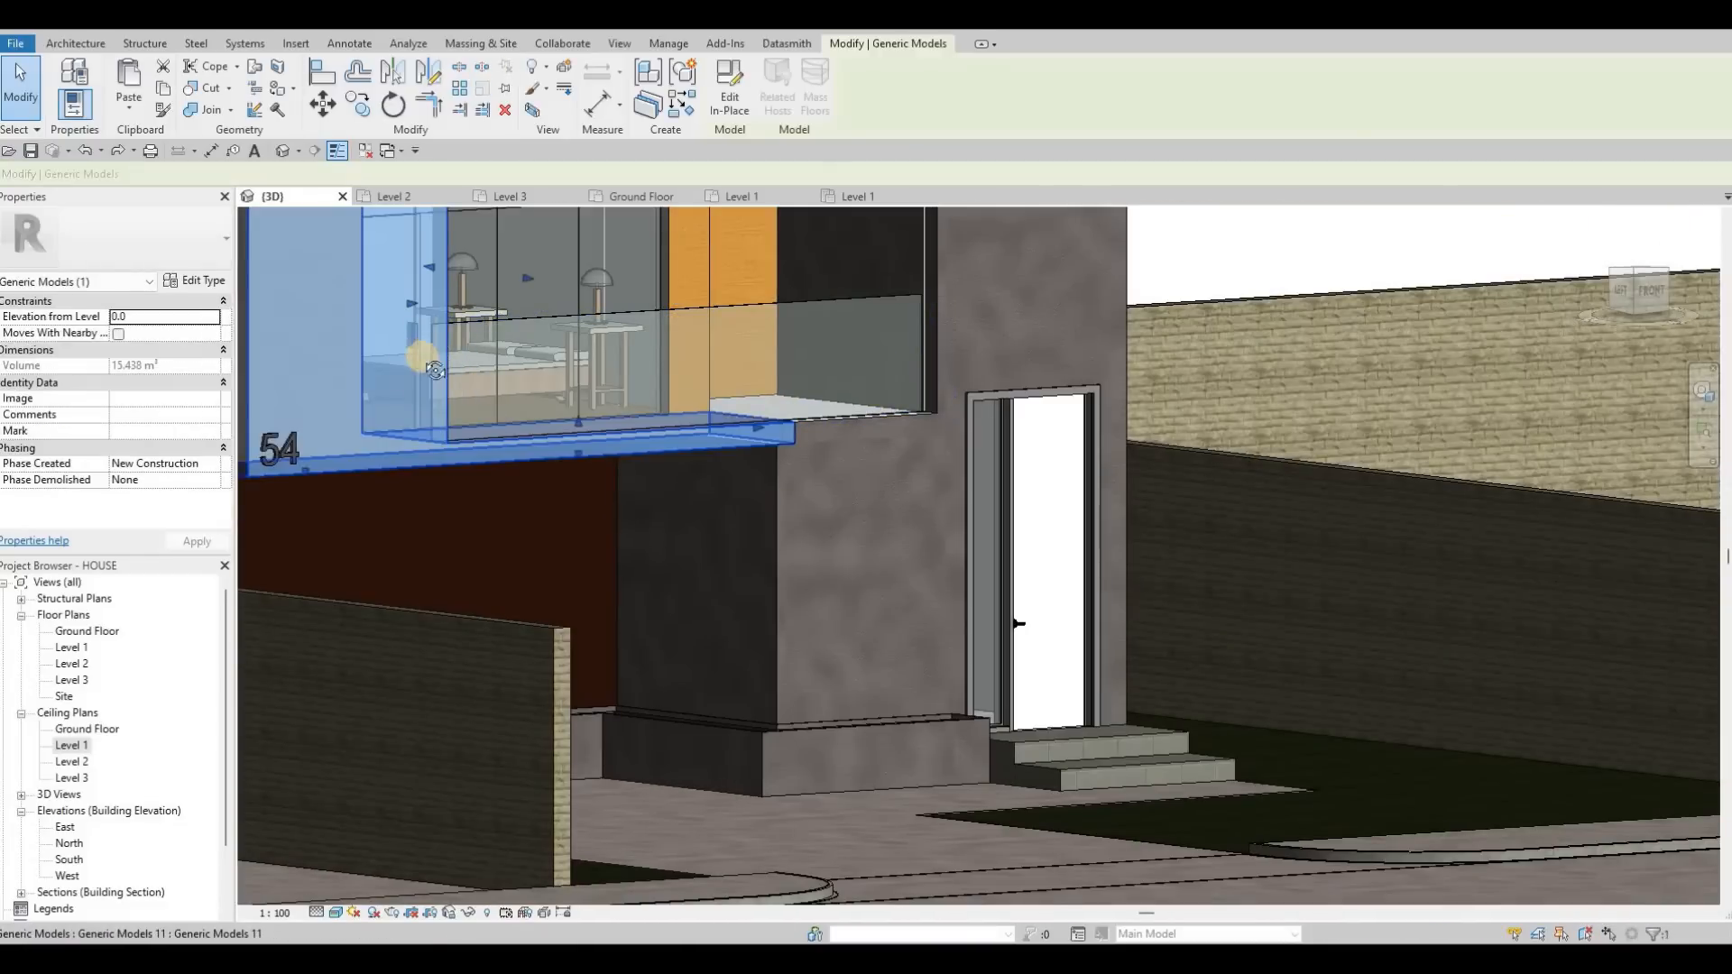
{"action": "middle_click_drag", "start_coordinate": [396, 381], "coordinate": [680, 282], "text": "shift"}
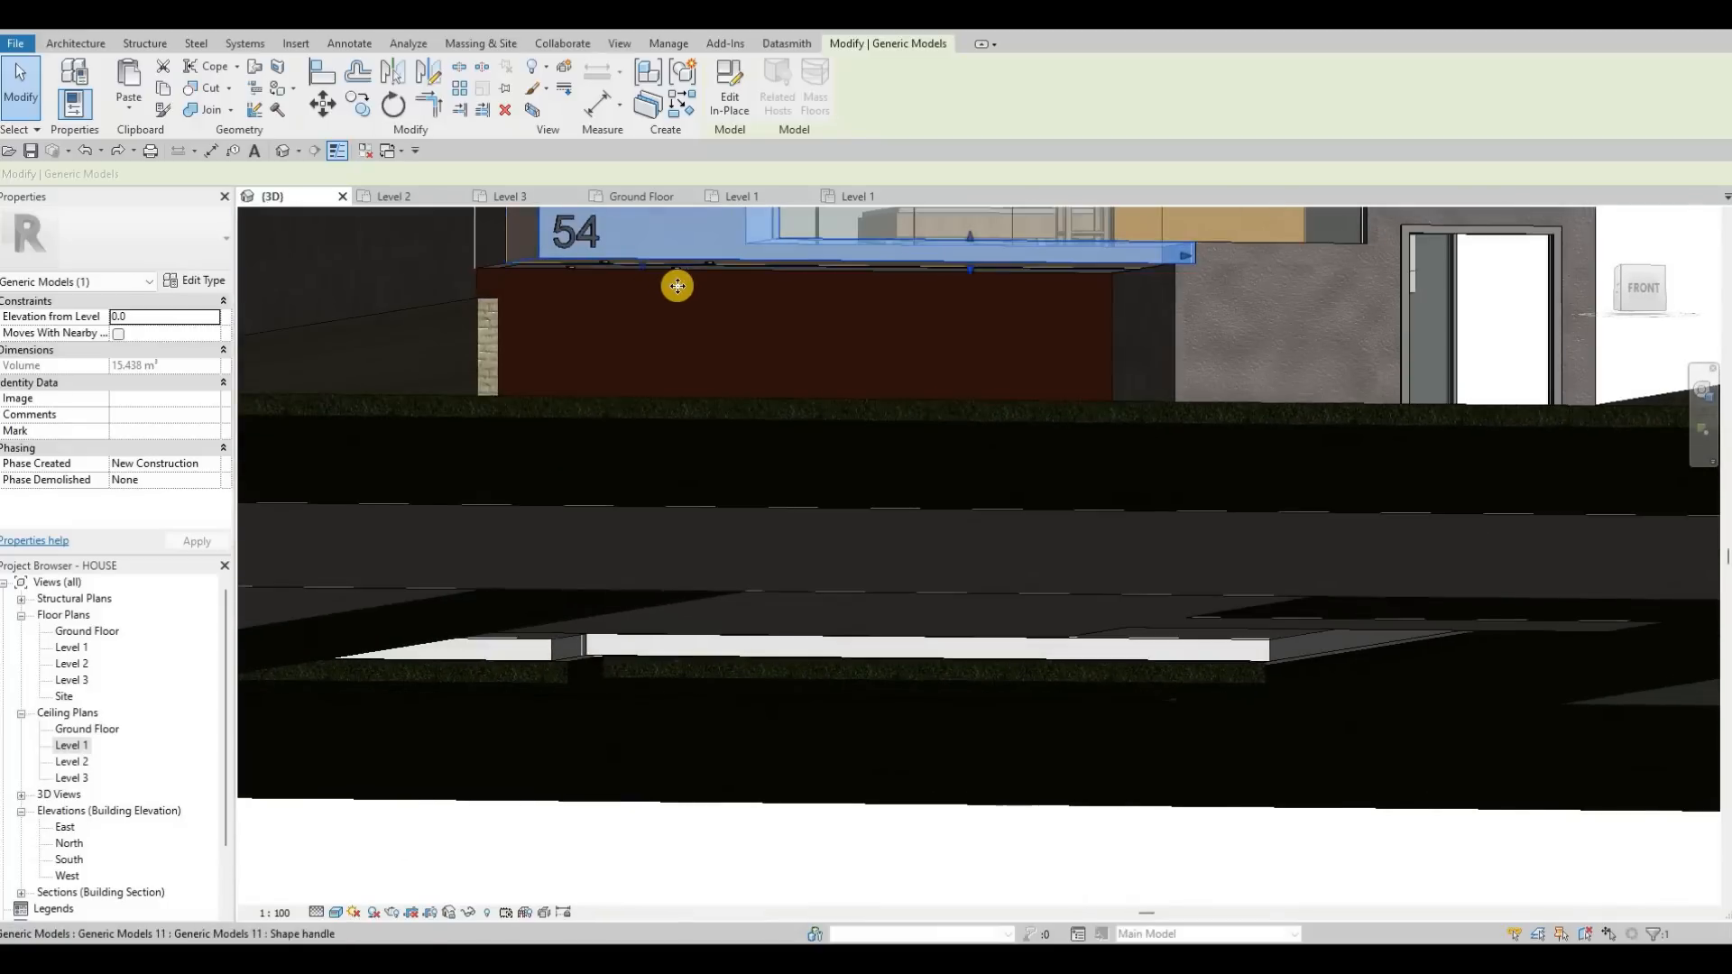
{"action": "scroll", "coordinate": [682, 280], "scroll_direction": "up", "scroll_amount": 3}
{"action": "key", "text": "Escape"}
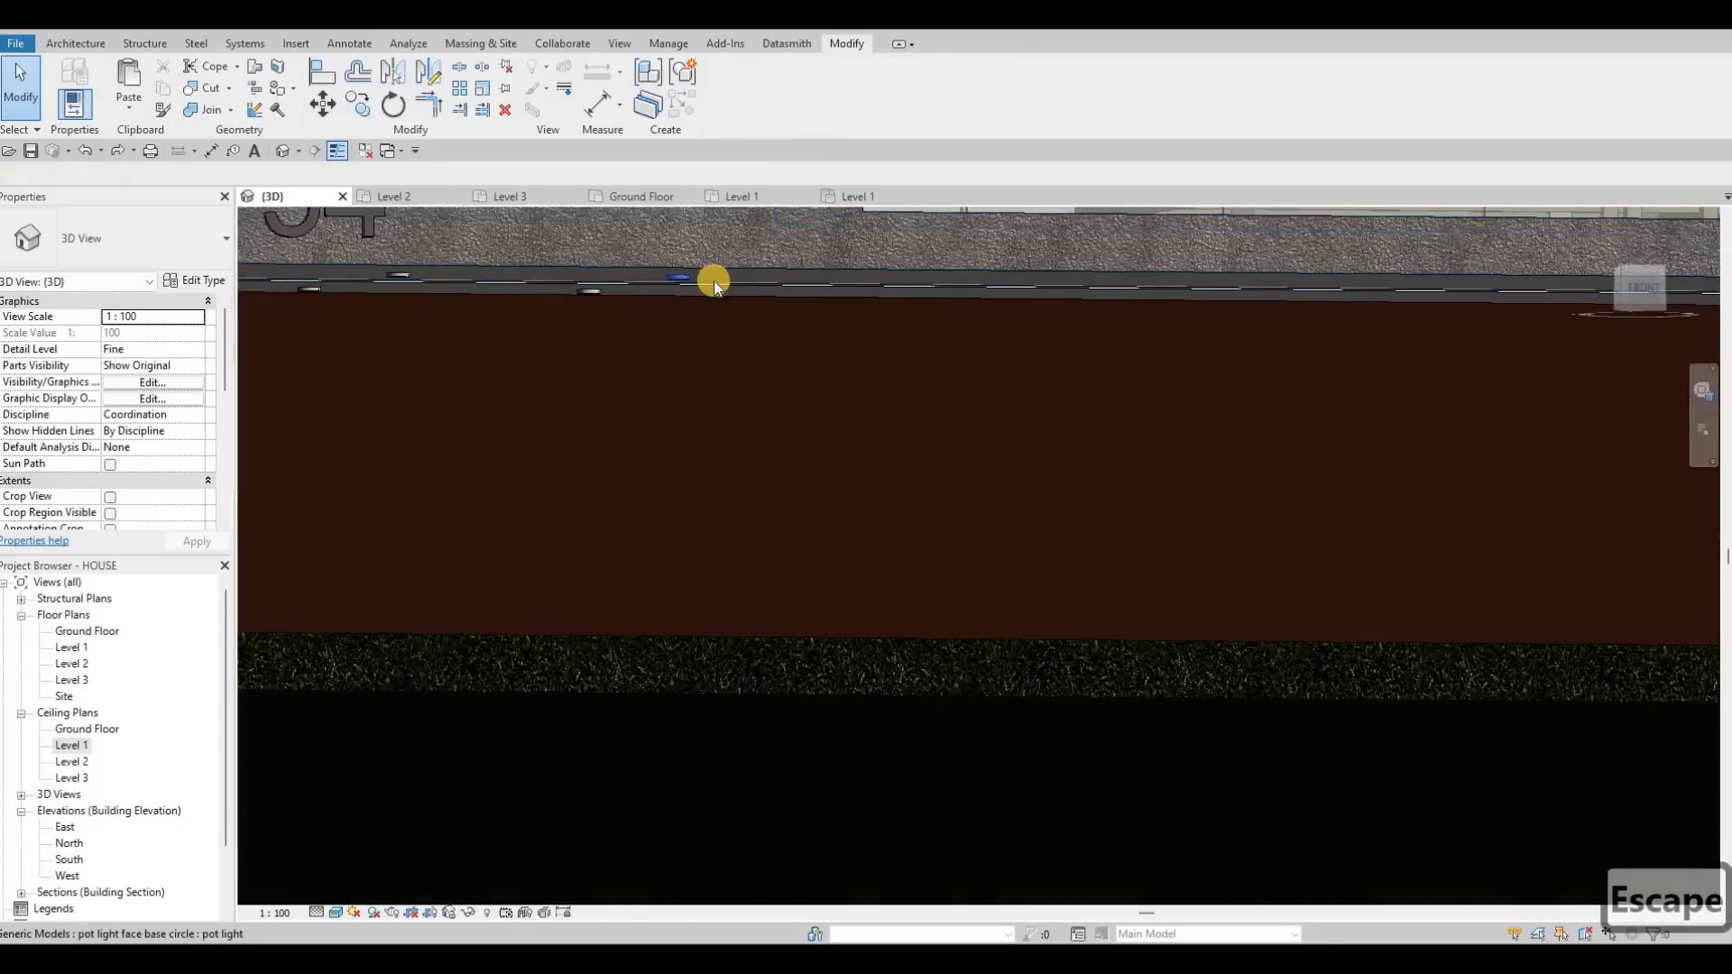
{"action": "scroll", "coordinate": [846, 265], "scroll_direction": "up", "scroll_amount": 2}
{"action": "left_click", "coordinate": [848, 261]}
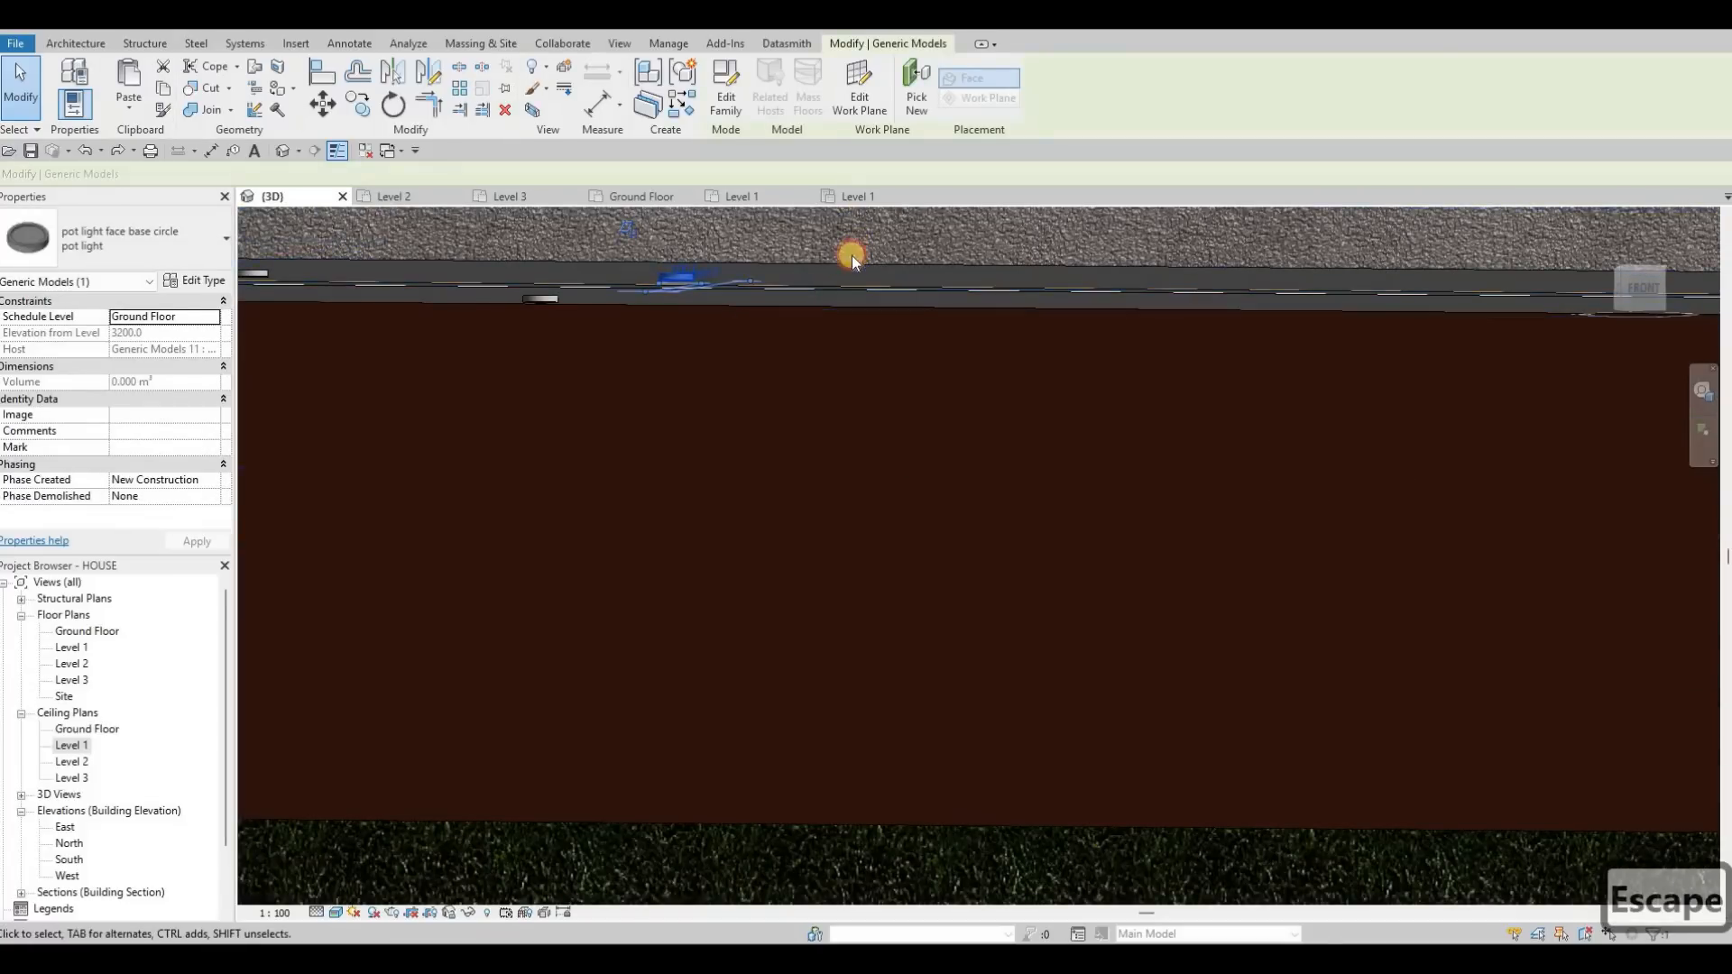
{"action": "key", "text": "Escape"}
{"action": "left_click", "coordinate": [881, 278]}
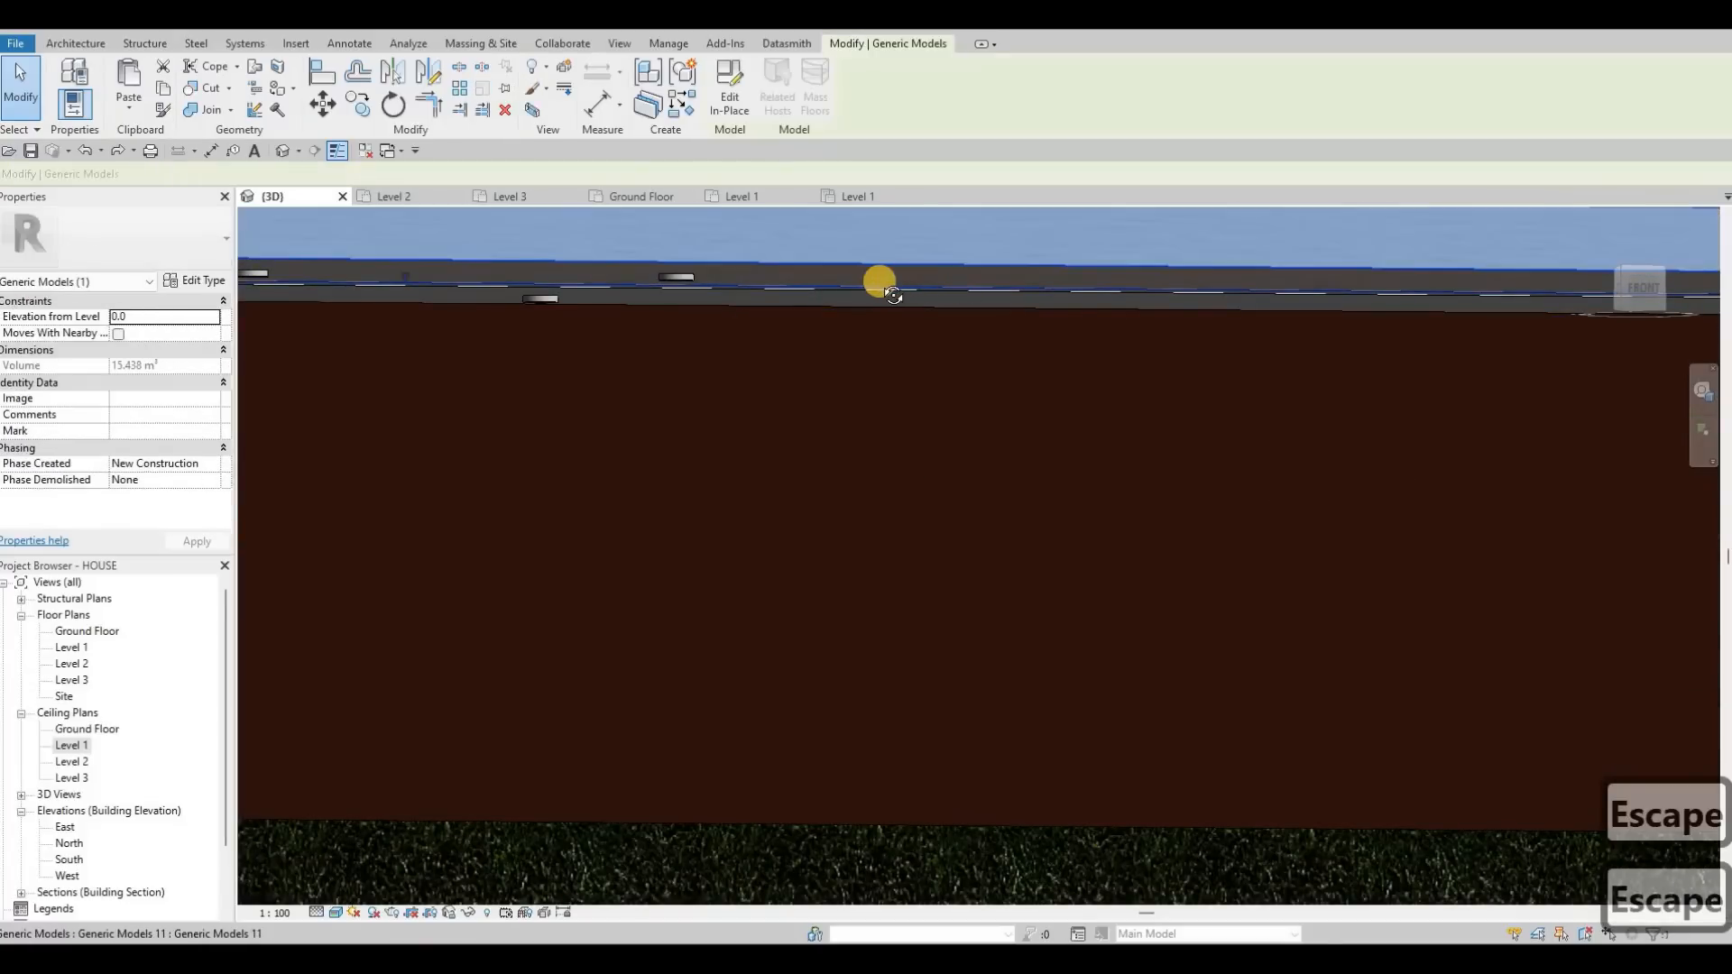
{"action": "middle_click_drag", "start_coordinate": [881, 277], "coordinate": [1209, 240], "text": "shift"}
{"action": "scroll", "coordinate": [1216, 246], "scroll_direction": "up", "scroll_amount": 2}
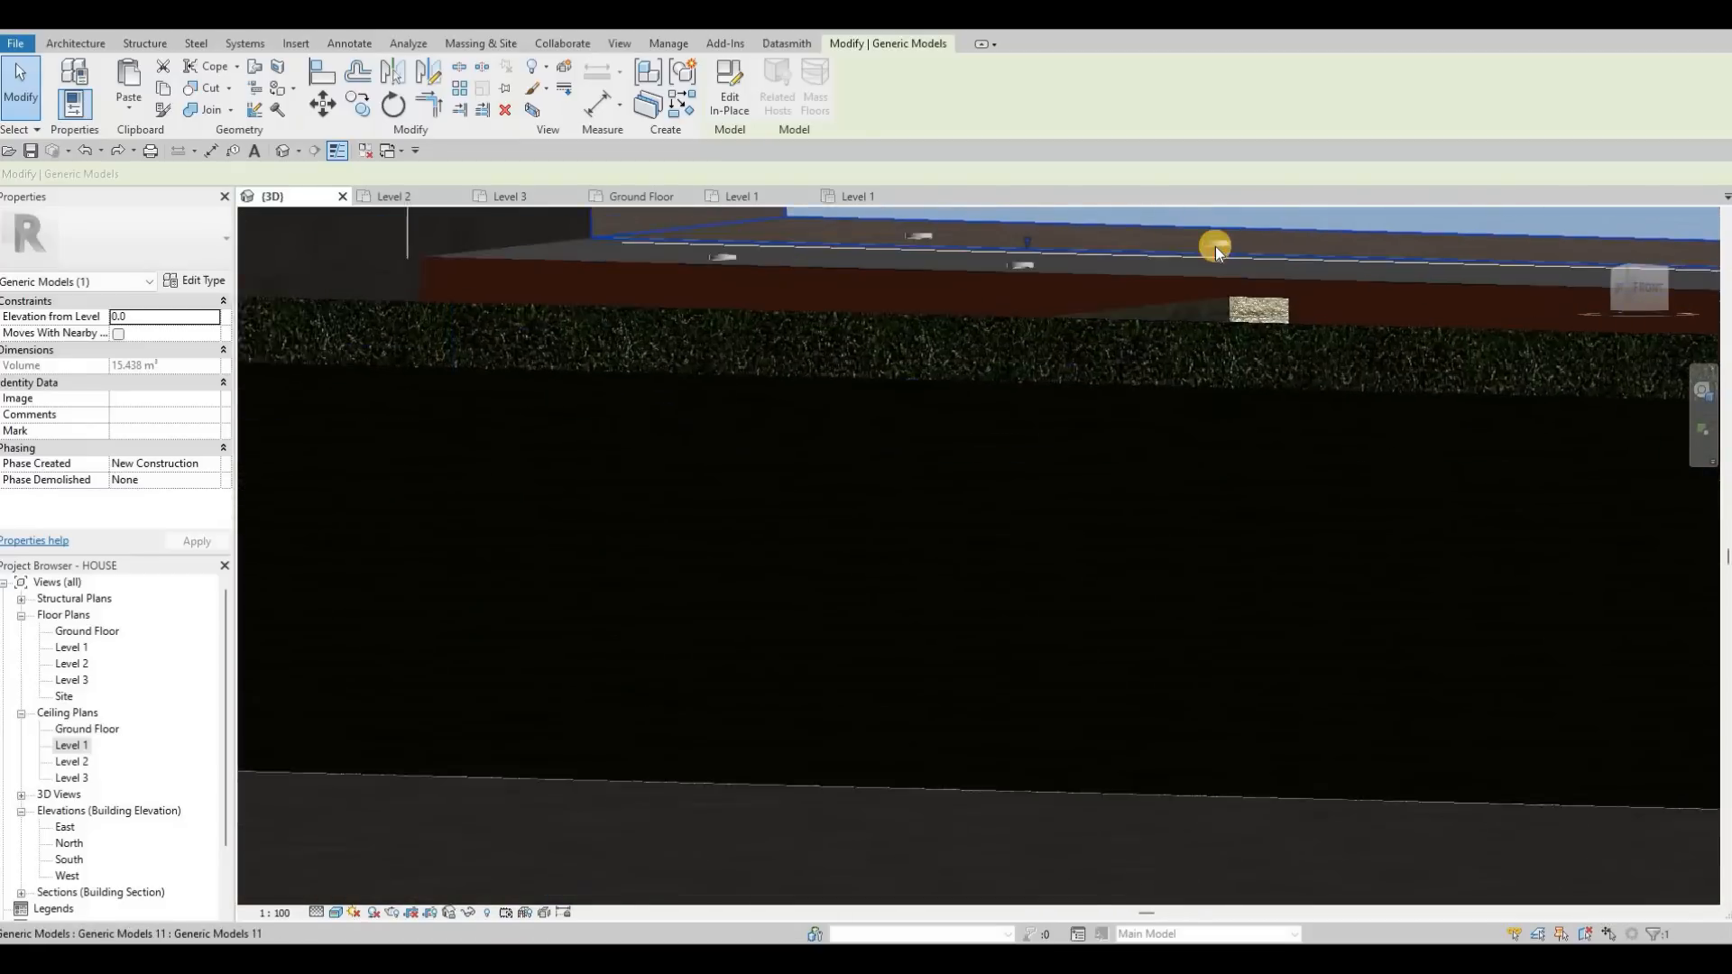
Try to copy a soffit pot light 1000 mm along the front overhang in the 3D view.
{"action": "left_click", "coordinate": [1215, 282]}
{"action": "middle_click_drag", "start_coordinate": [1101, 294], "coordinate": [1276, 274], "text": "shift"}
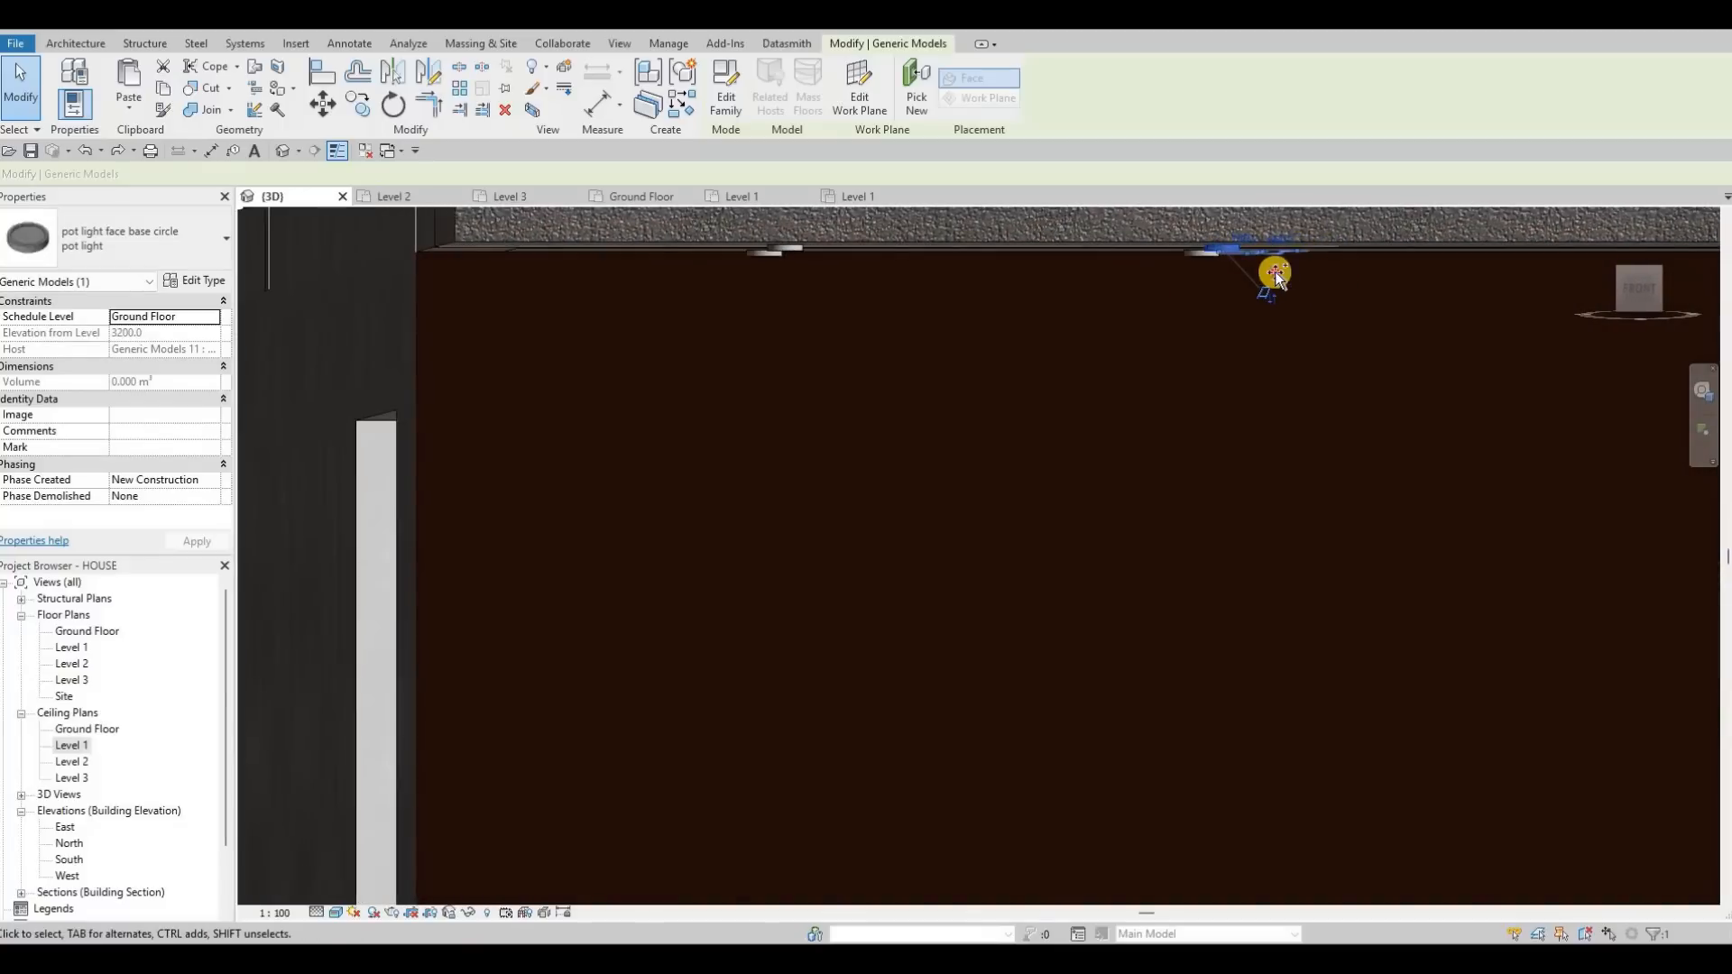
{"action": "key", "text": "c"}
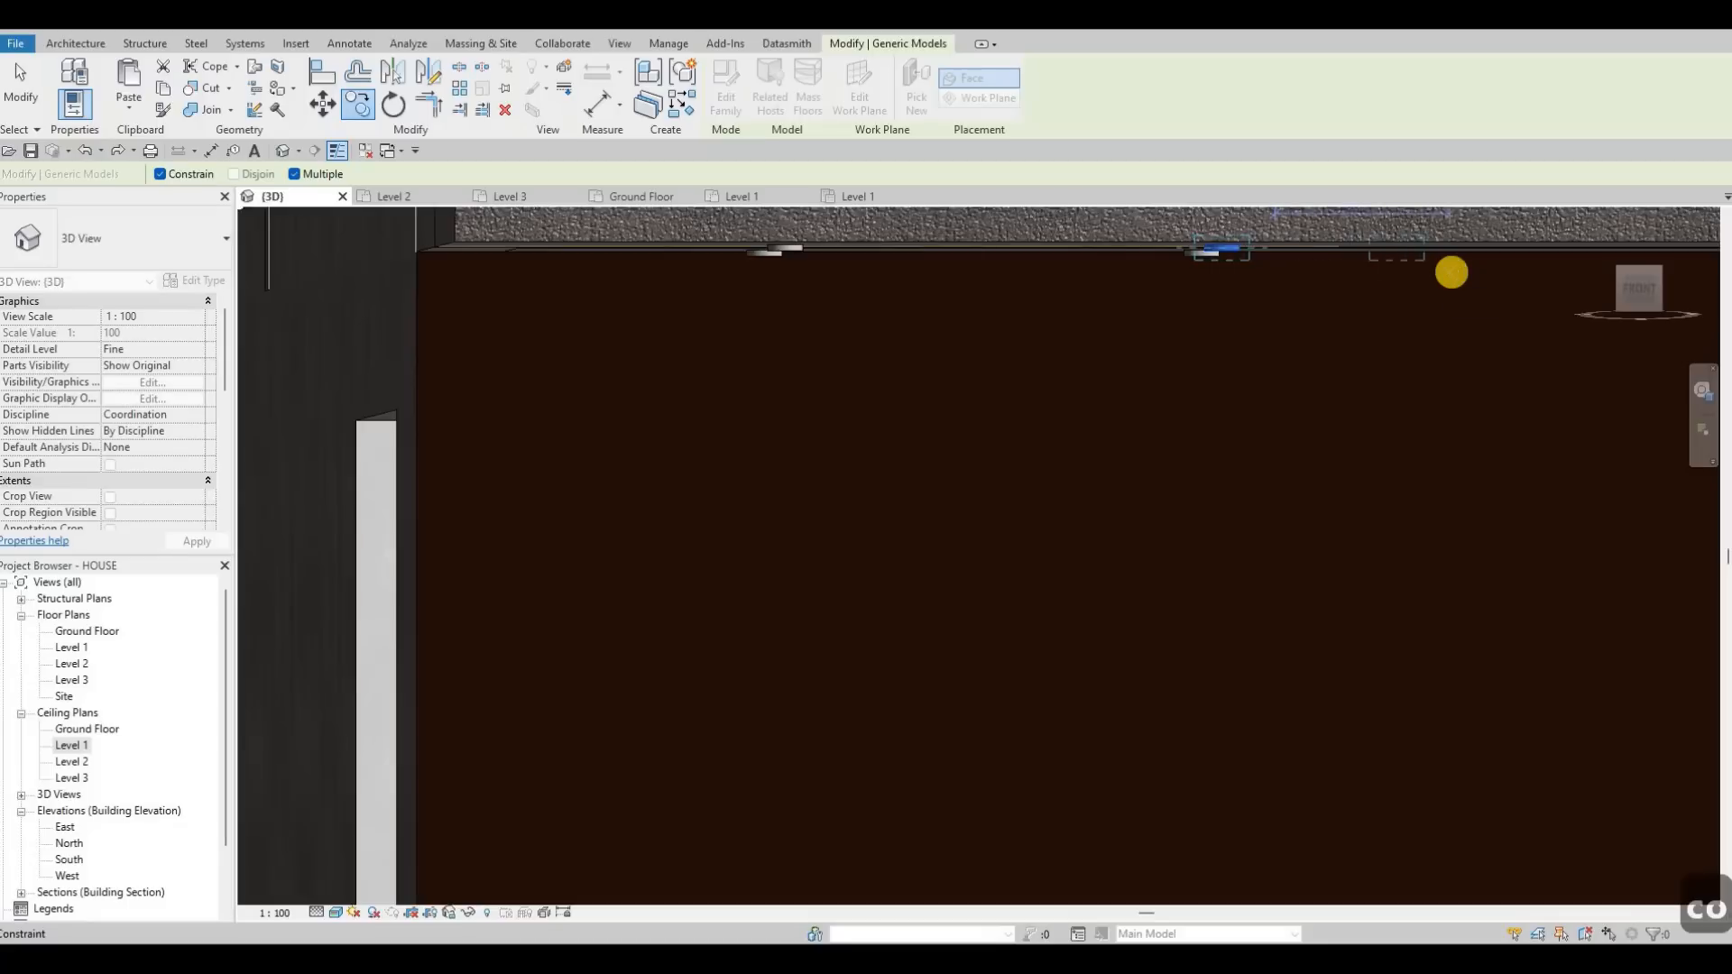
{"action": "type", "text": "000"}
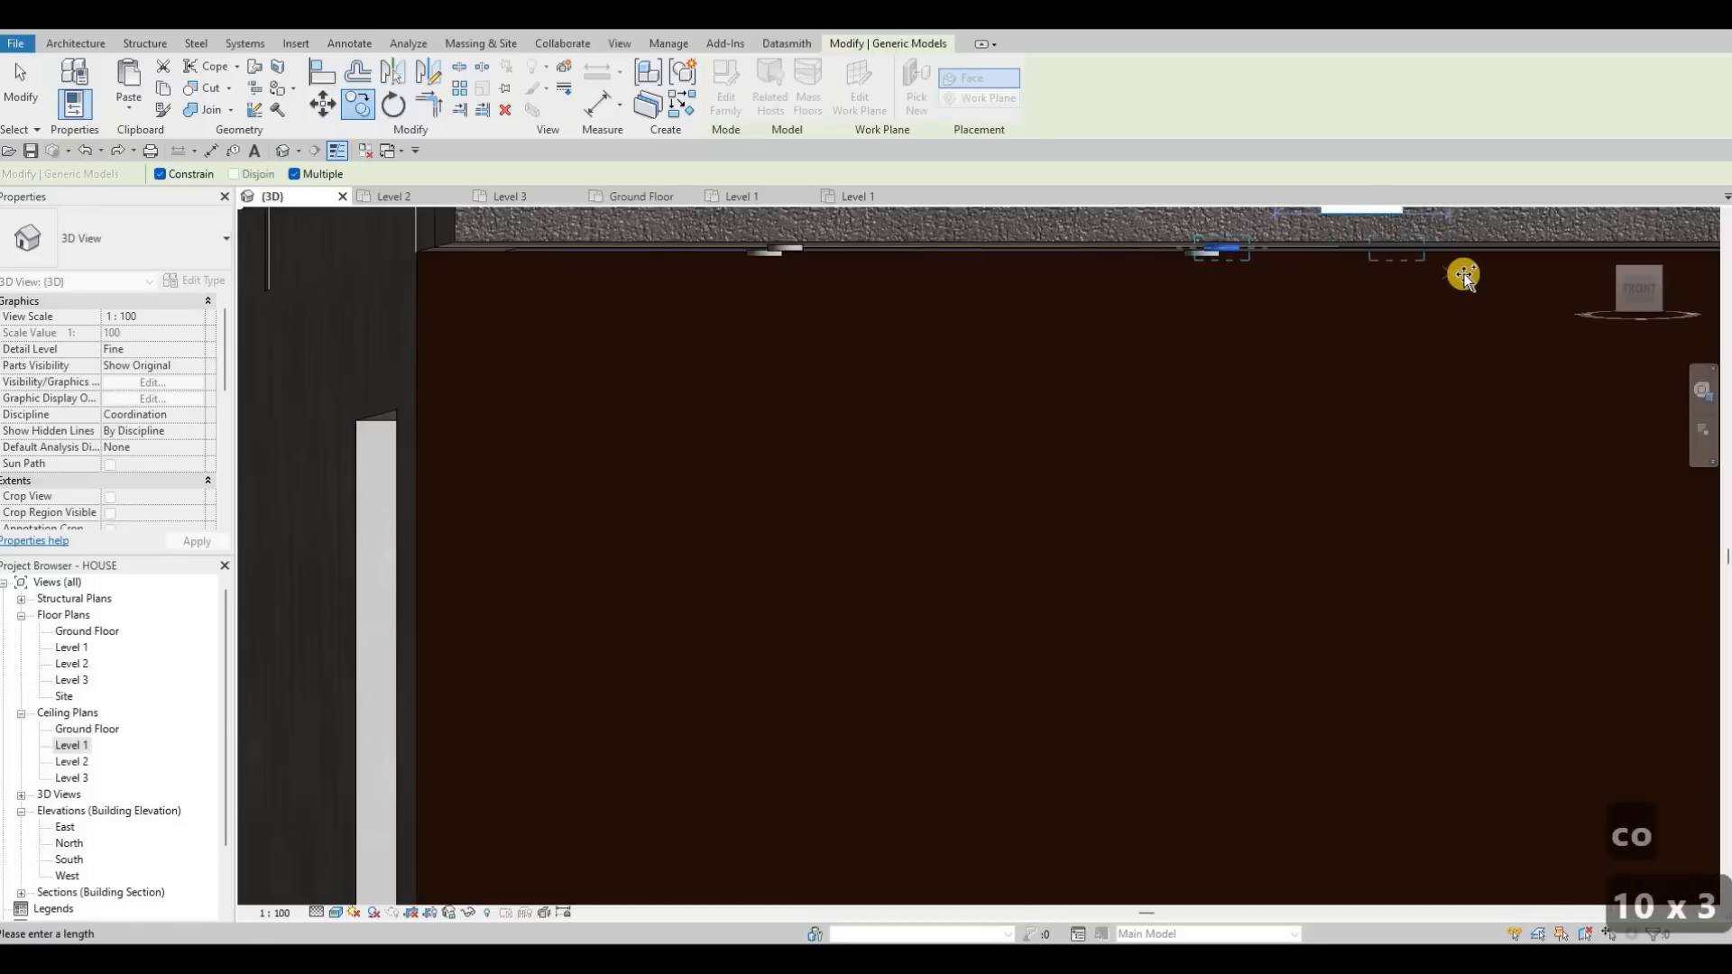
{"action": "key", "text": "Return"}
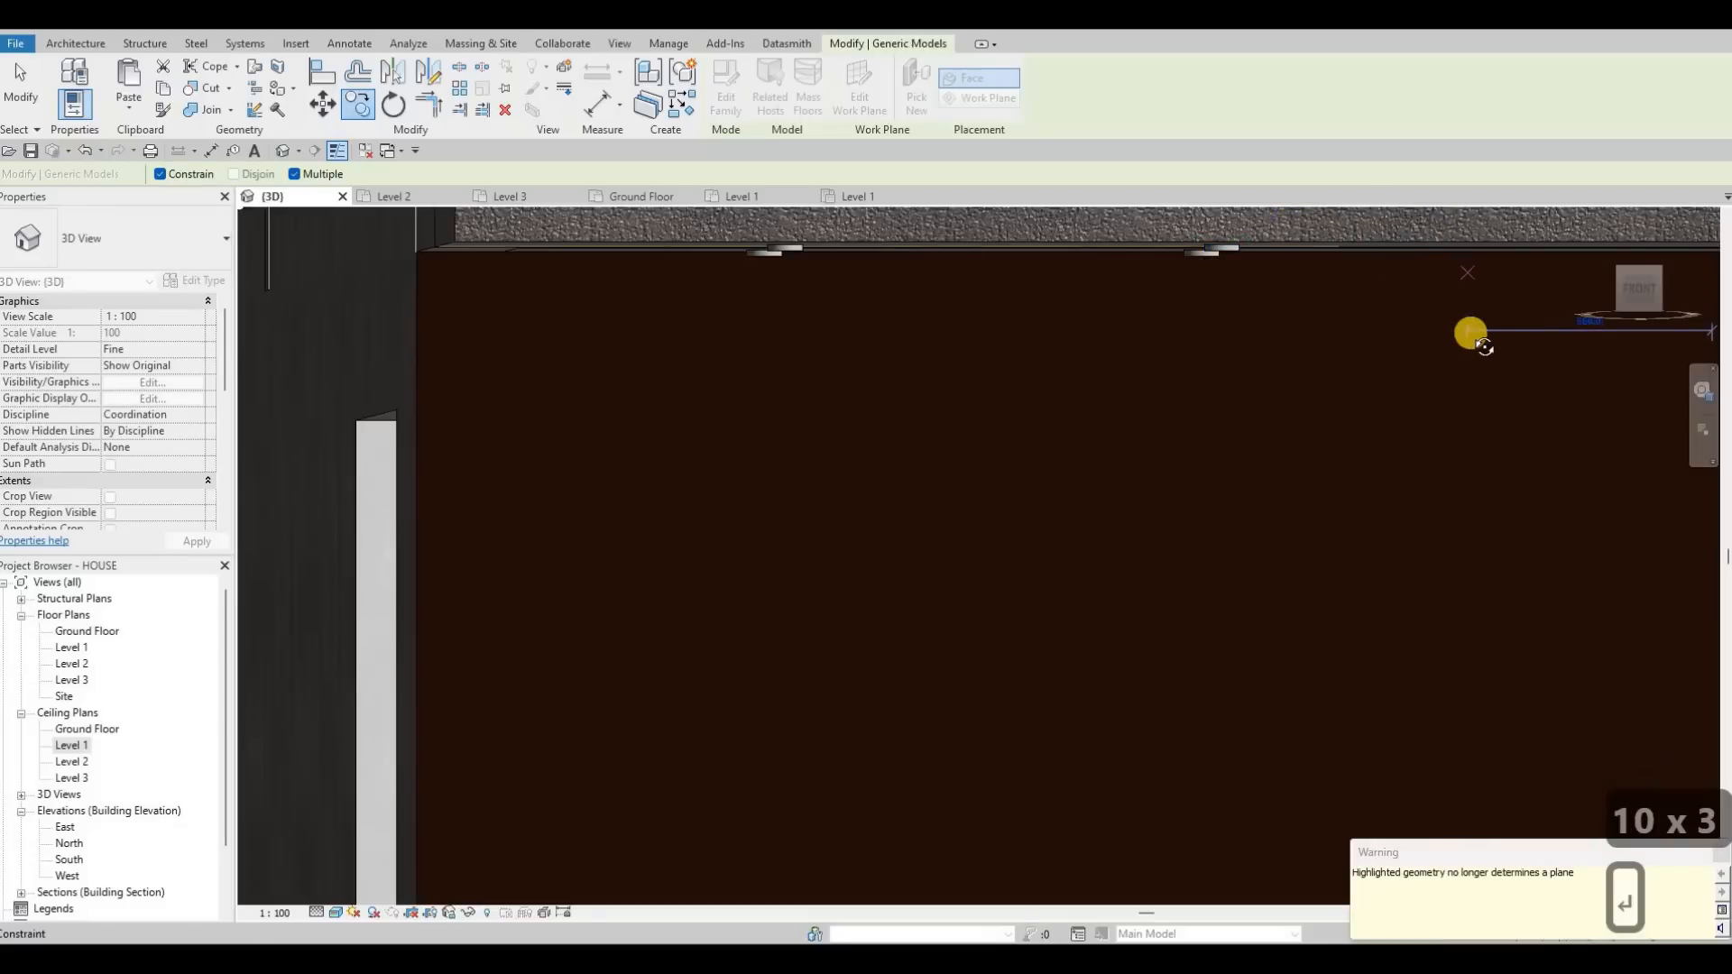
{"action": "key", "text": "Escape"}
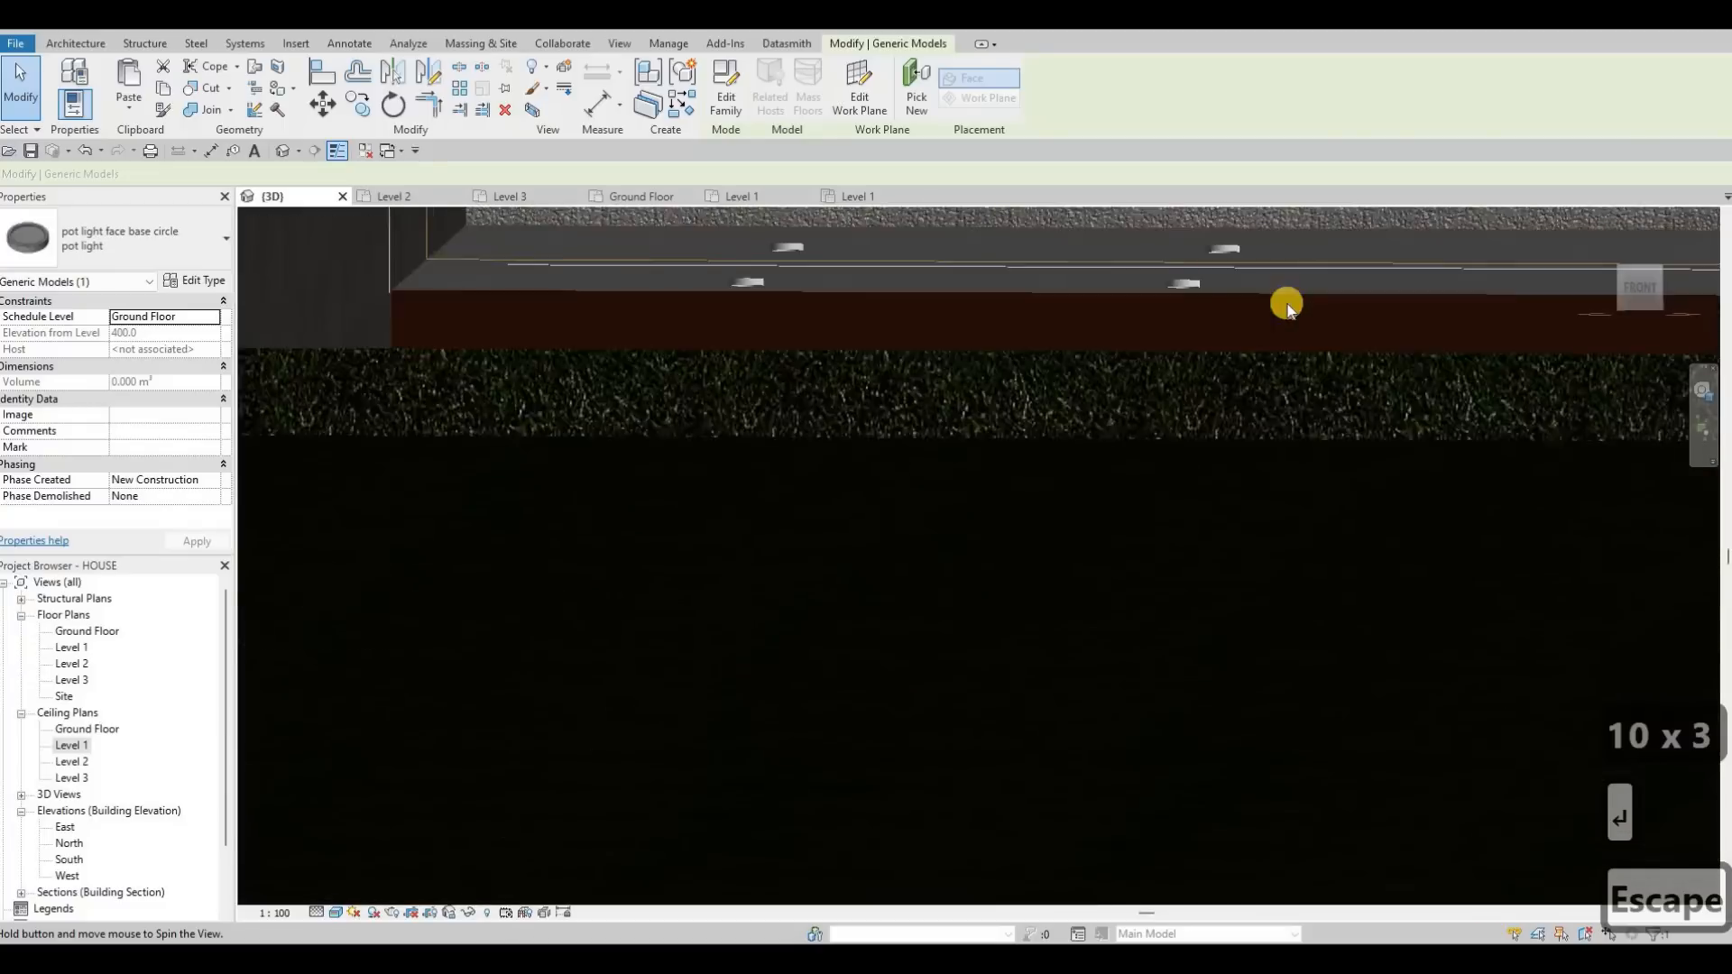
{"action": "middle_click_drag", "start_coordinate": [1287, 304], "coordinate": [1034, 237], "text": "shift"}
{"action": "key", "text": "Escape"}
{"action": "key", "text": "Escape"}
Create a similar pot light from the second front one and place it on the overhang's underside, farther along the row.
{"action": "left_click", "coordinate": [1095, 238]}
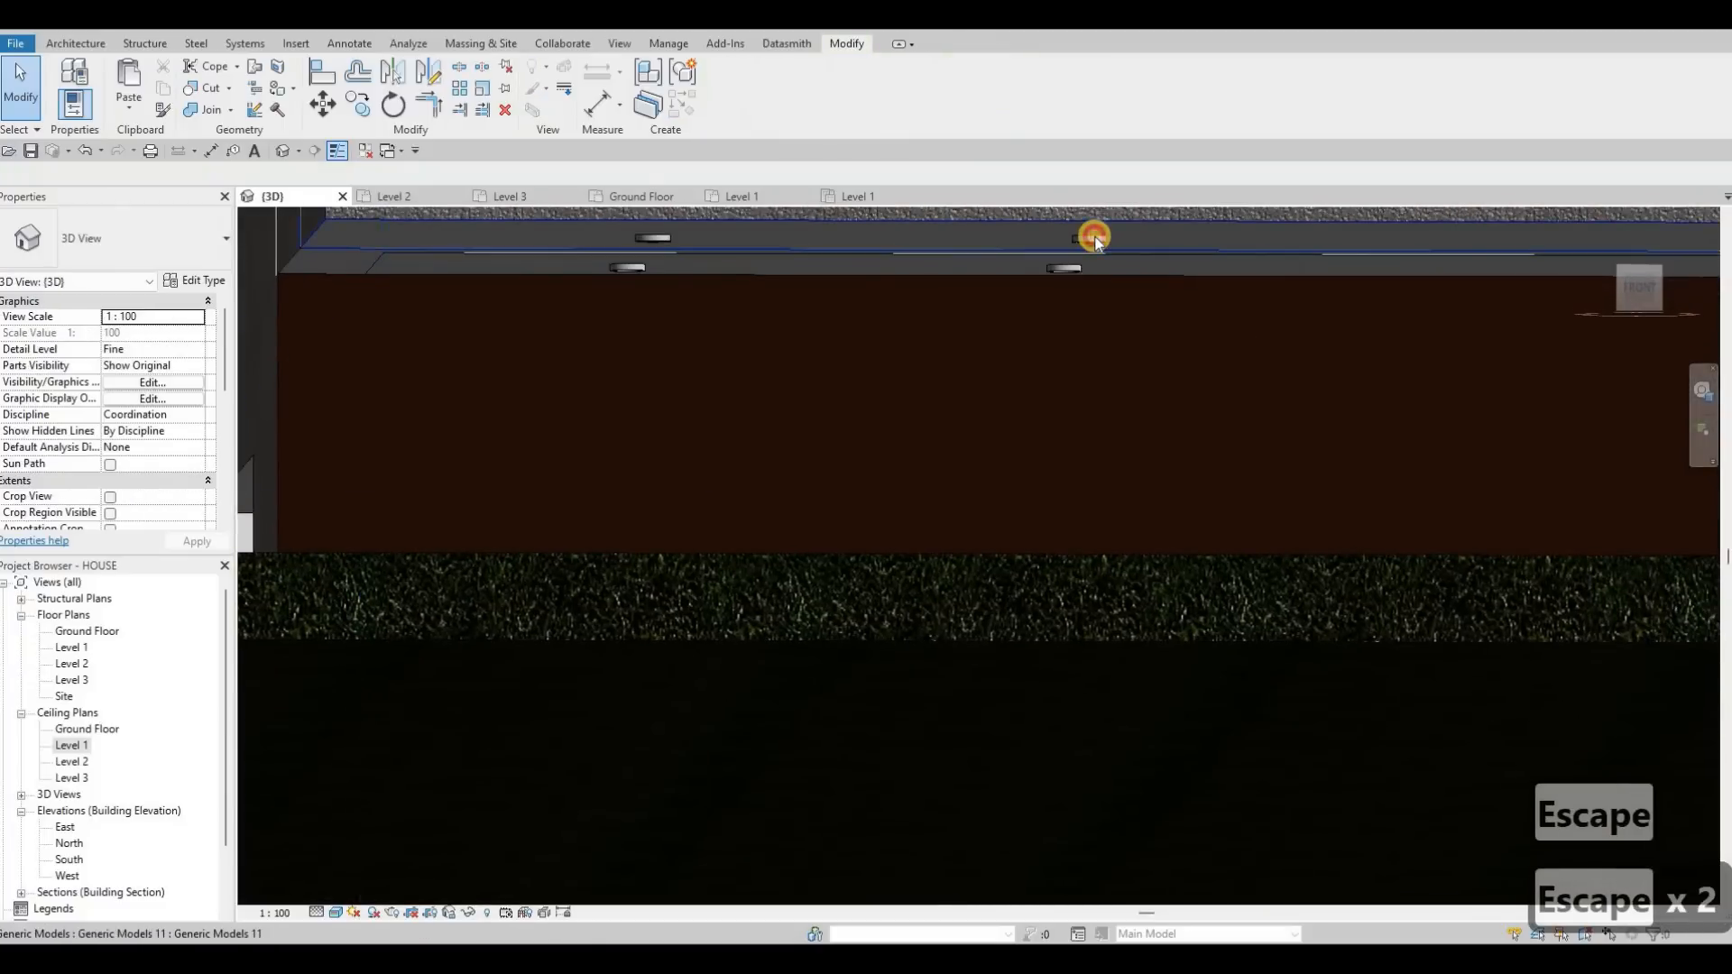
{"action": "key", "text": "Escape"}
{"action": "left_click", "coordinate": [1094, 237]}
{"action": "key", "text": "c"}
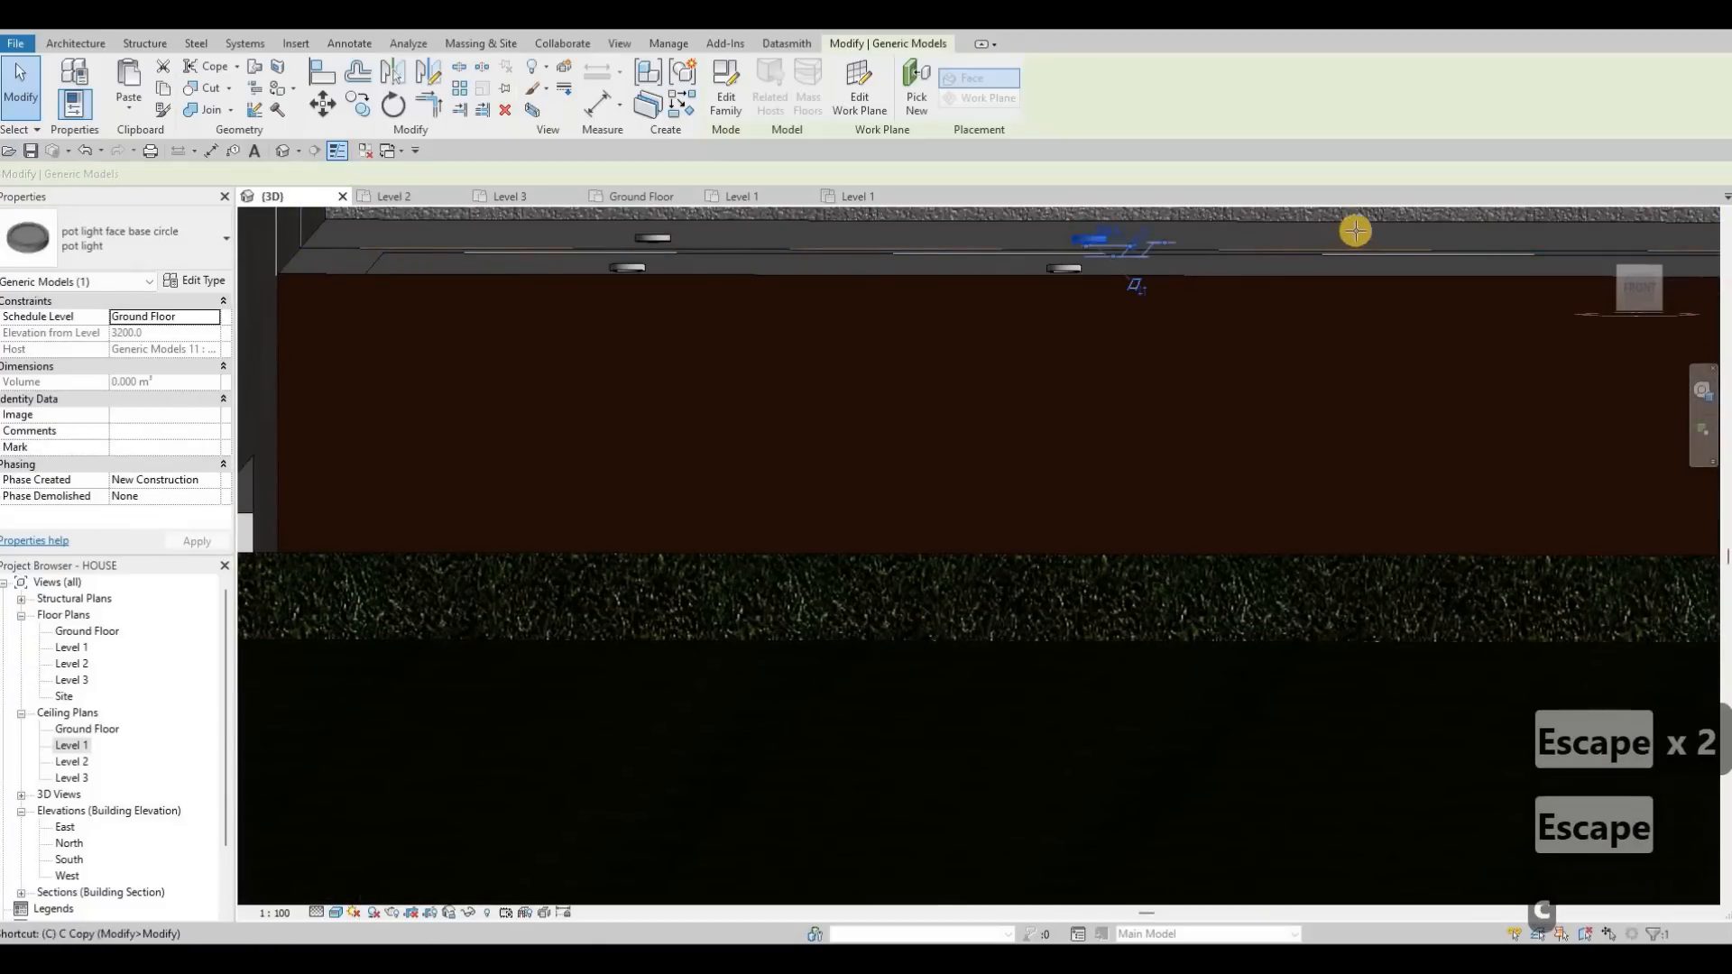
{"action": "key", "text": "s"}
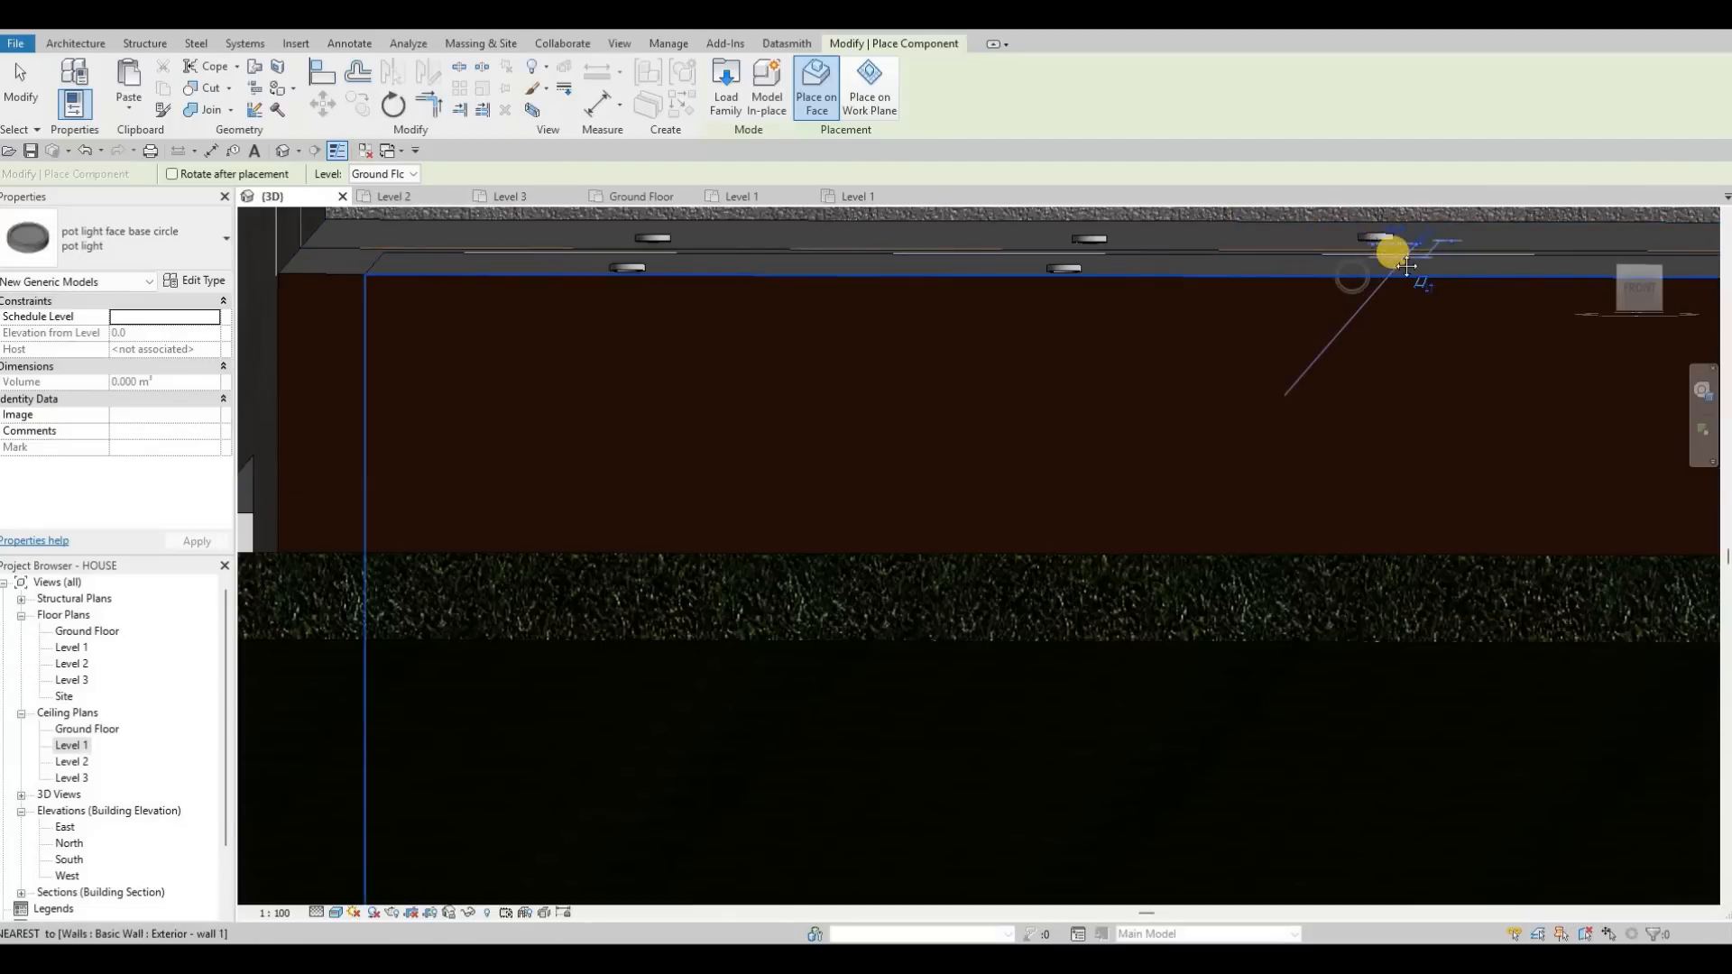
{"action": "scroll", "coordinate": [1097, 261], "scroll_direction": "down", "scroll_amount": 3}
{"action": "key", "text": "Escape"}
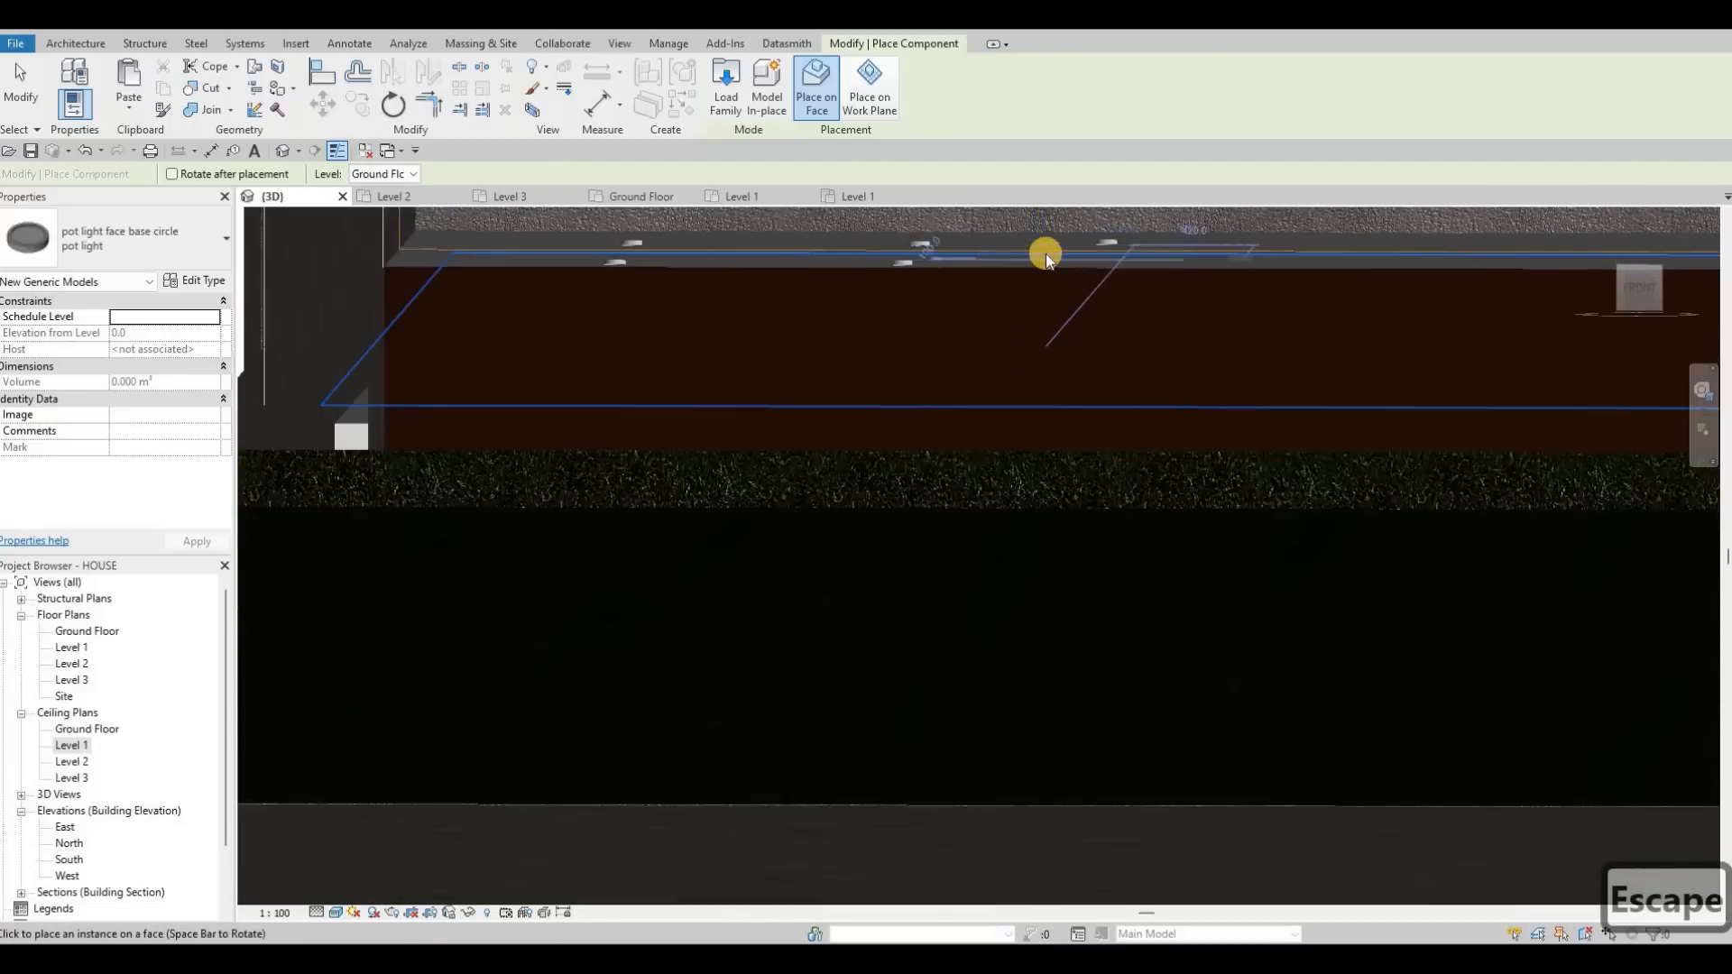
{"action": "middle_click_drag", "start_coordinate": [1046, 254], "coordinate": [795, 262]}
{"action": "scroll", "coordinate": [955, 253], "scroll_direction": "down", "scroll_amount": 1}
{"action": "key", "text": "Escape"}
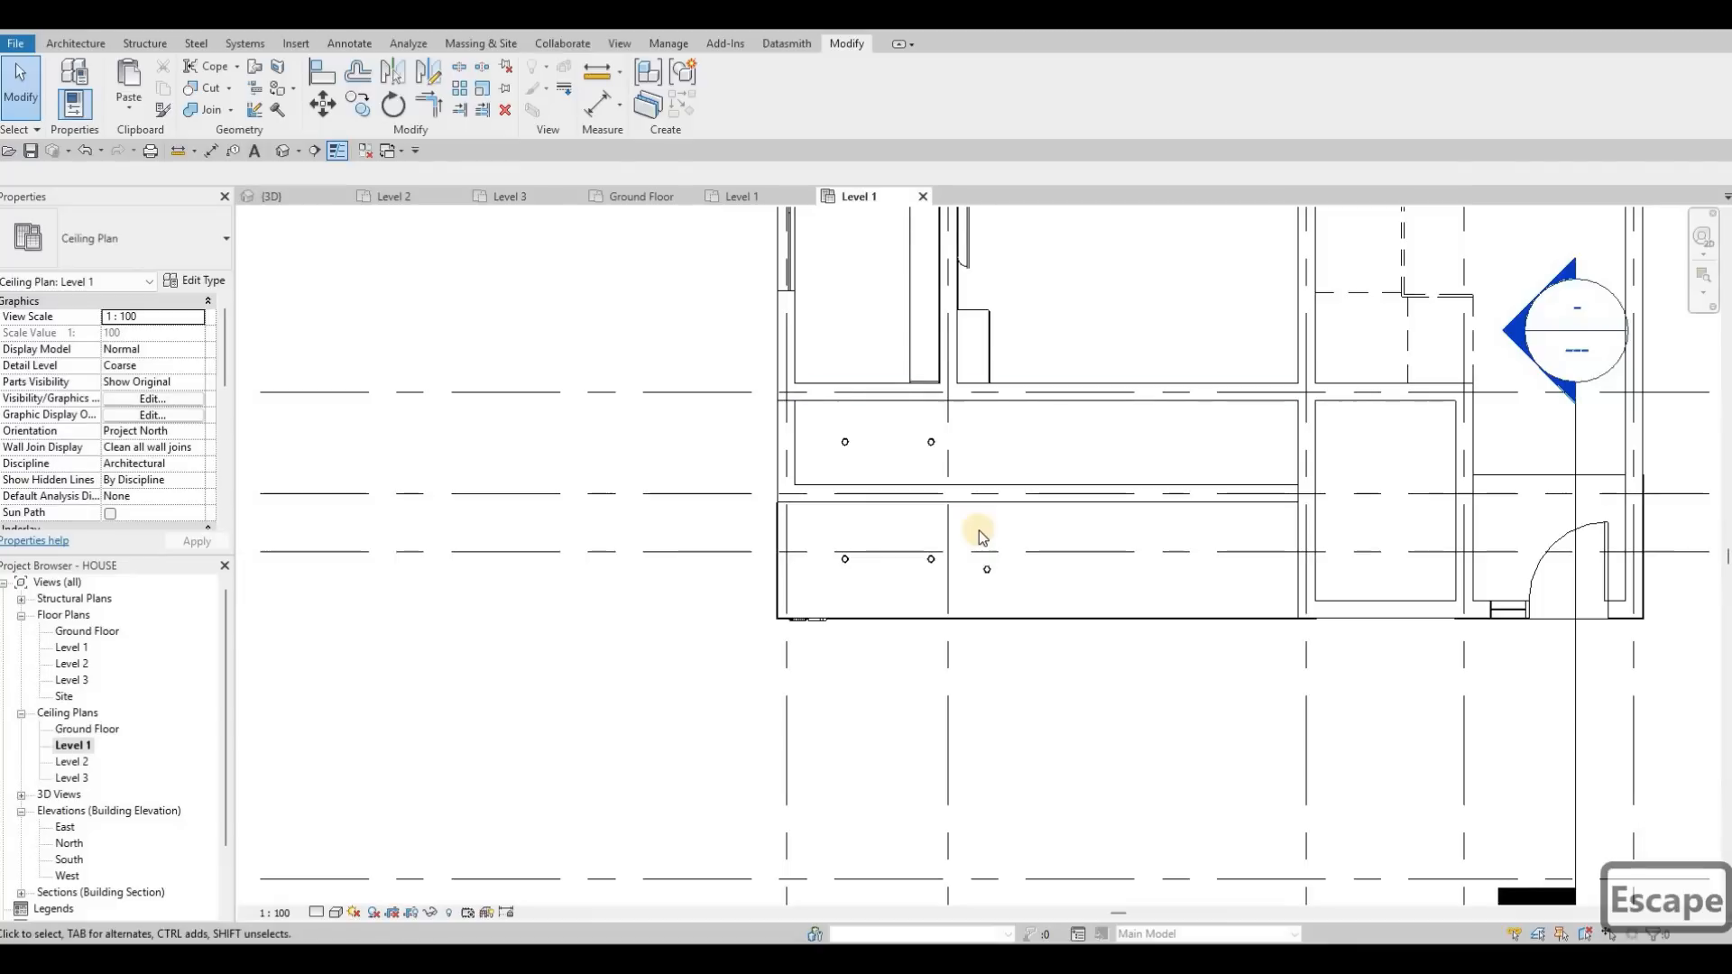
In the Level 1 ceiling plan, align the new pot light's center horizontally with the lower row of pot lights.
{"action": "middle_click_drag", "start_coordinate": [993, 560], "coordinate": [980, 534]}
{"action": "scroll", "coordinate": [973, 514], "scroll_direction": "up", "scroll_amount": 2}
{"action": "key", "text": "a"}
{"action": "key", "text": "l"}
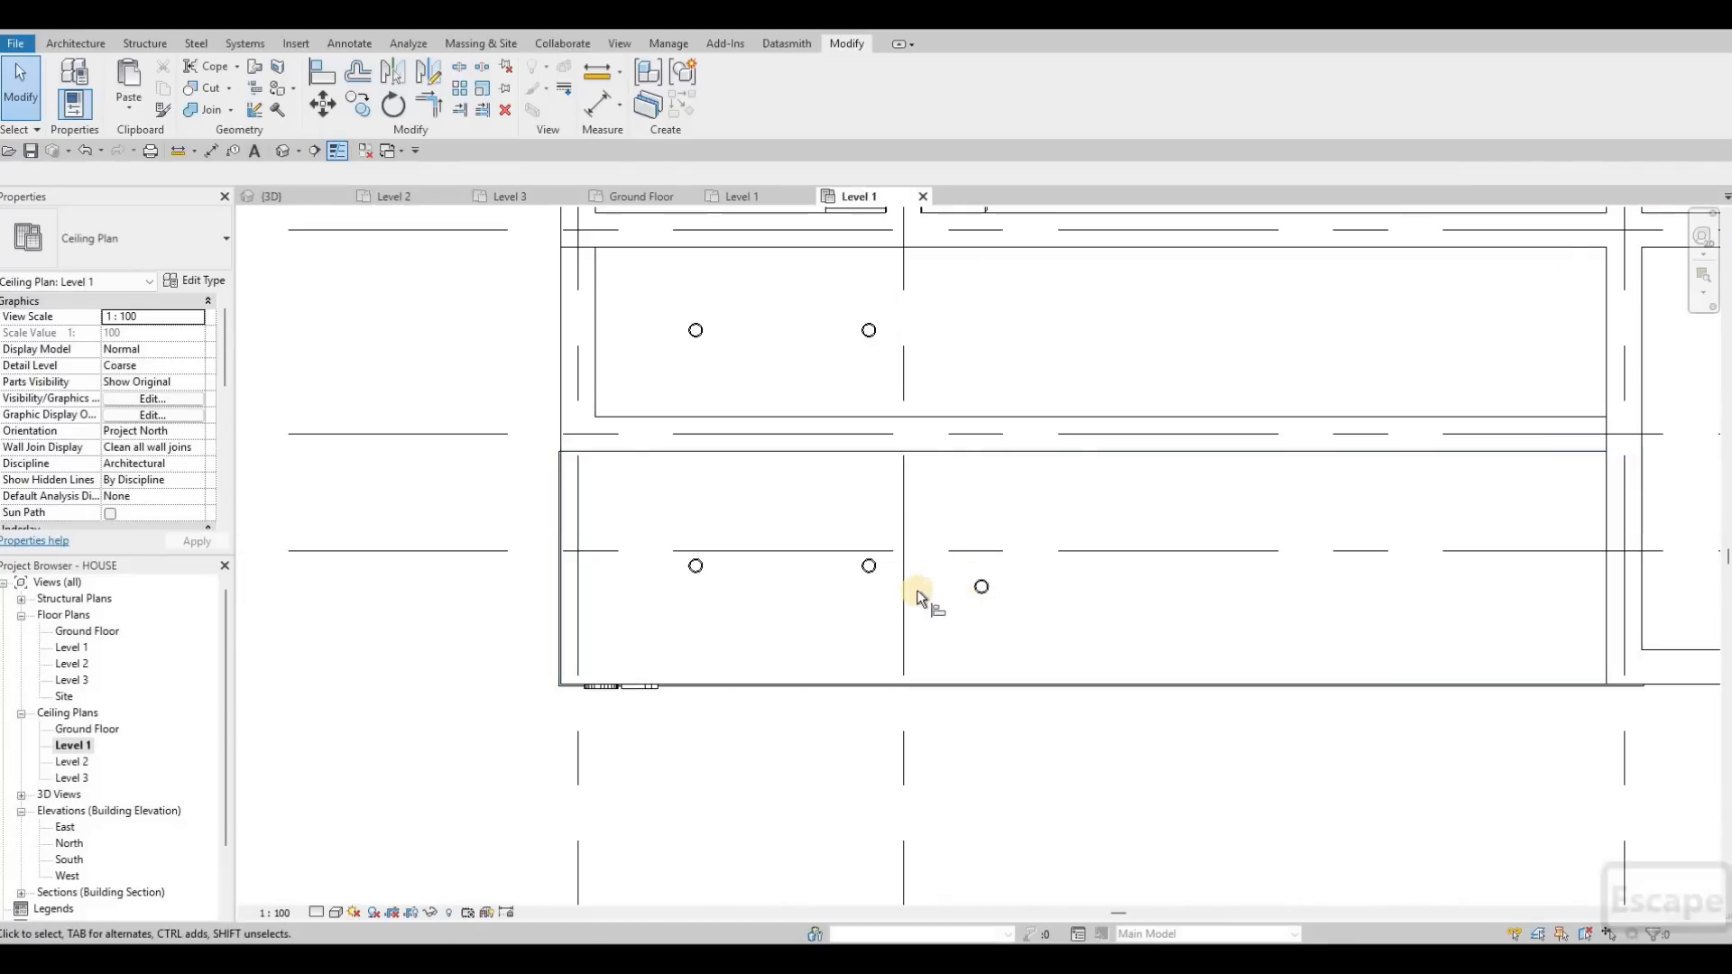
{"action": "left_click", "coordinate": [871, 566]}
{"action": "left_click", "coordinate": [981, 586]}
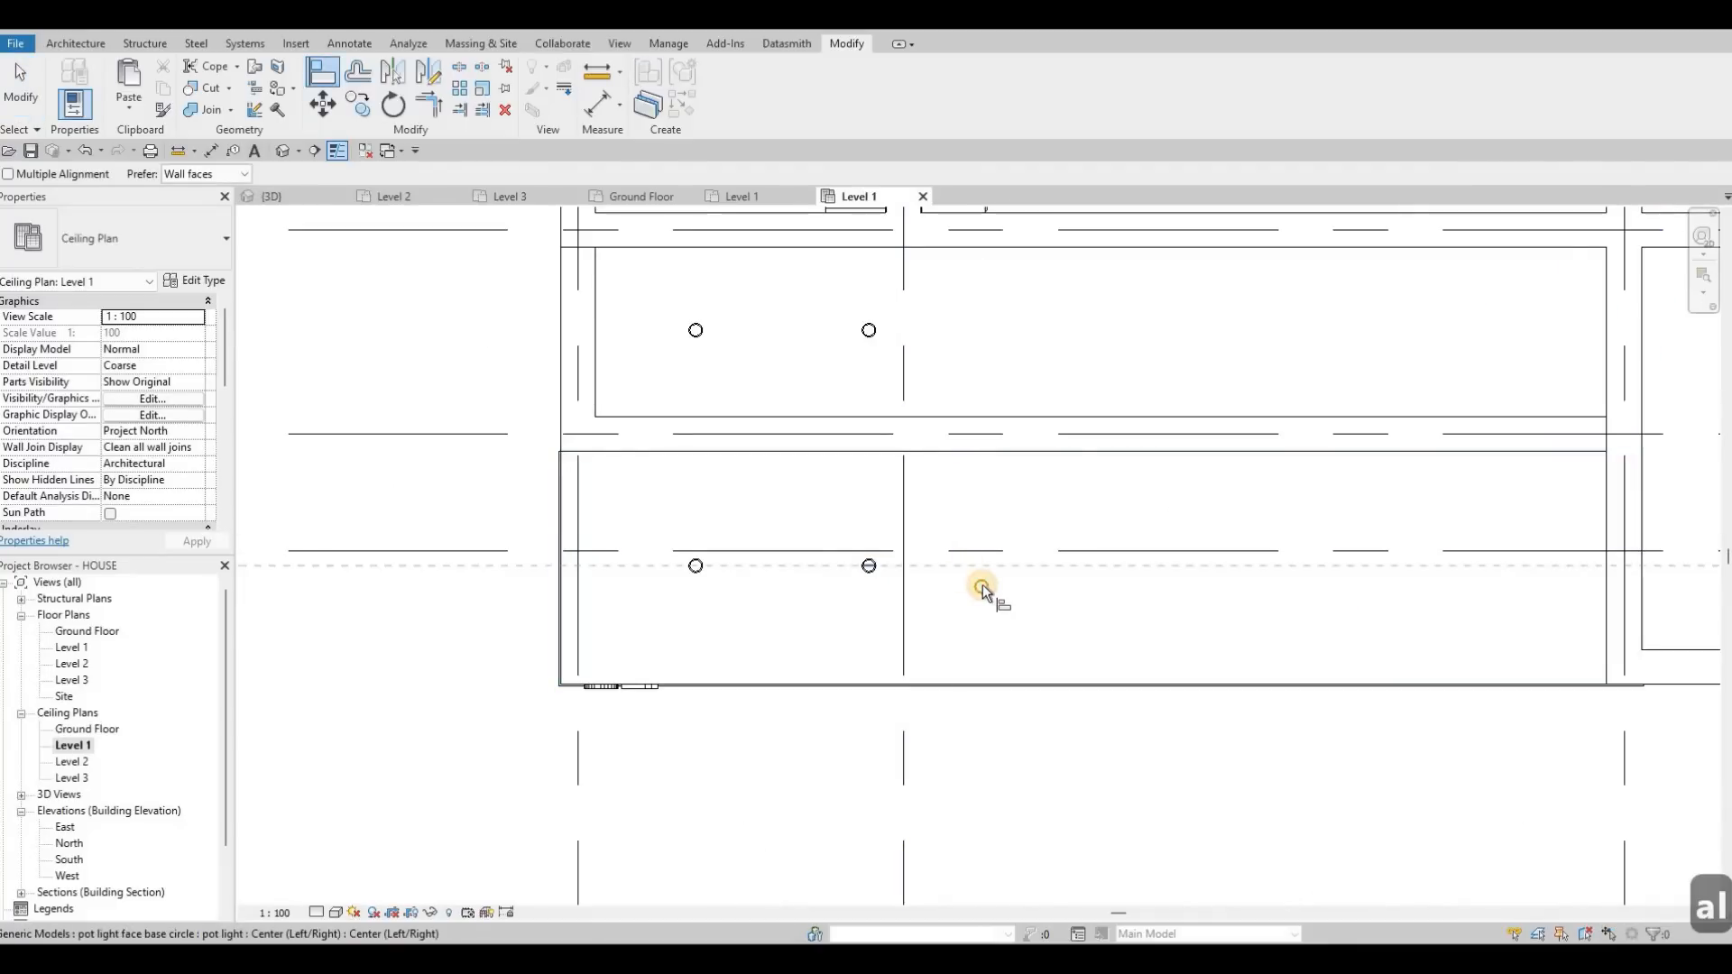
Draw a 1000 mm horizontal detail line from the second lower-row pot light's center through the third light as a spacing guide.
{"action": "scroll", "coordinate": [947, 554], "scroll_direction": "up", "scroll_amount": 3}
{"action": "key", "text": "Escape"}
{"action": "key", "text": "Escape"}
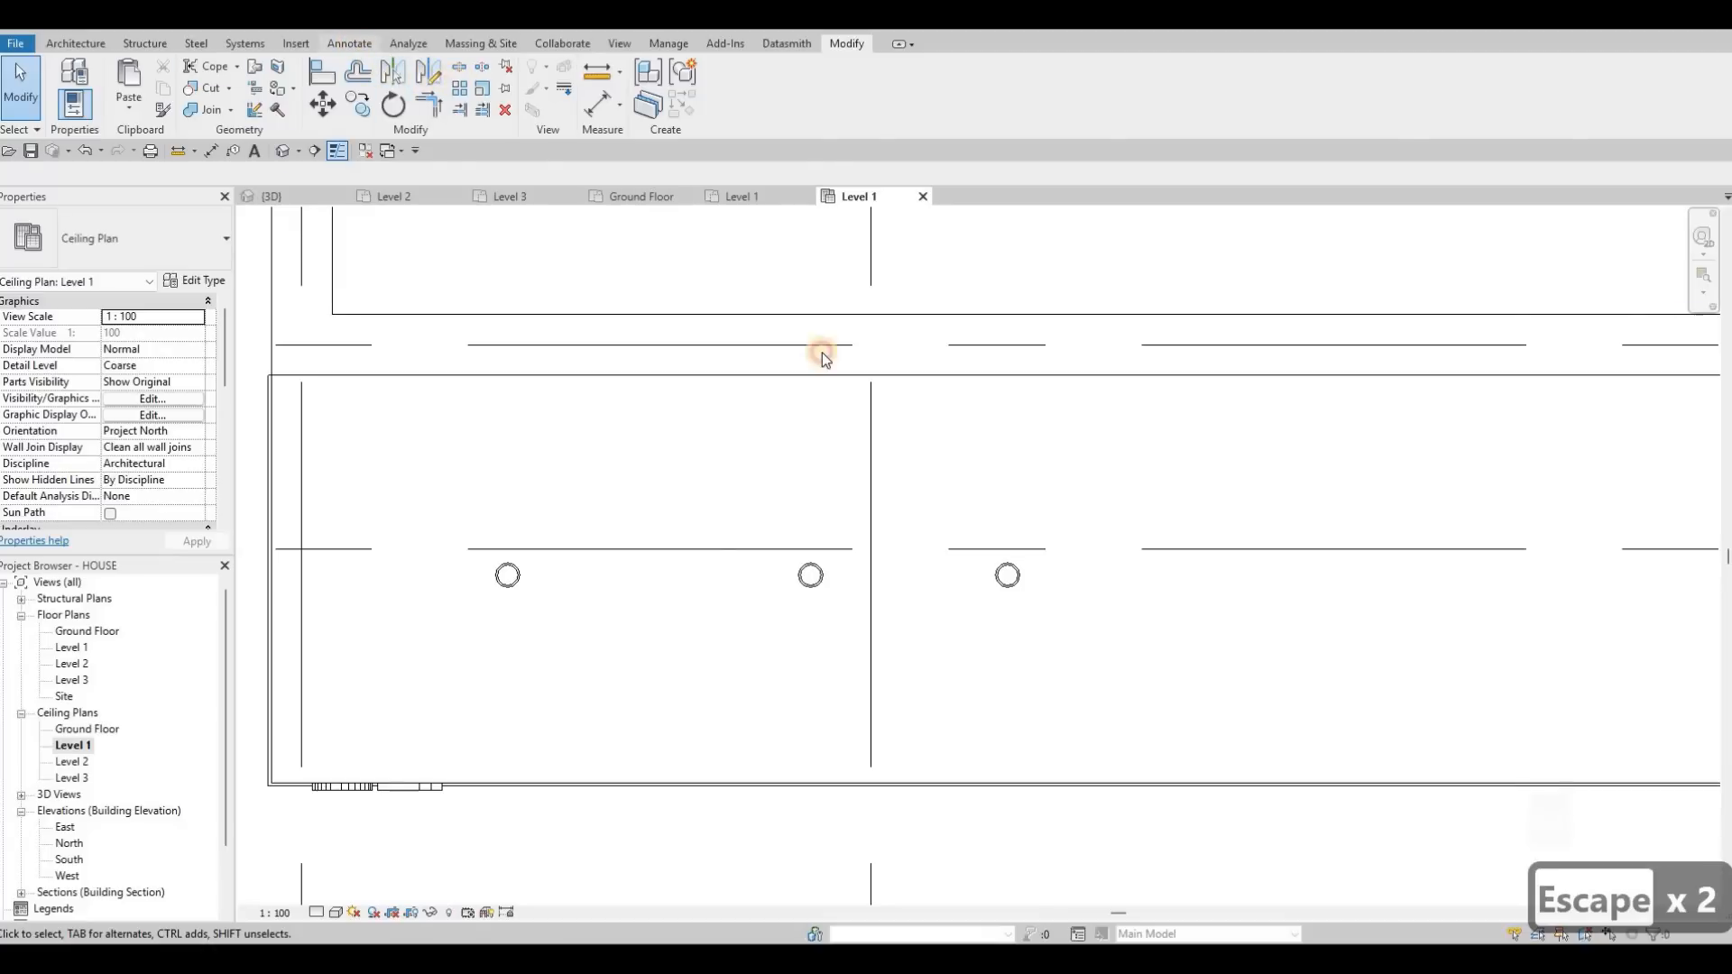
{"action": "key", "text": "s"}
{"action": "key", "text": "l"}
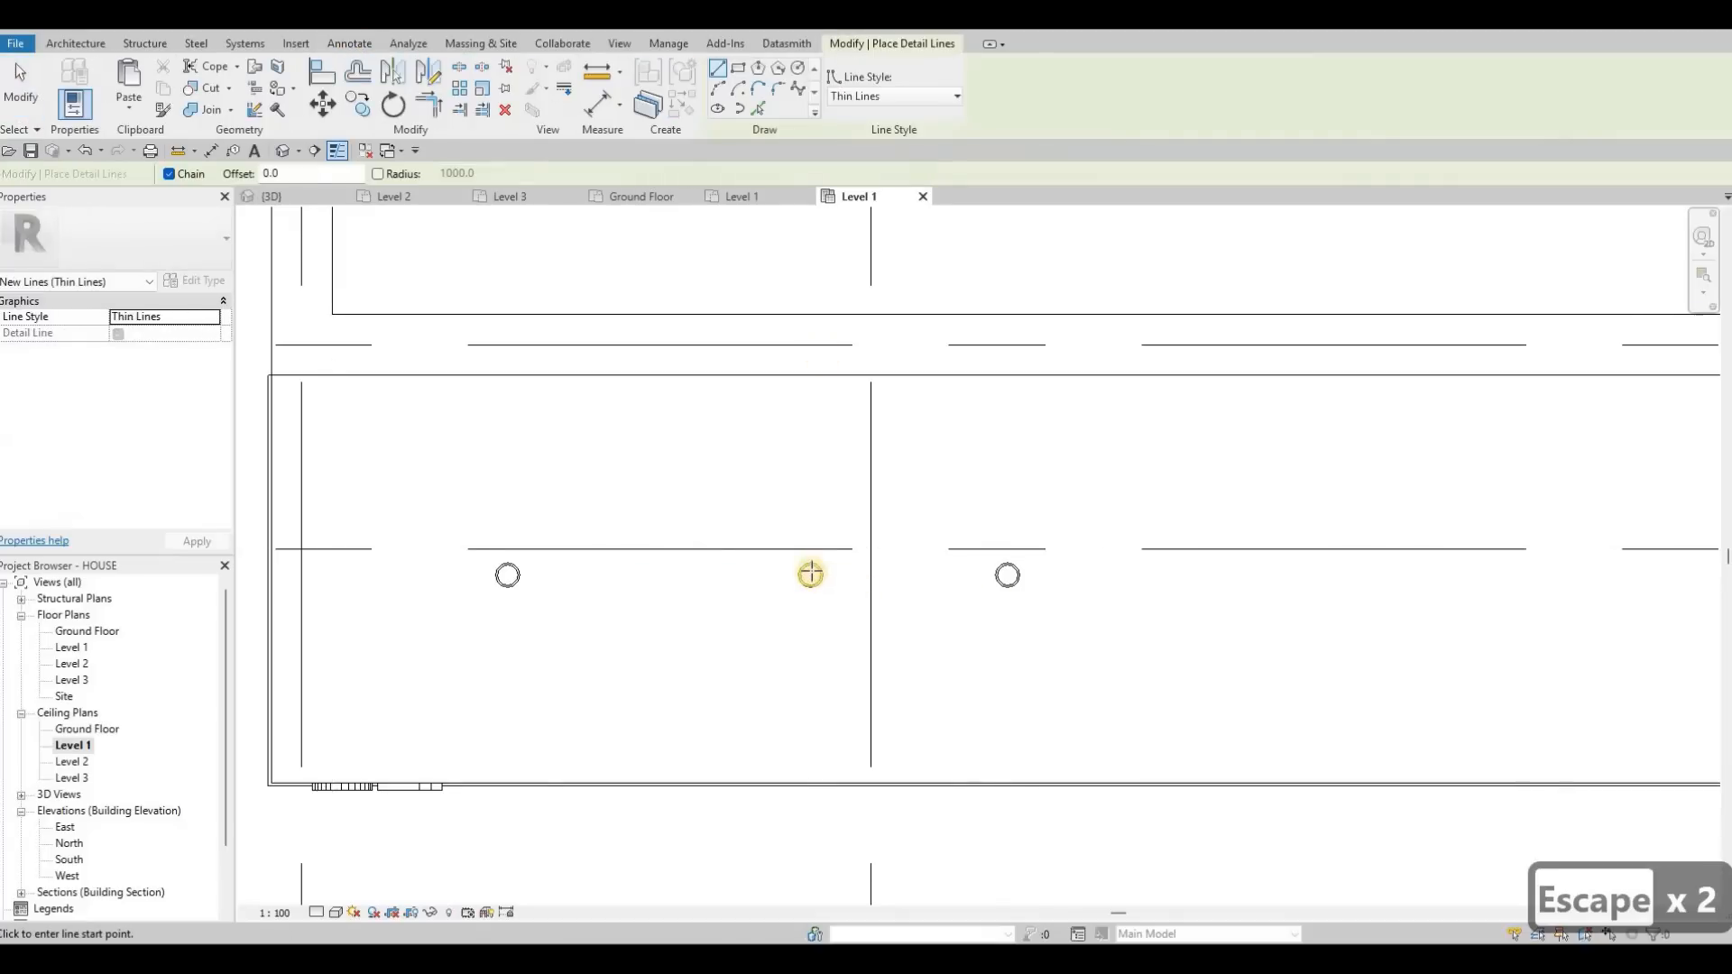
{"action": "left_click", "coordinate": [810, 574]}
{"action": "scroll", "coordinate": [810, 575], "scroll_direction": "up", "scroll_amount": 3}
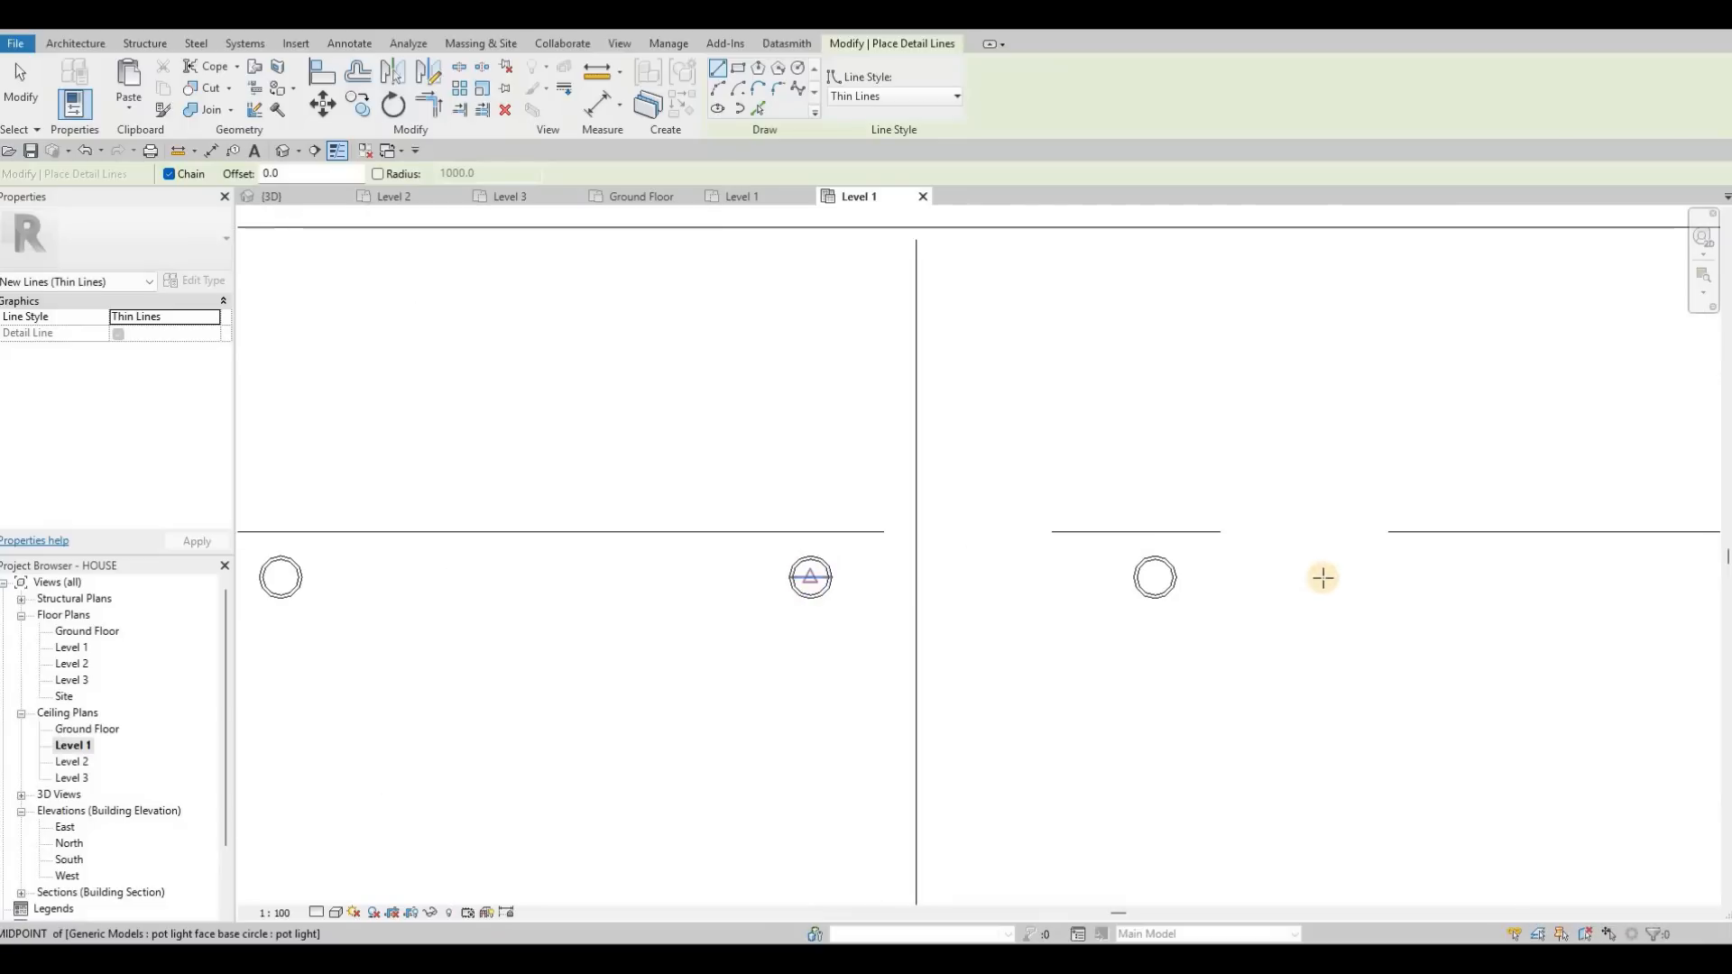
{"action": "type", "text": "10"}
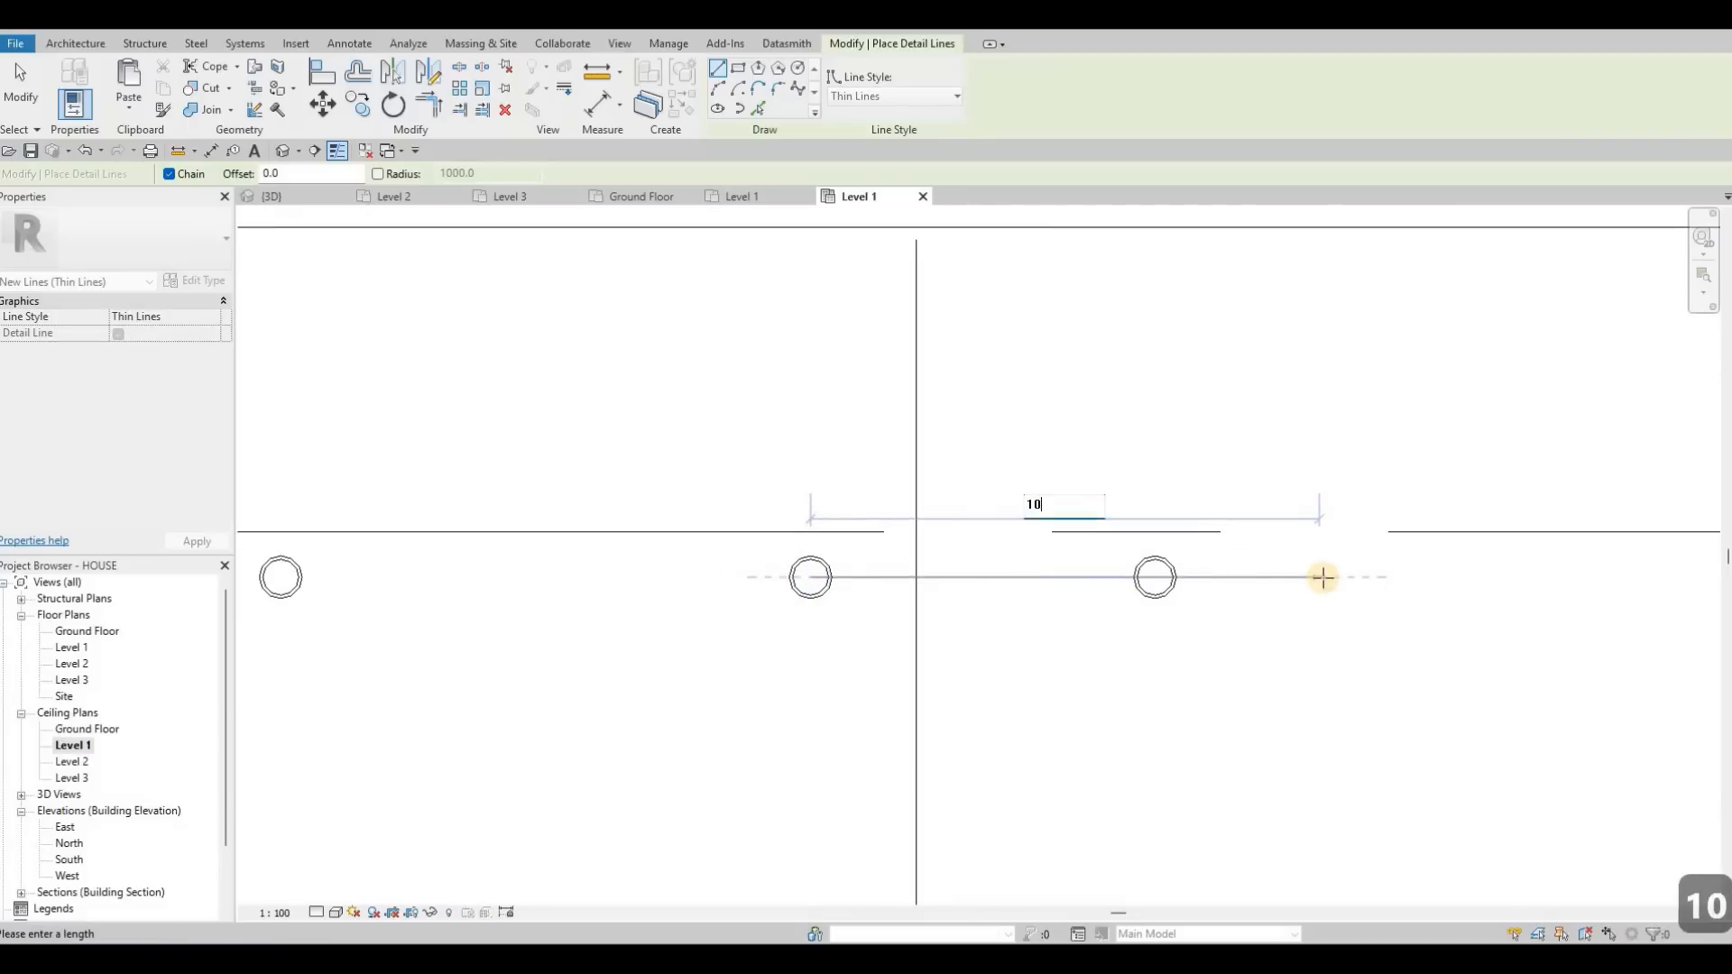
{"action": "type", "text": "00"}
{"action": "key", "text": "Return"}
{"action": "key", "text": "Escape"}
{"action": "key", "text": "Escape"}
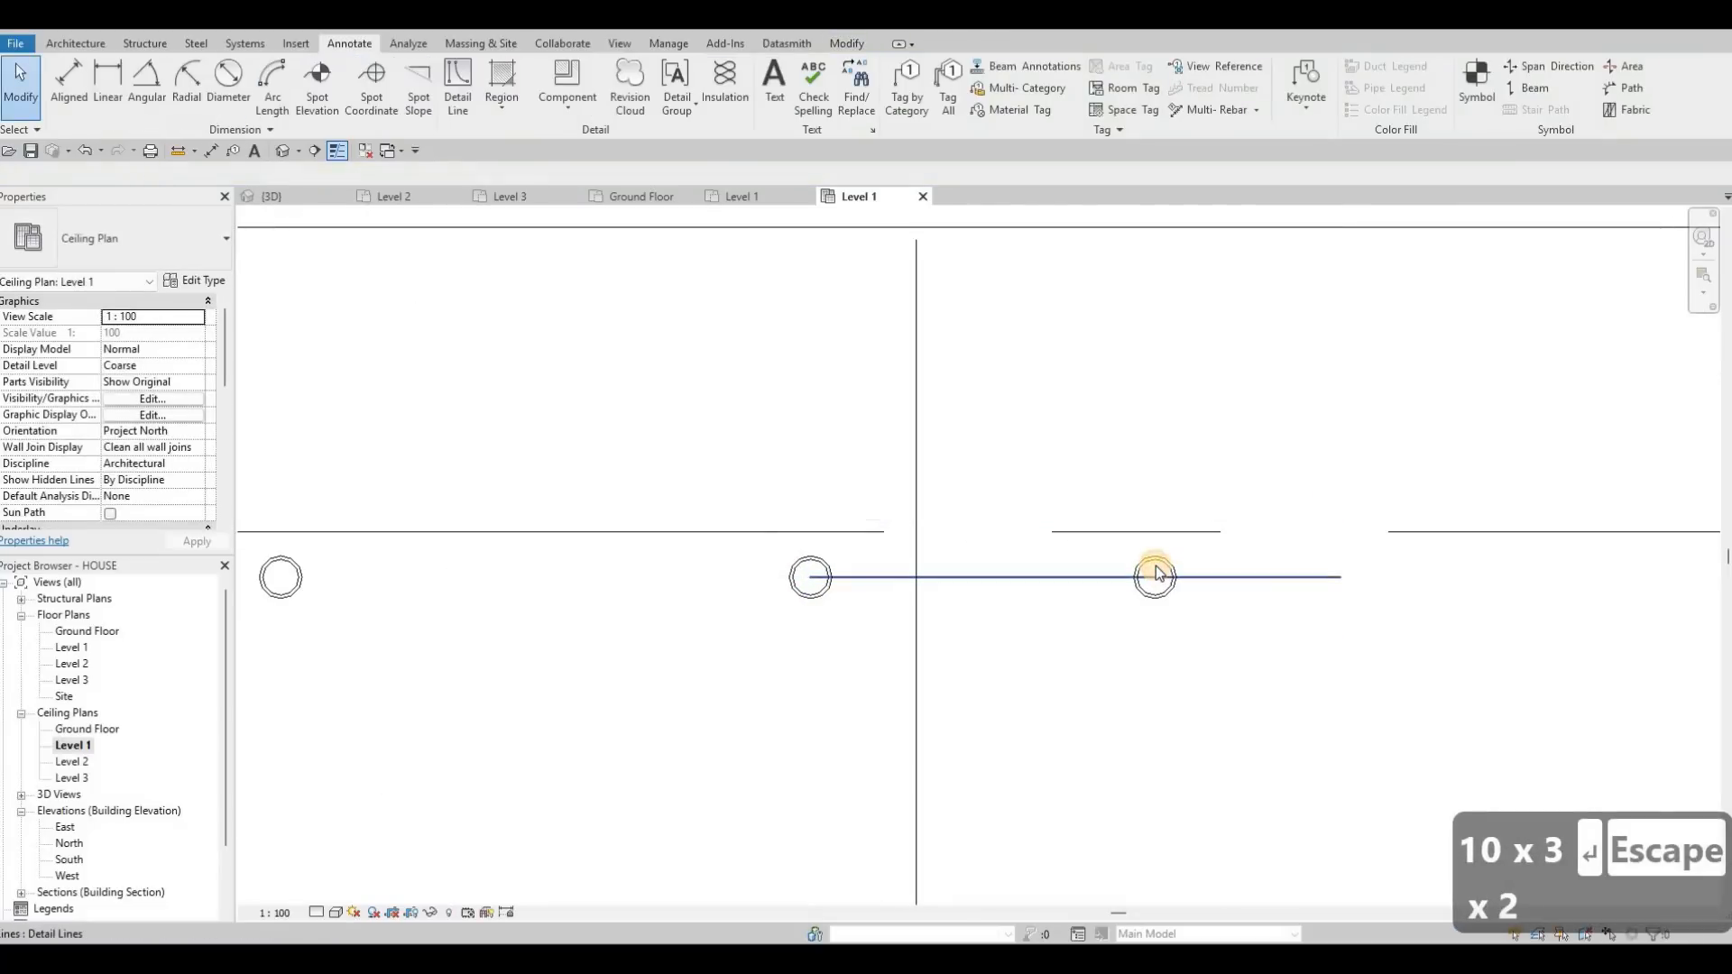
Move the third lower-row pot light horizontally so its center sits on the far endpoint of the guide line.
{"action": "left_click", "coordinate": [1156, 577]}
{"action": "key", "text": "m"}
{"action": "key", "text": "v"}
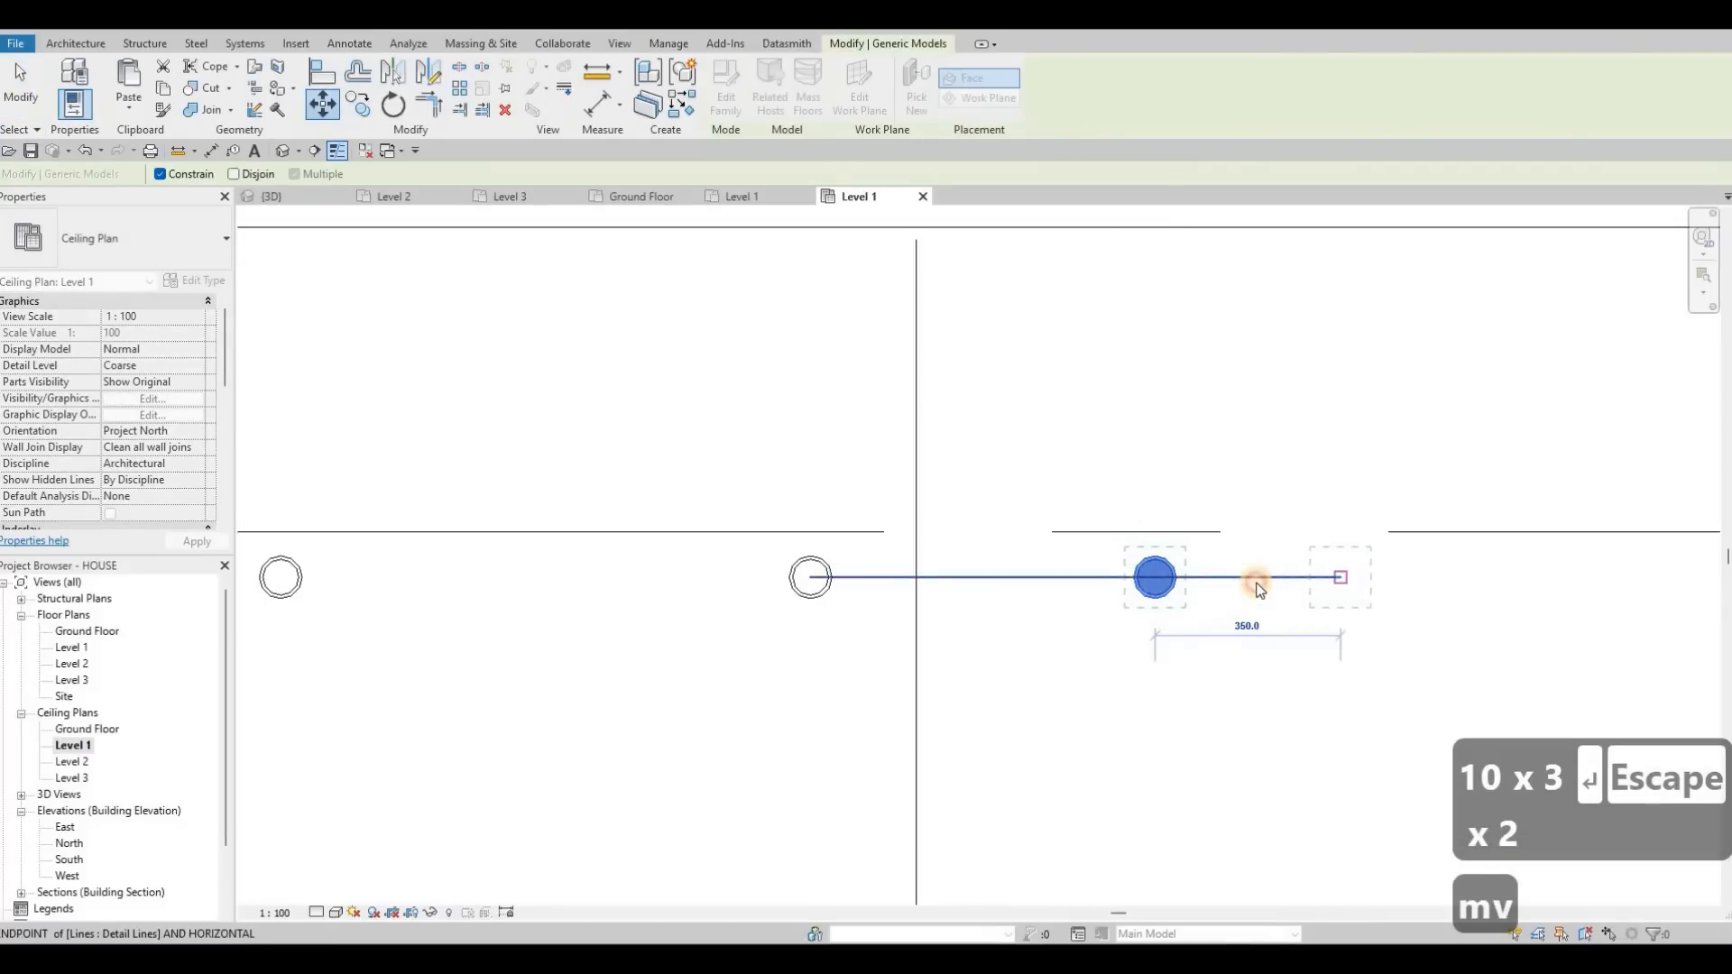
{"action": "left_click", "coordinate": [1257, 582]}
{"action": "key", "text": "Escape"}
{"action": "key", "text": "Escape"}
Delete the guide detail line between the second and third lower-row pot lights.
{"action": "left_click", "coordinate": [1256, 583]}
{"action": "scroll", "coordinate": [1257, 583], "scroll_direction": "down", "scroll_amount": 3}
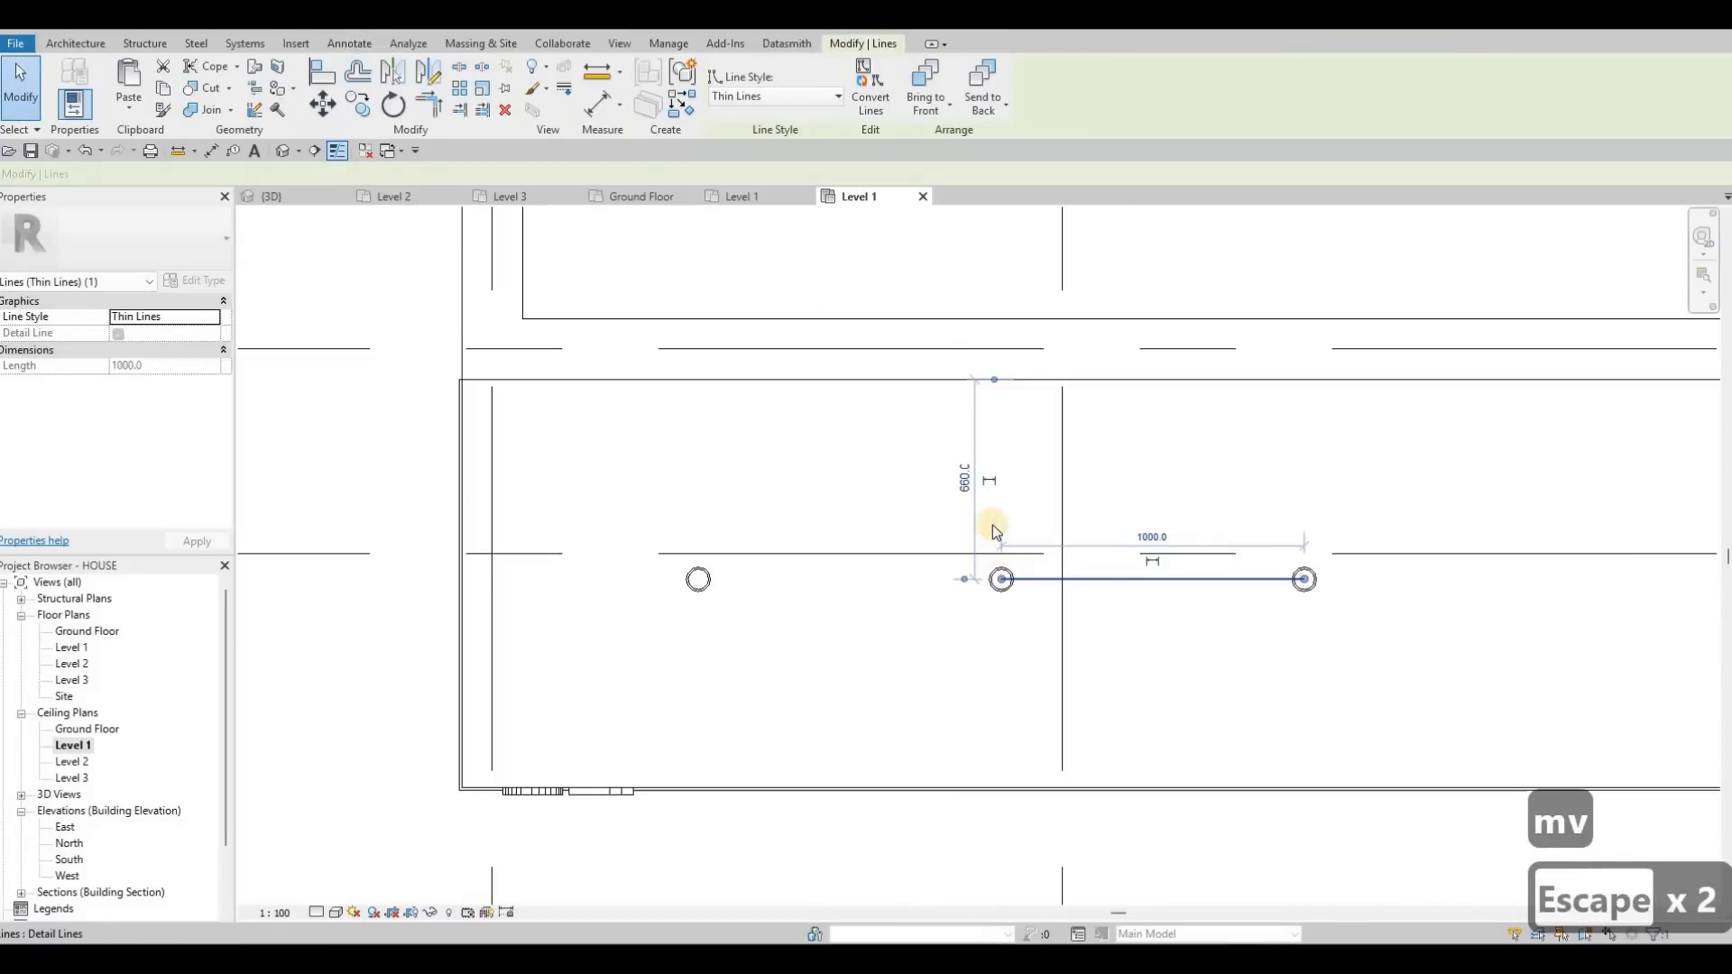
{"action": "key", "text": "Delete"}
{"action": "scroll", "coordinate": [928, 398], "scroll_direction": "down", "scroll_amount": 2}
{"action": "scroll", "coordinate": [932, 406], "scroll_direction": "down", "scroll_amount": 1}
{"action": "key", "text": "Escape"}
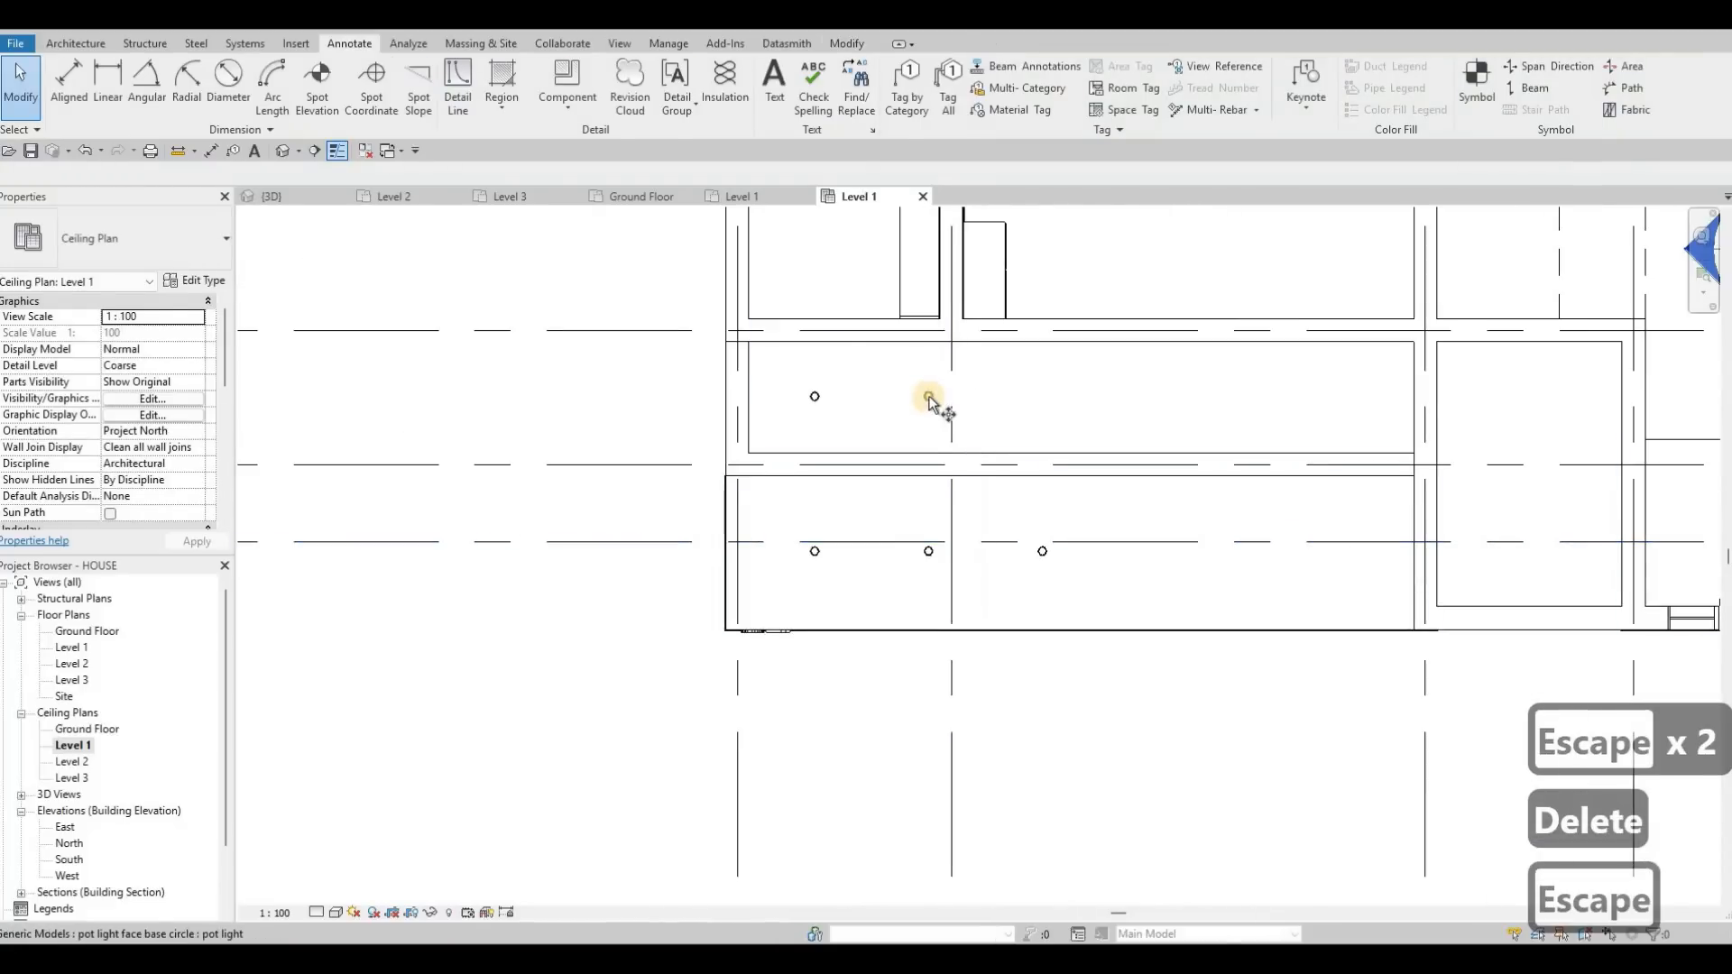
Copy the upper row's second pot light 1000 mm horizontally, above the lower row's third light.
{"action": "left_click", "coordinate": [929, 397]}
{"action": "key", "text": "c"}
{"action": "key", "text": "o"}
{"action": "left_click", "coordinate": [928, 396]}
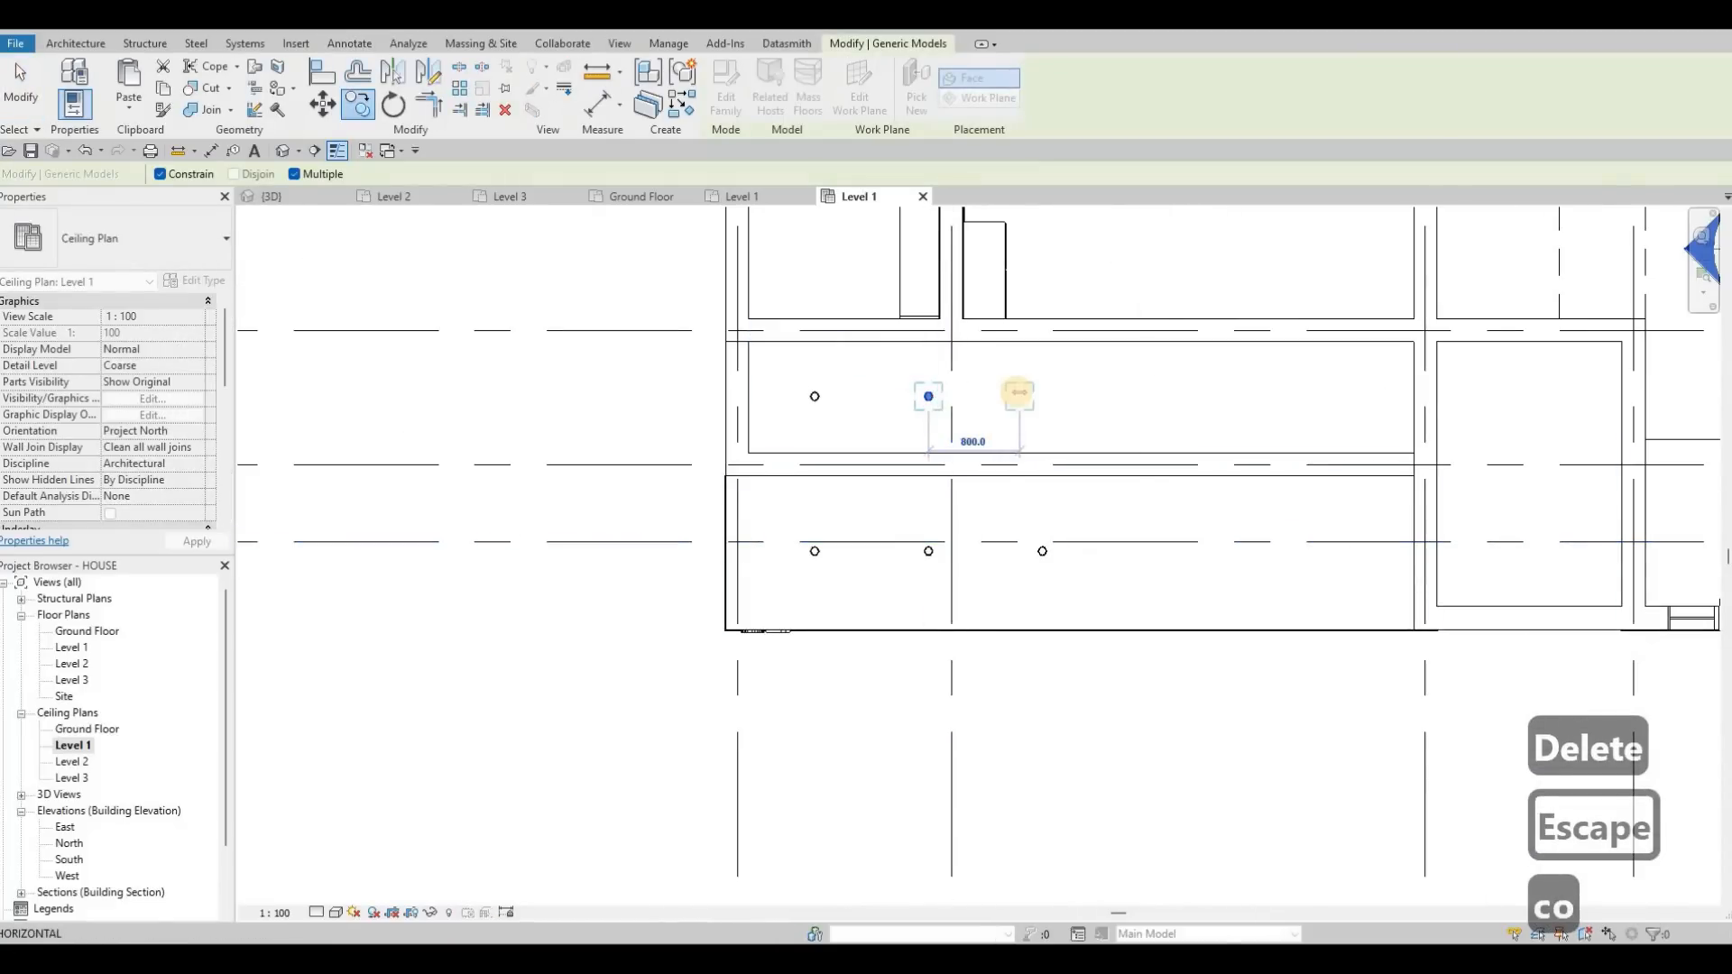
{"action": "type", "text": "1000"}
{"action": "key", "text": "Return"}
{"action": "key", "text": "Escape"}
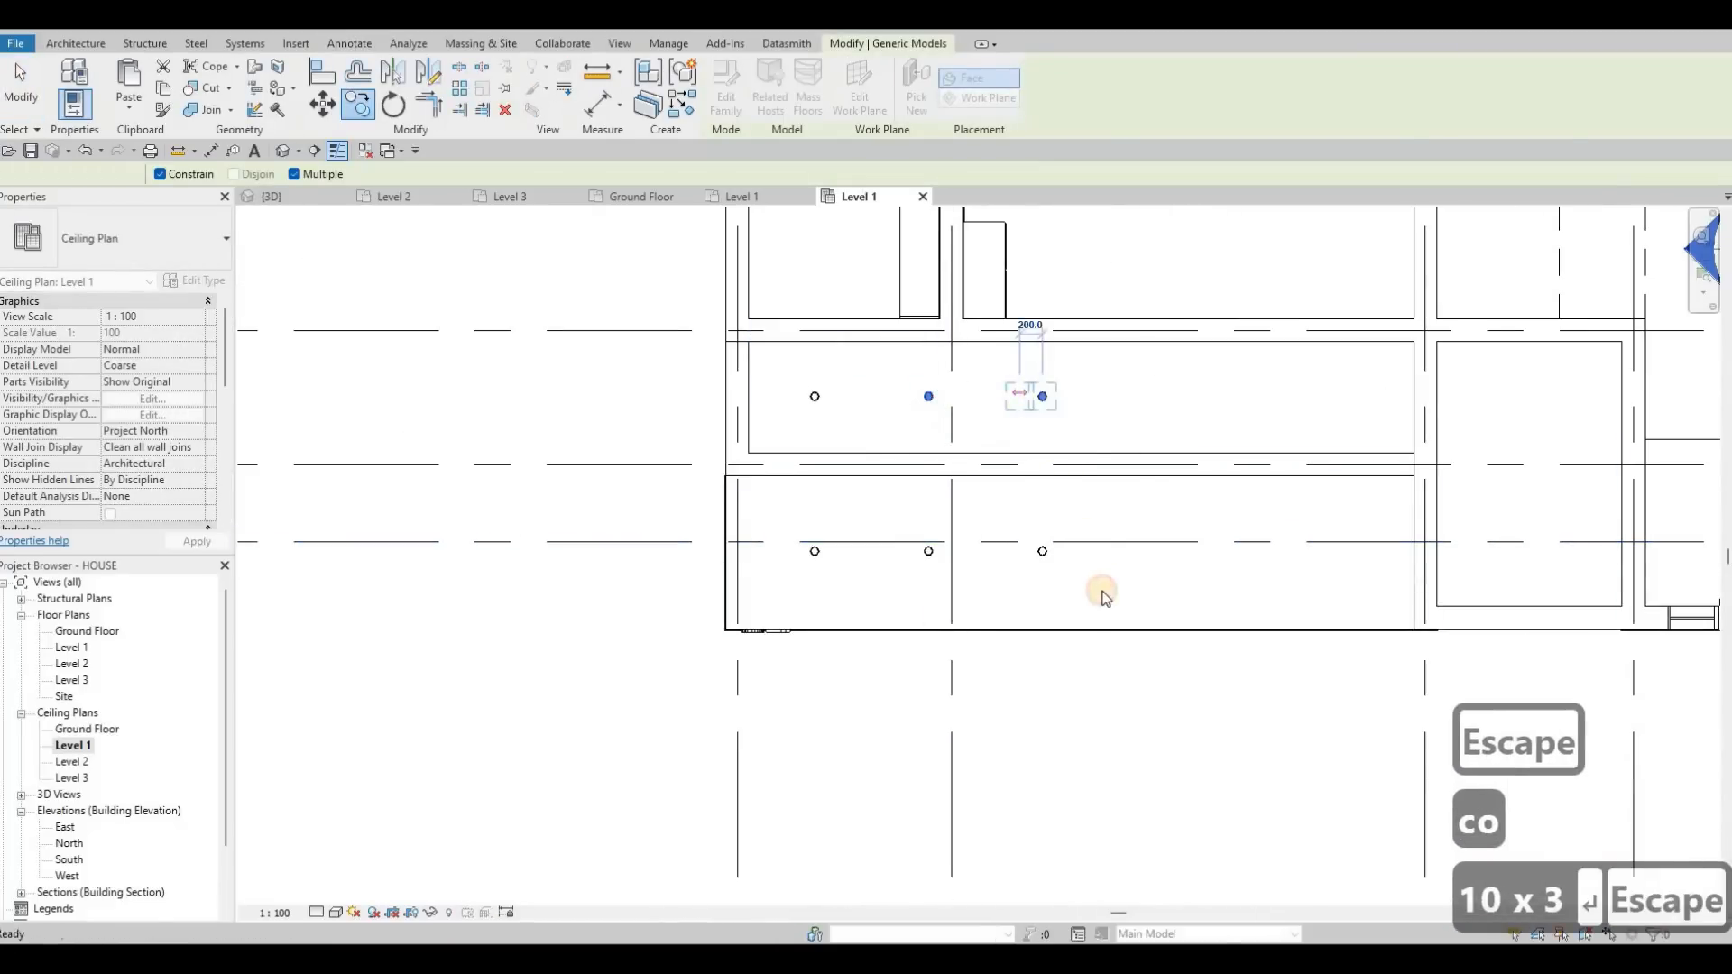
{"action": "key", "text": "Escape"}
Copy the third pair of pot lights three times along both rows at 1000 mm spacing.
{"action": "left_click_drag", "start_coordinate": [1102, 591], "coordinate": [1018, 370]}
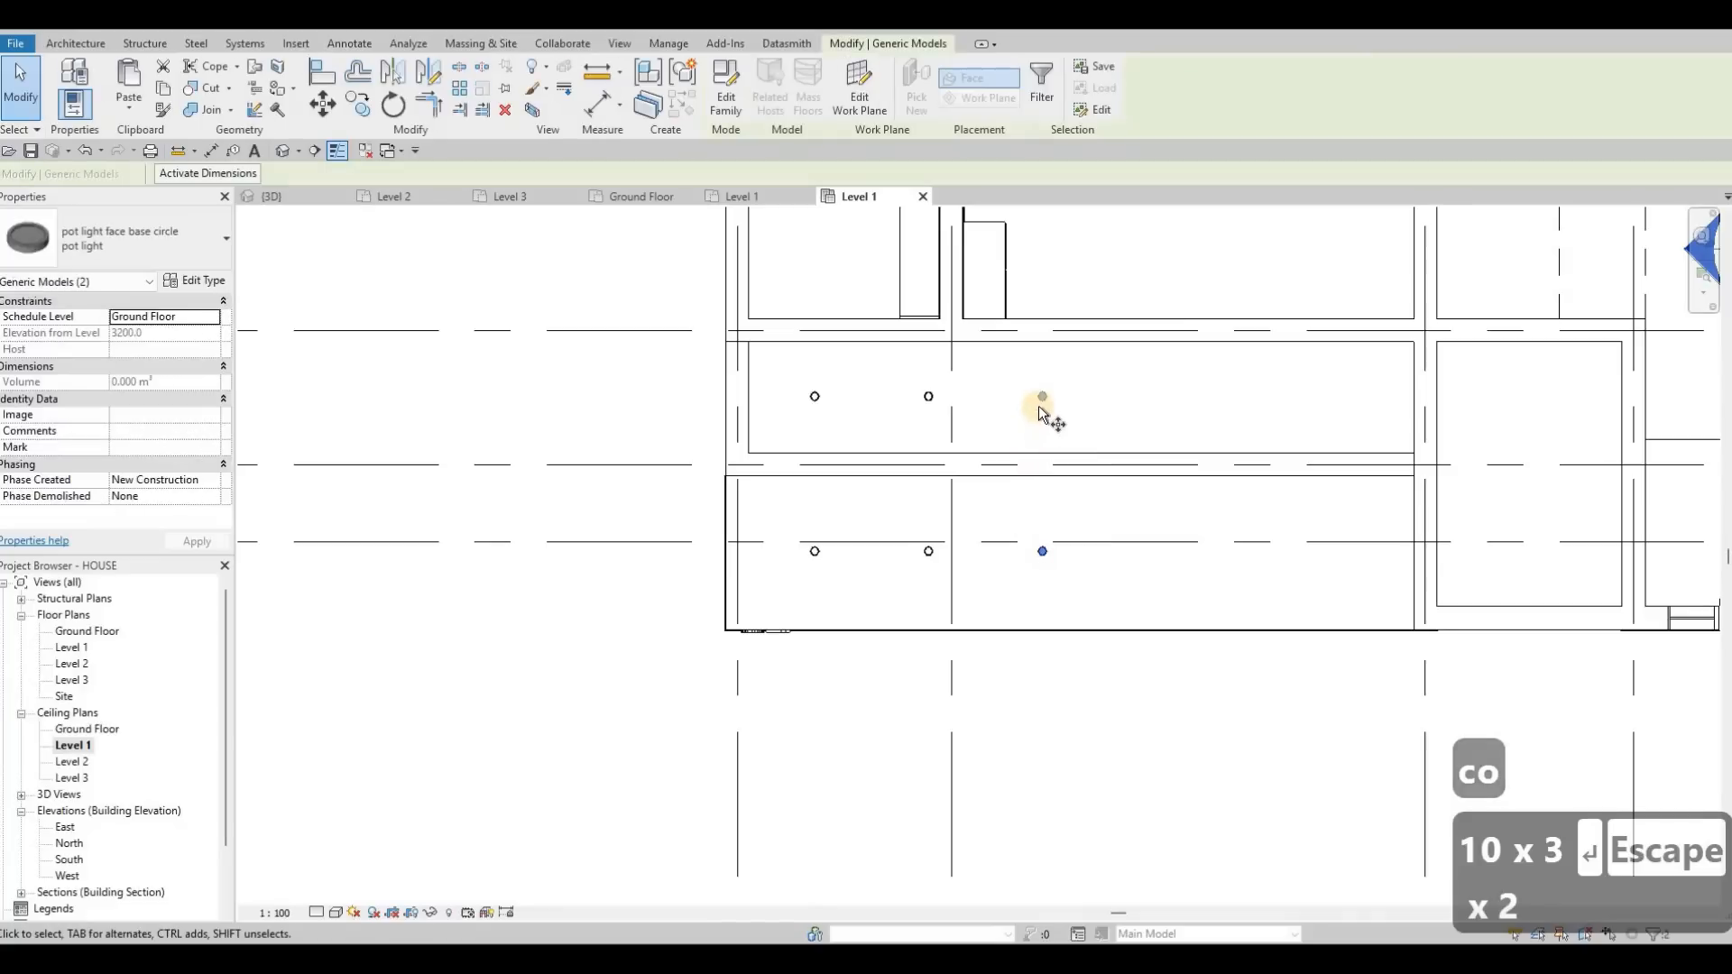
{"action": "key", "text": "c"}
{"action": "key", "text": "o"}
{"action": "left_click", "coordinate": [1359, 406]}
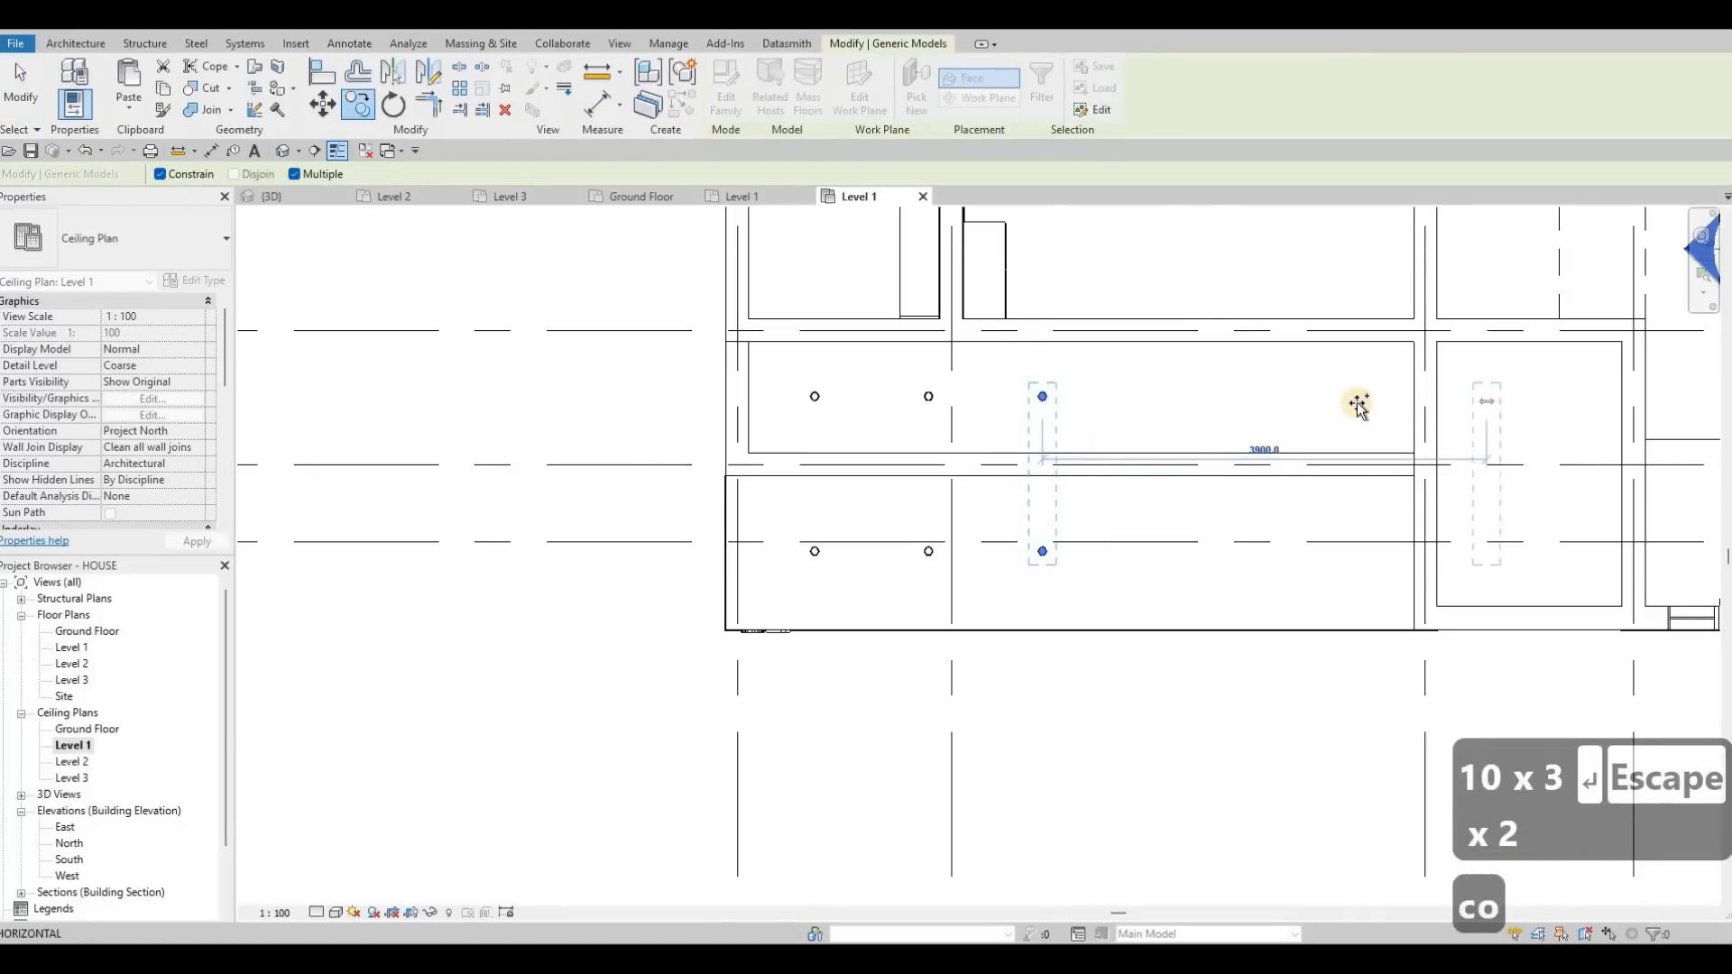
{"action": "type", "text": "1000"}
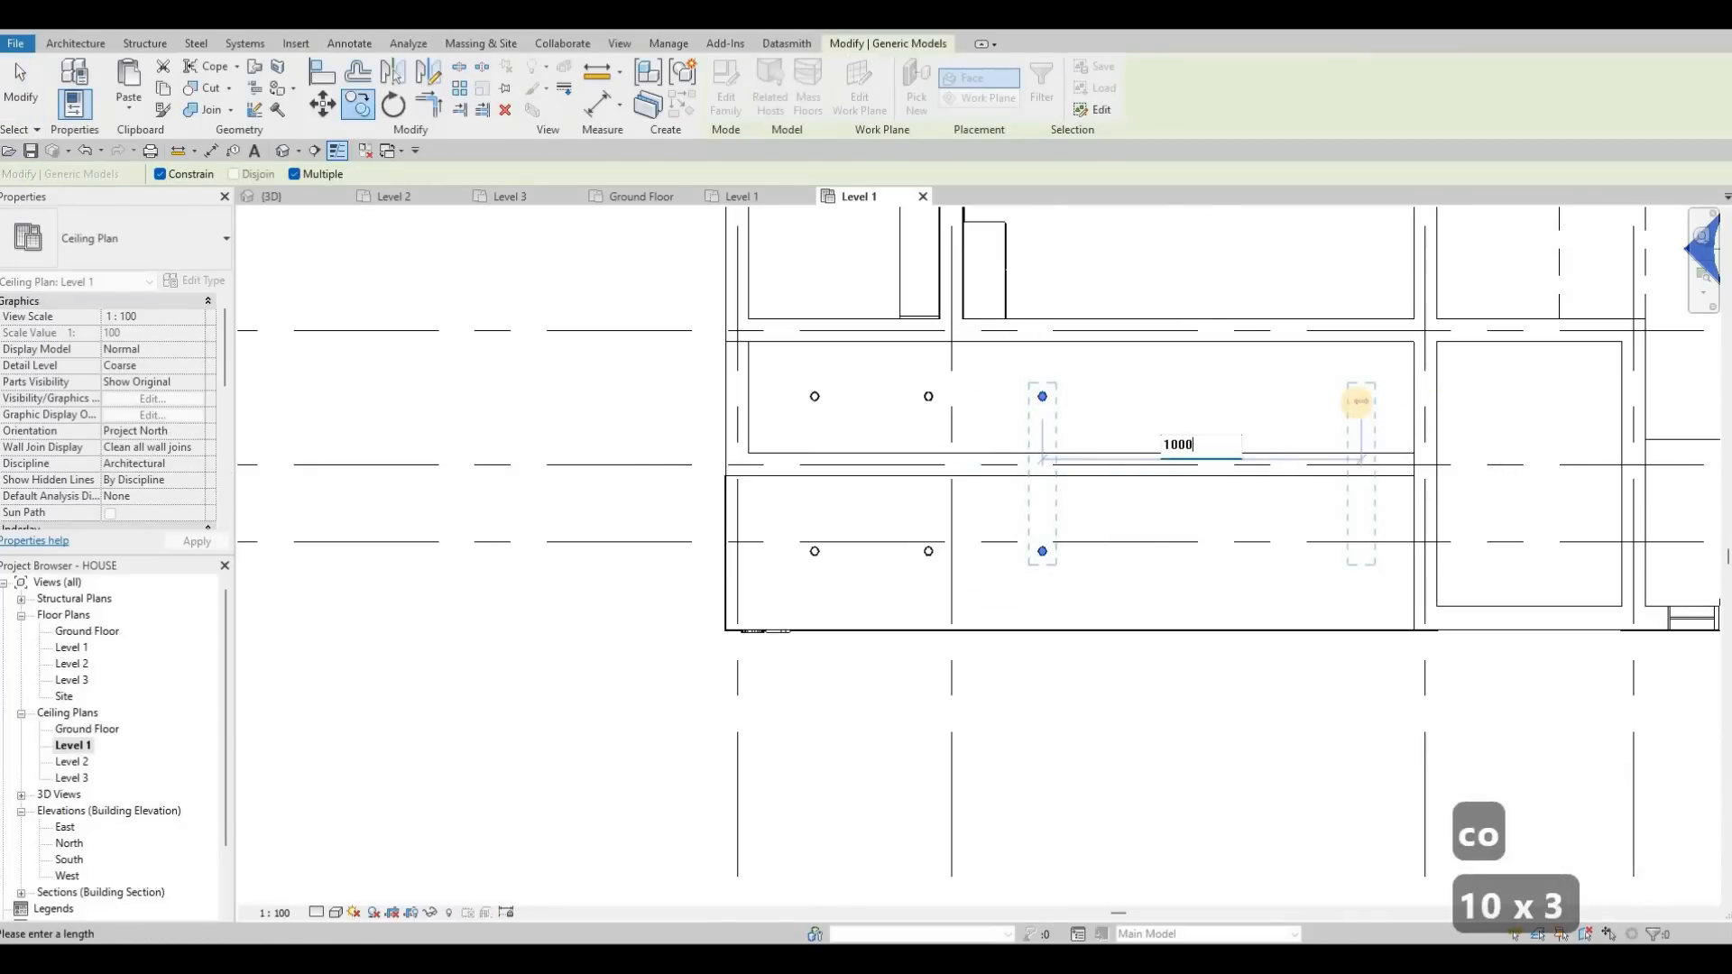
{"action": "key", "text": "Return"}
{"action": "type", "text": "1000"}
{"action": "key", "text": "Return"}
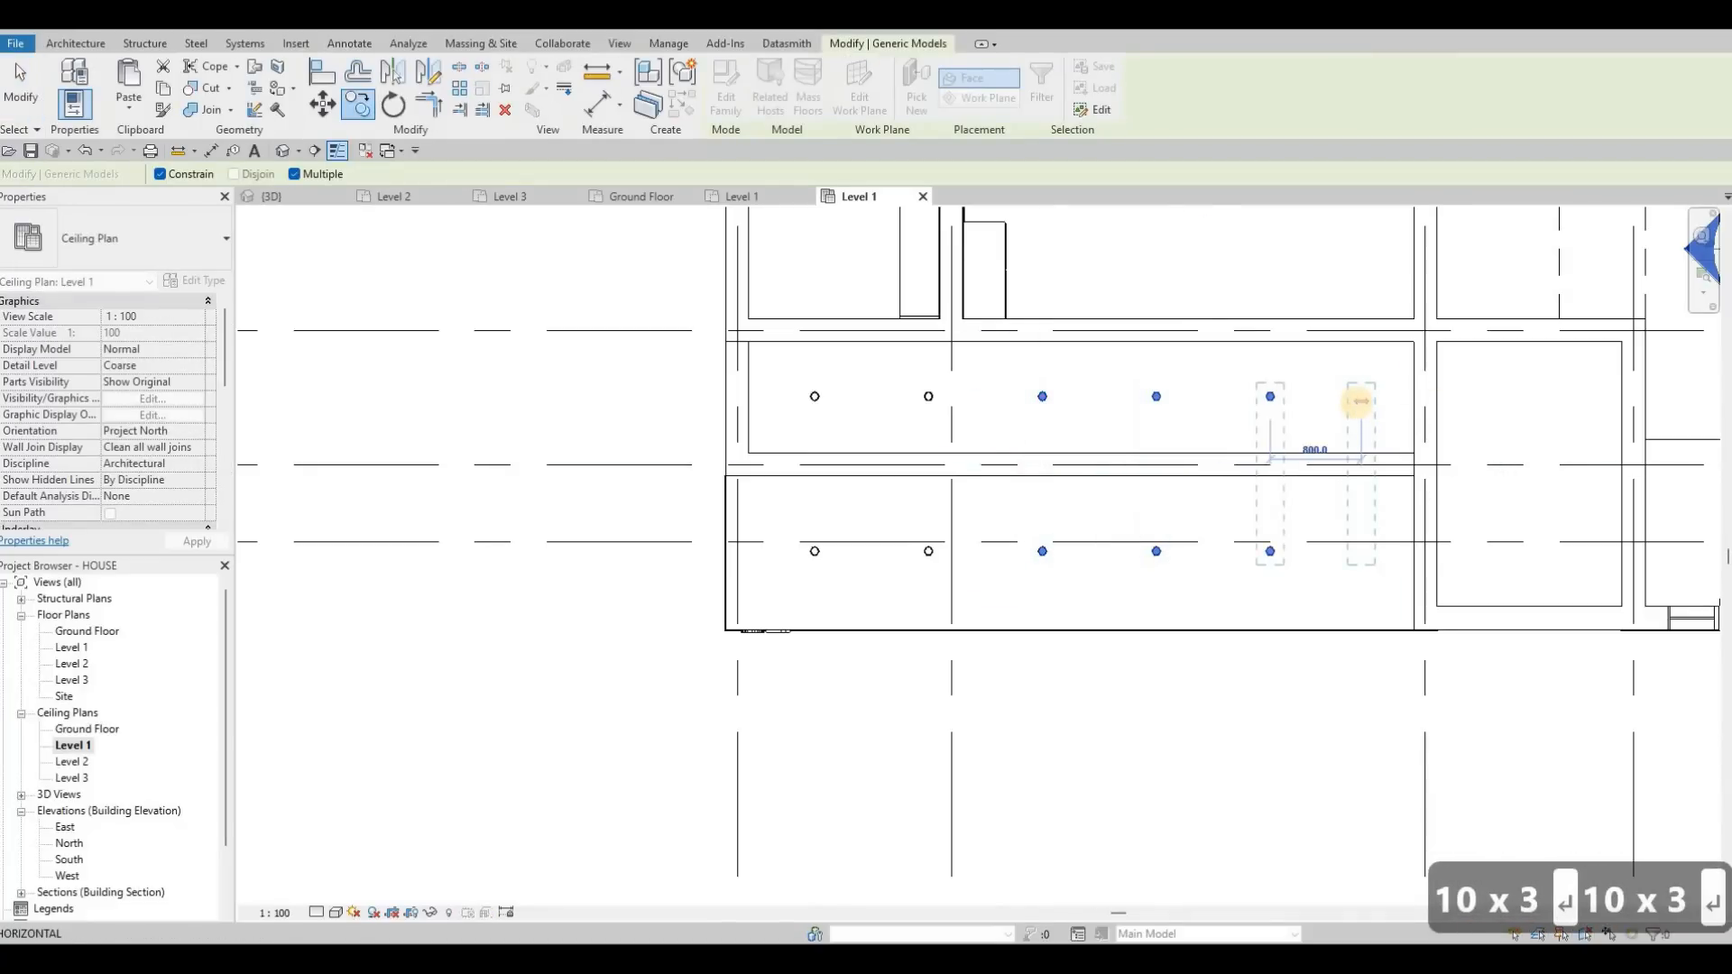
{"action": "type", "text": "1000"}
{"action": "key", "text": "Return"}
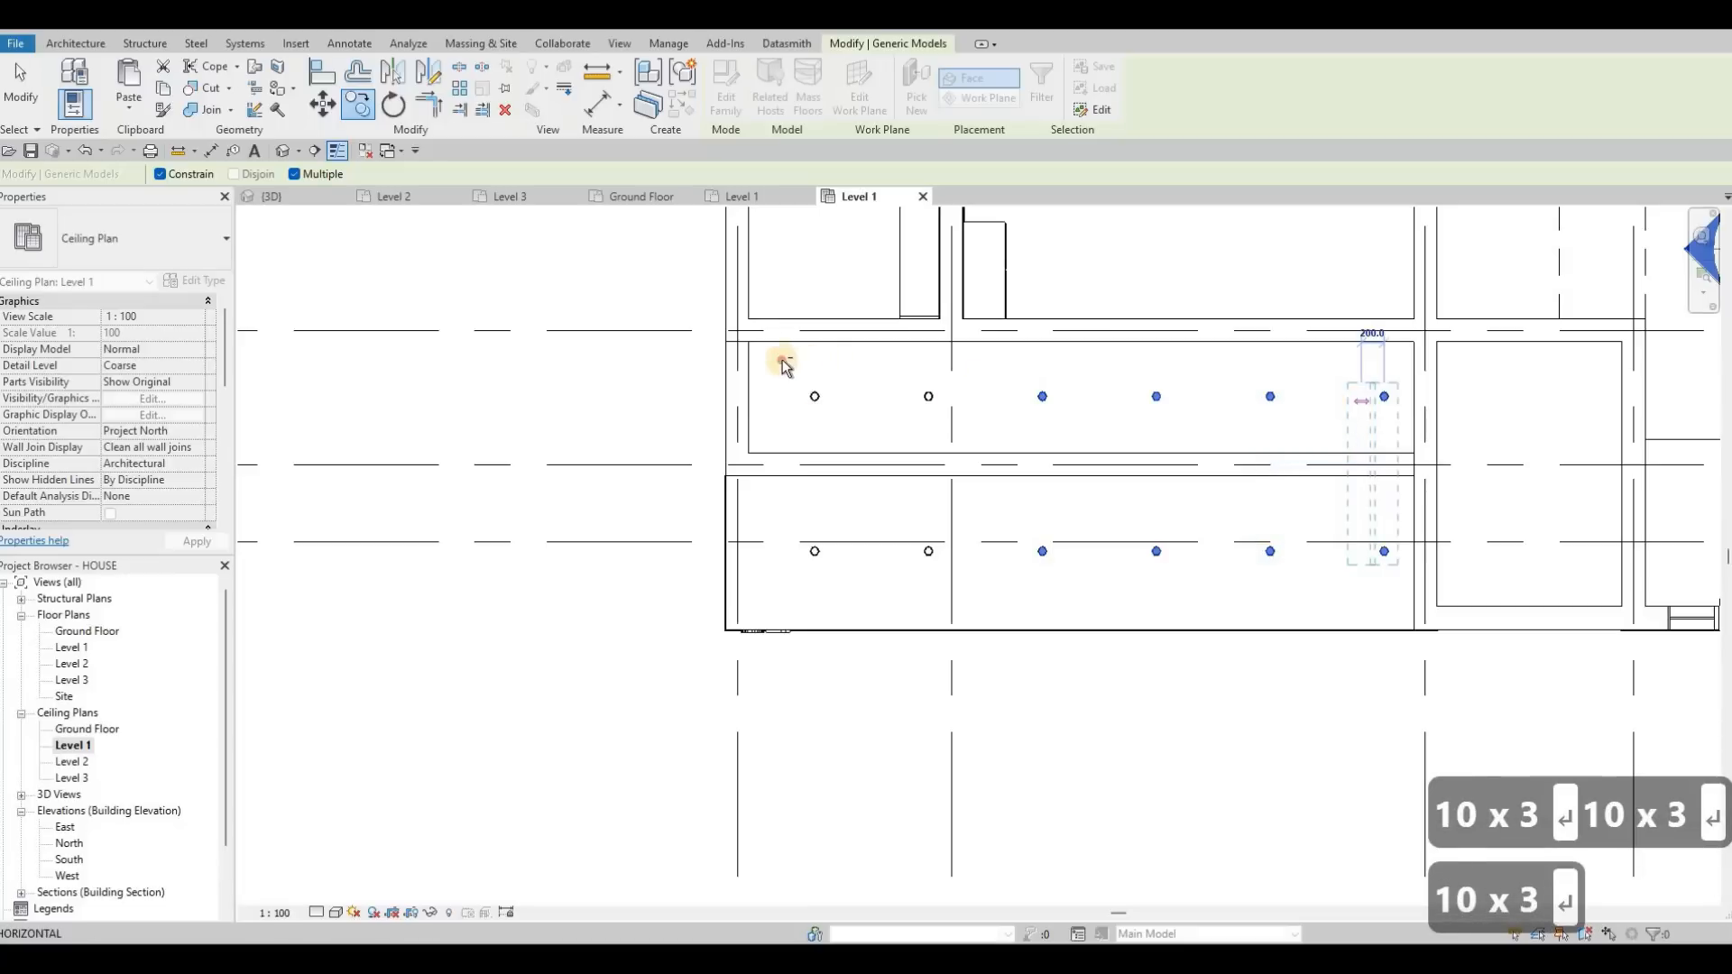
{"action": "key", "text": "Escape"}
{"action": "key", "text": "Escape"}
Nudge all twelve pot lights in both rows slightly to the left to center them between the walls.
{"action": "left_click_drag", "start_coordinate": [780, 358], "coordinate": [1409, 616]}
{"action": "key", "text": "Left"}
{"action": "key", "text": "Left"}
{"action": "key", "text": "Left"}
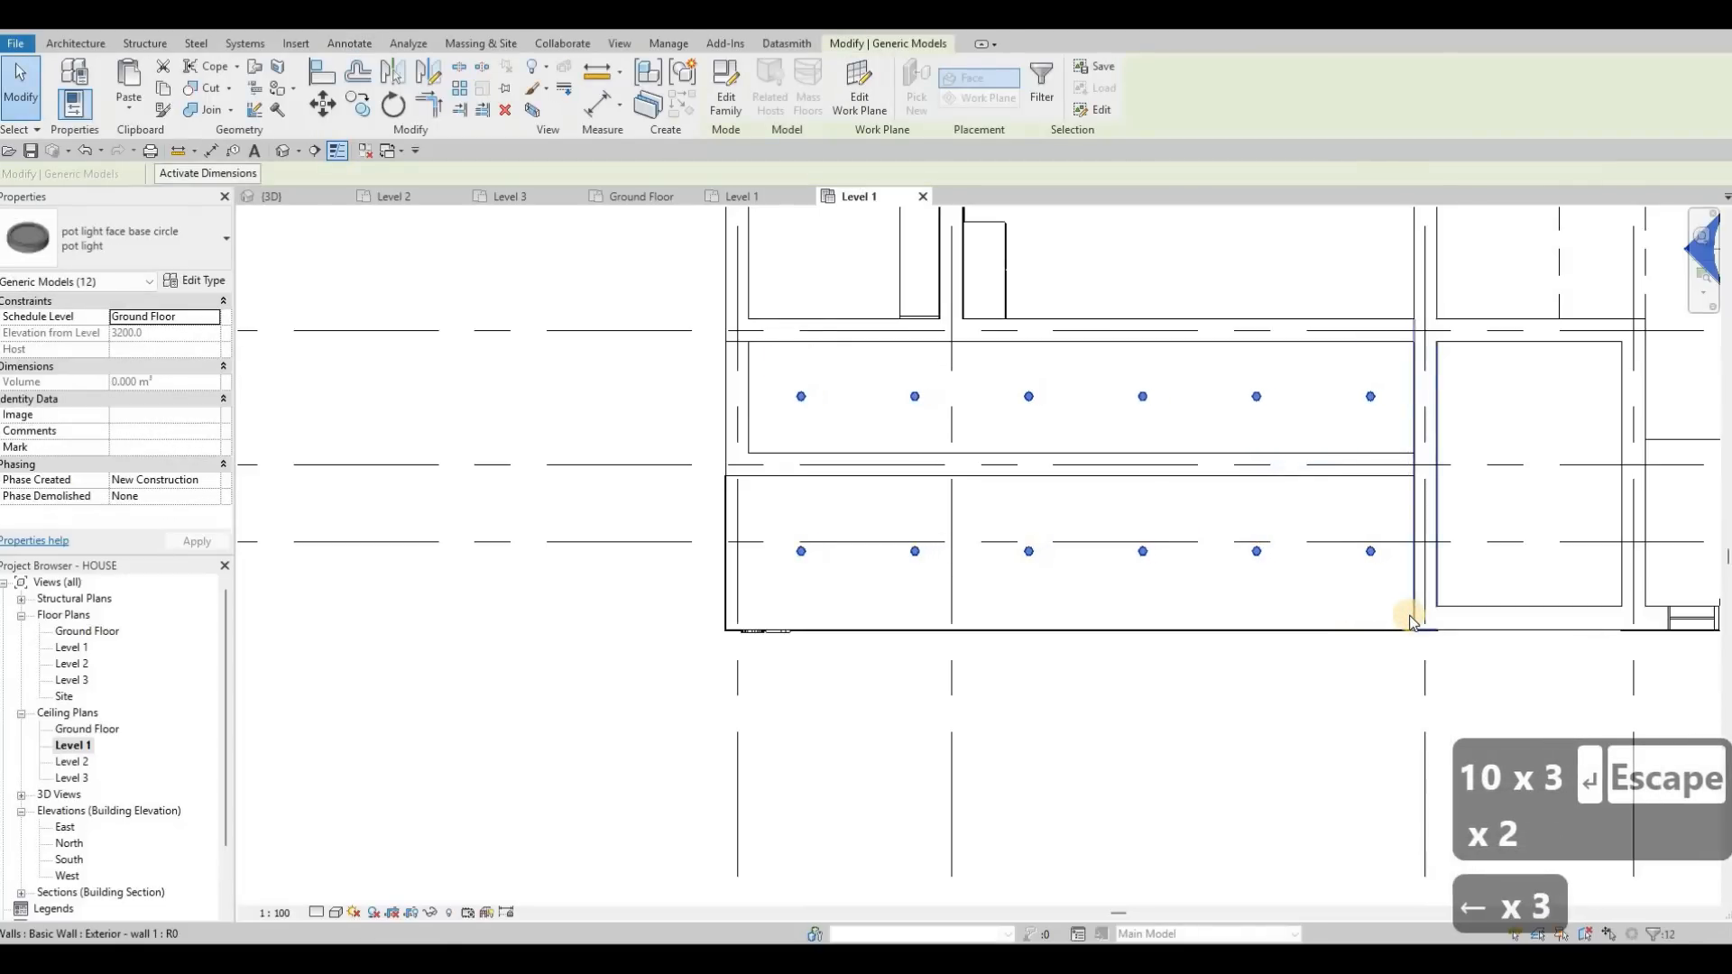
{"action": "key", "text": "Left"}
{"action": "key", "text": "Escape"}
{"action": "scroll", "coordinate": [1191, 632], "scroll_direction": "down", "scroll_amount": 3}
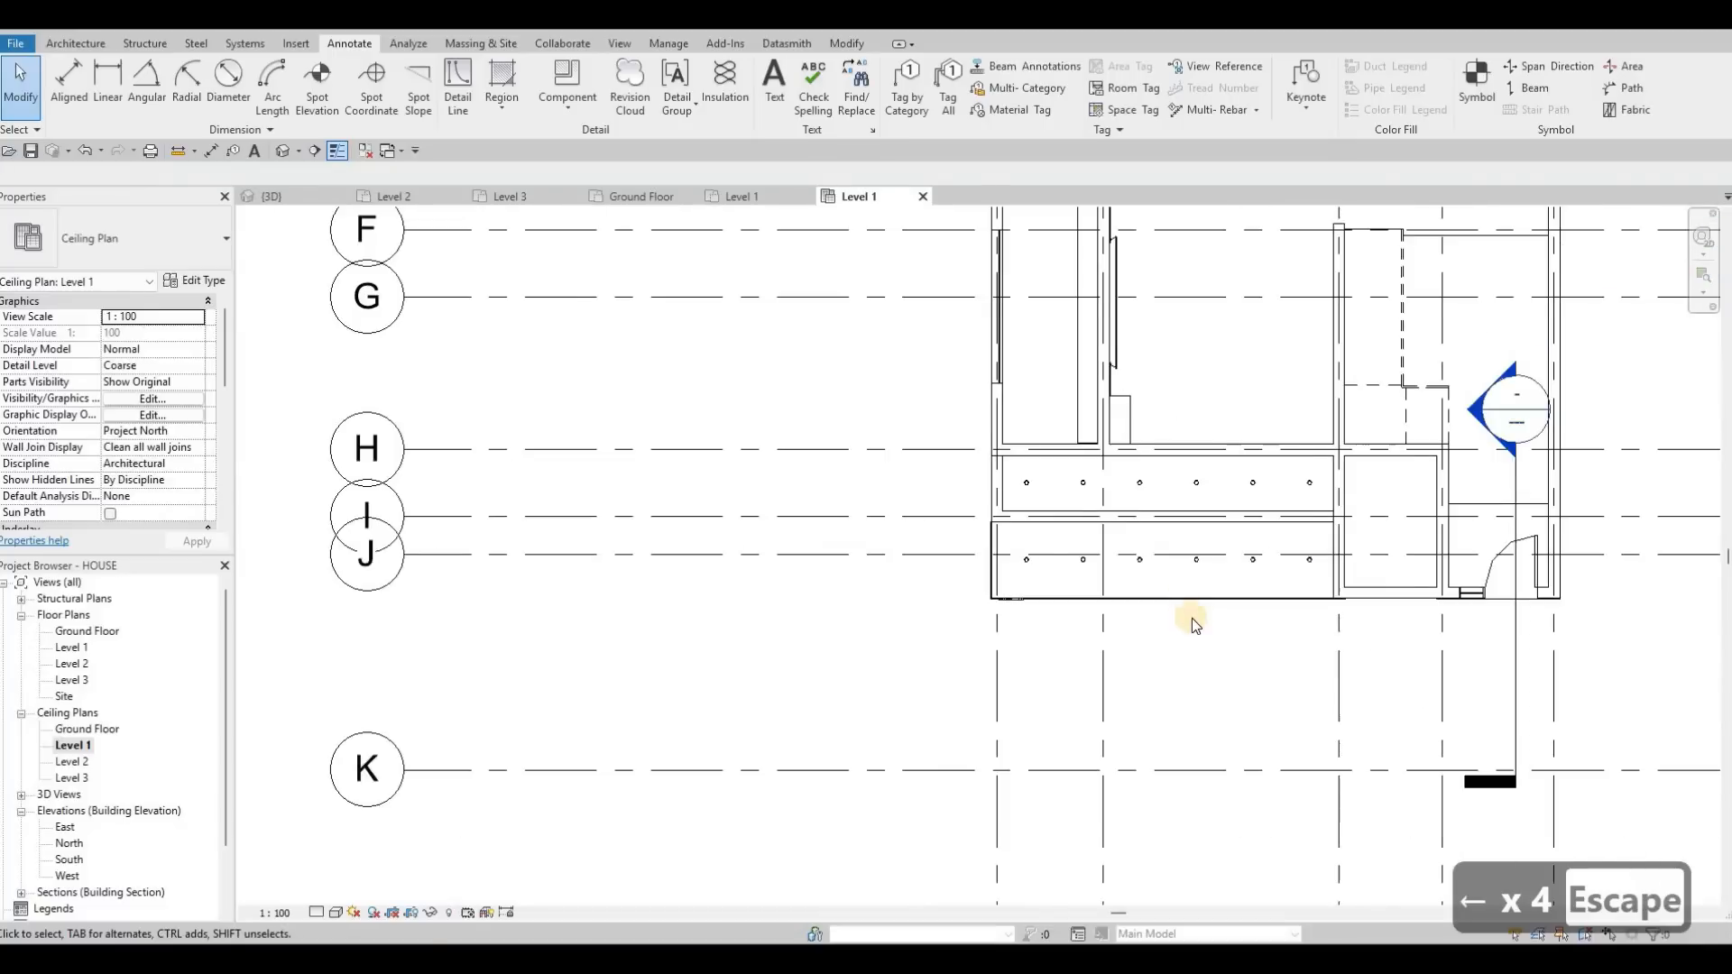
At the opposite end of the house, align the upper overhang's pot light vertically with the center of the pot light below it.
{"action": "mouse_move", "coordinate": [1191, 619]}
{"action": "middle_mouse_down"}
{"action": "mouse_move", "coordinate": [1076, 574]}
{"action": "mouse_move", "coordinate": [1073, 704]}
{"action": "mouse_move", "coordinate": [1082, 637]}
{"action": "middle_mouse_up"}
{"action": "scroll", "coordinate": [1074, 704], "scroll_direction": "down", "scroll_amount": 1}
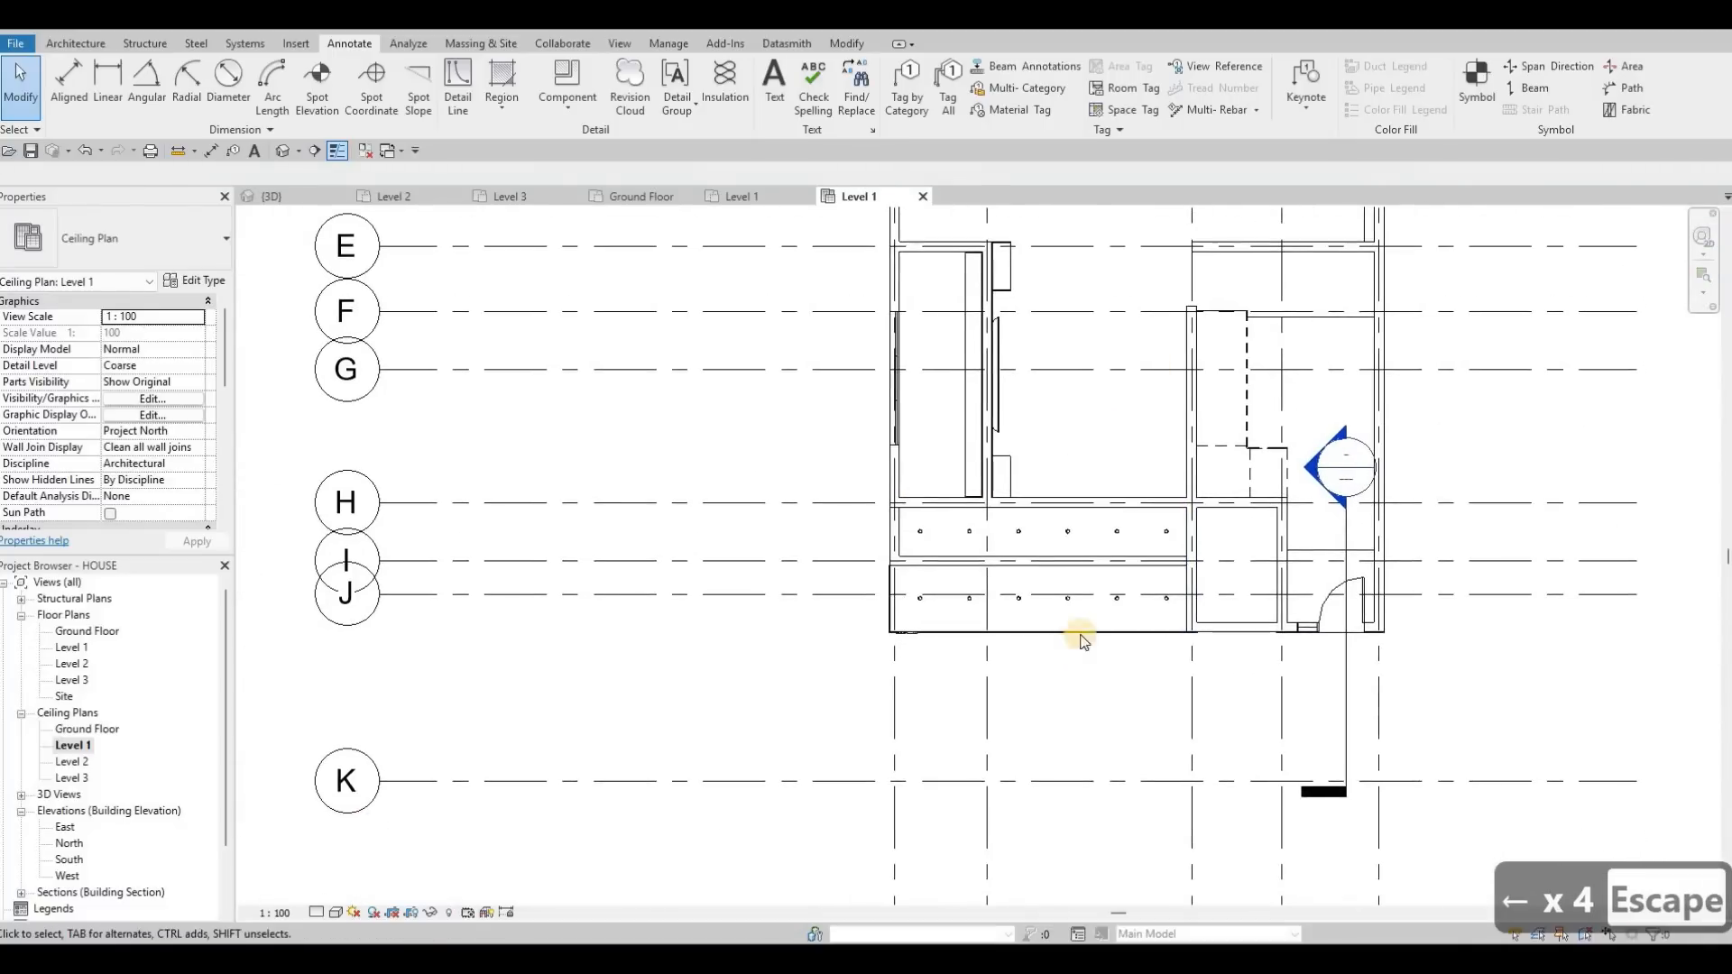
{"action": "middle_click_drag", "start_coordinate": [1172, 234], "coordinate": [1172, 328]}
{"action": "scroll", "coordinate": [1144, 325], "scroll_direction": "up", "scroll_amount": 4}
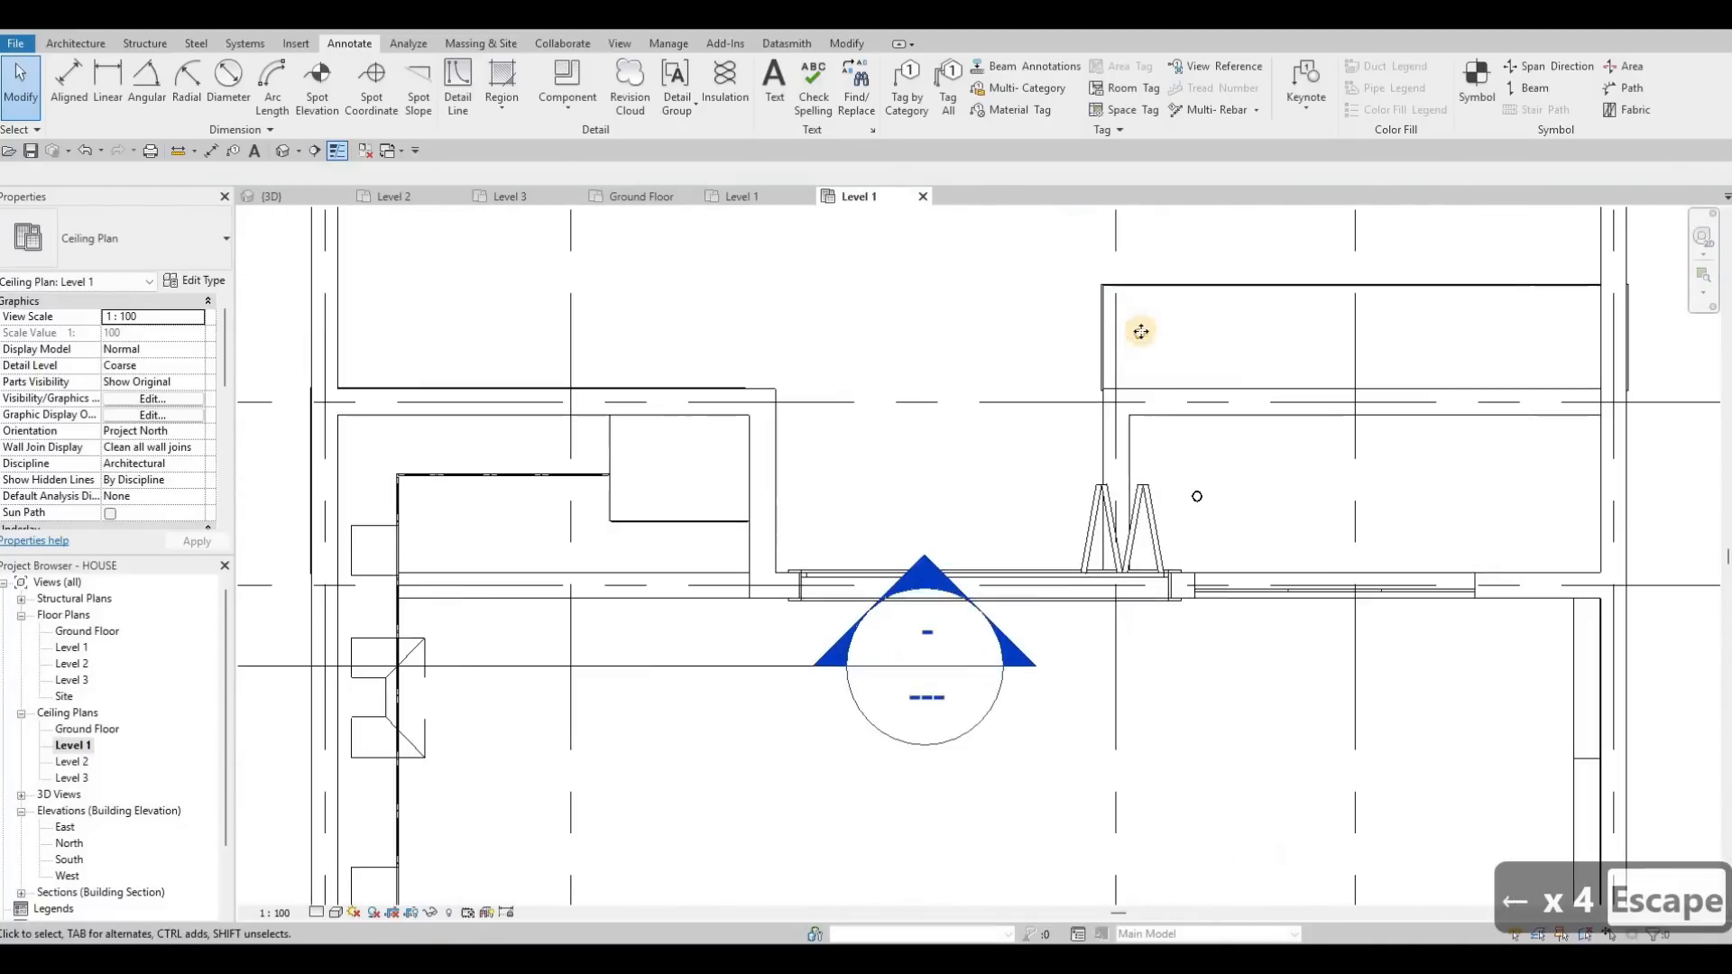
{"action": "left_click", "coordinate": [1146, 339]}
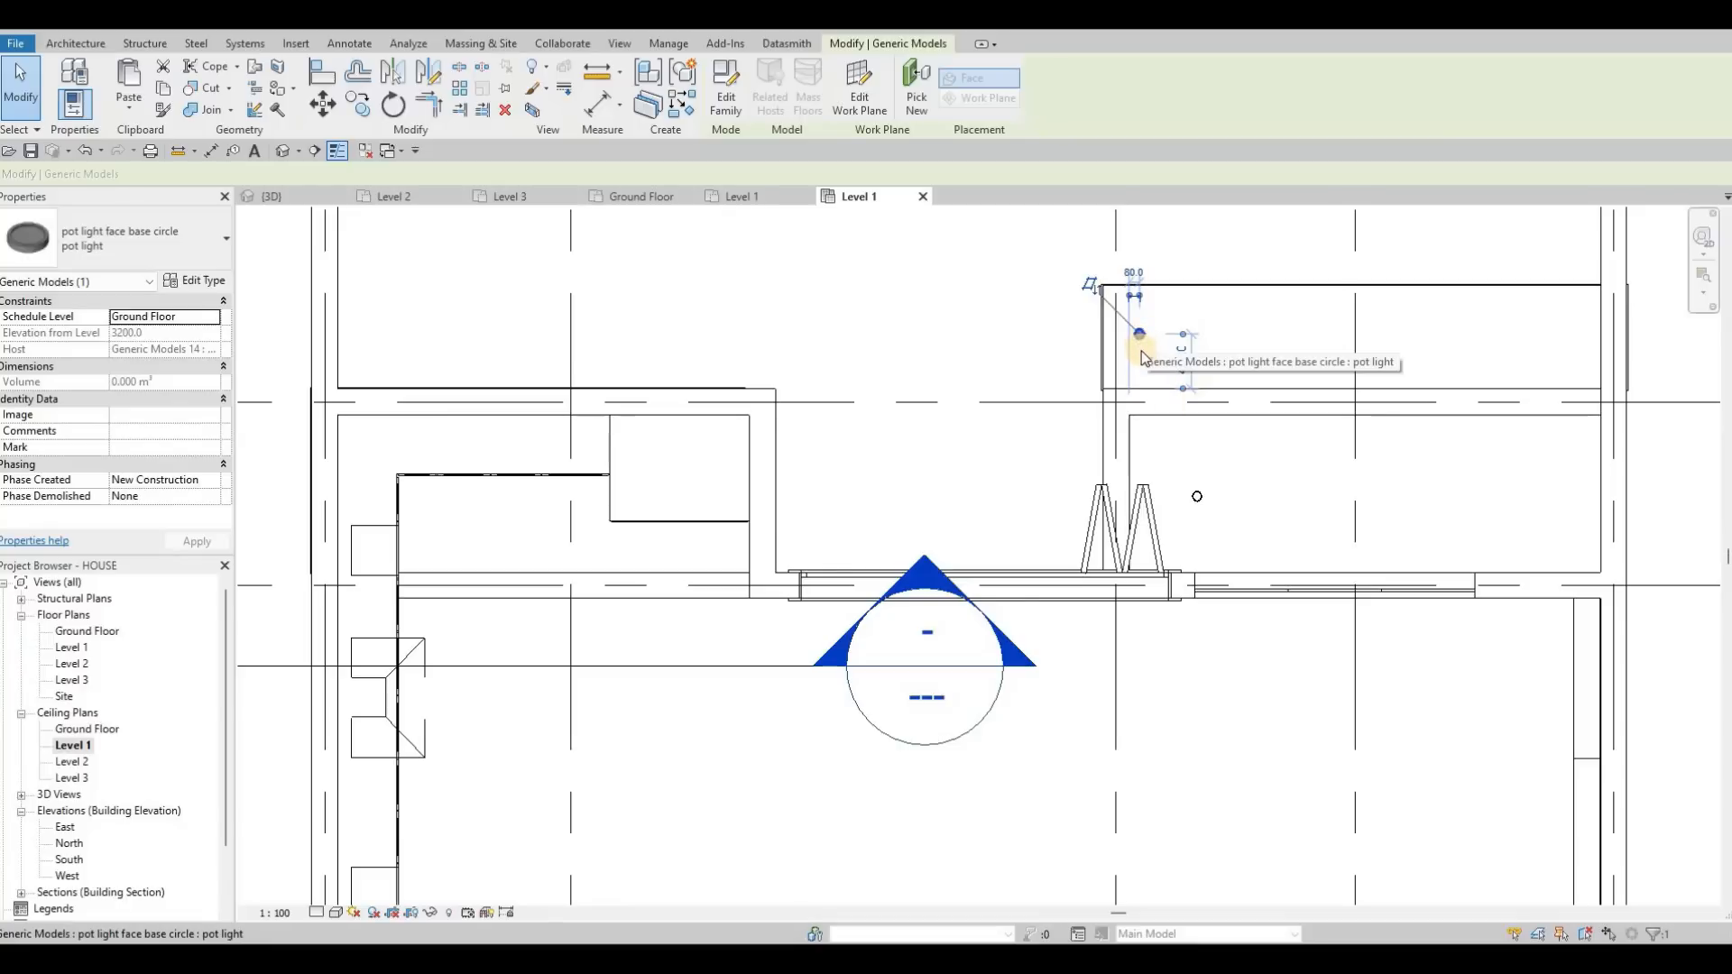
{"action": "key", "text": "Escape"}
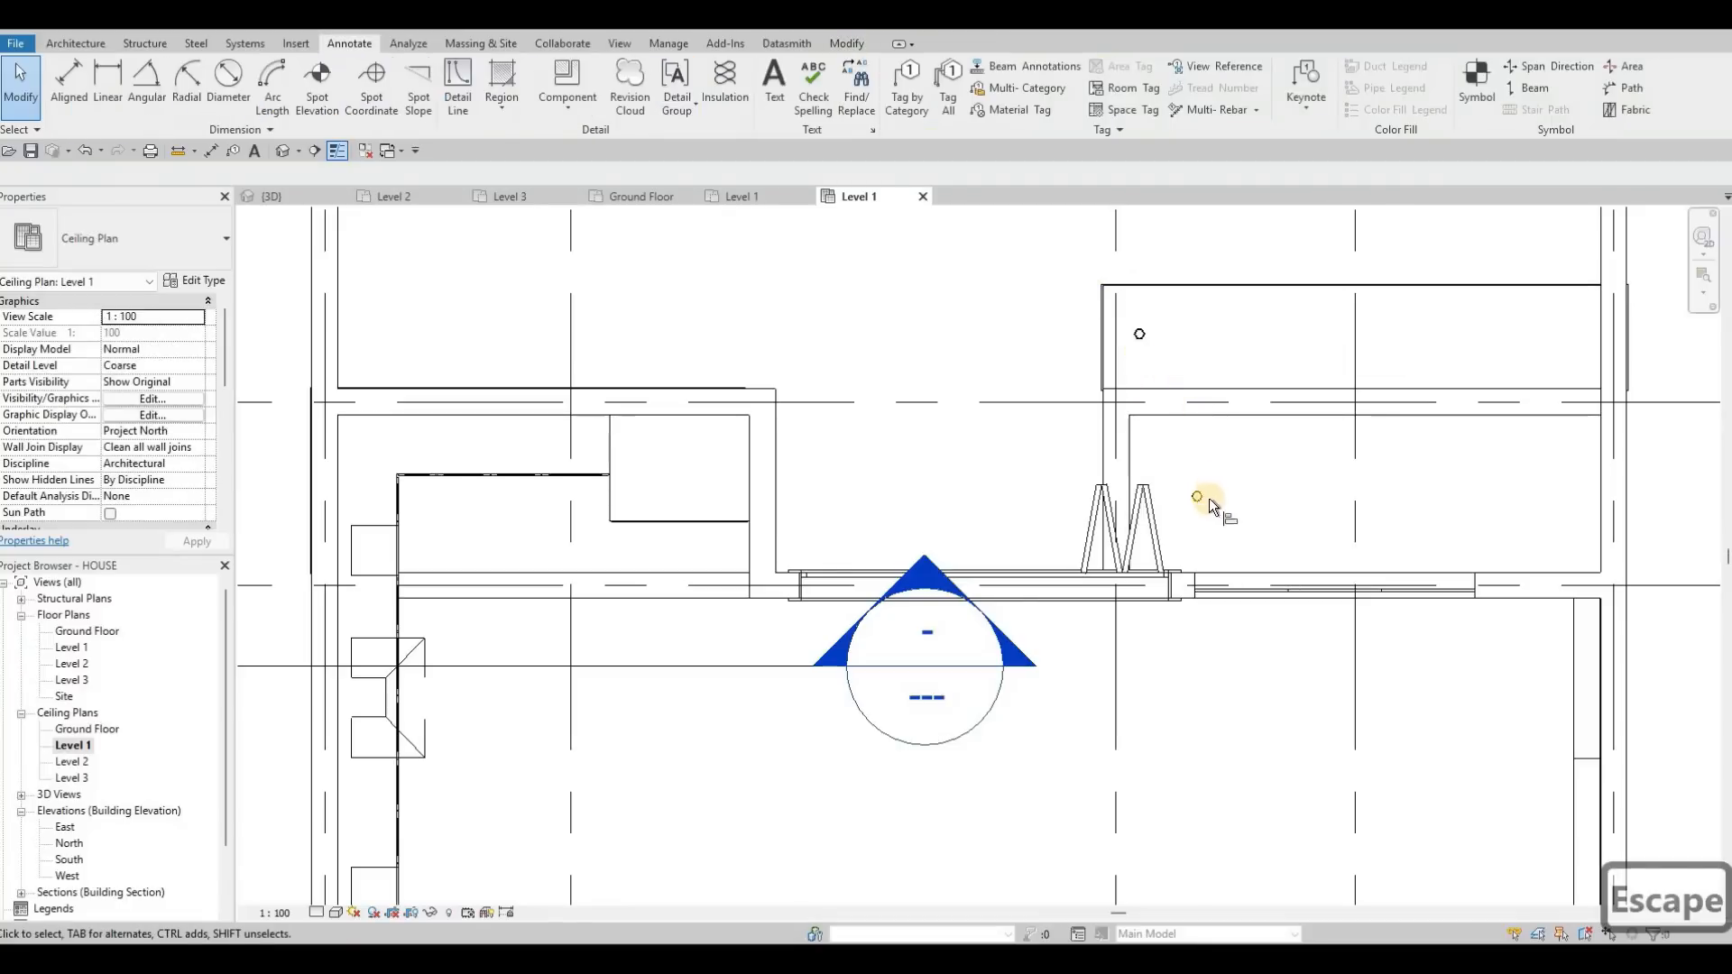
{"action": "key", "text": "a"}
{"action": "key", "text": "l"}
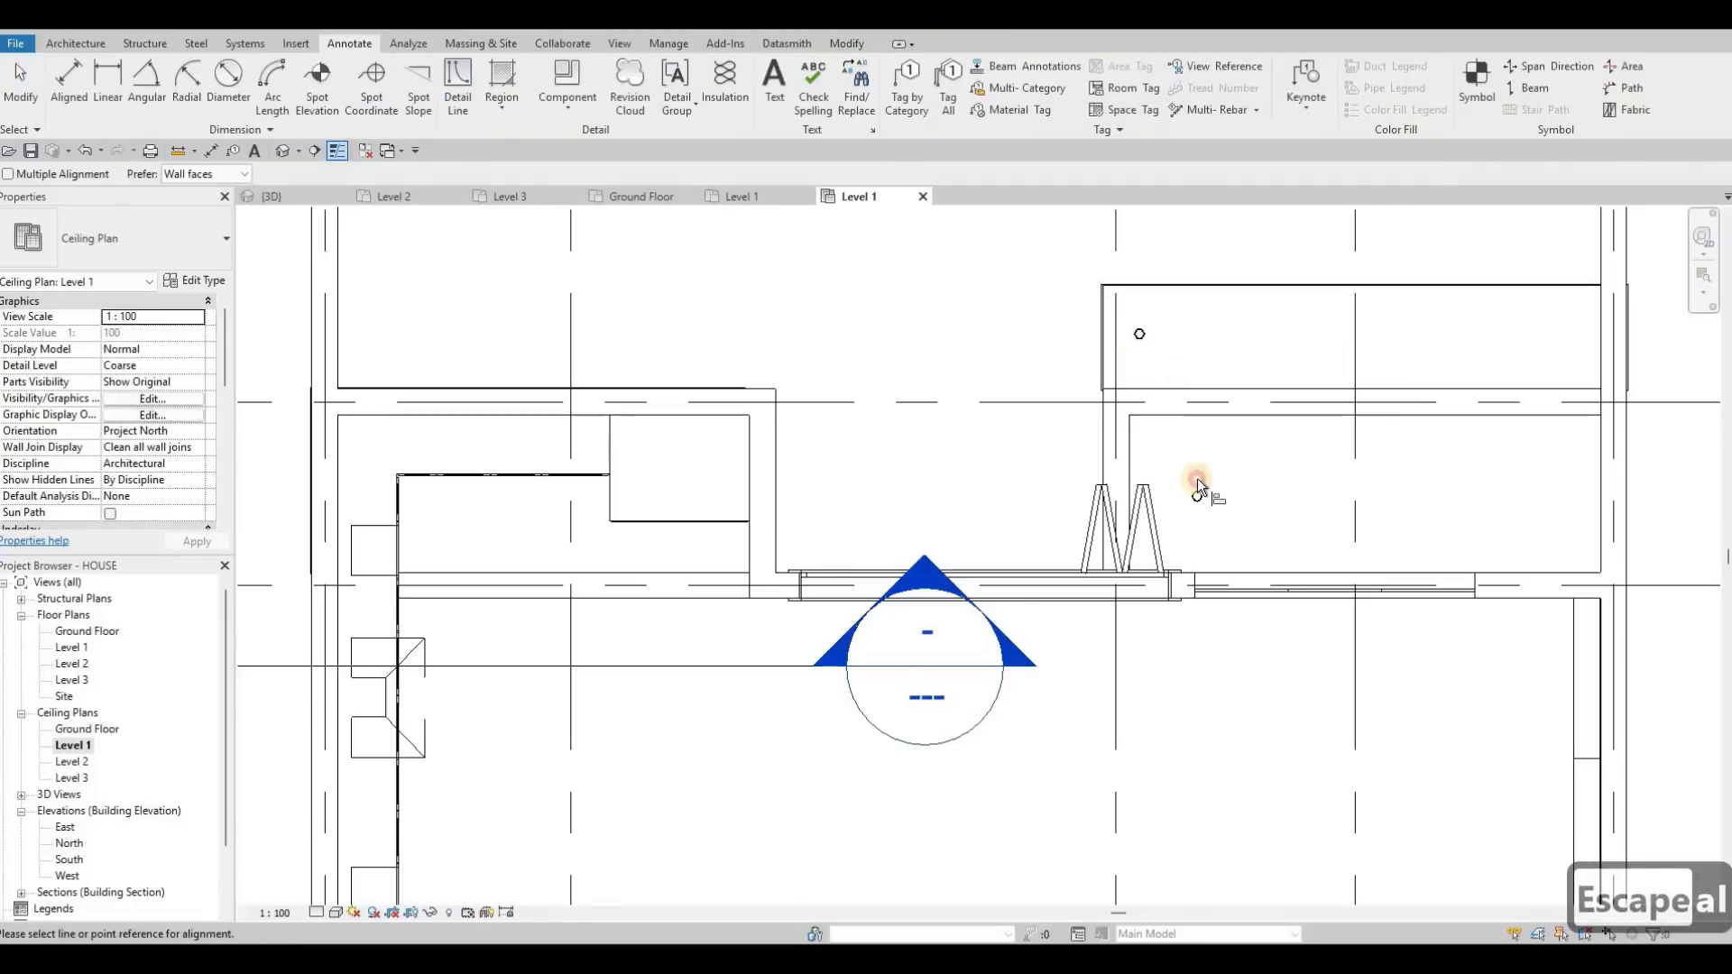
{"action": "left_click", "coordinate": [1139, 345]}
{"action": "key", "text": "Escape"}
{"action": "key", "text": "Escape"}
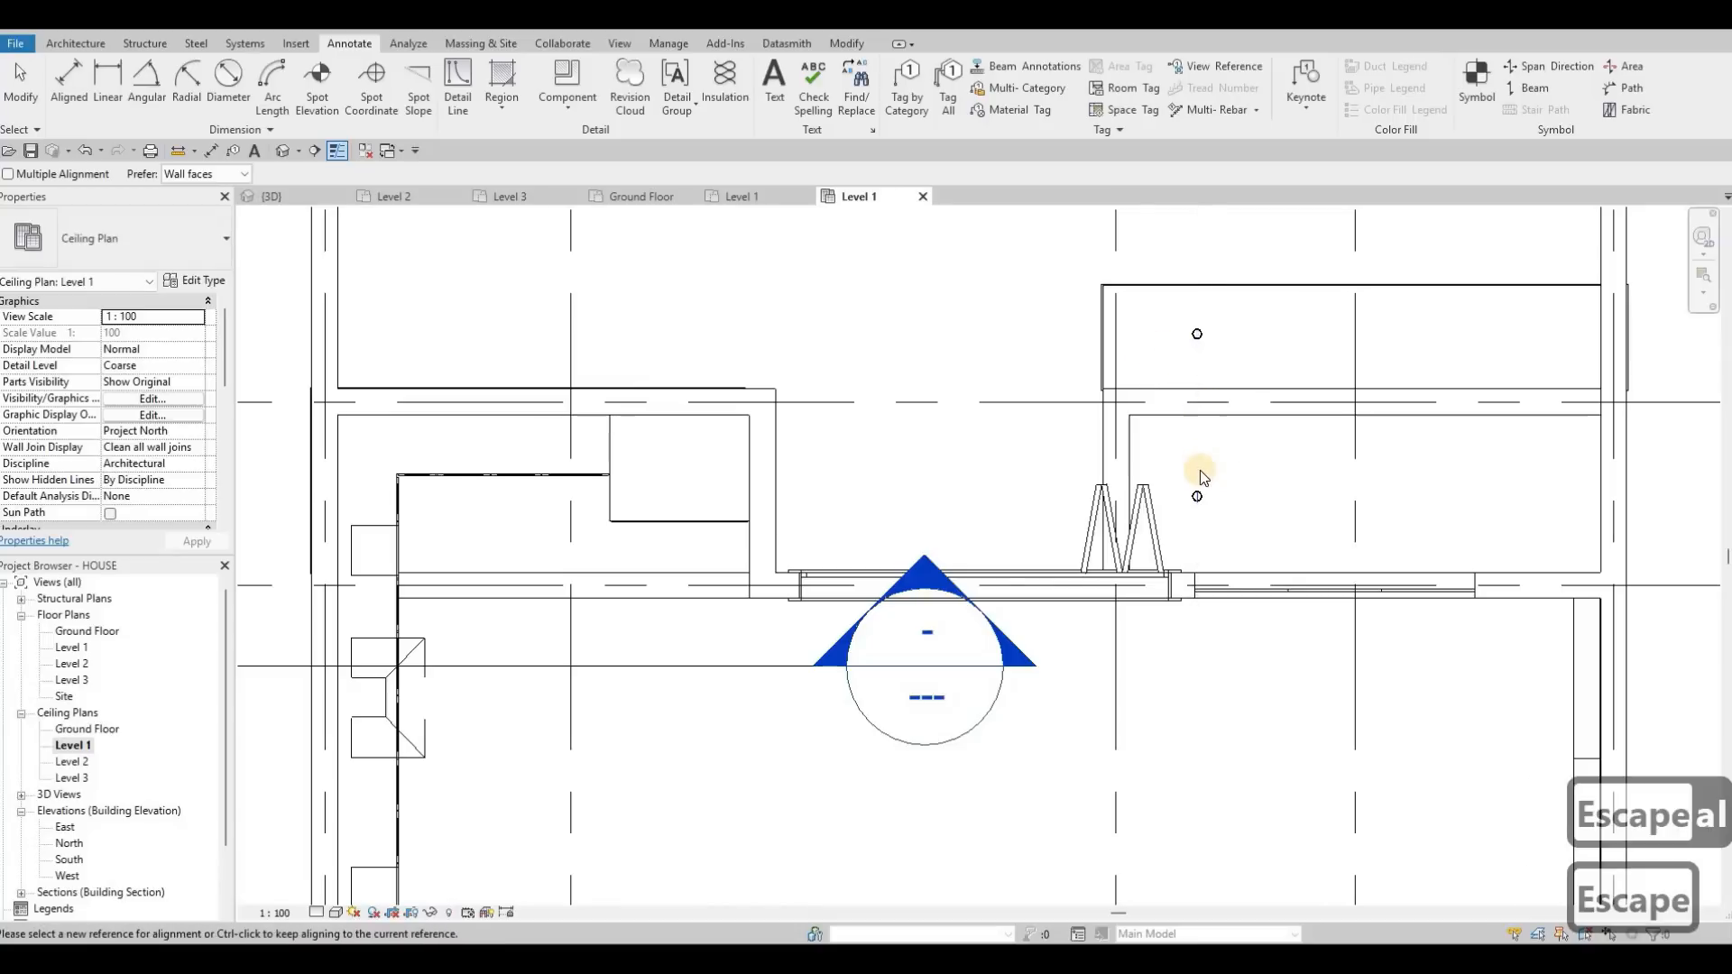
Nudge the lower of the two aligned pot lights slightly upward in the plan.
{"action": "middle_click_drag", "start_coordinate": [1197, 494], "coordinate": [1199, 475]}
{"action": "left_click", "coordinate": [1199, 474]}
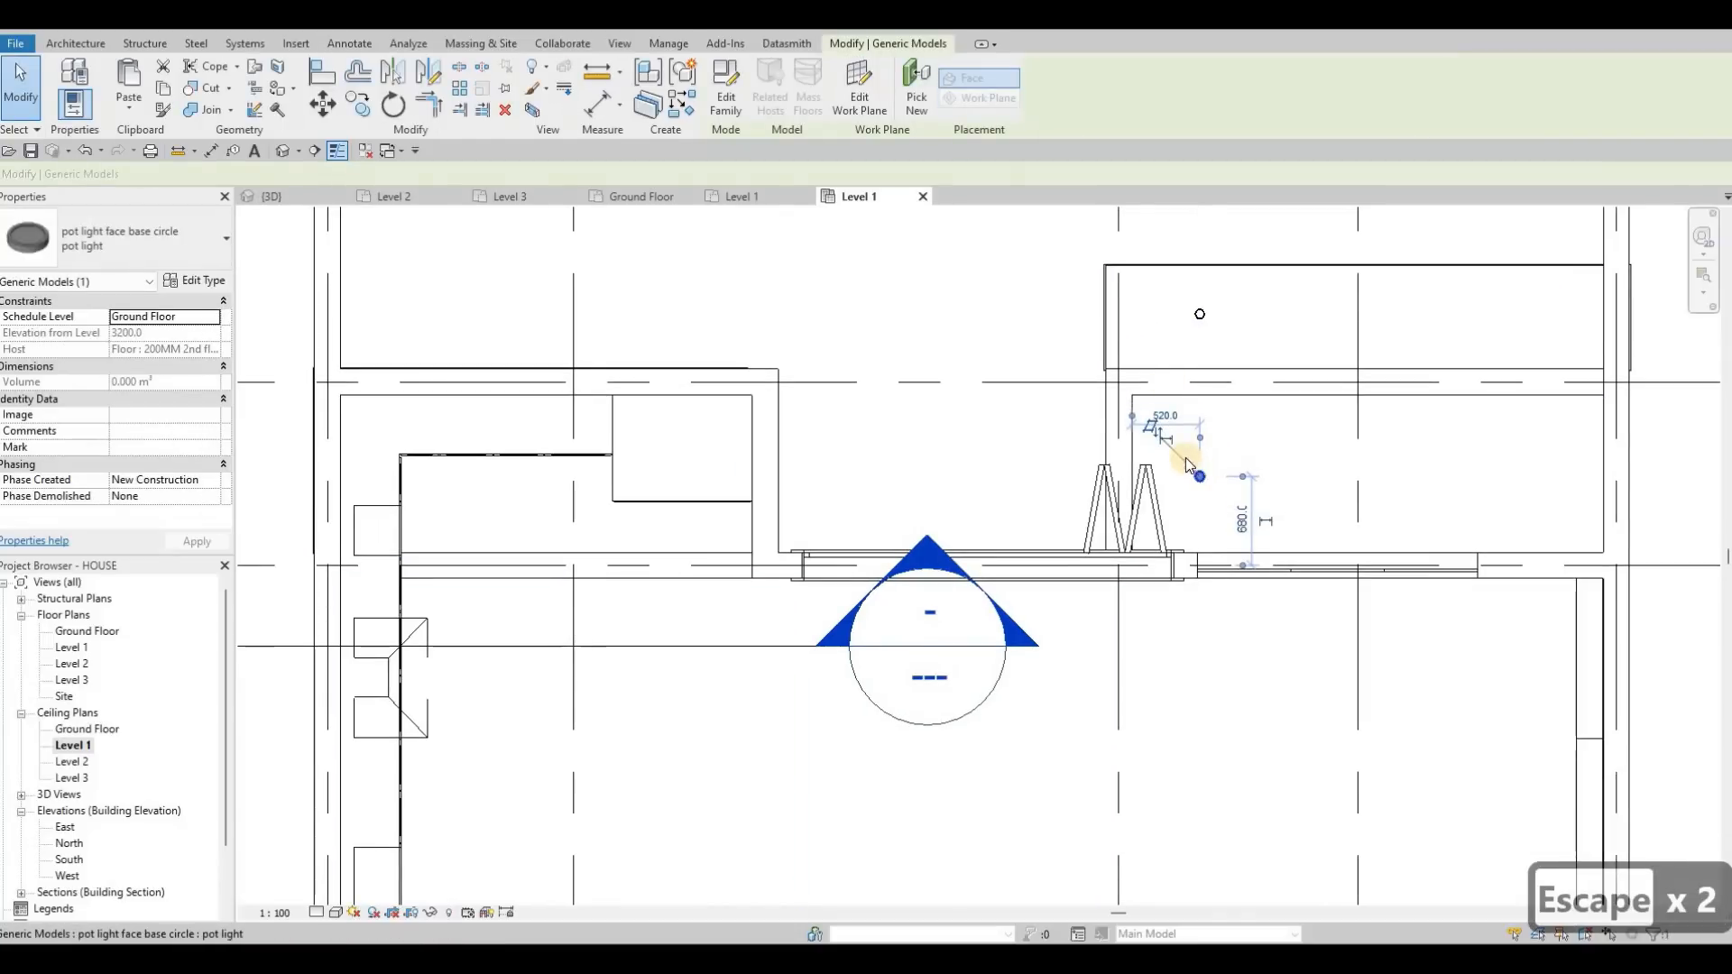
{"action": "key", "text": "Up"}
{"action": "key", "text": "Up"}
{"action": "key", "text": "Down"}
{"action": "key", "text": "Down"}
{"action": "key", "text": "Up"}
{"action": "key", "text": "Escape"}
{"action": "key", "text": "Escape"}
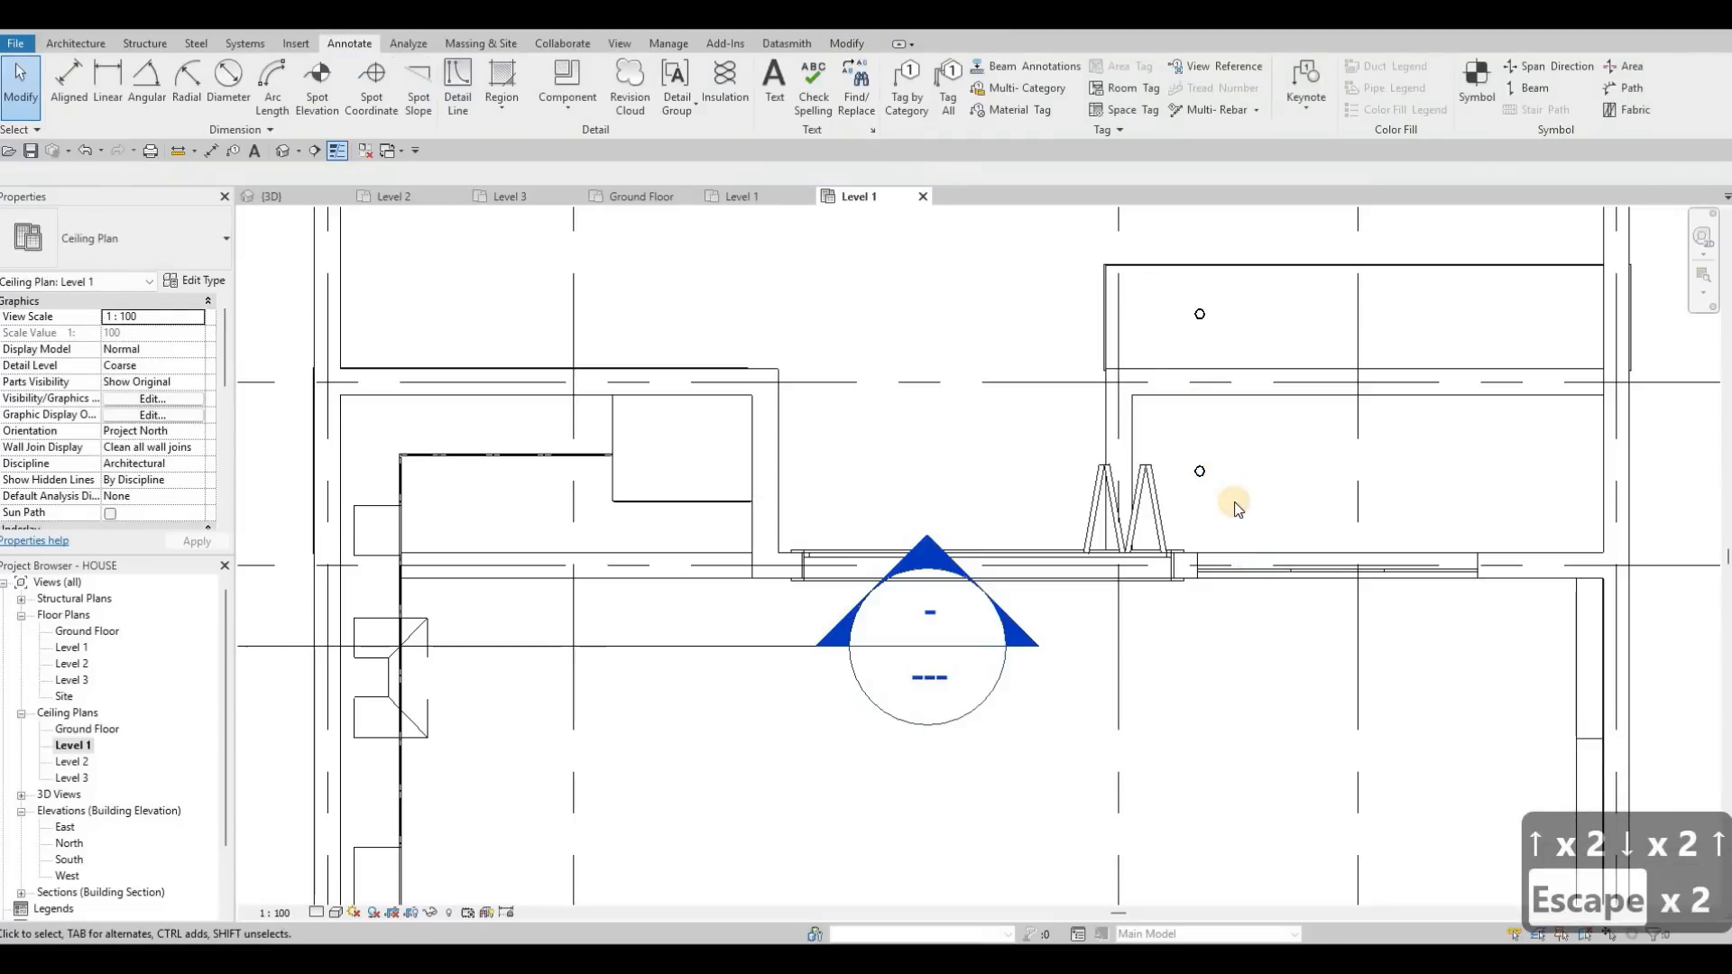
Move both vertically aligned pot lights together horizontally, closer to the overhang's left edge.
{"action": "left_click_drag", "start_coordinate": [1152, 290], "coordinate": [1234, 501]}
{"action": "key", "text": "m"}
{"action": "key", "text": "v"}
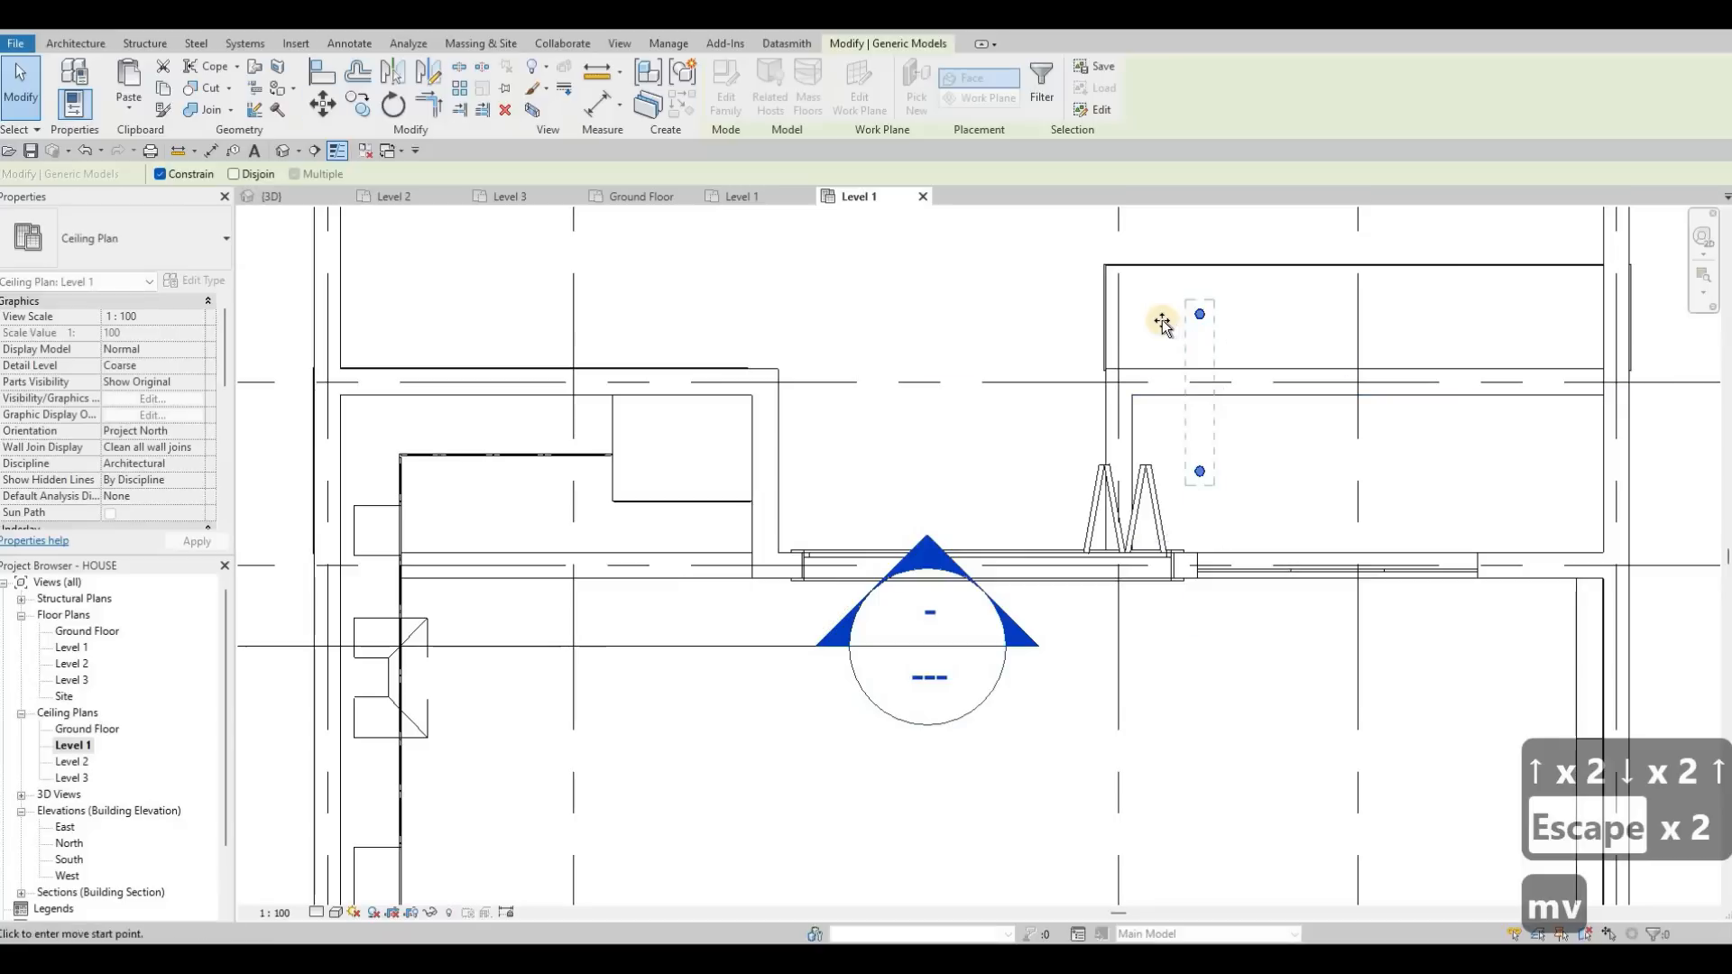
{"action": "left_click", "coordinate": [1162, 321]}
{"action": "left_click", "coordinate": [1162, 321]}
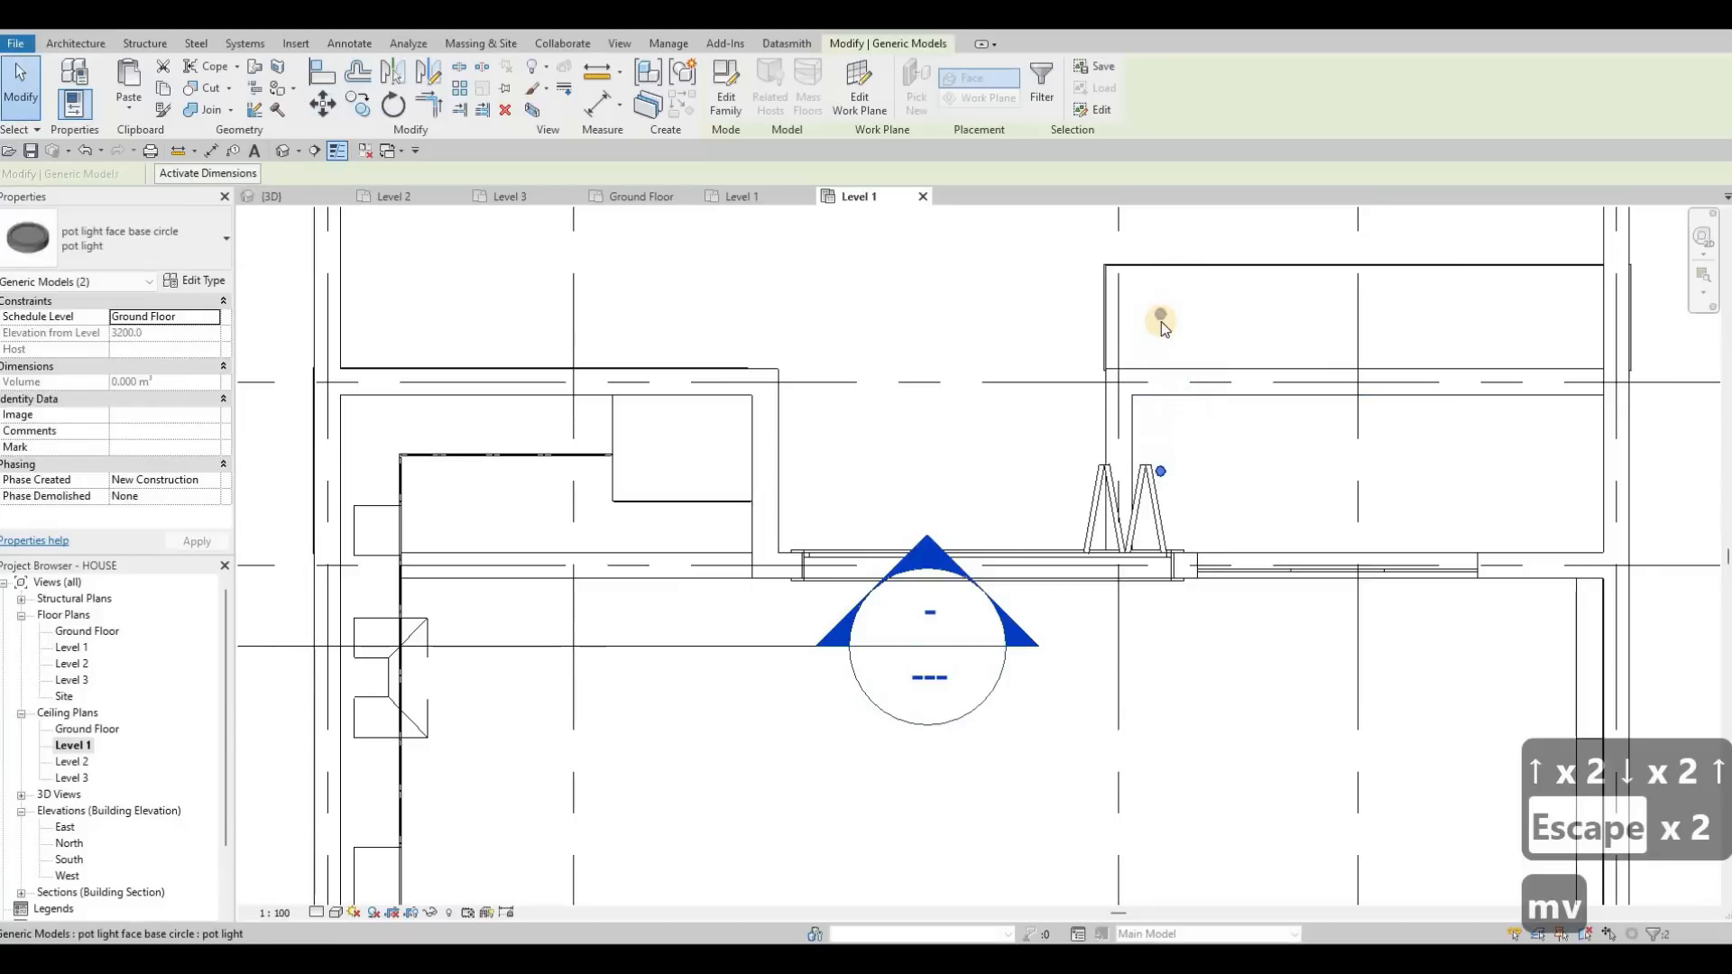
Copy the pair of pot lights three times horizontally at 1000 mm spacing across the overhang and the ceiling below it.
{"action": "key", "text": "c"}
{"action": "key", "text": "o"}
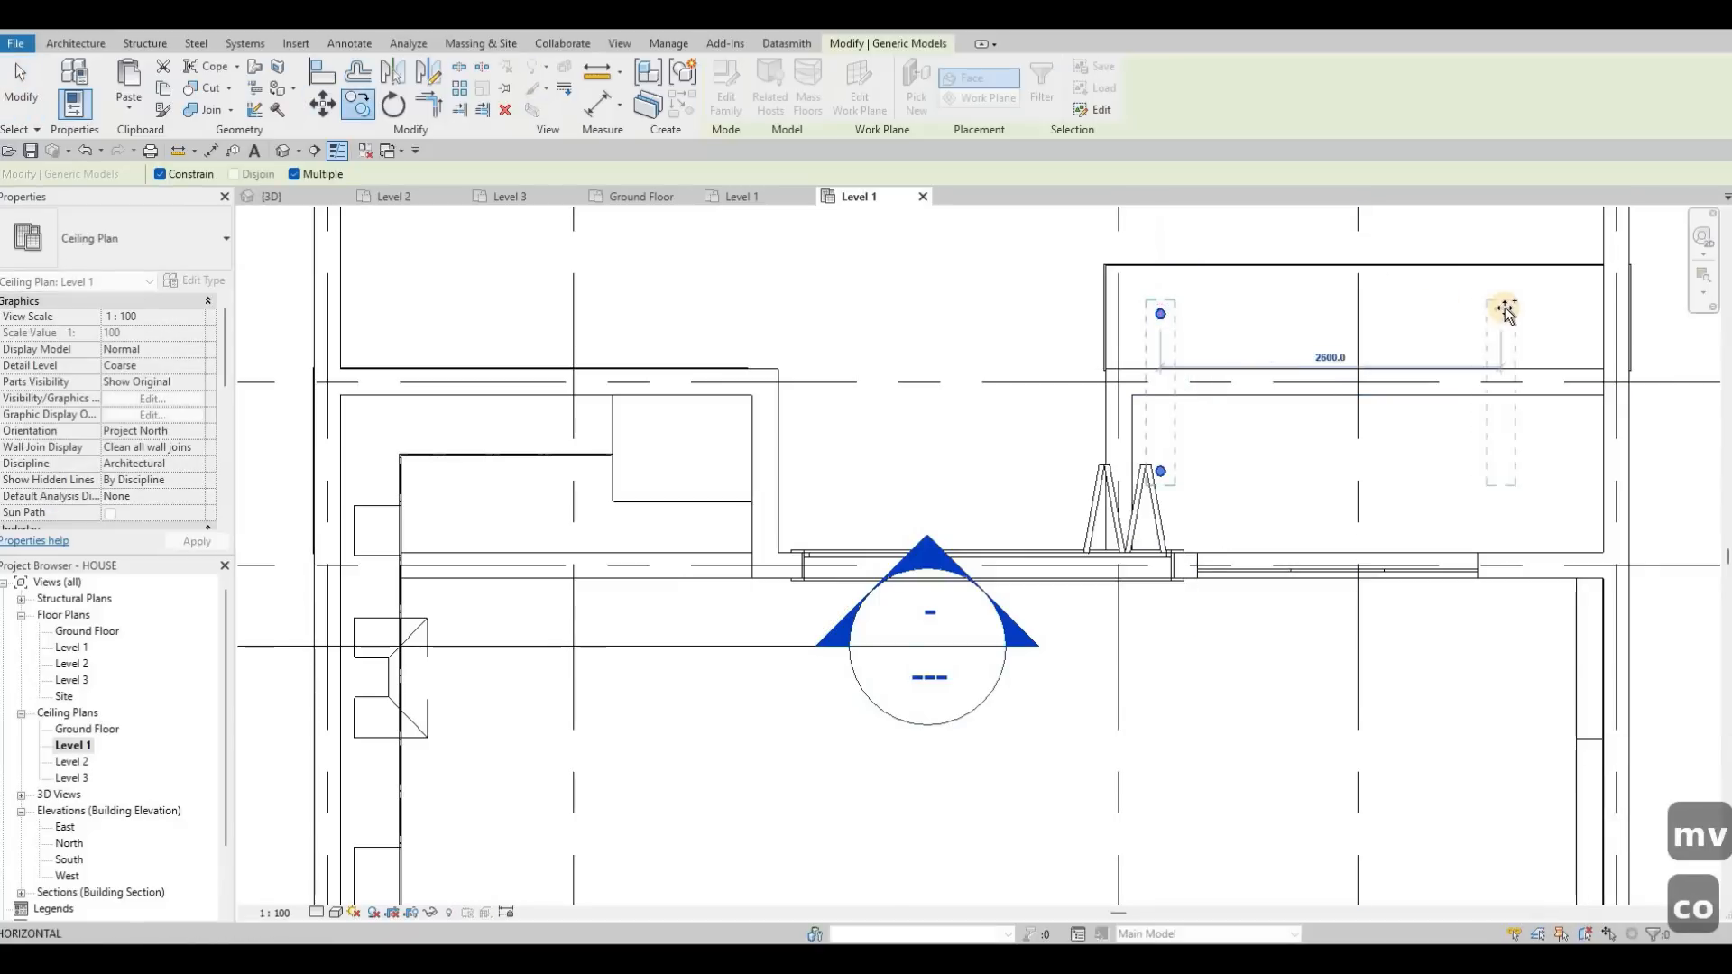
{"action": "type", "text": "1000"}
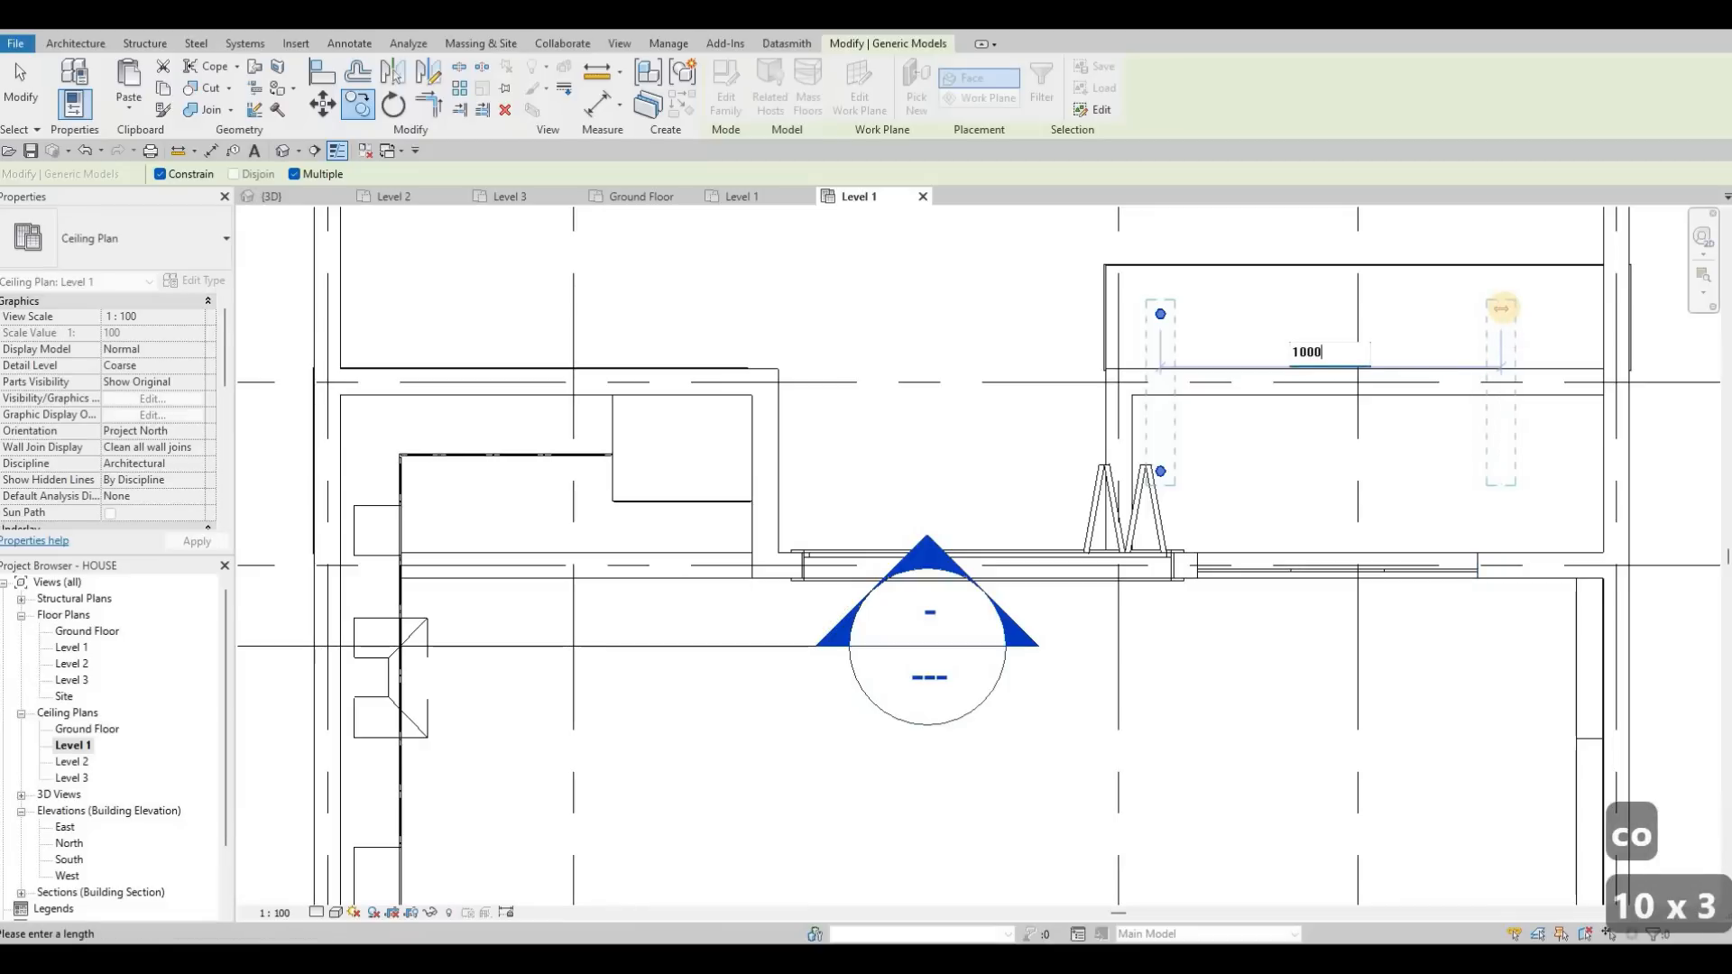
{"action": "key", "text": "Return"}
{"action": "type", "text": "1000"}
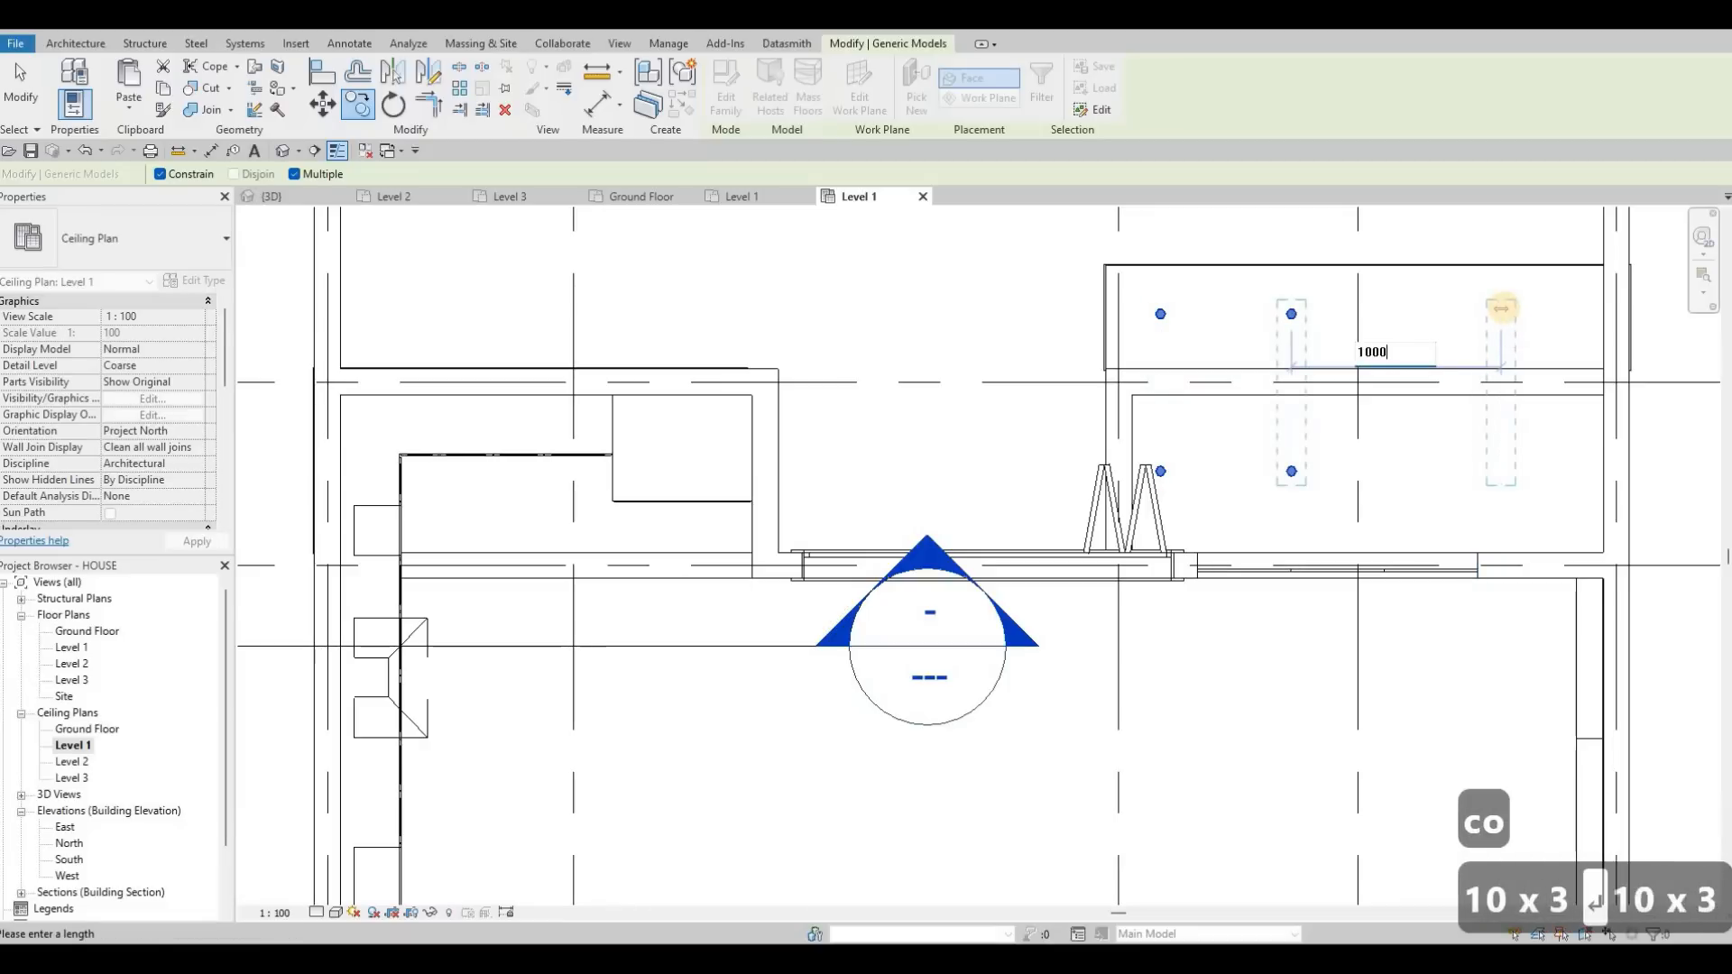
{"action": "key", "text": "Return"}
{"action": "type", "text": "1000"}
{"action": "key", "text": "Return"}
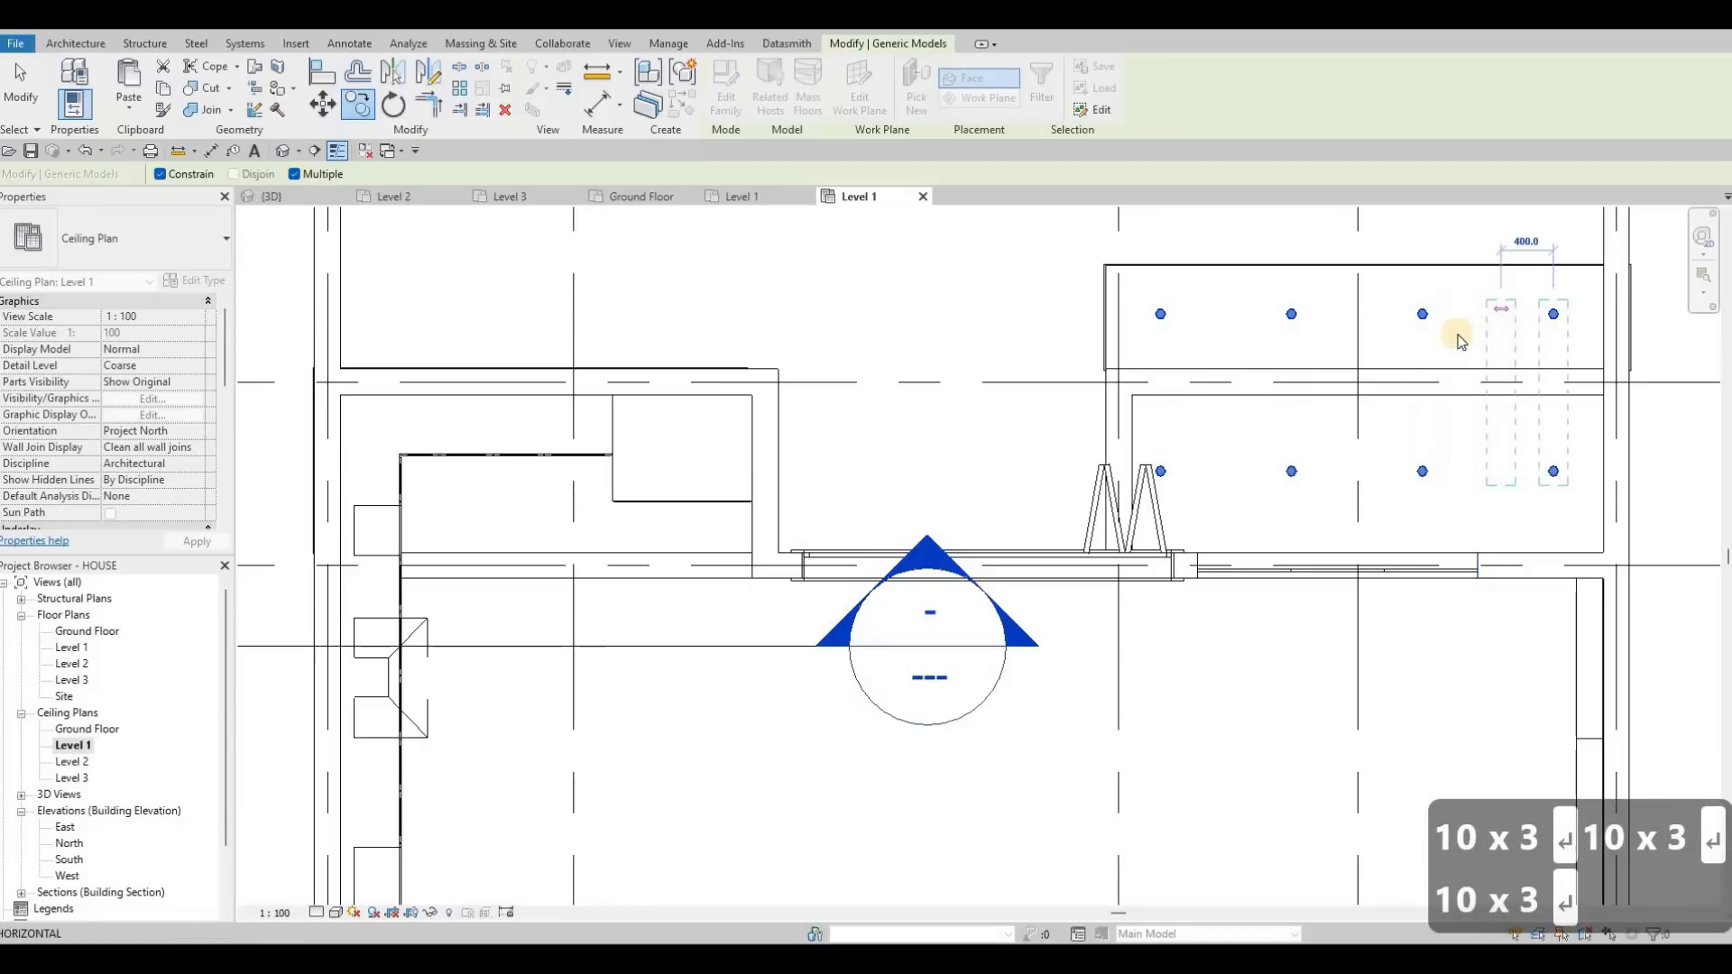
{"action": "key", "text": "Escape"}
{"action": "key", "text": "Escape"}
{"action": "key", "text": "Escape"}
Open the Level 2 ceiling plan and move the upper-right overhang's pot light downward, about 380 mm from the house wall.
{"action": "scroll", "coordinate": [1046, 365], "scroll_direction": "down", "scroll_amount": 4}
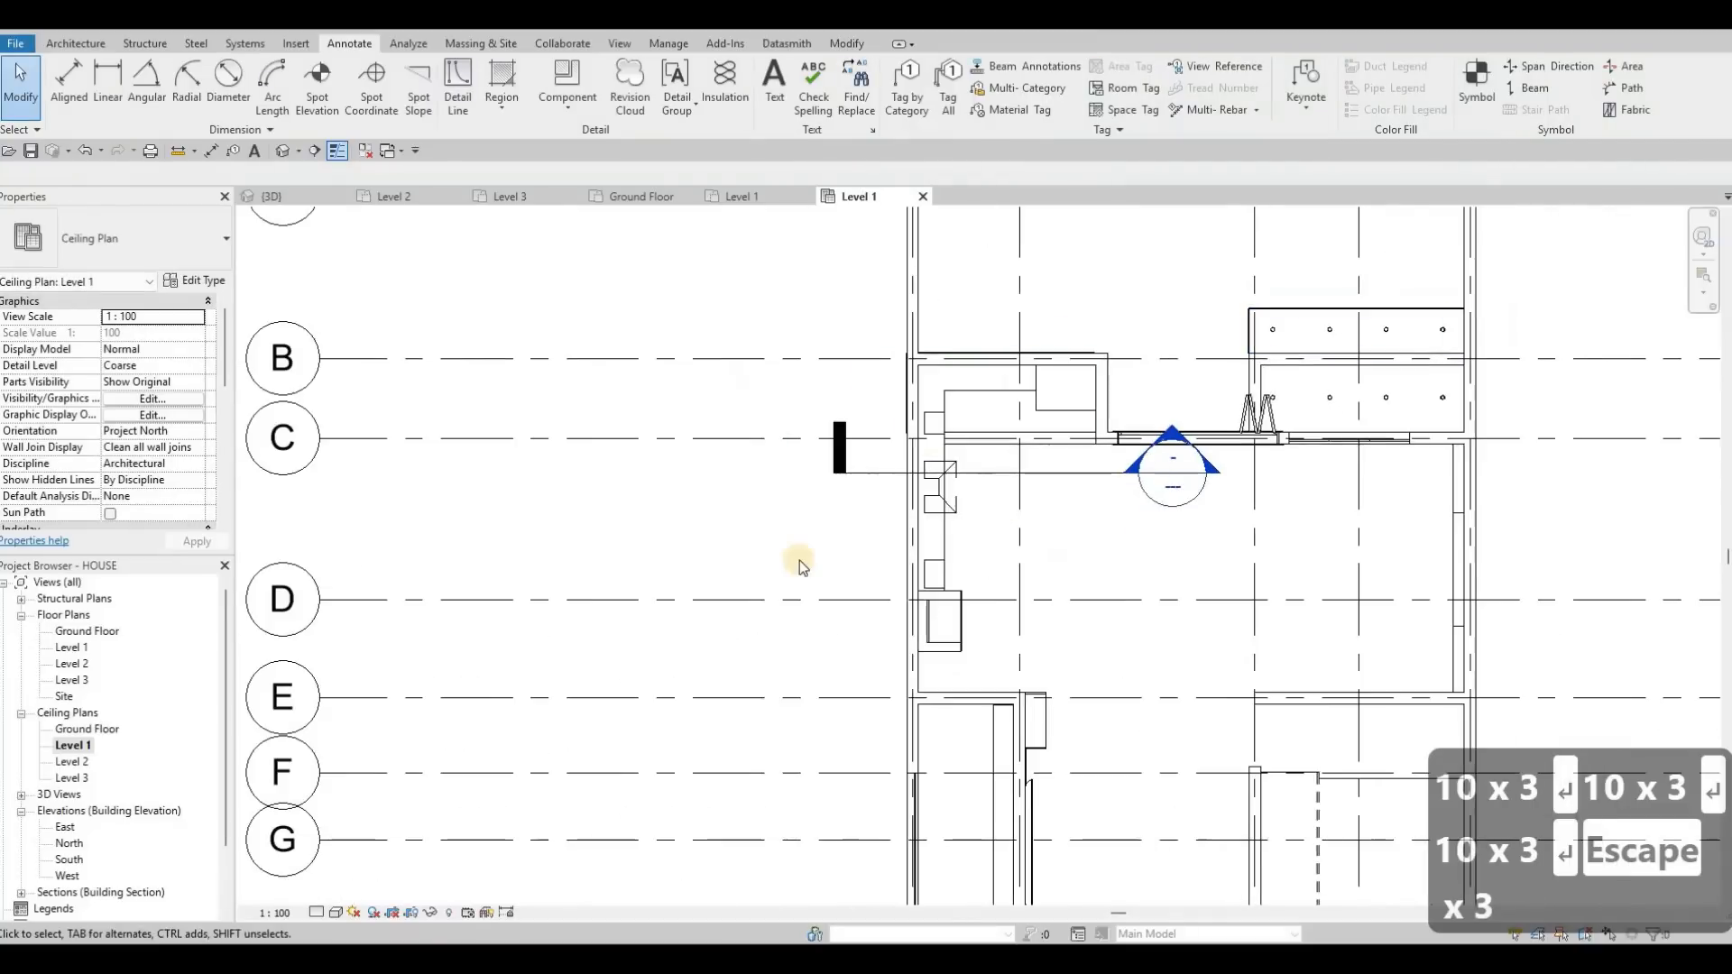
{"action": "scroll", "coordinate": [802, 566], "scroll_direction": "down", "scroll_amount": 3}
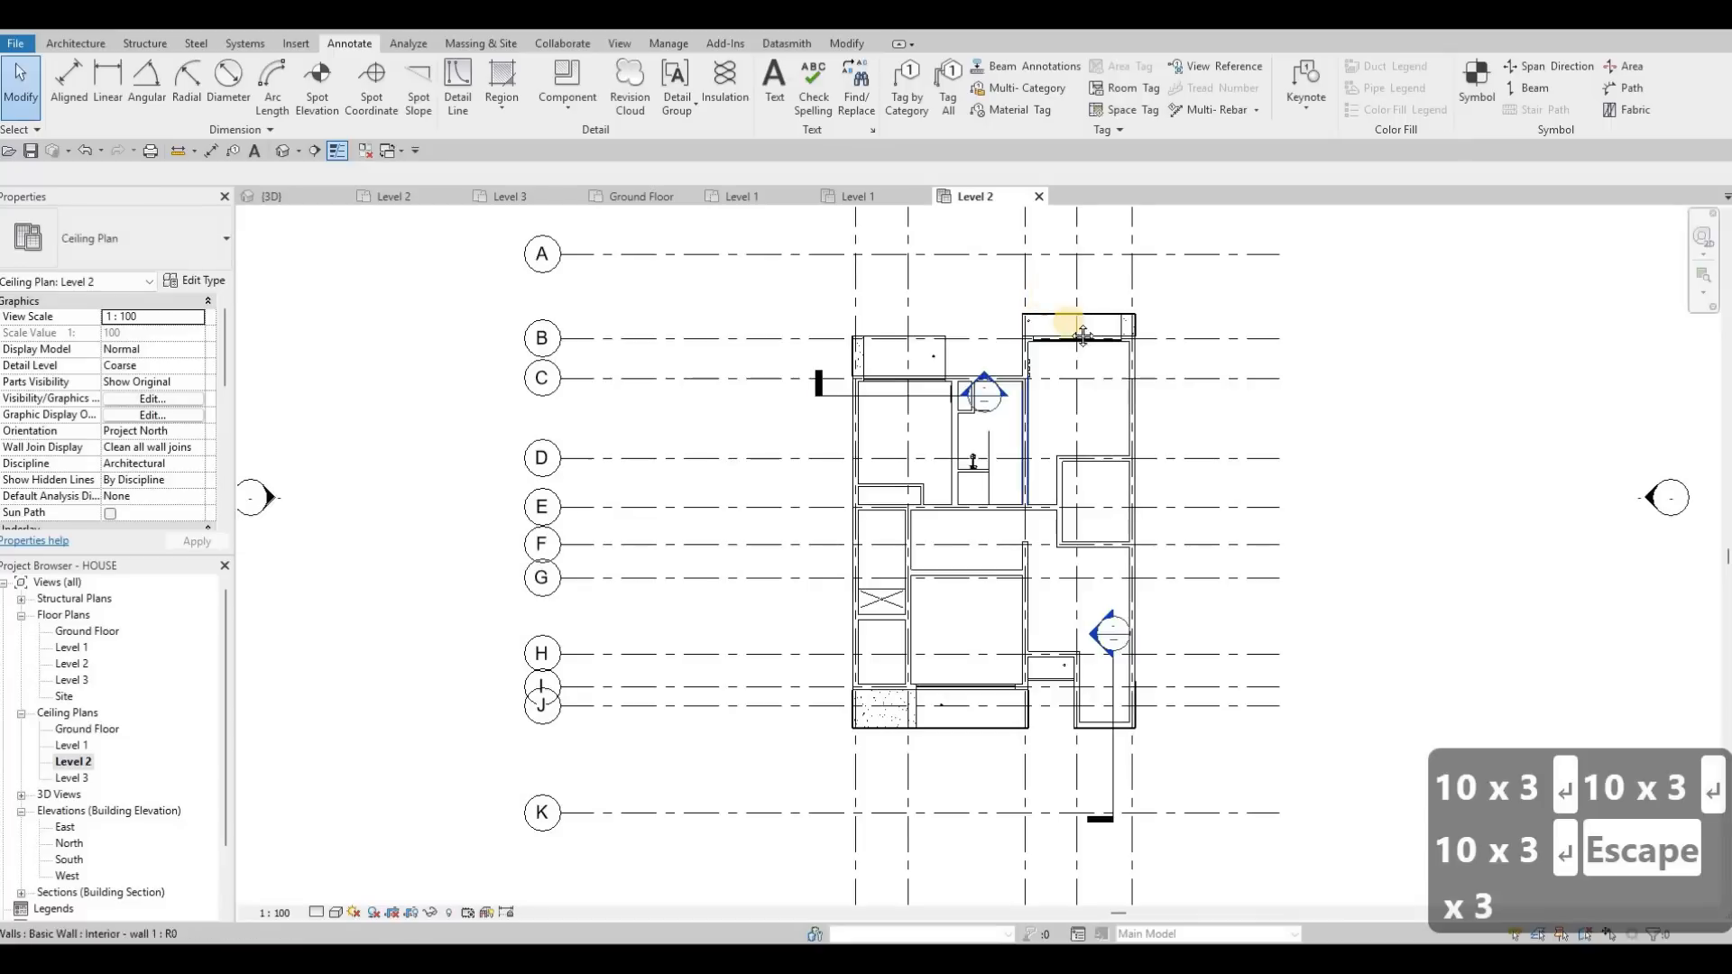
{"action": "scroll", "coordinate": [1083, 336], "scroll_direction": "up", "scroll_amount": 7}
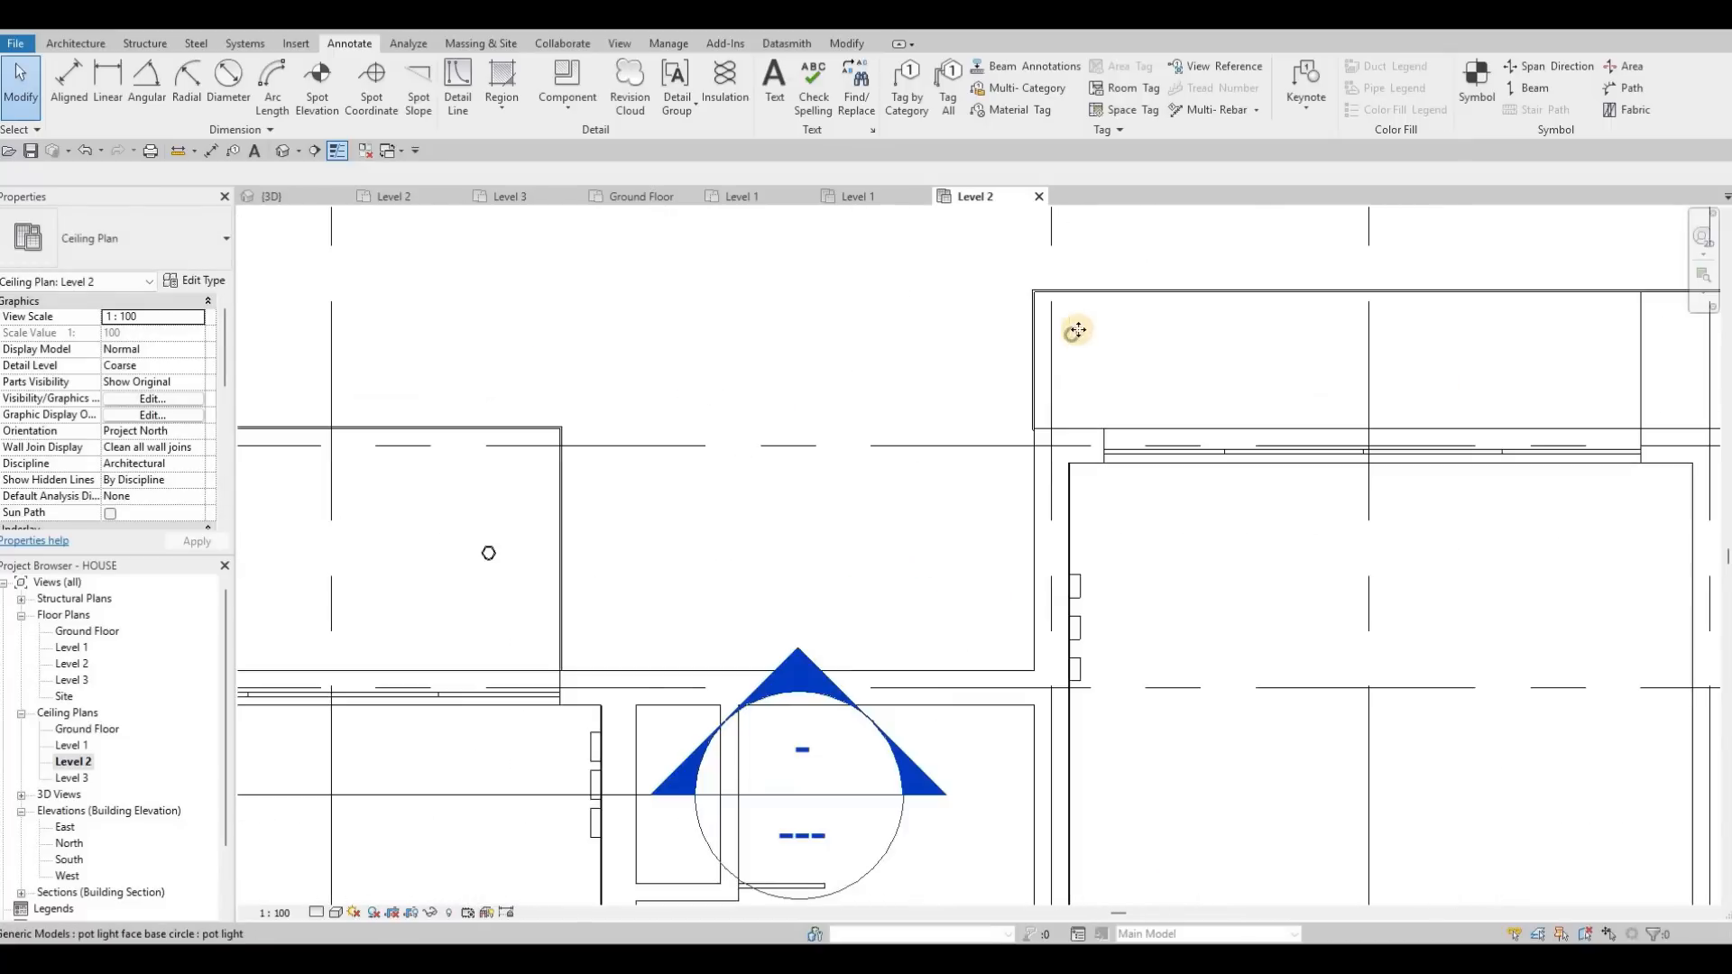
{"action": "left_click", "coordinate": [1077, 330]}
{"action": "scroll", "coordinate": [1077, 330], "scroll_direction": "up", "scroll_amount": 2}
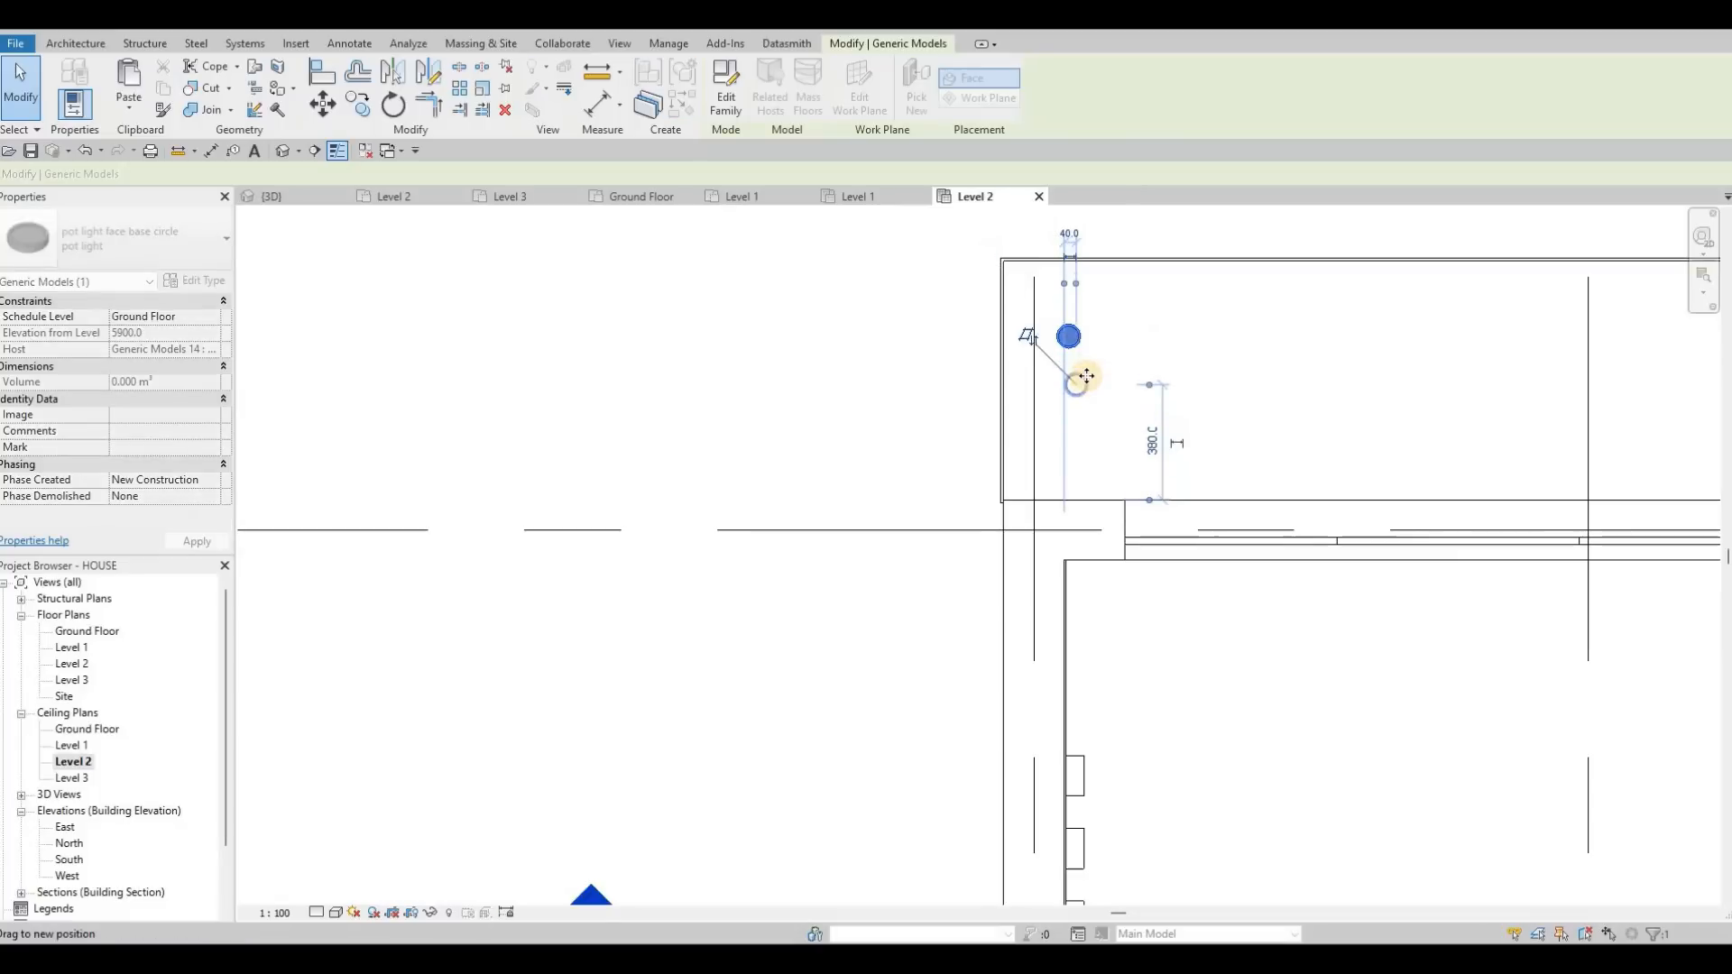
{"action": "left_click_drag", "start_coordinate": [1087, 376], "coordinate": [1087, 377]}
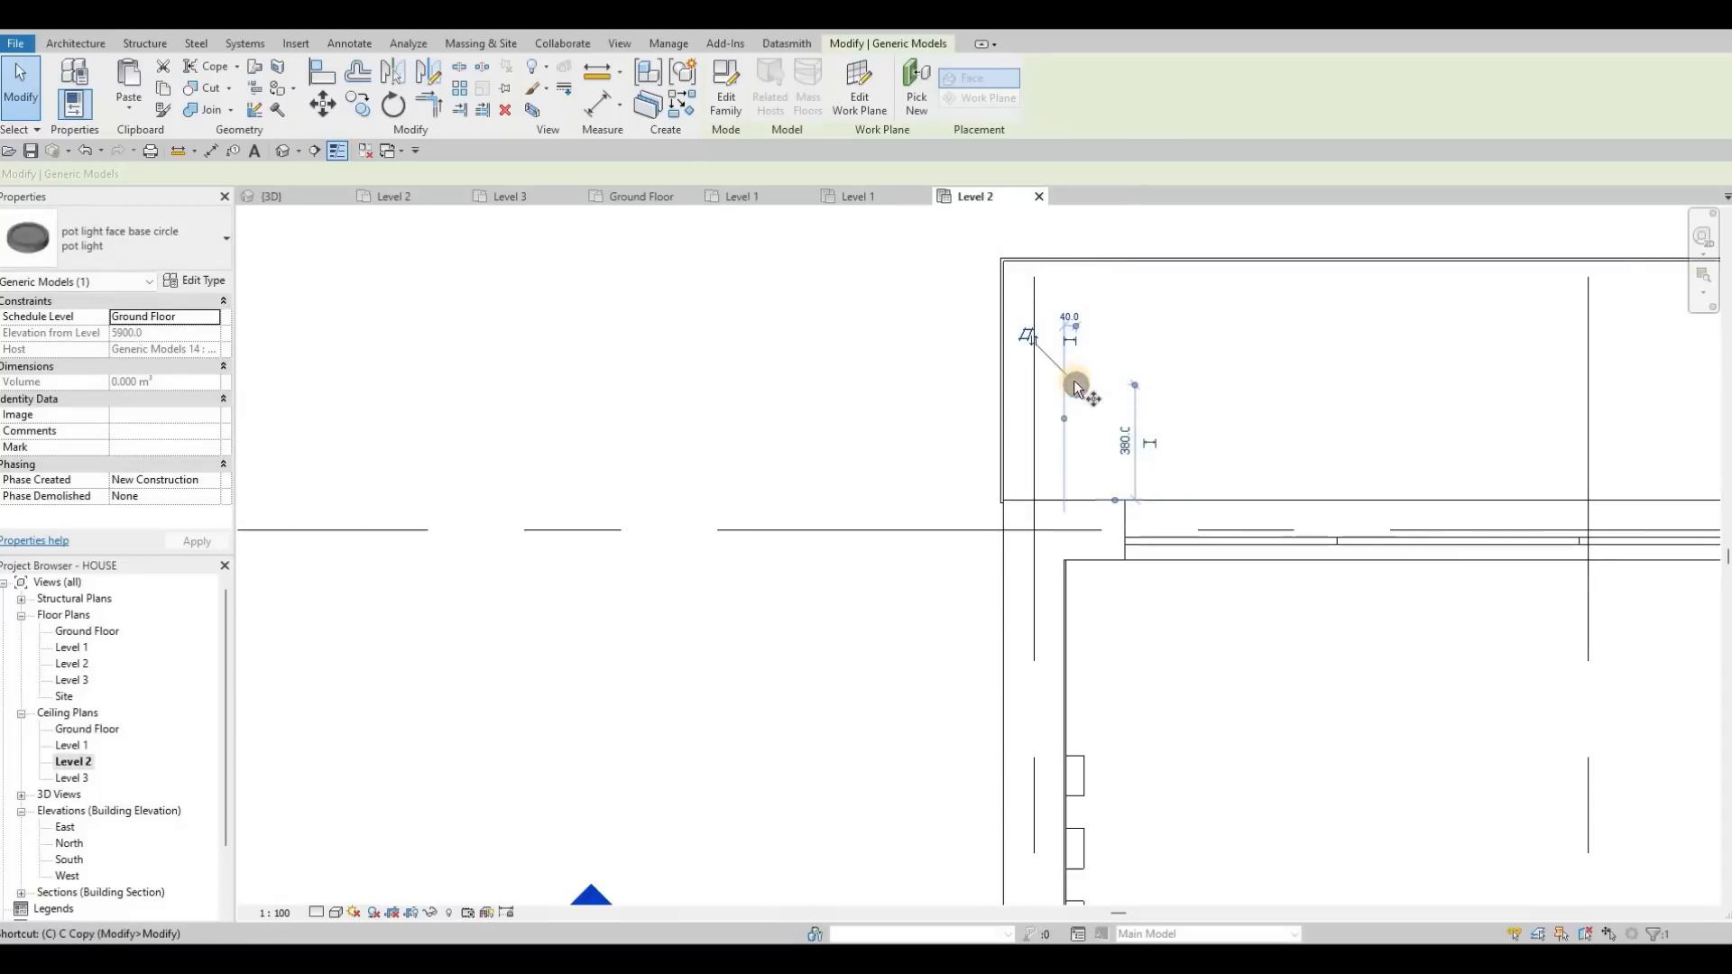
Copy the upper-right overhang's pot light three times to the right at 1000 mm spacing.
{"action": "key", "text": "c"}
{"action": "key", "text": "o"}
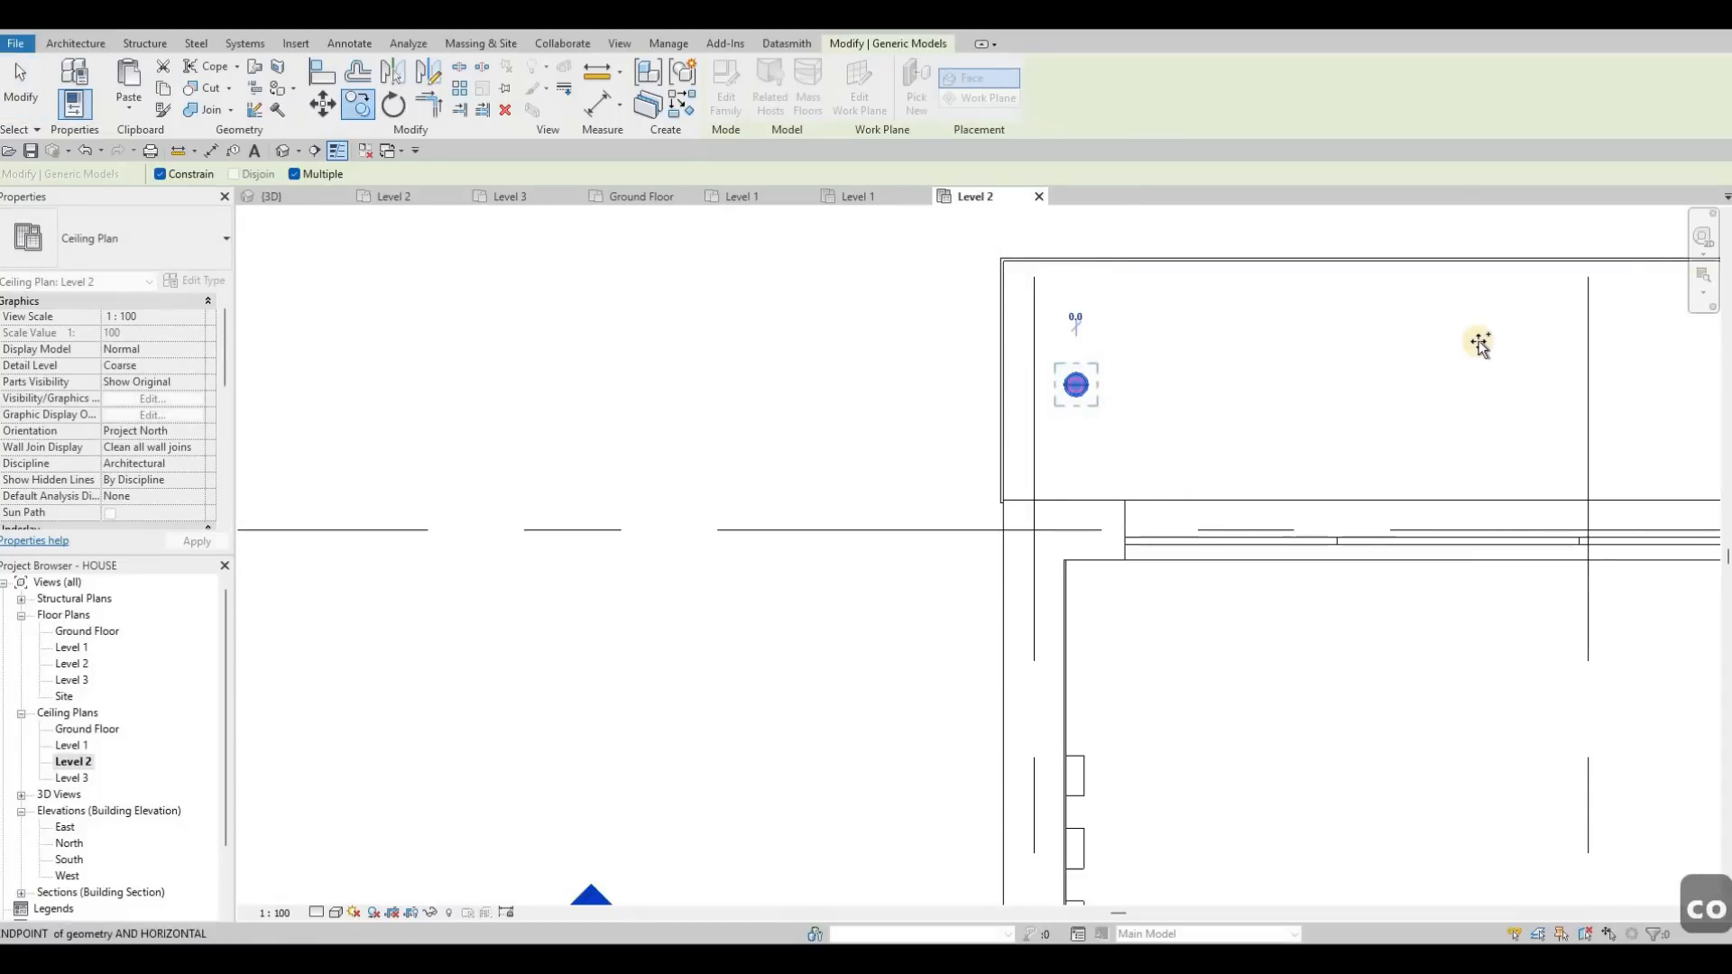
{"action": "scroll", "coordinate": [1478, 341], "scroll_direction": "down", "scroll_amount": 2}
{"action": "middle_click_drag", "start_coordinate": [1485, 344], "coordinate": [1201, 317]}
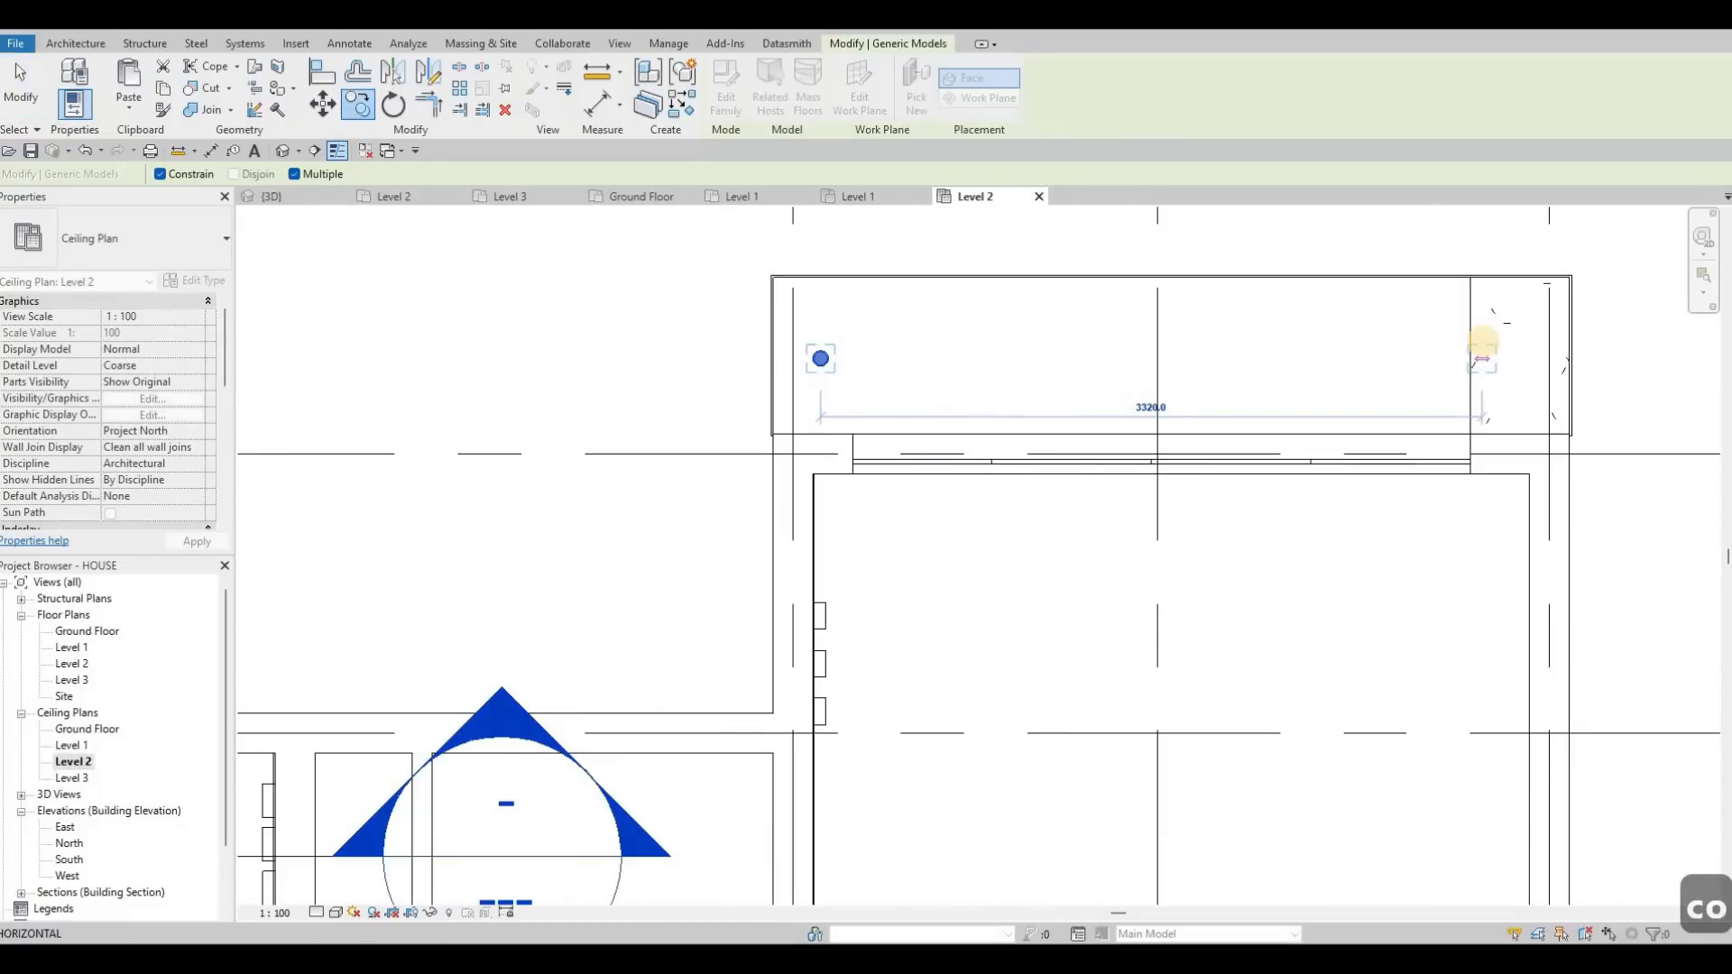
{"action": "type", "text": "1000"}
{"action": "key", "text": "Return"}
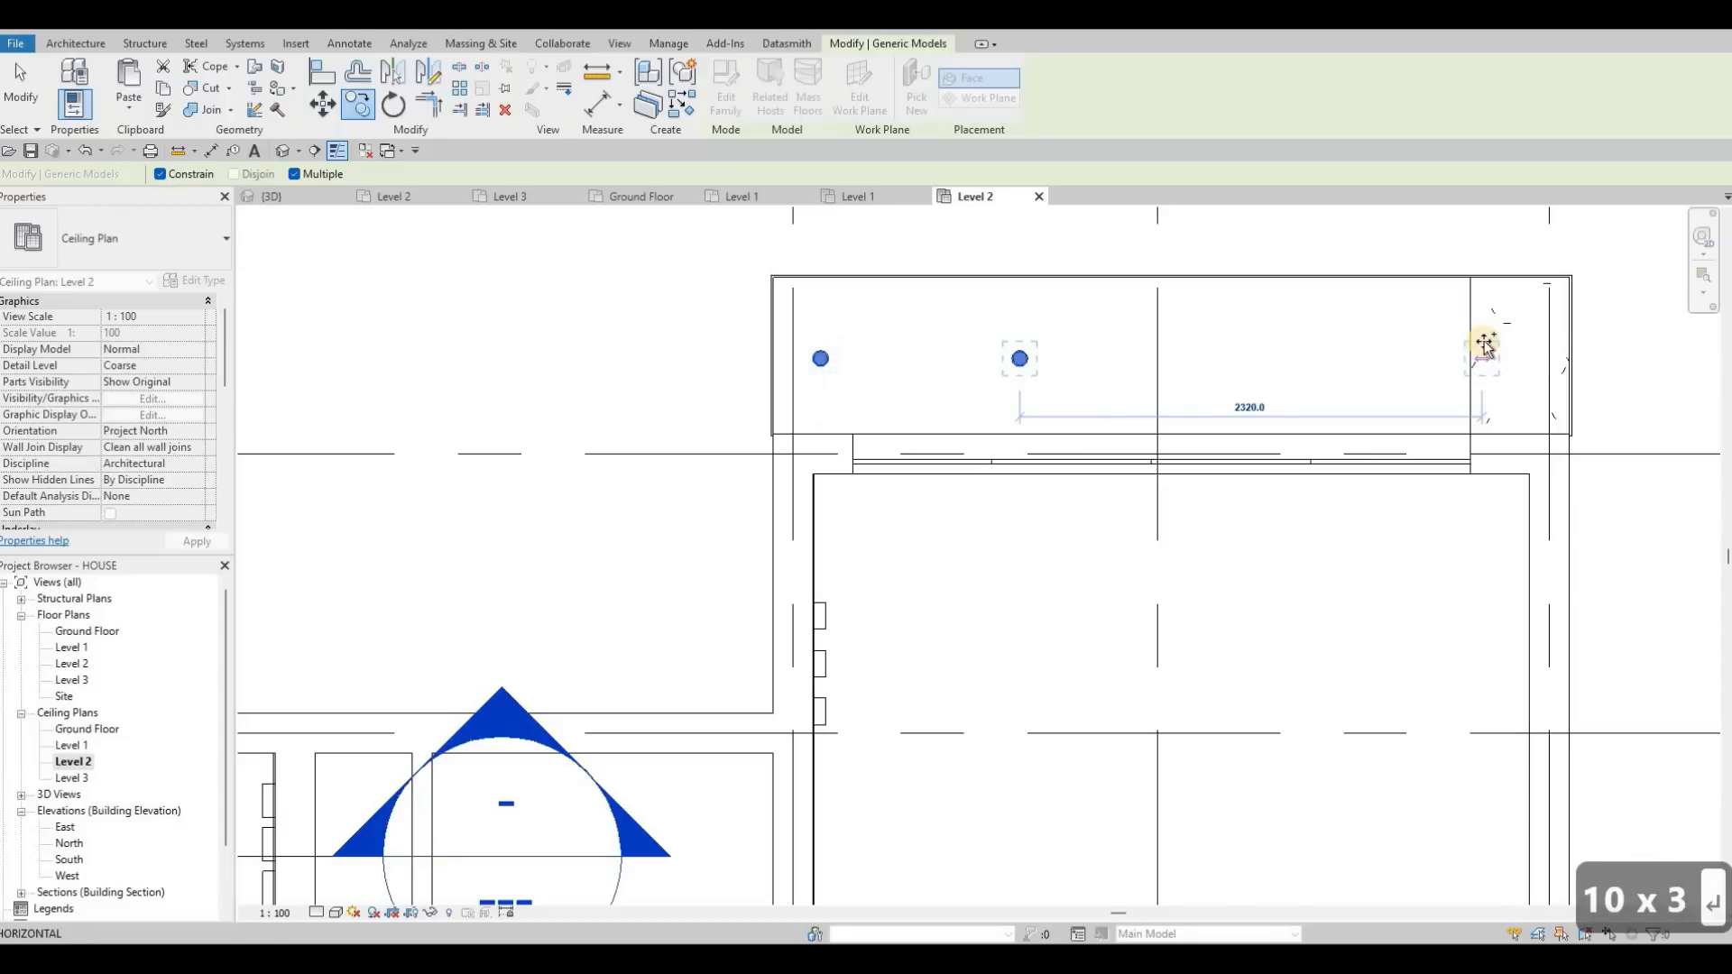
{"action": "type", "text": "1000"}
{"action": "key", "text": "Return"}
{"action": "type", "text": "100"}
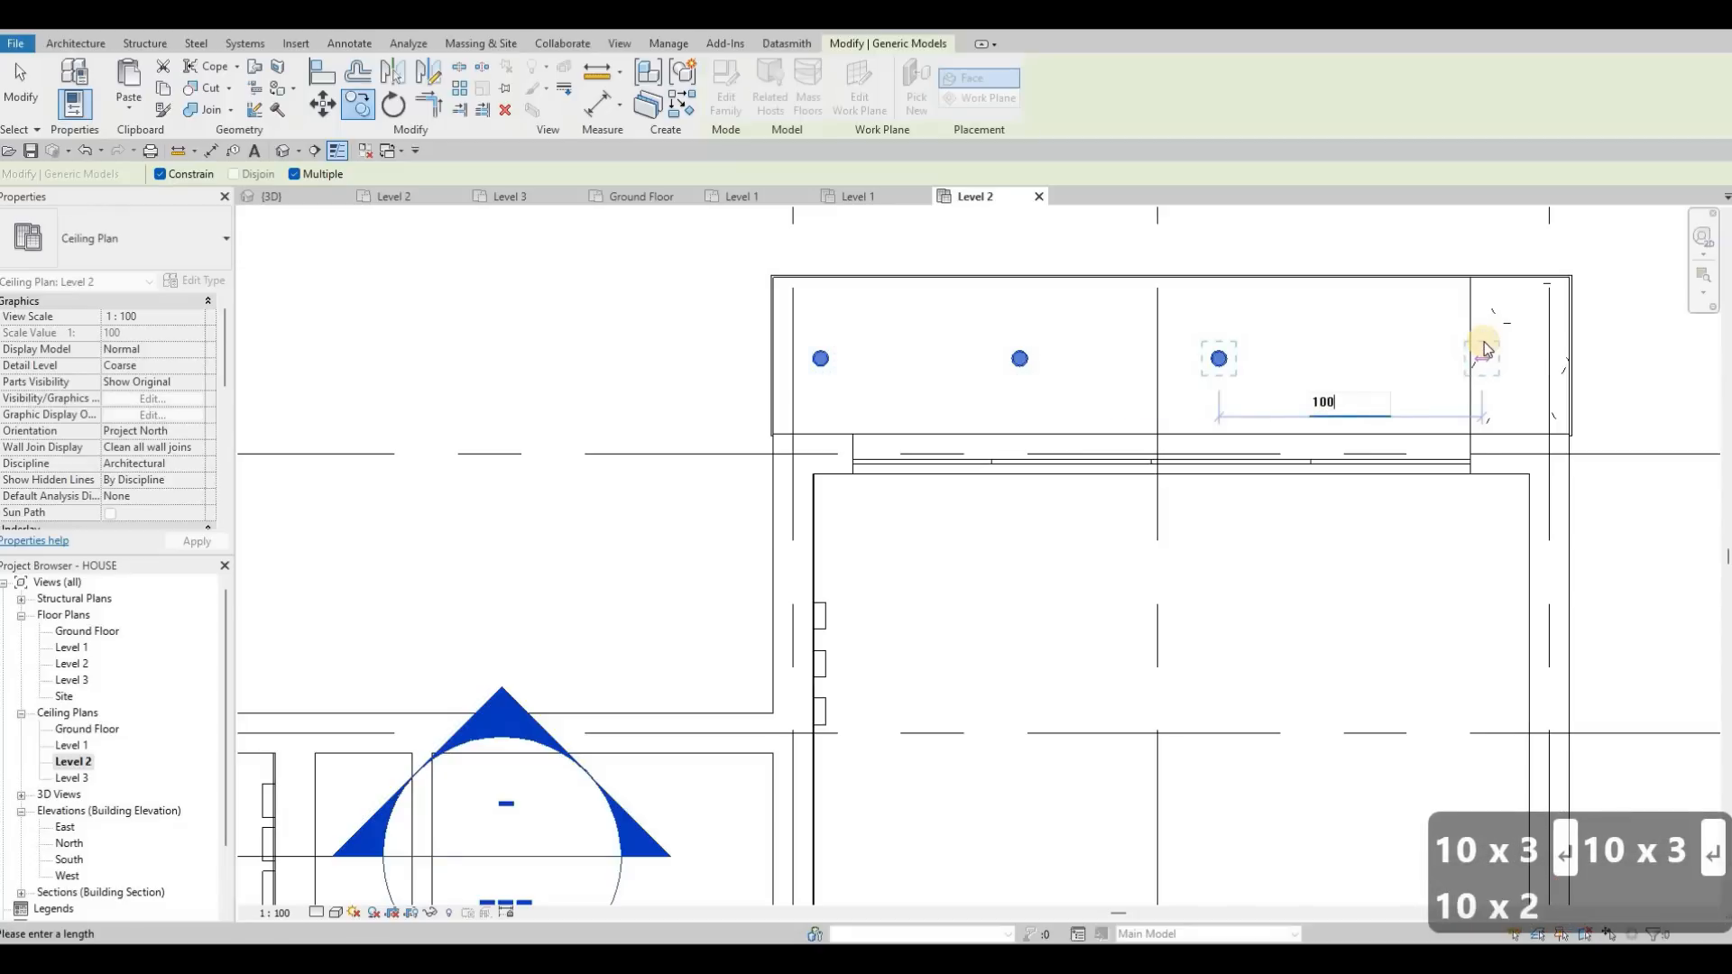
{"action": "type", "text": "0"}
{"action": "key", "text": "Return"}
{"action": "key", "text": "Escape"}
{"action": "key", "text": "Escape"}
{"action": "scroll", "coordinate": [798, 418], "scroll_direction": "down", "scroll_amount": 3}
{"action": "middle_click_drag", "start_coordinate": [767, 422], "coordinate": [909, 425]}
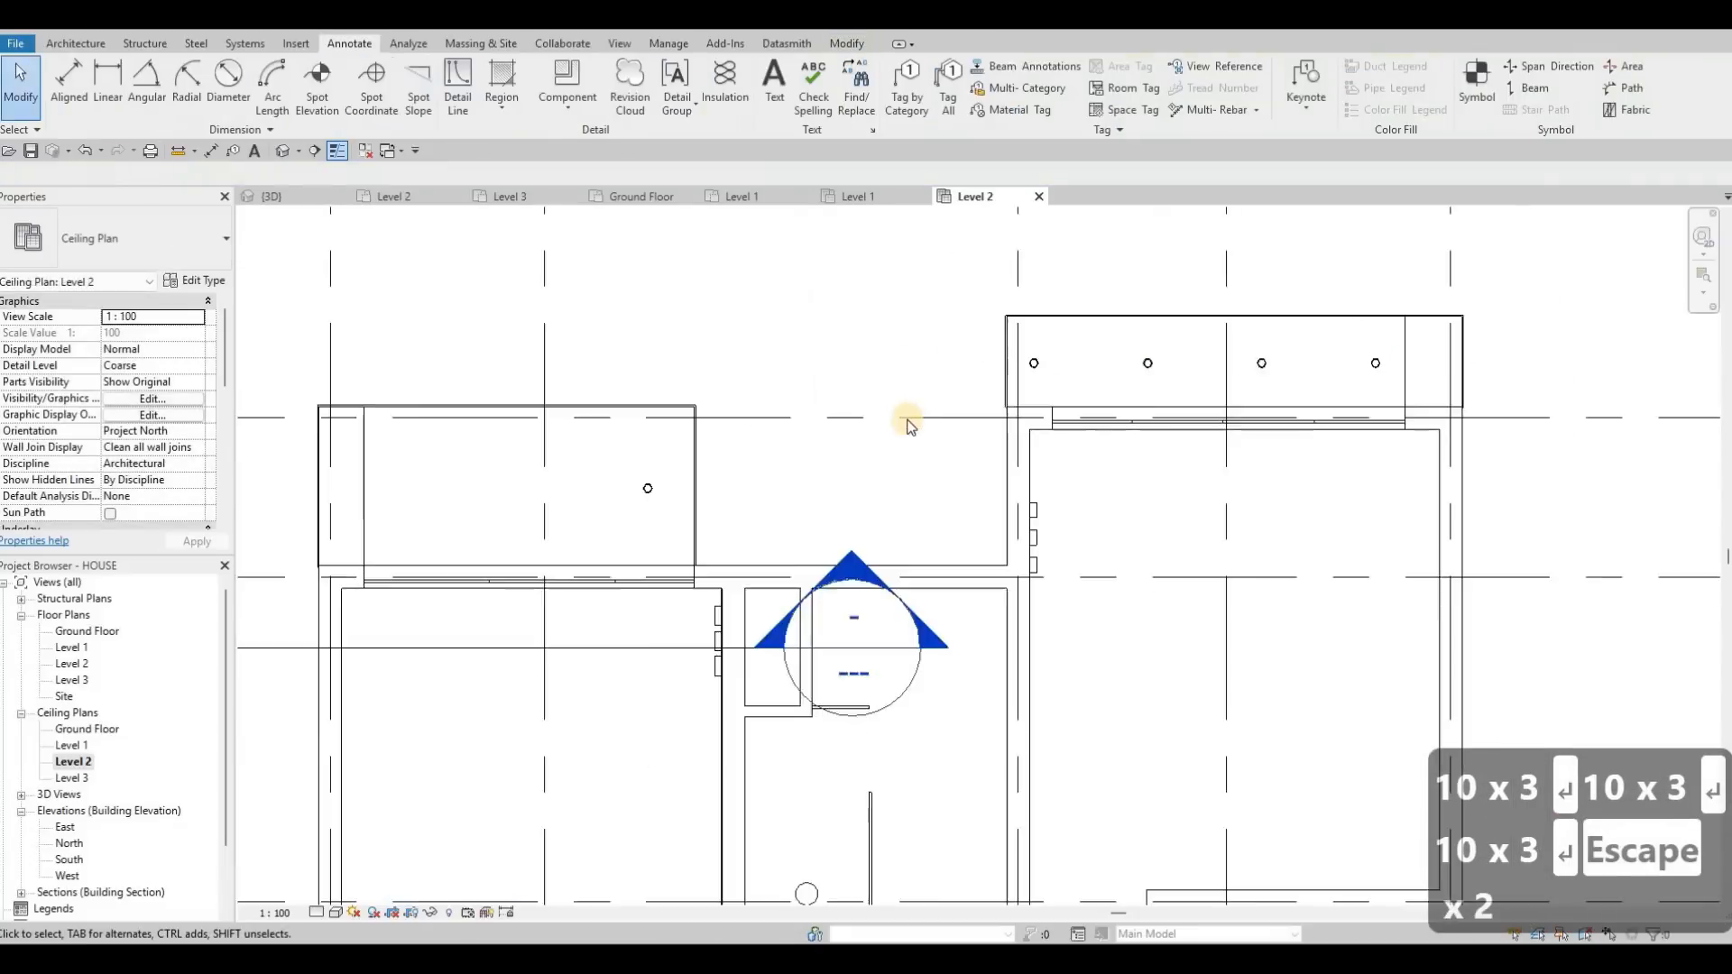
Nudge the upper-left balcony's pot light right and slightly down, about 660 mm from the house wall.
{"action": "middle_click_drag", "start_coordinate": [658, 487], "coordinate": [909, 419]}
{"action": "key", "text": "Escape"}
{"action": "scroll", "coordinate": [906, 419], "scroll_direction": "up", "scroll_amount": 3}
{"action": "left_click", "coordinate": [905, 422]}
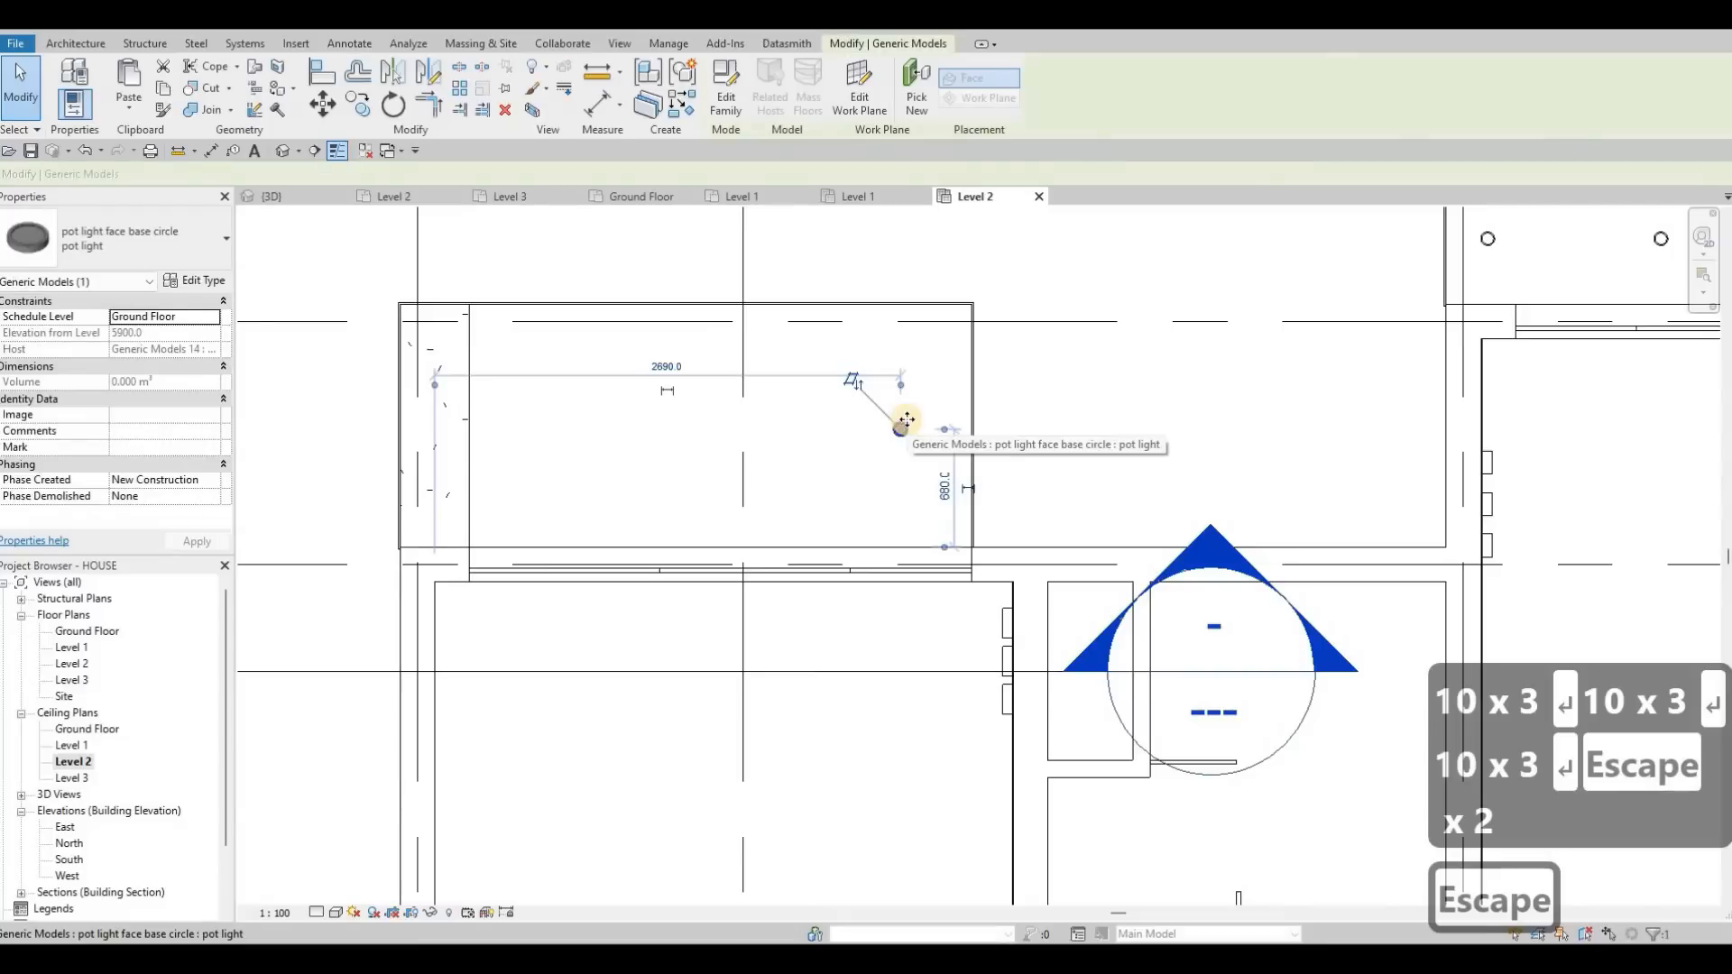
{"action": "key", "text": "Right"}
{"action": "key", "text": "Right"}
{"action": "key", "text": "Right"}
{"action": "key", "text": "Down"}
{"action": "key", "text": "Right"}
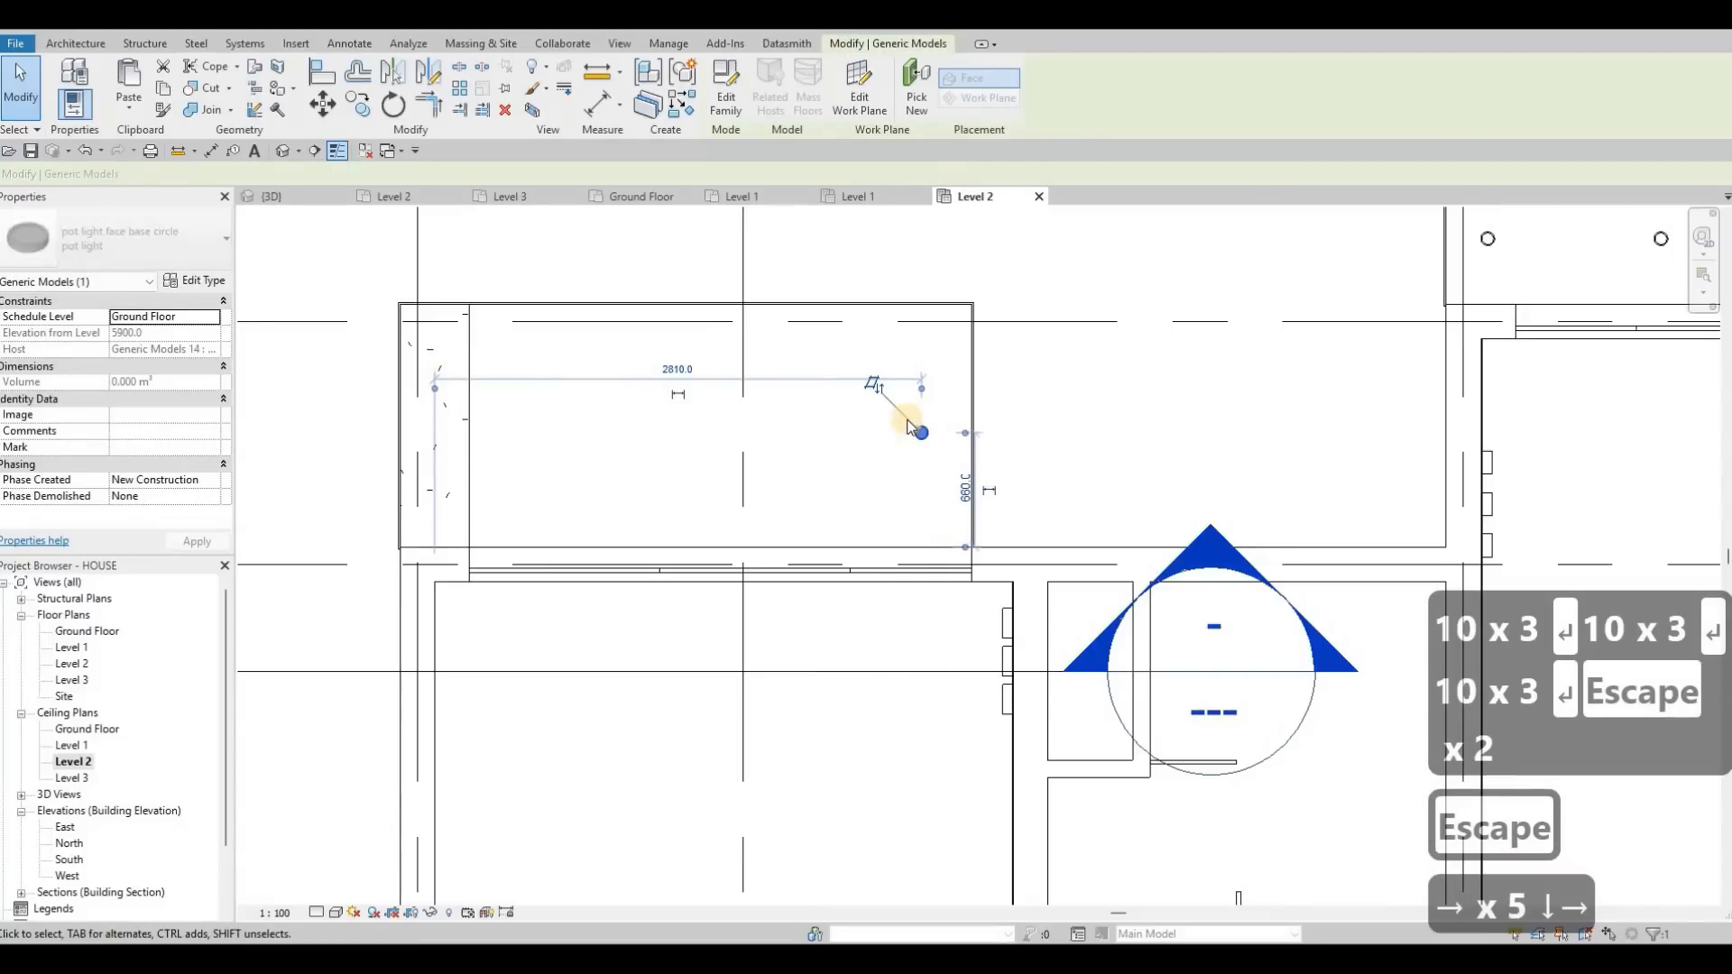
Copy the upper-left balcony's pot light twice to the left at 1000 mm spacing.
{"action": "key", "text": "c"}
{"action": "key", "text": "o"}
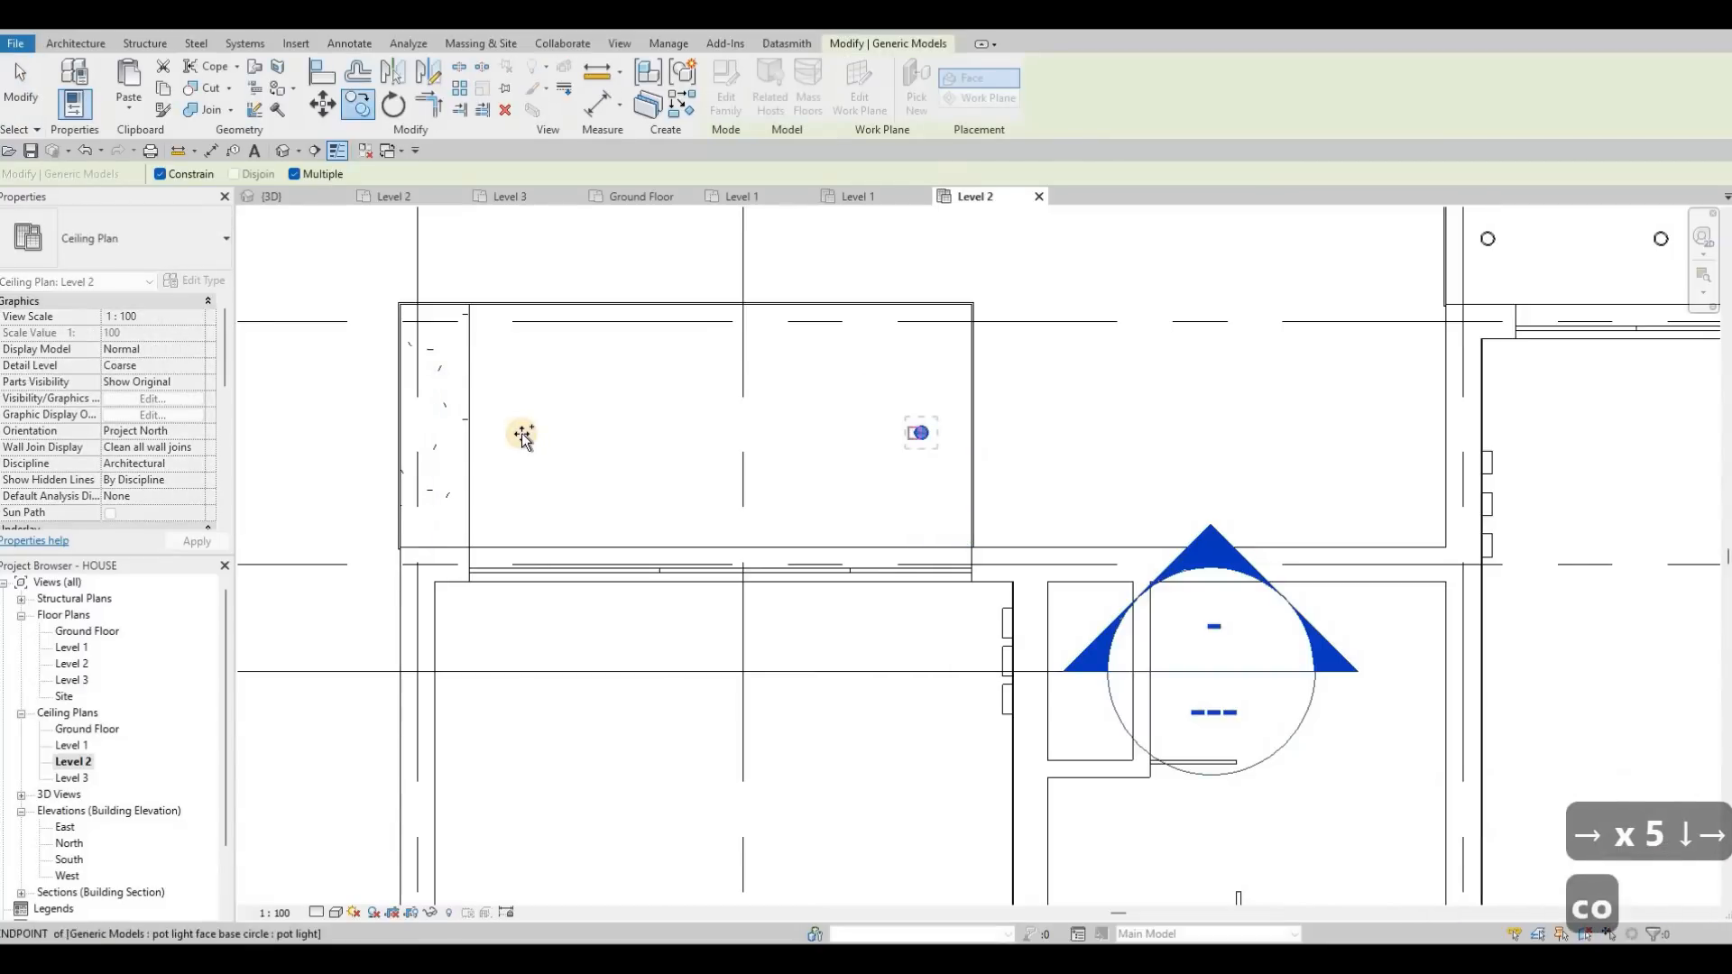
{"action": "type", "text": "1"}
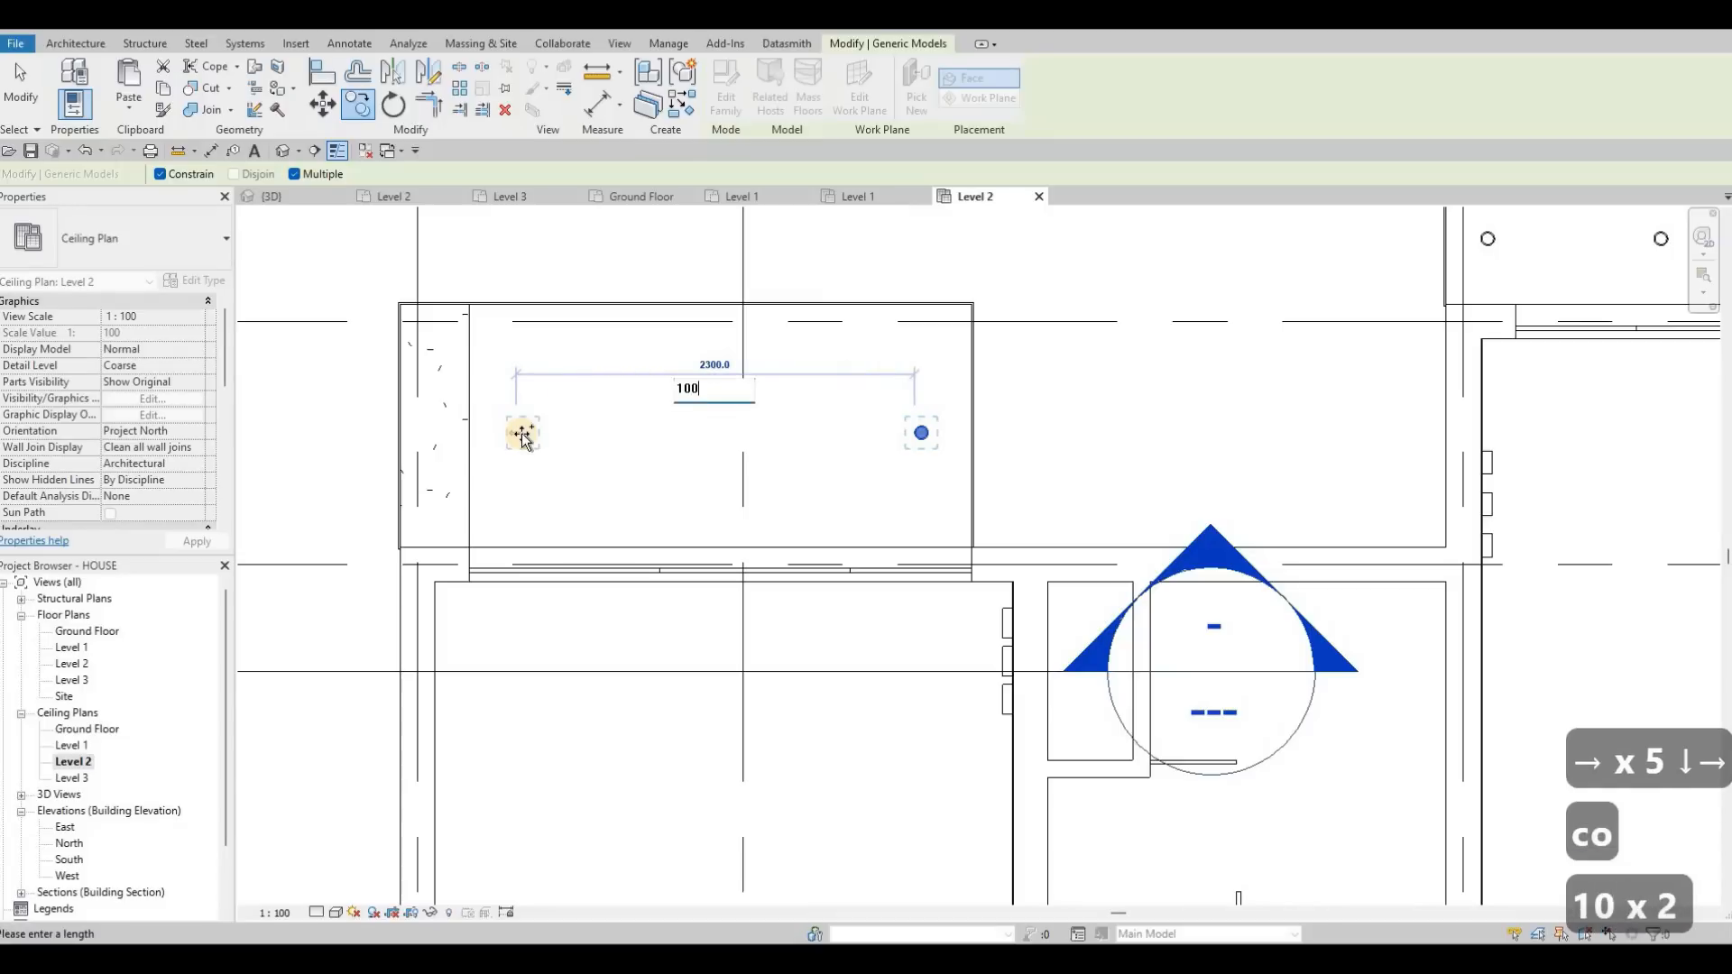
{"action": "type", "text": "0"}
{"action": "key", "text": "Return"}
{"action": "type", "text": "1"}
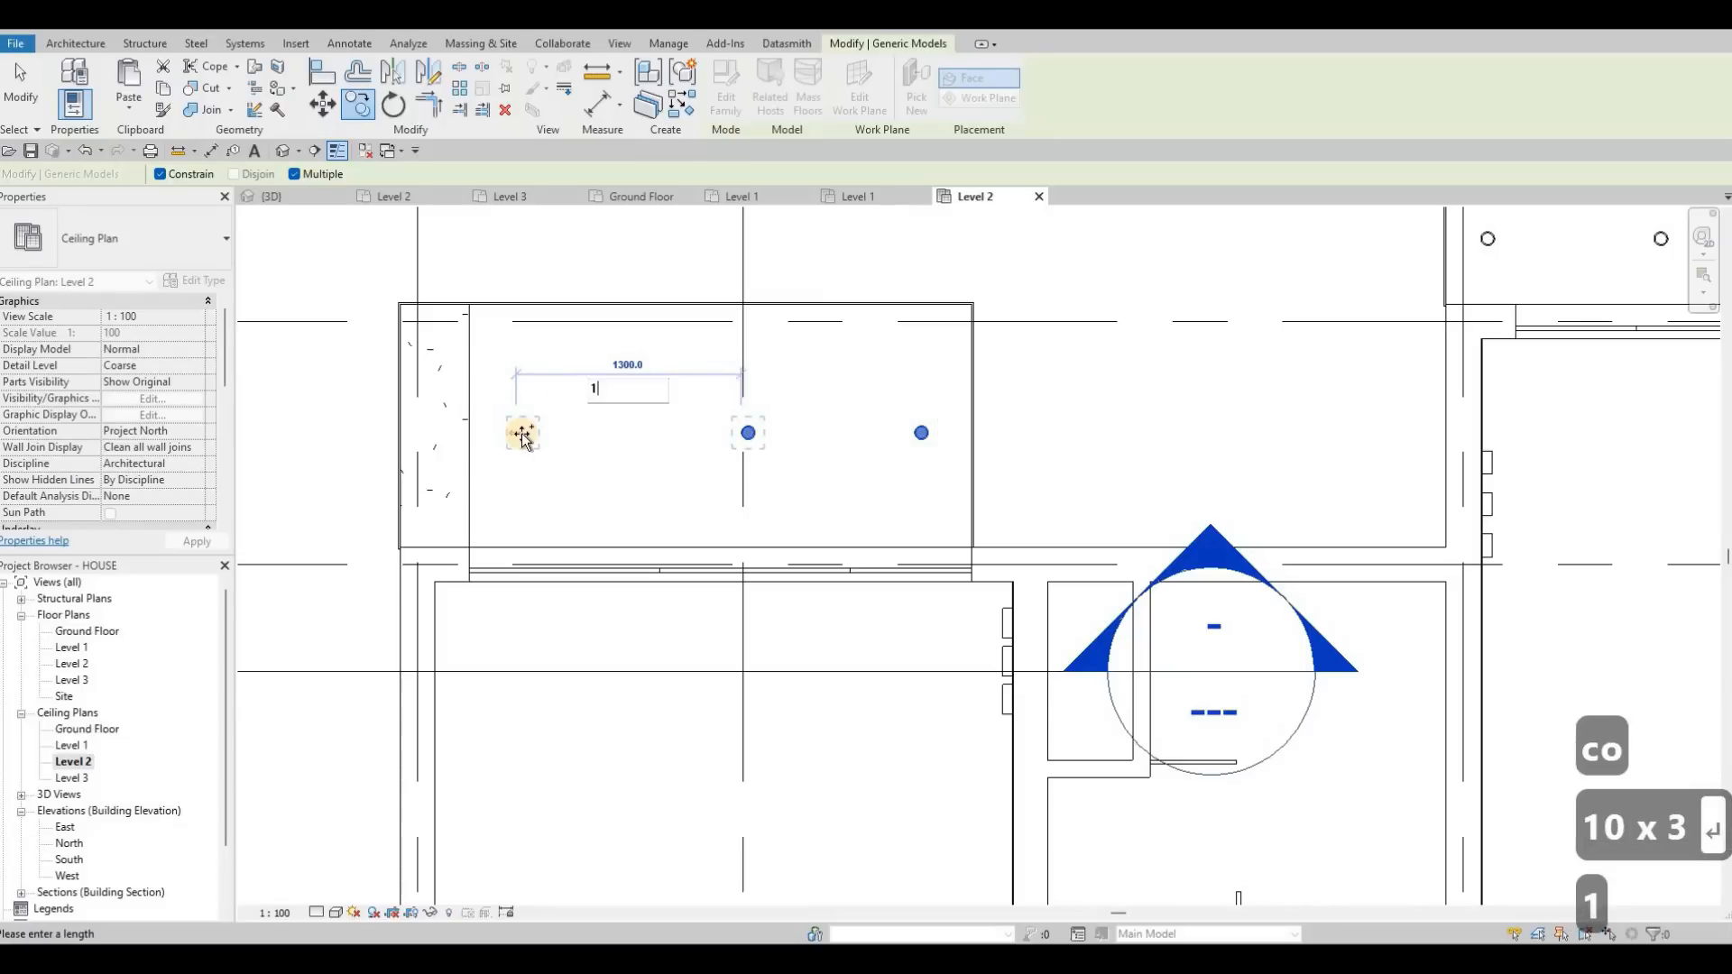
{"action": "type", "text": "000"}
{"action": "key", "text": "Return"}
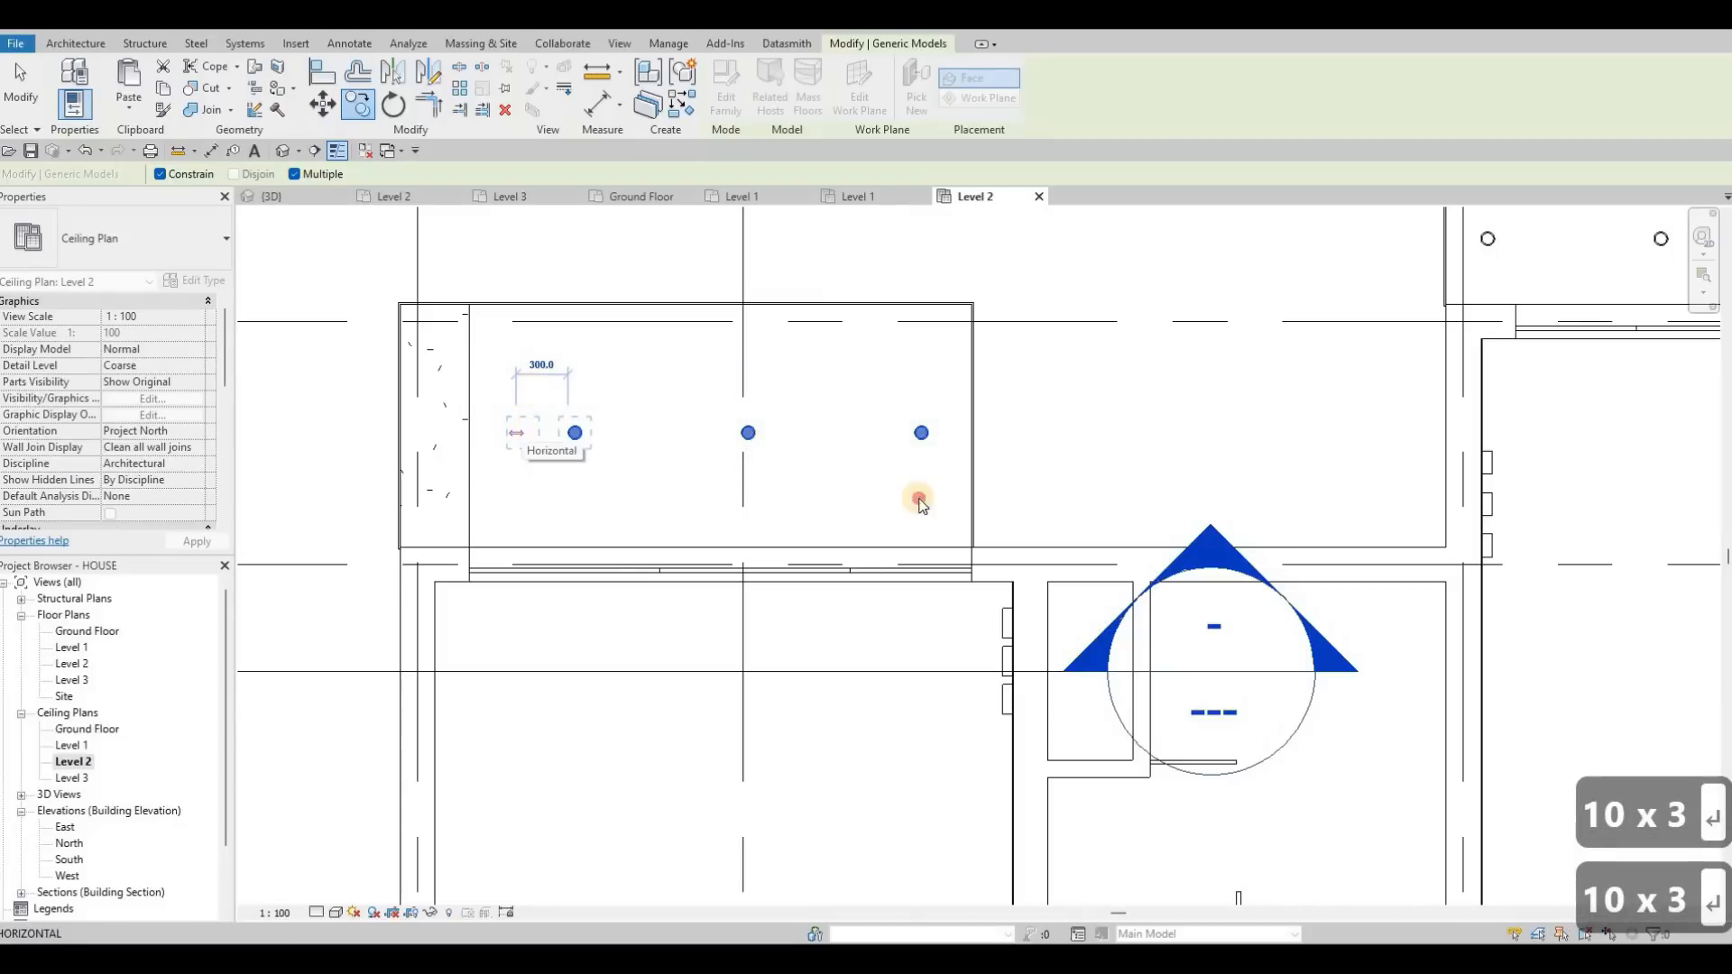
{"action": "key", "text": "Escape"}
{"action": "key", "text": "Escape"}
Nudge the upper-left balcony's three pot lights together left and slightly up to center them.
{"action": "left_click_drag", "start_coordinate": [526, 387], "coordinate": [950, 504]}
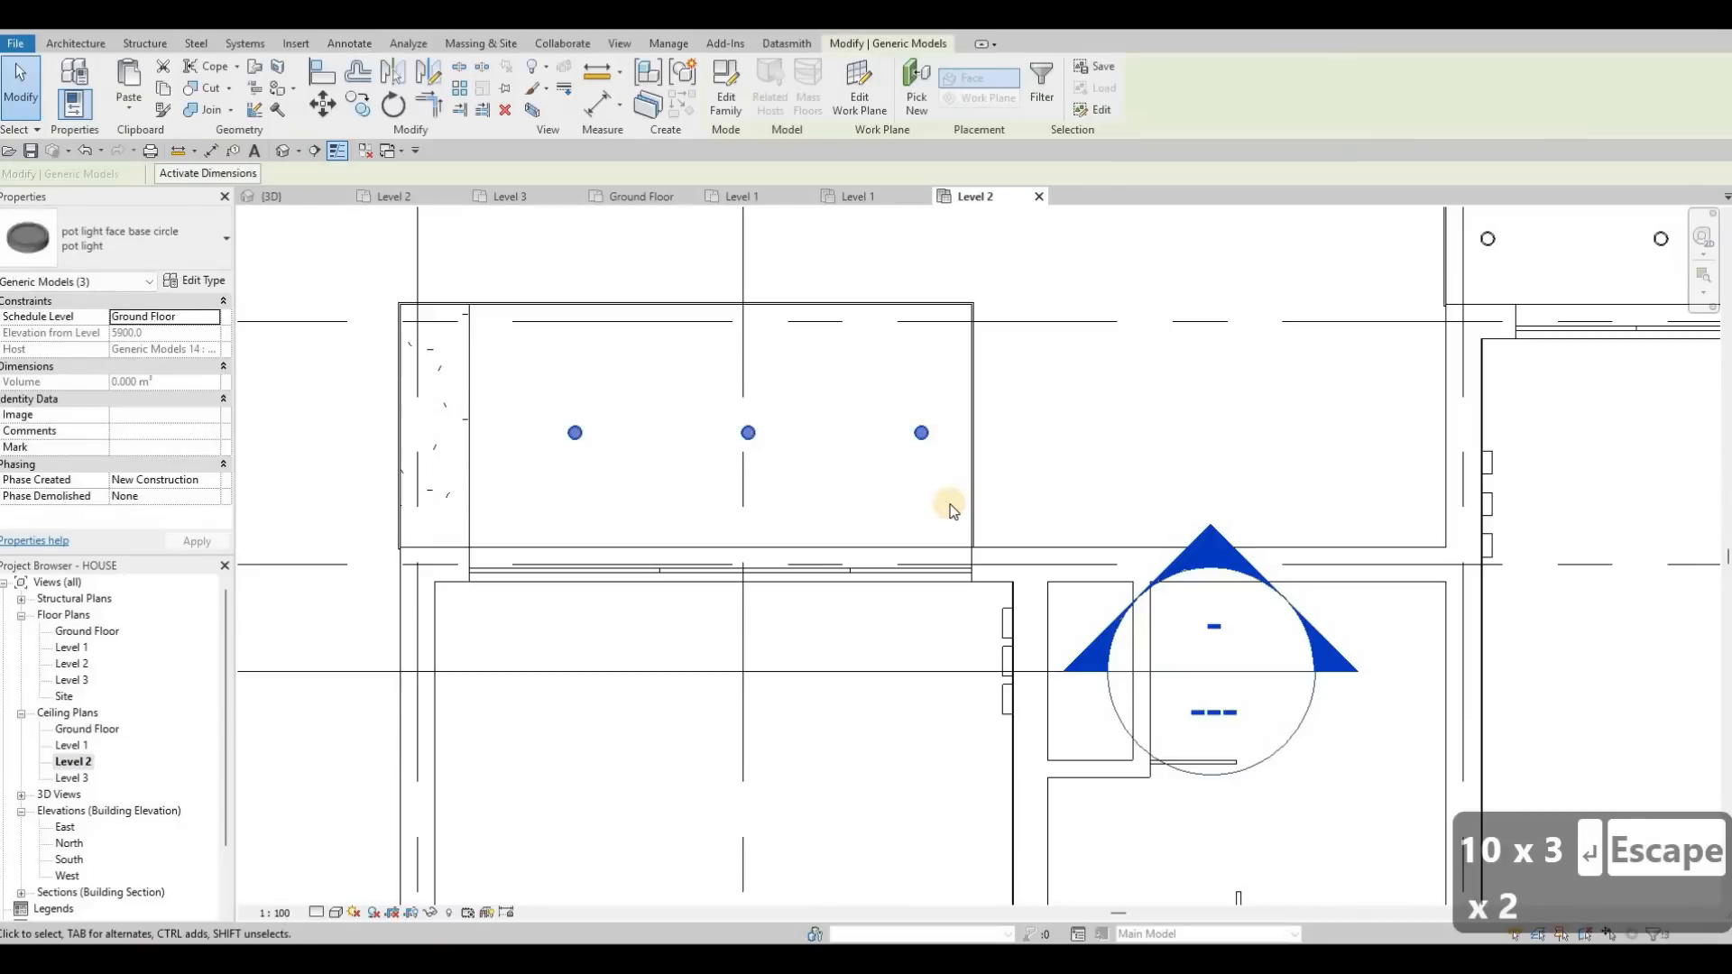
{"action": "key", "text": "Left"}
{"action": "key", "text": "Left"}
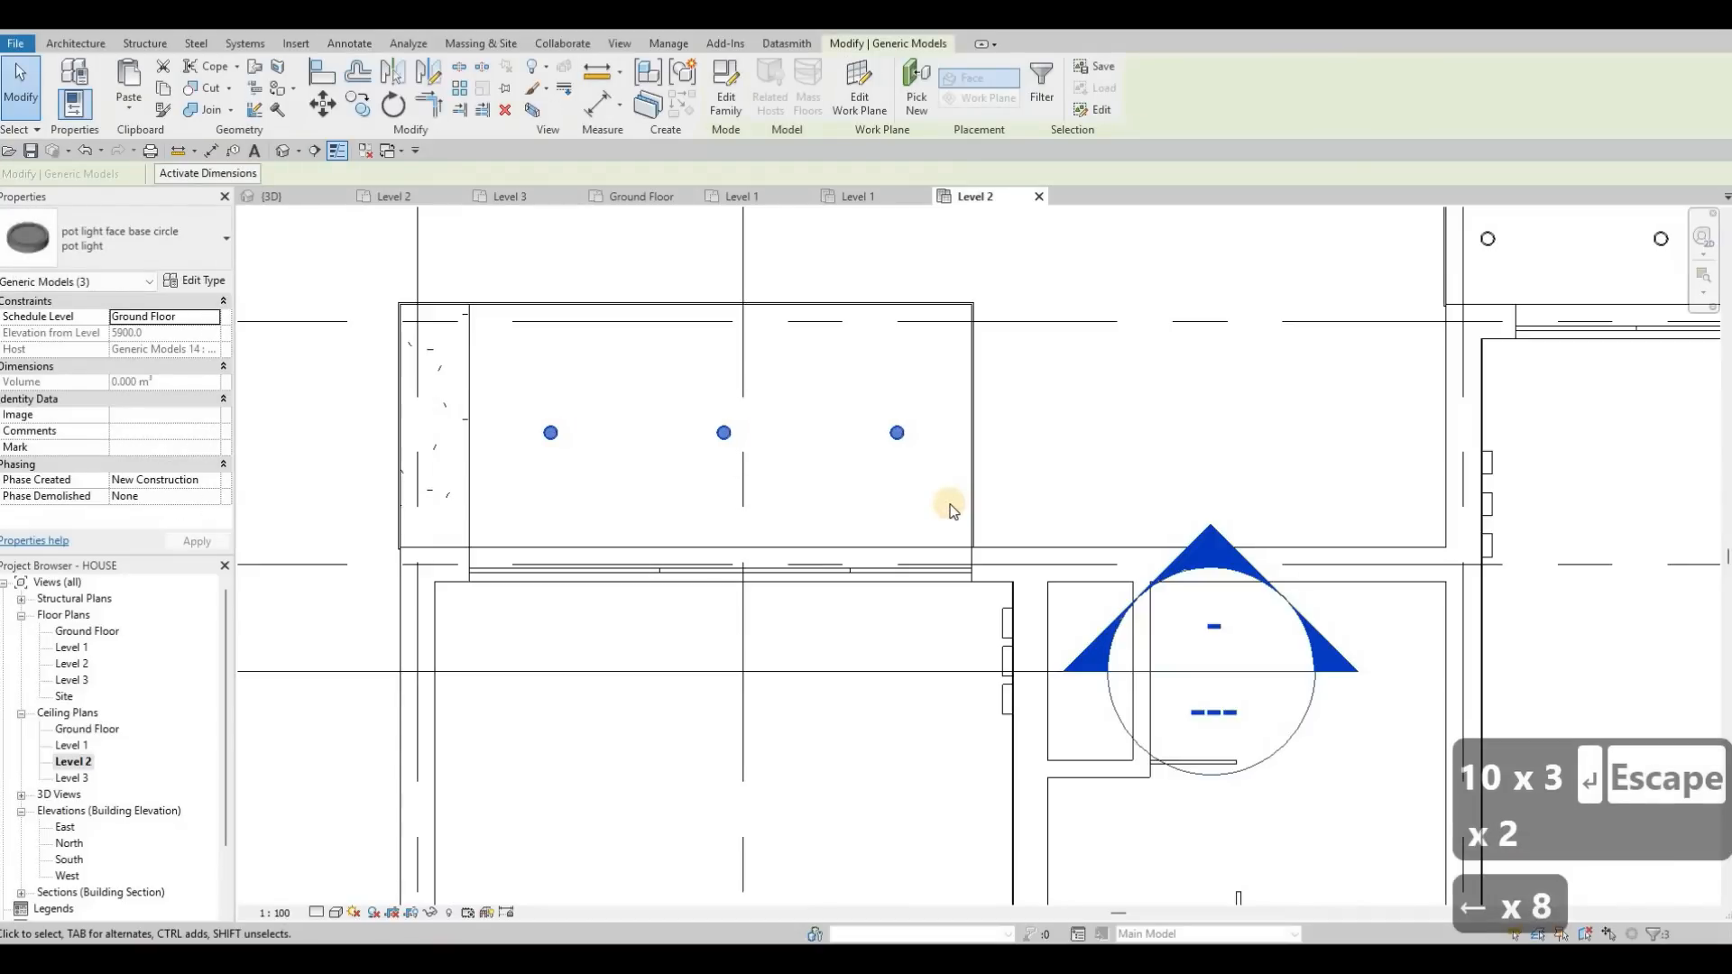
{"action": "key", "text": "Up"}
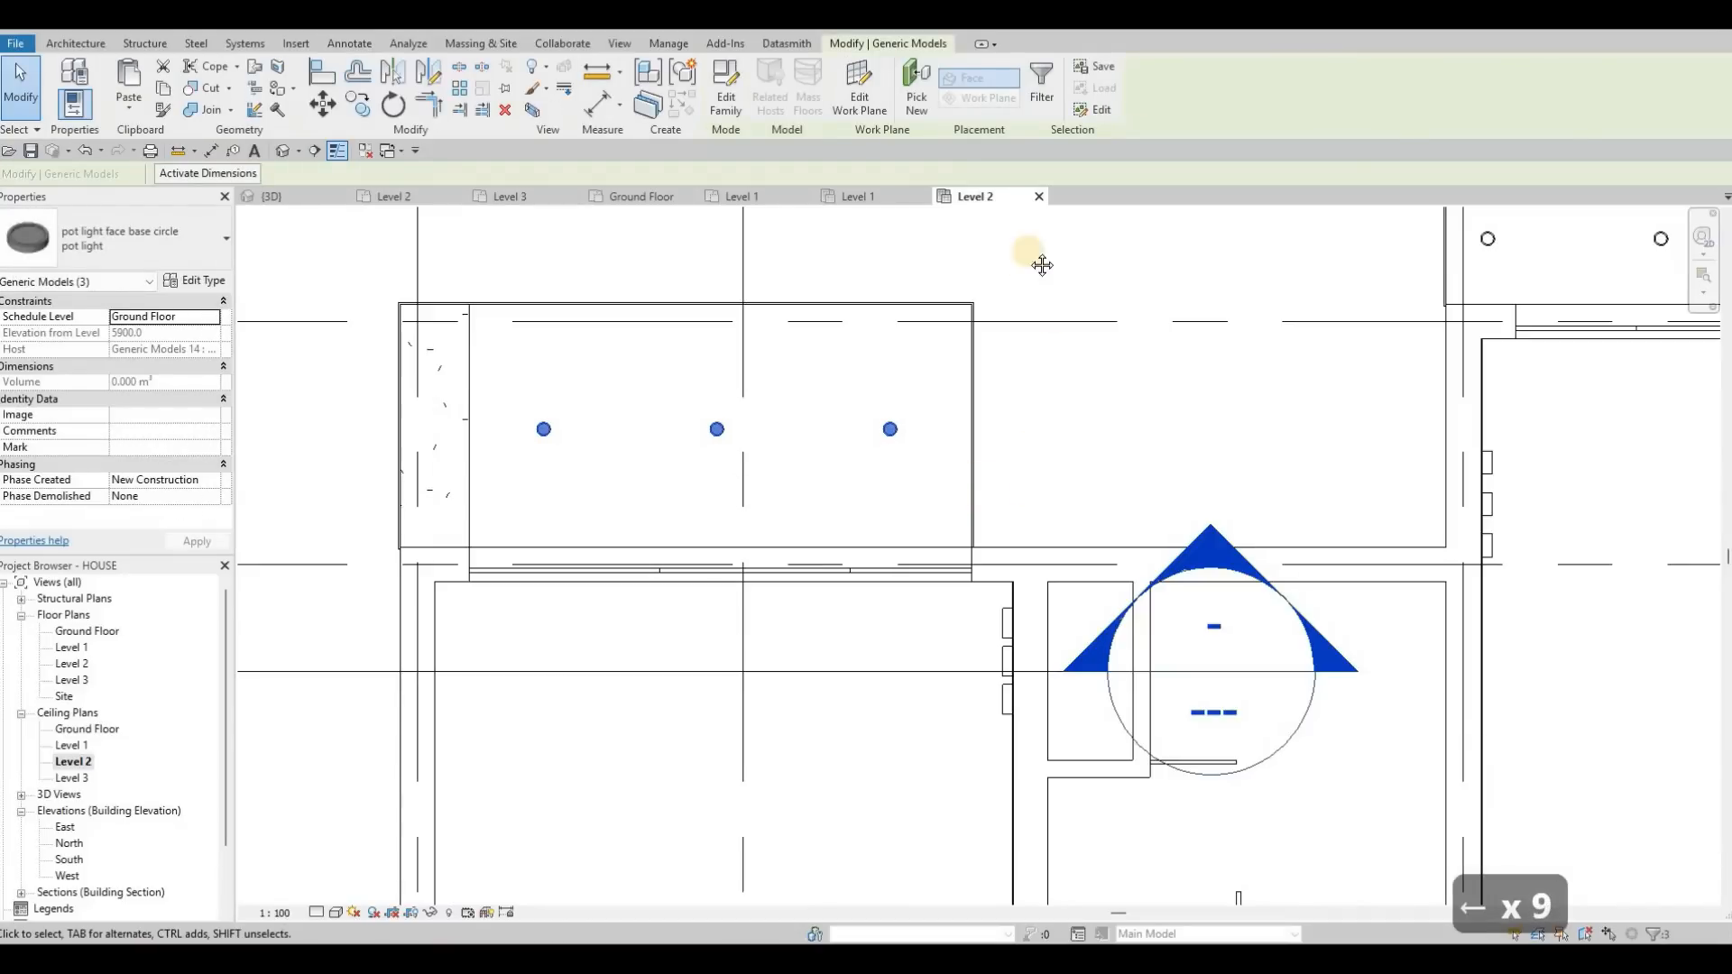
{"action": "key", "text": "Escape"}
Nudge the pot light in the small recess near grid H right and down, about 260 mm from the side wall.
{"action": "scroll", "coordinate": [1057, 514], "scroll_direction": "down", "scroll_amount": 5}
{"action": "scroll", "coordinate": [1249, 553], "scroll_direction": "up", "scroll_amount": 1}
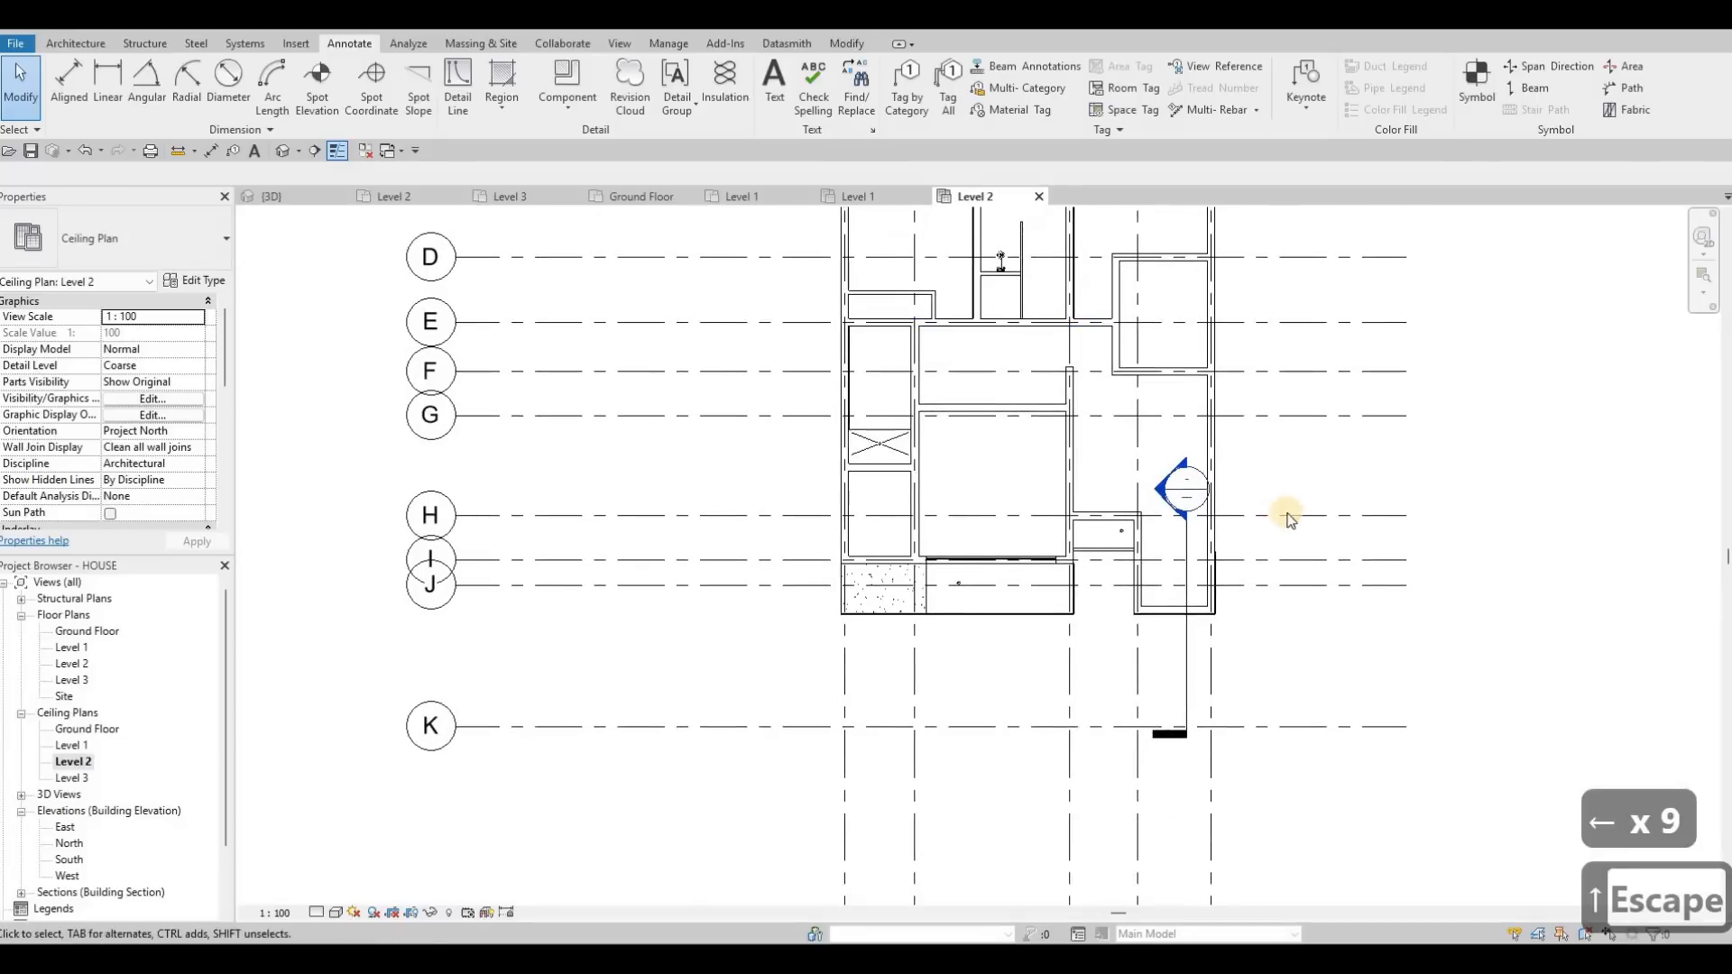
{"action": "scroll", "coordinate": [1290, 518], "scroll_direction": "up", "scroll_amount": 5}
{"action": "key", "text": "Escape"}
{"action": "left_click", "coordinate": [1286, 513]}
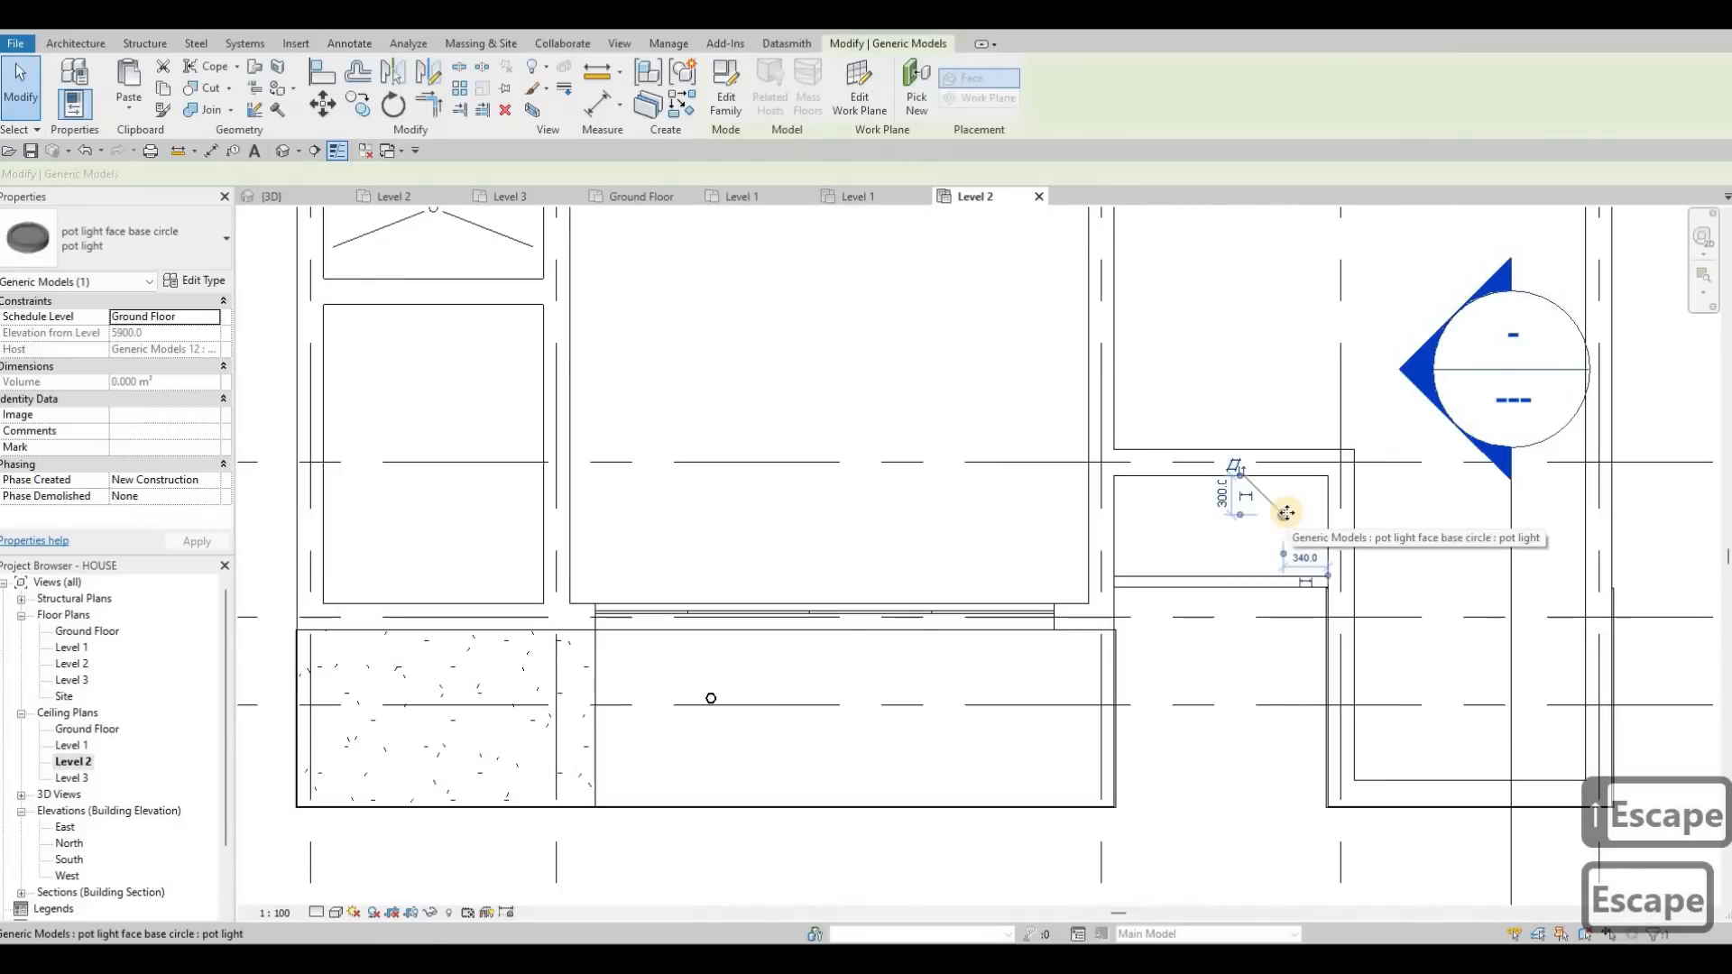
{"action": "key", "text": "Right"}
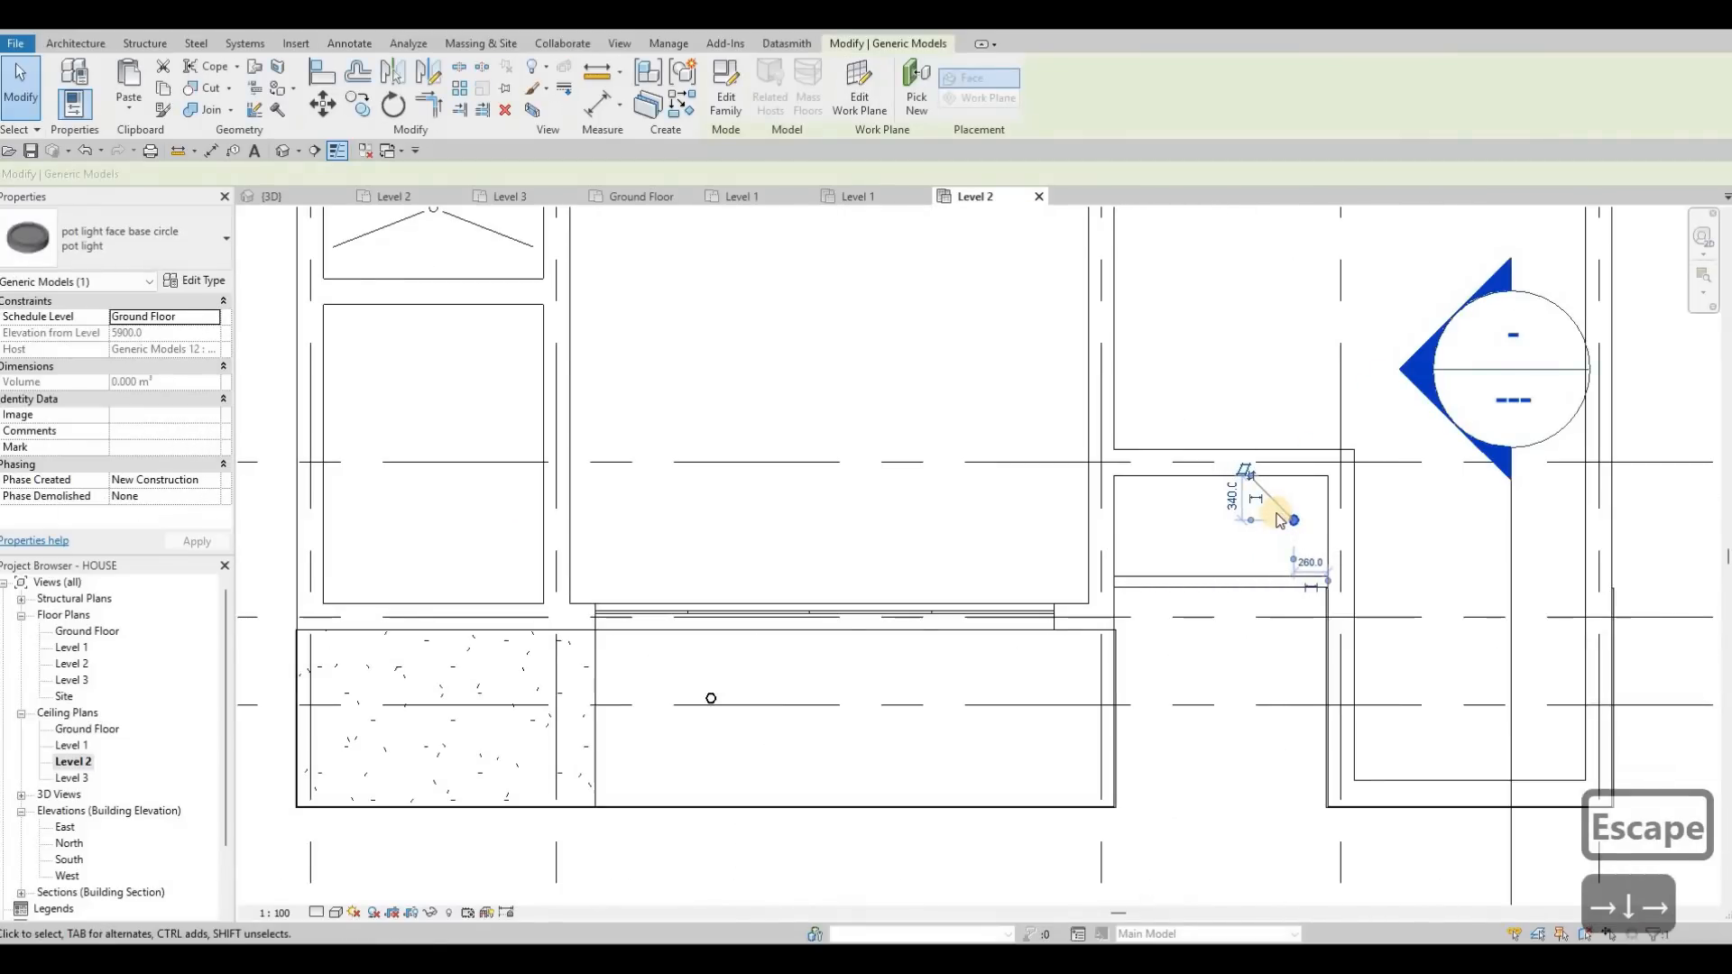
Copy the small recess's pot light once to the left at a distance of 1000 mm.
{"action": "key", "text": "c"}
{"action": "key", "text": "o"}
{"action": "left_click", "coordinate": [1218, 520]}
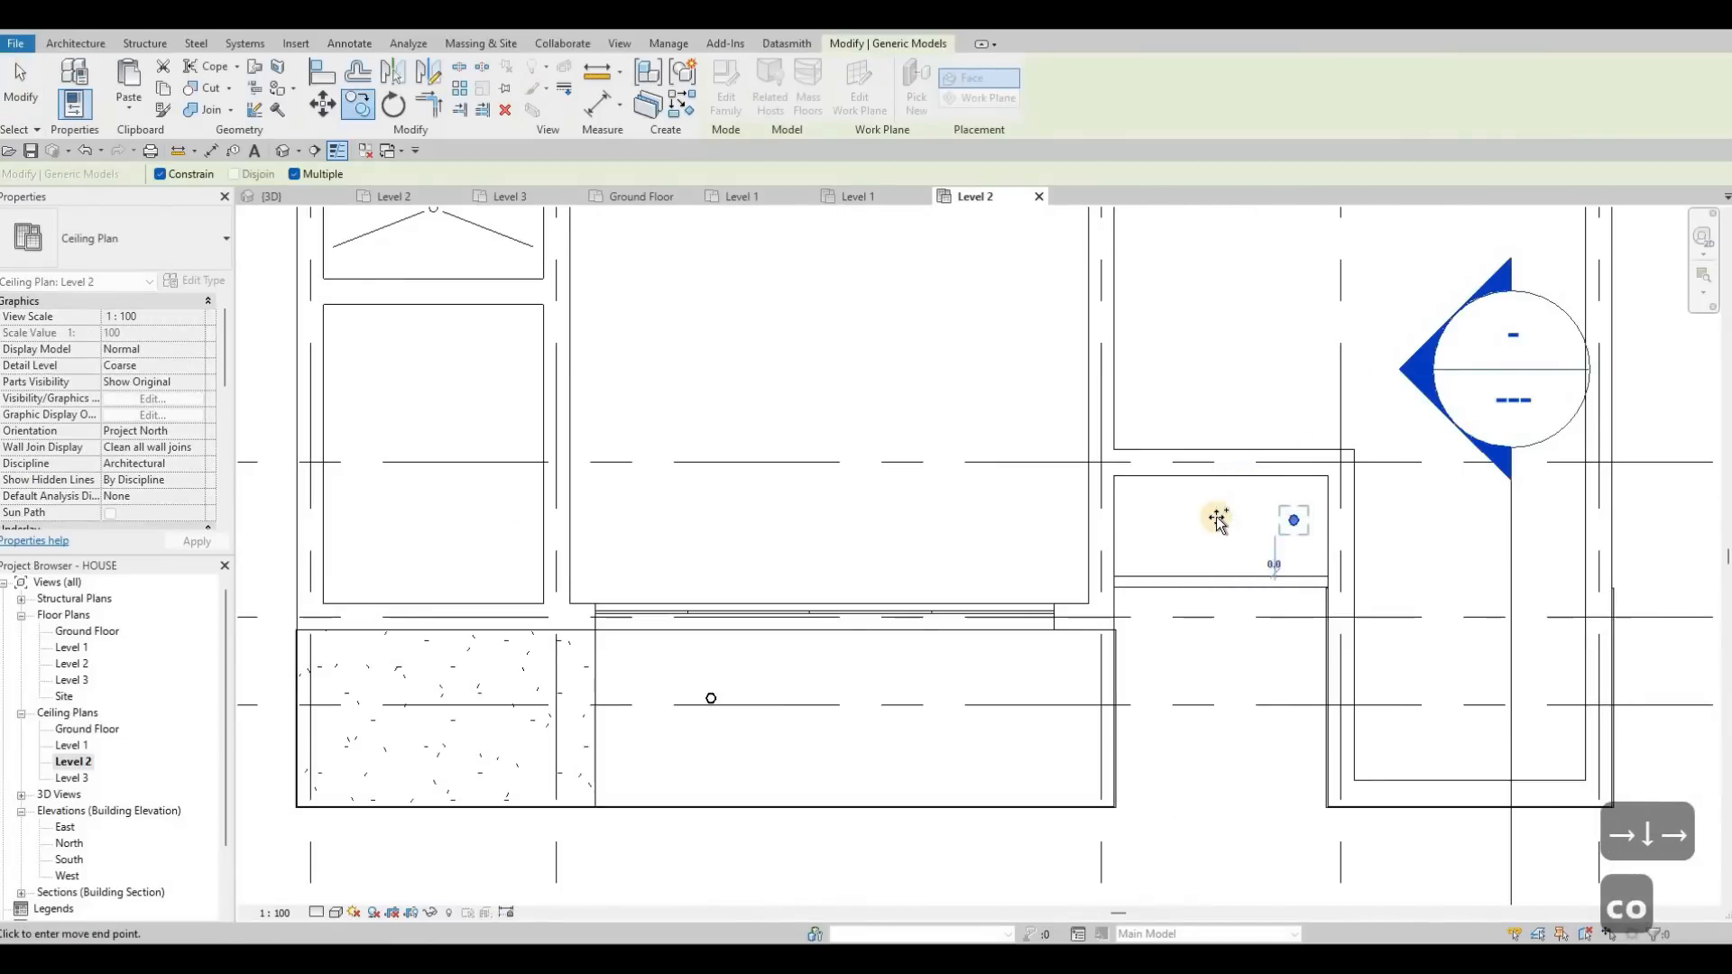
{"action": "type", "text": "100"}
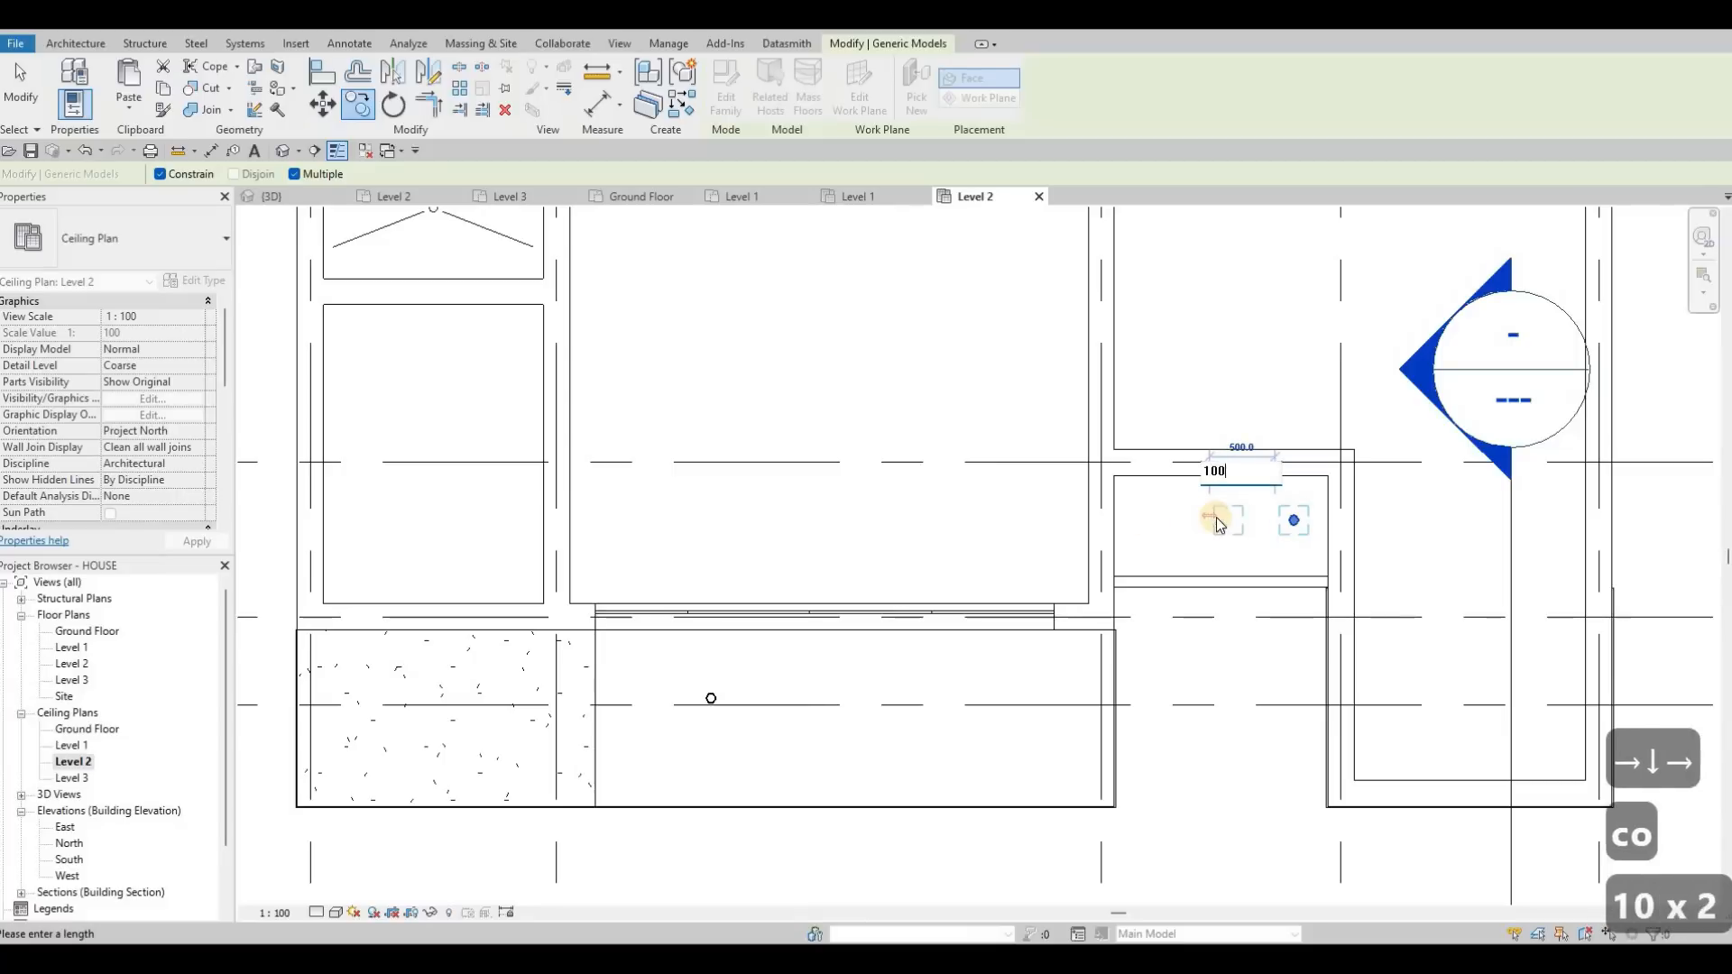
{"action": "type", "text": "0"}
{"action": "key", "text": "Return"}
{"action": "key", "text": "Escape"}
{"action": "key", "text": "Escape"}
Nudge the small recess's two pot lights together down and left to center them in the ceiling.
{"action": "scroll", "coordinate": [1082, 469], "scroll_direction": "up", "scroll_amount": 3}
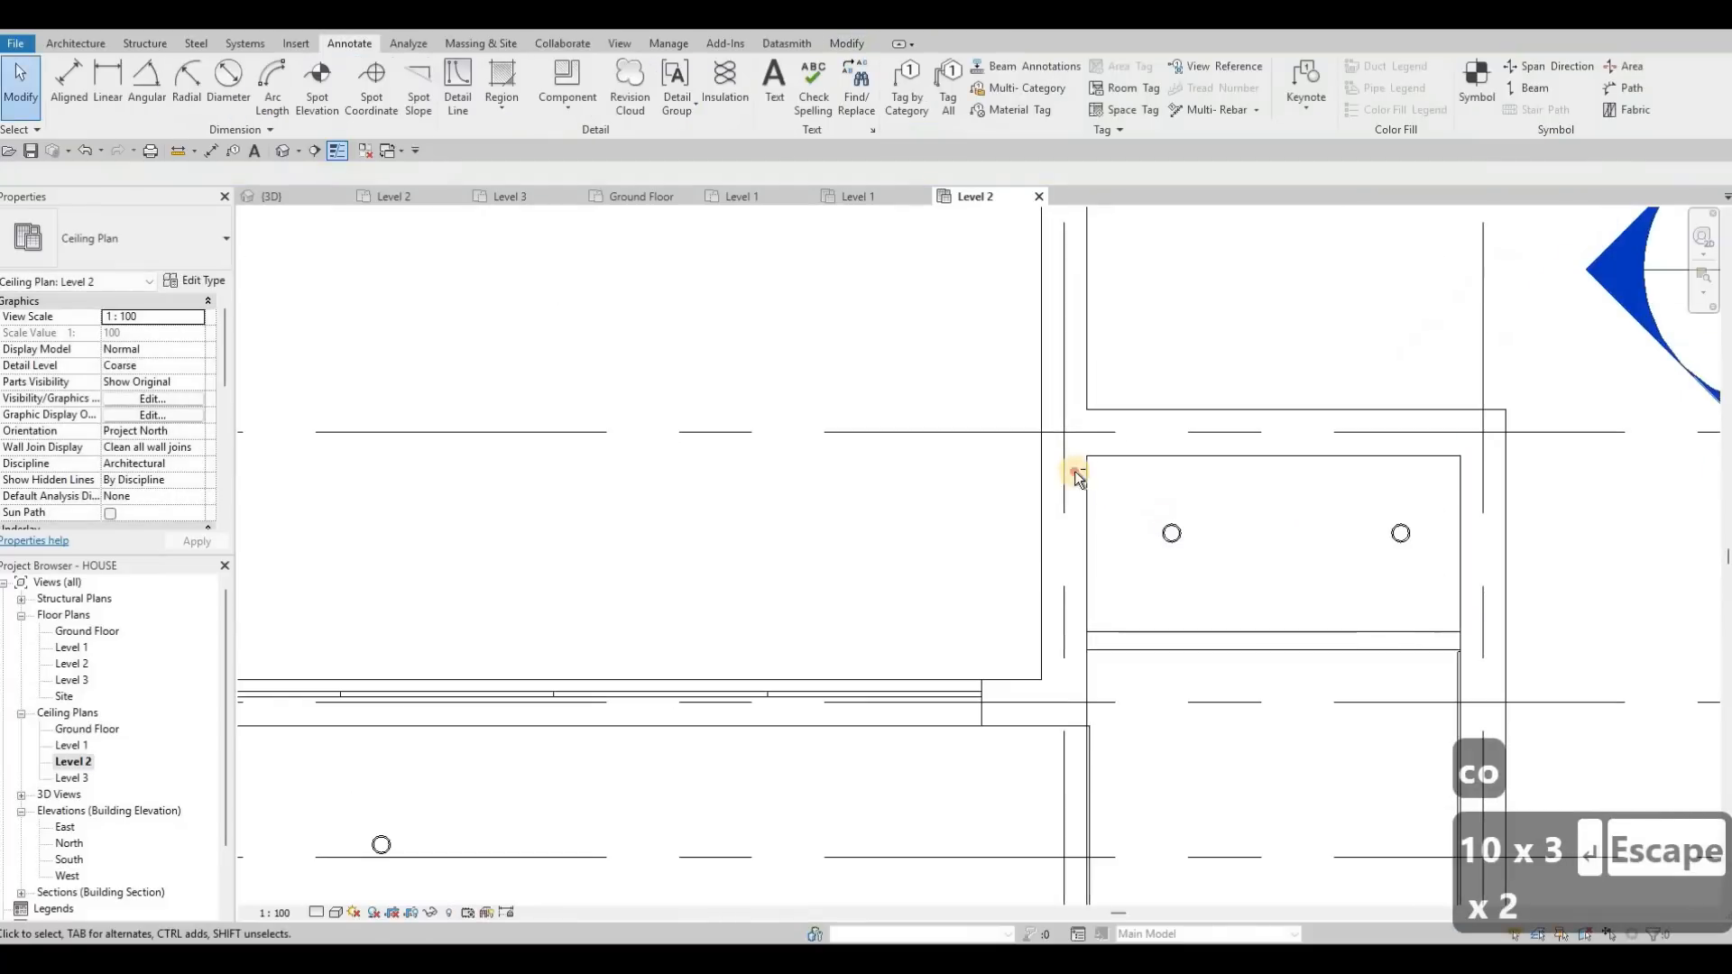
{"action": "left_click_drag", "start_coordinate": [1076, 474], "coordinate": [1463, 636]}
{"action": "key", "text": "Down"}
{"action": "key", "text": "Down"}
{"action": "key", "text": "Down"}
{"action": "key", "text": "Down"}
{"action": "key", "text": "Left"}
{"action": "key", "text": "Left"}
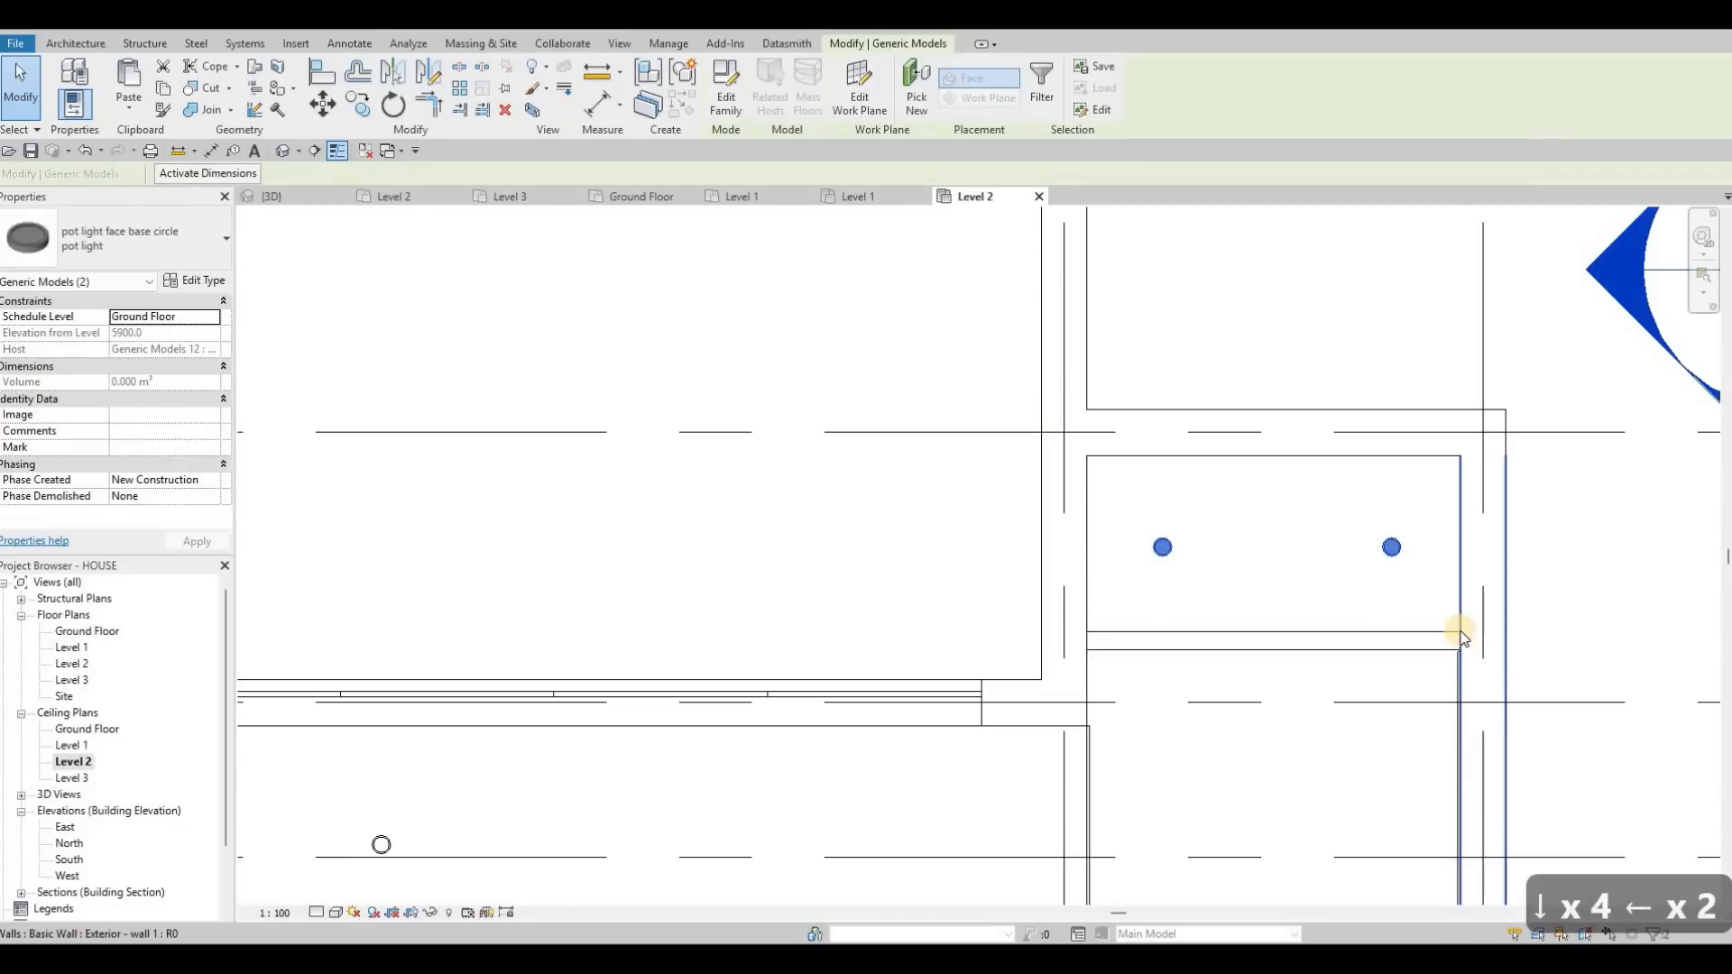
{"action": "key", "text": "Up"}
{"action": "key", "text": "Left"}
{"action": "key", "text": "Escape"}
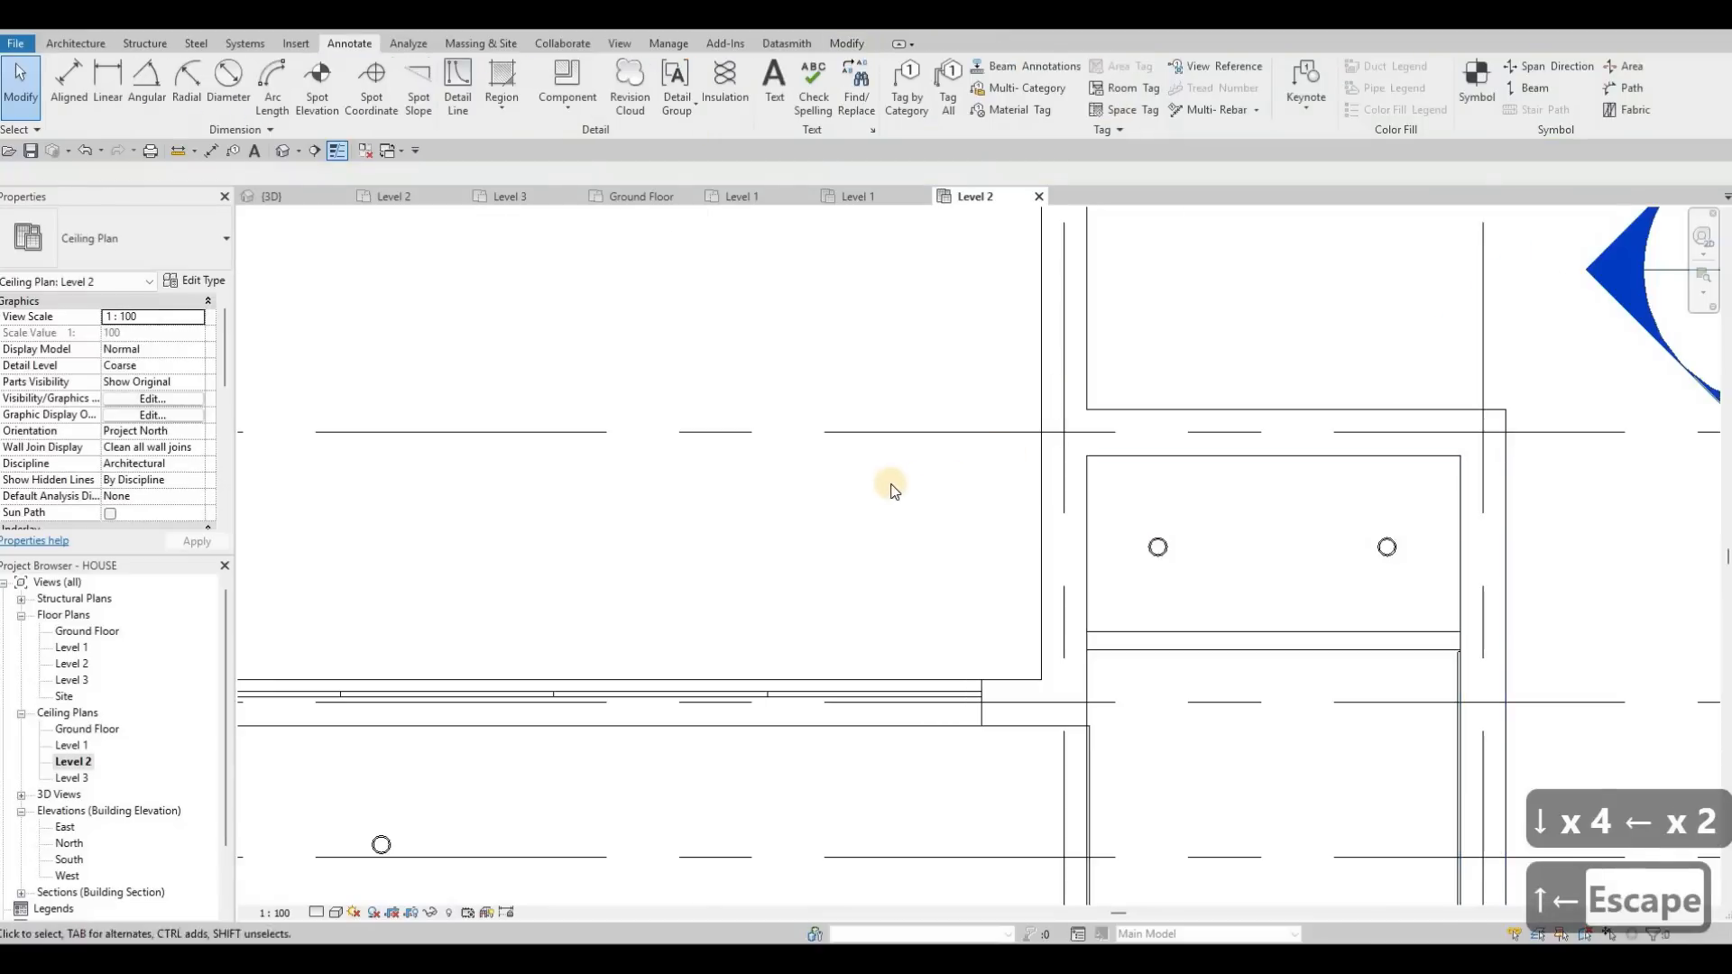
Move the lower balcony's pot light to the balcony's right end, about 760 mm out from the house wall.
{"action": "scroll", "coordinate": [889, 487], "scroll_direction": "down", "scroll_amount": 2}
{"action": "middle_click_drag", "start_coordinate": [643, 655], "coordinate": [879, 483]}
{"action": "key", "text": "Escape"}
{"action": "left_click", "coordinate": [877, 488]}
{"action": "scroll", "coordinate": [879, 483], "scroll_direction": "up", "scroll_amount": 2}
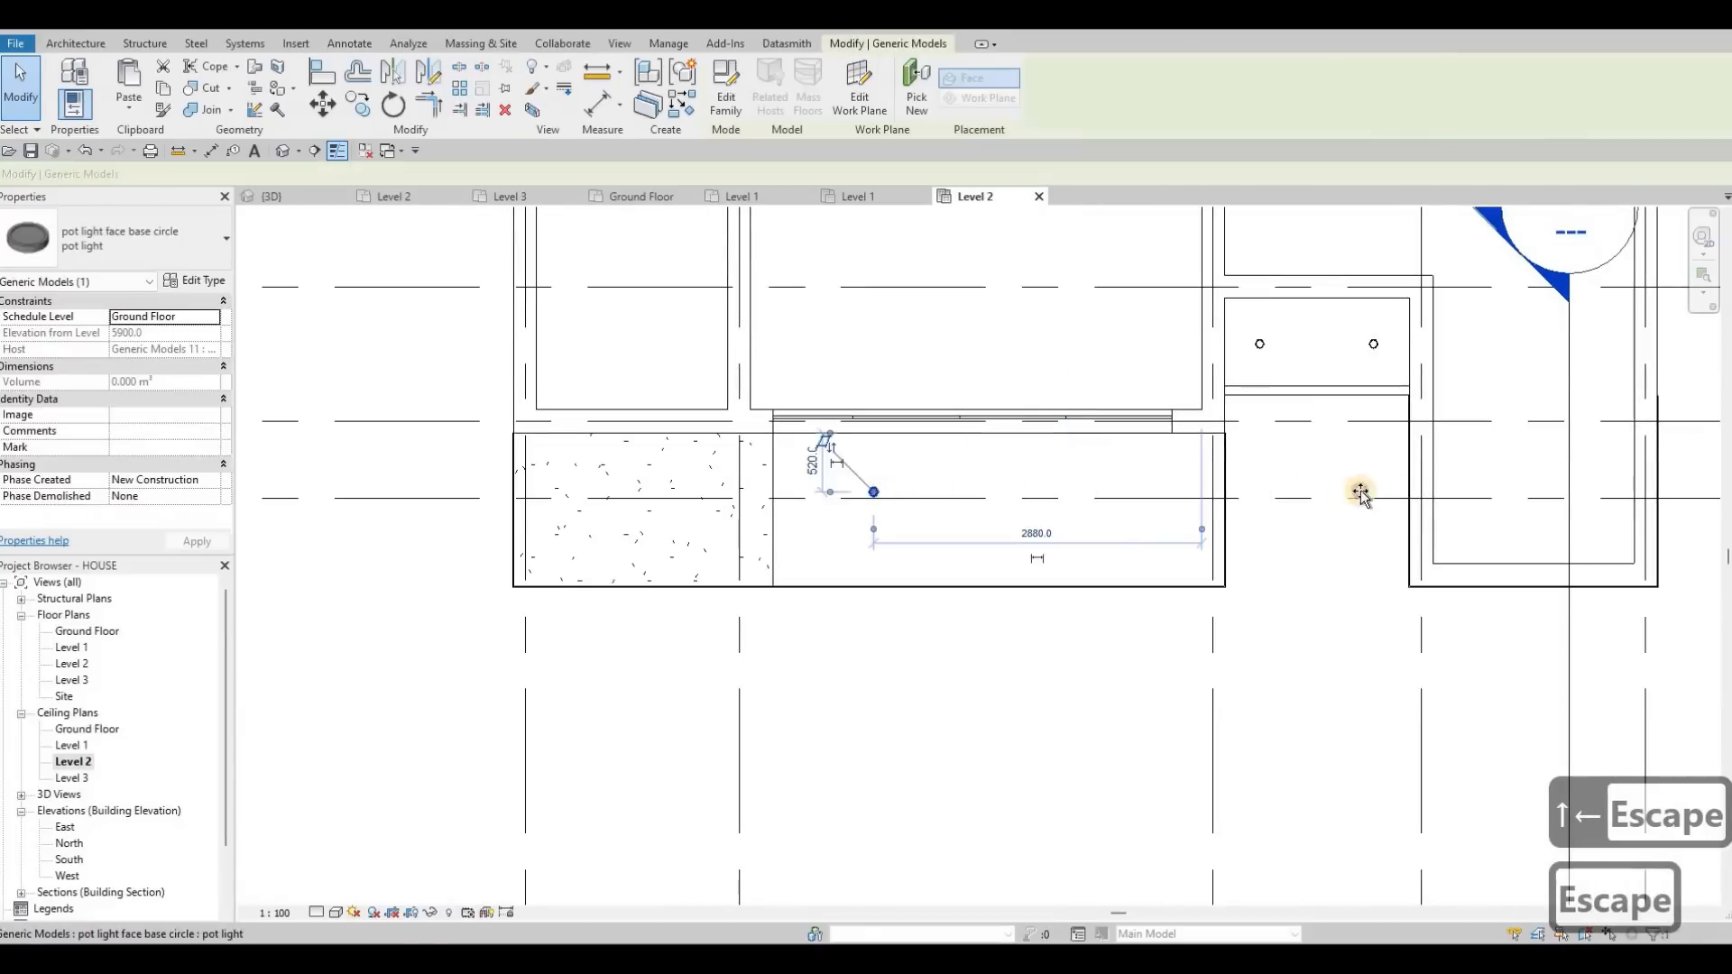
{"action": "left_click_drag", "start_coordinate": [1412, 496], "coordinate": [1416, 545]}
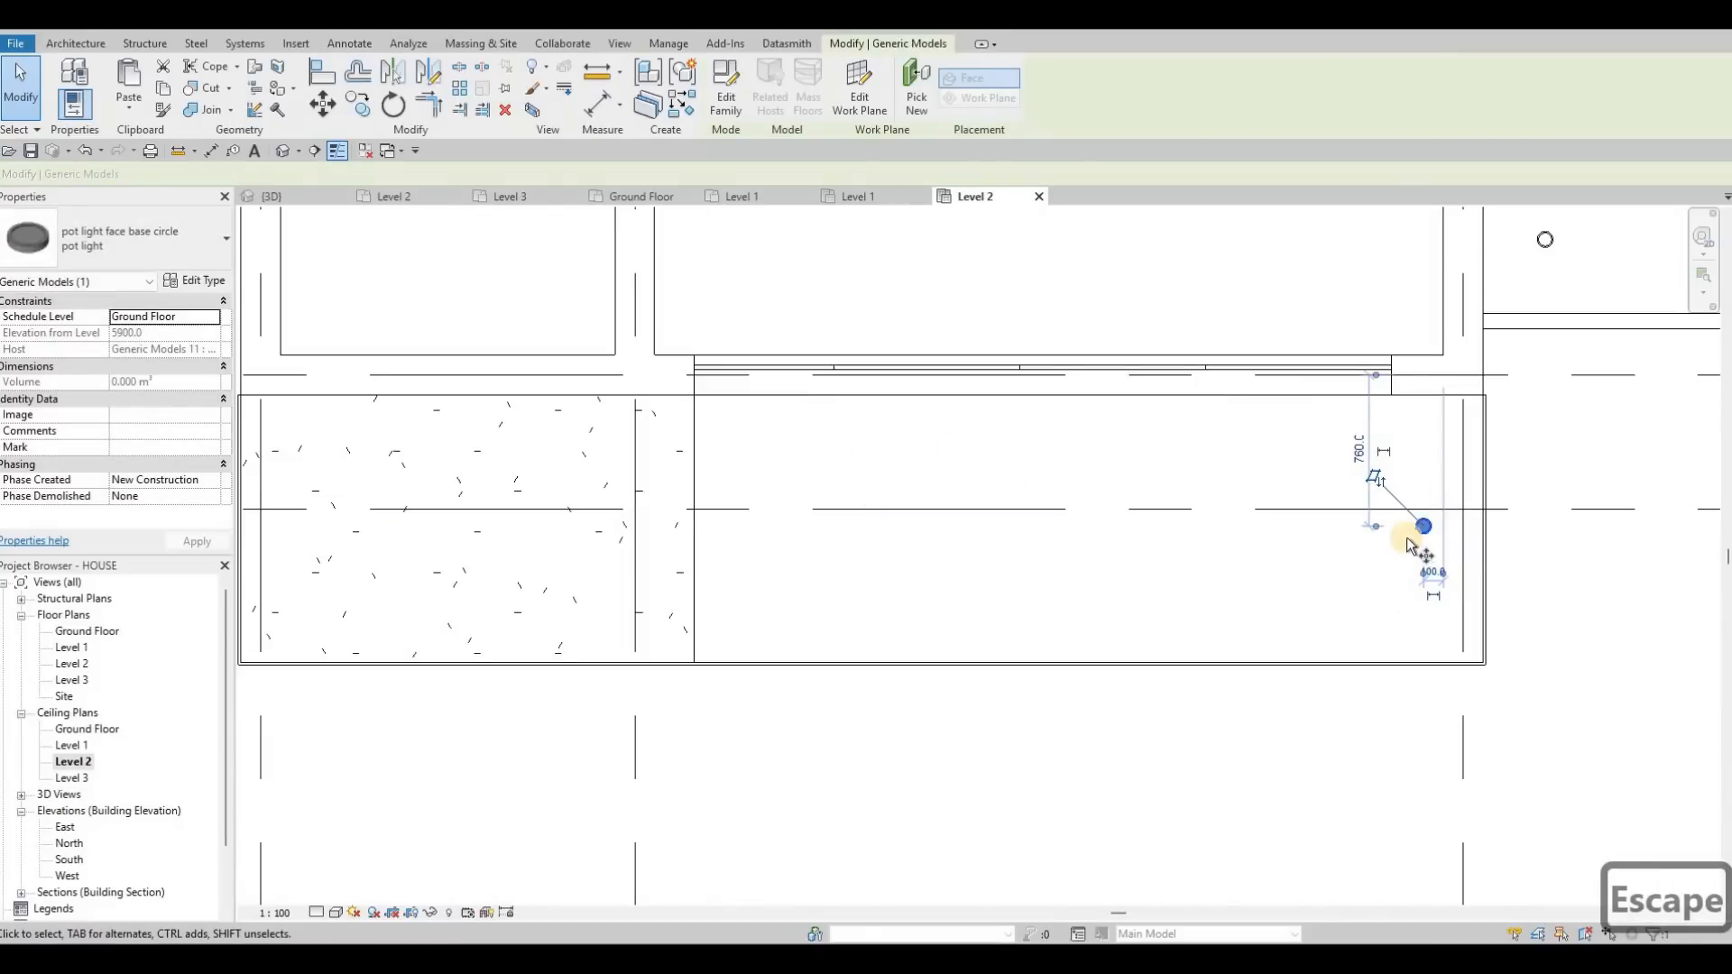
Copy the lower balcony's pot light three times to the left at 1000 mm spacing.
{"action": "key", "text": "c"}
{"action": "key", "text": "o"}
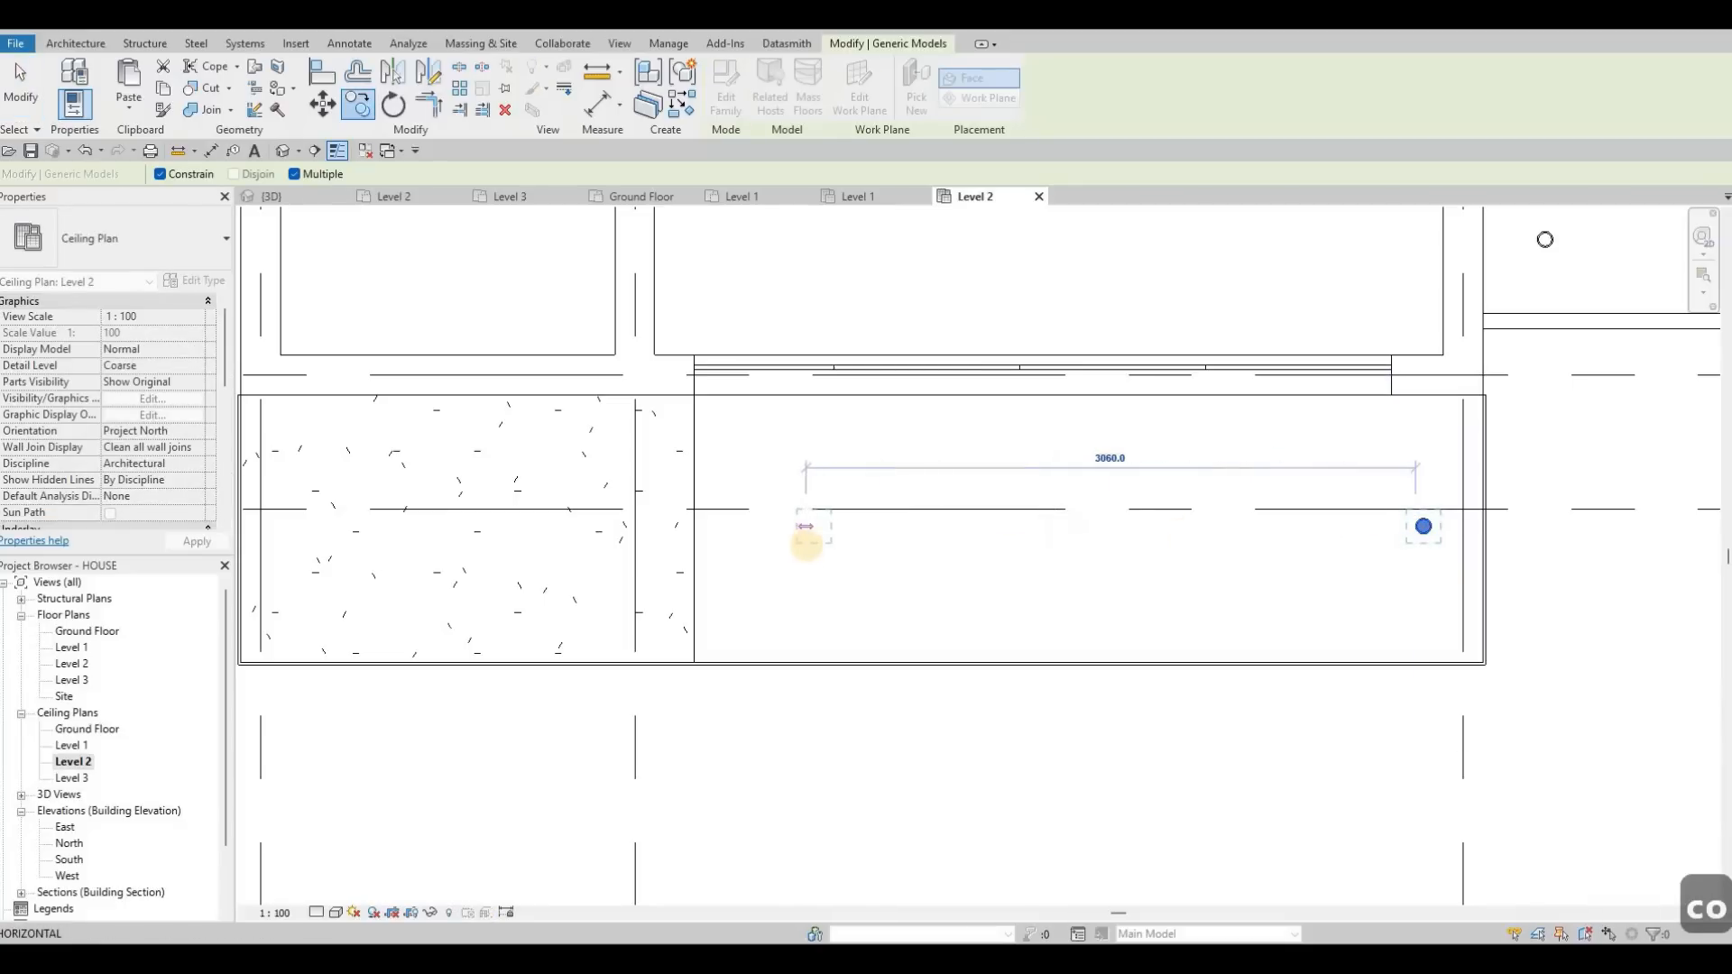
{"action": "type", "text": "1000"}
{"action": "key", "text": "Return"}
{"action": "type", "text": "1"}
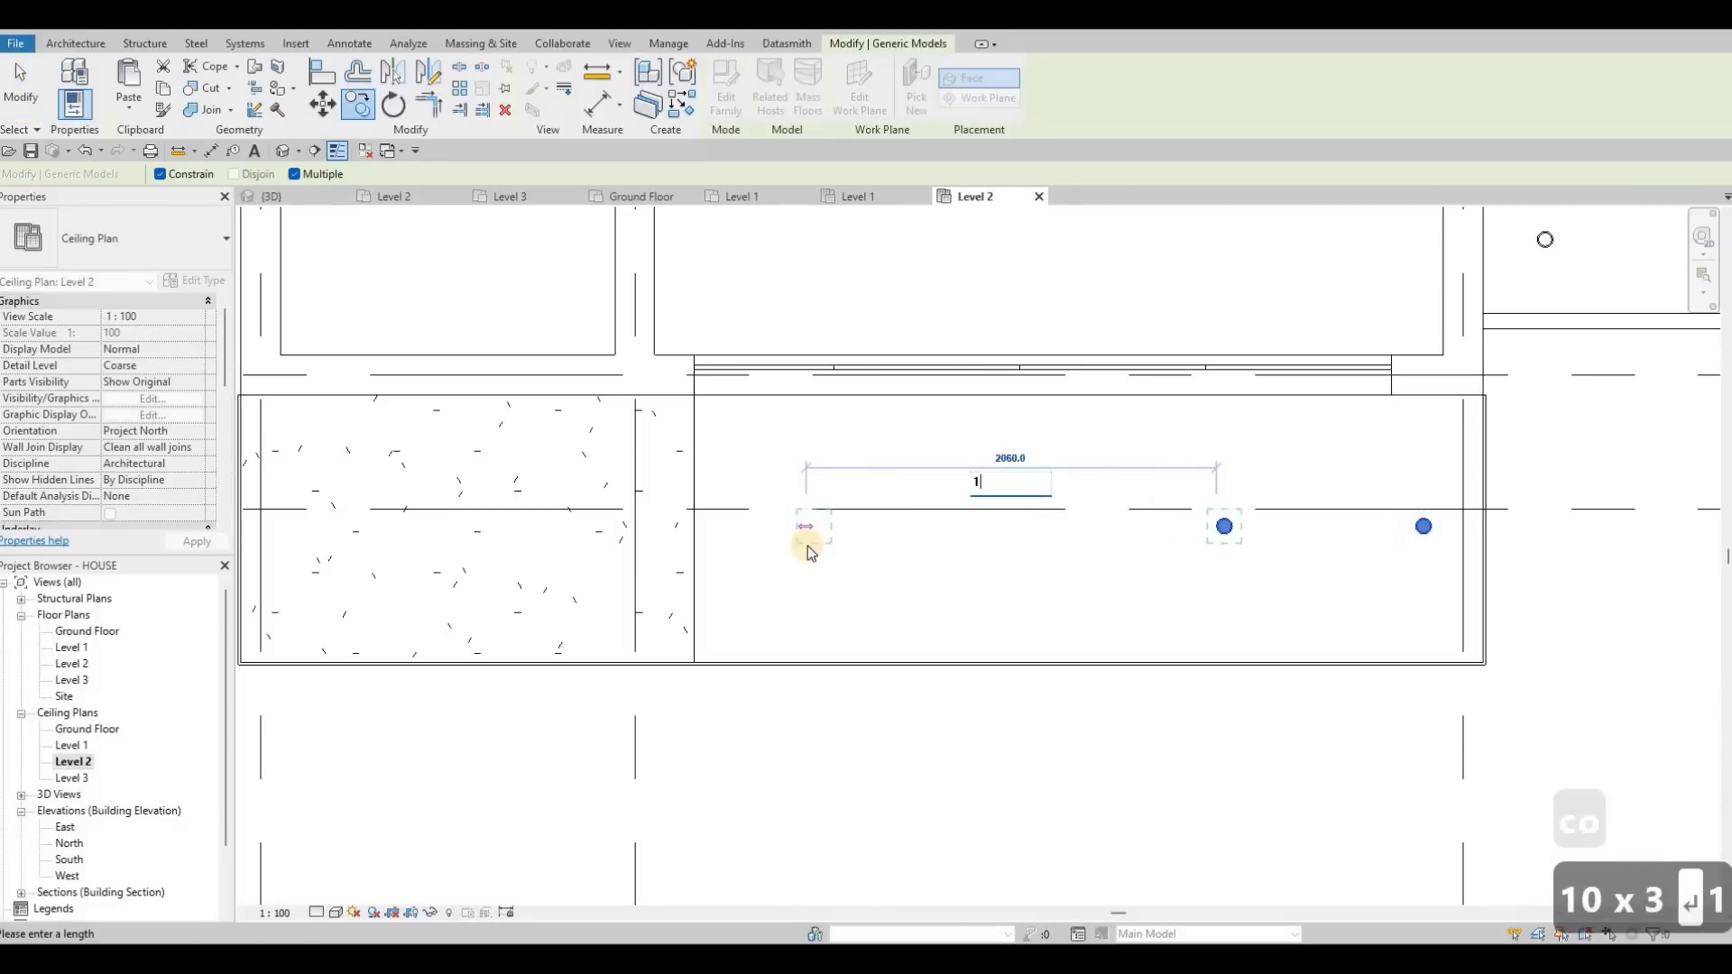
{"action": "type", "text": "000"}
{"action": "key", "text": "Return"}
{"action": "type", "text": "100"}
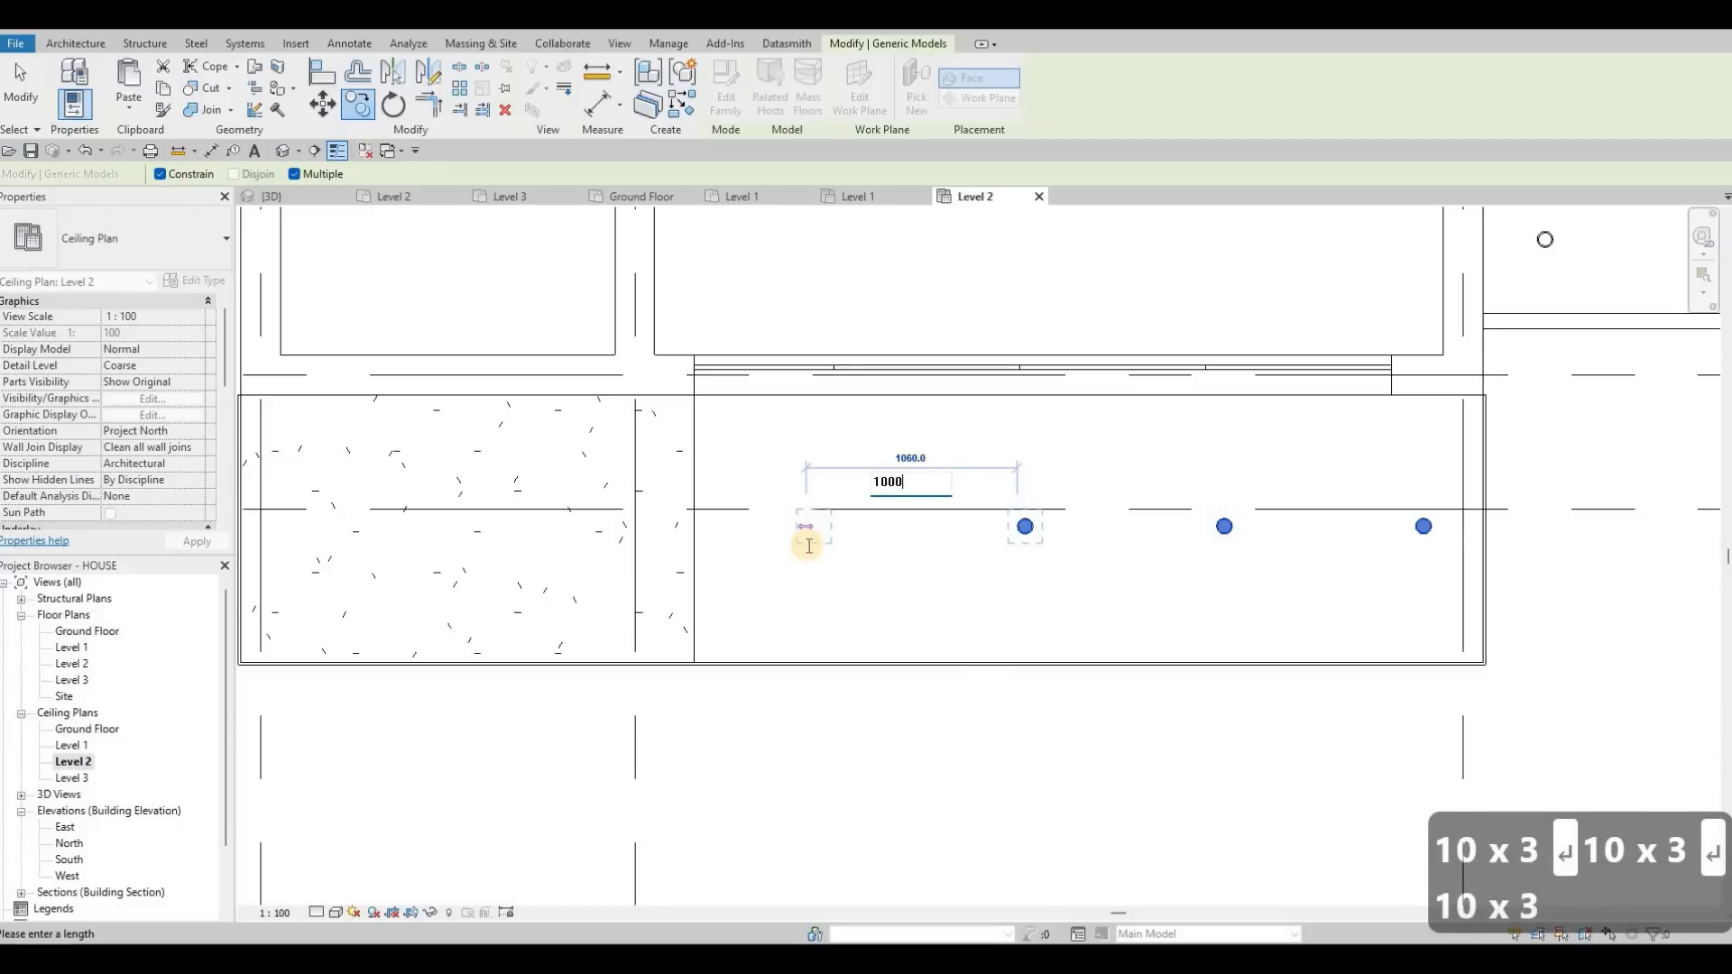
{"action": "key", "text": "Return"}
Try a further 1000 mm copy of the lower balcony's leftmost pot light, and undo that copy.
{"action": "type", "text": "1"}
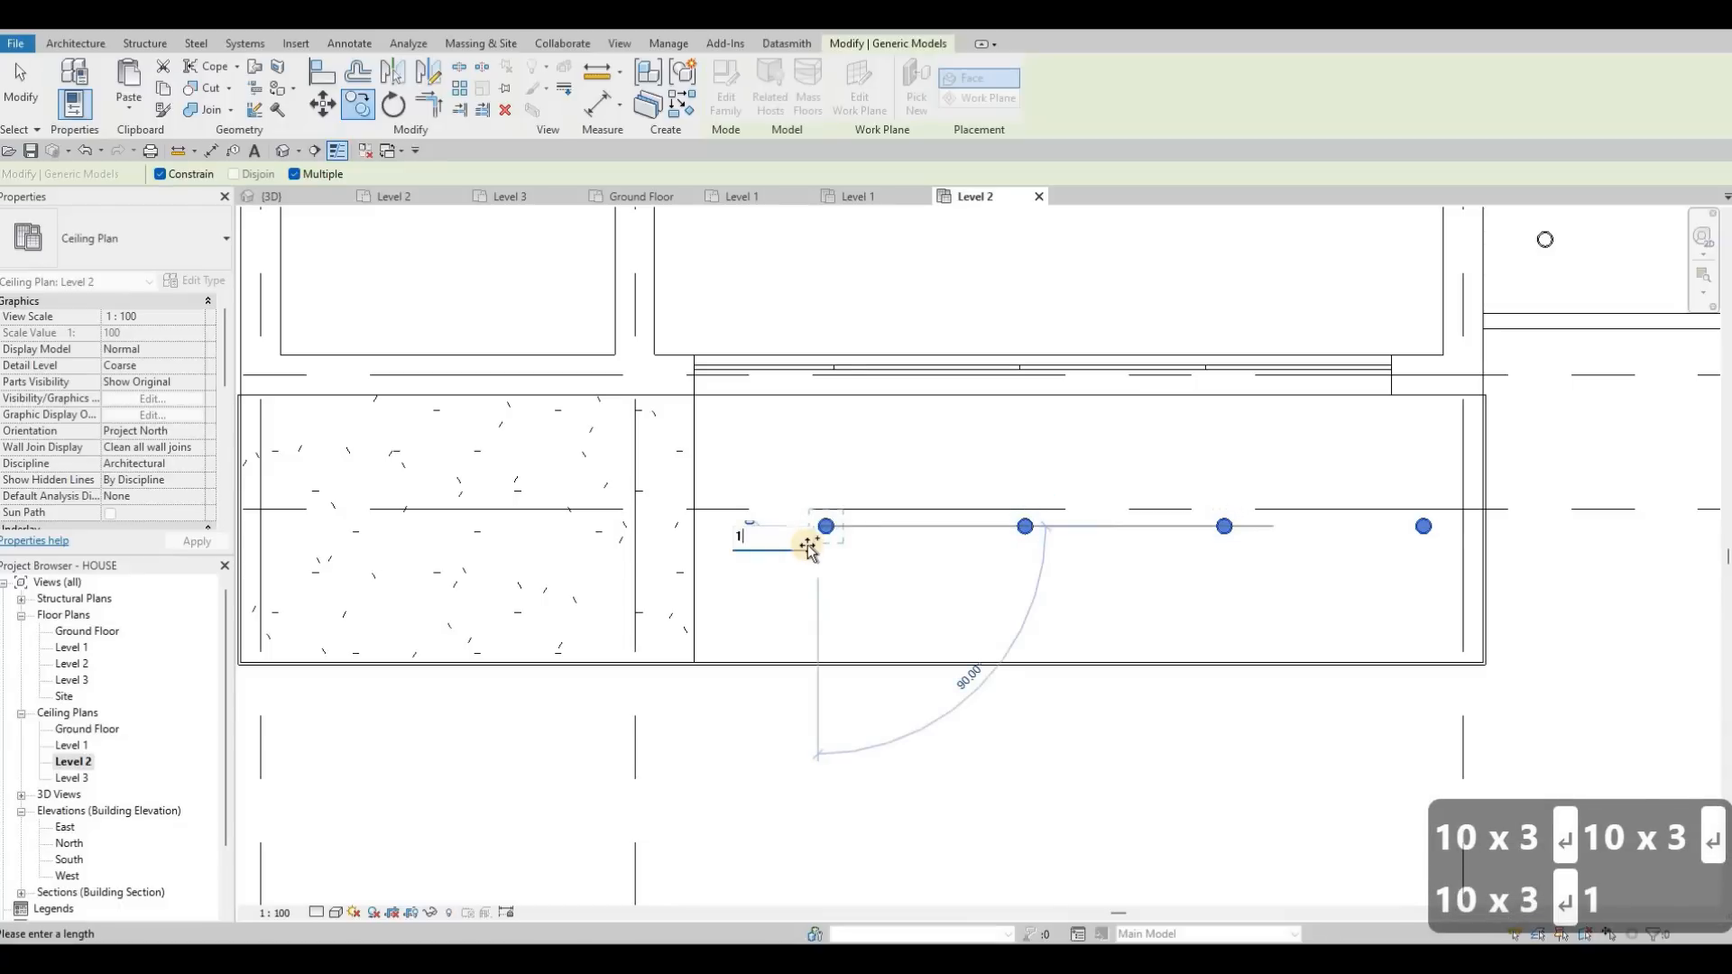
{"action": "type", "text": "000"}
{"action": "key", "text": "Return"}
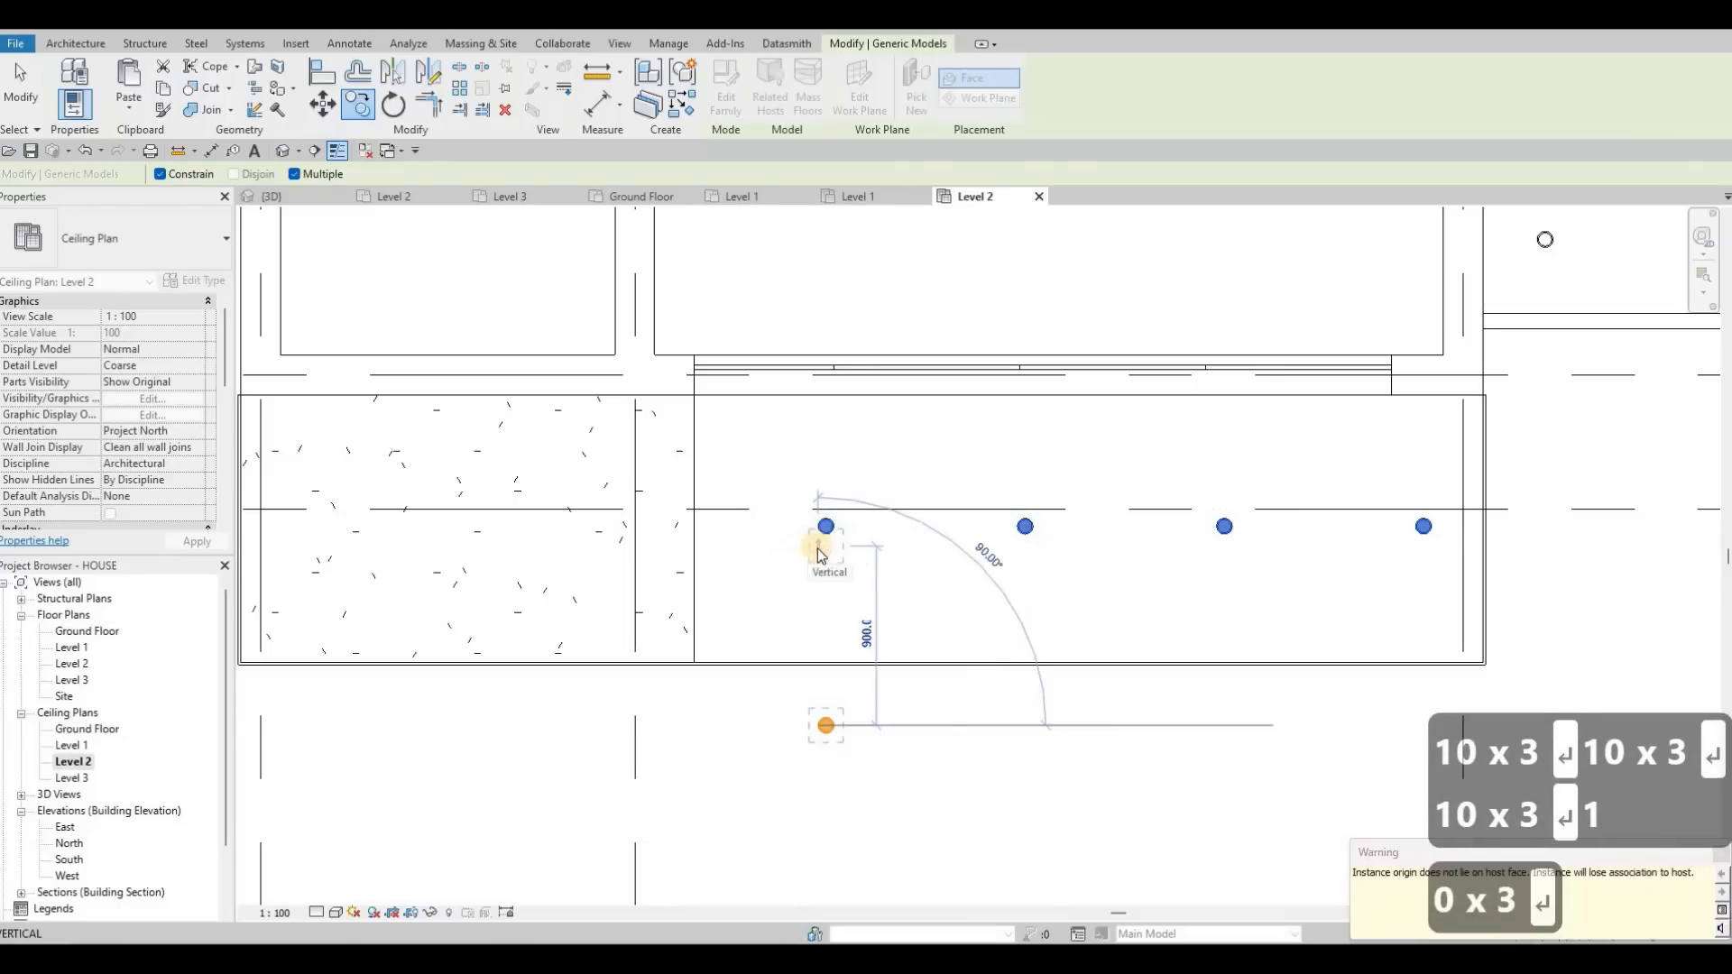
{"action": "key", "text": "ctrl+z"}
{"action": "key", "text": "Escape"}
{"action": "key", "text": "Escape"}
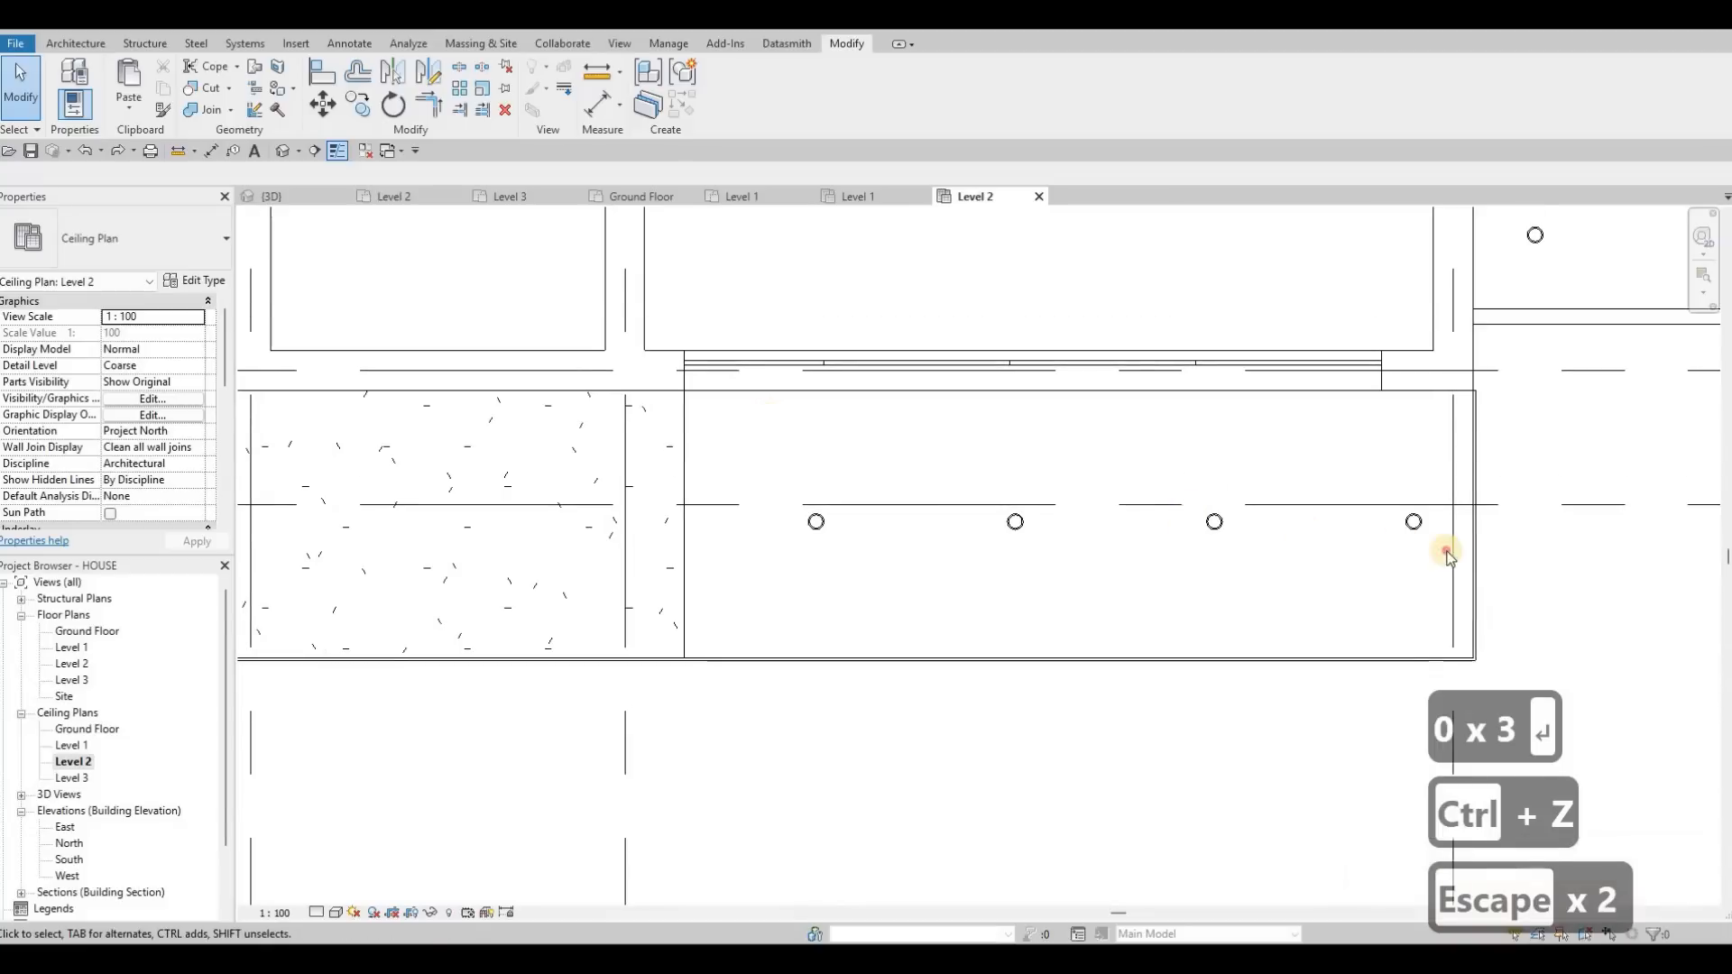
Nudge the lower balcony's four pot lights together ten increments to the left to center them along the ceiling.
{"action": "key", "text": "Escape"}
{"action": "left_click_drag", "start_coordinate": [766, 414], "coordinate": [1452, 552]}
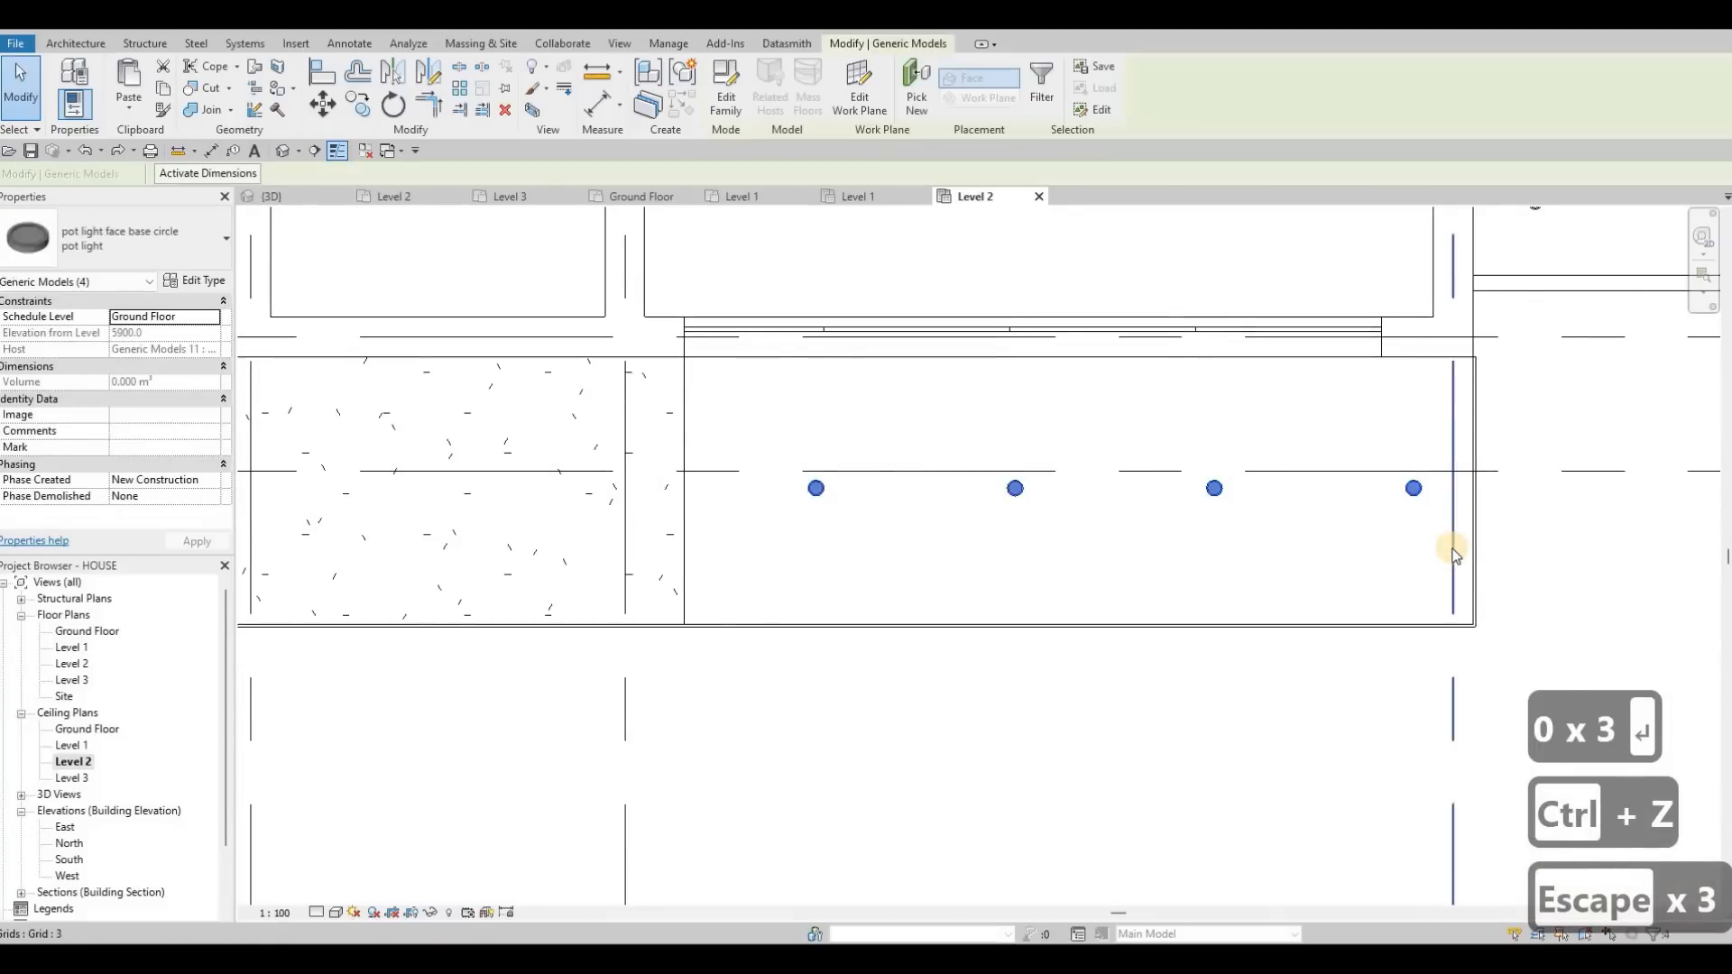
{"action": "key", "text": "Left"}
{"action": "key", "text": "Left"}
{"action": "key", "text": "Left"}
{"action": "key", "text": "Left"}
{"action": "key", "text": "Left"}
{"action": "key", "text": "Left"}
{"action": "key", "text": "Left"}
{"action": "key", "text": "Left"}
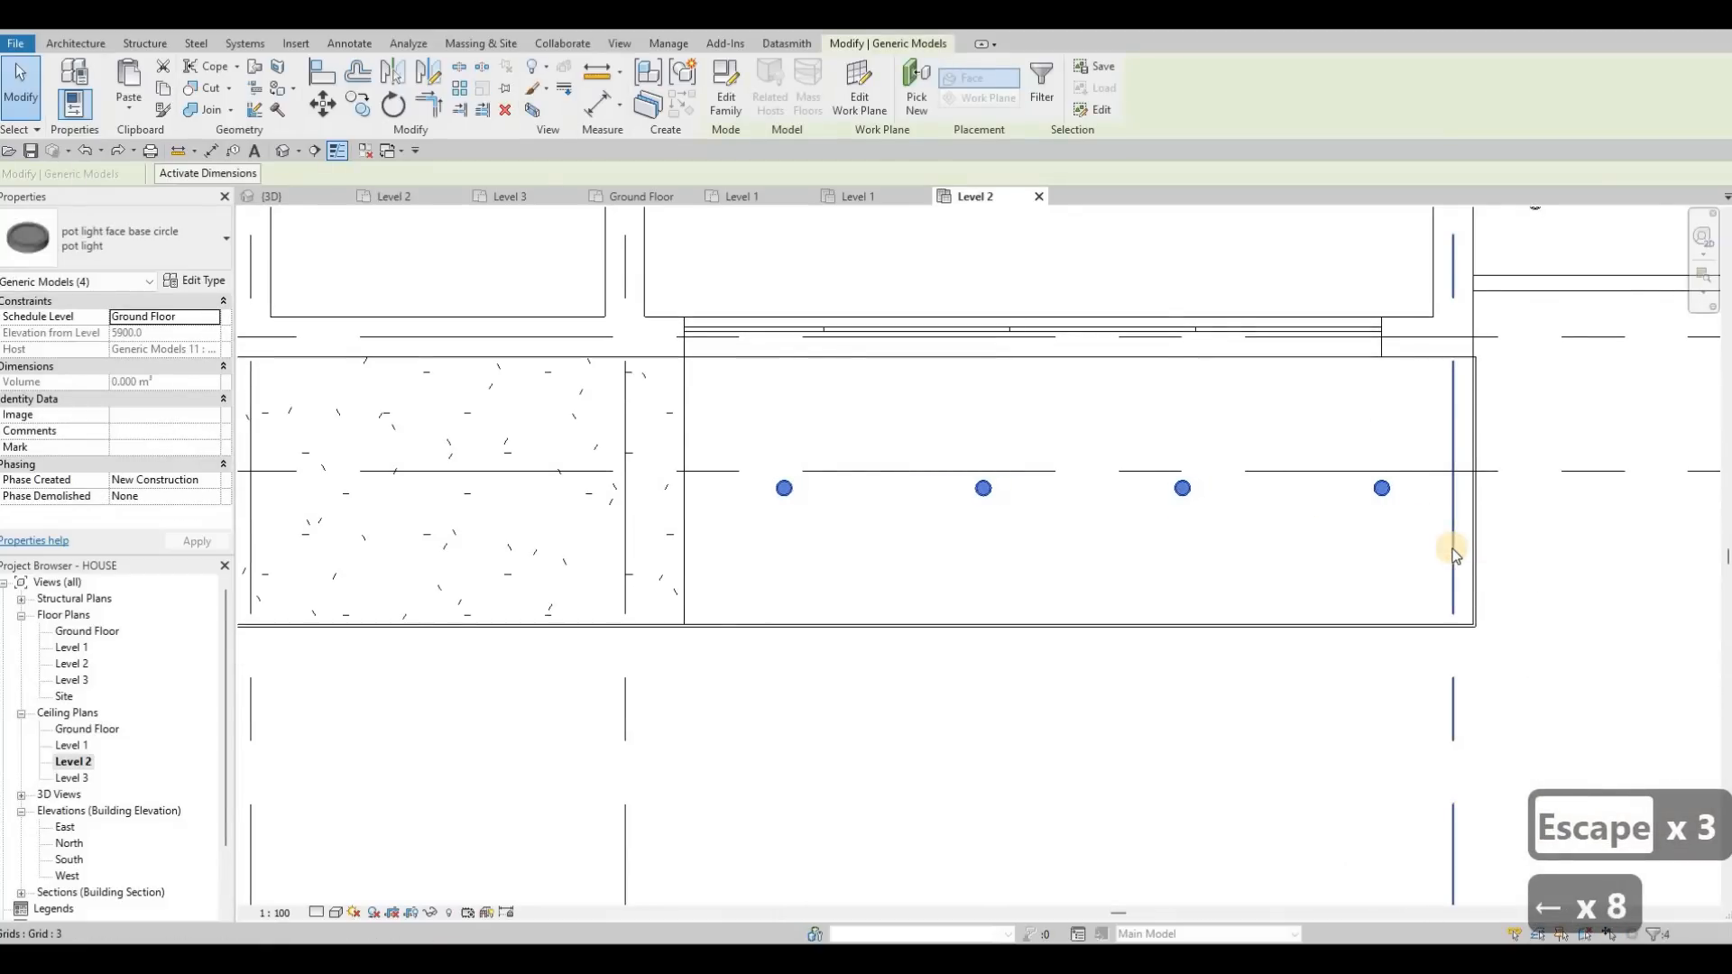
{"action": "key", "text": "Left"}
{"action": "key", "text": "Left"}
{"action": "key", "text": "Escape"}
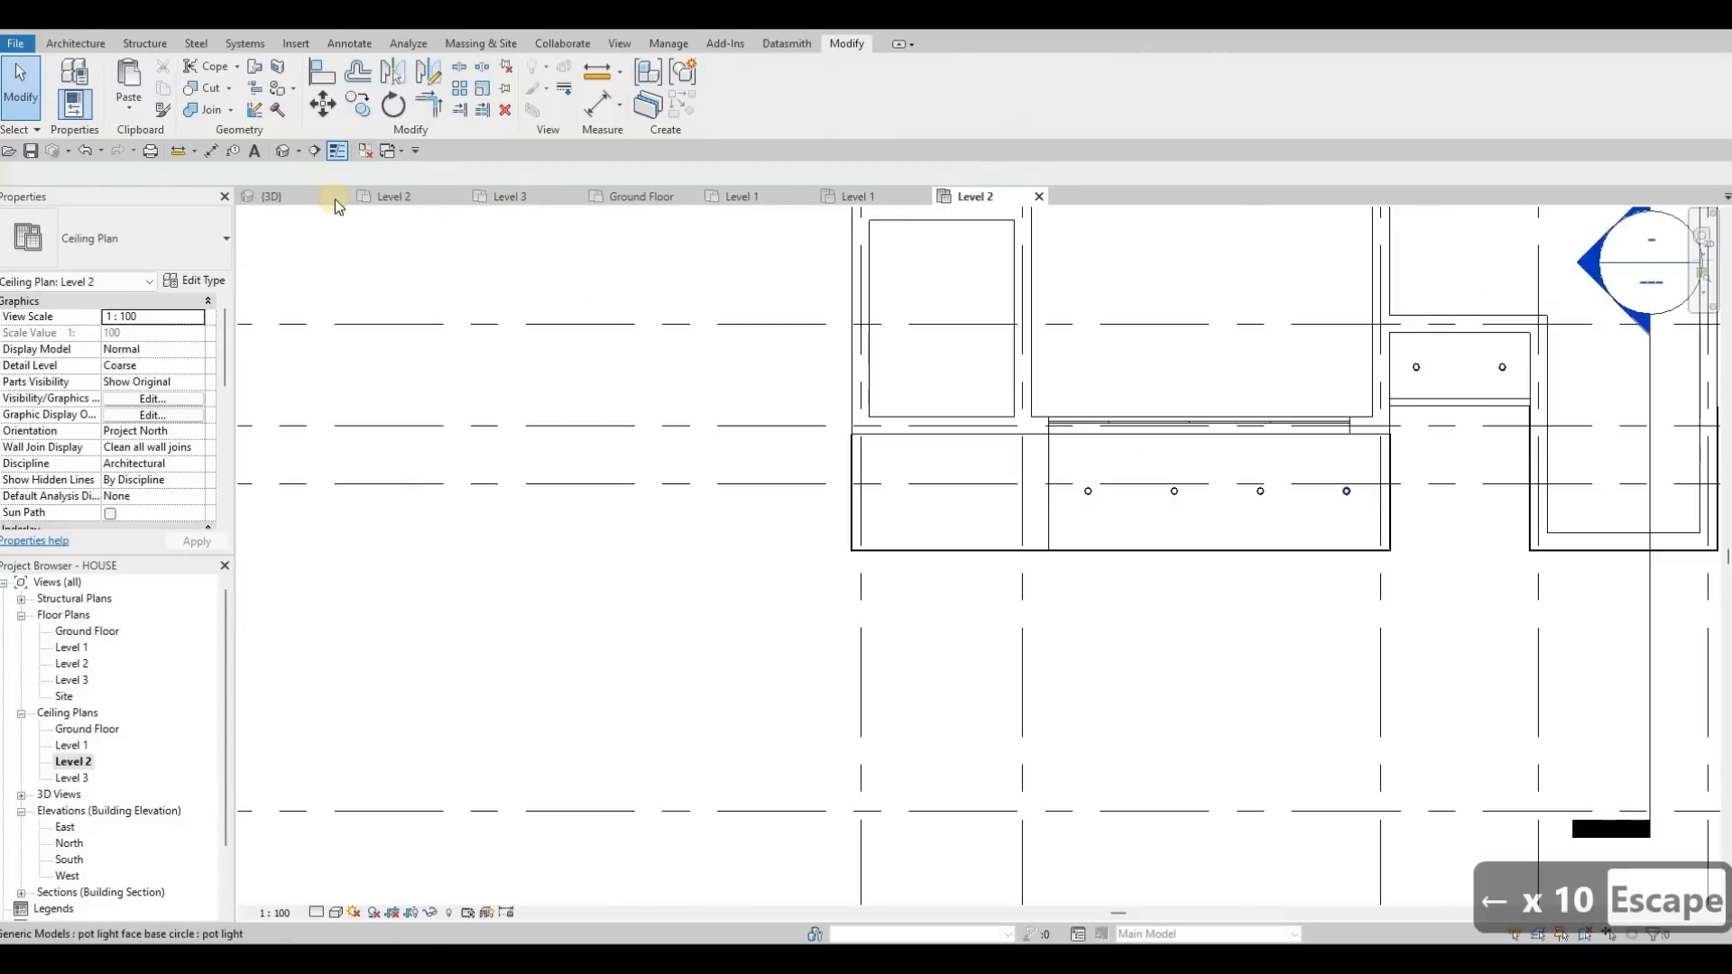
Open the entrance steps' generic model for in-place editing in the 3D view.
{"action": "left_click", "coordinate": [322, 195]}
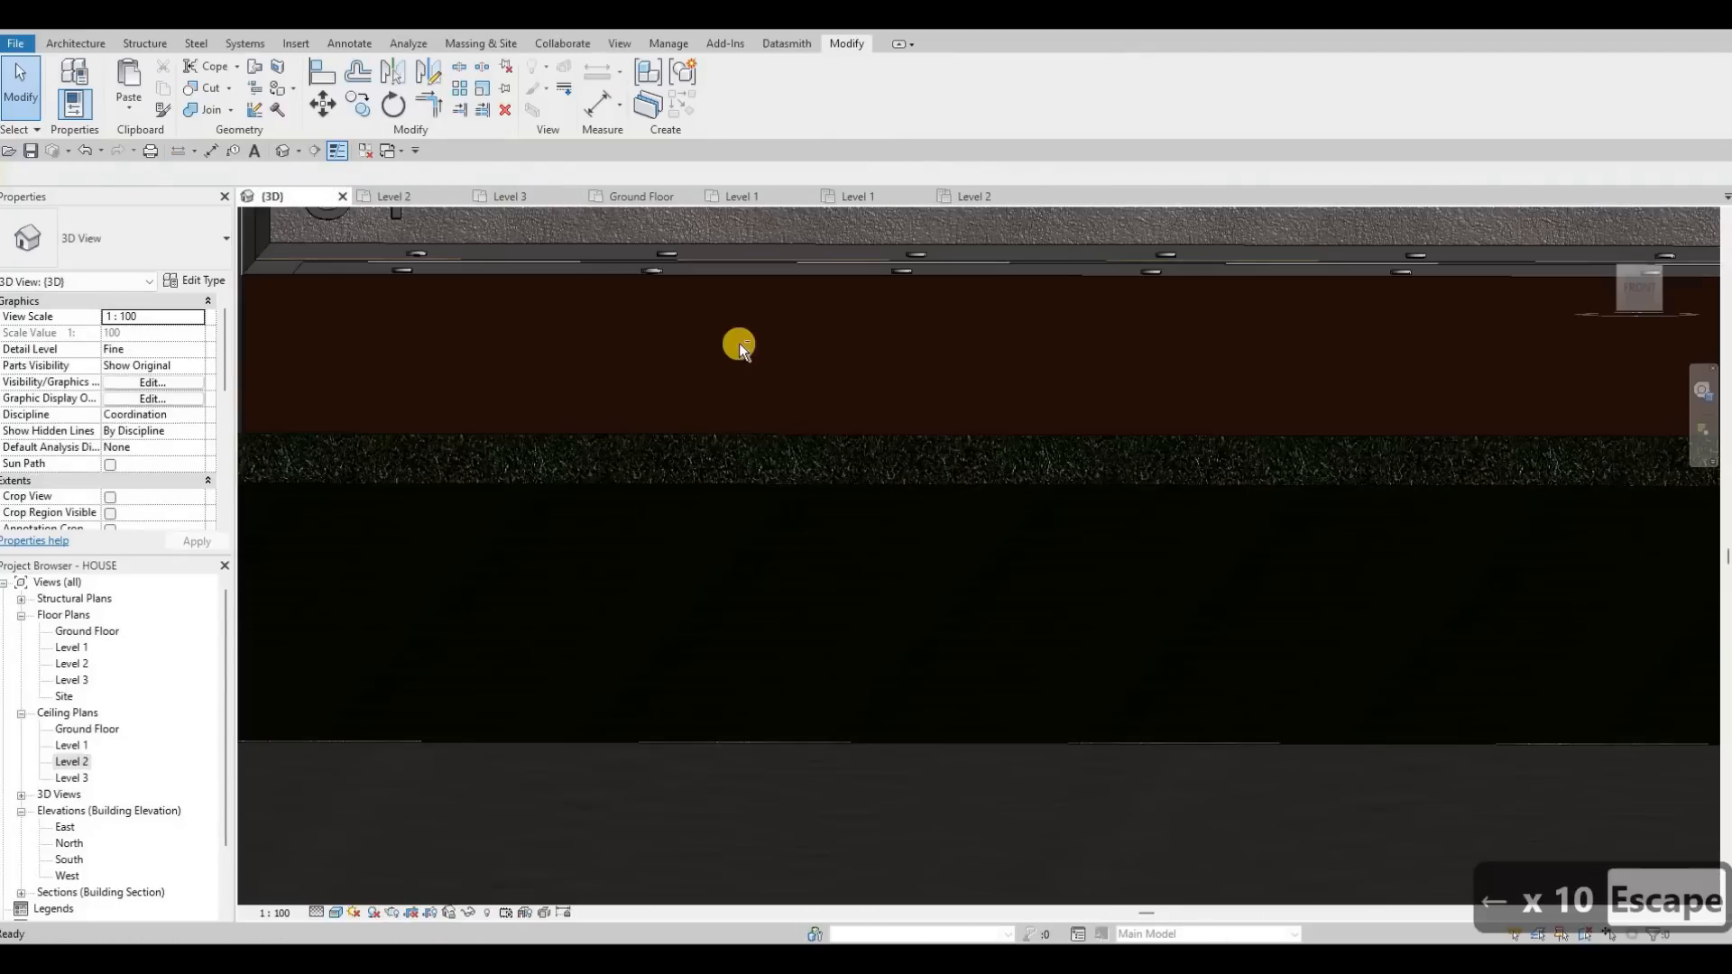
{"action": "middle_click_drag", "start_coordinate": [738, 343], "coordinate": [857, 521], "text": "shift"}
{"action": "scroll", "coordinate": [860, 518], "scroll_direction": "down", "scroll_amount": 2}
{"action": "key", "text": "Escape"}
{"action": "middle_click_drag", "start_coordinate": [956, 603], "coordinate": [882, 536]}
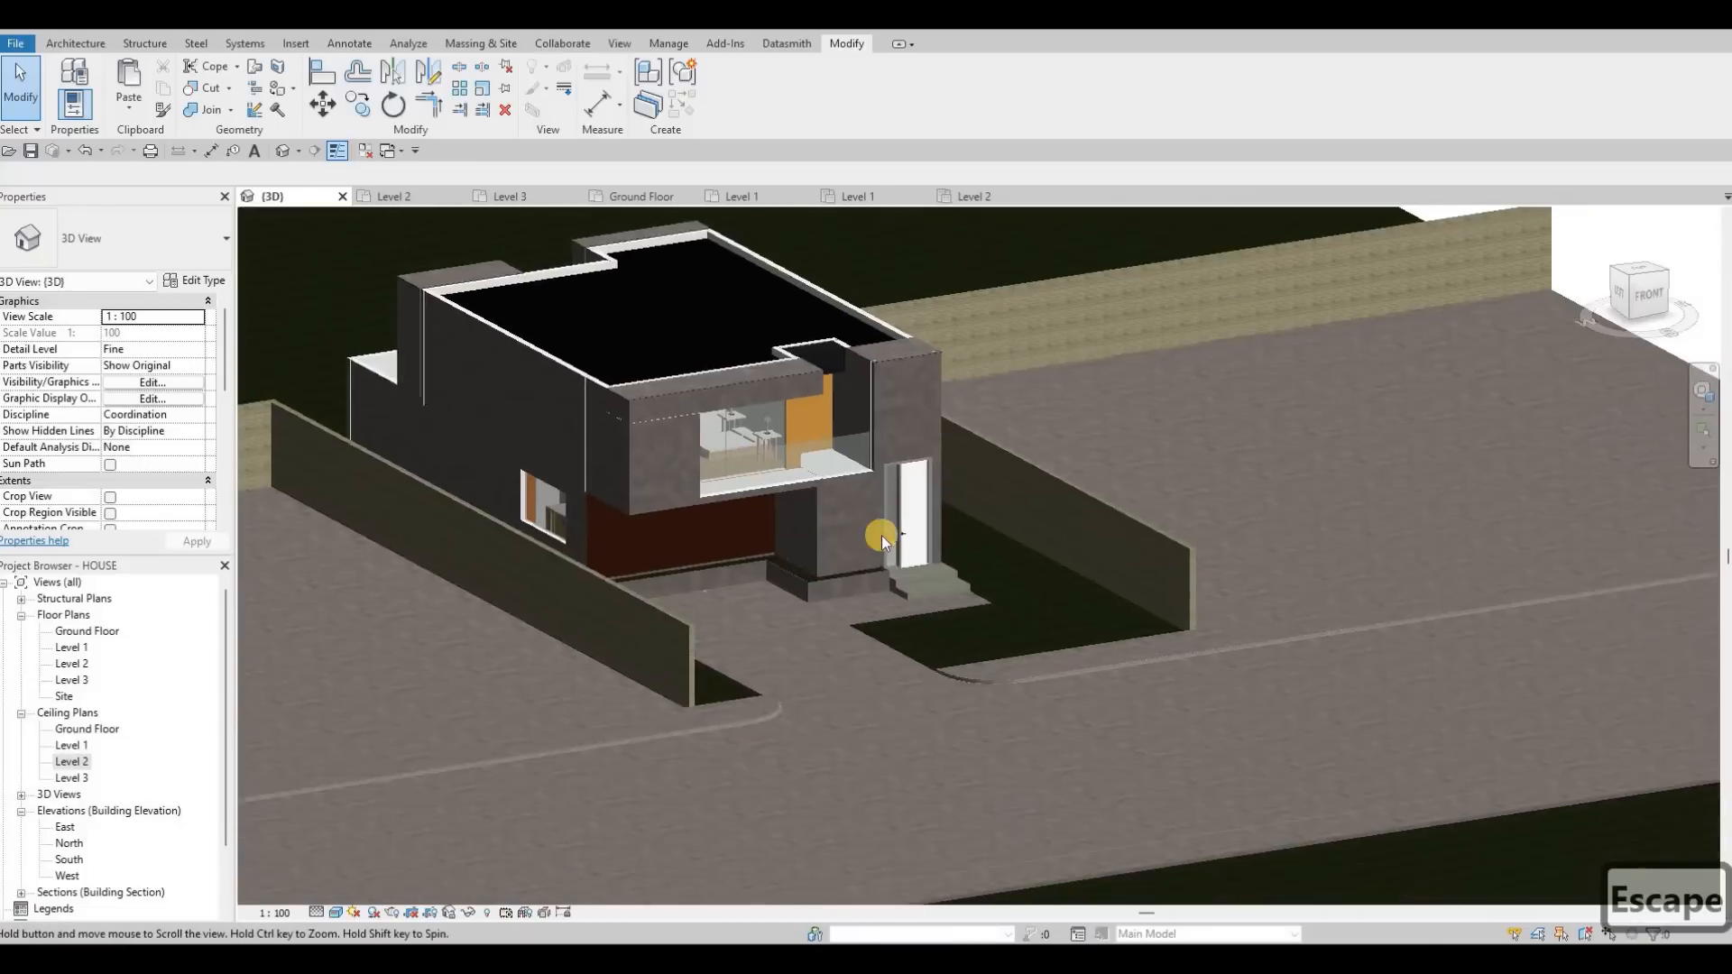
{"action": "scroll", "coordinate": [881, 534], "scroll_direction": "up", "scroll_amount": 6}
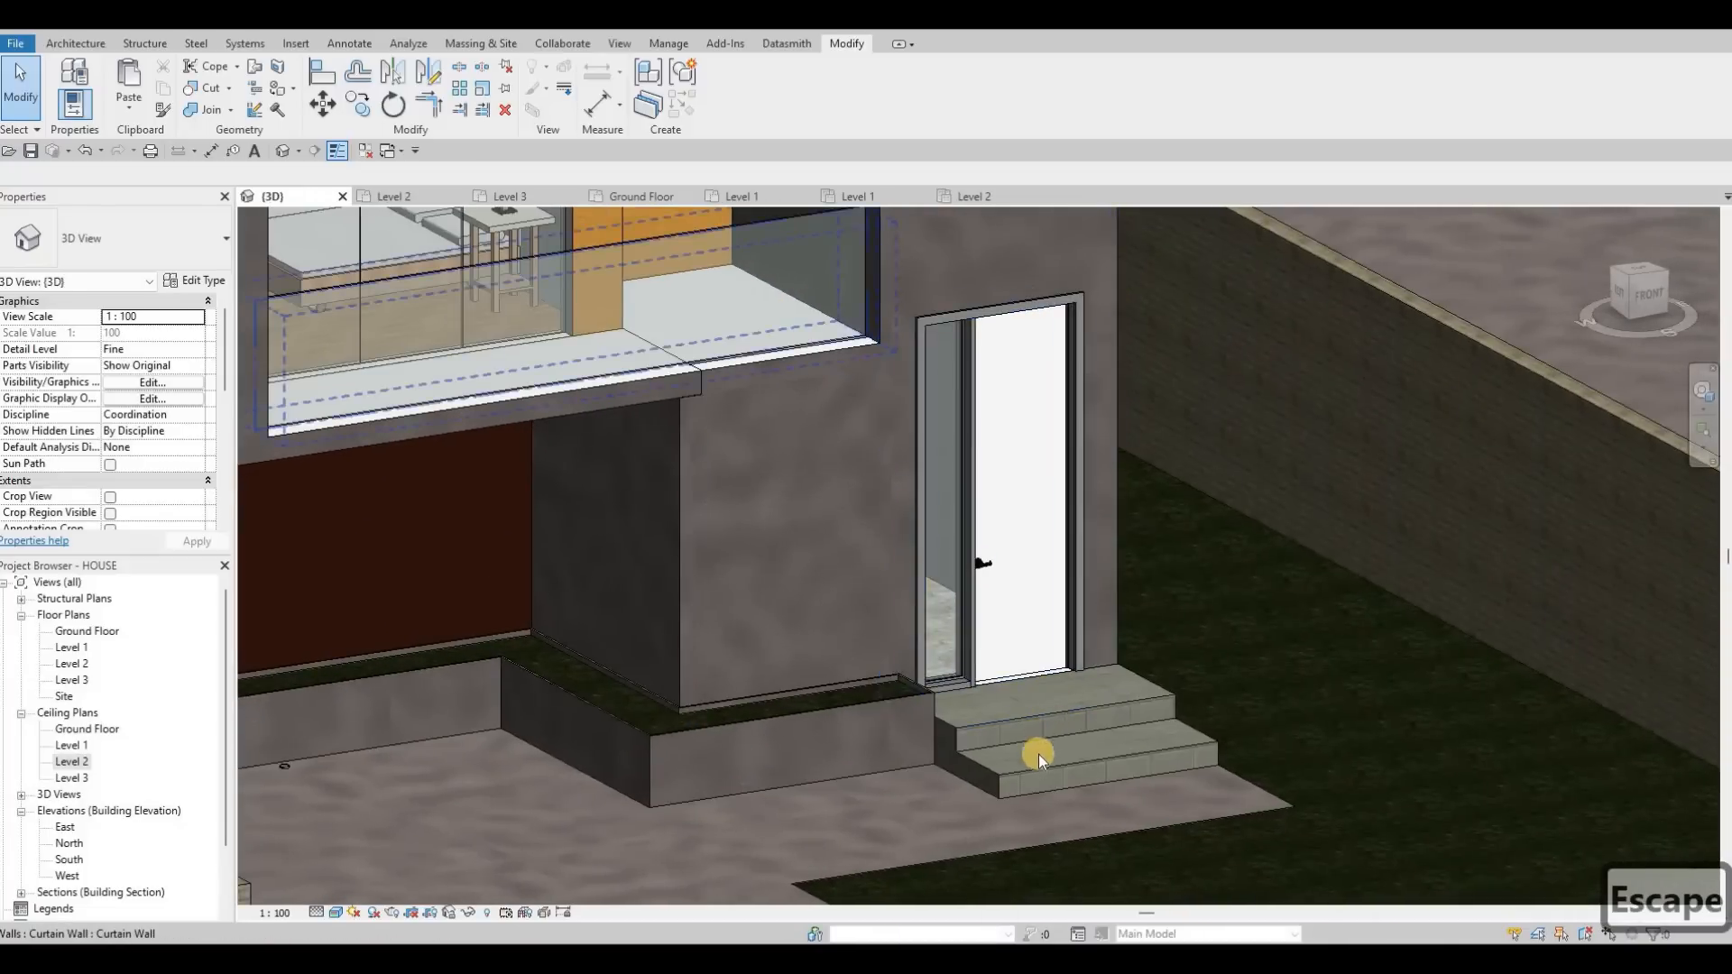
{"action": "scroll", "coordinate": [1016, 603], "scroll_direction": "up", "scroll_amount": 1}
{"action": "middle_click_drag", "start_coordinate": [1038, 755], "coordinate": [998, 658]}
{"action": "scroll", "coordinate": [1019, 622], "scroll_direction": "down", "scroll_amount": 1}
{"action": "scroll", "coordinate": [1051, 797], "scroll_direction": "up", "scroll_amount": 2}
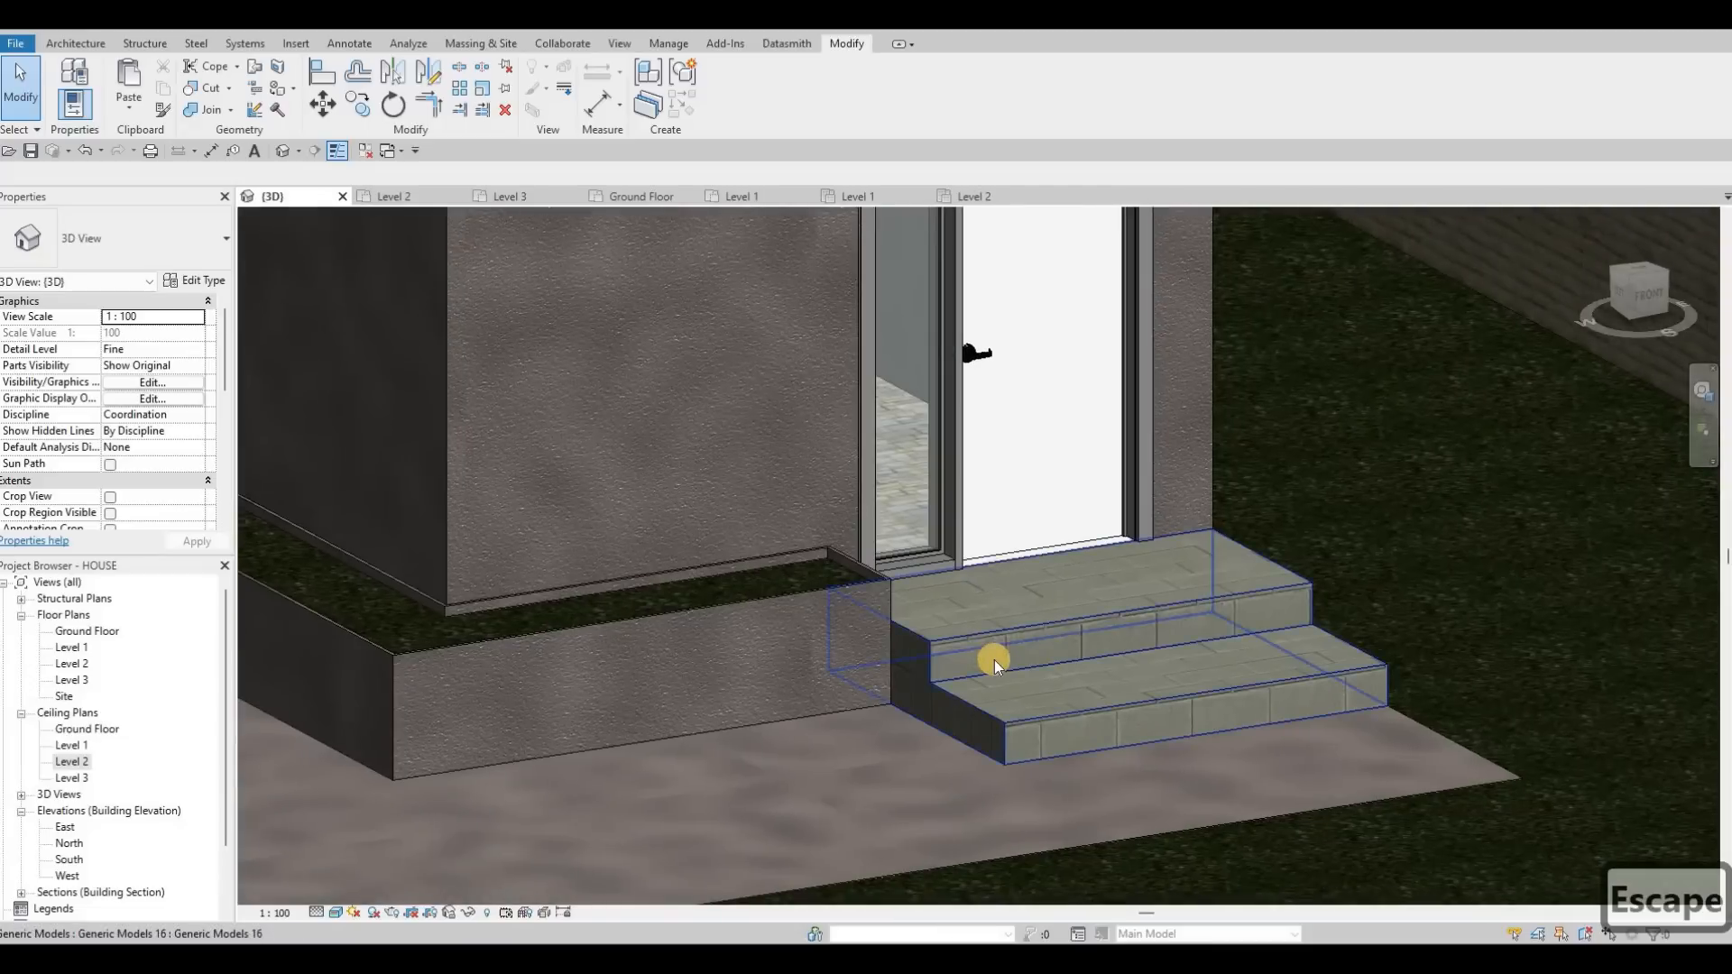
{"action": "left_click", "coordinate": [1096, 641]}
{"action": "middle_click_drag", "start_coordinate": [881, 667], "coordinate": [1043, 651], "text": "shift"}
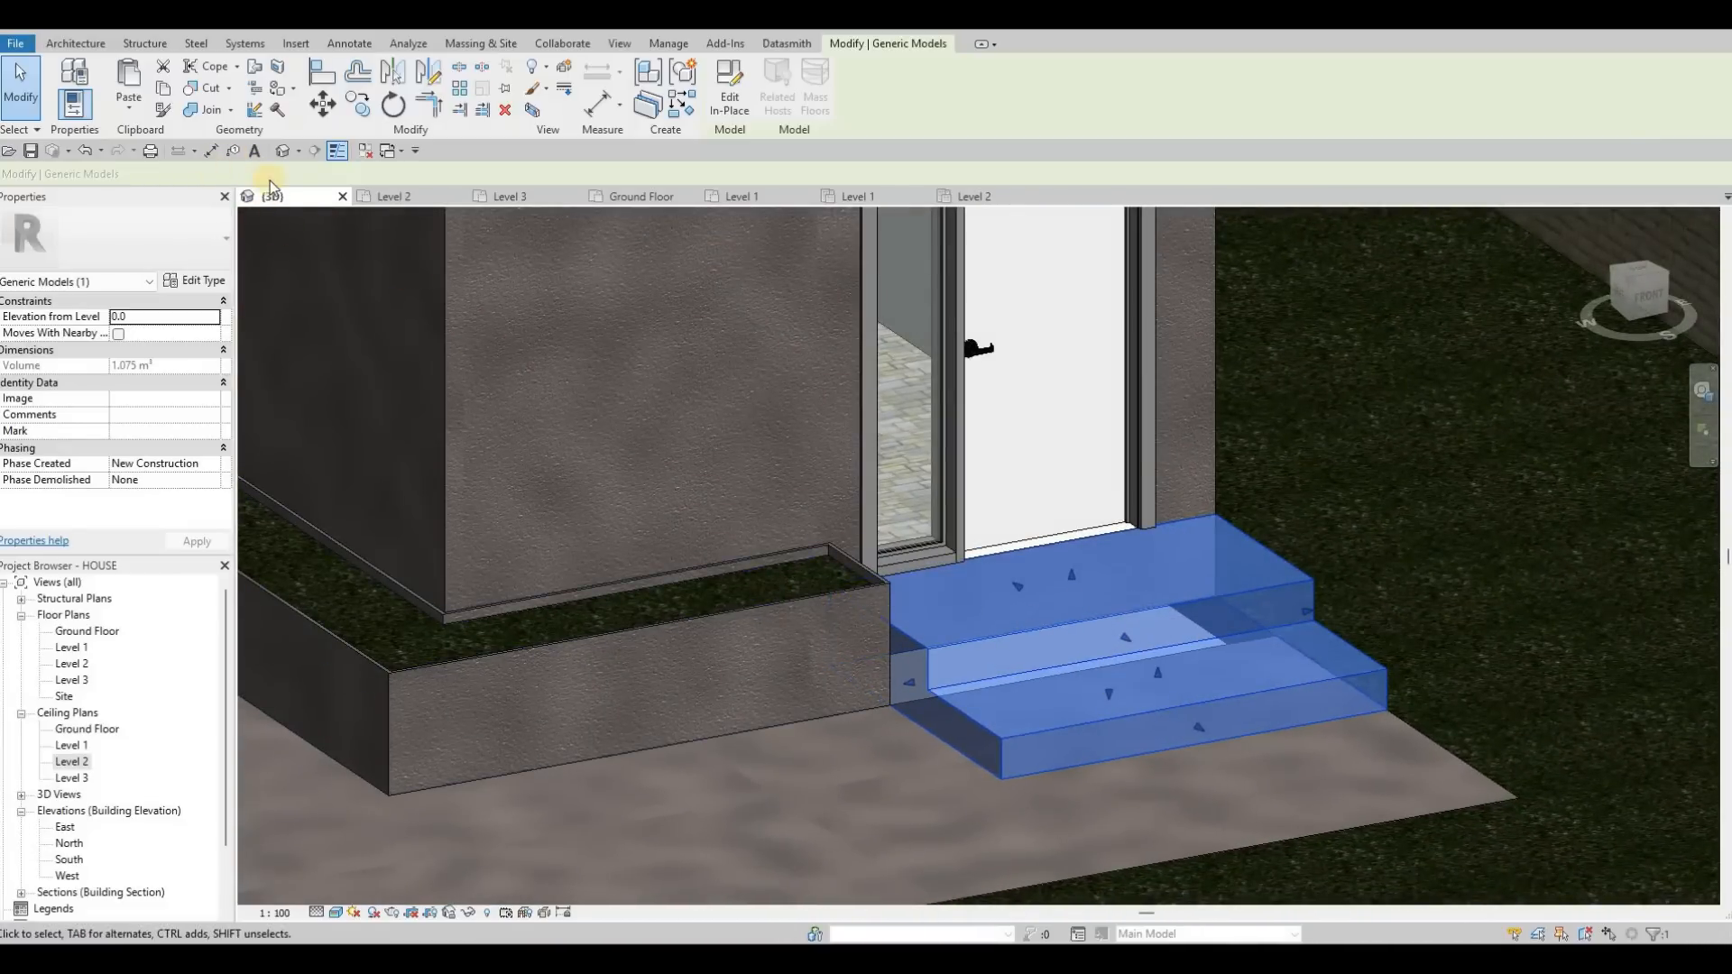
{"action": "left_click", "coordinate": [727, 118]}
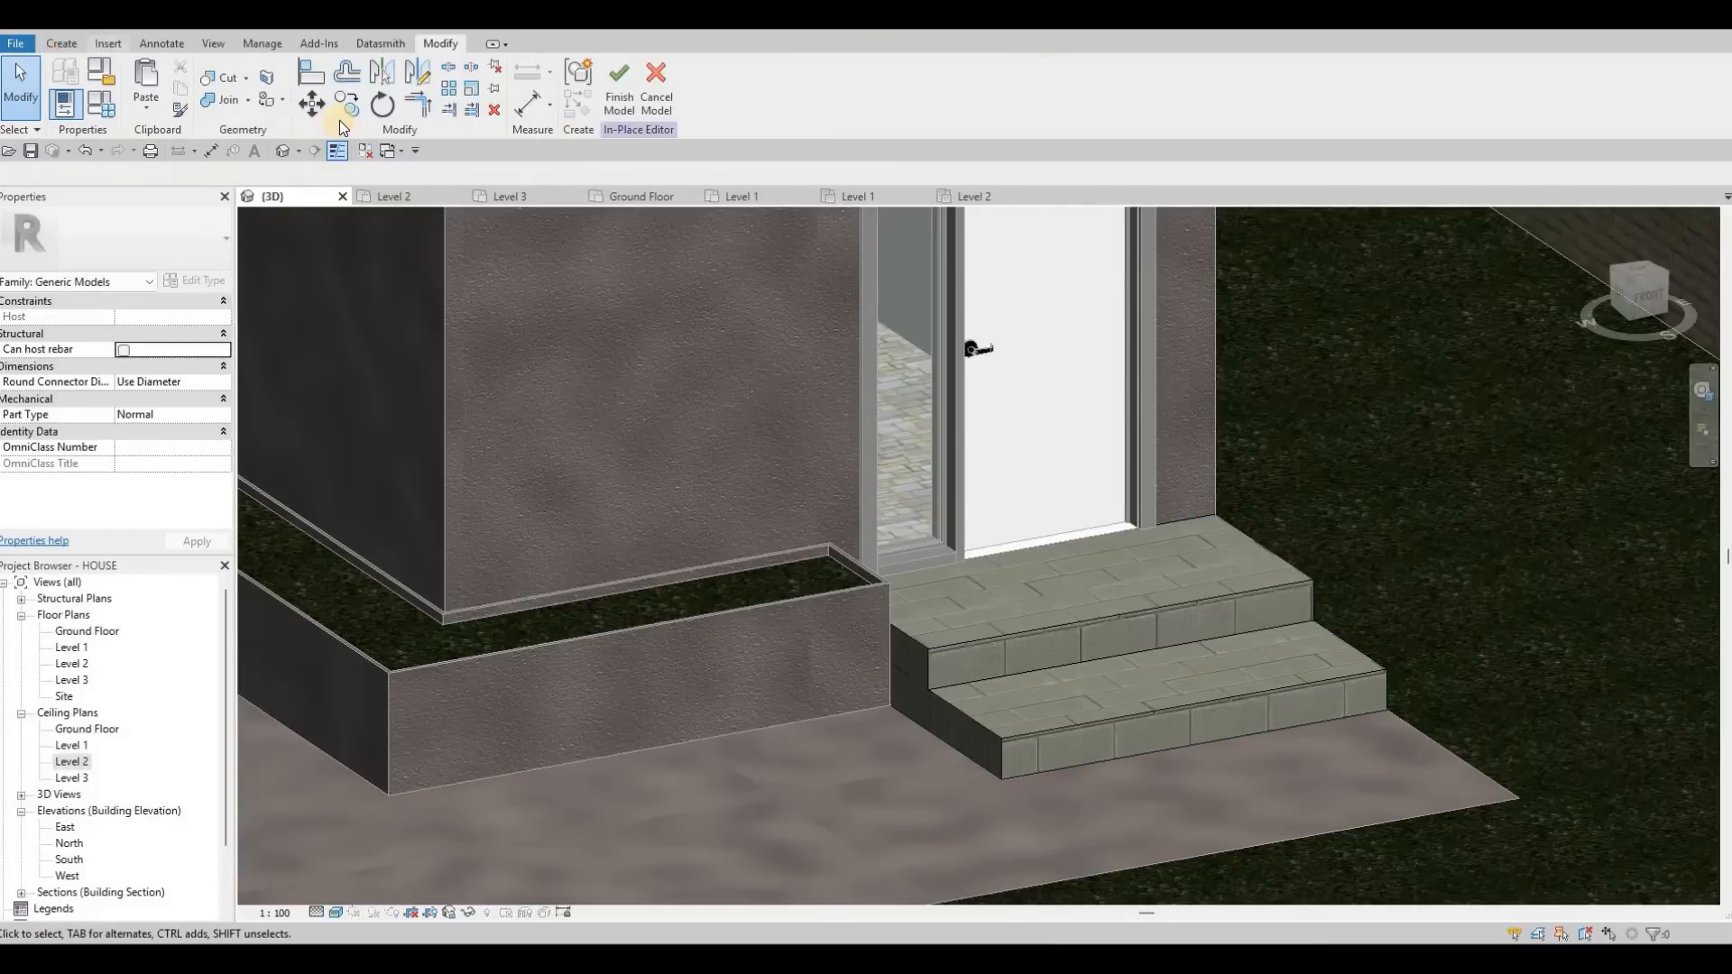
{"action": "left_click", "coordinate": [339, 118]}
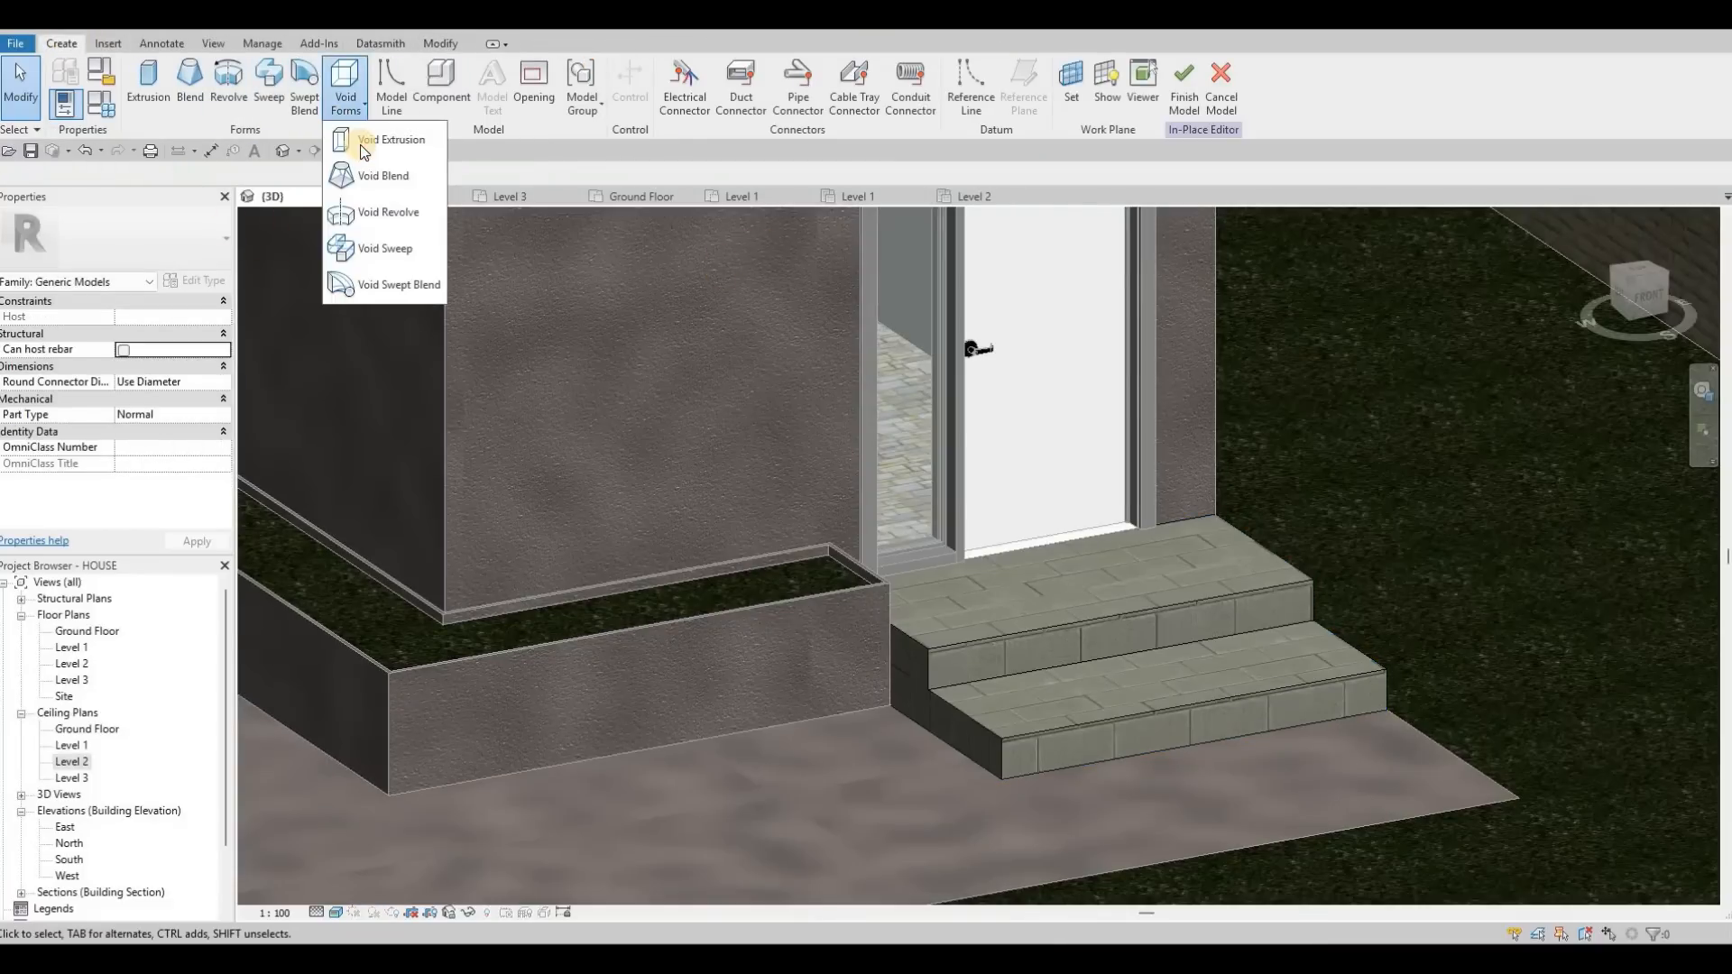
{"action": "left_click", "coordinate": [360, 144]}
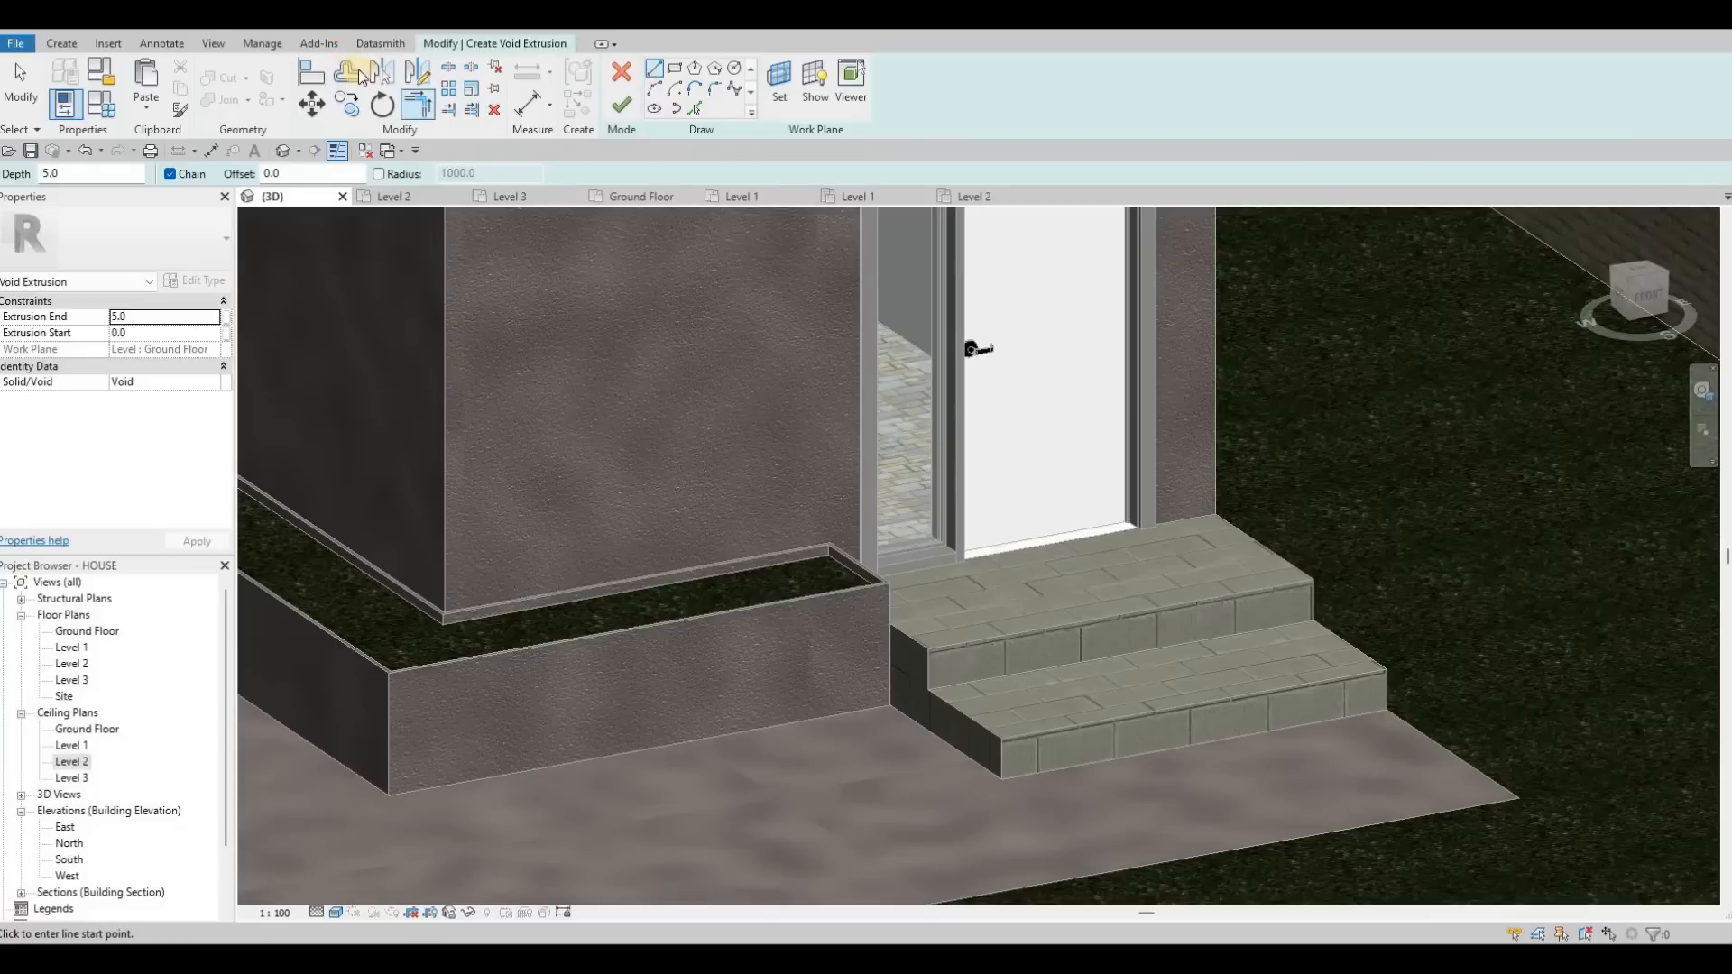
{"action": "key", "text": "Escape"}
{"action": "left_click", "coordinate": [622, 72]}
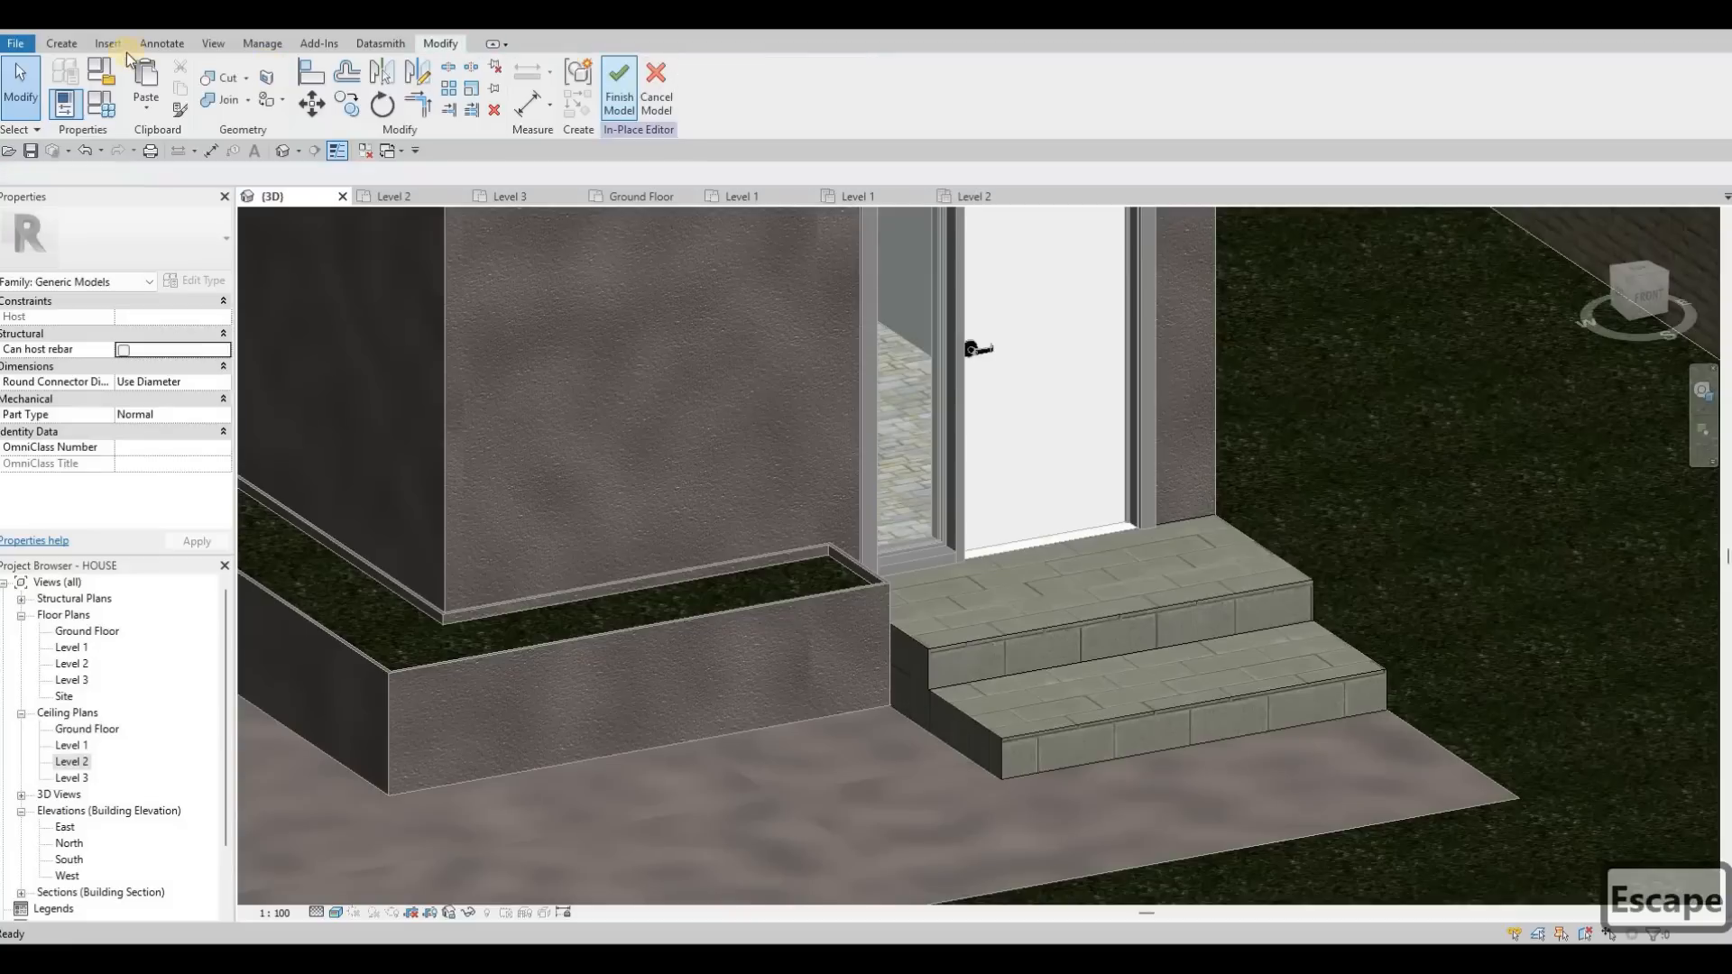
Start a void sweep and pick the upper entrance step's top front and side edges as its path.
{"action": "left_click", "coordinate": [62, 44]}
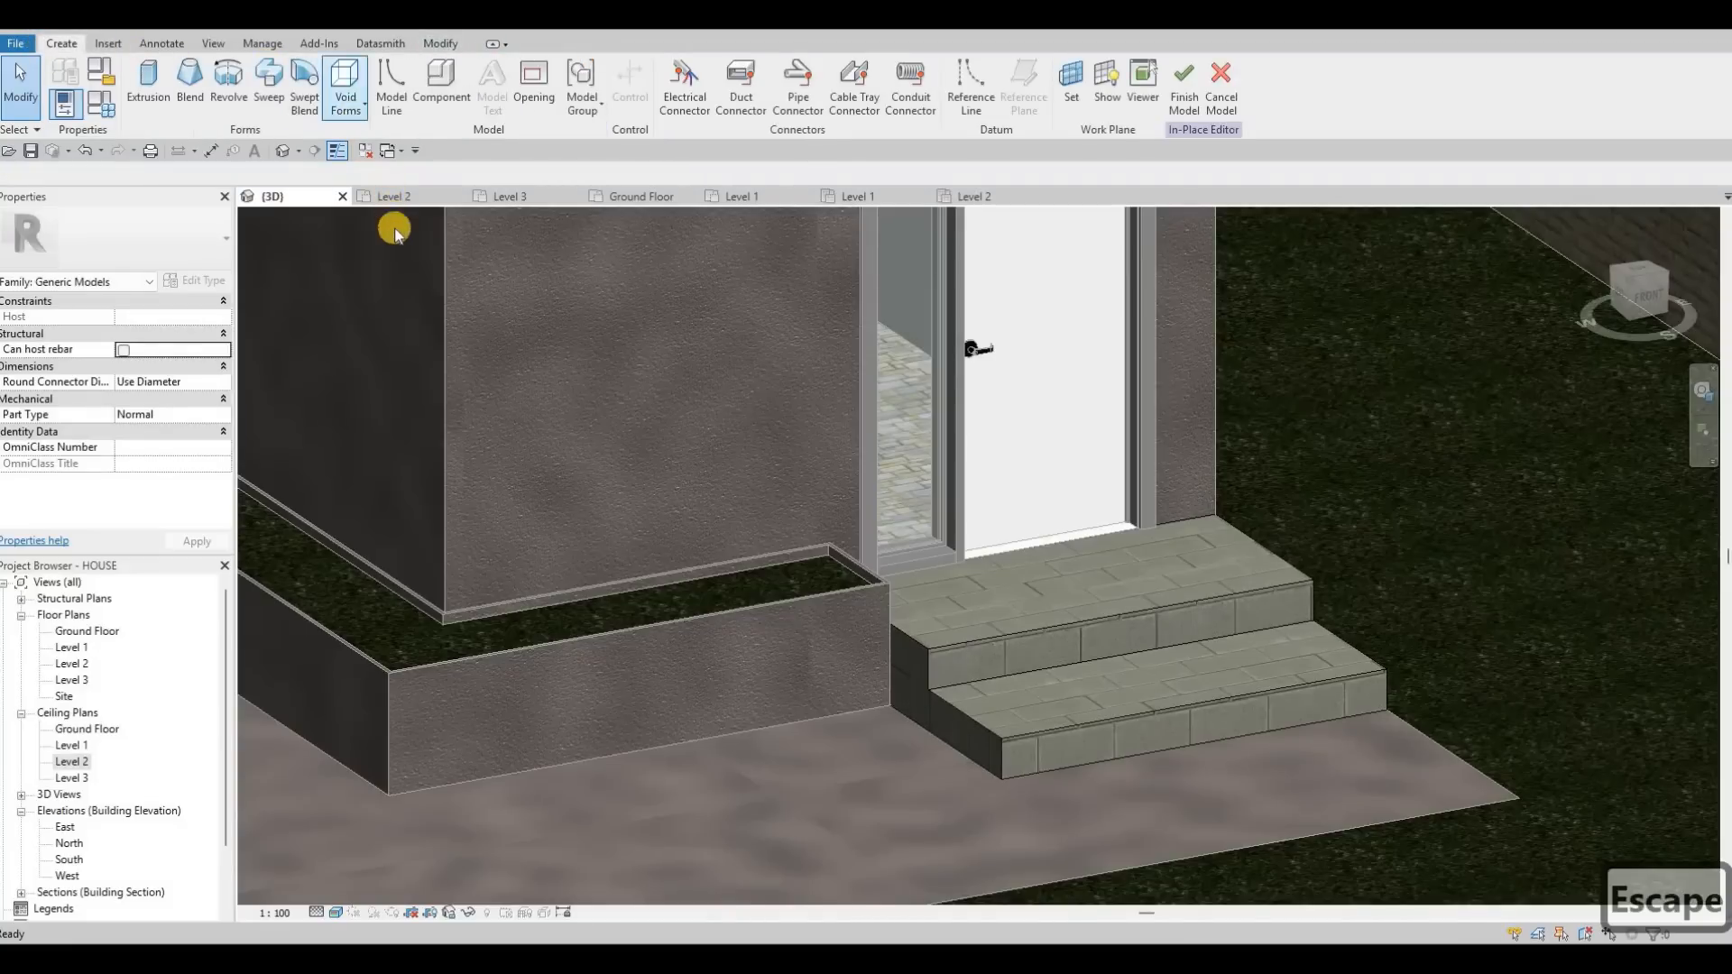
{"action": "left_click", "coordinate": [346, 90]}
{"action": "left_click", "coordinate": [386, 251]}
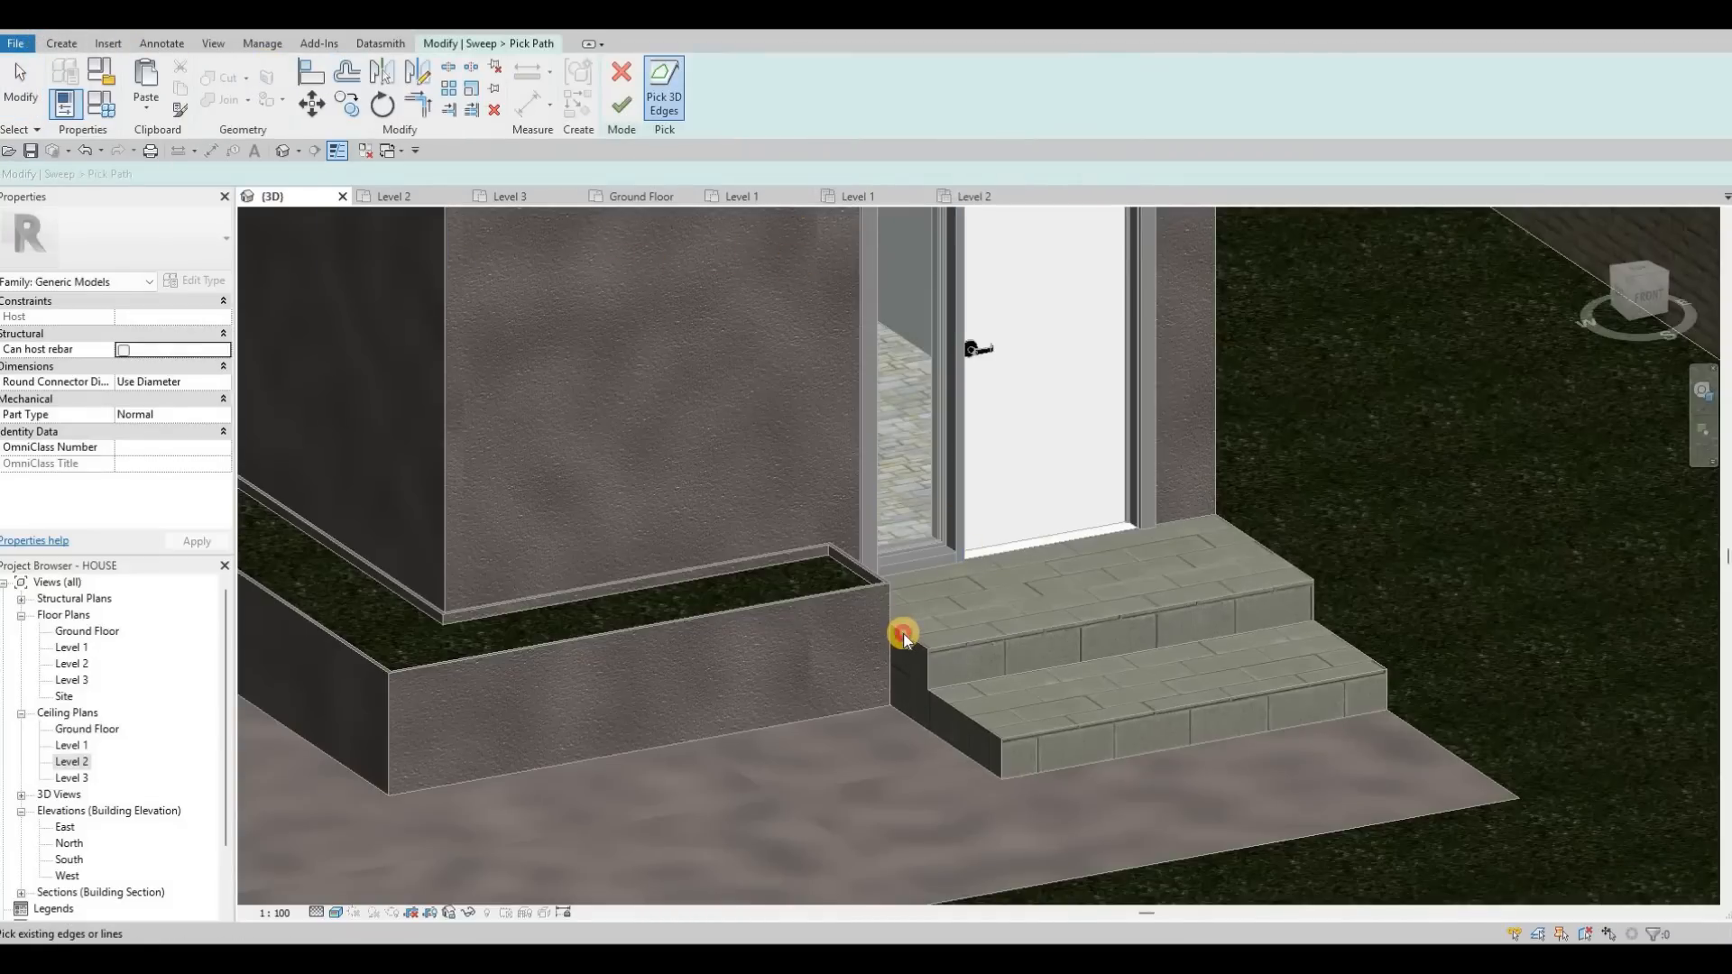
{"action": "left_click", "coordinate": [1279, 560]}
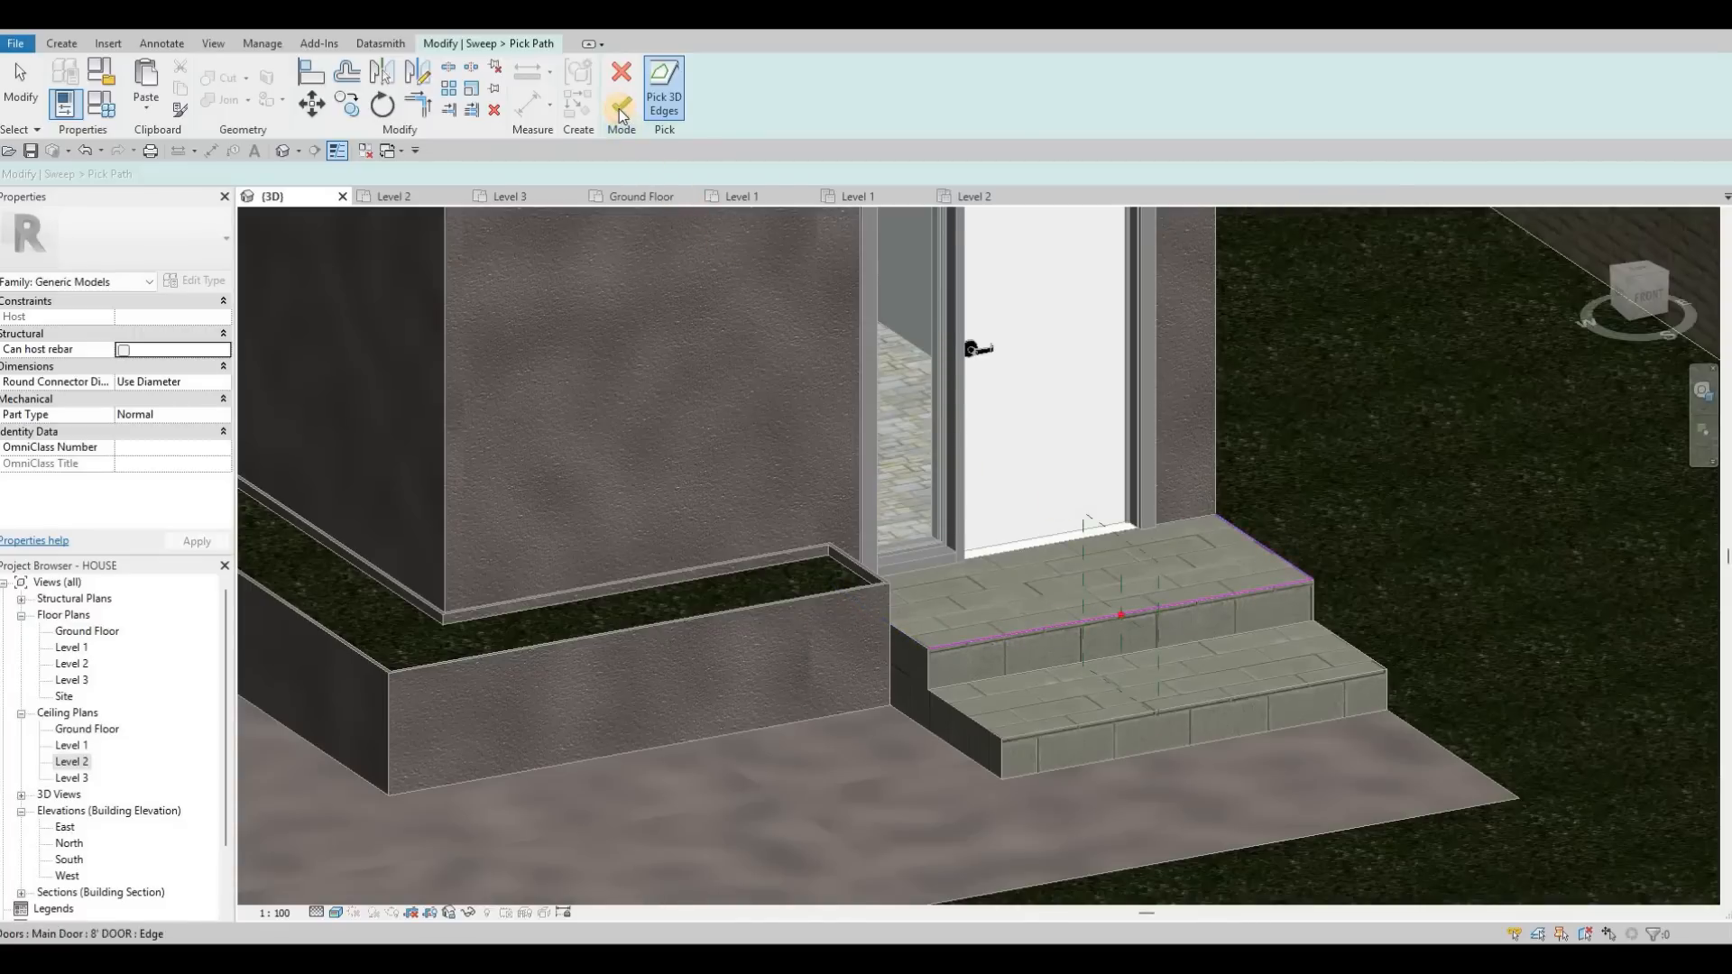
Edit the void sweep's profile and sketch a vertical guide line 50 mm down the riser from the path point.
{"action": "scroll", "coordinate": [927, 674], "scroll_direction": "up", "scroll_amount": 4}
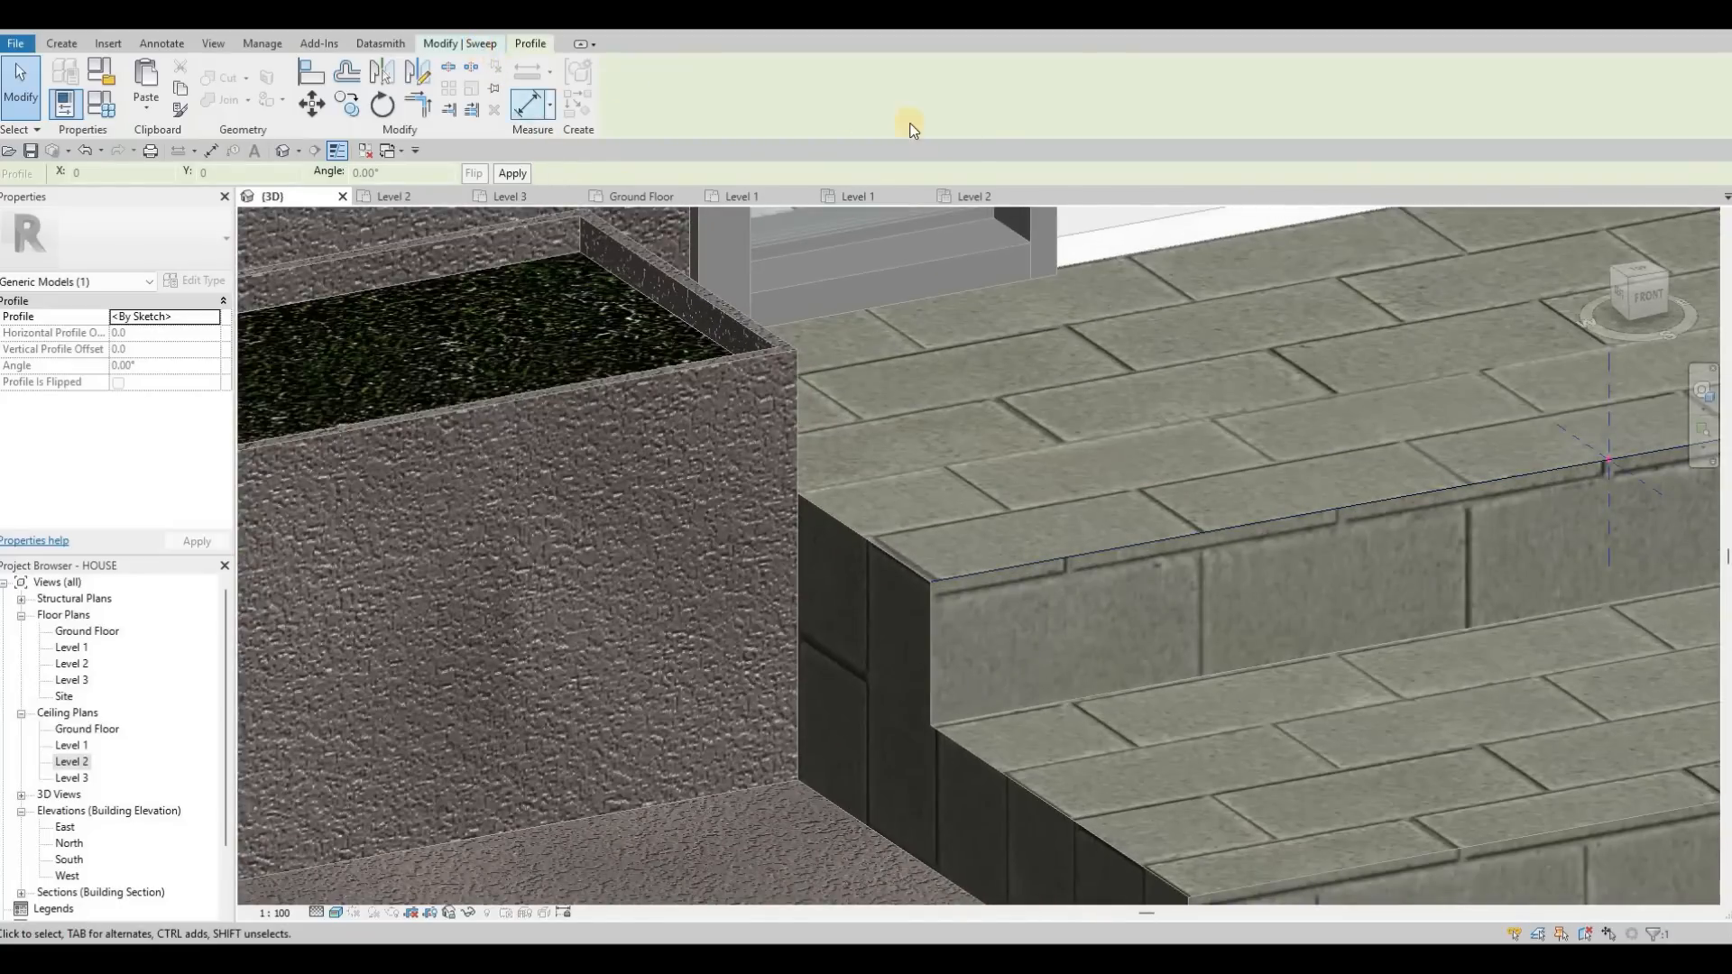
{"action": "left_click", "coordinate": [945, 112]}
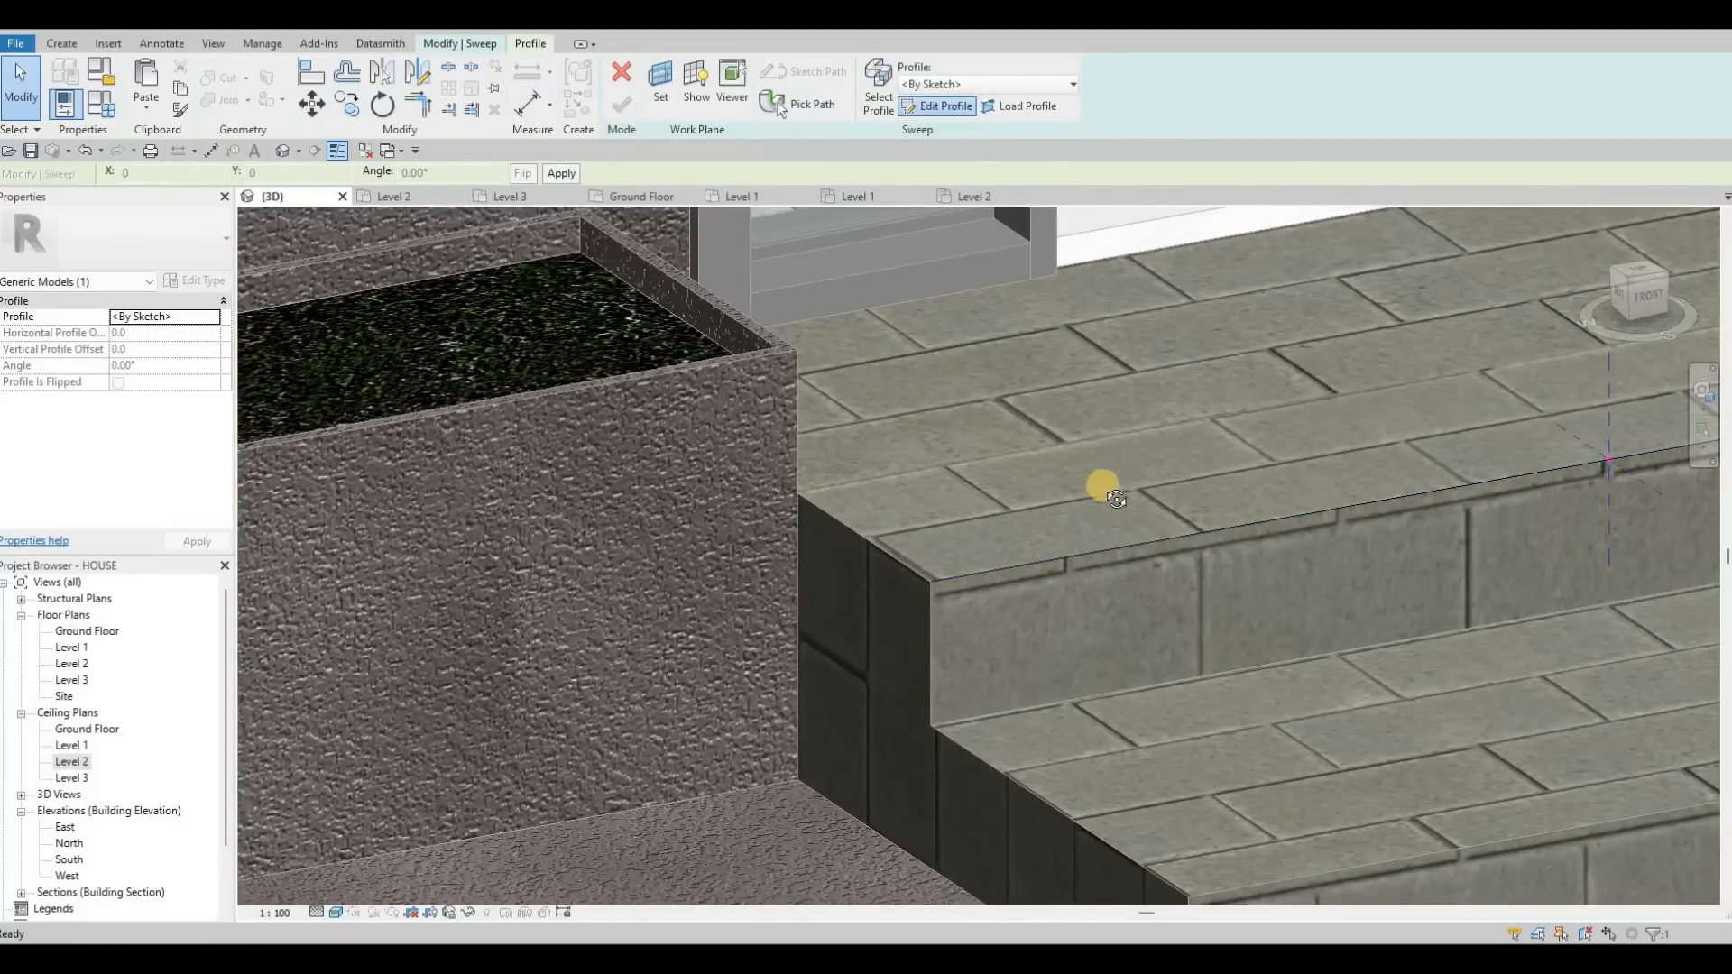
{"action": "middle_click_drag", "start_coordinate": [1576, 475], "coordinate": [1363, 461]}
{"action": "scroll", "coordinate": [1363, 465], "scroll_direction": "up", "scroll_amount": 5}
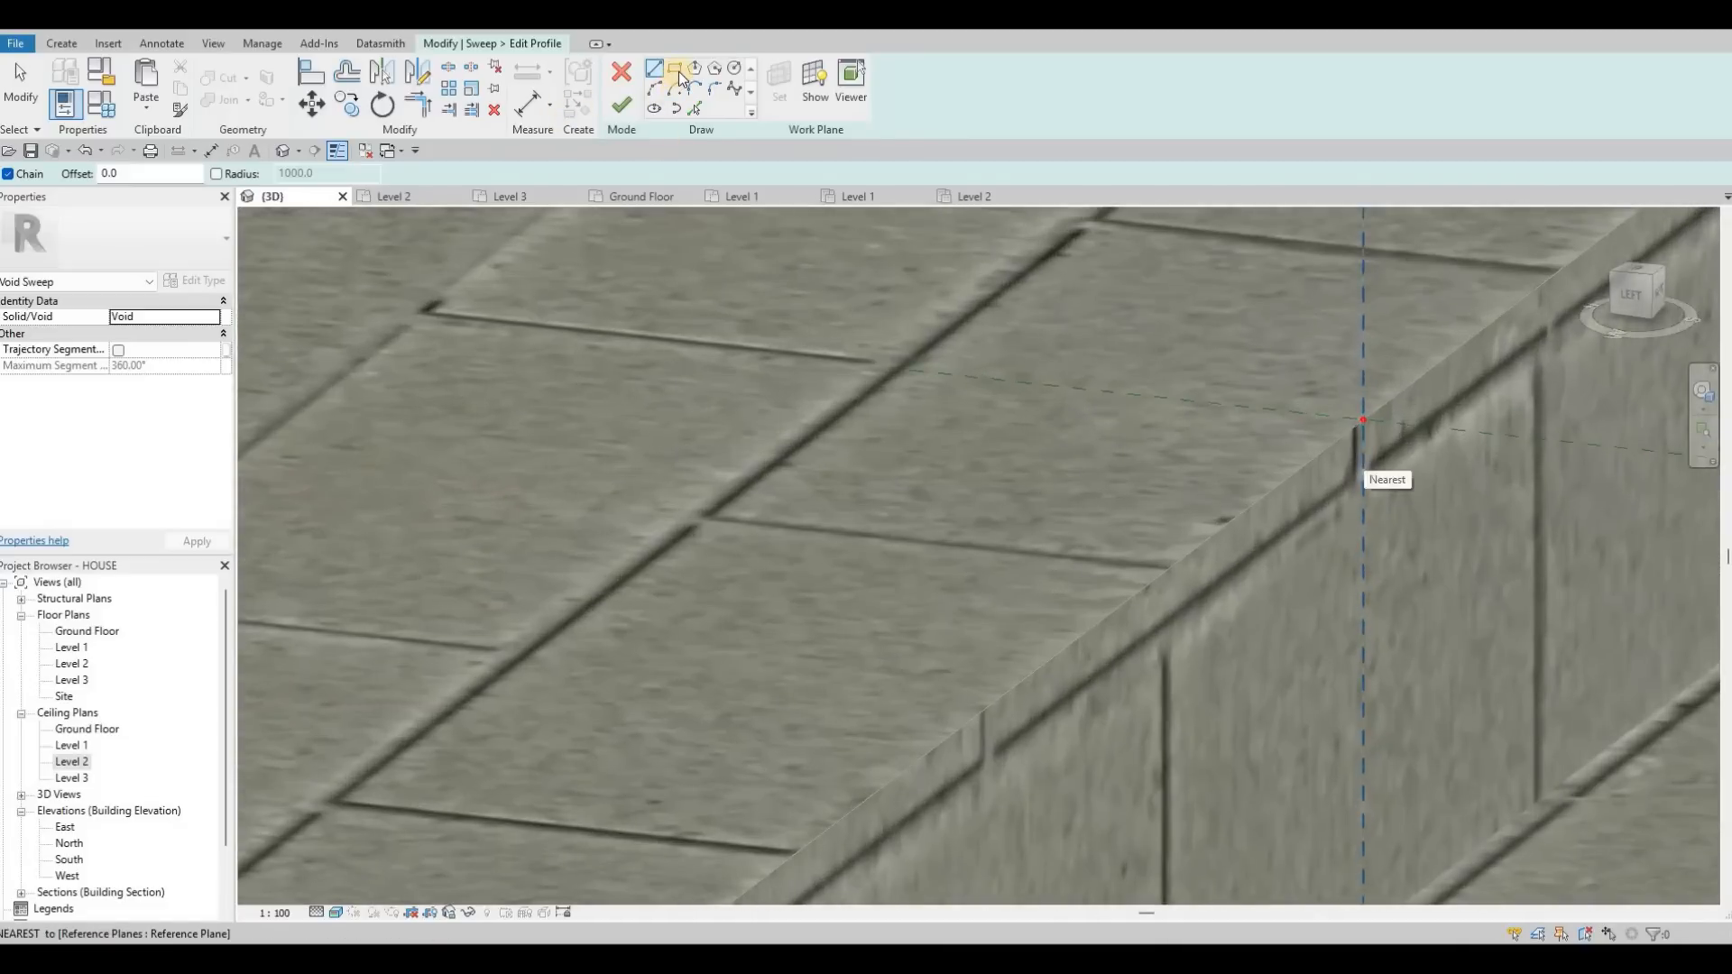
{"action": "left_click", "coordinate": [659, 71]}
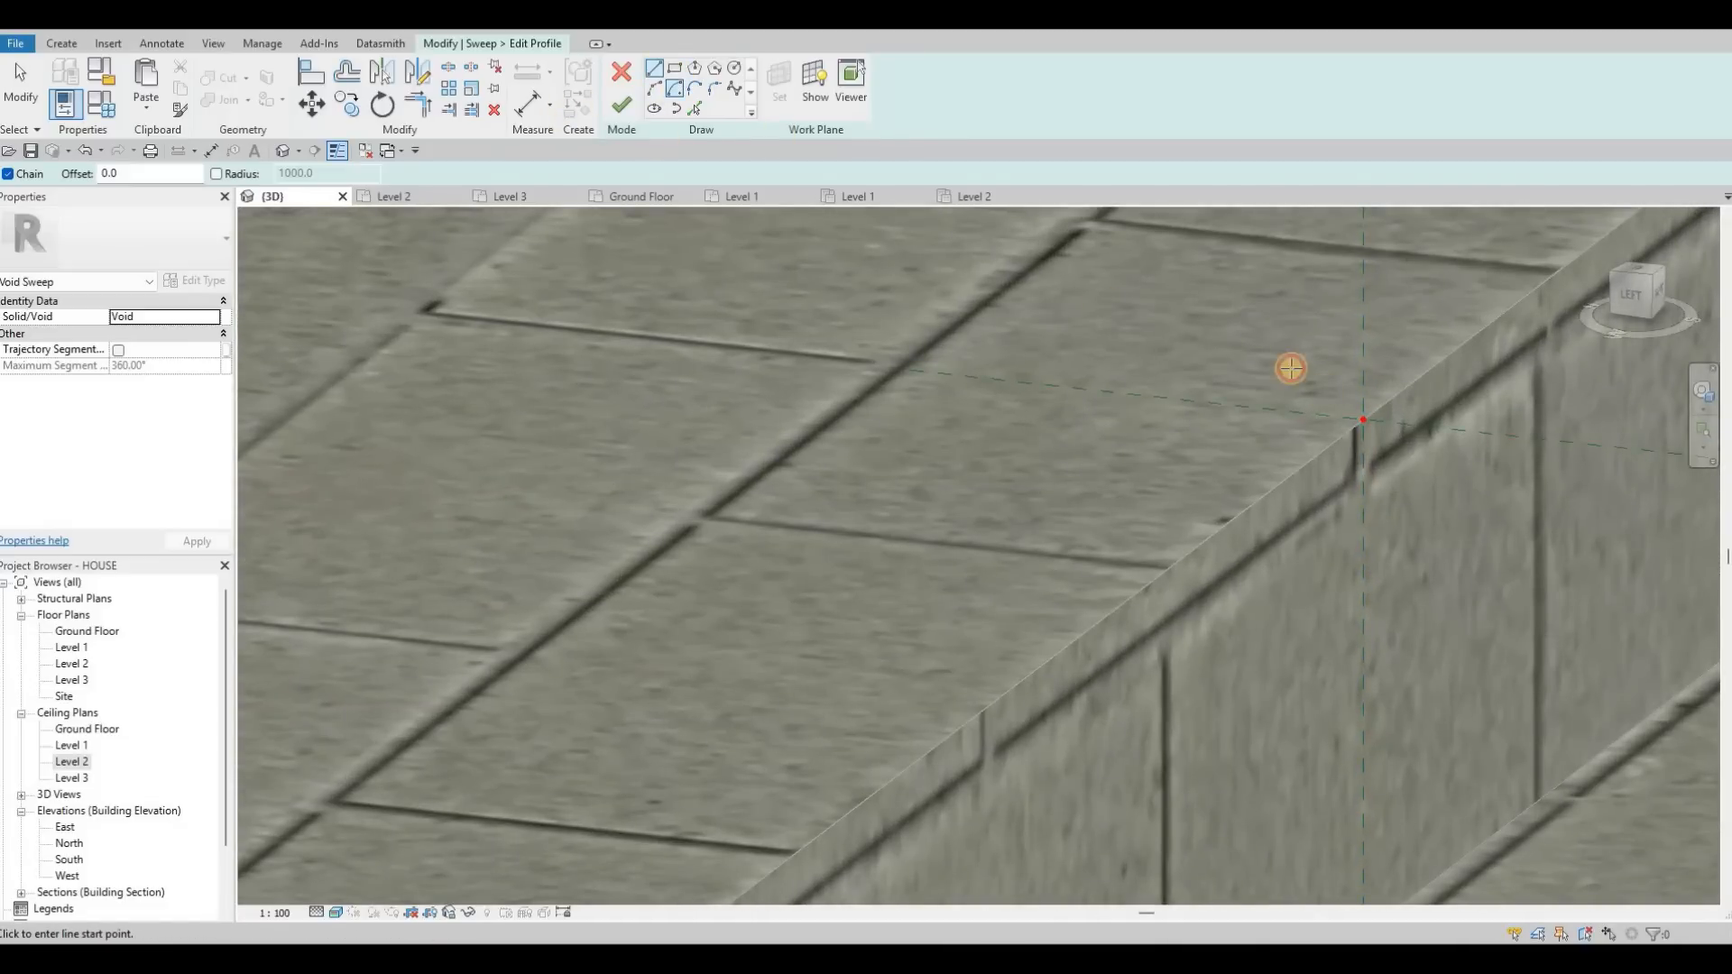
{"action": "left_click", "coordinate": [1361, 420]}
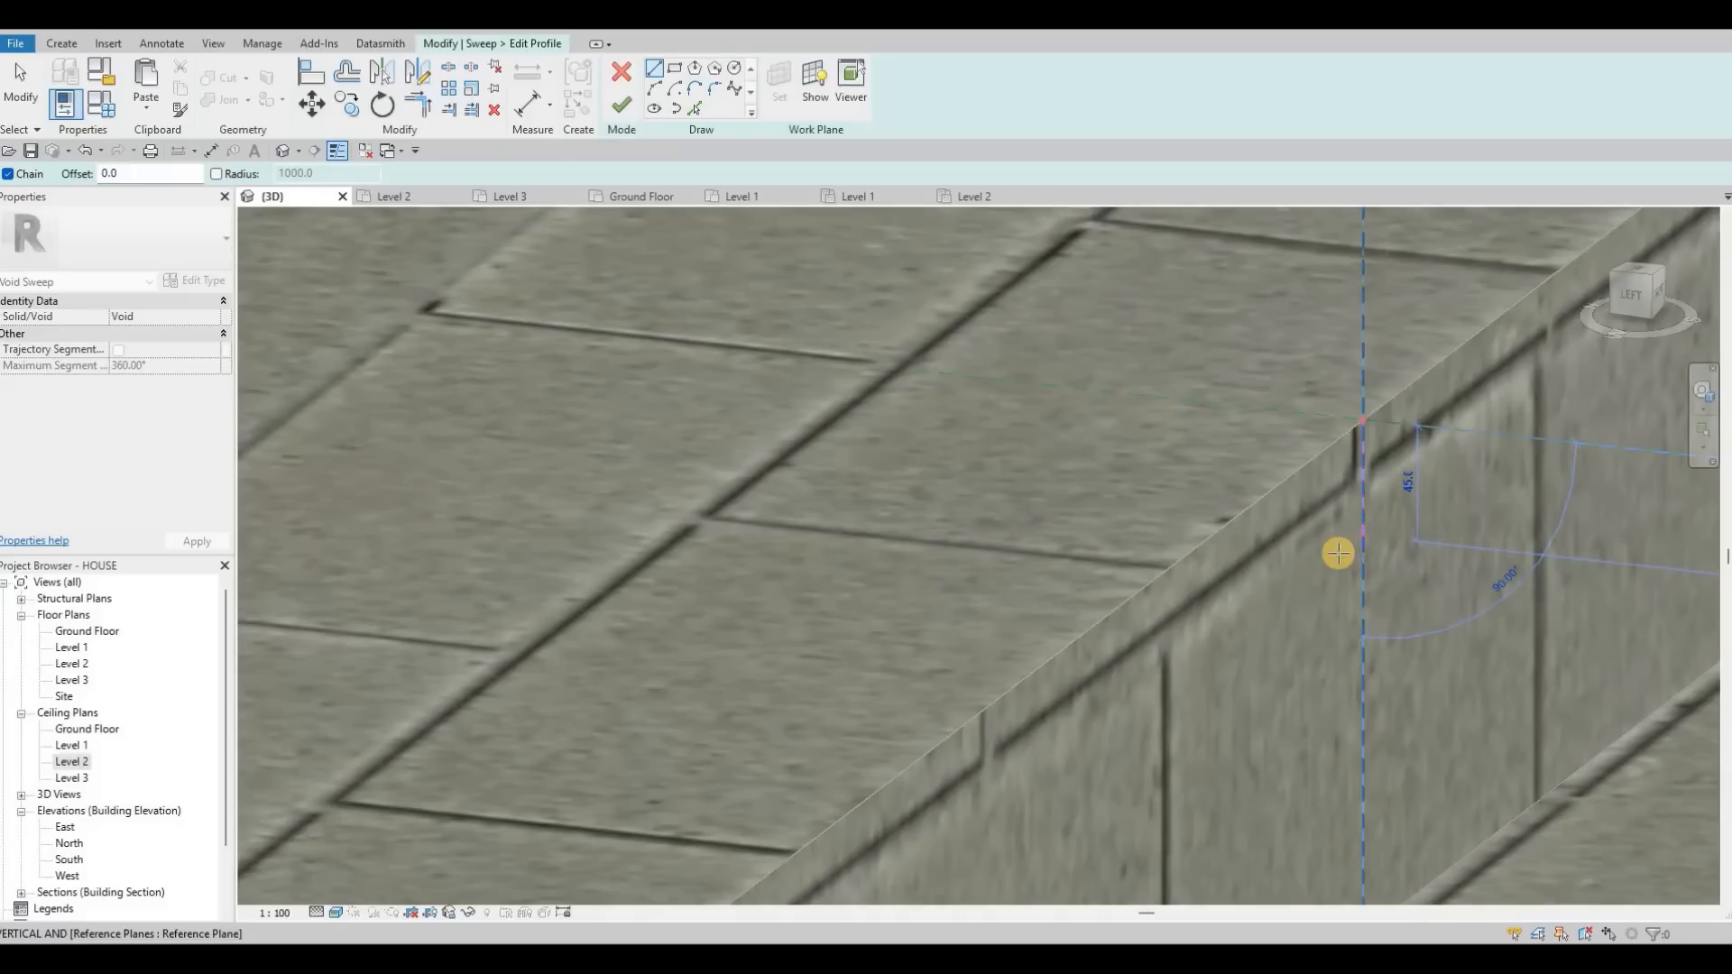
{"action": "left_click", "coordinate": [1362, 546]}
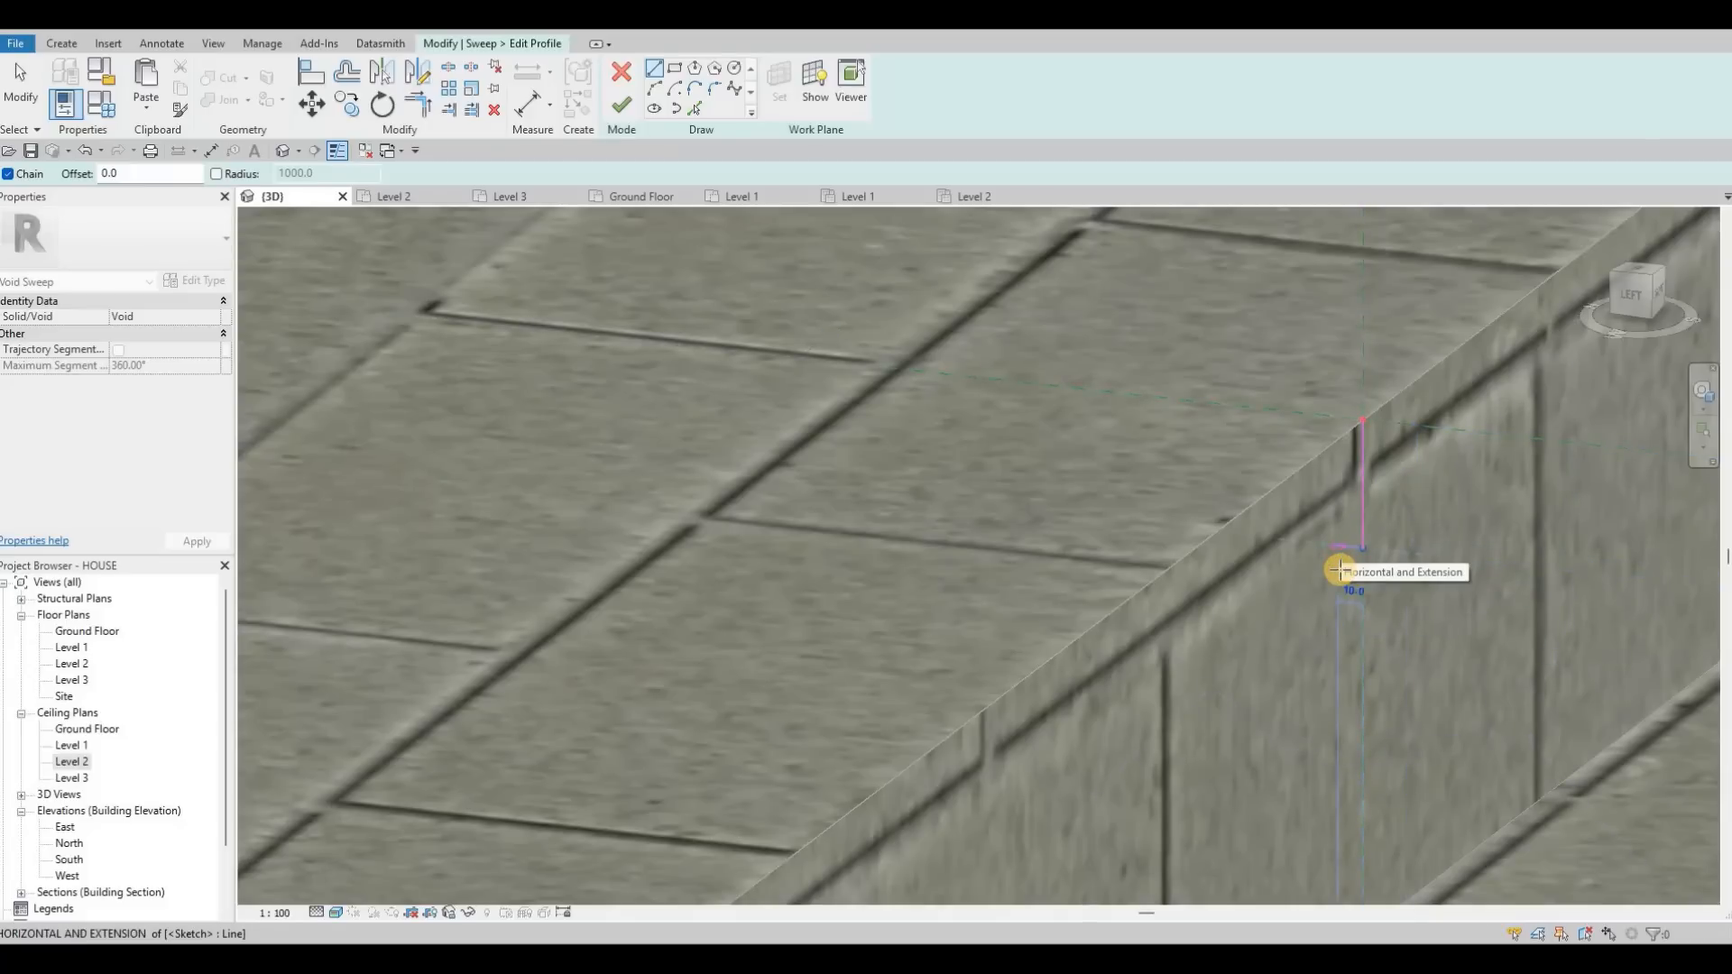
Sketch a closed square profile of about 10 mm at the guide line's lower end, extending into the step.
{"action": "left_click", "coordinate": [1338, 545]}
{"action": "left_click", "coordinate": [1355, 572]}
{"action": "key", "text": "Escape"}
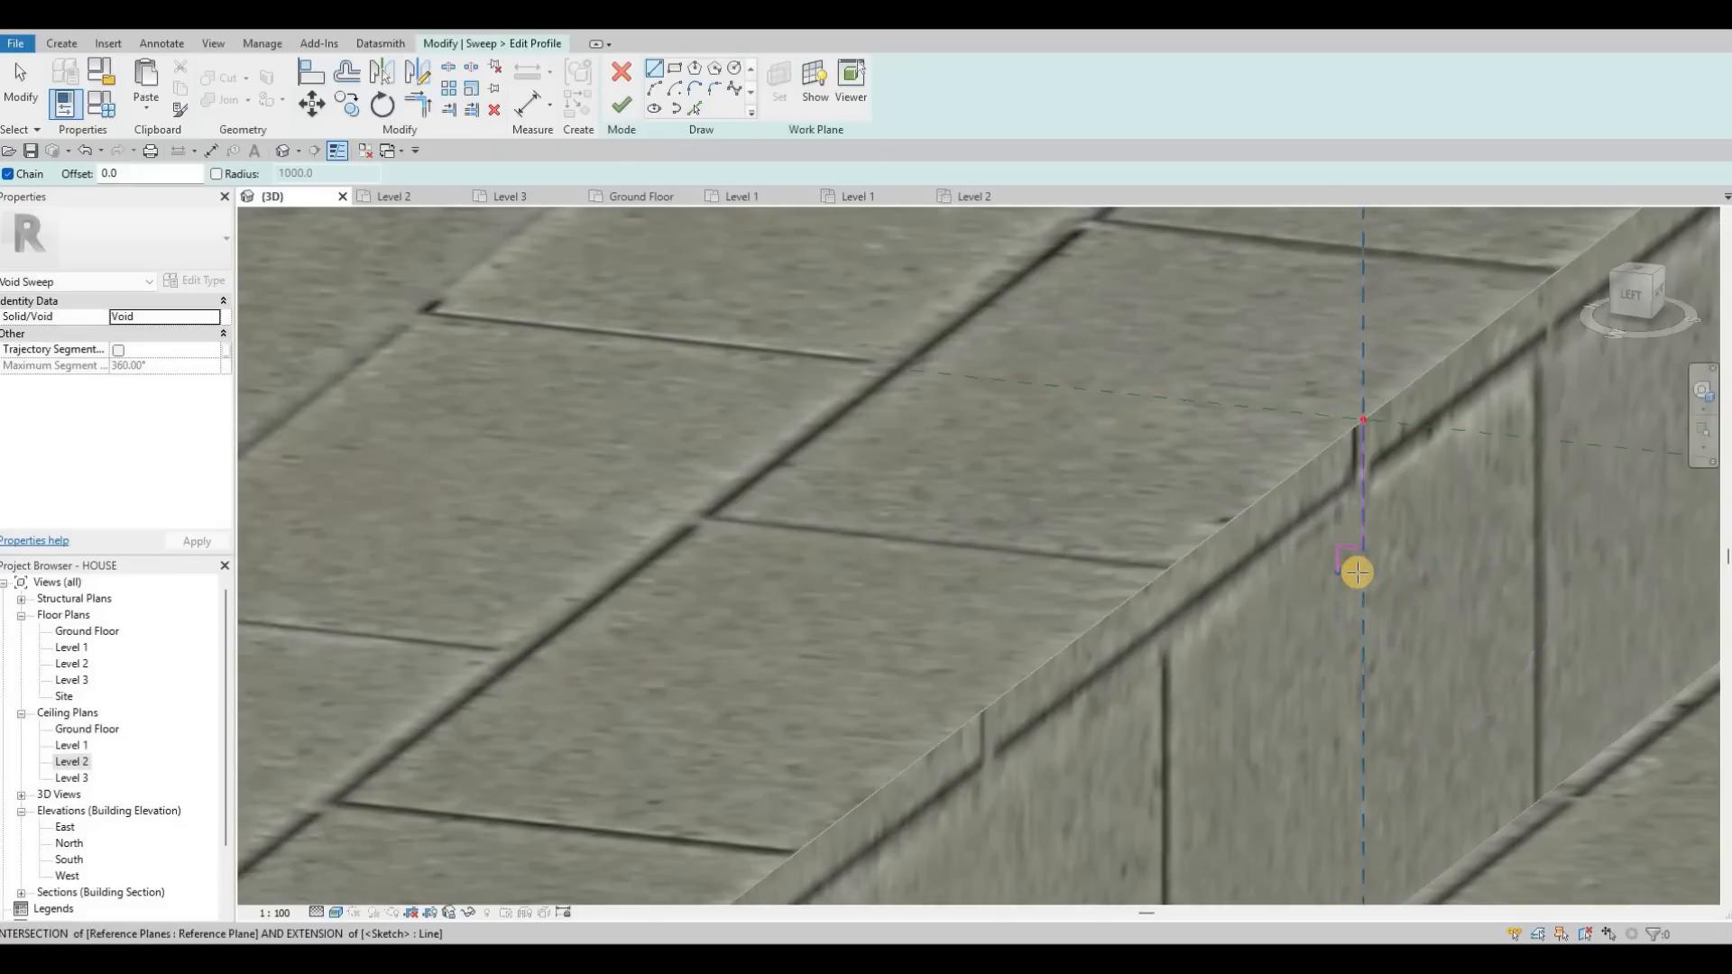
{"action": "left_click", "coordinate": [1361, 555]}
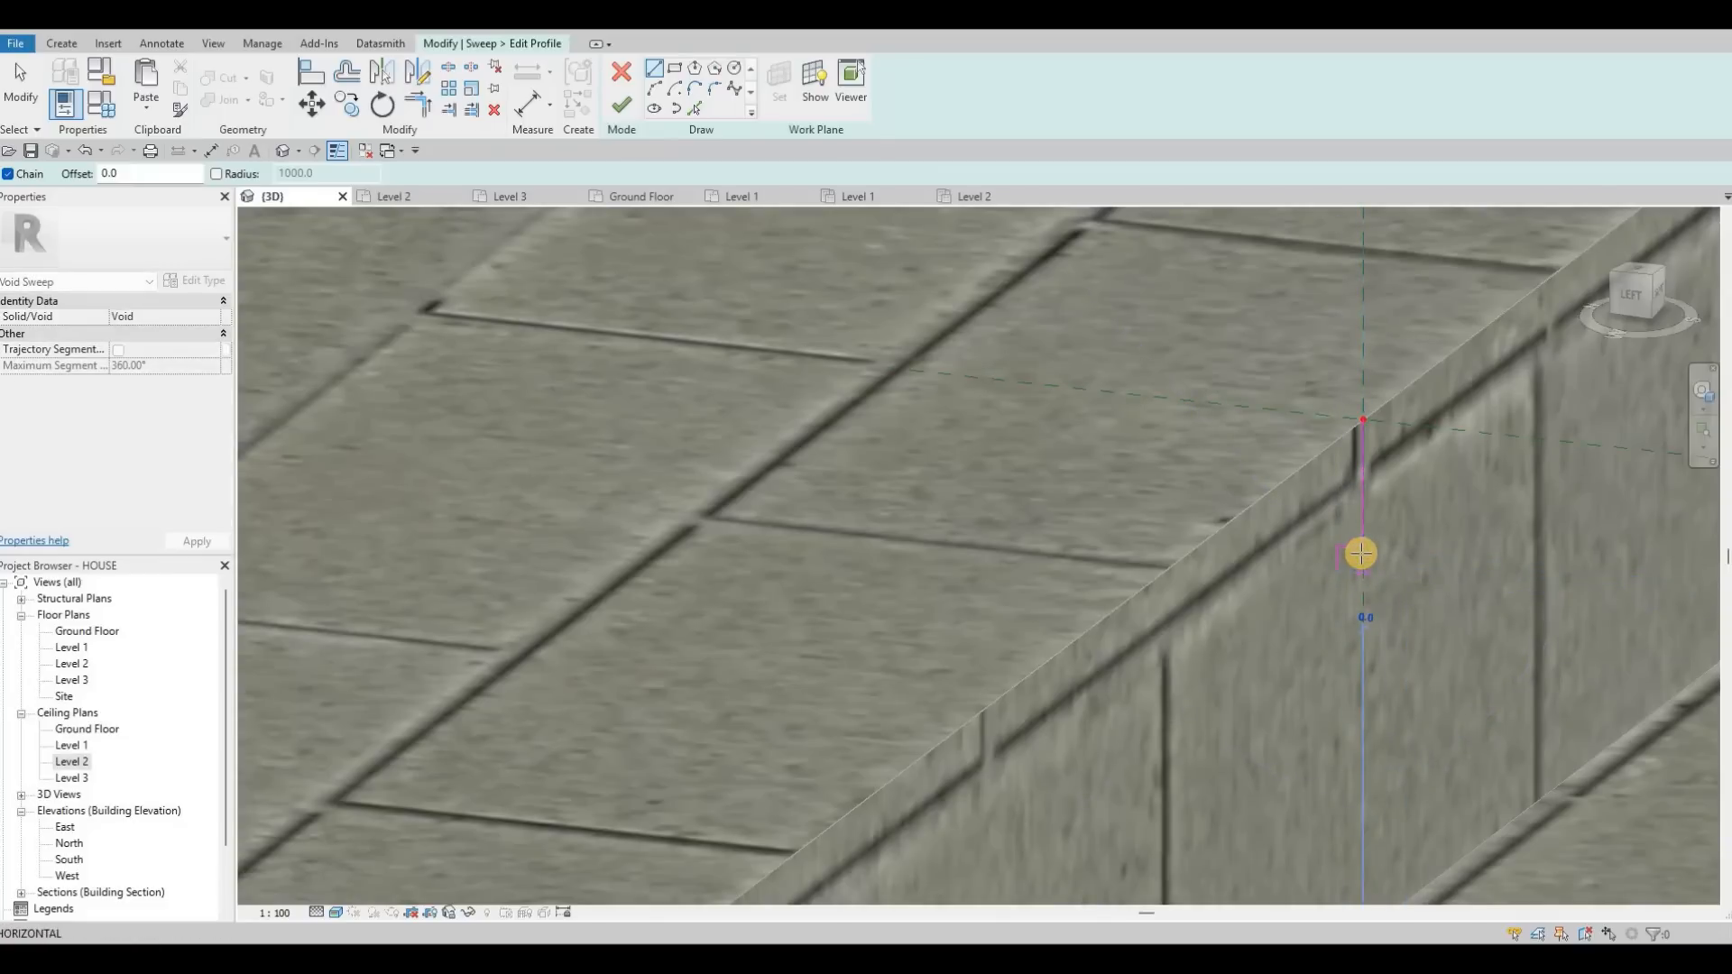
{"action": "left_click", "coordinate": [1360, 572]}
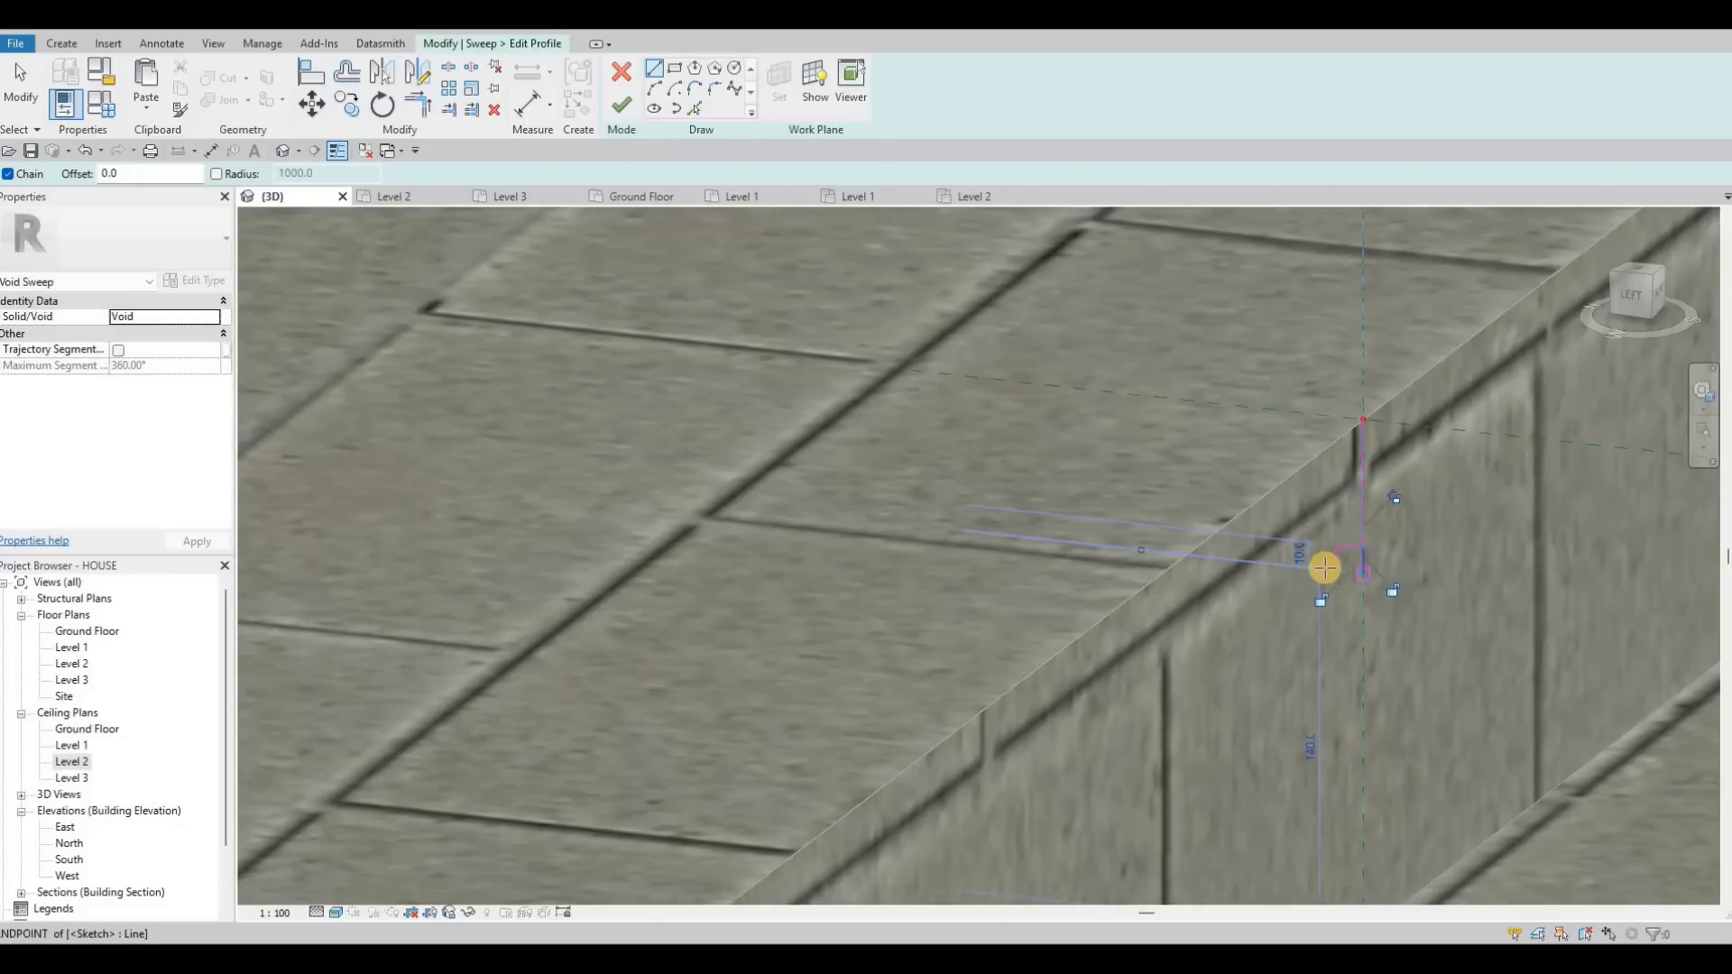
{"action": "left_click", "coordinate": [1337, 571]}
{"action": "scroll", "coordinate": [1361, 571], "scroll_direction": "up", "scroll_amount": 2}
{"action": "left_click", "coordinate": [1363, 573]}
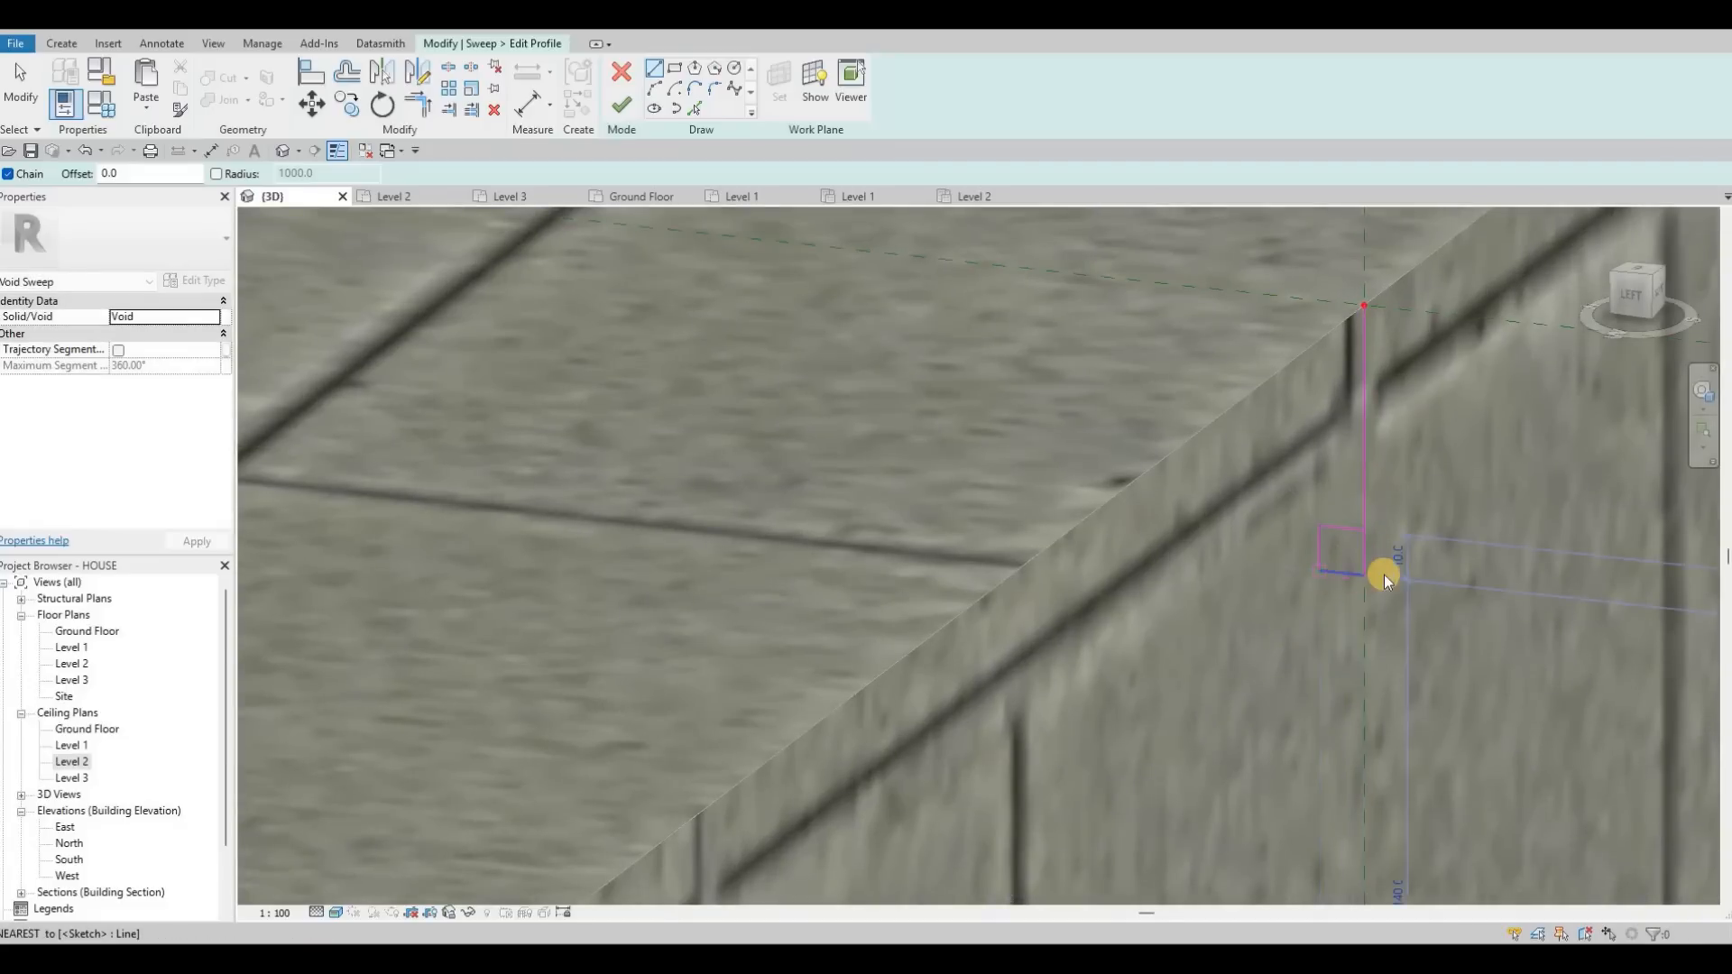
{"action": "scroll", "coordinate": [1337, 575], "scroll_direction": "up", "scroll_amount": 1}
{"action": "key", "text": "Escape"}
{"action": "key", "text": "Escape"}
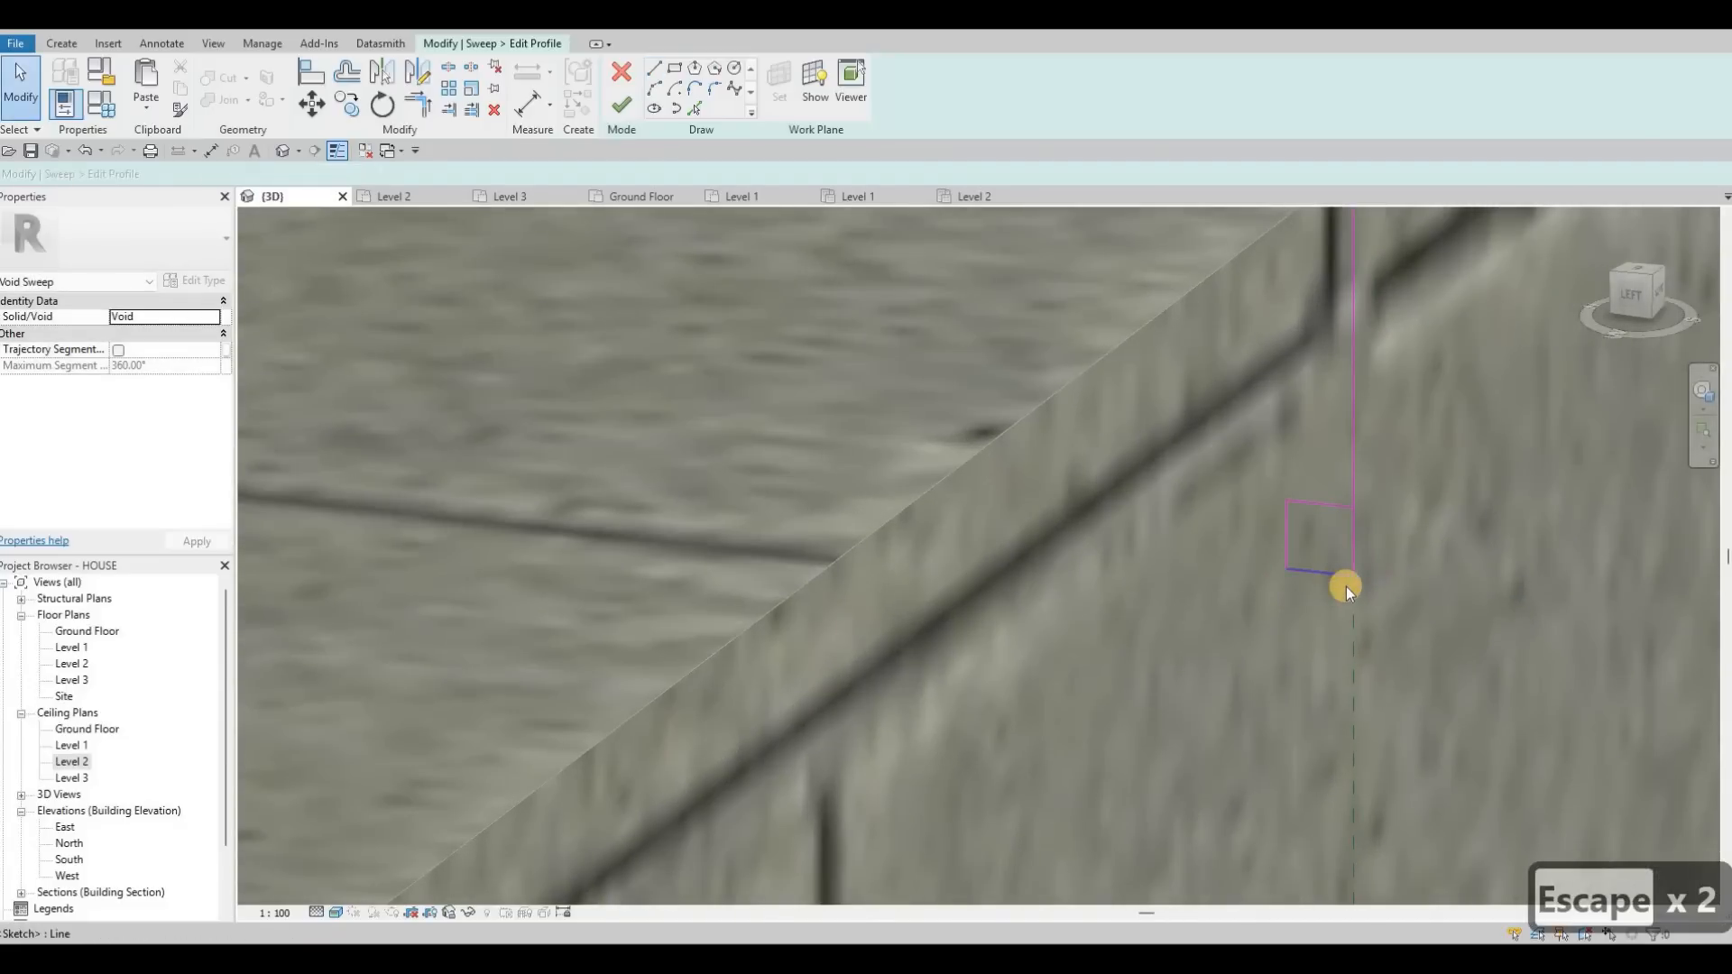
Try deleting the small square's lower edge from the profile sketch, and undo that deletion.
{"action": "left_click", "coordinate": [1359, 582]}
{"action": "key", "text": "Delete"}
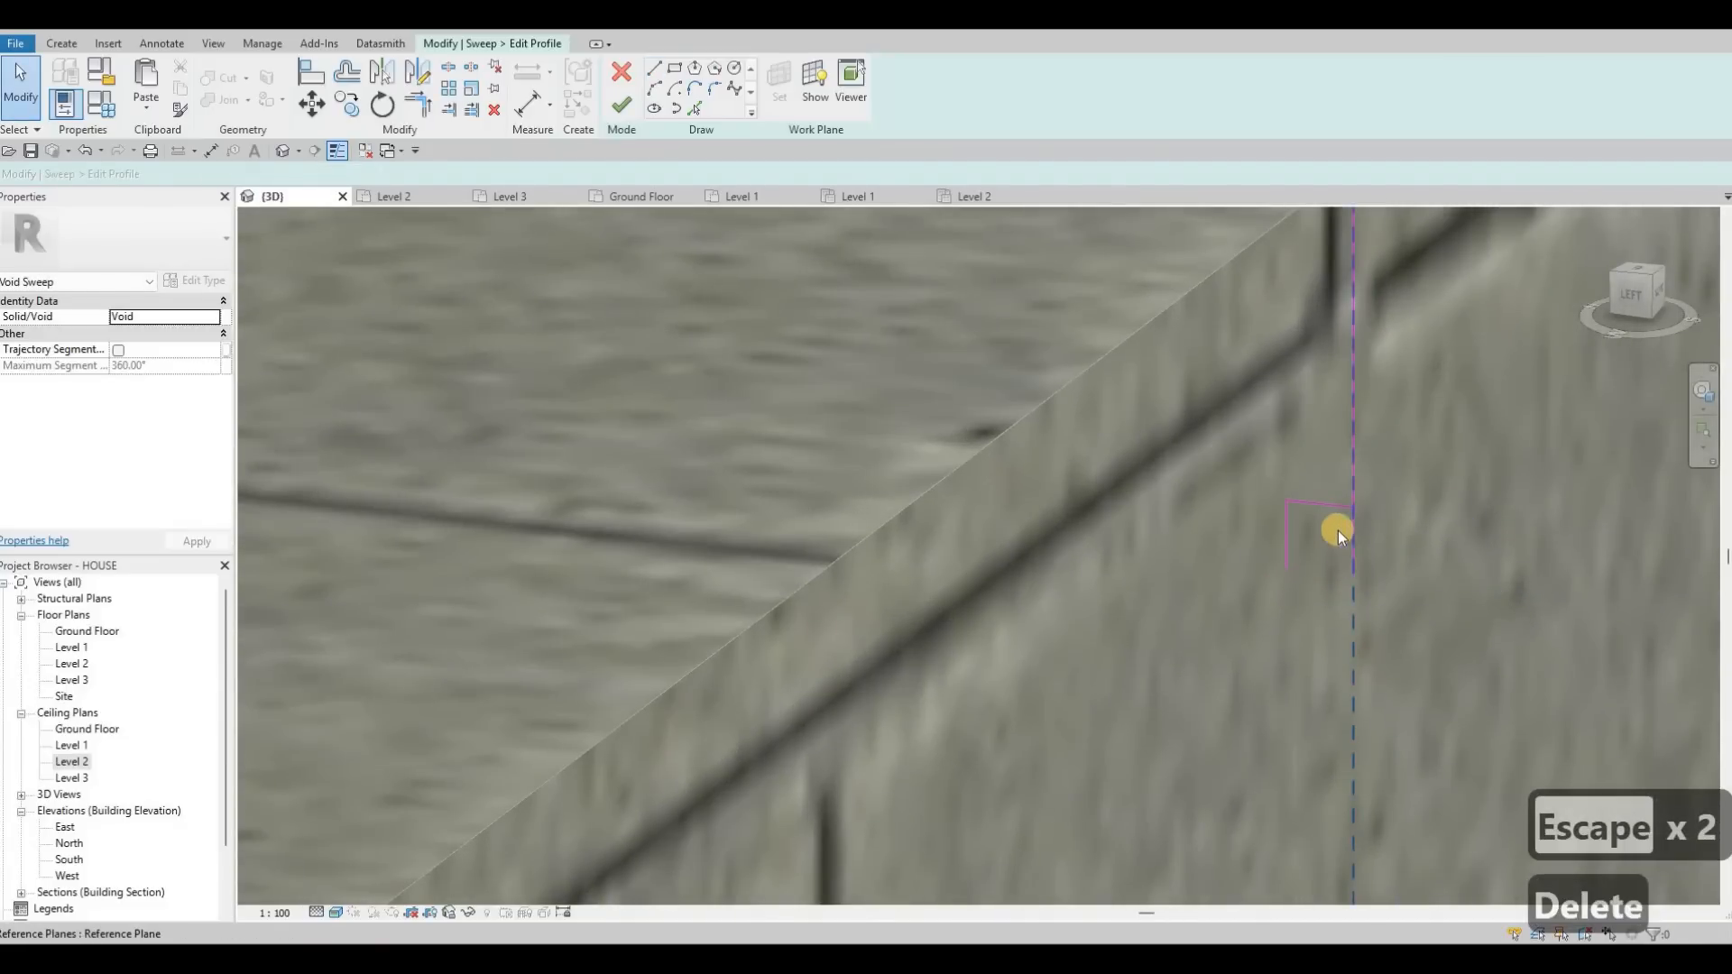
{"action": "key", "text": "ctrl+z"}
{"action": "scroll", "coordinate": [1346, 473], "scroll_direction": "down", "scroll_amount": 1}
{"action": "key", "text": "Escape"}
Delete the 50 mm guide line, then finish the square profile and the void sweep.
{"action": "left_click", "coordinate": [1348, 480]}
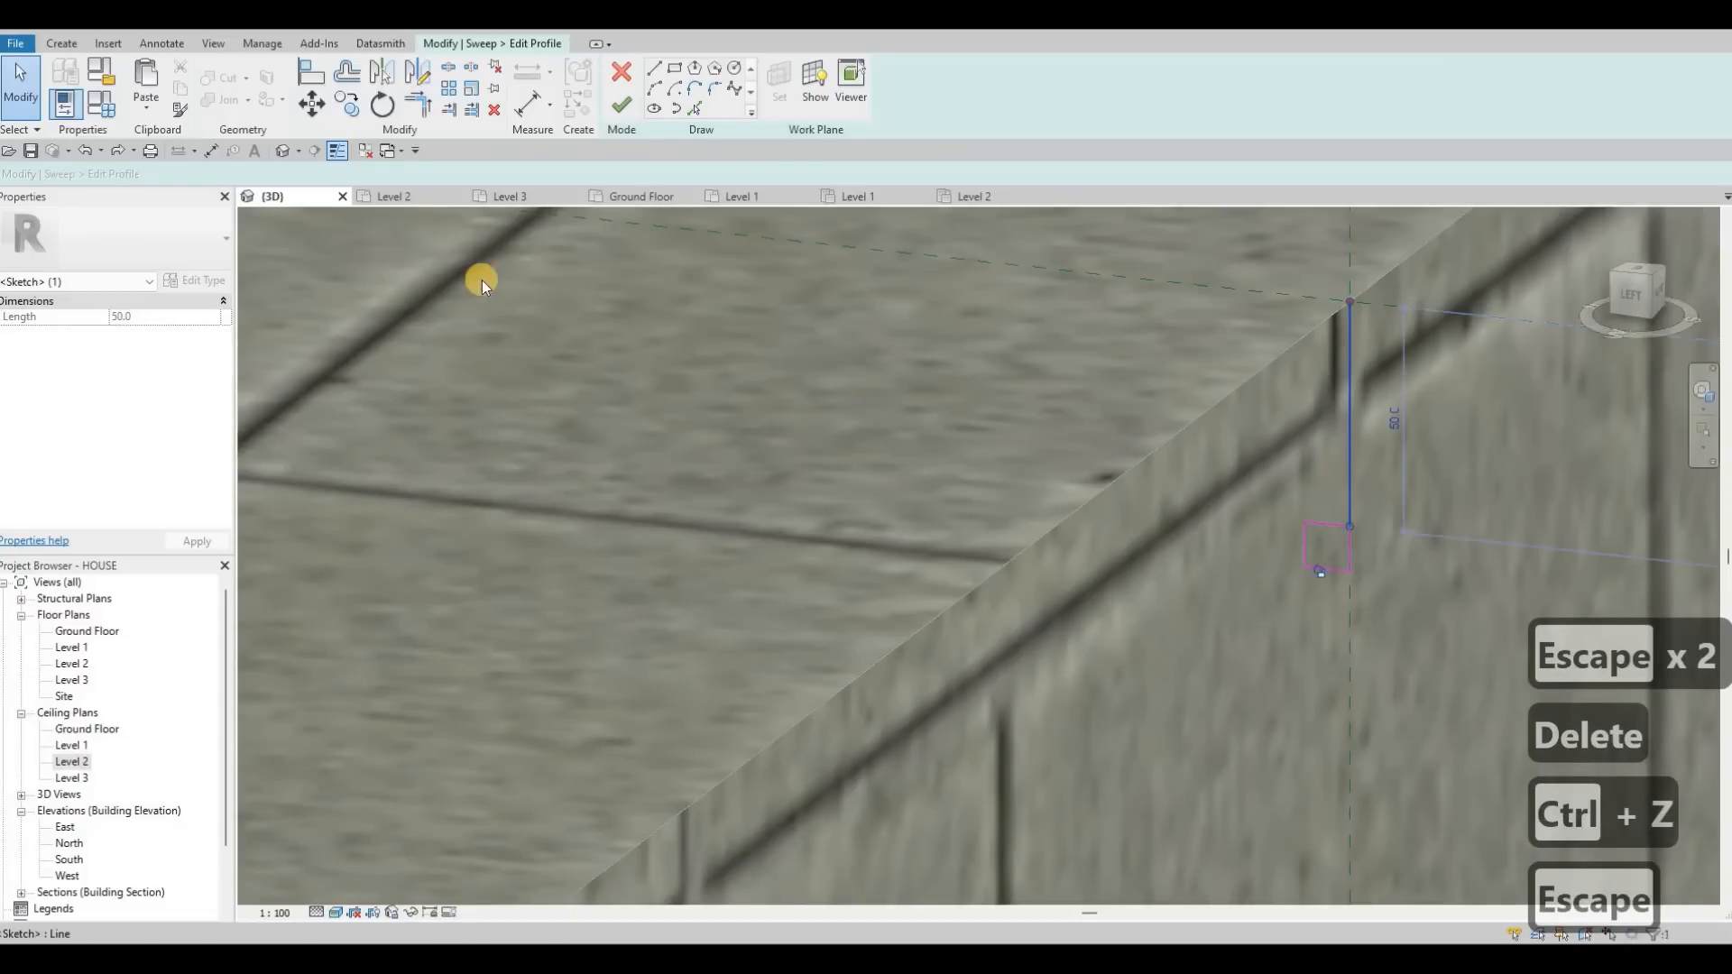
{"action": "key", "text": "Delete"}
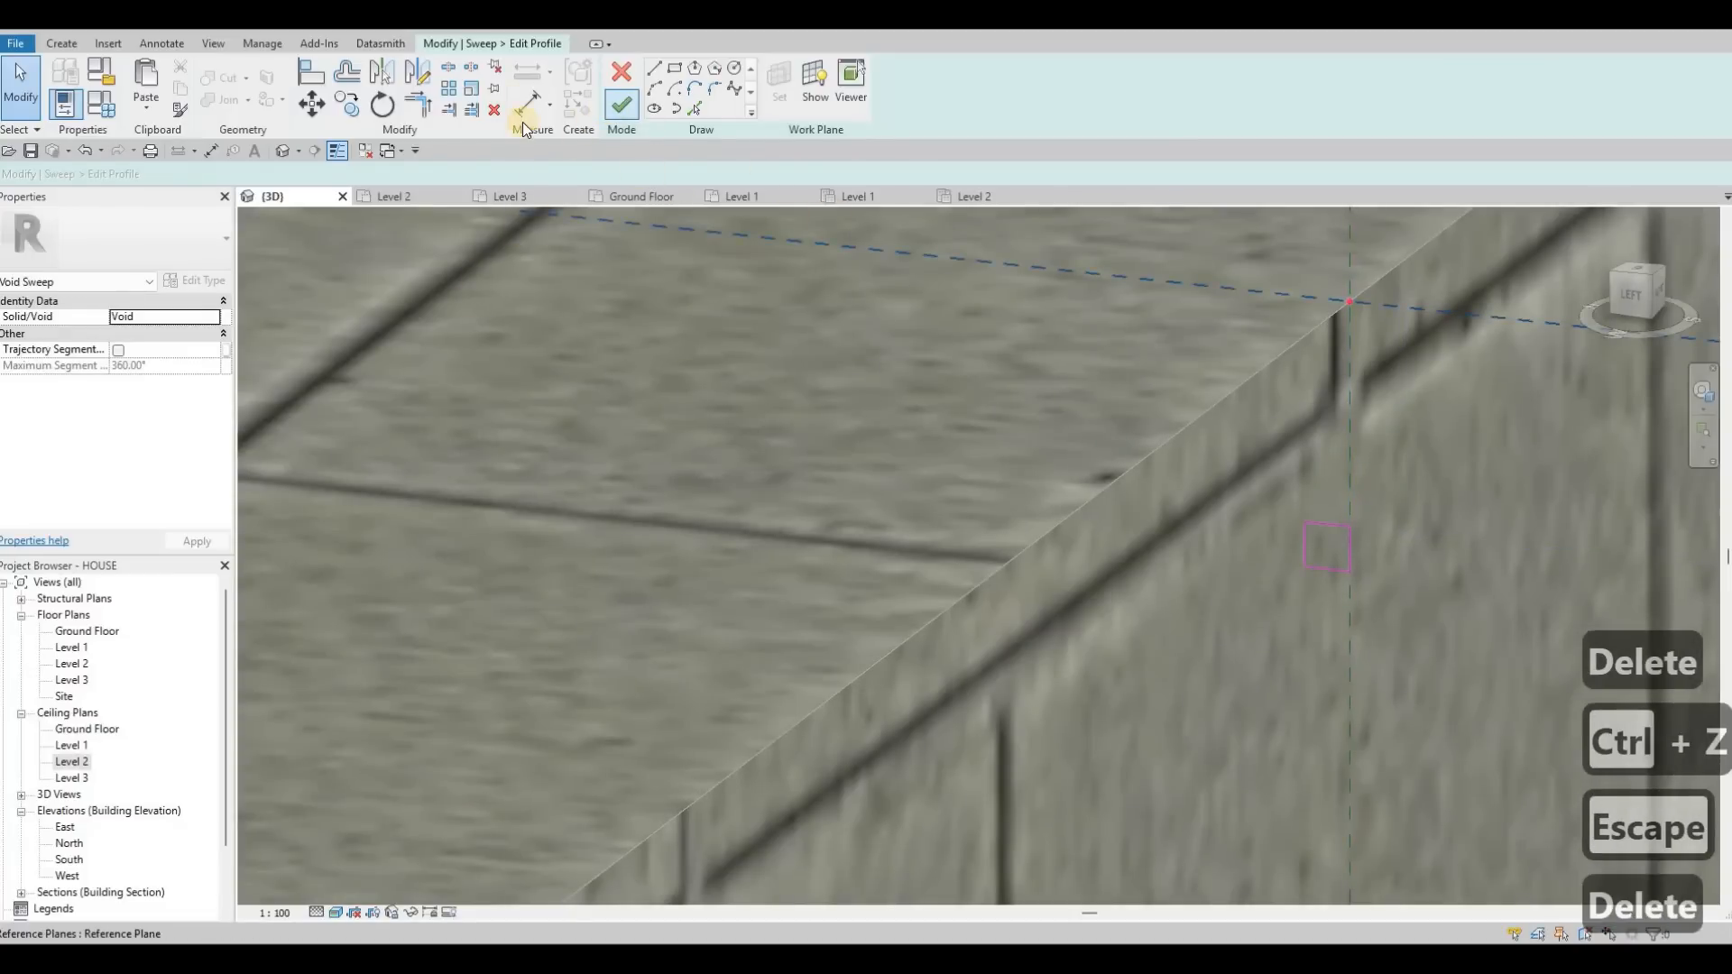
{"action": "left_click", "coordinate": [620, 105]}
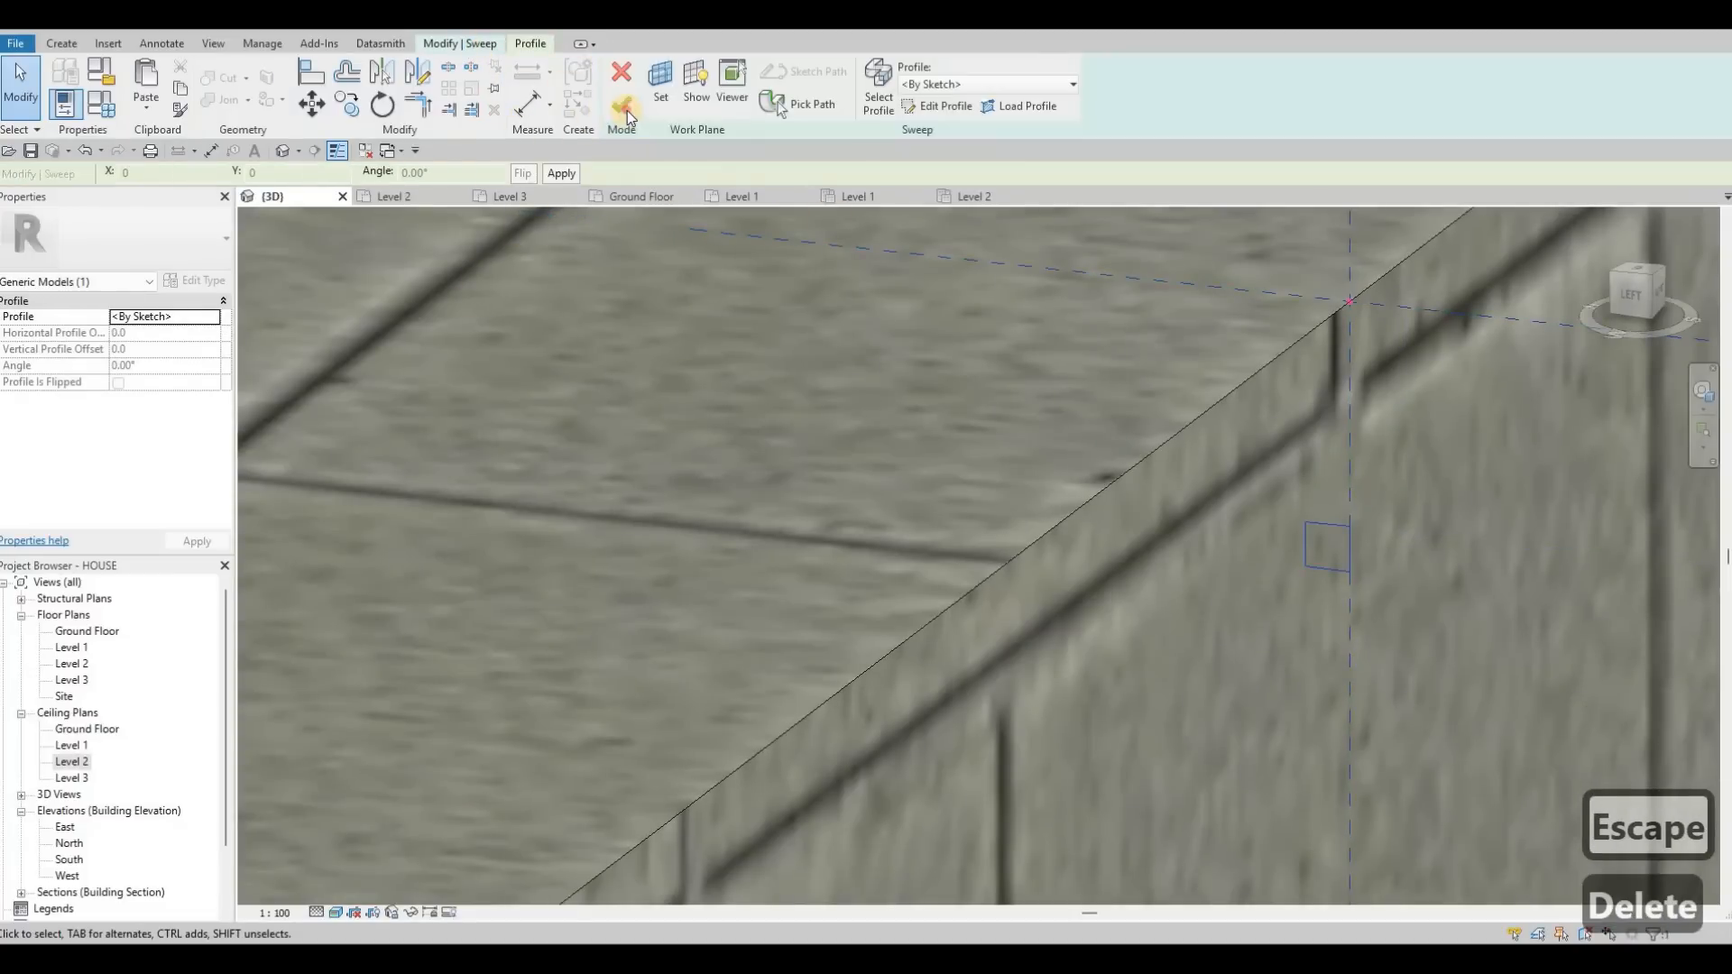
{"action": "left_click", "coordinate": [621, 104]}
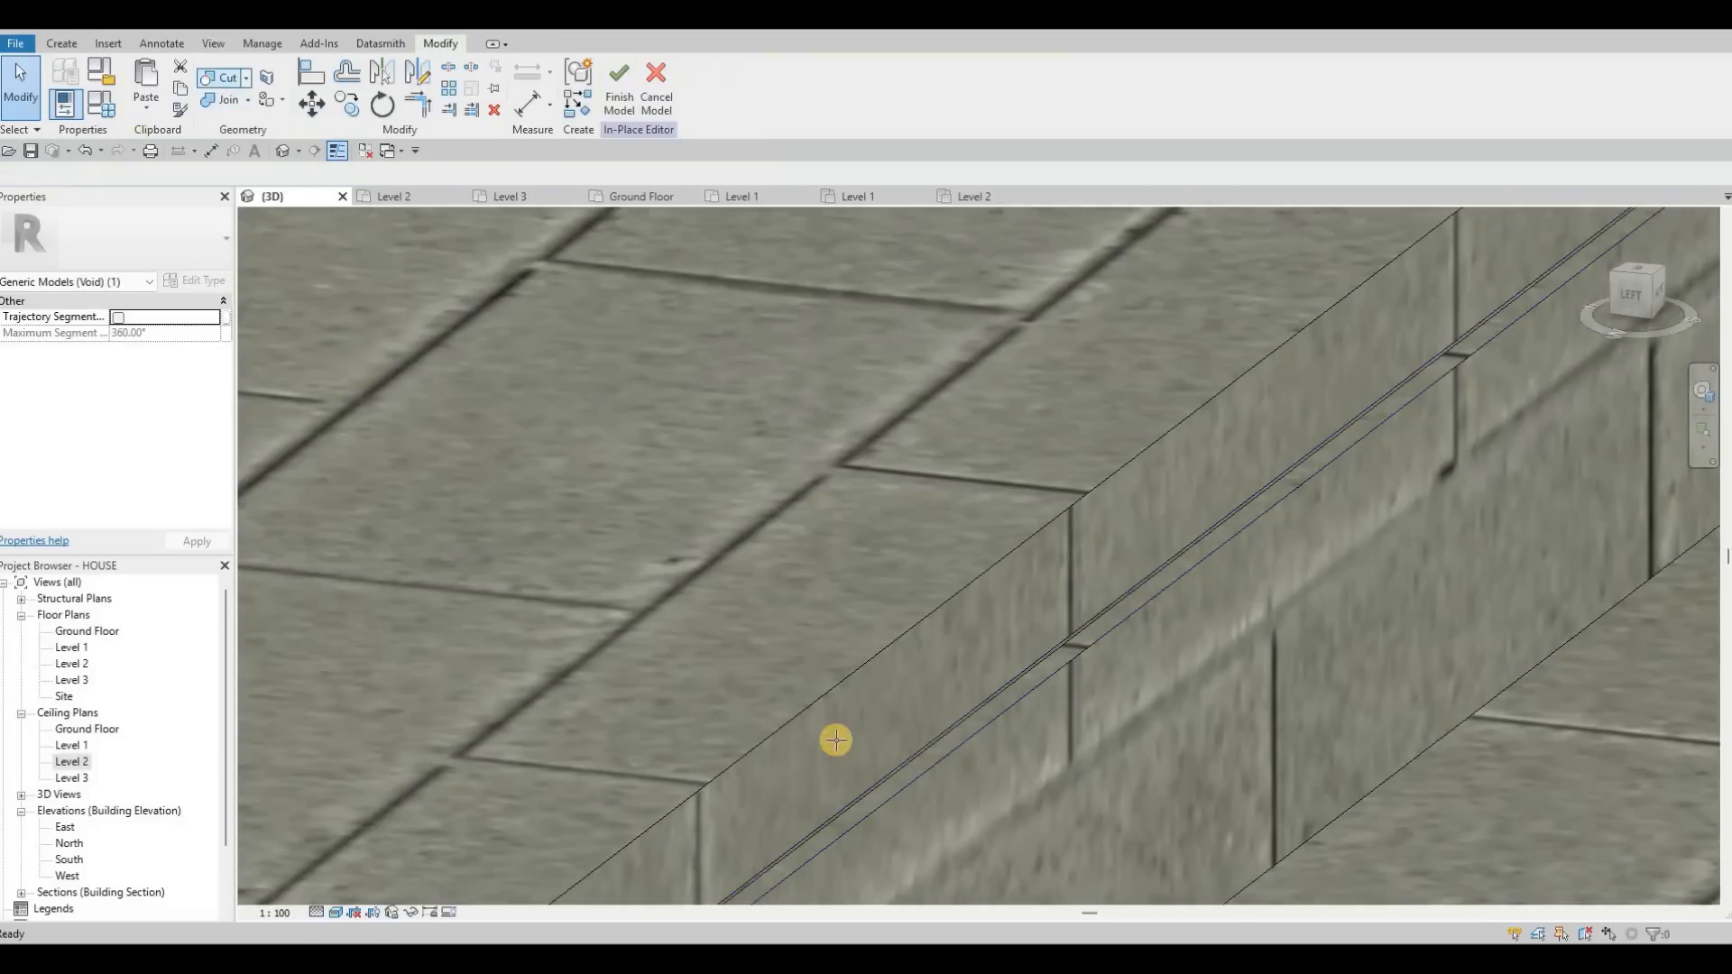
Edit the upper step's void sweep and extend its path along the step's top side edge beside the wall.
{"action": "scroll", "coordinate": [873, 676], "scroll_direction": "down", "scroll_amount": 3}
{"action": "middle_click_drag", "start_coordinate": [846, 626], "coordinate": [874, 580]}
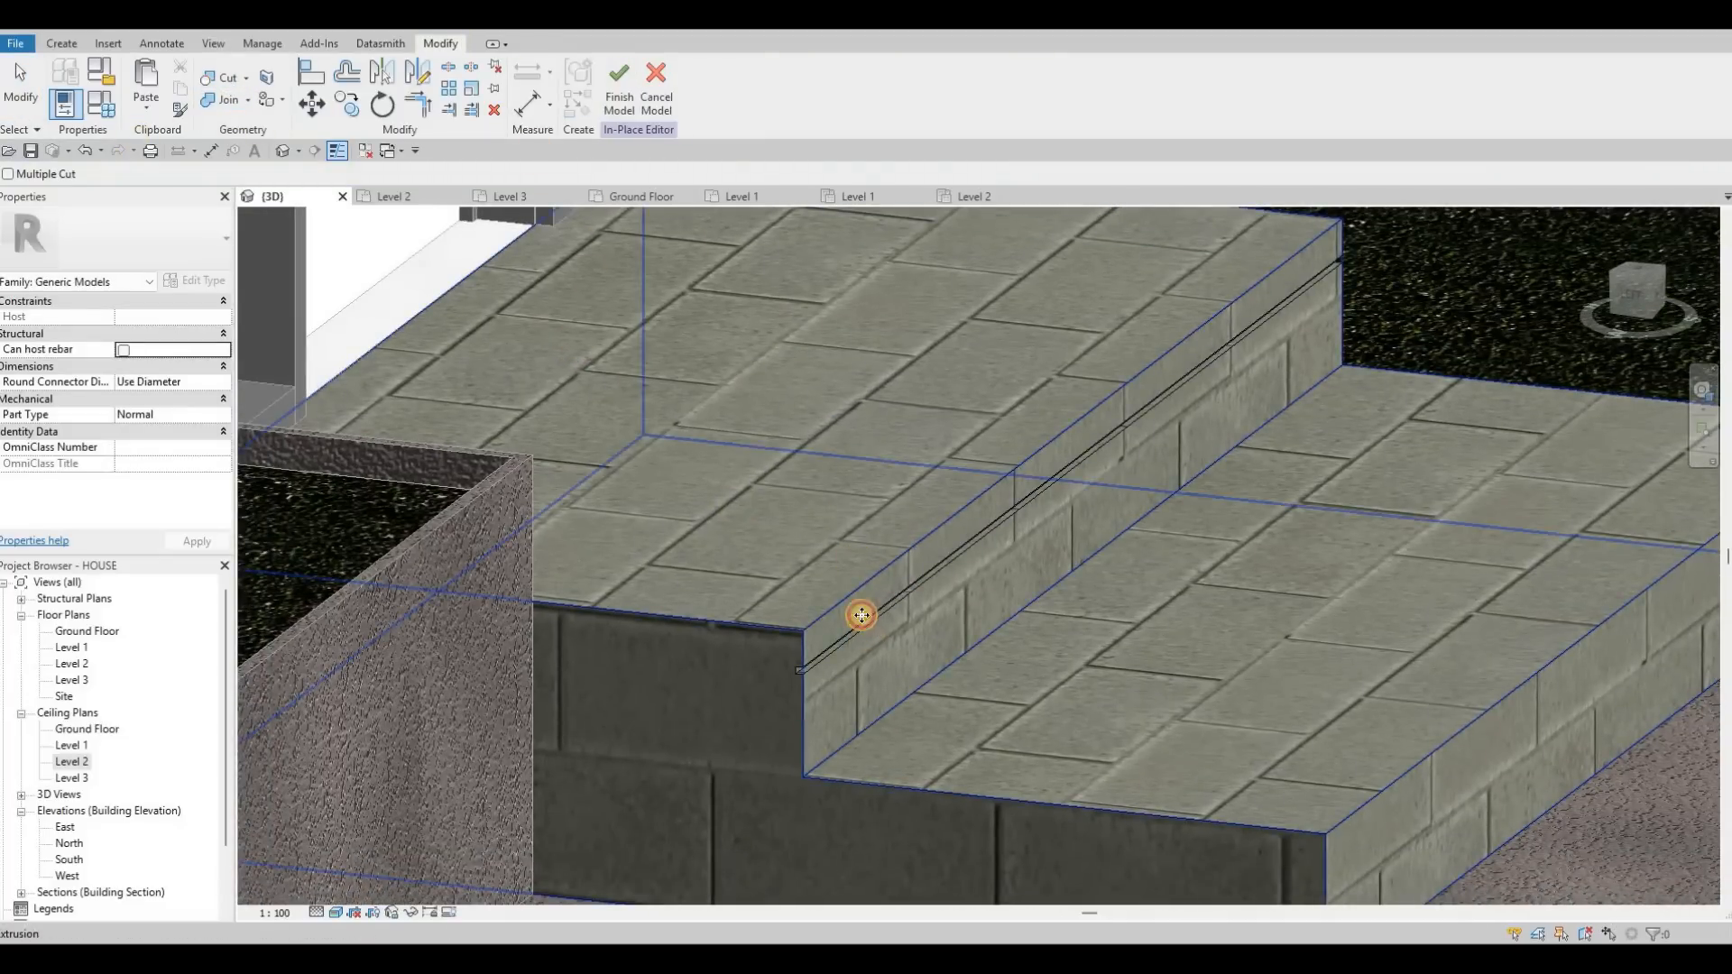
{"action": "key", "text": "Escape"}
{"action": "scroll", "coordinate": [864, 622], "scroll_direction": "up", "scroll_amount": 2}
{"action": "left_click", "coordinate": [788, 446]}
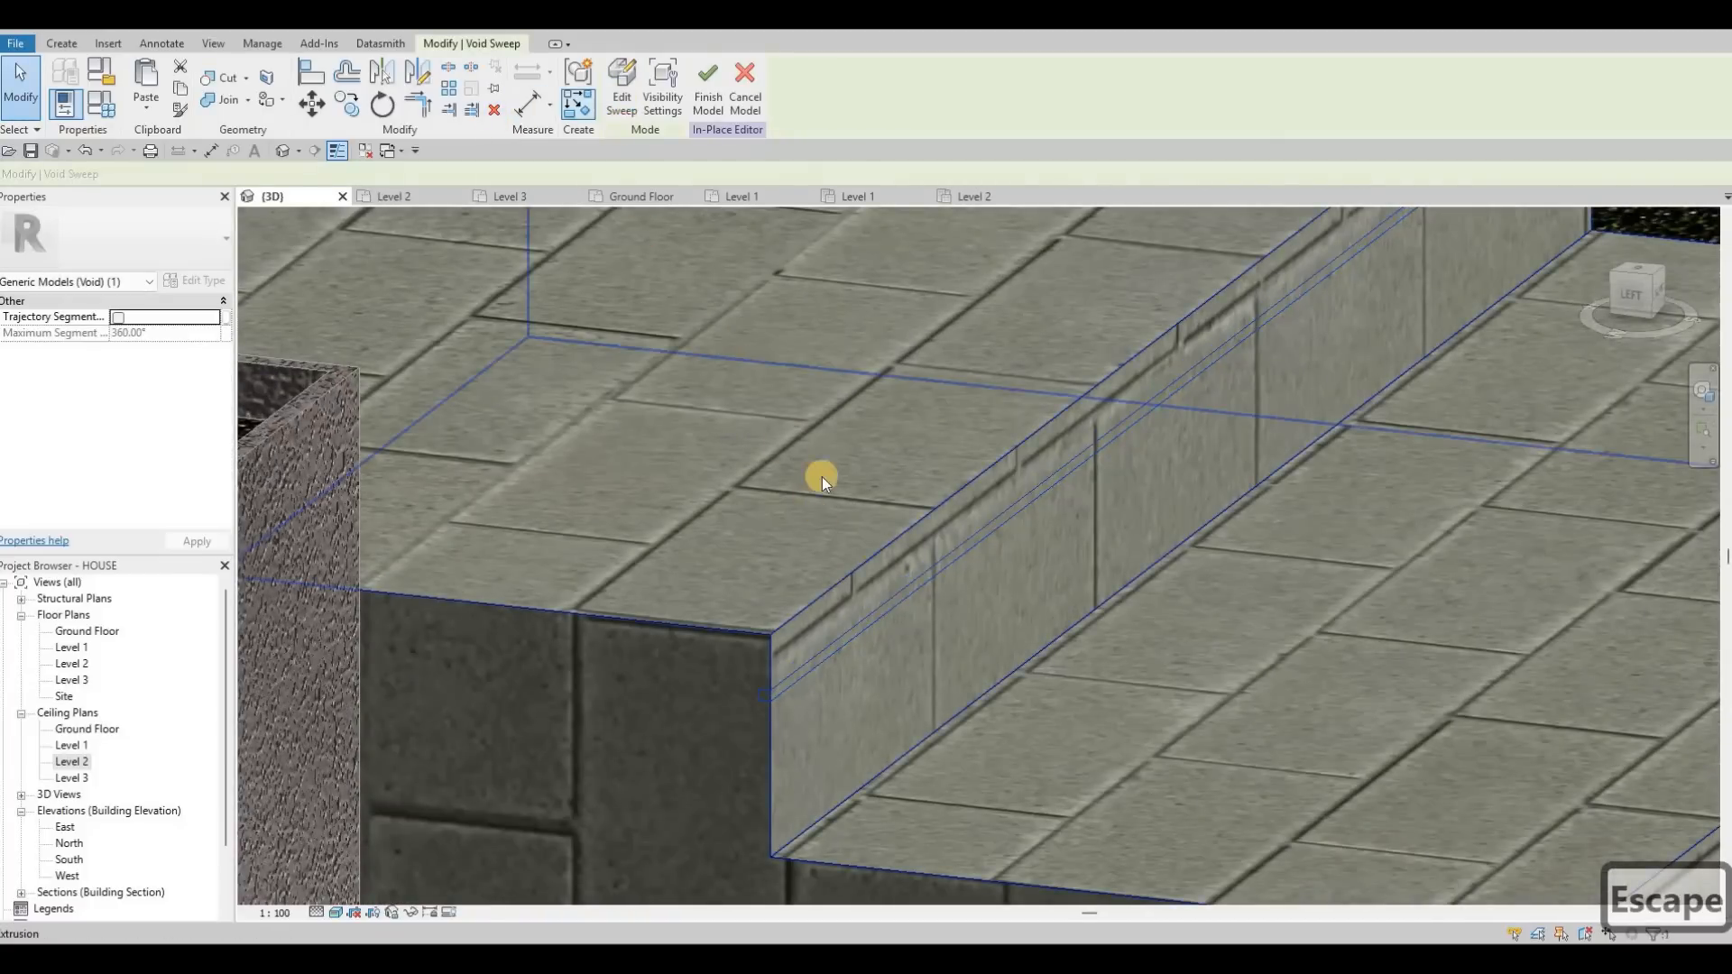
{"action": "left_click", "coordinate": [622, 90]}
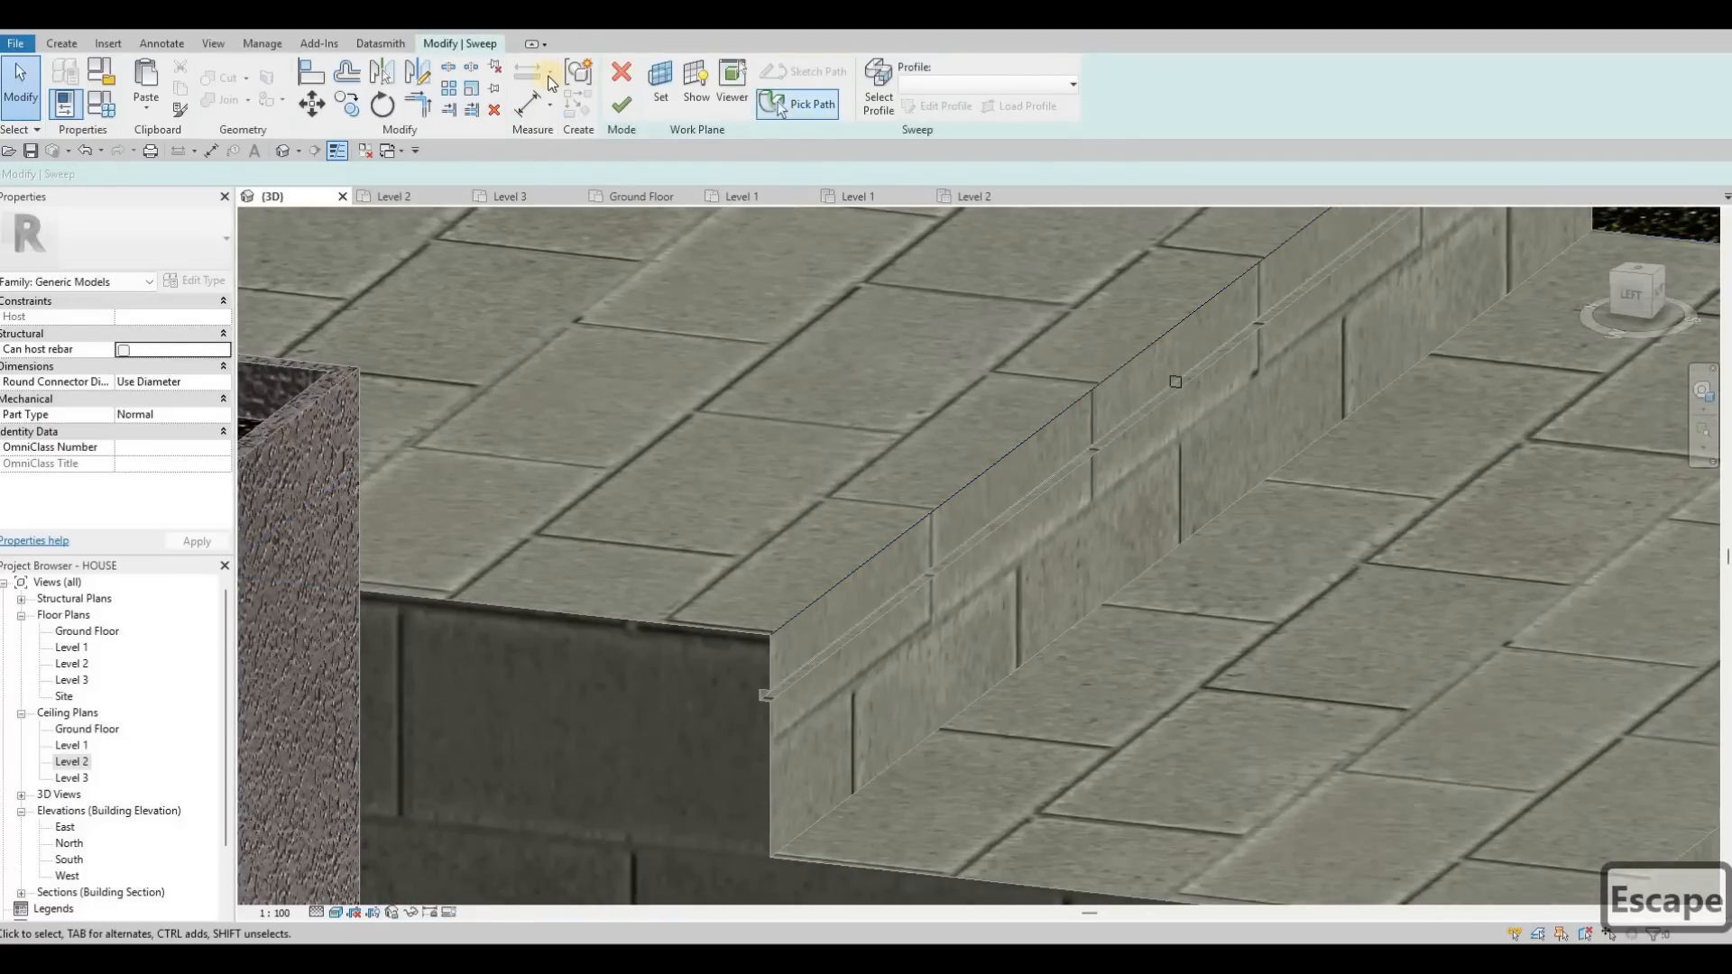
{"action": "left_click", "coordinate": [778, 105]}
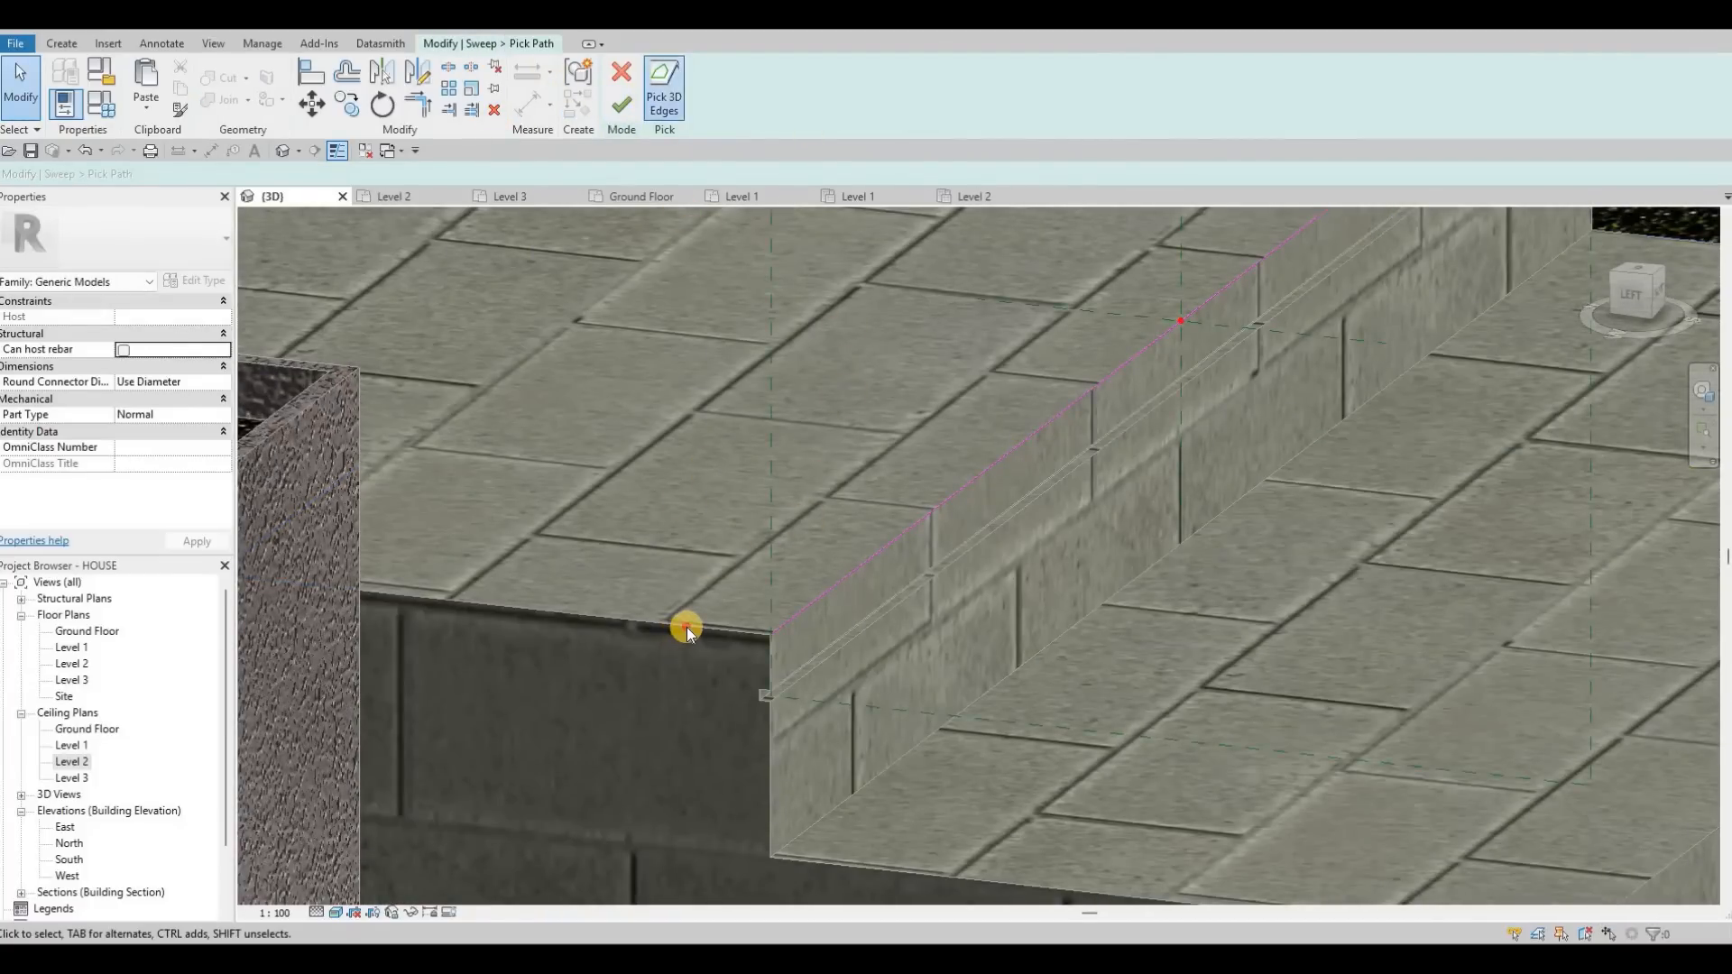
{"action": "left_click", "coordinate": [621, 104]}
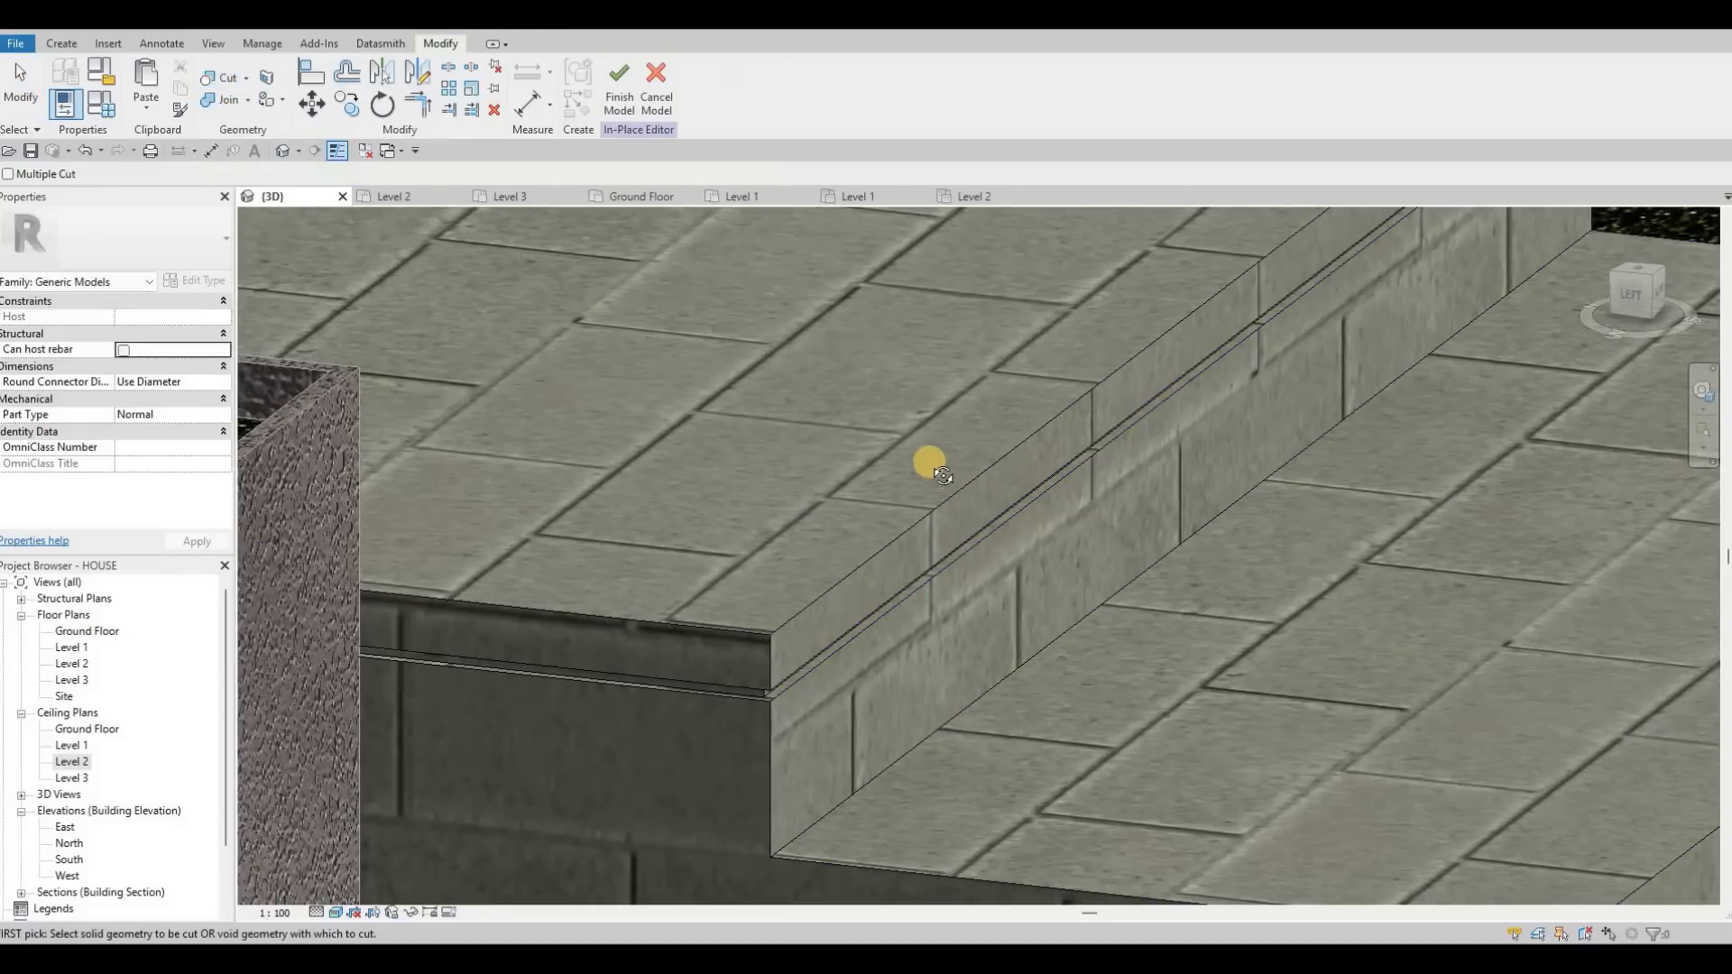
Start a void sweep for the lower step and pick its top front edge and the adjoining side edge as path.
{"action": "scroll", "coordinate": [799, 359], "scroll_direction": "down", "scroll_amount": 2}
{"action": "scroll", "coordinate": [955, 553], "scroll_direction": "down", "scroll_amount": 2}
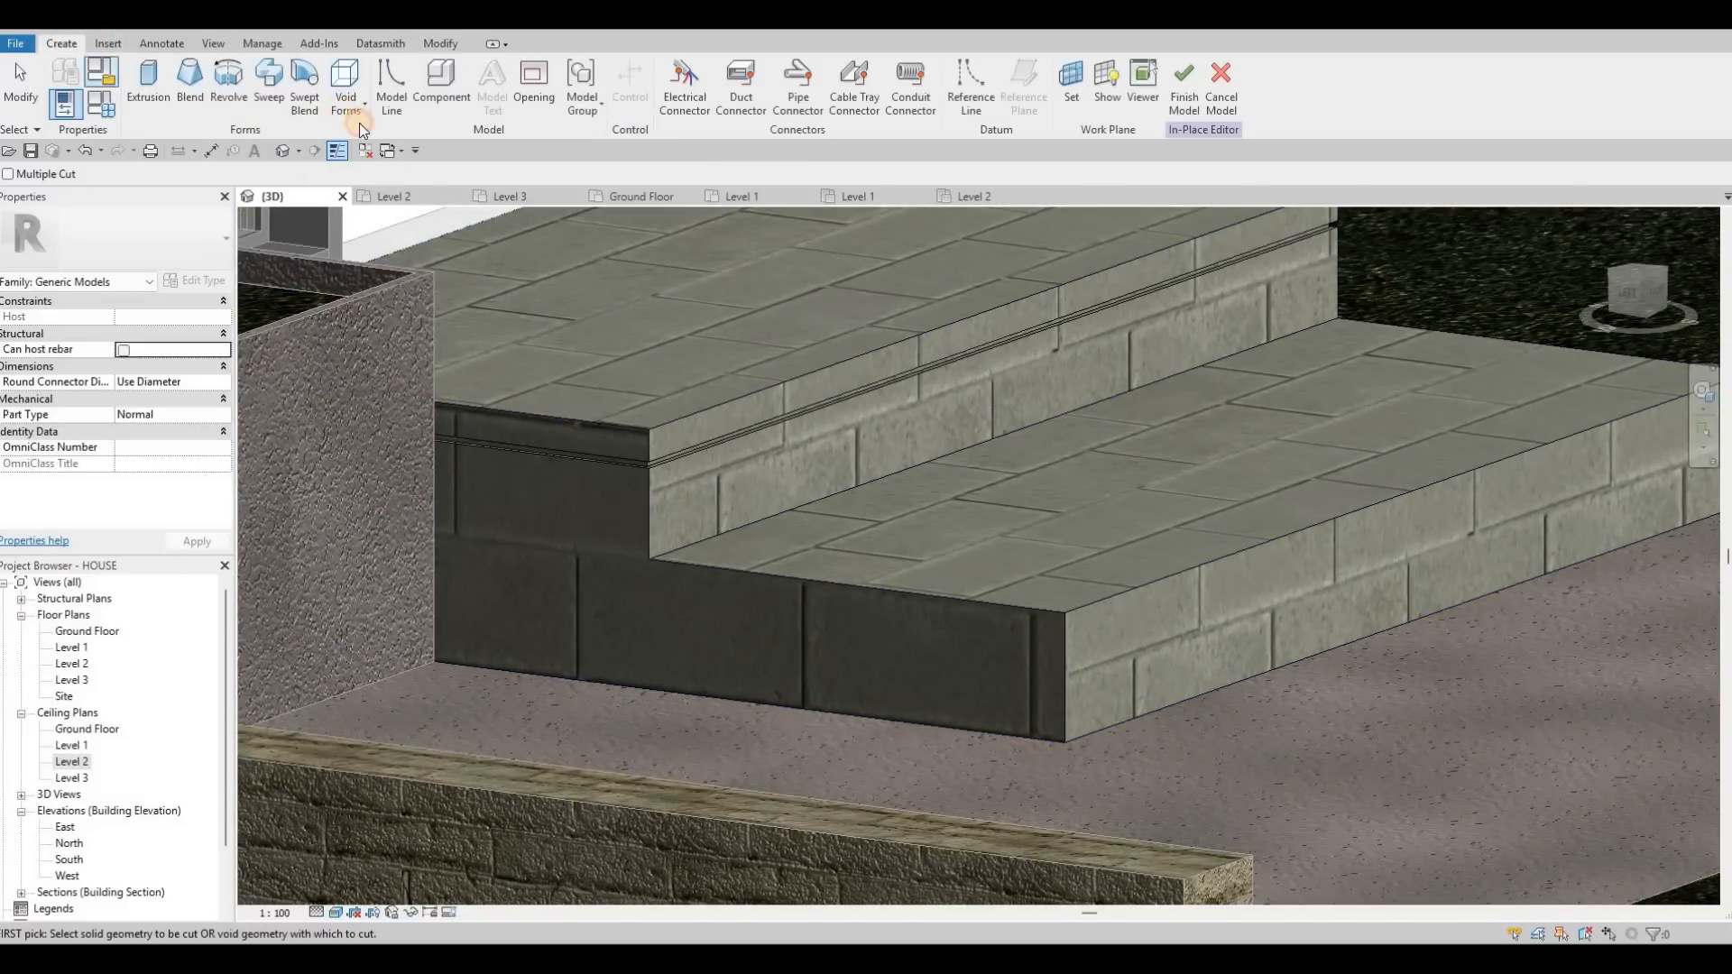
{"action": "left_click", "coordinate": [346, 101]}
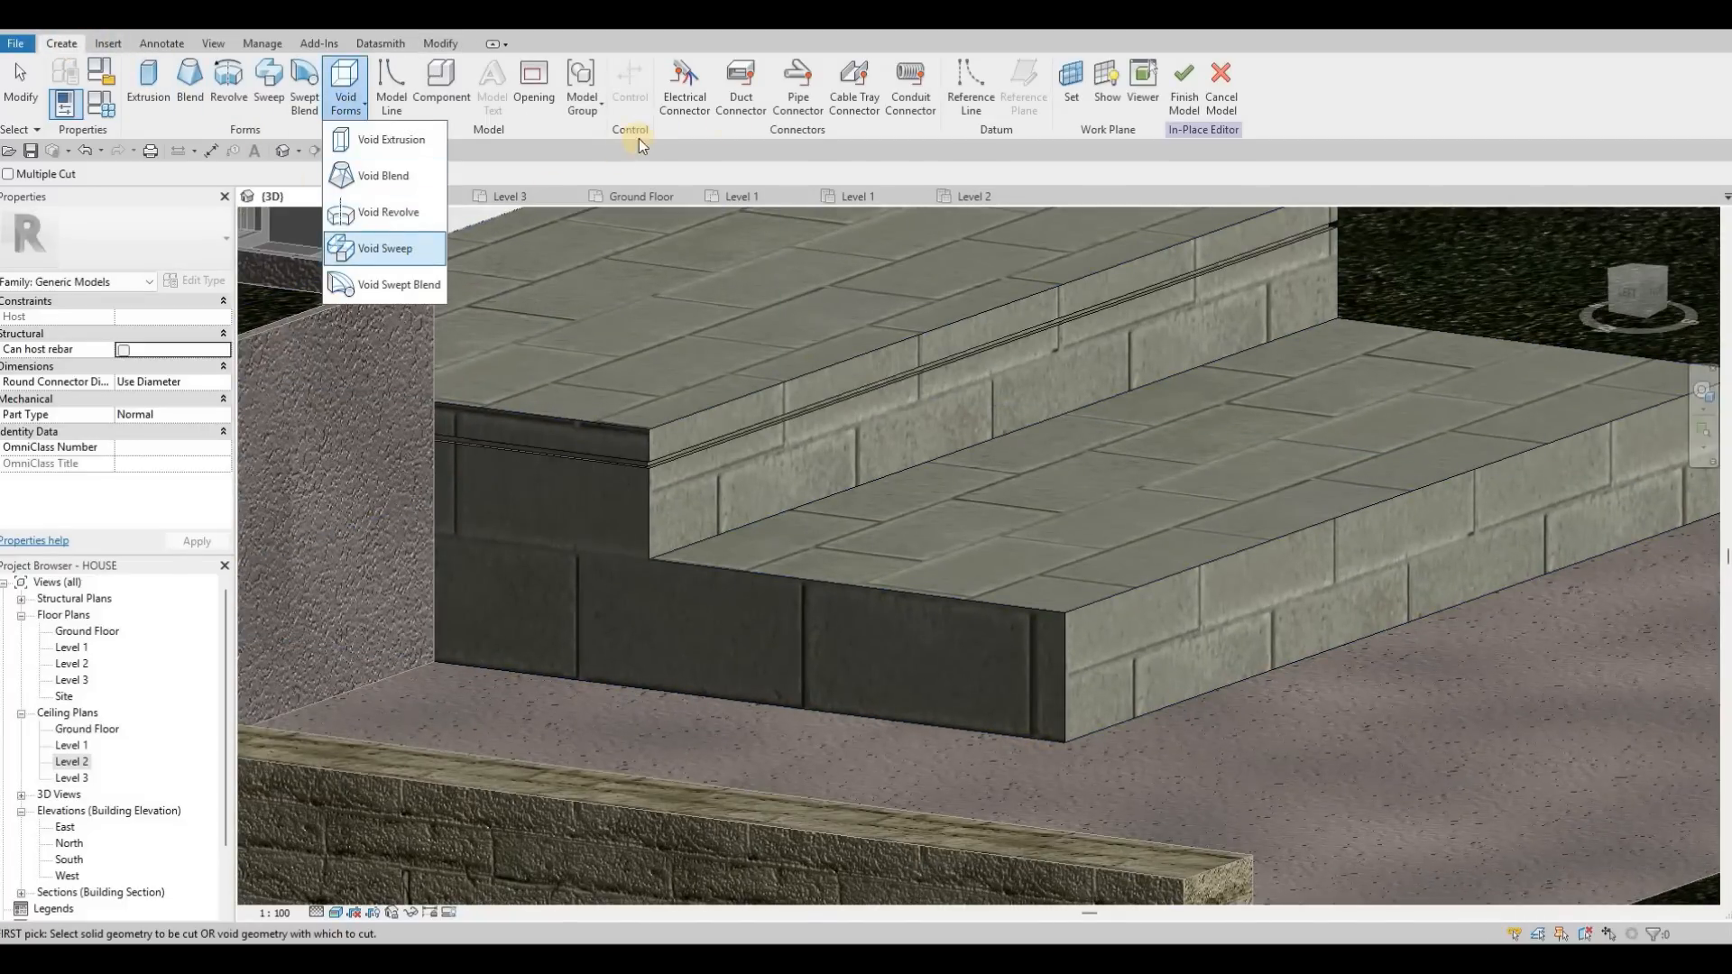
{"action": "left_click", "coordinate": [393, 252]}
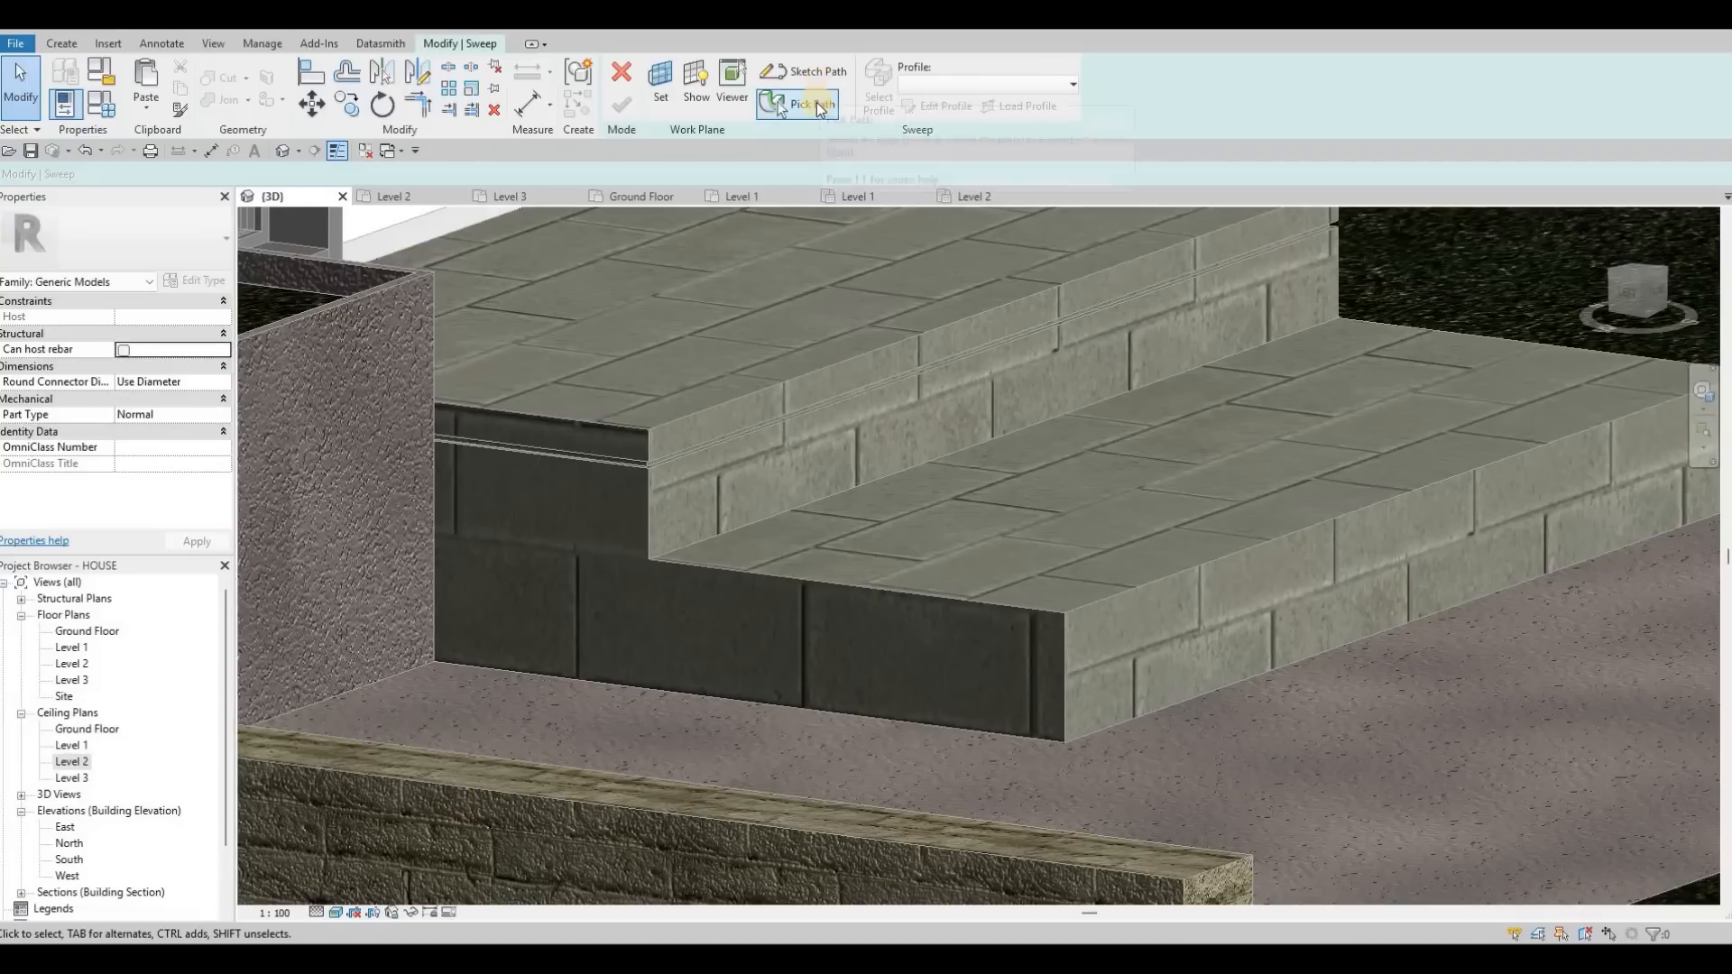
{"action": "left_click", "coordinate": [793, 104]}
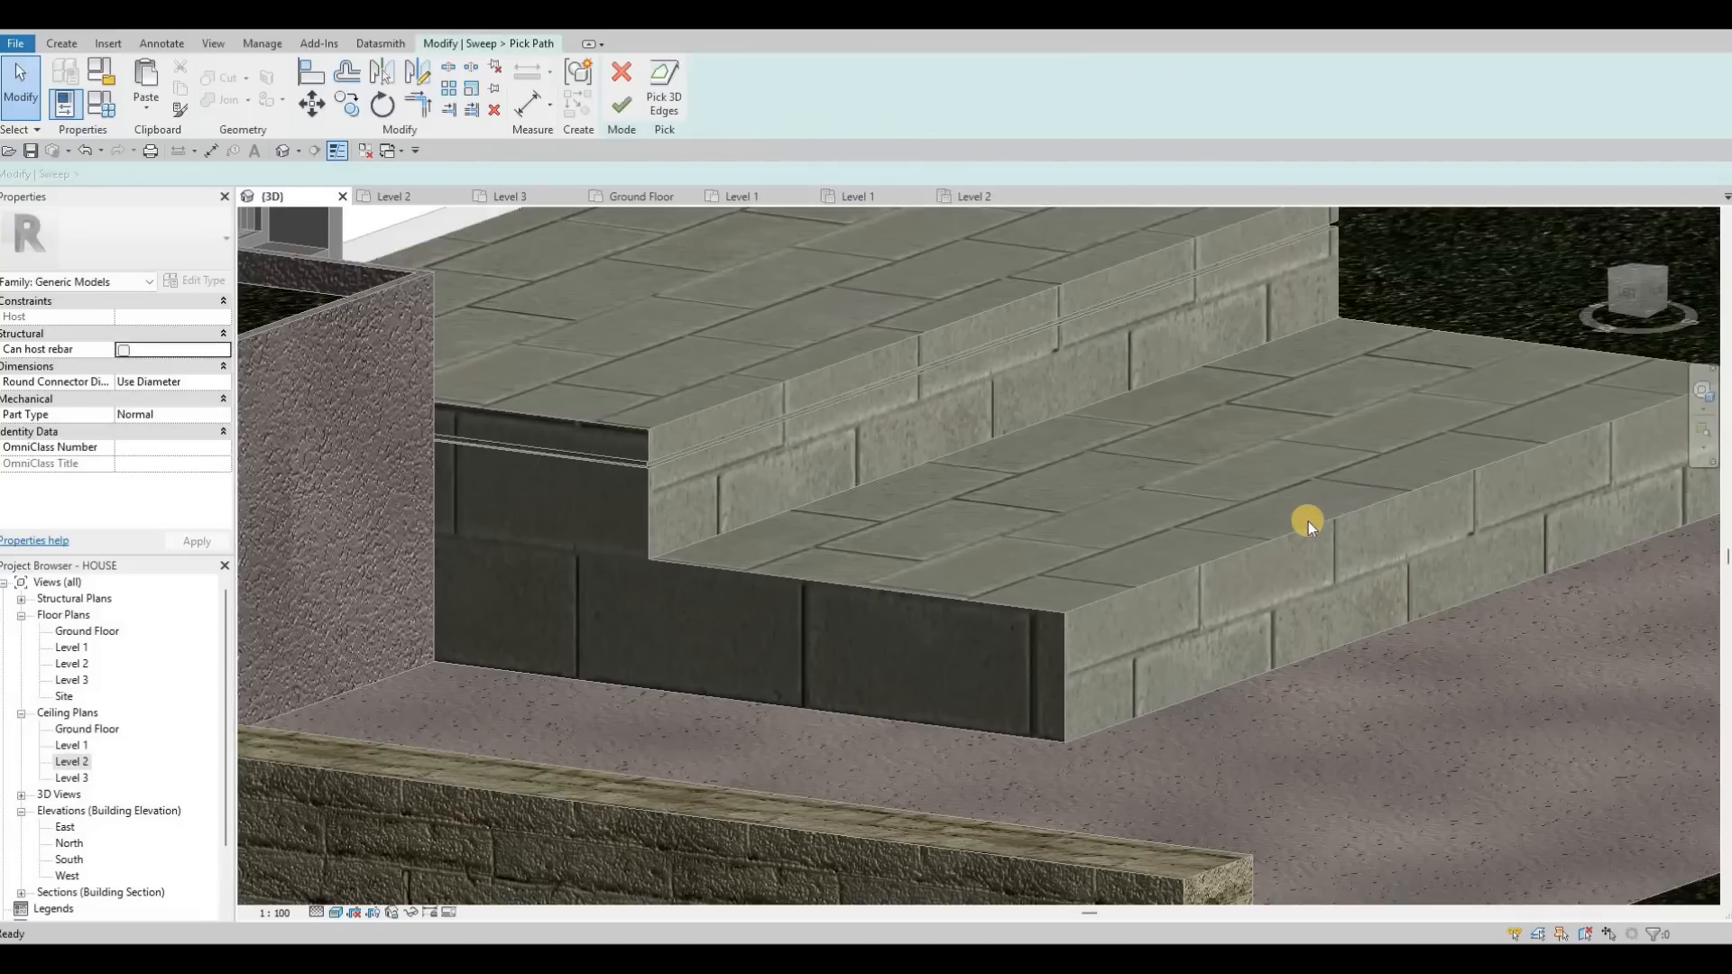
{"action": "left_click", "coordinate": [1027, 583]}
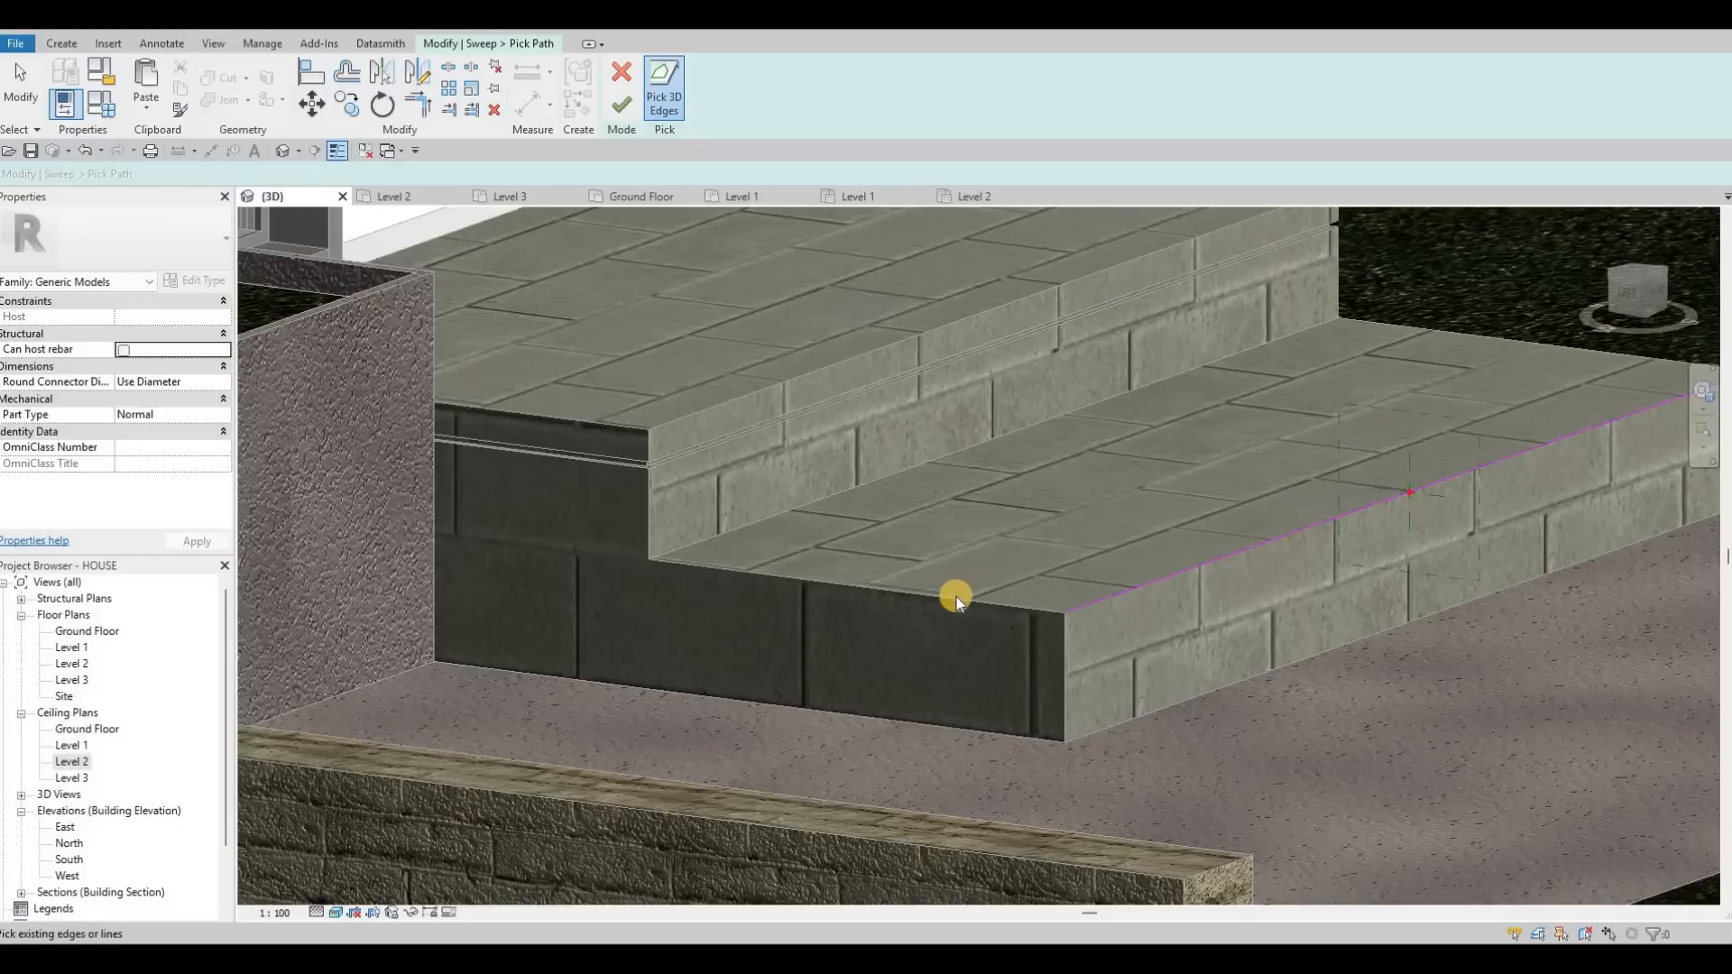
{"action": "left_click", "coordinate": [956, 593]}
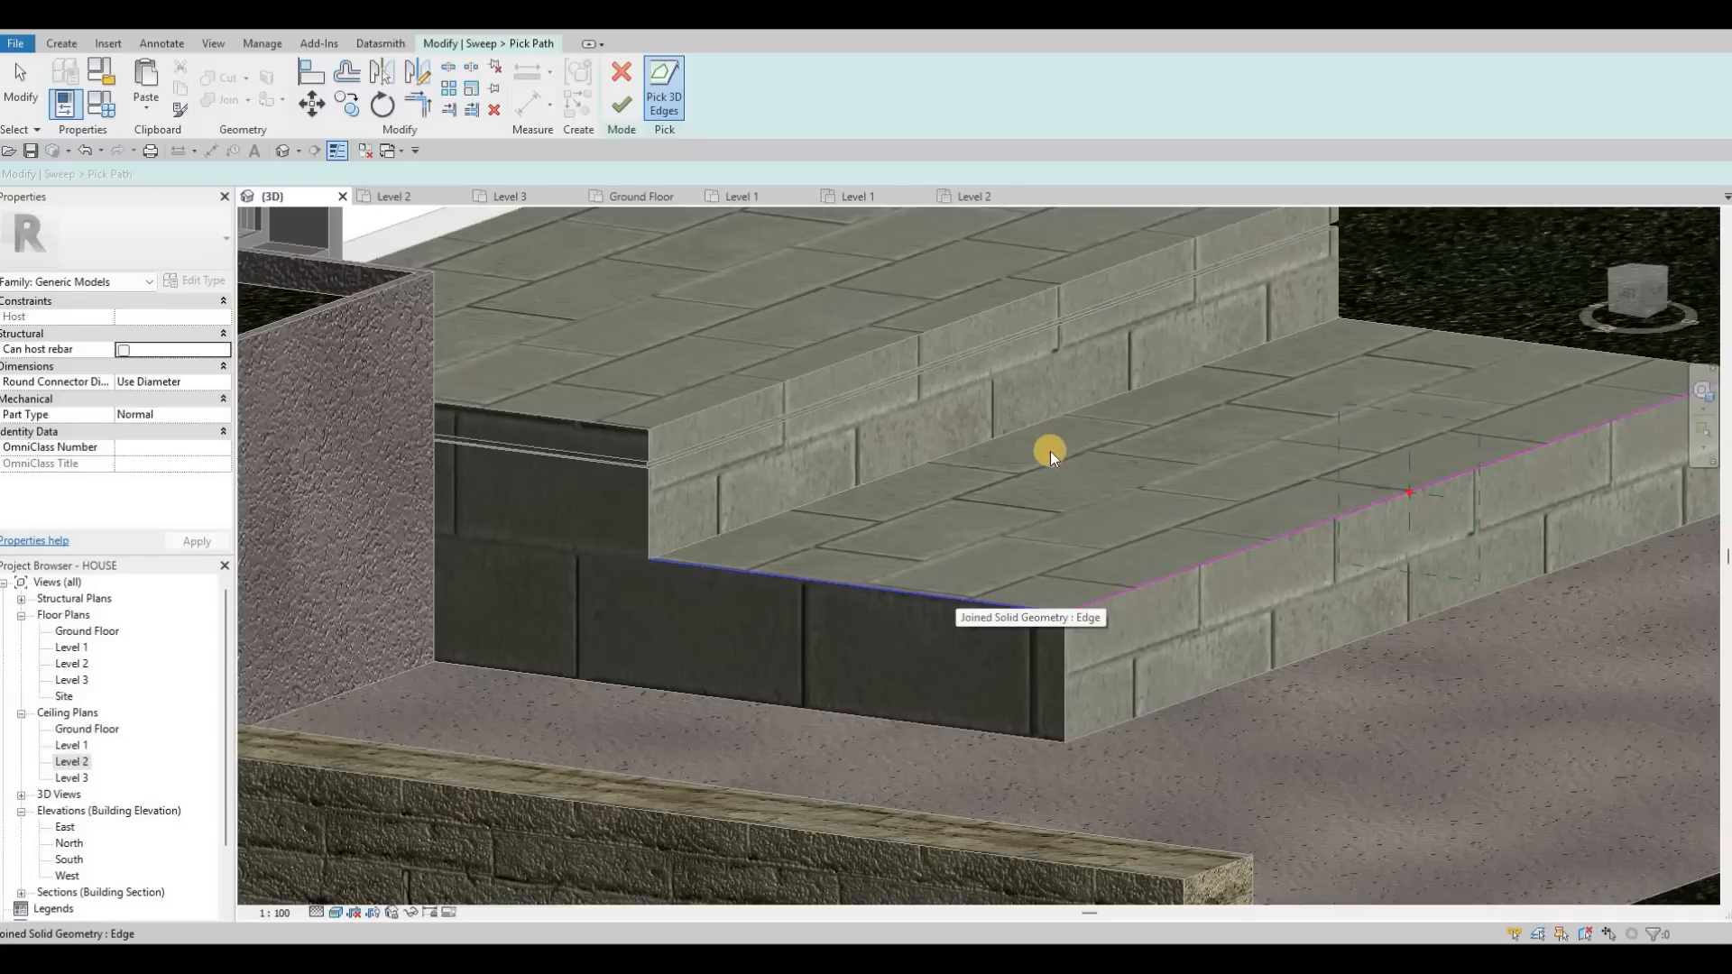
Add the lower step's opposite top side edge to the sweep path and finish the path.
{"action": "middle_click_drag", "start_coordinate": [1044, 452], "coordinate": [1284, 609], "text": "shift"}
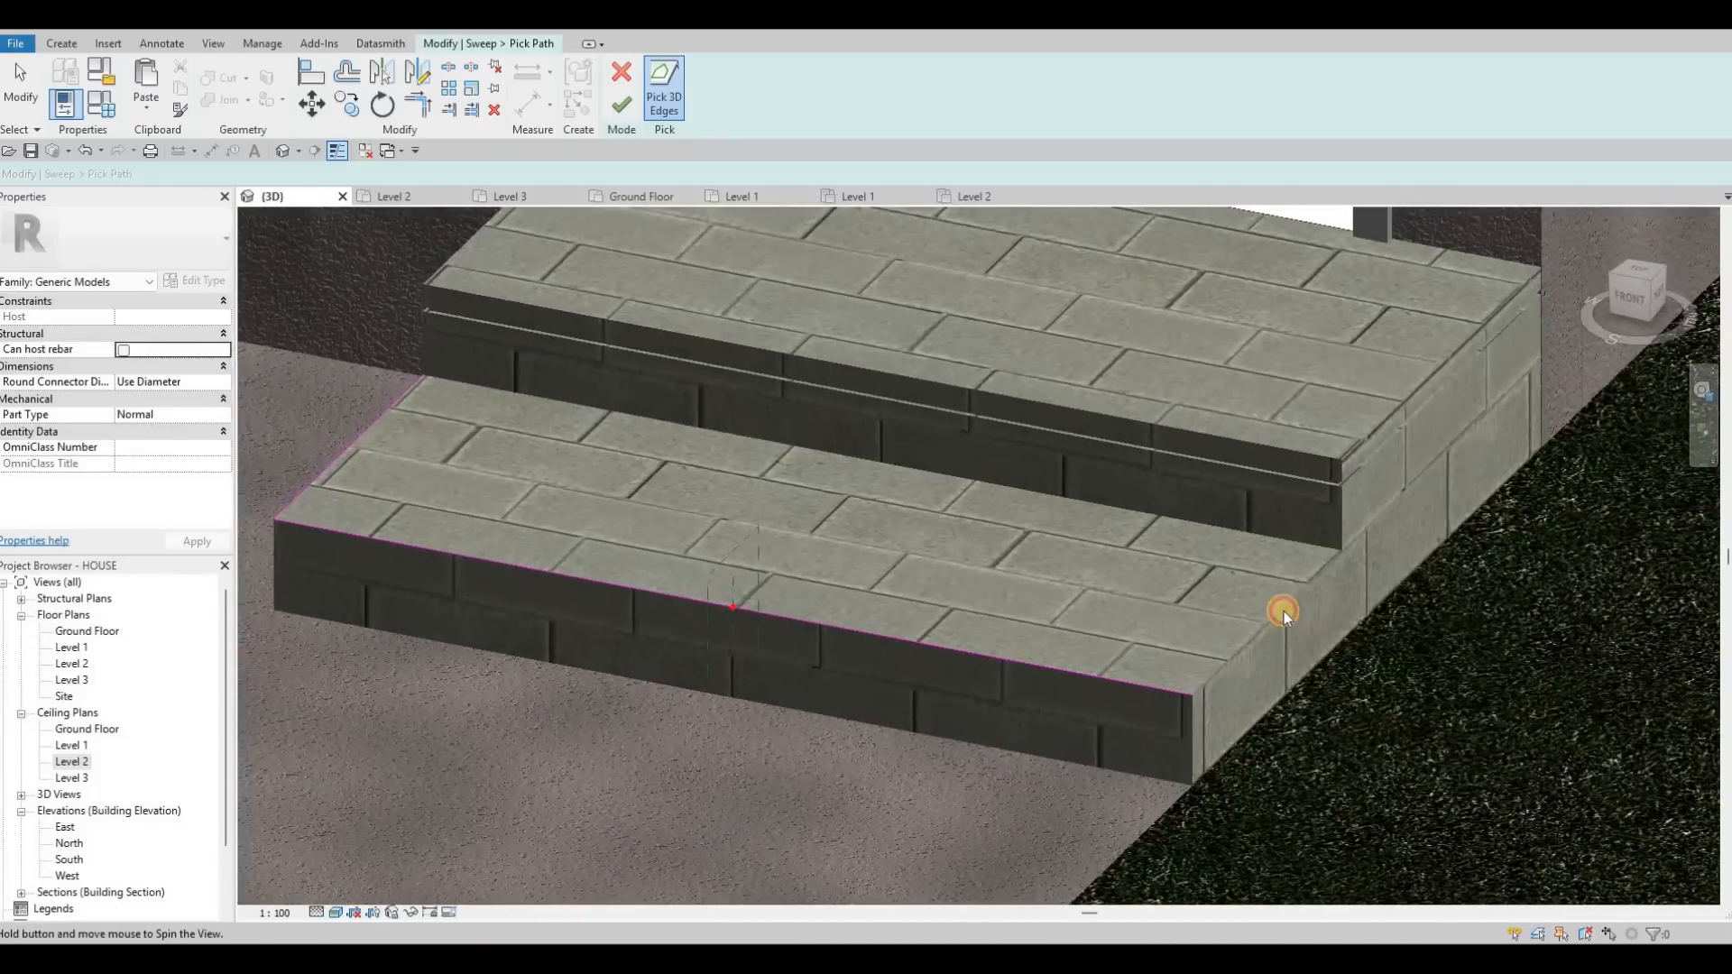
{"action": "left_click", "coordinate": [1221, 577]}
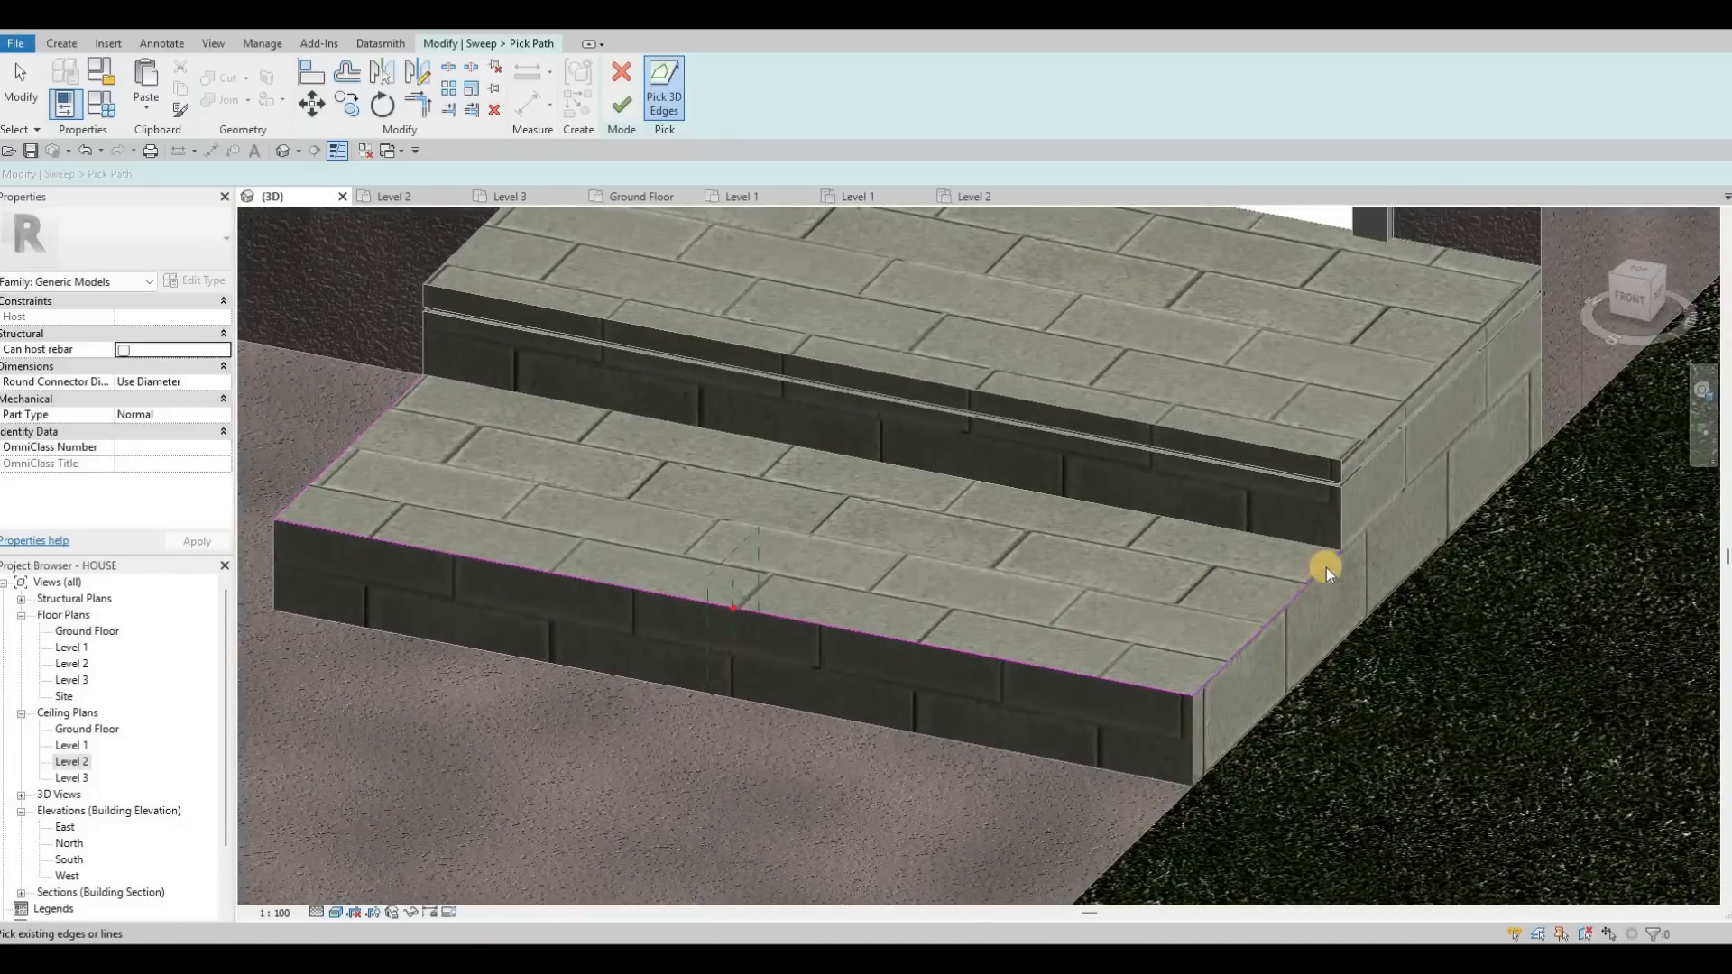
{"action": "middle_click_drag", "start_coordinate": [1336, 544], "coordinate": [1315, 559], "text": "shift"}
{"action": "scroll", "coordinate": [1313, 560], "scroll_direction": "up", "scroll_amount": 2}
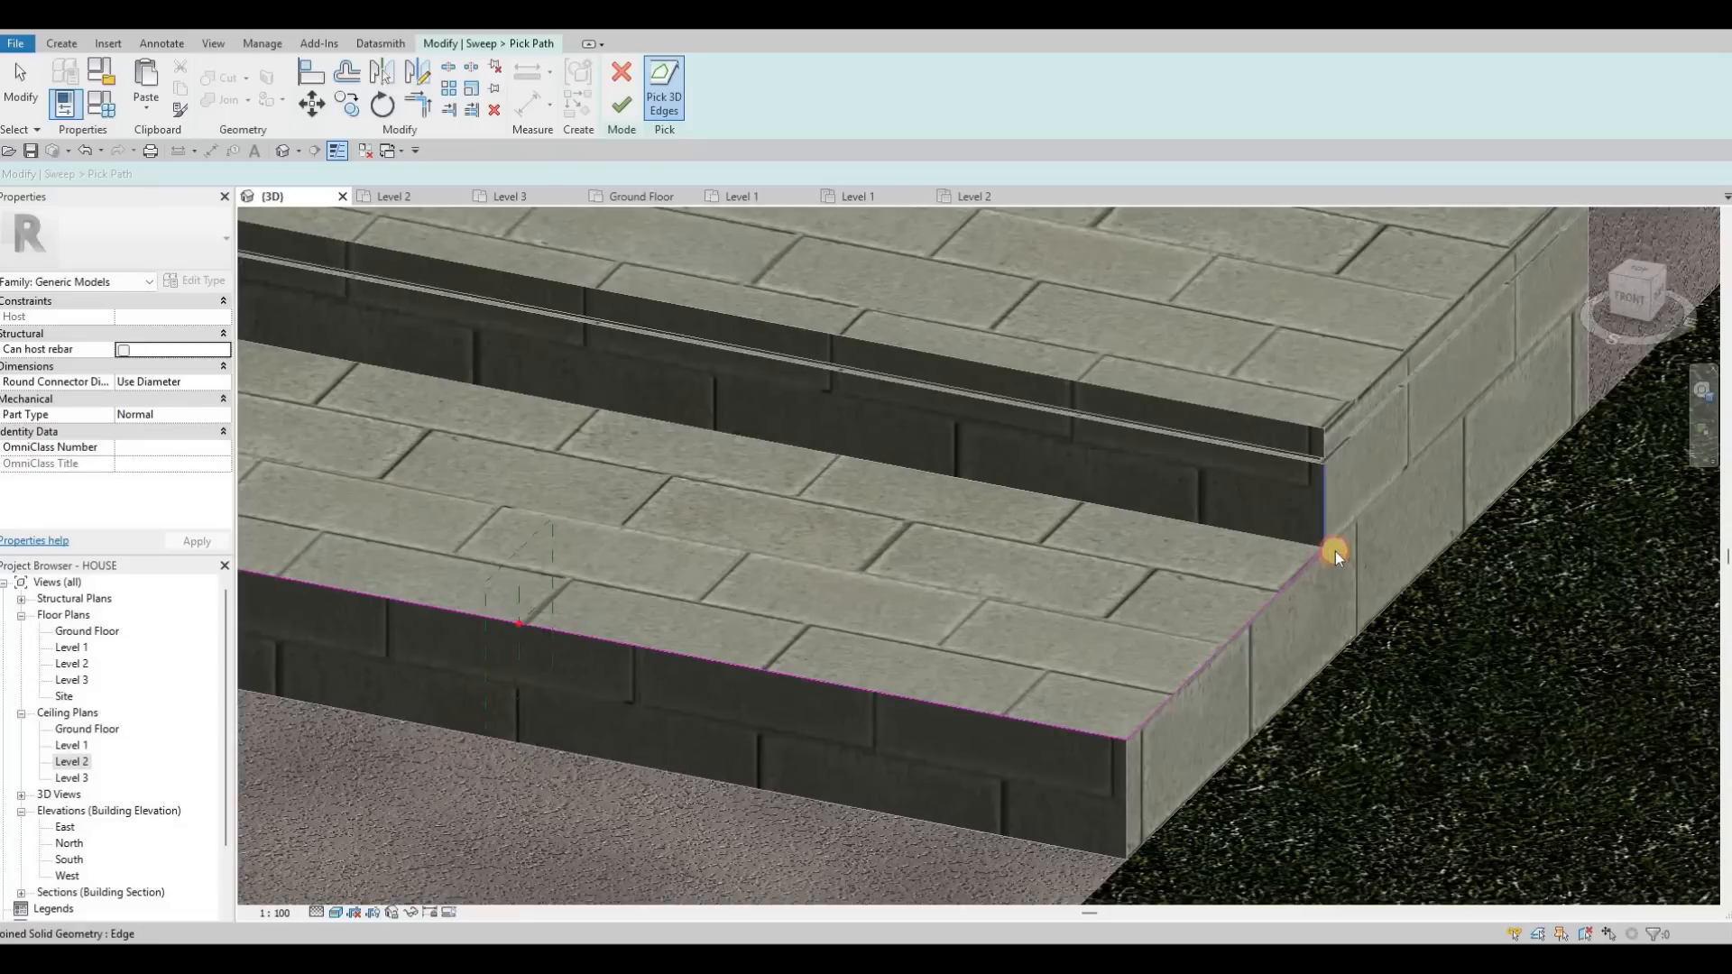
{"action": "key", "text": "Escape"}
{"action": "key", "text": "Escape"}
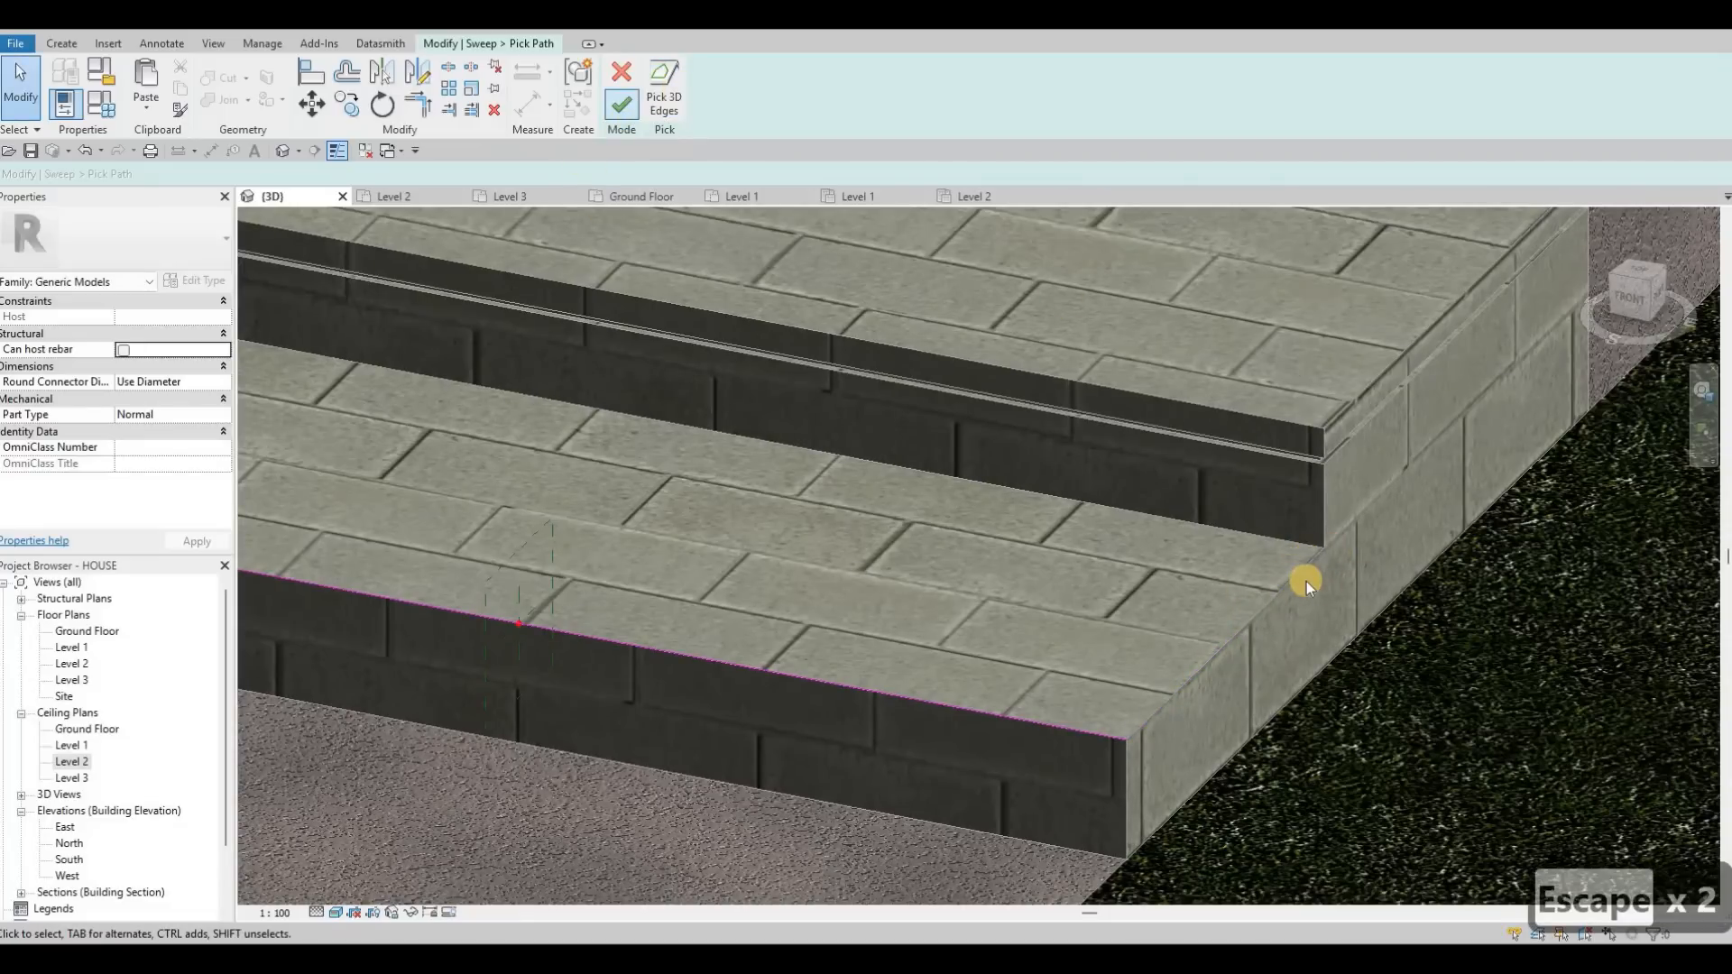
{"action": "key", "text": "Escape"}
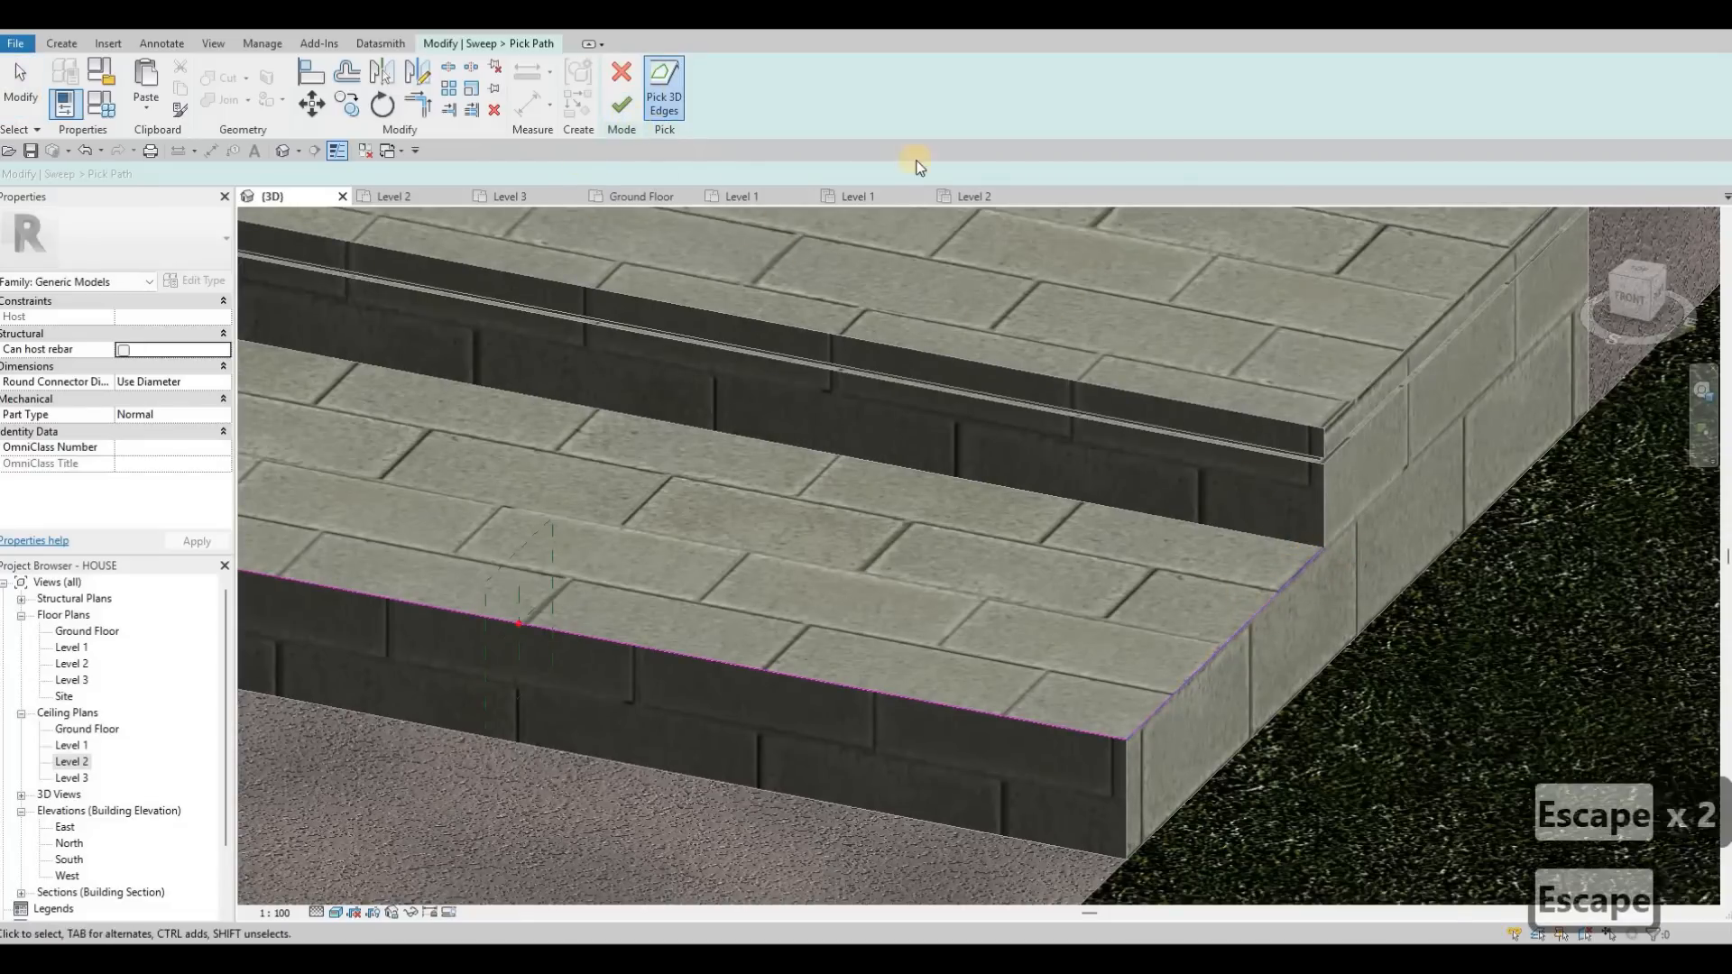
{"action": "scroll", "coordinate": [1335, 537], "scroll_direction": "up", "scroll_amount": 1}
{"action": "key", "text": "Escape"}
{"action": "key", "text": "Escape"}
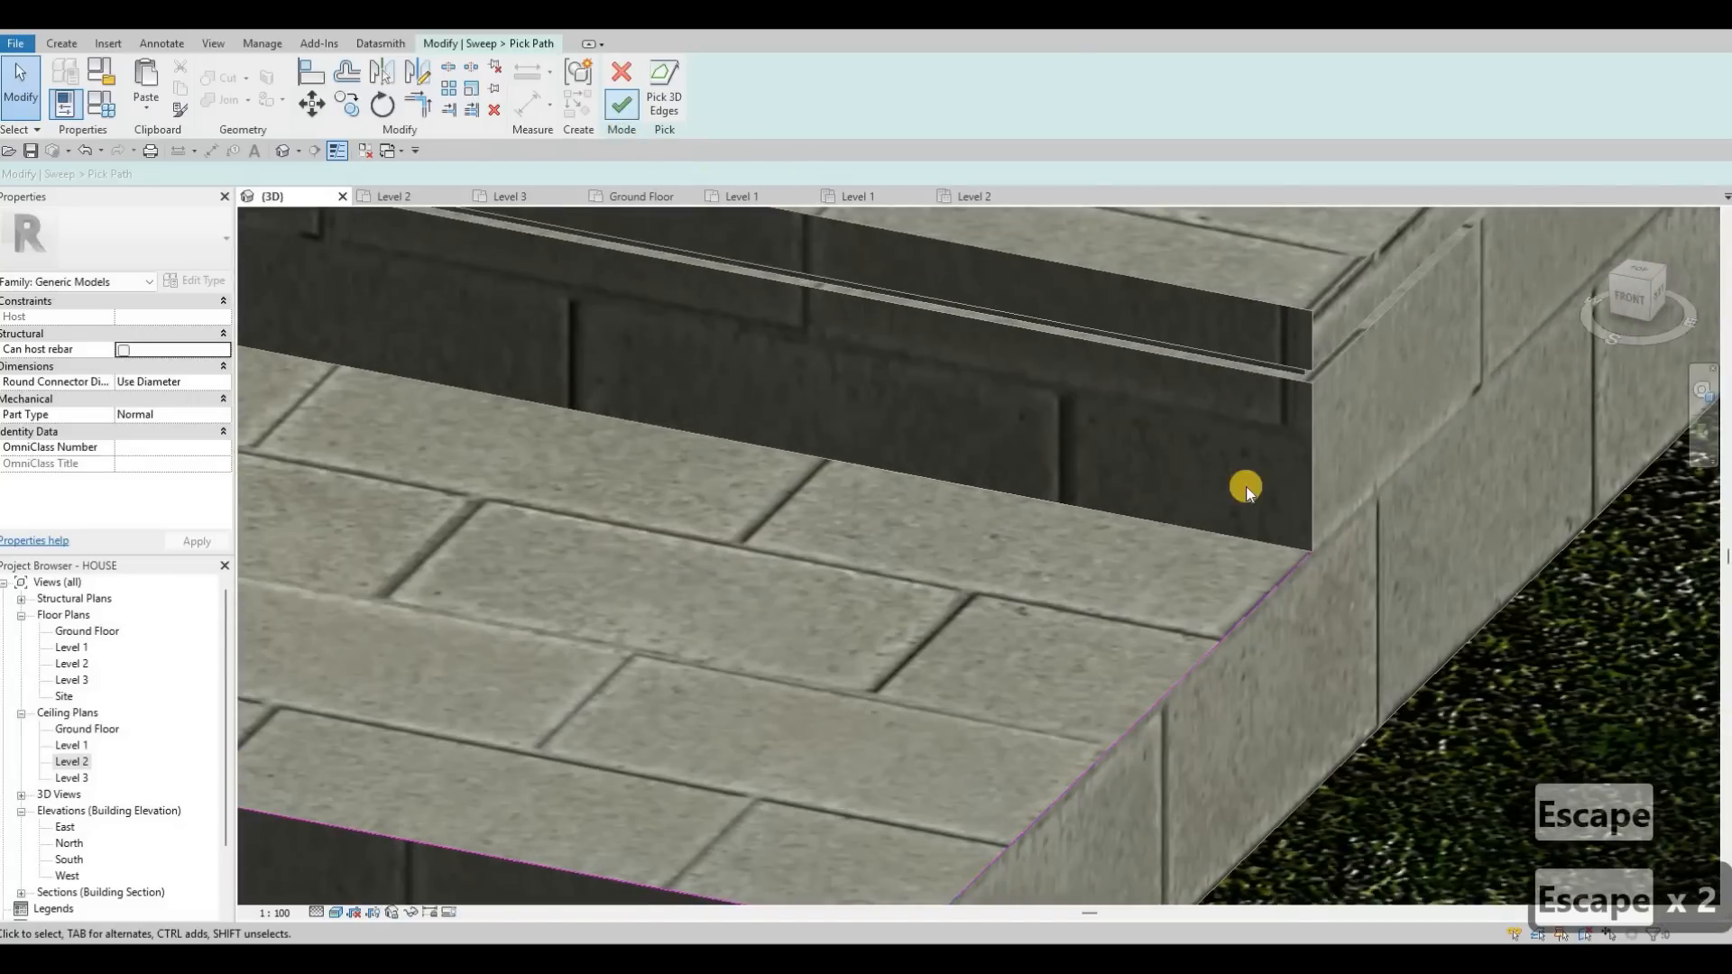
Edit the lower sweep's profile and sketch a vertical guide line 50 mm down the riser from the path point.
{"action": "scroll", "coordinate": [1037, 378], "scroll_direction": "down", "scroll_amount": 2}
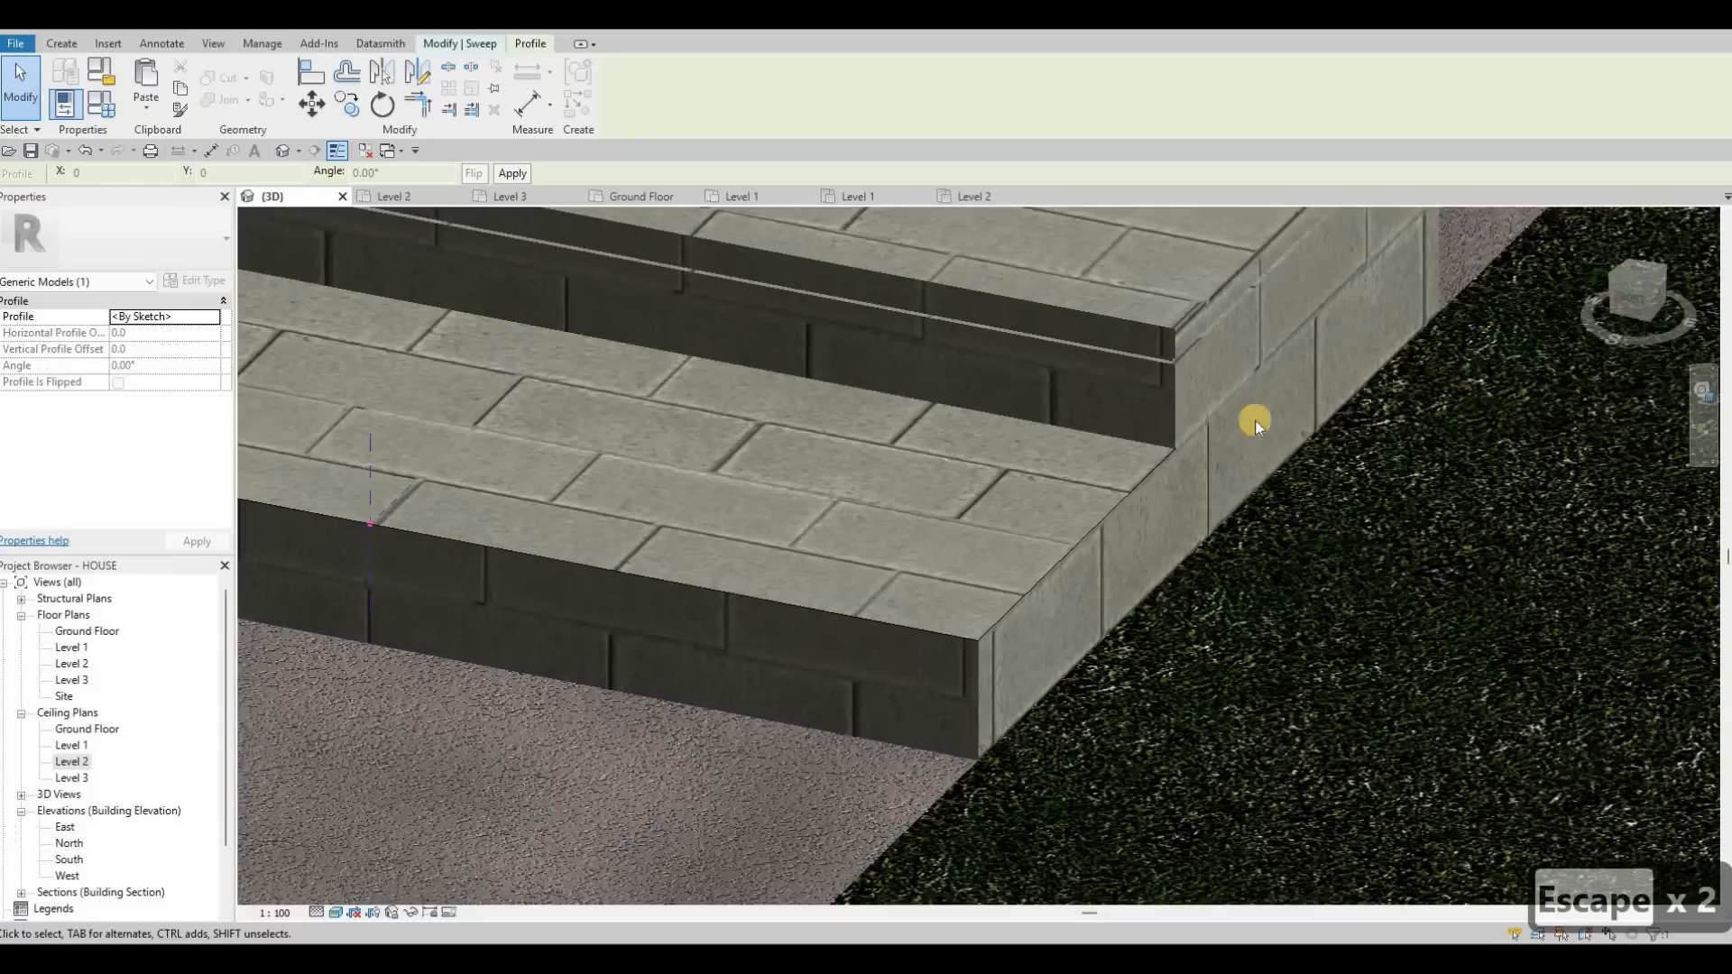
{"action": "middle_click_drag", "start_coordinate": [1255, 421], "coordinate": [1071, 431], "text": "shift"}
{"action": "middle_click_drag", "start_coordinate": [792, 515], "coordinate": [1231, 397]}
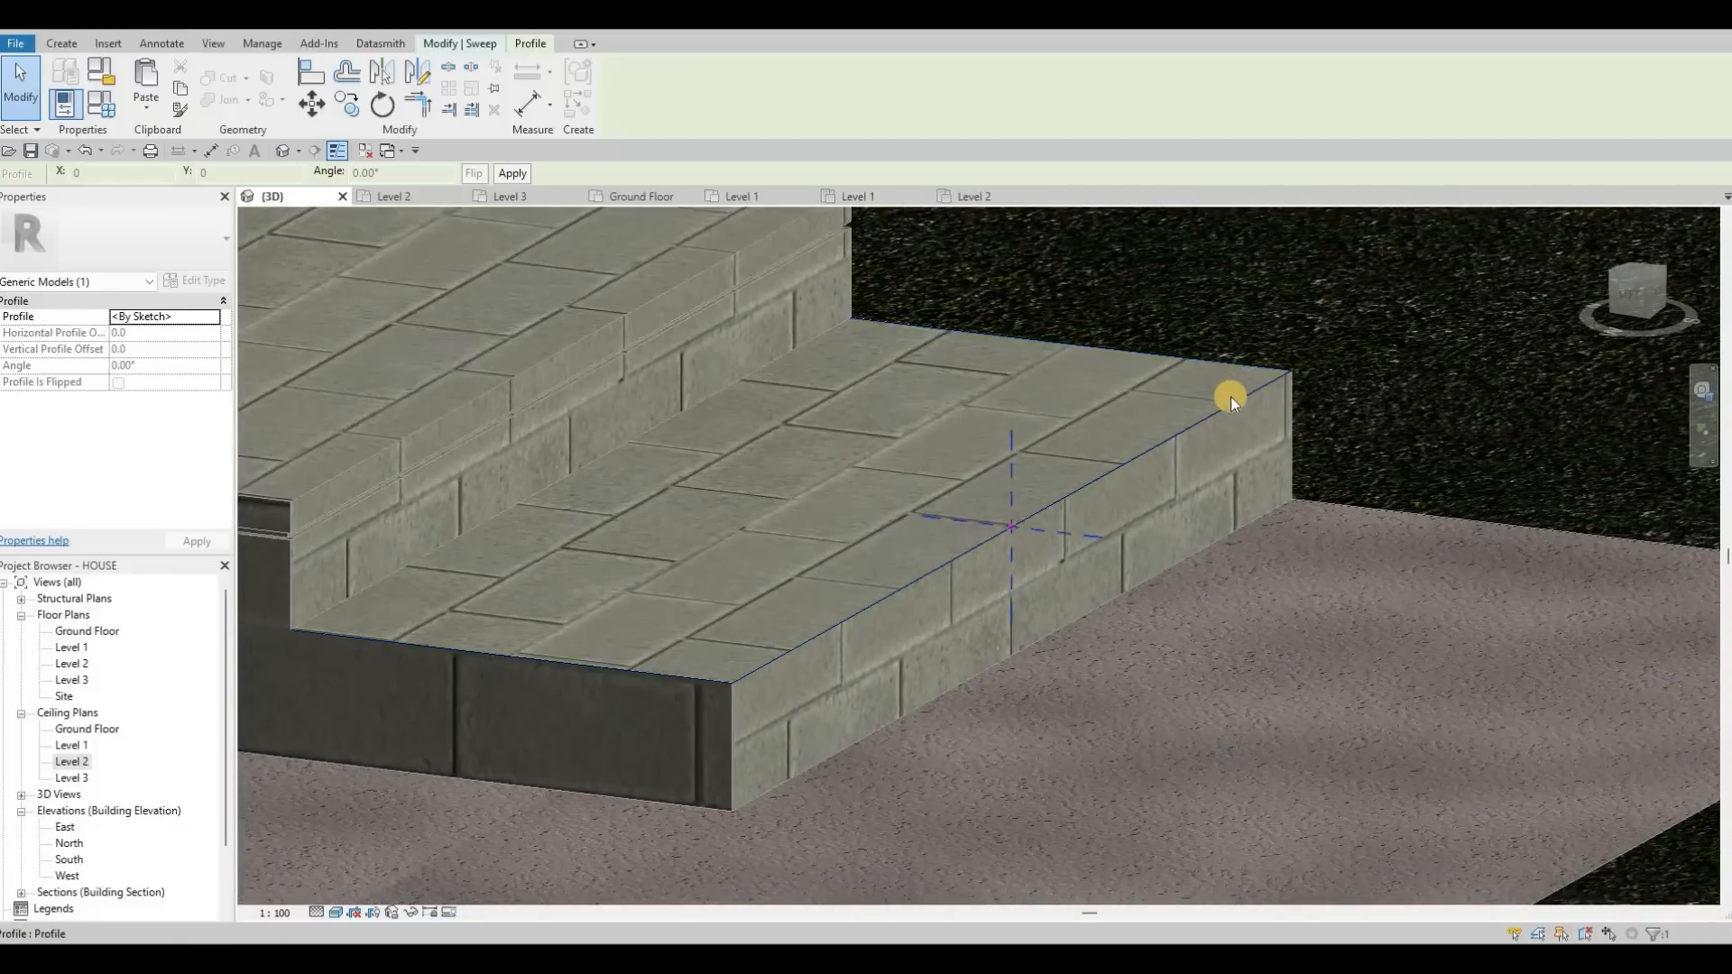
{"action": "scroll", "coordinate": [1230, 397], "scroll_direction": "up", "scroll_amount": 5}
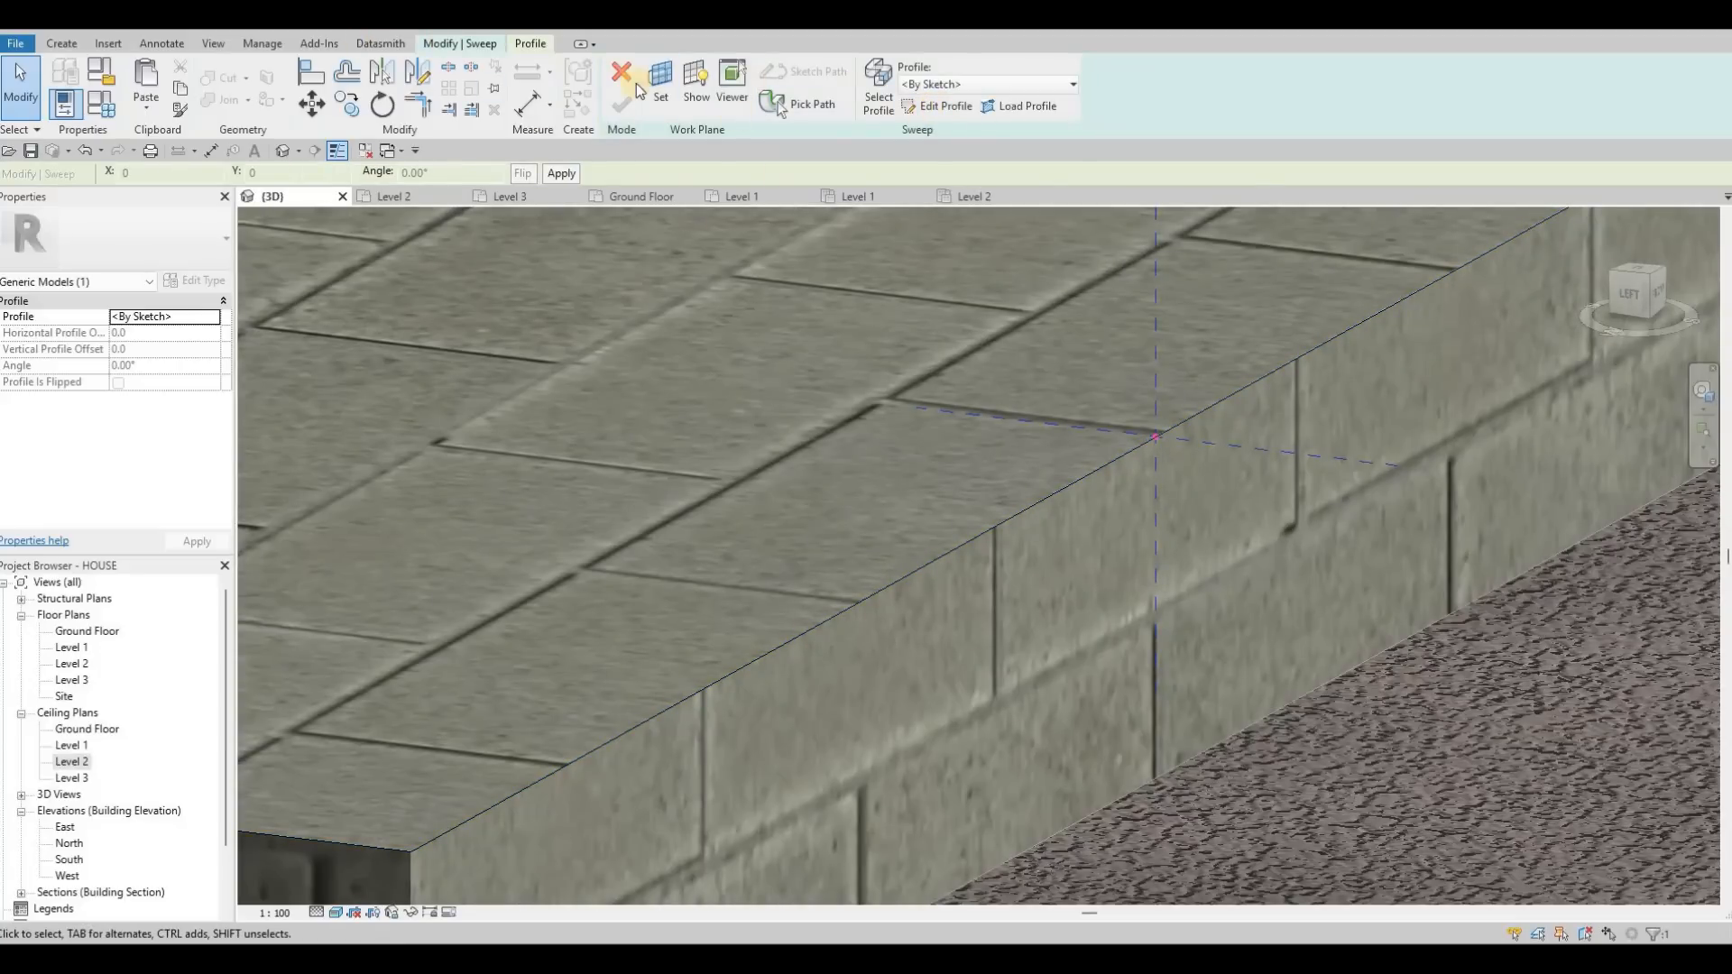
{"action": "left_click", "coordinate": [938, 101]}
{"action": "scroll", "coordinate": [1099, 474], "scroll_direction": "up", "scroll_amount": 2}
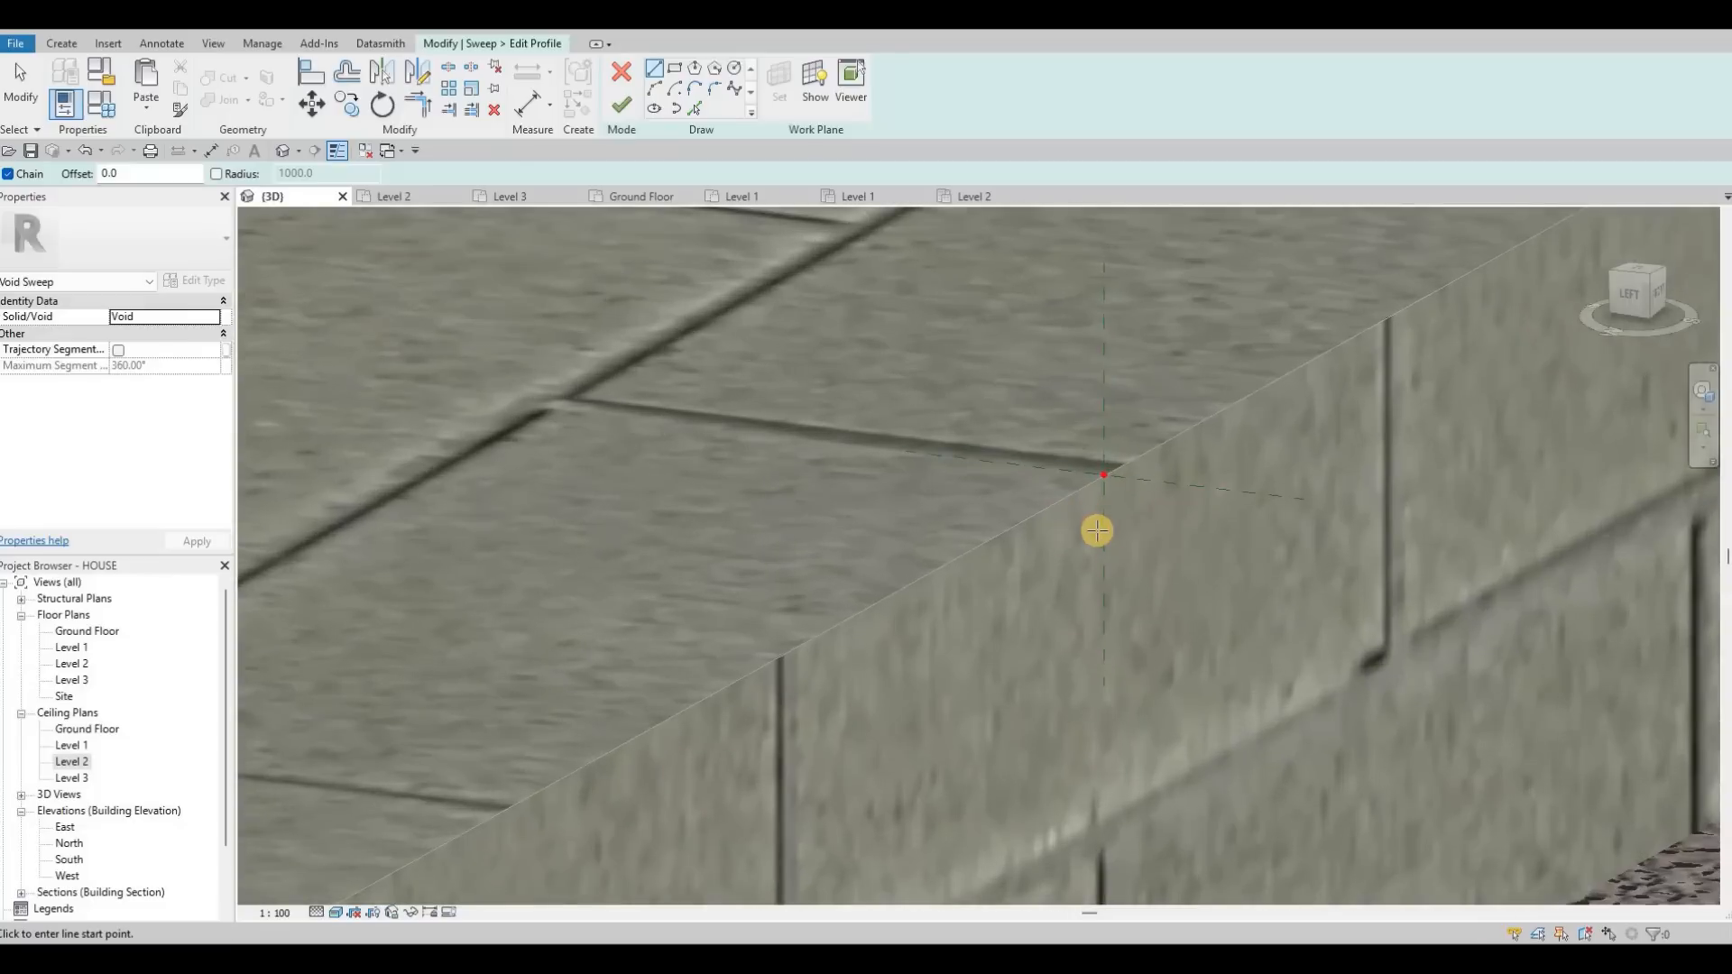
{"action": "left_click", "coordinate": [1103, 475]}
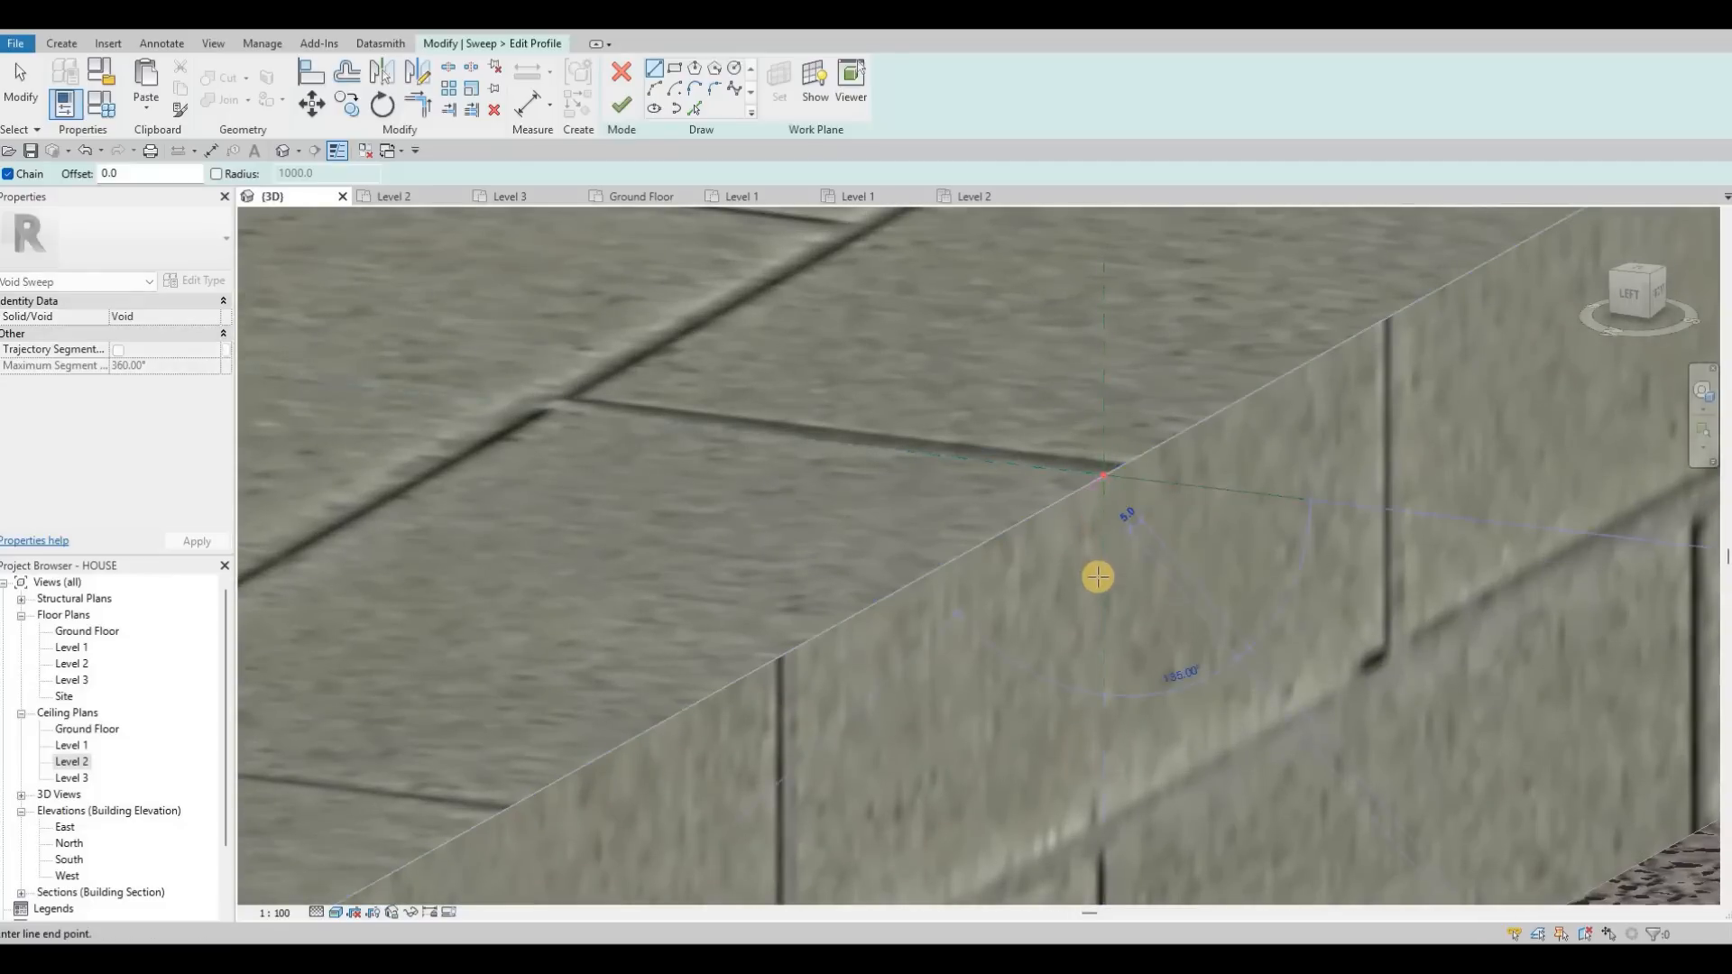
Sketch a closed 10 mm square at the guide line's lower end, extending into the lower step.
{"action": "left_click", "coordinate": [1084, 646]}
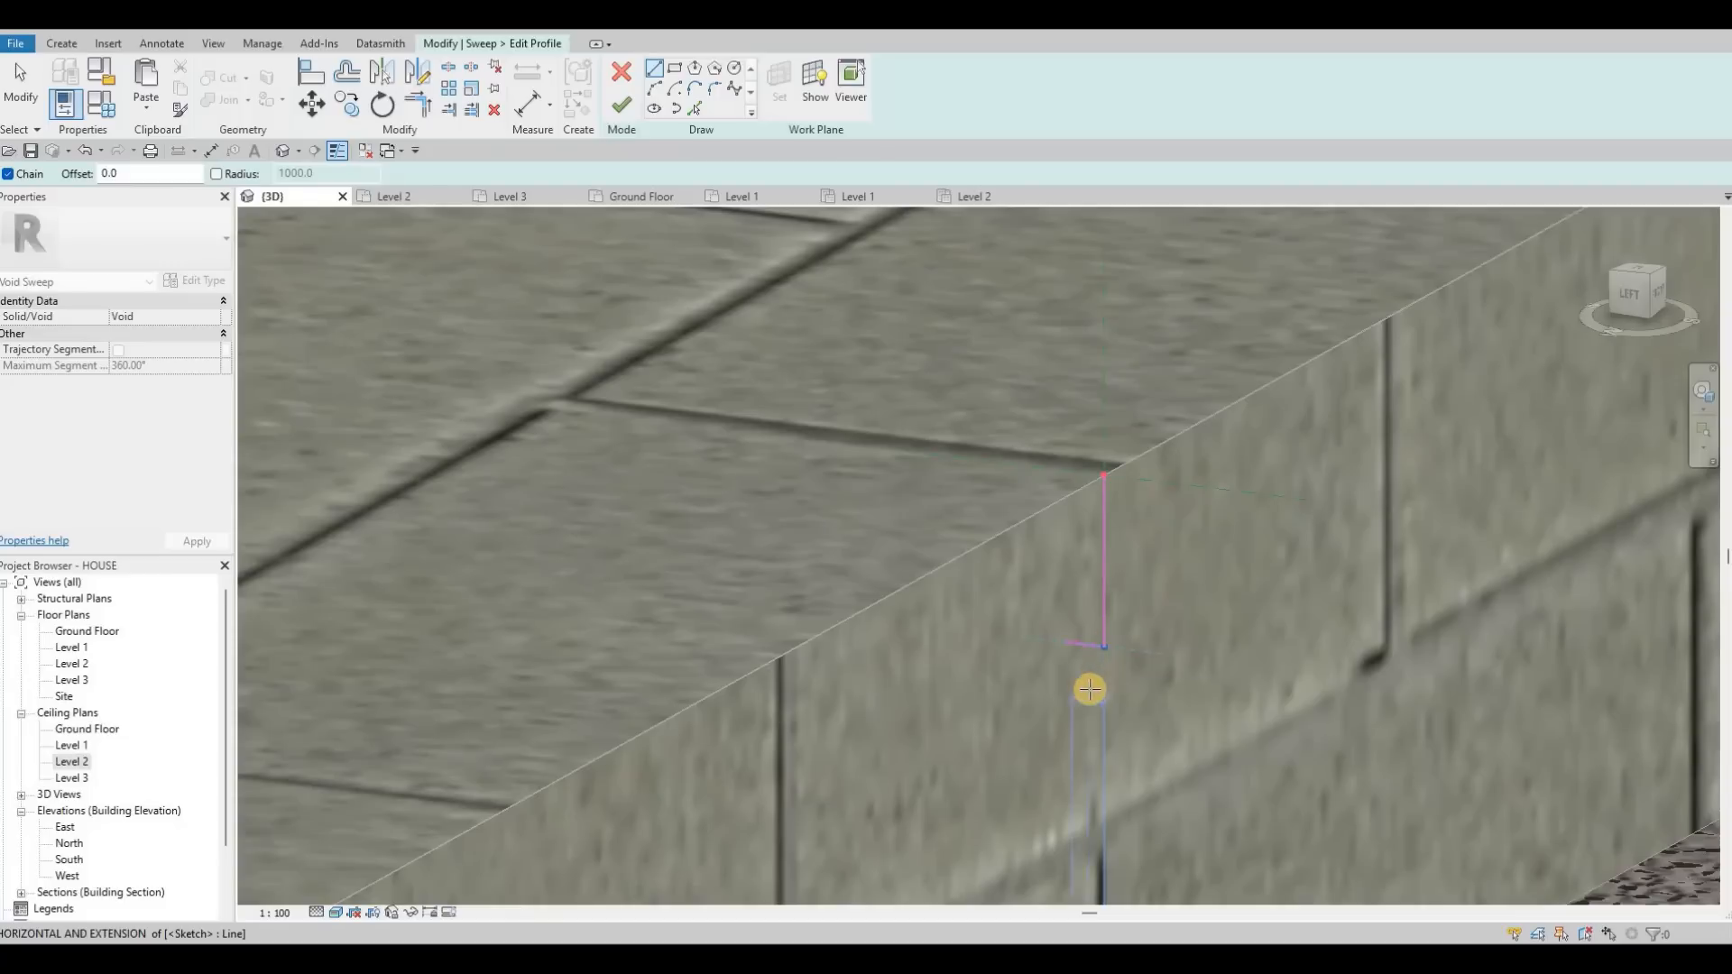
{"action": "left_click", "coordinate": [1072, 672]}
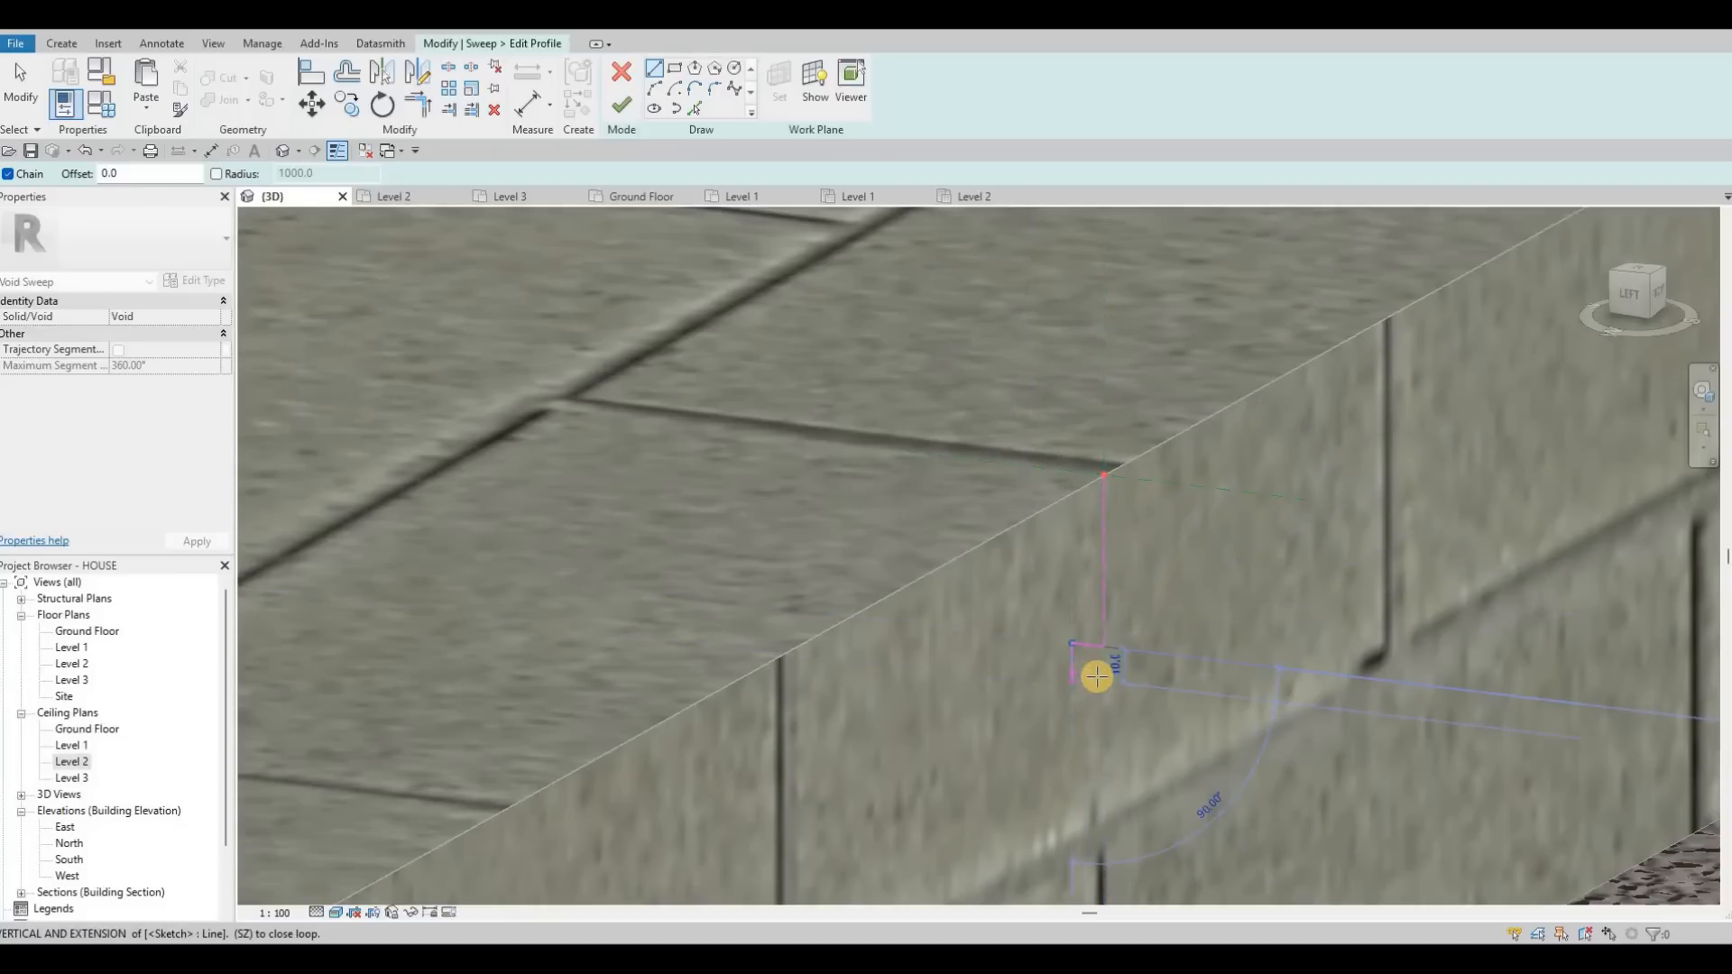
{"action": "left_click", "coordinate": [1097, 677]}
{"action": "left_click", "coordinate": [1102, 651]}
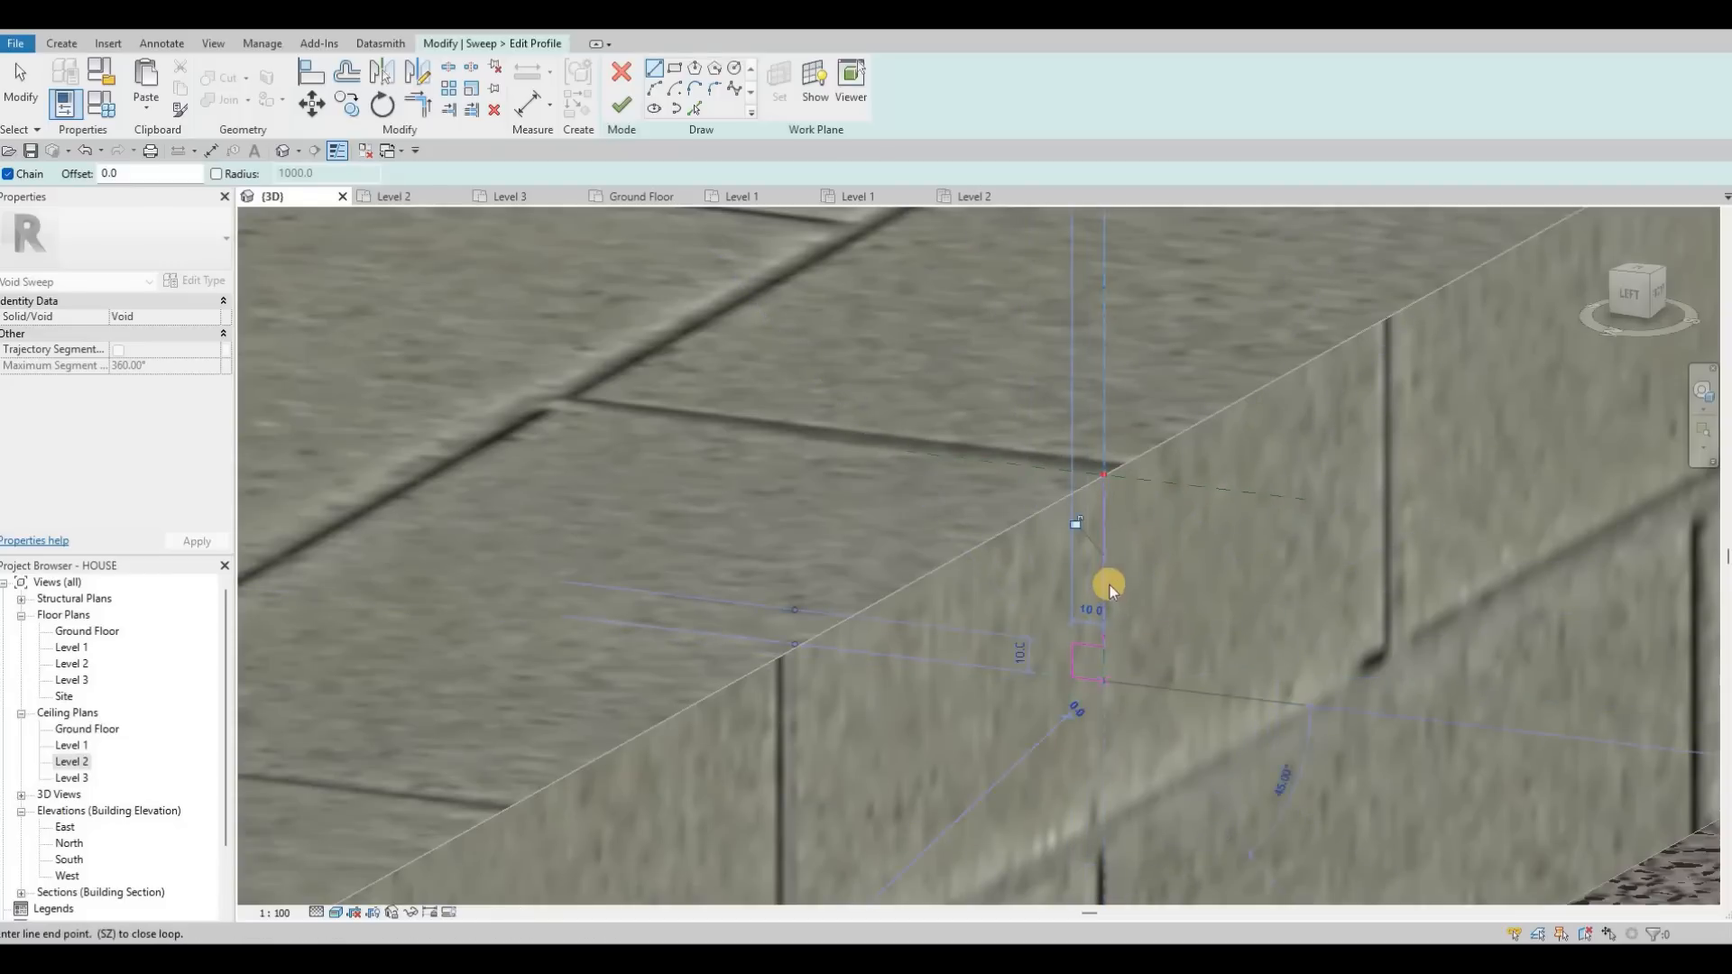
{"action": "key", "text": "Escape"}
{"action": "key", "text": "Escape"}
Delete the 50 mm guide line and finish the lower step's square profile and void sweep.
{"action": "left_click", "coordinate": [1106, 579]}
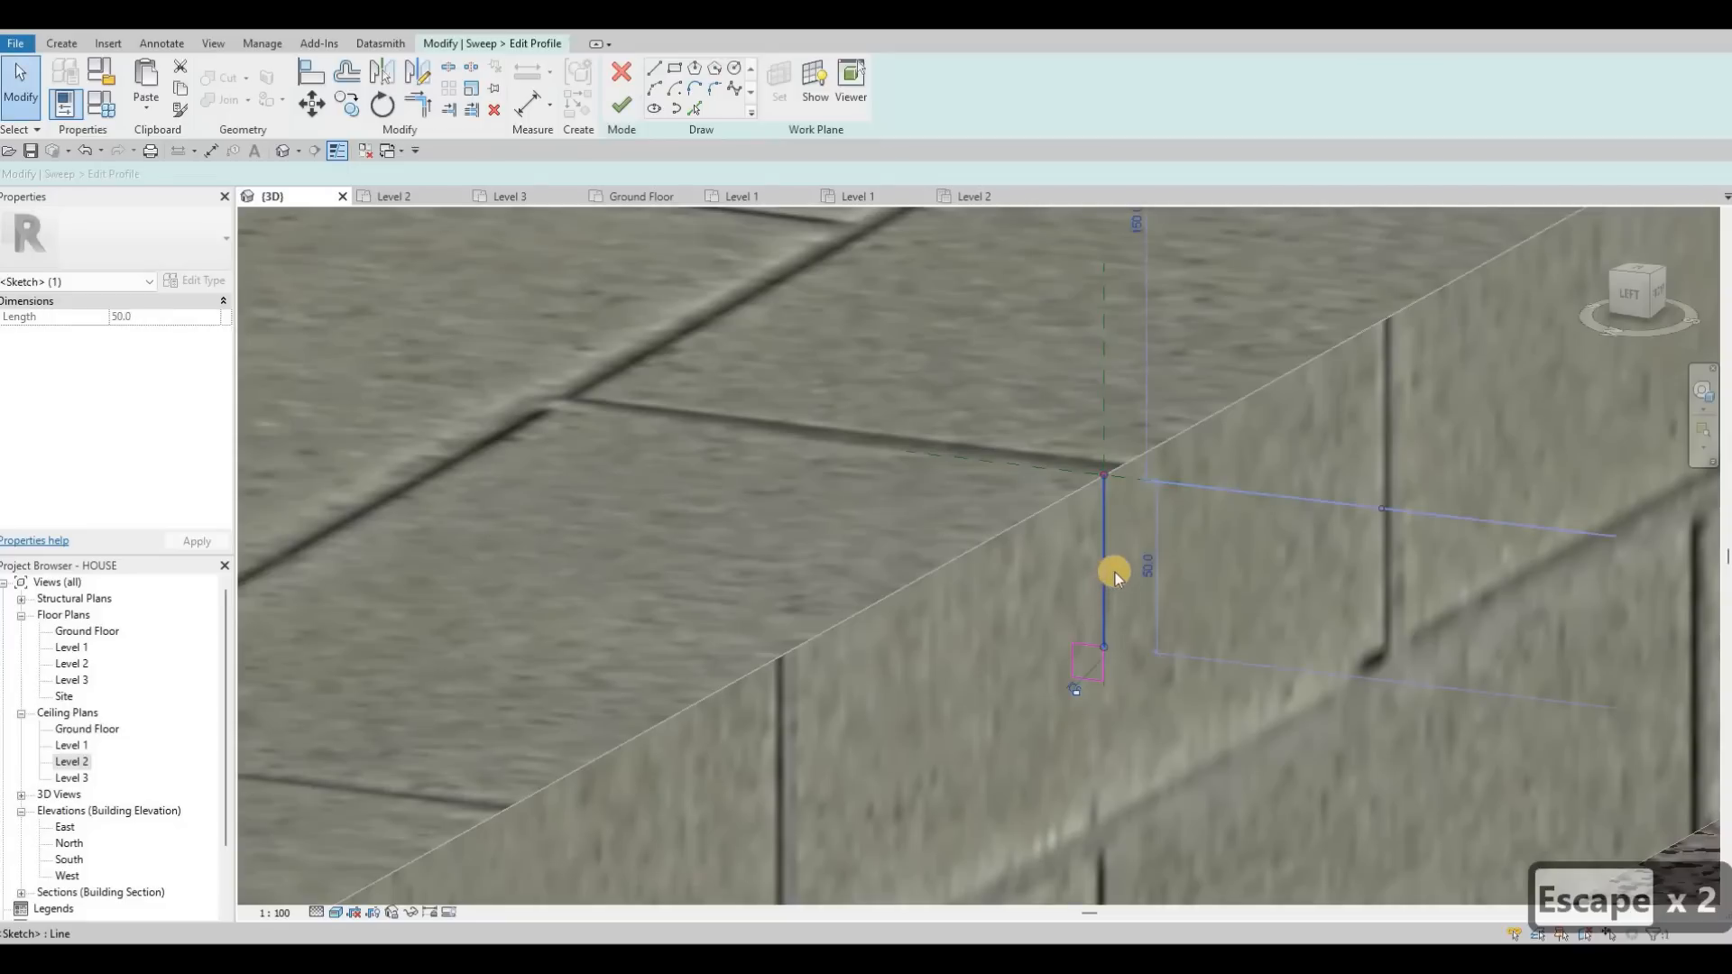
{"action": "key", "text": "Delete"}
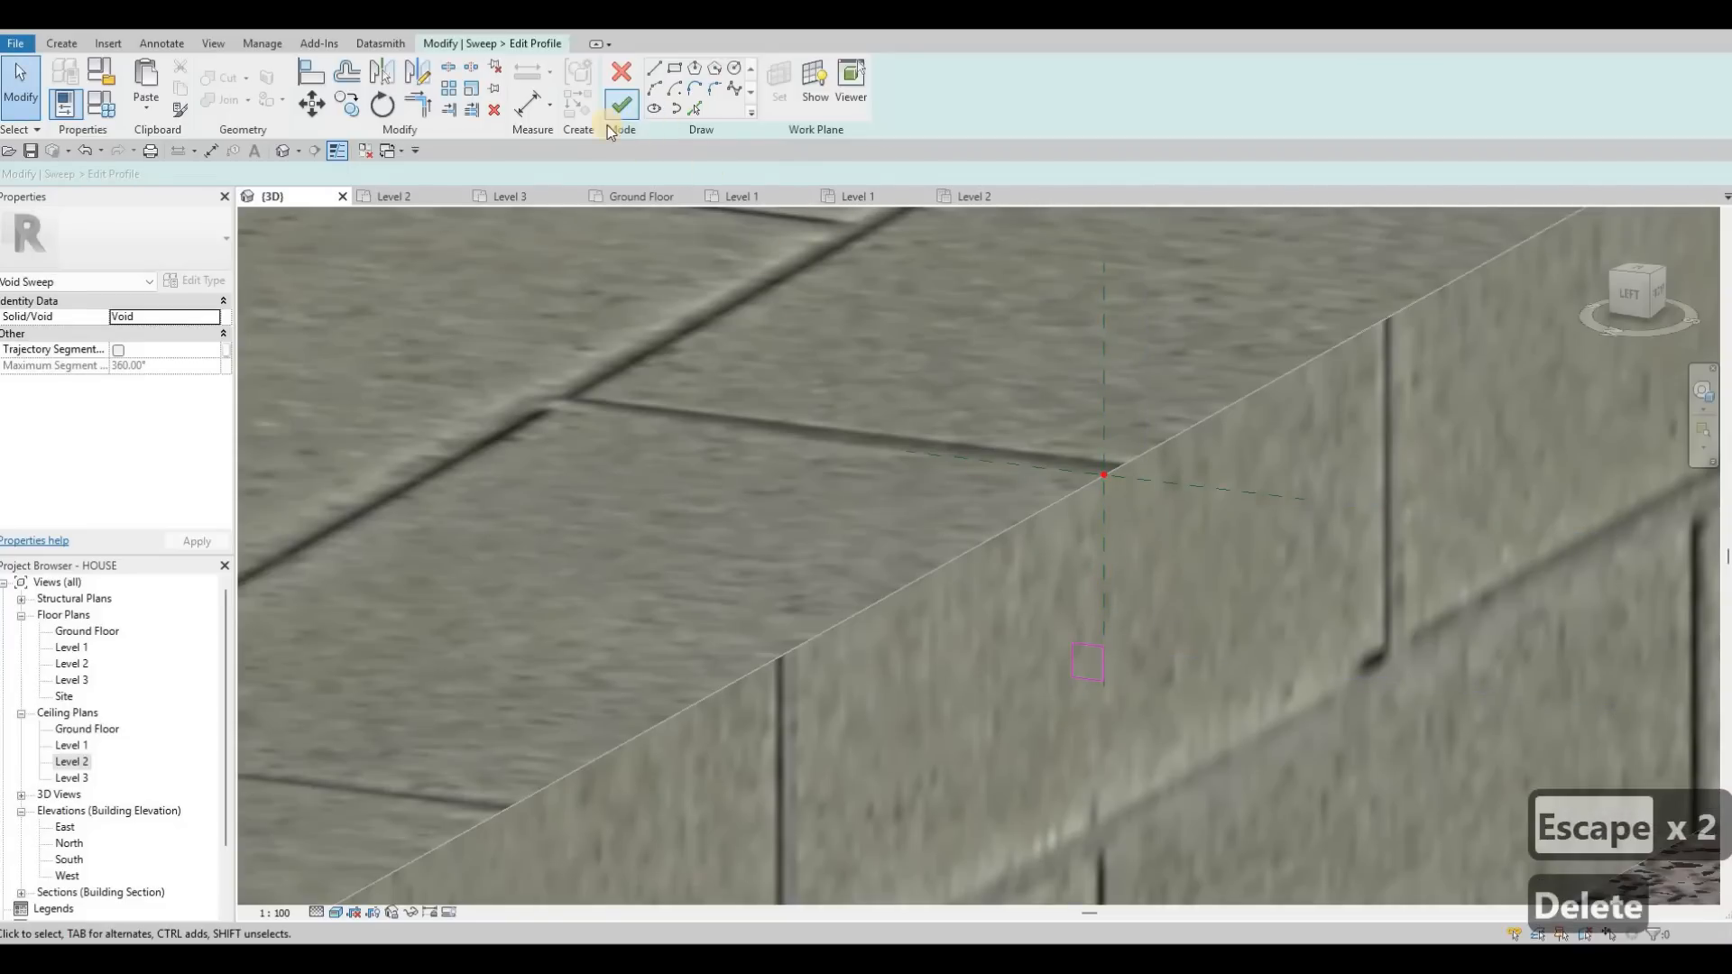
{"action": "left_click", "coordinate": [621, 106]}
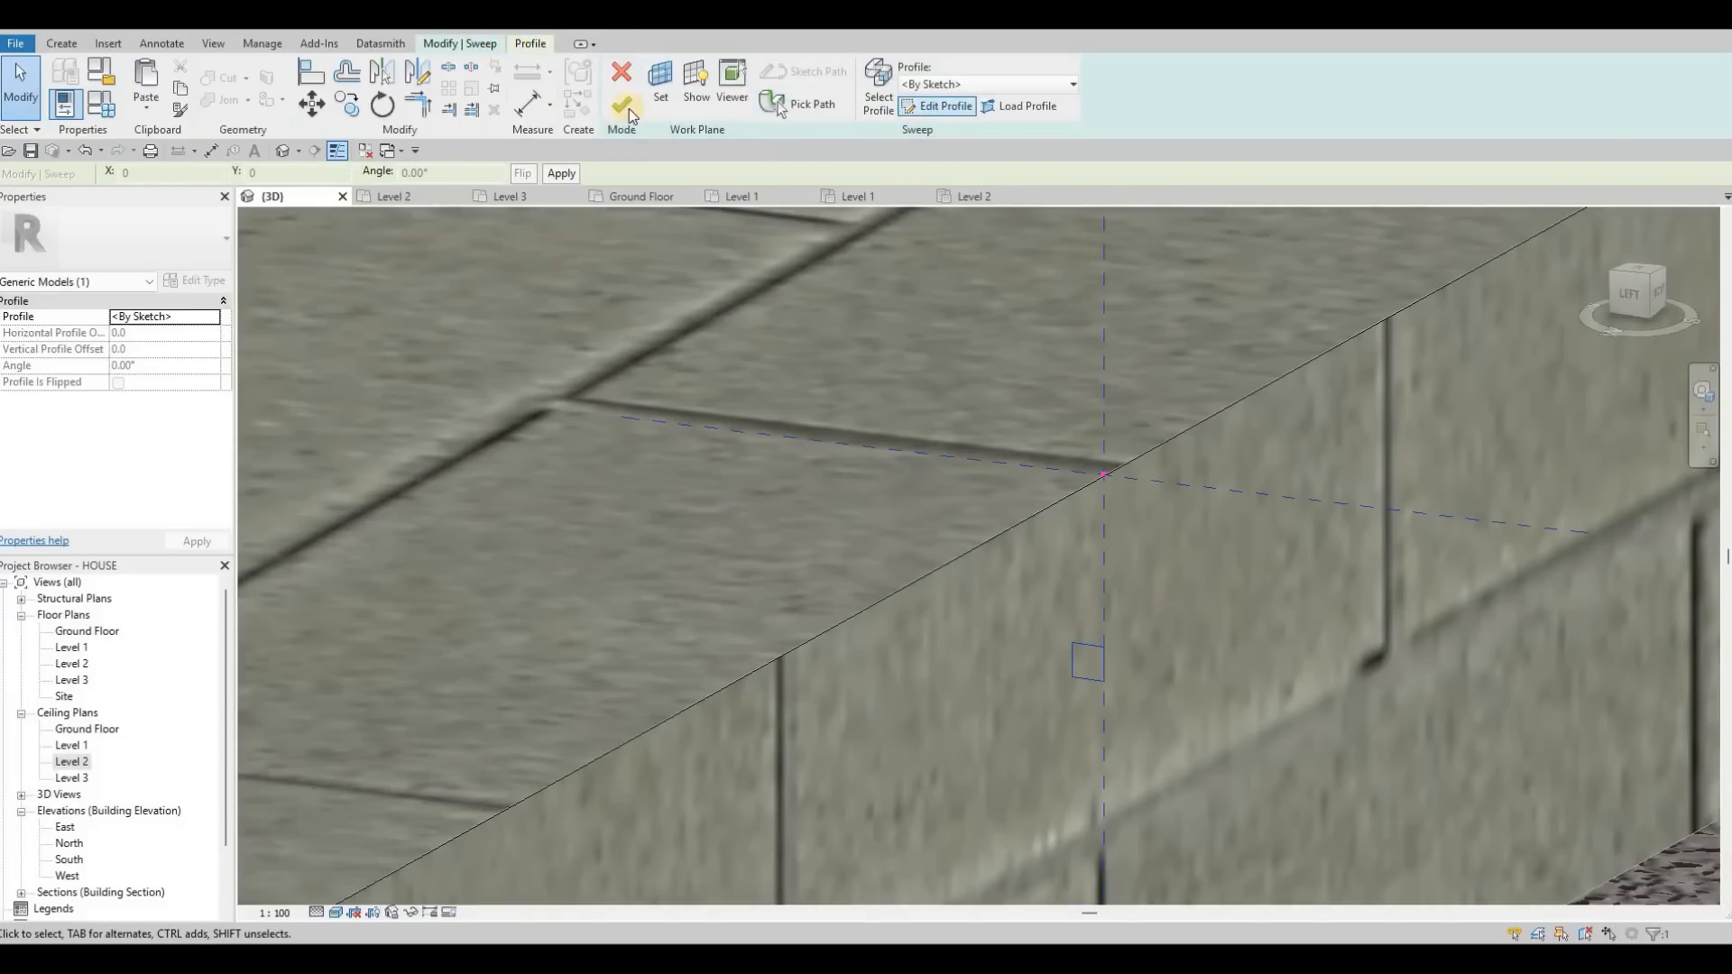
{"action": "left_click", "coordinate": [623, 105]}
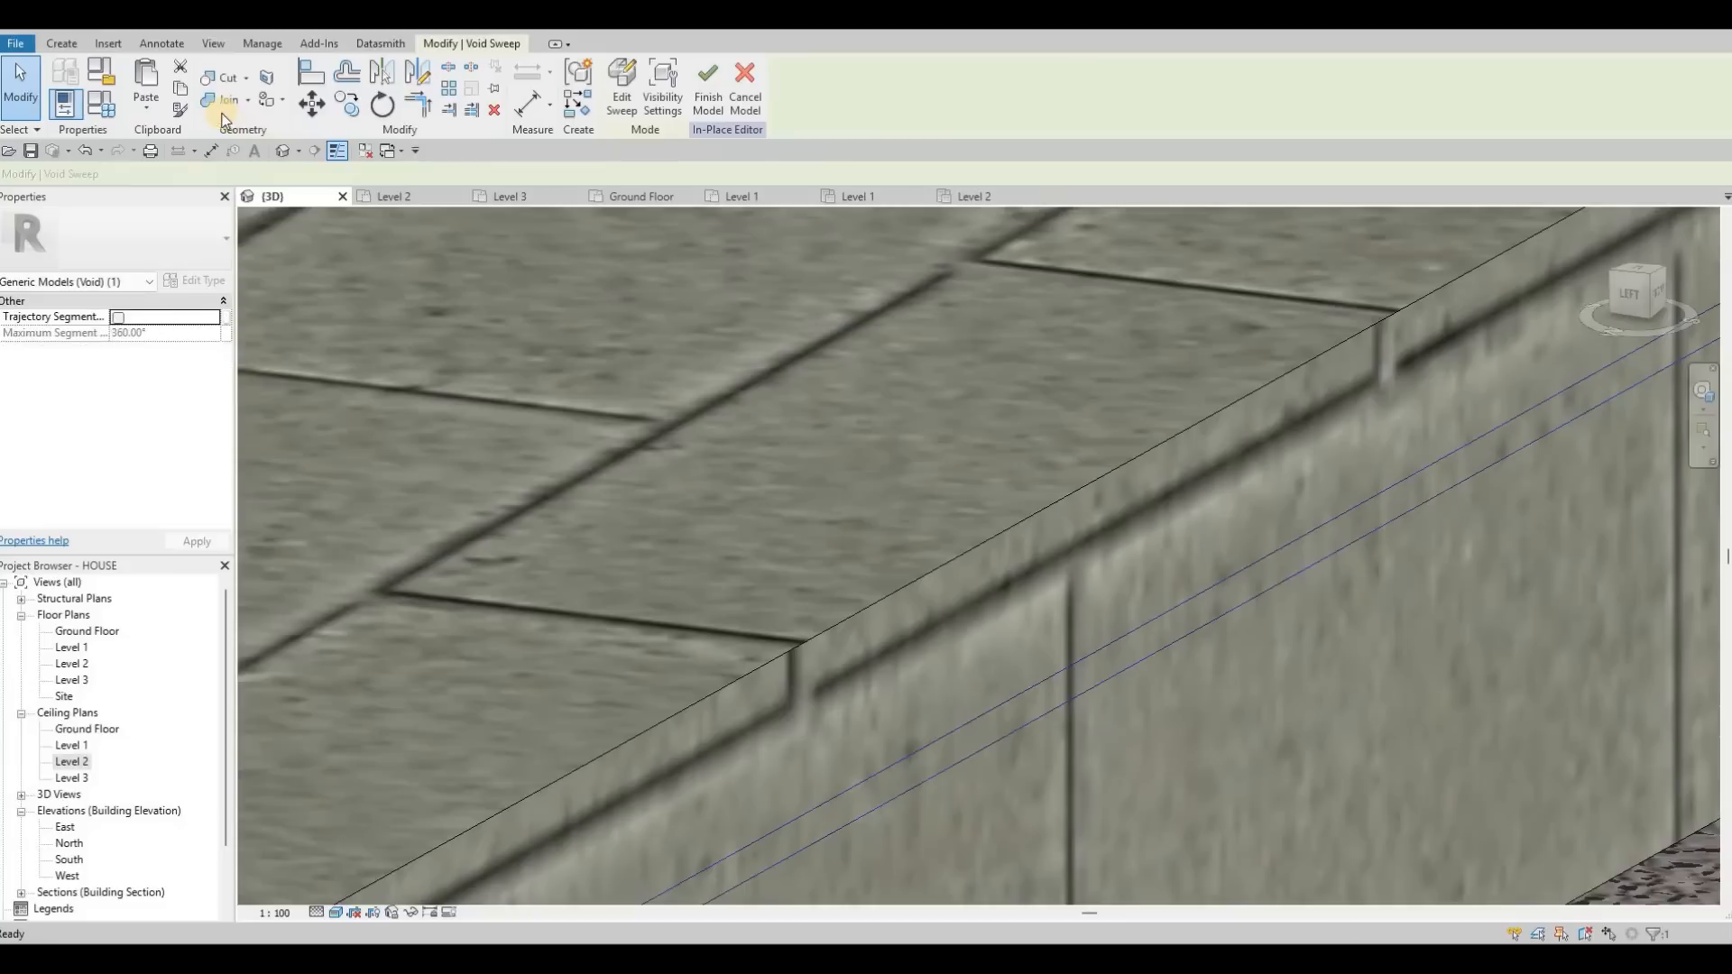
{"action": "left_click", "coordinate": [210, 86]}
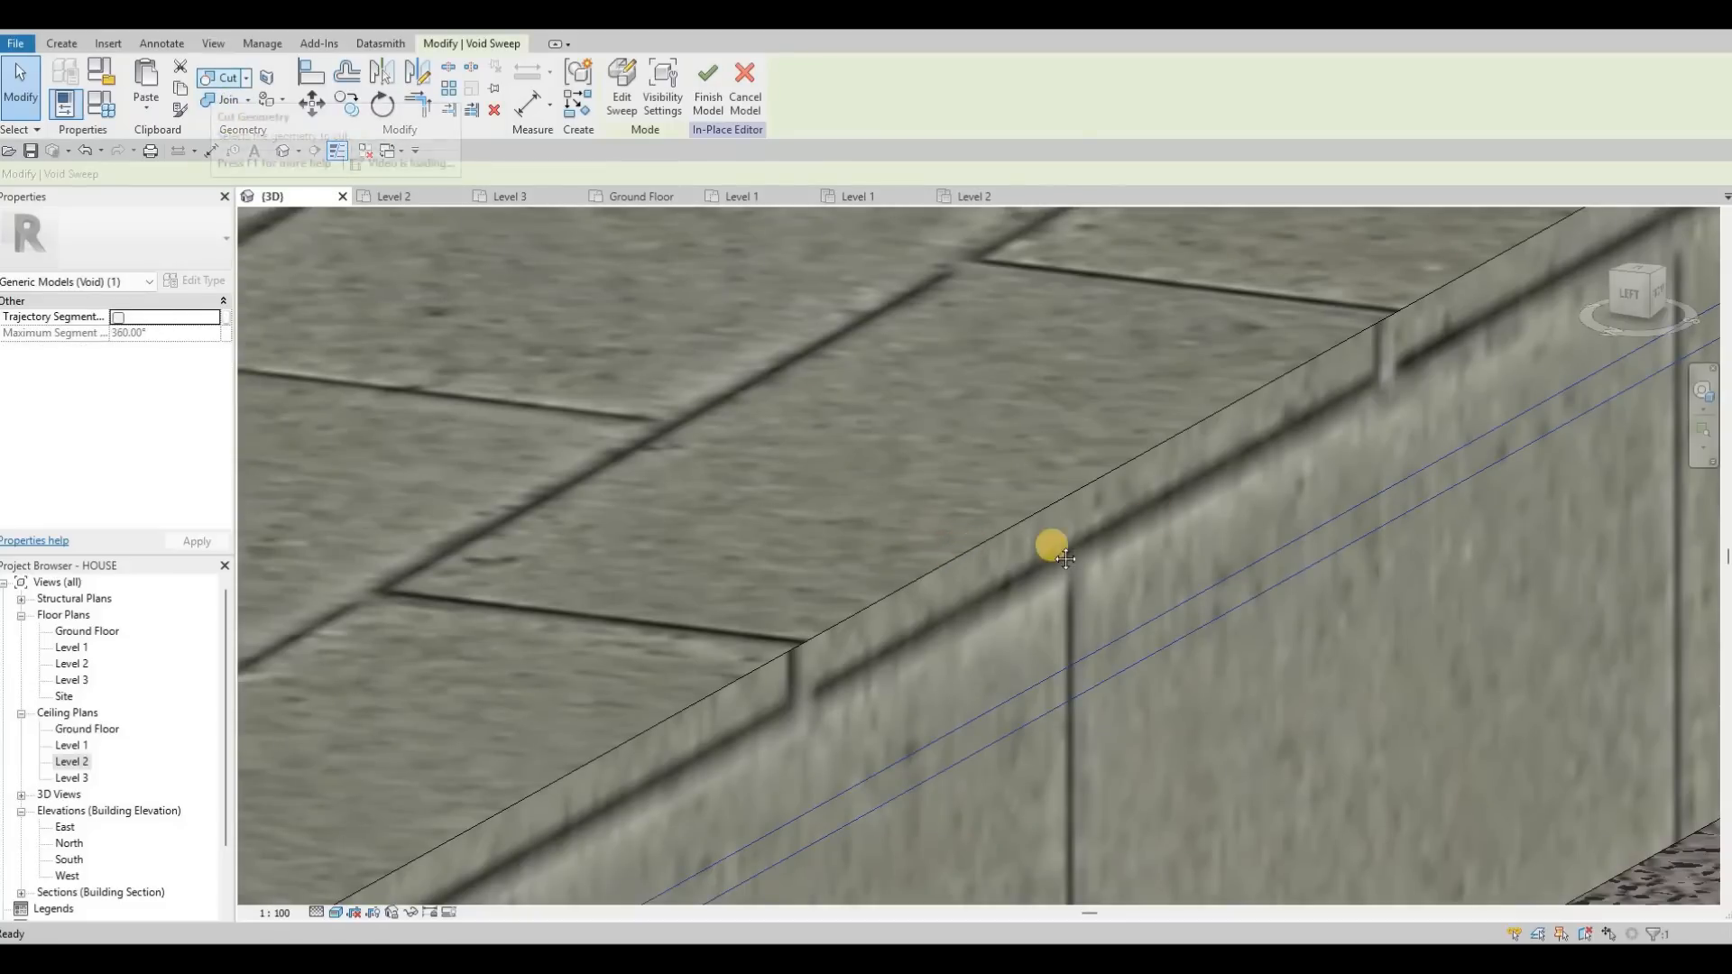
{"action": "scroll", "coordinate": [1052, 546], "scroll_direction": "down", "scroll_amount": 1}
{"action": "middle_click_drag", "start_coordinate": [1056, 546], "coordinate": [1091, 533]}
{"action": "scroll", "coordinate": [1020, 538], "scroll_direction": "down", "scroll_amount": 4}
{"action": "middle_click_drag", "start_coordinate": [541, 587], "coordinate": [812, 540]}
{"action": "middle_click_drag", "start_coordinate": [336, 679], "coordinate": [539, 593]}
{"action": "key", "text": "Escape"}
Reopen the lower void sweep's path and extend its planter-side line back along the upper step to the planter wall.
{"action": "scroll", "coordinate": [449, 563], "scroll_direction": "up", "scroll_amount": 2}
{"action": "left_click", "coordinate": [455, 618]}
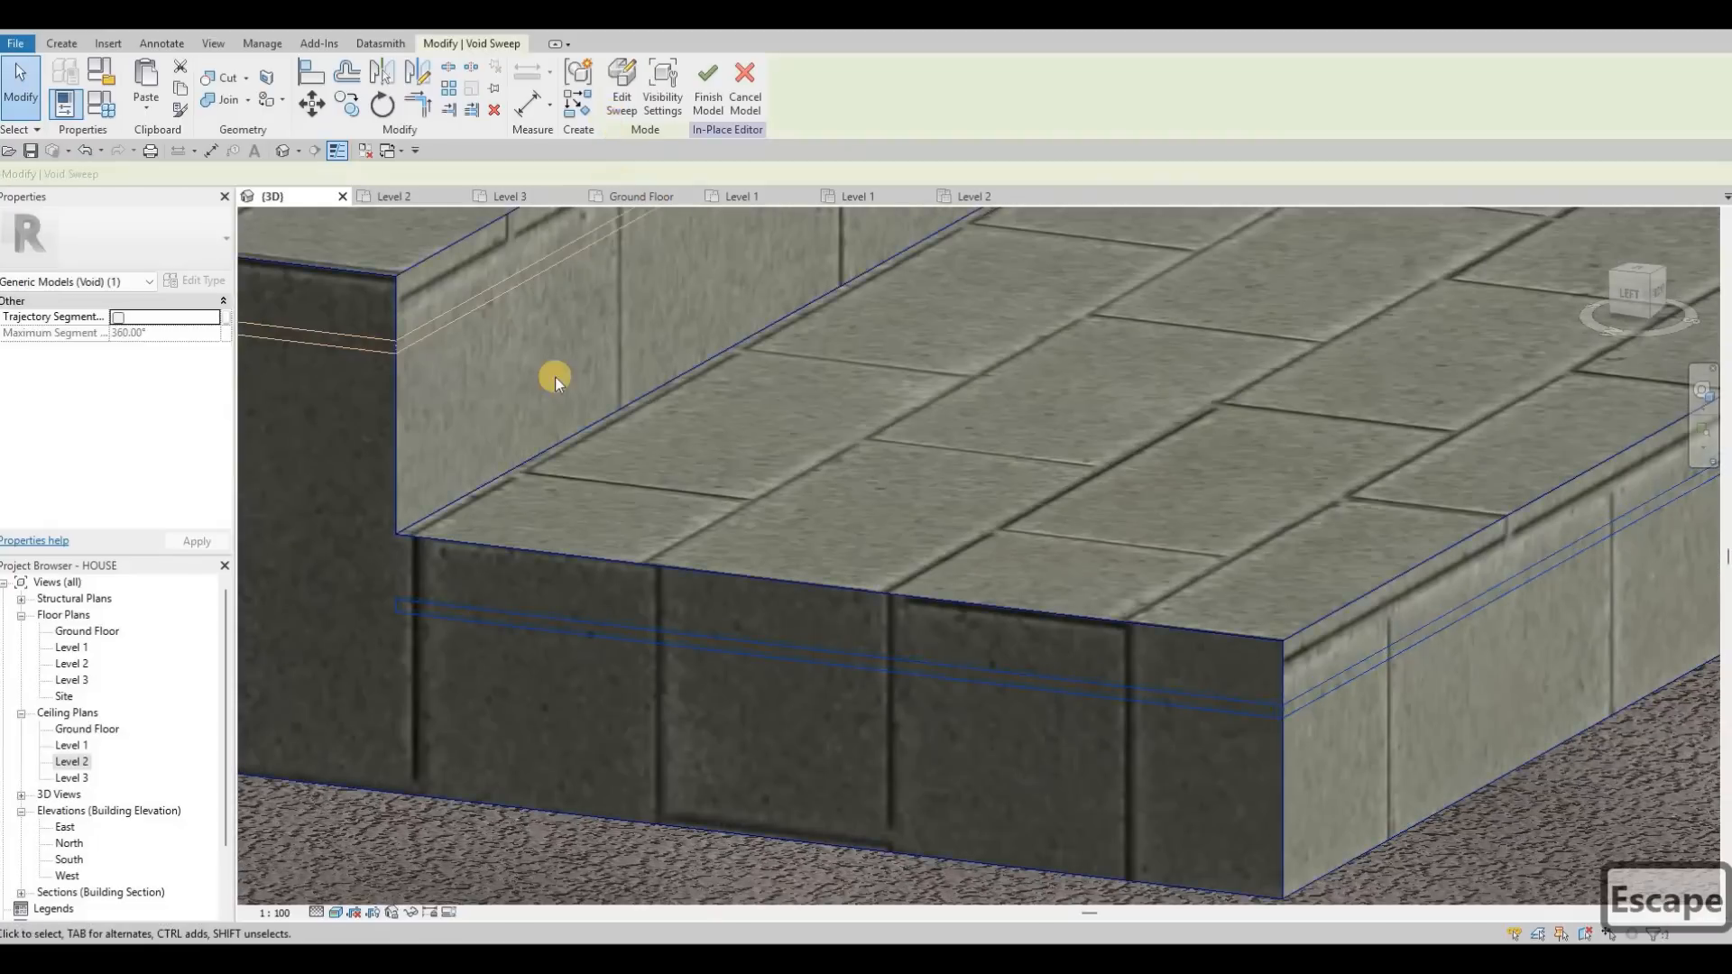
{"action": "left_click", "coordinate": [622, 86]}
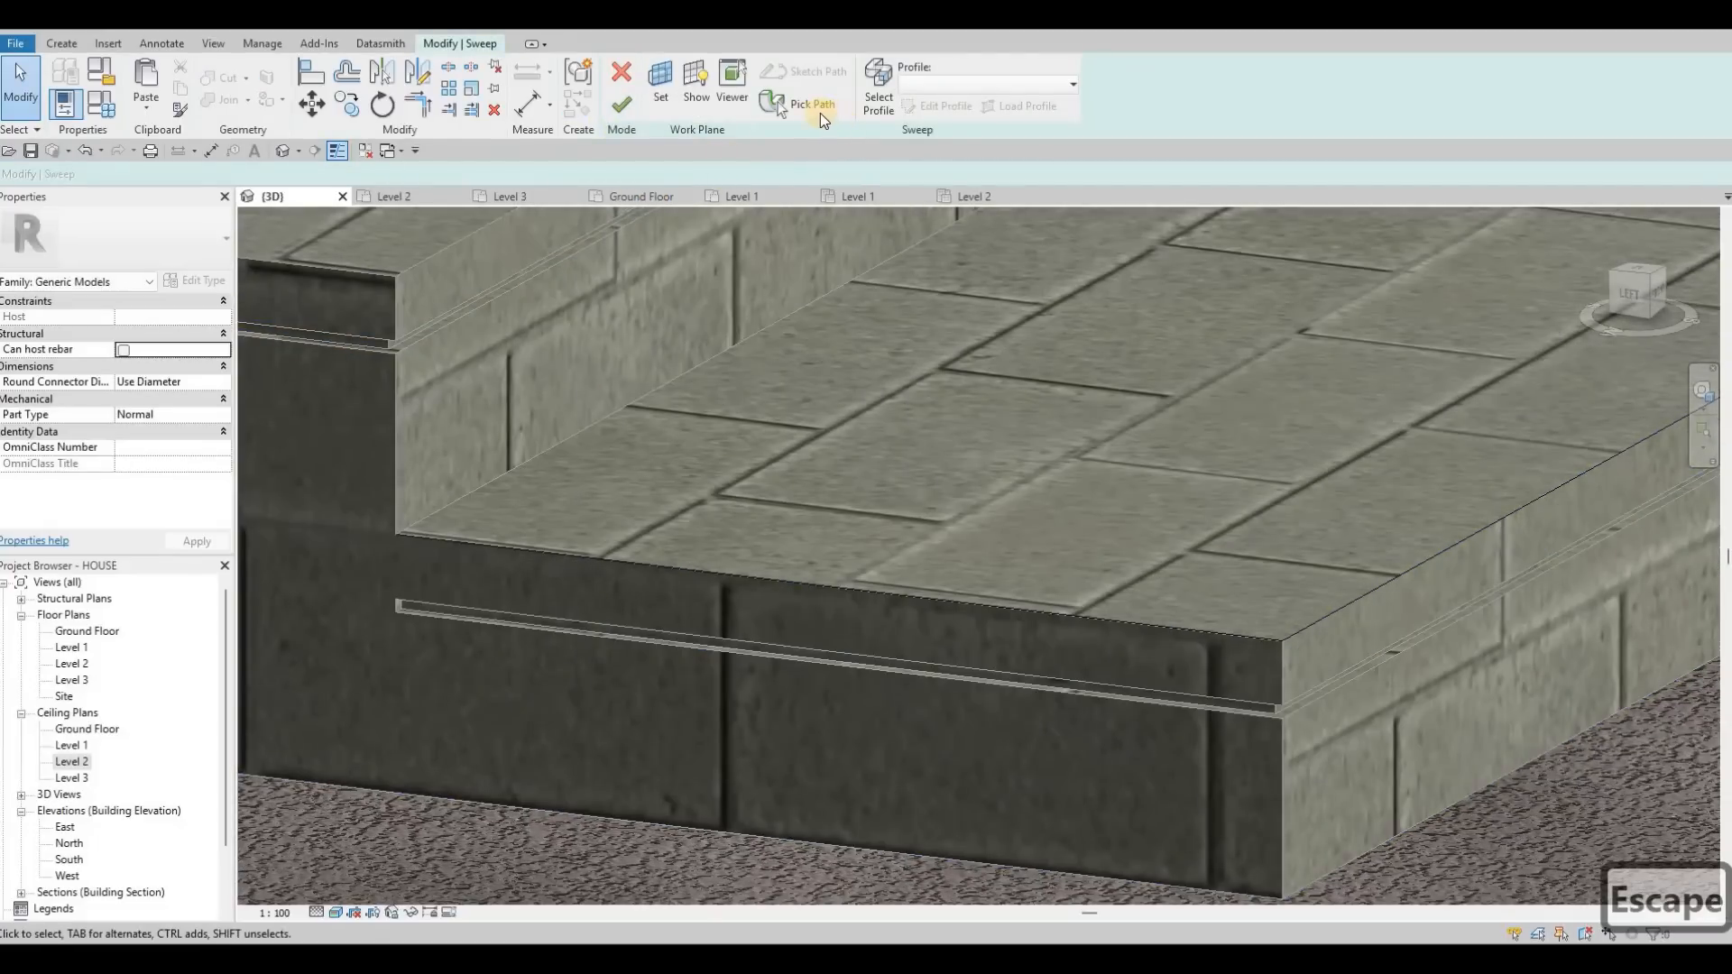
{"action": "left_click", "coordinate": [816, 106]}
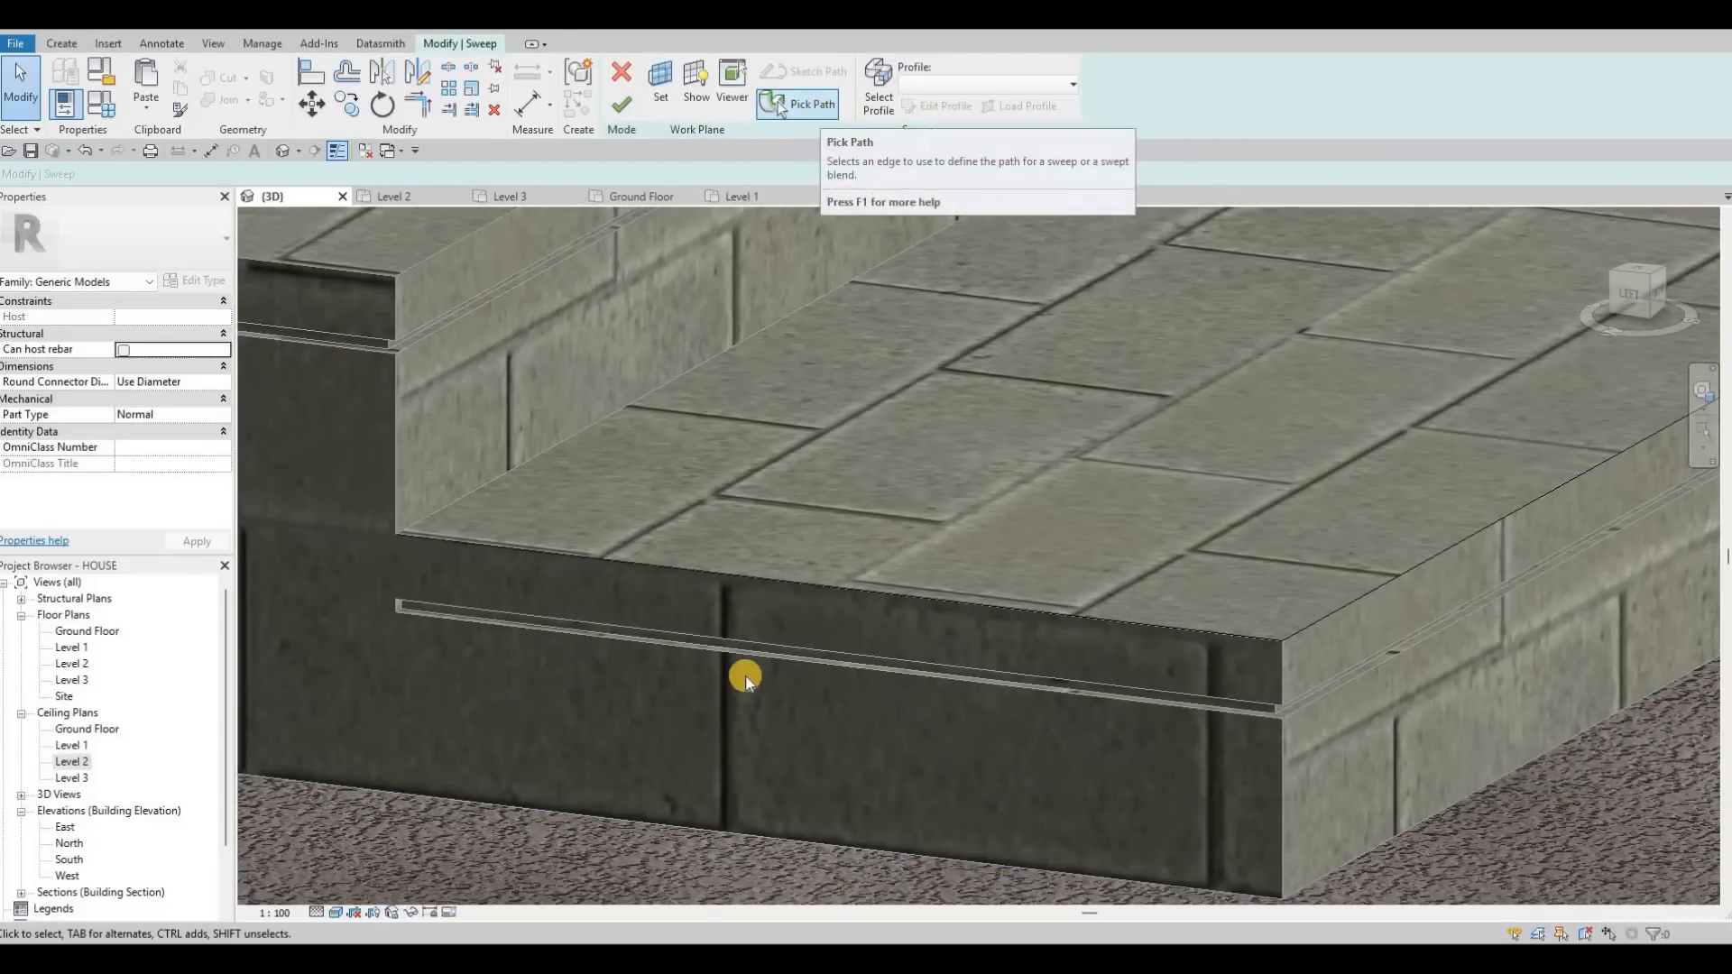
{"action": "key", "text": "Escape"}
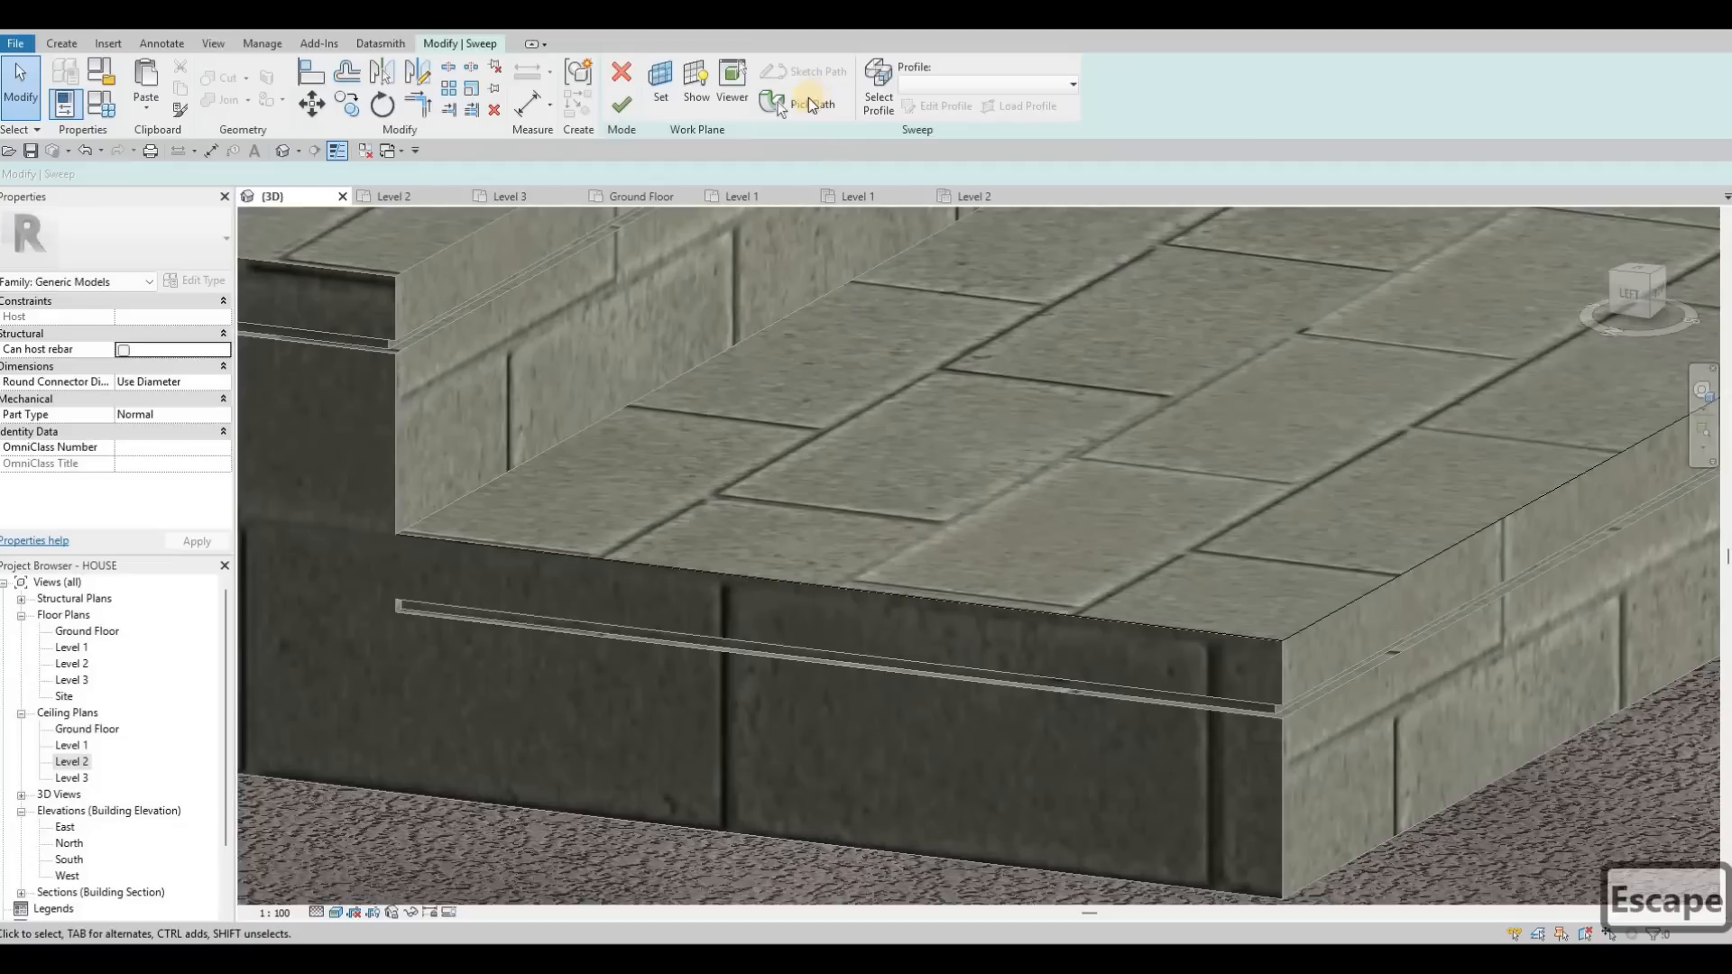
{"action": "key", "text": "Escape"}
{"action": "left_click", "coordinate": [809, 98]}
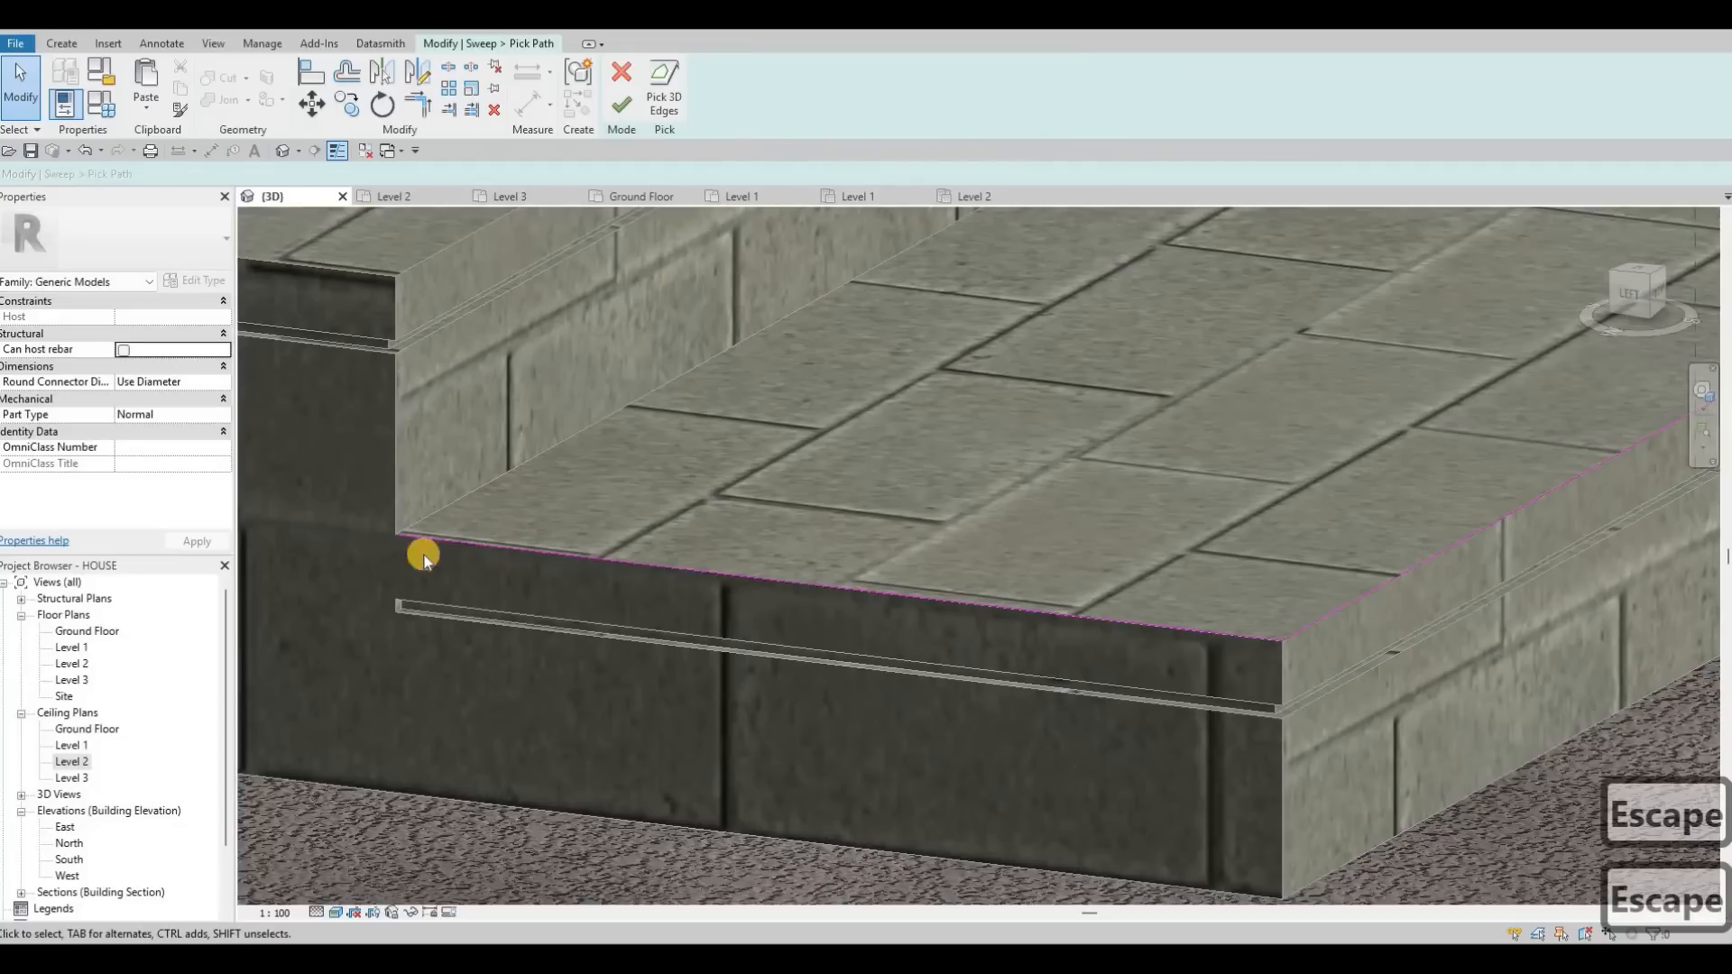
{"action": "left_click", "coordinate": [423, 558]}
{"action": "middle_click_drag", "start_coordinate": [396, 537], "coordinate": [929, 533]}
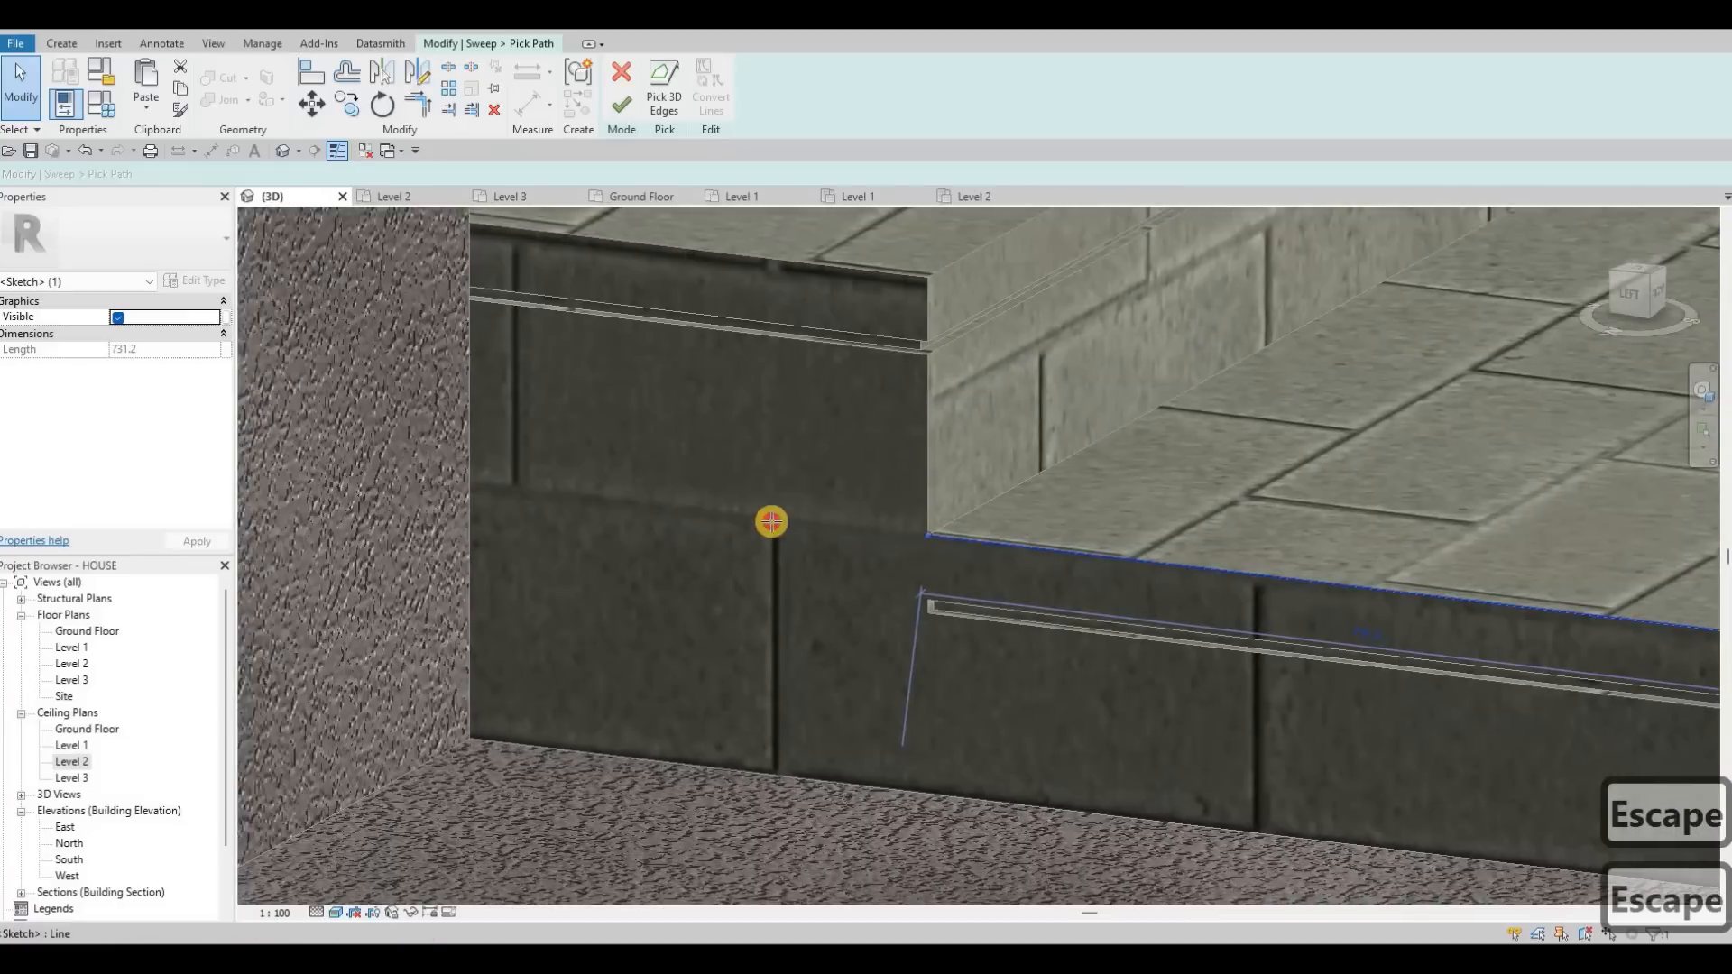
{"action": "left_click_drag", "start_coordinate": [771, 522], "coordinate": [472, 493]}
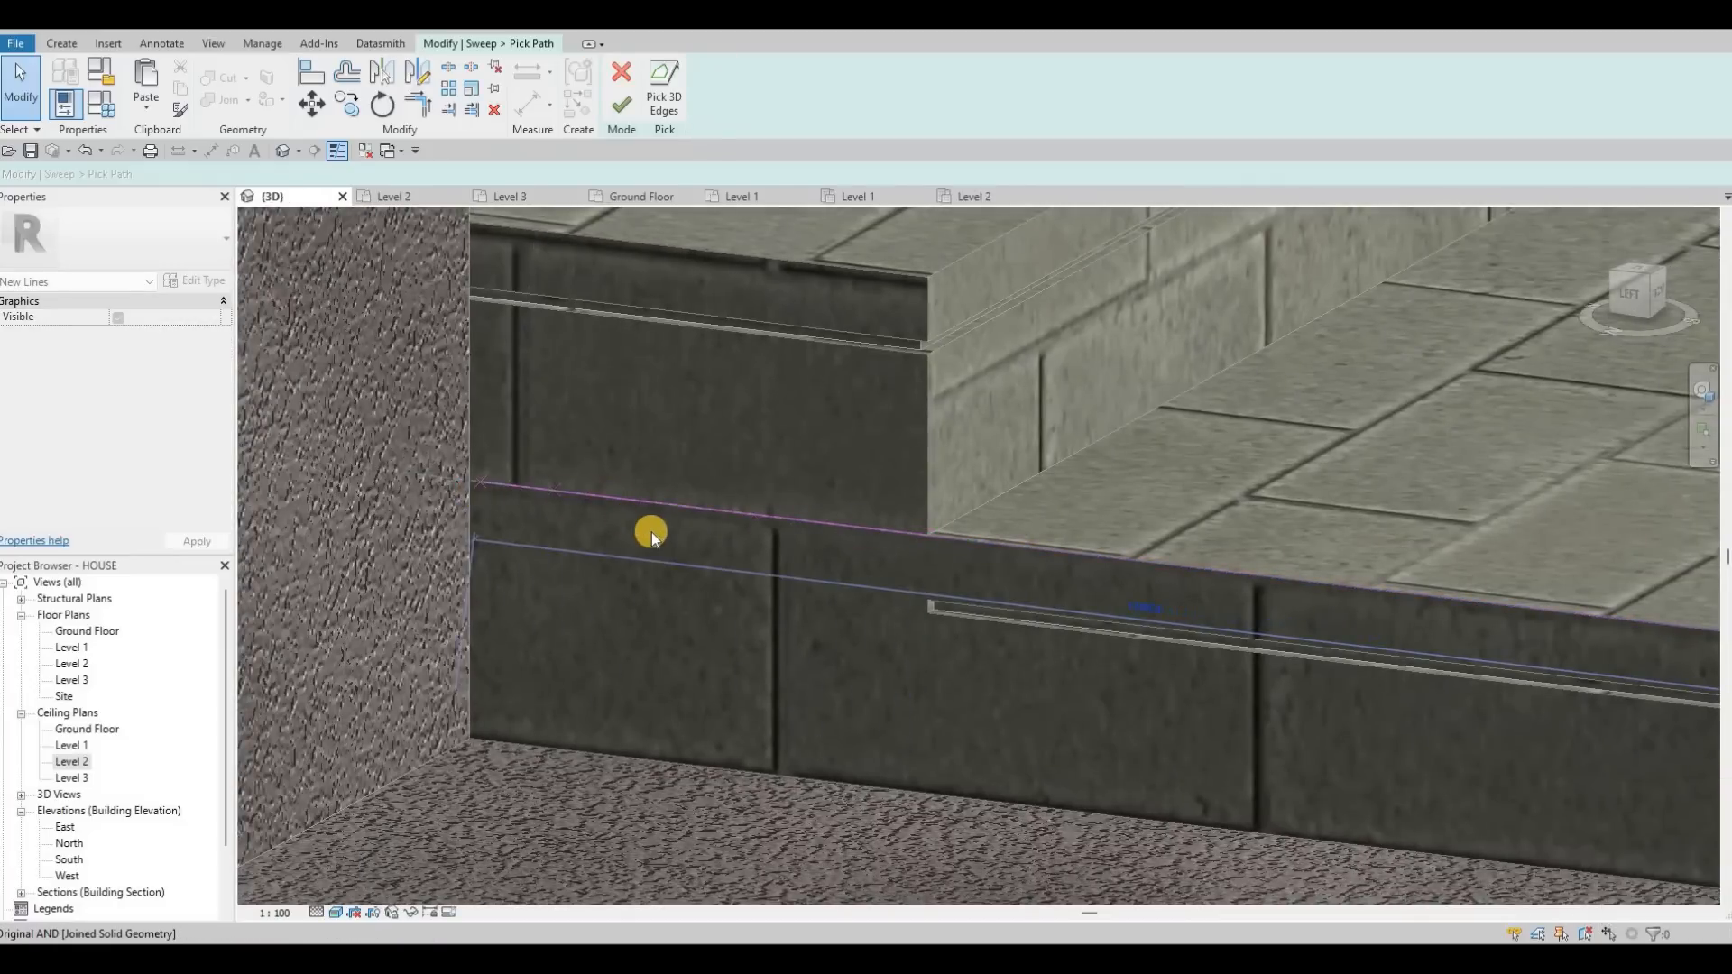
{"action": "scroll", "coordinate": [676, 581], "scroll_direction": "down", "scroll_amount": 2}
{"action": "middle_click_drag", "start_coordinate": [839, 631], "coordinate": [761, 646]}
{"action": "scroll", "coordinate": [761, 646], "scroll_direction": "down", "scroll_amount": 1}
{"action": "key", "text": "Escape"}
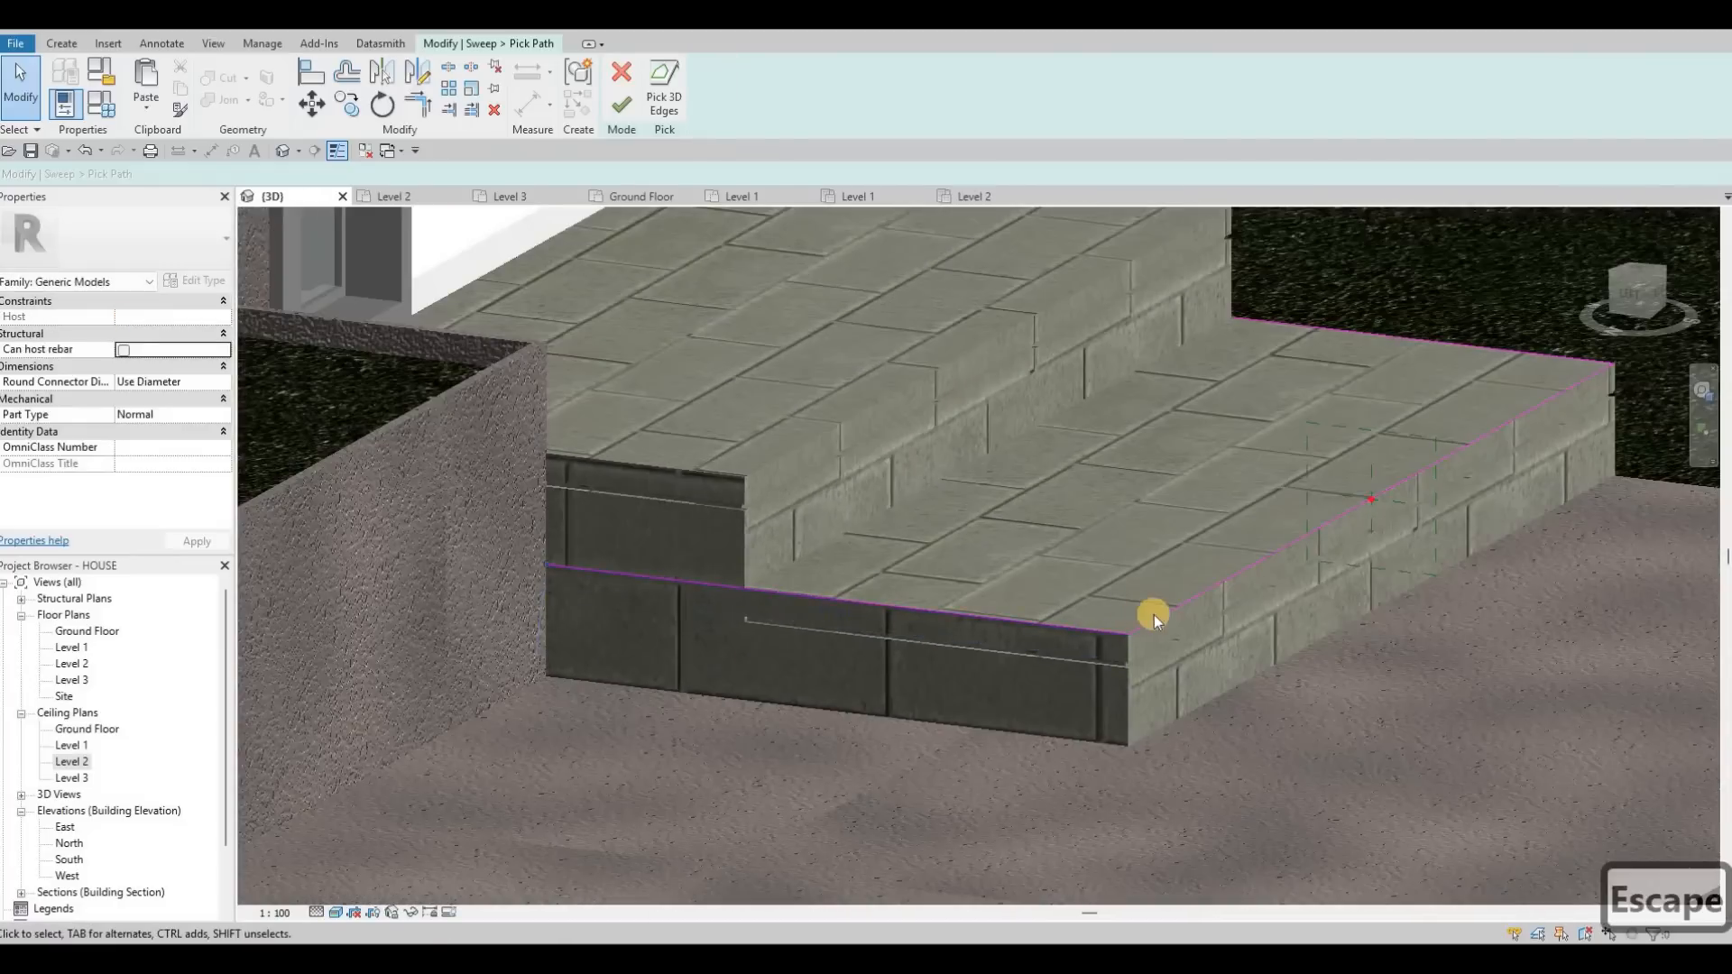
Extend the sweep path's grass-side line back along the upper step to the house wall.
{"action": "scroll", "coordinate": [978, 700], "scroll_direction": "down", "scroll_amount": 2}
{"action": "middle_click_drag", "start_coordinate": [978, 700], "coordinate": [799, 567], "text": "shift"}
{"action": "scroll", "coordinate": [789, 557], "scroll_direction": "up", "scroll_amount": 3}
{"action": "scroll", "coordinate": [788, 557], "scroll_direction": "up", "scroll_amount": 2}
{"action": "key", "text": "Escape"}
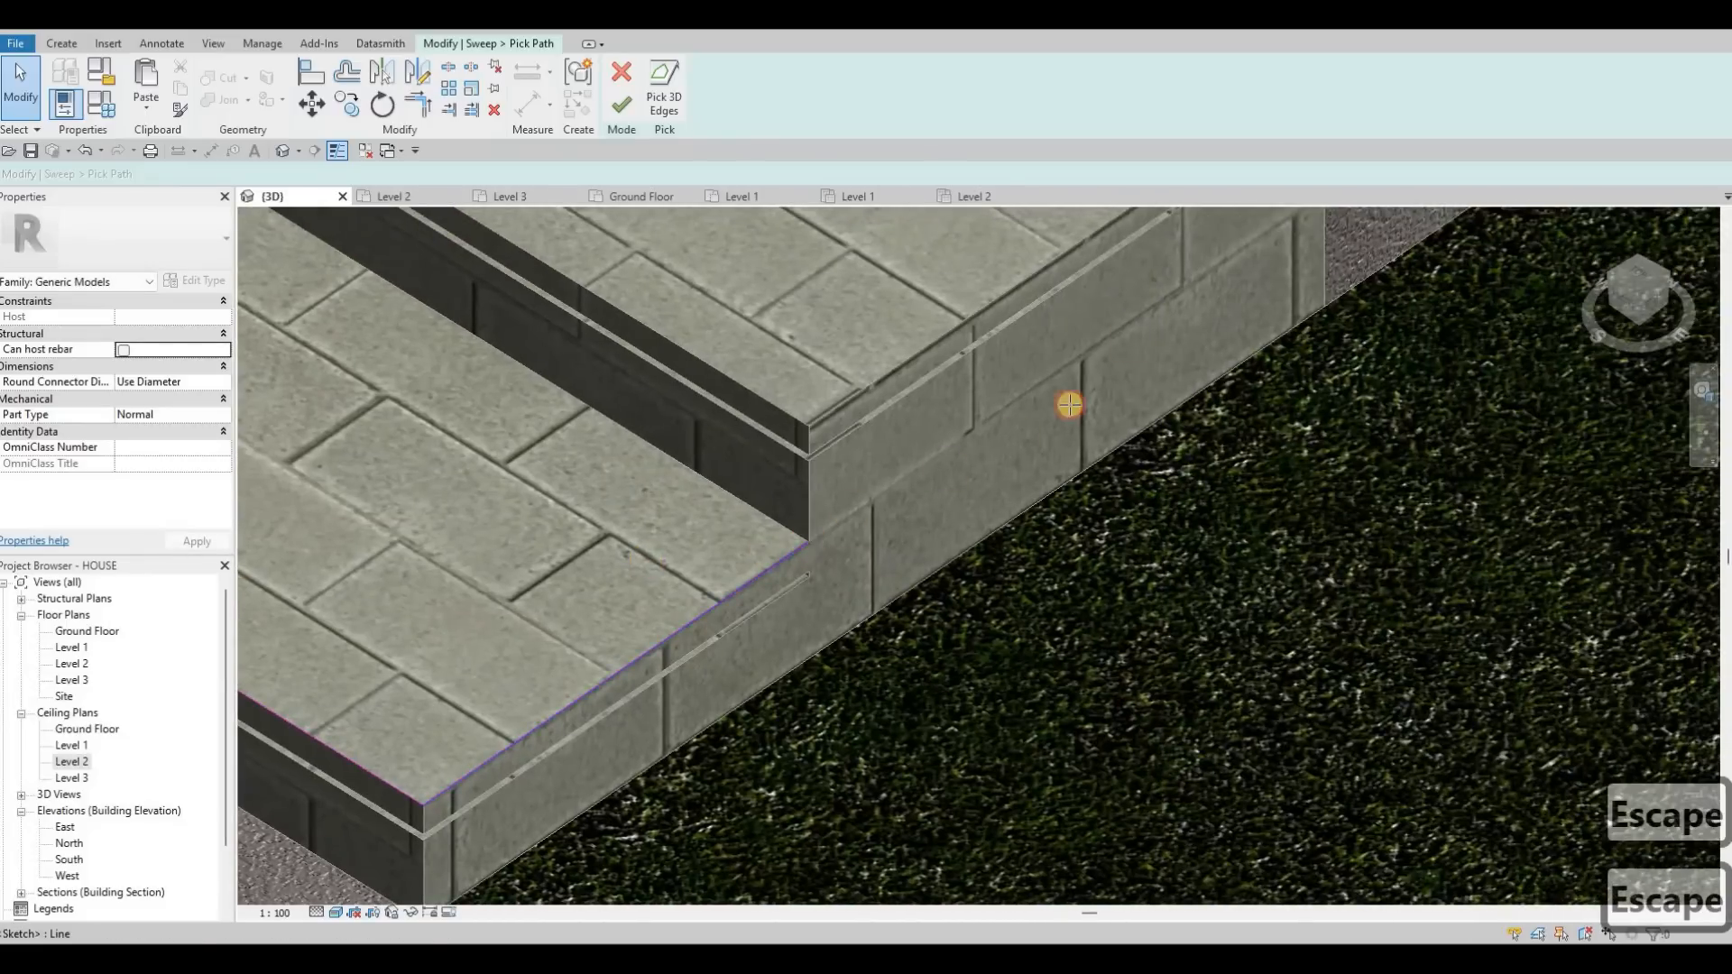
{"action": "left_click_drag", "start_coordinate": [1069, 404], "coordinate": [1257, 238]}
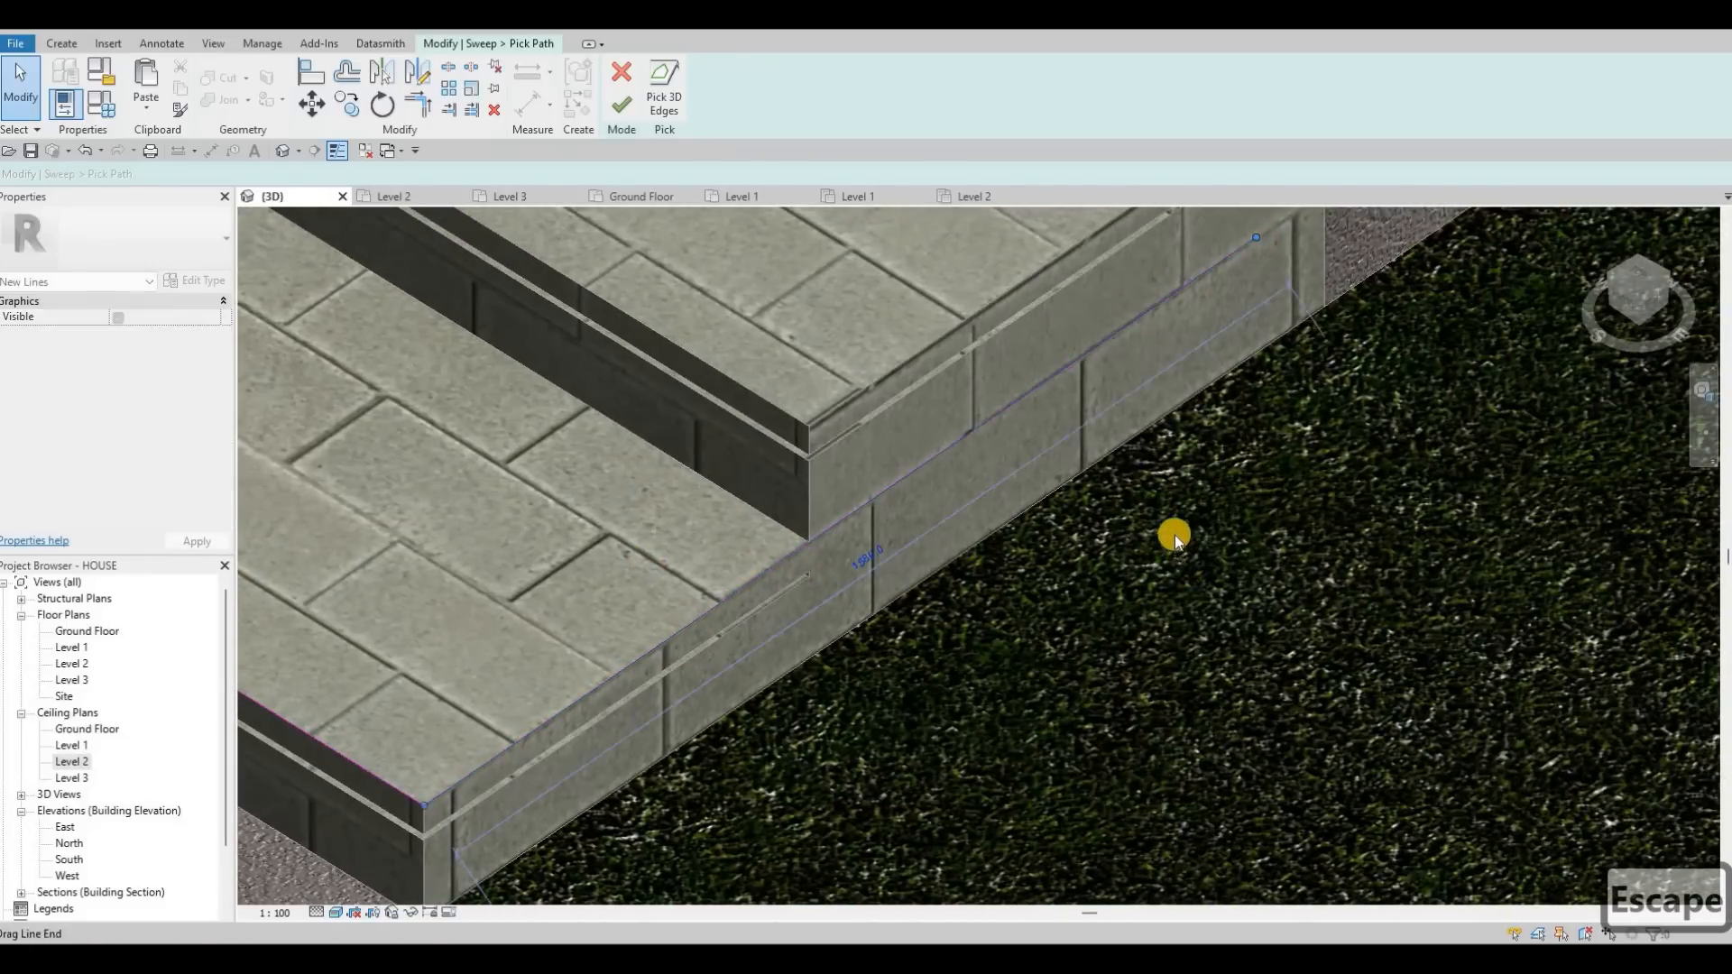
{"action": "middle_click_drag", "start_coordinate": [1256, 237], "coordinate": [1176, 520]}
{"action": "left_click_drag", "start_coordinate": [1176, 521], "coordinate": [1241, 487]}
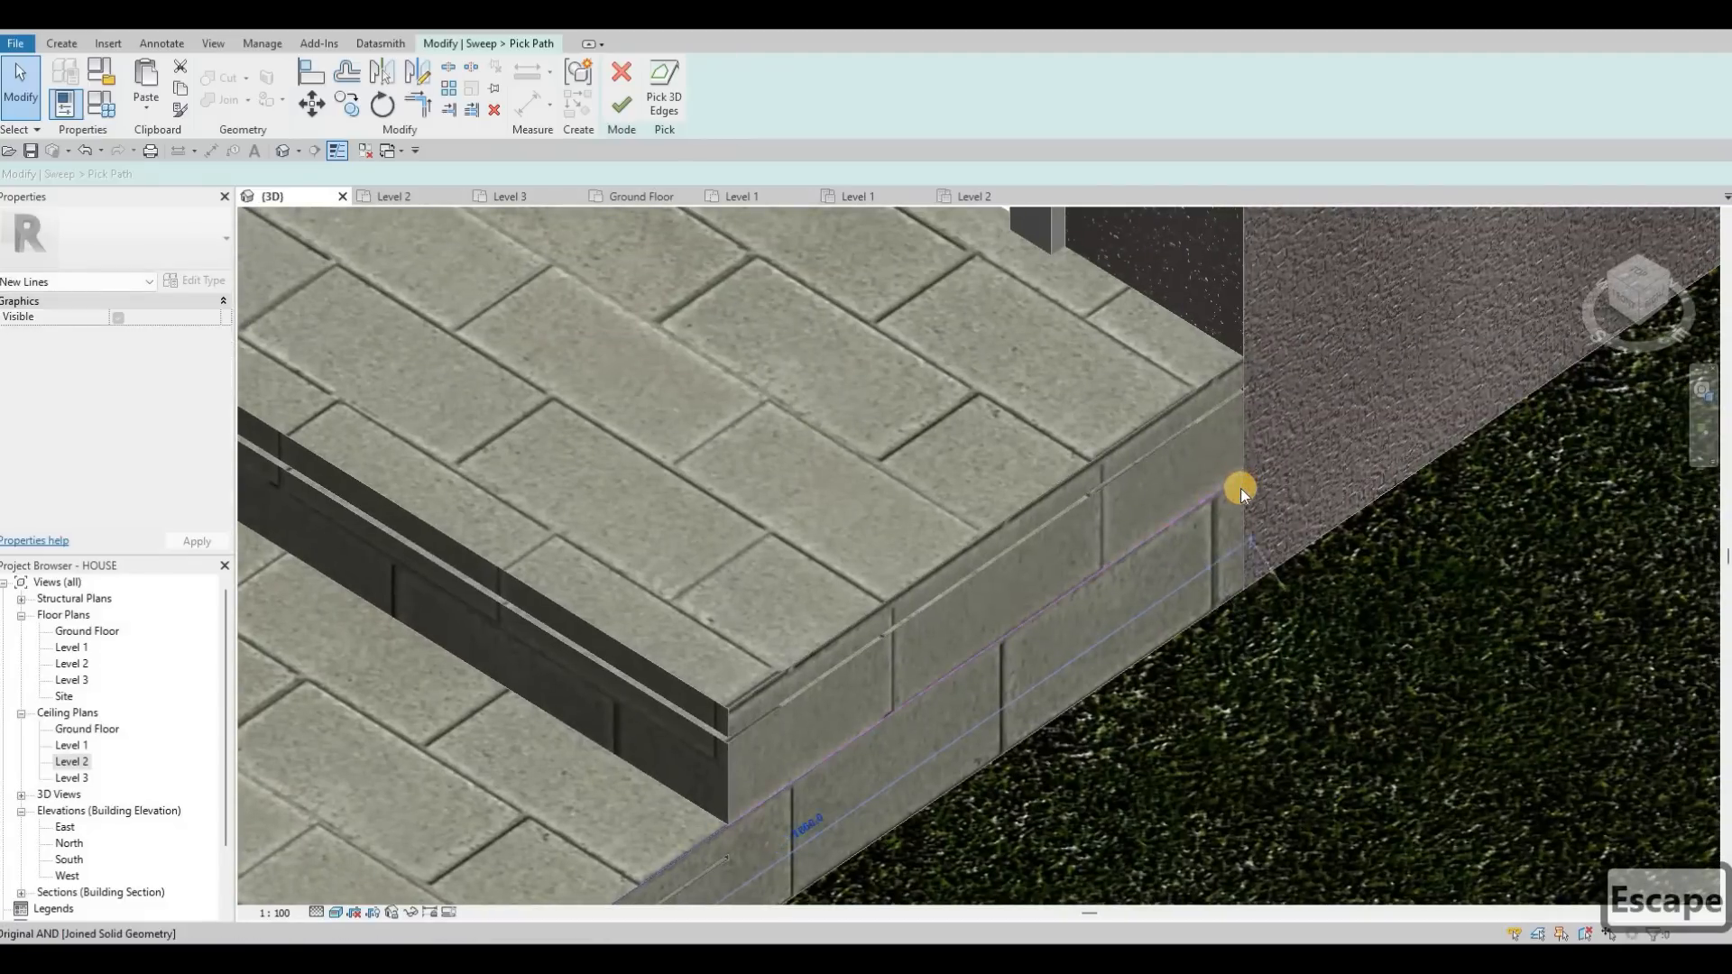
{"action": "scroll", "coordinate": [1221, 529], "scroll_direction": "down", "scroll_amount": 4}
{"action": "key", "text": "Escape"}
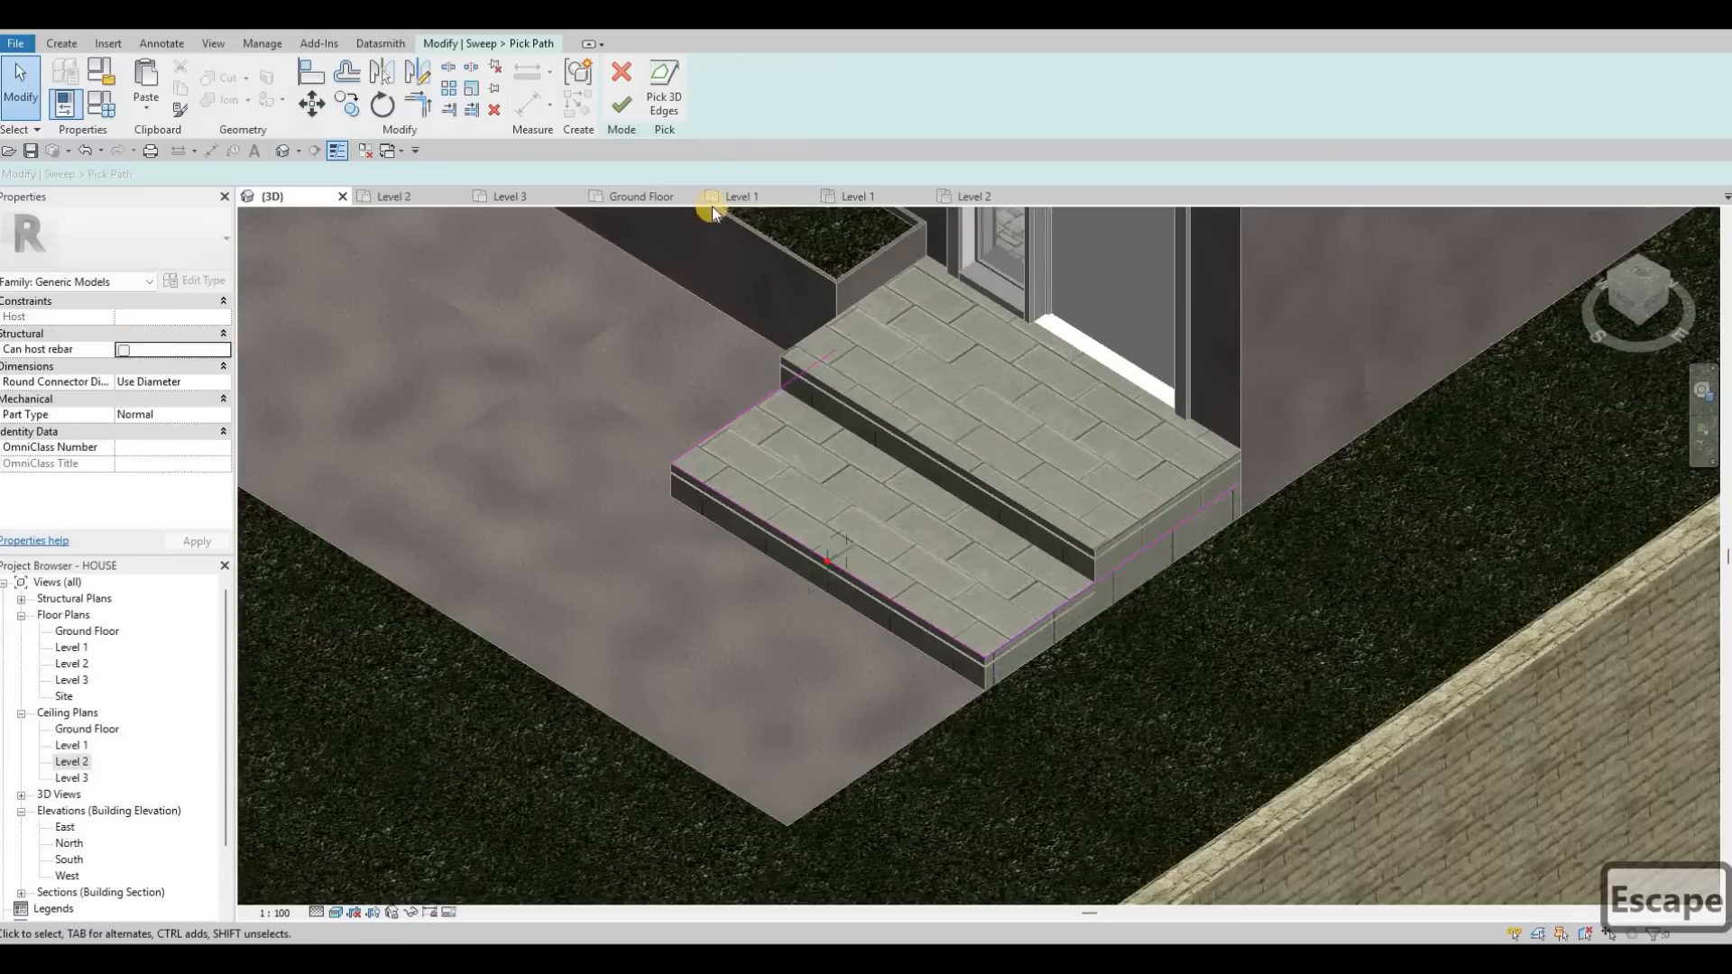
Finish the extended path and the lower step's void sweep, and check the groove at the planter corner.
{"action": "middle_click_drag", "start_coordinate": [712, 206], "coordinate": [632, 127], "text": "shift"}
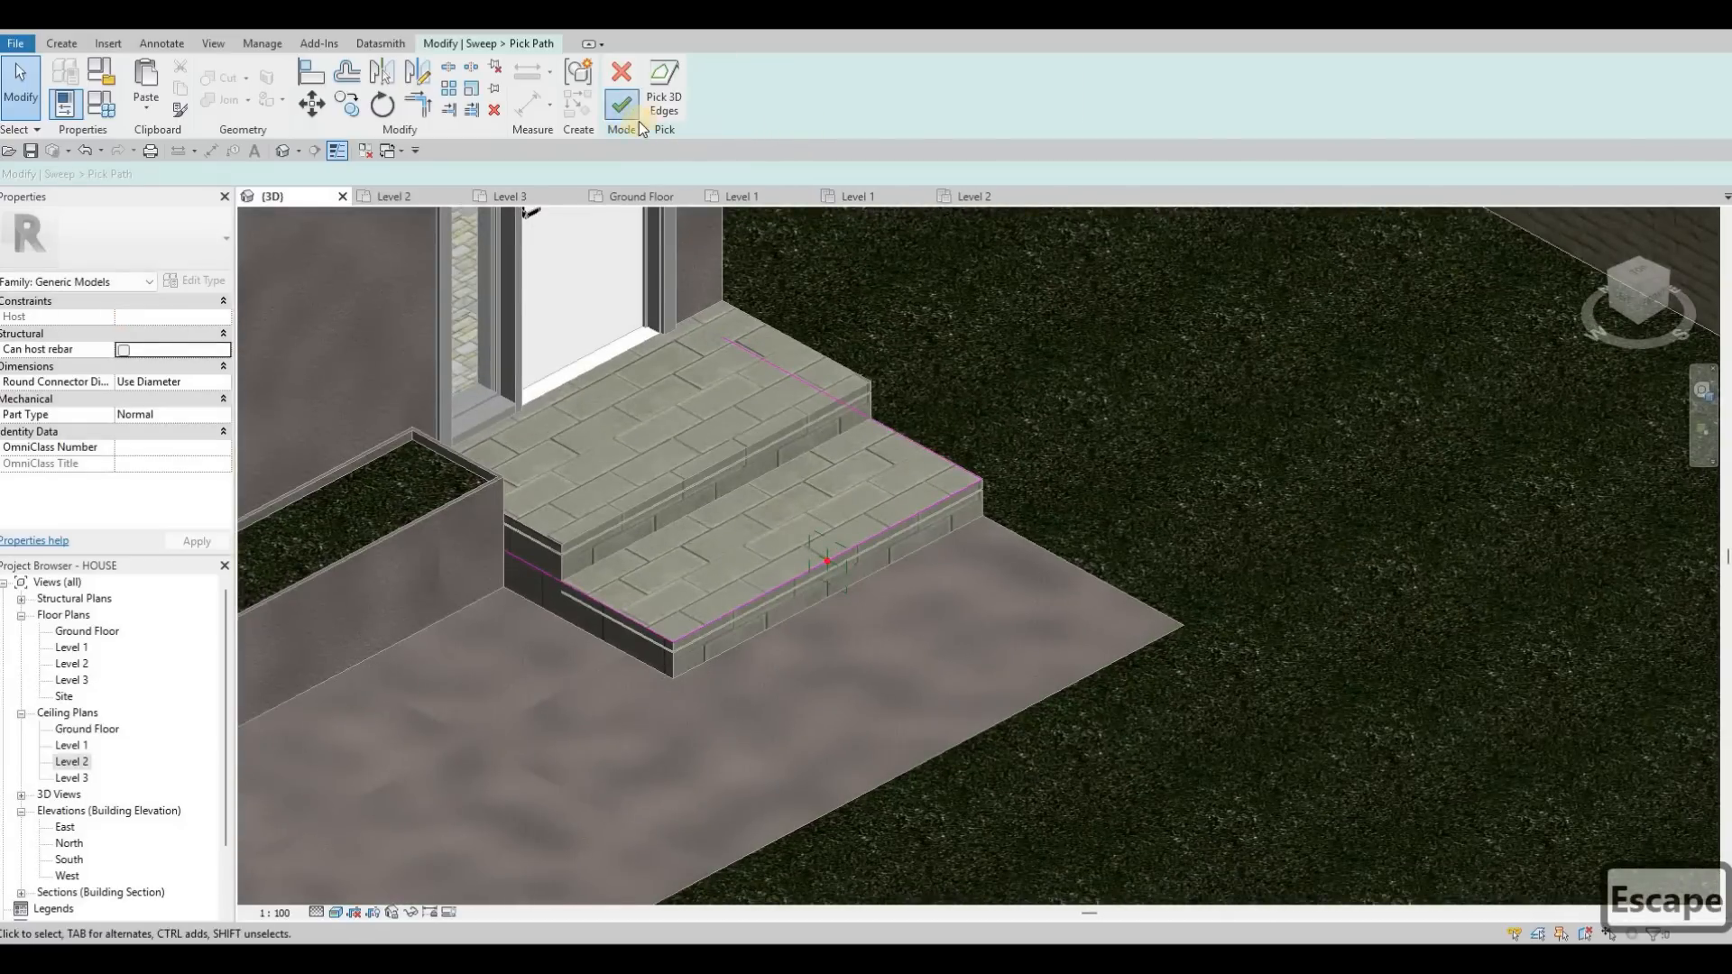
{"action": "left_click", "coordinate": [625, 108]}
{"action": "left_click", "coordinate": [624, 111]}
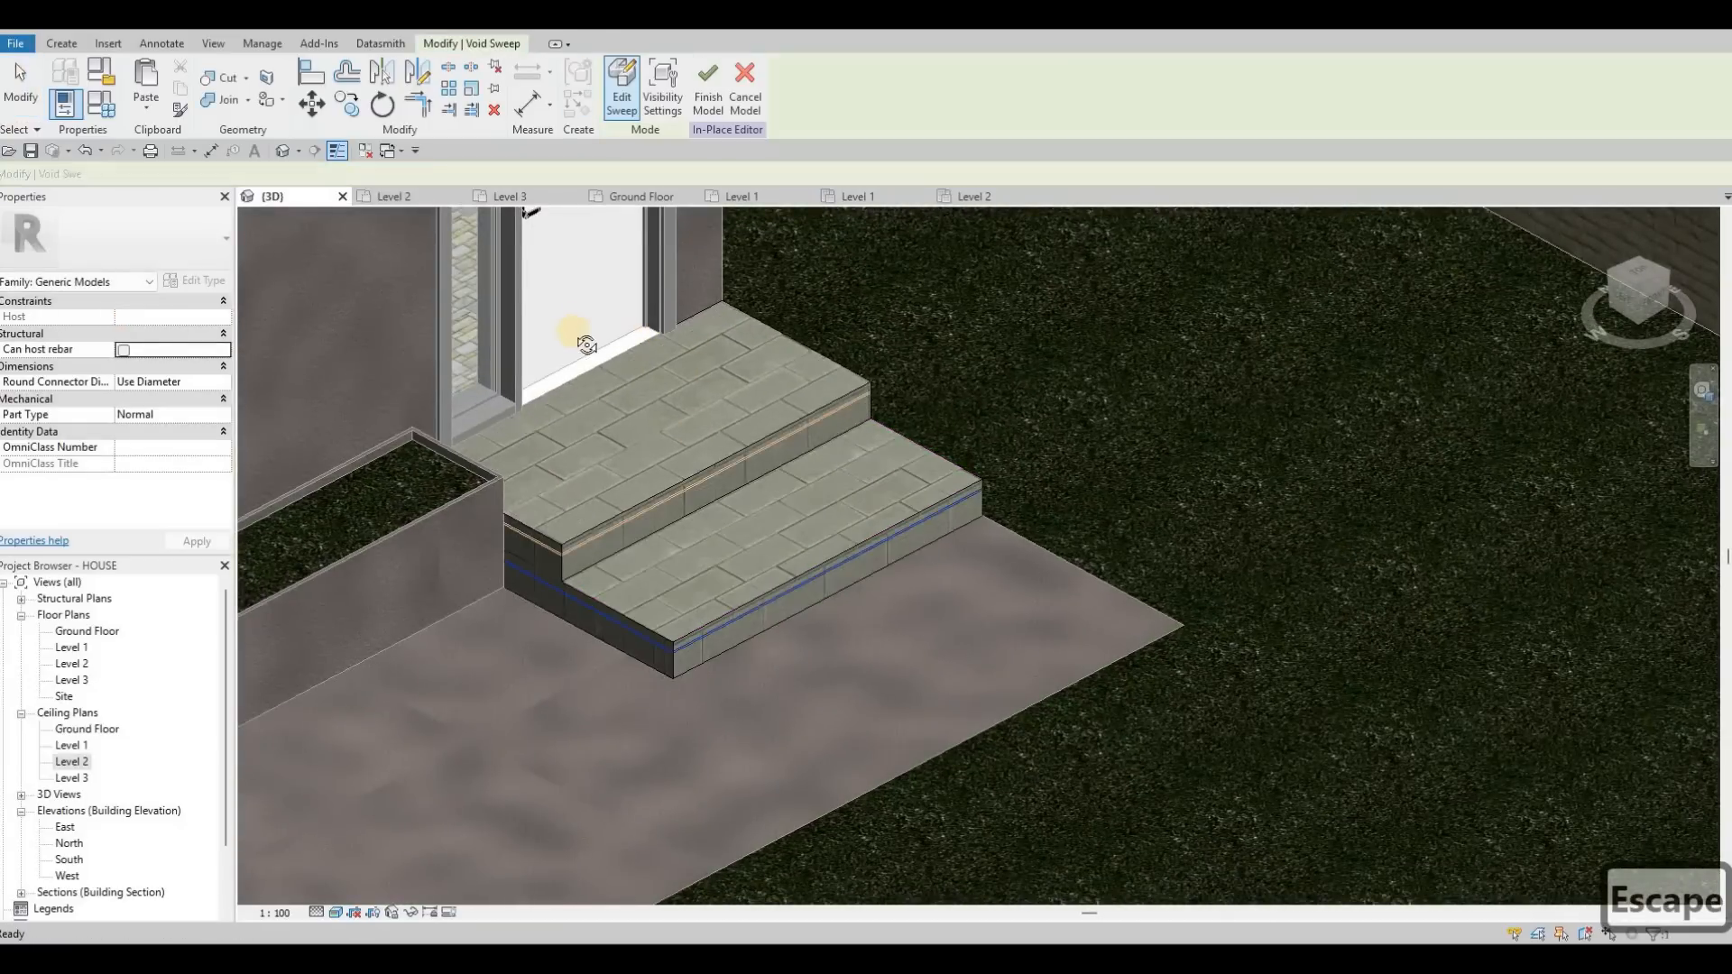
{"action": "middle_click_drag", "start_coordinate": [495, 473], "coordinate": [638, 521], "text": "shift"}
{"action": "scroll", "coordinate": [638, 521], "scroll_direction": "up", "scroll_amount": 3}
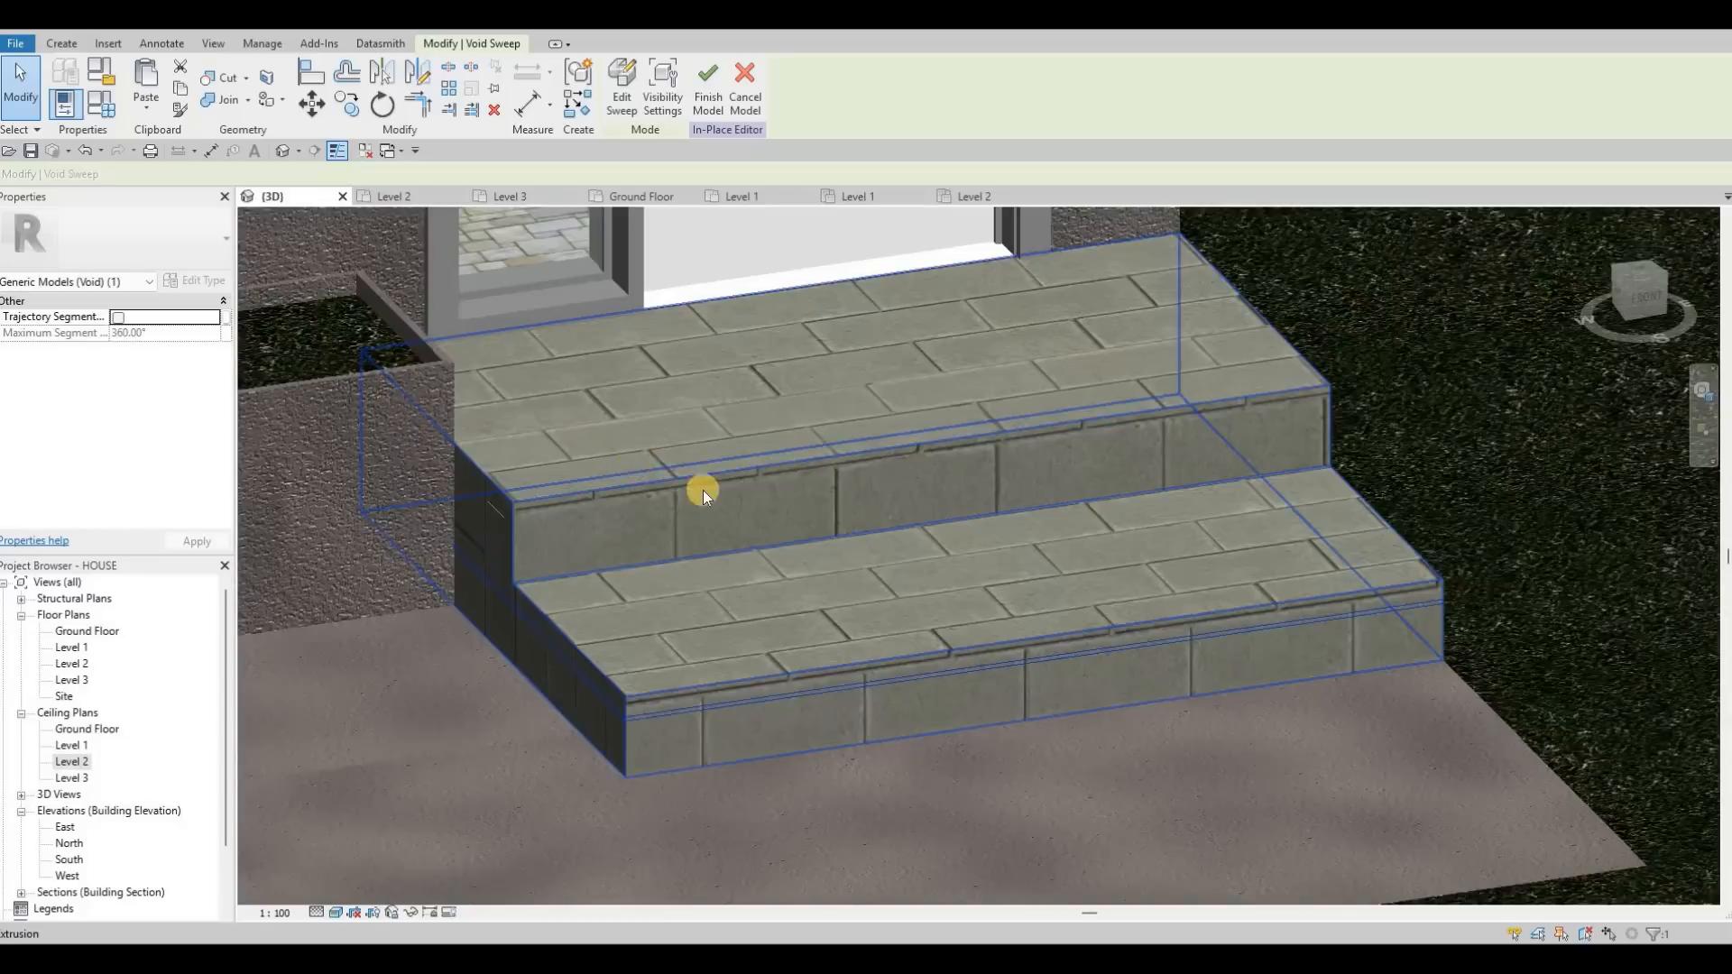
{"action": "scroll", "coordinate": [702, 490], "scroll_direction": "up", "scroll_amount": 5}
{"action": "key", "text": "Escape"}
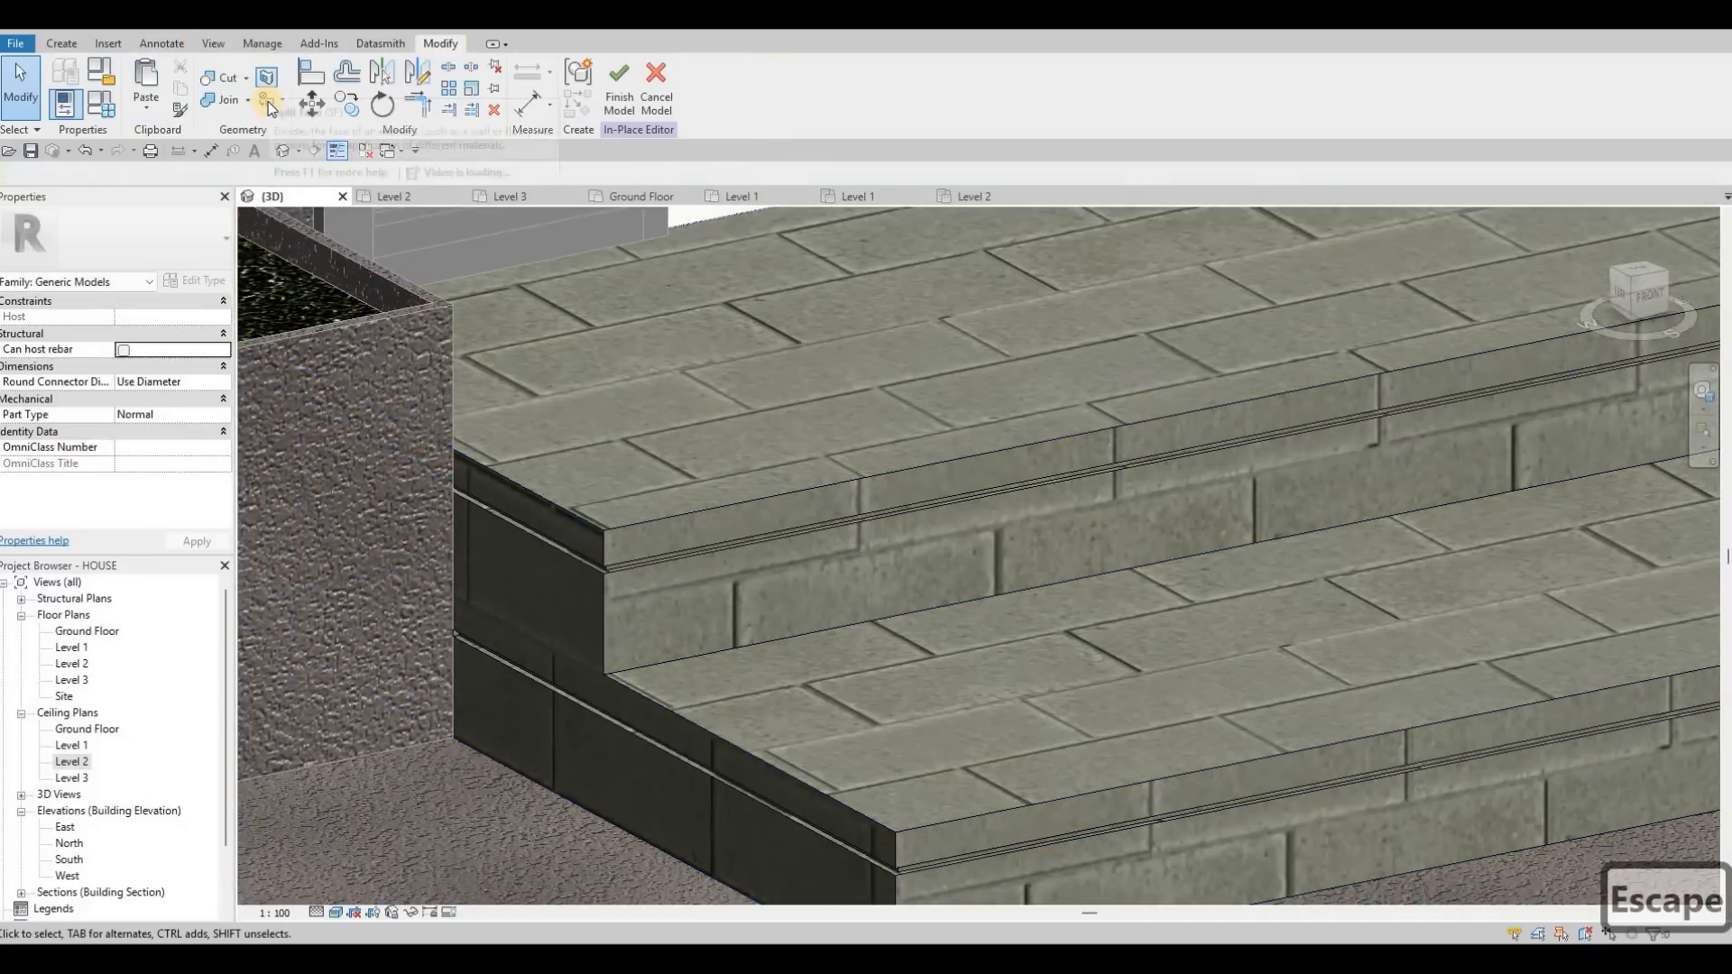
Paint the upper step groove's back faces along the planter side and front with the white luminous glass material.
{"action": "key", "text": "p"}
{"action": "key", "text": "t"}
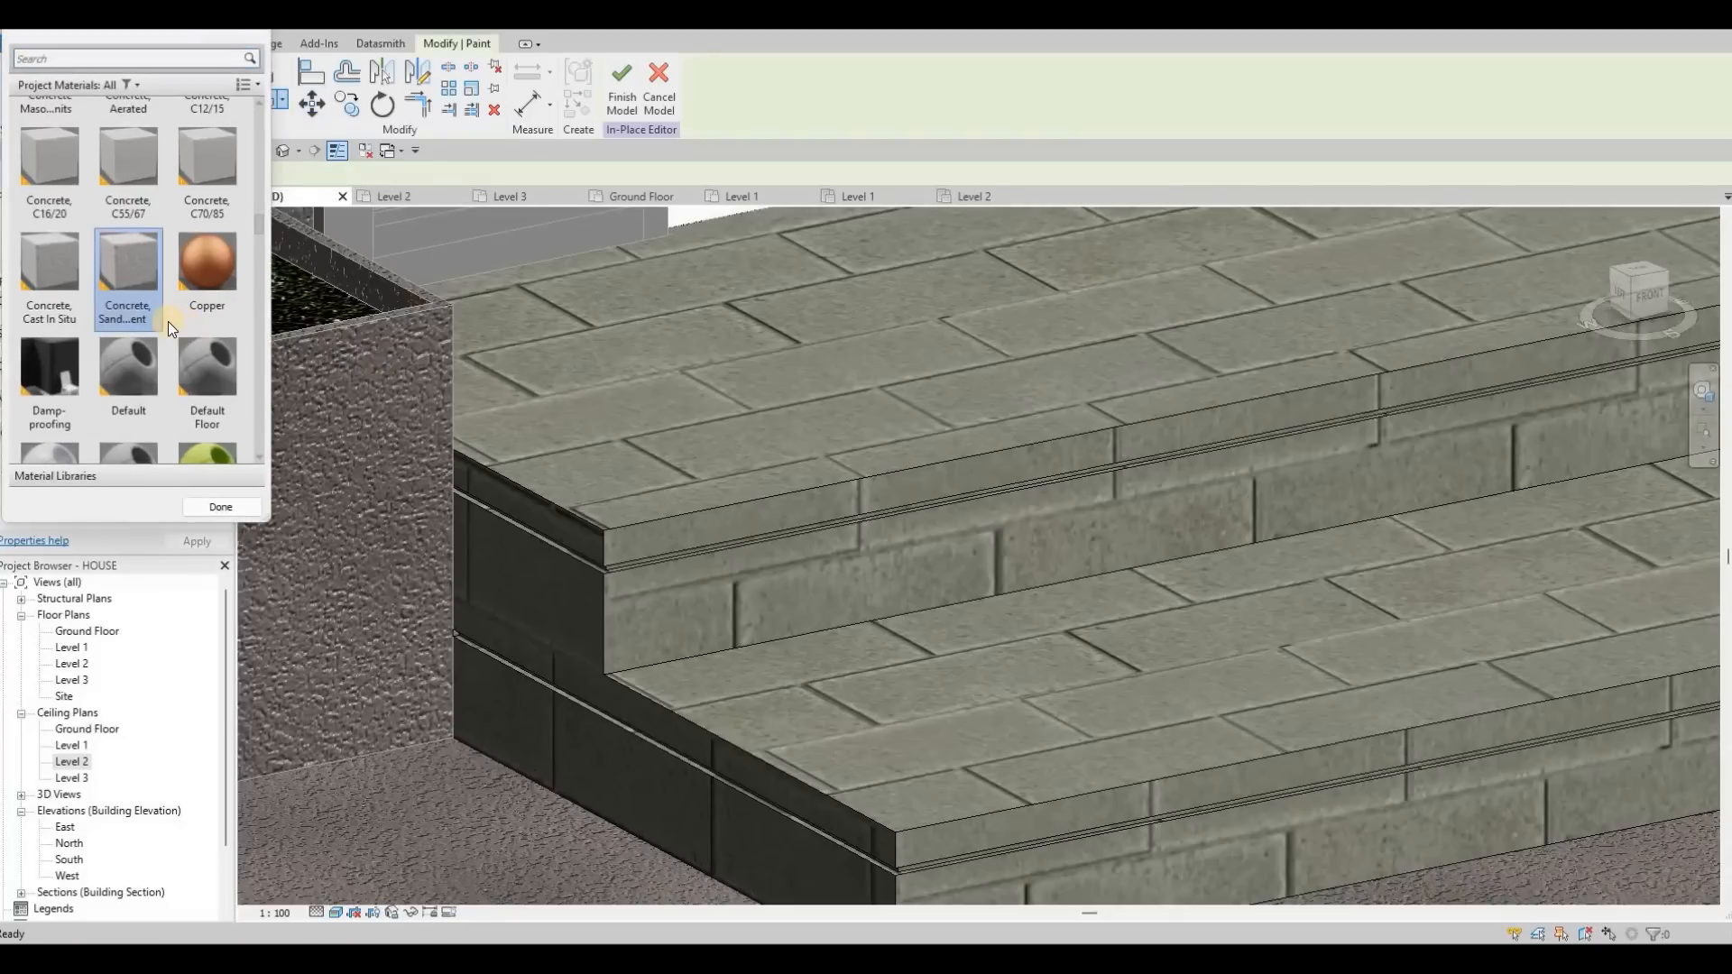
{"action": "scroll", "coordinate": [157, 197], "scroll_direction": "down", "scroll_amount": 5}
{"action": "left_click", "coordinate": [141, 166]}
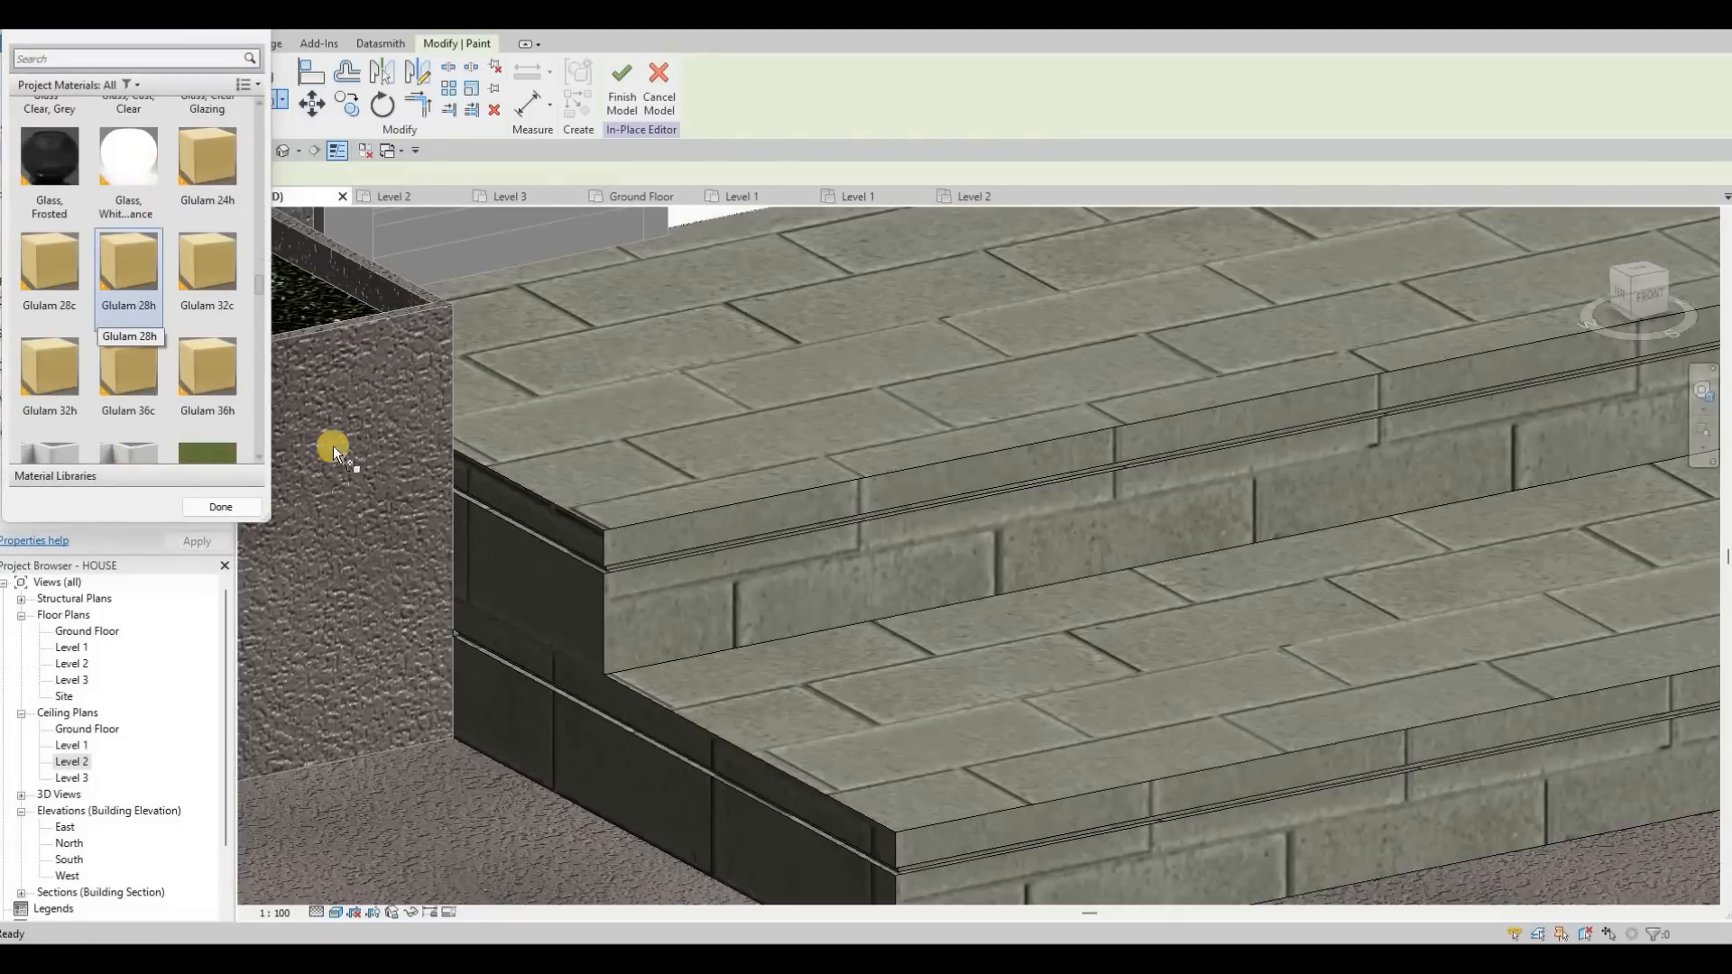
{"action": "scroll", "coordinate": [721, 605], "scroll_direction": "up", "scroll_amount": 6}
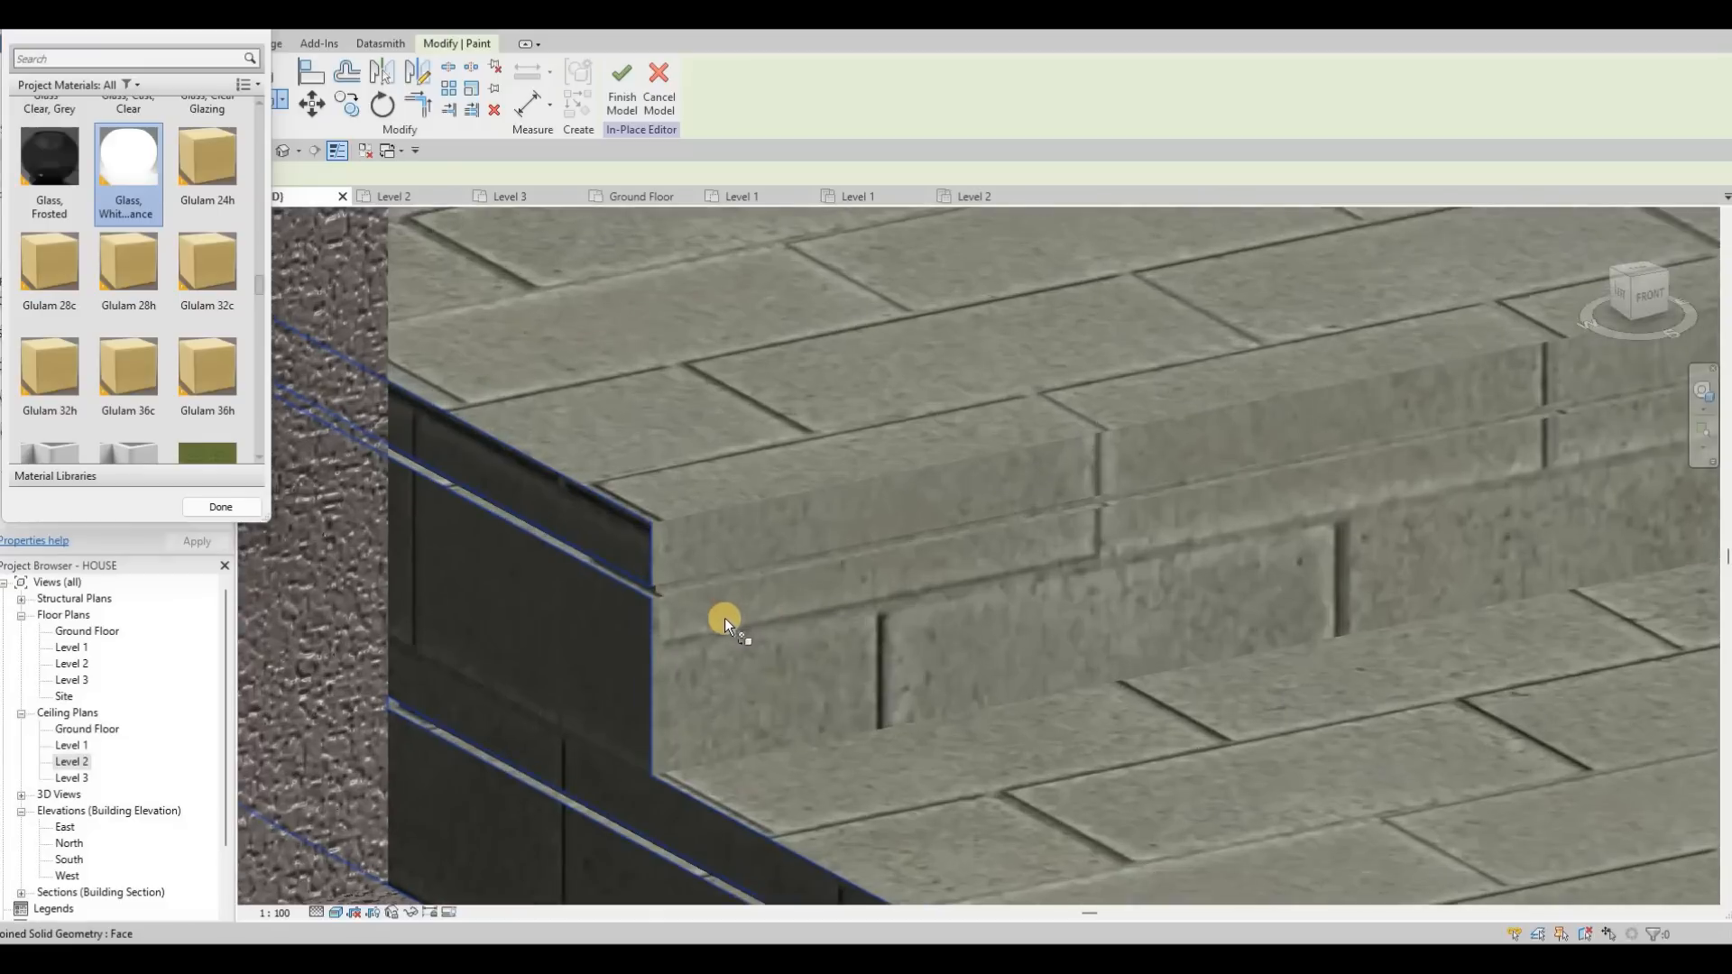
{"action": "scroll", "coordinate": [760, 636], "scroll_direction": "up", "scroll_amount": 3}
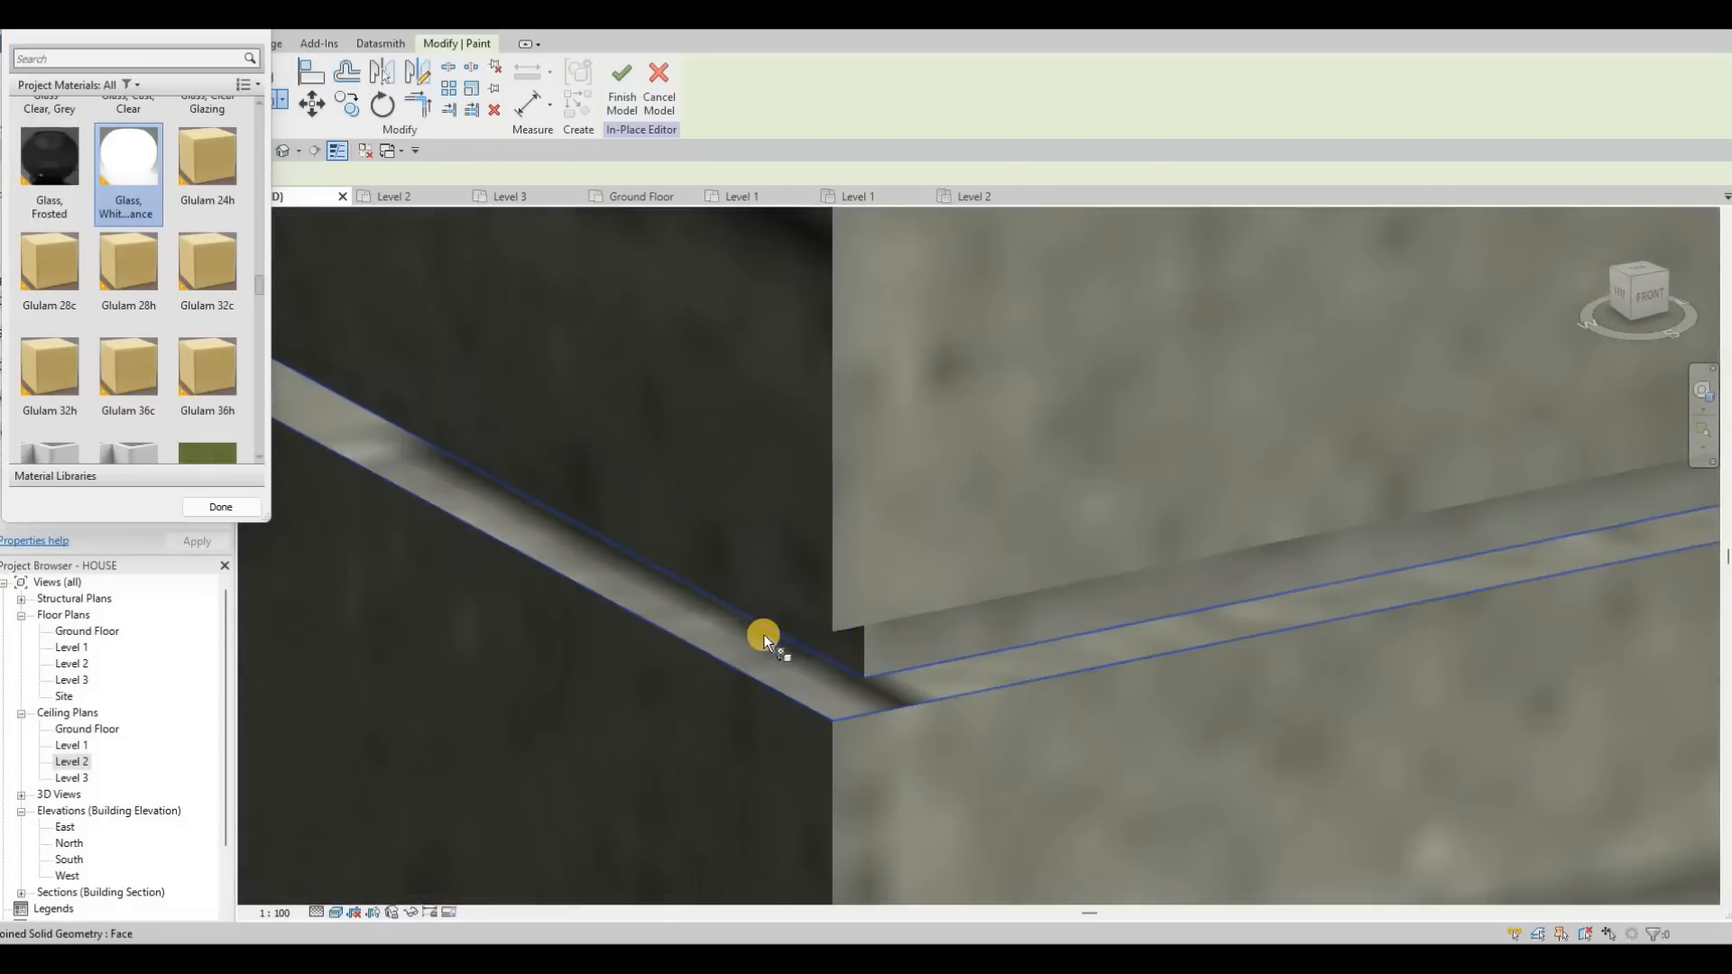
{"action": "middle_click_drag", "start_coordinate": [747, 646], "coordinate": [884, 649], "text": "shift"}
{"action": "scroll", "coordinate": [838, 375], "scroll_direction": "down", "scroll_amount": 2}
{"action": "left_click", "coordinate": [957, 392]}
{"action": "scroll", "coordinate": [819, 379], "scroll_direction": "up", "scroll_amount": 3}
{"action": "left_click", "coordinate": [1003, 408]}
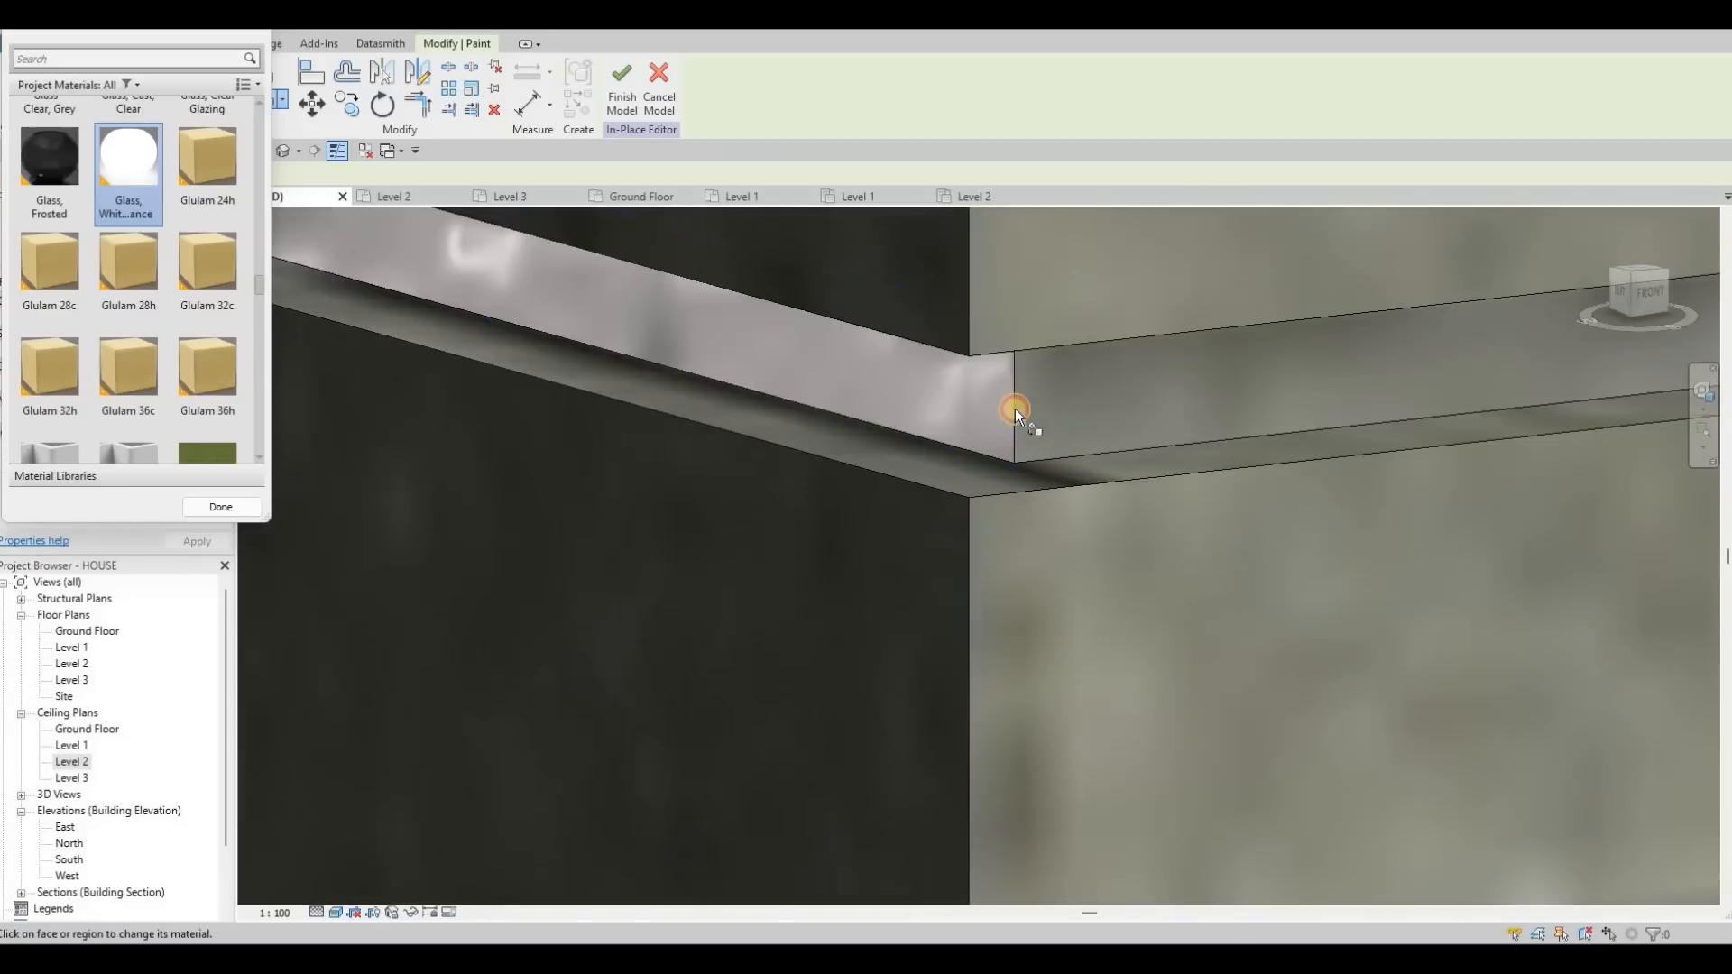
{"action": "left_click", "coordinate": [1180, 381]}
{"action": "scroll", "coordinate": [1000, 417], "scroll_direction": "down", "scroll_amount": 6}
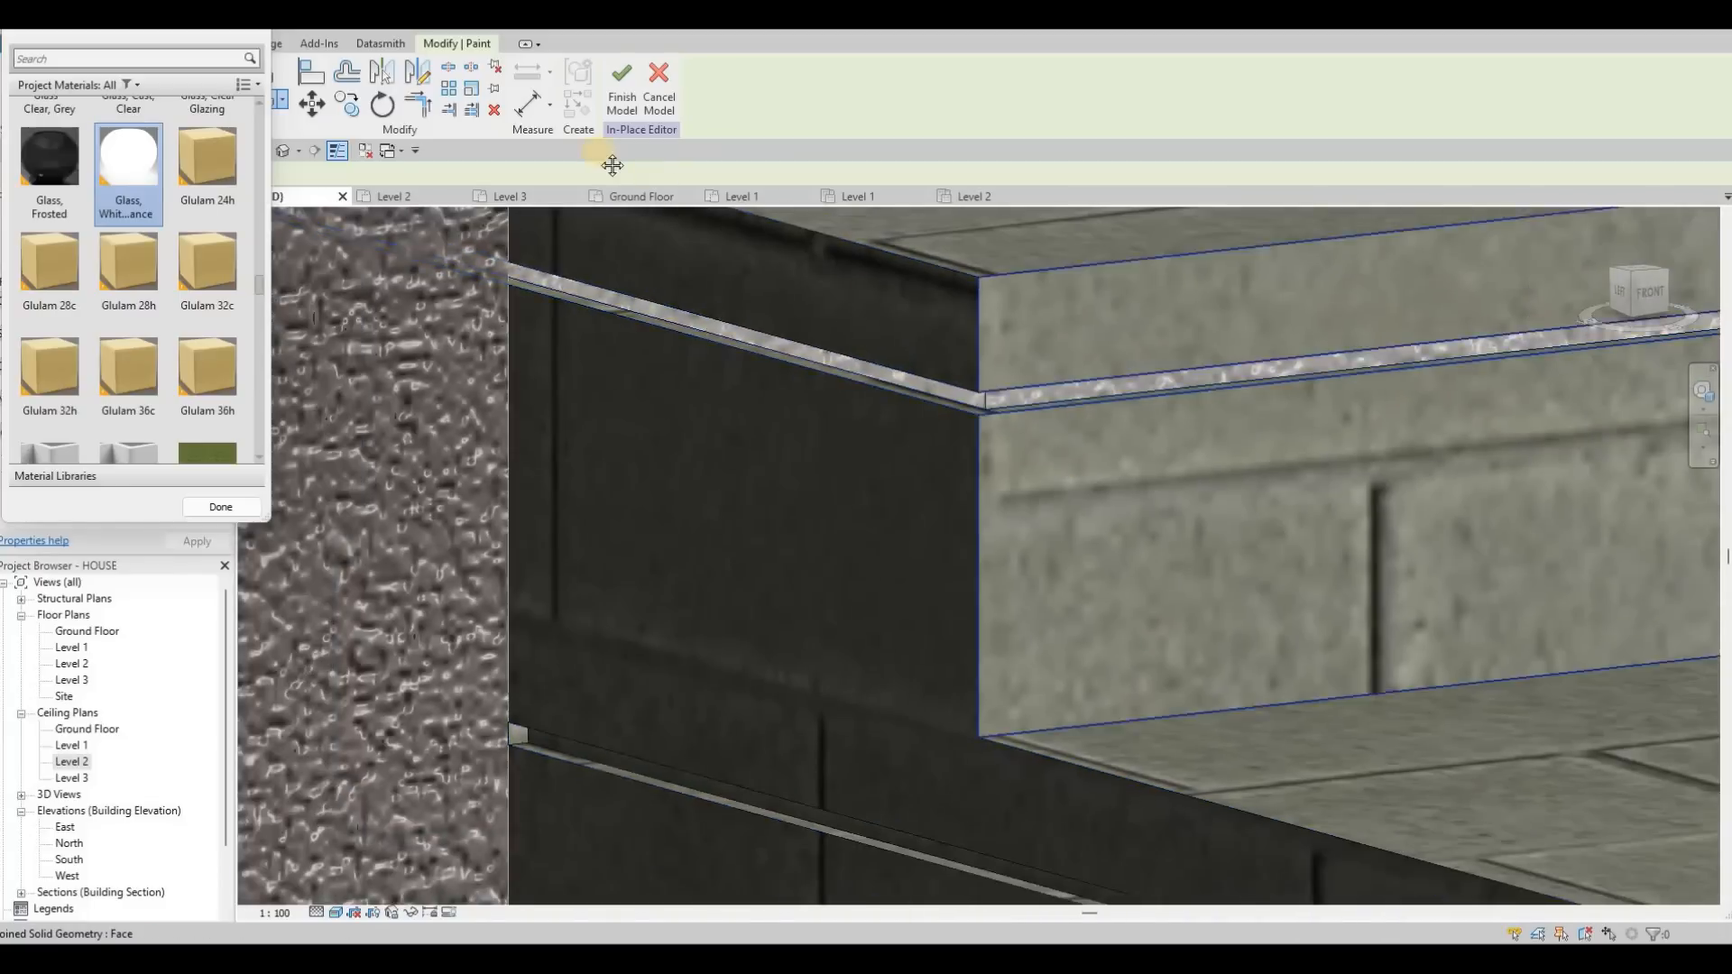
Paint the lower step groove's back faces along the planter side and front with the same white glass.
{"action": "middle_click_drag", "start_coordinate": [885, 410], "coordinate": [856, 418]}
{"action": "middle_click_drag", "start_coordinate": [1515, 816], "coordinate": [1052, 532]}
{"action": "middle_click_drag", "start_coordinate": [1226, 665], "coordinate": [1052, 540]}
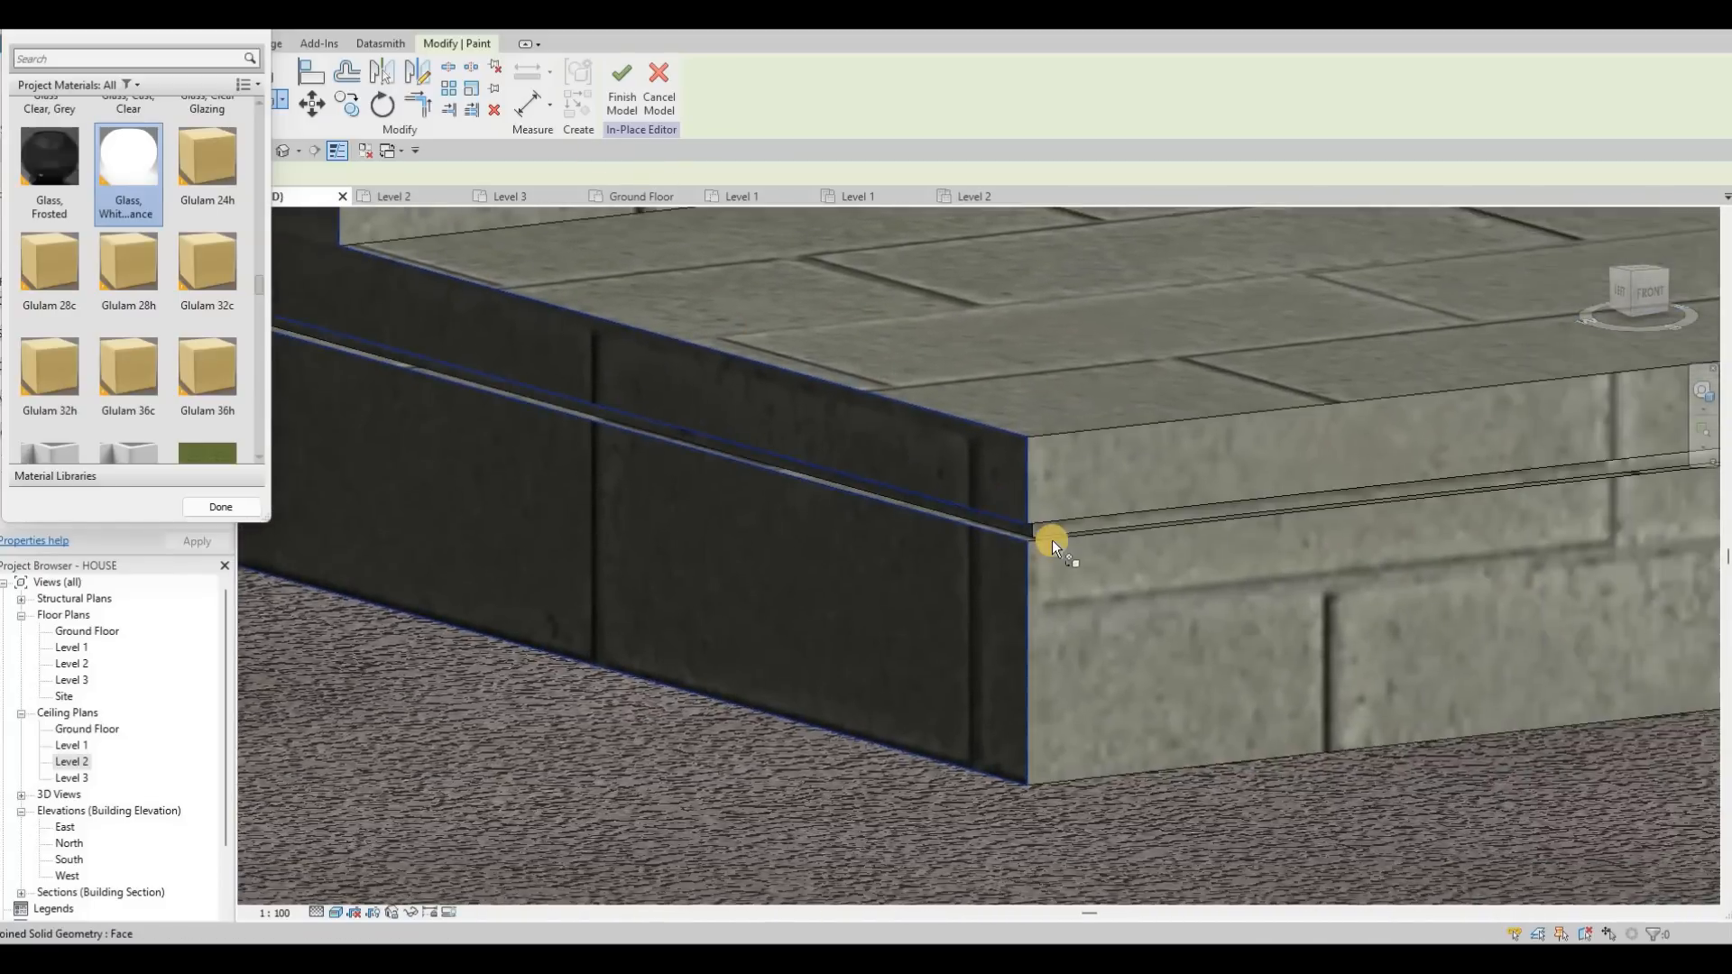
{"action": "scroll", "coordinate": [1037, 539], "scroll_direction": "up", "scroll_amount": 4}
{"action": "left_click", "coordinate": [1140, 549]}
{"action": "scroll", "coordinate": [900, 437], "scroll_direction": "down", "scroll_amount": 3}
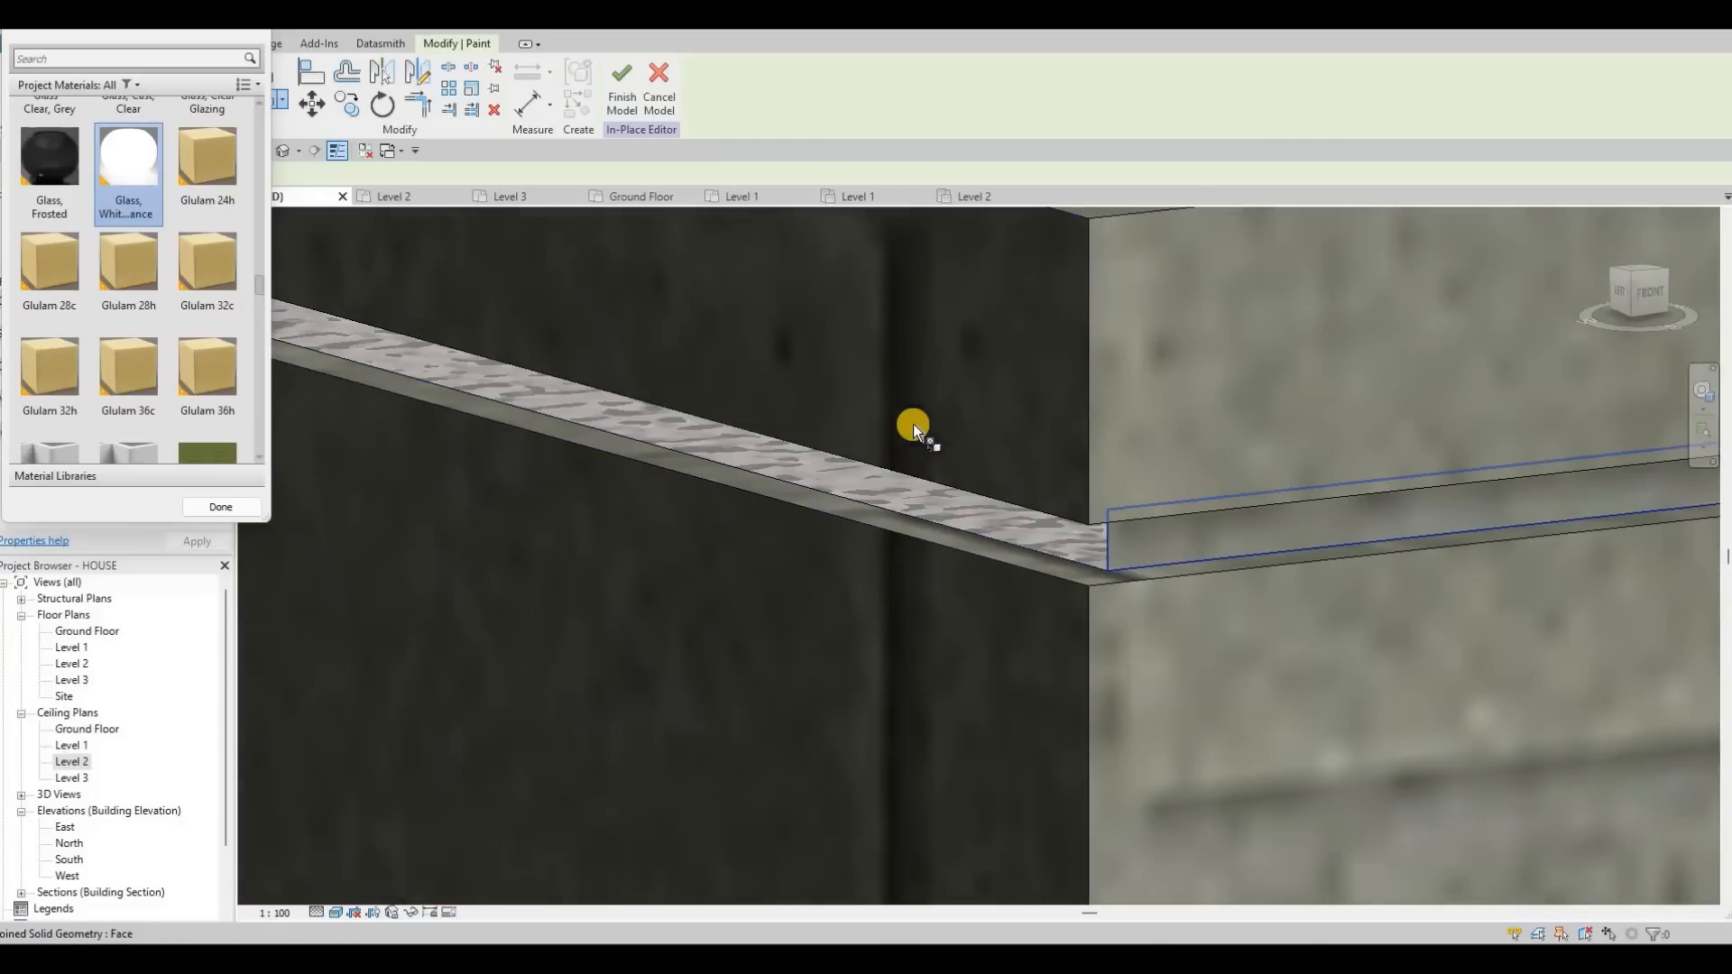
Paint the grass-side back faces of both step grooves with the white glass, and finish the in-place model.
{"action": "middle_click_drag", "start_coordinate": [913, 424], "coordinate": [667, 385], "text": "shift"}
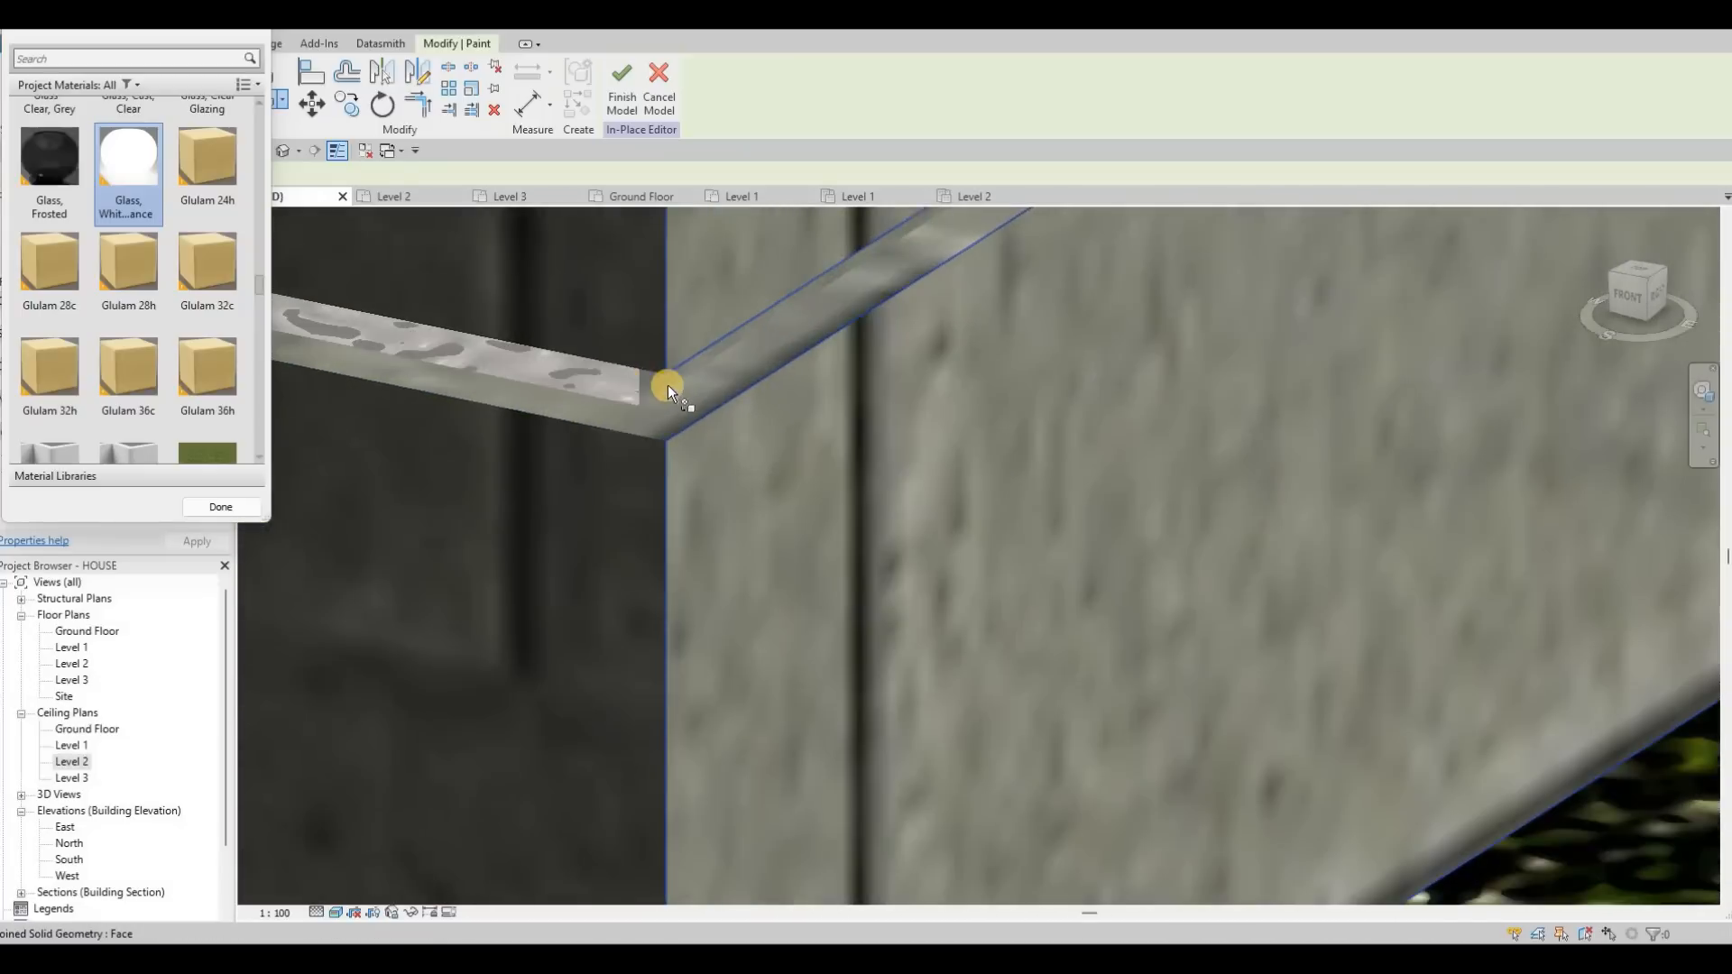
{"action": "left_click", "coordinate": [749, 346]}
{"action": "scroll", "coordinate": [924, 522], "scroll_direction": "down", "scroll_amount": 4}
{"action": "scroll", "coordinate": [1028, 361], "scroll_direction": "down", "scroll_amount": 3}
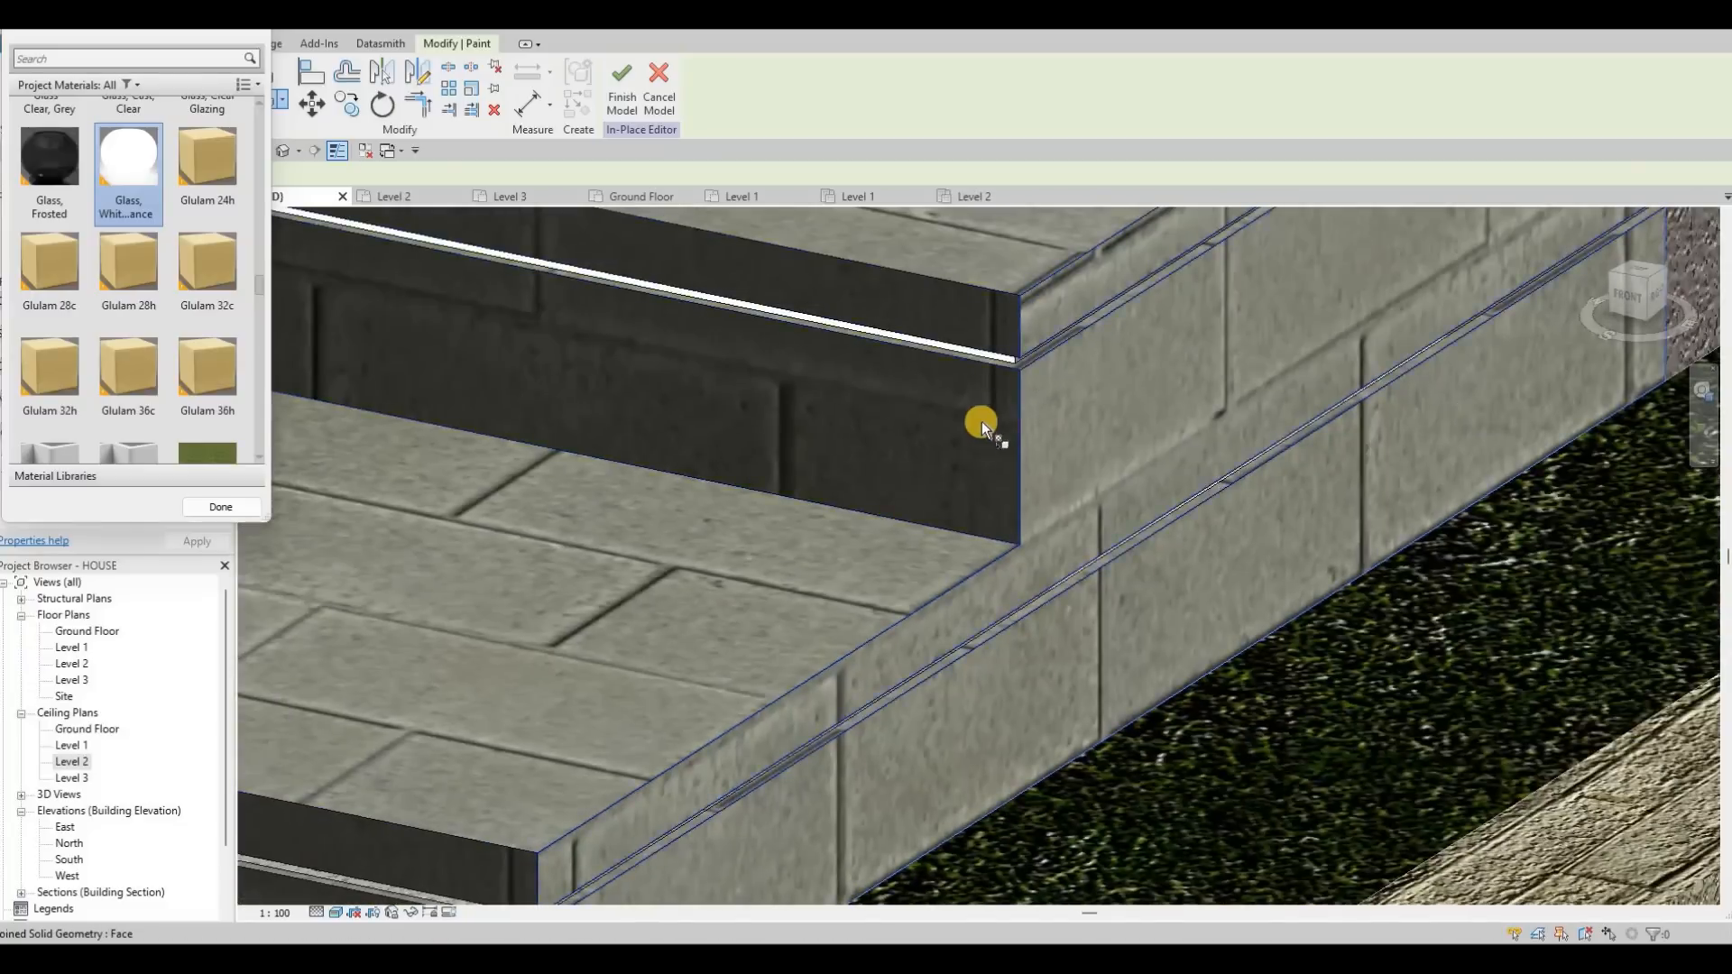
{"action": "scroll", "coordinate": [981, 420], "scroll_direction": "up", "scroll_amount": 5}
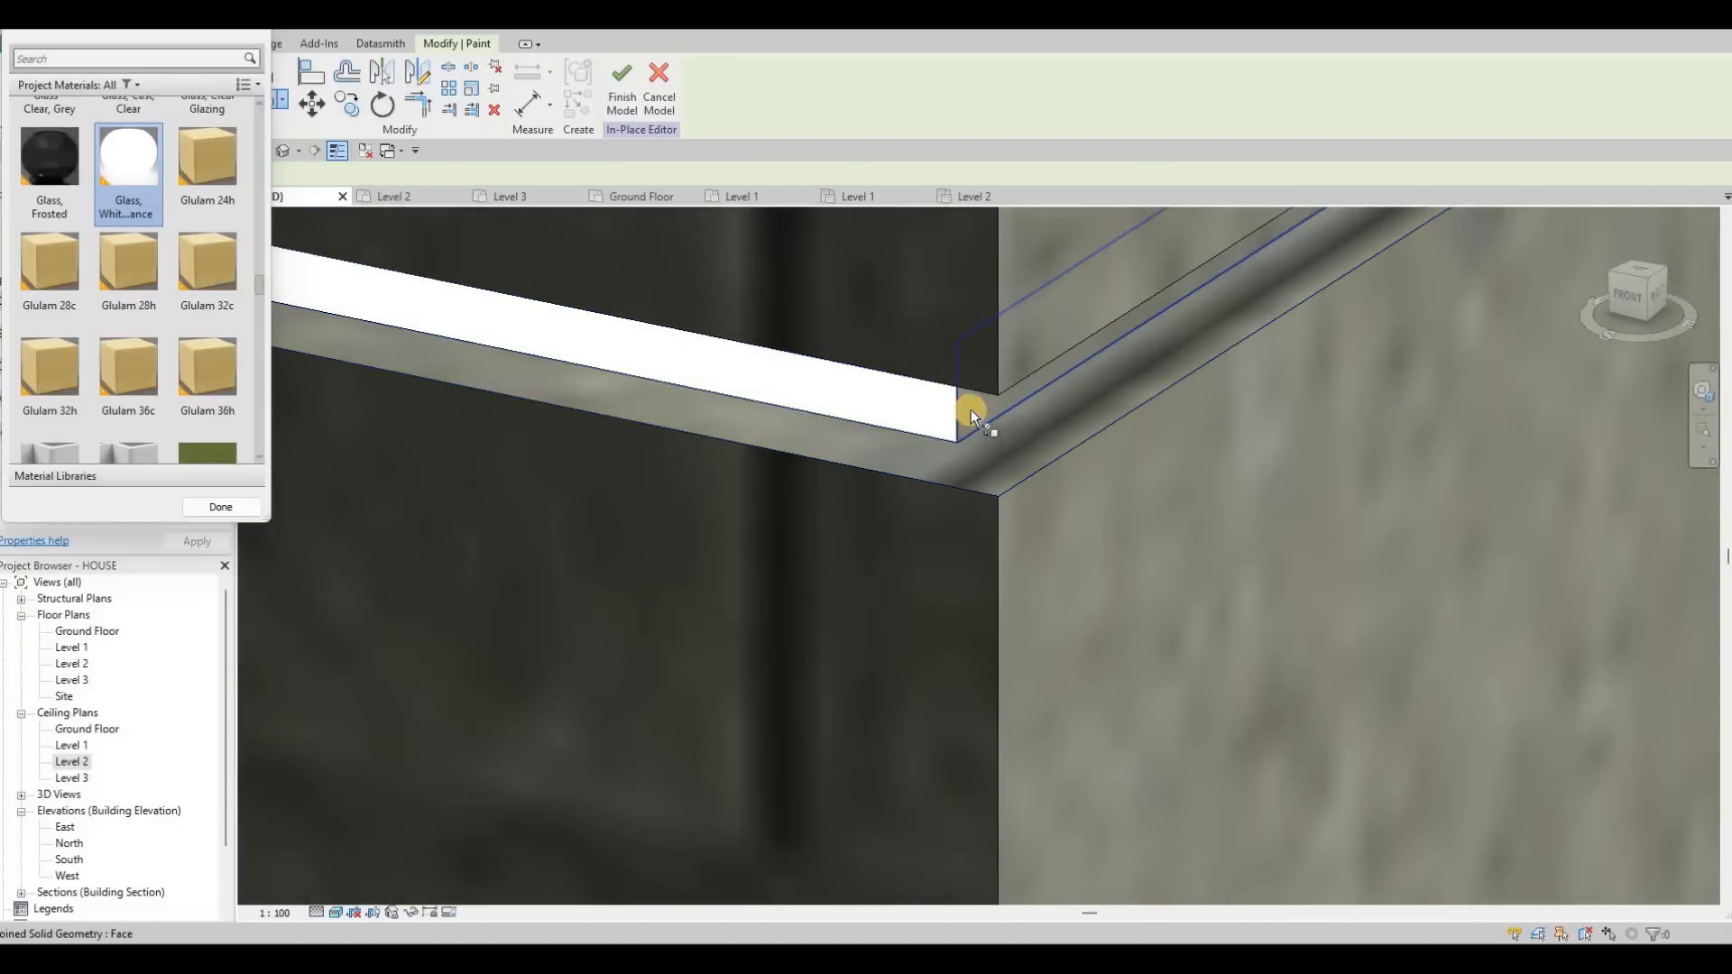
{"action": "left_click", "coordinate": [971, 409]}
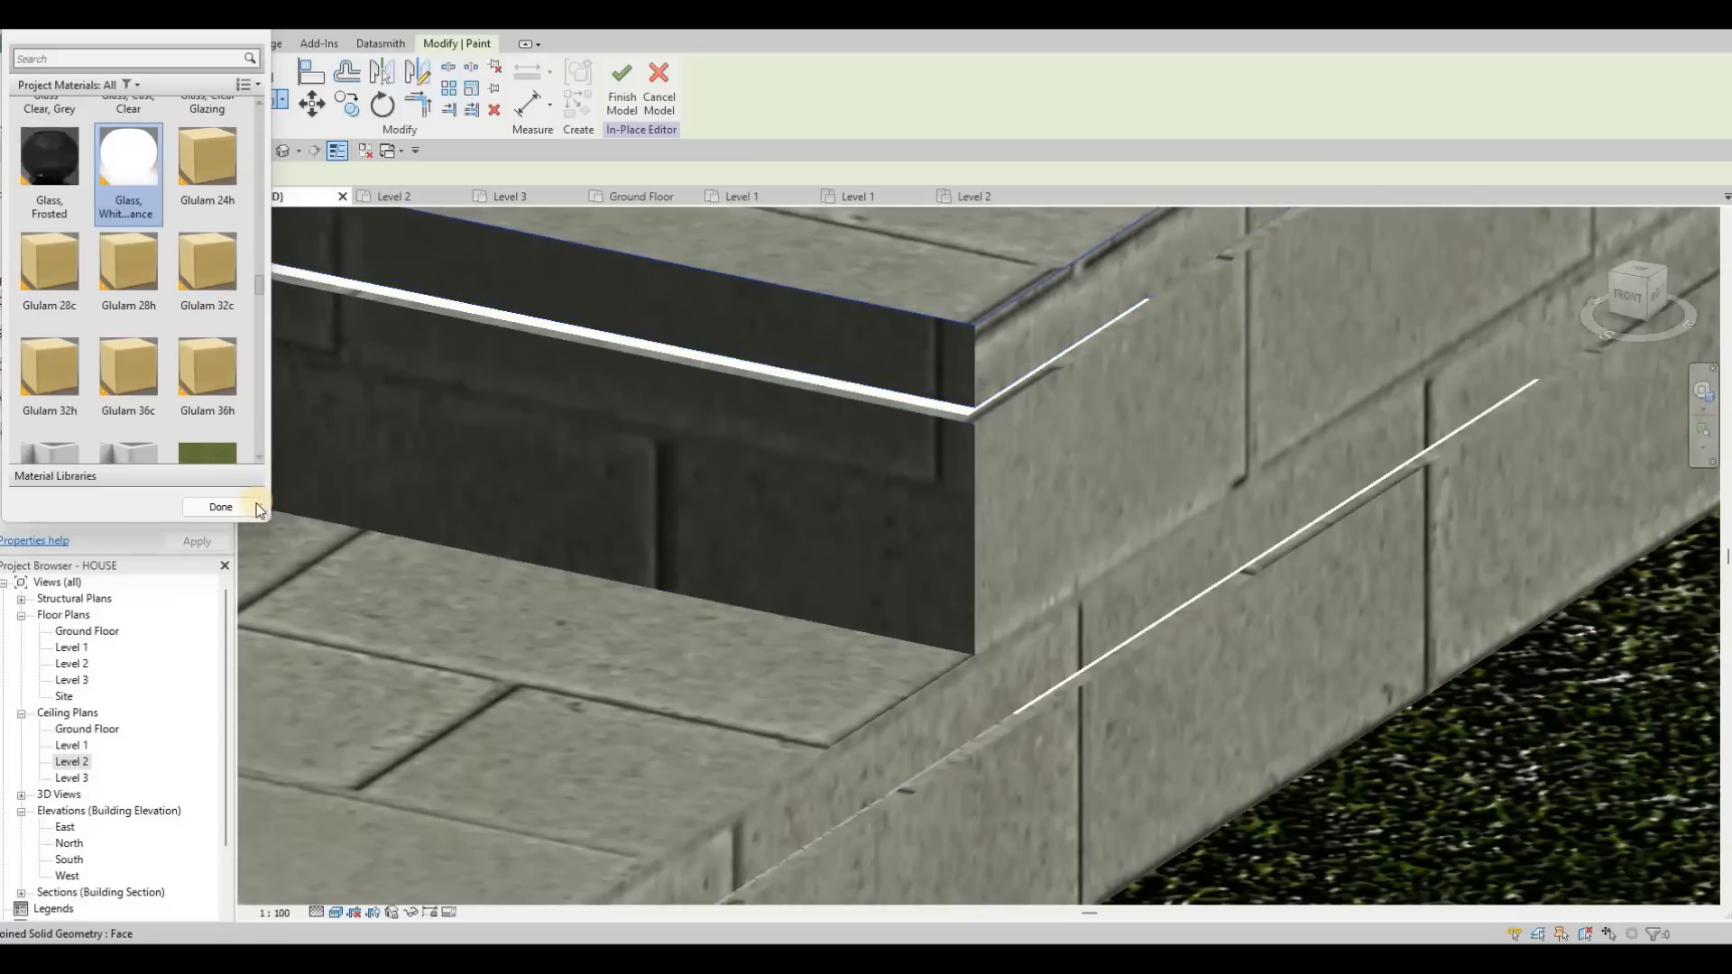
{"action": "left_click", "coordinate": [236, 507]}
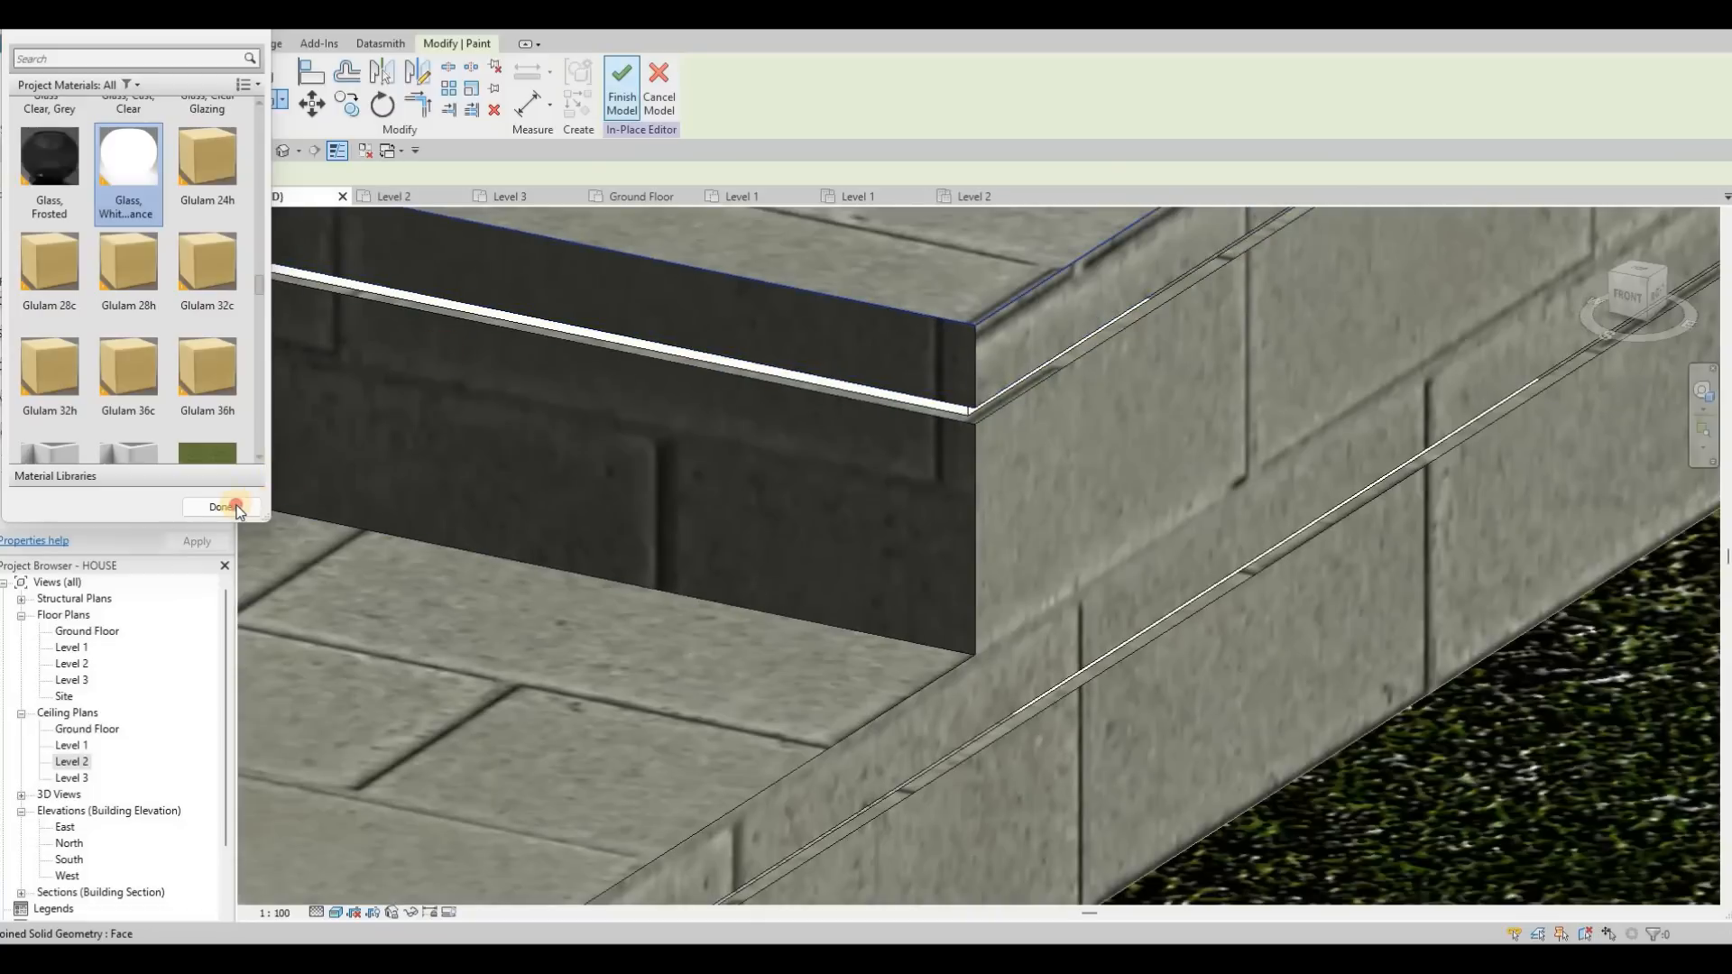
{"action": "left_click", "coordinate": [625, 110]}
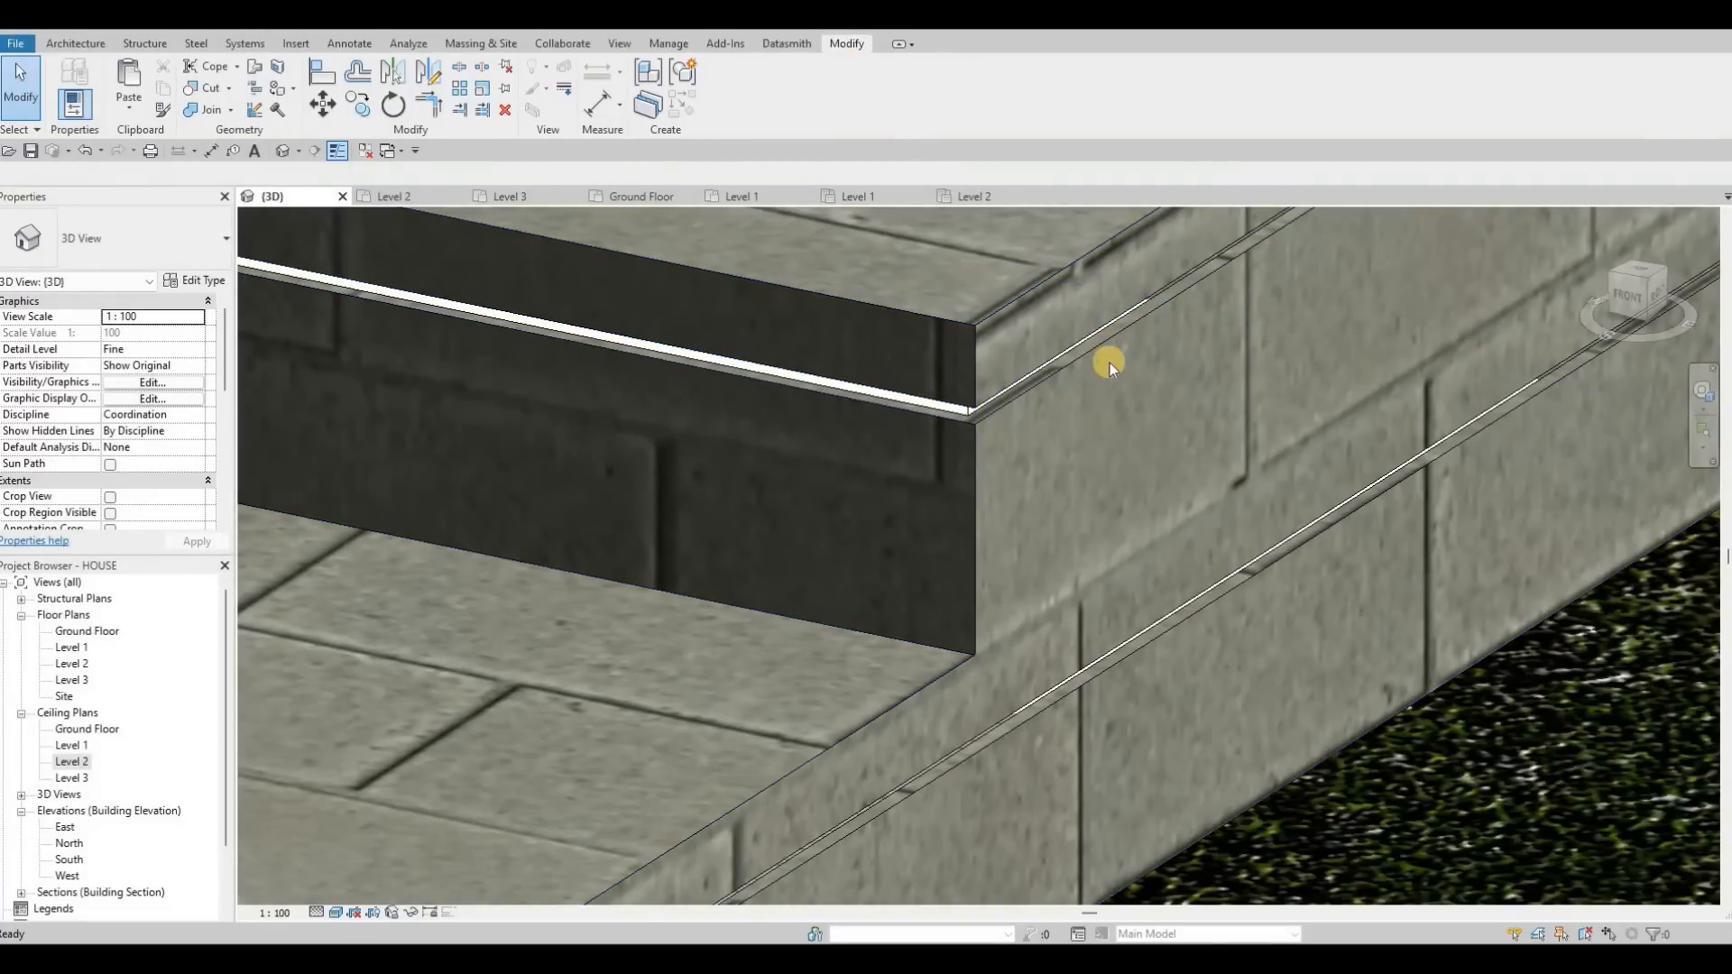
Delete the round pot light in front of the low planter wall at the driveway.
{"action": "scroll", "coordinate": [1110, 363], "scroll_direction": "down", "scroll_amount": 6}
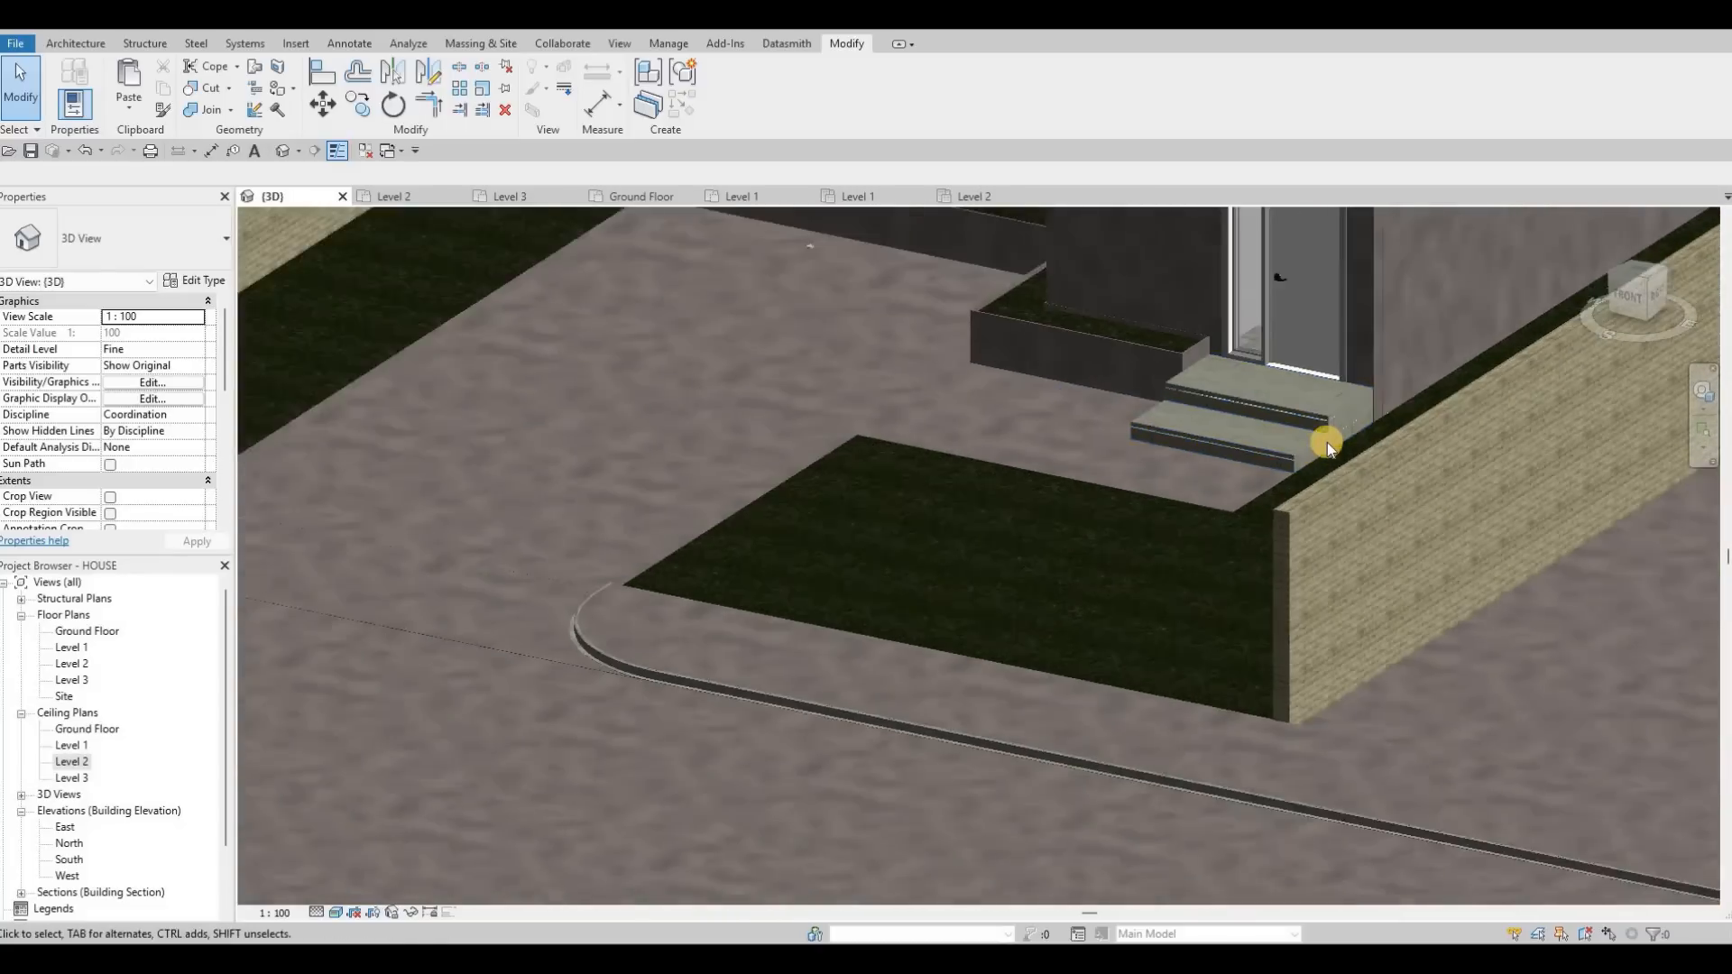
{"action": "middle_click_drag", "start_coordinate": [1328, 442], "coordinate": [720, 475], "text": "shift"}
{"action": "scroll", "coordinate": [720, 475], "scroll_direction": "up", "scroll_amount": 5}
{"action": "key", "text": "Escape"}
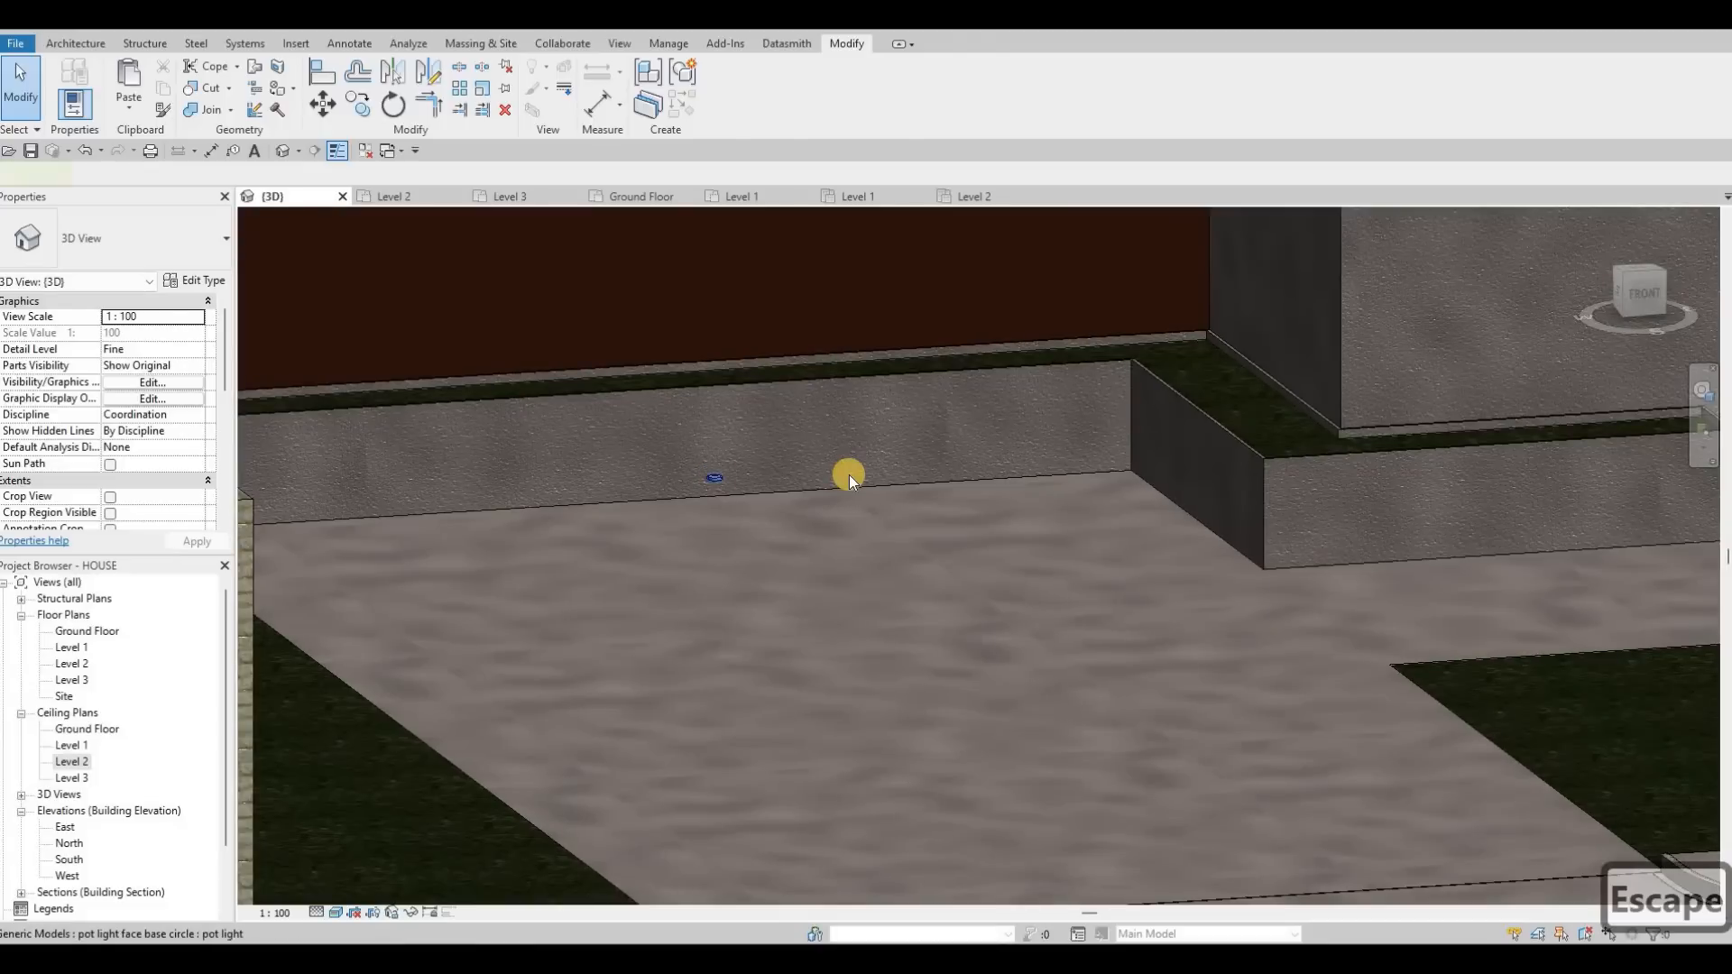
{"action": "left_click", "coordinate": [848, 475]}
{"action": "key", "text": "Delete"}
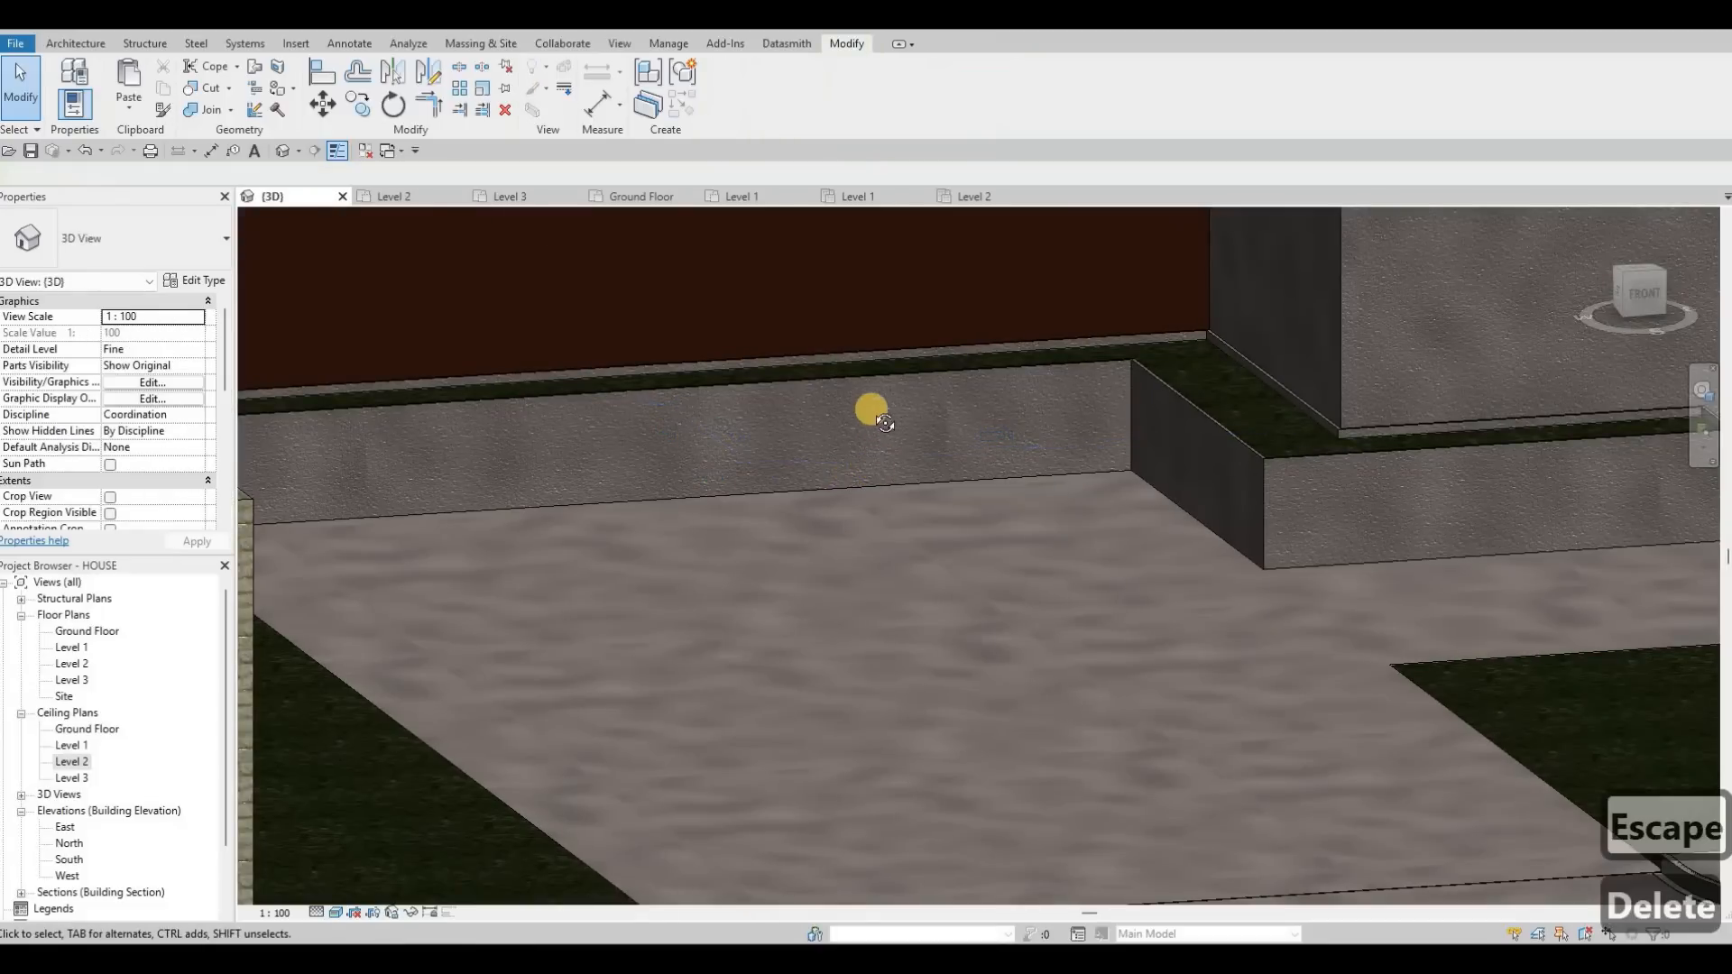
Inspect the front facade from several angles, including the driveway planter wall and the white groove around the upper-floor volume.
{"action": "middle_click_drag", "start_coordinate": [871, 410], "coordinate": [719, 411], "text": "shift"}
{"action": "scroll", "coordinate": [719, 411], "scroll_direction": "down", "scroll_amount": 5}
{"action": "middle_click_drag", "start_coordinate": [835, 410], "coordinate": [712, 338], "text": "shift"}
{"action": "scroll", "coordinate": [771, 307], "scroll_direction": "up", "scroll_amount": 10}
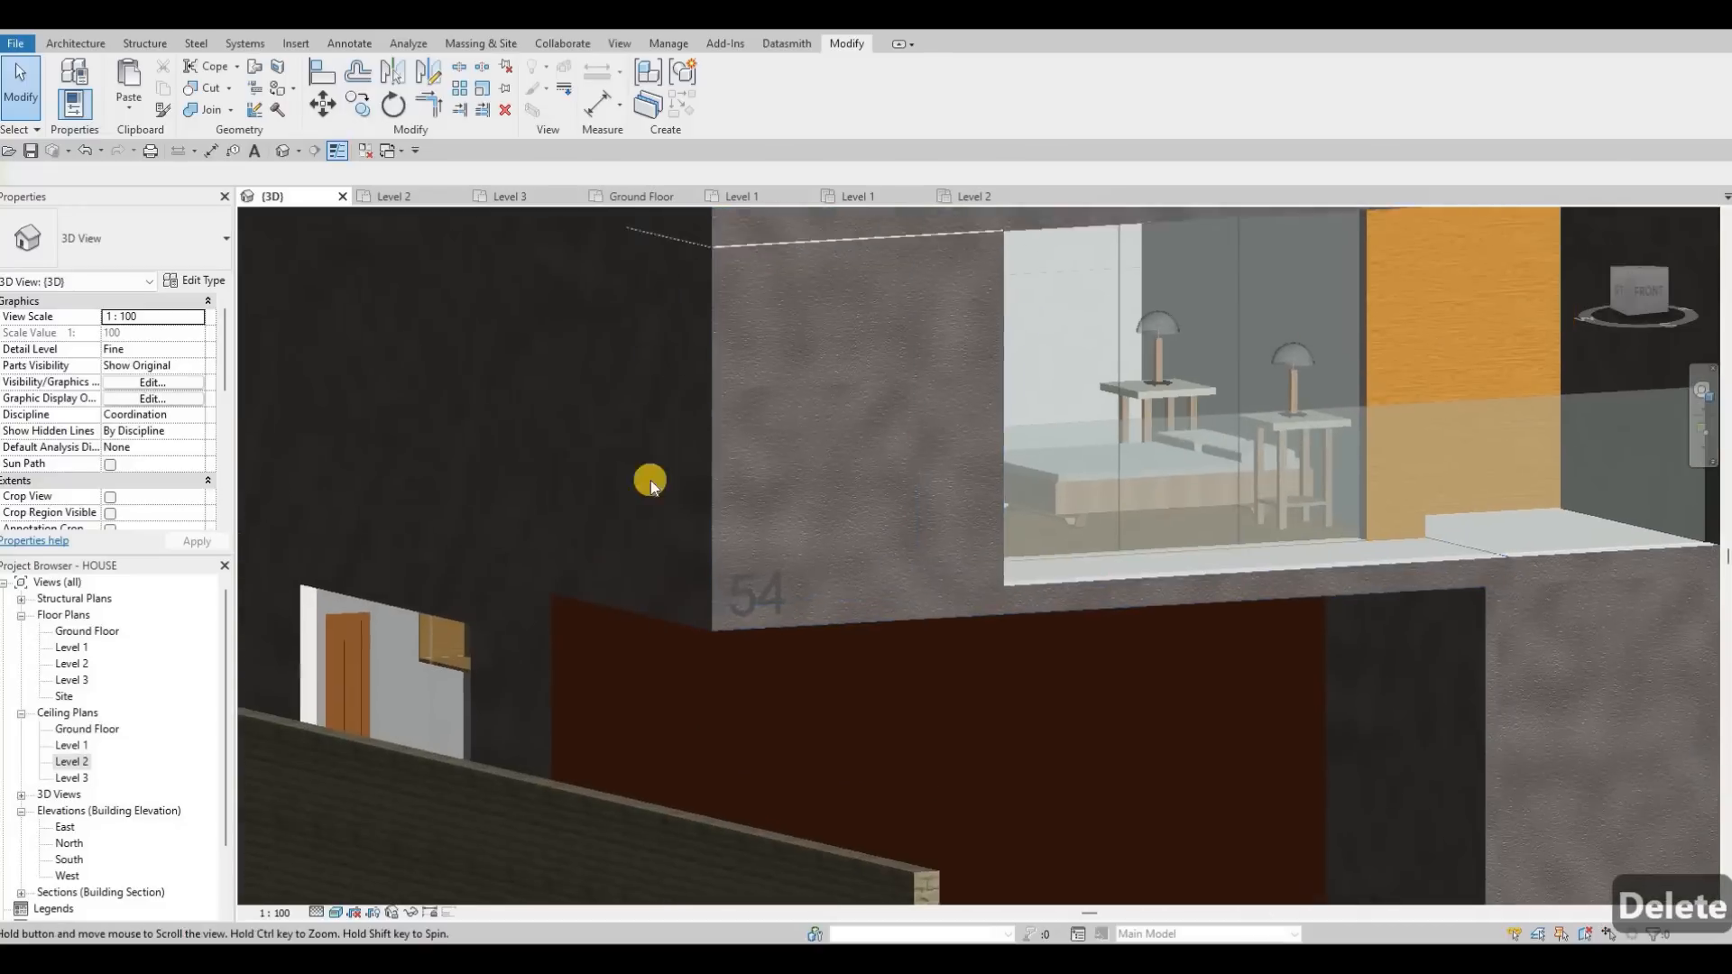
{"action": "scroll", "coordinate": [890, 373], "scroll_direction": "up", "scroll_amount": 2}
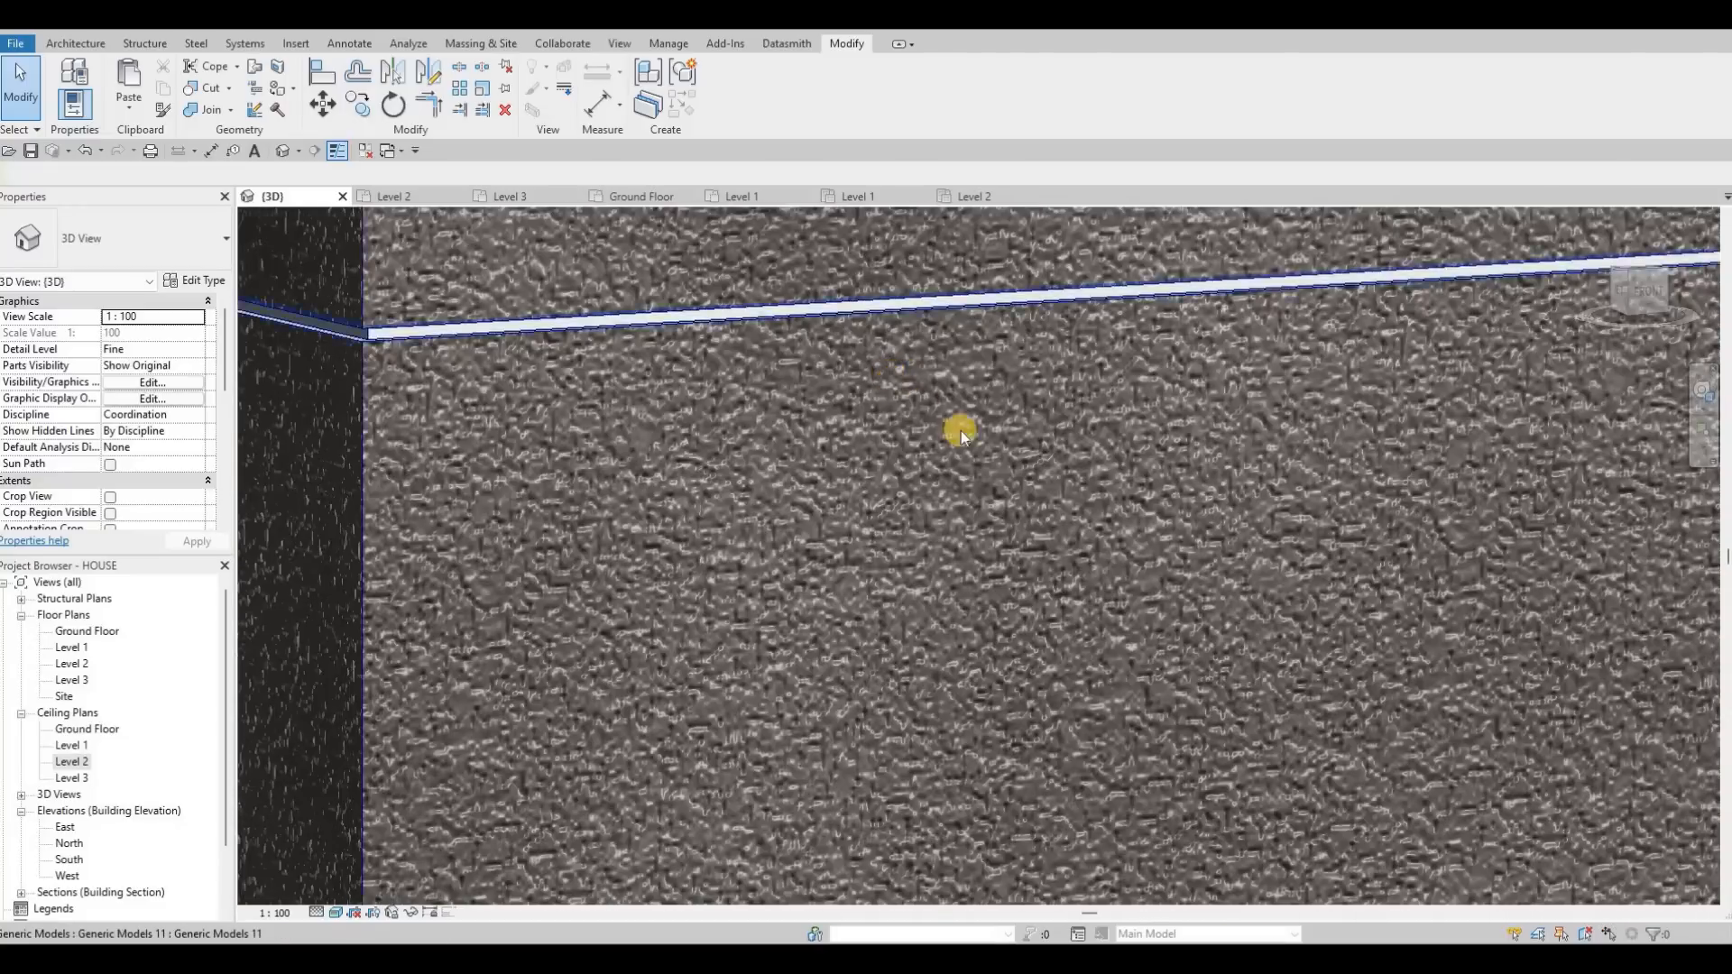
{"action": "scroll", "coordinate": [947, 434], "scroll_direction": "down", "scroll_amount": 4}
{"action": "scroll", "coordinate": [977, 539], "scroll_direction": "down", "scroll_amount": 4}
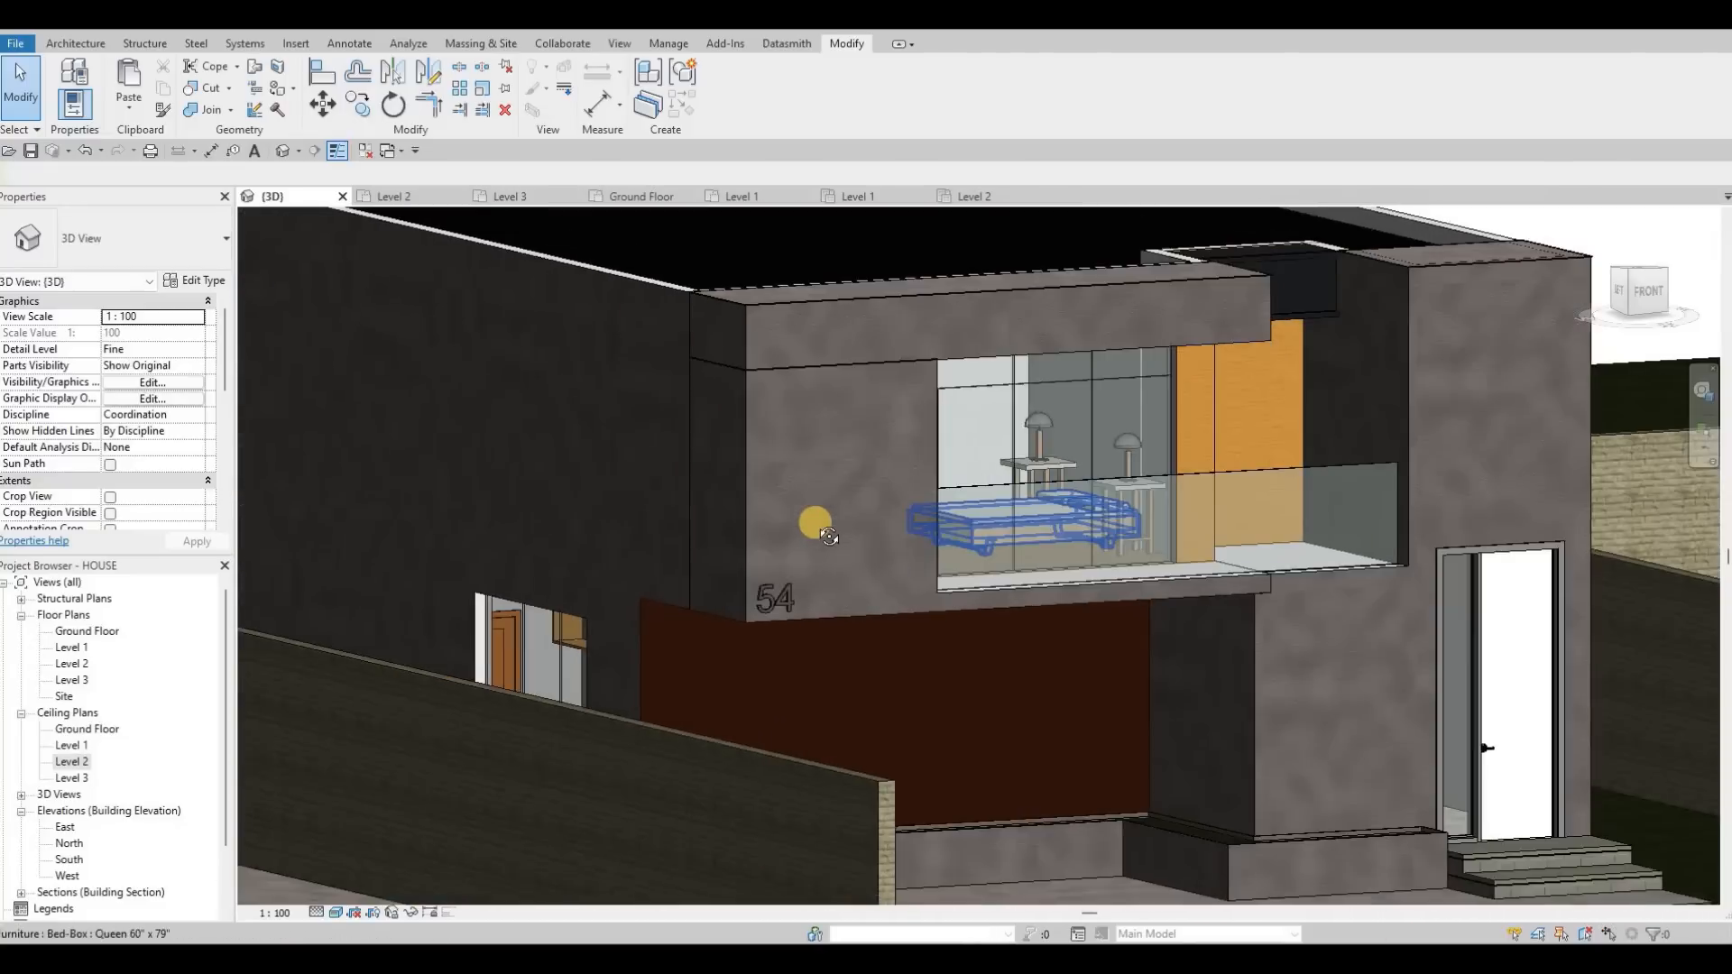
{"action": "middle_click_drag", "start_coordinate": [812, 522], "coordinate": [950, 460], "text": "shift"}
{"action": "scroll", "coordinate": [947, 454], "scroll_direction": "up", "scroll_amount": 3}
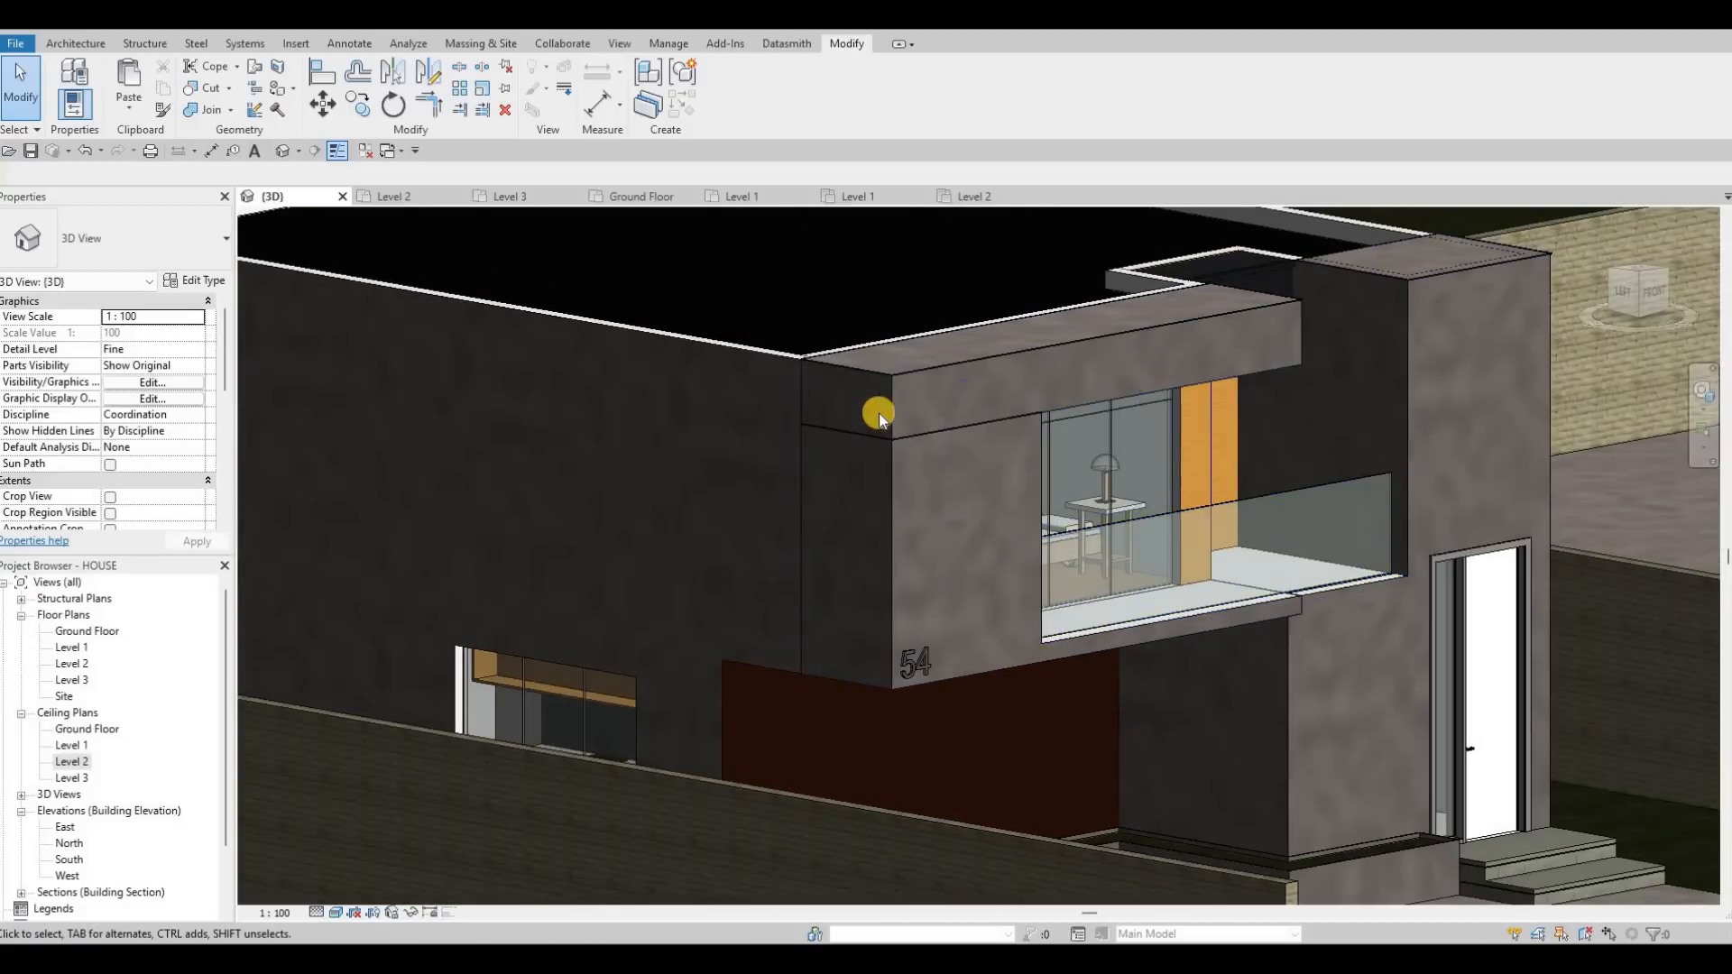
{"action": "scroll", "coordinate": [864, 495], "scroll_direction": "up", "scroll_amount": 6}
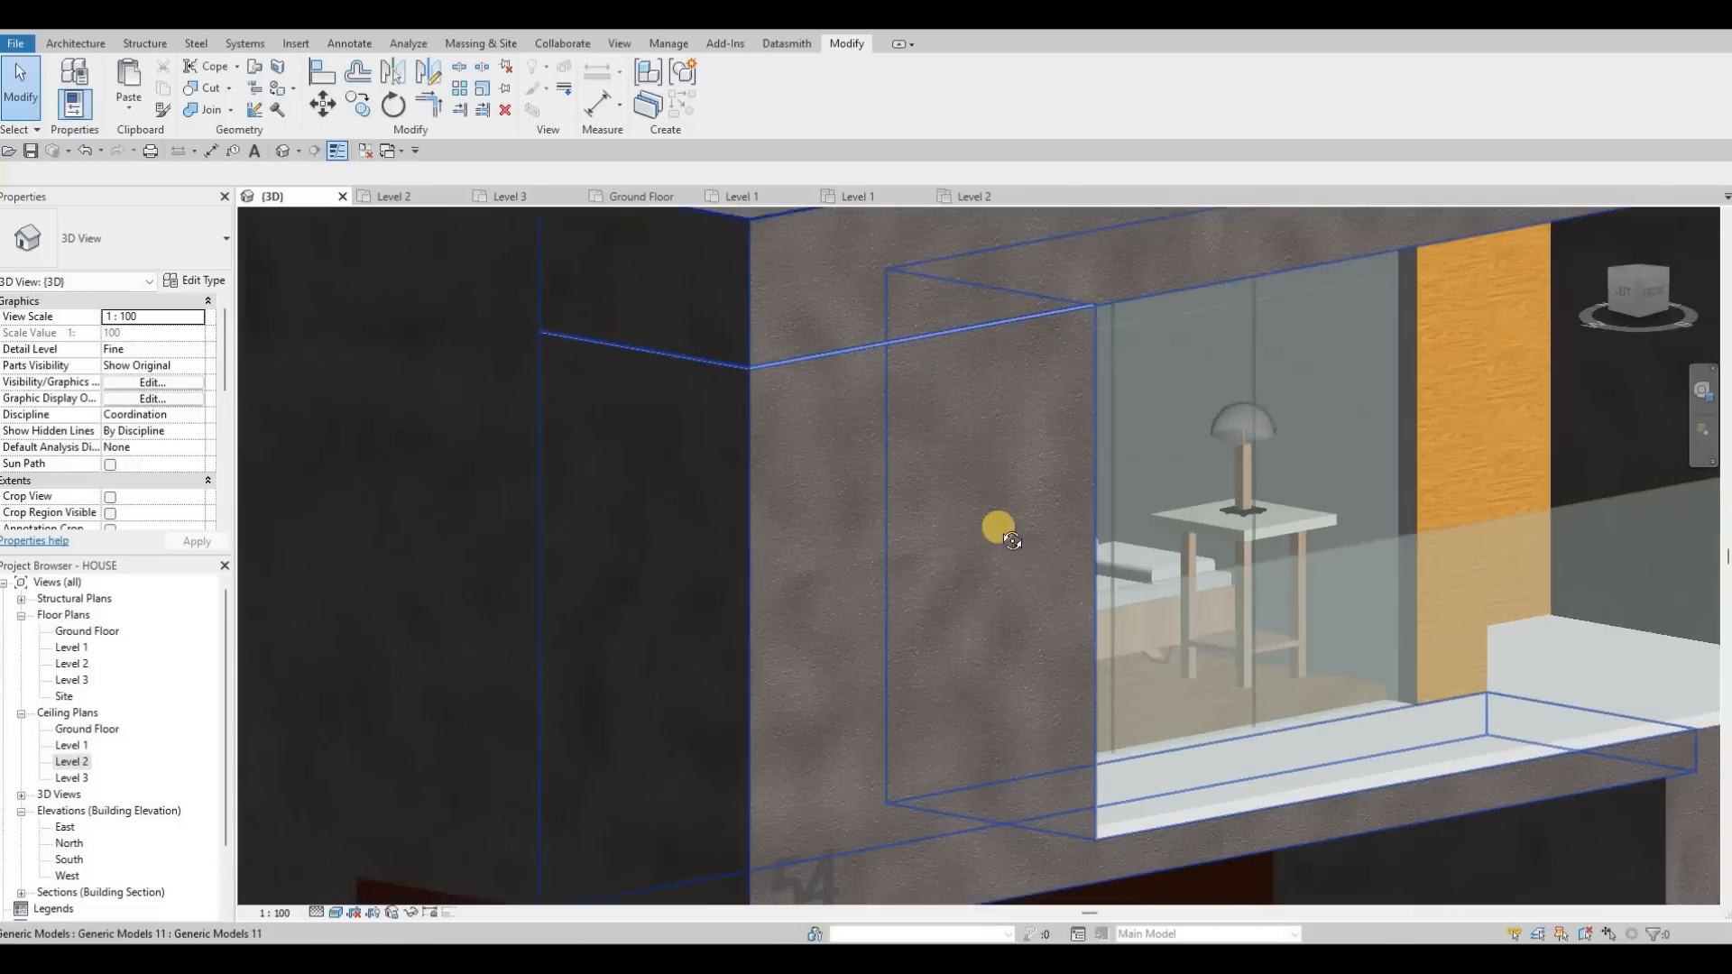
{"action": "scroll", "coordinate": [999, 527], "scroll_direction": "down", "scroll_amount": 4}
{"action": "middle_click_drag", "start_coordinate": [992, 586], "coordinate": [703, 487]}
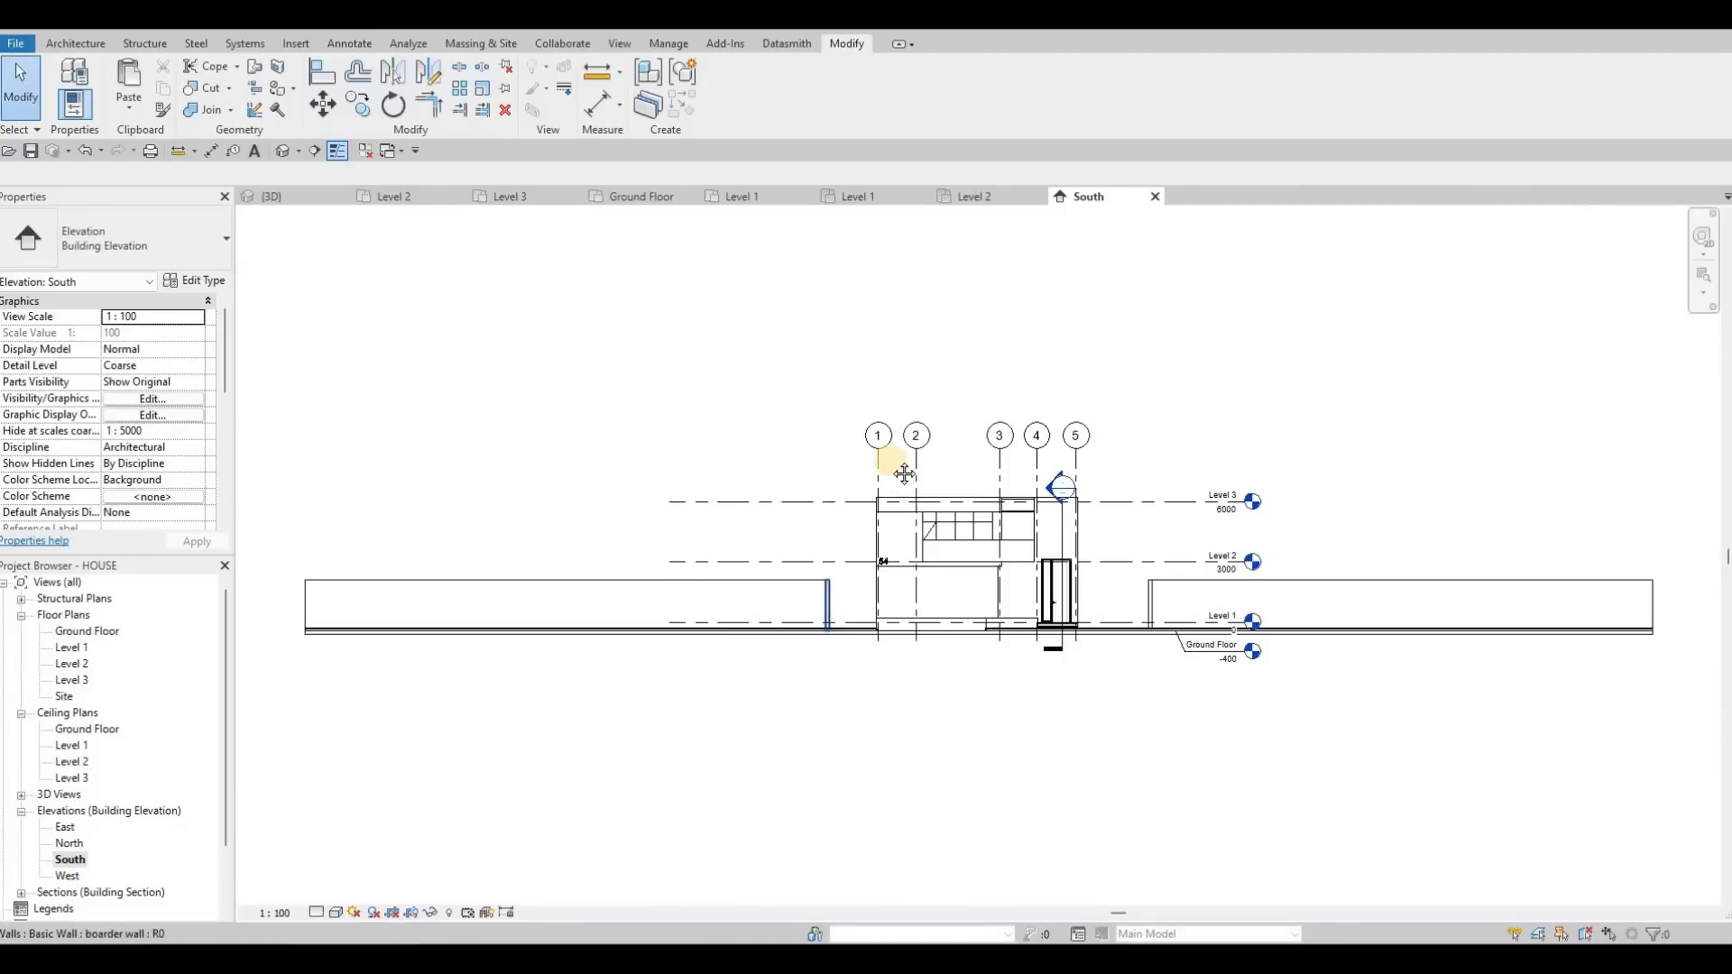
{"action": "scroll", "coordinate": [893, 474], "scroll_direction": "up", "scroll_amount": 3}
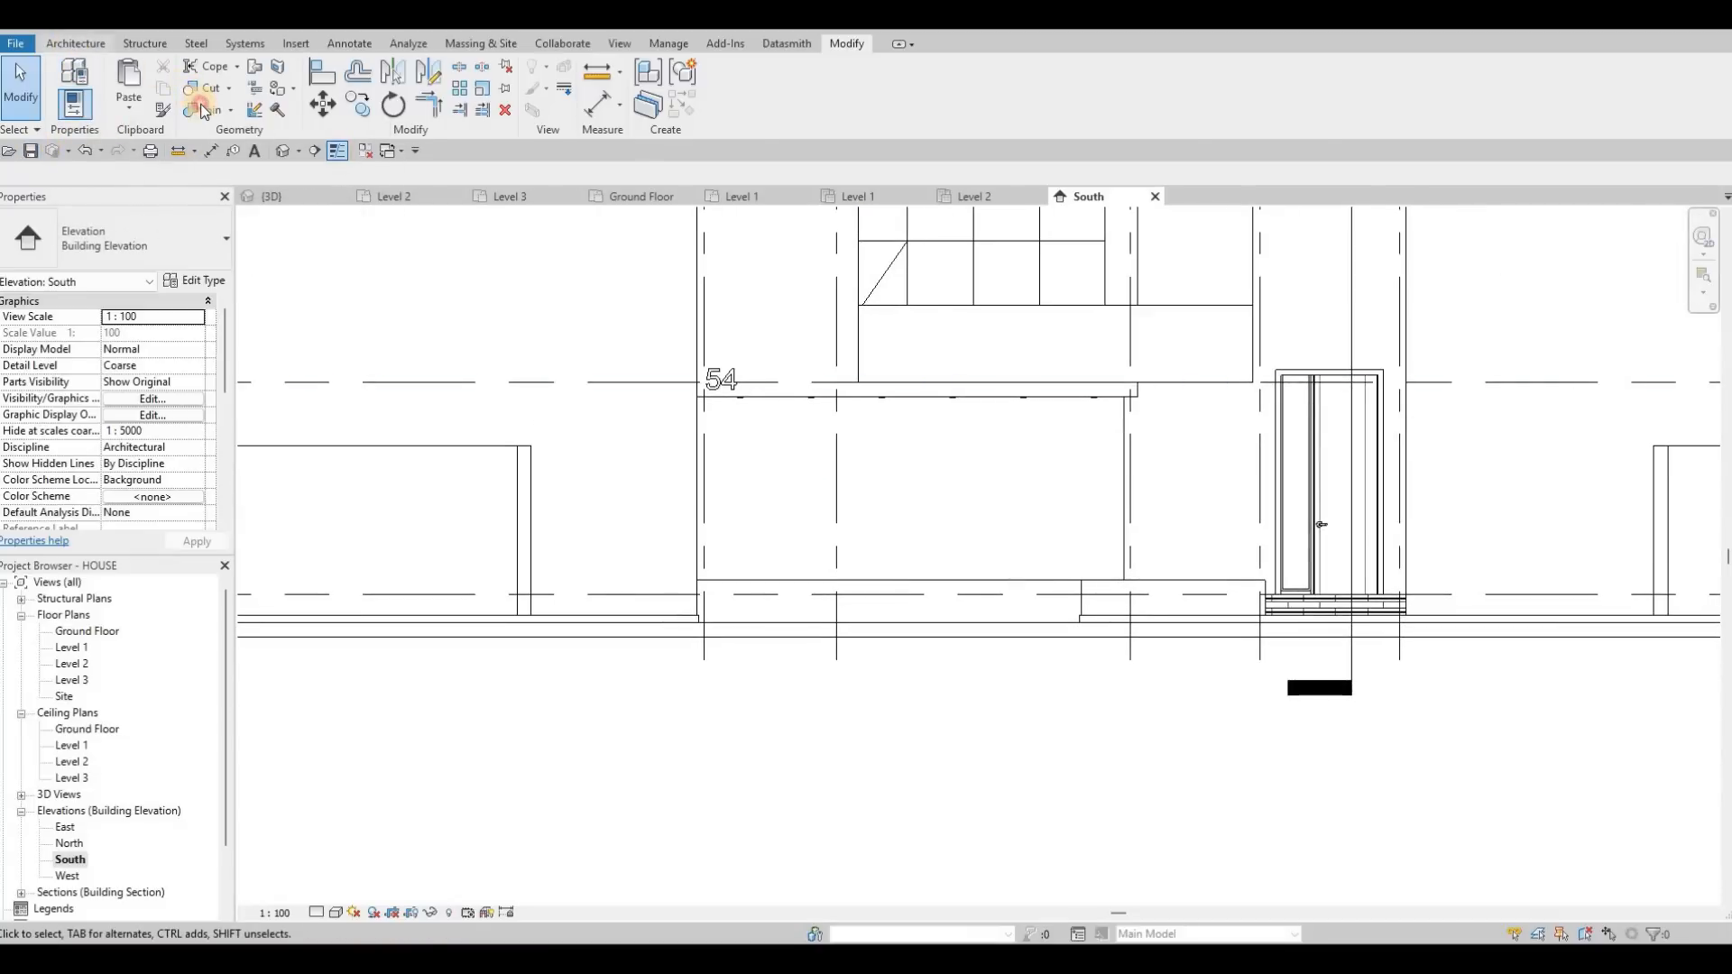
{"action": "left_click", "coordinate": [75, 43]}
{"action": "left_click", "coordinate": [200, 105]}
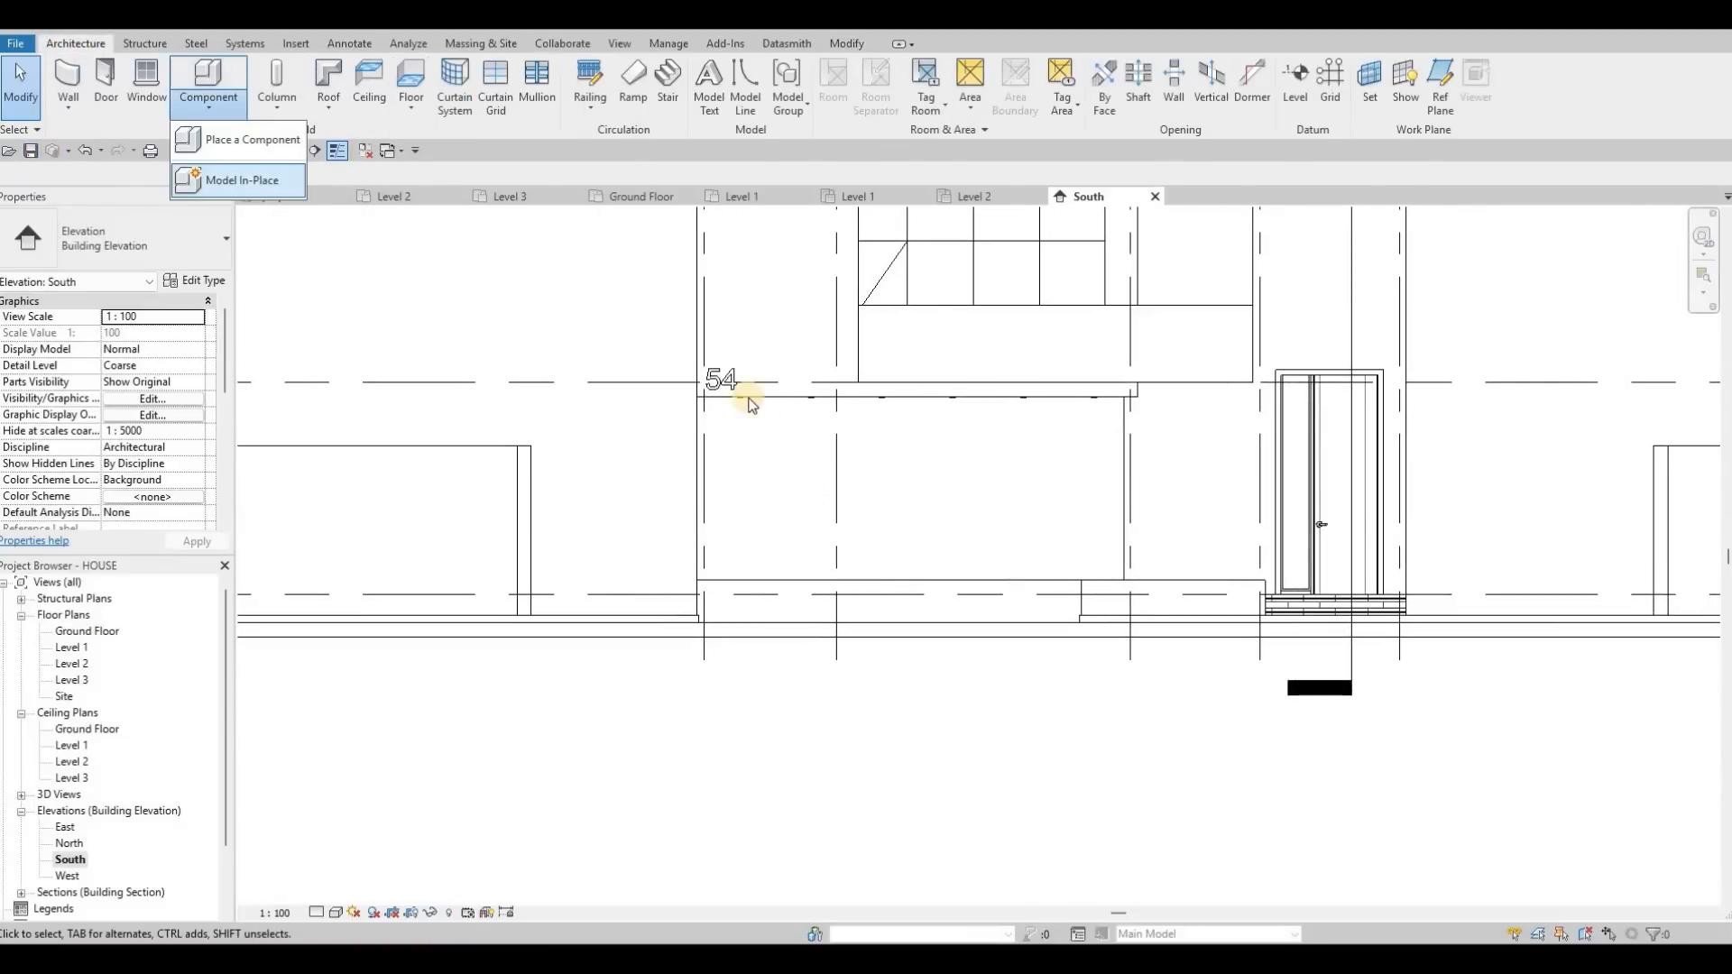
{"action": "left_click", "coordinate": [240, 179]}
{"action": "scroll", "coordinate": [803, 491], "scroll_direction": "down", "scroll_amount": 3}
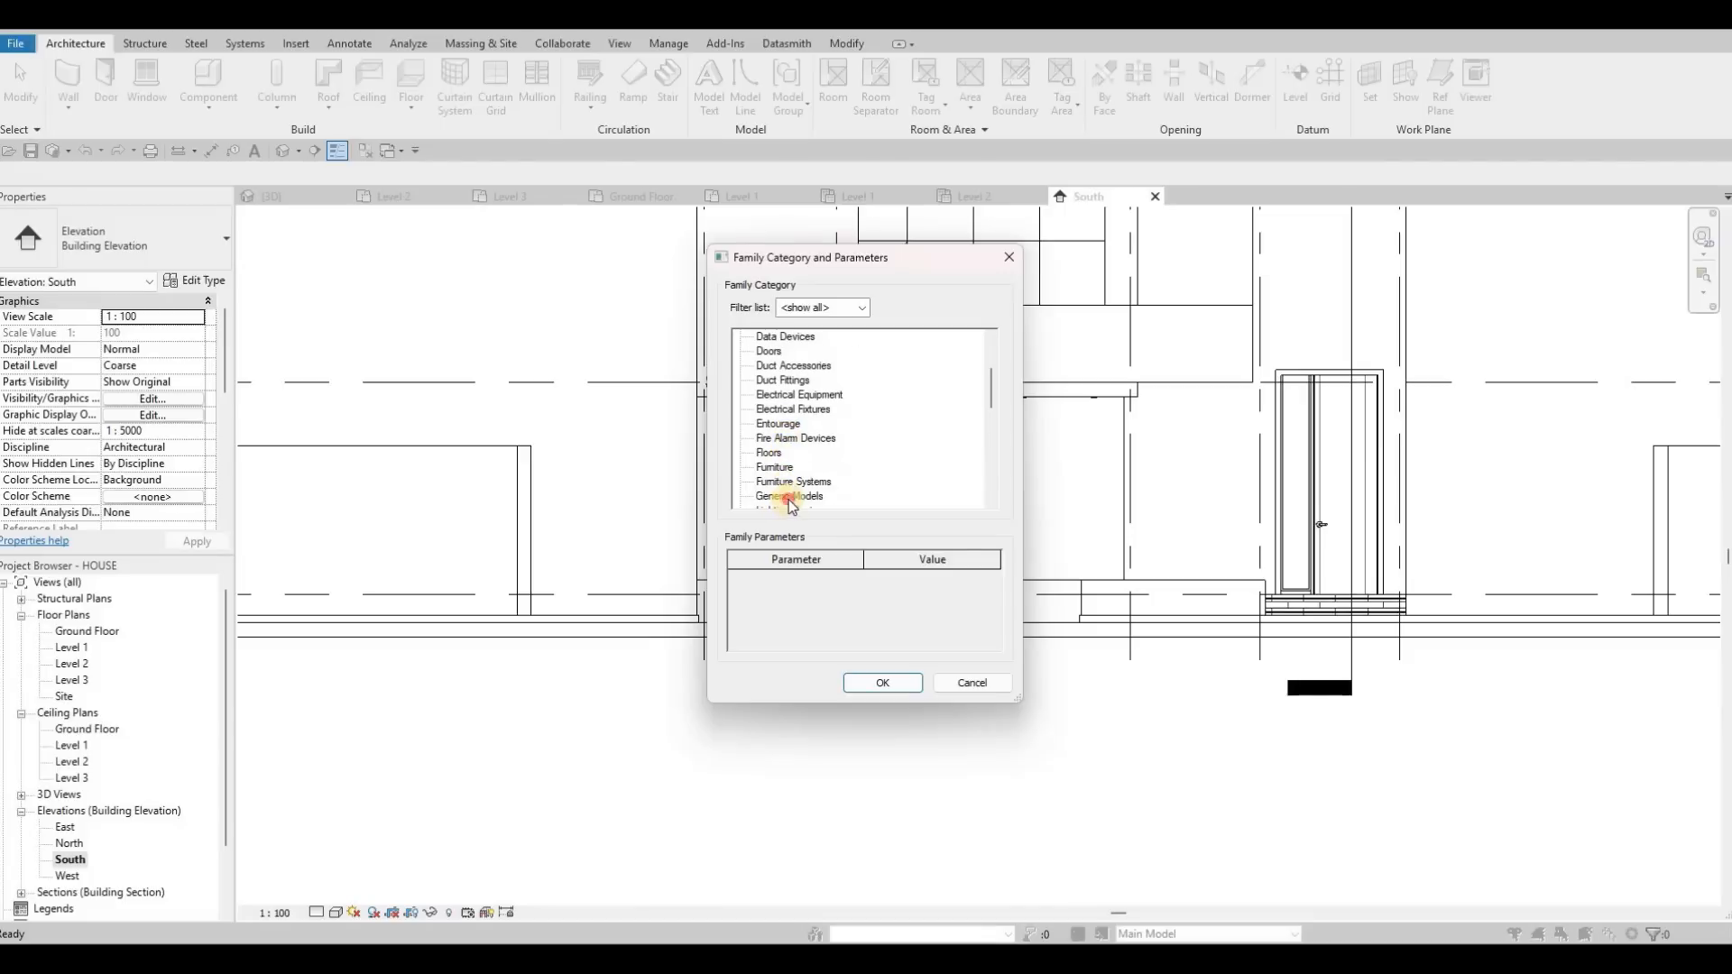
{"action": "left_click", "coordinate": [790, 497]}
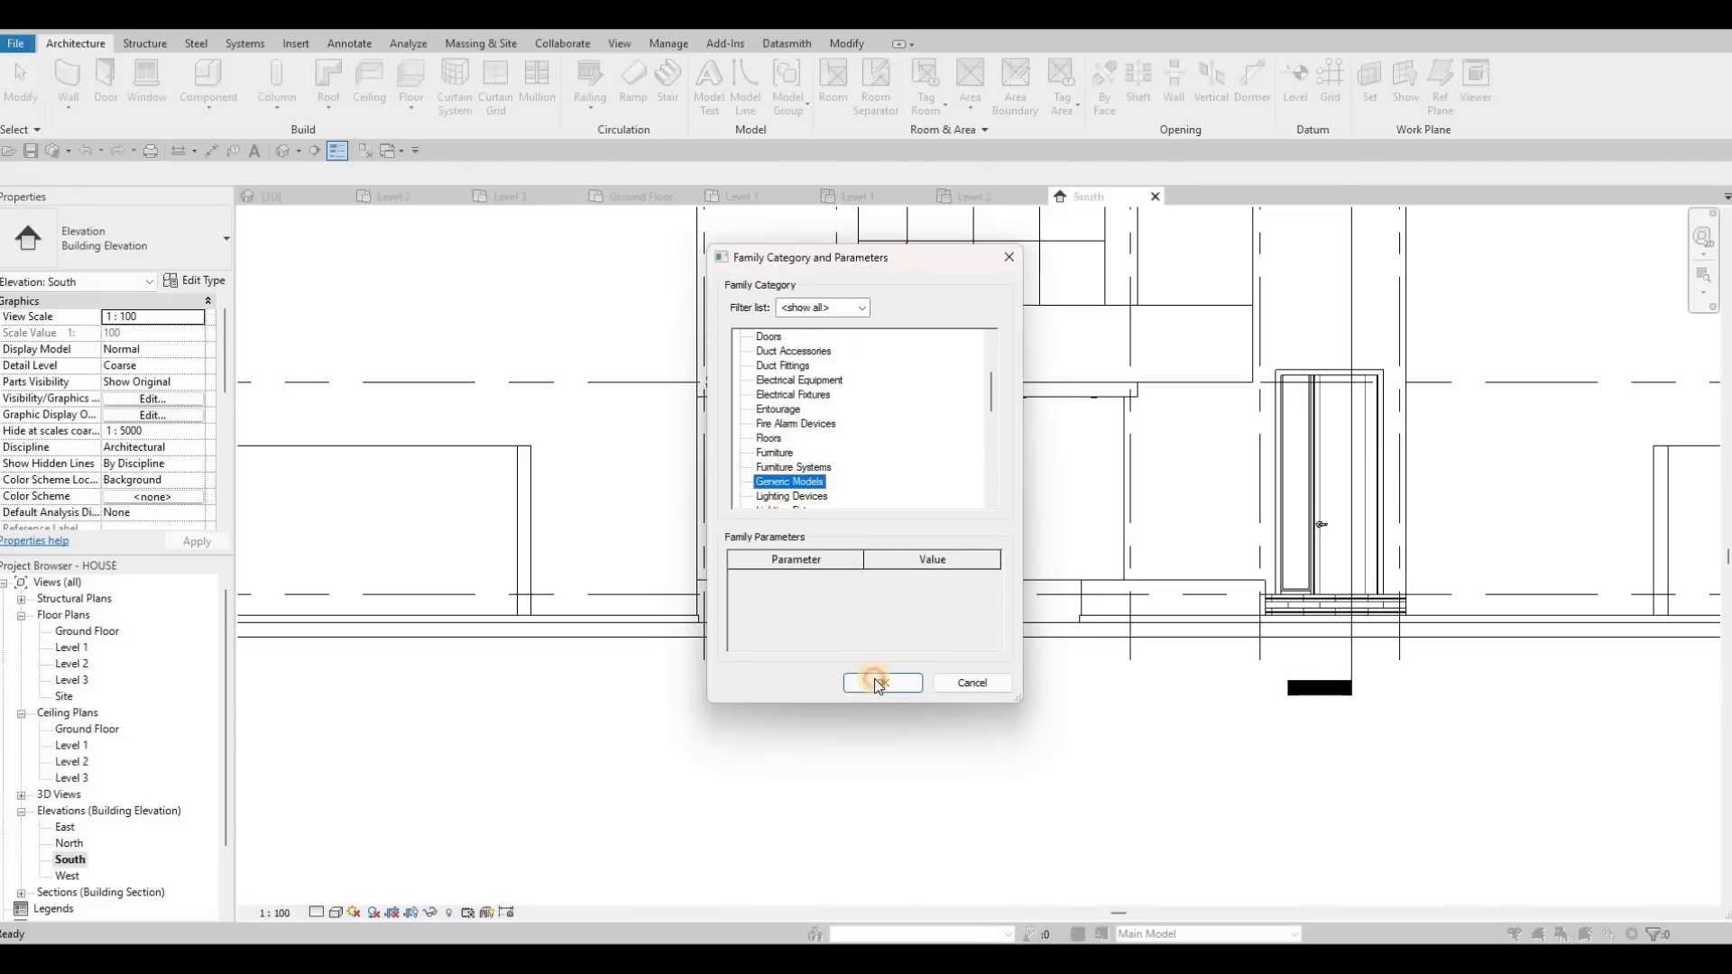
{"action": "key", "text": "Return"}
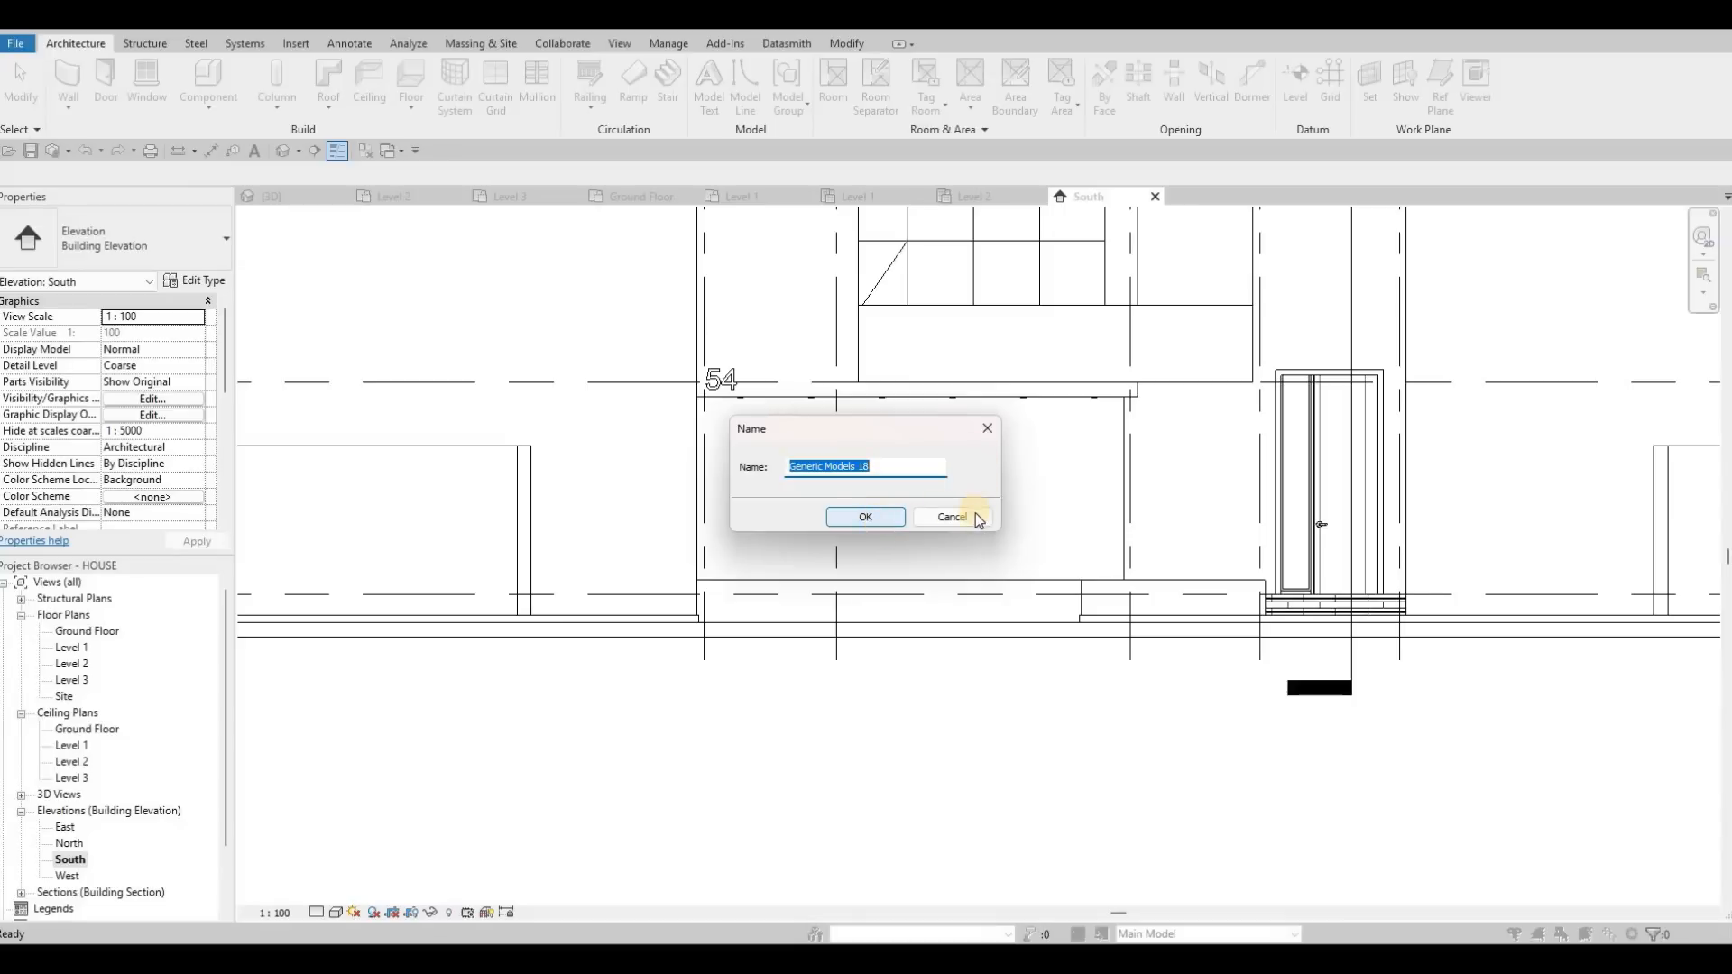
{"action": "key", "text": "Escape"}
{"action": "scroll", "coordinate": [922, 473], "scroll_direction": "down", "scroll_amount": 4}
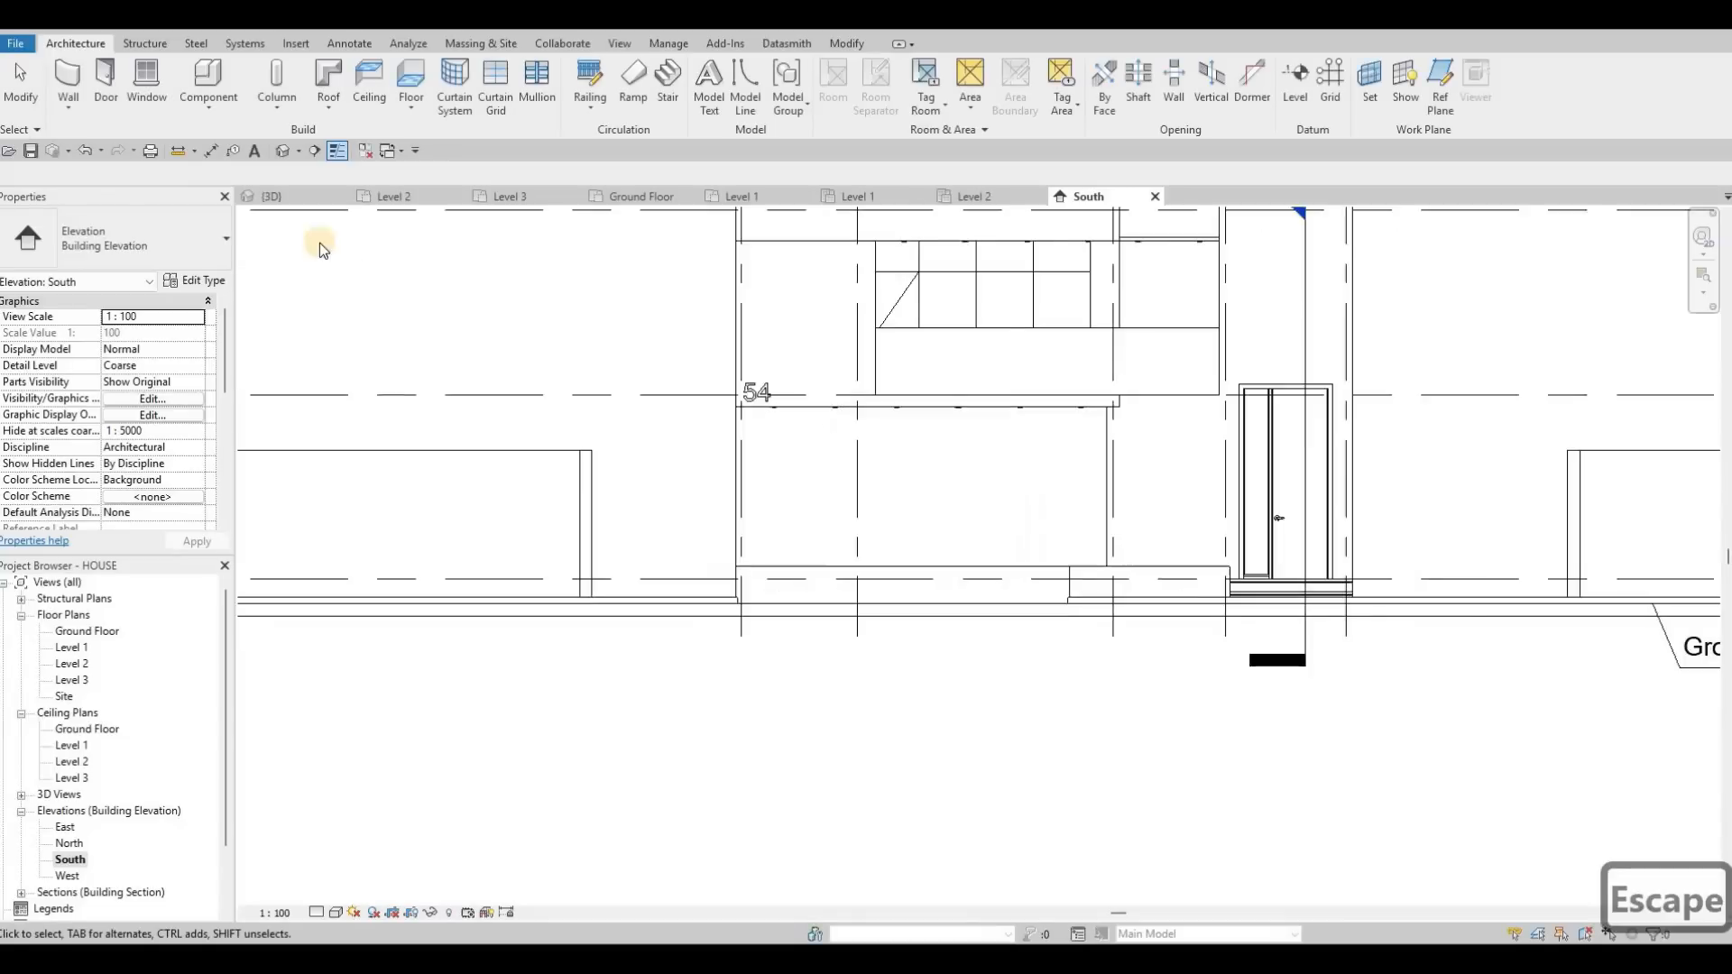
Return to the 3D view and review the whole house exterior with its driveway, entrance steps and boundary walls.
{"action": "key", "text": "ctrl+Tab"}
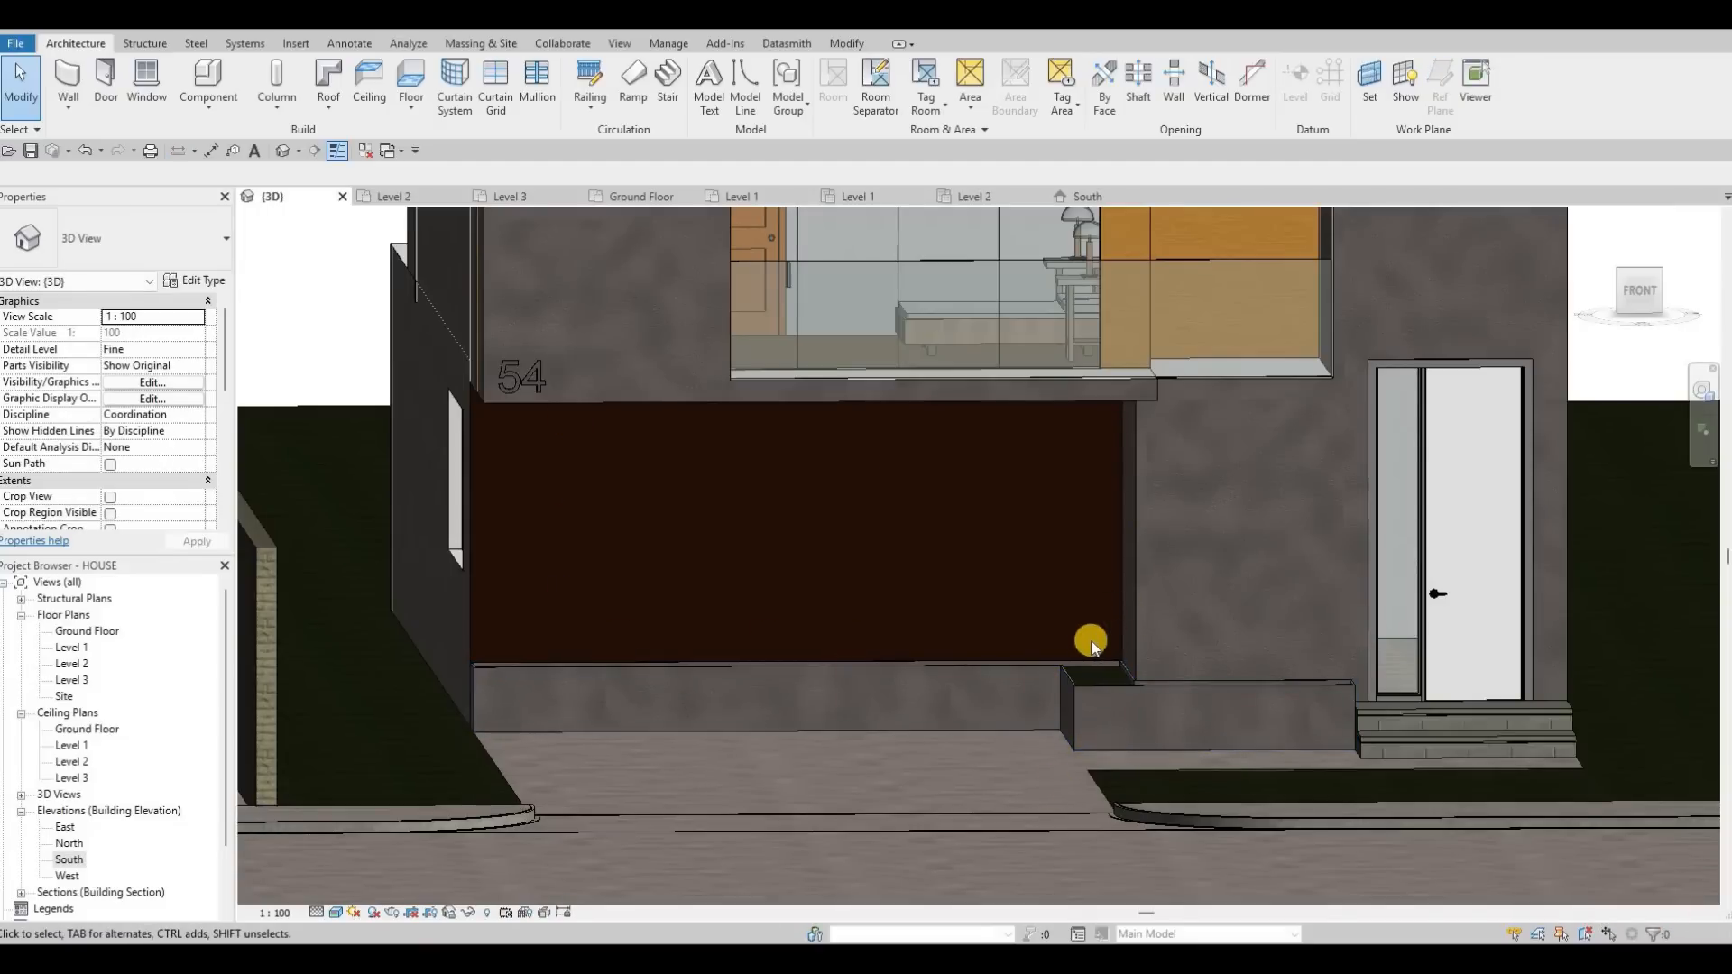
{"action": "middle_click_drag", "start_coordinate": [1237, 700], "coordinate": [1124, 609], "text": "shift"}
{"action": "scroll", "coordinate": [1105, 604], "scroll_direction": "down", "scroll_amount": 3}
{"action": "scroll", "coordinate": [1124, 609], "scroll_direction": "down", "scroll_amount": 4}
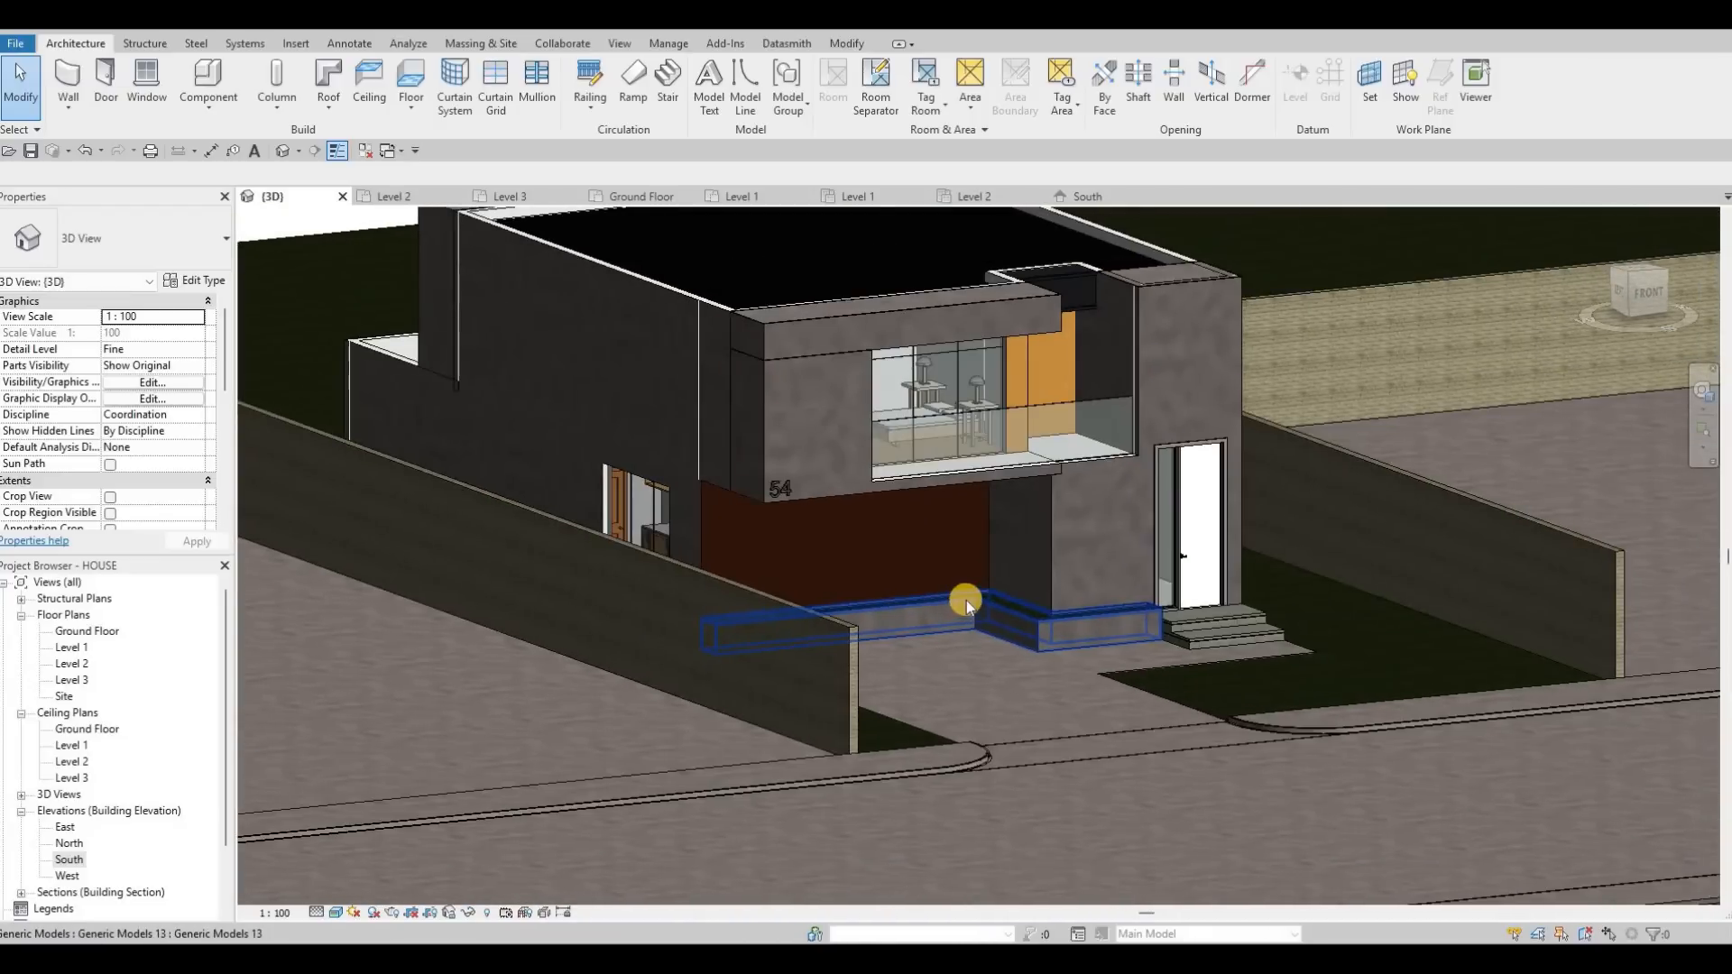
{"action": "scroll", "coordinate": [964, 621], "scroll_direction": "down", "scroll_amount": 3}
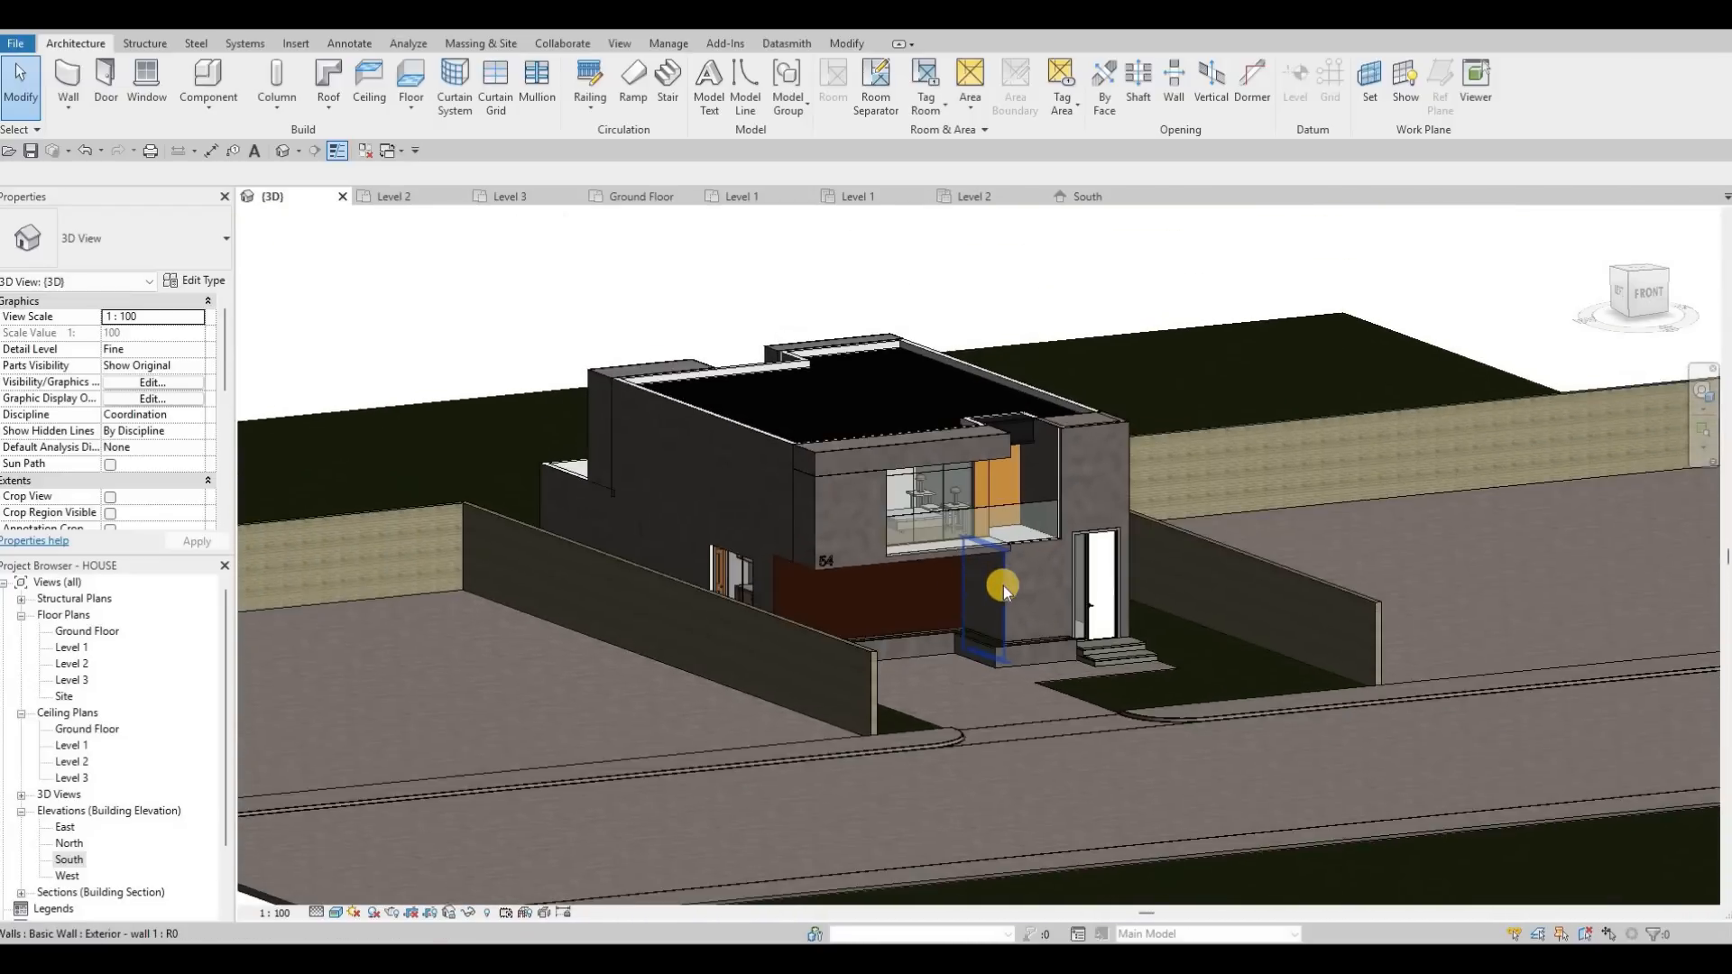
{"action": "middle_click_drag", "start_coordinate": [1003, 587], "coordinate": [1026, 634]}
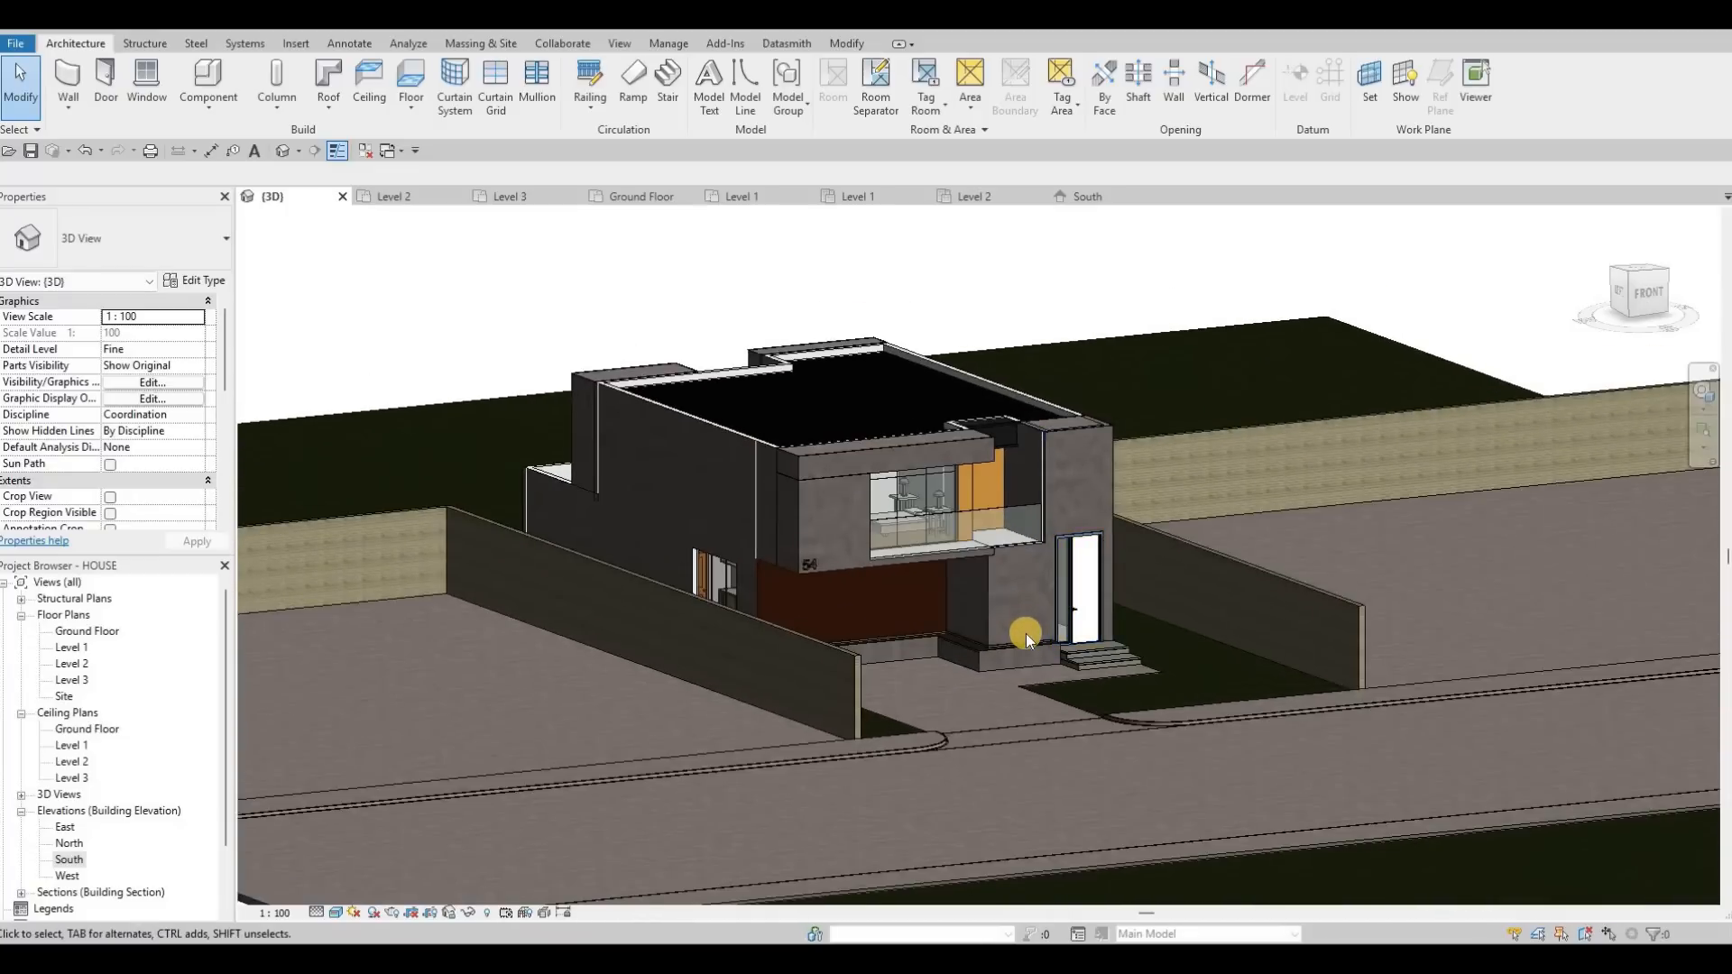
{"action": "scroll", "coordinate": [1026, 633], "scroll_direction": "up", "scroll_amount": 1}
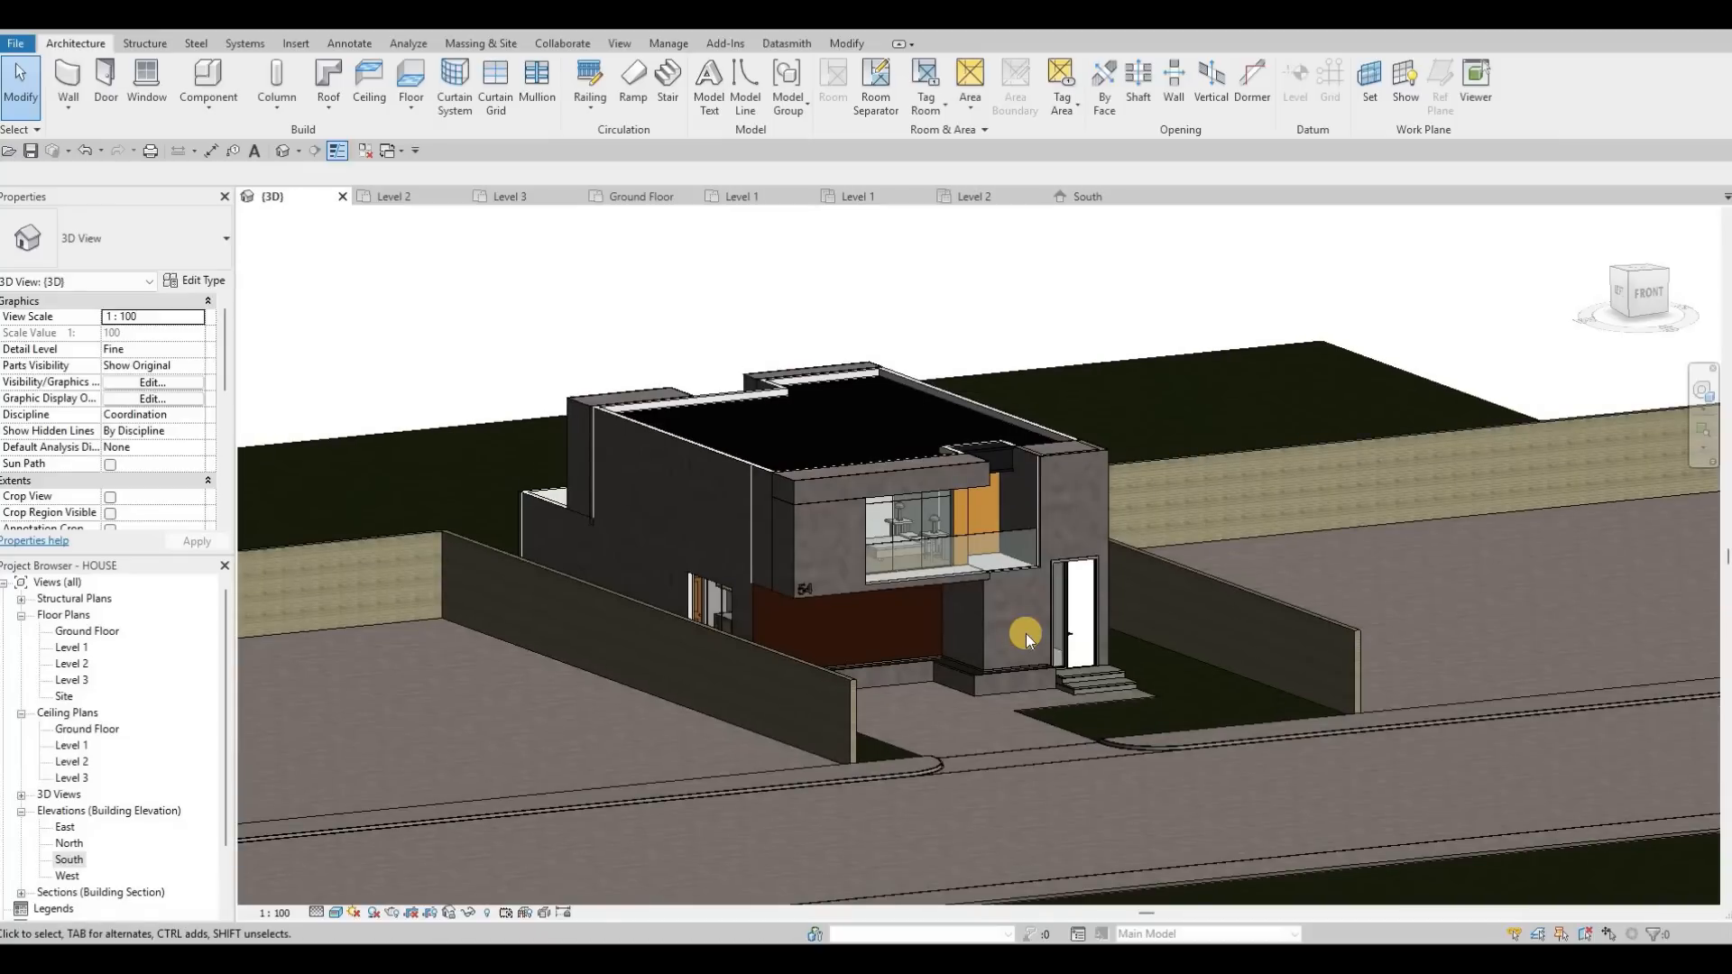